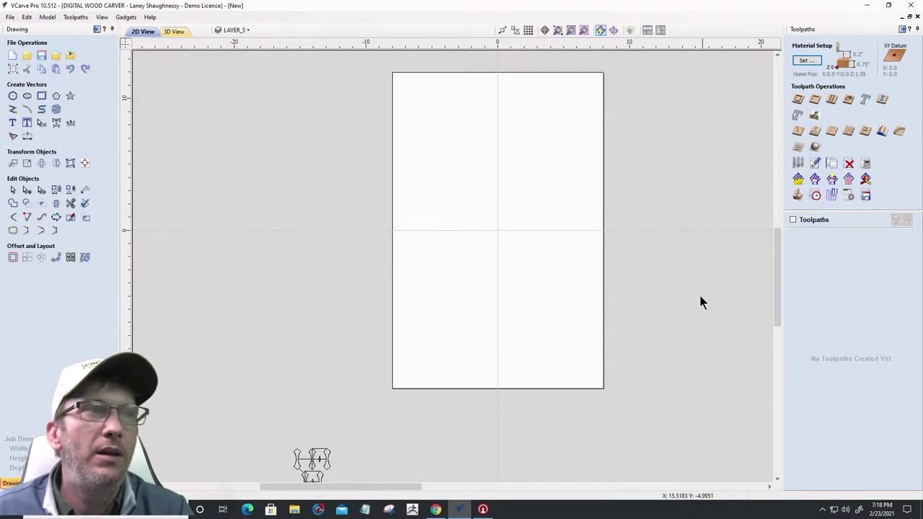
# Move the small bust portrait onto the job sheet and enlarge it by a corner handle
pyautogui.scroll(-1, 518, 258)
pyautogui.scroll(1, 519, 259)
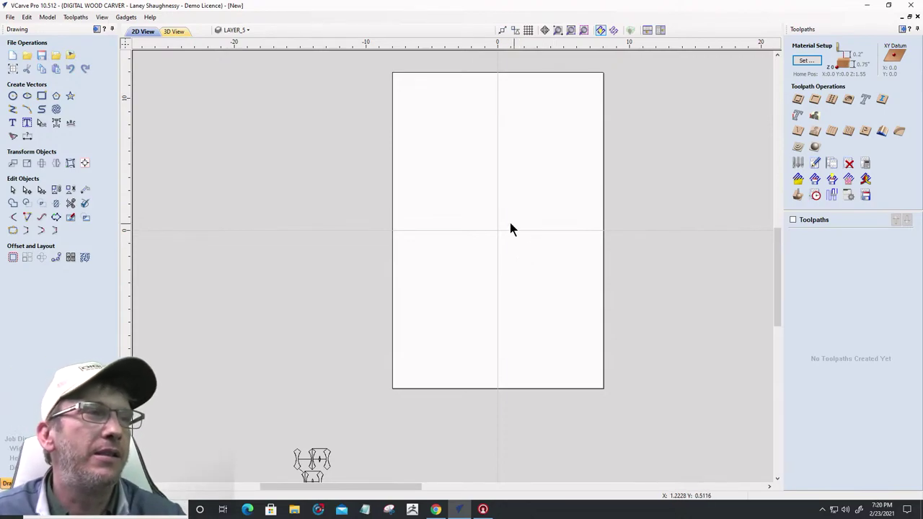
pyautogui.scroll(-2, 498, 235)
pyautogui.scroll(2, 465, 288)
pyautogui.scroll(1, 454, 336)
pyautogui.scroll(-2, 454, 335)
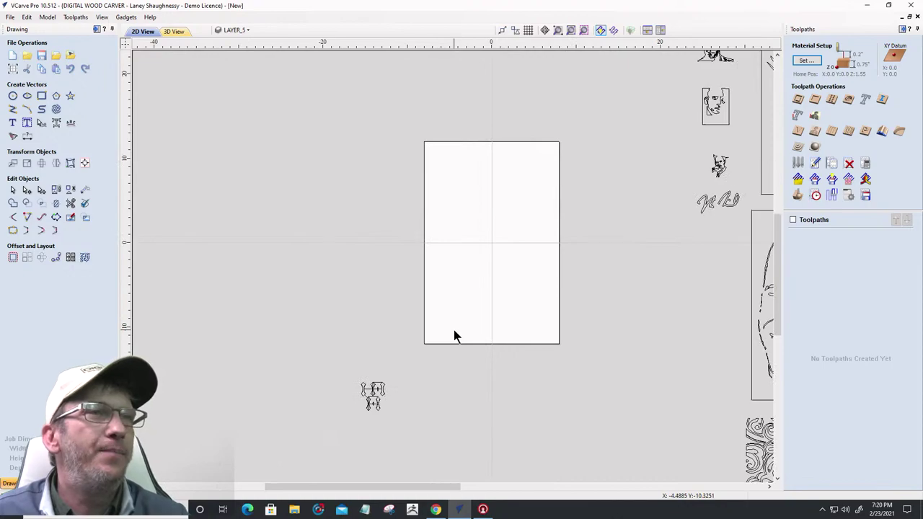
pyautogui.scroll(1, 453, 336)
pyautogui.scroll(-2, 454, 335)
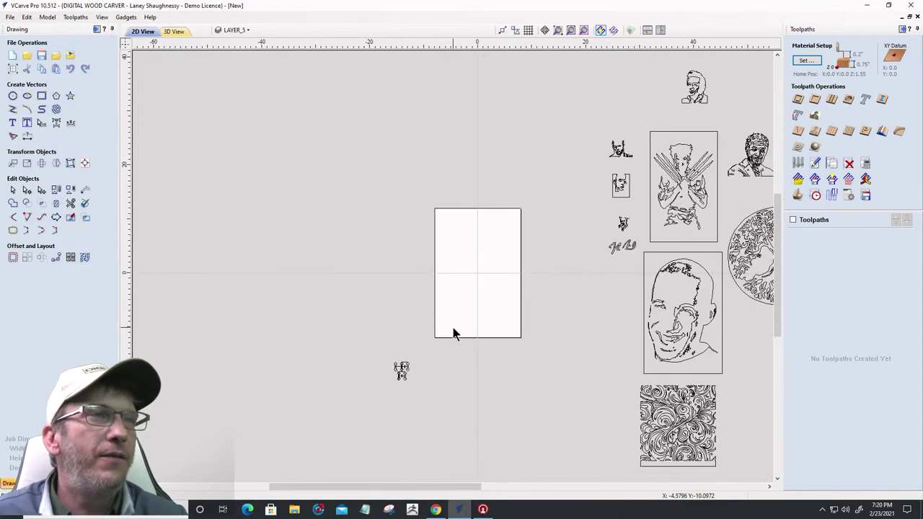
pyautogui.scroll(-1, 453, 329)
pyautogui.scroll(-2, 454, 332)
pyautogui.scroll(3, 455, 332)
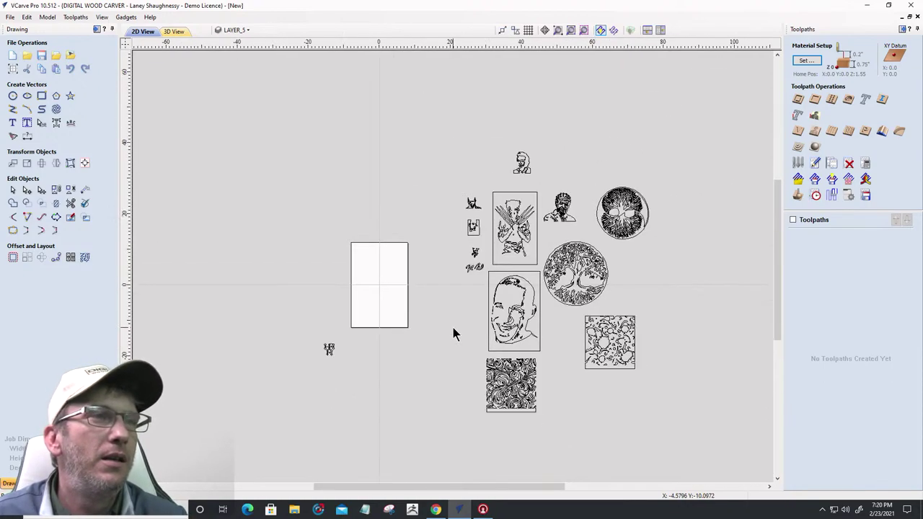
pyautogui.scroll(-1, 469, 331)
pyautogui.scroll(-1, 569, 317)
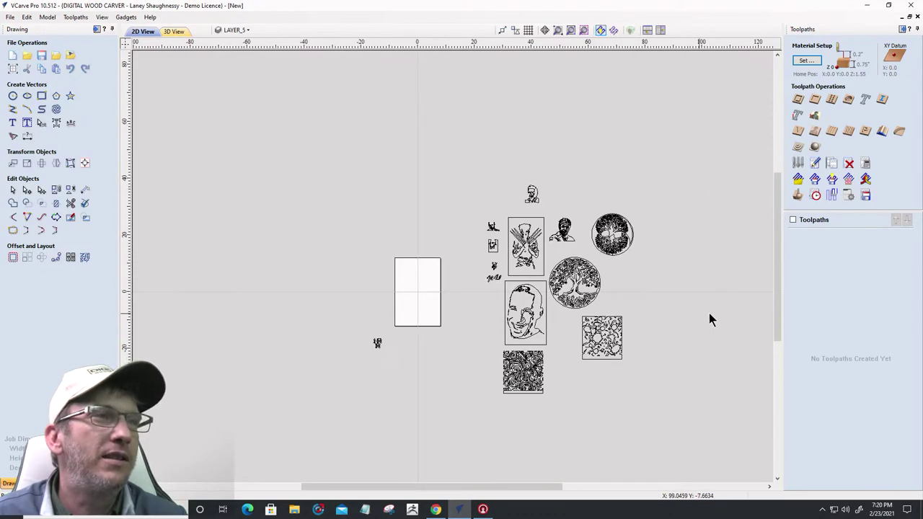
pyautogui.scroll(1, 750, 310)
pyautogui.scroll(-1, 428, 310)
pyautogui.scroll(-1, 428, 304)
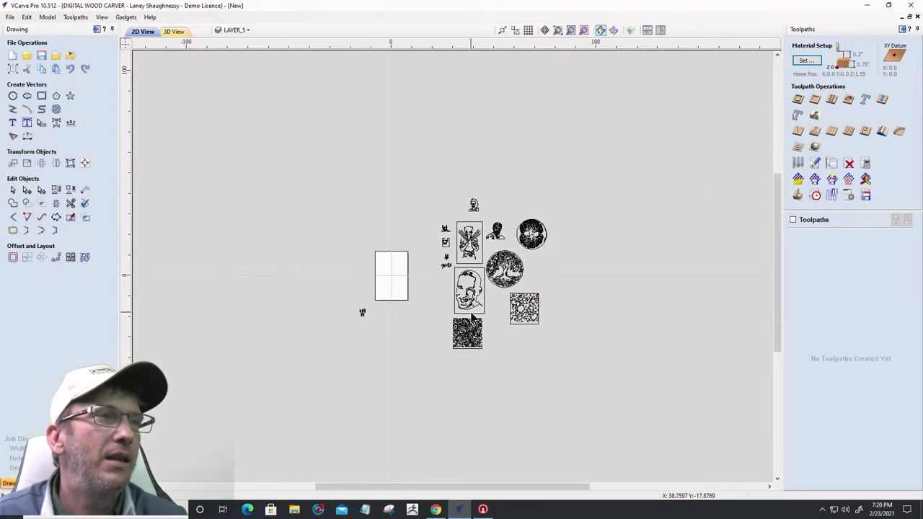
pyautogui.scroll(2, 399, 301)
pyautogui.scroll(1, 426, 297)
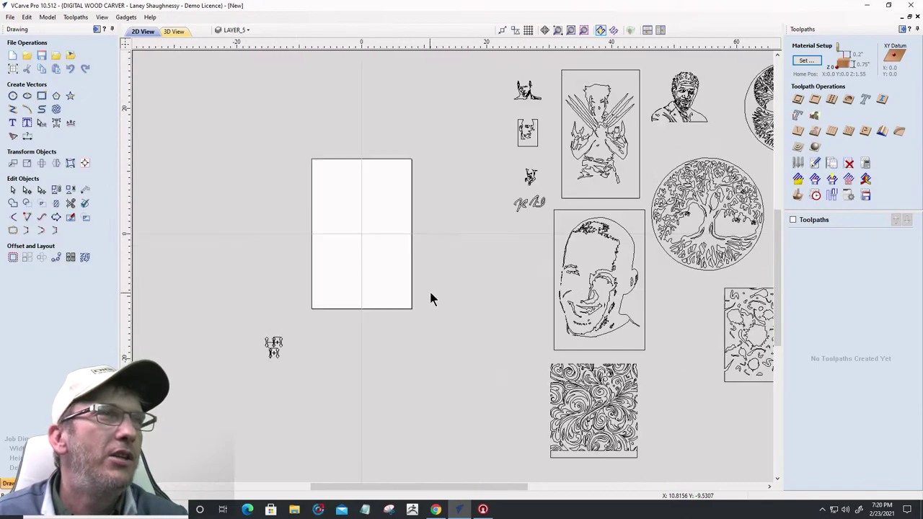
pyautogui.scroll(-3, 454, 278)
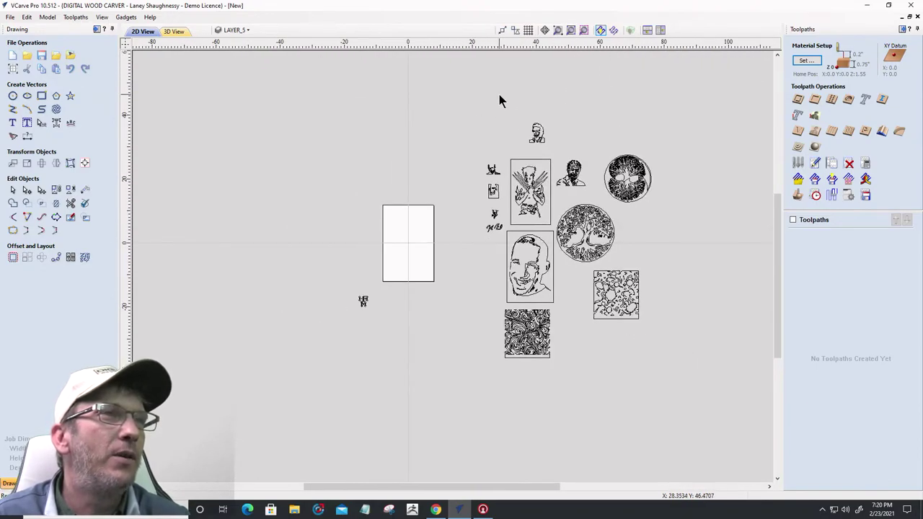
pyautogui.moveTo(499, 95); pyautogui.dragTo(564, 157)
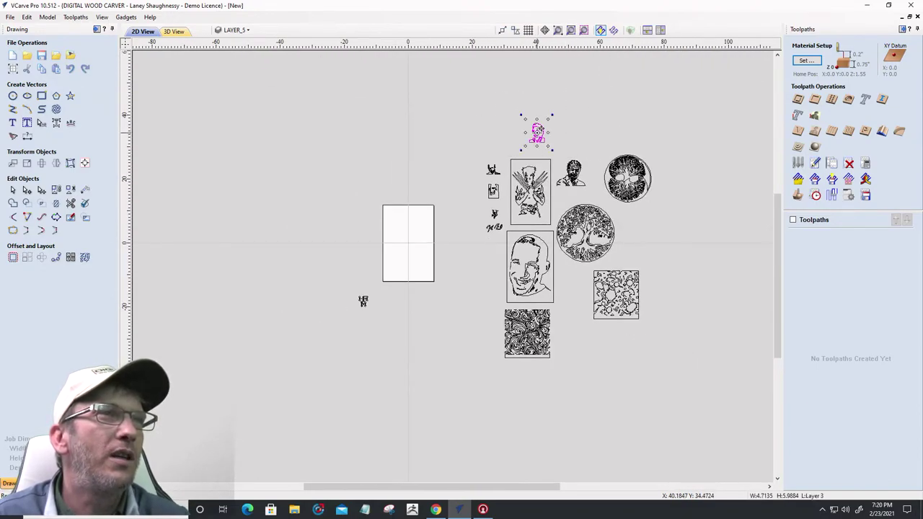
pyautogui.moveTo(530, 131); pyautogui.dragTo(405, 254)
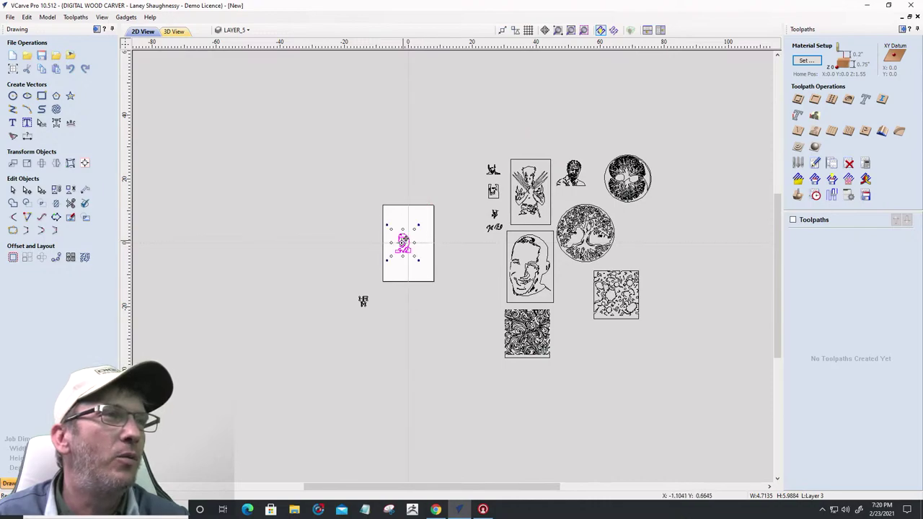
pyautogui.scroll(6, 381, 258)
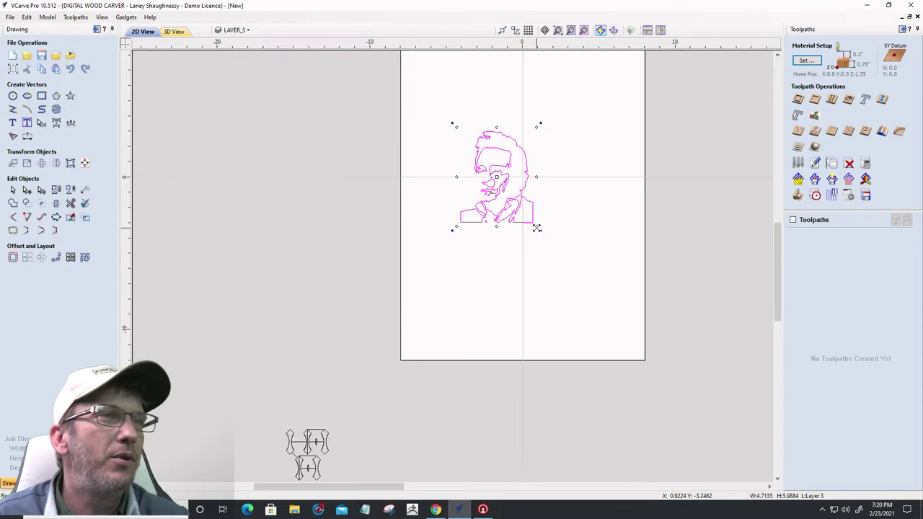
pyautogui.moveTo(537, 228); pyautogui.dragTo(597, 312)
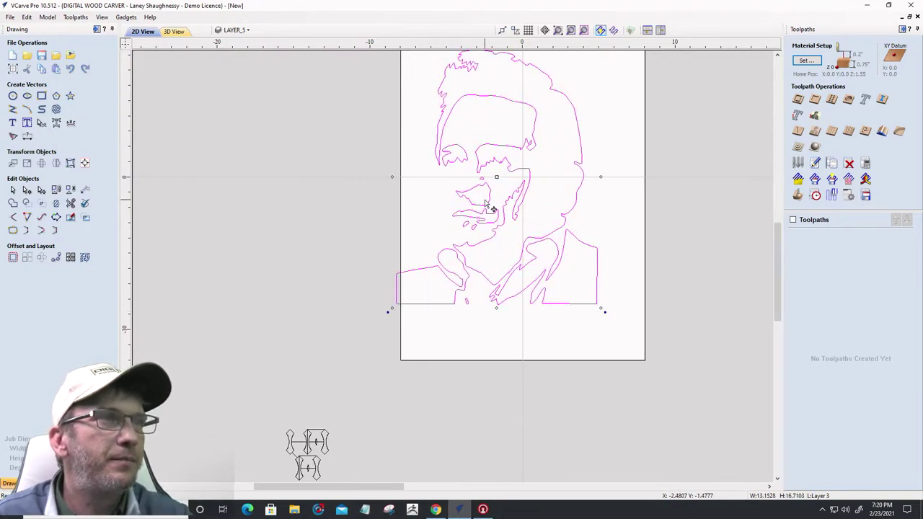
pyautogui.moveTo(488, 196); pyautogui.dragTo(511, 207)
# Centre the portrait with Align to Material, then bring up Job Setup
pyautogui.scroll(-3, 508, 266)
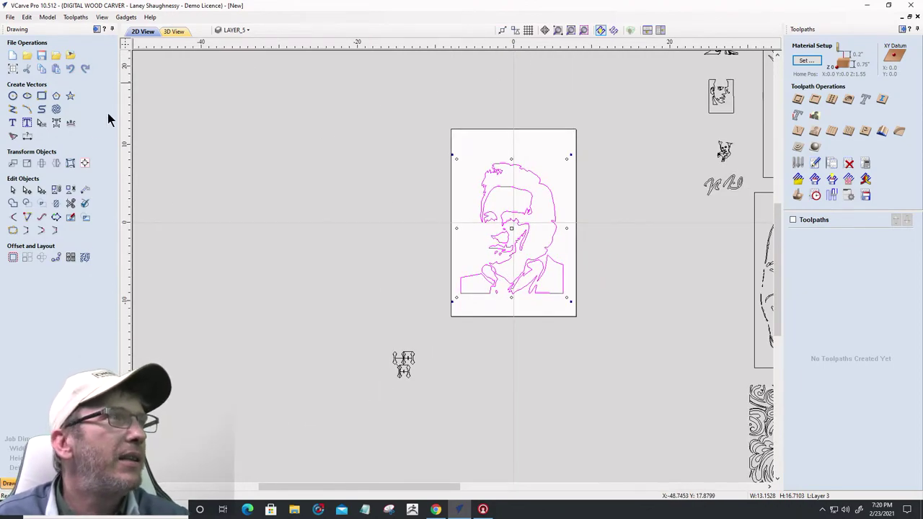
pyautogui.click(84, 163)
pyautogui.click(59, 82)
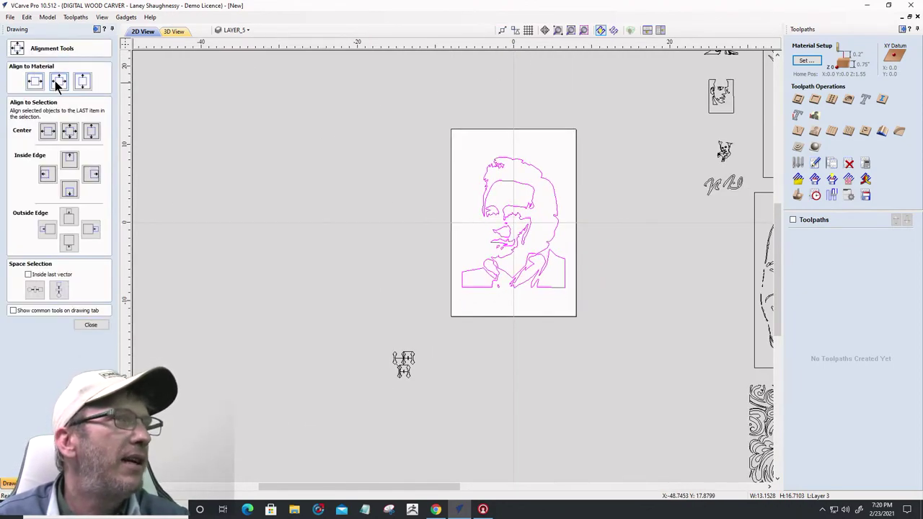
pyautogui.click(91, 325)
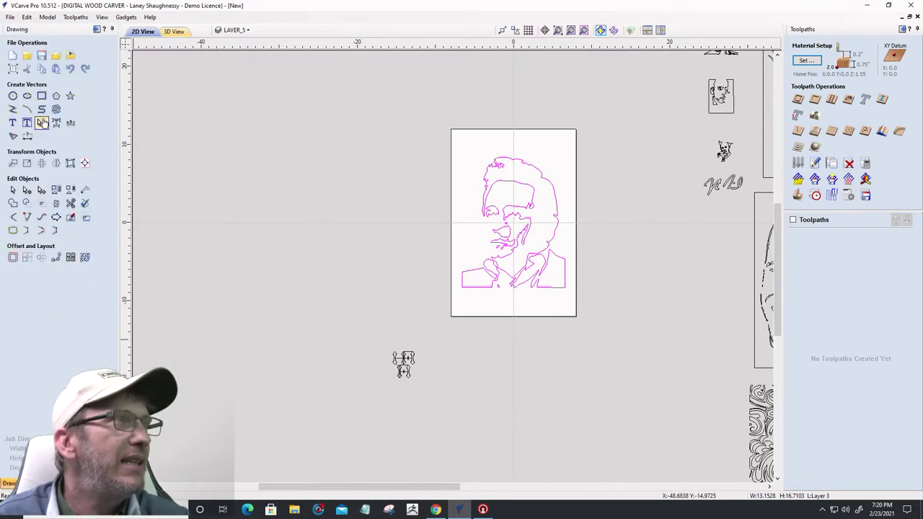
pyautogui.click(12, 69)
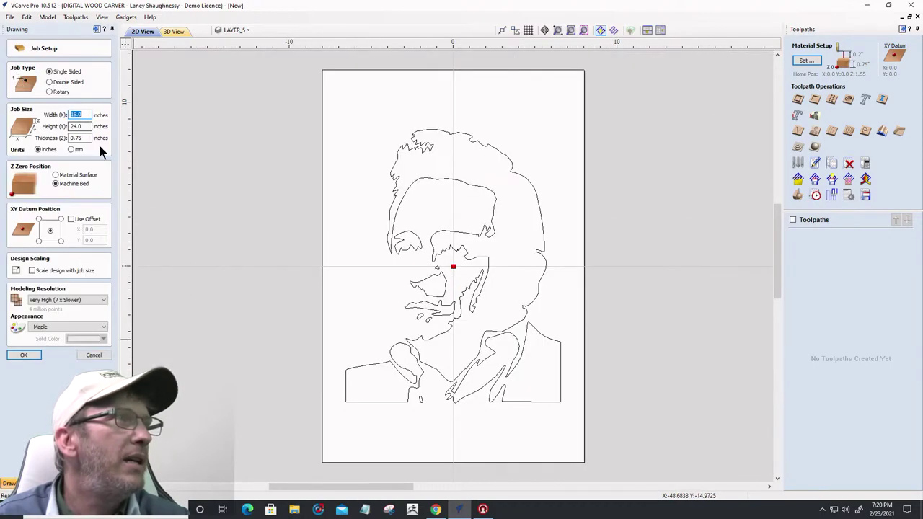
# Set Z zero to Machine Bed for the 0.75 in maple job and confirm the setup
pyautogui.scroll(-2, 510, 335)
pyautogui.scroll(4, 502, 340)
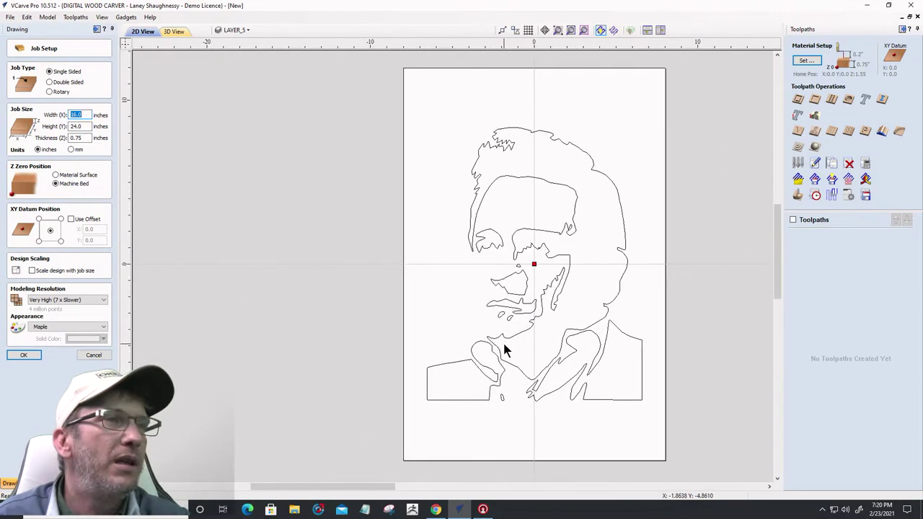
pyautogui.scroll(-1, 504, 347)
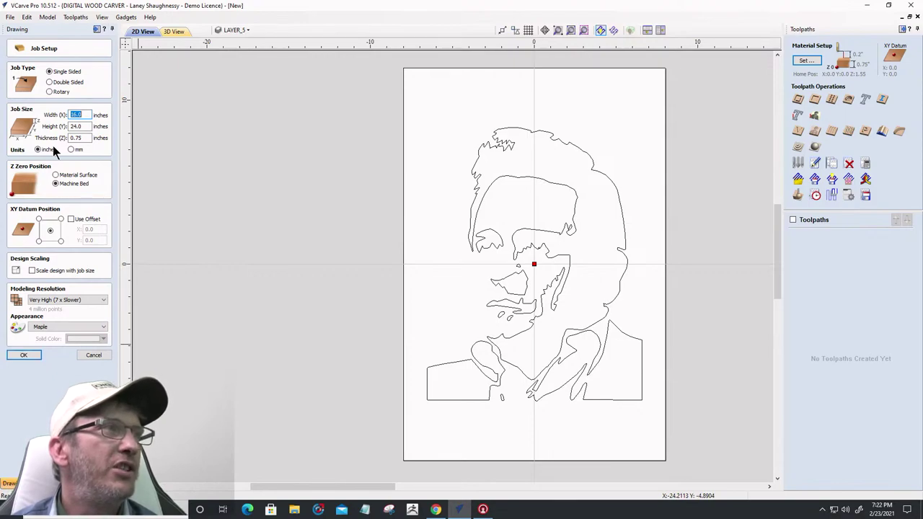
pyautogui.click(56, 183)
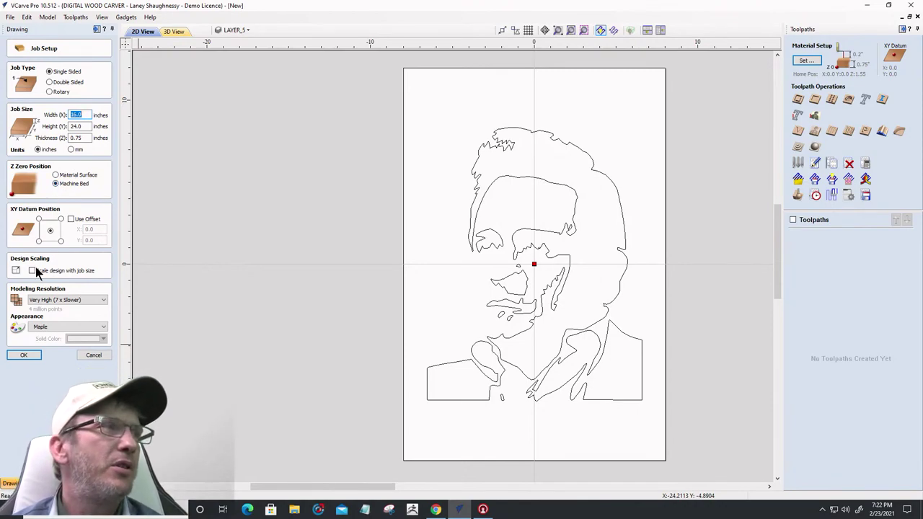
pyautogui.click(22, 356)
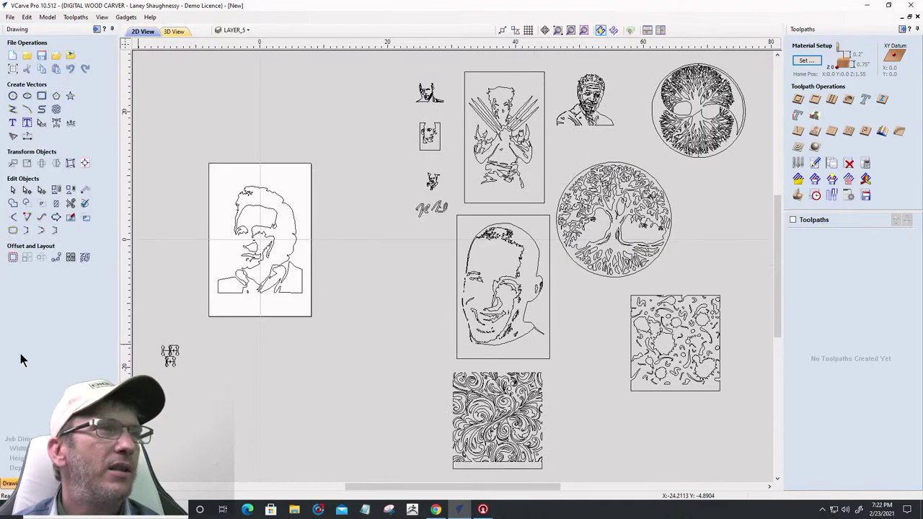
# Shift the portrait up-left and scale it from its corner to about 14.07 x 17.88 in
pyautogui.scroll(-3, 591, 403)
pyautogui.scroll(6, 404, 303)
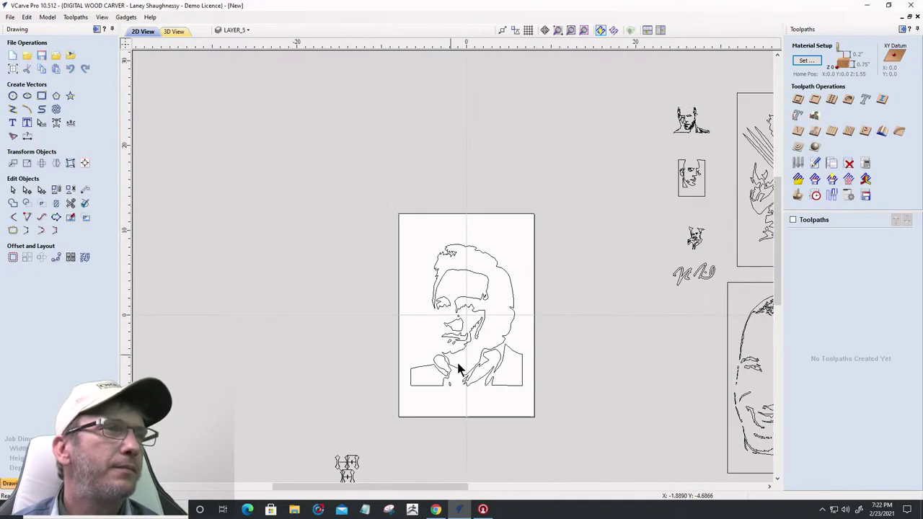
pyautogui.scroll(-3, 441, 373)
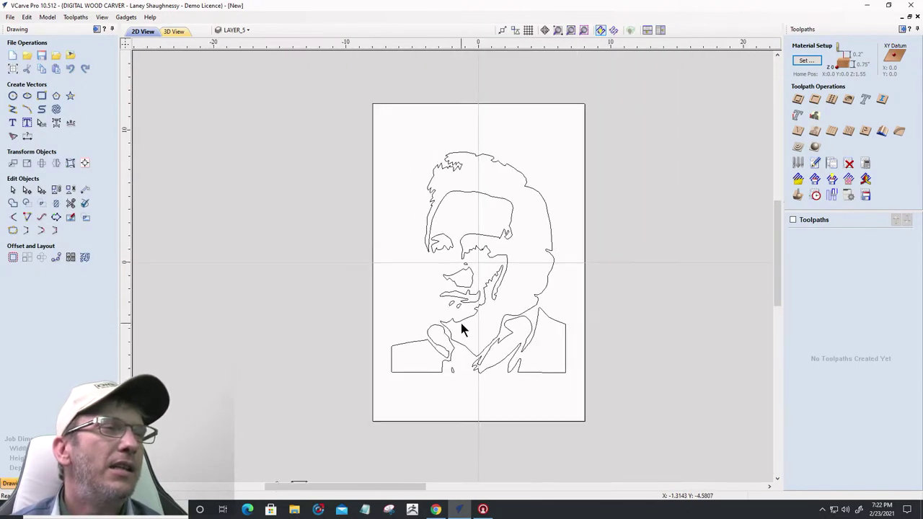
pyautogui.click(432, 170)
pyautogui.click(433, 171)
pyautogui.moveTo(433, 171); pyautogui.dragTo(425, 157)
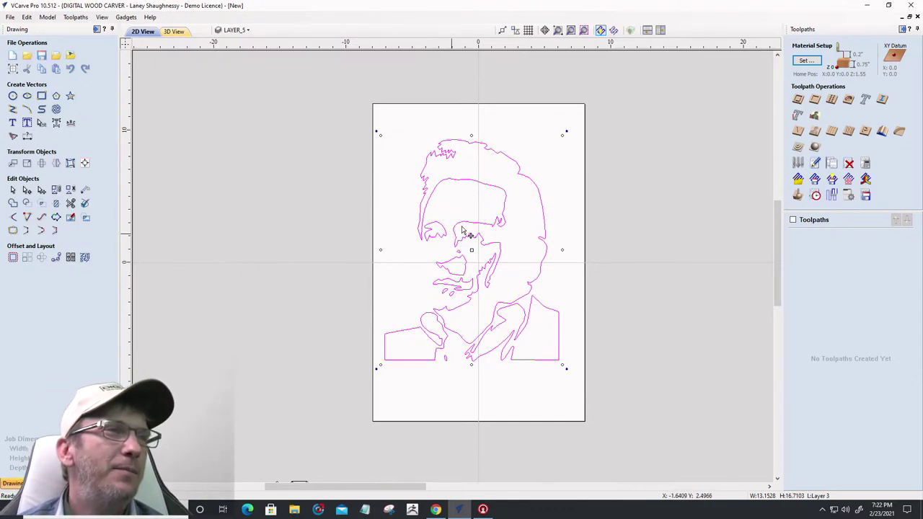
pyautogui.click(595, 32)
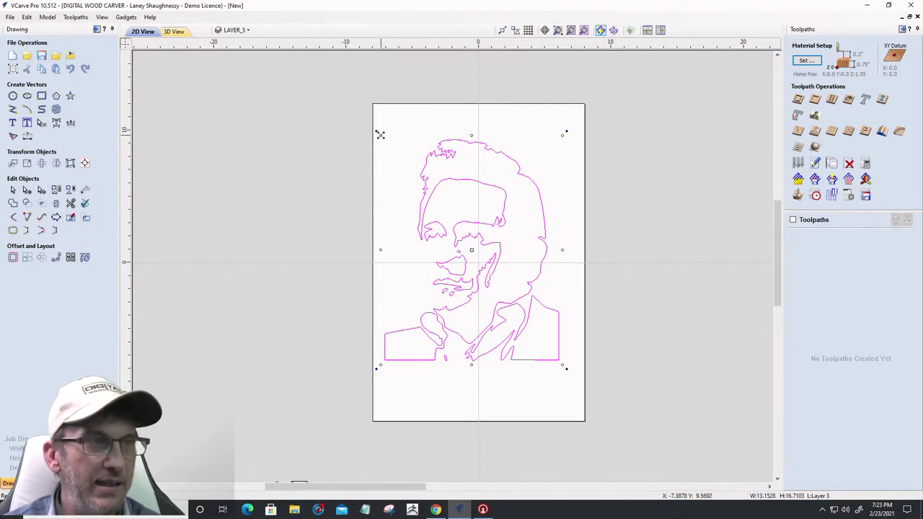
pyautogui.moveTo(381, 135); pyautogui.dragTo(371, 124)
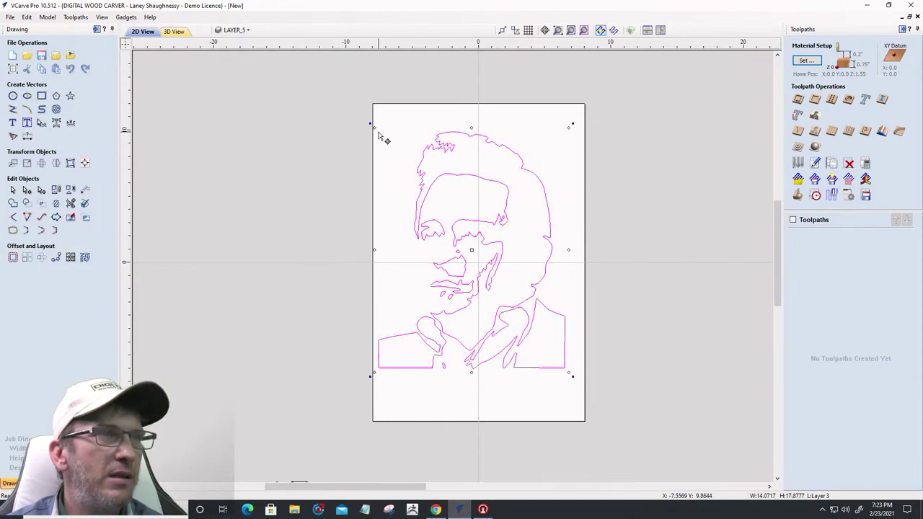
# Centre the 14.07 x 17.88 in portrait on the maple sheet with Align to Material
pyautogui.click(84, 163)
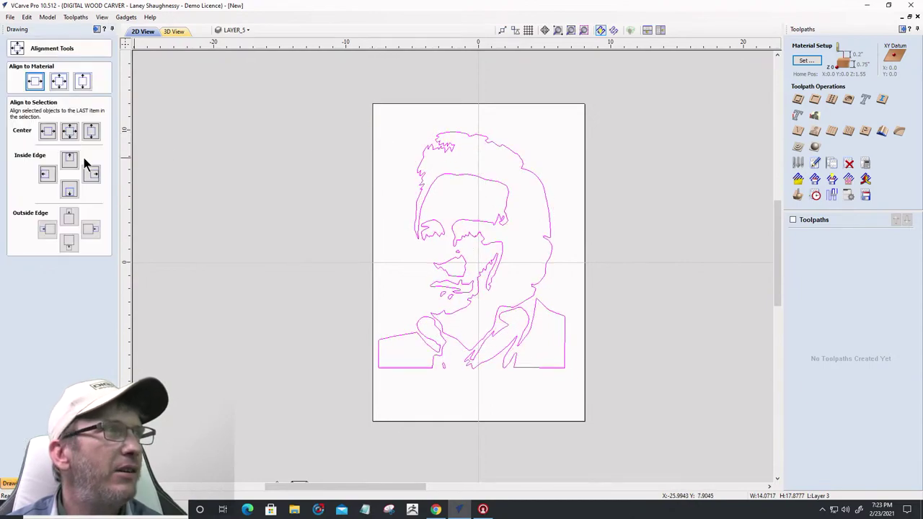
pyautogui.click(58, 81)
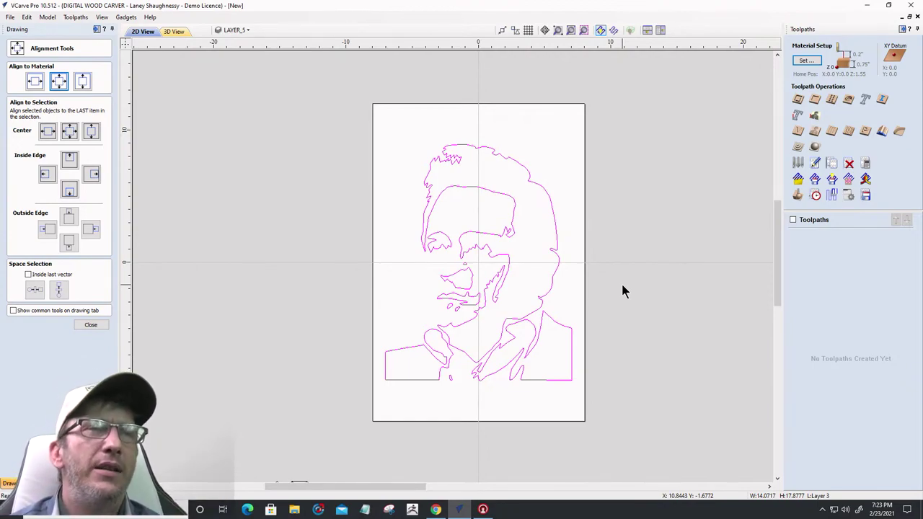
pyautogui.scroll(-4, 623, 285)
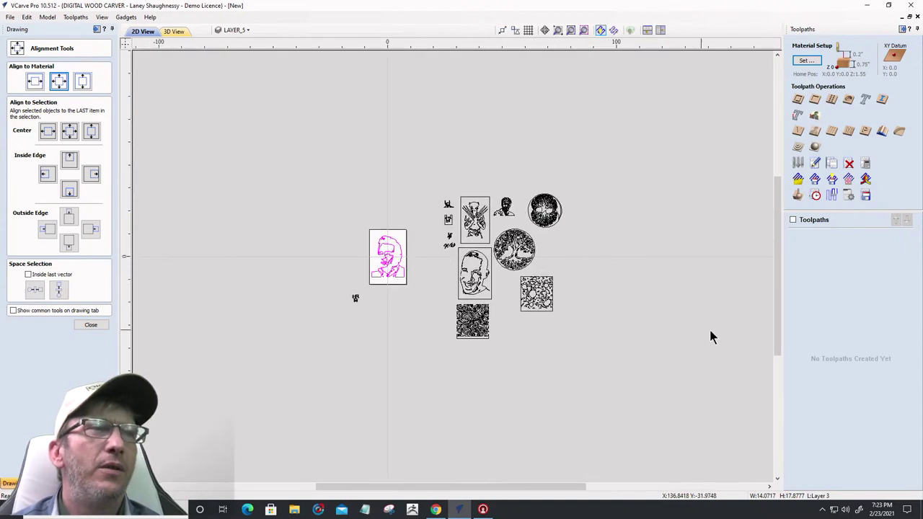
pyautogui.scroll(6, 345, 220)
pyautogui.scroll(-2, 387, 240)
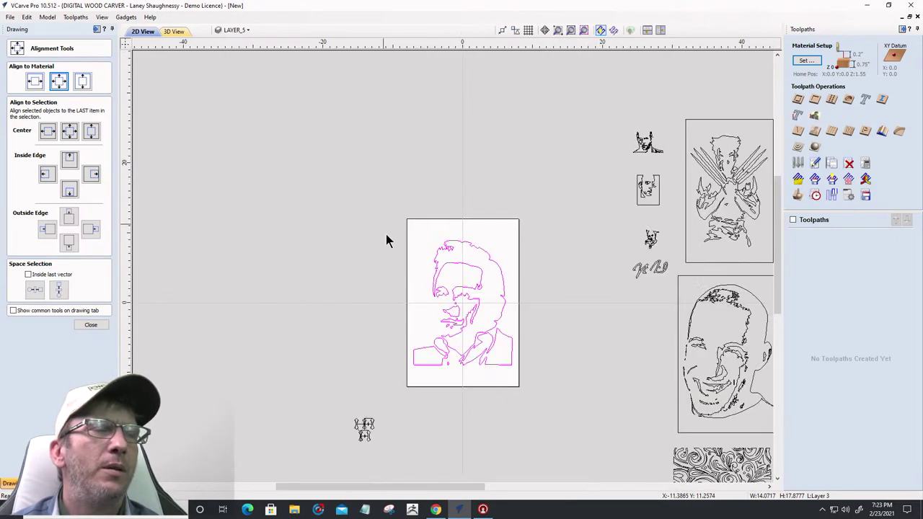
pyautogui.scroll(4, 389, 267)
pyautogui.scroll(-2, 367, 272)
pyautogui.scroll(2, 439, 404)
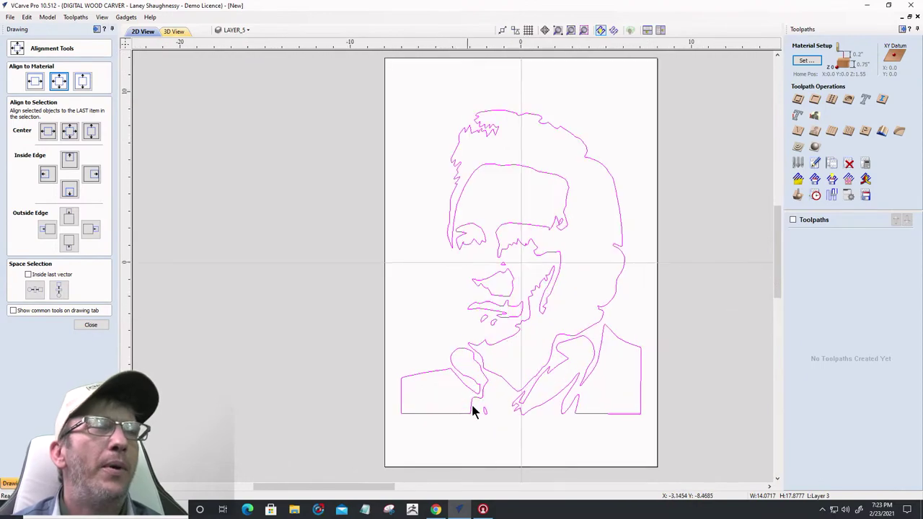
# Start a Pocket Toolpath, showing 0.25 in cut depth and three end mills
pyautogui.click(815, 99)
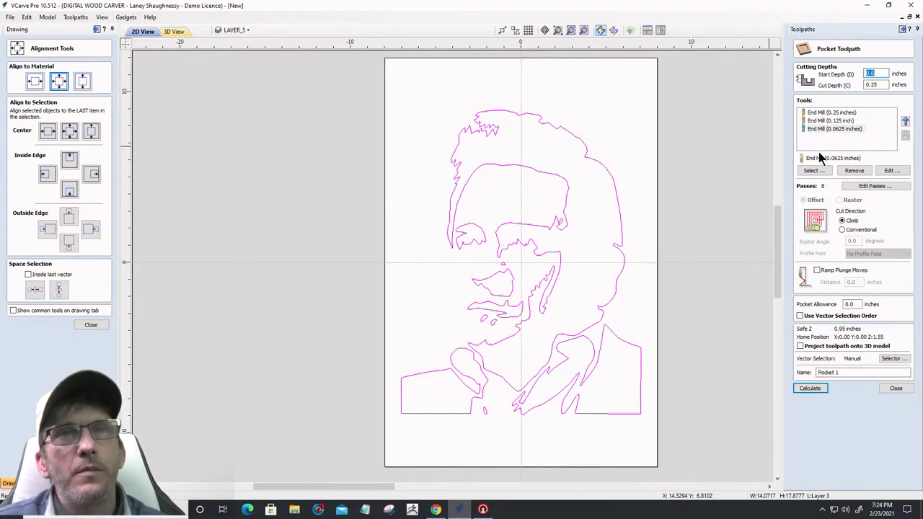
# Pocket with the 0.25 in end mill at raster angle 90, rename the toolpath, and calculate it
pyautogui.click(815, 113)
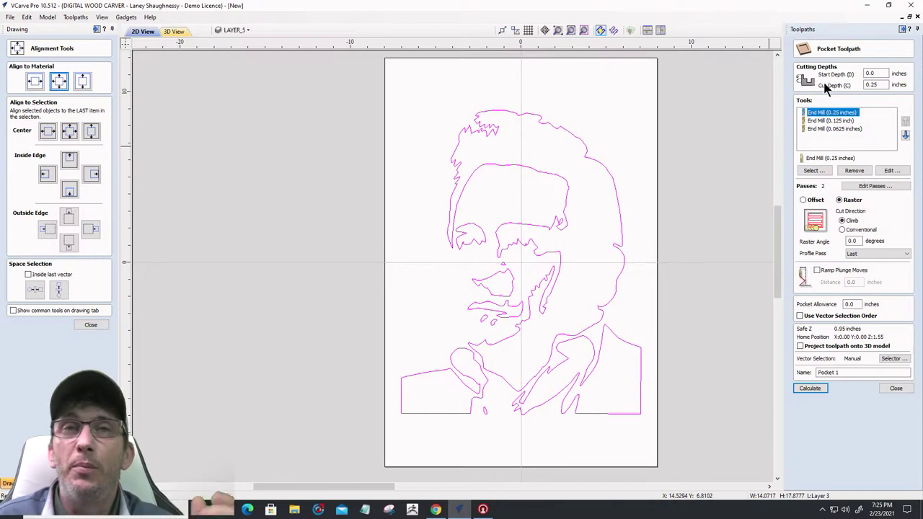
pyautogui.doubleClick(853, 241)
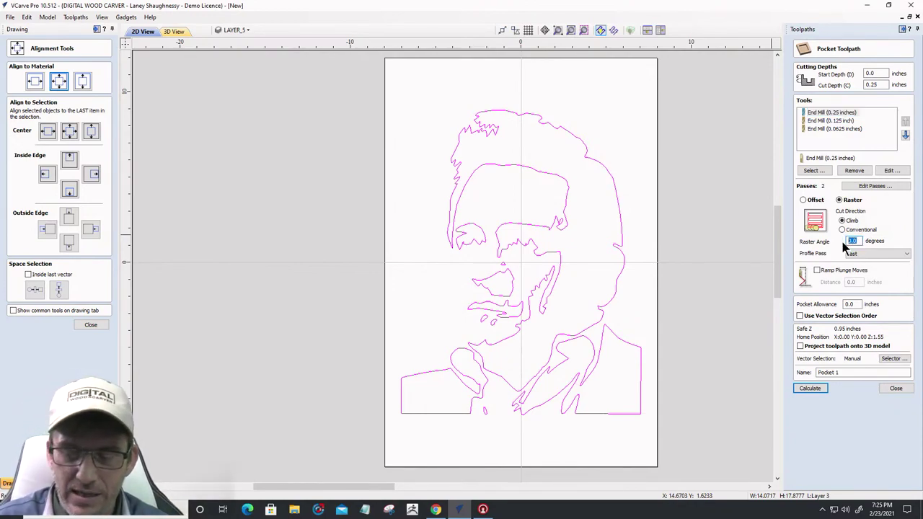
pyautogui.write('90')
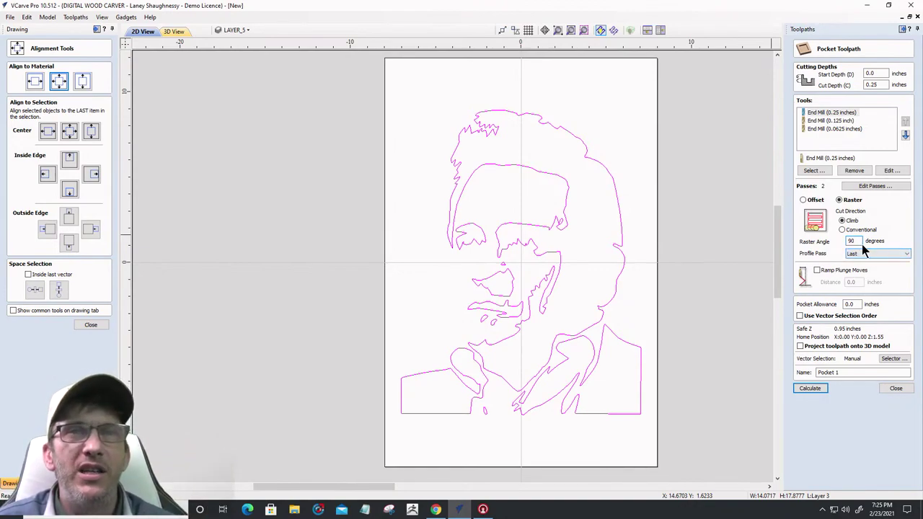
pyautogui.click(805, 390)
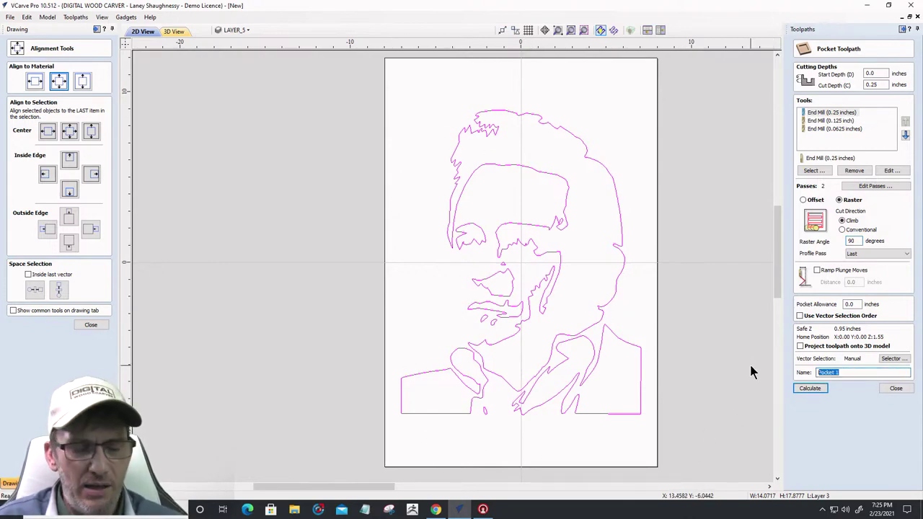
pyautogui.write('Johnny')
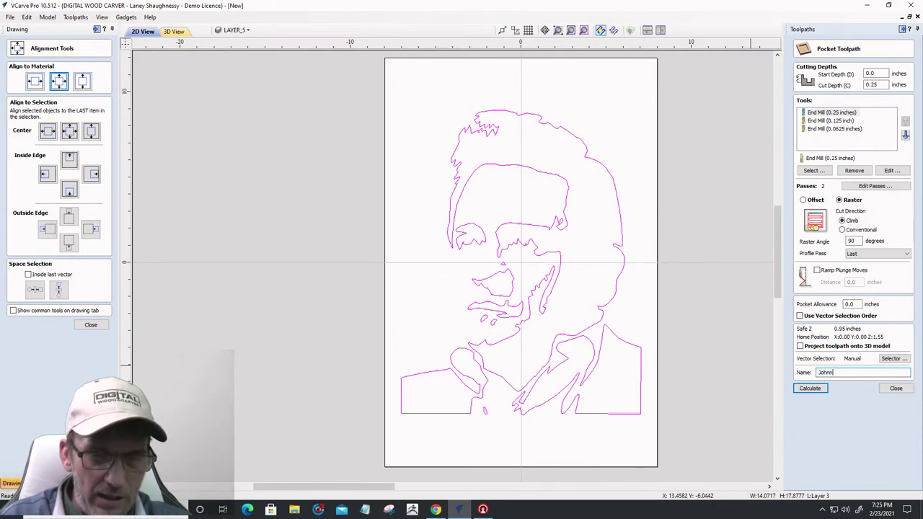
pyautogui.click(798, 389)
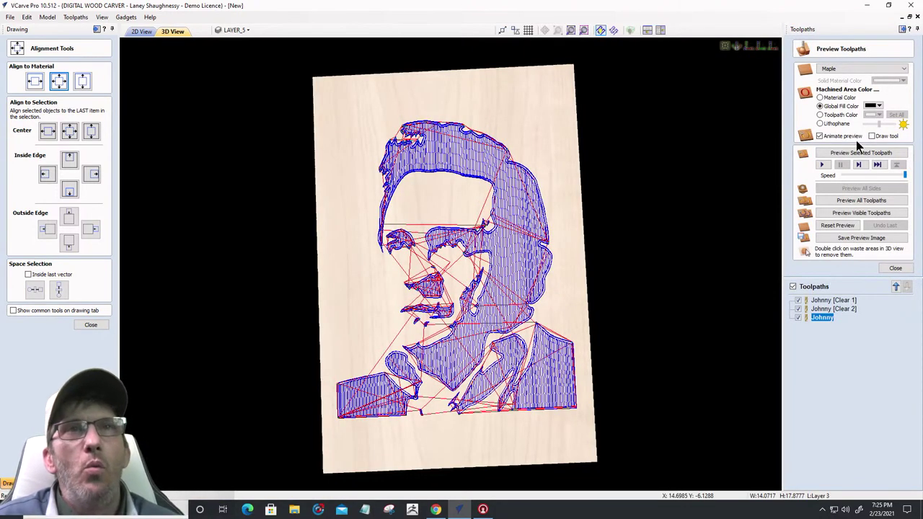
# Preview all toolpaths and turn the 3D view to face the carved maple board
pyautogui.click(861, 201)
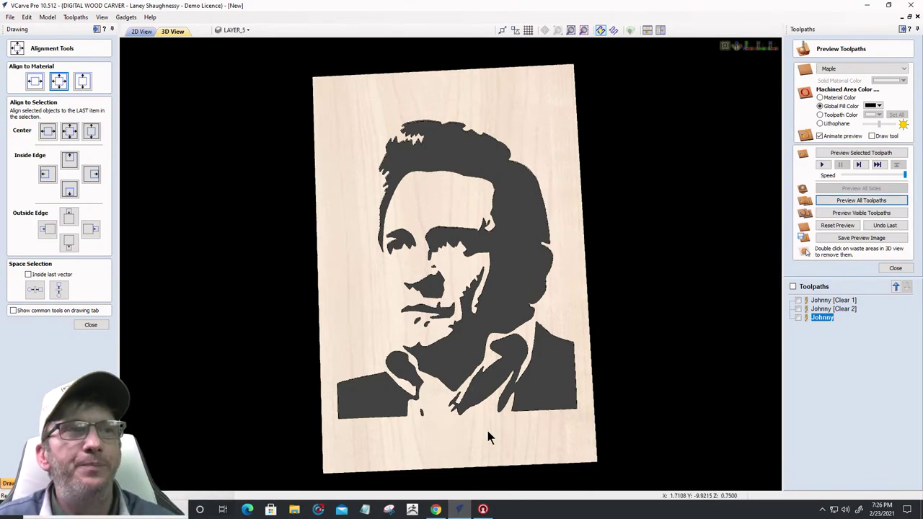
pyautogui.moveTo(488, 437); pyautogui.dragTo(501, 380)
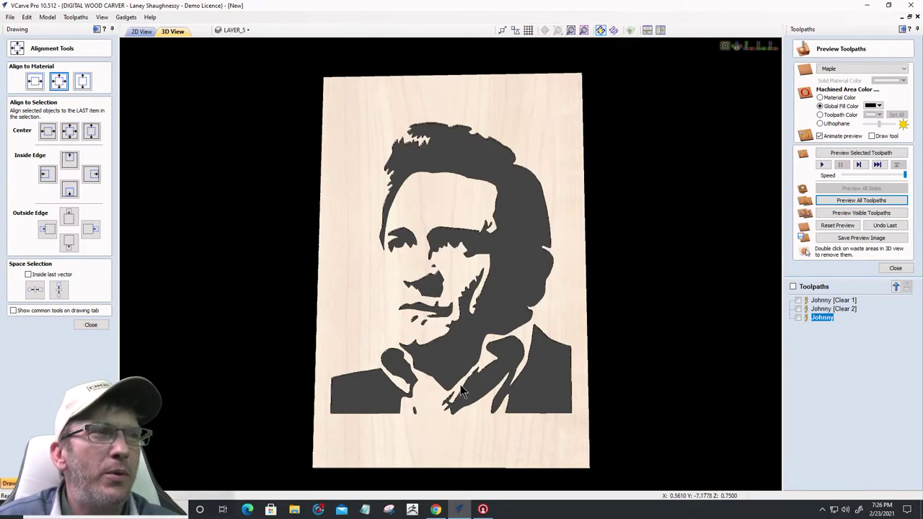
pyautogui.moveTo(456, 384); pyautogui.dragTo(453, 303)
pyautogui.scroll(5, 453, 301)
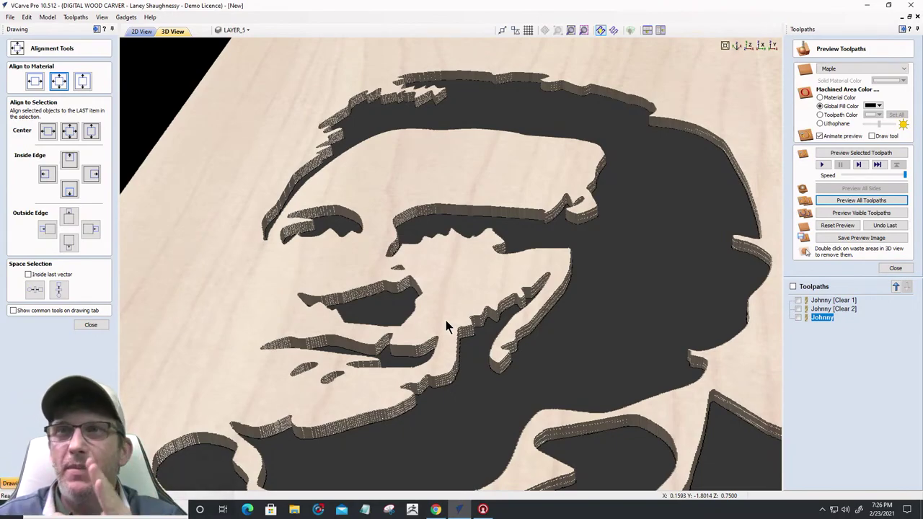
pyautogui.scroll(-3, 446, 320)
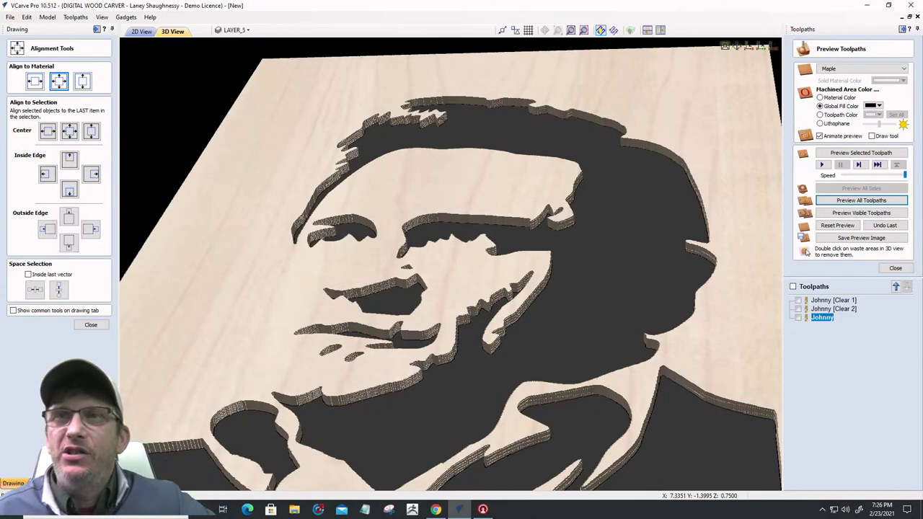
pyautogui.hotkey('alt', 'Tab')
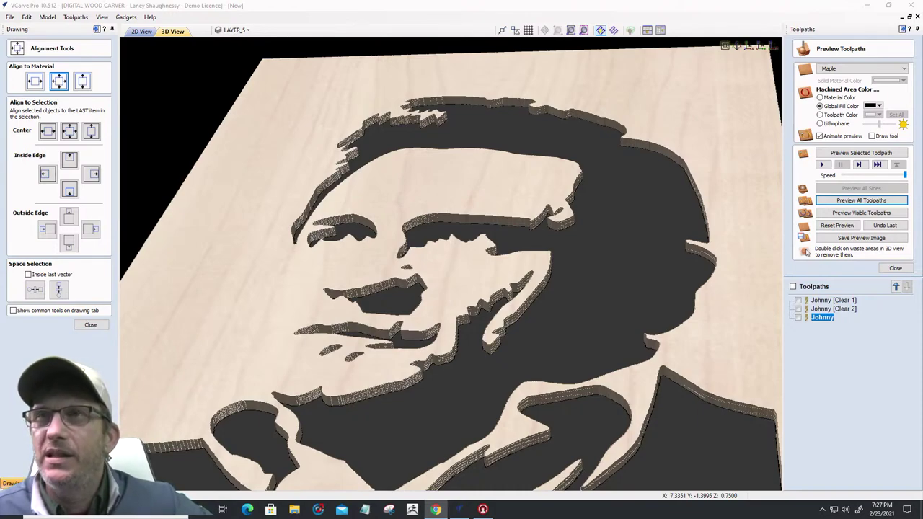
# Connect to the SpindleTV Wi-Fi network from the taskbar network flyout
pyautogui.click(832, 510)
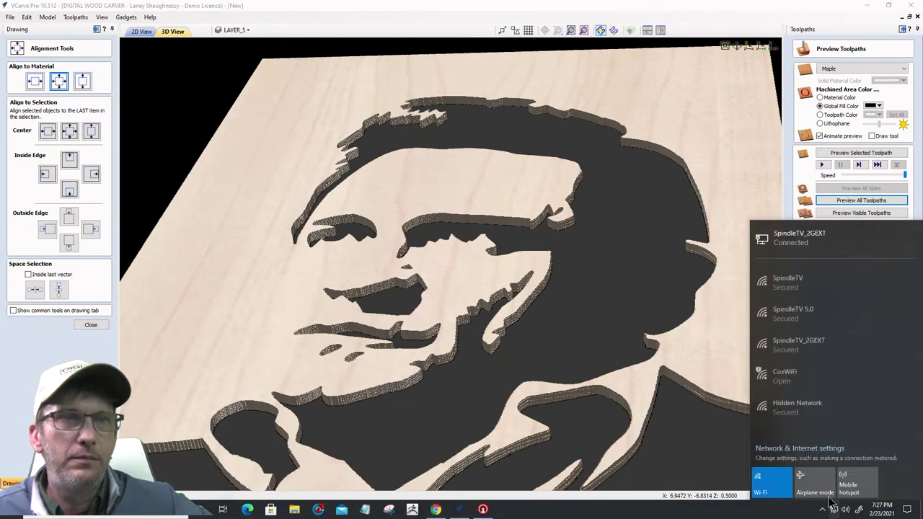
pyautogui.click(780, 281)
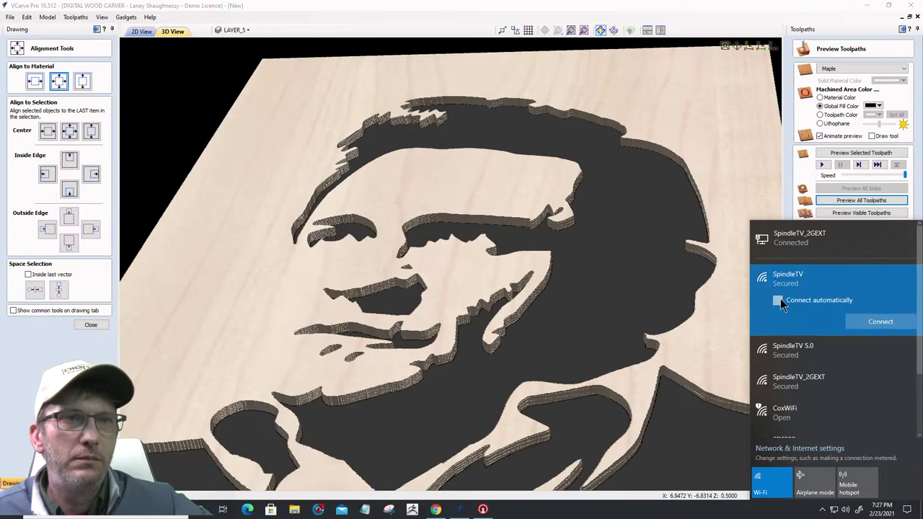
pyautogui.click(860, 323)
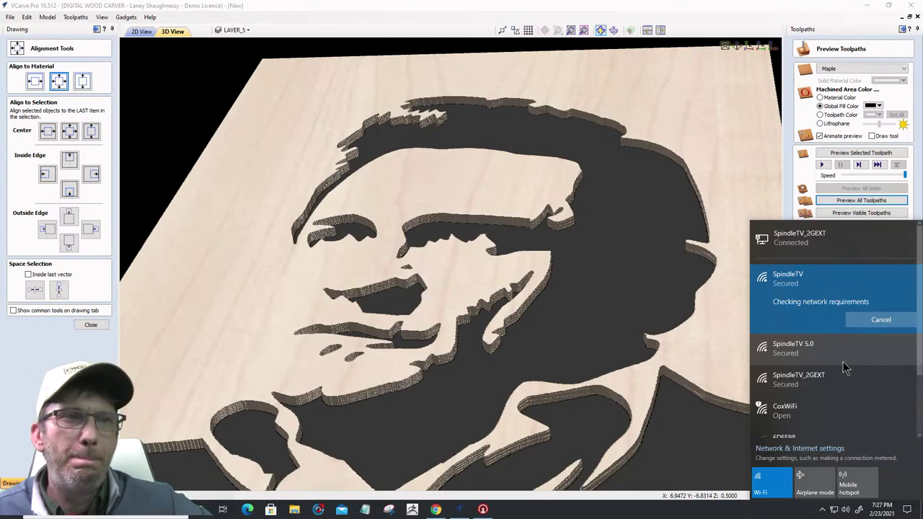
pyautogui.click(801, 357)
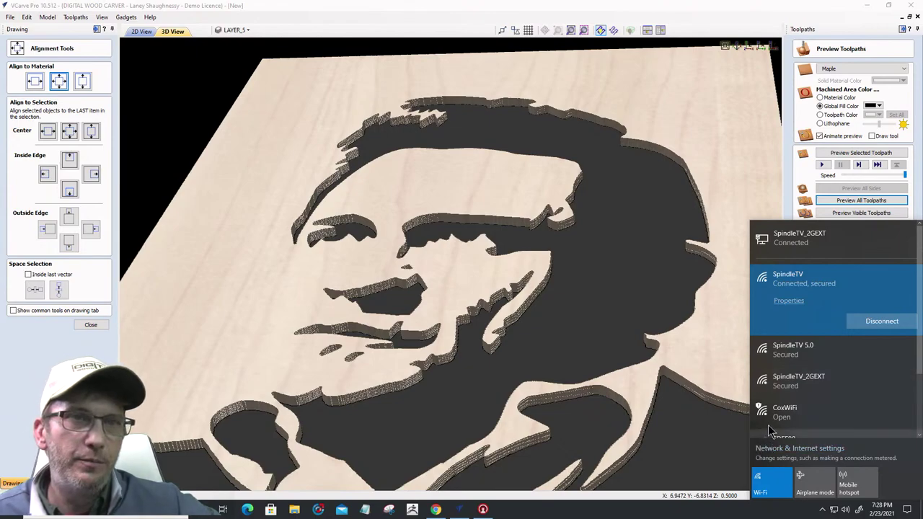
# Dismiss the Wi-Fi flyout and return to the 3D preview of the pocketed portrait
pyautogui.click(728, 458)
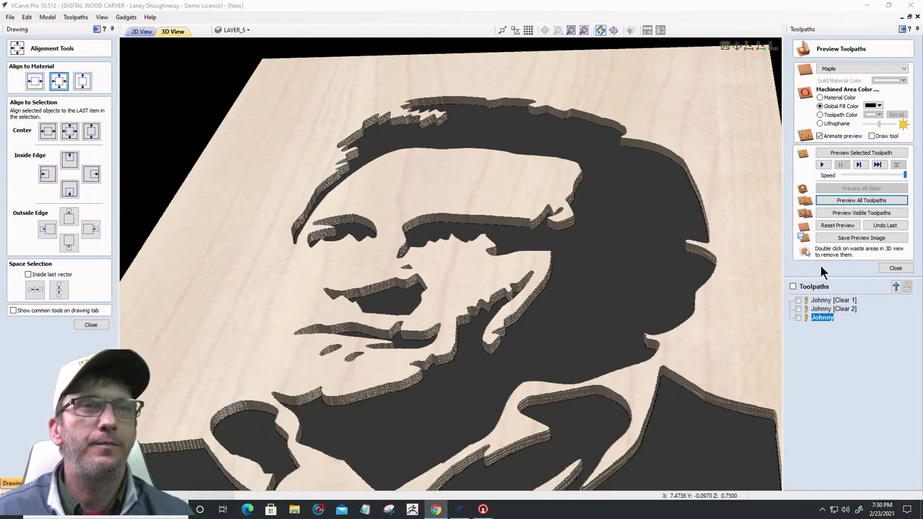
pyautogui.scroll(-5, 511, 210)
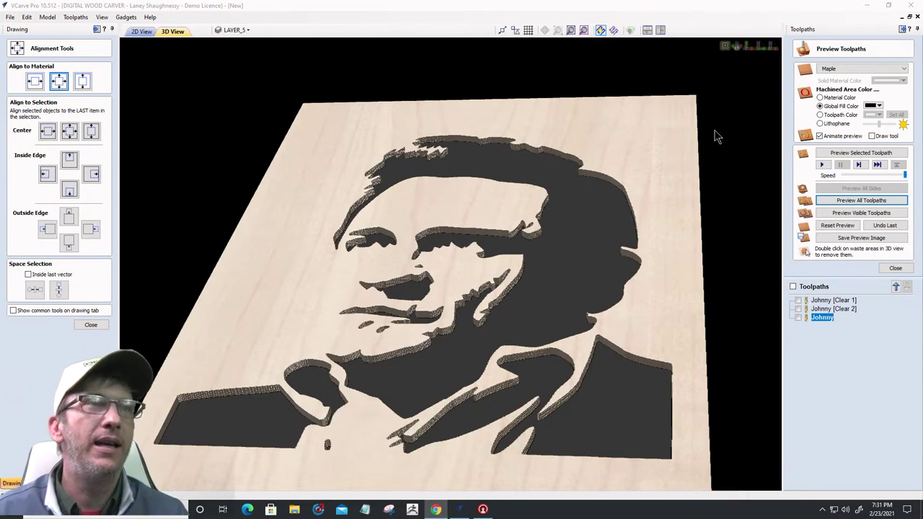
# Switch to 2D View, close Alignment Tools, select the face outline and zoom out
pyautogui.click(141, 31)
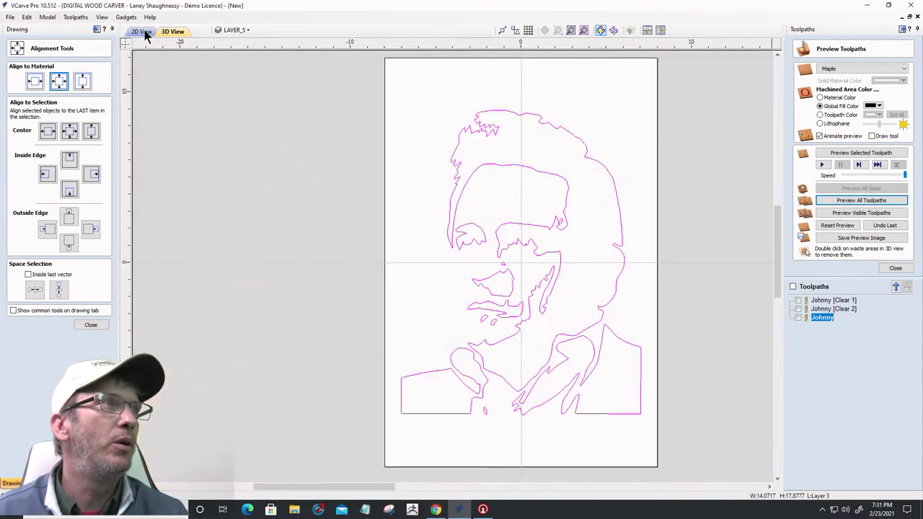
pyautogui.click(91, 325)
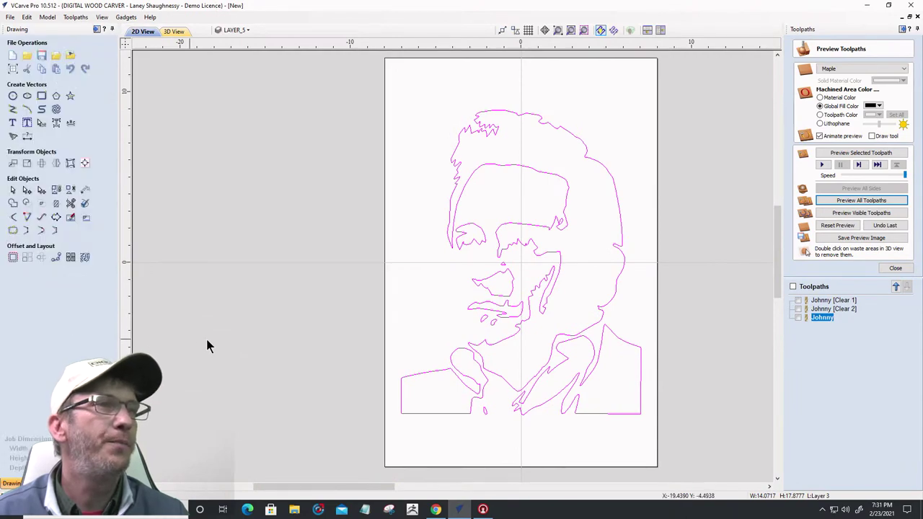
pyautogui.click(533, 168)
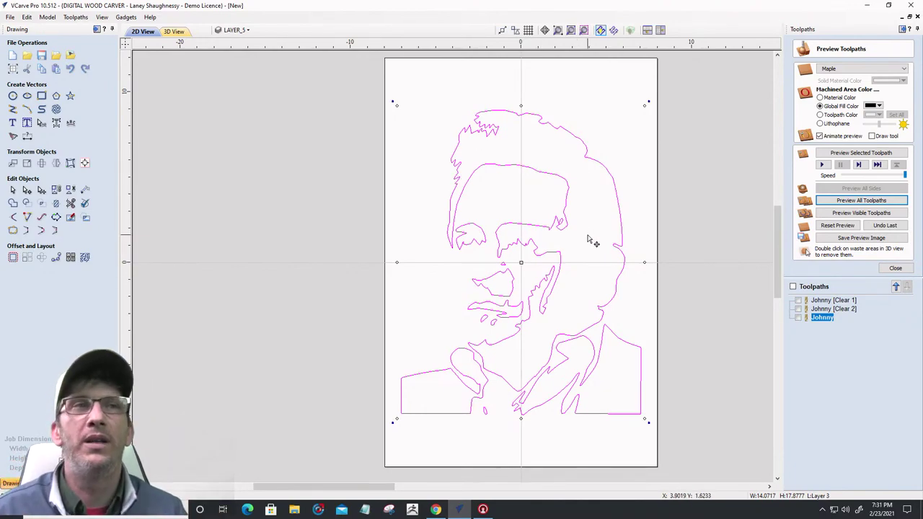
pyautogui.scroll(-4, 588, 240)
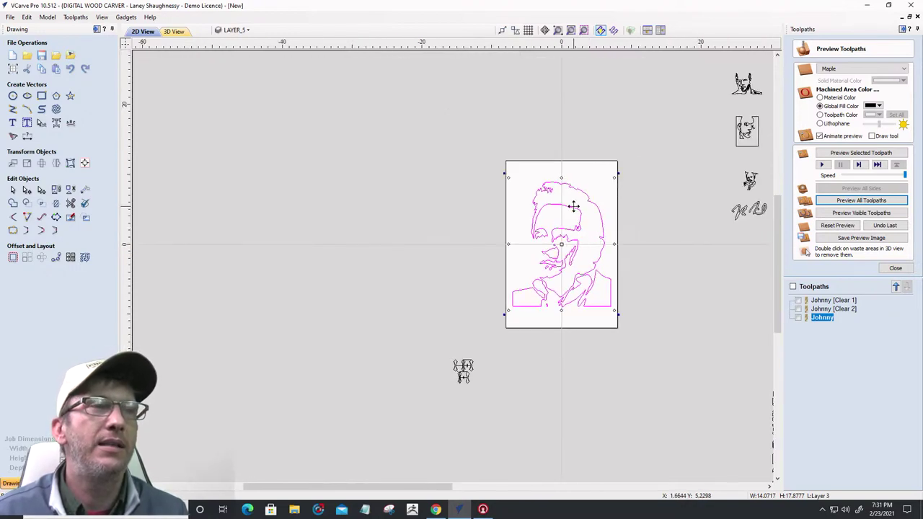
# Move the face portrait off the board and enlarge the small portrait on it to about 15.05 × 10.54
pyautogui.moveTo(573, 207); pyautogui.dragTo(251, 164)
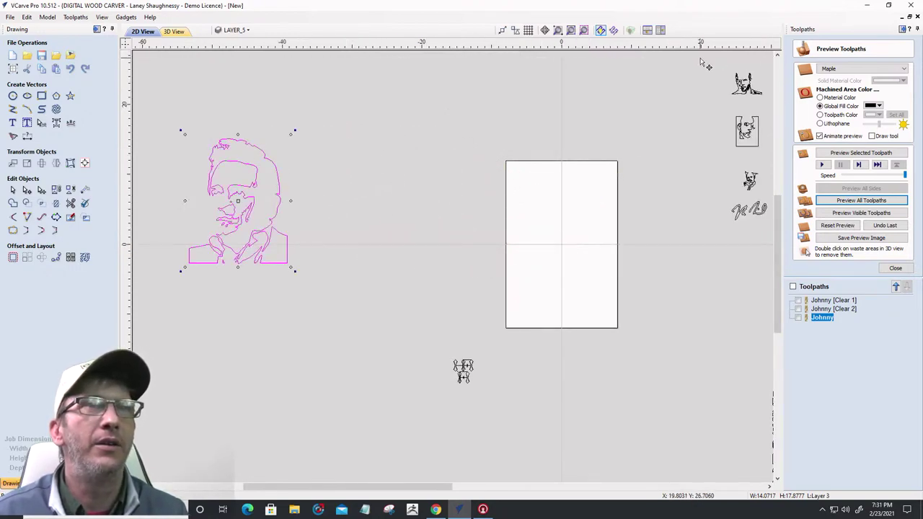
pyautogui.click(750, 88)
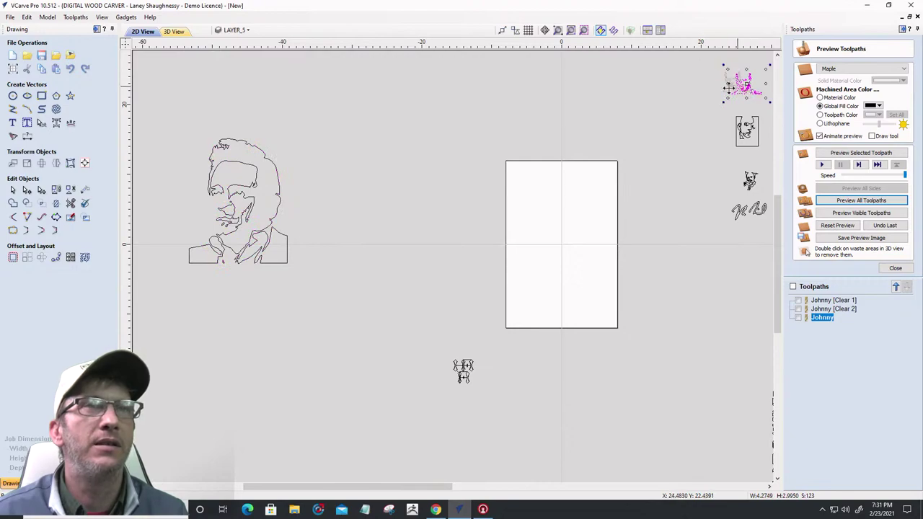
pyautogui.moveTo(730, 85); pyautogui.dragTo(552, 258)
pyautogui.scroll(3, 552, 258)
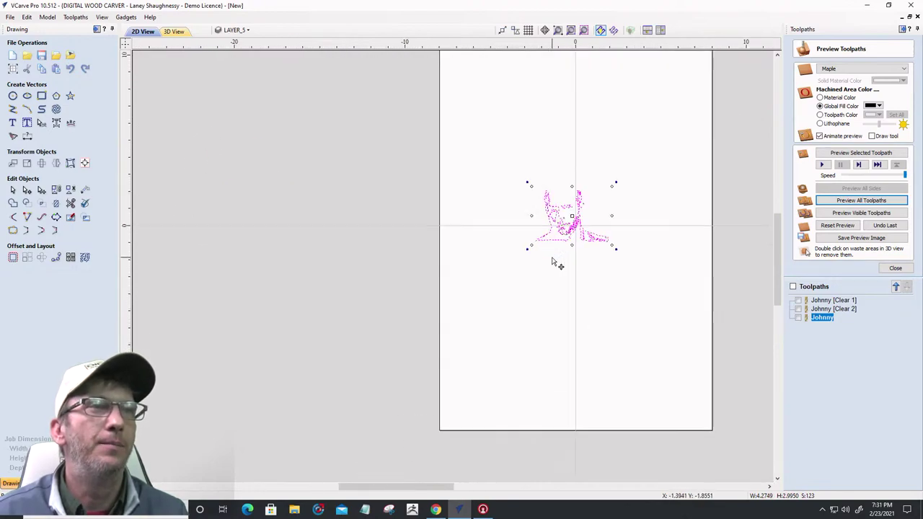
pyautogui.scroll(2, 553, 263)
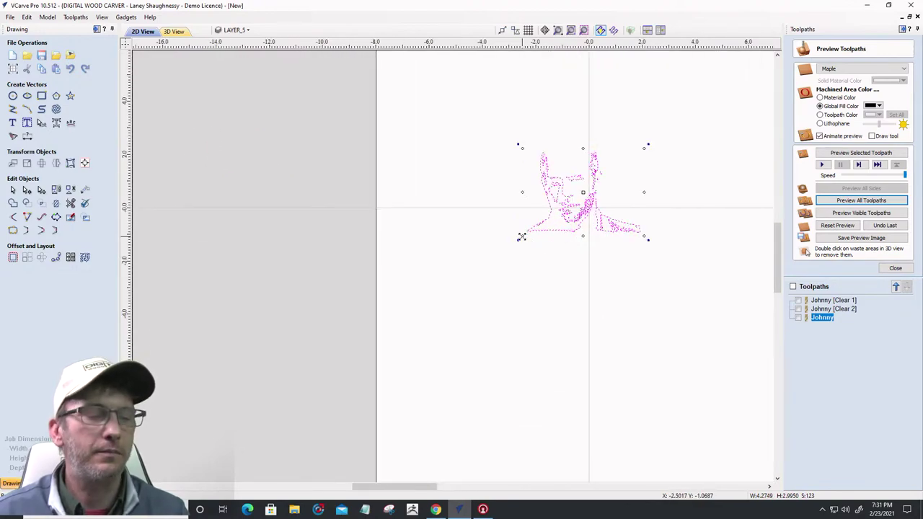
pyautogui.moveTo(521, 236); pyautogui.dragTo(430, 349)
# Centre the enlarged portrait on the material with Alignment Tools
pyautogui.scroll(-3, 432, 346)
pyautogui.scroll(2, 454, 346)
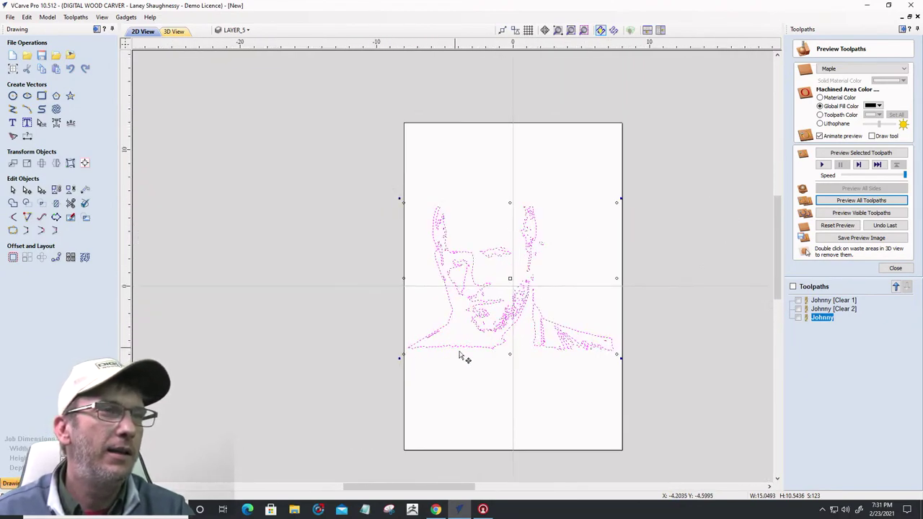
pyautogui.click(84, 163)
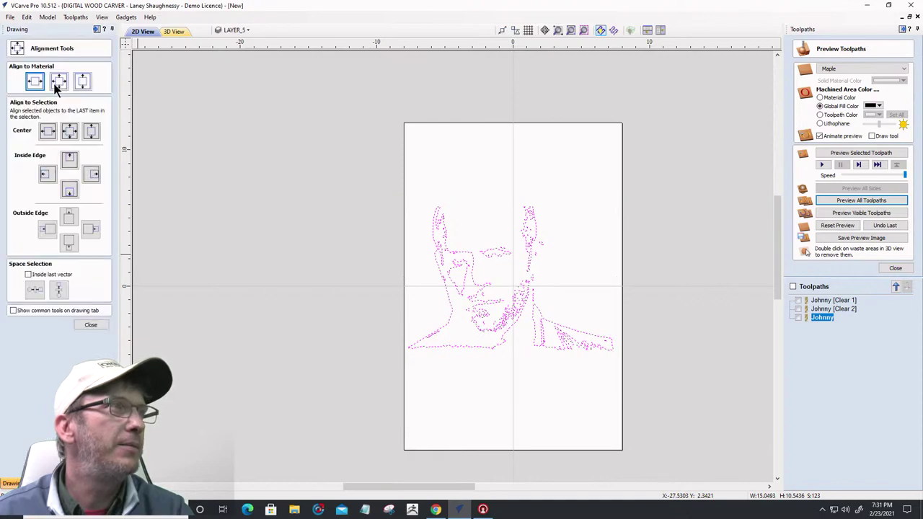
pyautogui.click(58, 82)
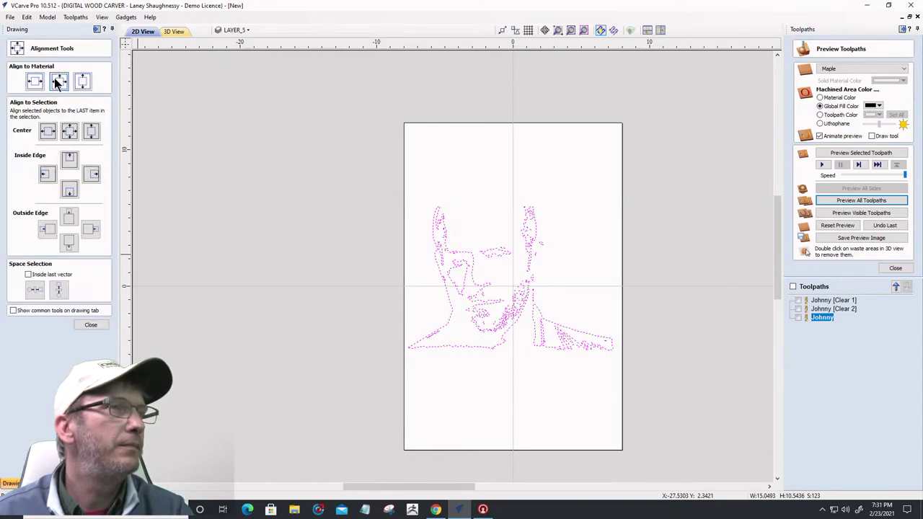
# Close the alignment panel and zoom in and out to inspect the centred face vectors
pyautogui.click(91, 324)
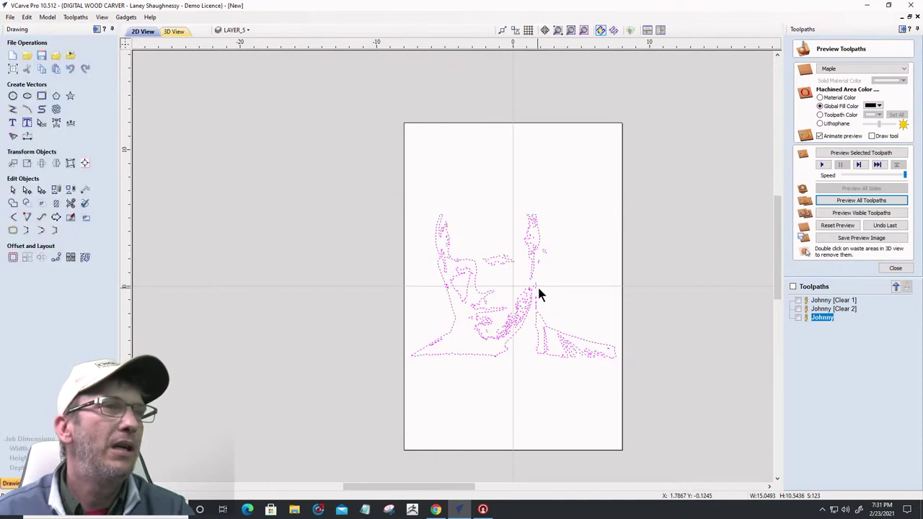
pyautogui.scroll(5, 539, 293)
pyautogui.scroll(-3, 531, 336)
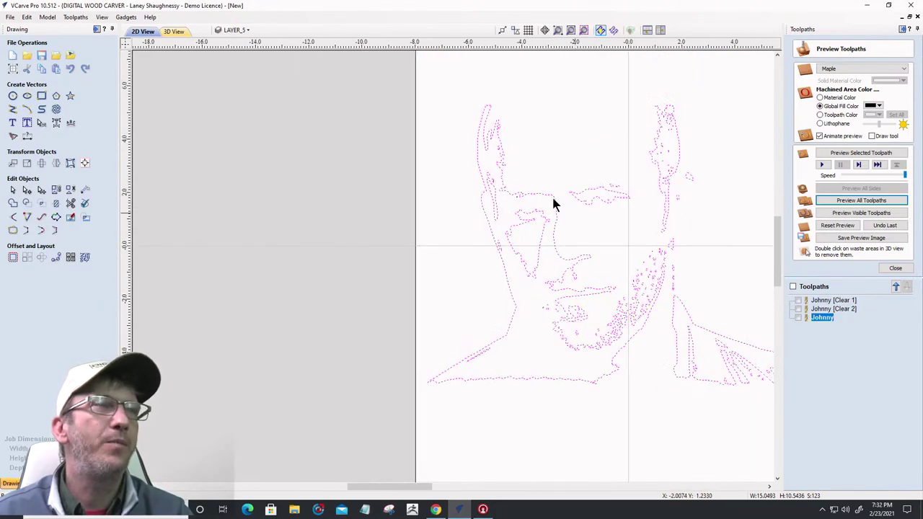
pyautogui.scroll(5, 489, 138)
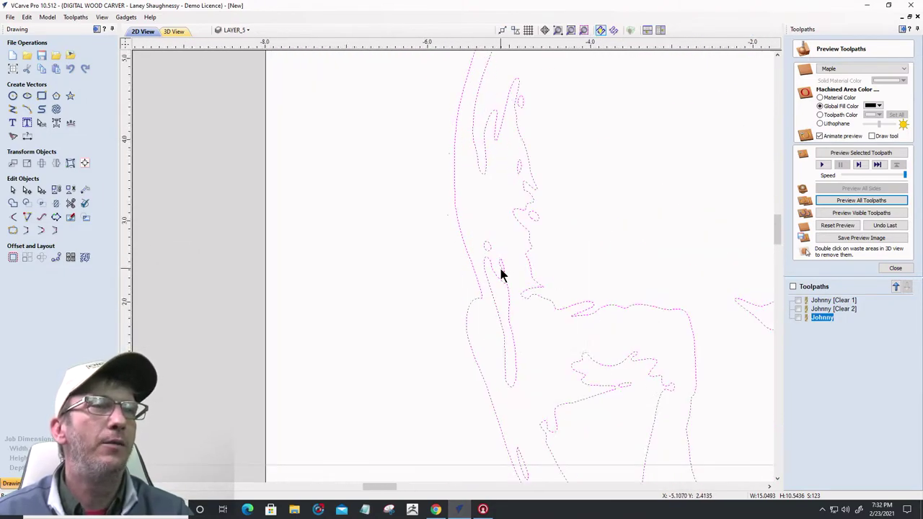
pyautogui.scroll(-3, 503, 275)
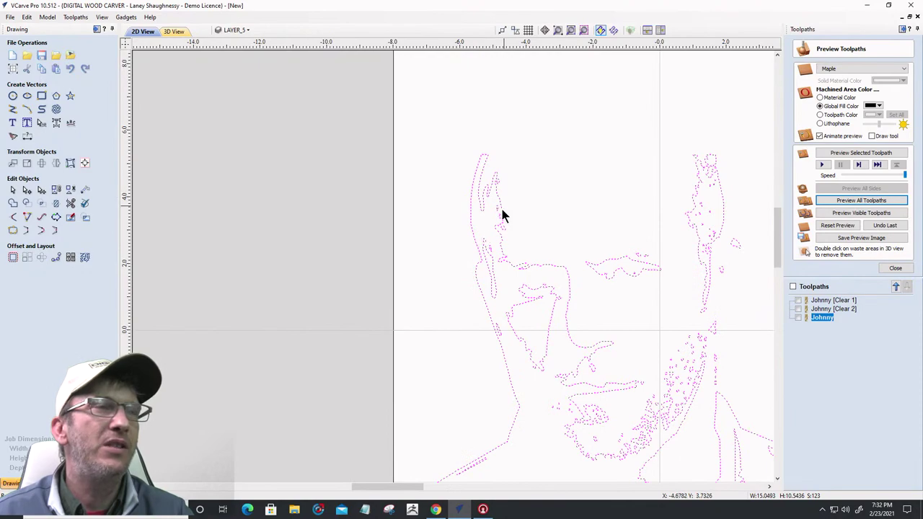
pyautogui.scroll(5, 712, 211)
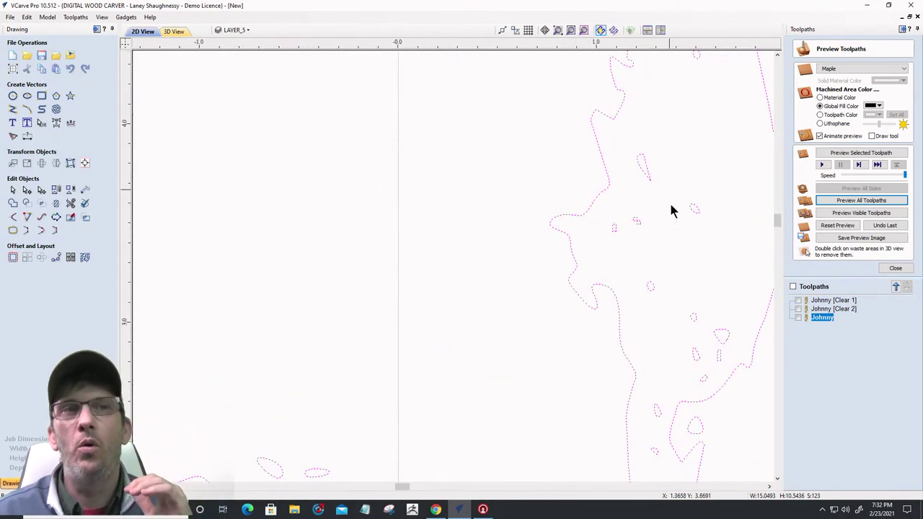
pyautogui.scroll(-3, 638, 238)
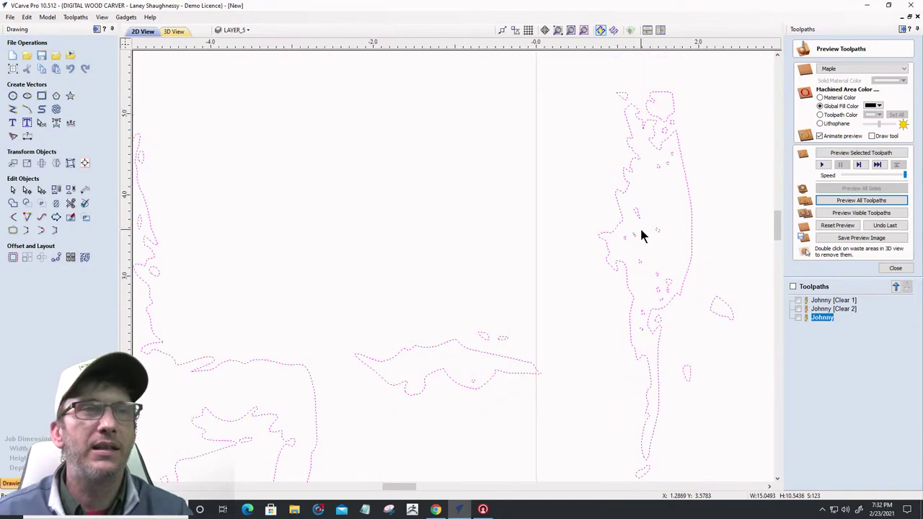
pyautogui.scroll(-3, 642, 236)
pyautogui.scroll(3, 569, 467)
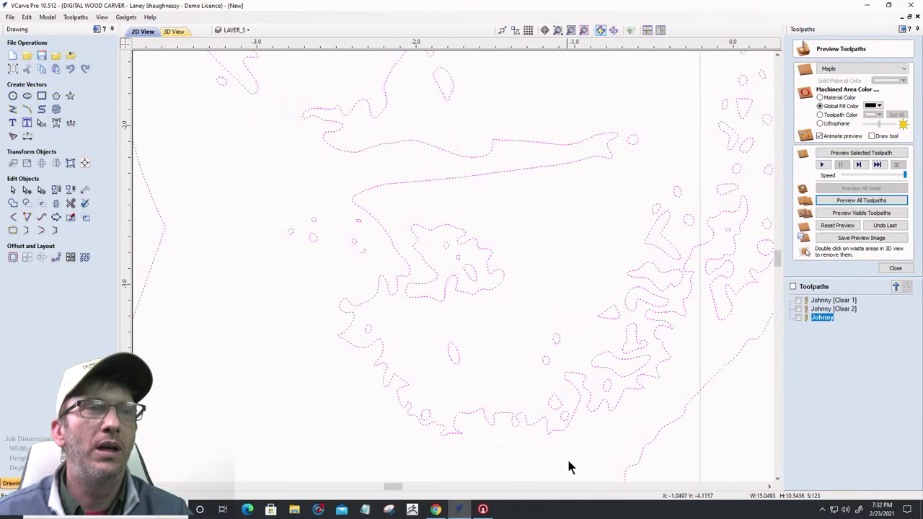
pyautogui.scroll(-3, 562, 455)
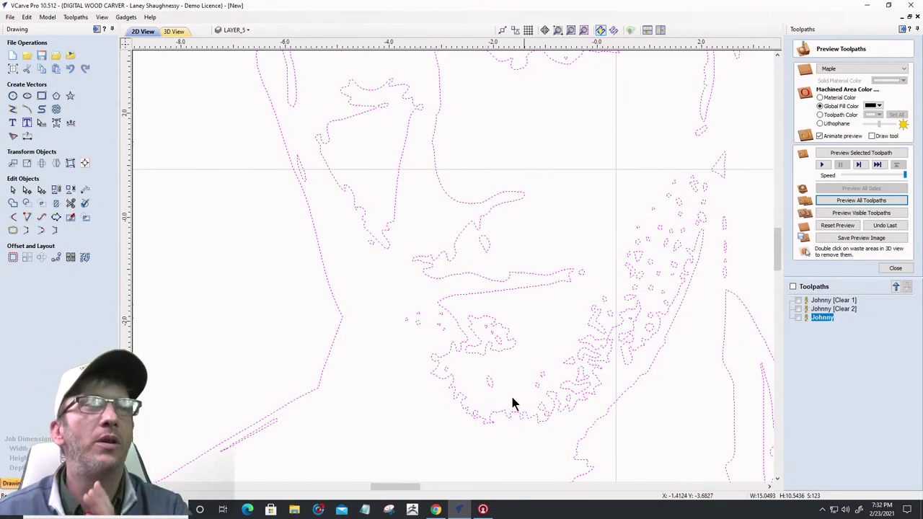
pyautogui.scroll(-4, 513, 404)
pyautogui.scroll(2, 468, 328)
pyautogui.scroll(-2, 468, 328)
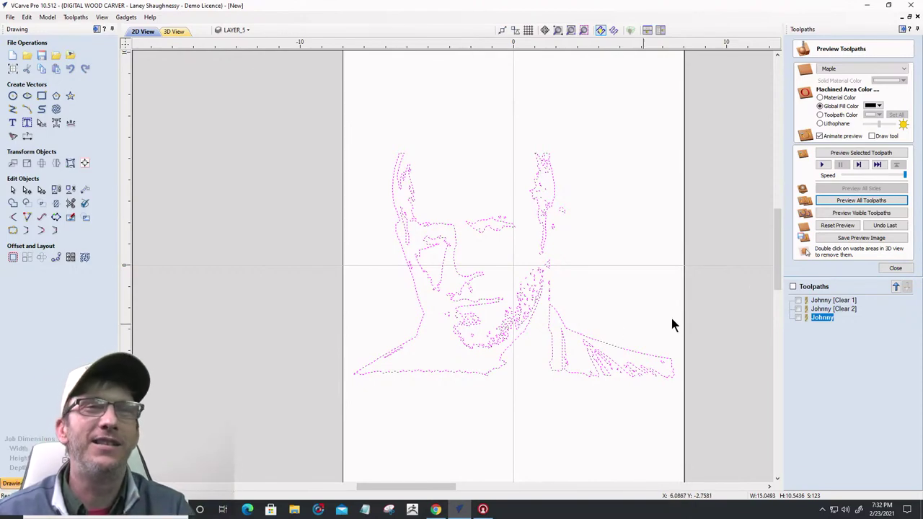
# Create a pocket toolpath for the face outlines with default settings and calculate it
pyautogui.click(894, 268)
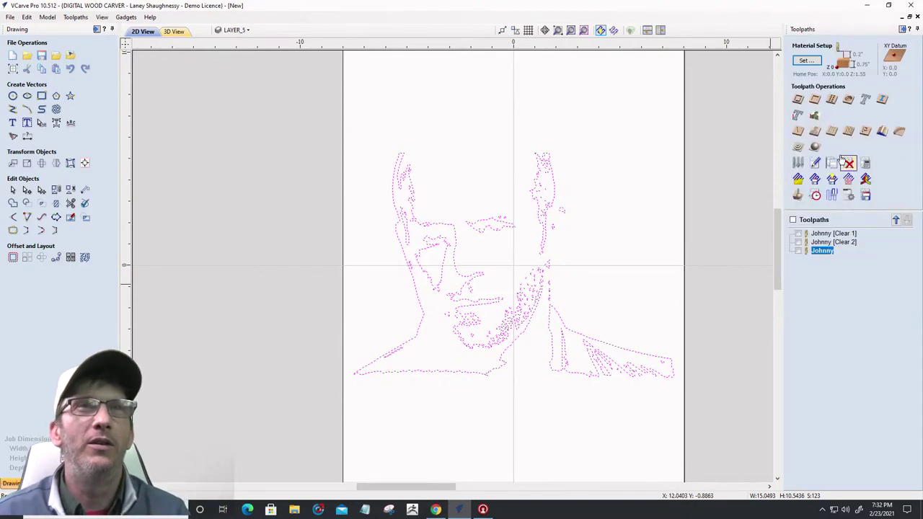
pyautogui.click(815, 101)
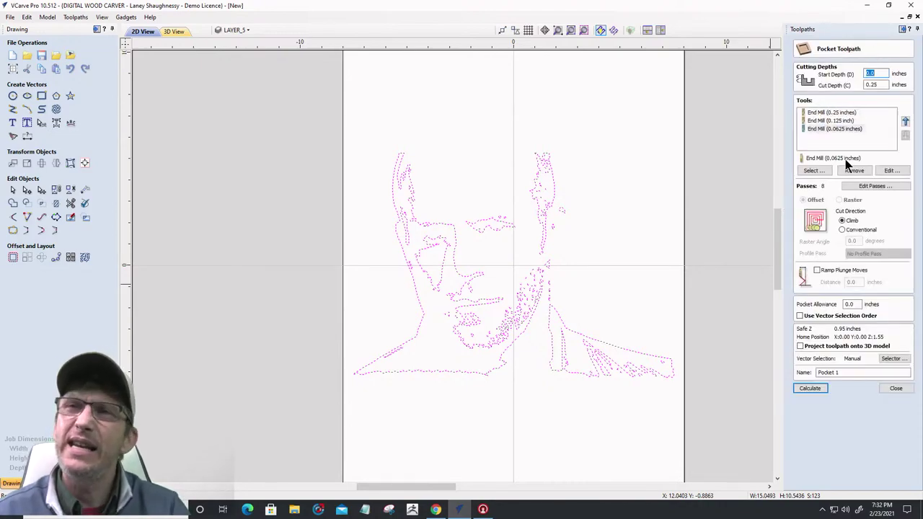
pyautogui.click(817, 389)
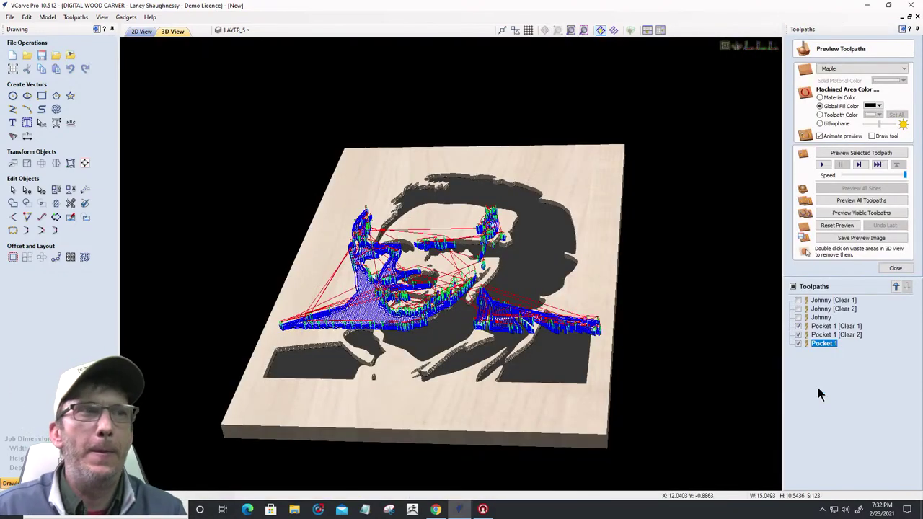
# Reset the preview and simulate only Pocket 1, viewing the board nearly top-down
pyautogui.click(837, 225)
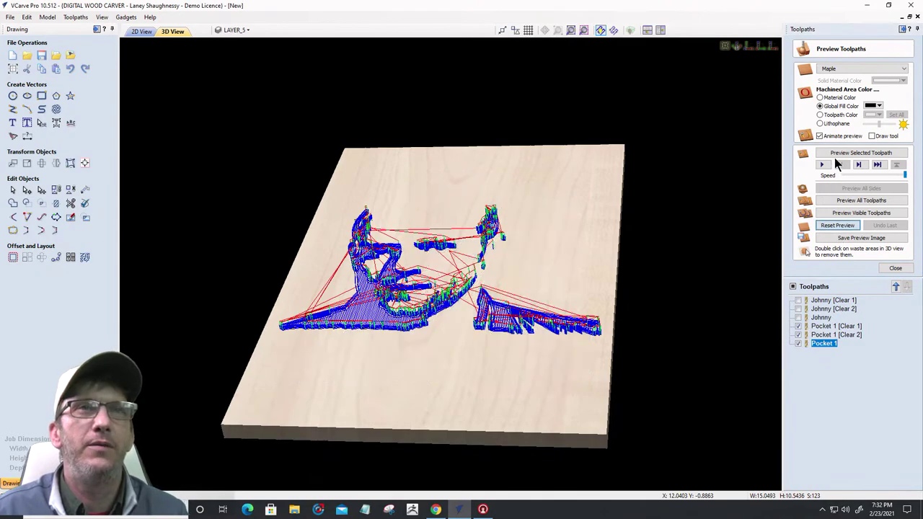
pyautogui.click(839, 154)
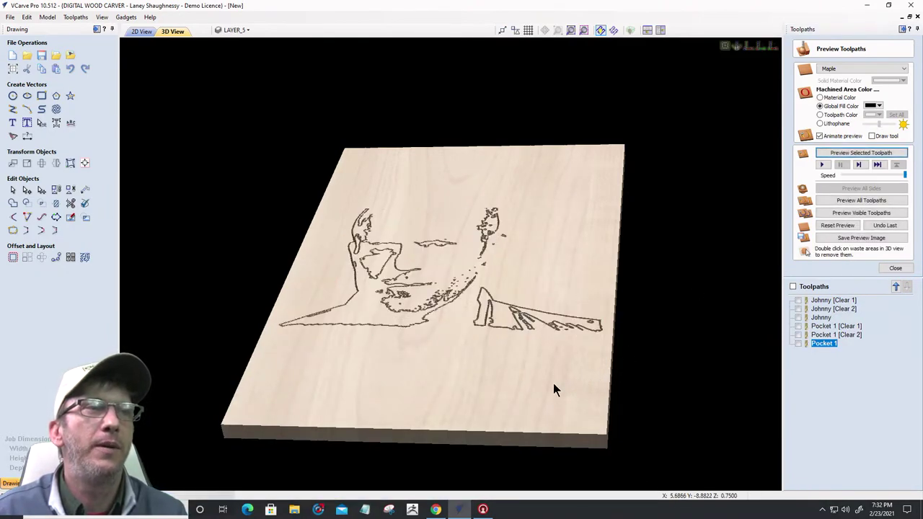
pyautogui.moveTo(531, 386); pyautogui.dragTo(500, 442)
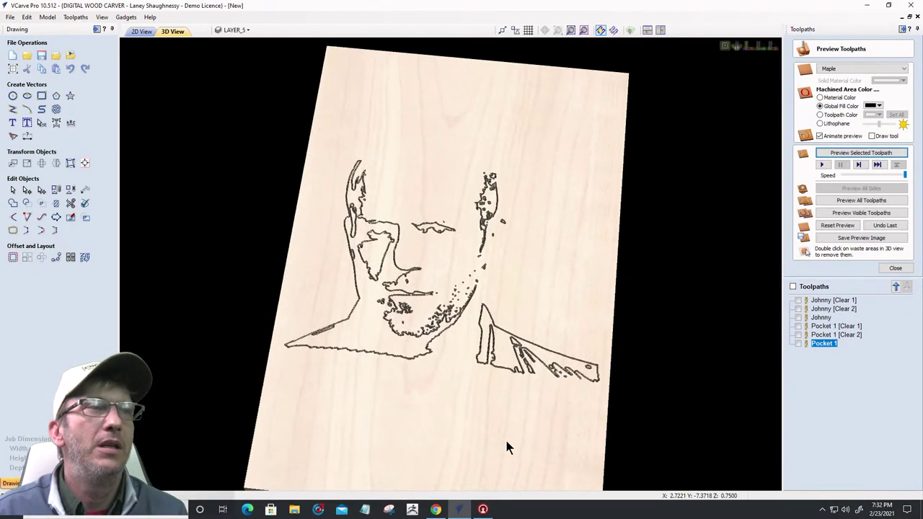
pyautogui.scroll(3, 408, 360)
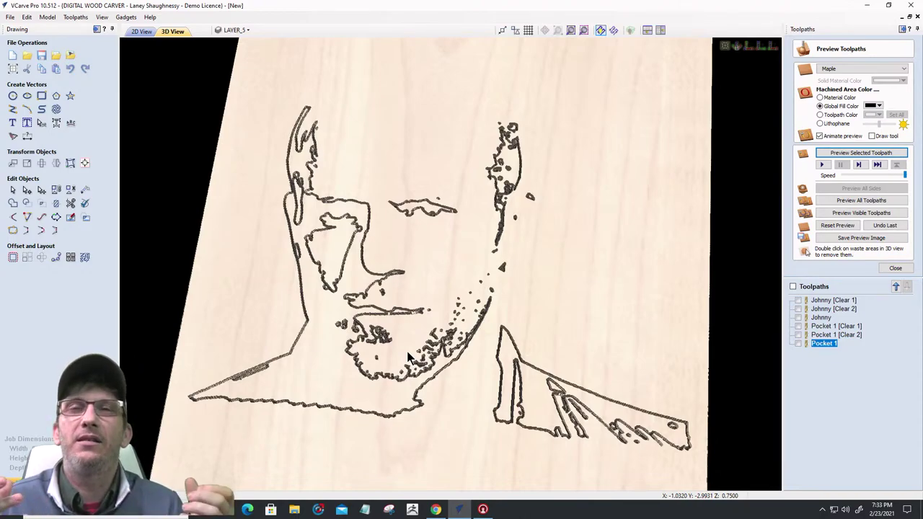
# In the 2D view, scale the face drawing down on the board
pyautogui.click(144, 32)
pyautogui.scroll(3, 449, 415)
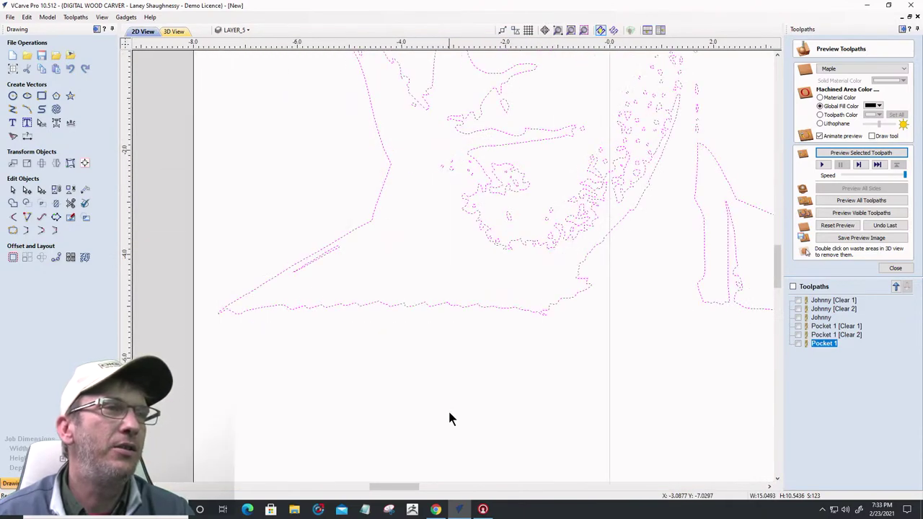
pyautogui.scroll(-4, 450, 317)
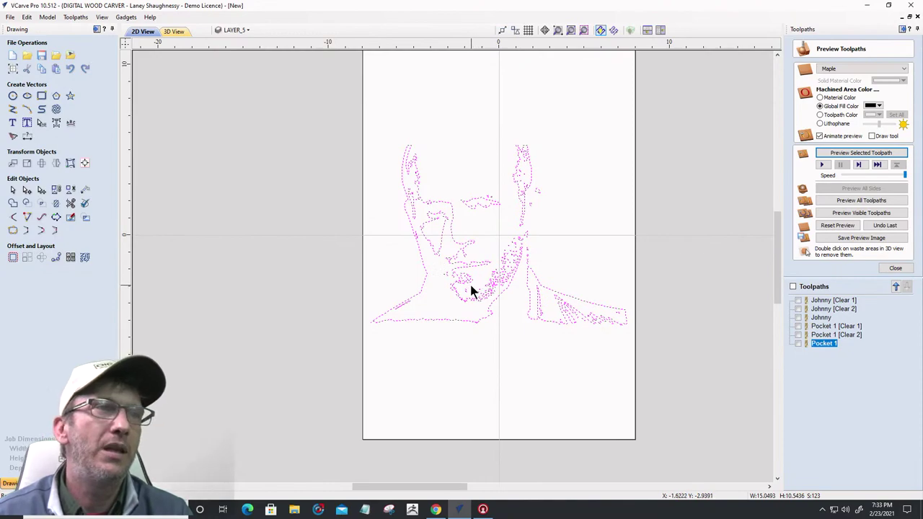
pyautogui.click(466, 276)
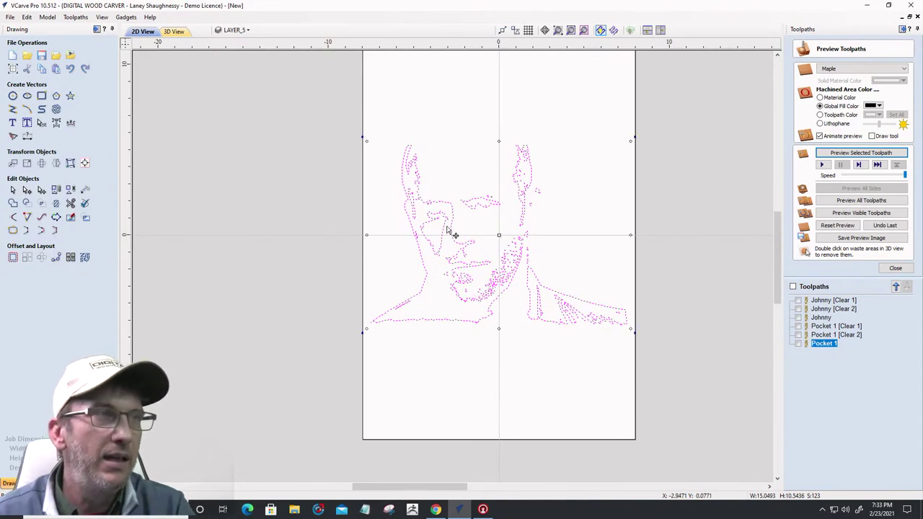
pyautogui.moveTo(366, 140)
pyautogui.mouseDown()
pyautogui.moveTo(385, 165)
pyautogui.moveTo(391, 158)
pyautogui.mouseUp()
# Draw a 13.5 × 13.5 inch square framing the face and select all vectors
pyautogui.click(41, 95)
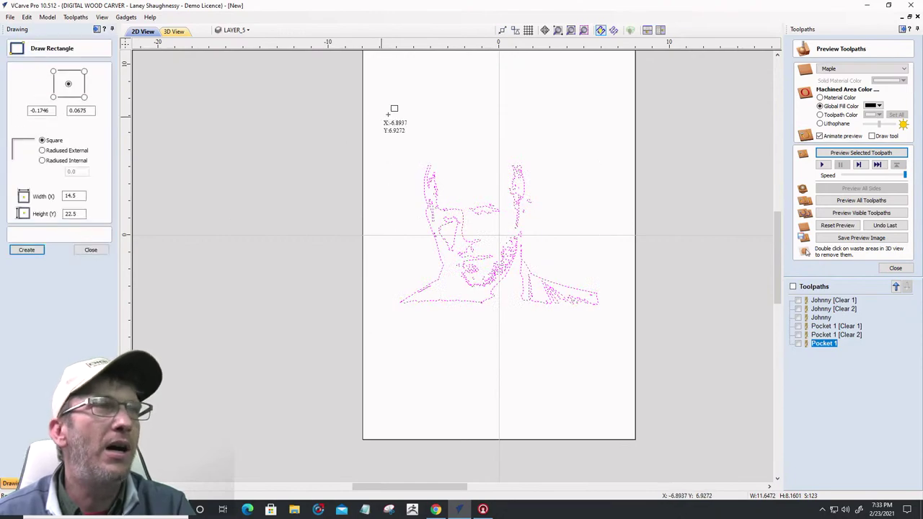
pyautogui.moveTo(413, 126); pyautogui.dragTo(613, 348)
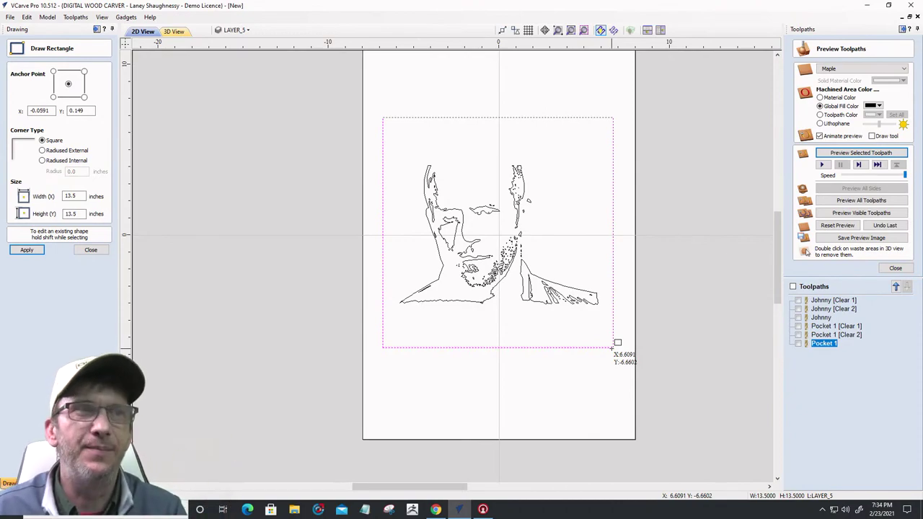
pyautogui.click(90, 250)
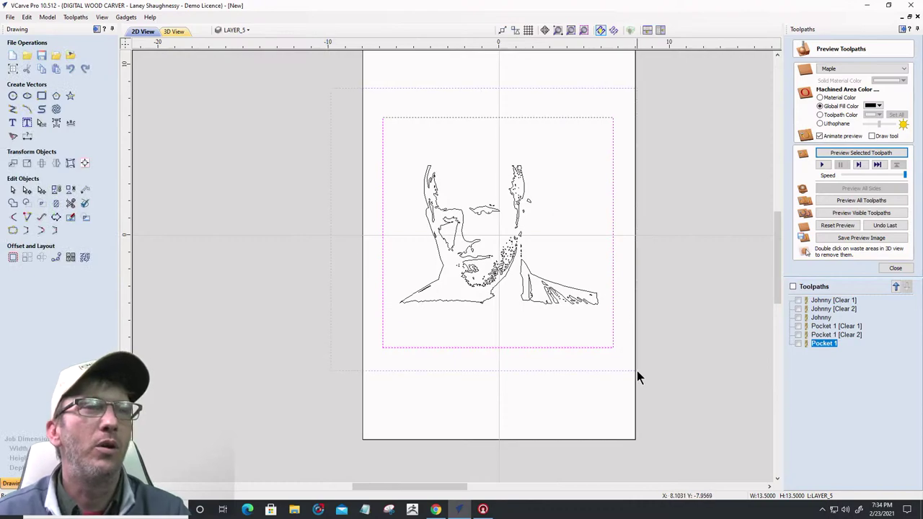
pyautogui.hotkey('ctrl', 'a')
pyautogui.click(895, 267)
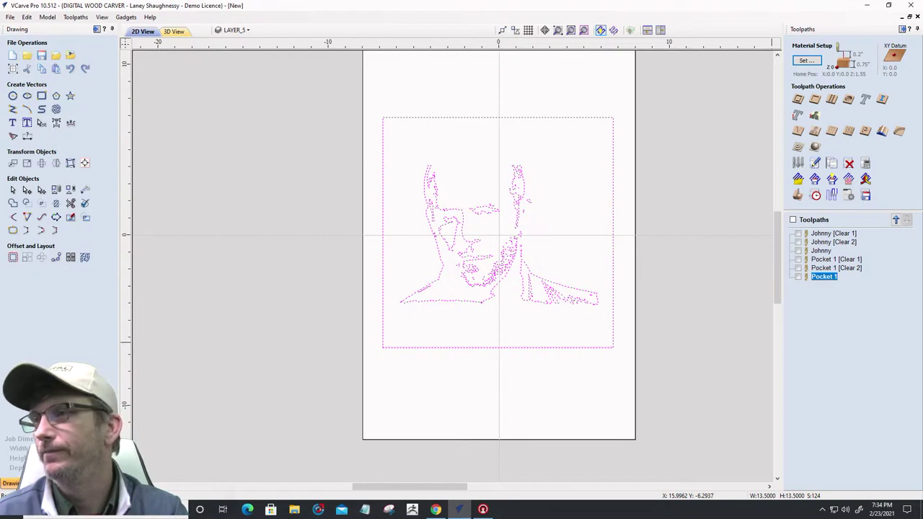
pyautogui.hotkey('alt', 'Tab')
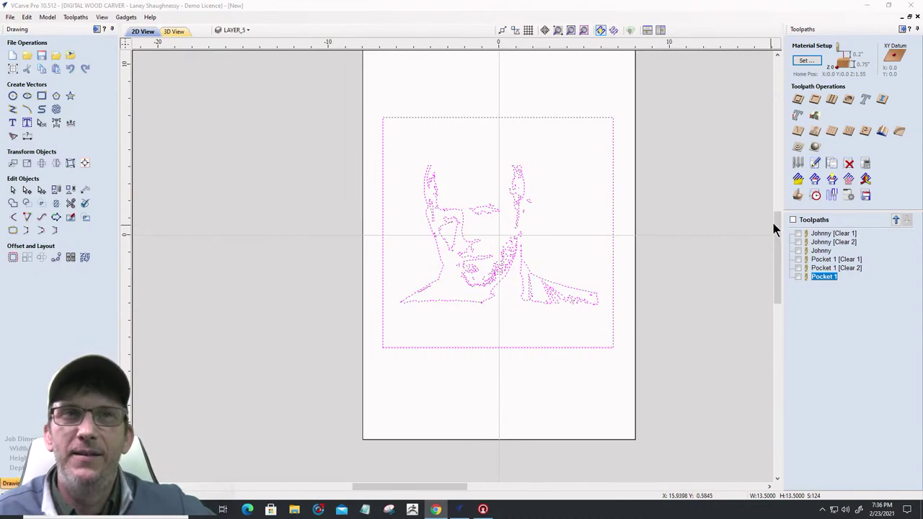
# Create a Pocket 2 toolpath for the square area and calculate it
pyautogui.click(815, 100)
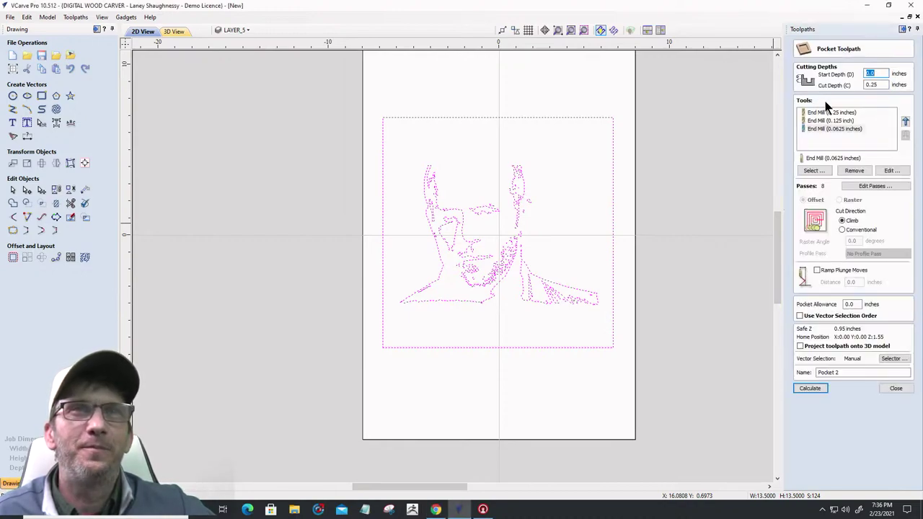
pyautogui.click(810, 389)
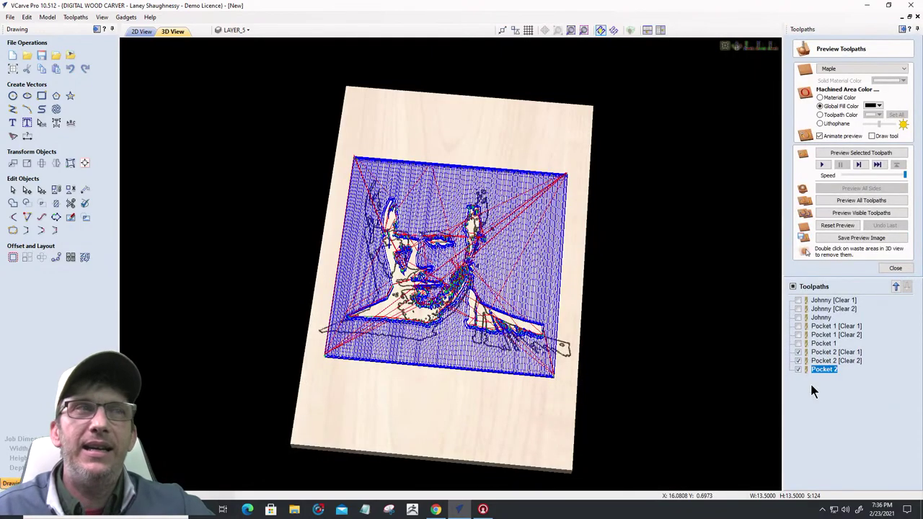
# Simulate all visible toolpaths from a top-down view, then return to the 2D drawing
pyautogui.click(835, 225)
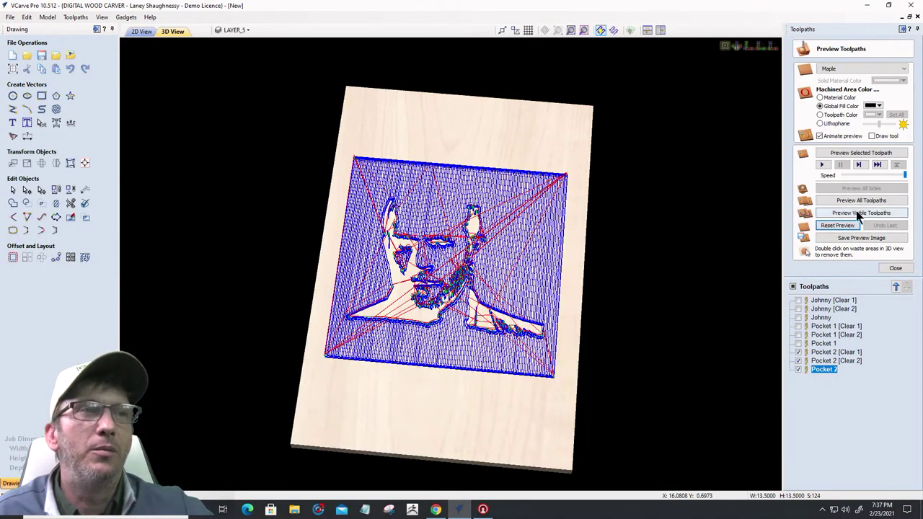
pyautogui.click(858, 214)
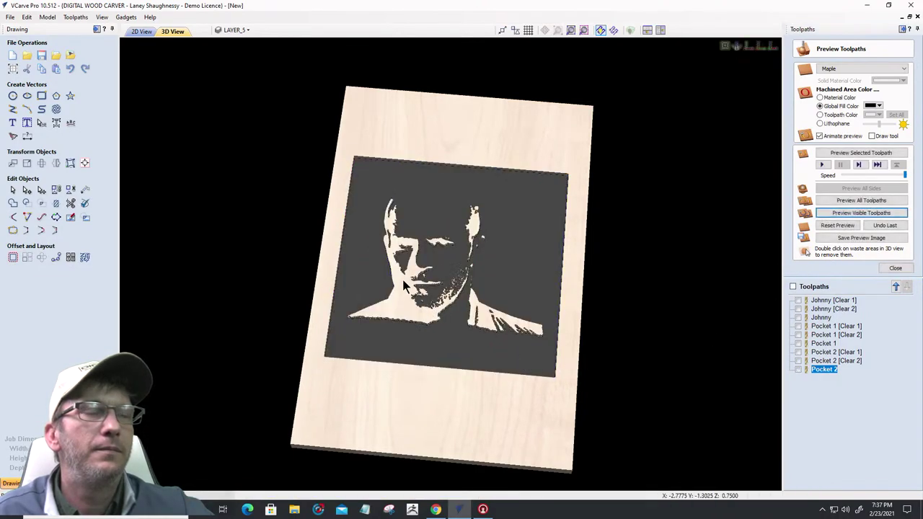
pyautogui.scroll(4, 405, 284)
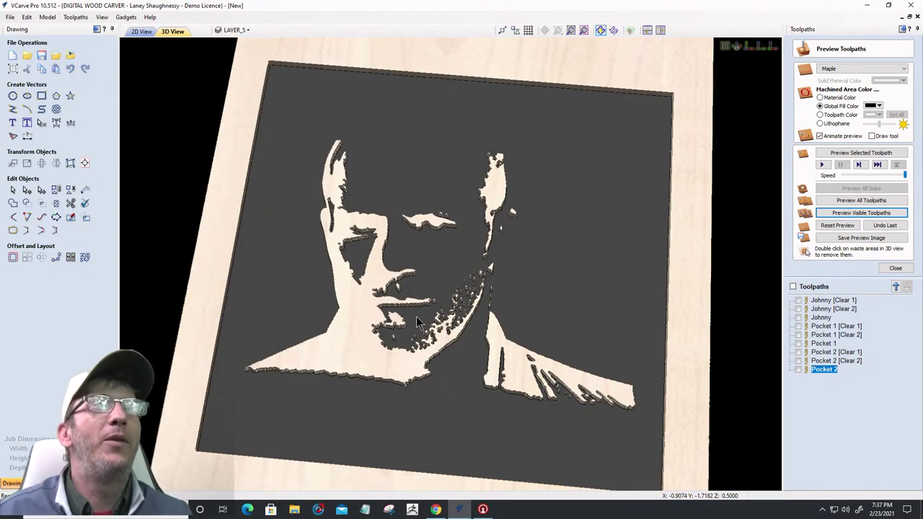
pyautogui.click(749, 47)
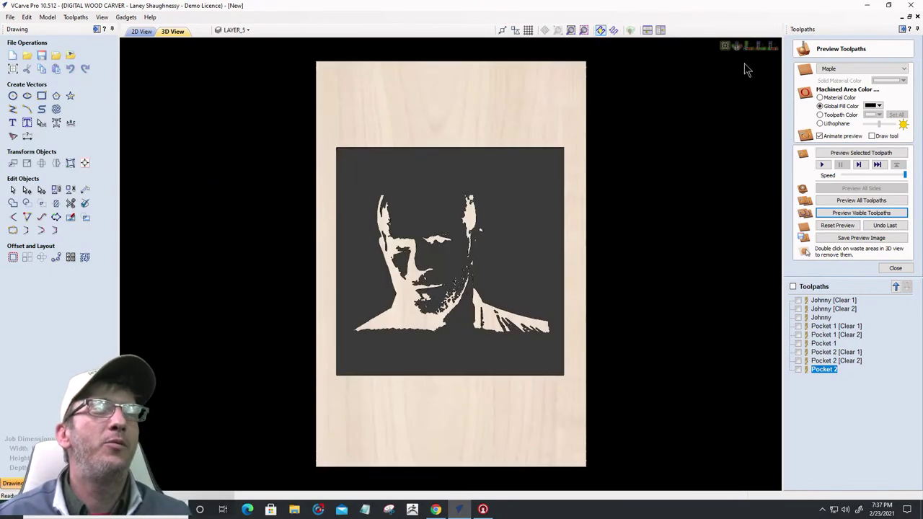
pyautogui.scroll(2, 447, 321)
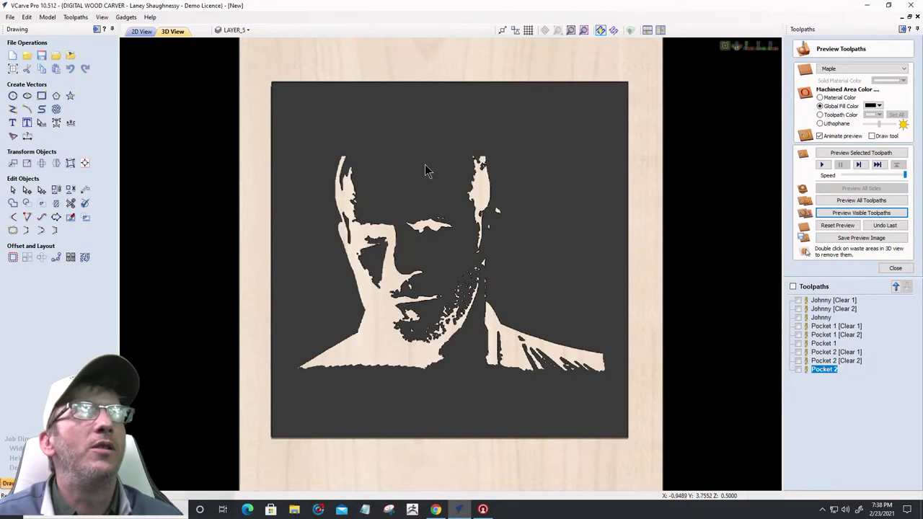
pyautogui.click(140, 31)
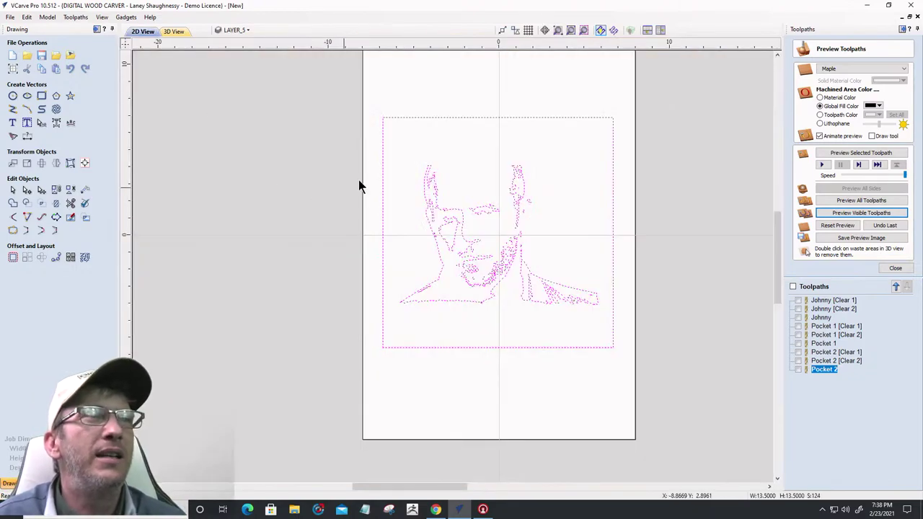
pyautogui.click(408, 153)
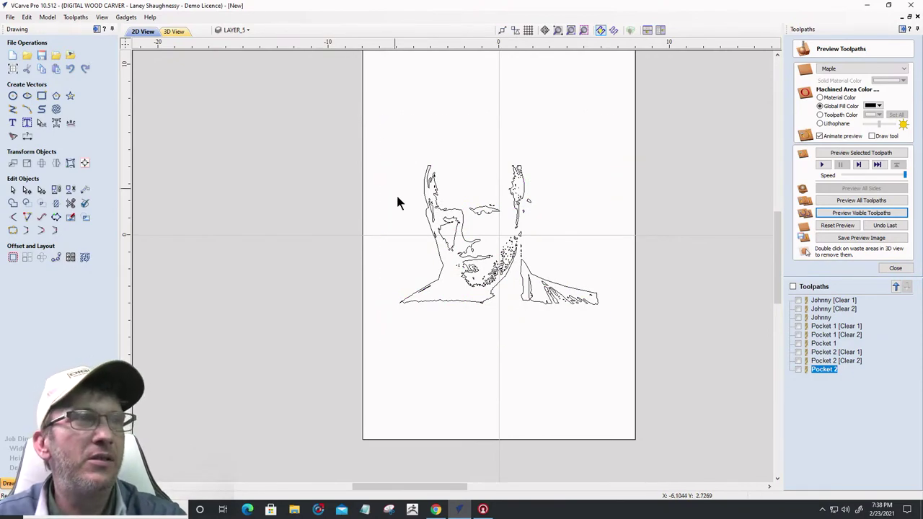
pyautogui.scroll(3, 413, 243)
pyautogui.scroll(4, 683, 283)
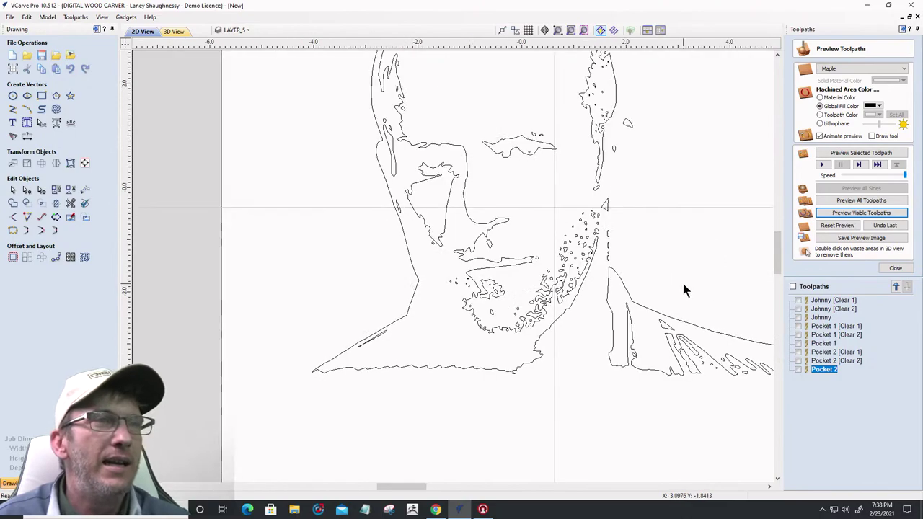
pyautogui.scroll(-2, 645, 268)
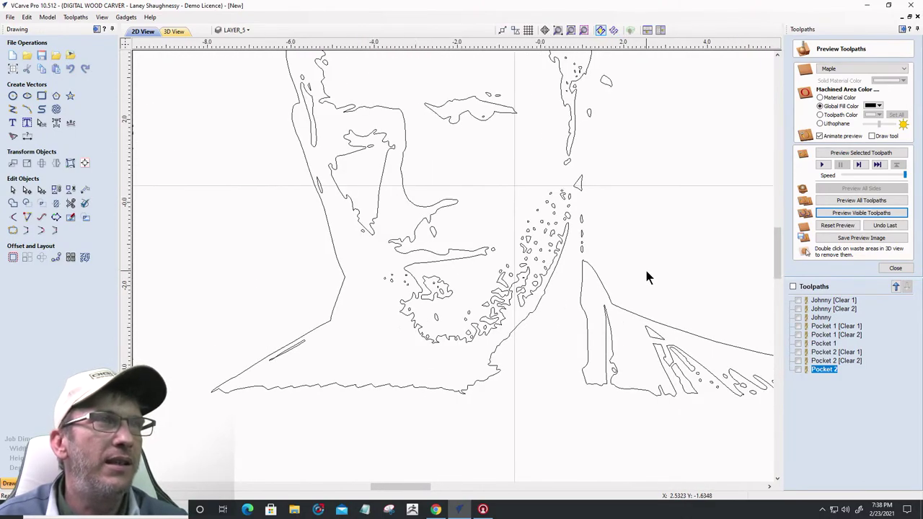
pyautogui.scroll(-2, 641, 266)
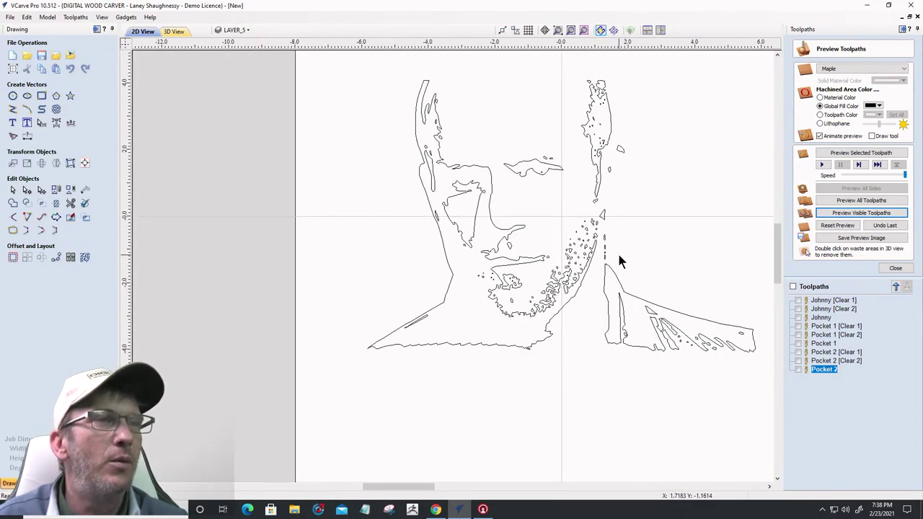
pyautogui.scroll(1, 611, 267)
pyautogui.scroll(2, 611, 271)
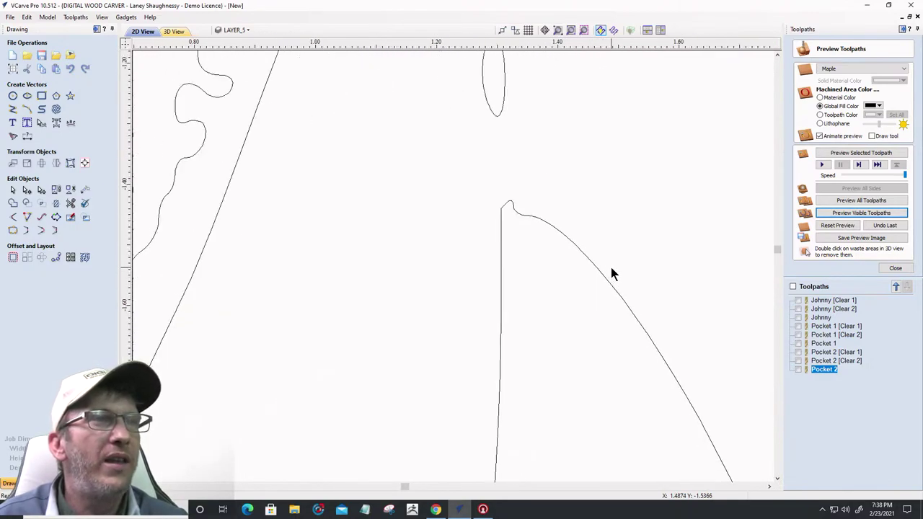
pyautogui.scroll(-1, 573, 241)
pyautogui.scroll(-3, 559, 238)
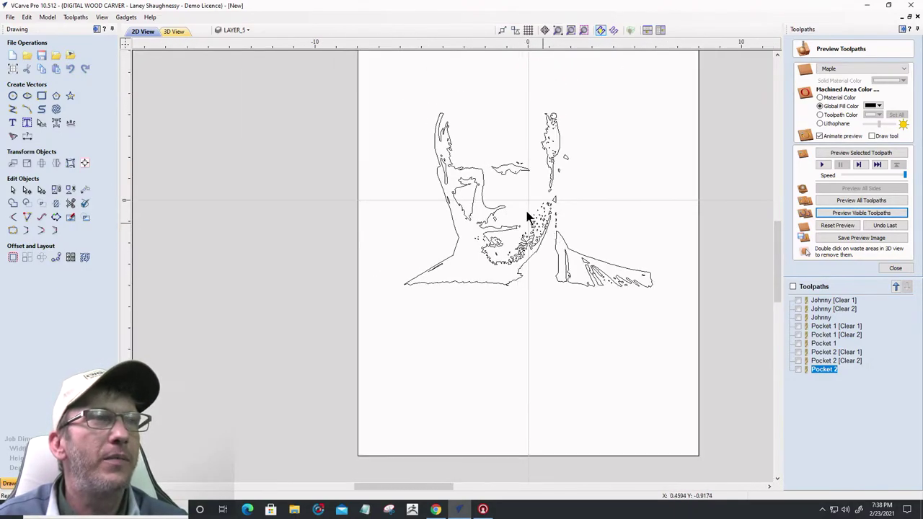
# Reopen Pocket 1 [Clear 1] and recalculate the Pocket 1 toolpaths
pyautogui.click(818, 329)
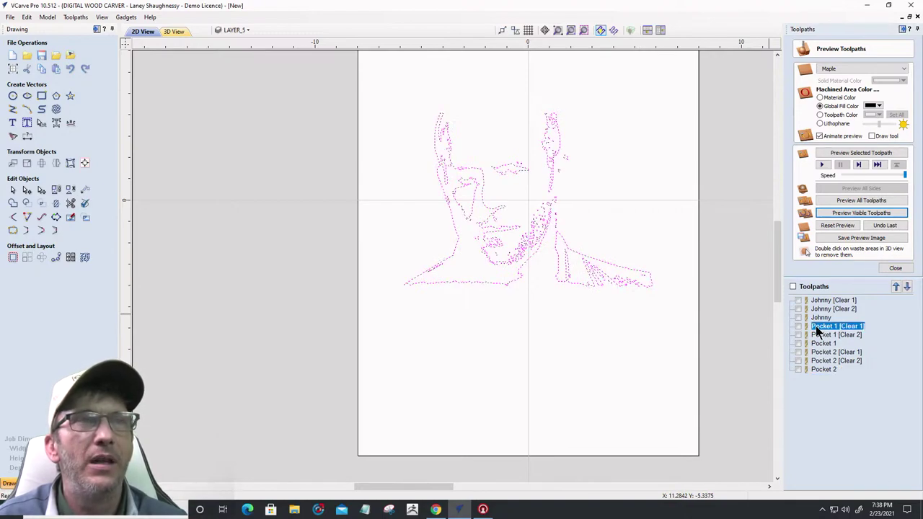
pyautogui.doubleClick(818, 329)
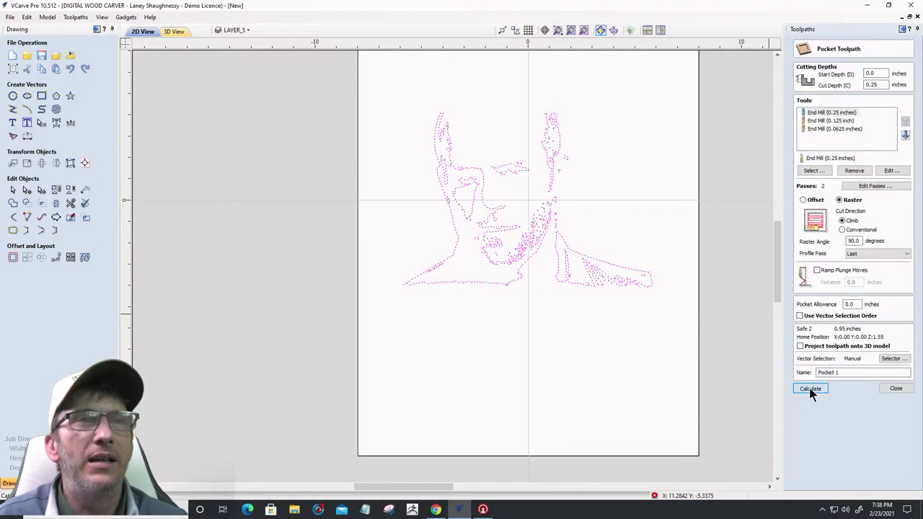
pyautogui.click(810, 388)
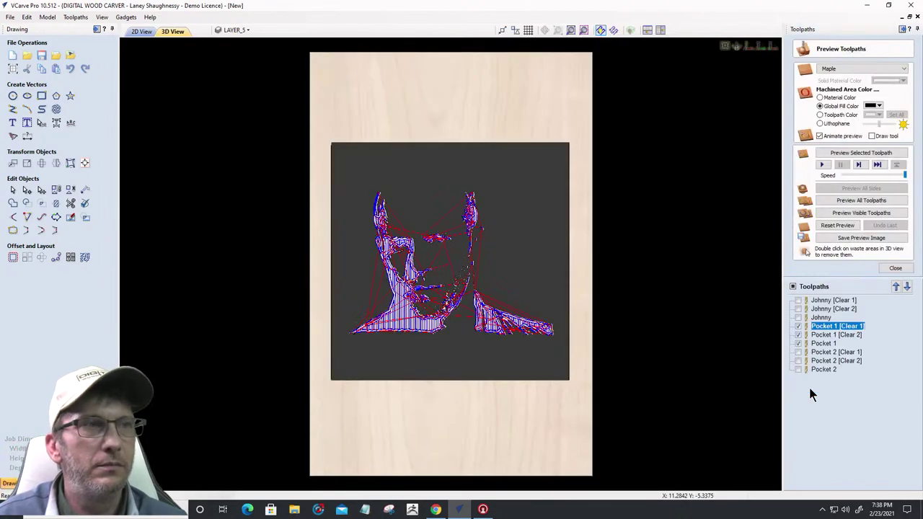
# Reset and simulate all visible toolpaths, then fit the whole board in view
pyautogui.click(836, 225)
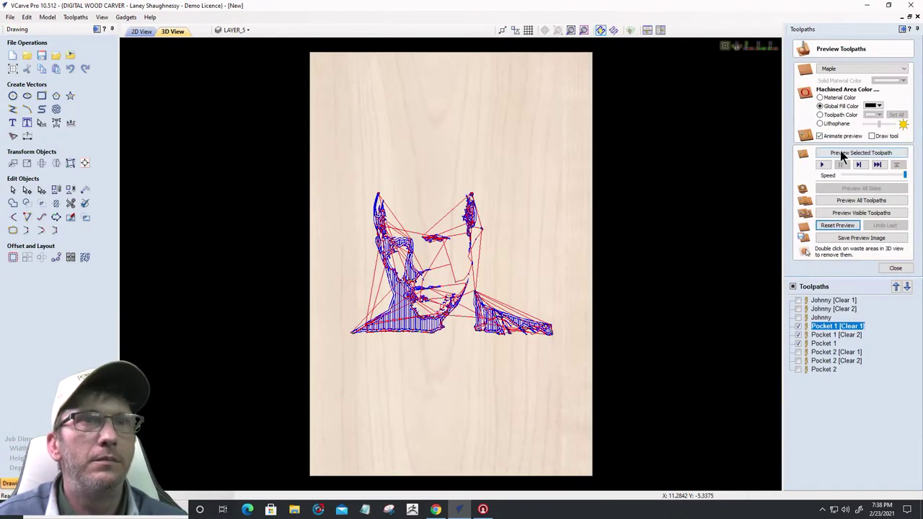
pyautogui.click(845, 213)
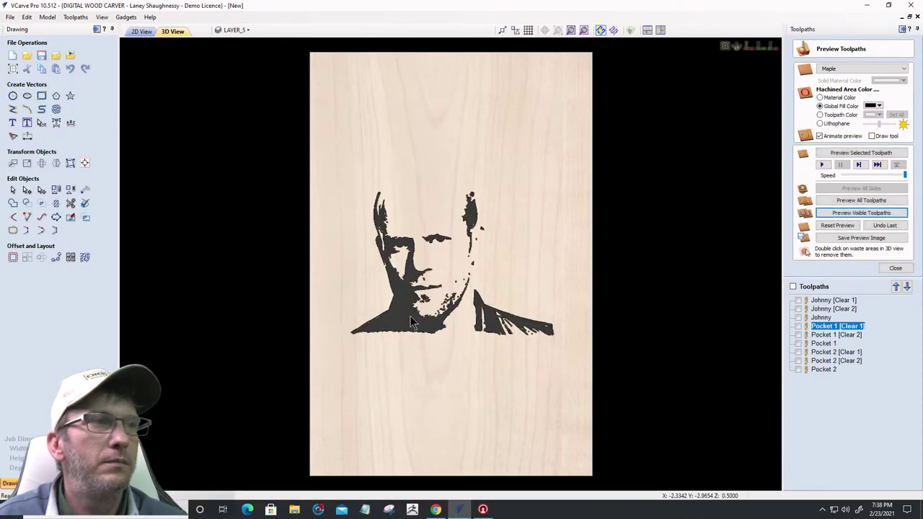
pyautogui.scroll(5, 409, 317)
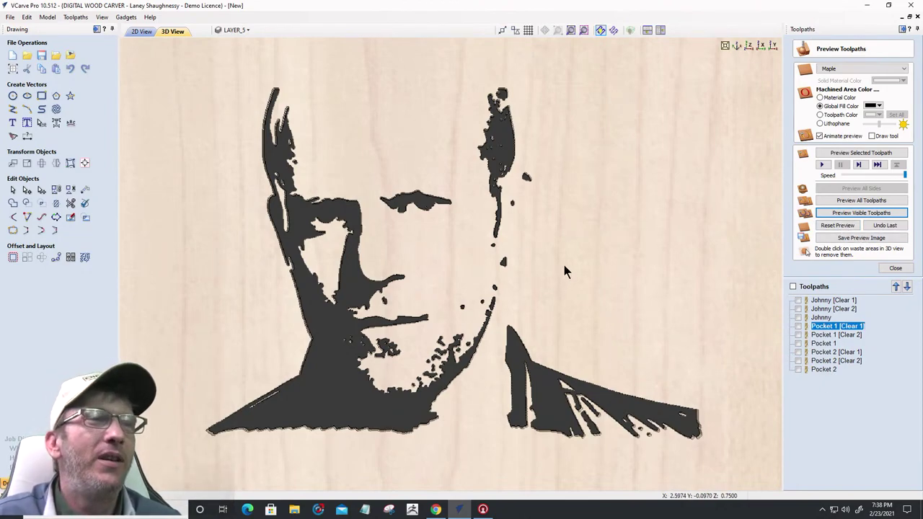
pyautogui.press('F6')
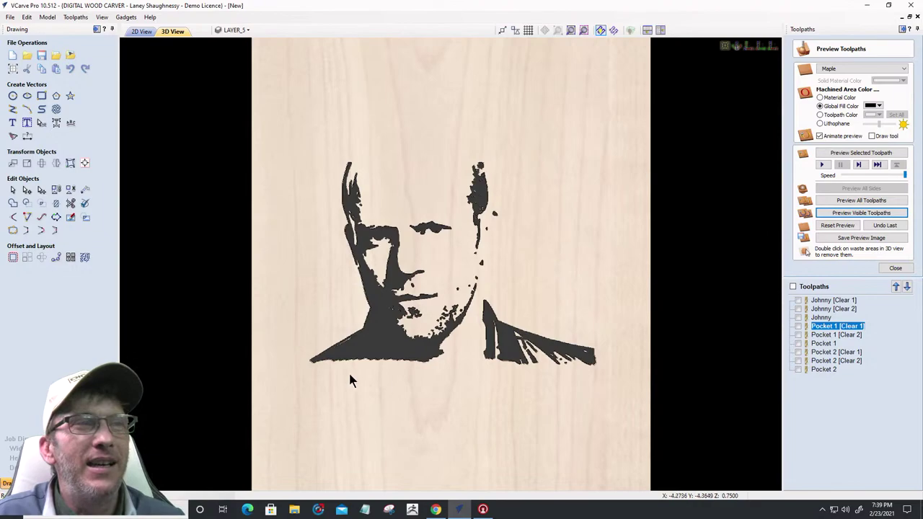
# Preview the Pocket 1 clearing and finishing passes one at a time, tilting the board
pyautogui.click(837, 226)
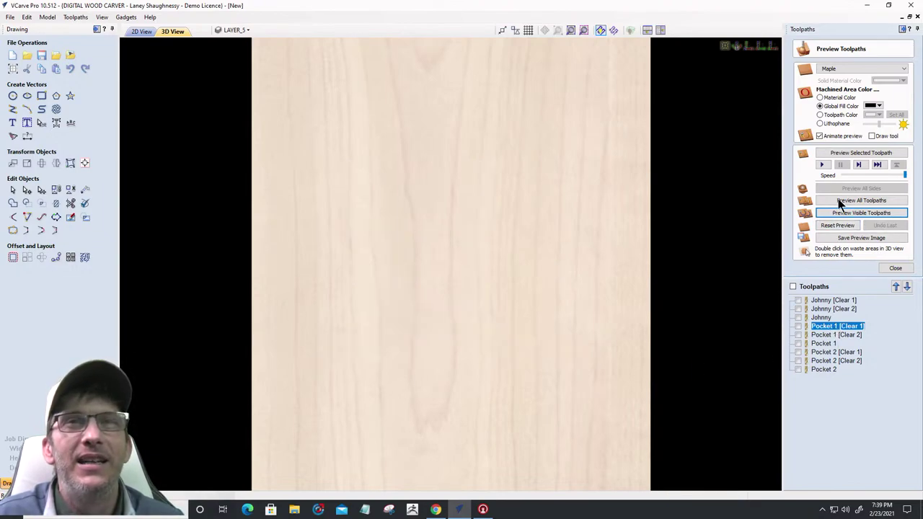
pyautogui.click(846, 154)
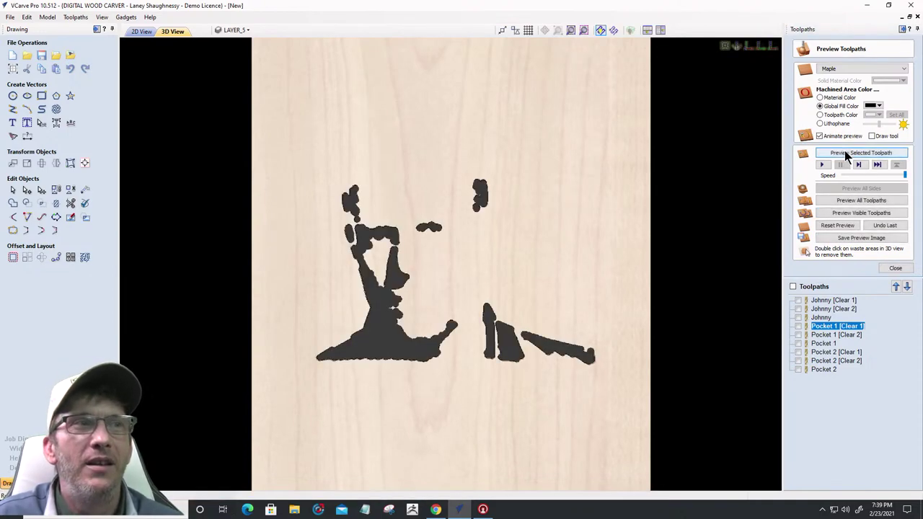
pyautogui.click(822, 335)
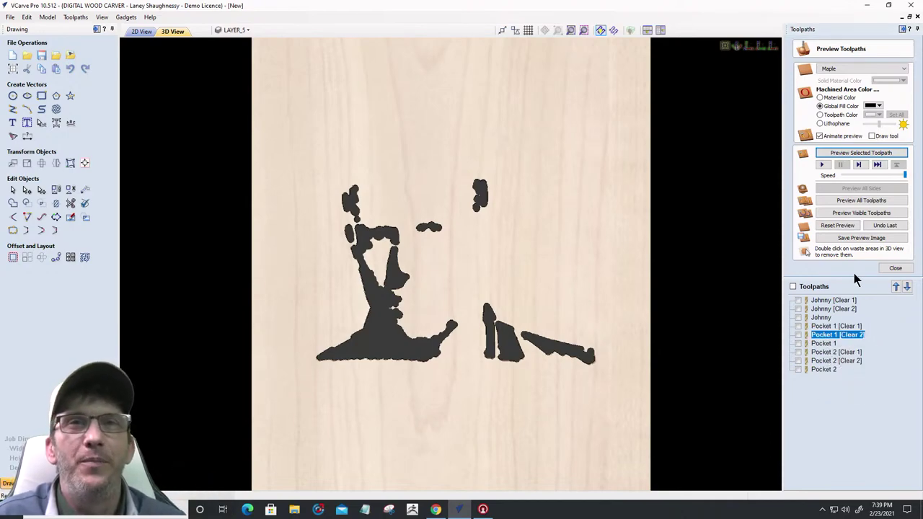
pyautogui.click(823, 344)
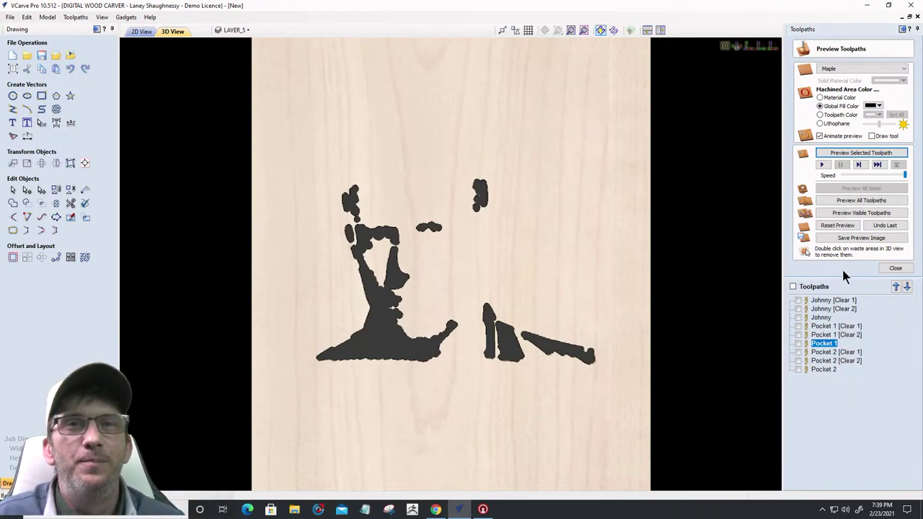
pyautogui.click(845, 225)
pyautogui.click(855, 152)
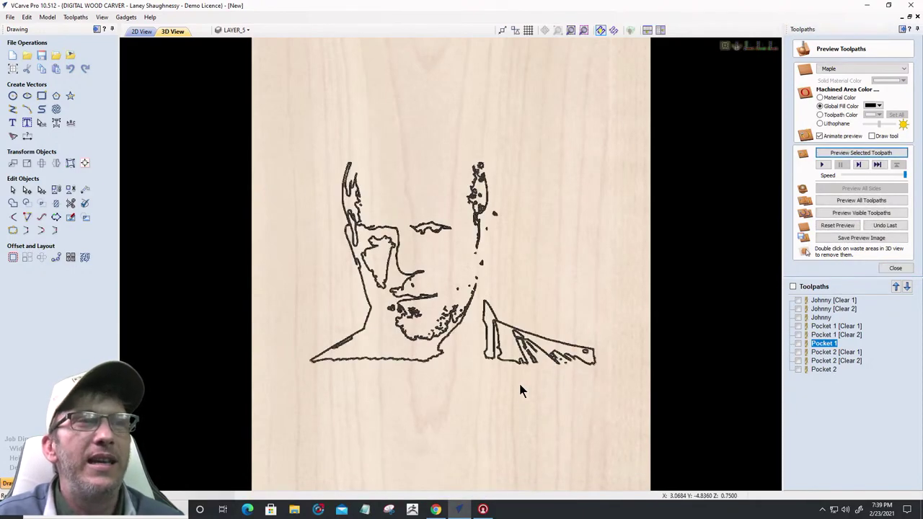
pyautogui.moveTo(518, 380); pyautogui.dragTo(491, 352)
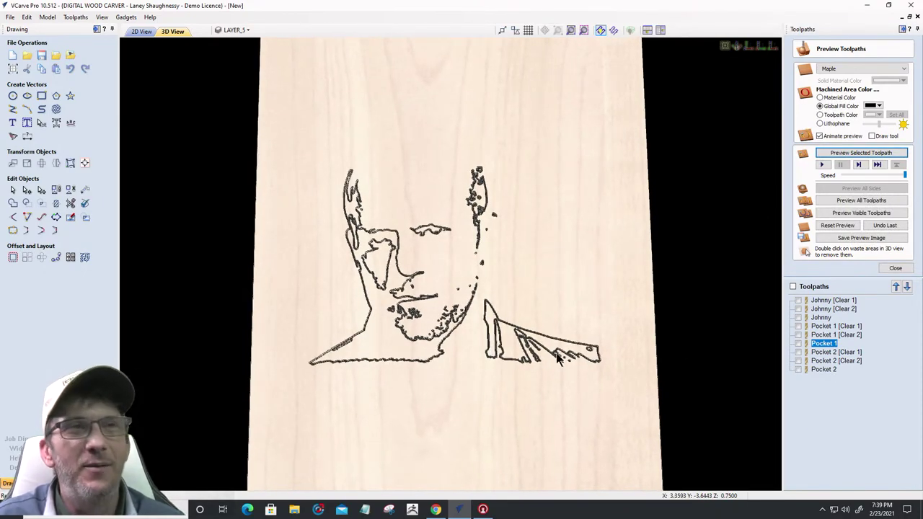
# Make Pocket 1 and its clearing passes visible and simulate them together
pyautogui.click(798, 343)
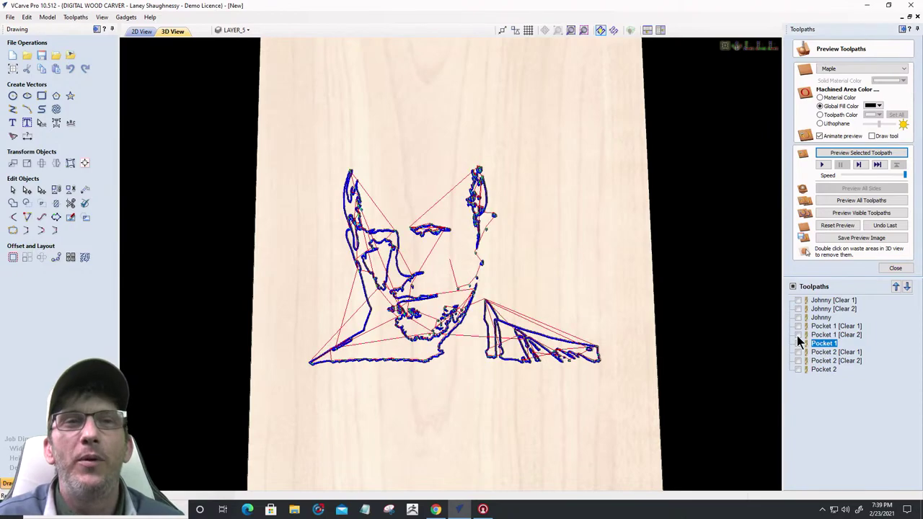
pyautogui.click(797, 326)
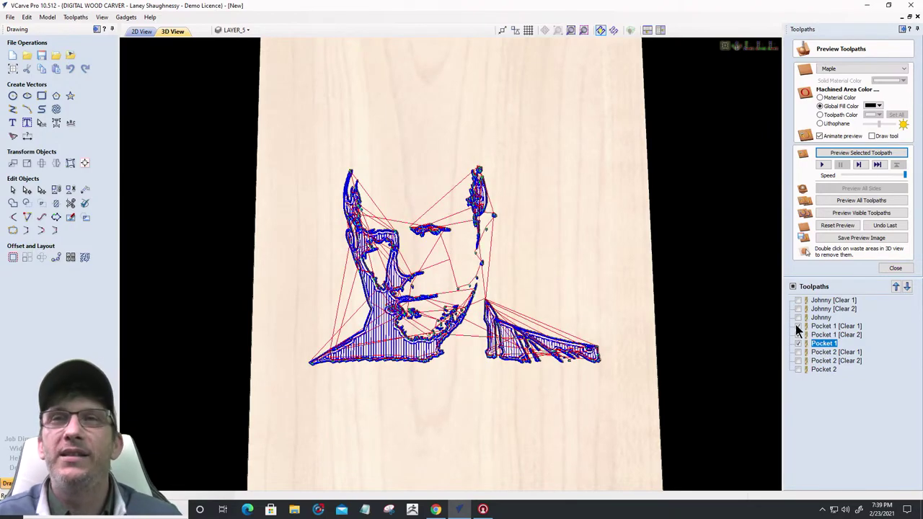
pyautogui.click(842, 214)
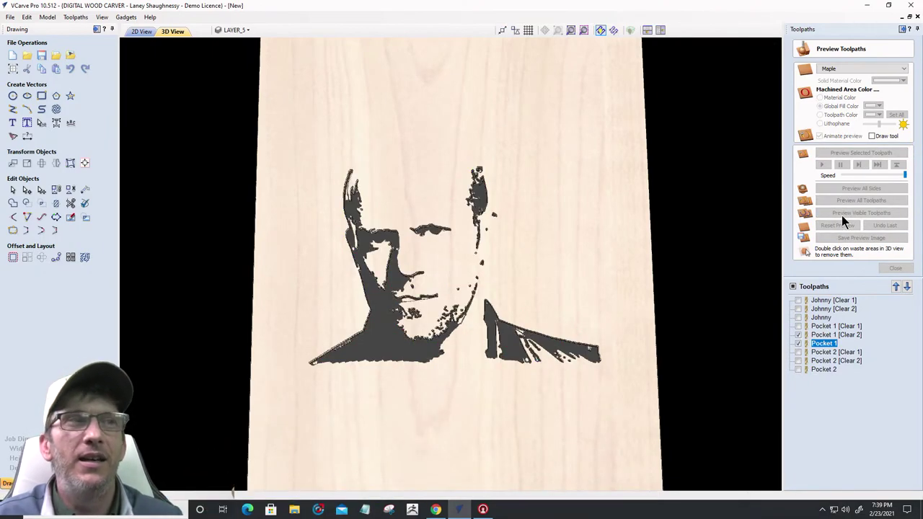
pyautogui.scroll(3, 515, 345)
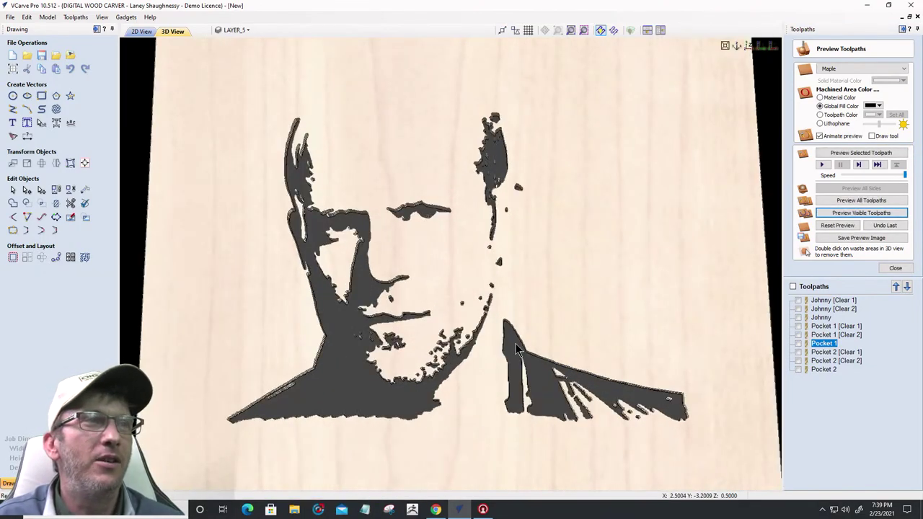
pyautogui.scroll(-3, 516, 349)
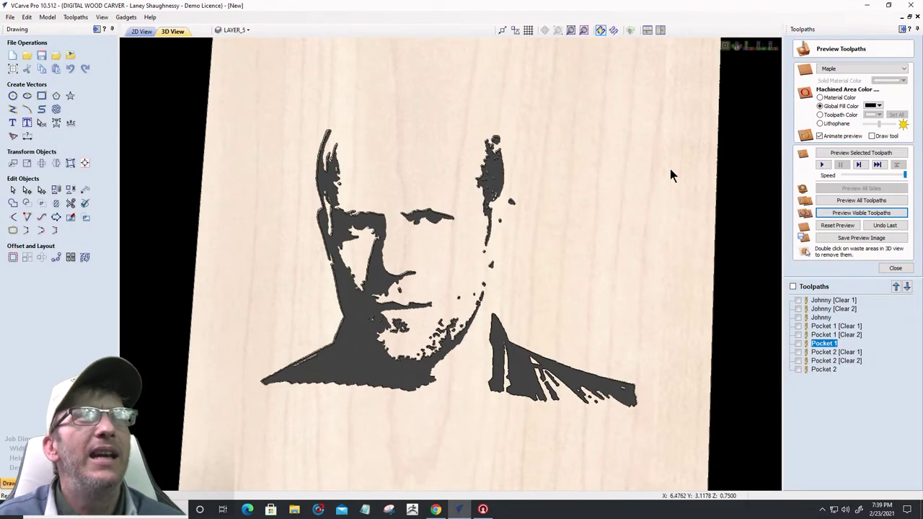
pyautogui.scroll(-2, 649, 183)
pyautogui.scroll(-2, 505, 242)
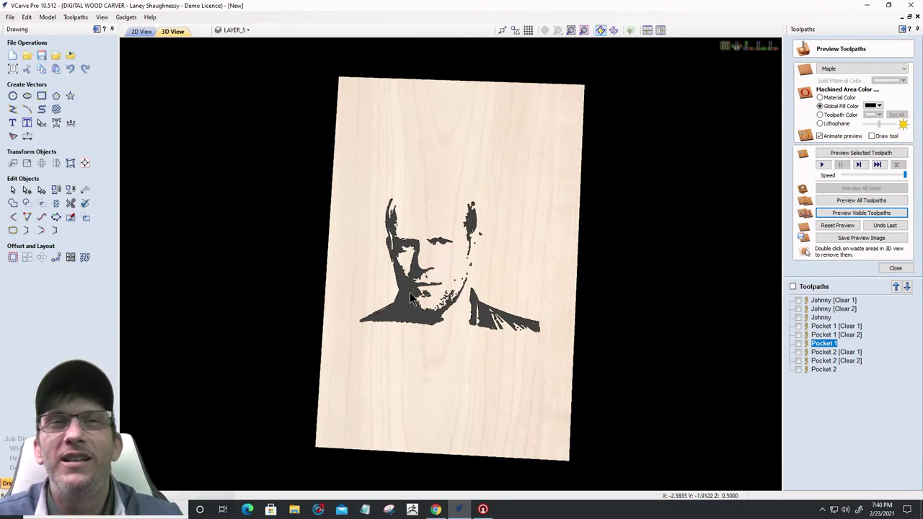
# In 2D view, move the current portrait off the page and centre the other face drawing
pyautogui.click(142, 31)
pyautogui.scroll(-5, 339, 264)
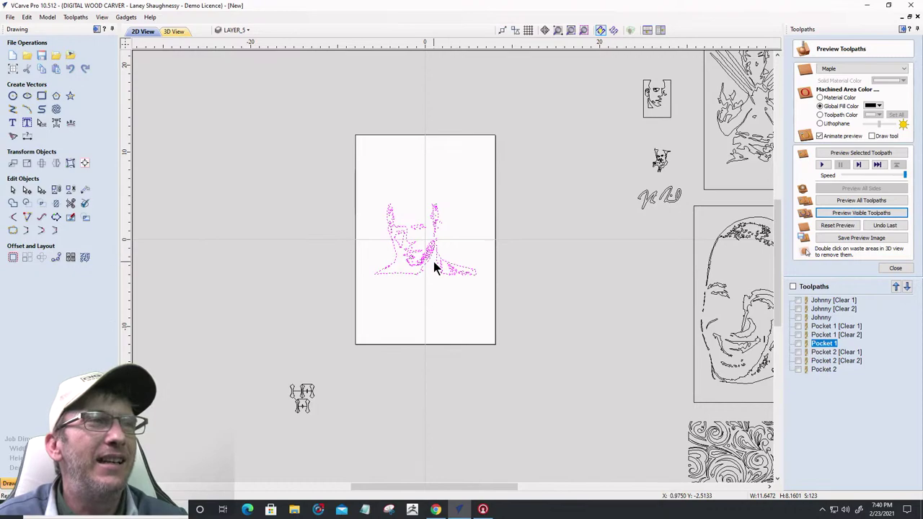
pyautogui.scroll(-3, 434, 261)
pyautogui.click(405, 246)
pyautogui.moveTo(405, 246); pyautogui.dragTo(516, 115)
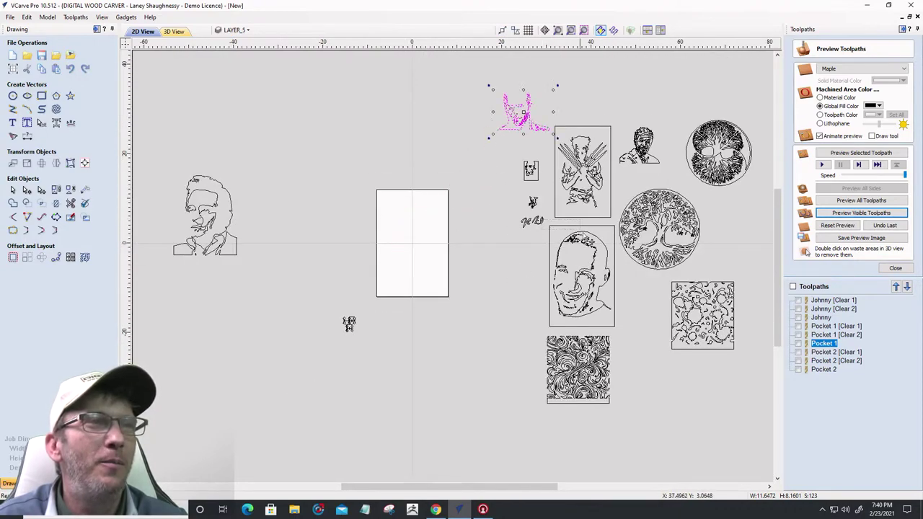
pyautogui.click(588, 300)
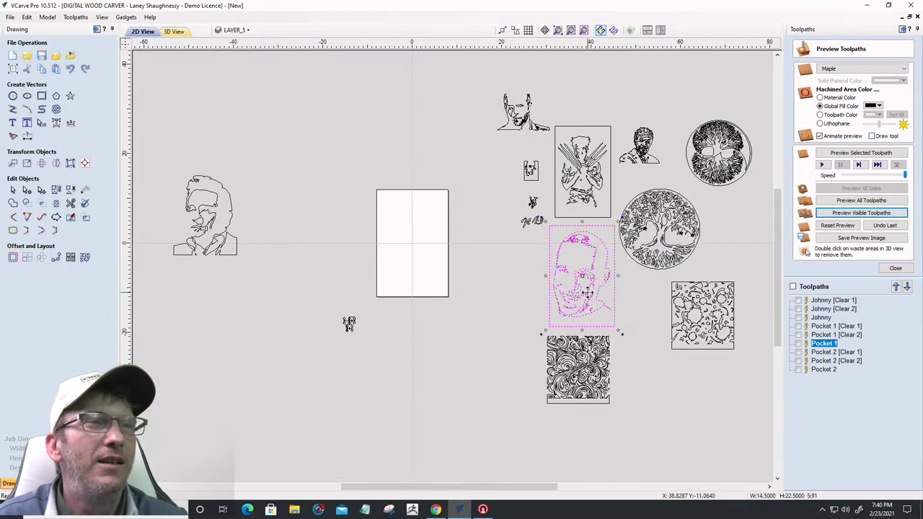
pyautogui.moveTo(588, 292); pyautogui.dragTo(420, 276)
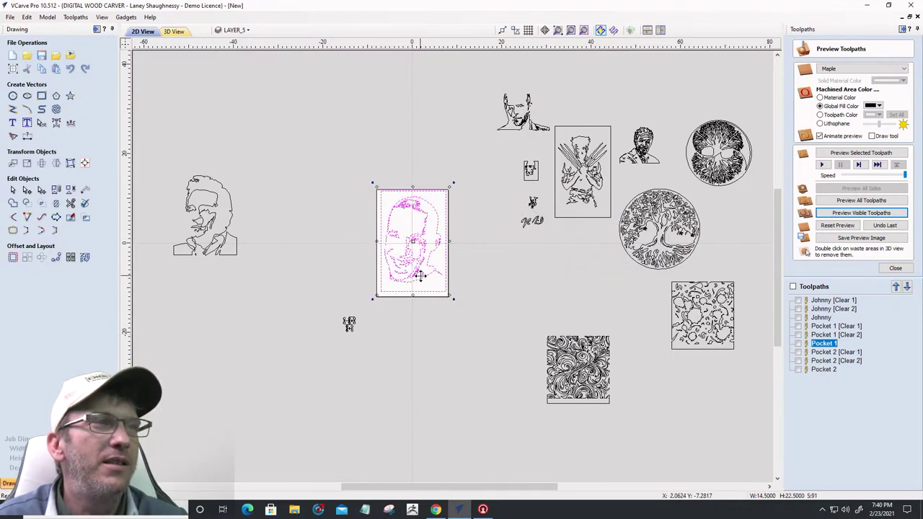
pyautogui.scroll(3, 474, 237)
pyautogui.scroll(-2, 519, 238)
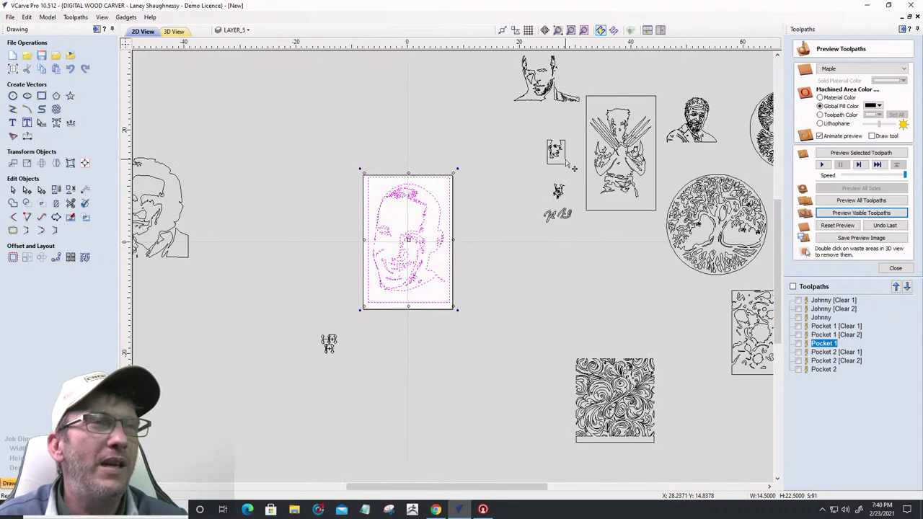
# Place the signature vector at the bottom-right of the portrait frame
pyautogui.click(556, 220)
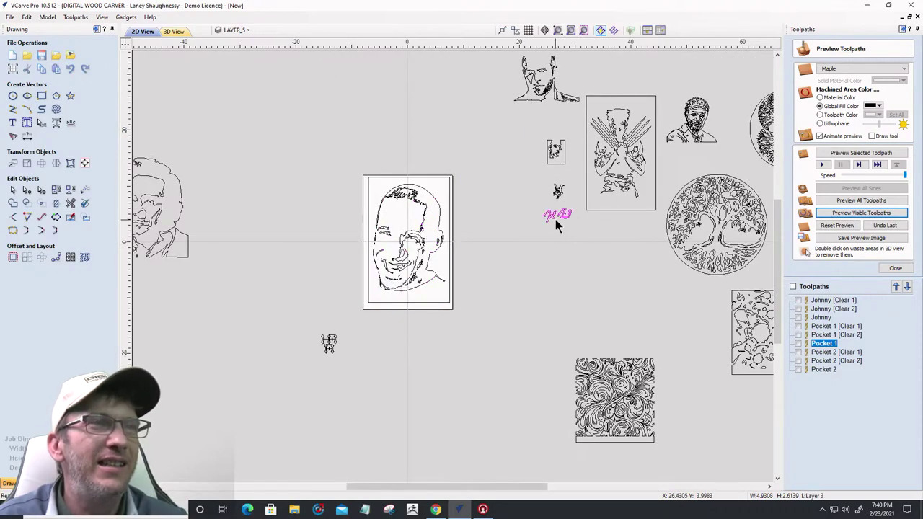
pyautogui.moveTo(556, 225)
pyautogui.mouseDown()
pyautogui.moveTo(503, 239)
pyautogui.moveTo(426, 294)
pyautogui.mouseUp()
pyautogui.scroll(4, 313, 264)
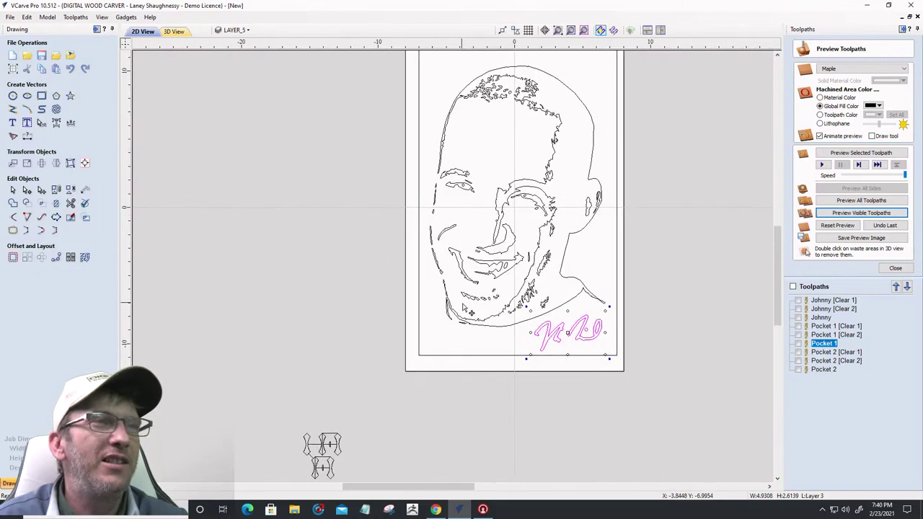
pyautogui.scroll(2, 463, 309)
pyautogui.scroll(2, 577, 318)
pyautogui.scroll(-4, 493, 300)
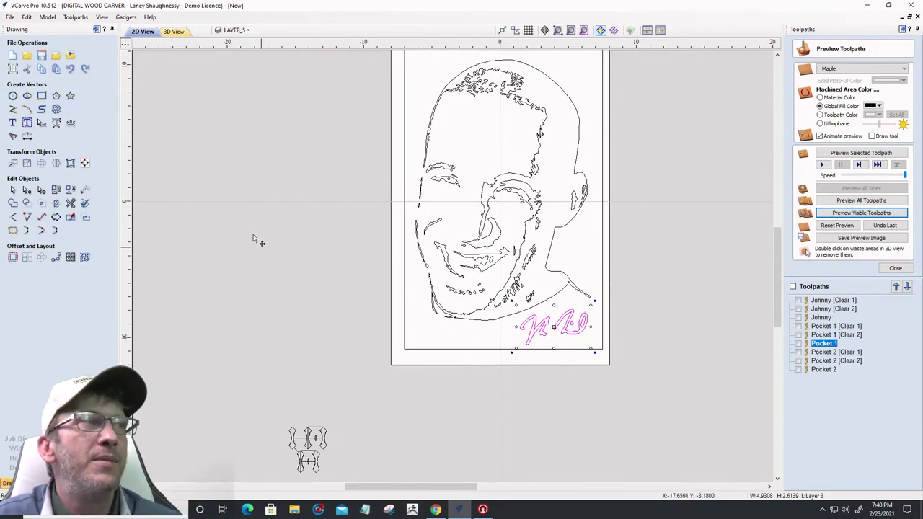
# Undo the signature-only centring and centre the whole portrait, frame and signature on the material
pyautogui.click(85, 164)
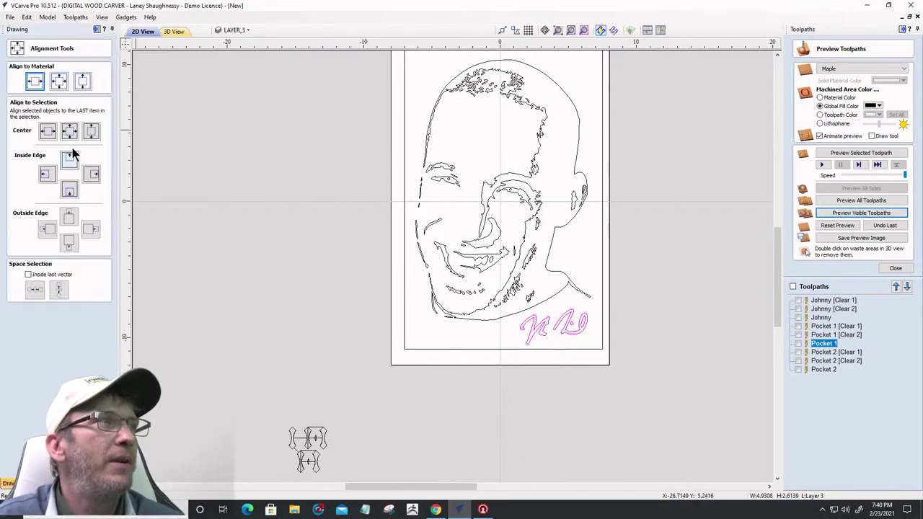
pyautogui.click(58, 82)
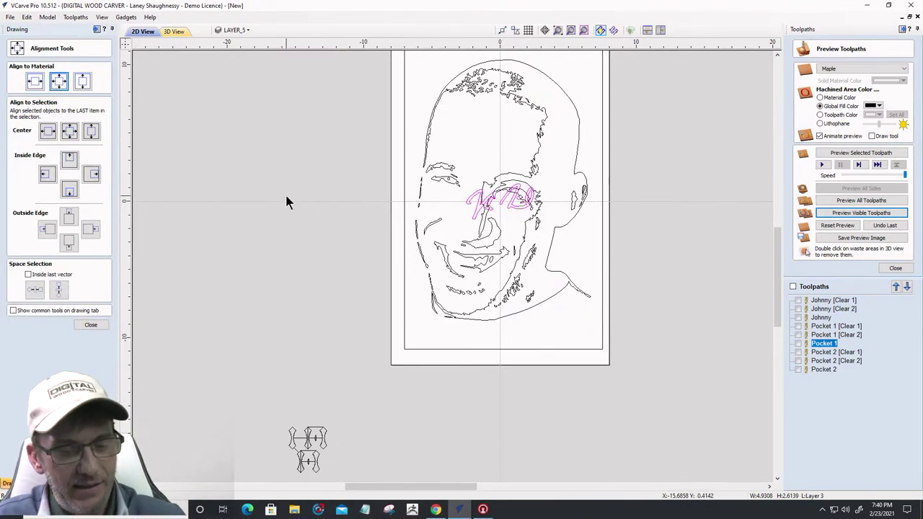
pyautogui.hotkey('ctrl', 'z')
pyautogui.scroll(-2, 594, 328)
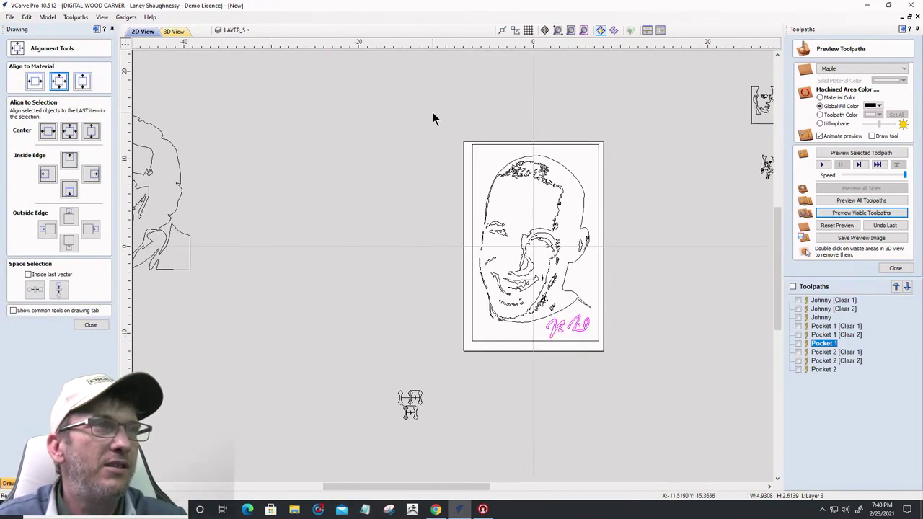
pyautogui.moveTo(652, 393); pyautogui.dragTo(455, 133)
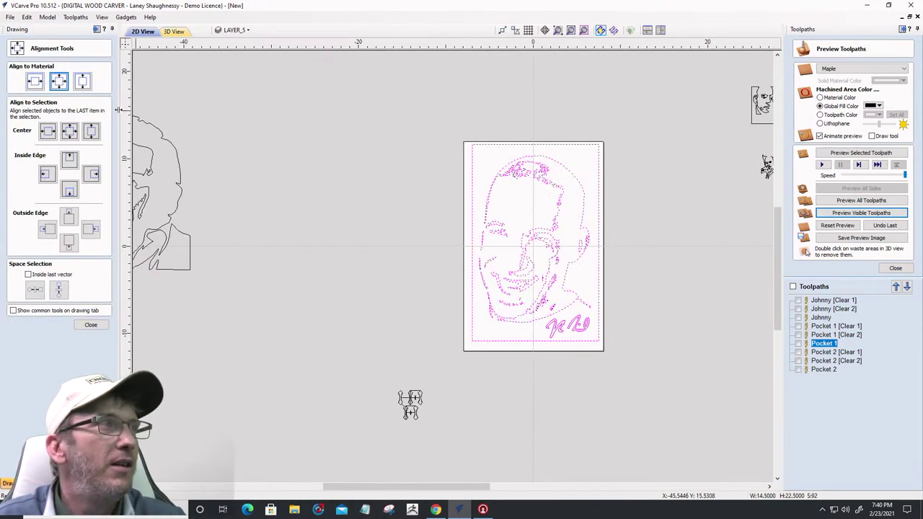
pyautogui.click(60, 82)
pyautogui.scroll(3, 548, 378)
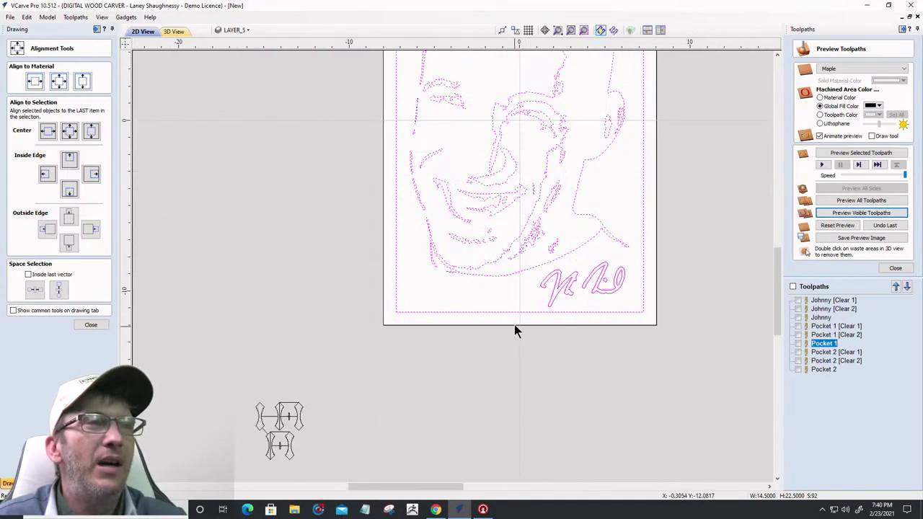
# Deselect, then reselect the portrait vectors for pocketing
pyautogui.click(513, 315)
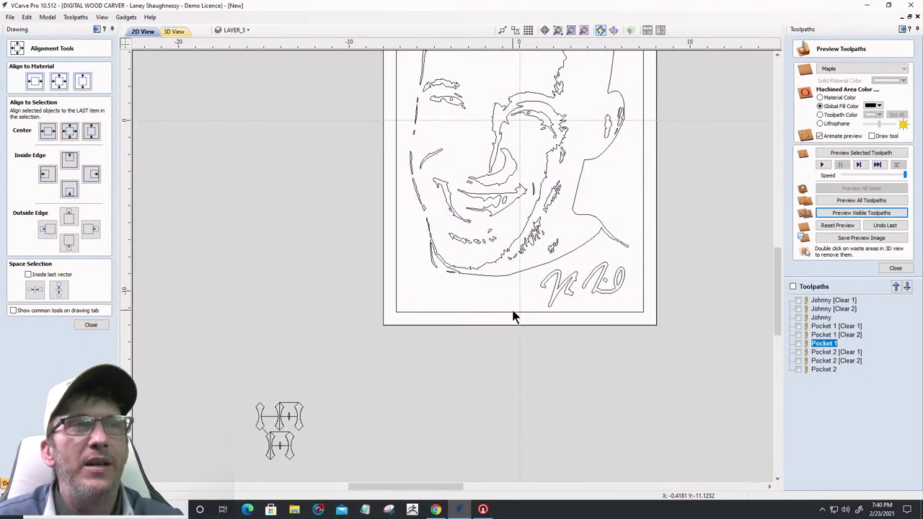
pyautogui.scroll(-3, 512, 318)
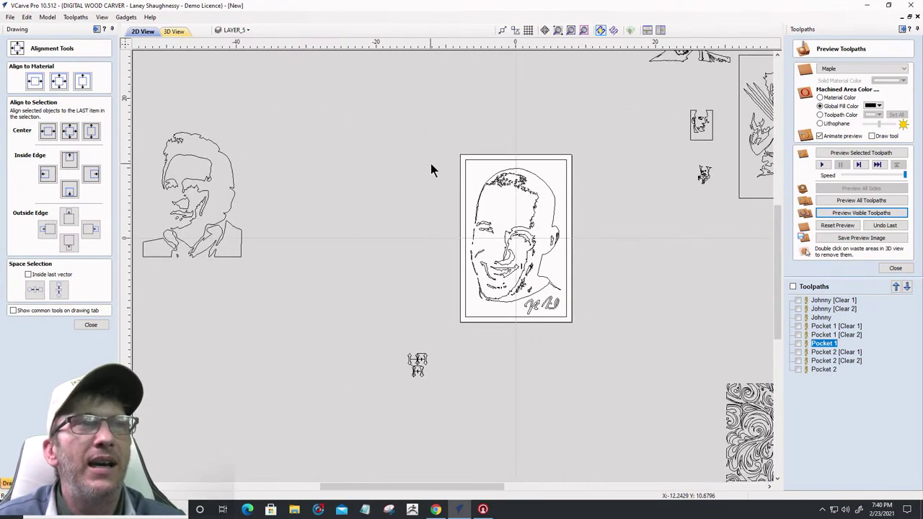
pyautogui.moveTo(583, 268); pyautogui.dragTo(583, 317)
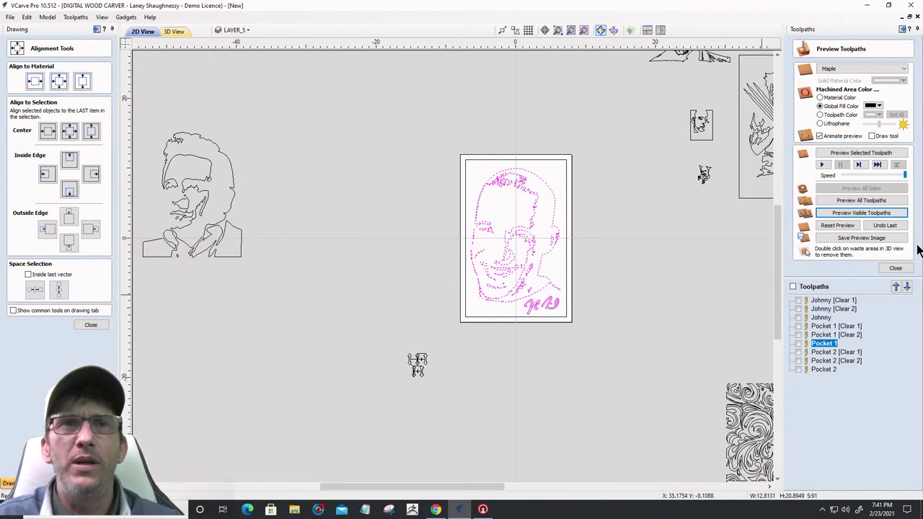
# Create and calculate the 0.25-inch Pocket 3 toolpath for the selected face and signature
pyautogui.click(894, 268)
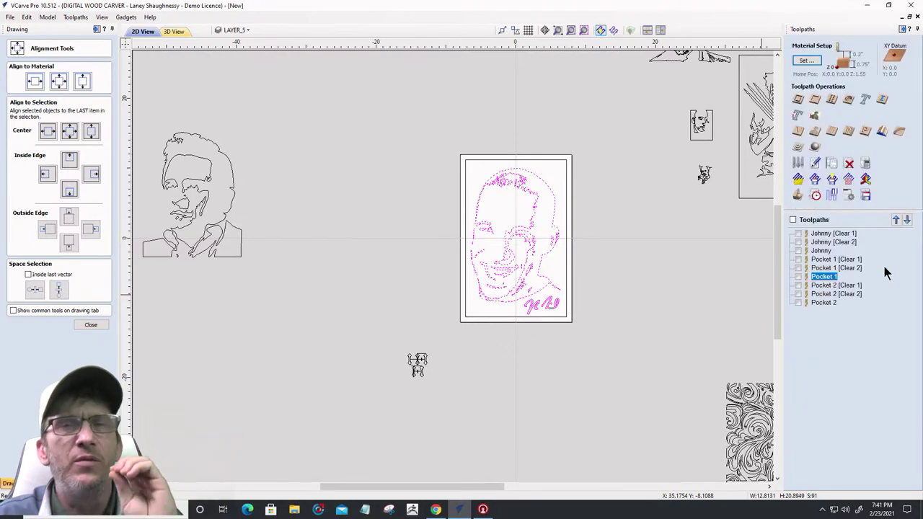
pyautogui.click(797, 130)
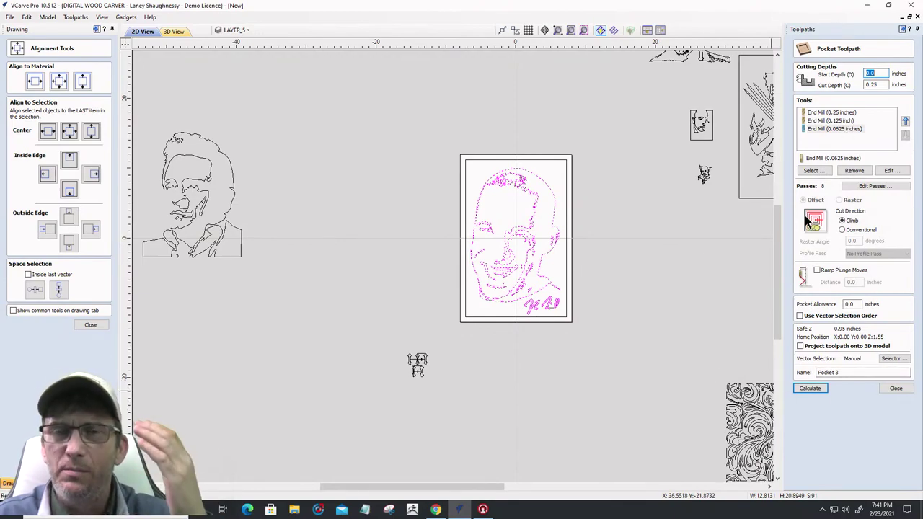
pyautogui.click(811, 389)
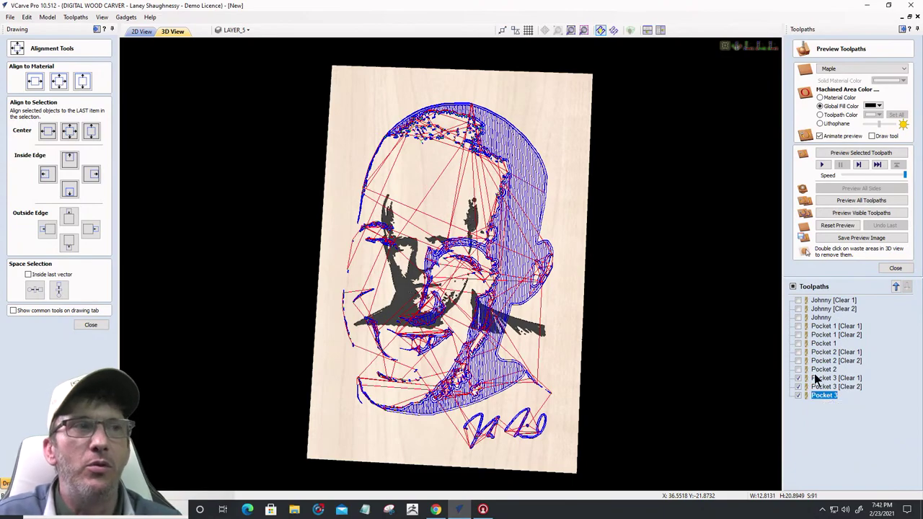
# Reset the 3D preview and simulate the visible Pocket 3 cuts on the maple
pyautogui.click(833, 227)
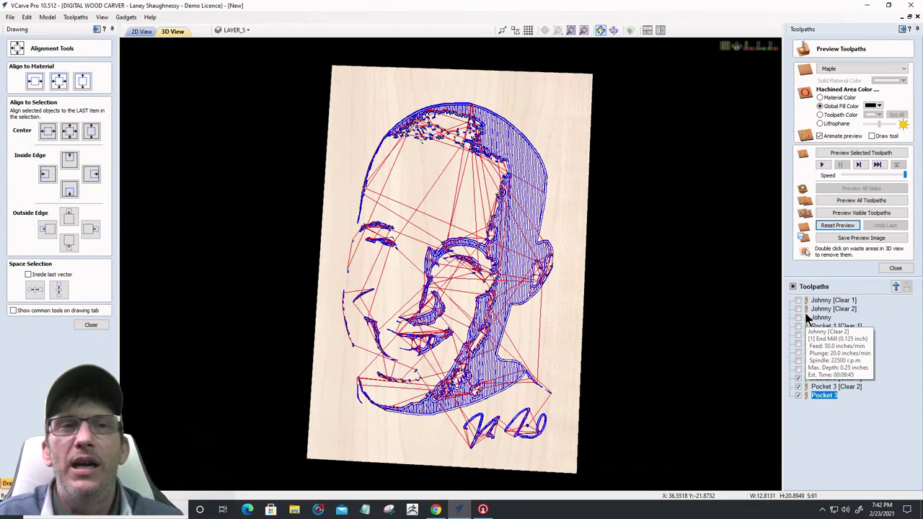
pyautogui.click(836, 226)
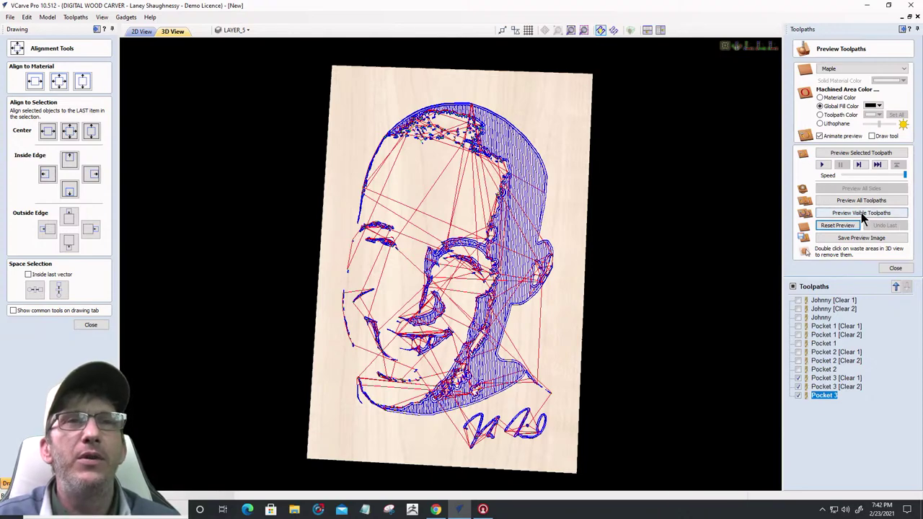
pyautogui.click(862, 214)
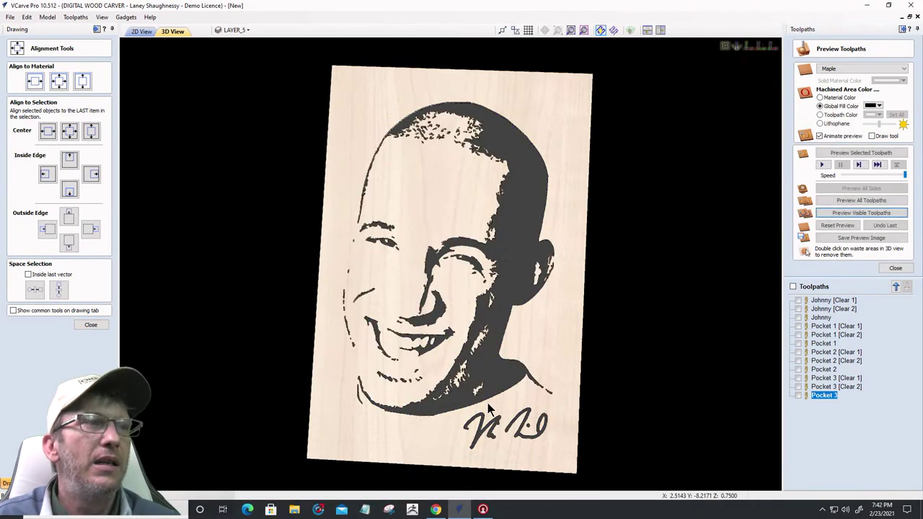
# Tilt and zoom the 3D preview to inspect the pocketed face and signature
pyautogui.moveTo(504, 408); pyautogui.dragTo(522, 390)
pyautogui.scroll(-2, 503, 406)
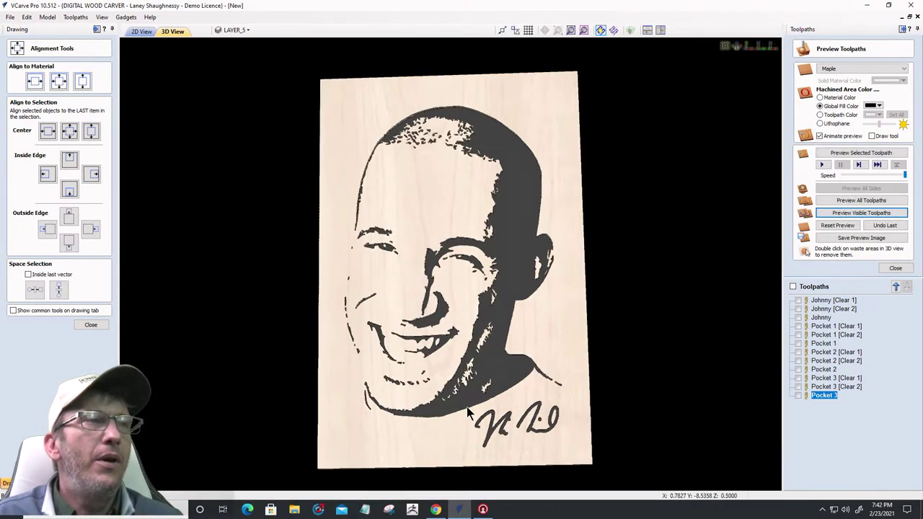
pyautogui.scroll(4, 503, 406)
pyautogui.scroll(-3, 503, 405)
pyautogui.scroll(1, 361, 431)
pyautogui.scroll(3, 363, 431)
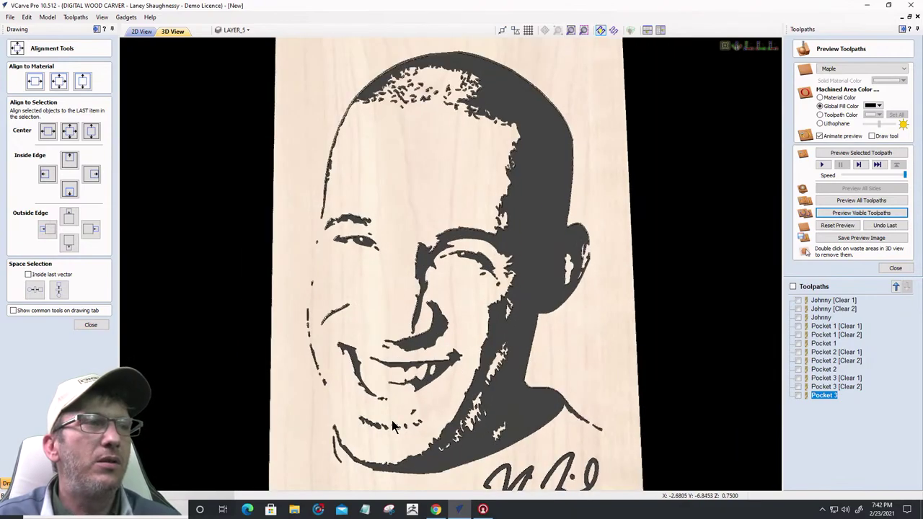
pyautogui.scroll(-1, 393, 425)
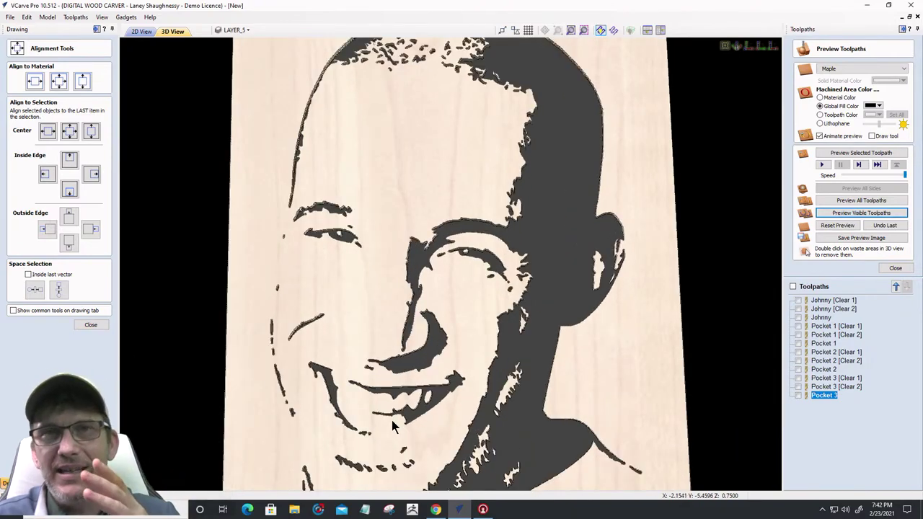
pyautogui.scroll(-2, 440, 328)
pyautogui.scroll(4, 454, 346)
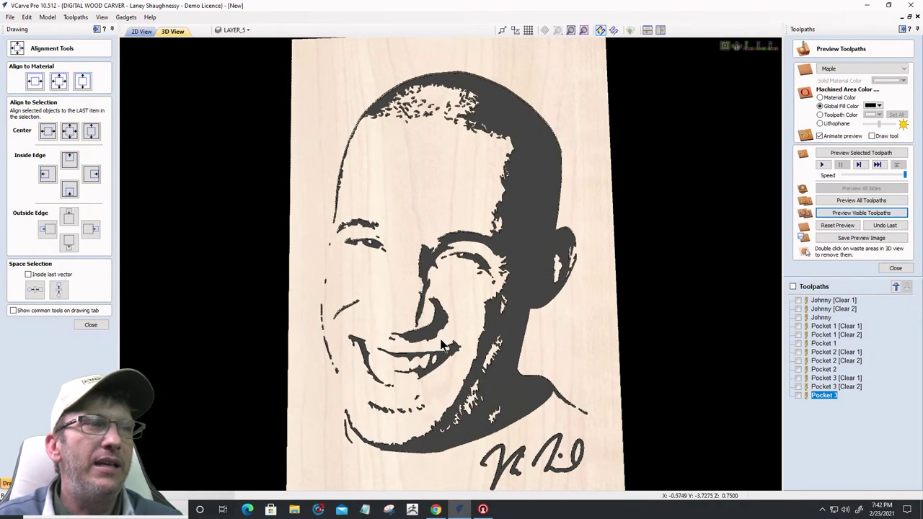
pyautogui.scroll(-1, 469, 362)
pyautogui.scroll(-2, 467, 364)
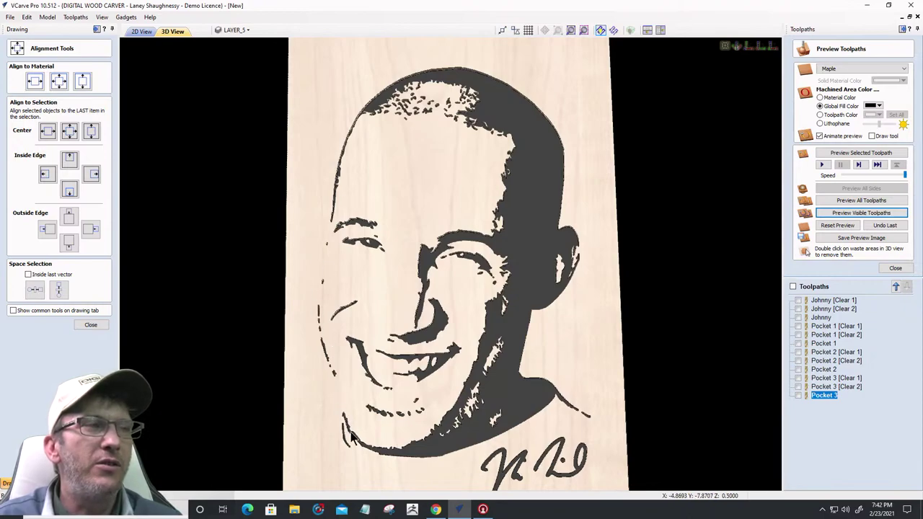
# Return to the 2D drawing view with F2, then switch to the browser
pyautogui.scroll(2, 311, 314)
pyautogui.scroll(-4, 309, 314)
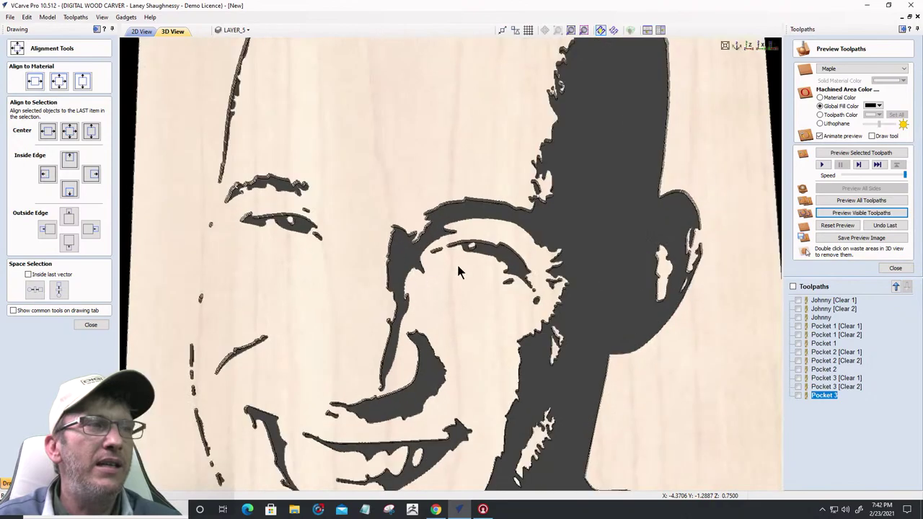
pyautogui.press('F2')
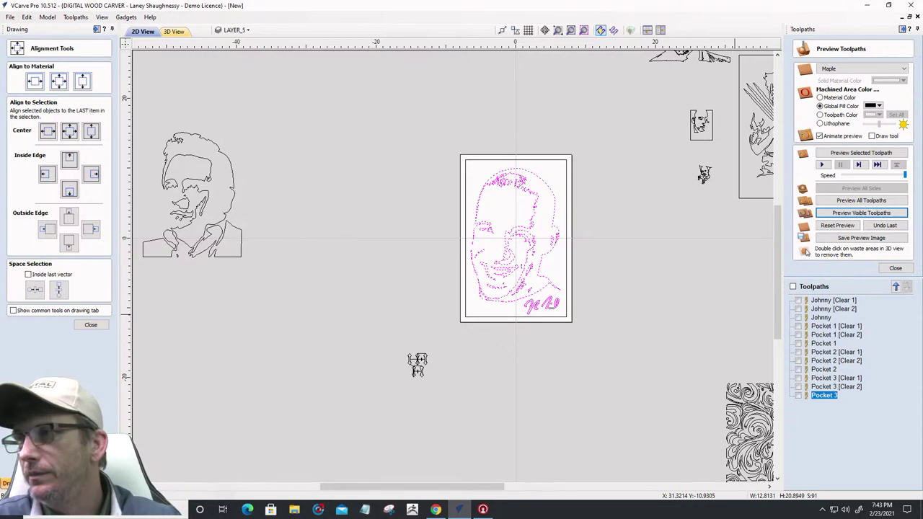
pyautogui.hotkey('alt', 'Tab')
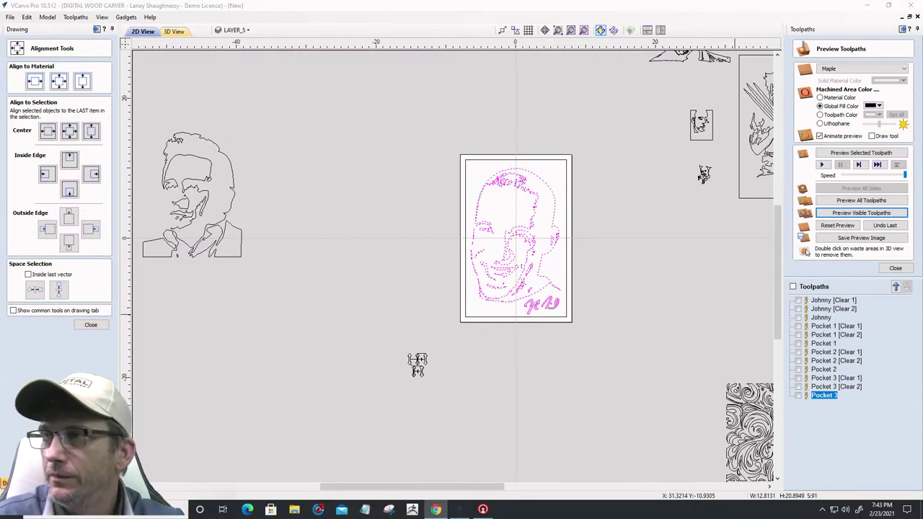
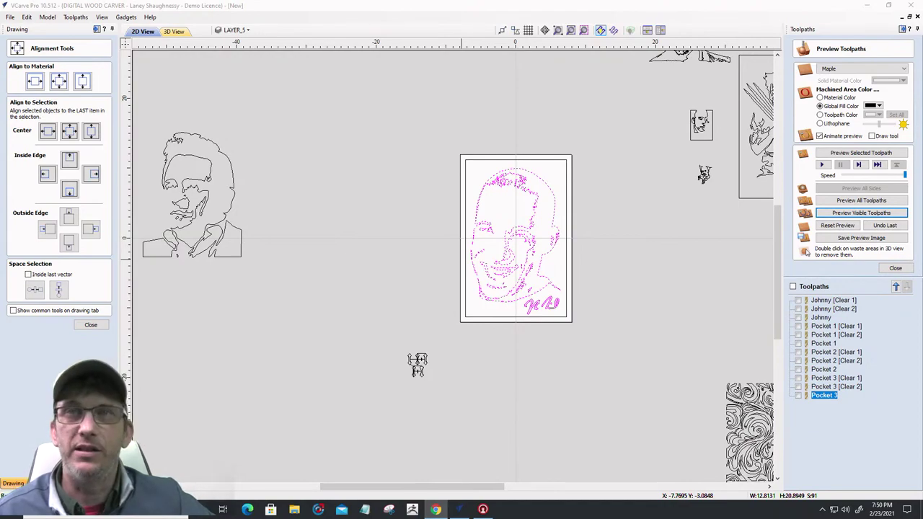
# Close the Alignment Tools panel and zoom around the dotted portrait outline
pyautogui.scroll(2, 513, 205)
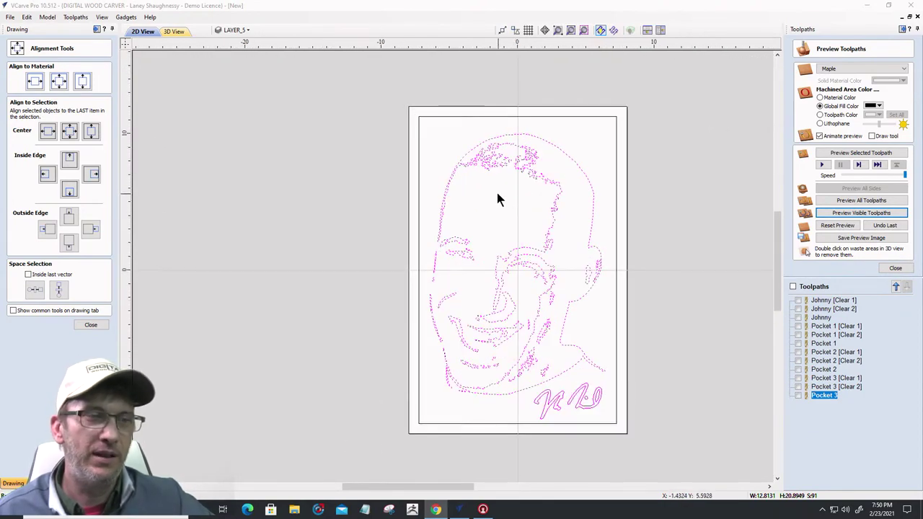
pyautogui.scroll(1, 714, 280)
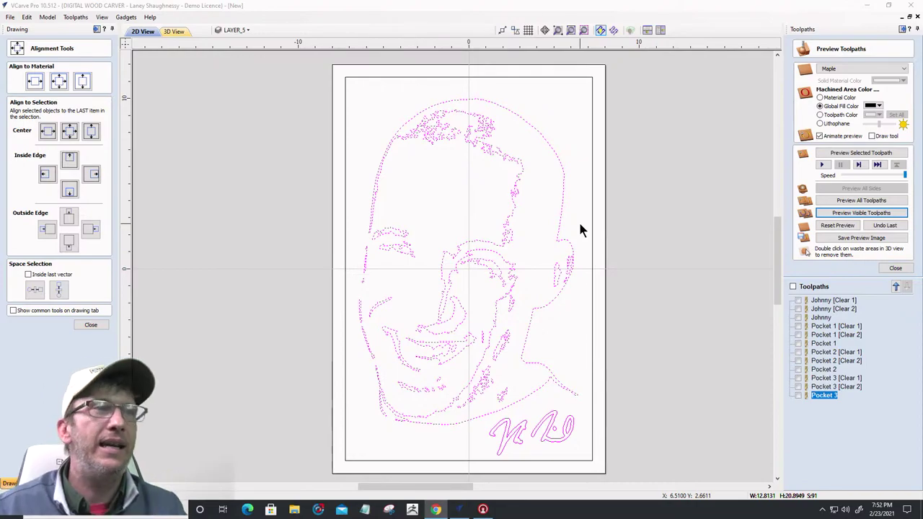
pyautogui.scroll(5, 321, 323)
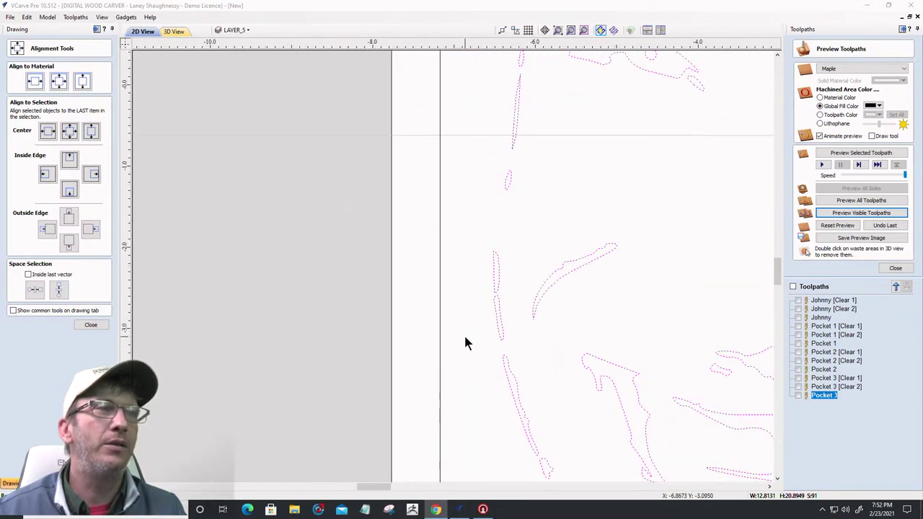
pyautogui.scroll(2, 466, 342)
pyautogui.scroll(-1, 507, 231)
pyautogui.scroll(-2, 513, 303)
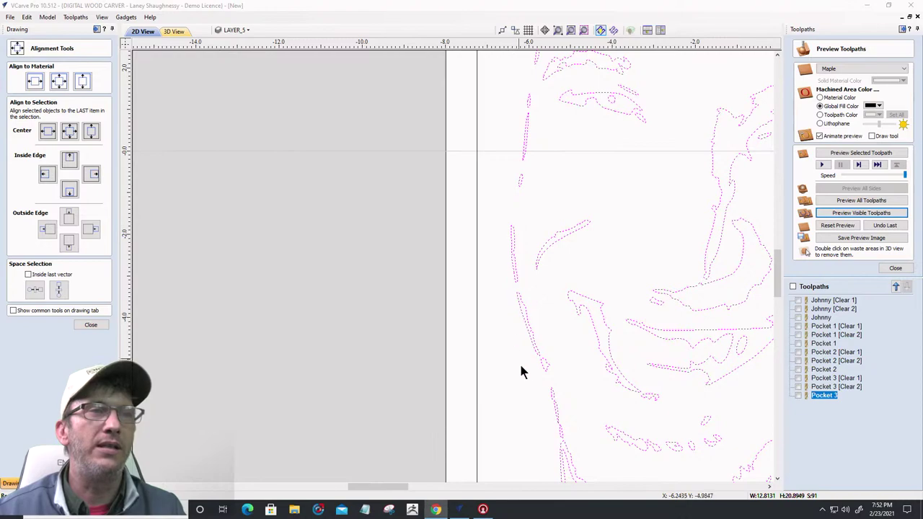
pyautogui.scroll(-3, 540, 391)
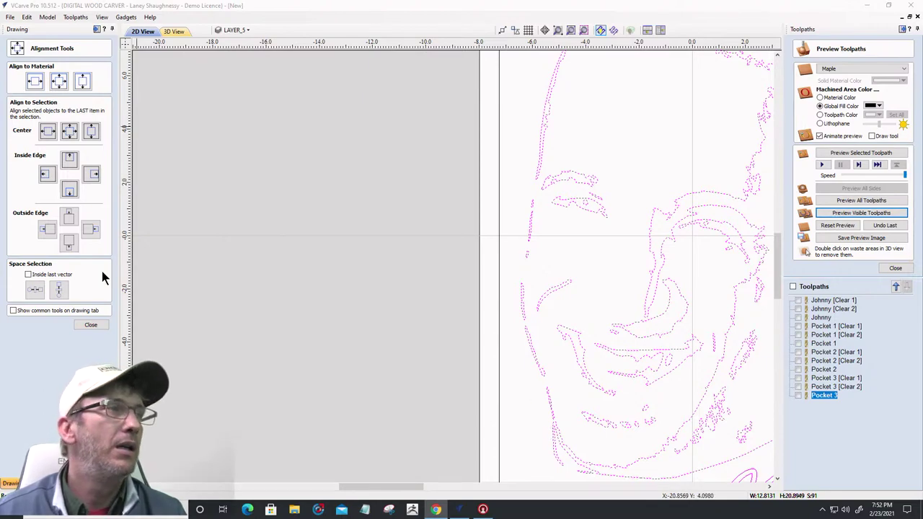
pyautogui.click(90, 325)
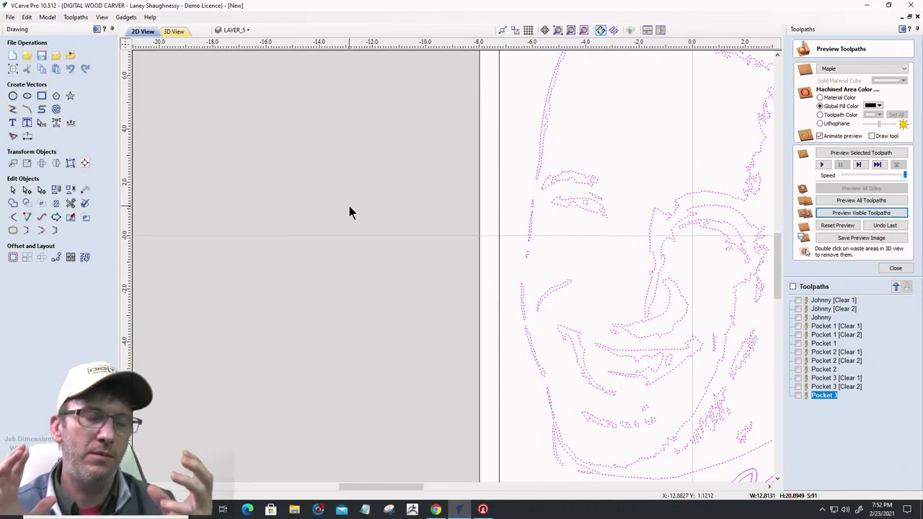
pyautogui.scroll(-2, 348, 209)
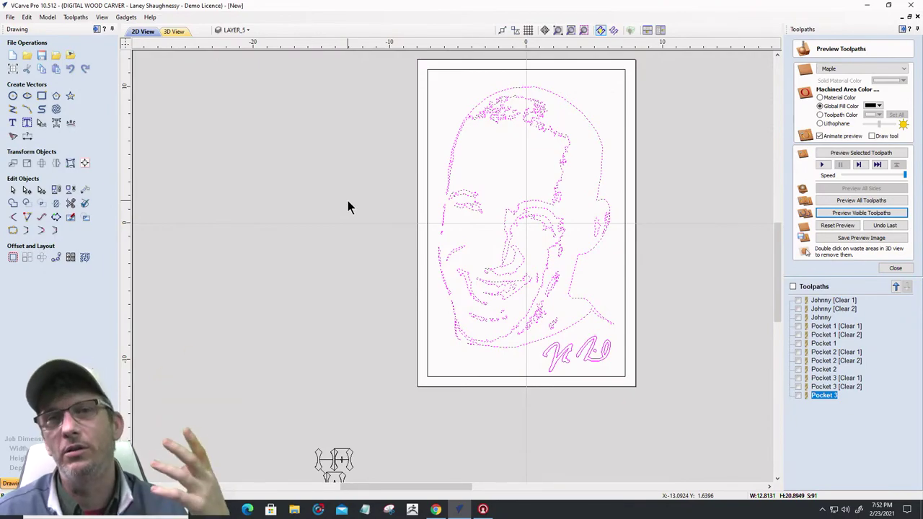
pyautogui.scroll(2, 455, 273)
pyautogui.scroll(-2, 478, 303)
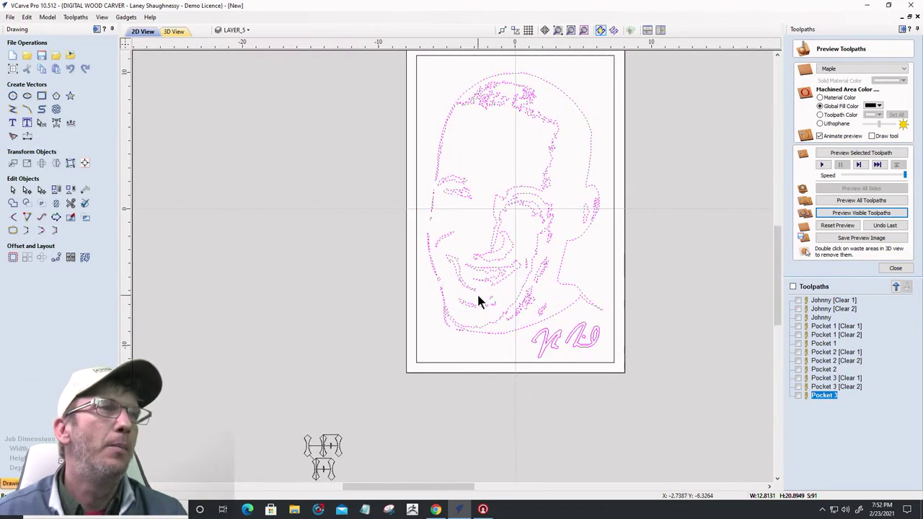
pyautogui.scroll(1, 390, 173)
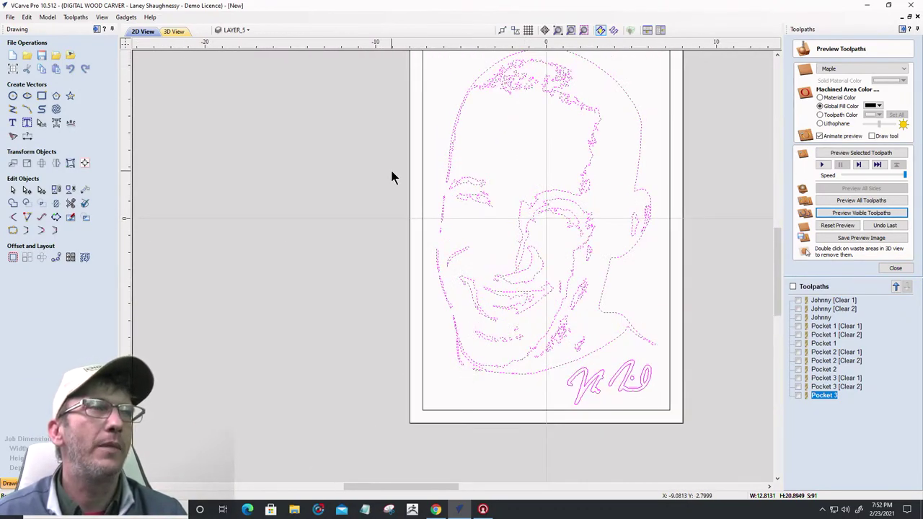
pyautogui.scroll(1, 404, 183)
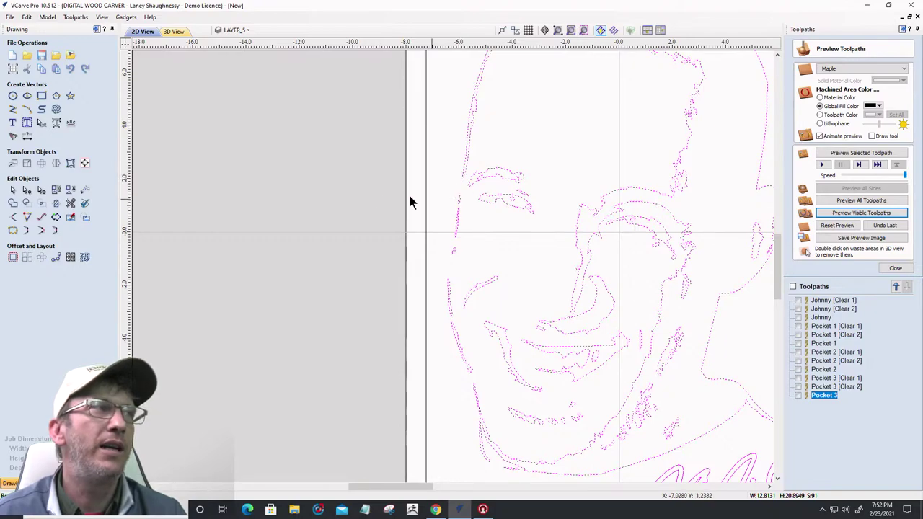
# Start a Draw Curve line at the top of the face outline and place its next point
pyautogui.click(31, 110)
pyautogui.scroll(2, 464, 182)
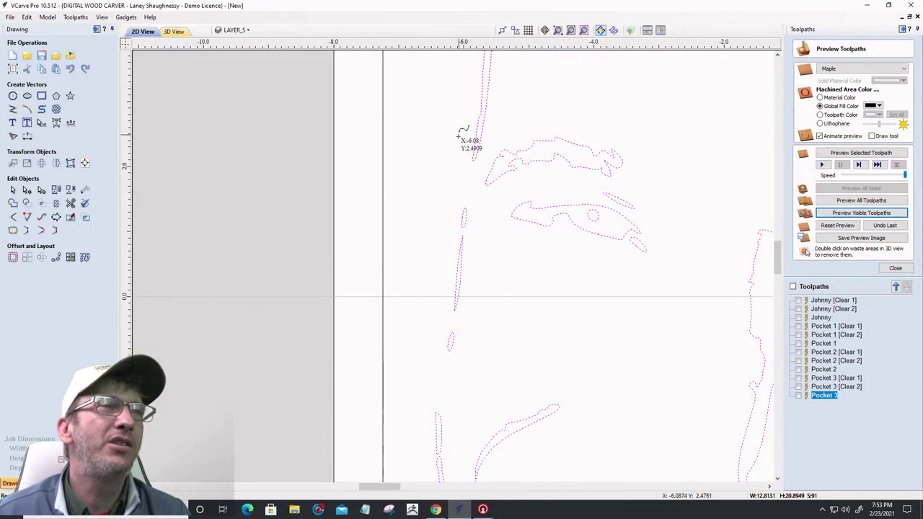
pyautogui.scroll(2, 463, 138)
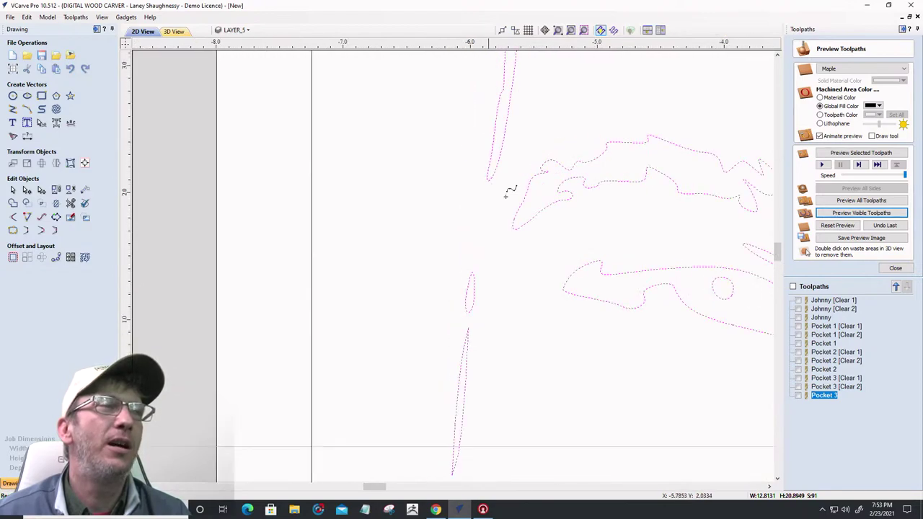
pyautogui.click(477, 166)
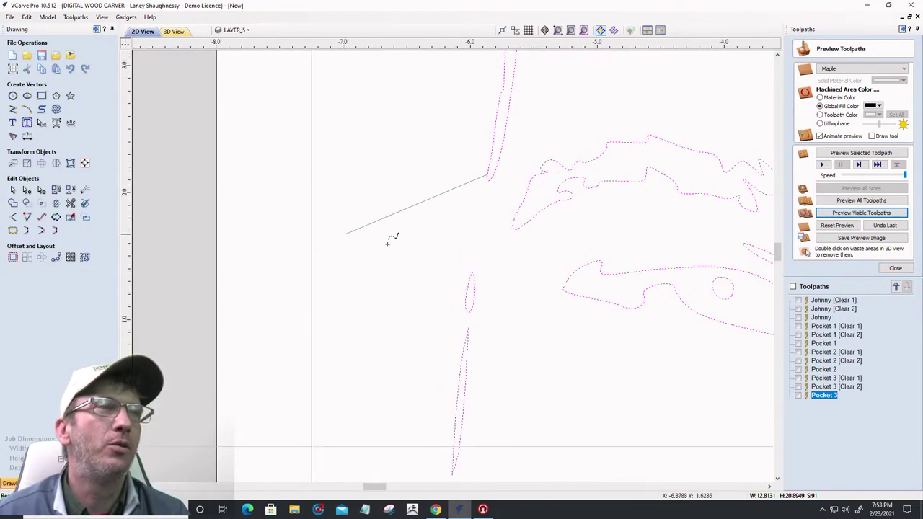
pyautogui.scroll(-2, 517, 95)
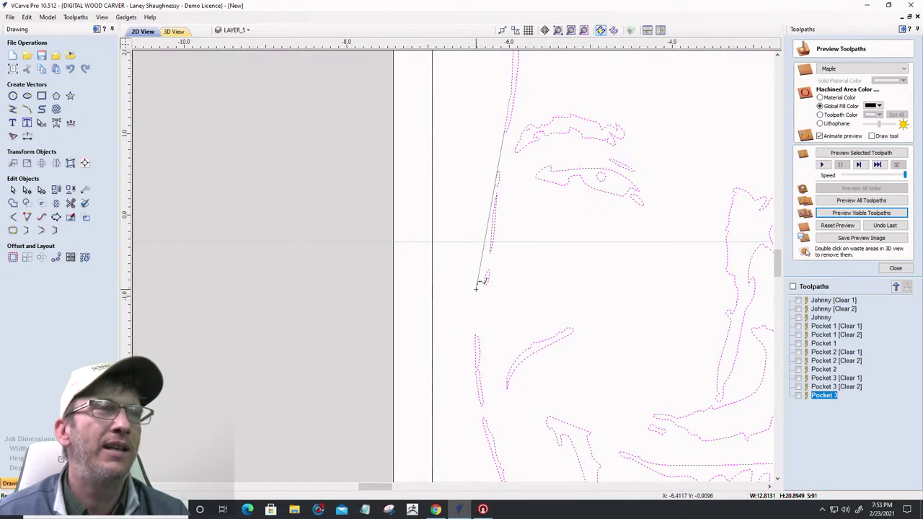
pyautogui.scroll(3, 475, 289)
pyautogui.scroll(-2, 476, 288)
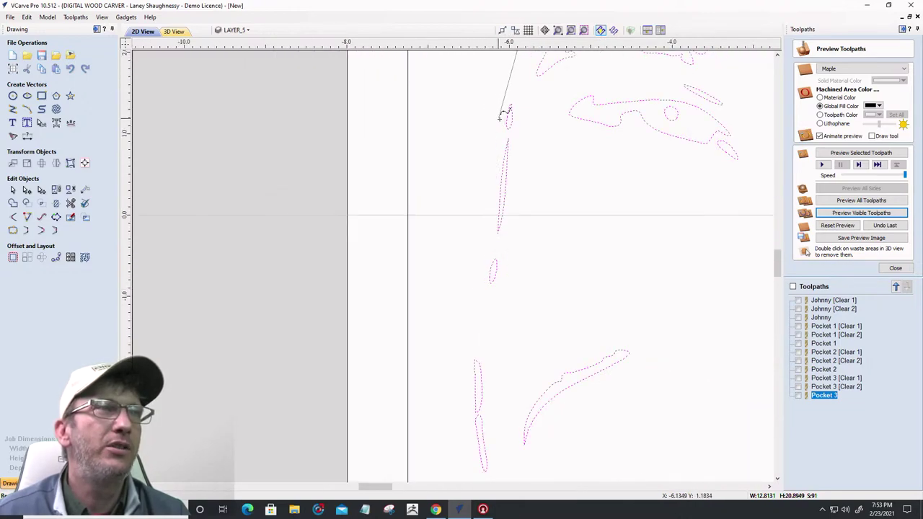
pyautogui.click(493, 269)
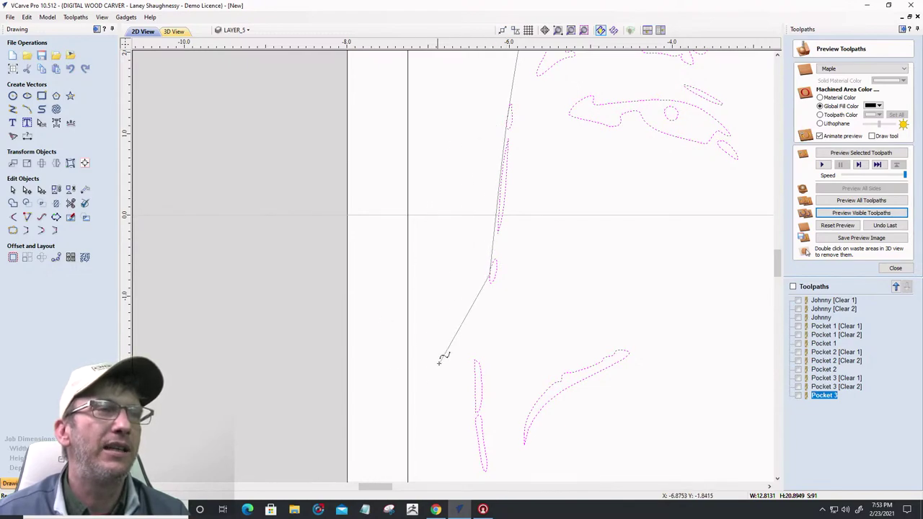
pyautogui.scroll(-2, 481, 260)
pyautogui.scroll(2, 448, 366)
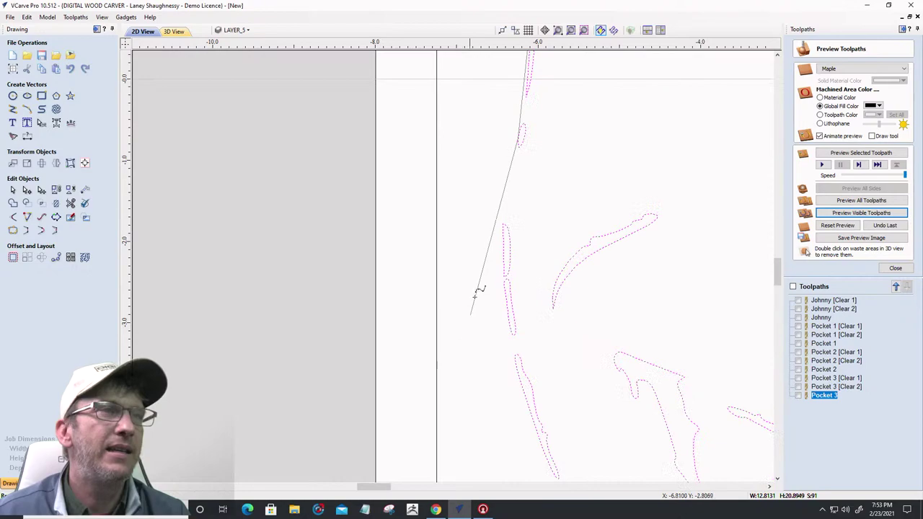
# Continue the curve down the cheek and jaw contour, placing points at each bend
pyautogui.click(503, 226)
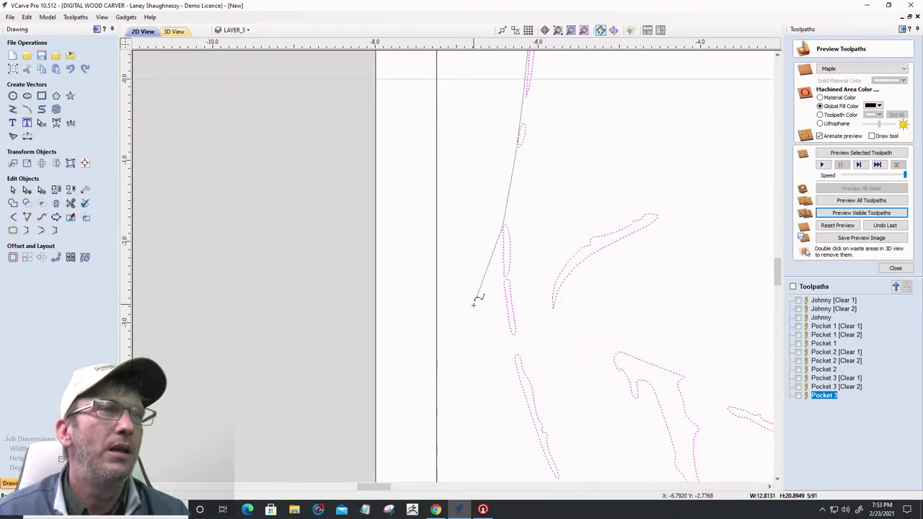
pyautogui.click(504, 290)
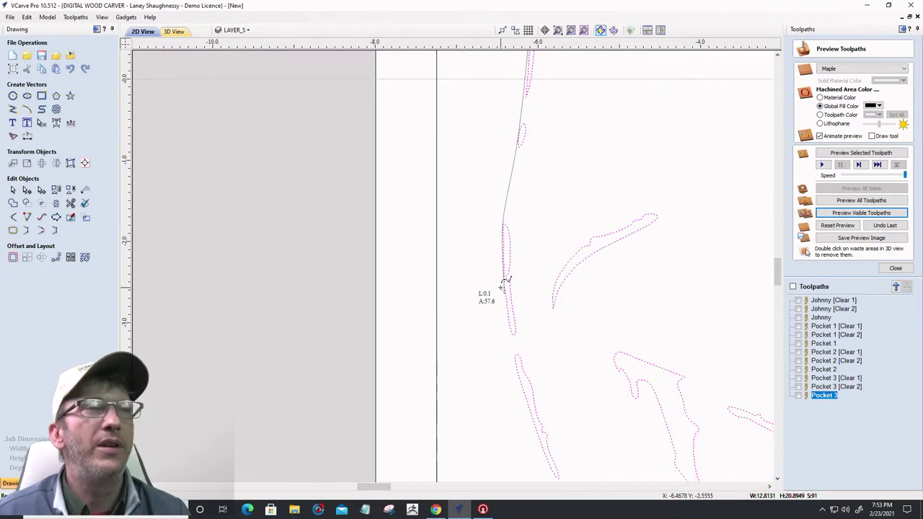
pyautogui.scroll(3, 501, 288)
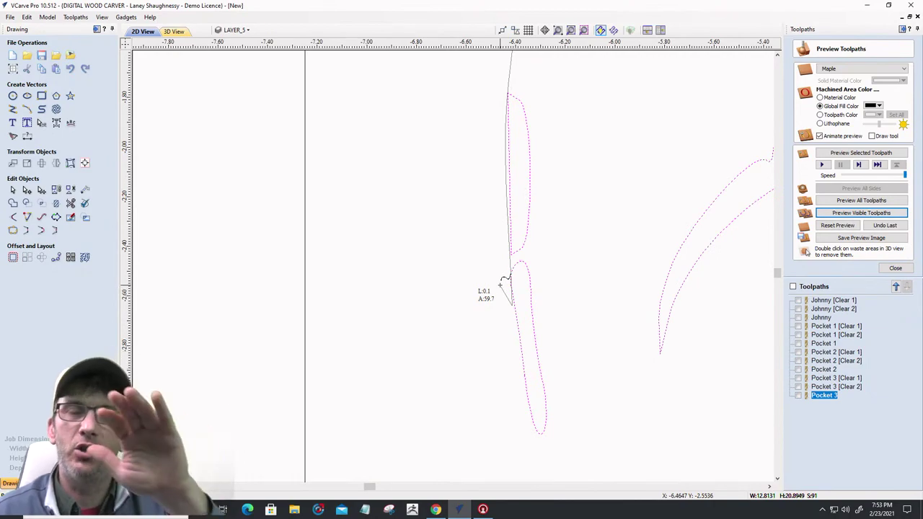
pyautogui.scroll(-2, 498, 274)
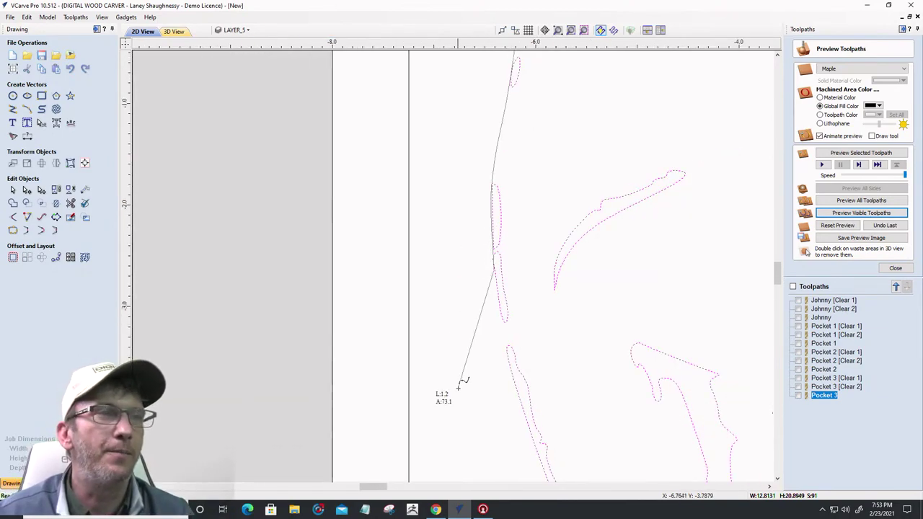
pyautogui.click(518, 396)
pyautogui.scroll(2, 519, 389)
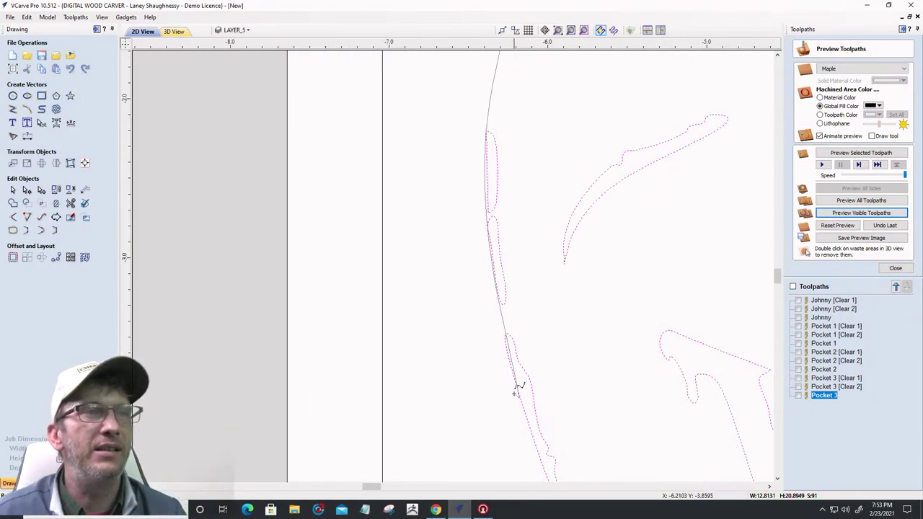
pyautogui.scroll(-2, 447, 303)
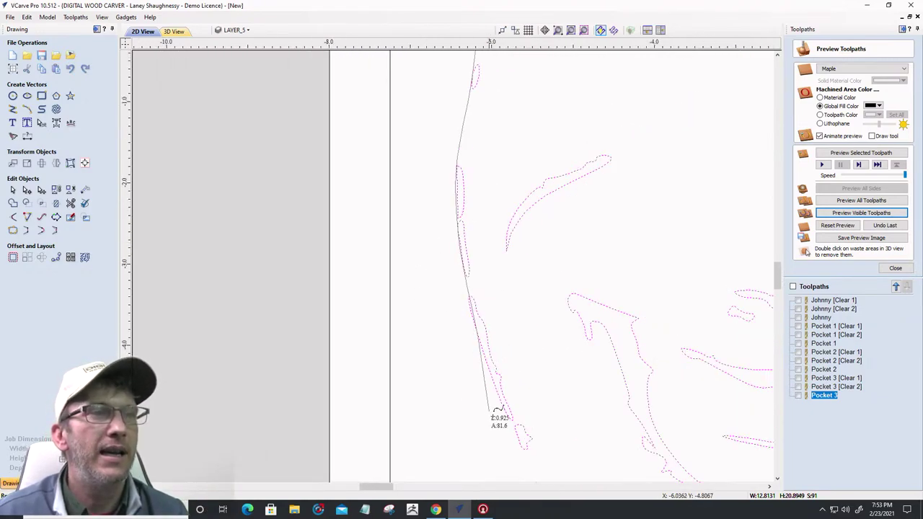
pyautogui.click(519, 425)
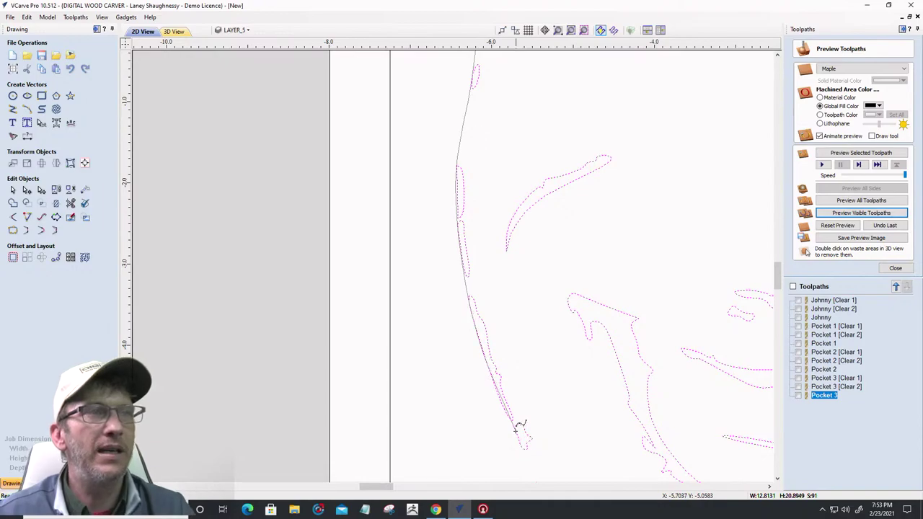
pyautogui.scroll(2, 497, 364)
pyautogui.scroll(-2, 497, 351)
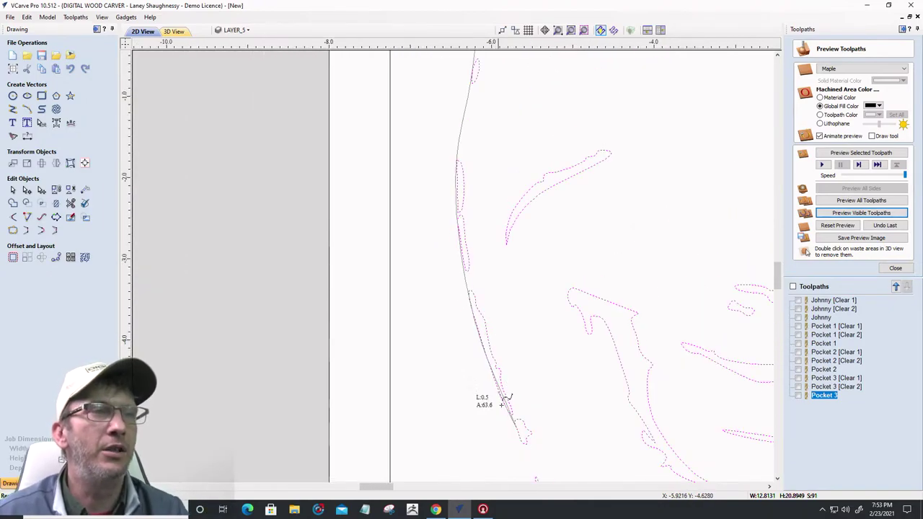
pyautogui.scroll(-2, 514, 389)
pyautogui.scroll(2, 524, 436)
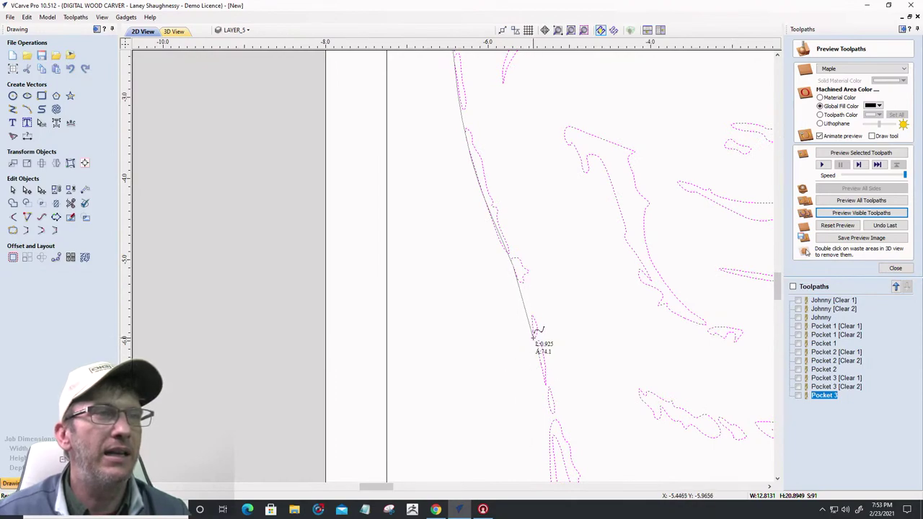
pyautogui.click(550, 407)
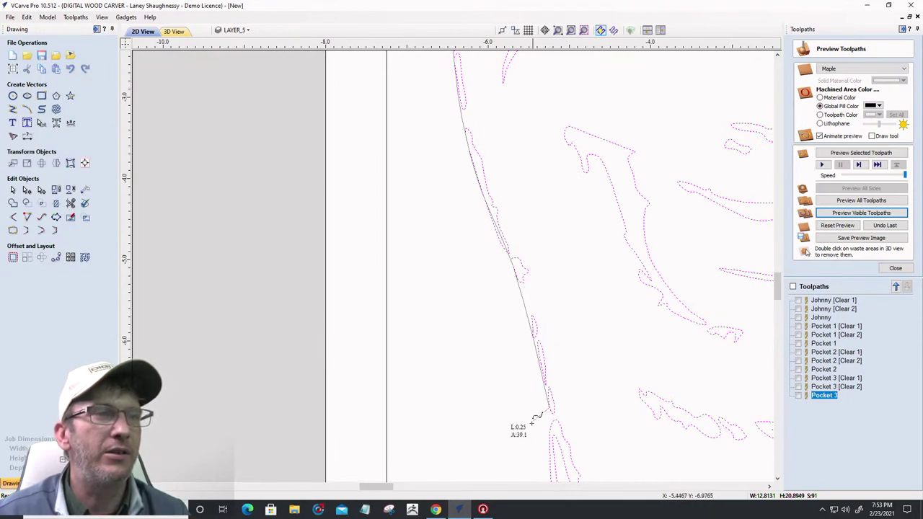
pyautogui.click(550, 420)
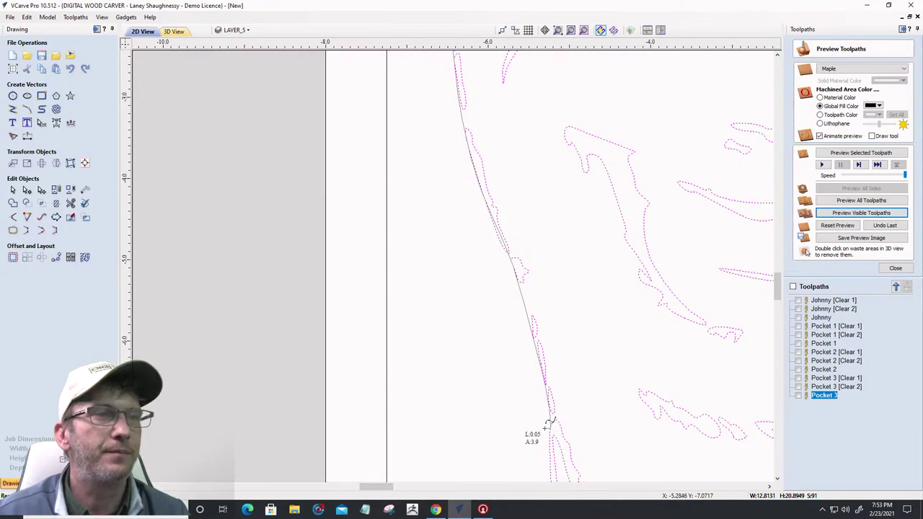
# Finish the current traced line and zoom in on the face edge
pyautogui.rightClick(476, 403)
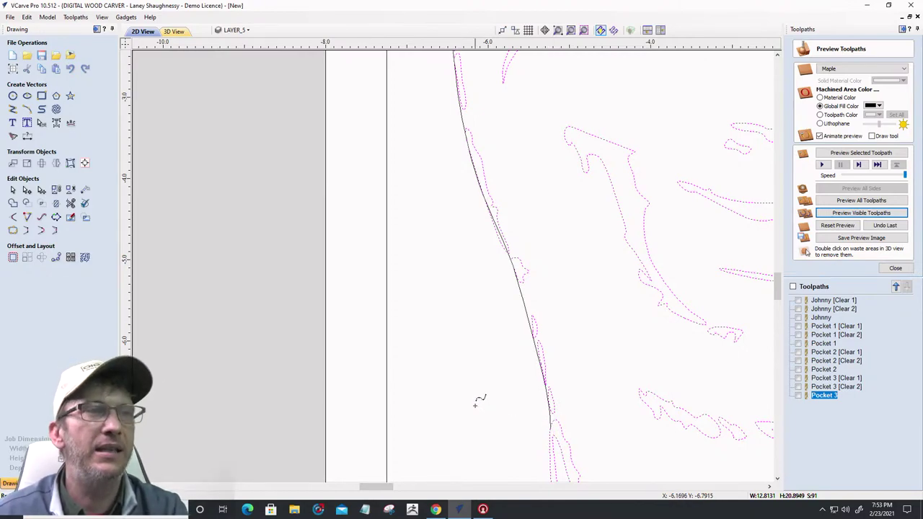
pyautogui.scroll(-3, 484, 424)
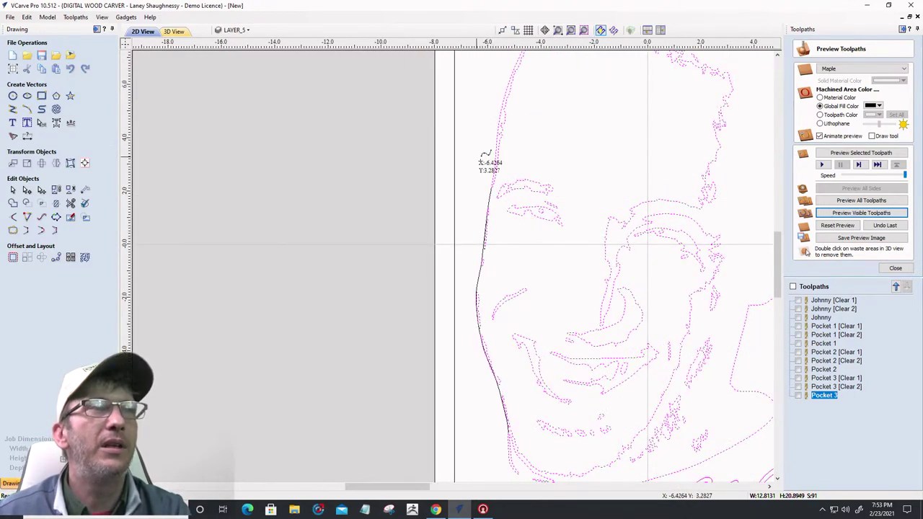
pyautogui.scroll(2, 485, 162)
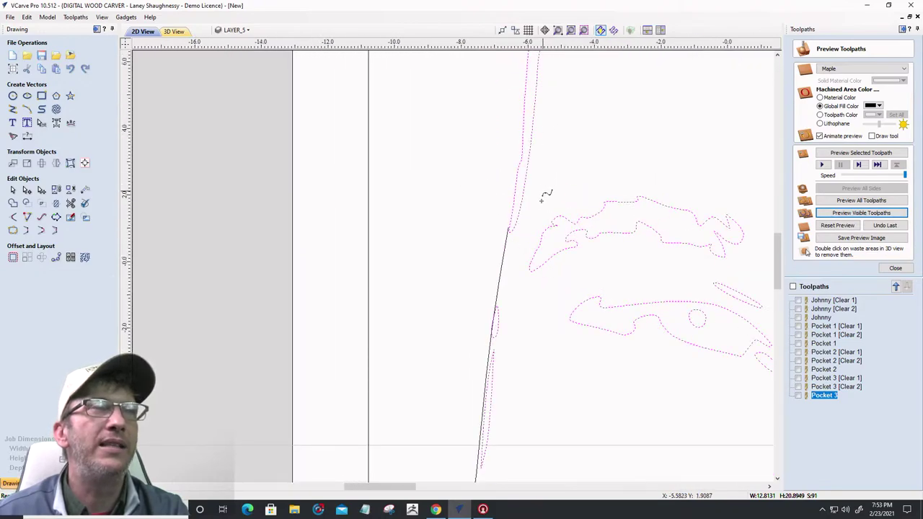
pyautogui.scroll(-3, 545, 194)
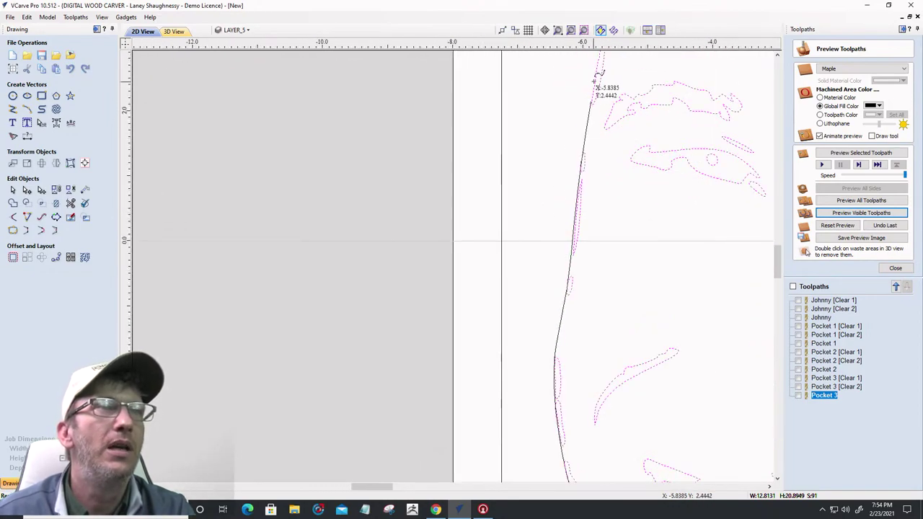
pyautogui.scroll(3, 601, 88)
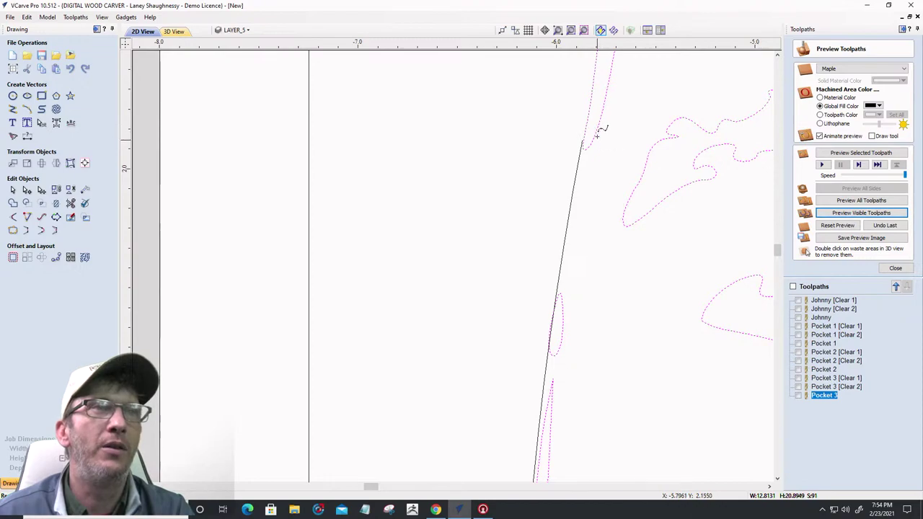
pyautogui.scroll(-3, 624, 140)
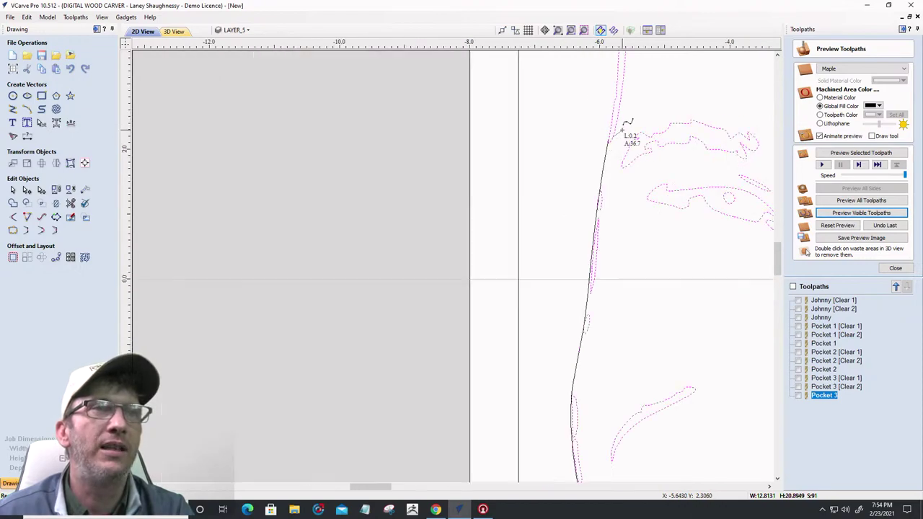
pyautogui.scroll(3, 606, 209)
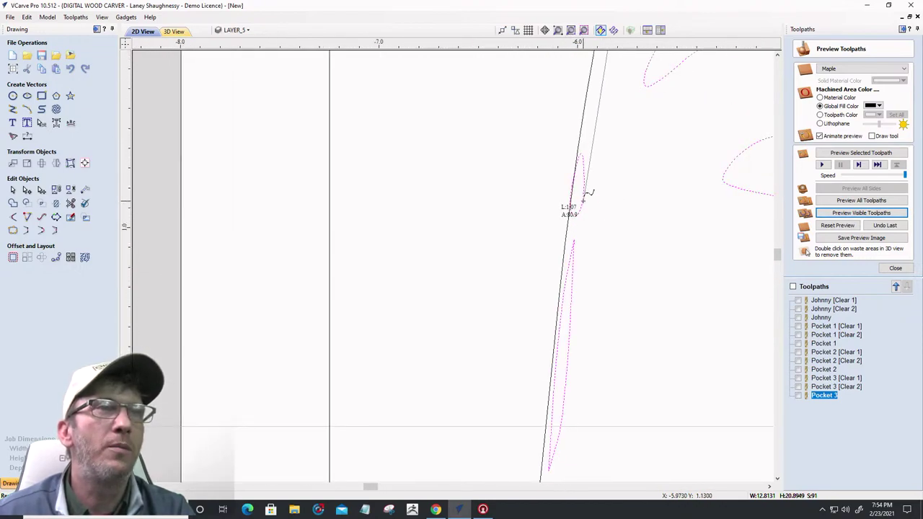
# Trace a new line along the face's left edge down to the chin
pyautogui.click(568, 369)
pyautogui.scroll(-5, 655, 166)
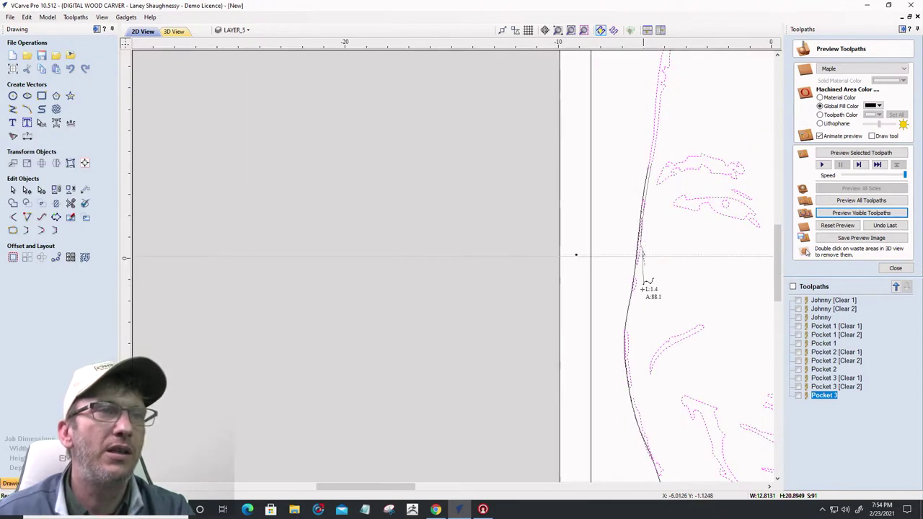
pyautogui.scroll(2, 646, 312)
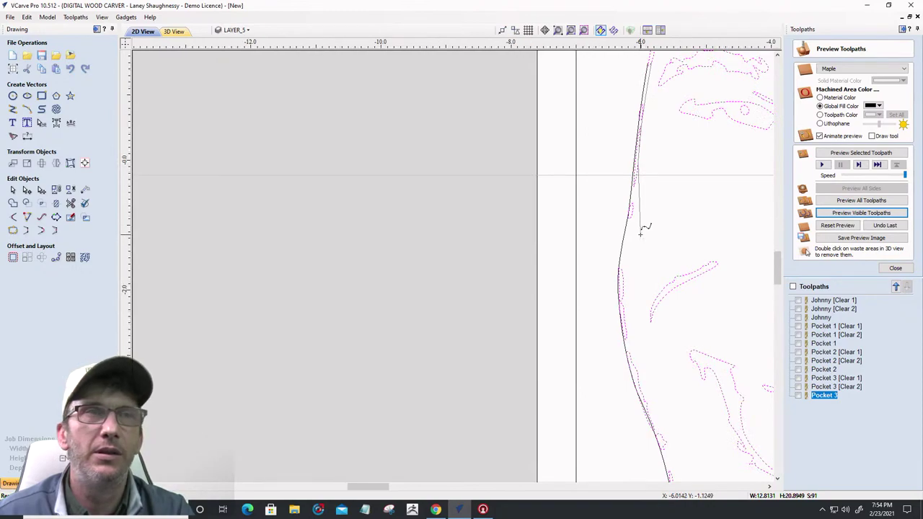
pyautogui.scroll(2, 641, 231)
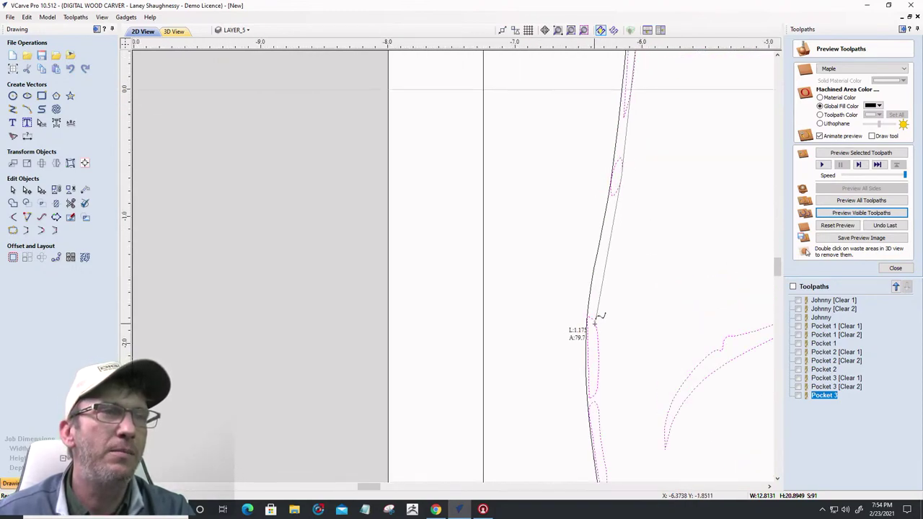
pyautogui.click(595, 322)
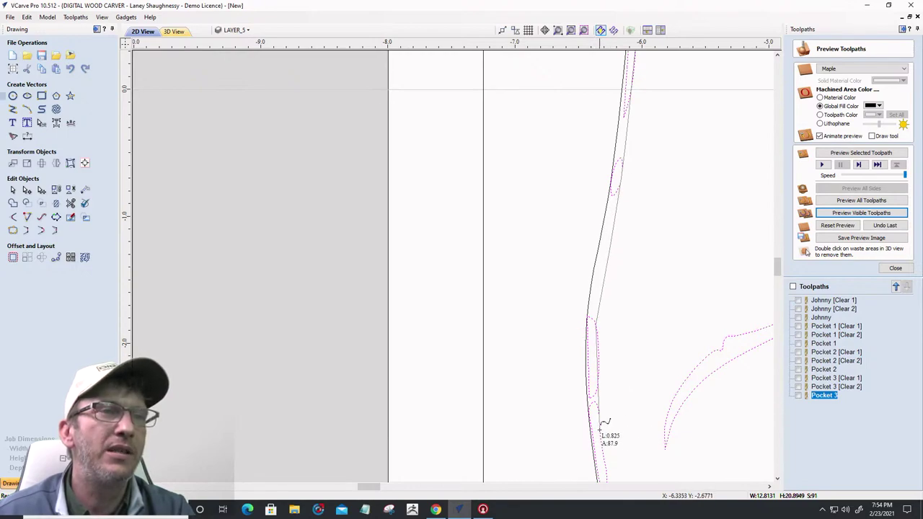
pyautogui.scroll(-4, 599, 429)
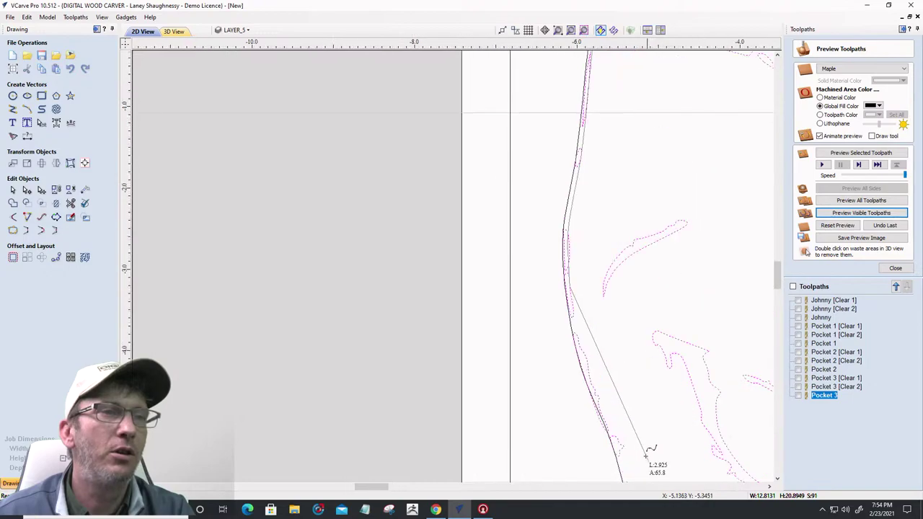
pyautogui.scroll(2, 647, 453)
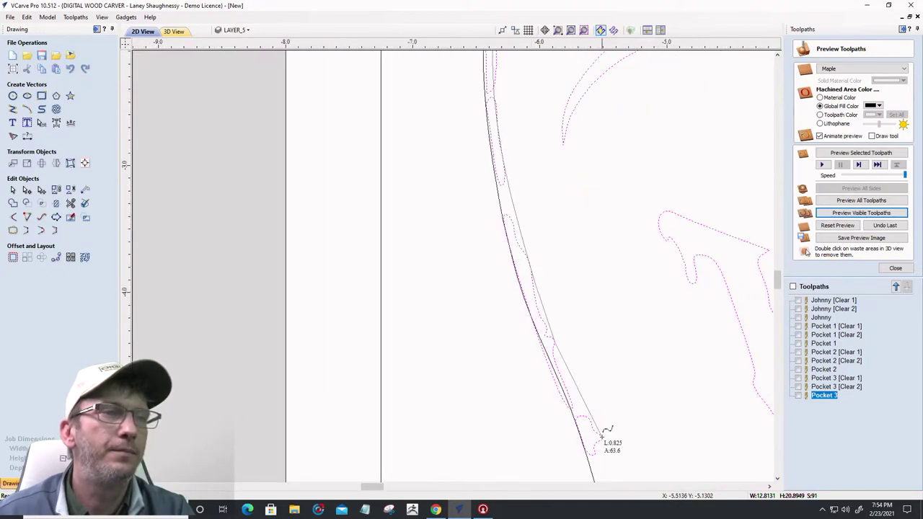
pyautogui.scroll(-2, 602, 437)
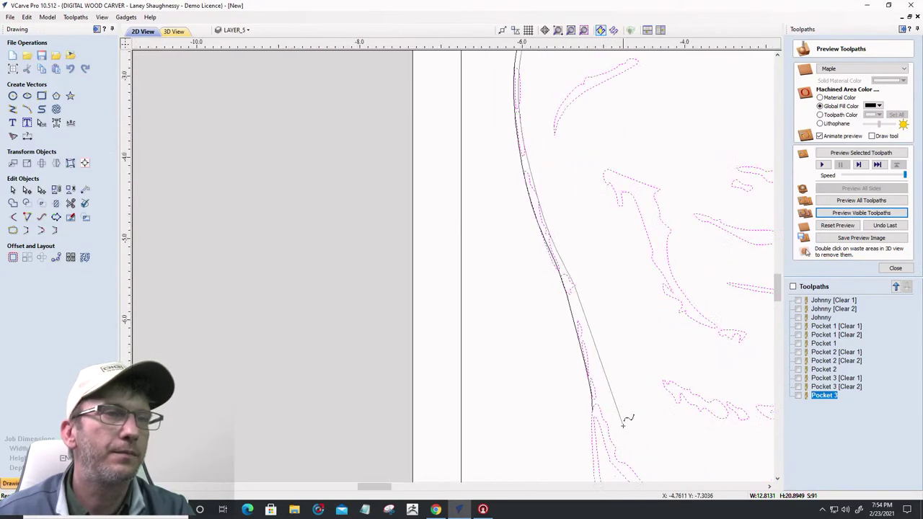
pyautogui.scroll(1, 624, 426)
pyautogui.click(566, 304)
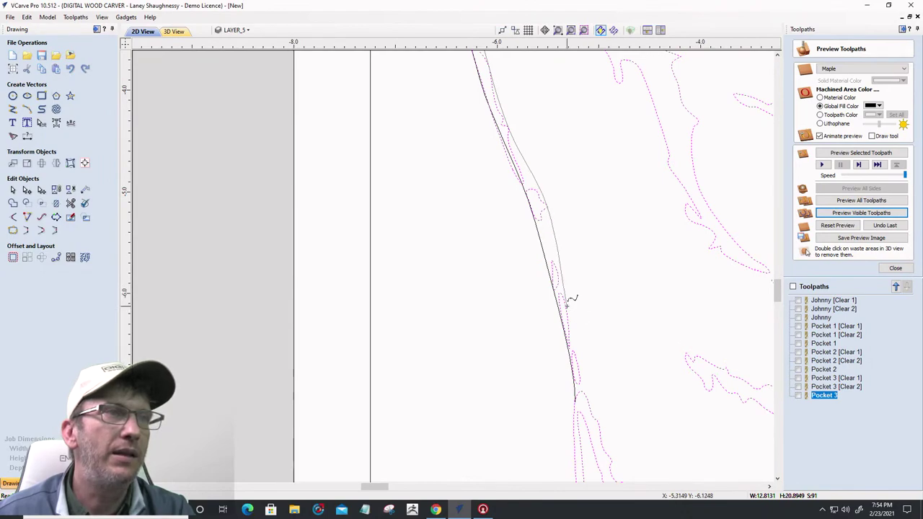
pyautogui.click(587, 400)
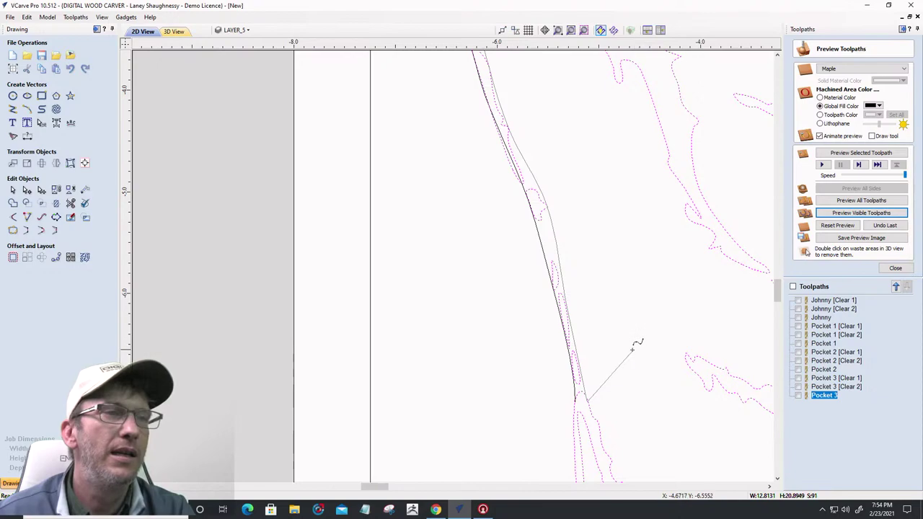
# Switch to Node Editing, bringing up the prompt to ungroup the grouped objects
pyautogui.scroll(-3, 638, 360)
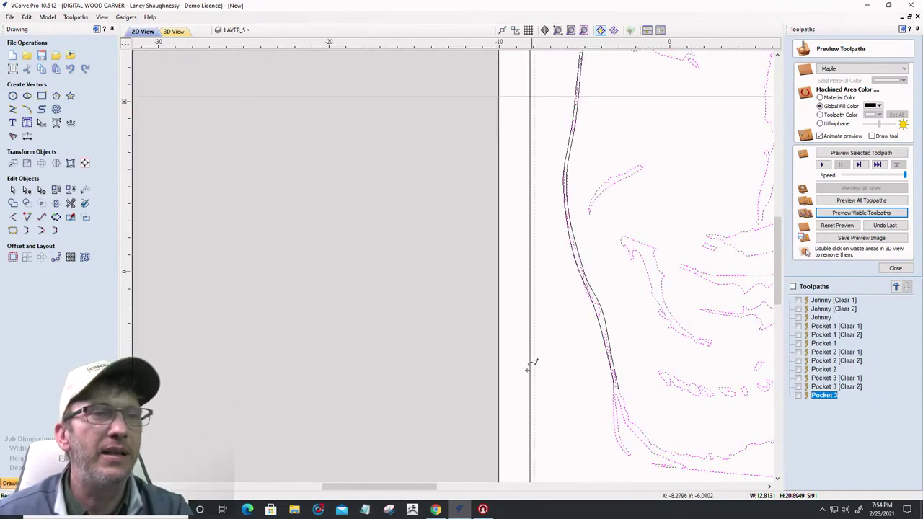
pyautogui.scroll(-3, 525, 363)
pyautogui.scroll(3, 525, 364)
pyautogui.scroll(3, 619, 315)
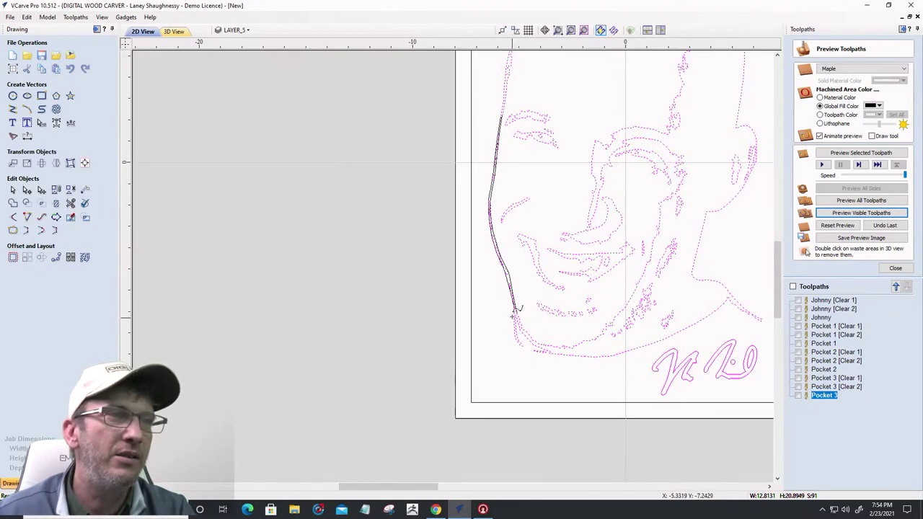
pyautogui.scroll(3, 509, 312)
pyautogui.scroll(3, 511, 313)
pyautogui.scroll(3, 513, 311)
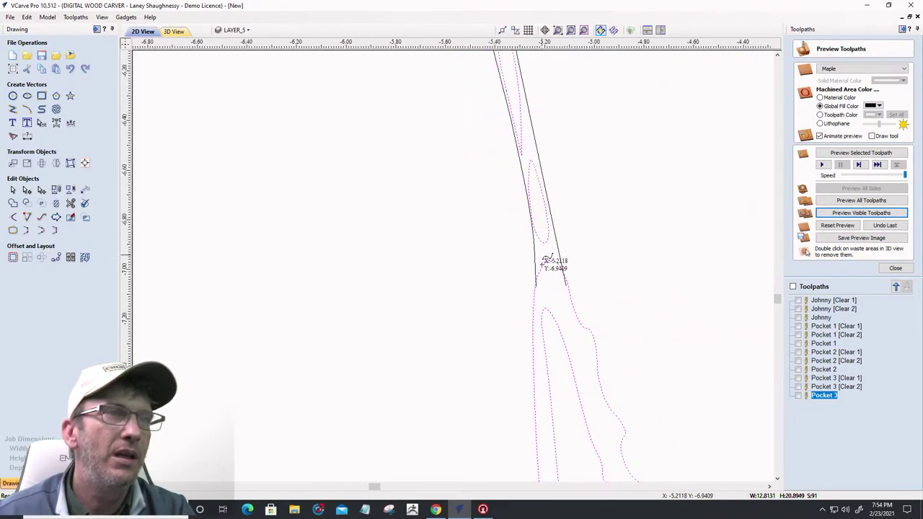
pyautogui.scroll(3, 537, 278)
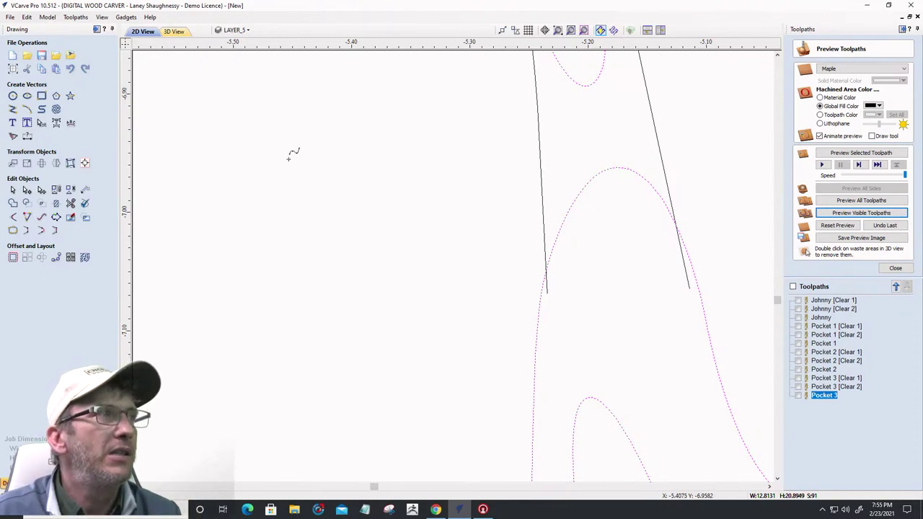
pyautogui.click(26, 191)
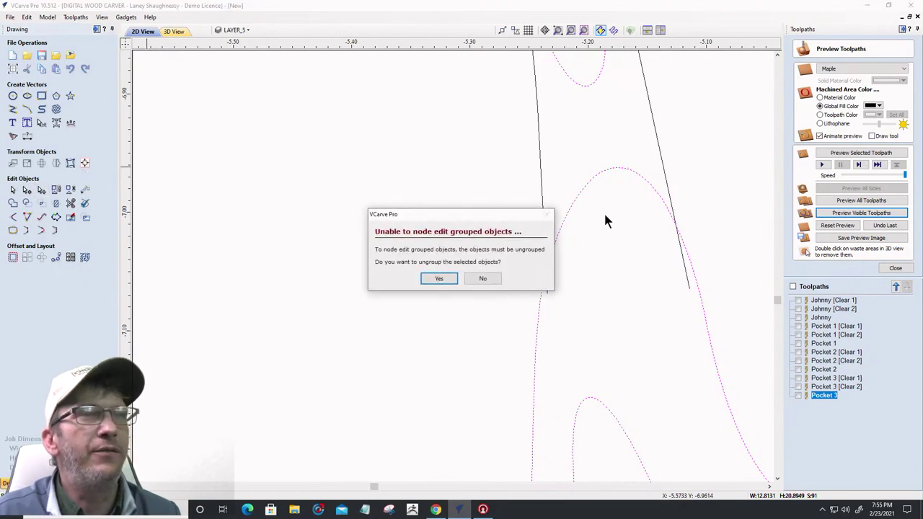
# Ungroup the objects and drag both chin line ends onto the arch curve
pyautogui.click(446, 284)
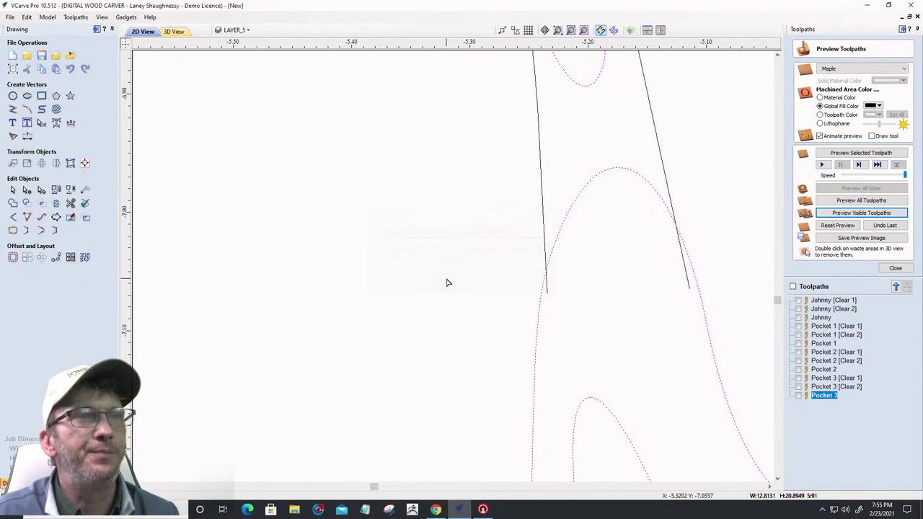
pyautogui.click(600, 291)
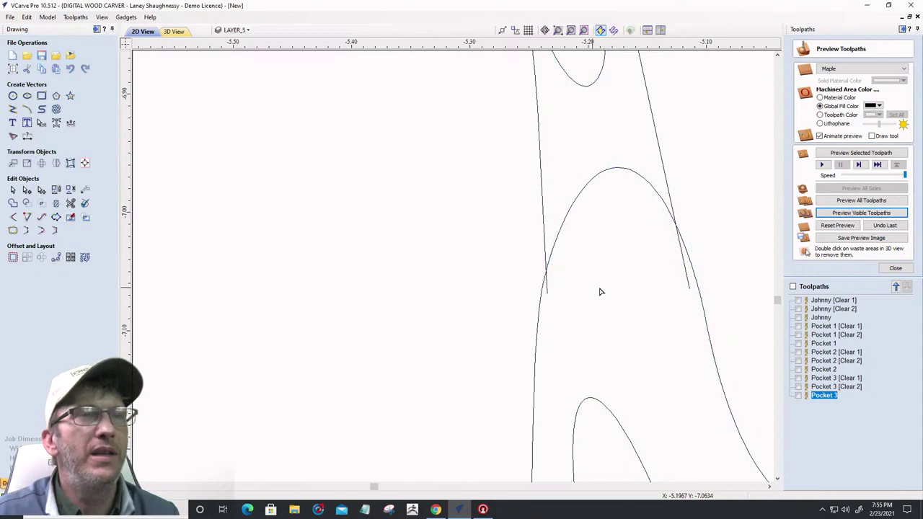
pyautogui.click(689, 283)
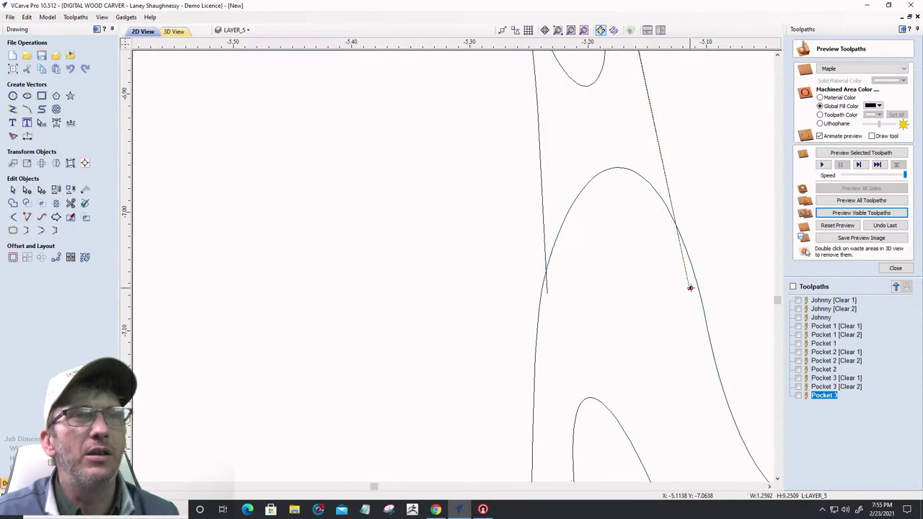
pyautogui.moveTo(690, 288); pyautogui.dragTo(699, 288)
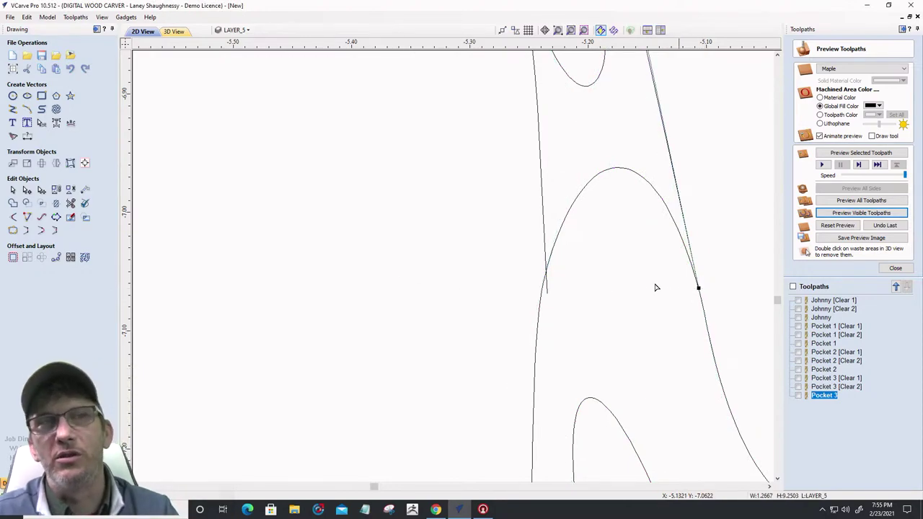
pyautogui.click(546, 294)
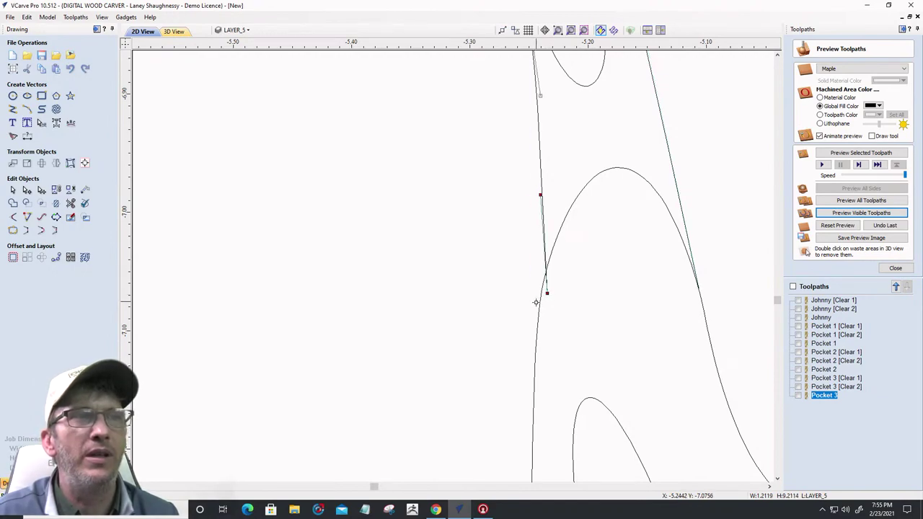
pyautogui.moveTo(536, 302); pyautogui.dragTo(539, 306)
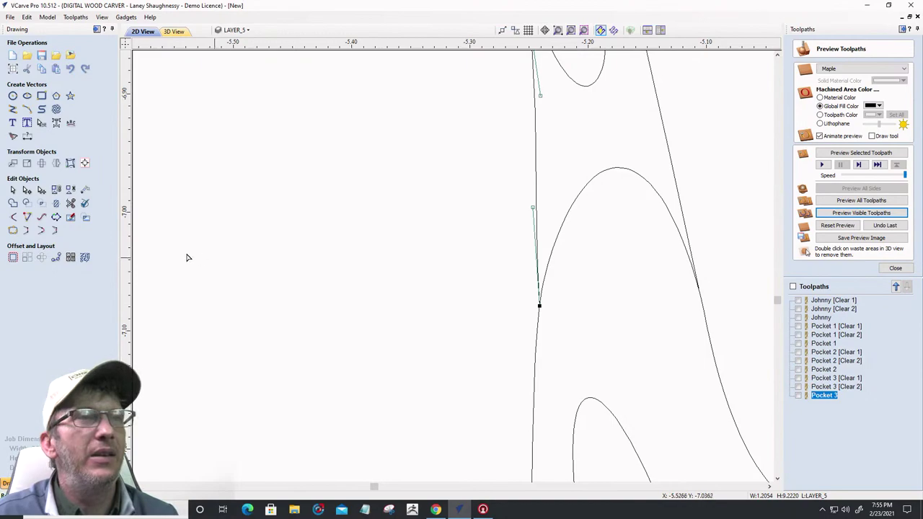
# Trim away the arch segment between the two chin lines with Vector Trim
pyautogui.click(70, 203)
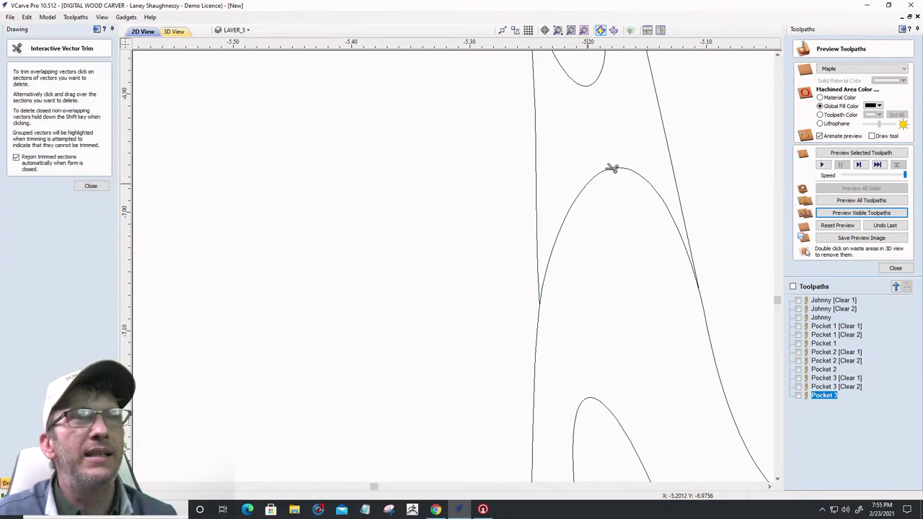
pyautogui.click(612, 169)
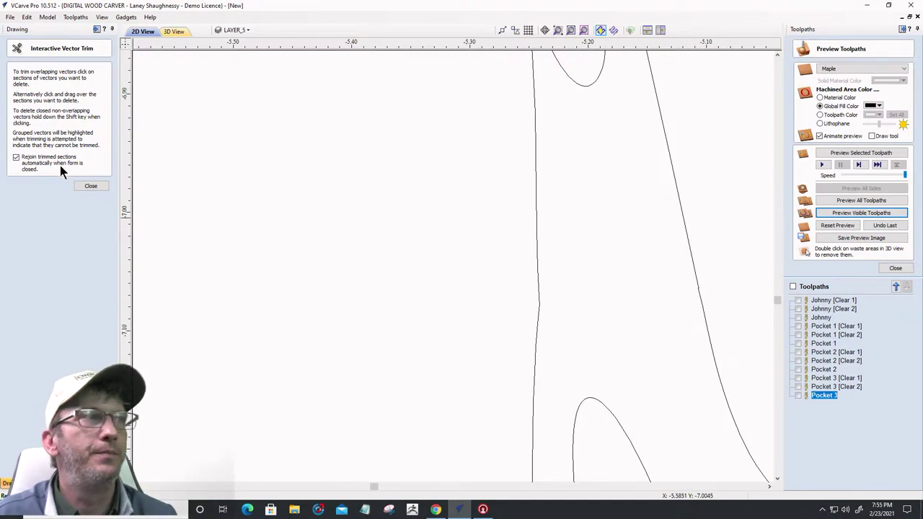
pyautogui.click(90, 186)
pyautogui.scroll(-8, 575, 306)
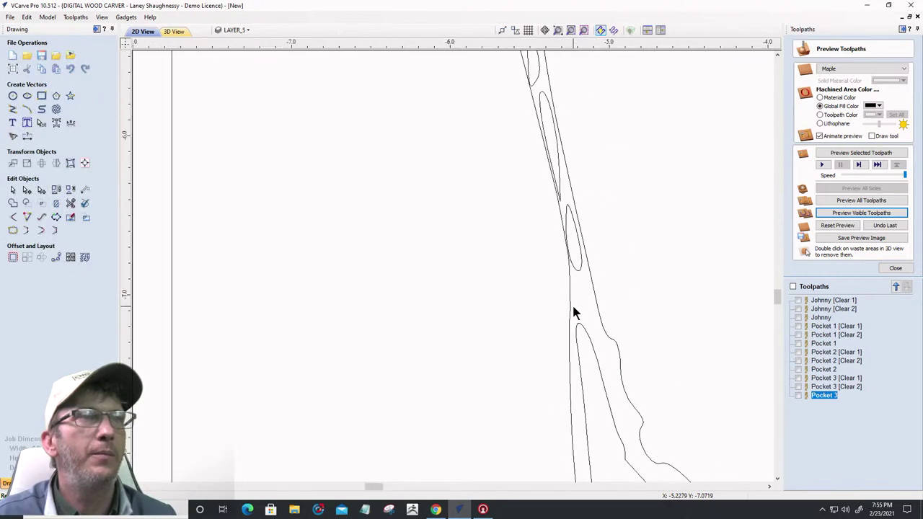
pyautogui.moveTo(513, 118); pyautogui.dragTo(578, 308)
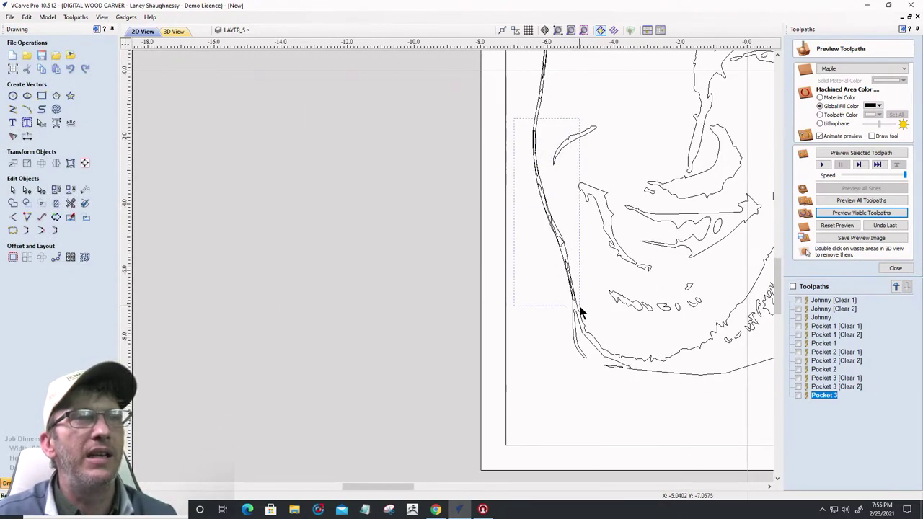
pyautogui.scroll(5, 576, 309)
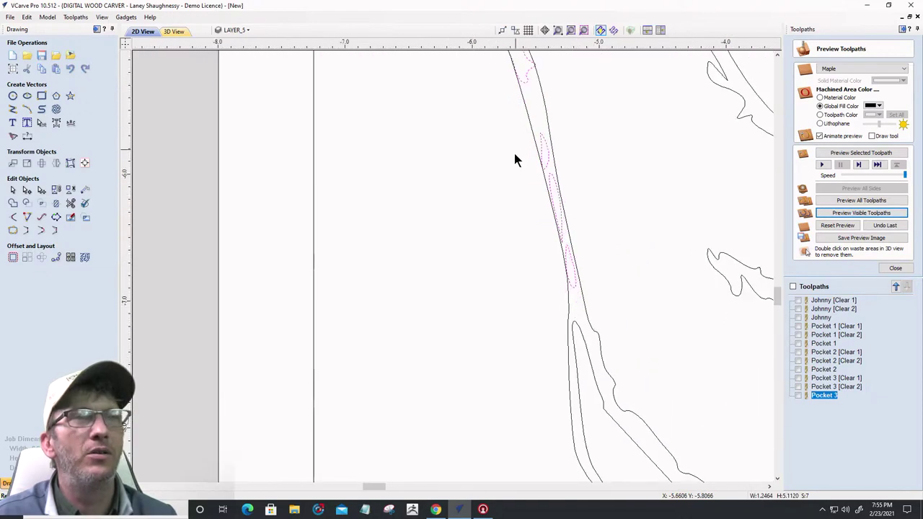
pyautogui.click(506, 217)
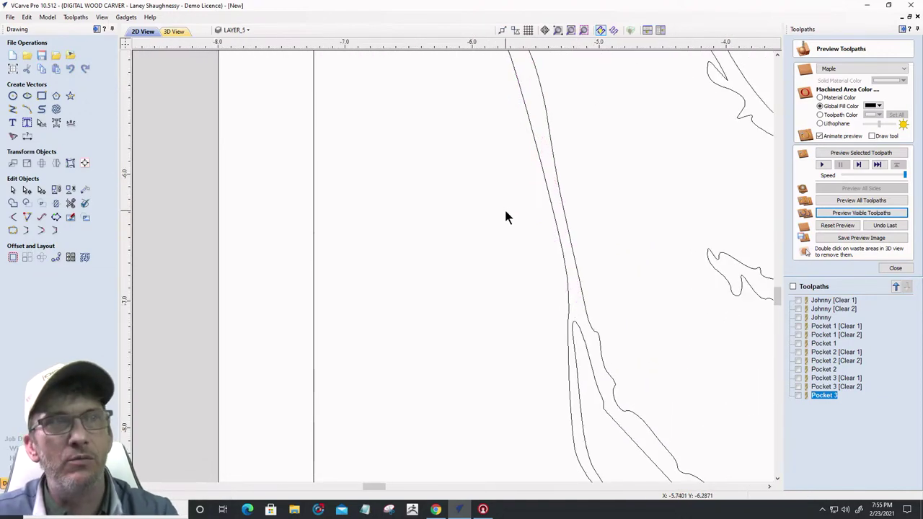
# Window-select the three small contours inside the face's left edge and delete them
pyautogui.scroll(-5, 563, 288)
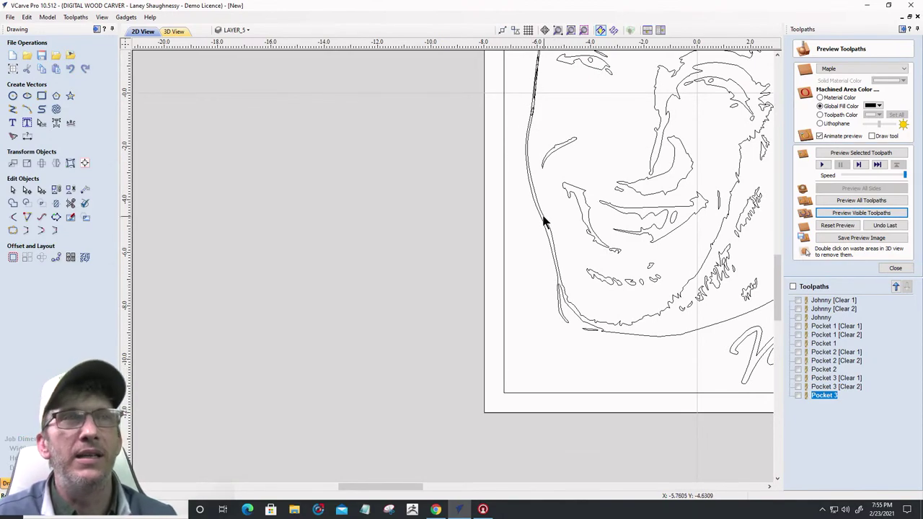
pyautogui.scroll(3, 515, 216)
pyautogui.scroll(-5, 515, 215)
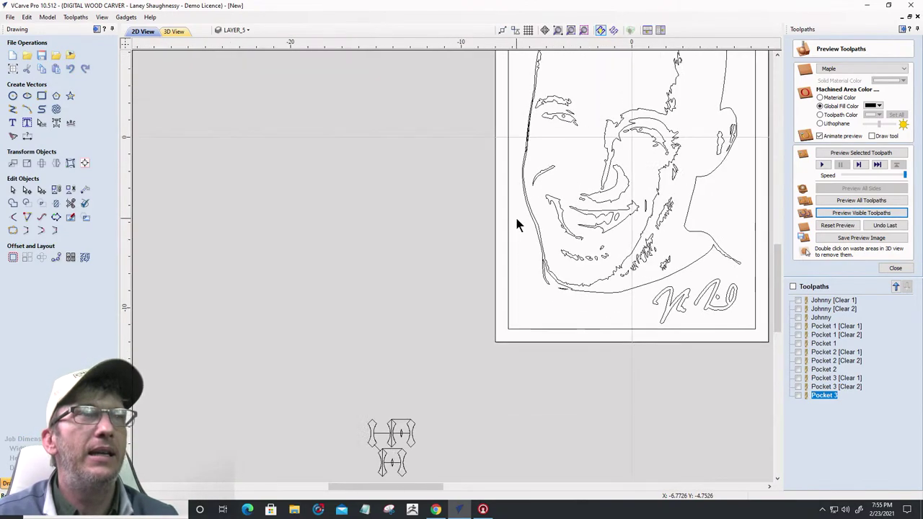
pyautogui.scroll(3, 511, 64)
pyautogui.scroll(2, 535, 285)
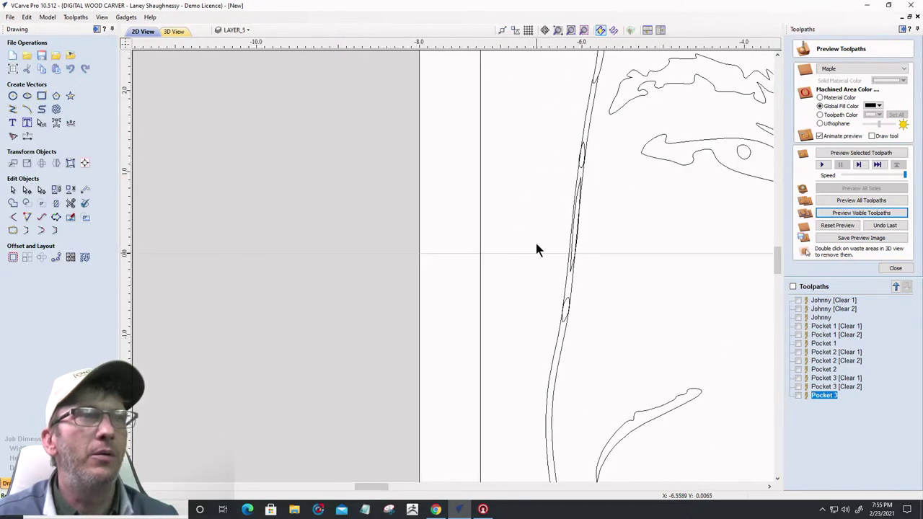
pyautogui.moveTo(535, 122); pyautogui.dragTo(603, 341)
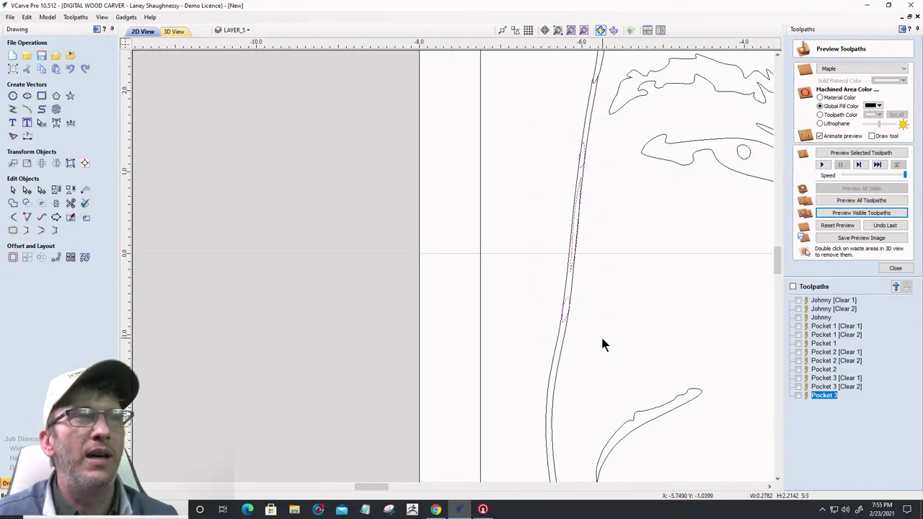
pyautogui.press('Delete')
pyautogui.scroll(2, 601, 336)
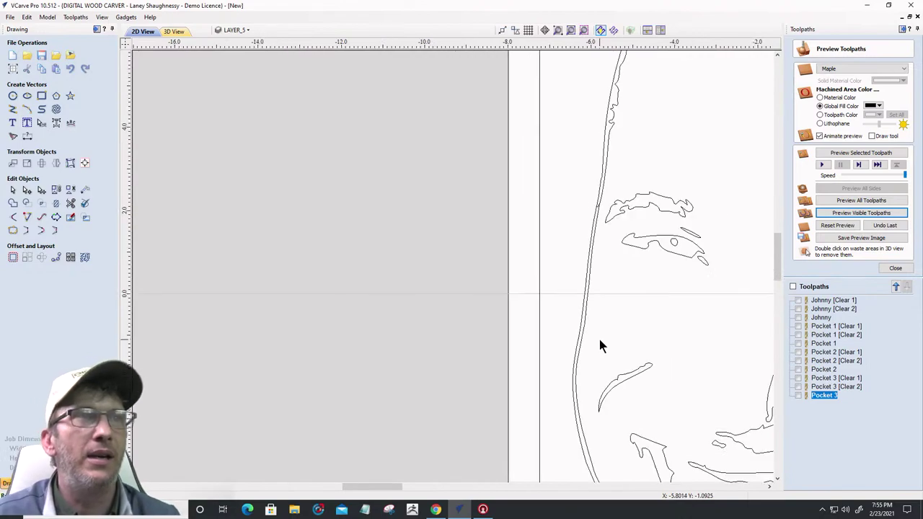
pyautogui.scroll(2, 591, 195)
pyautogui.scroll(3, 633, 251)
# Reshape the curved vector by moving its nodes near where the lines cross
pyautogui.scroll(3, 631, 239)
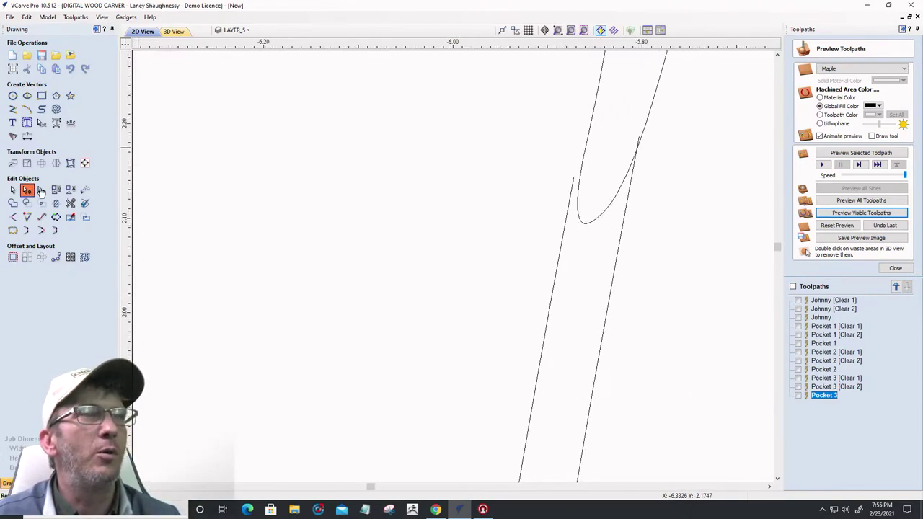
pyautogui.click(570, 204)
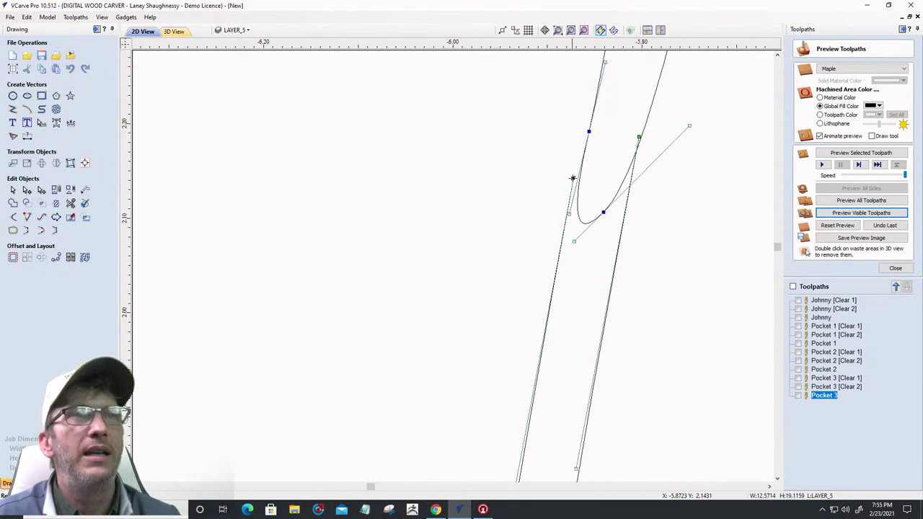
pyautogui.moveTo(573, 178); pyautogui.dragTo(586, 144)
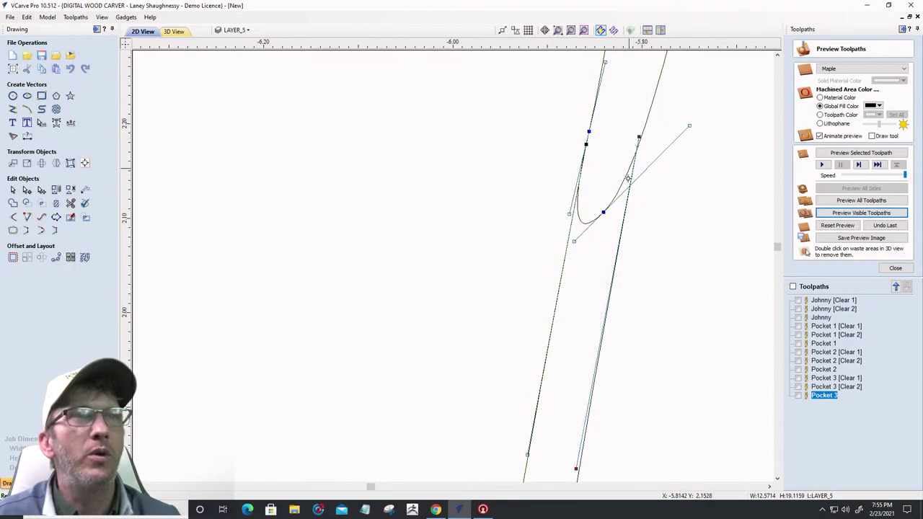
pyautogui.moveTo(629, 179); pyautogui.dragTo(628, 169)
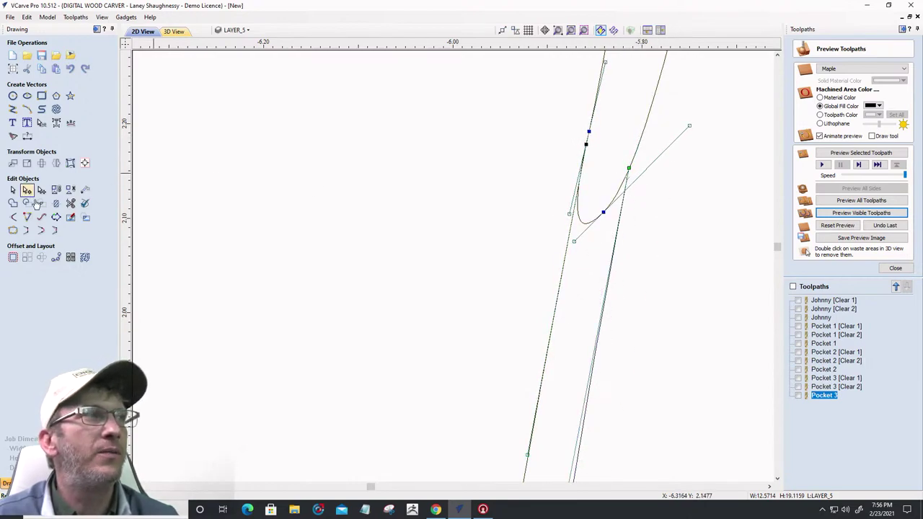
# Trim away the small loop where the curves cross
pyautogui.click(70, 203)
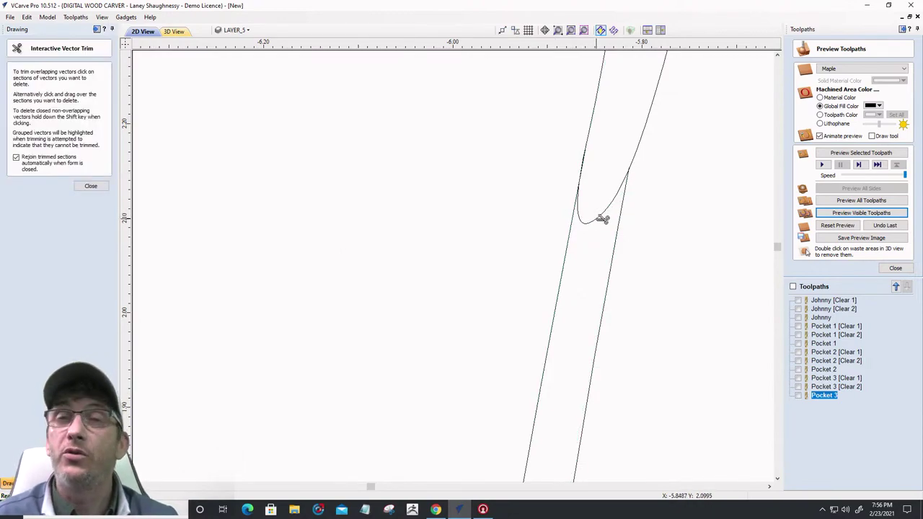
pyautogui.click(602, 218)
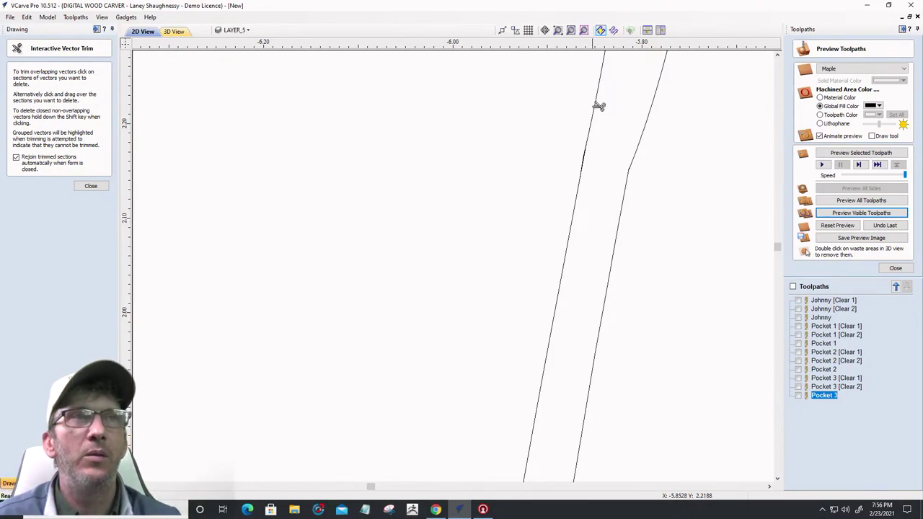
pyautogui.scroll(5, 581, 154)
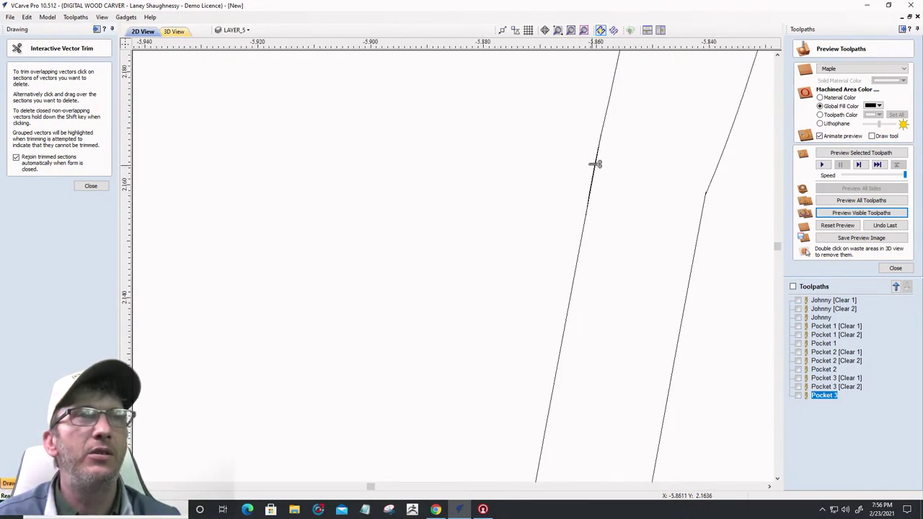
pyautogui.scroll(2, 589, 174)
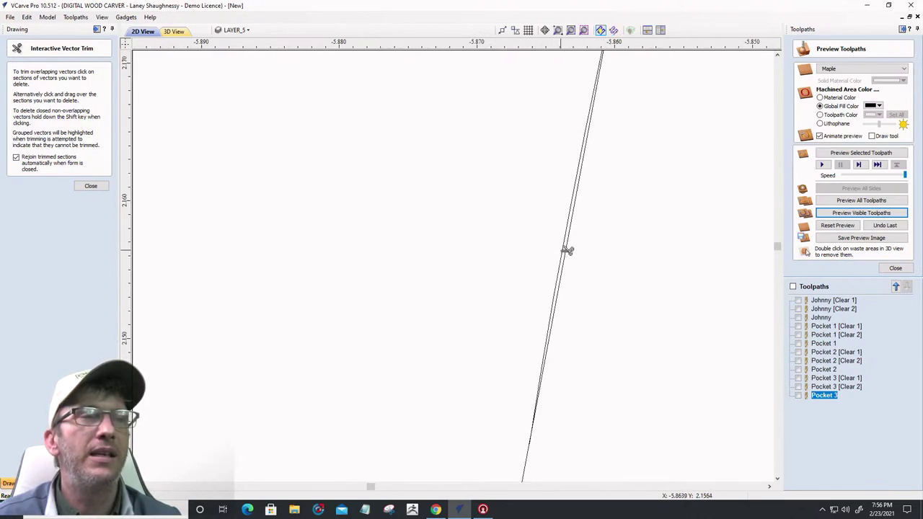
pyautogui.scroll(-7, 571, 261)
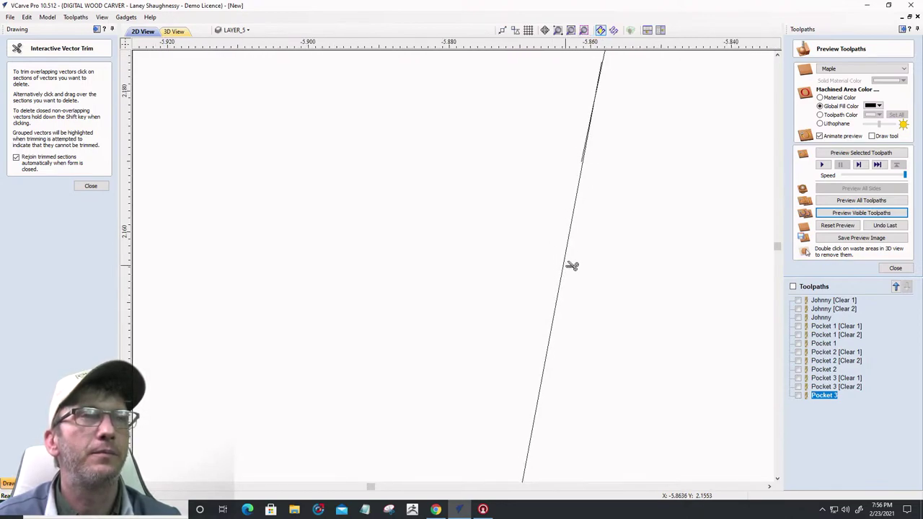
pyautogui.click(89, 188)
# Node-edit the traced line so its end meets the face outline at the bend
pyautogui.scroll(7, 568, 265)
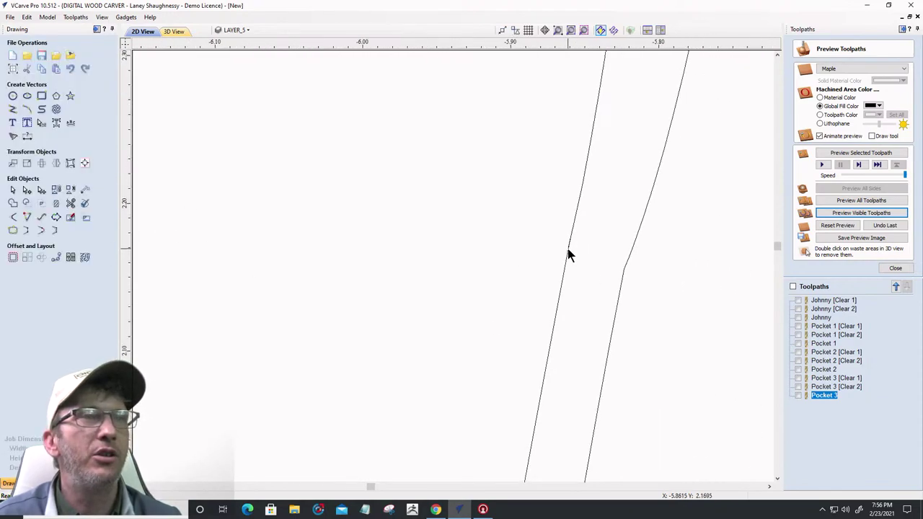
pyautogui.scroll(2, 570, 251)
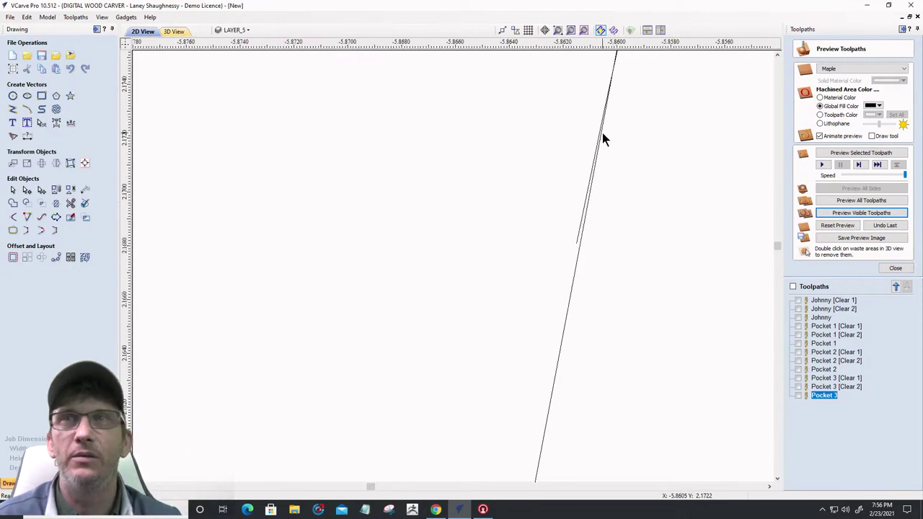
pyautogui.scroll(3, 593, 162)
pyautogui.scroll(-1, 589, 200)
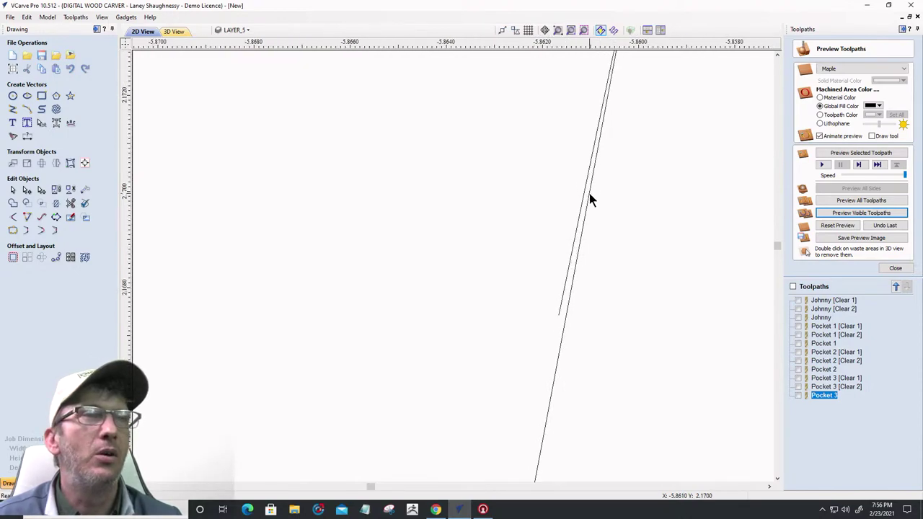
pyautogui.scroll(-3, 572, 239)
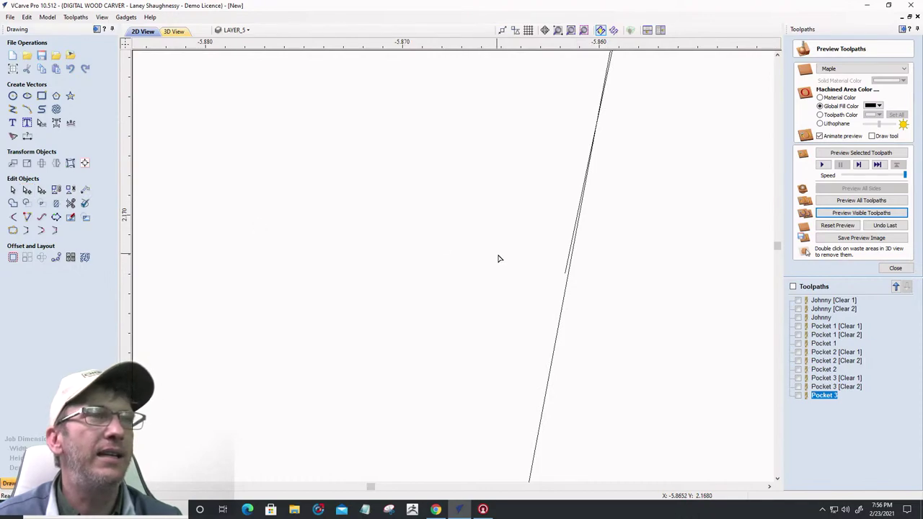
pyautogui.doubleClick(566, 274)
pyautogui.scroll(-2, 566, 277)
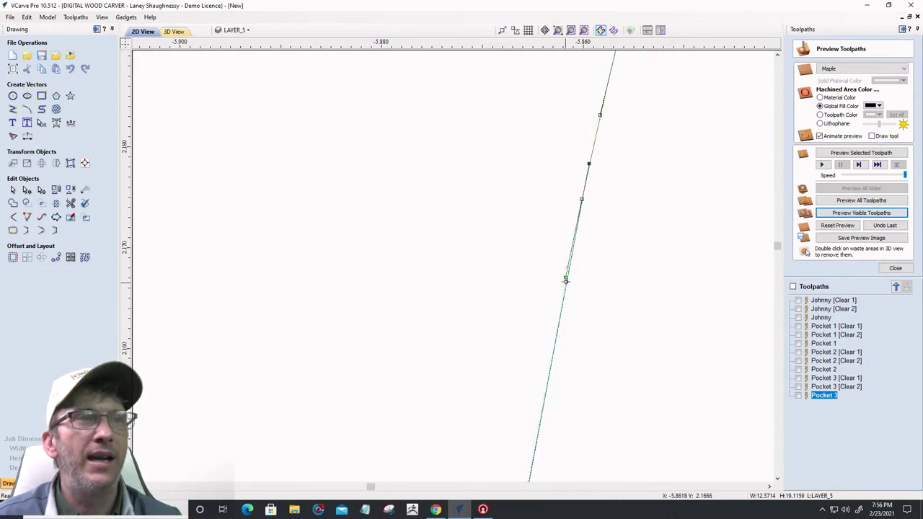
pyautogui.moveTo(566, 280); pyautogui.dragTo(565, 278)
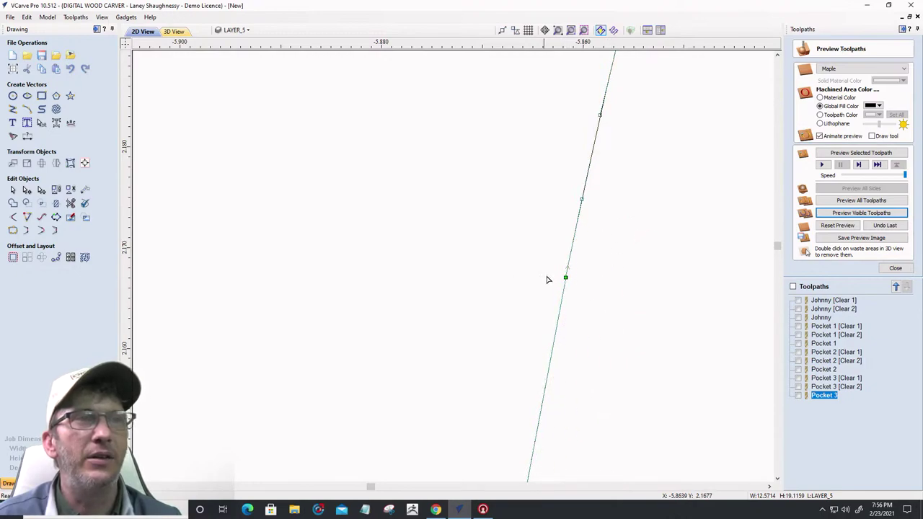
pyautogui.scroll(-5, 500, 268)
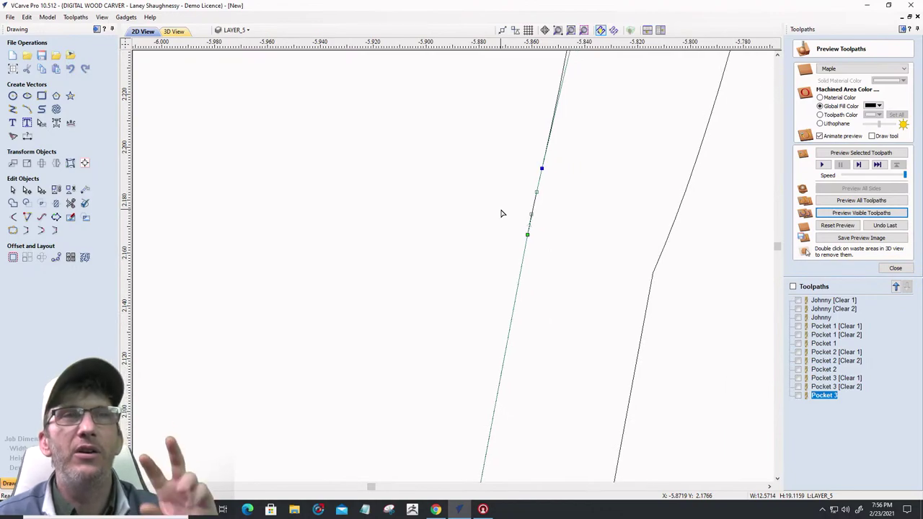
pyautogui.scroll(8, 662, 286)
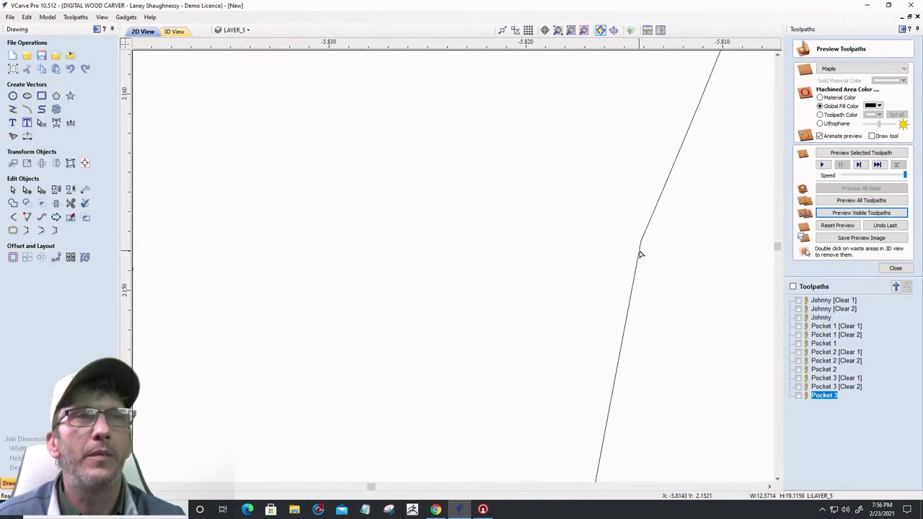
pyautogui.click(641, 253)
pyautogui.scroll(-5, 640, 251)
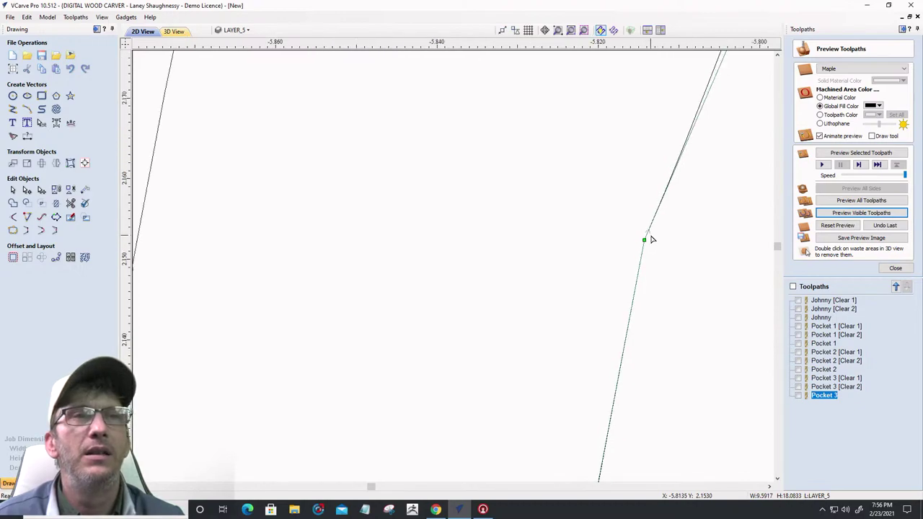
pyautogui.scroll(-8, 643, 251)
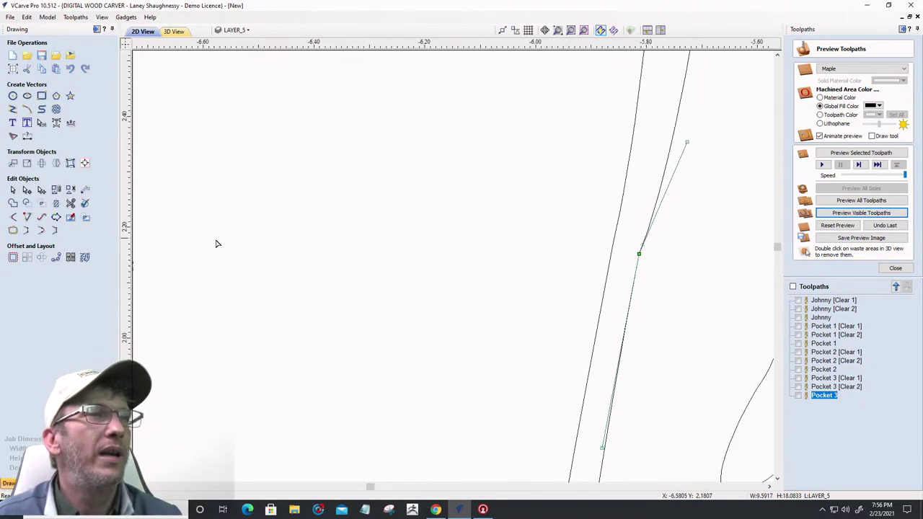
# Select the black line beside the face edge
pyautogui.click(13, 190)
pyautogui.click(603, 303)
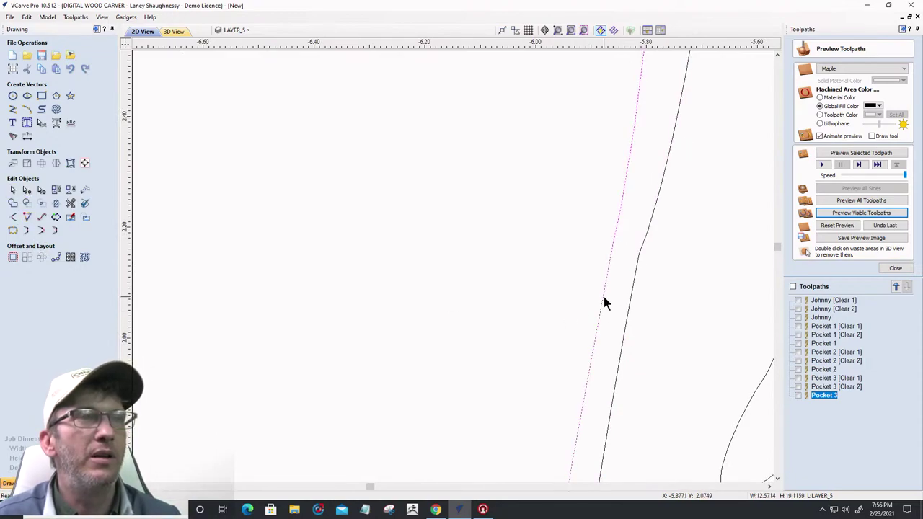
pyautogui.scroll(-2, 387, 299)
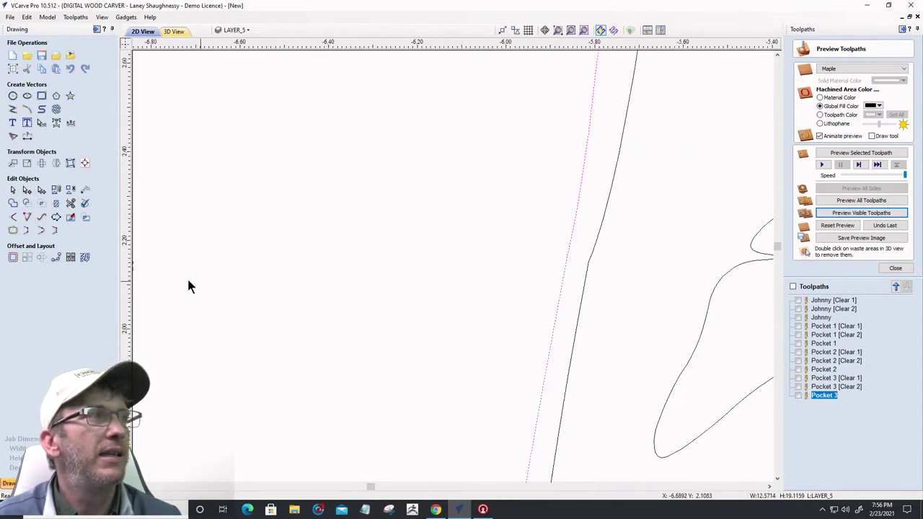
# Join the last open vector, then box-select all 85 face vectors
pyautogui.click(13, 232)
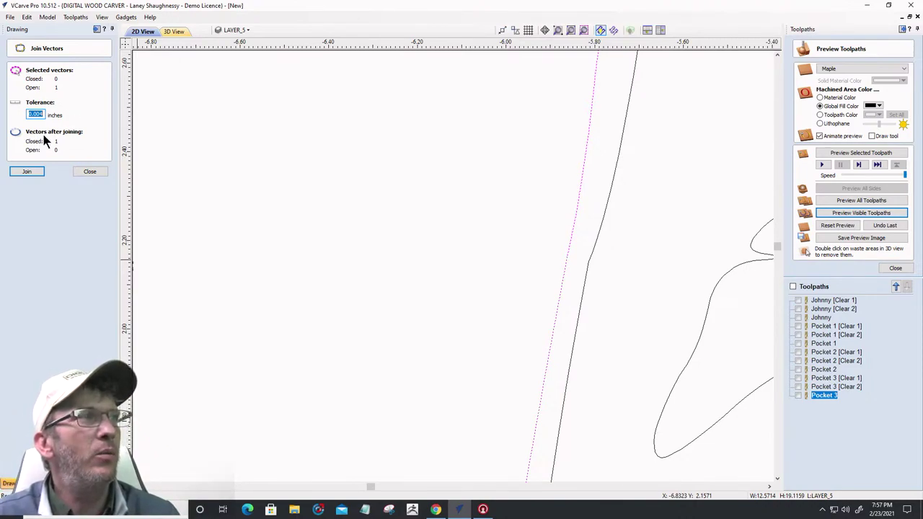
pyautogui.click(26, 172)
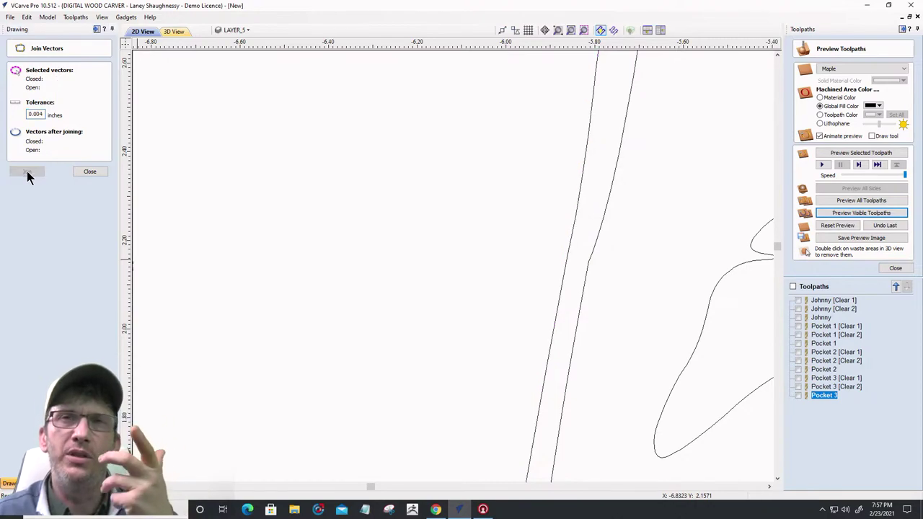
pyautogui.scroll(-10, 496, 179)
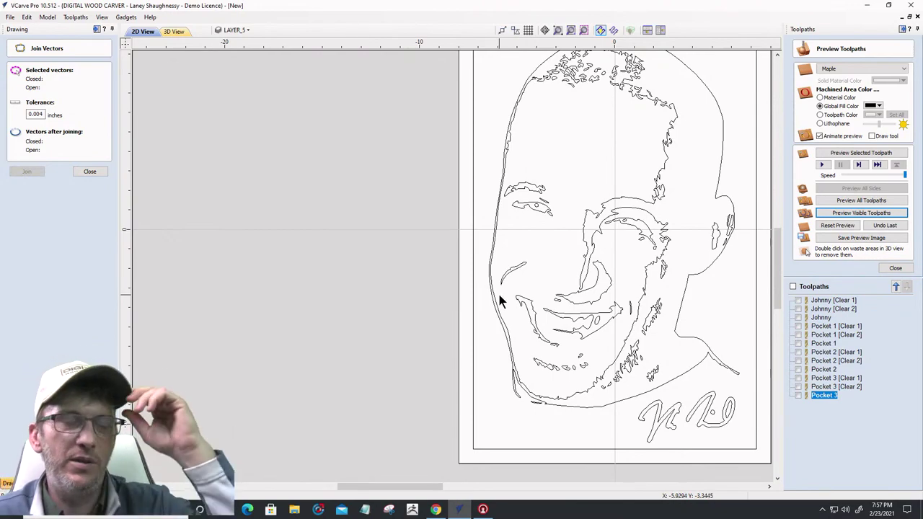
pyautogui.scroll(-3, 490, 287)
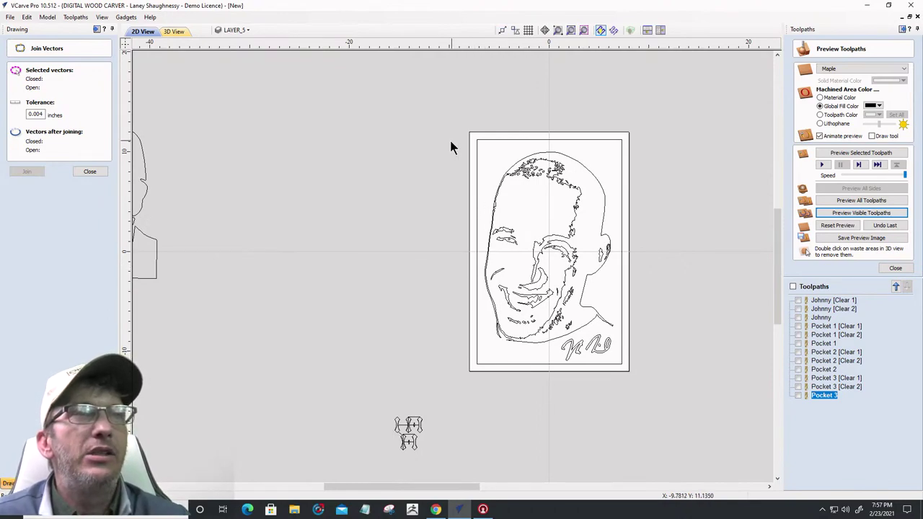
pyautogui.moveTo(438, 140); pyautogui.dragTo(579, 186)
pyautogui.moveTo(633, 298); pyautogui.dragTo(639, 365)
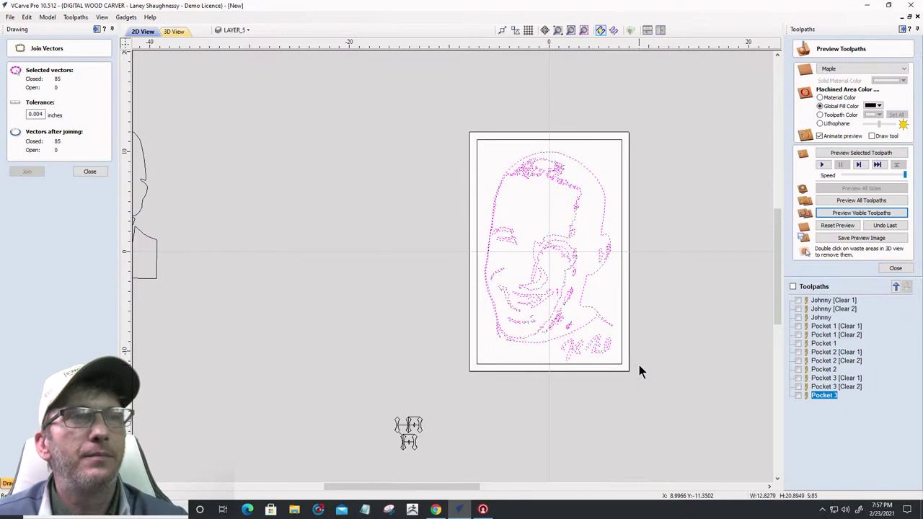
# Calculate Pocket 4 at 0.25 in depth using 0.25, 0.125 and 0.0625 in end mills
pyautogui.click(895, 267)
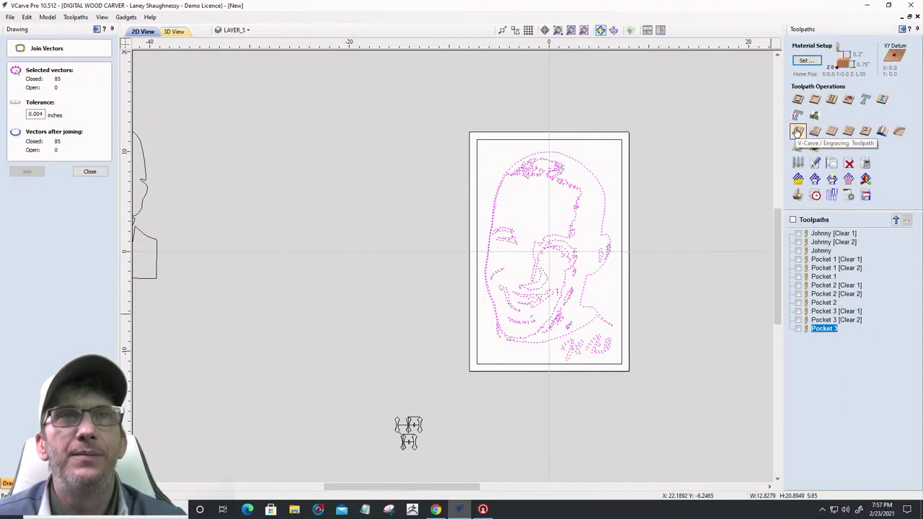
pyautogui.click(813, 98)
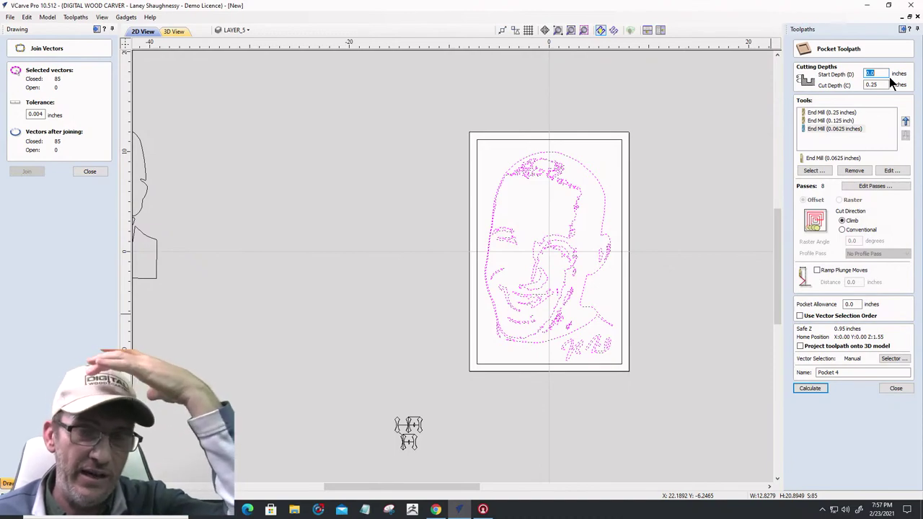
pyautogui.click(817, 388)
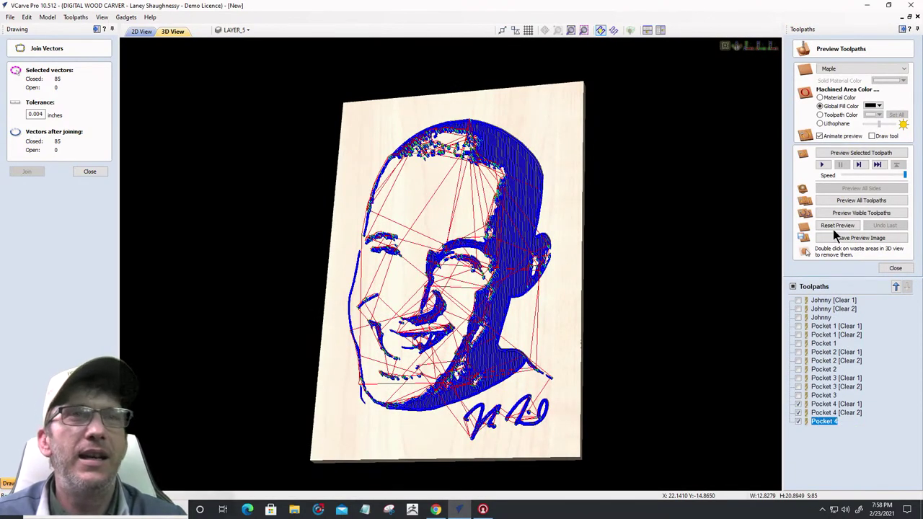
# Reset the preview and simulate Pocket 4's Clear 1 and Clear 2 passes
pyautogui.click(834, 225)
pyautogui.click(845, 152)
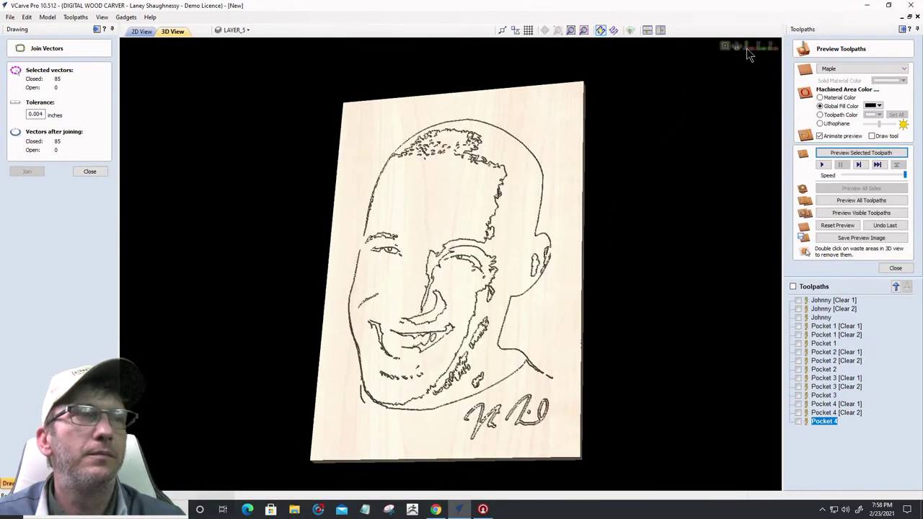
pyautogui.click(798, 404)
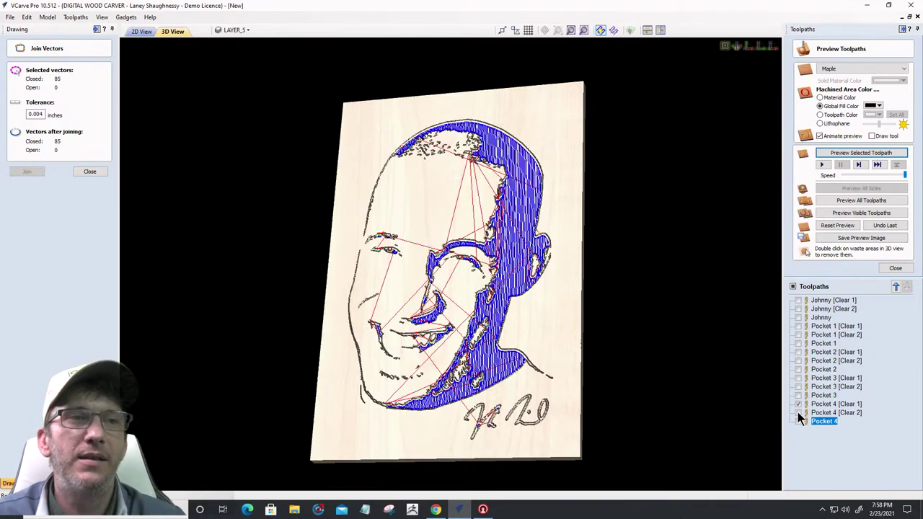
pyautogui.click(798, 413)
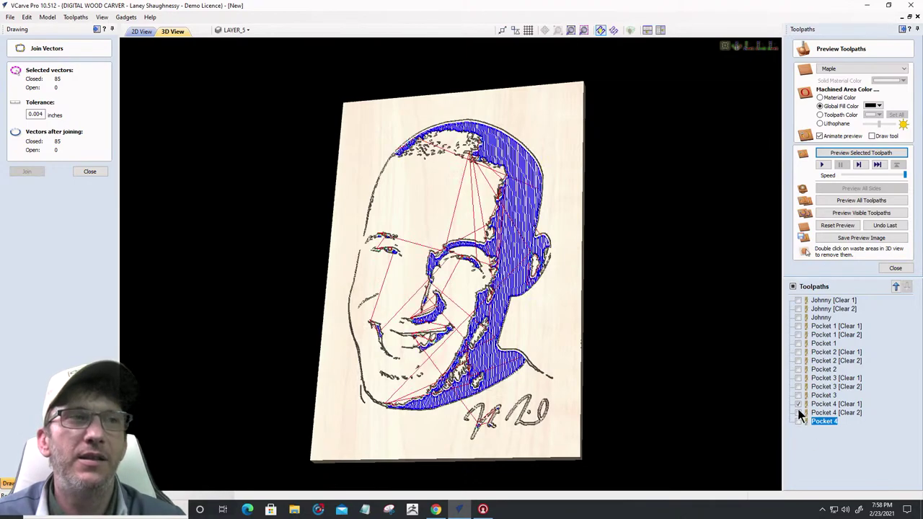
pyautogui.click(856, 216)
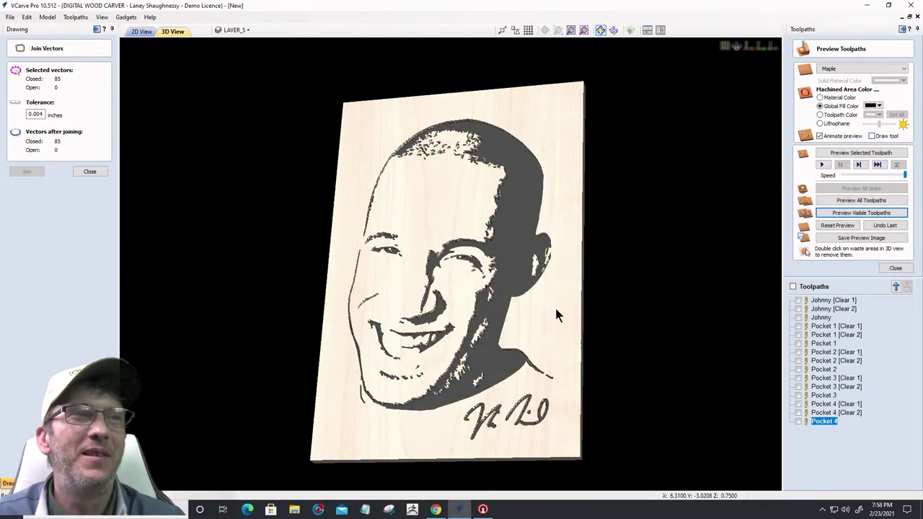
# Rotate the 3D view to inspect the carved maple portrait, then return to 2D
pyautogui.moveTo(556, 313); pyautogui.dragTo(579, 319)
pyautogui.click(750, 48)
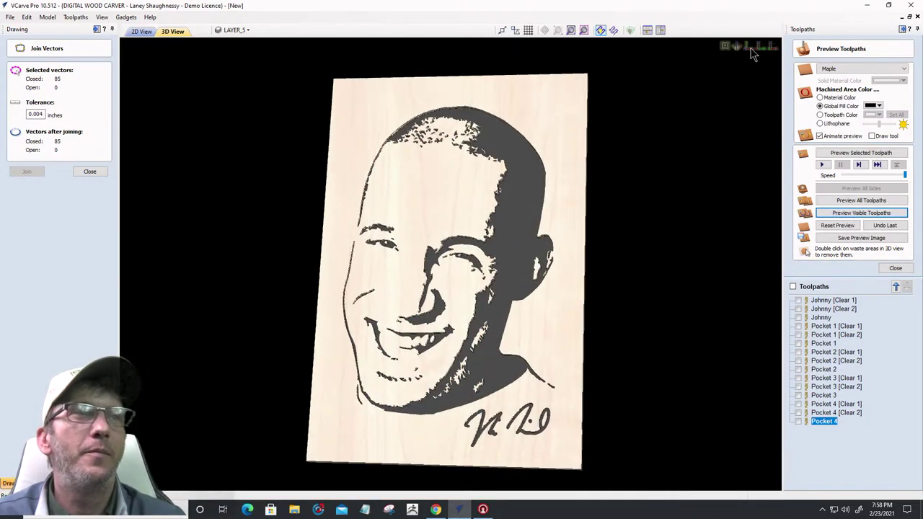
pyautogui.scroll(2, 470, 431)
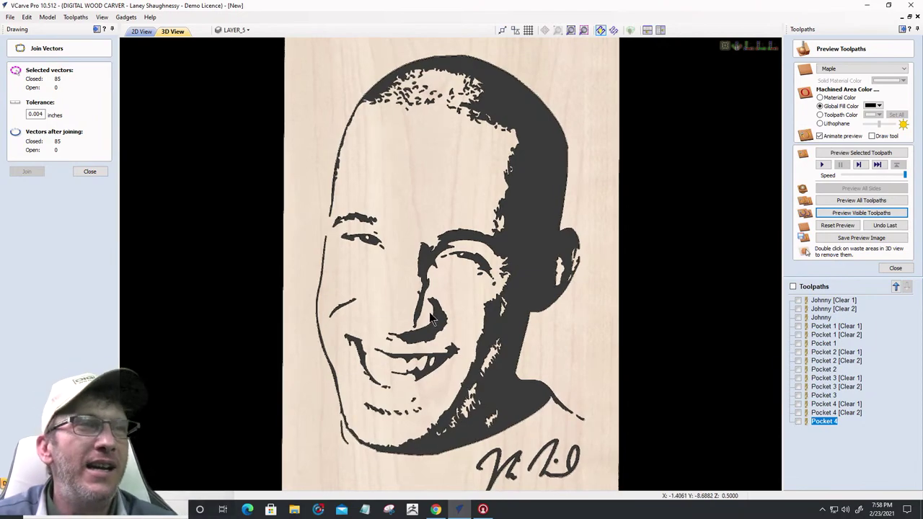
pyautogui.moveTo(426, 452); pyautogui.dragTo(403, 281)
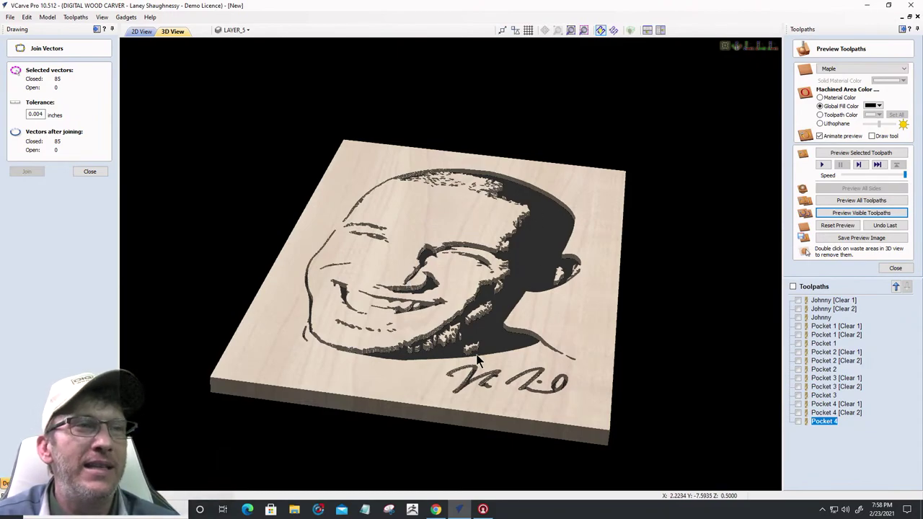
pyautogui.moveTo(474, 393)
pyautogui.mouseDown()
pyautogui.moveTo(486, 381)
pyautogui.moveTo(492, 389)
pyautogui.mouseUp()
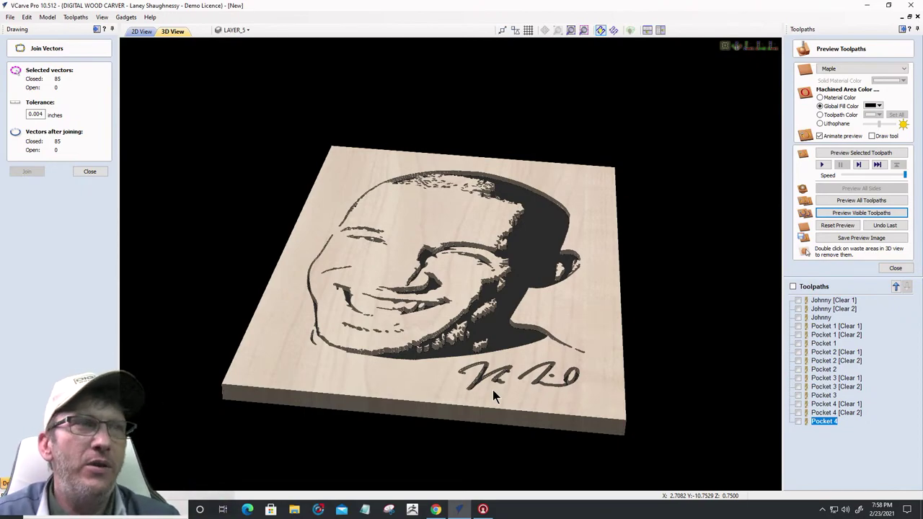
pyautogui.moveTo(493, 391); pyautogui.dragTo(355, 434)
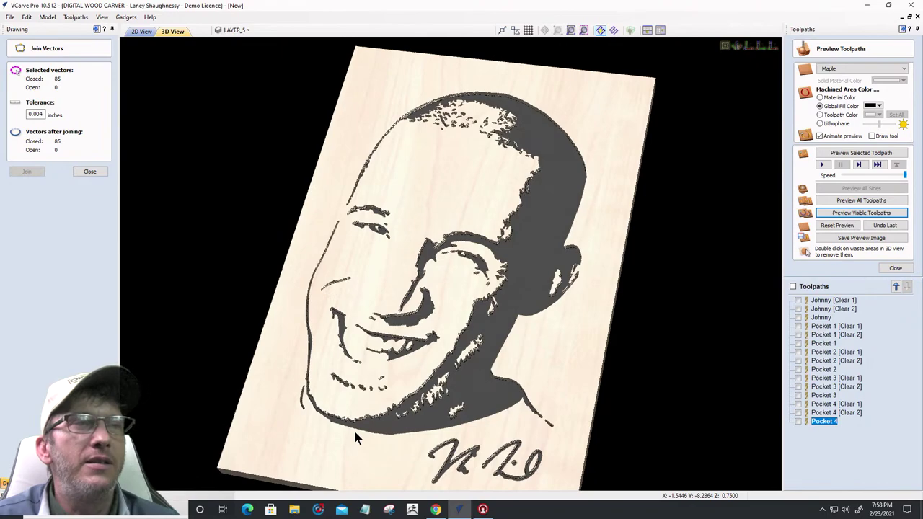
pyautogui.click(141, 31)
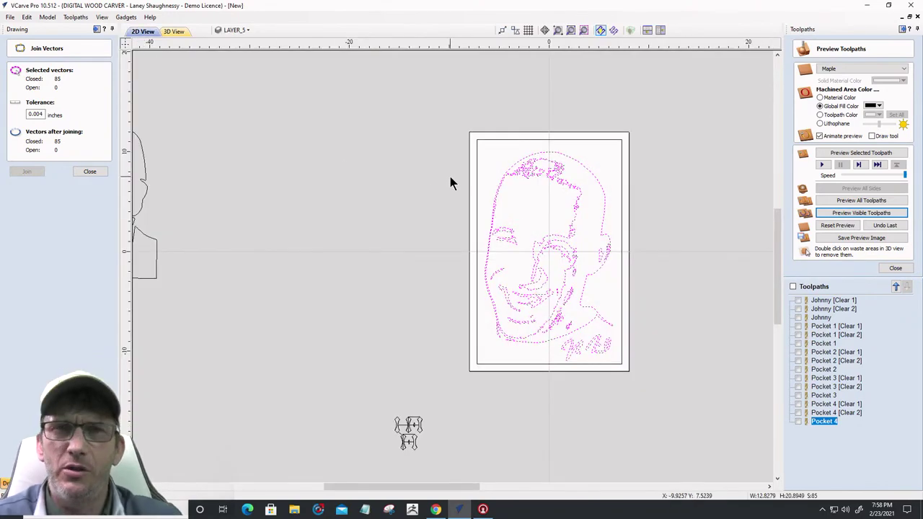
# Move the whole face design and its frame to the top-right of the canvas
pyautogui.moveTo(419, 87); pyautogui.dragTo(652, 392)
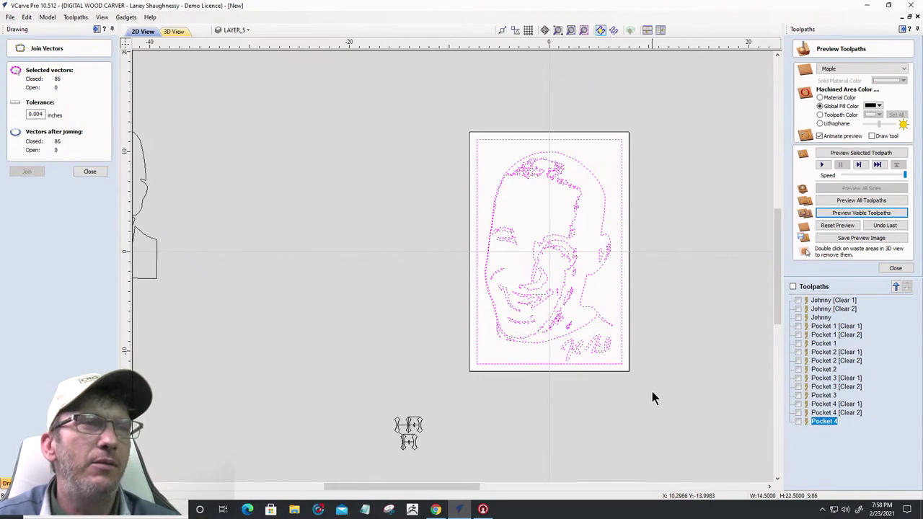
pyautogui.scroll(-4, 601, 346)
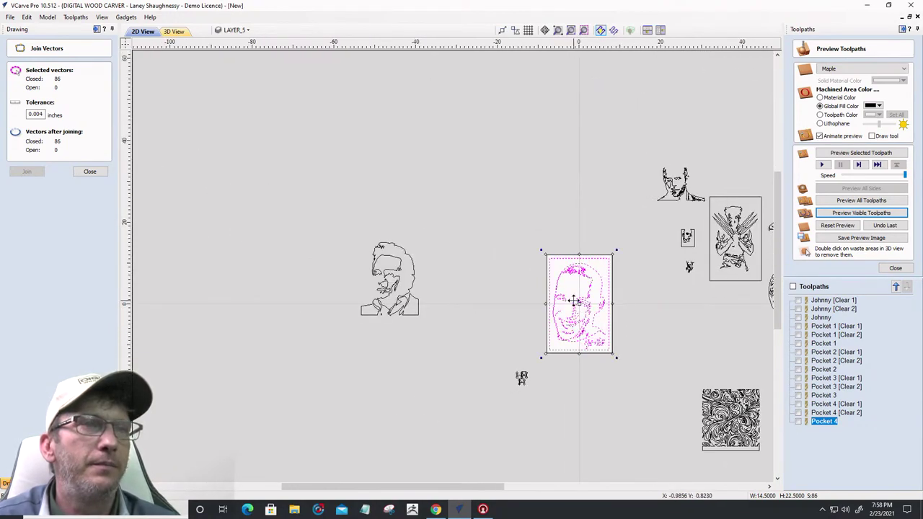
pyautogui.moveTo(574, 302); pyautogui.dragTo(755, 108)
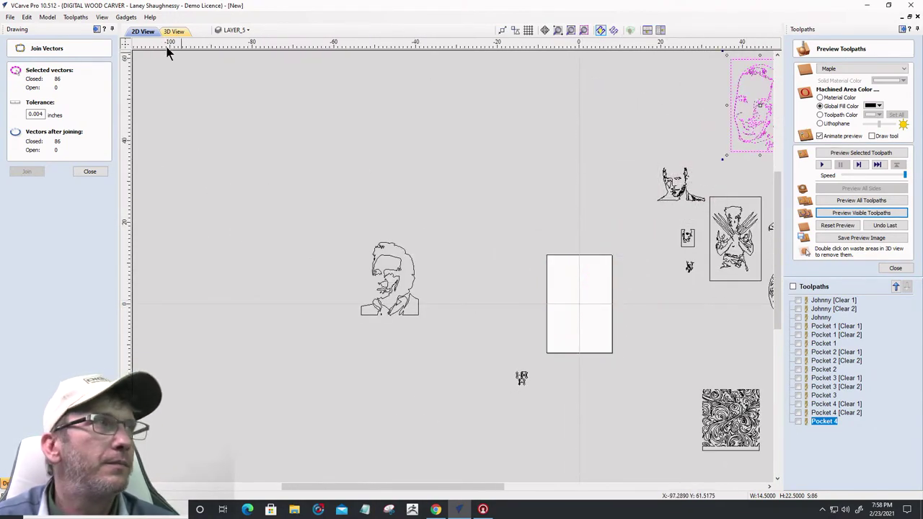
# Import the black-and-white portrait JPG from Downloads onto the job
pyautogui.click(89, 171)
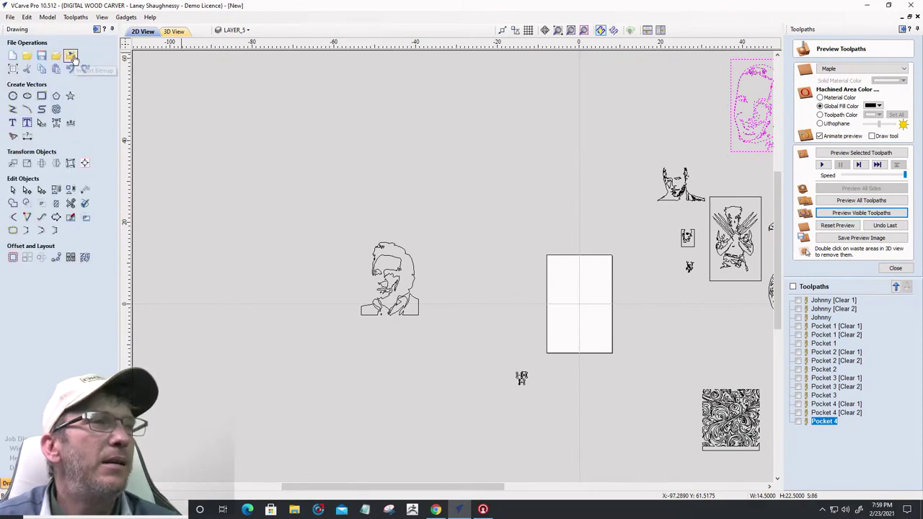
pyautogui.click(72, 57)
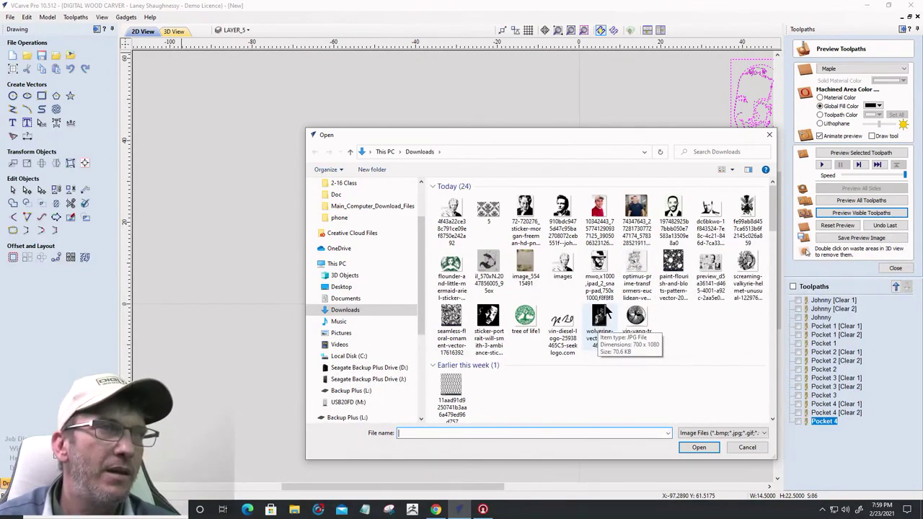
pyautogui.doubleClick(674, 216)
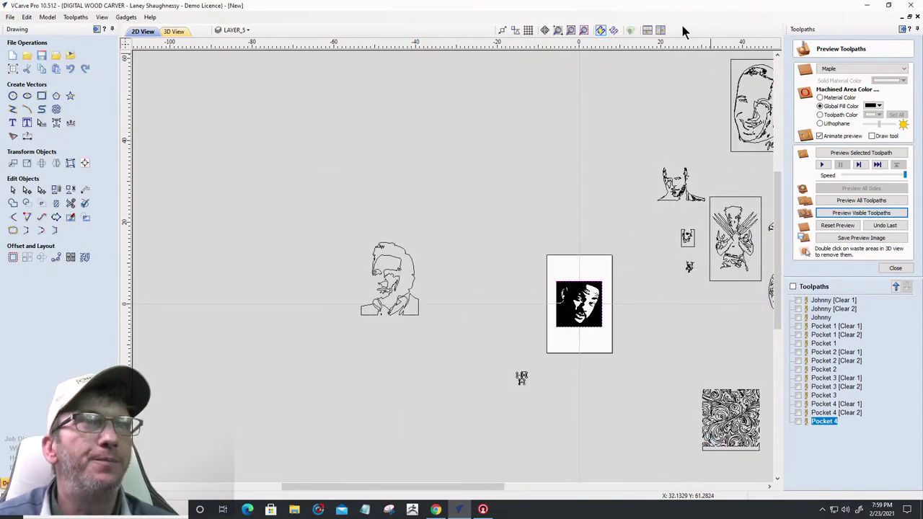
# Zoom to the imported portrait bitmap and move it off the material to the left
pyautogui.click(571, 32)
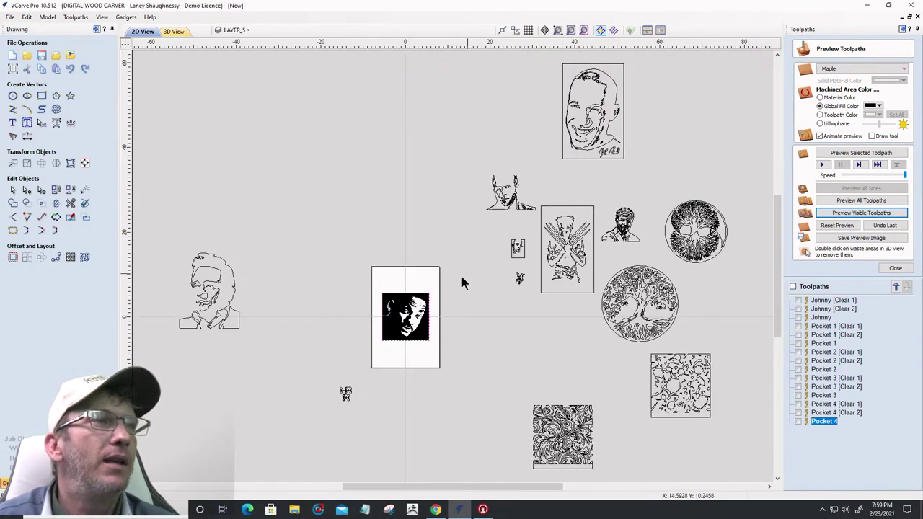
pyautogui.click(585, 31)
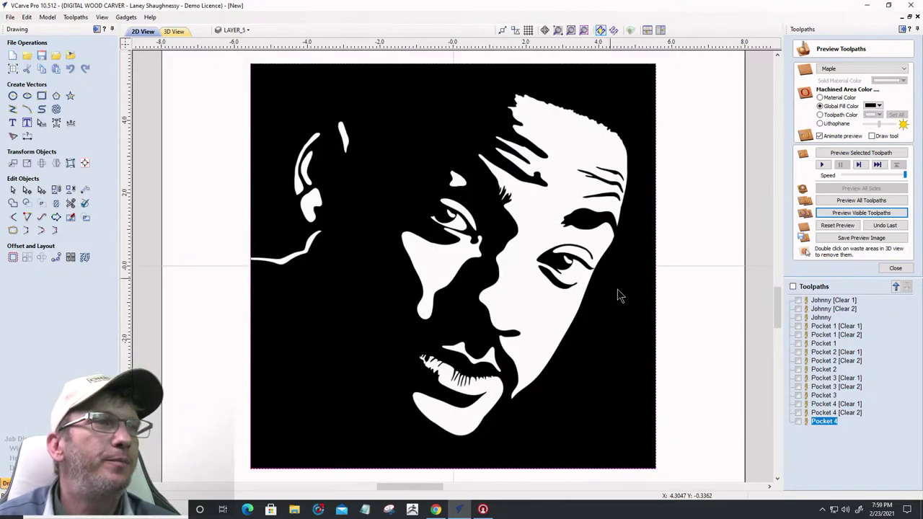
pyautogui.scroll(-2, 694, 354)
pyautogui.scroll(1, 697, 365)
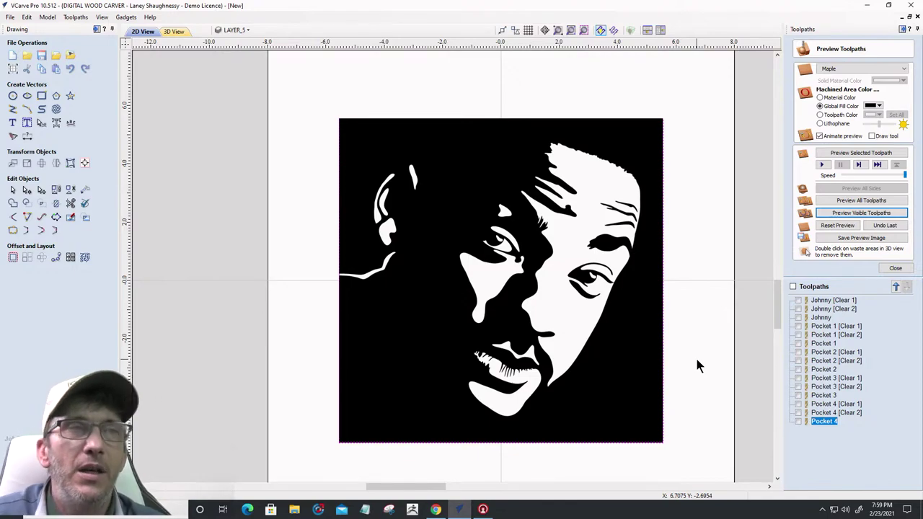
pyautogui.scroll(-4, 657, 324)
pyautogui.scroll(1, 653, 321)
pyautogui.click(617, 316)
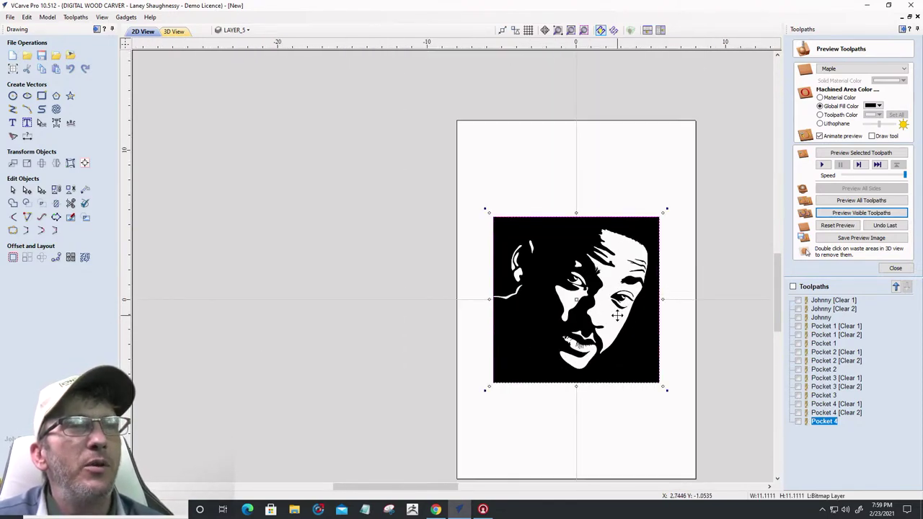
pyautogui.moveTo(617, 315); pyautogui.dragTo(323, 306)
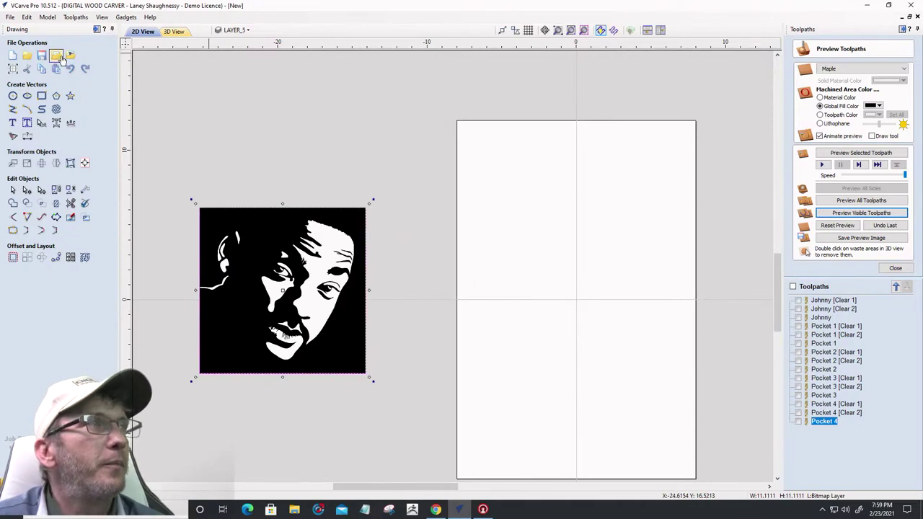
# Import the smiling suited-man portrait from Downloads and zoom to fit it
pyautogui.click(70, 57)
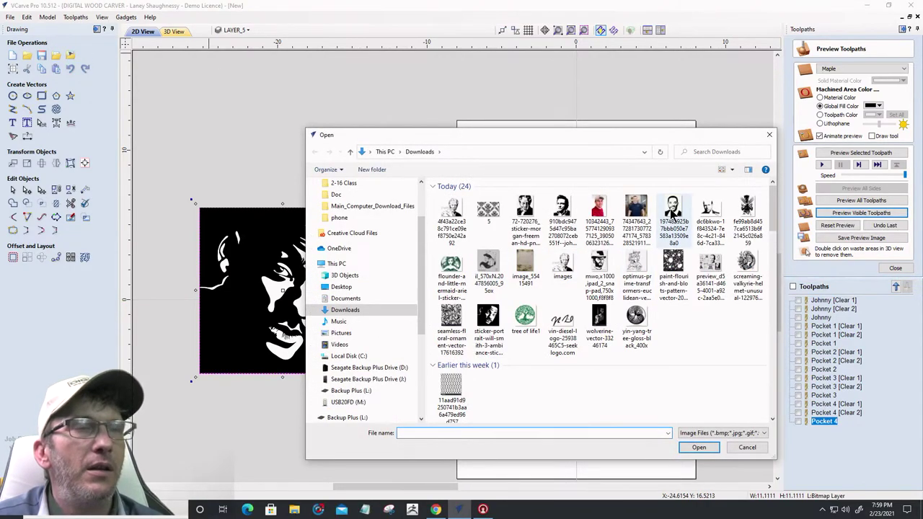
pyautogui.doubleClick(672, 210)
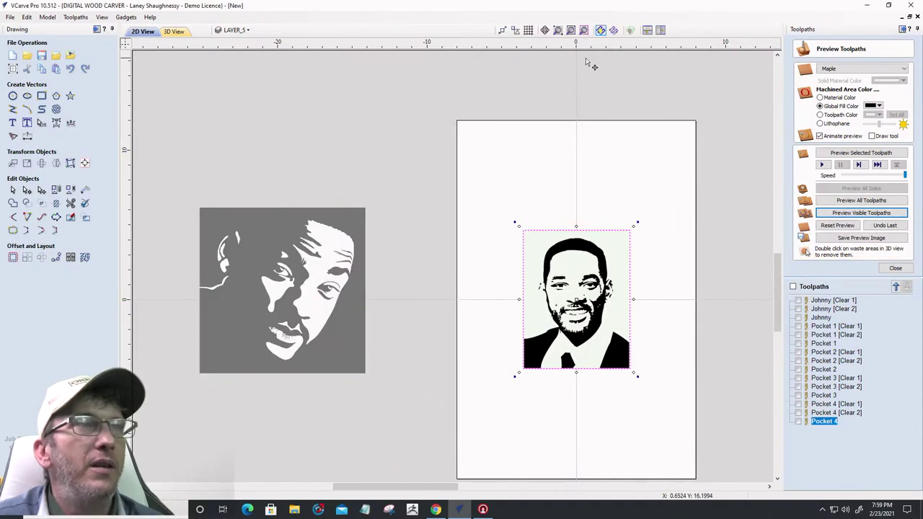
pyautogui.click(584, 31)
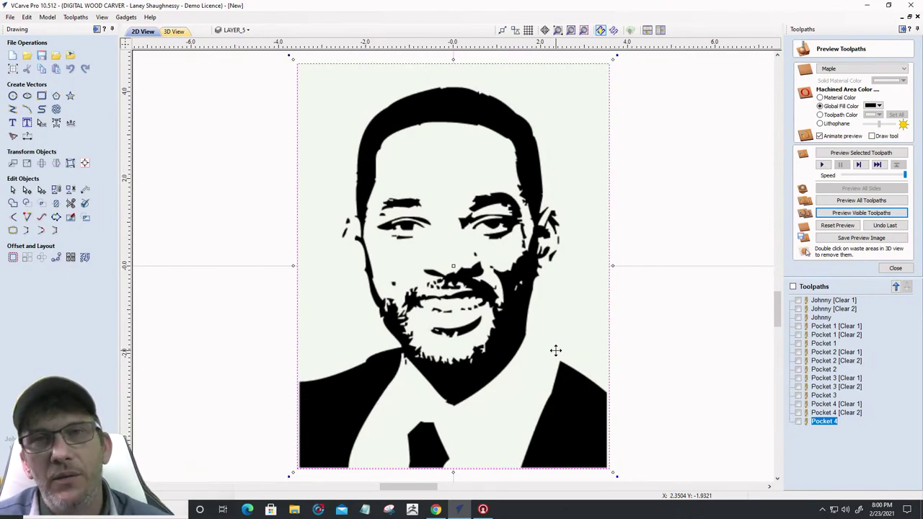
pyautogui.scroll(-3, 412, 254)
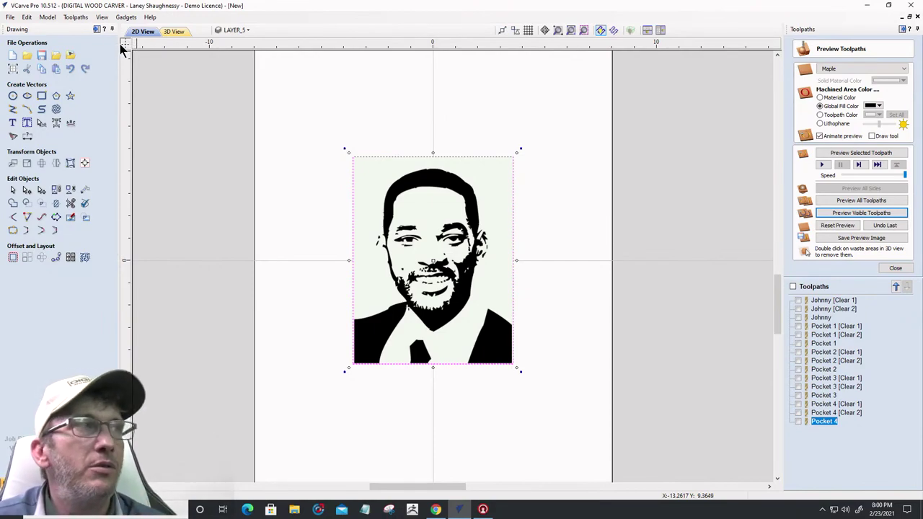
# Import the hand-on-chin stencil portrait and a watermarked portrait from Downloads
pyautogui.click(71, 57)
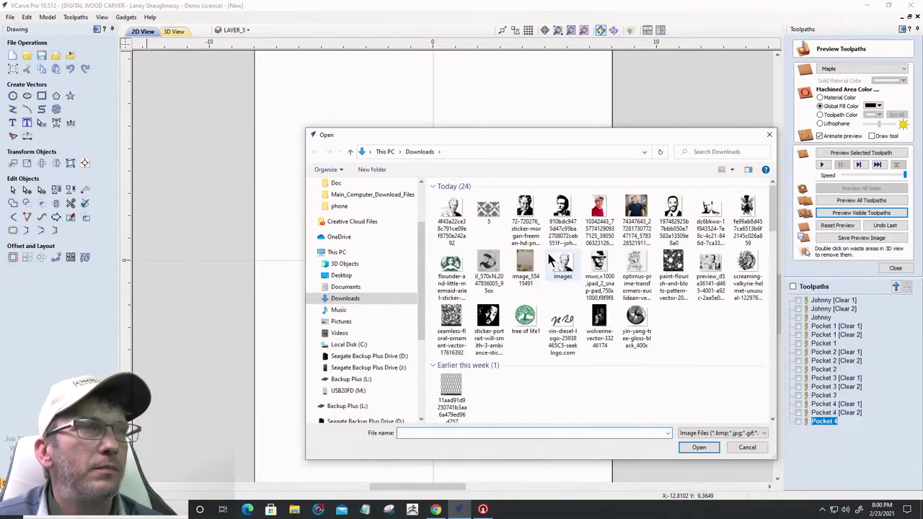
pyautogui.doubleClick(524, 216)
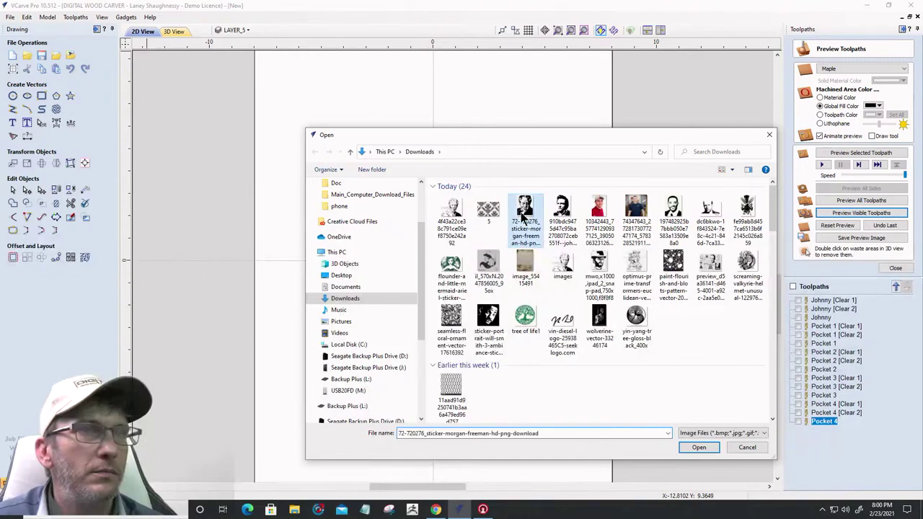
pyautogui.scroll(3, 449, 296)
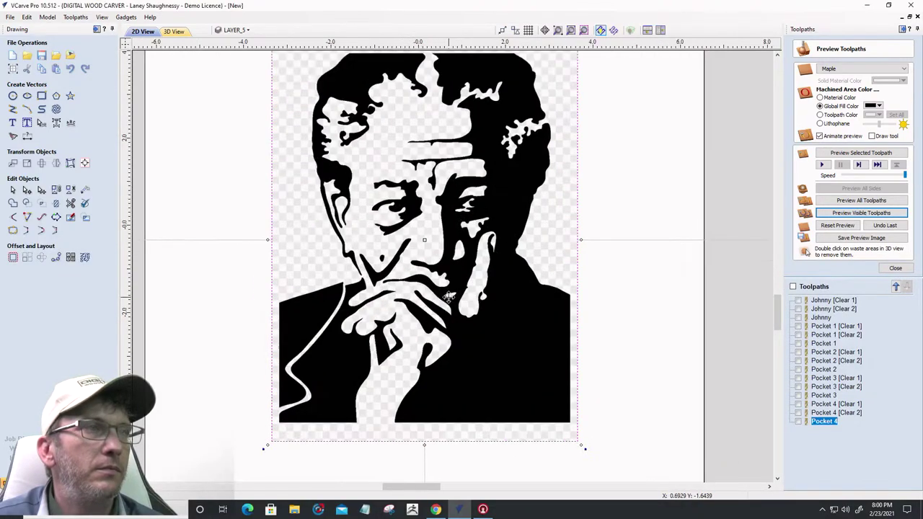
pyautogui.scroll(-2, 452, 238)
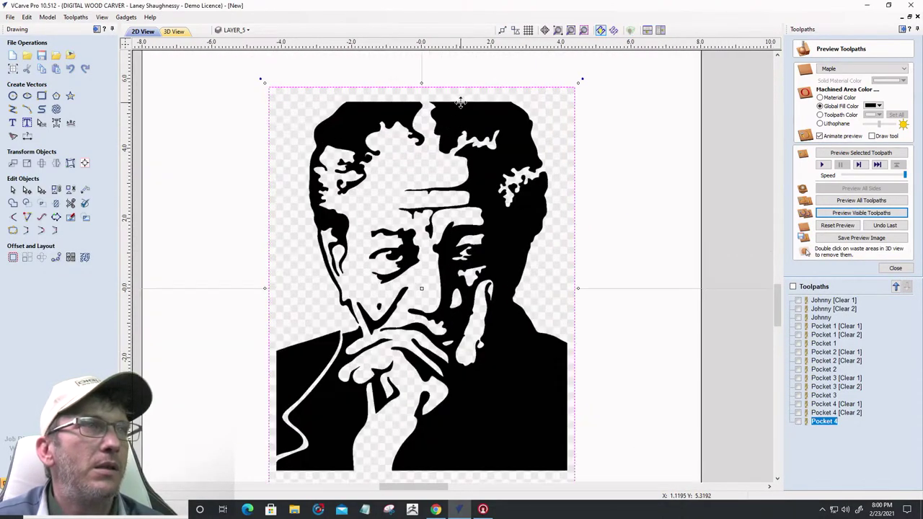
pyautogui.scroll(1, 460, 101)
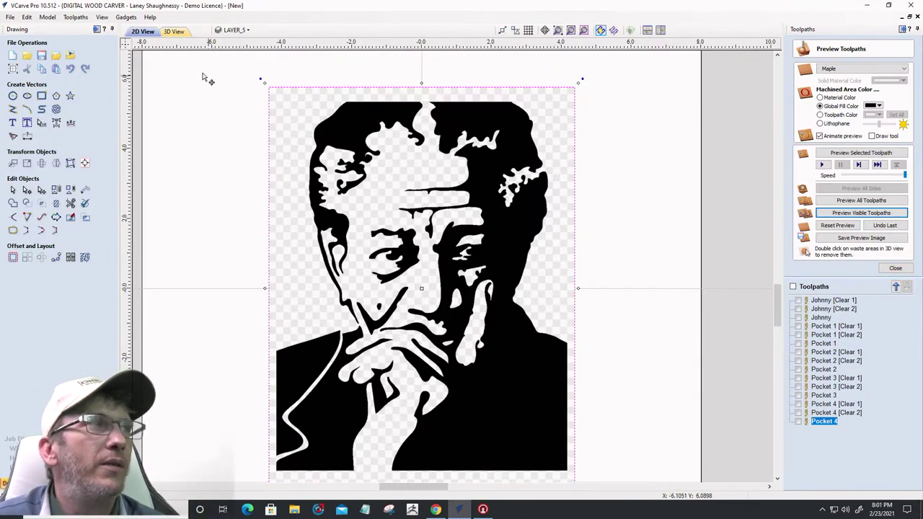
pyautogui.click(71, 56)
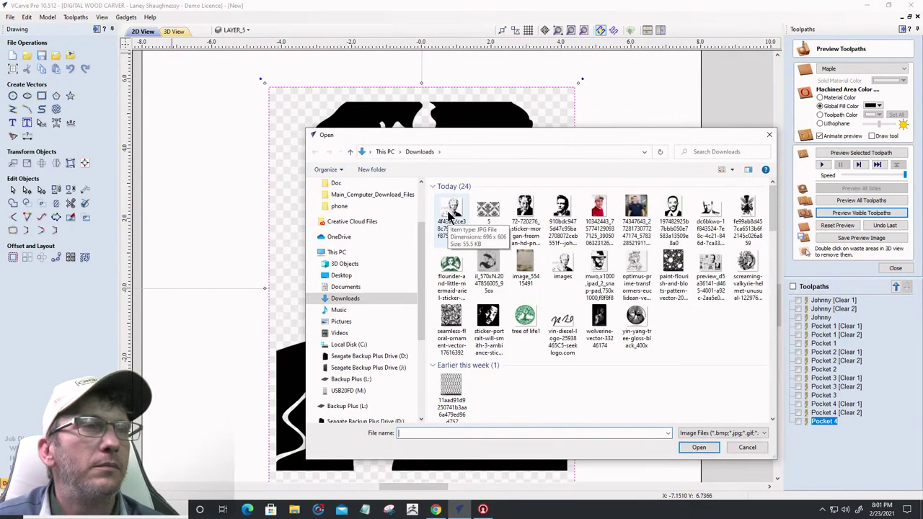
pyautogui.click(449, 217)
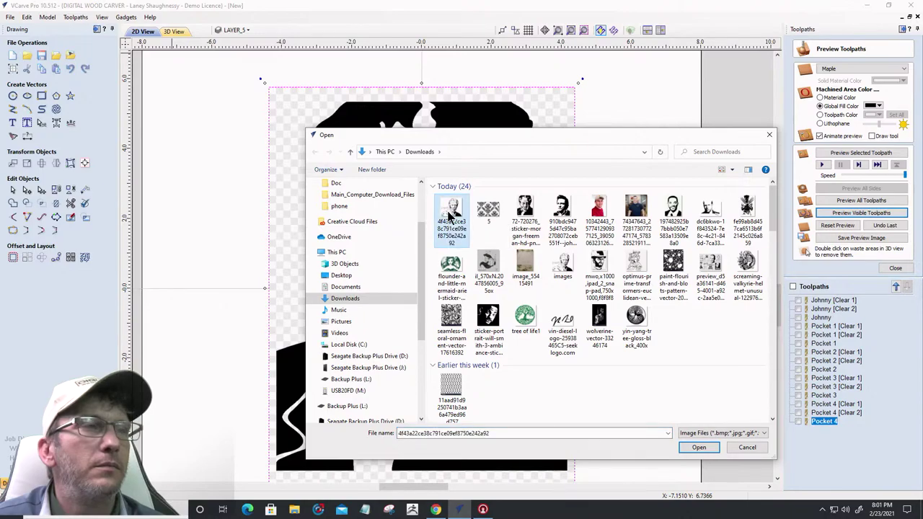
pyautogui.doubleClick(450, 216)
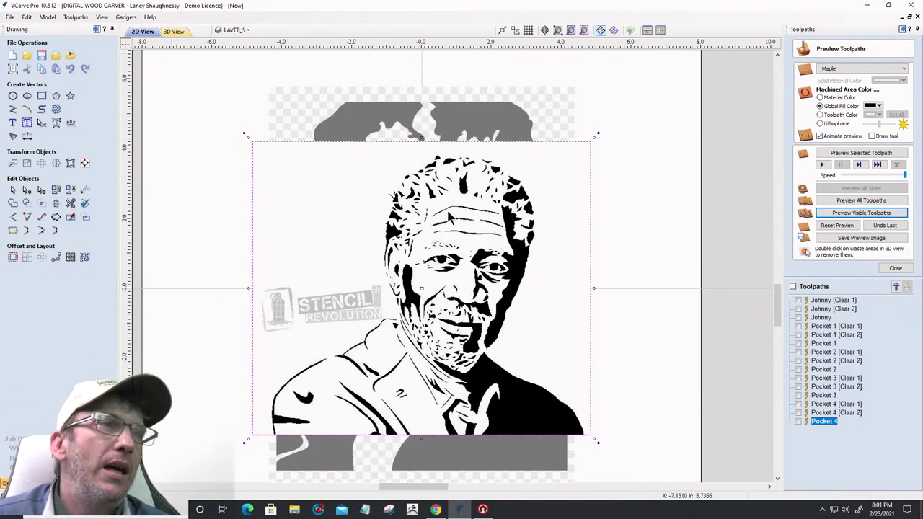
pyautogui.scroll(2, 463, 370)
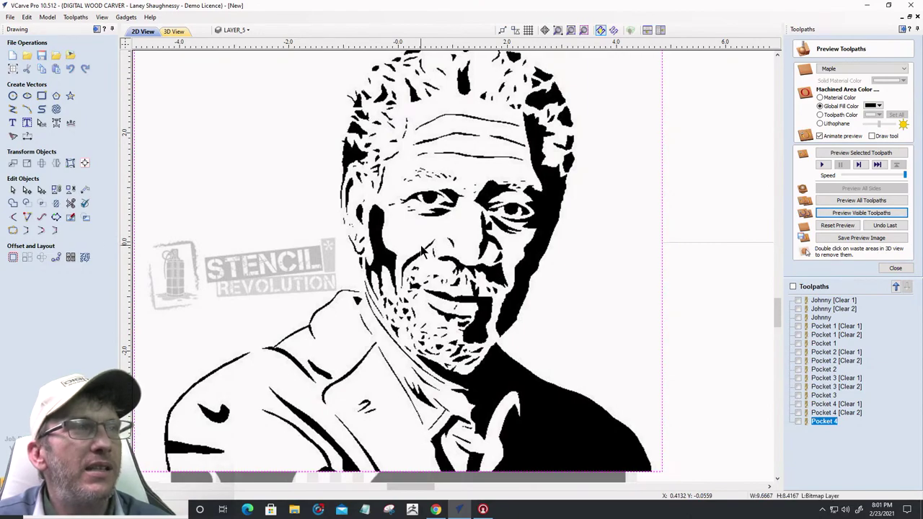
pyautogui.scroll(-2, 424, 250)
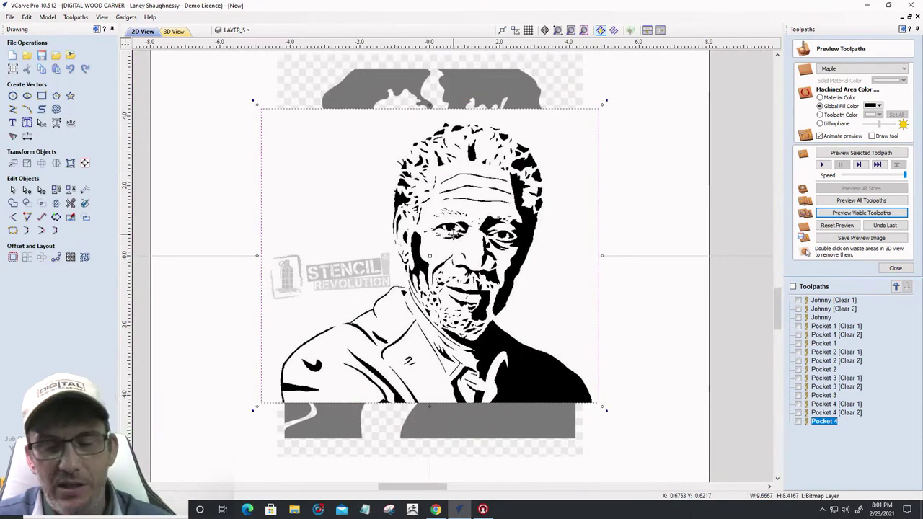
# Delete the watermarked and hand-on-chin bitmaps, then select the suited-man portrait
pyautogui.press('Delete')
pyautogui.click(453, 231)
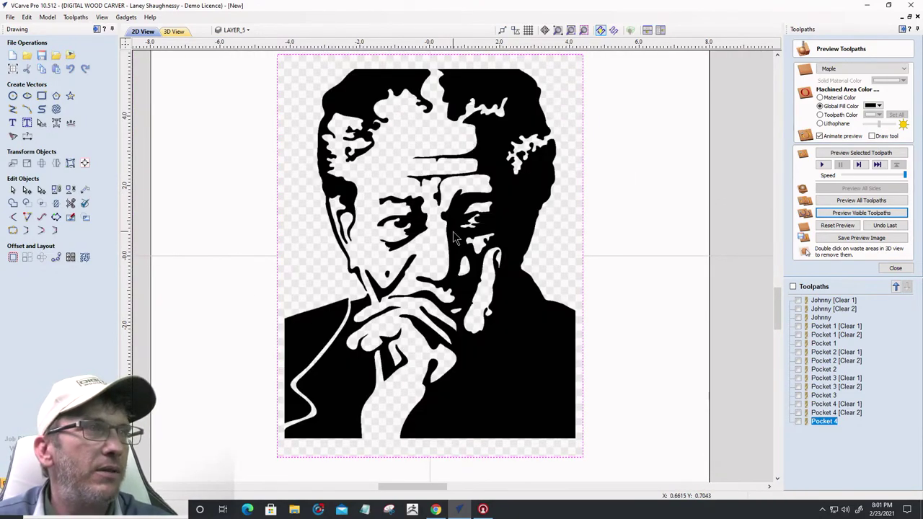
pyautogui.press('Delete')
pyautogui.click(455, 236)
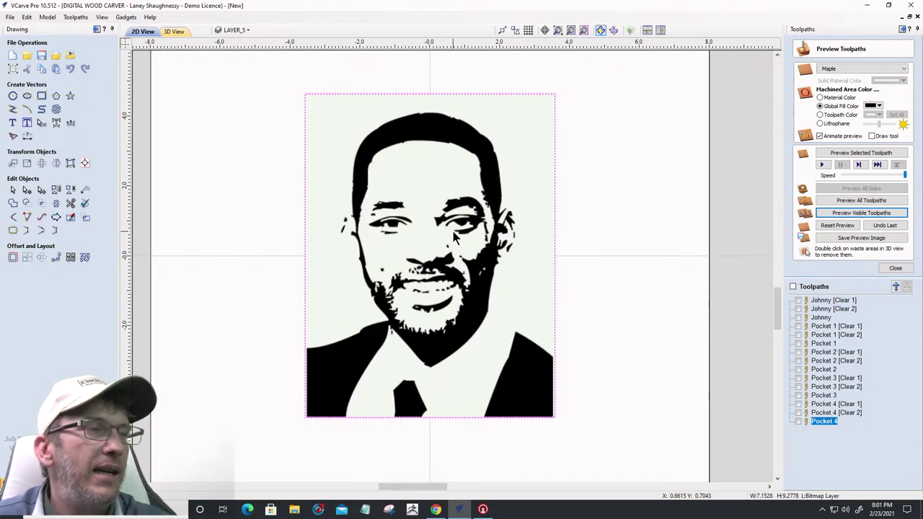
pyautogui.scroll(-1, 458, 238)
pyautogui.scroll(3, 461, 238)
pyautogui.scroll(-2, 432, 238)
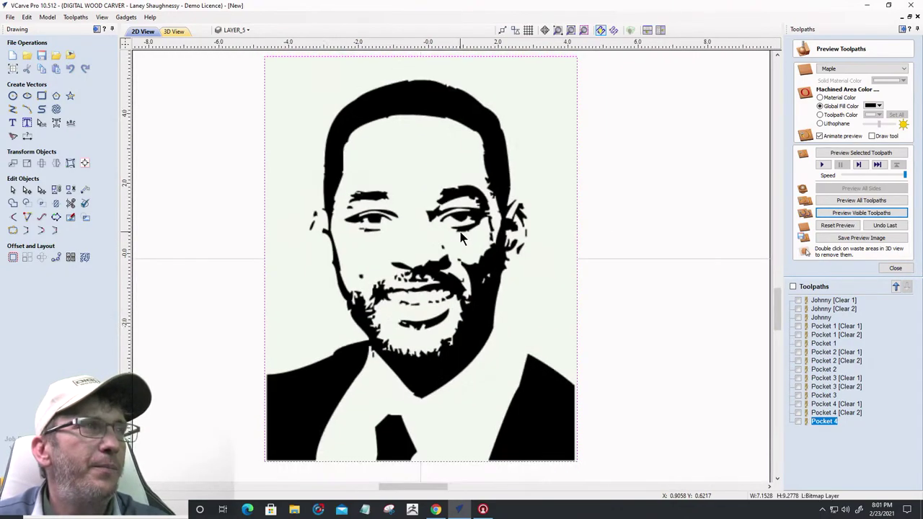
# Open Trace Bitmap for the portrait with 0% bitmap fading in Black/White mode
pyautogui.click(13, 135)
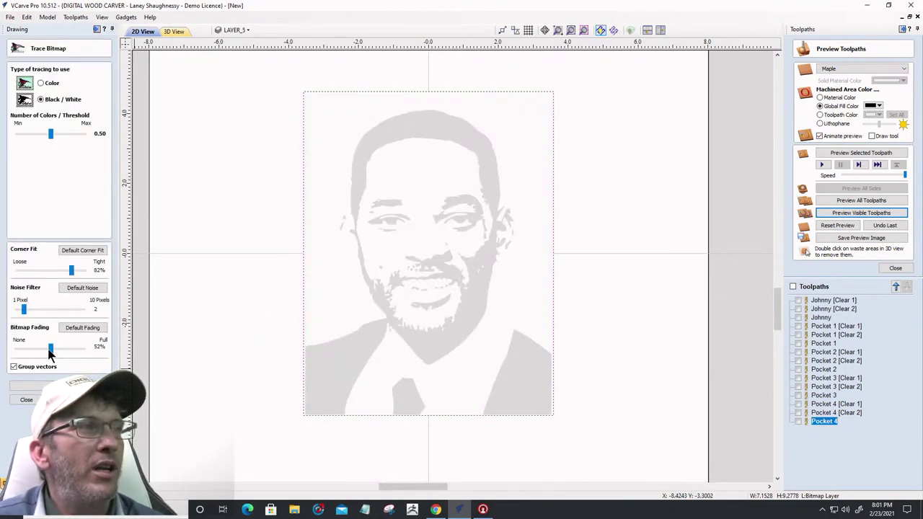
pyautogui.moveTo(51, 348); pyautogui.dragTo(2, 351)
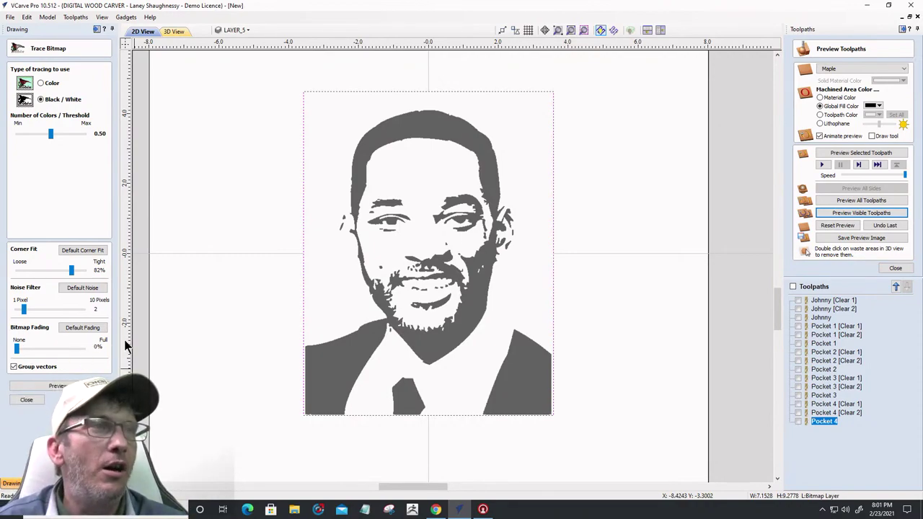
pyautogui.click(40, 83)
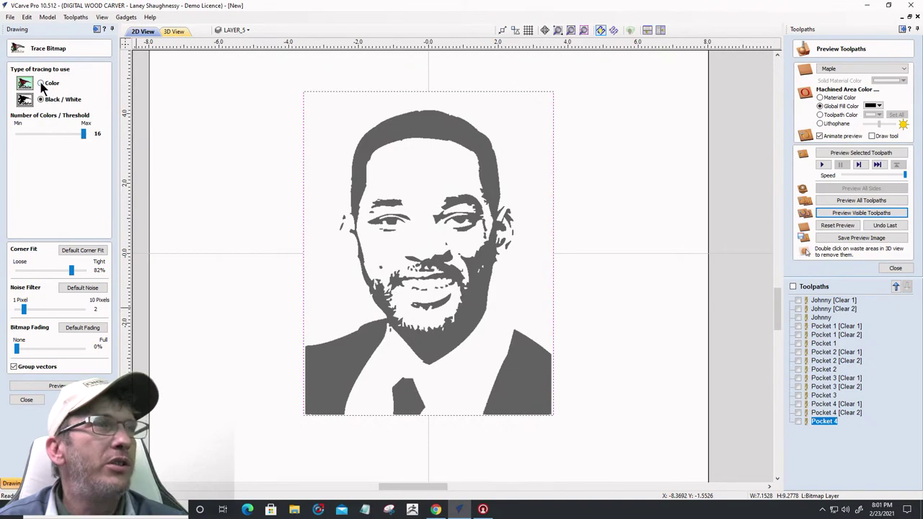
pyautogui.click(40, 100)
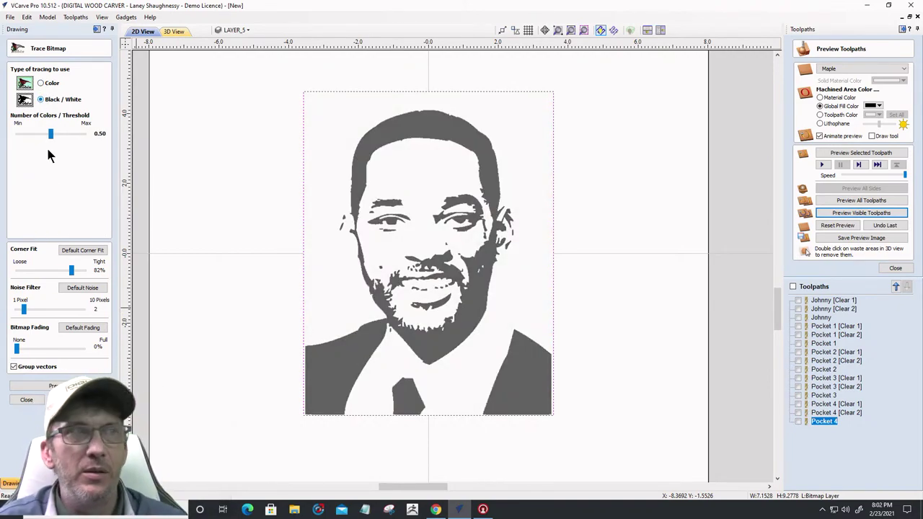
# Tune the trace threshold to 0.55 and raise the noise filter to 8 pixels
pyautogui.moveTo(50, 135)
pyautogui.mouseDown()
pyautogui.moveTo(2, 140)
pyautogui.moveTo(83, 137)
pyautogui.moveTo(59, 136)
pyautogui.mouseUp()
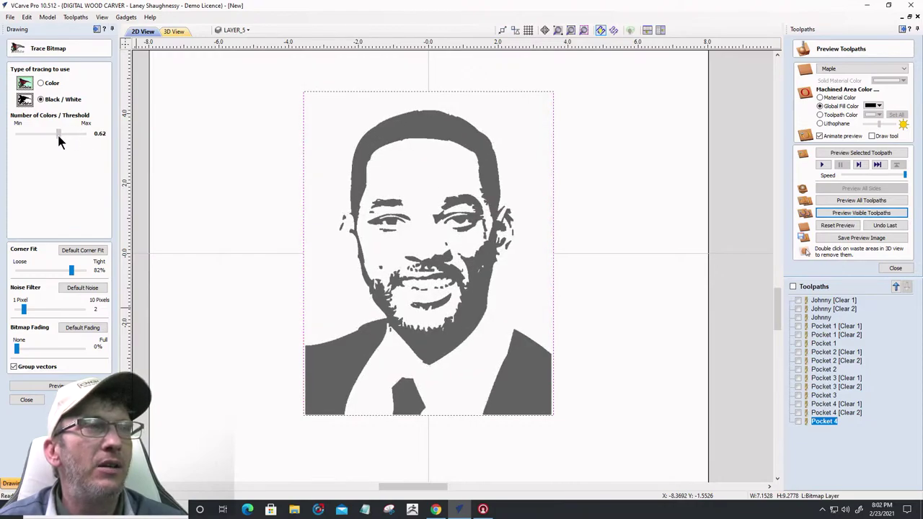
pyautogui.scroll(3, 386, 235)
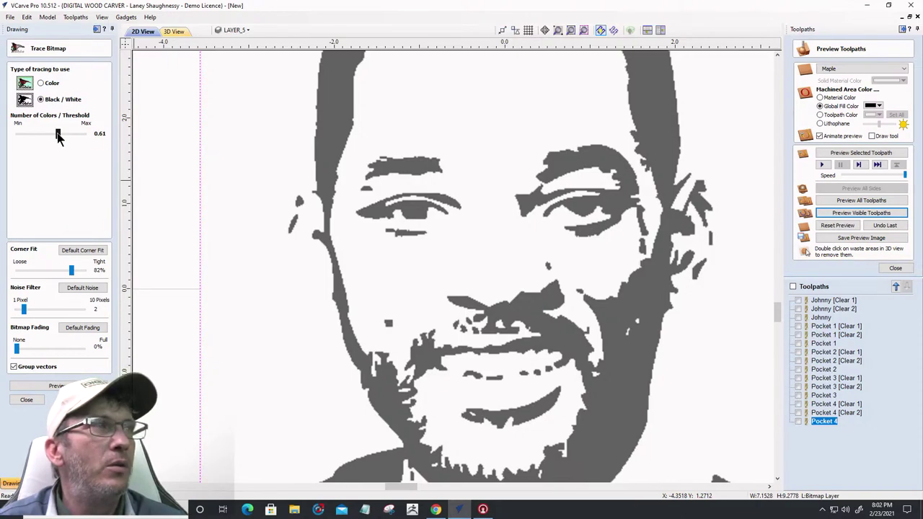
pyautogui.moveTo(58, 137); pyautogui.dragTo(76, 142)
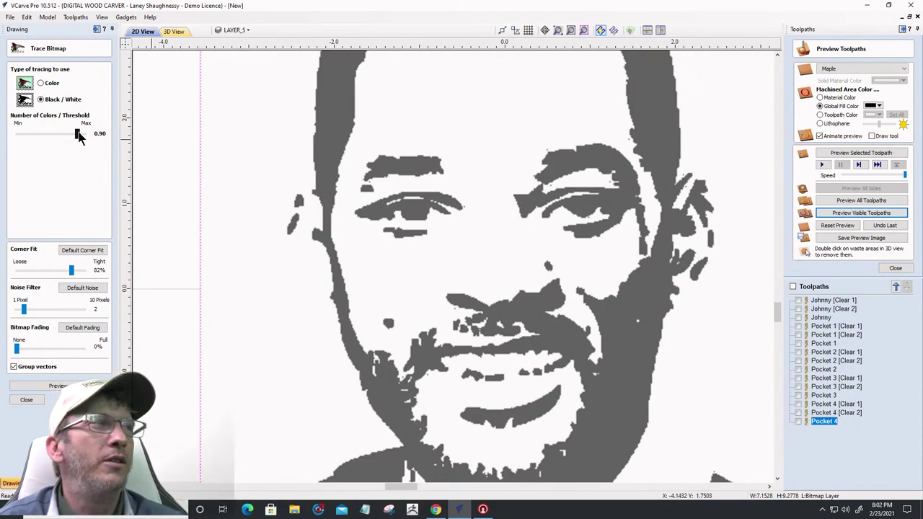
pyautogui.moveTo(75, 133)
pyautogui.mouseDown()
pyautogui.moveTo(48, 138)
pyautogui.moveTo(119, 142)
pyautogui.moveTo(61, 147)
pyautogui.moveTo(52, 139)
pyautogui.mouseUp()
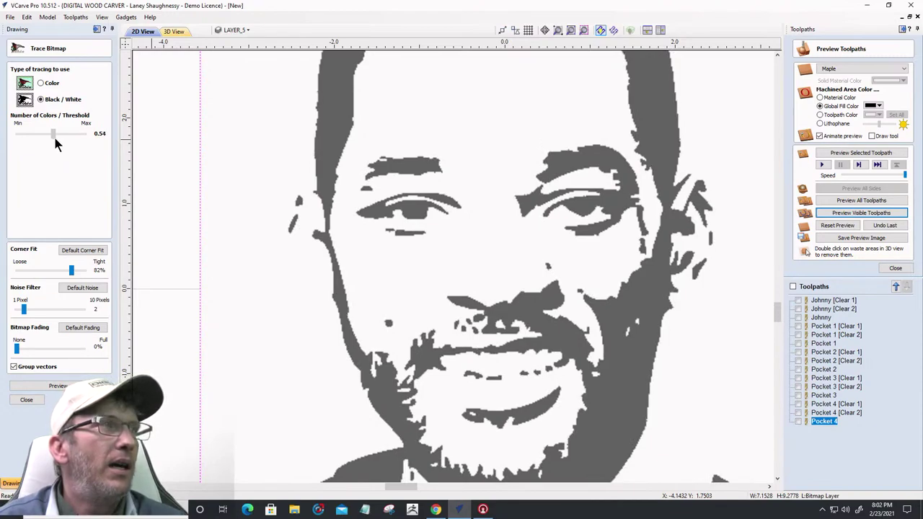
pyautogui.moveTo(54, 139); pyautogui.dragTo(55, 140)
pyautogui.scroll(-3, 392, 215)
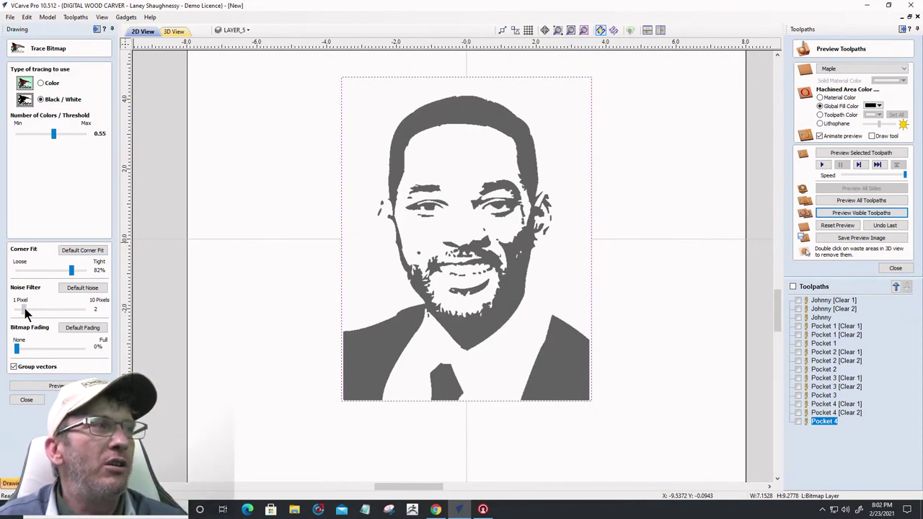
pyautogui.moveTo(25, 313); pyautogui.dragTo(57, 312)
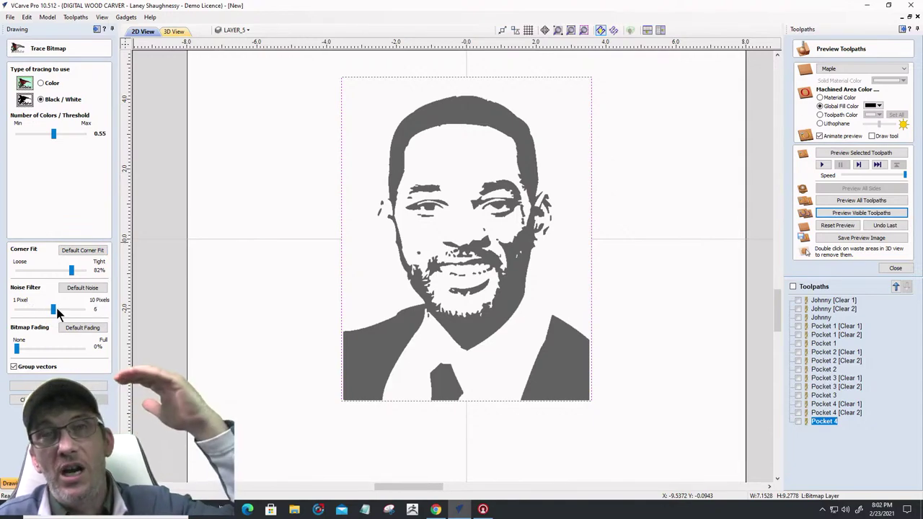
pyautogui.moveTo(59, 312); pyautogui.dragTo(76, 312)
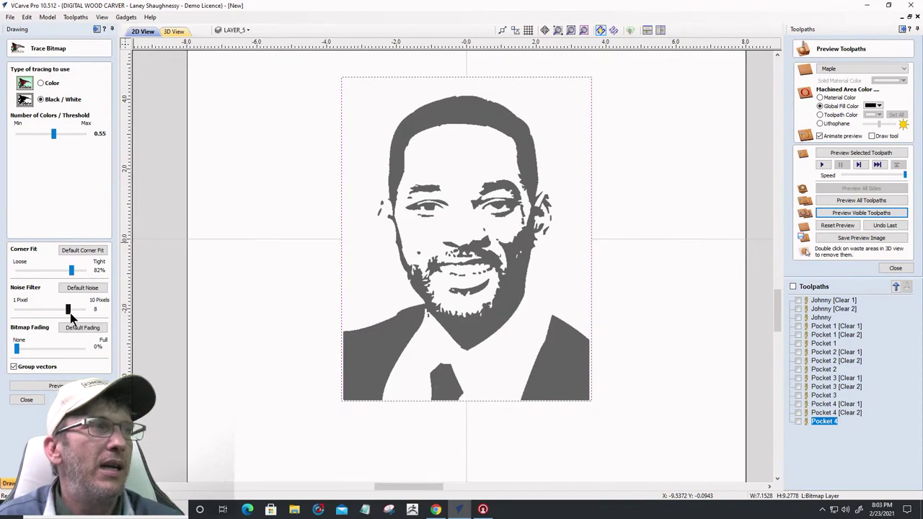
# Preview the black-and-white trace and zoom in on the face, beard and suit outlines
pyautogui.click(39, 386)
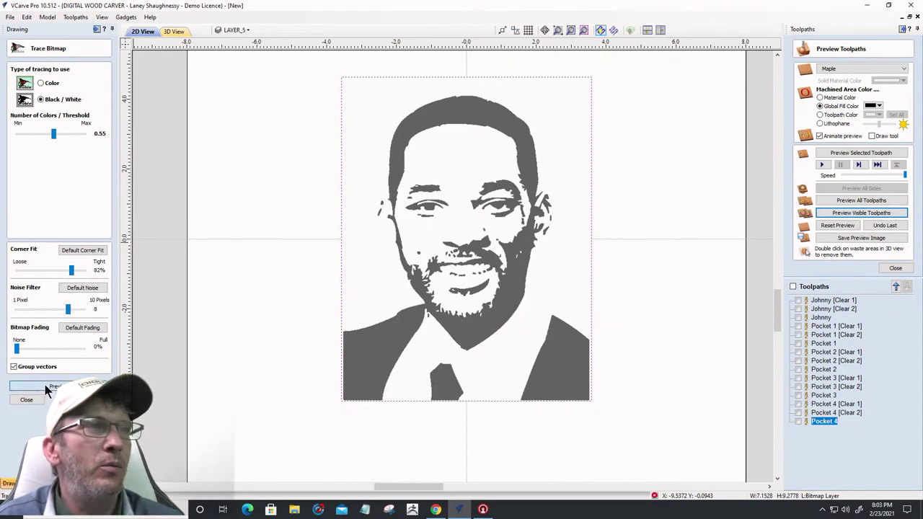
pyautogui.scroll(5, 388, 327)
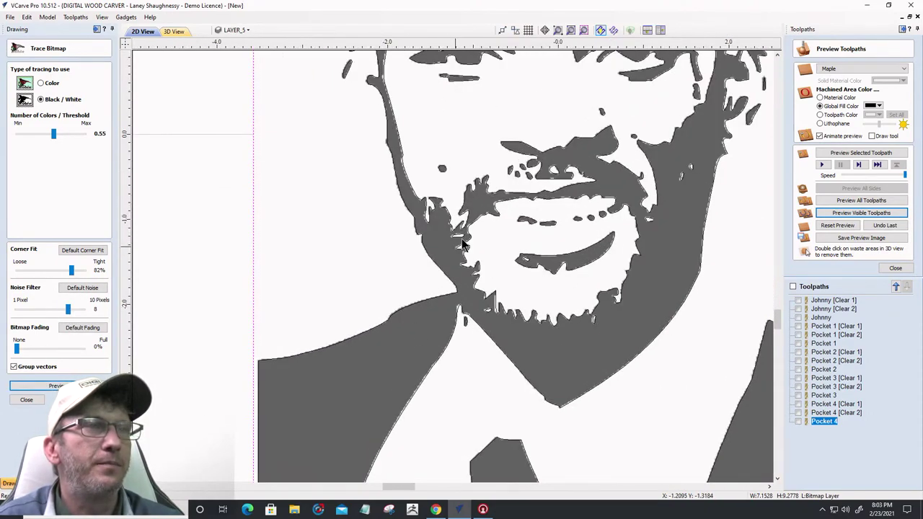
pyautogui.scroll(3, 510, 193)
pyautogui.scroll(1, 510, 193)
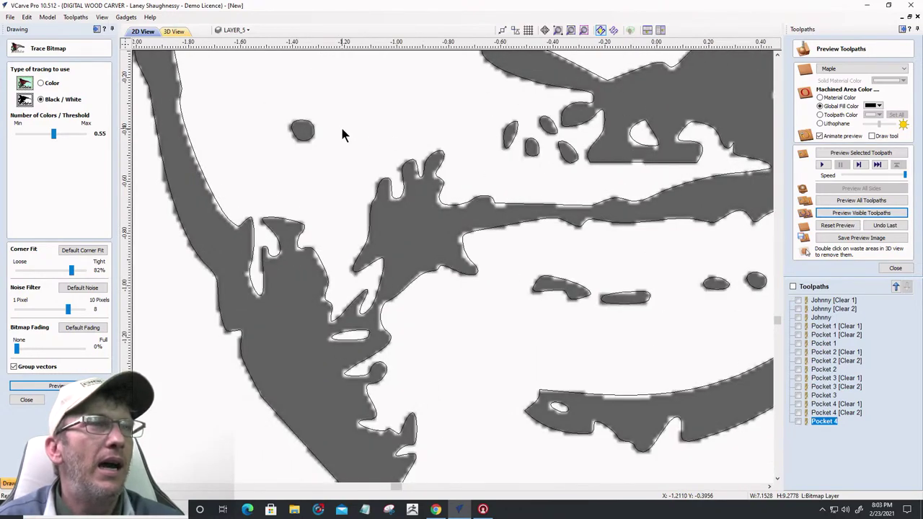
pyautogui.scroll(-8, 427, 179)
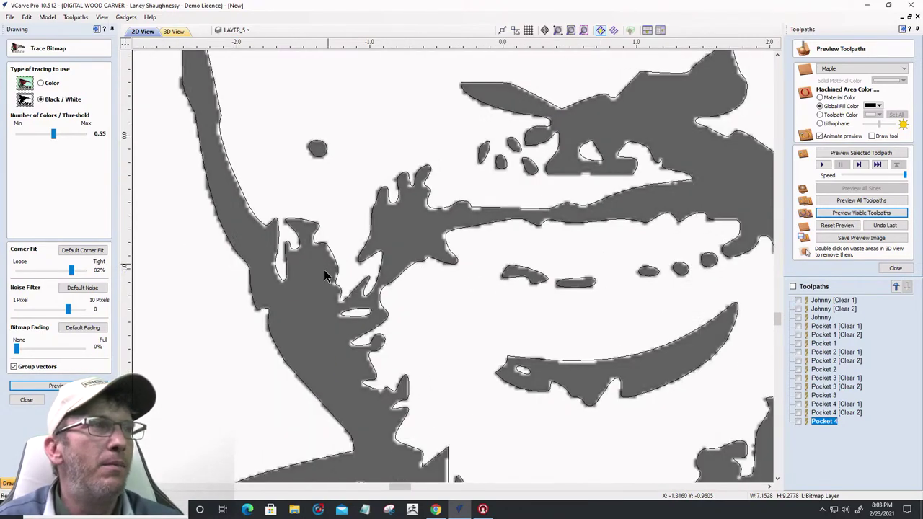
pyautogui.scroll(4, 447, 136)
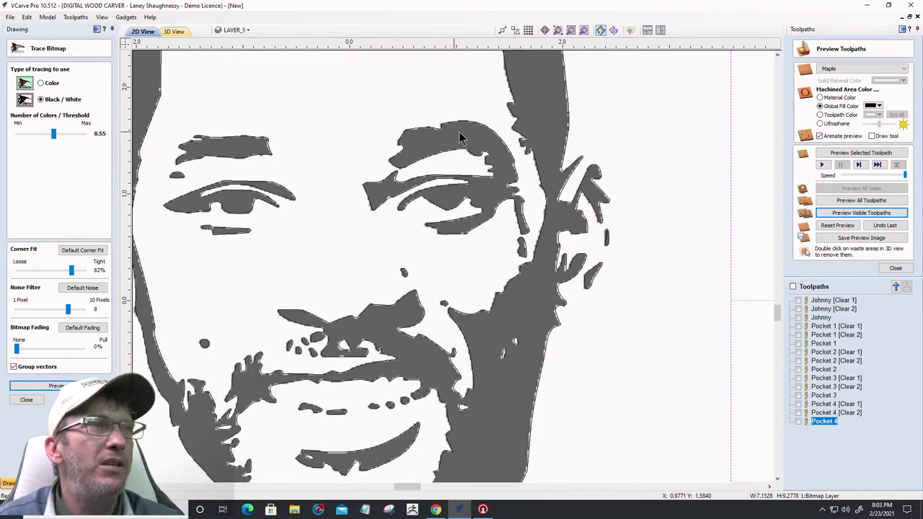
pyautogui.scroll(-2, 551, 310)
pyautogui.scroll(-3, 526, 334)
pyautogui.scroll(6, 526, 334)
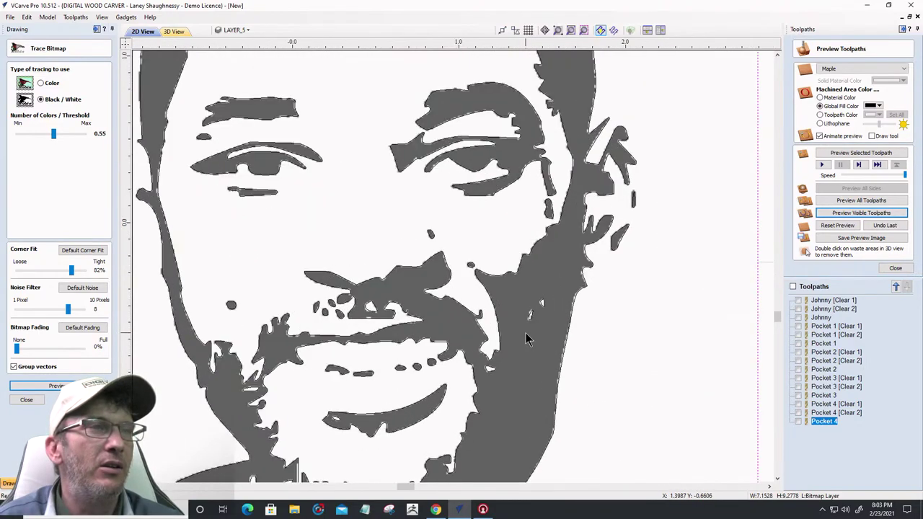
pyautogui.scroll(-1, 535, 309)
pyautogui.scroll(-4, 535, 309)
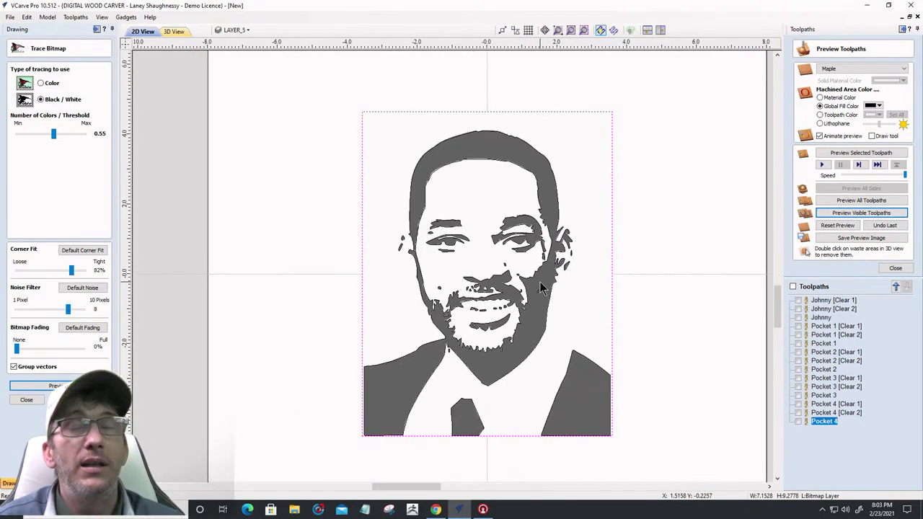
pyautogui.scroll(-2, 543, 287)
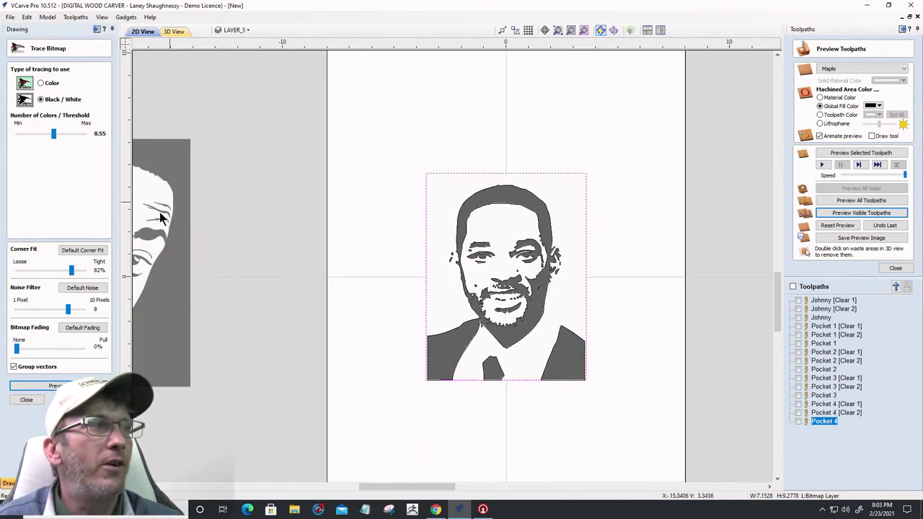
# Close Trace Bitmap and hide the Bitmap Layer
pyautogui.click(27, 401)
pyautogui.click(235, 30)
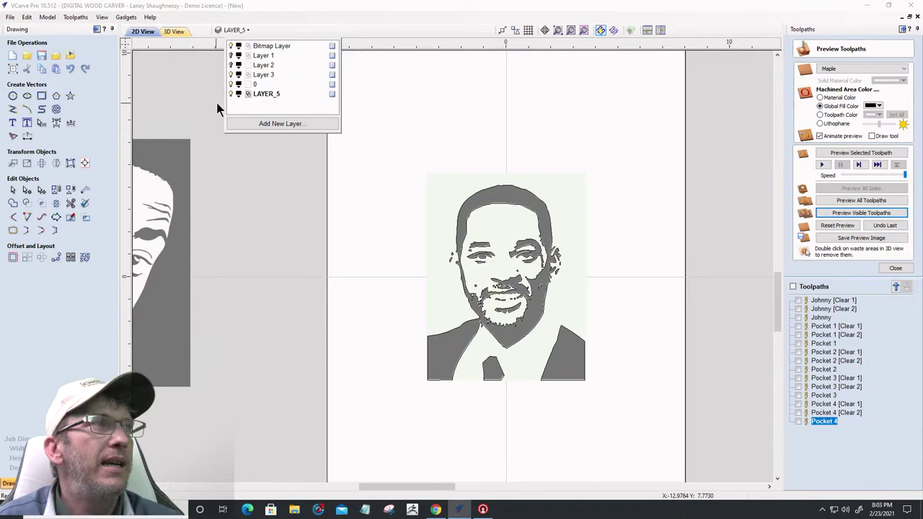
pyautogui.click(230, 47)
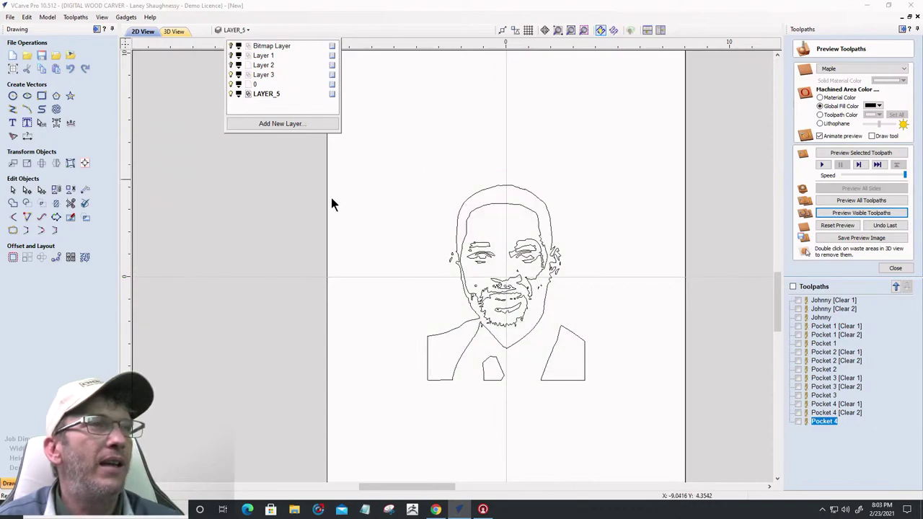
pyautogui.scroll(-5, 455, 241)
# Scale the traced portrait vectors up to about 14.54 x 18.01 to fill the material
pyautogui.moveTo(430, 201); pyautogui.dragTo(508, 319)
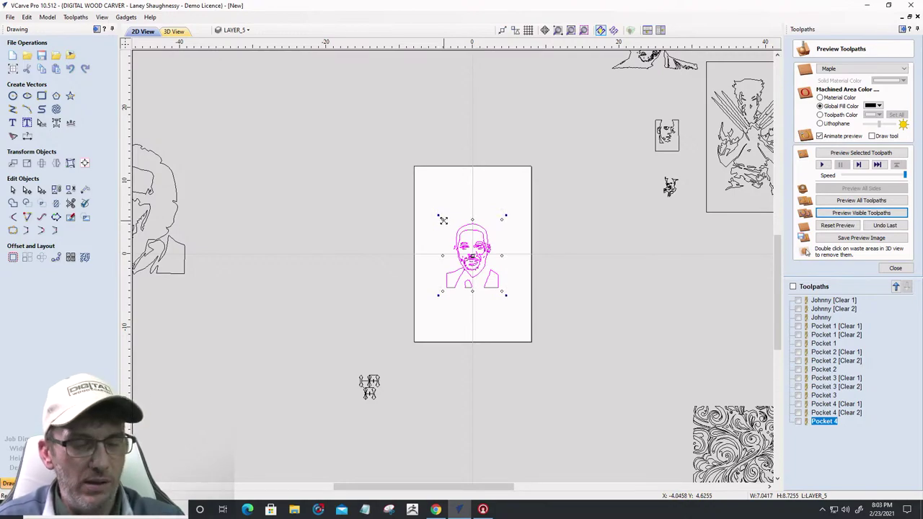
pyautogui.moveTo(443, 219); pyautogui.dragTo(414, 182)
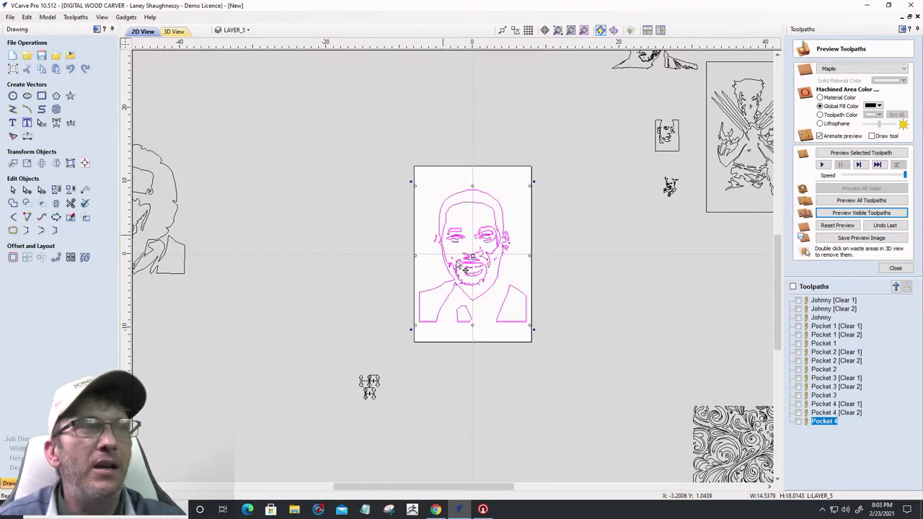
pyautogui.scroll(3, 593, 264)
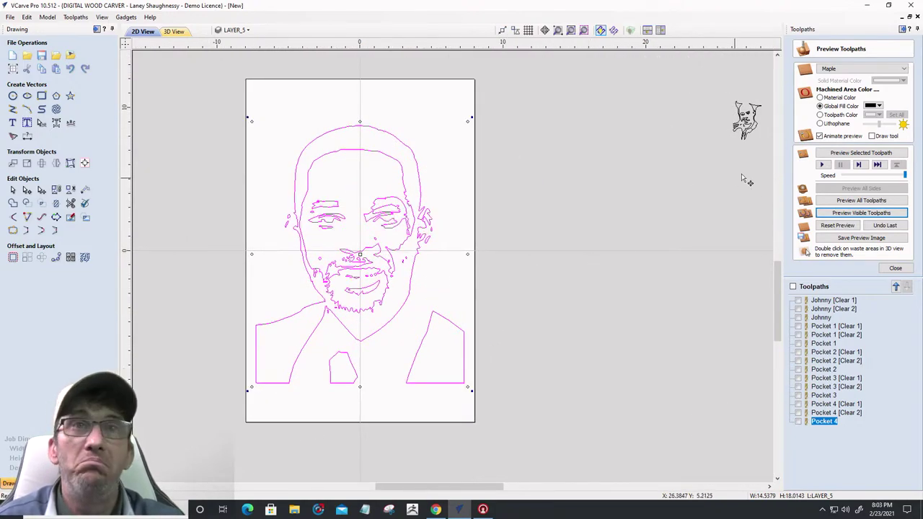
pyautogui.click(896, 268)
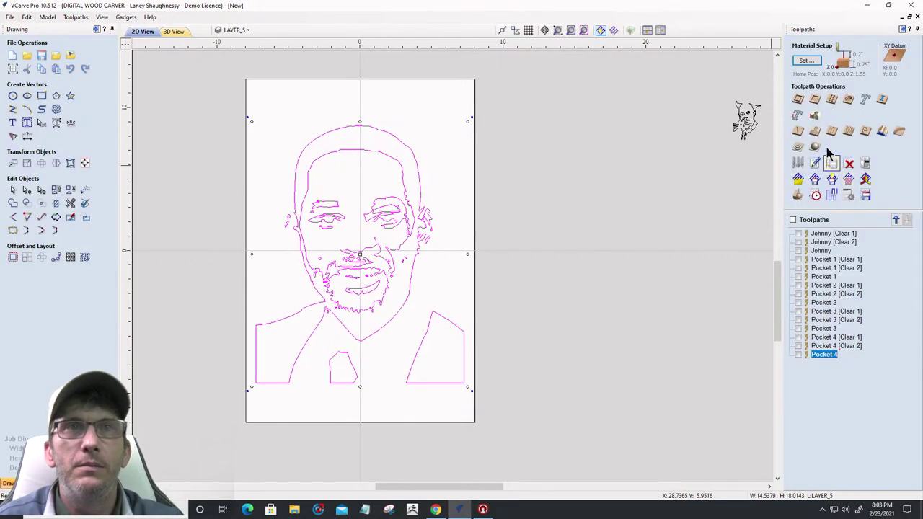
# Calculate a Pocket 5 toolpath and preview both clearing passes, viewed from the top
pyautogui.click(814, 100)
pyautogui.click(807, 392)
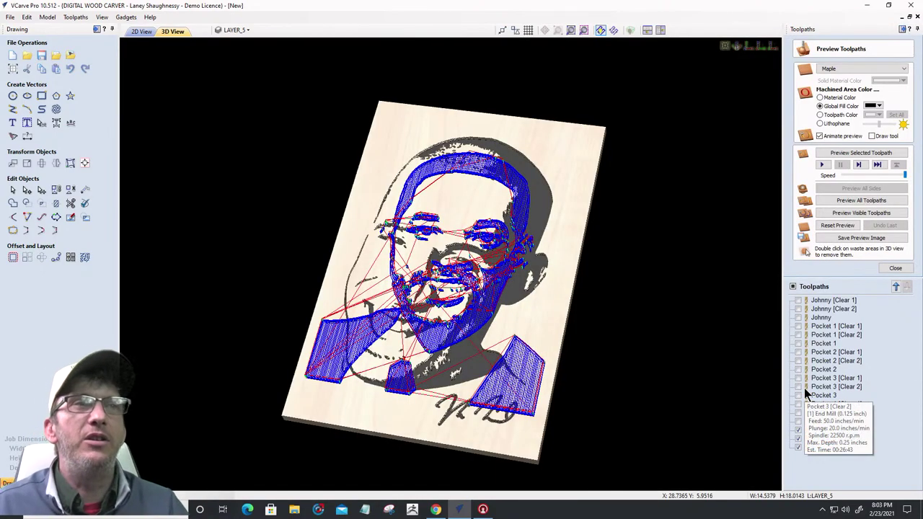
pyautogui.click(837, 225)
pyautogui.click(850, 154)
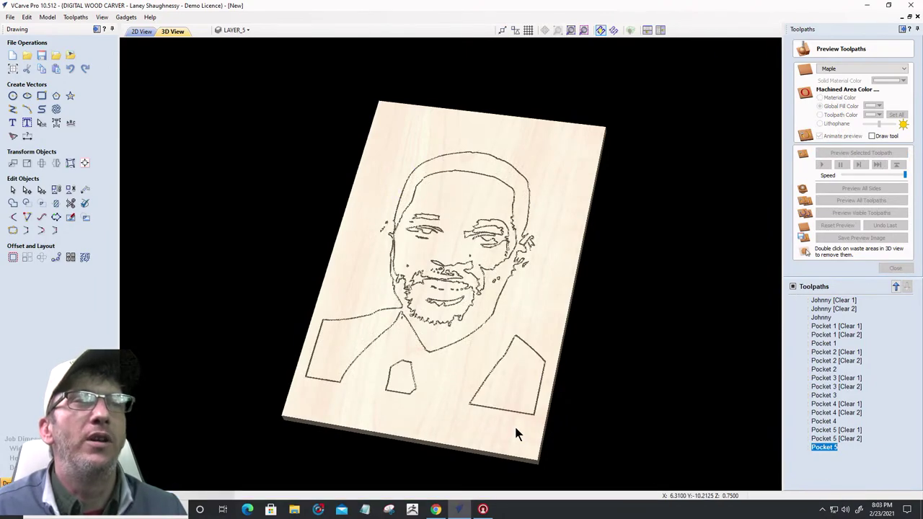
pyautogui.click(797, 438)
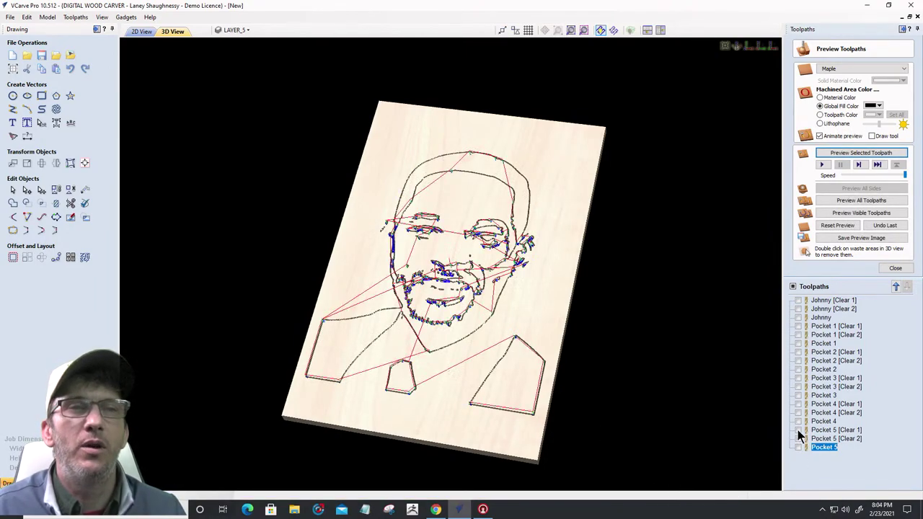
pyautogui.click(797, 430)
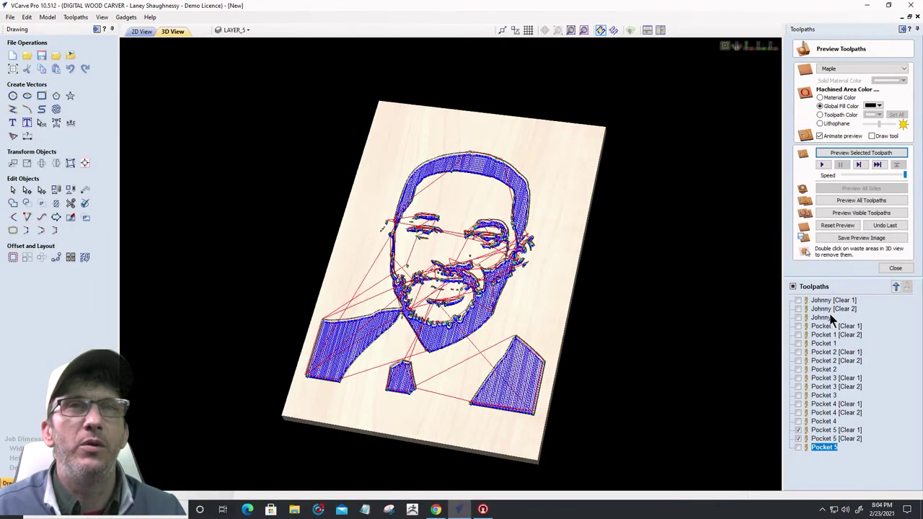
pyautogui.click(848, 202)
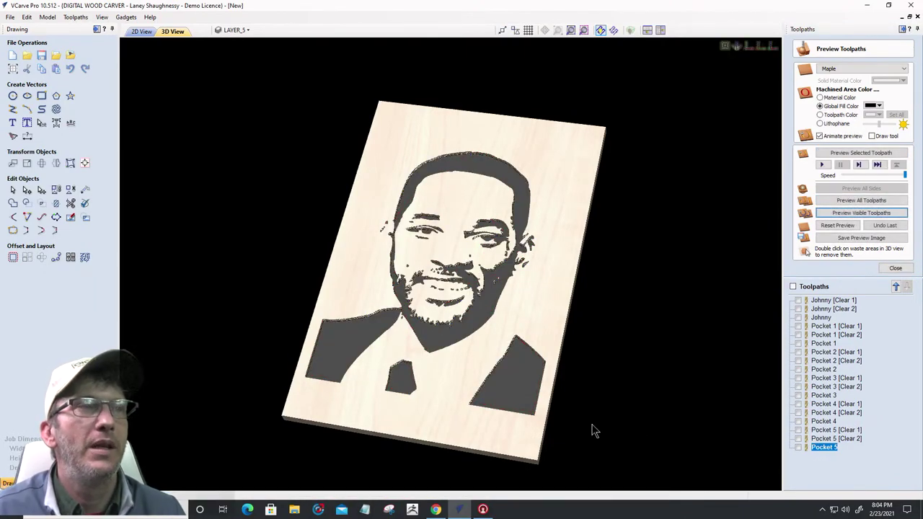
pyautogui.click(747, 48)
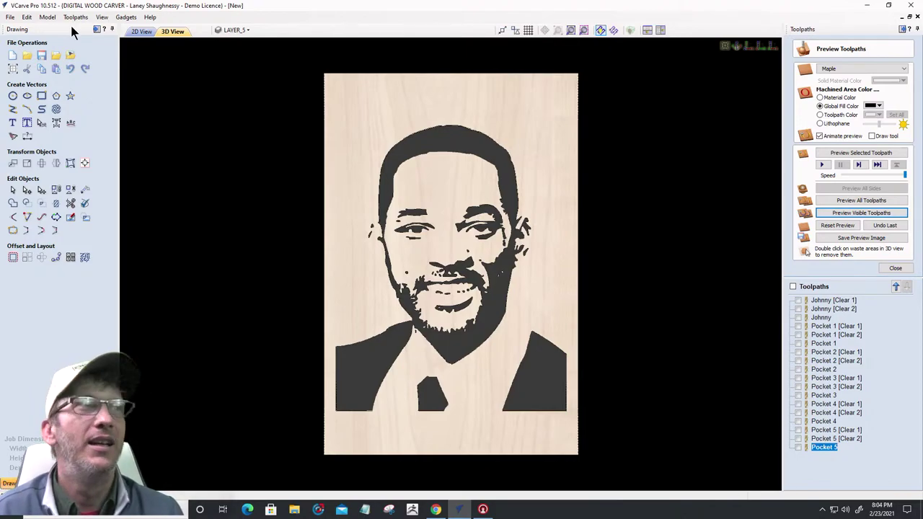
# Back in 2D view, move the traced portrait vectors off the material to the right
pyautogui.click(140, 32)
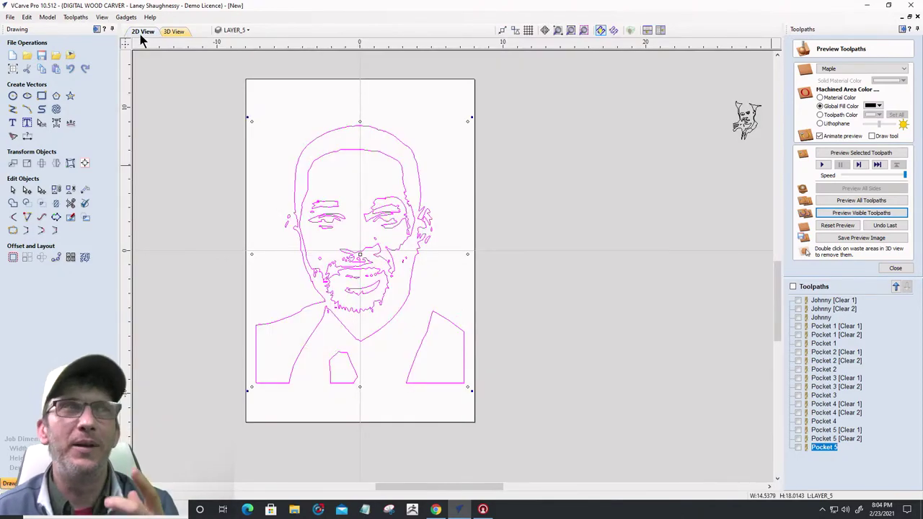
pyautogui.scroll(-3, 270, 135)
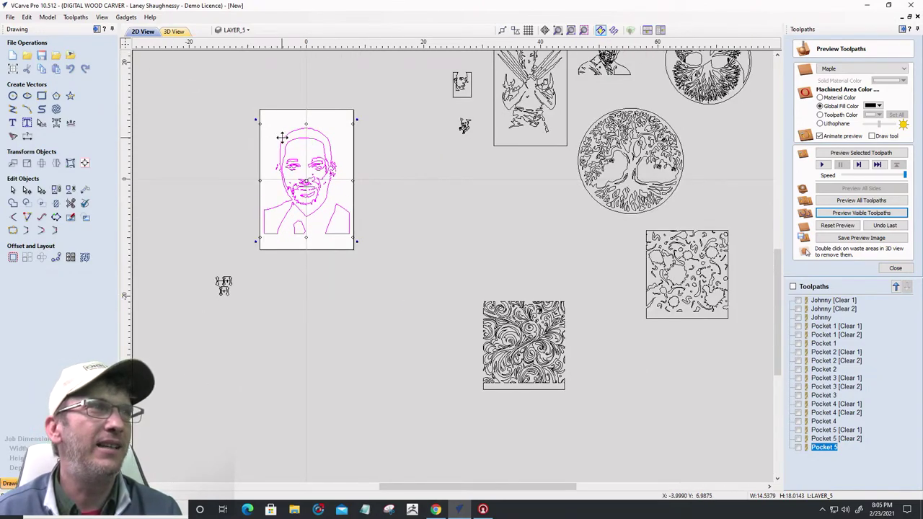
pyautogui.moveTo(288, 134); pyautogui.dragTo(529, 203)
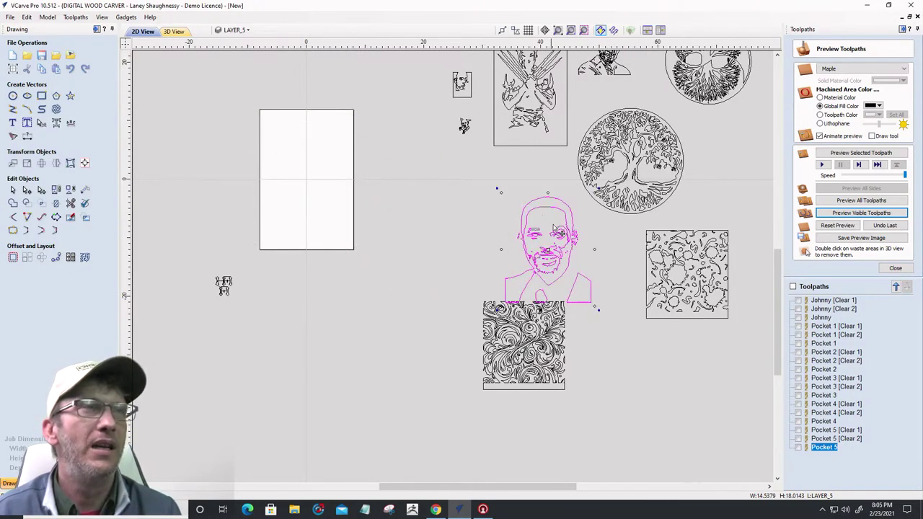
pyautogui.scroll(-3, 569, 230)
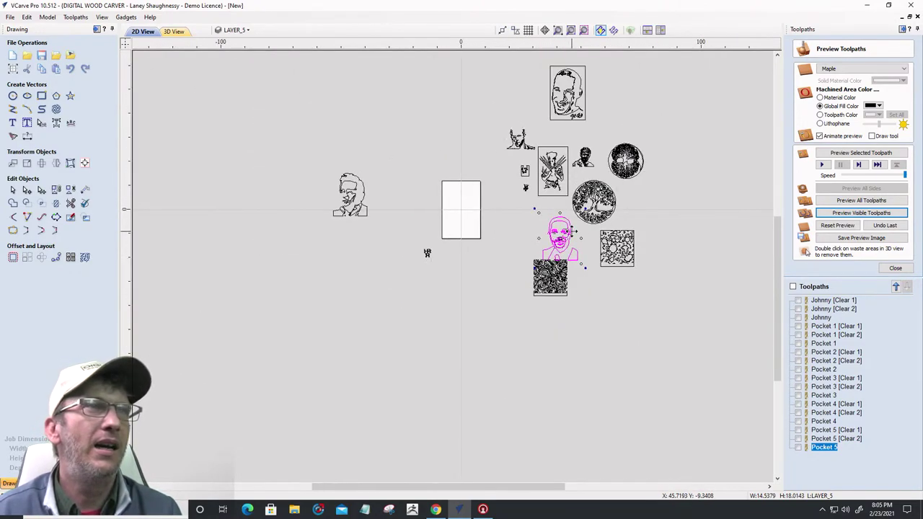
# Import a portrait bitmap from Downloads onto the material centre
pyautogui.click(71, 56)
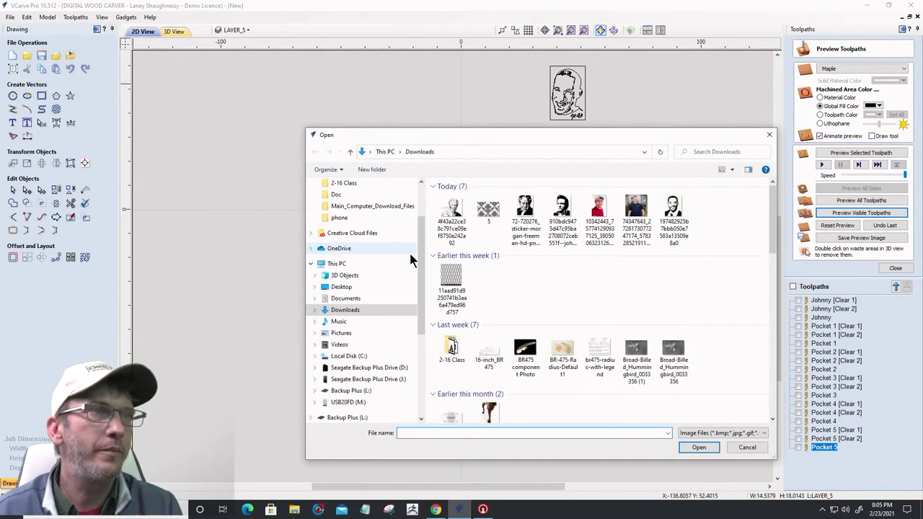
pyautogui.doubleClick(452, 265)
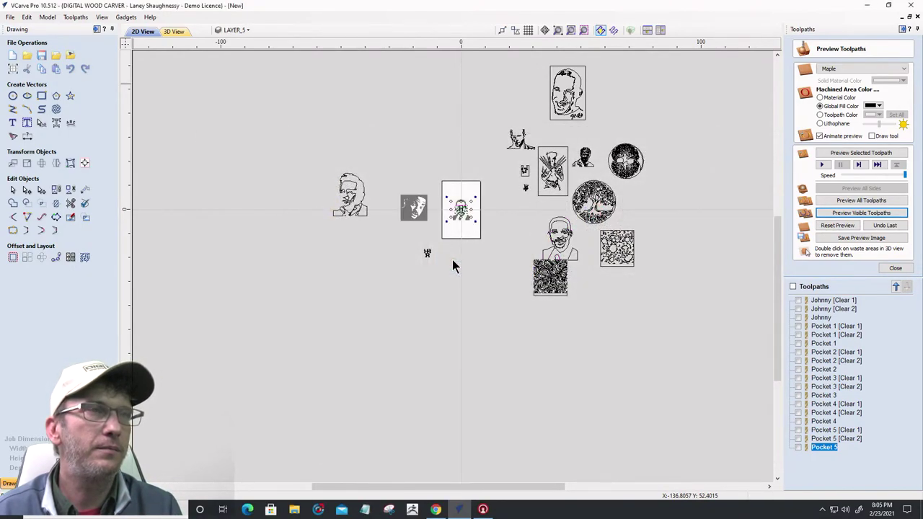
pyautogui.scroll(6, 461, 220)
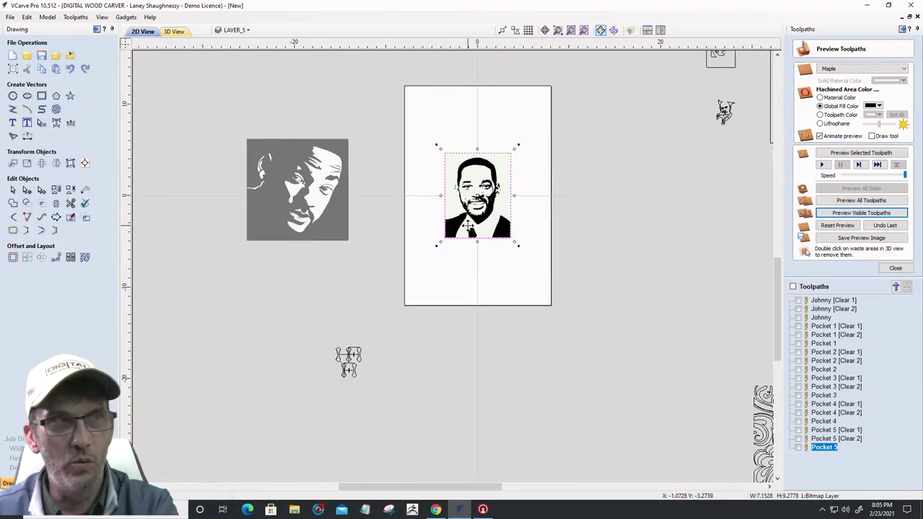
pyautogui.press('Delete')
pyautogui.click(473, 208)
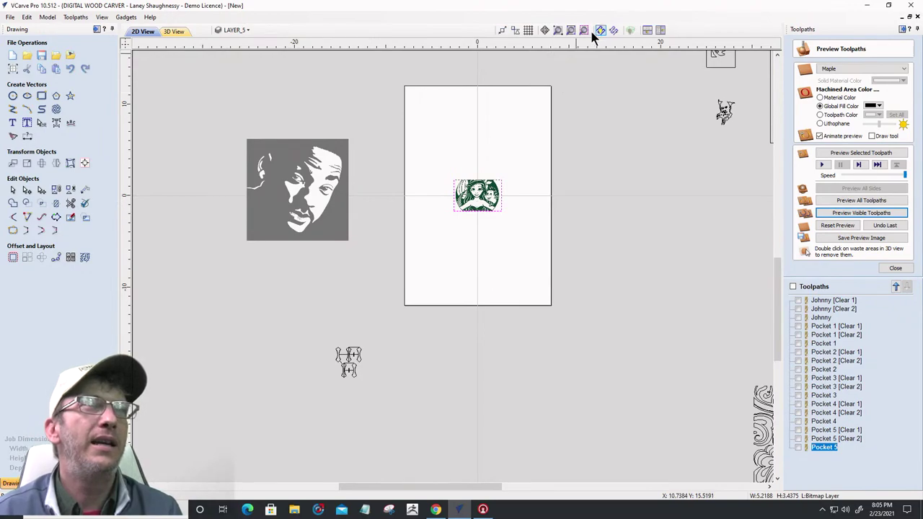
pyautogui.click(584, 32)
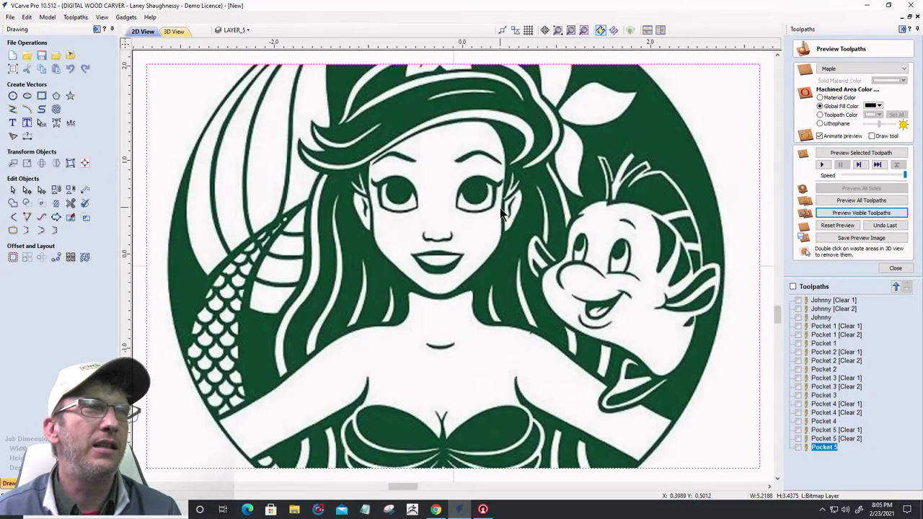
pyautogui.scroll(1, 503, 211)
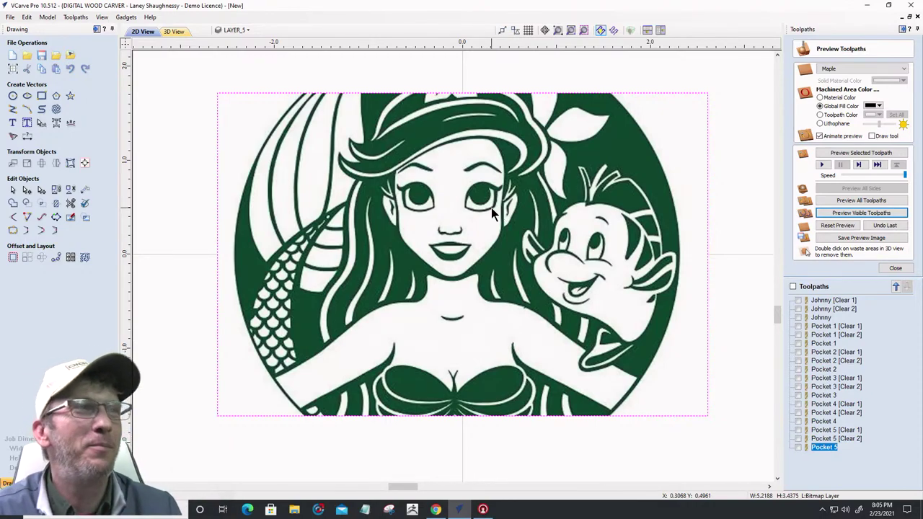
pyautogui.scroll(1, 482, 214)
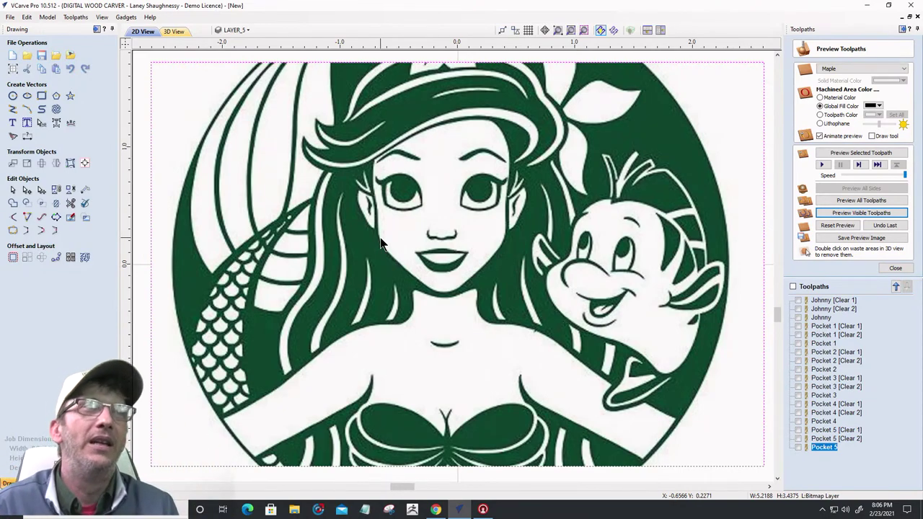
# Trace the mermaid at 0% fading, threshold 0.75, noise filter 5, default corner fit, keeping the vectors
pyautogui.click(13, 137)
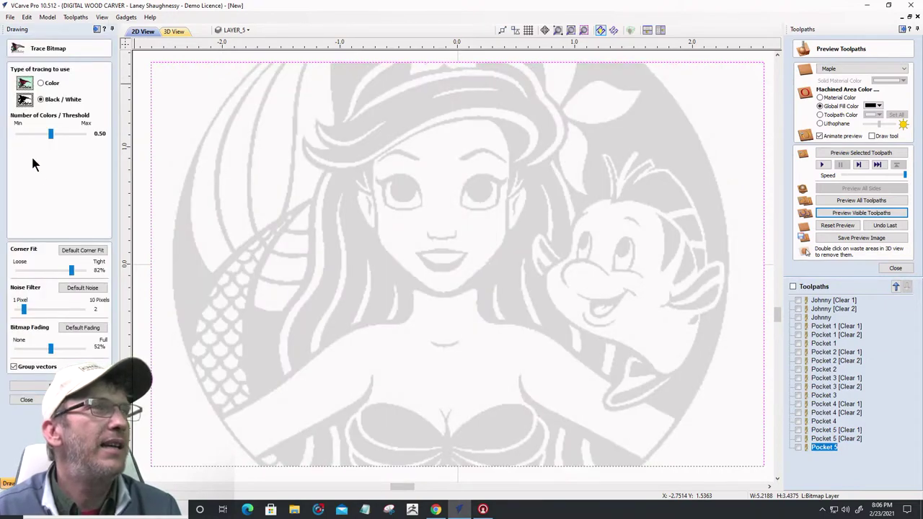
pyautogui.moveTo(50, 348); pyautogui.dragTo(5, 349)
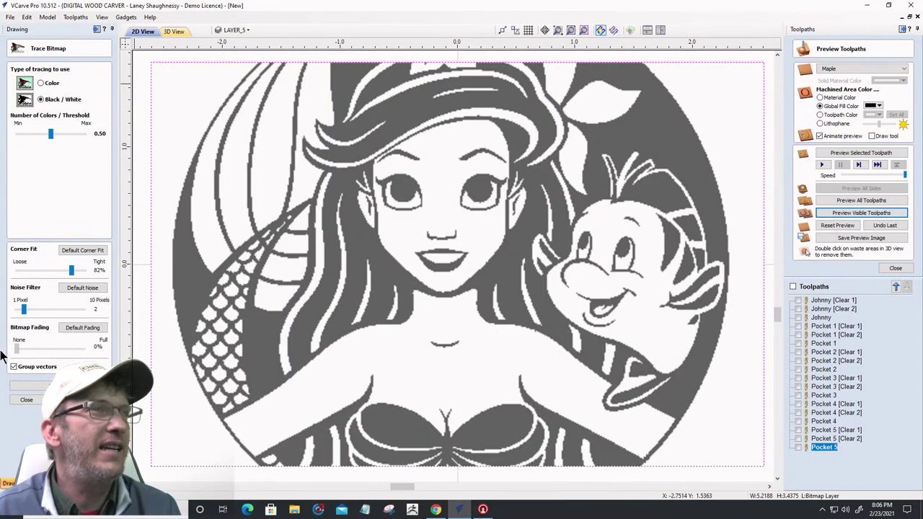
pyautogui.moveTo(51, 134)
pyautogui.mouseDown()
pyautogui.moveTo(80, 134)
pyautogui.moveTo(73, 137)
pyautogui.mouseUp()
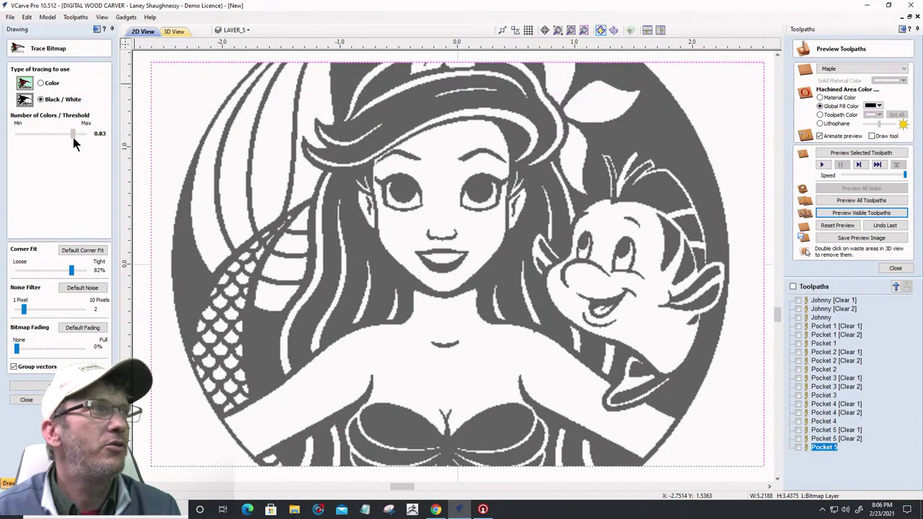
pyautogui.moveTo(74, 140); pyautogui.dragTo(67, 138)
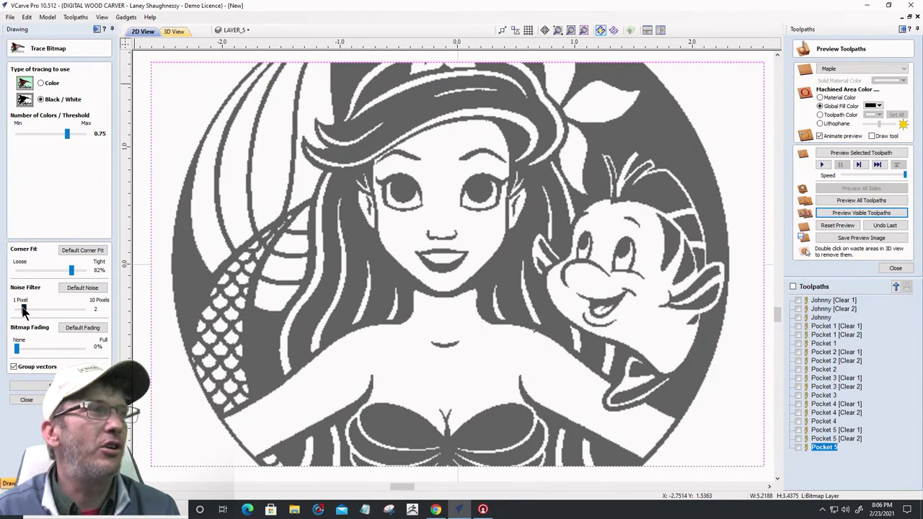
pyautogui.moveTo(24, 309); pyautogui.dragTo(47, 312)
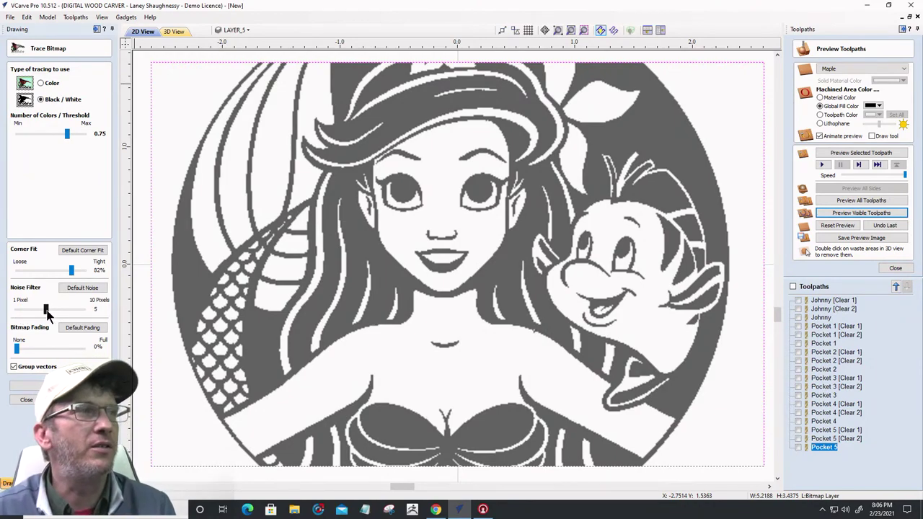
pyautogui.click(82, 248)
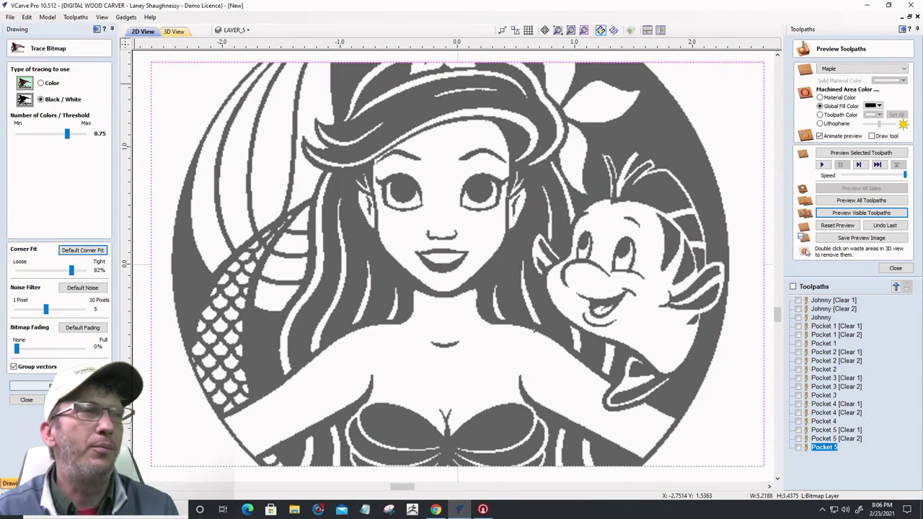
pyautogui.click(29, 386)
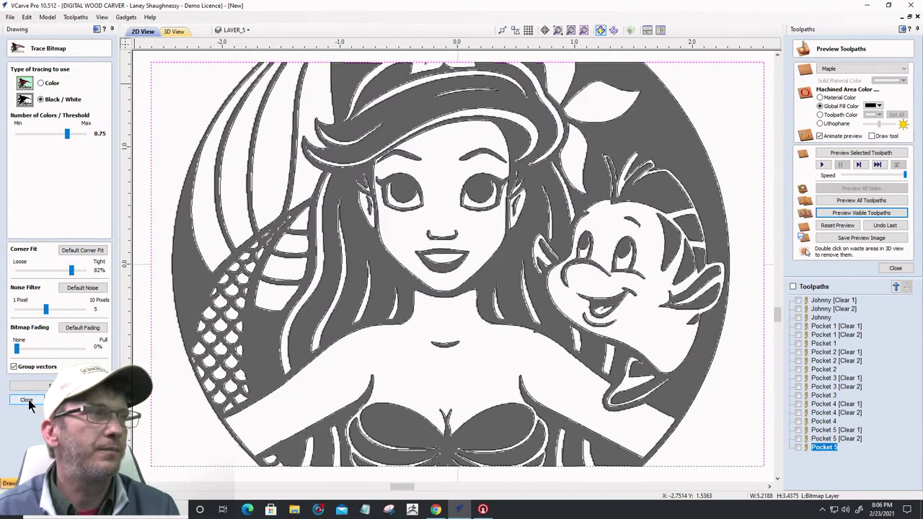
pyautogui.click(27, 402)
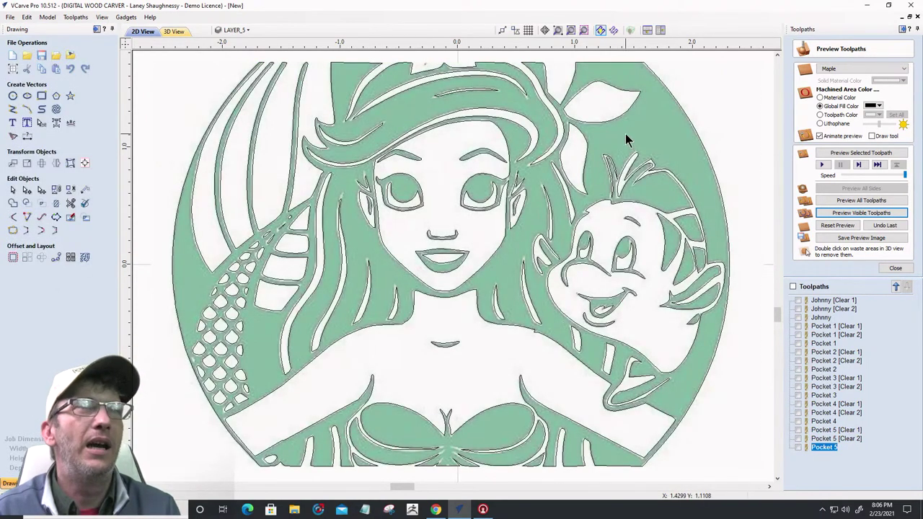
pyautogui.click(225, 30)
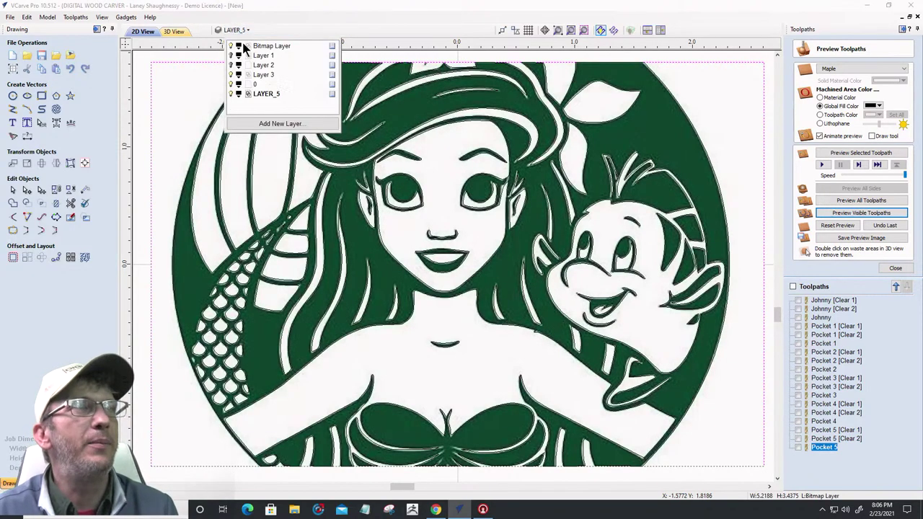
# Remove the mermaid bitmap and enlarge the traced outlines to about 14.2 x 10.3 inches
pyautogui.click(660, 141)
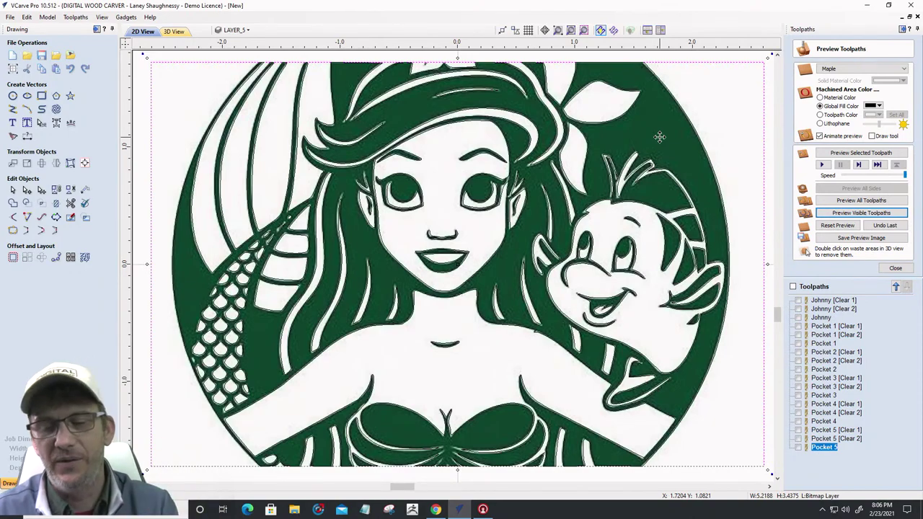
pyautogui.press('Escape')
pyautogui.scroll(-3, 660, 137)
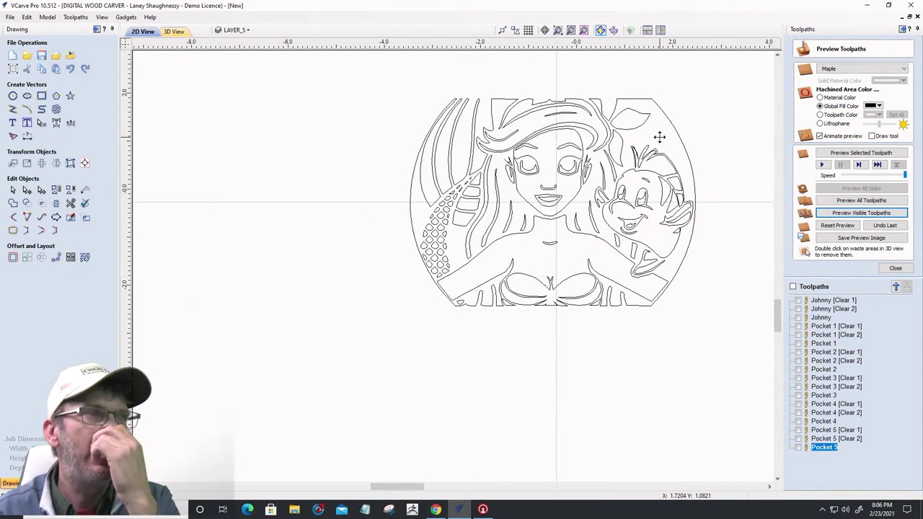
pyautogui.scroll(-4, 660, 137)
pyautogui.click(600, 168)
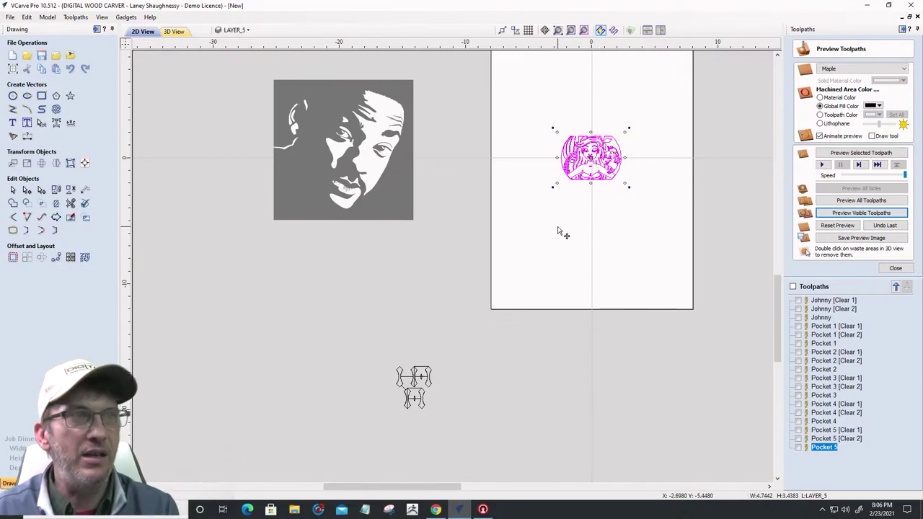
pyautogui.moveTo(557, 184); pyautogui.dragTo(503, 284)
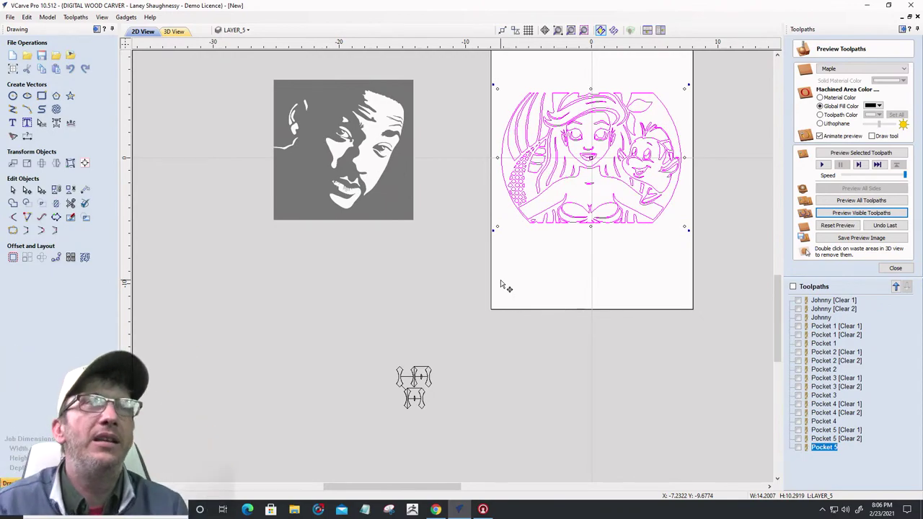
# Delete the leftover face bitmap from the drawing
pyautogui.click(12, 97)
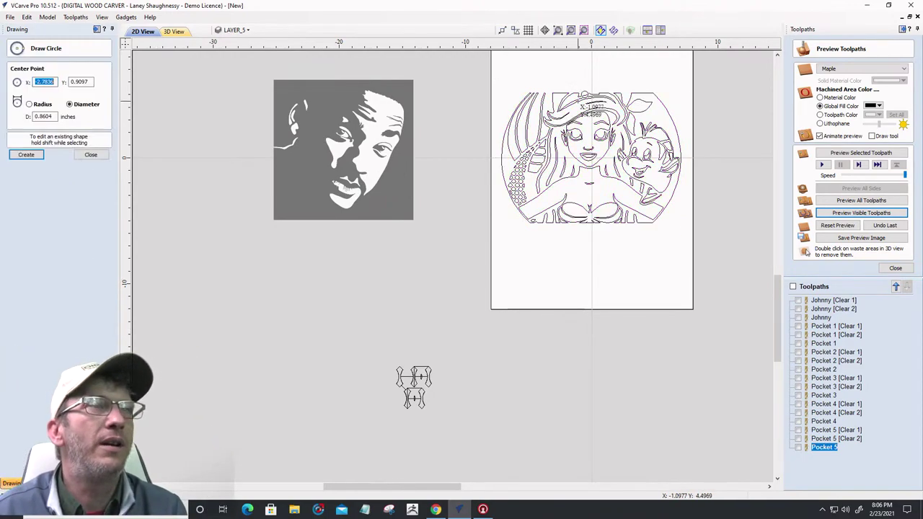
pyautogui.click(91, 154)
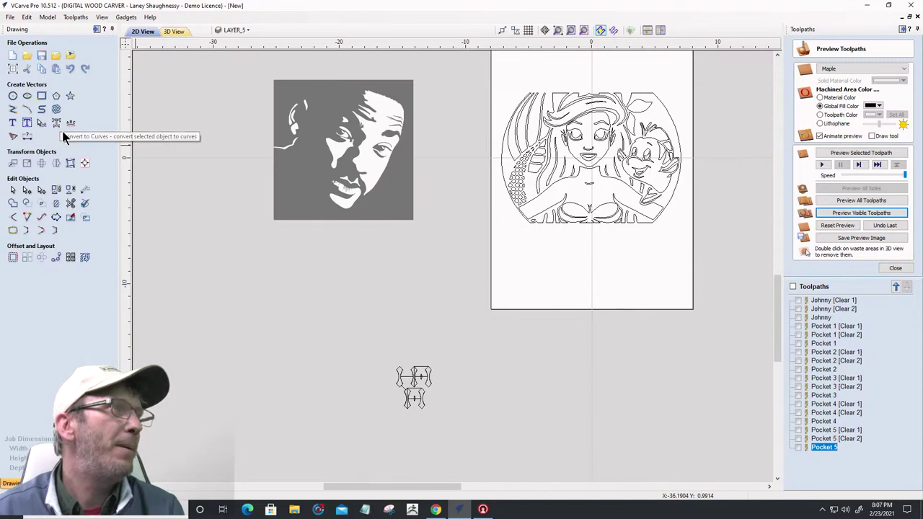
pyautogui.click(84, 163)
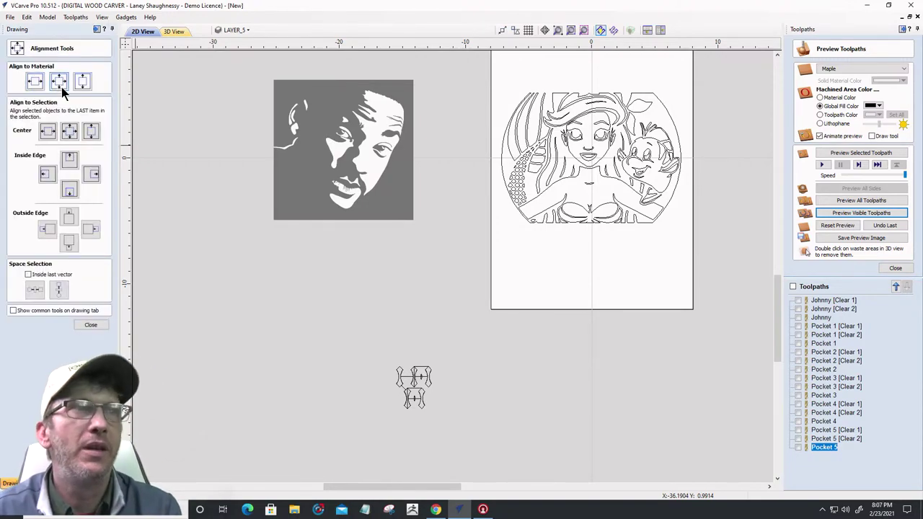
pyautogui.click(388, 142)
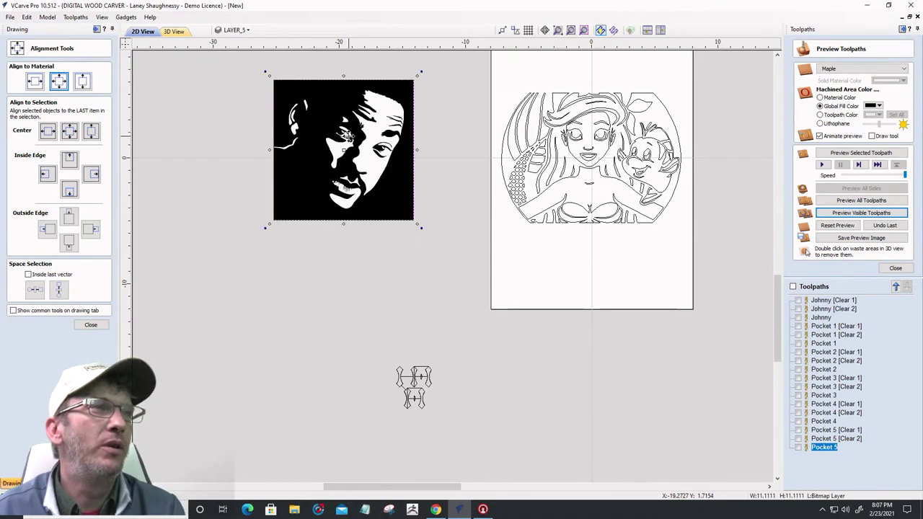
pyautogui.press('Delete')
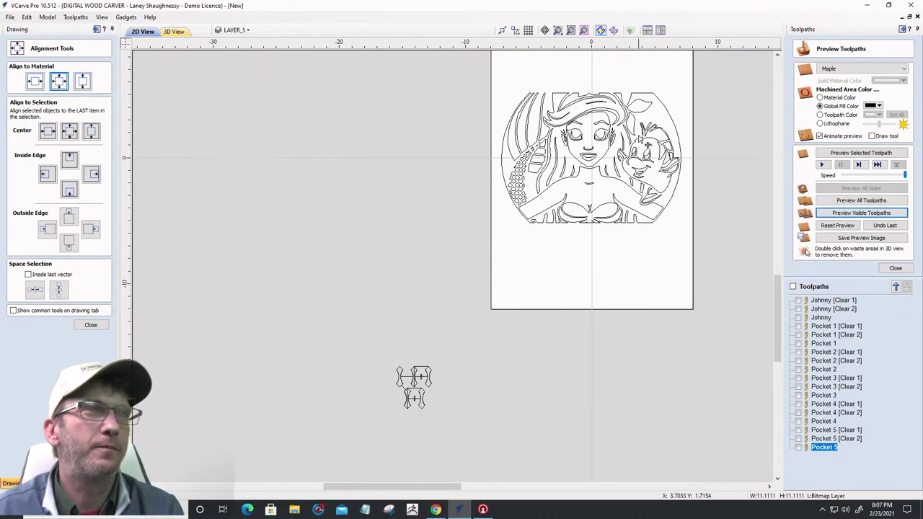
pyautogui.scroll(-3, 517, 233)
pyautogui.scroll(5, 552, 181)
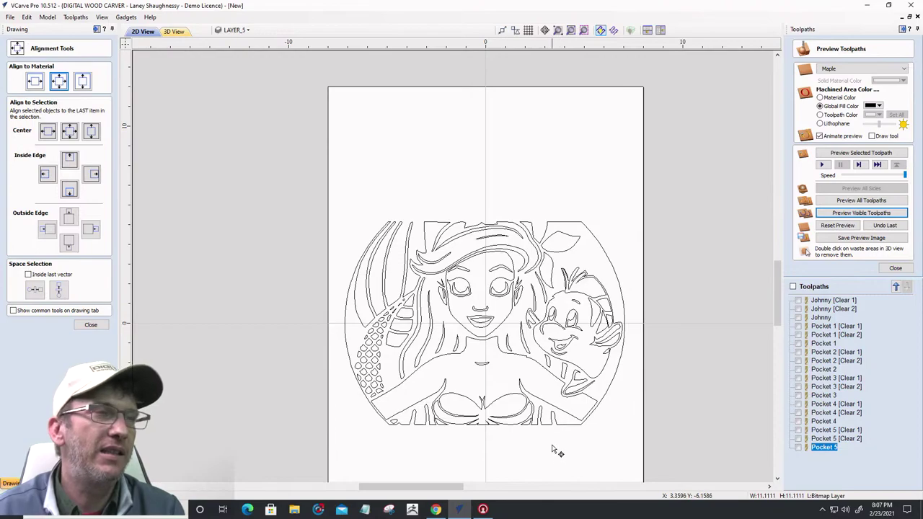
pyautogui.scroll(2, 553, 455)
pyautogui.scroll(-1, 462, 404)
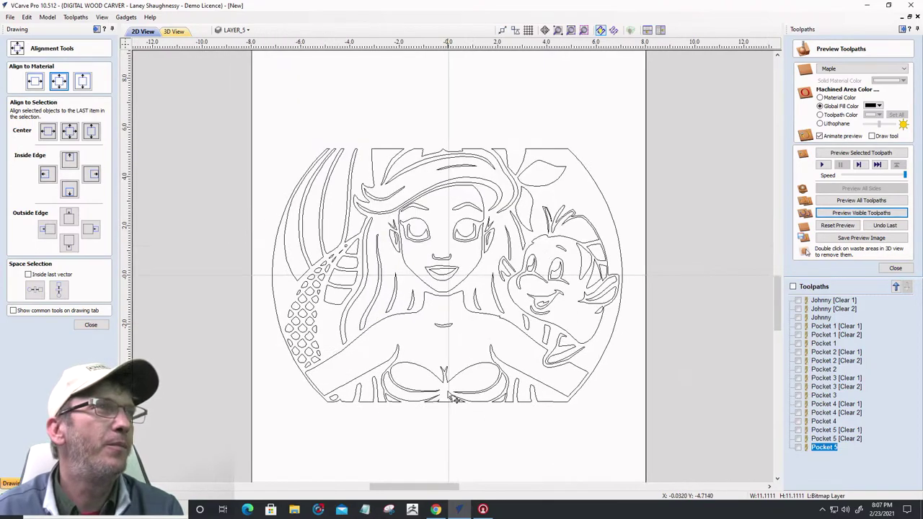
pyautogui.scroll(-1, 433, 375)
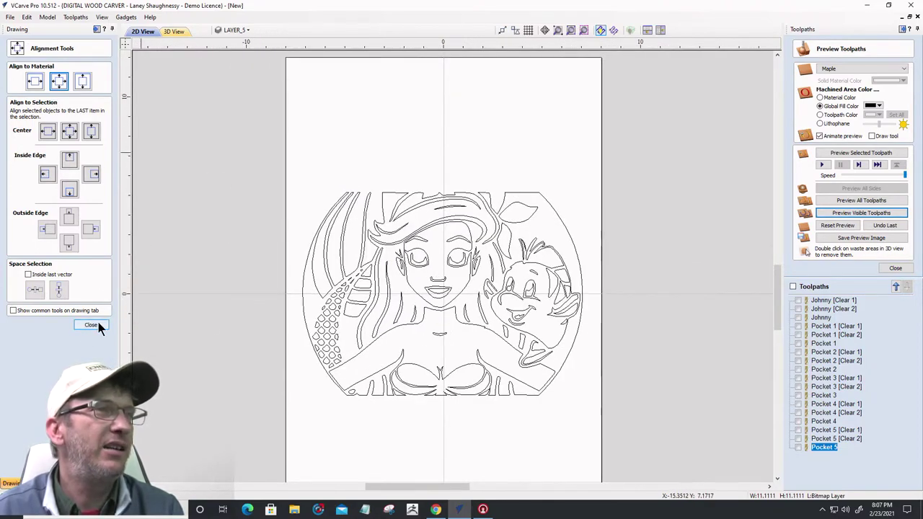
# Align the mermaid outlines to the centre of the material
pyautogui.click(312, 245)
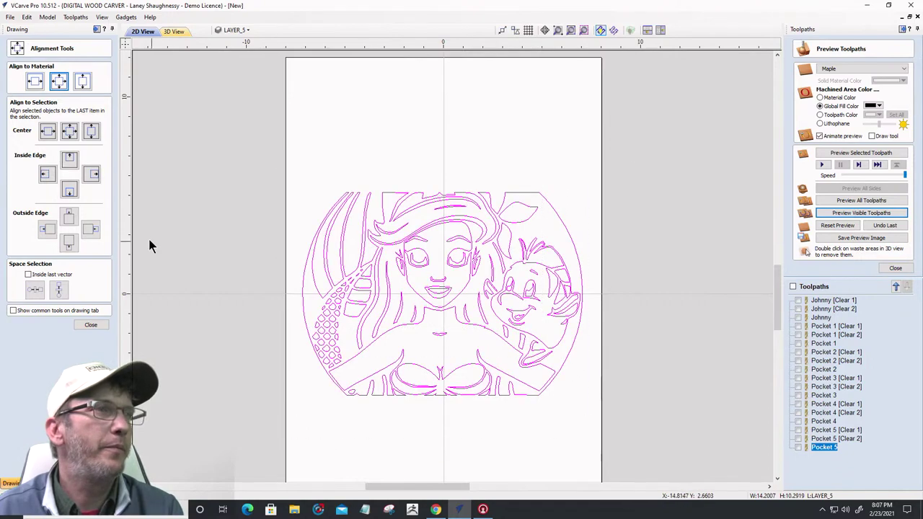
pyautogui.click(58, 81)
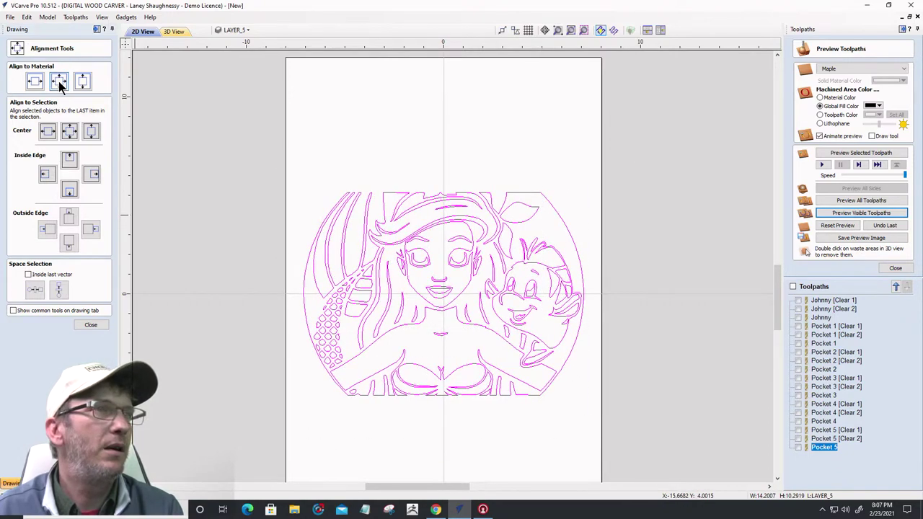
pyautogui.click(91, 325)
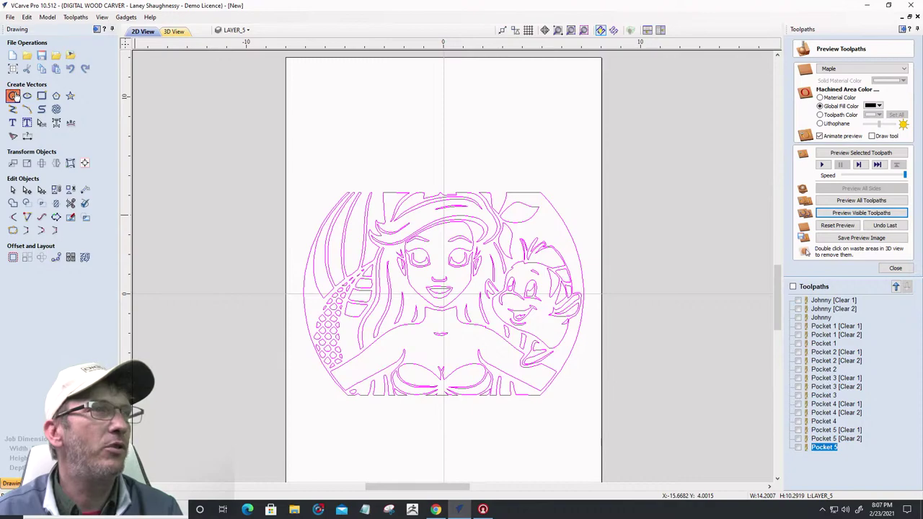
# Draw a 15.6-inch-diameter circle centred at X 0, Y 0 around the mermaid
pyautogui.click(14, 96)
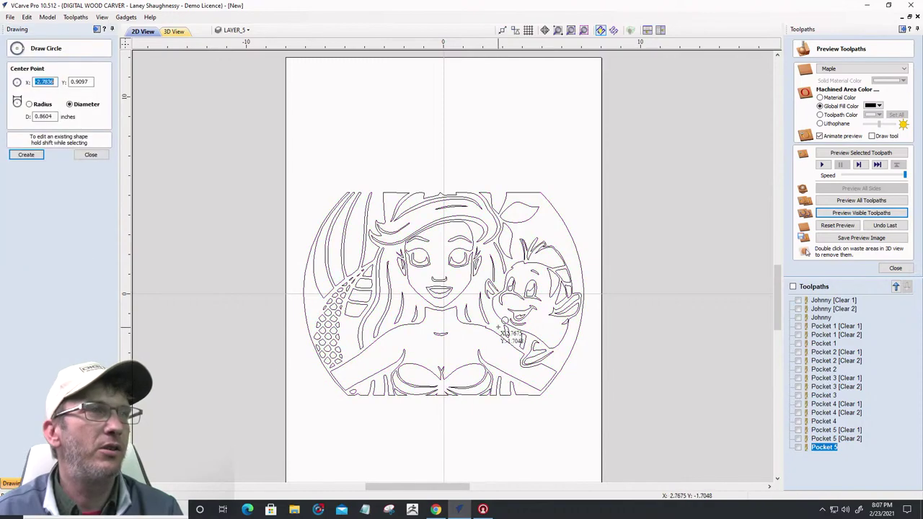
pyautogui.click(442, 294)
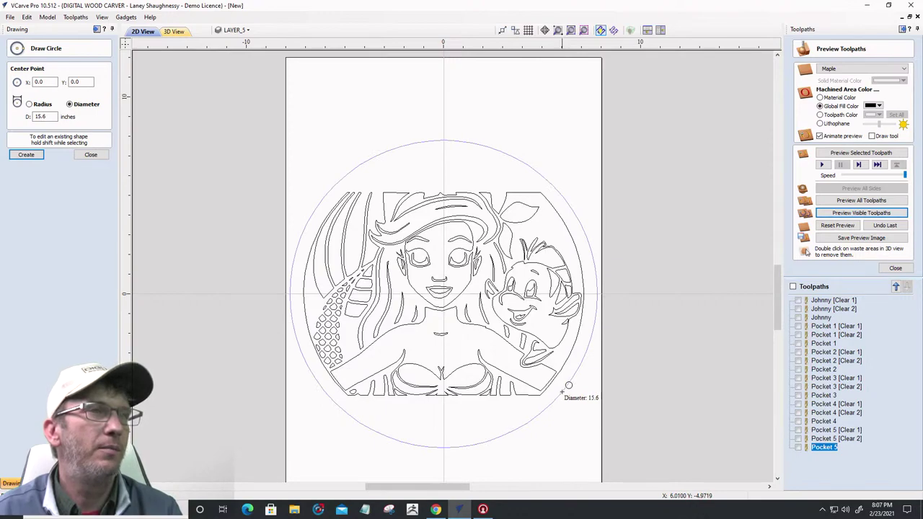
pyautogui.click(568, 386)
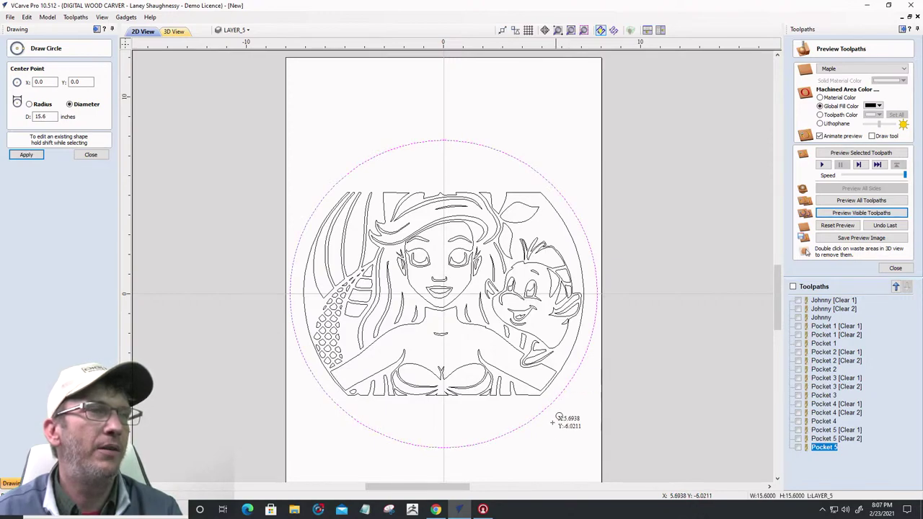
pyautogui.click(90, 155)
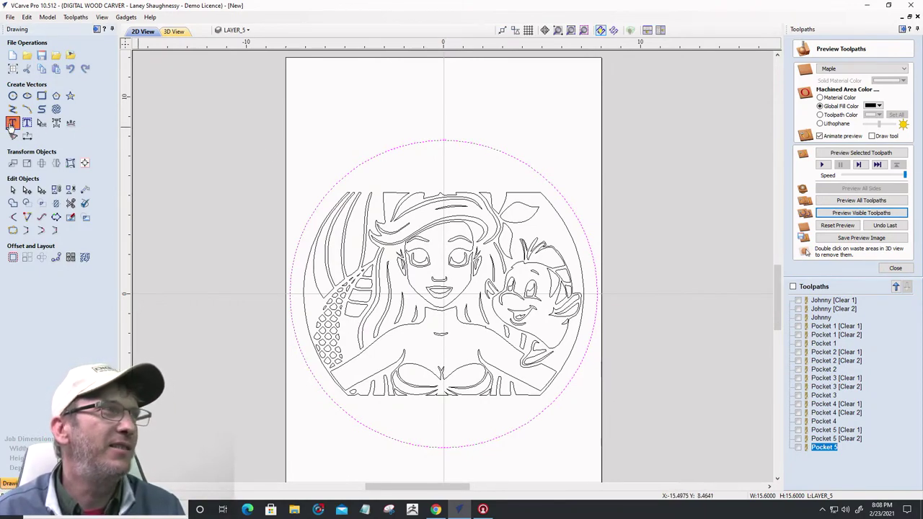
# Add the script text 'Stephanie's' in Monotype Corsiva at the top of the circle
pyautogui.click(12, 124)
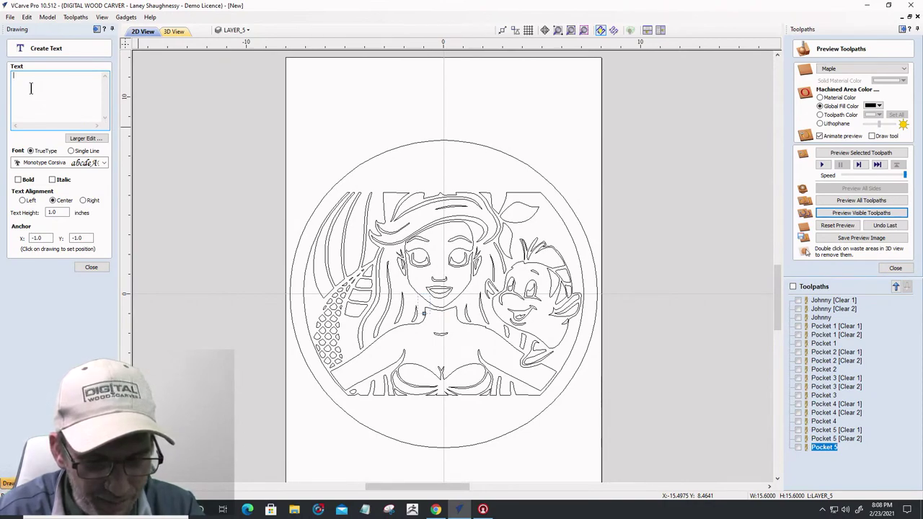
pyautogui.write('Ste')
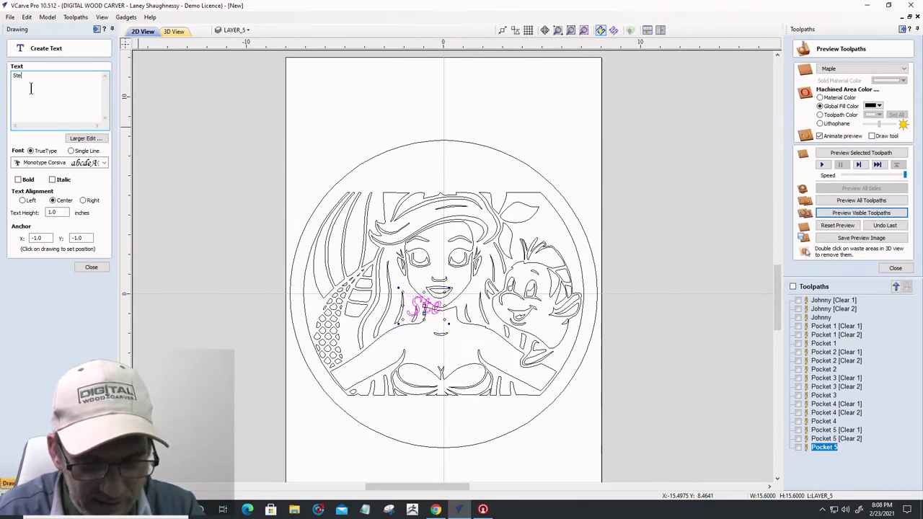
pyautogui.write('phanie')
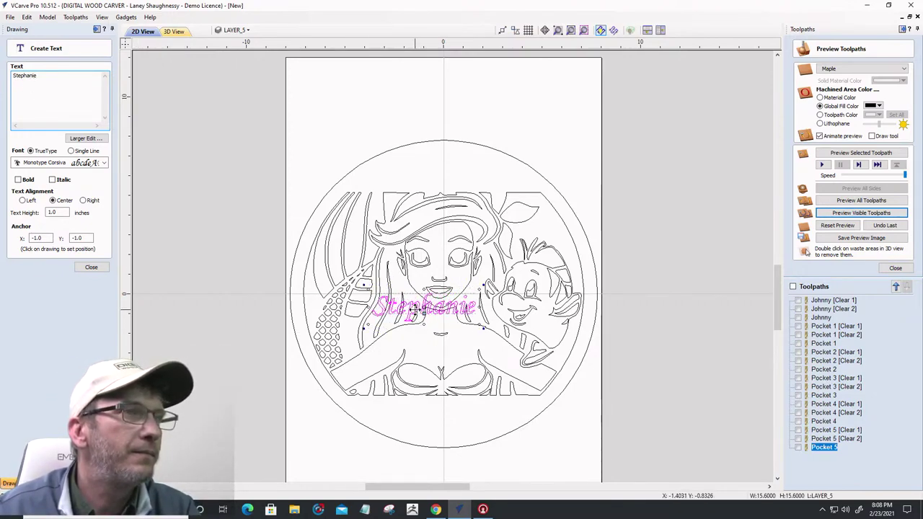
pyautogui.moveTo(419, 317); pyautogui.dragTo(435, 177)
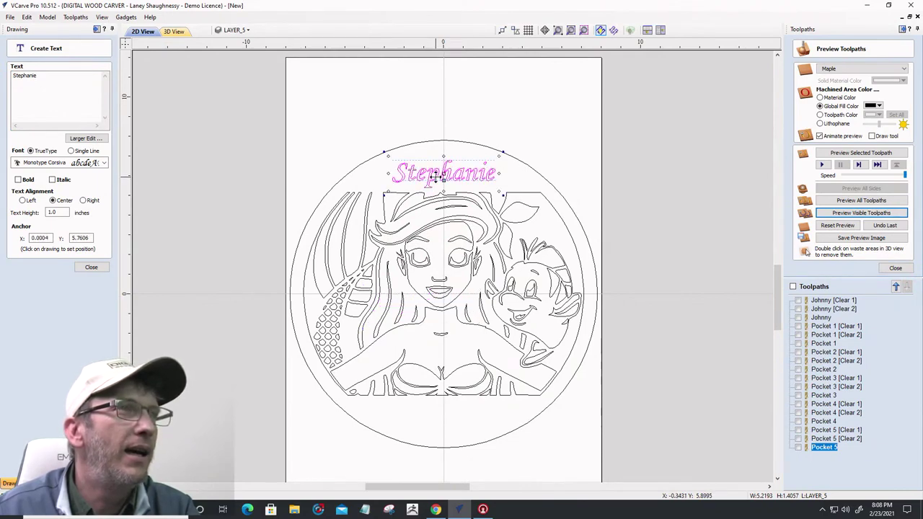
pyautogui.click(54, 77)
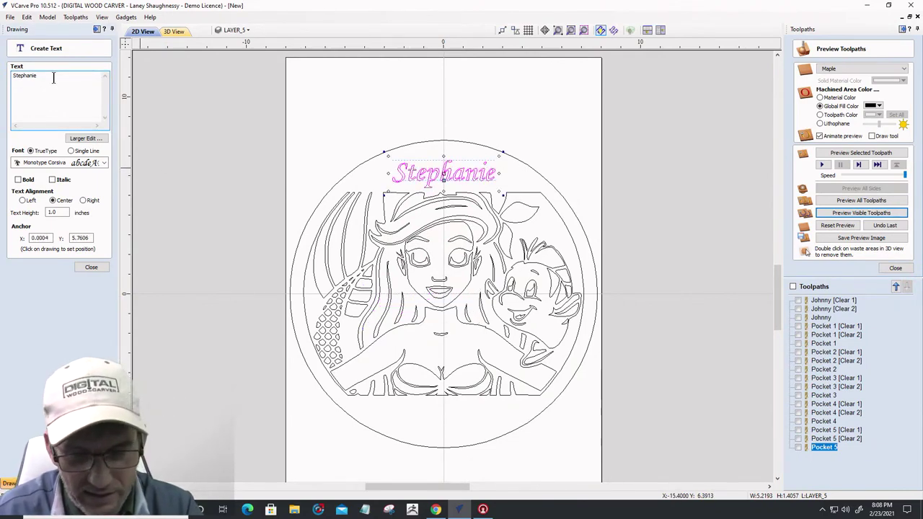
pyautogui.write("'s")
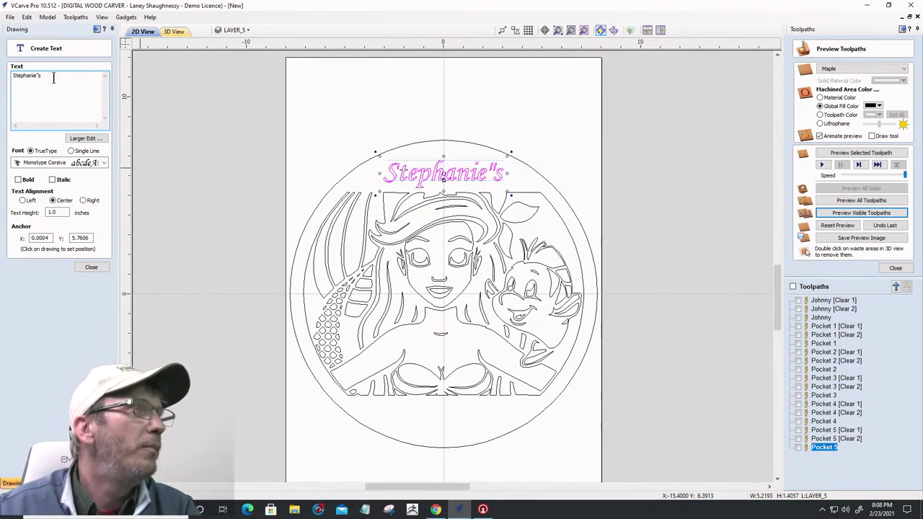
pyautogui.press('BackSpace')
pyautogui.press('BackSpace')
pyautogui.press('BackSpace')
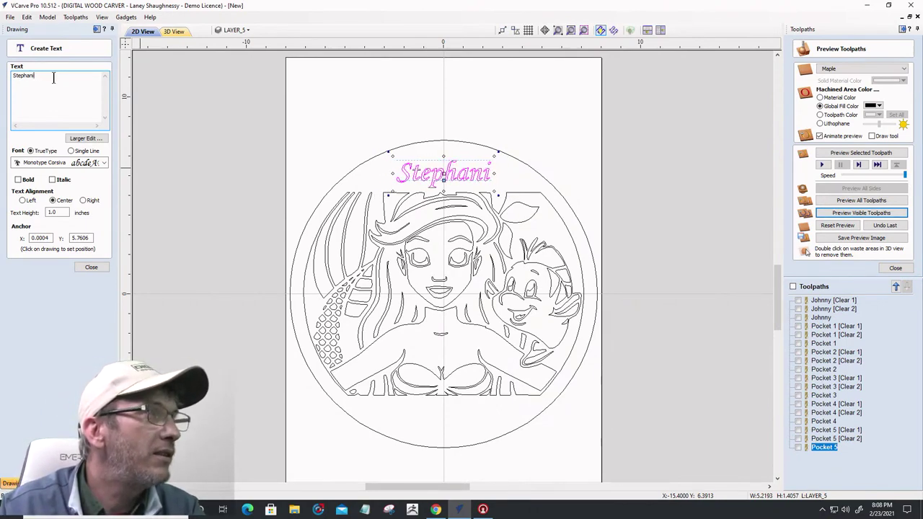
pyautogui.write("e's")
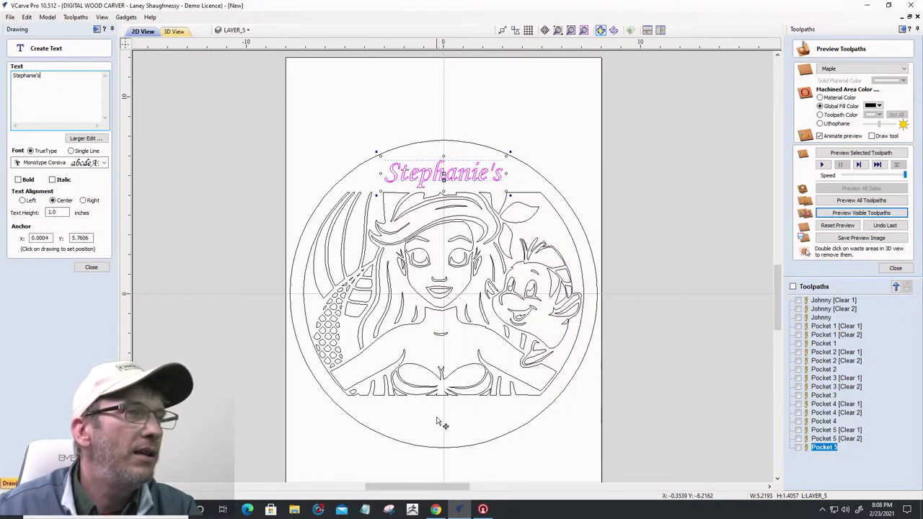
pyautogui.click(398, 402)
# Add the script word 'Room' inside the circle below the mermaid artwork
pyautogui.click(53, 93)
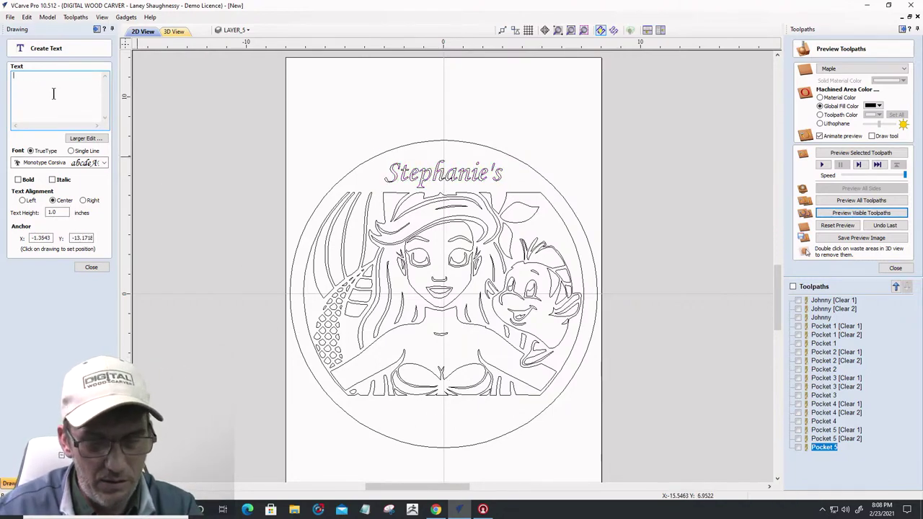
pyautogui.write('Room')
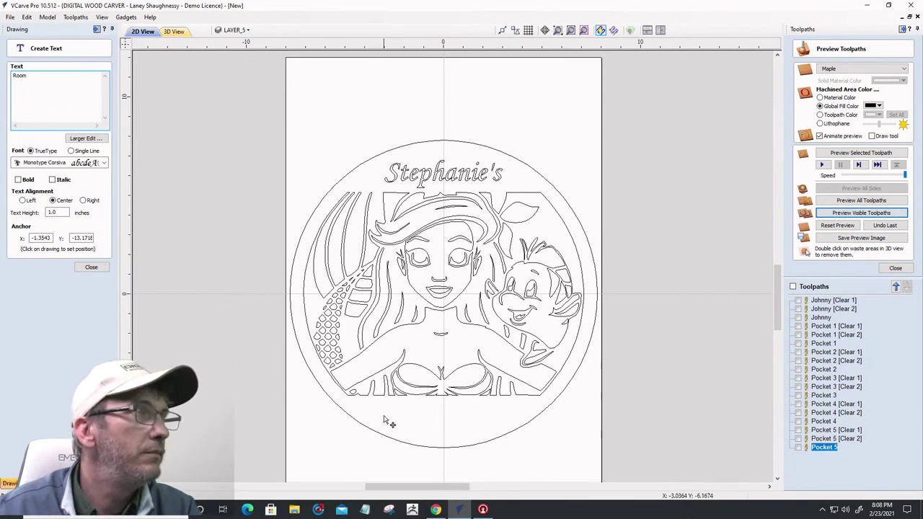
pyautogui.scroll(-2, 530, 285)
pyautogui.scroll(-1, 529, 283)
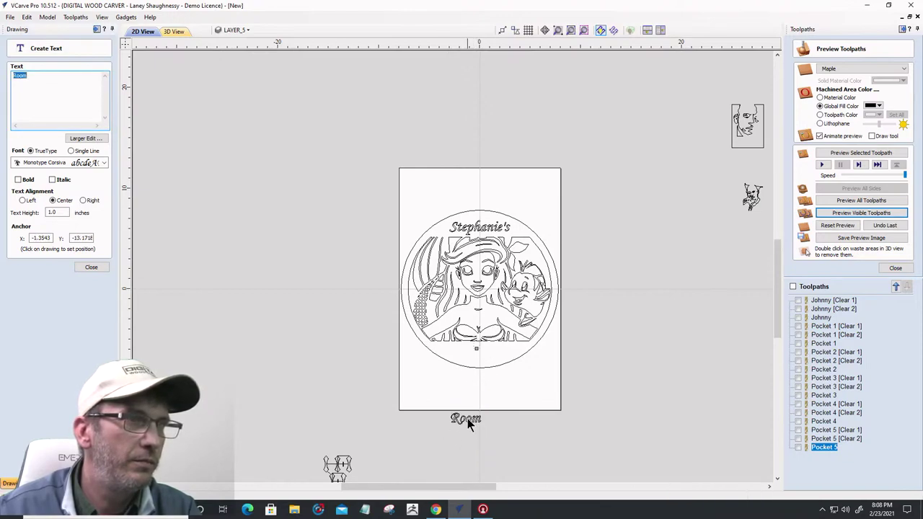
pyautogui.moveTo(468, 418); pyautogui.dragTo(479, 354)
pyautogui.click(91, 268)
pyautogui.scroll(2, 481, 346)
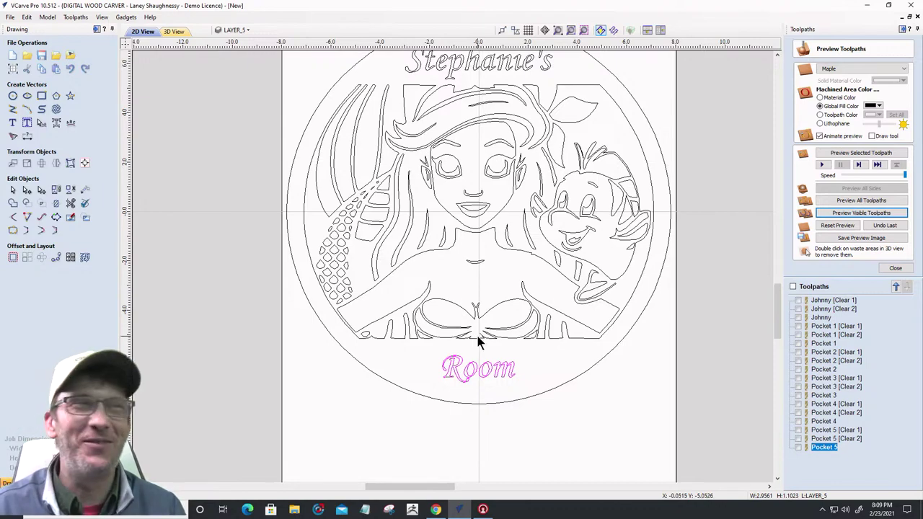
# Enlarge the 'Room' and 'Stephanie's' text with their corner handles
pyautogui.click(473, 374)
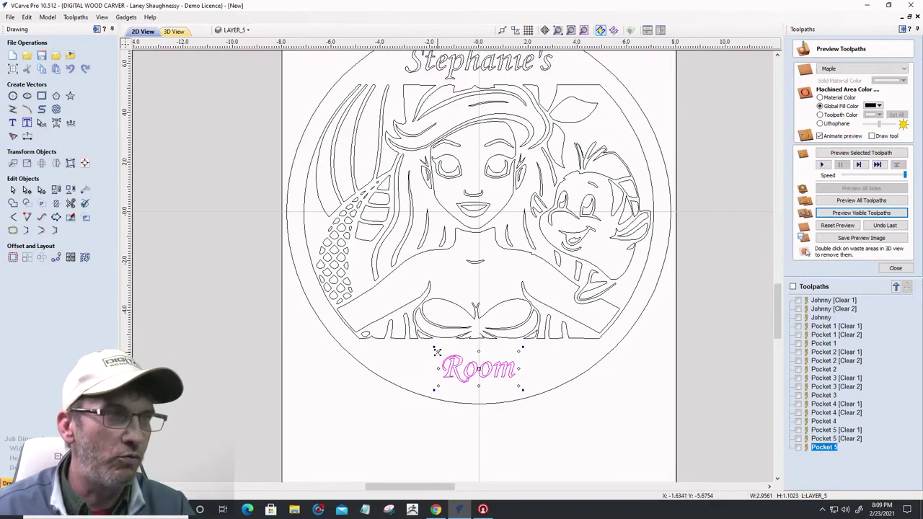
pyautogui.moveTo(436, 351); pyautogui.dragTo(424, 346)
pyautogui.press('F6')
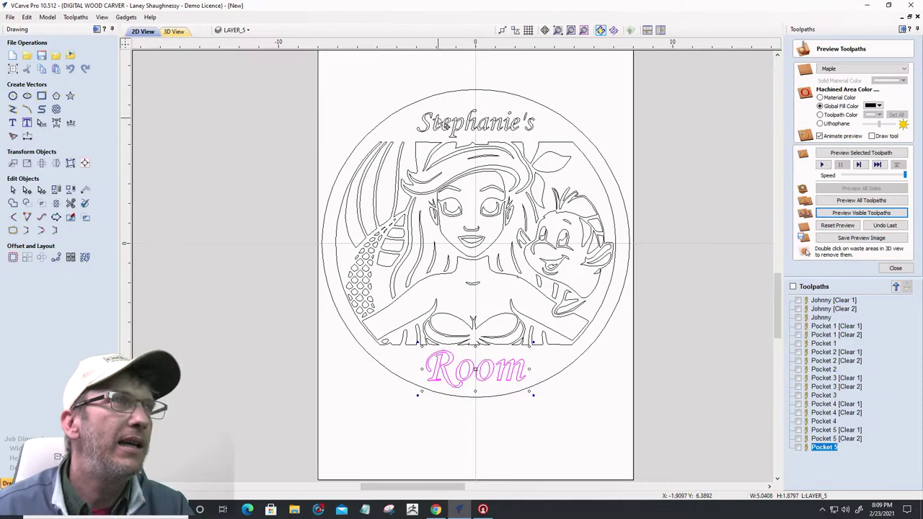
pyautogui.scroll(2, 446, 124)
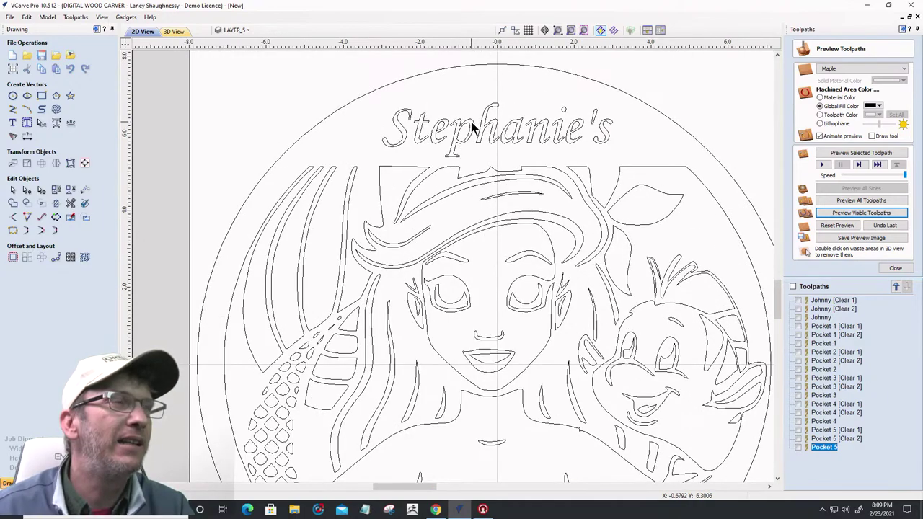
pyautogui.click(470, 128)
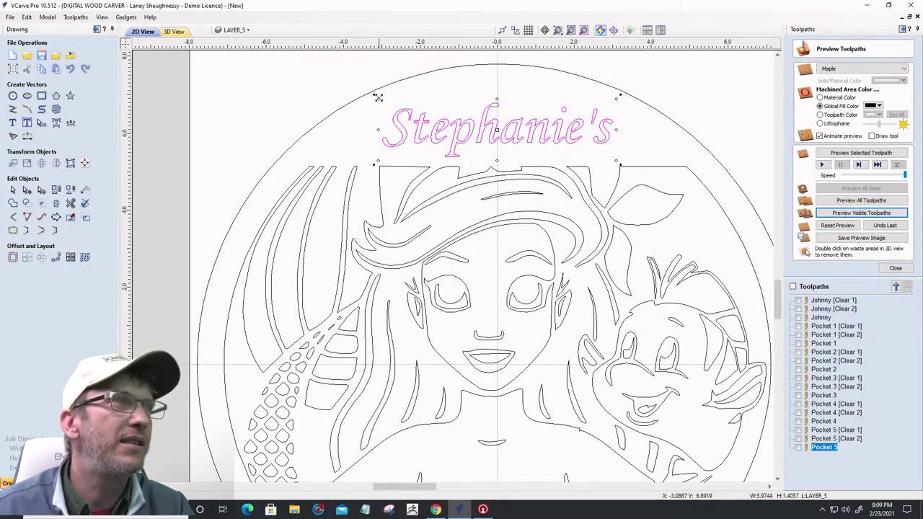
pyautogui.moveTo(378, 99); pyautogui.dragTo(375, 96)
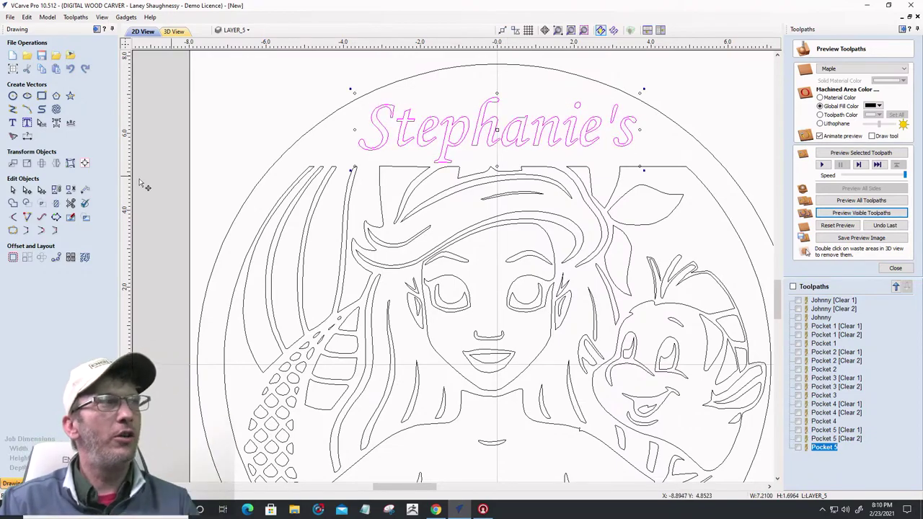
# In Alignment Tools, select 'Room' and the mermaid artwork to centre them on the material
pyautogui.click(71, 163)
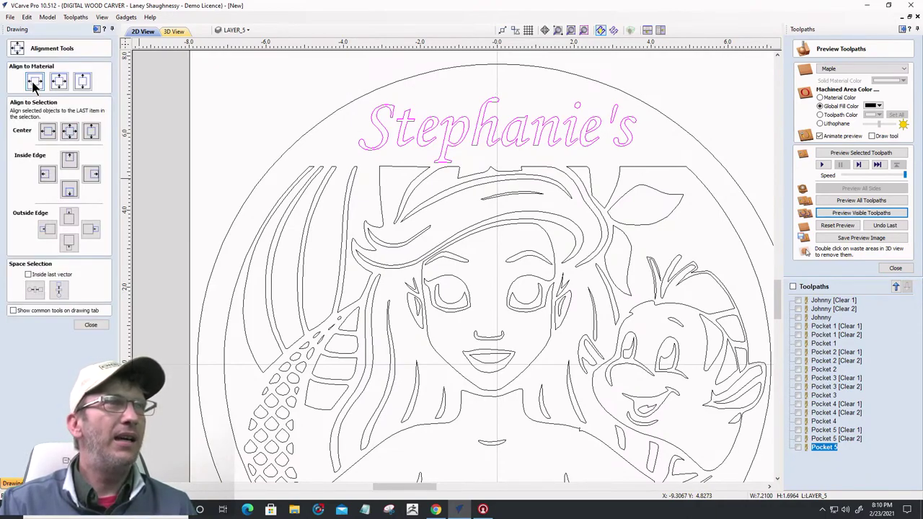
pyautogui.scroll(-4, 653, 171)
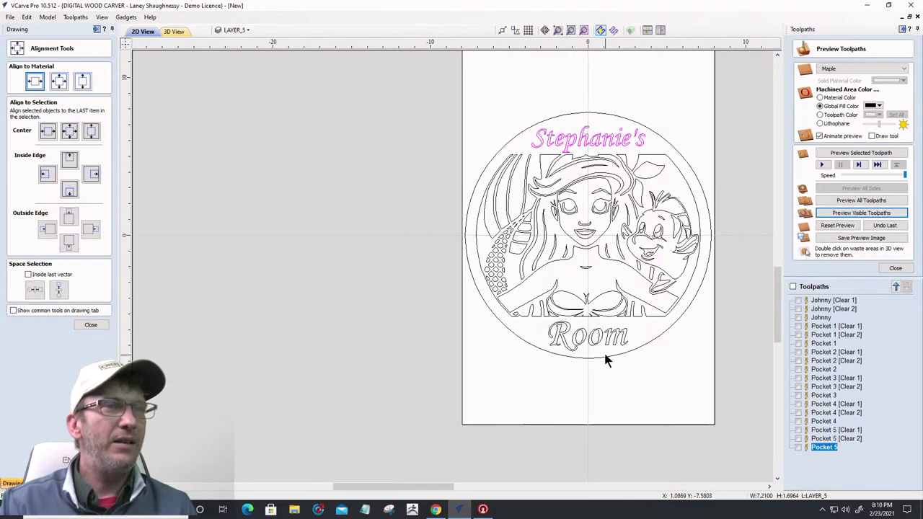
pyautogui.scroll(3, 605, 361)
pyautogui.click(587, 337)
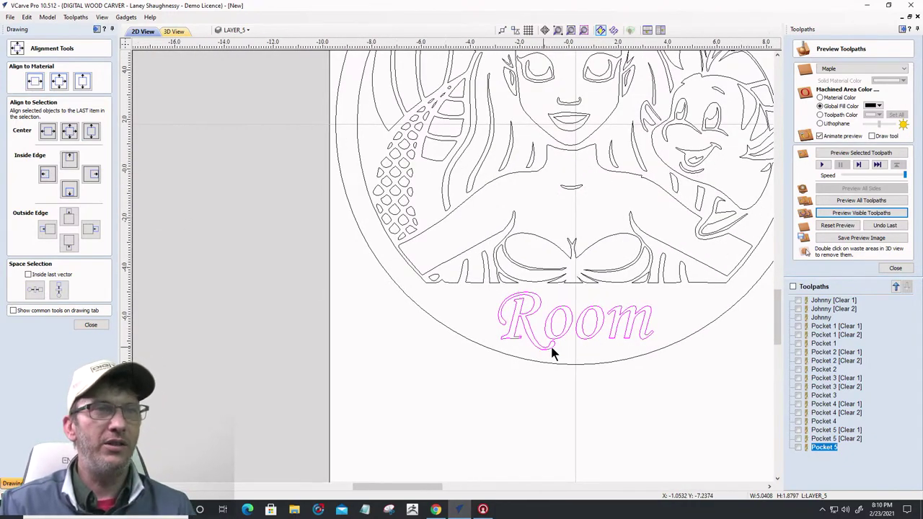
pyautogui.scroll(-3, 551, 349)
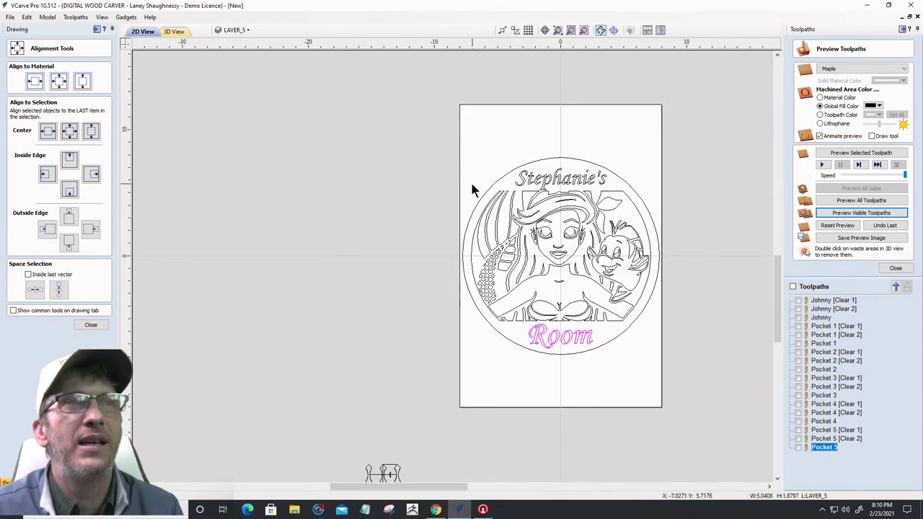
pyautogui.moveTo(435, 185); pyautogui.dragTo(667, 324)
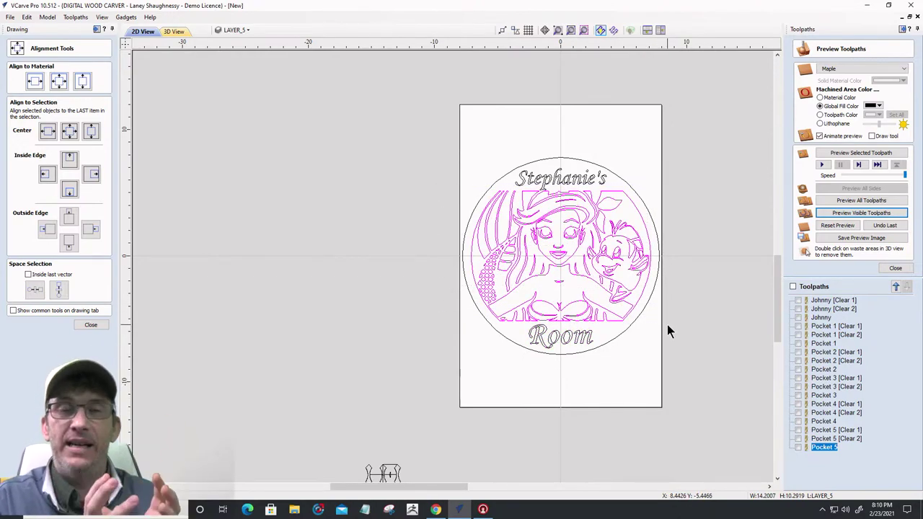
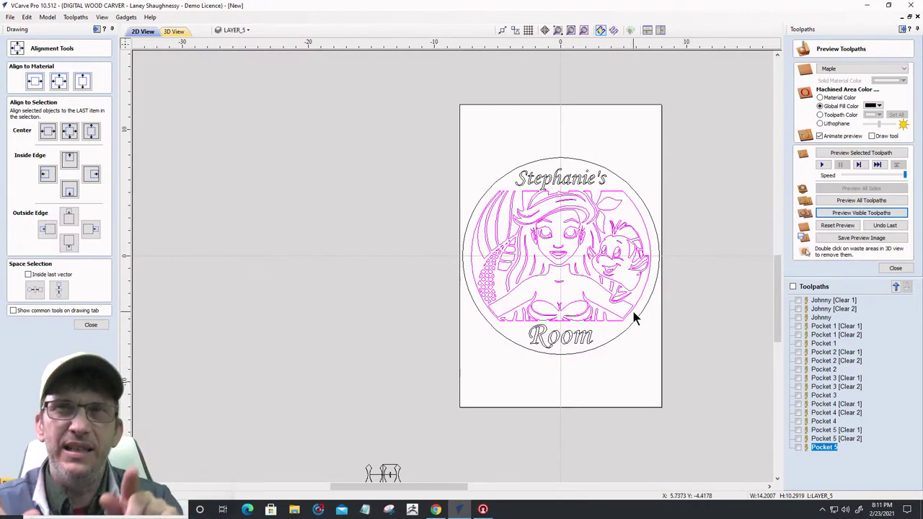
# Create a new pocket toolpath, rename it from Pocket 6 to 'Ariel & Flounder', and calculate it
pyautogui.click(895, 268)
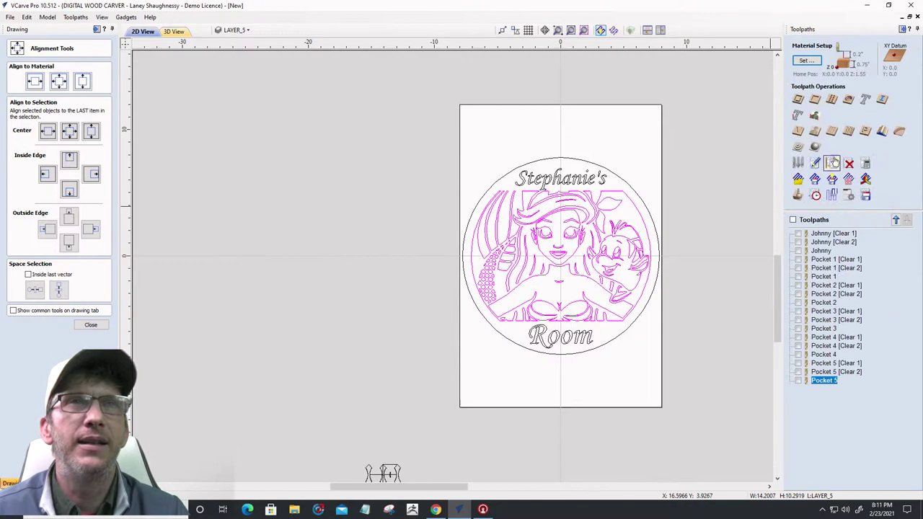
pyautogui.click(815, 100)
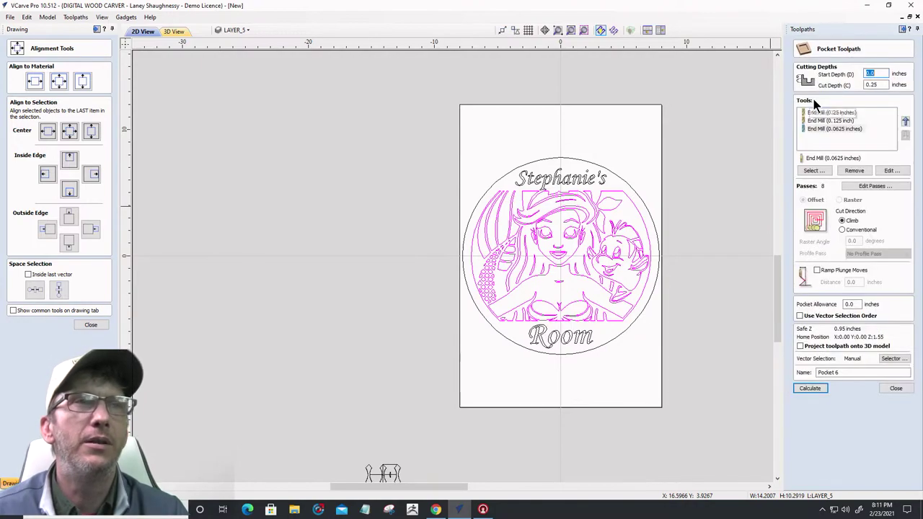
pyautogui.scroll(1, 685, 260)
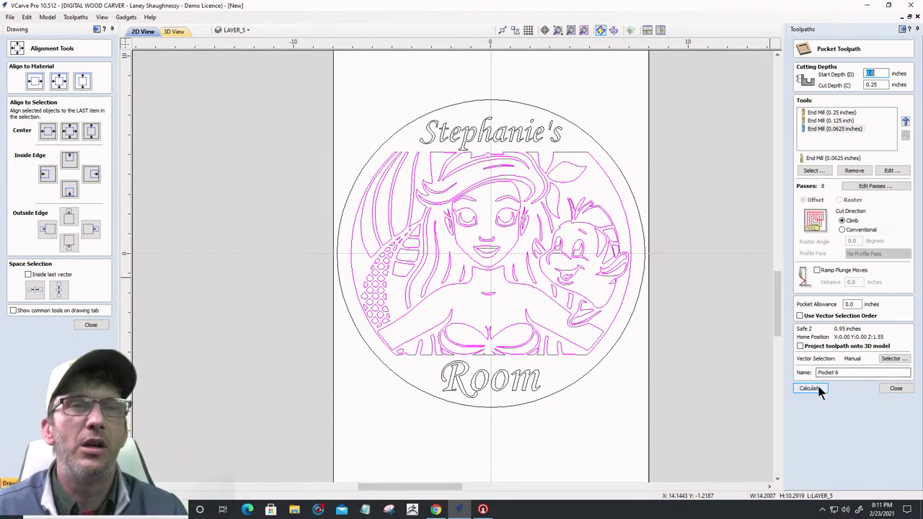
pyautogui.click(840, 372)
pyautogui.moveTo(840, 372); pyautogui.dragTo(706, 350)
pyautogui.write('Arie')
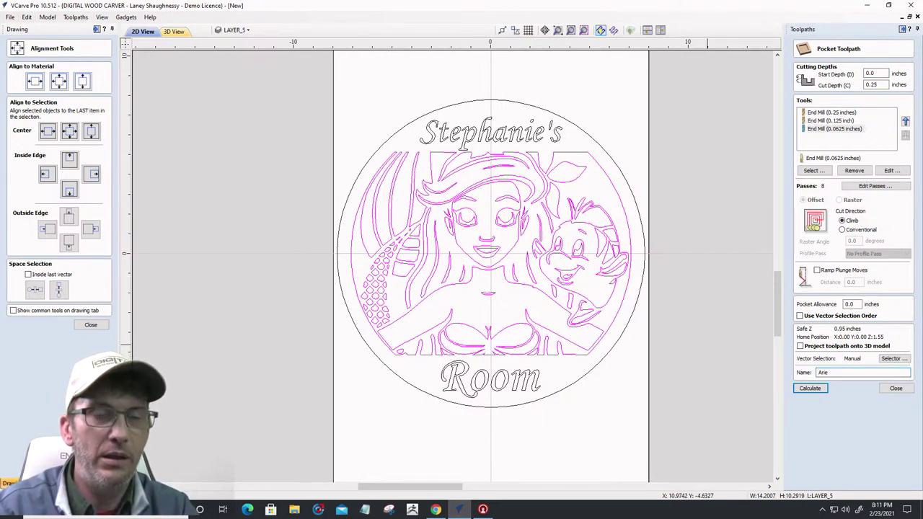
pyautogui.write('l & Flound')
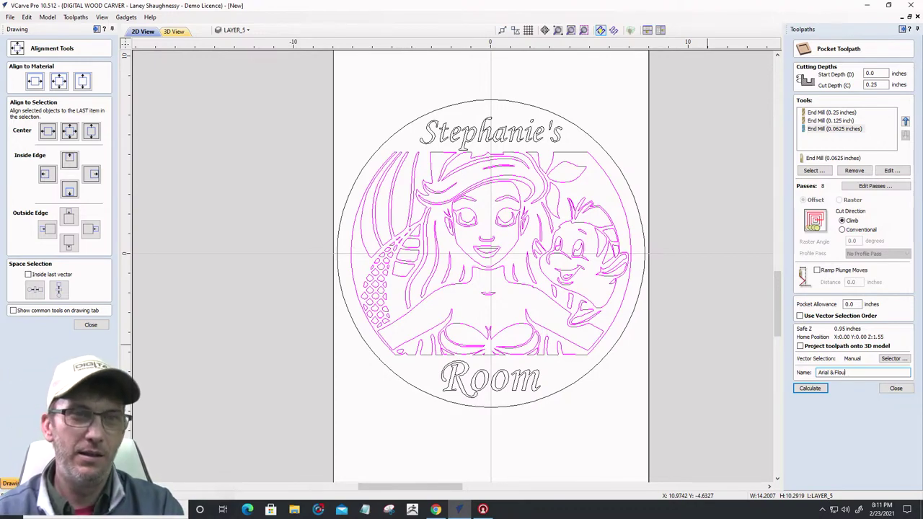
pyautogui.write('er')
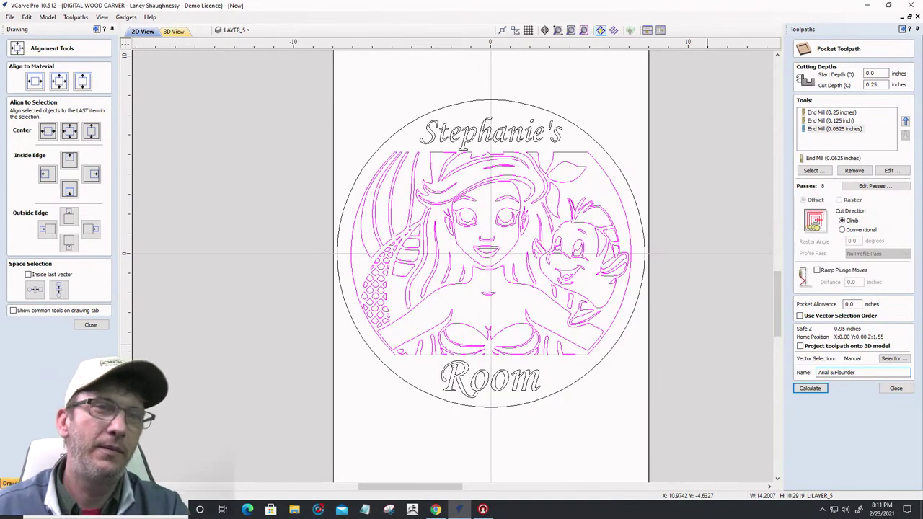
pyautogui.click(812, 391)
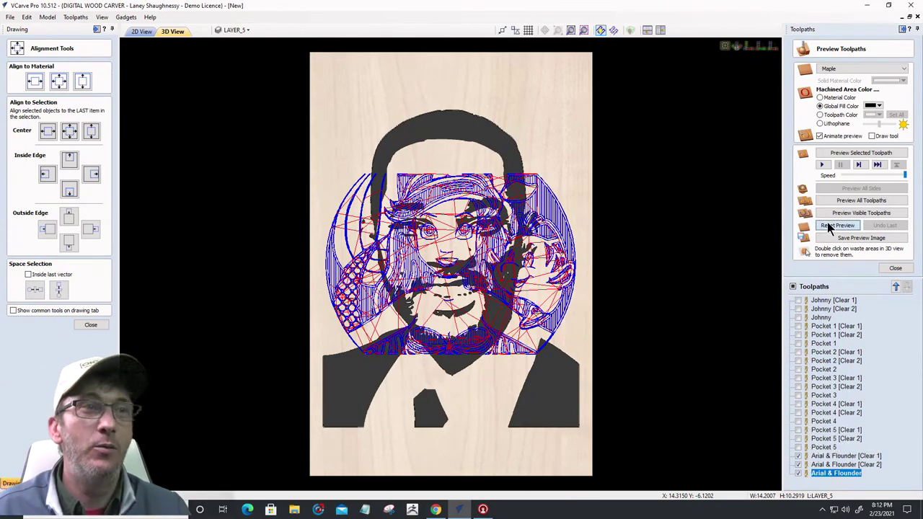
# Reset the preview, simulate all visible toolpaths, and orbit to inspect the carved hair
pyautogui.click(828, 224)
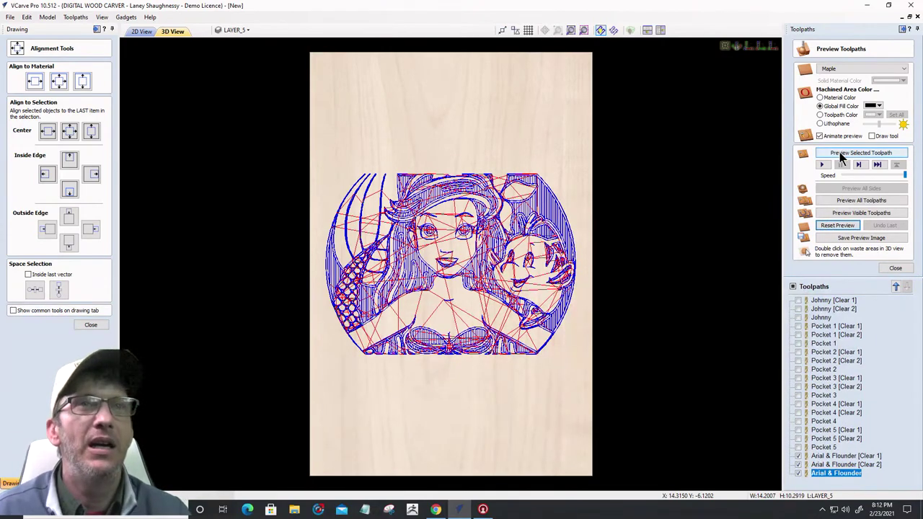
pyautogui.click(853, 214)
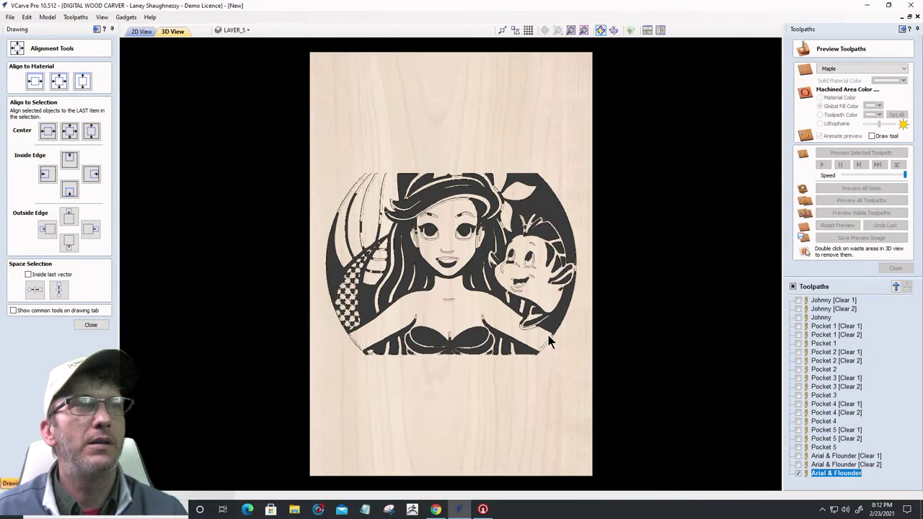
pyautogui.scroll(3, 518, 328)
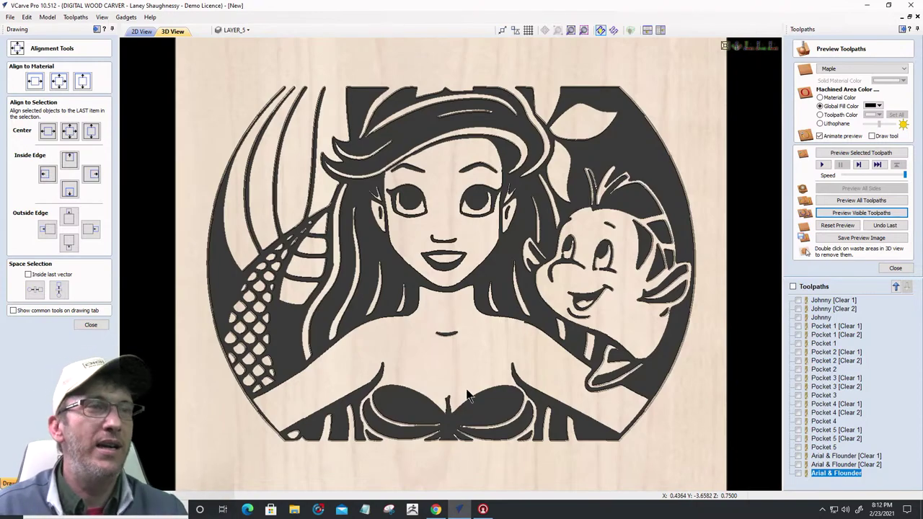
pyautogui.moveTo(518, 324); pyautogui.dragTo(455, 185)
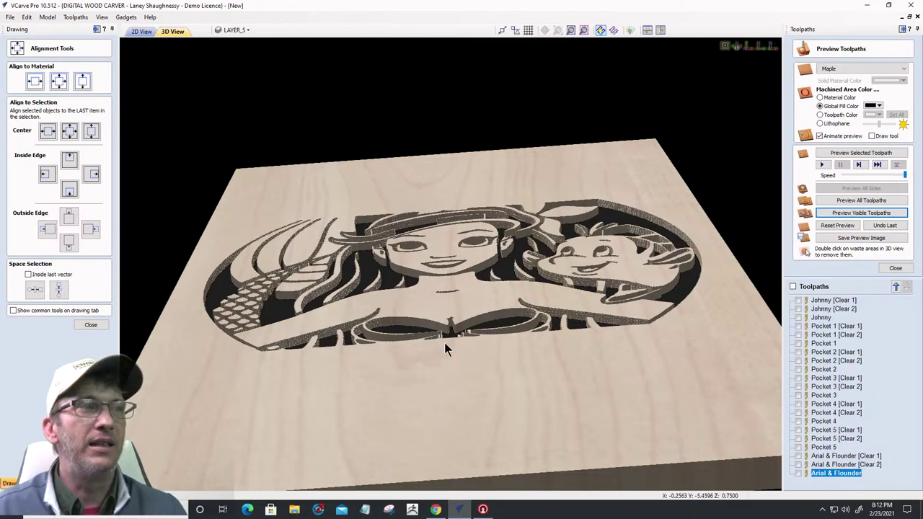
pyautogui.scroll(3, 445, 350)
pyautogui.scroll(4, 462, 368)
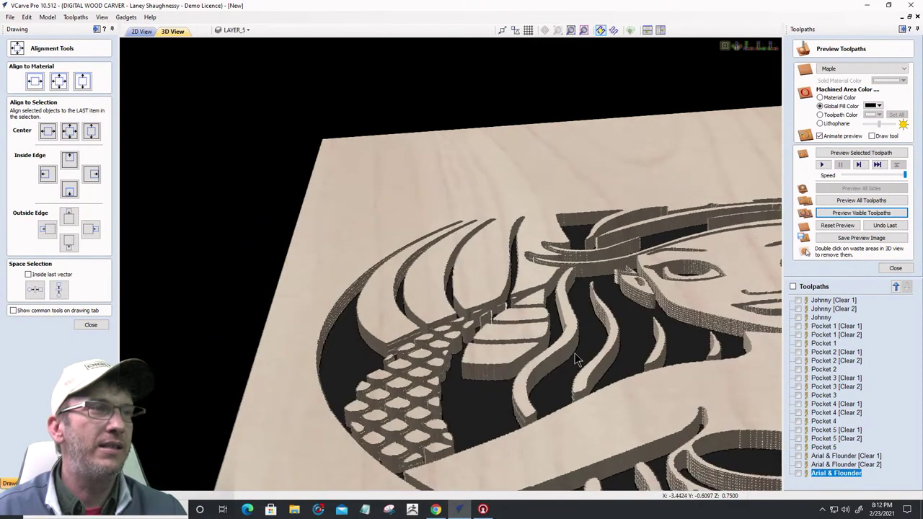
pyautogui.scroll(4, 495, 387)
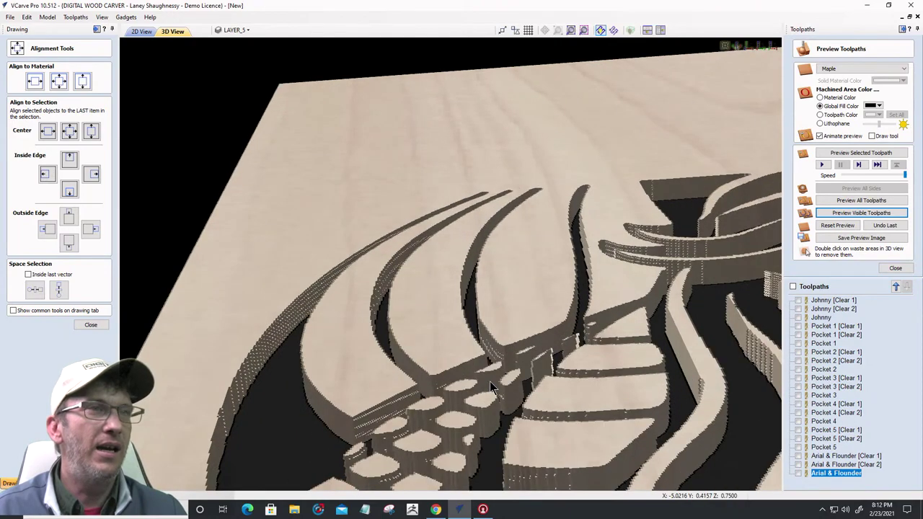
pyautogui.moveTo(490, 387); pyautogui.dragTo(765, 52)
pyautogui.scroll(-5, 373, 274)
# Return the 3D view to flat top-down and go back to the 2D drawing
pyautogui.click(747, 47)
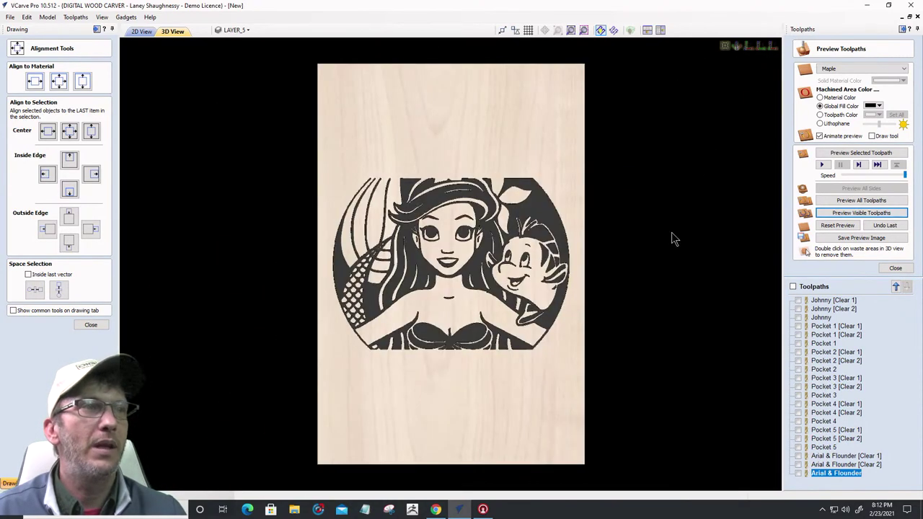
pyautogui.scroll(-2, 473, 281)
pyautogui.scroll(5, 451, 292)
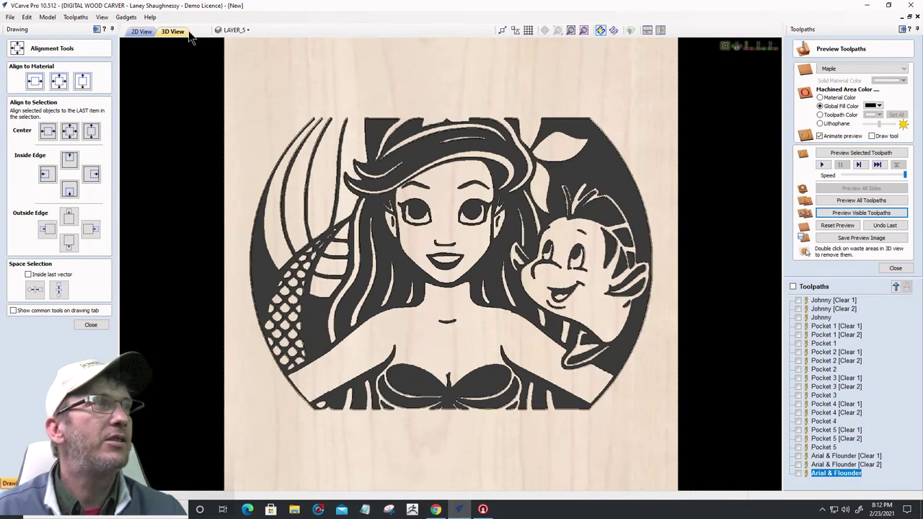
pyautogui.click(141, 31)
# Select the 'Stephanie's' and 'Room' text objects together
pyautogui.moveTo(517, 129); pyautogui.dragTo(591, 151)
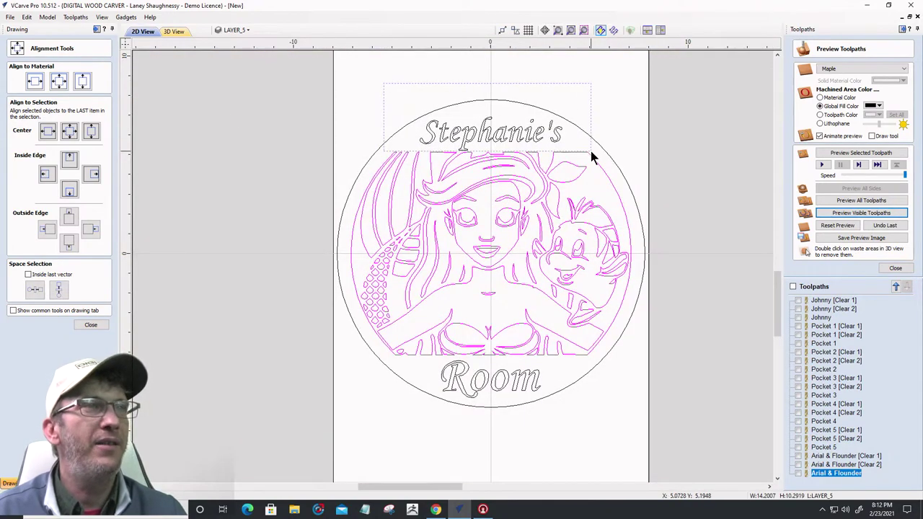
pyautogui.keyDown('shift'); pyautogui.click(508, 387); pyautogui.keyUp('shift')
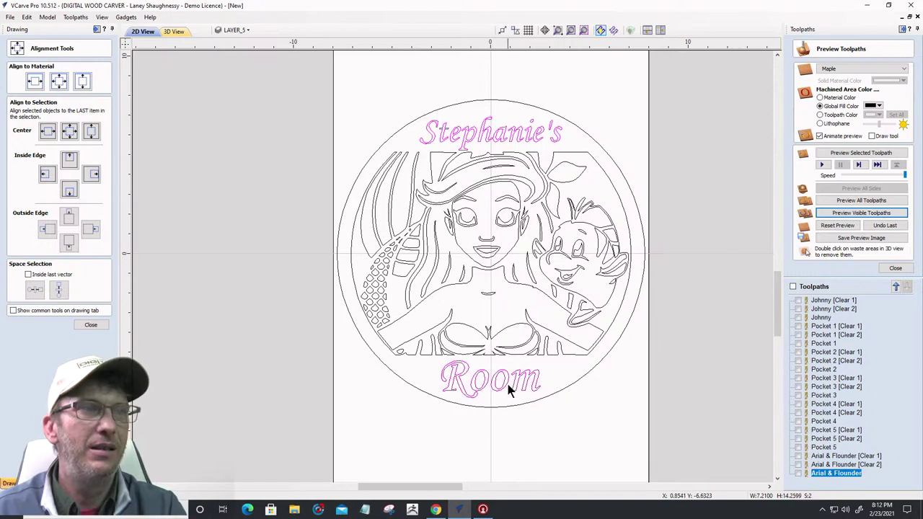
pyautogui.click(894, 269)
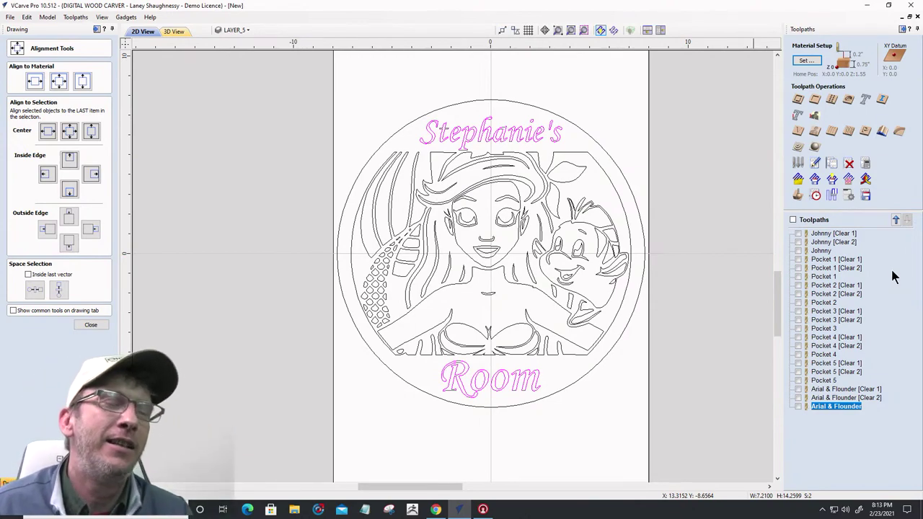
pyautogui.click(797, 196)
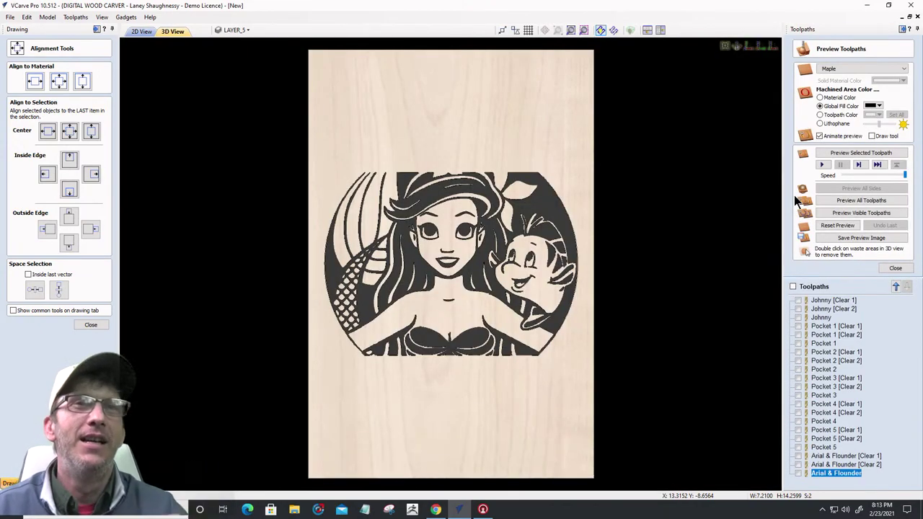
pyautogui.click(885, 266)
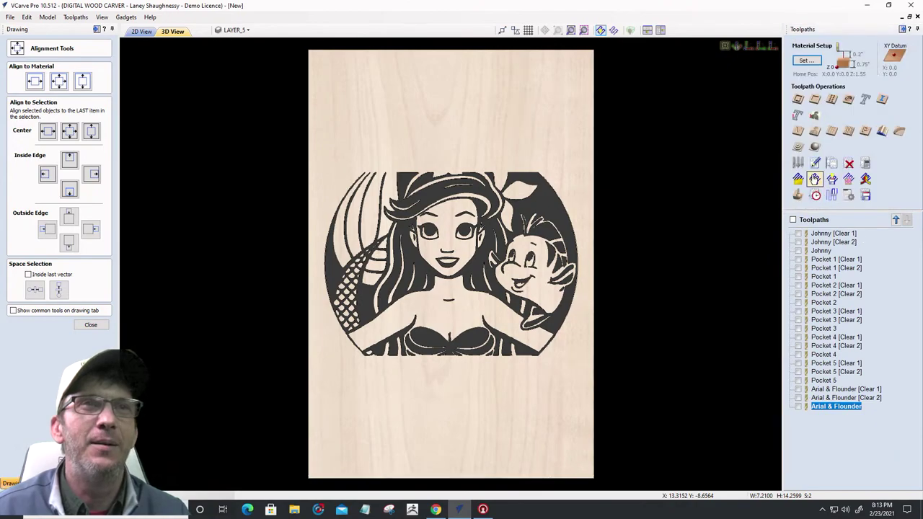
# Calculate a V-Carve toolpath for the lettering without flat depth or clearance tools, and preview it
pyautogui.click(797, 131)
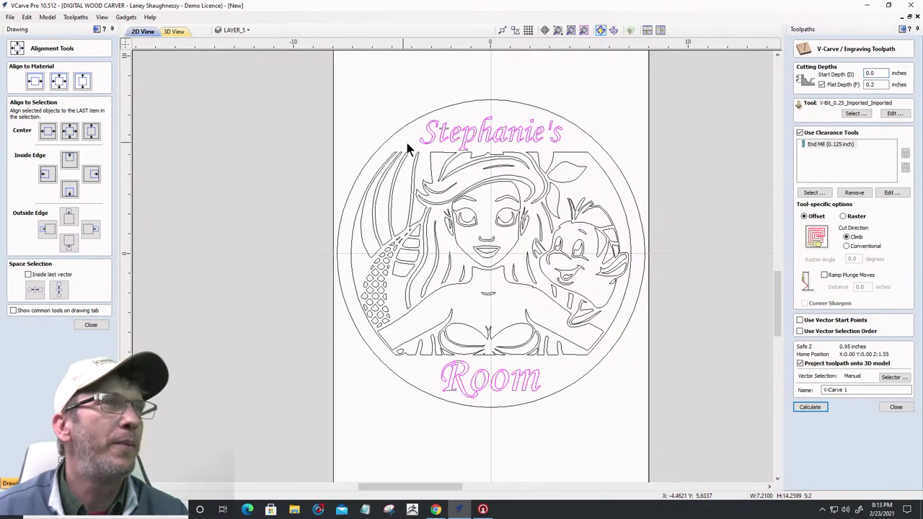
pyautogui.click(821, 84)
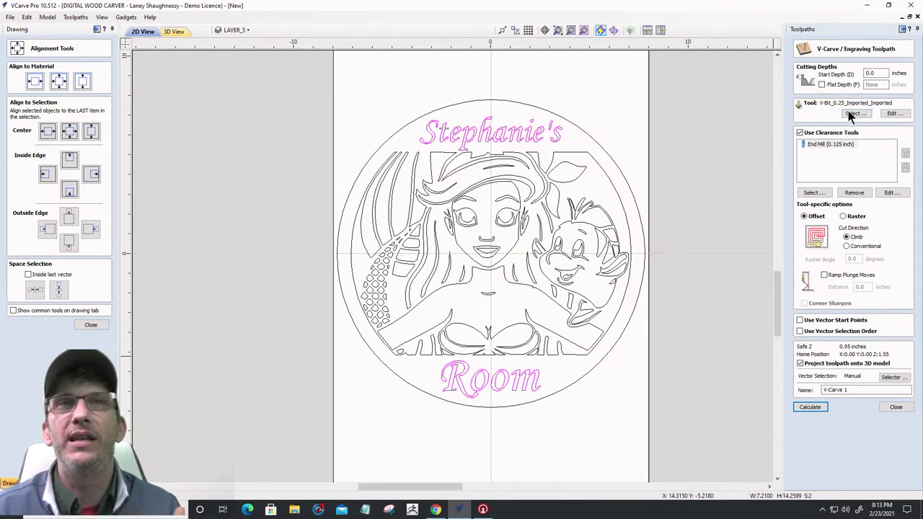
pyautogui.click(799, 132)
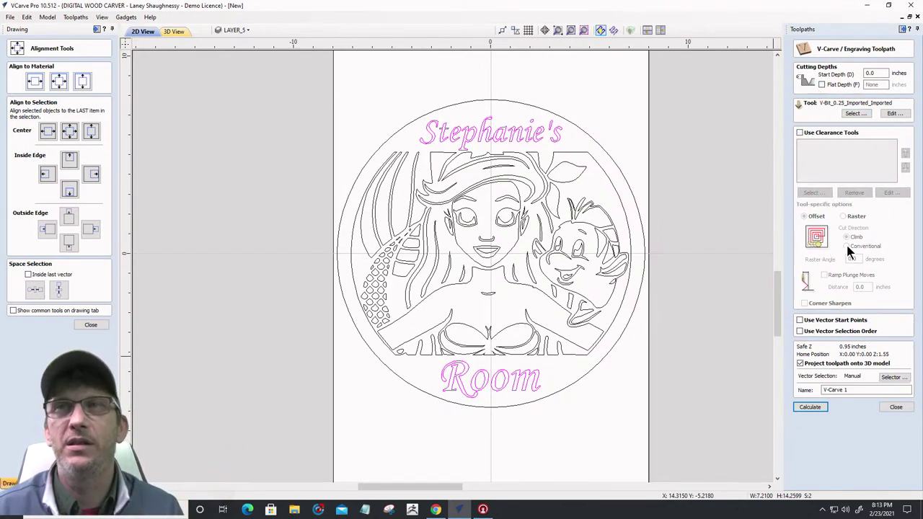
pyautogui.click(810, 407)
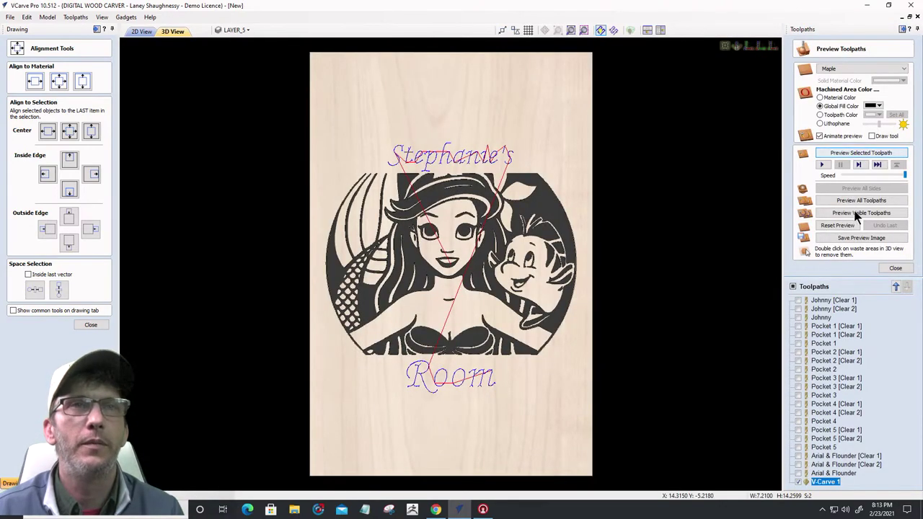
pyautogui.click(851, 214)
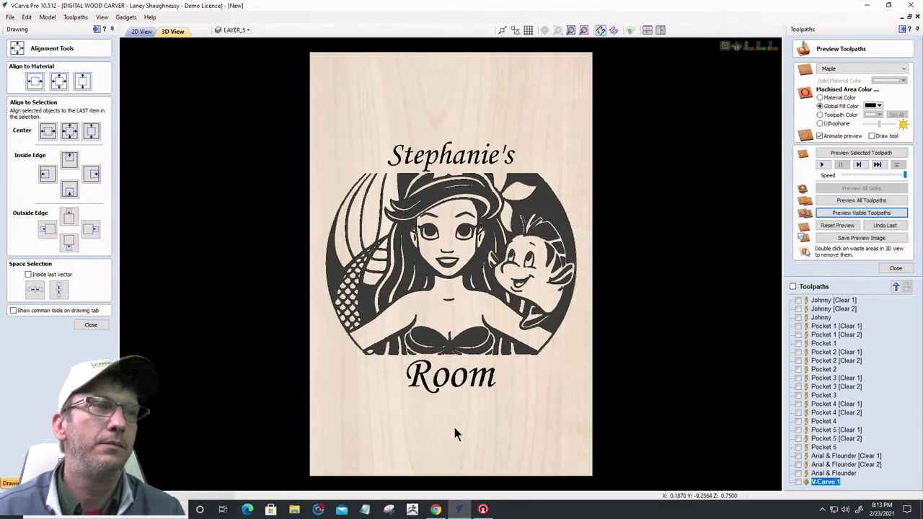
pyautogui.click(142, 32)
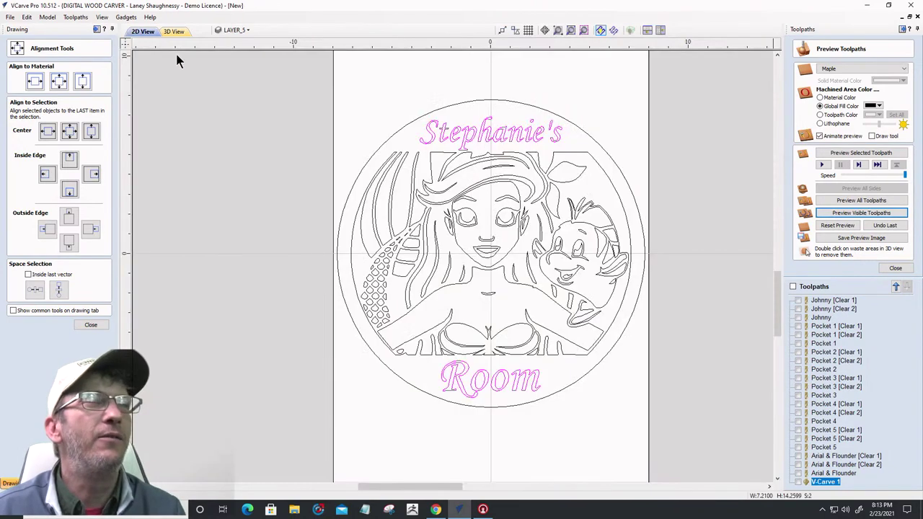
# Start a profile toolpath on the outer circle with a 0.75-inch cut depth
pyautogui.click(503, 100)
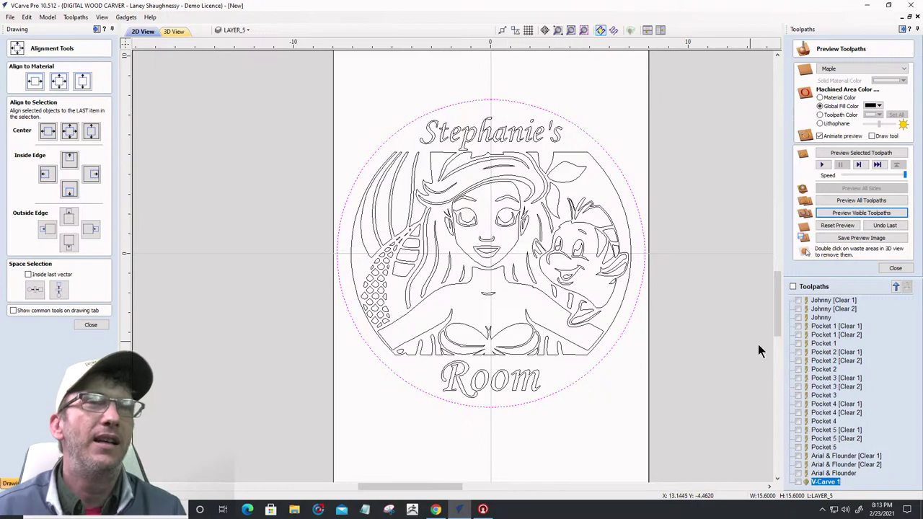
pyautogui.click(894, 269)
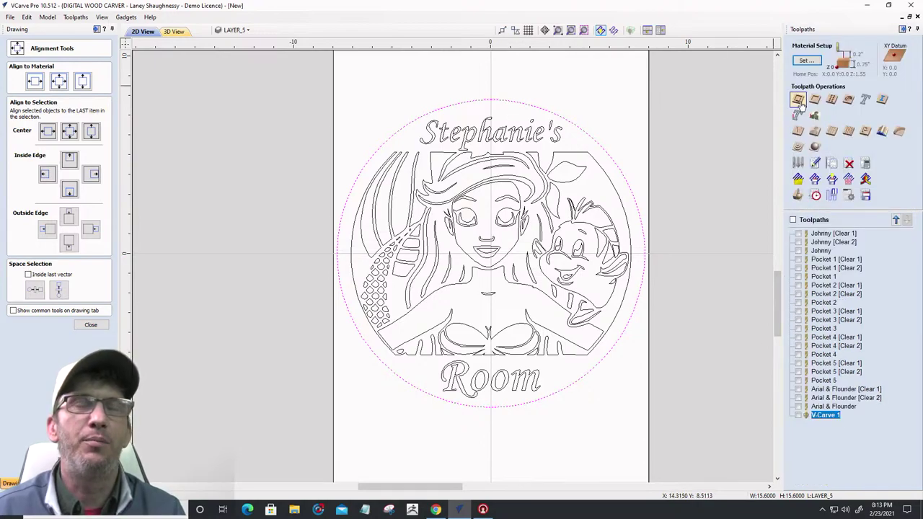
pyautogui.click(798, 101)
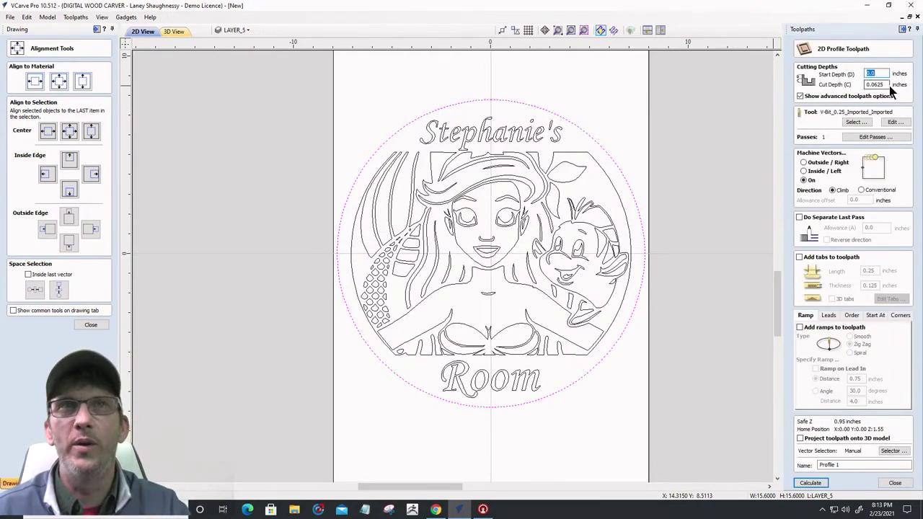
pyautogui.press('Tab')
pyautogui.write('.7')
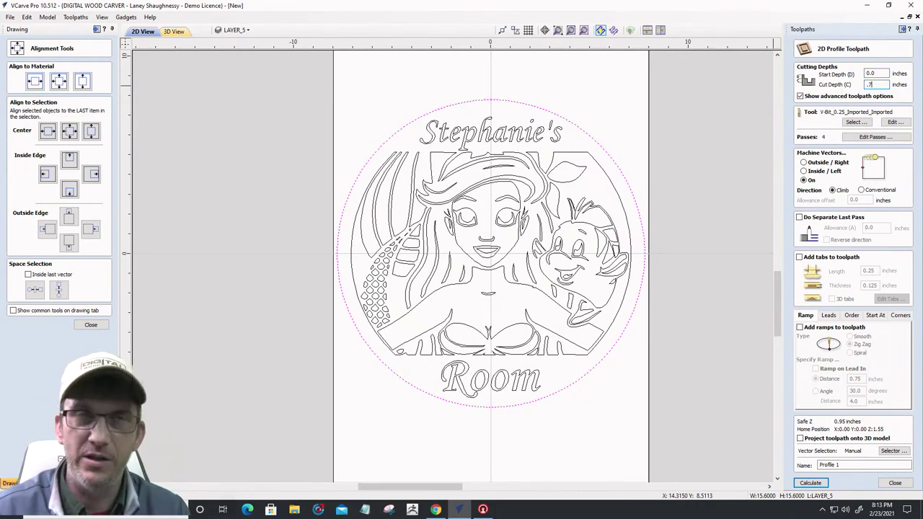
# Use the 0.25-inch end mill, cut outside the circle, and enable holding tabs
pyautogui.click(851, 123)
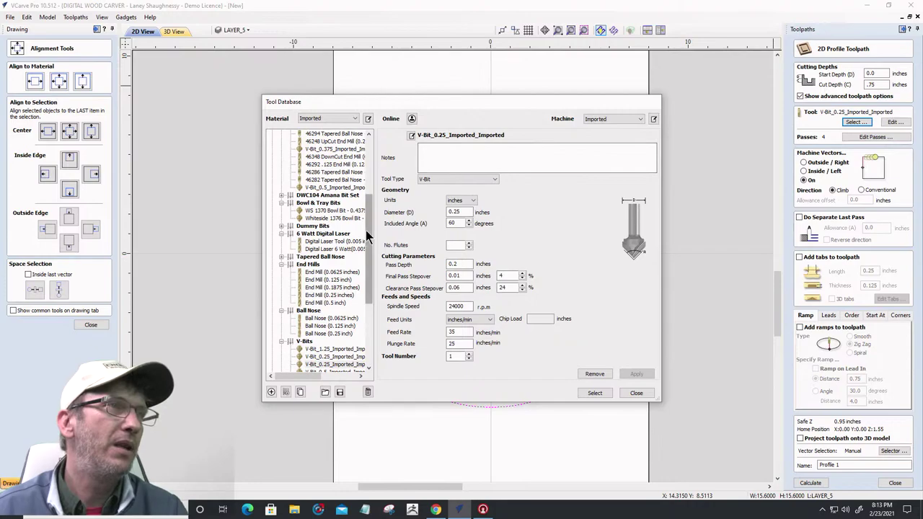
pyautogui.scroll(-2, 360, 238)
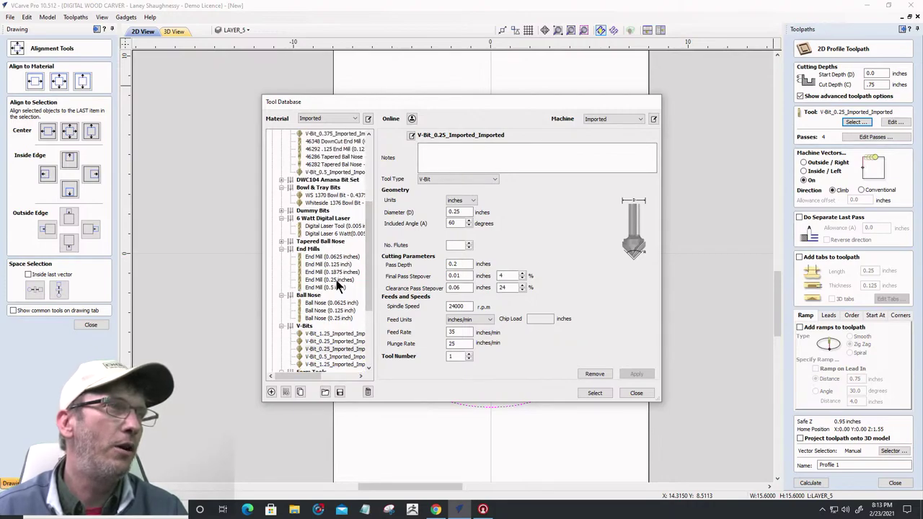
pyautogui.click(336, 280)
pyautogui.click(595, 393)
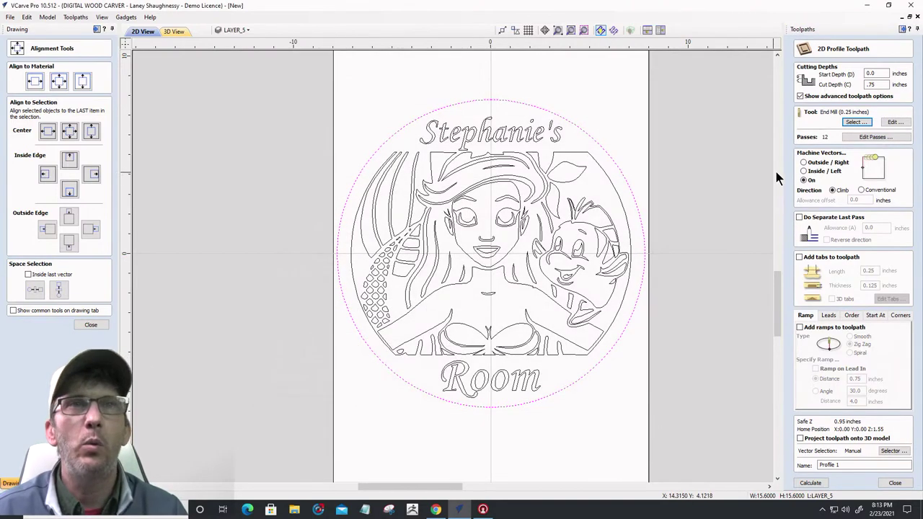
pyautogui.click(805, 164)
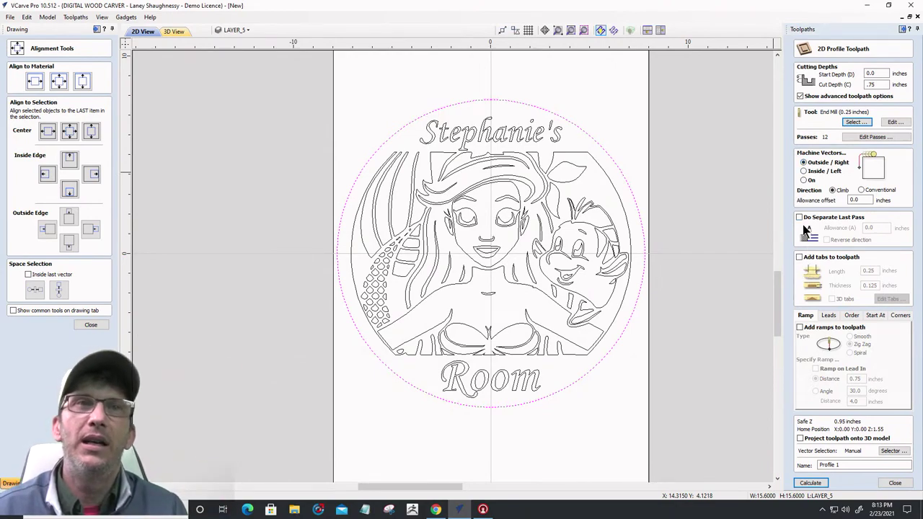
pyautogui.click(800, 257)
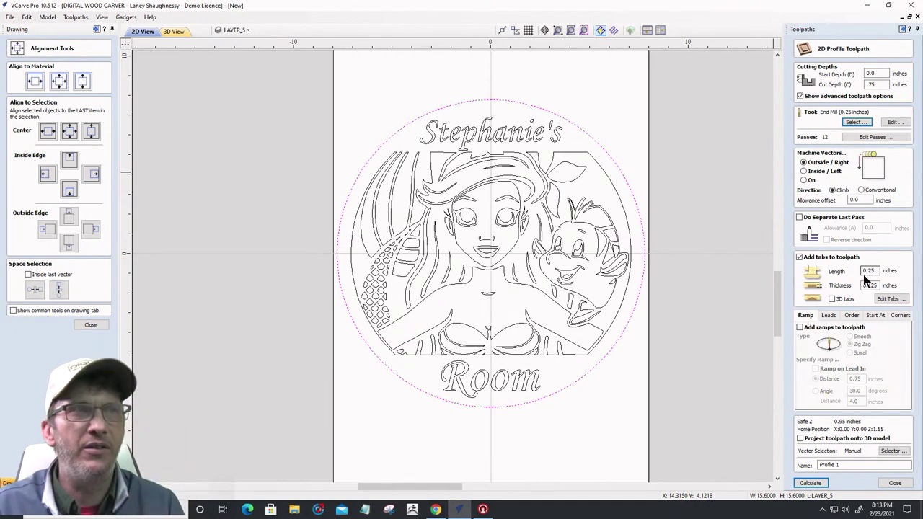
pyautogui.click(891, 300)
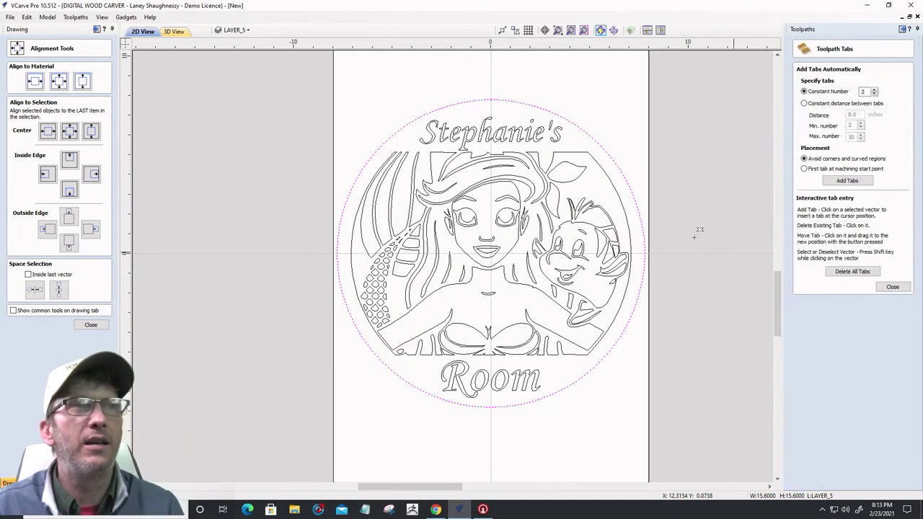
# Place four holding tabs around the circle outline
pyautogui.click(491, 99)
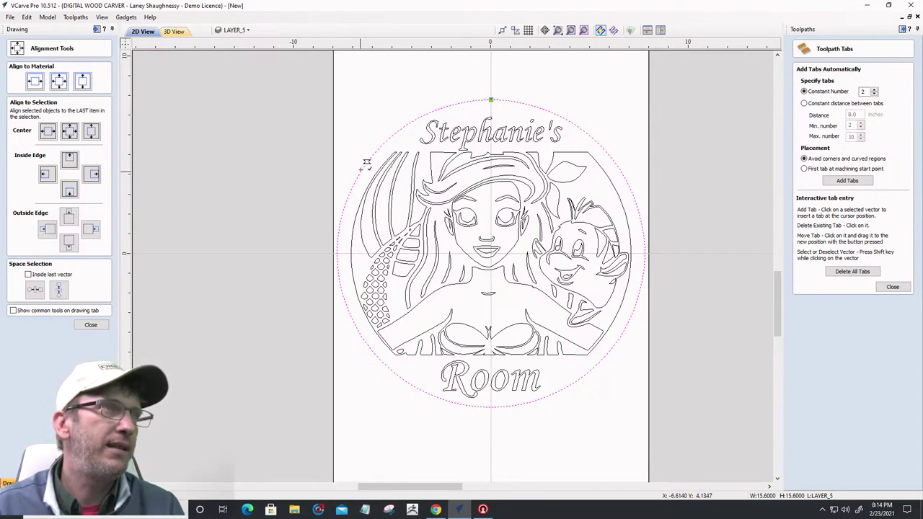
pyautogui.click(612, 158)
pyautogui.click(603, 357)
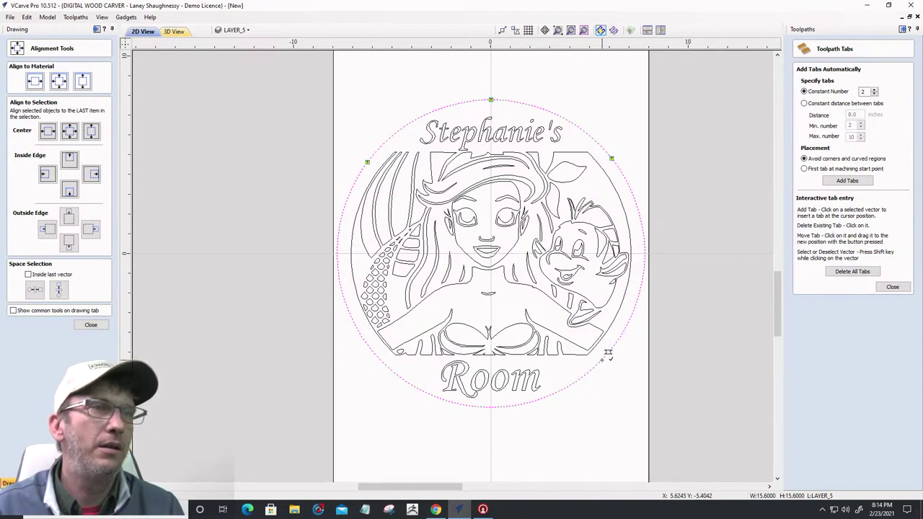
pyautogui.click(399, 375)
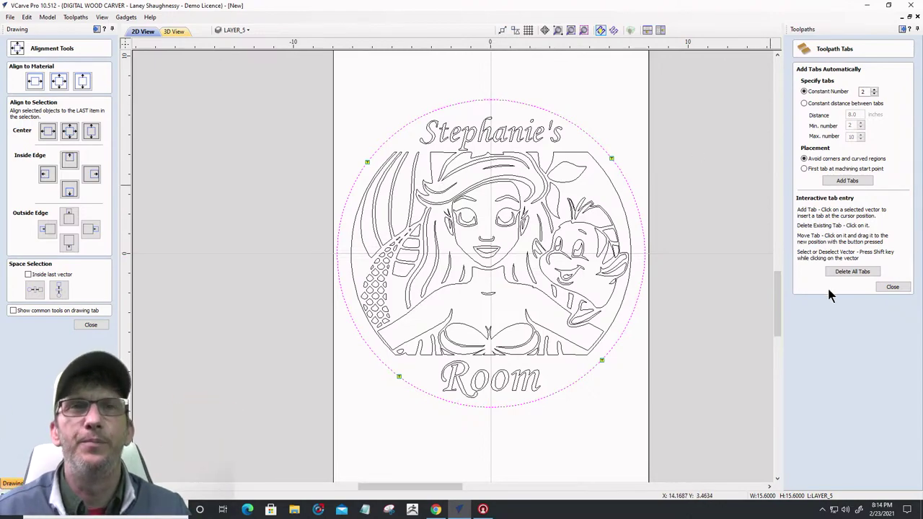
pyautogui.click(892, 287)
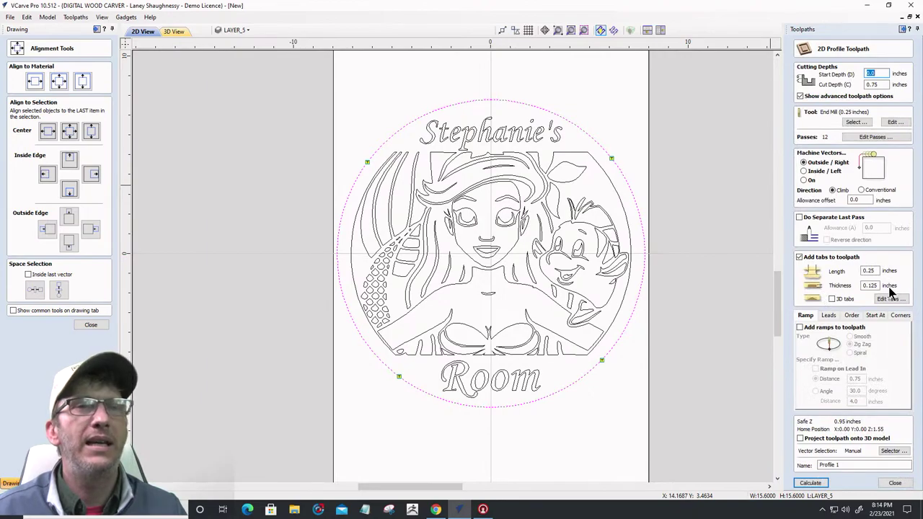
# Calculate and preview the Profile 1 cutout, then recalculate it and preview again
pyautogui.click(819, 484)
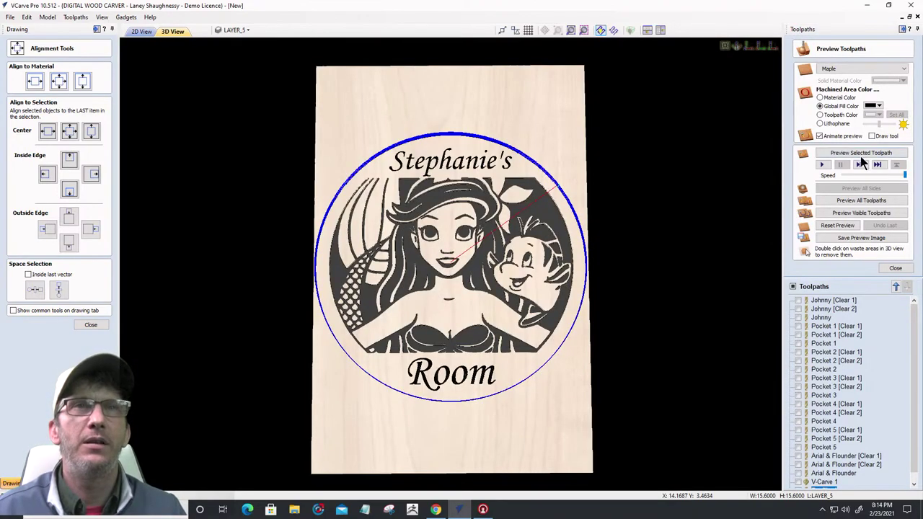
pyautogui.click(860, 155)
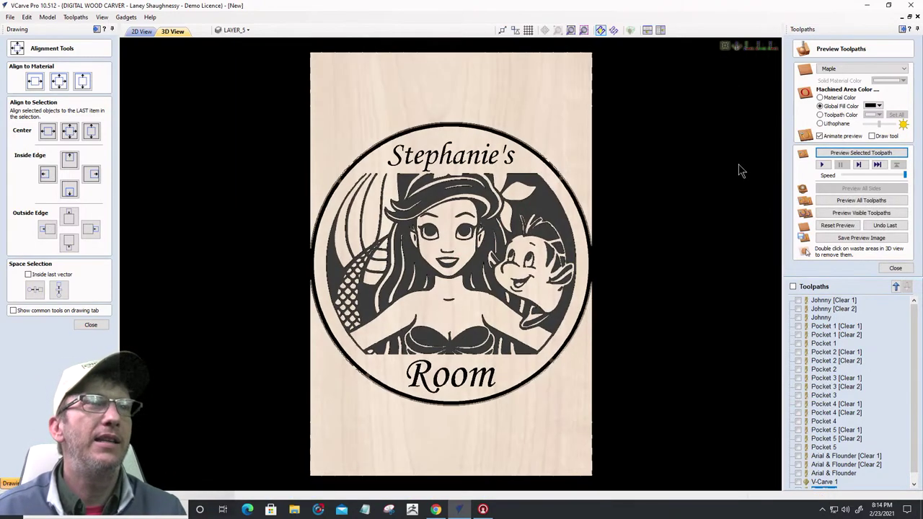
pyautogui.moveTo(480, 324); pyautogui.dragTo(505, 281)
pyautogui.scroll(3, 504, 282)
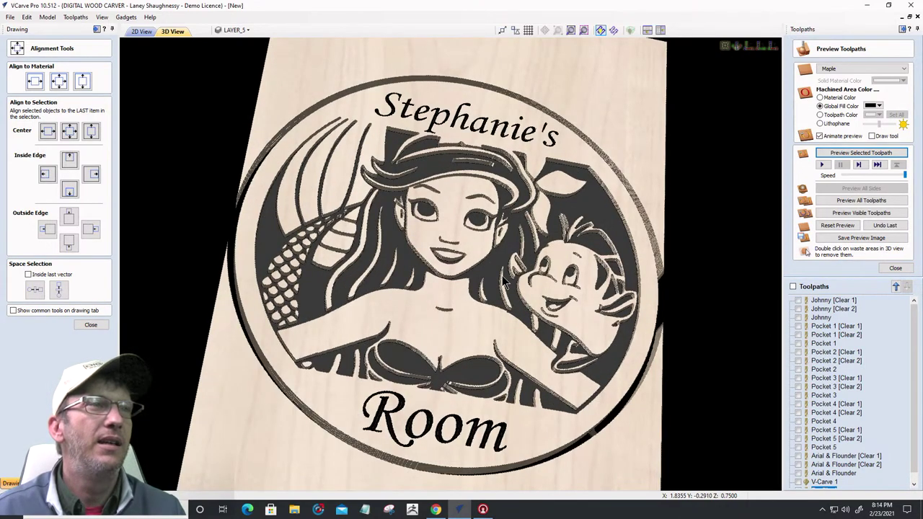
pyautogui.scroll(-1, 822, 468)
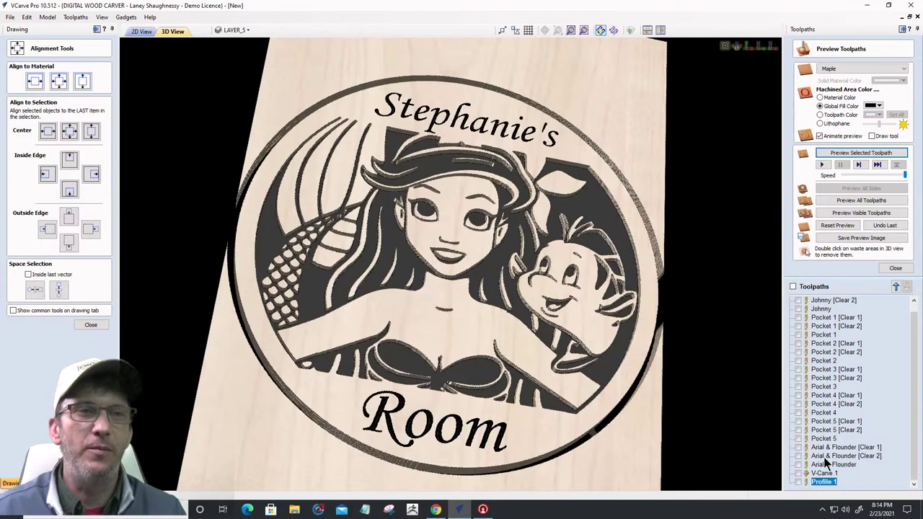
pyautogui.doubleClick(822, 482)
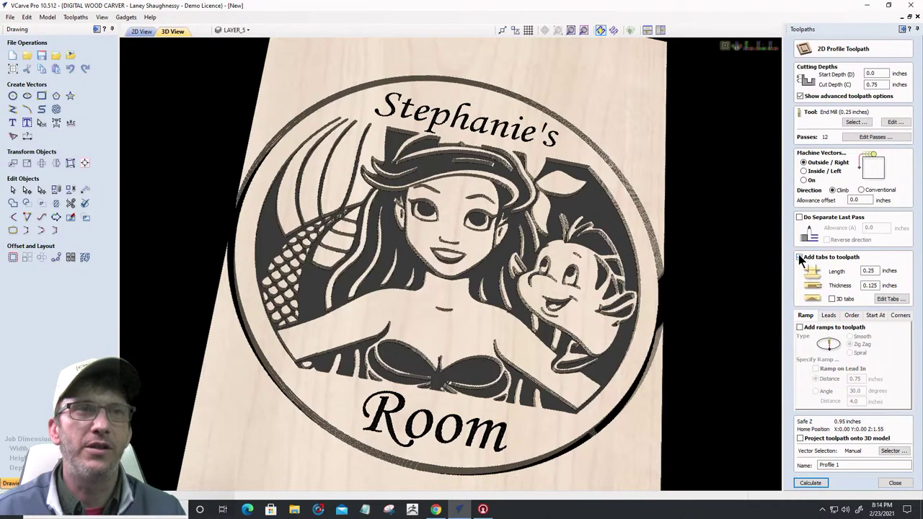
pyautogui.click(815, 482)
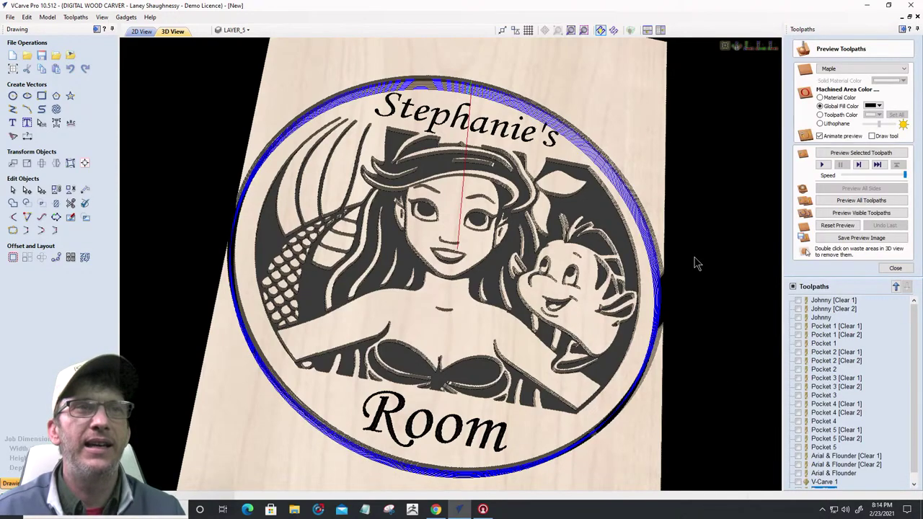
pyautogui.click(848, 153)
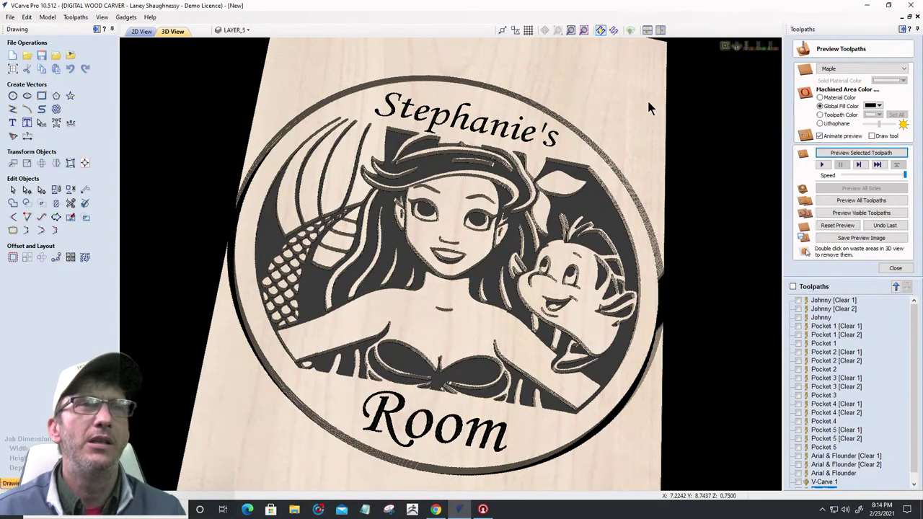
# Remove the waste board in the preview and inspect the round sign up to its right edge
pyautogui.doubleClick(633, 429)
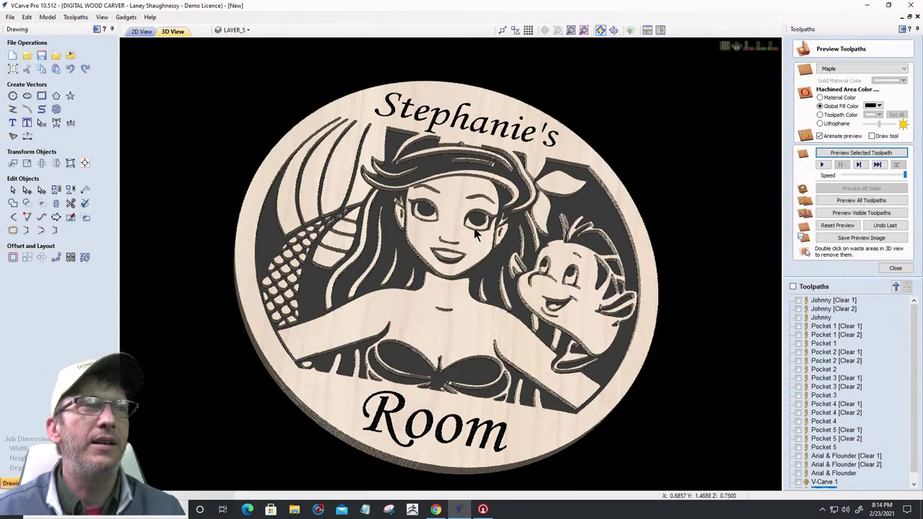
pyautogui.moveTo(633, 429); pyautogui.dragTo(457, 281)
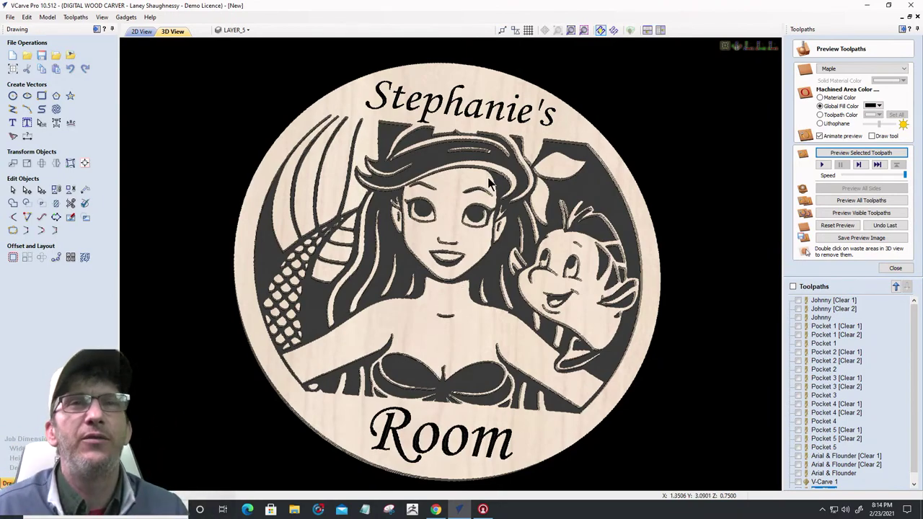
pyautogui.scroll(5, 608, 225)
pyautogui.scroll(-2, 608, 226)
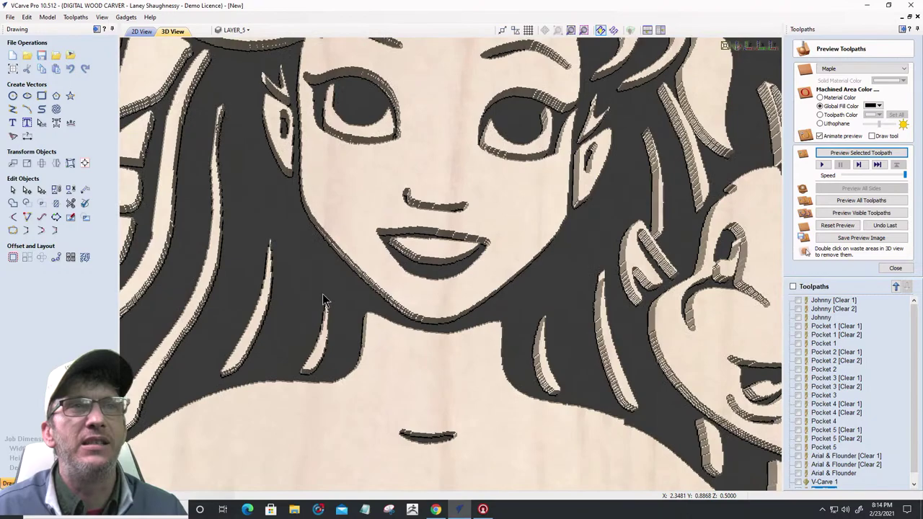
pyautogui.scroll(3, 374, 303)
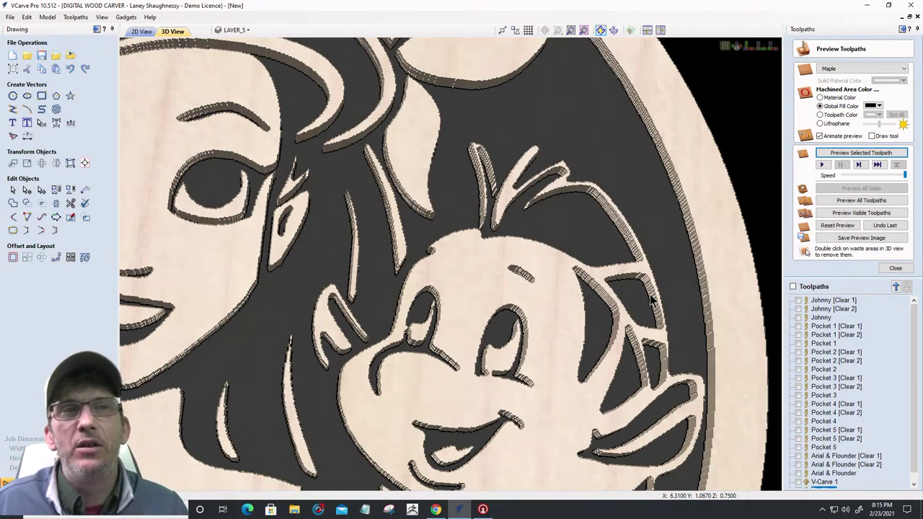
pyautogui.scroll(5, 397, 271)
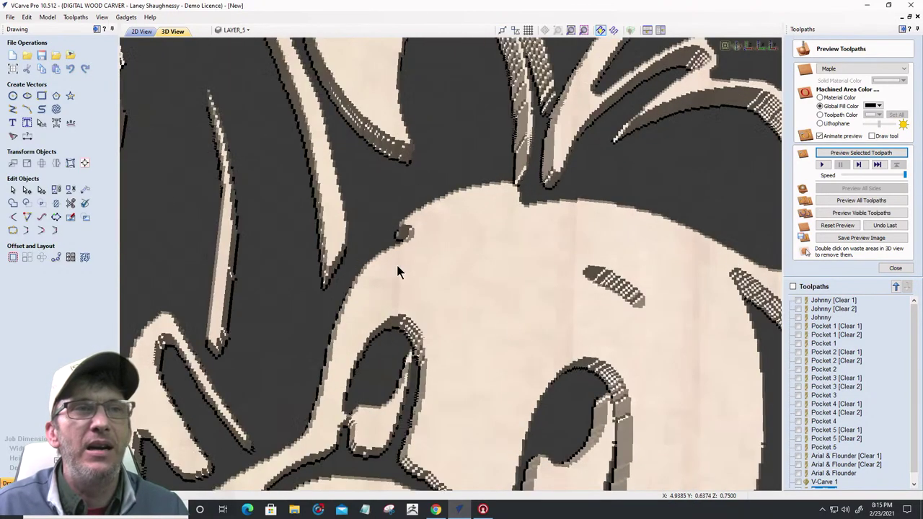
pyautogui.moveTo(397, 271); pyautogui.dragTo(143, 155, button='middle')
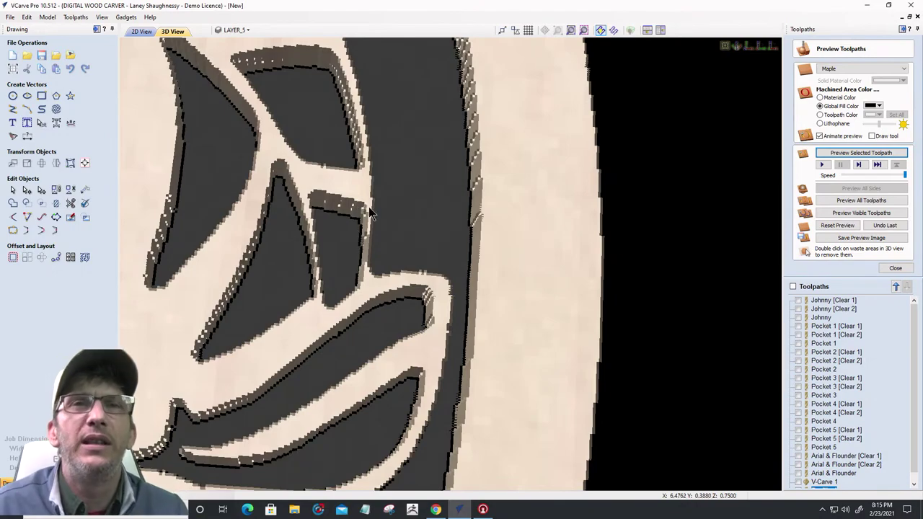
# Back in the 2D view, select the character artwork inside the circle
pyautogui.scroll(-3, 592, 282)
pyautogui.scroll(-3, 593, 282)
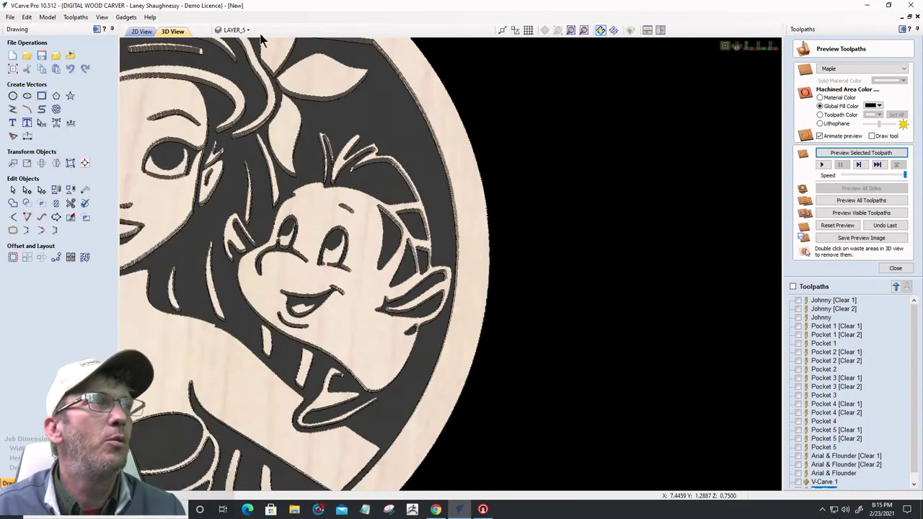
pyautogui.click(142, 31)
pyautogui.moveTo(350, 144); pyautogui.dragTo(640, 359)
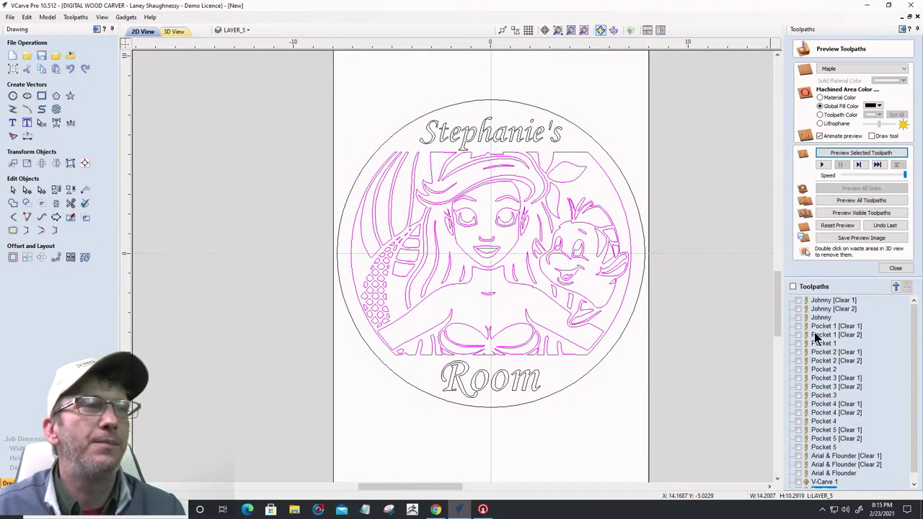
# Start a V-Carve toolpath for the artwork with a 0.25-inch flat depth
pyautogui.click(895, 268)
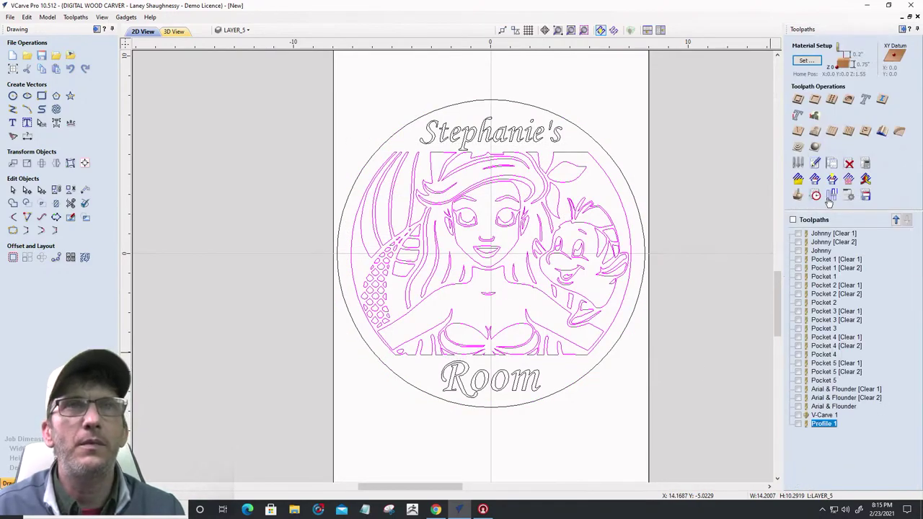
pyautogui.click(799, 131)
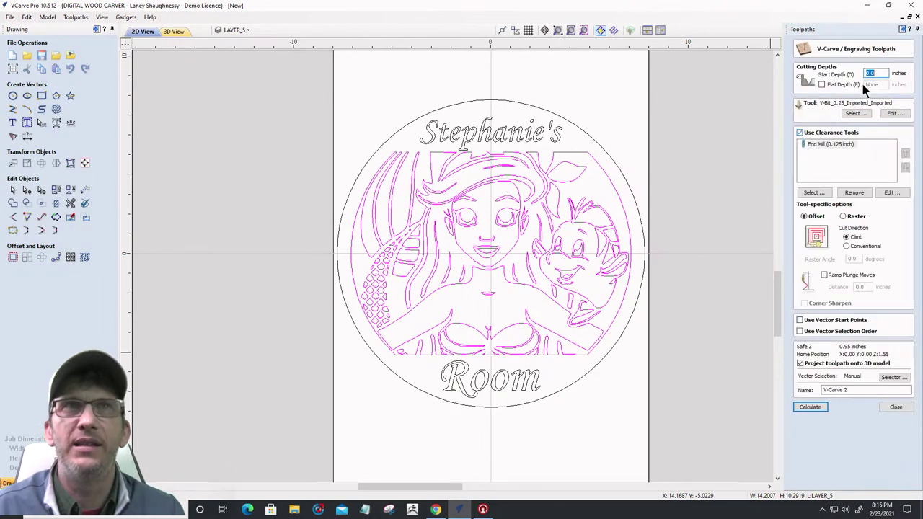
pyautogui.click(821, 84)
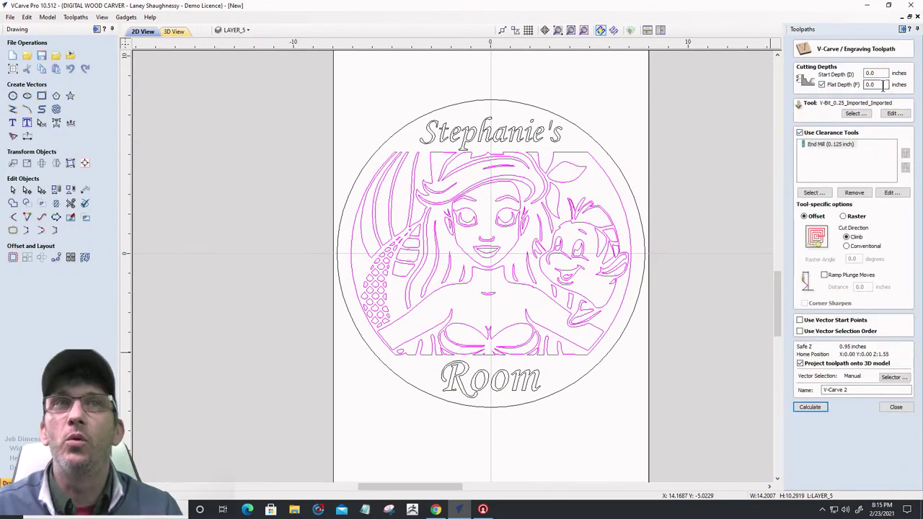
pyautogui.write('.25')
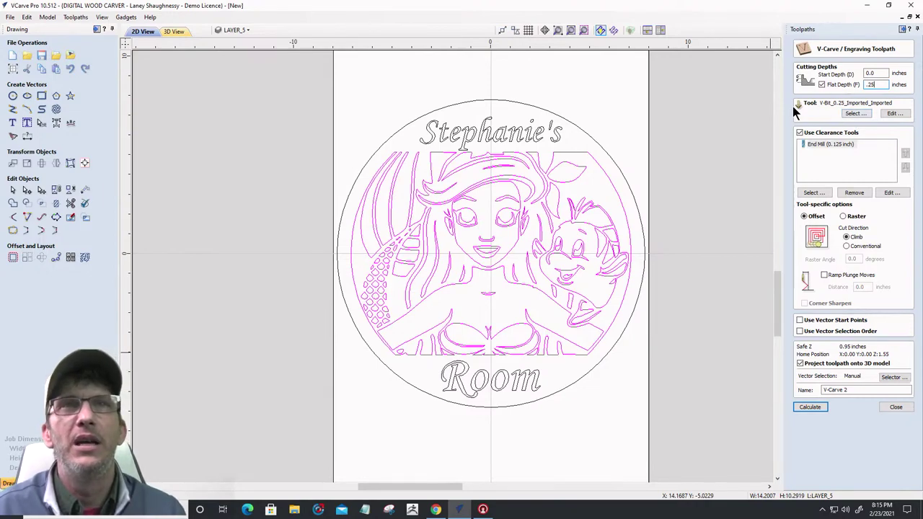
# Choose the 0.25 V-bit with raster clearance and calculate V-Carve 2
pyautogui.click(848, 114)
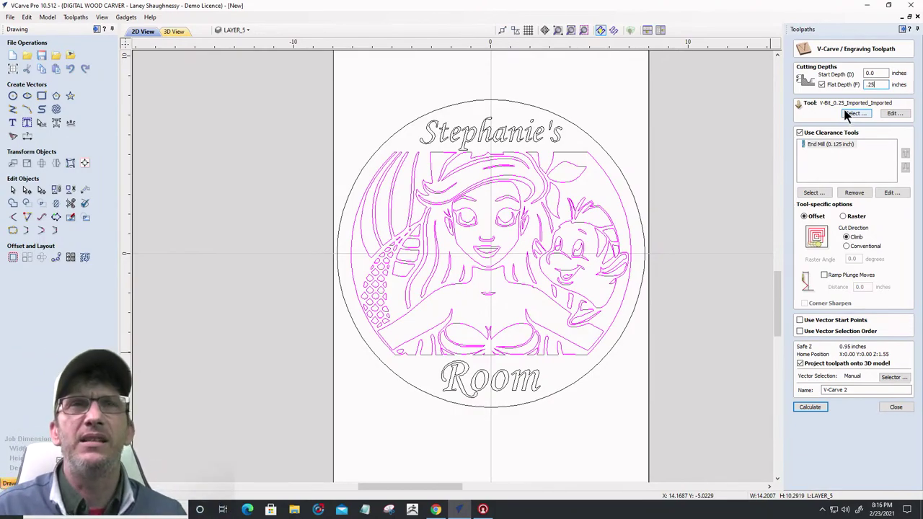
pyautogui.click(851, 113)
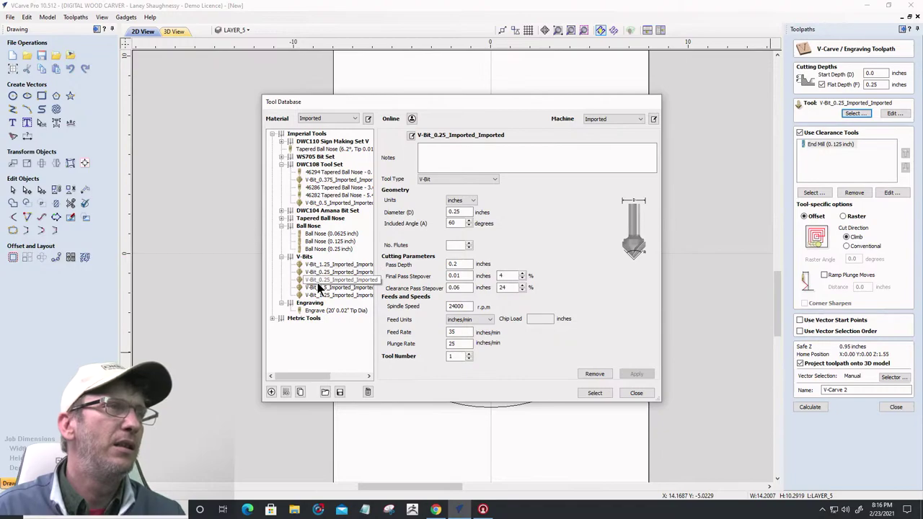
pyautogui.click(597, 388)
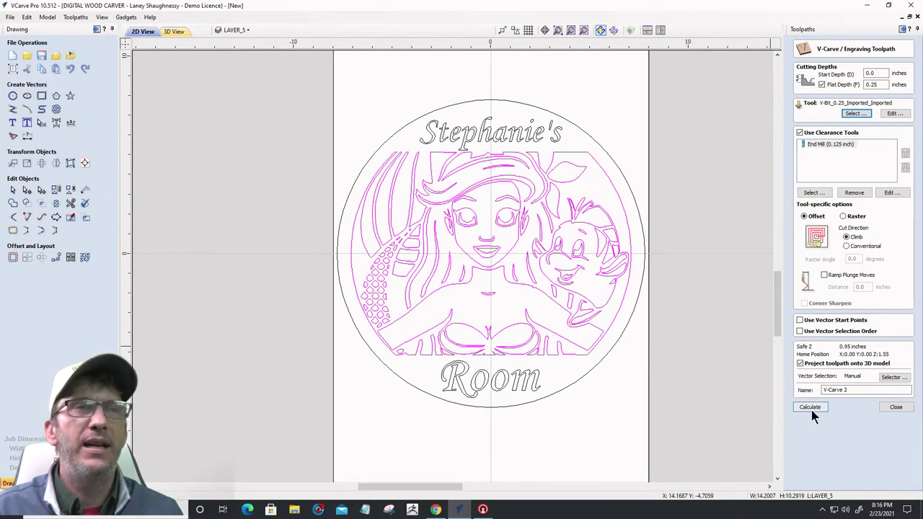
pyautogui.click(844, 216)
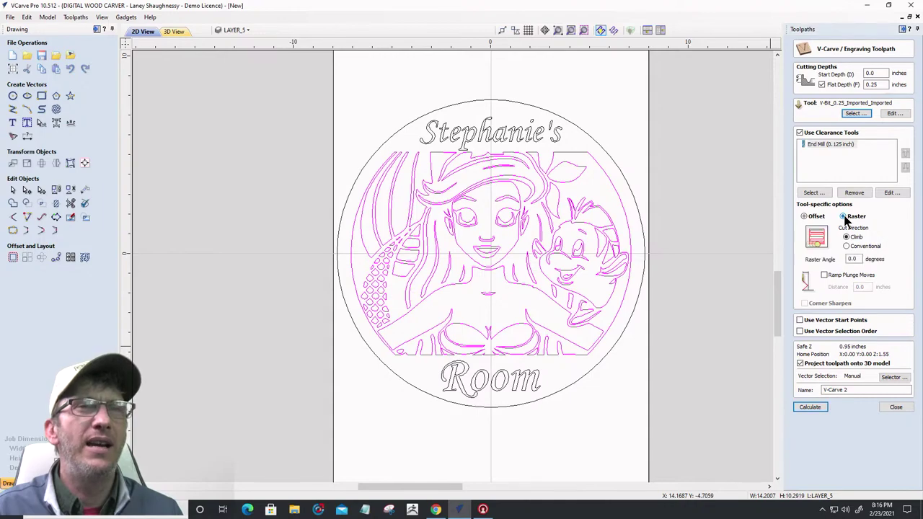
pyautogui.click(809, 407)
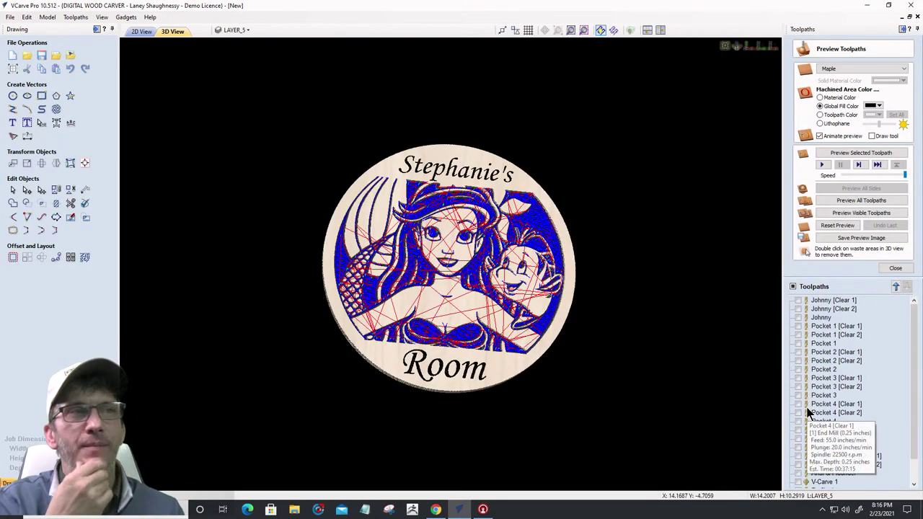
# Reset the preview and simulate all visible toolpaths on the maple board
pyautogui.click(833, 225)
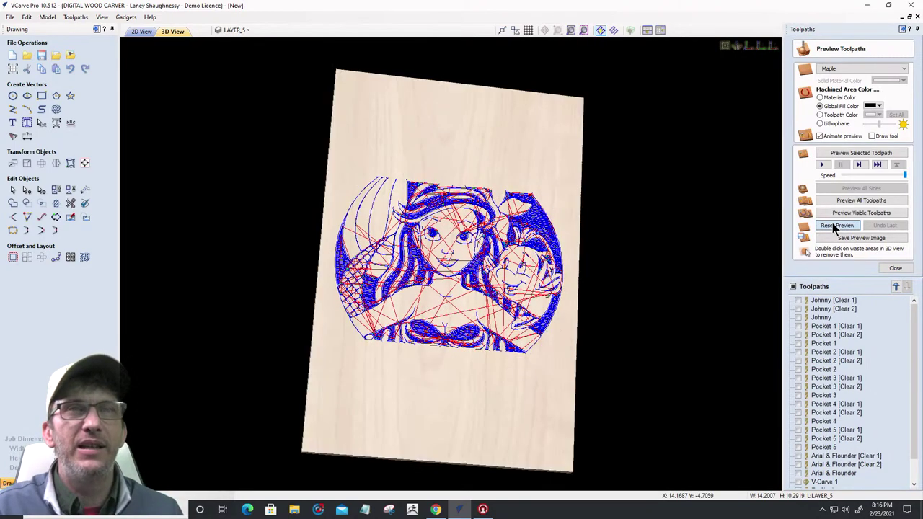
pyautogui.click(833, 214)
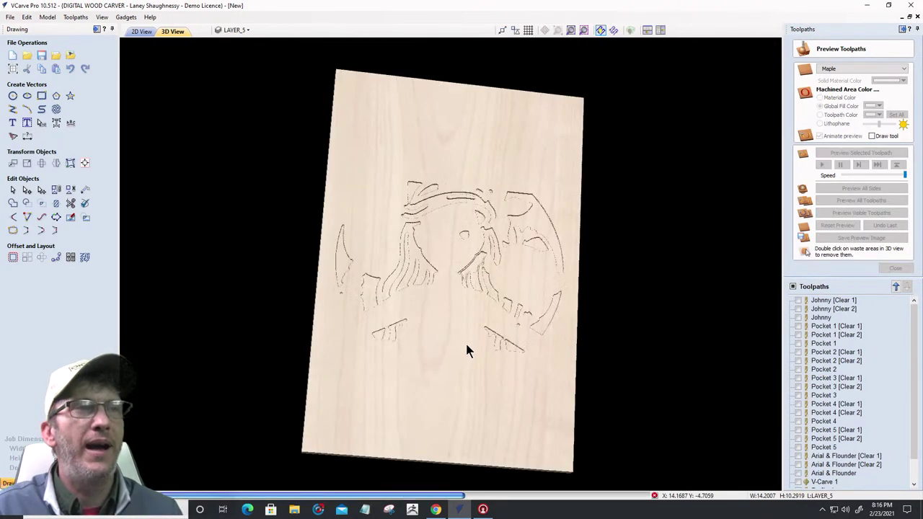
pyautogui.scroll(6, 485, 335)
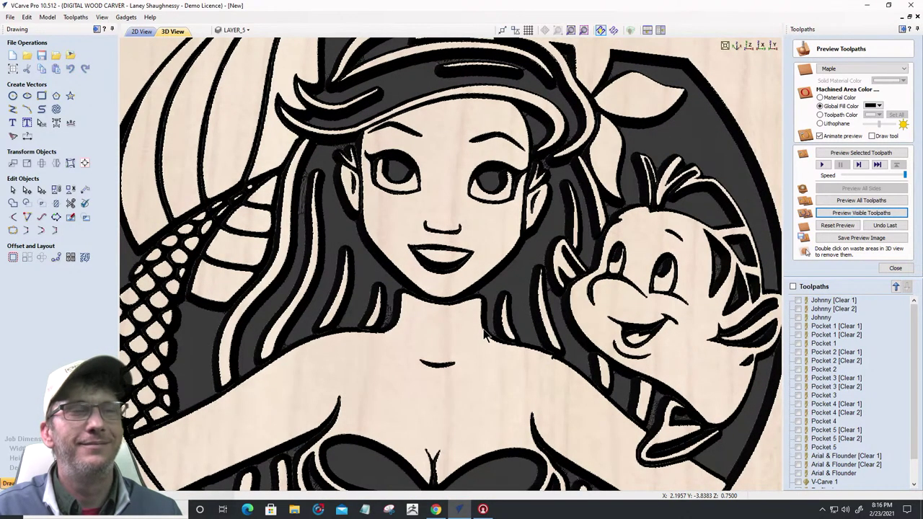
pyautogui.moveTo(468, 312); pyautogui.dragTo(432, 305)
pyautogui.scroll(2, 586, 205)
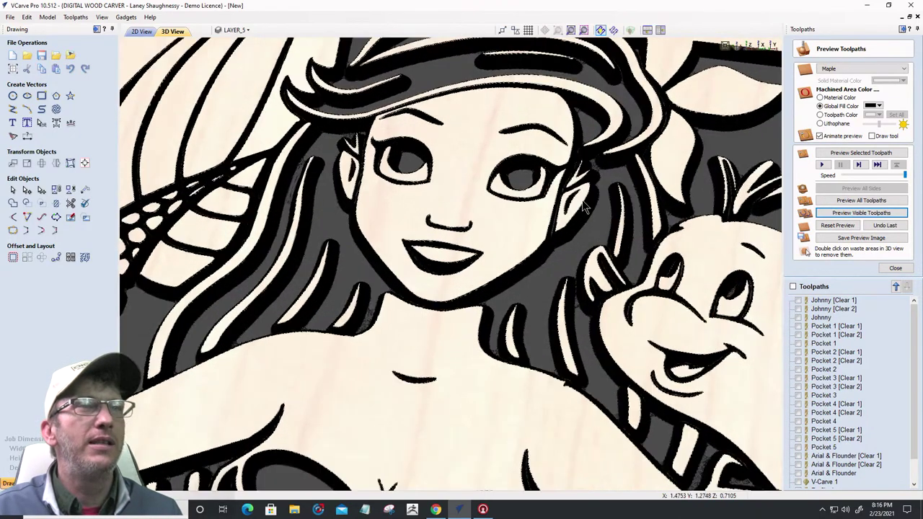
pyautogui.scroll(1, 583, 205)
pyautogui.scroll(2, 511, 279)
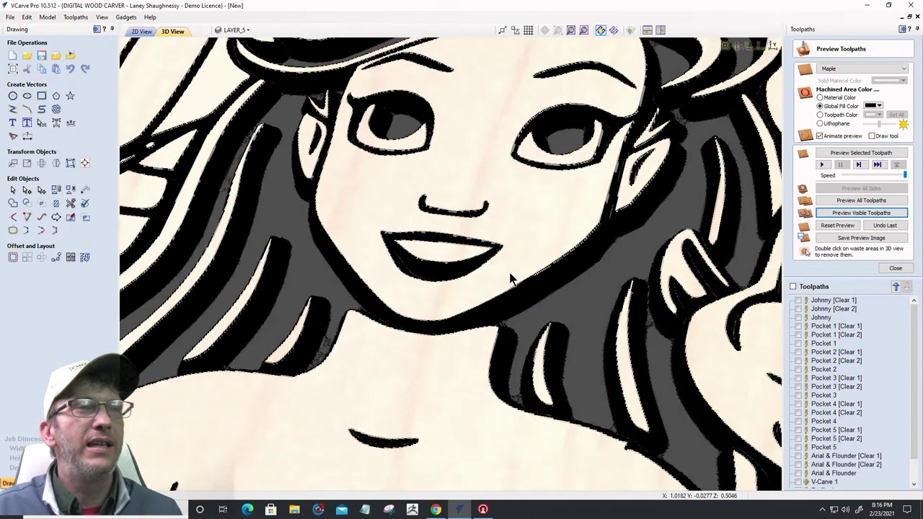
pyautogui.scroll(-2, 577, 288)
pyautogui.scroll(2, 726, 229)
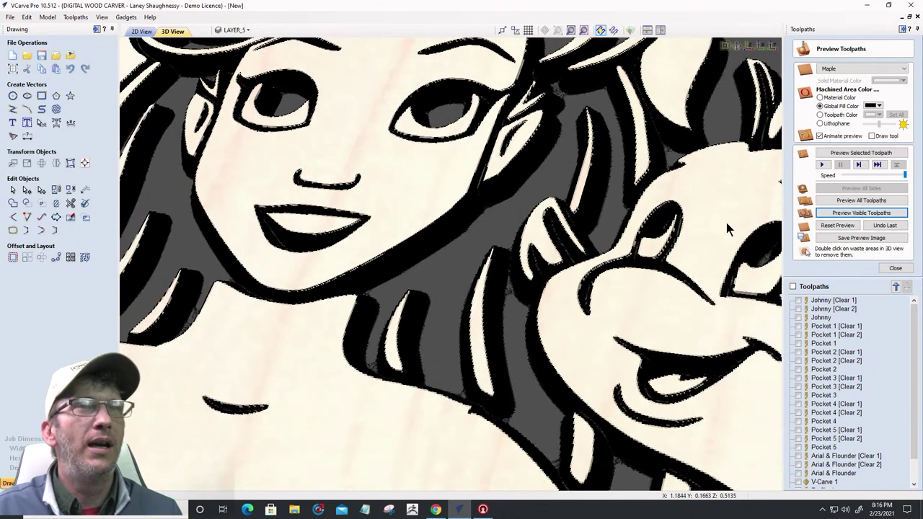
# Show machined areas in natural wood colour and inspect the carving head-on
pyautogui.click(819, 97)
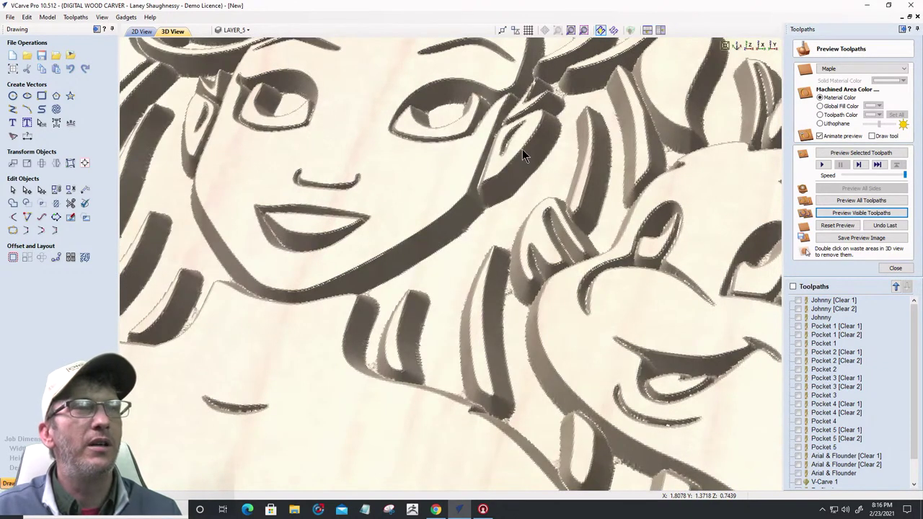
pyautogui.scroll(-2, 315, 294)
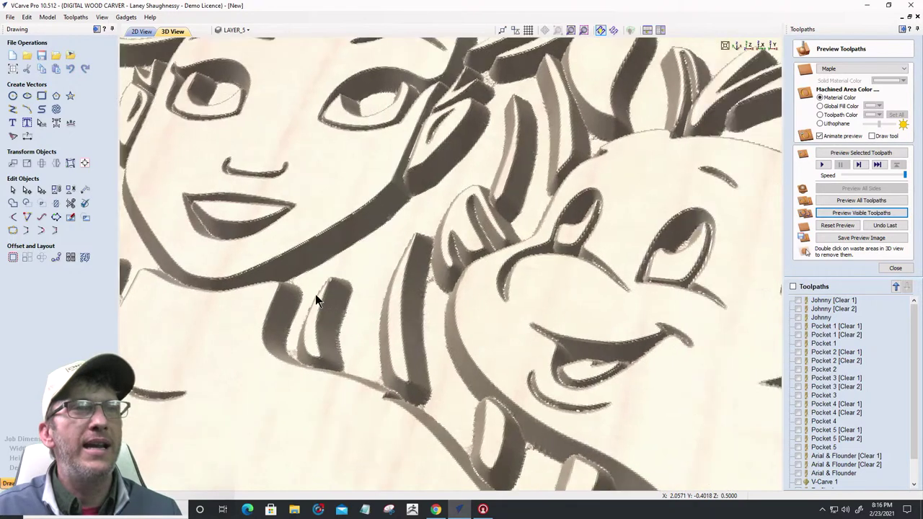
pyautogui.scroll(4, 289, 305)
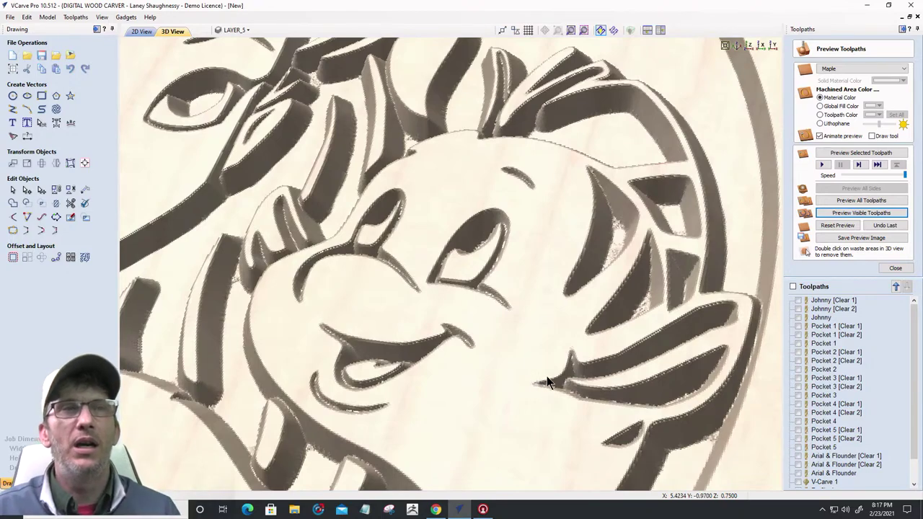
pyautogui.scroll(-3, 527, 396)
pyautogui.scroll(2, 530, 387)
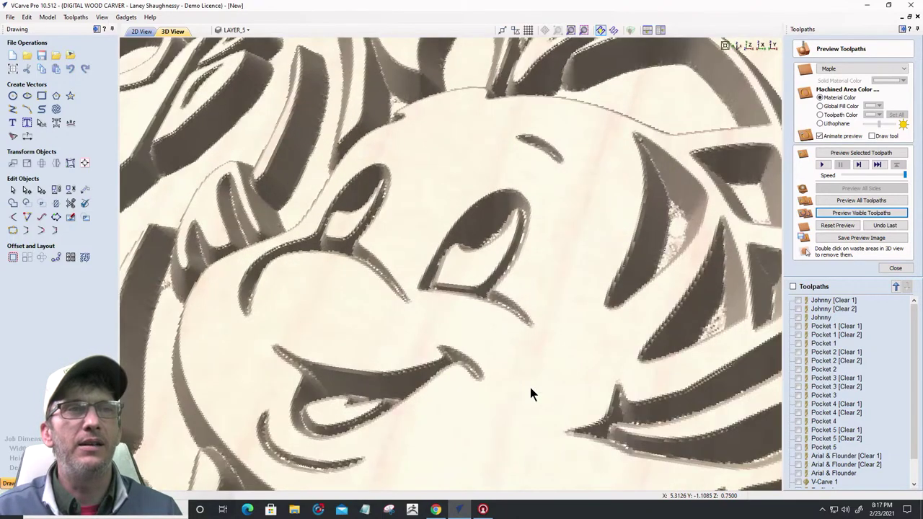
pyautogui.scroll(-3, 545, 369)
pyautogui.scroll(-3, 548, 365)
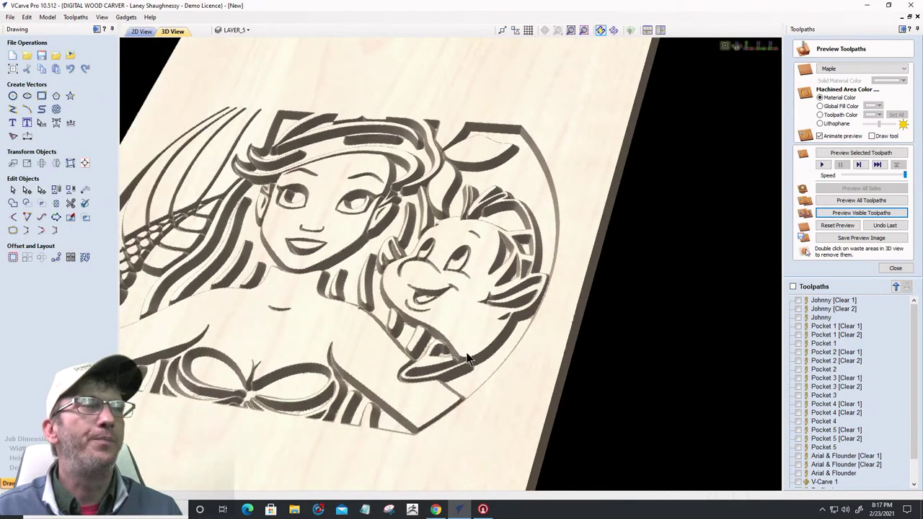
pyautogui.scroll(2, 582, 337)
pyautogui.scroll(-3, 476, 318)
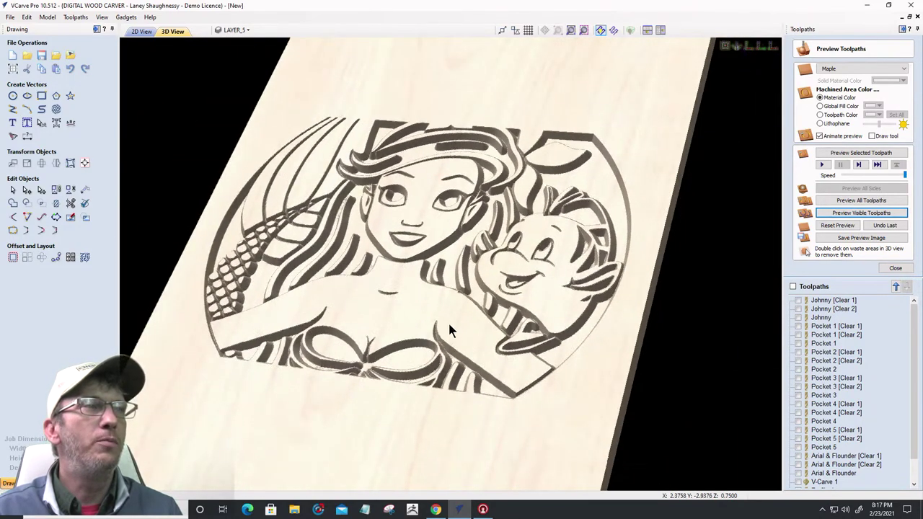
pyautogui.moveTo(447, 321); pyautogui.dragTo(301, 315)
pyautogui.scroll(5, 457, 330)
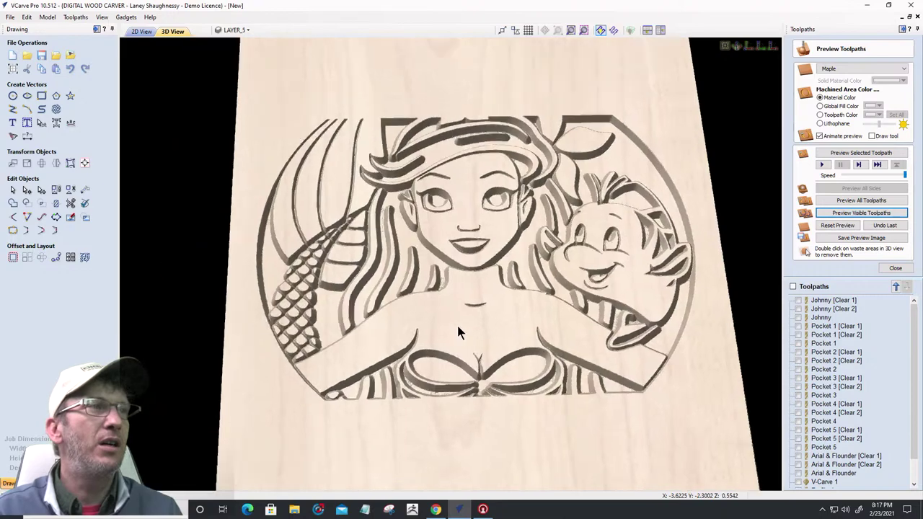
pyautogui.scroll(2, 420, 338)
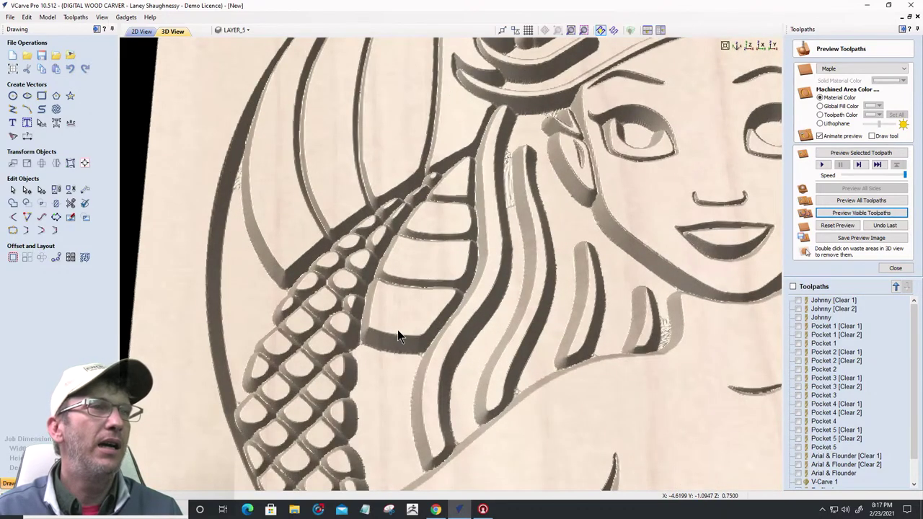
pyautogui.scroll(-3, 410, 330)
pyautogui.moveTo(411, 331); pyautogui.dragTo(487, 295)
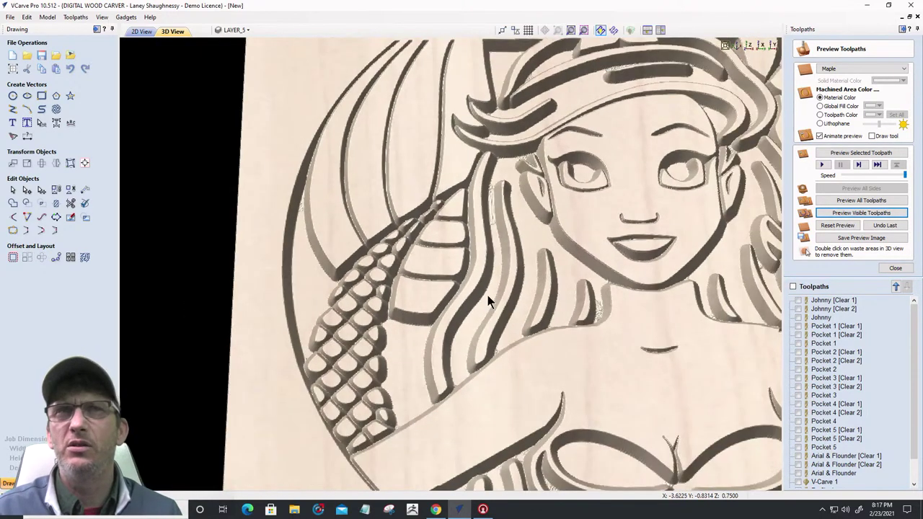
# Fill the machined areas dark again, fit the board to the view, and select V-Carve 2
pyautogui.click(820, 106)
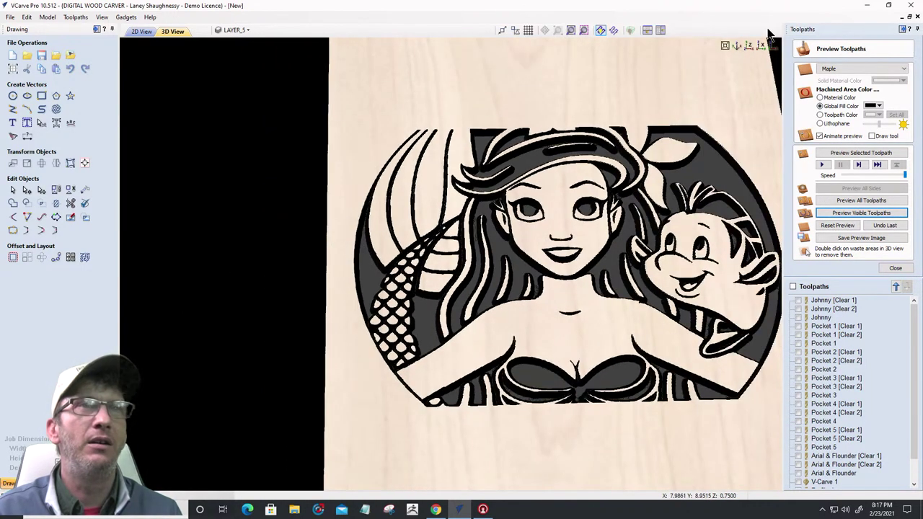
pyautogui.click(750, 45)
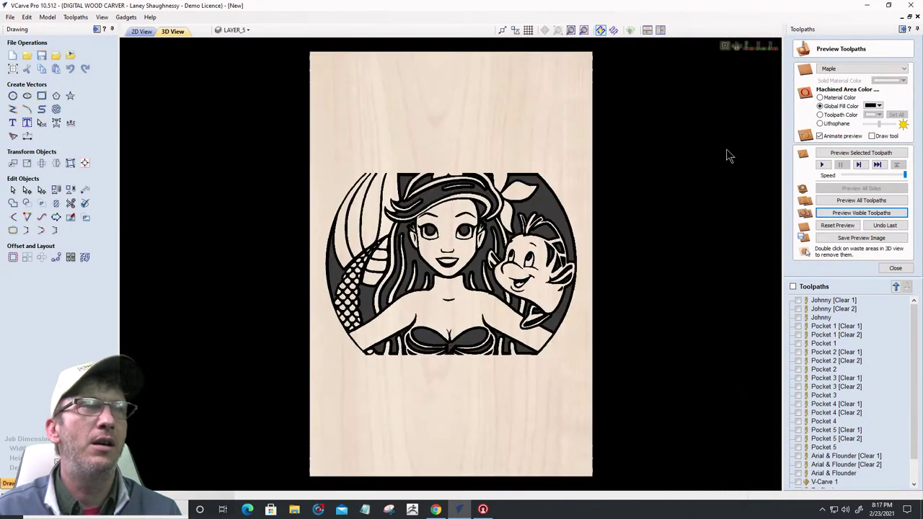
pyautogui.scroll(-1, 799, 447)
pyautogui.click(800, 481)
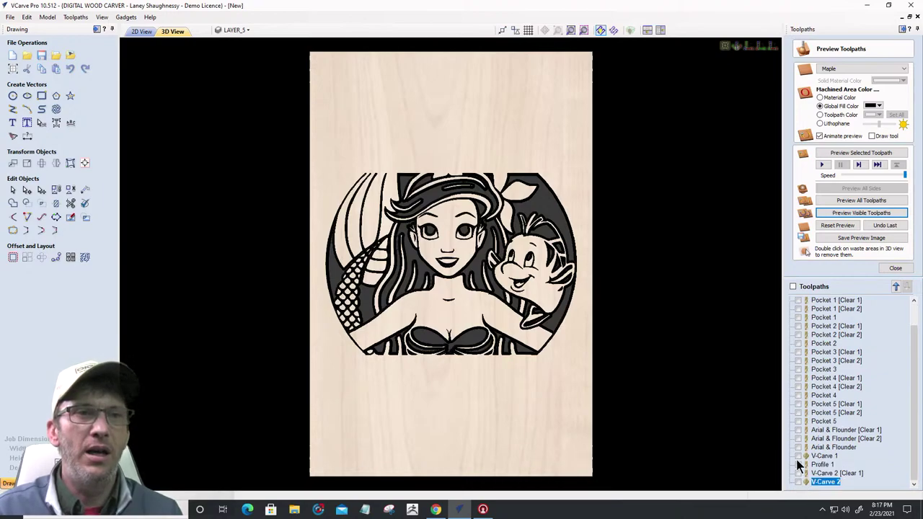
# Make V-Carve 1 and Profile 1 visible and simulate all visible toolpaths
pyautogui.click(798, 455)
pyautogui.click(798, 465)
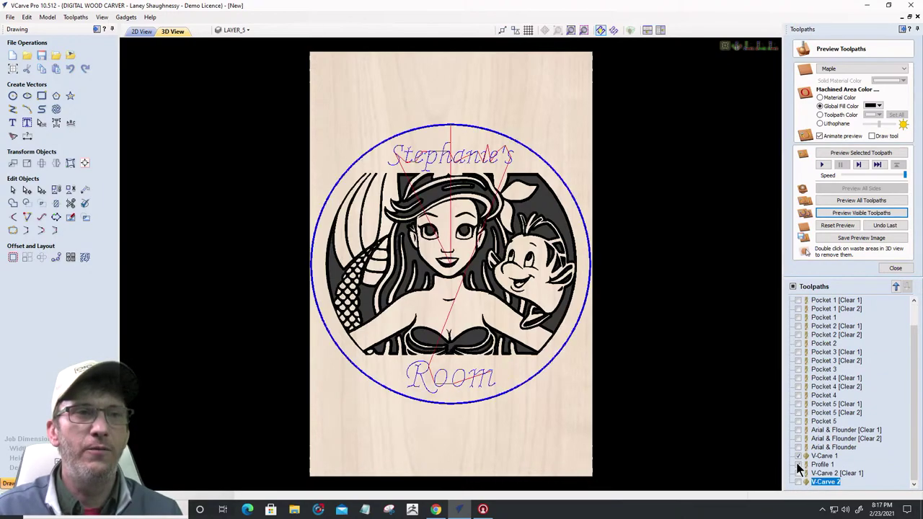
pyautogui.click(843, 211)
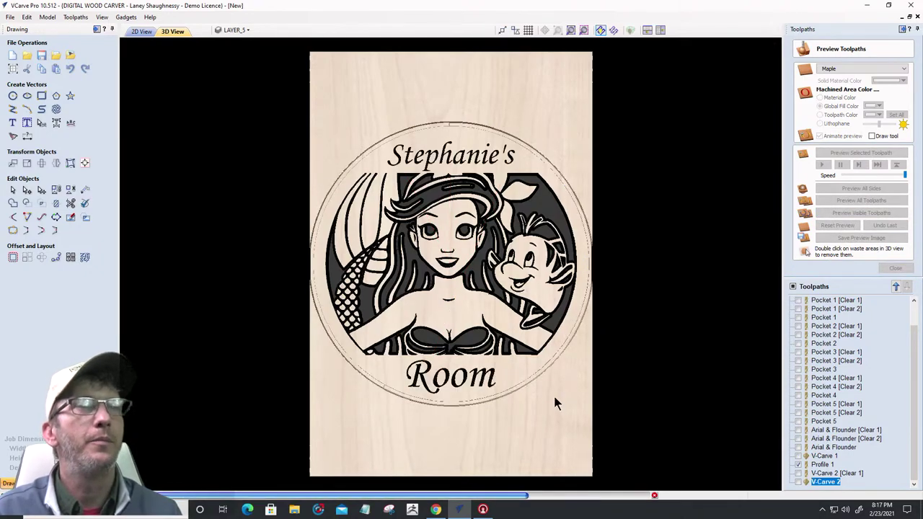
# Remove the waste around the round sign and view it in perspective
pyautogui.doubleClick(516, 72)
pyautogui.moveTo(457, 384); pyautogui.dragTo(546, 303)
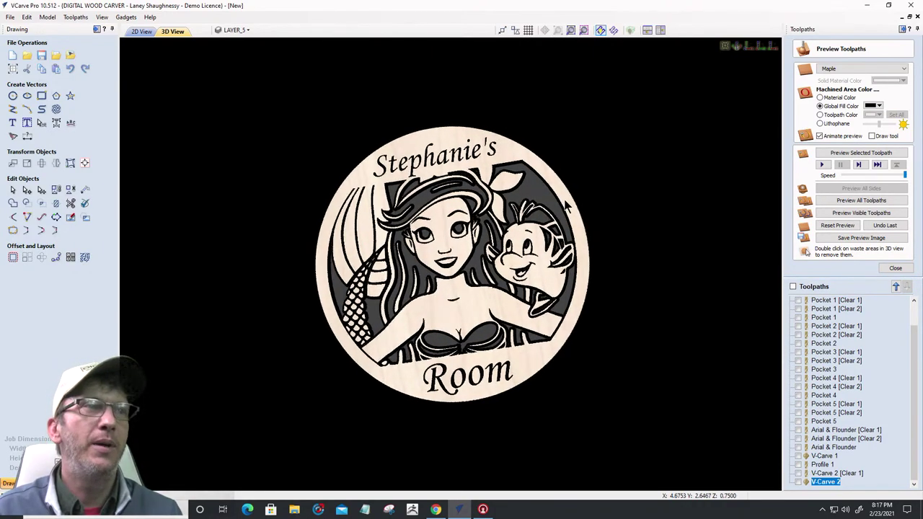
pyautogui.moveTo(537, 208); pyautogui.dragTo(373, 178)
pyautogui.scroll(3, 530, 302)
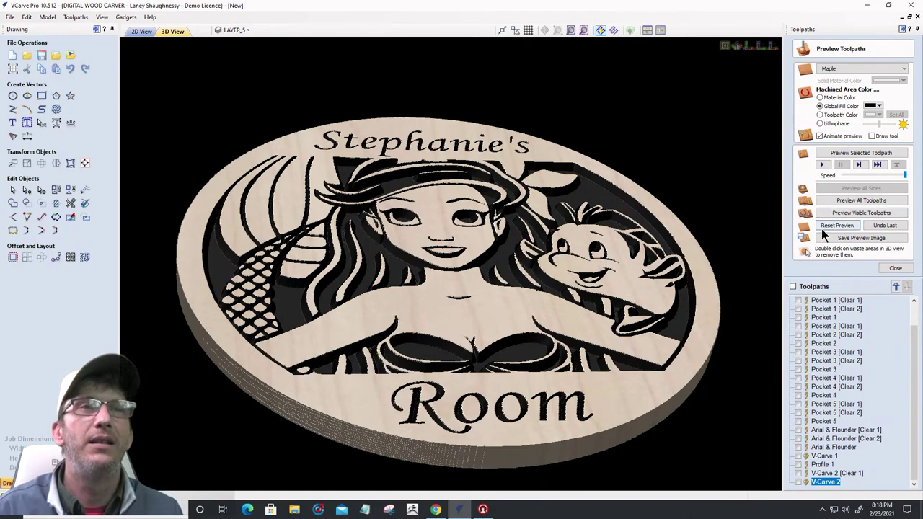
pyautogui.scroll(6, 647, 285)
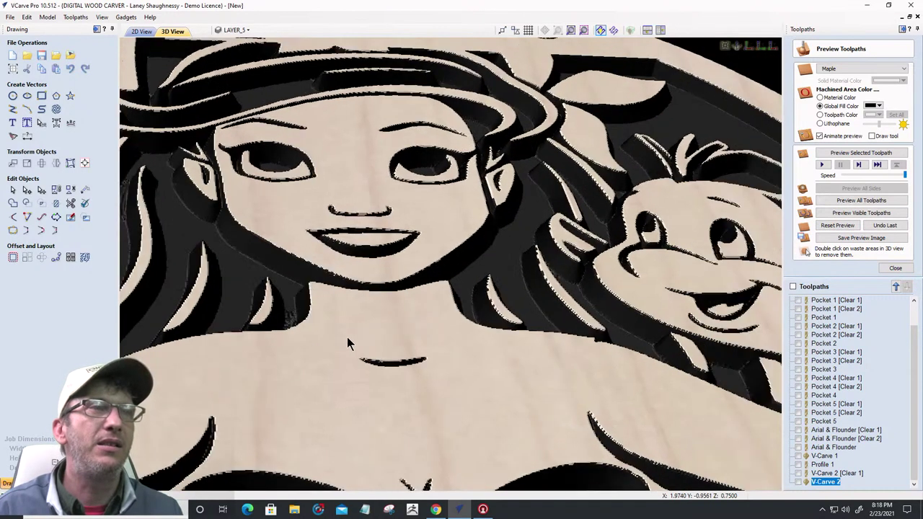
pyautogui.scroll(-2, 347, 336)
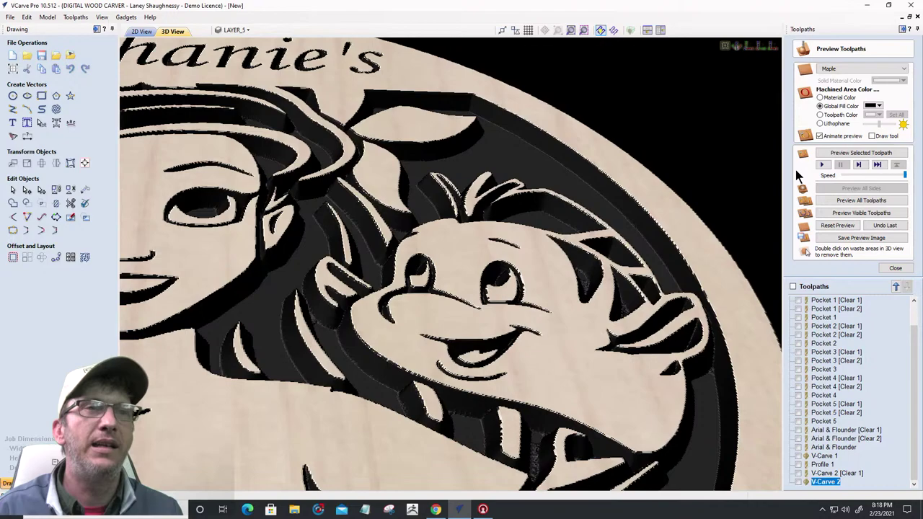
# Show machined areas in natural wood colour and zoom in along the sign's rim
pyautogui.click(820, 97)
pyautogui.scroll(5, 558, 195)
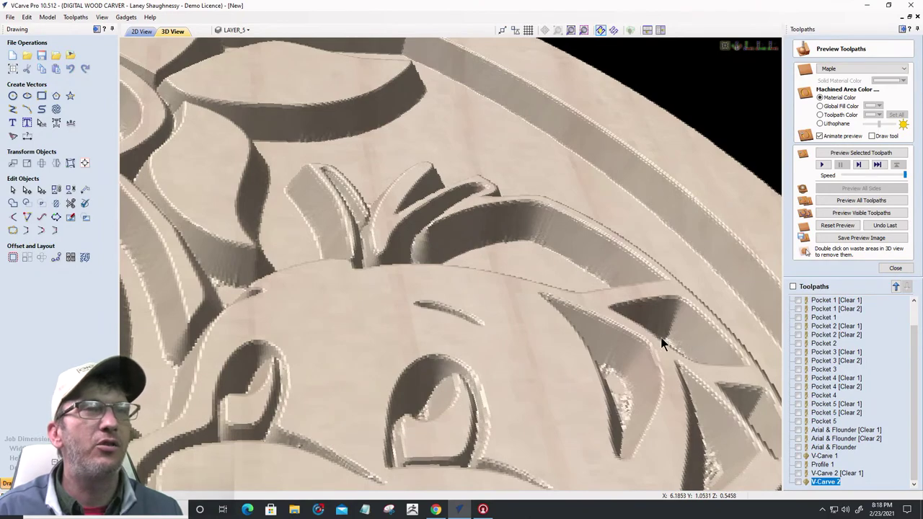
pyautogui.moveTo(573, 387); pyautogui.dragTo(503, 268)
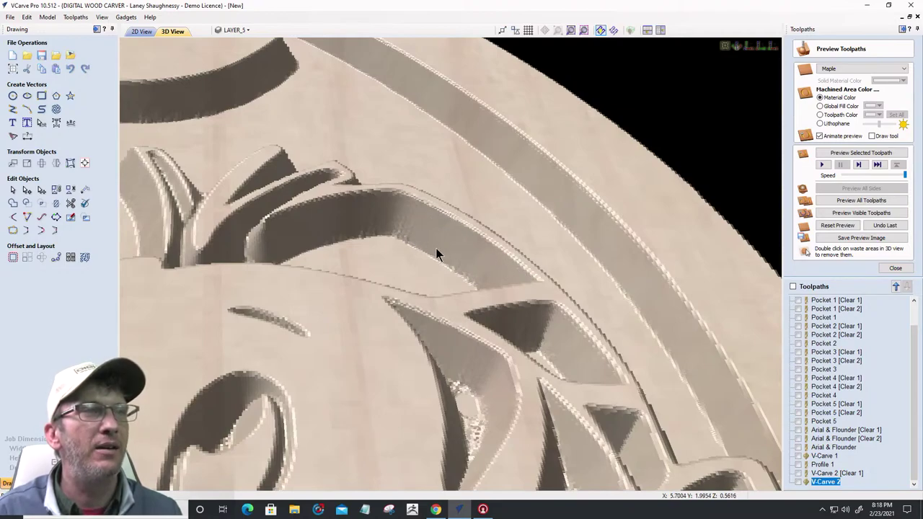
pyautogui.scroll(5, 324, 344)
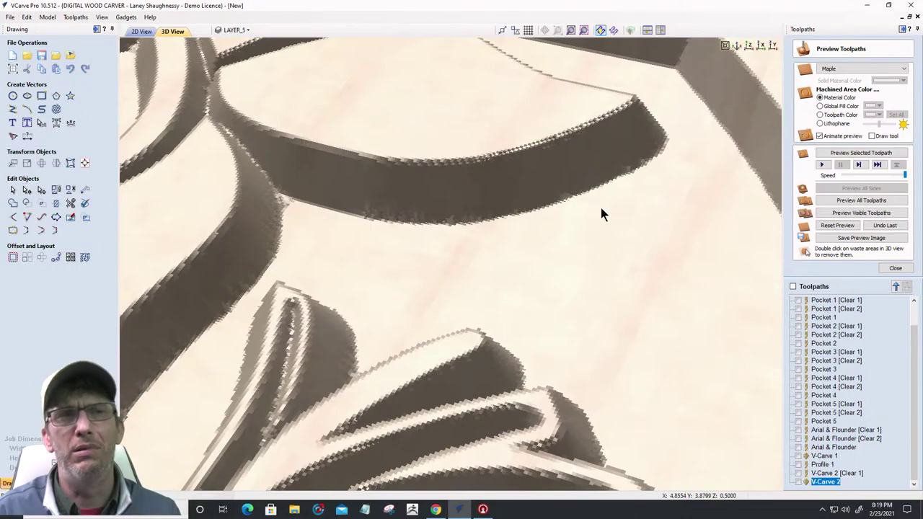
pyautogui.scroll(-2, 599, 207)
pyautogui.scroll(-5, 598, 200)
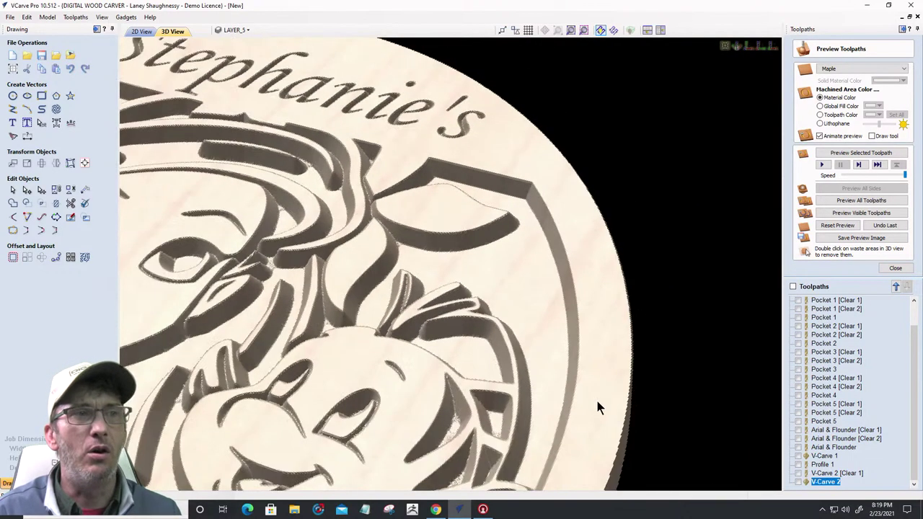
pyautogui.scroll(8, 528, 463)
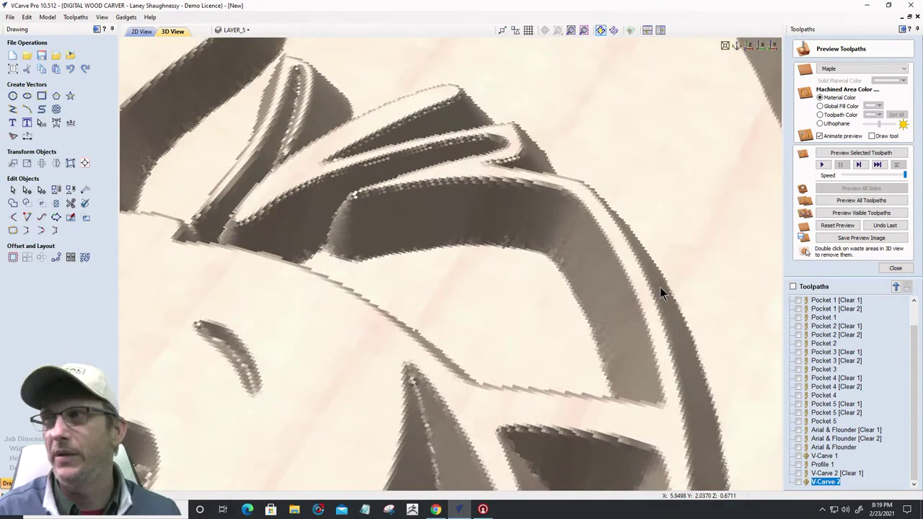
pyautogui.scroll(-2, 660, 294)
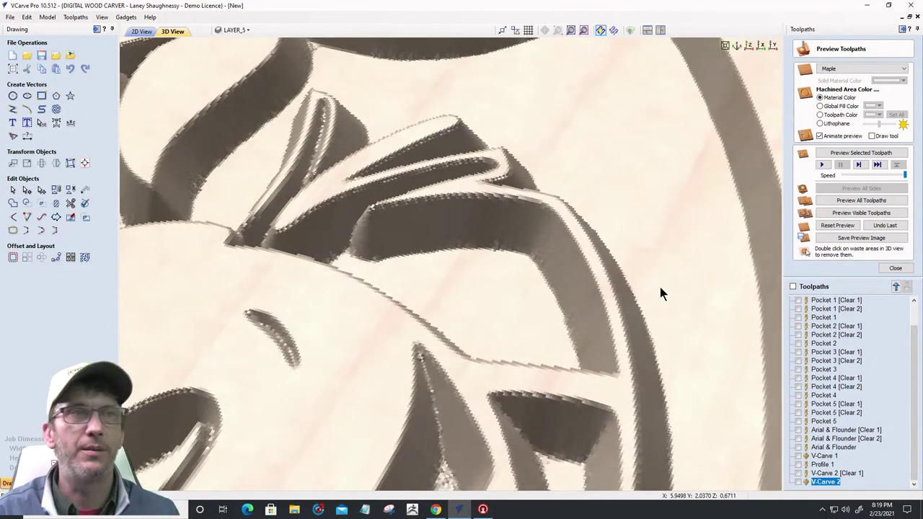
pyautogui.scroll(-5, 660, 288)
pyautogui.scroll(-5, 293, 408)
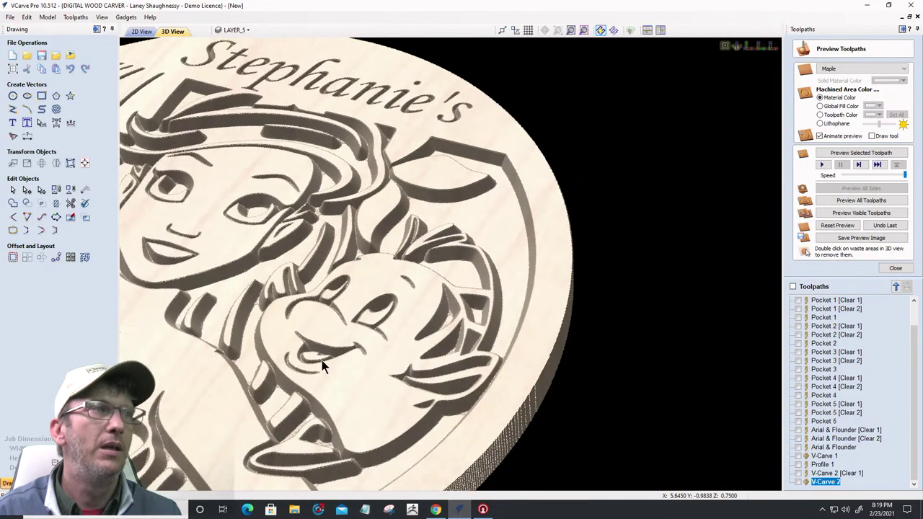
# View the sign at an angle, then from directly above, and return to the 2D drawing
pyautogui.moveTo(319, 367); pyautogui.dragTo(575, 313)
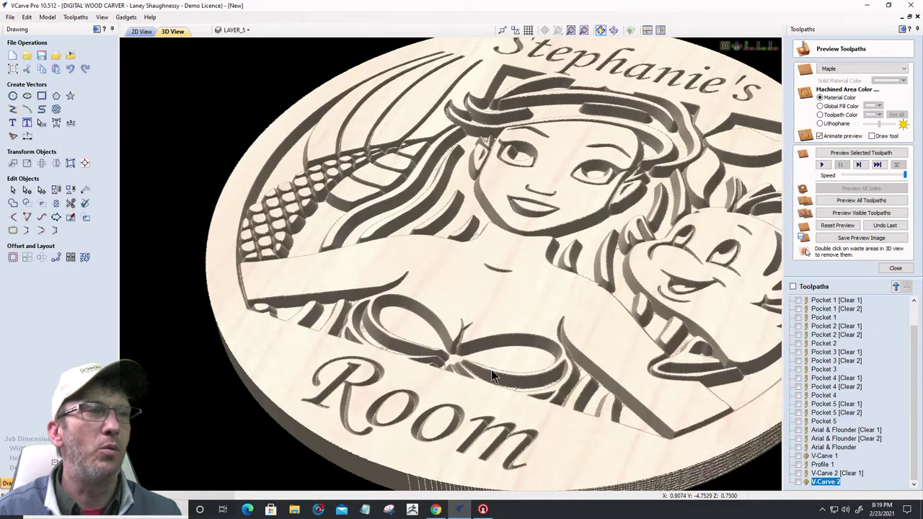
pyautogui.scroll(2, 491, 370)
pyautogui.scroll(4, 469, 352)
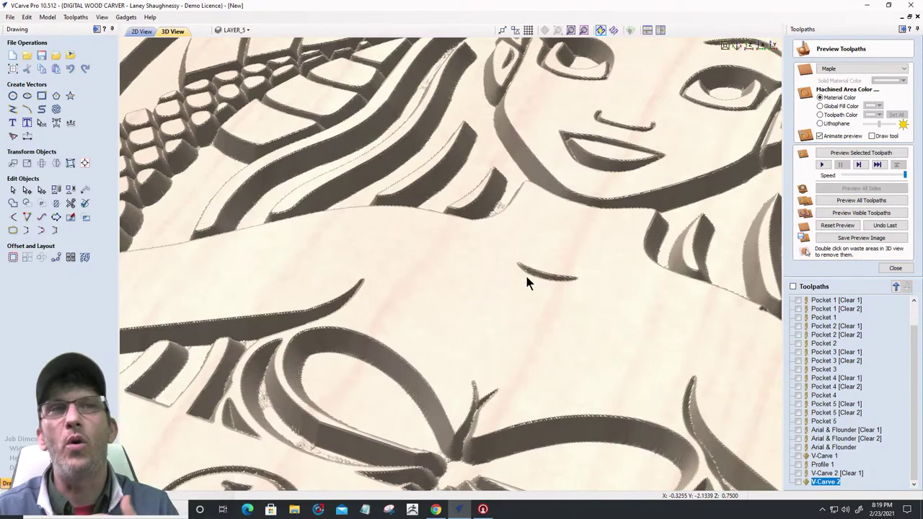
pyautogui.click(747, 49)
pyautogui.scroll(3, 440, 305)
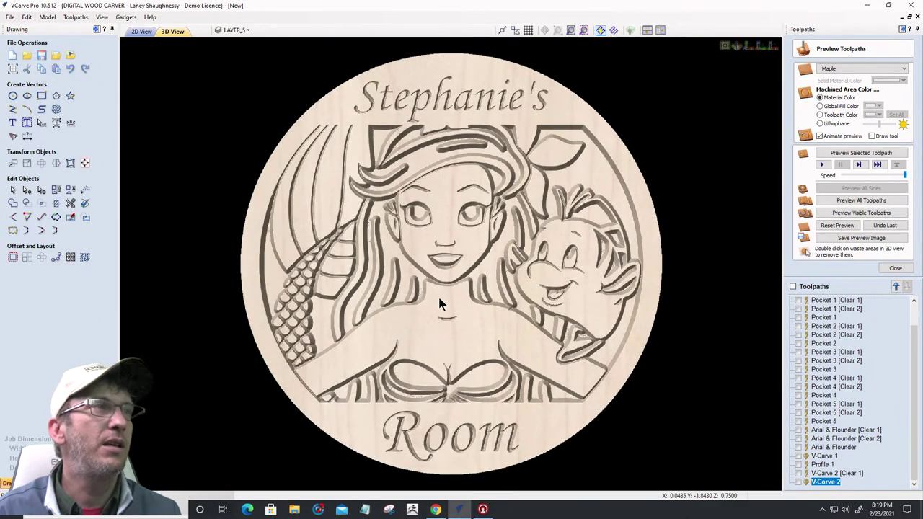
pyautogui.click(138, 31)
# Box-select the mermaid and Flounder artwork plus the 'Stephanie's' and 'Room' lettering inside the circle
pyautogui.scroll(4, 483, 267)
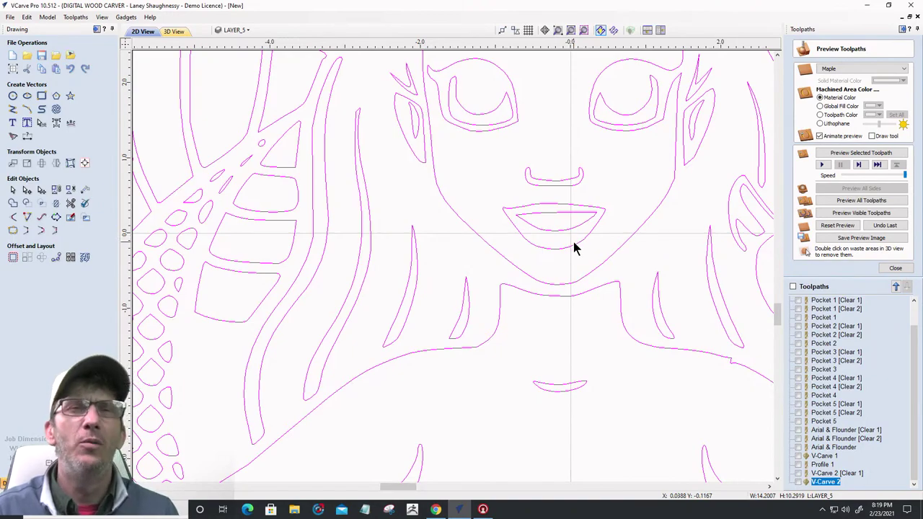
pyautogui.scroll(-4, 573, 252)
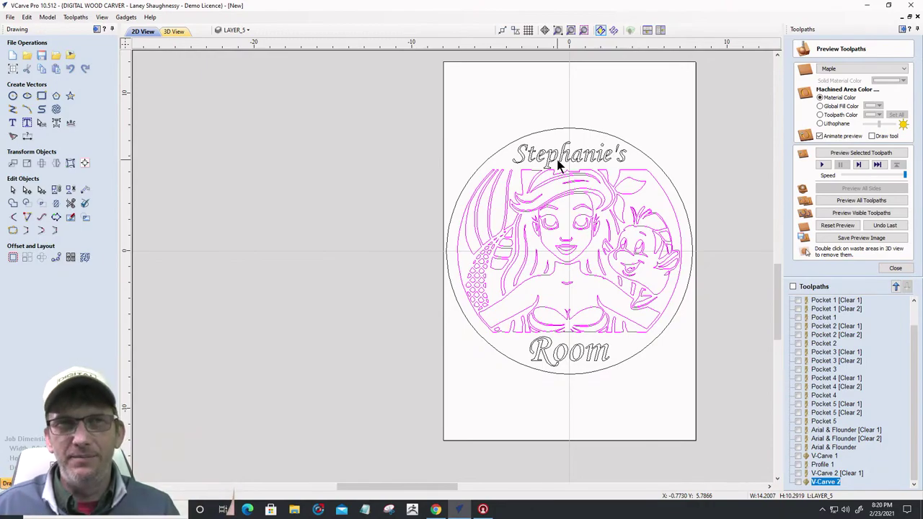
pyautogui.scroll(2, 590, 274)
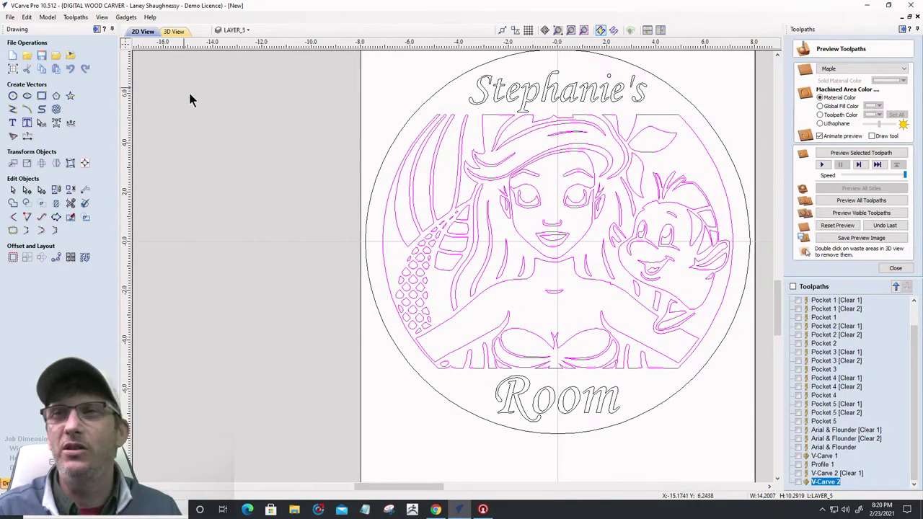
pyautogui.scroll(-2, 259, 147)
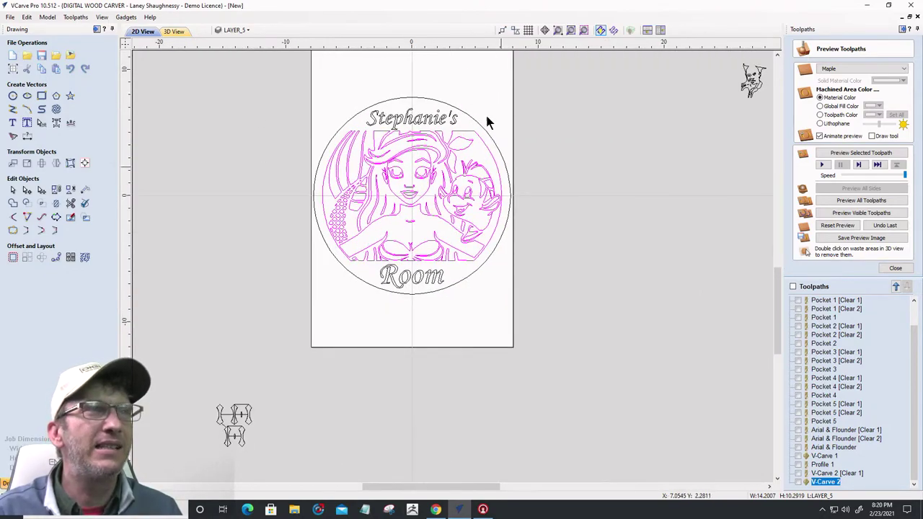
pyautogui.moveTo(299, 107); pyautogui.dragTo(527, 292)
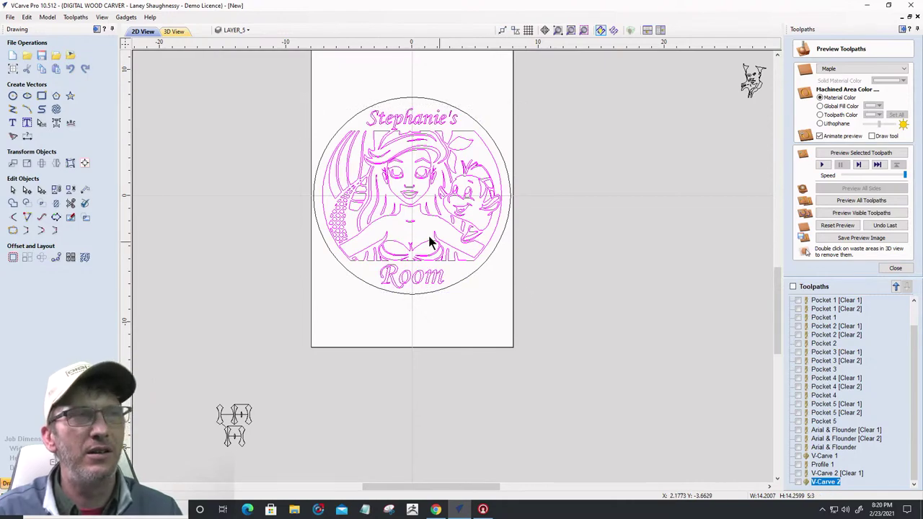
pyautogui.moveTo(292, 100); pyautogui.dragTo(533, 297)
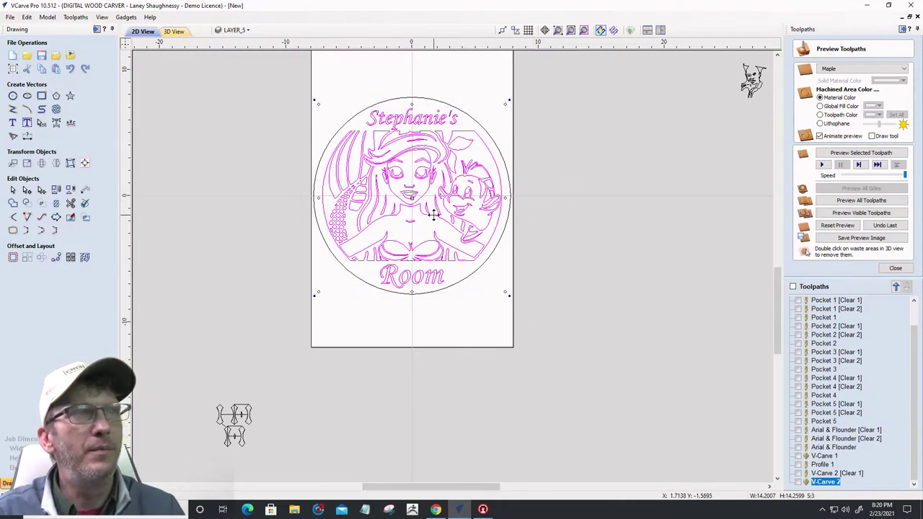
# Delete the mermaid artwork and lettering, then move the tree-of-life design onto the circle
pyautogui.press('Delete')
pyautogui.scroll(-2, 418, 209)
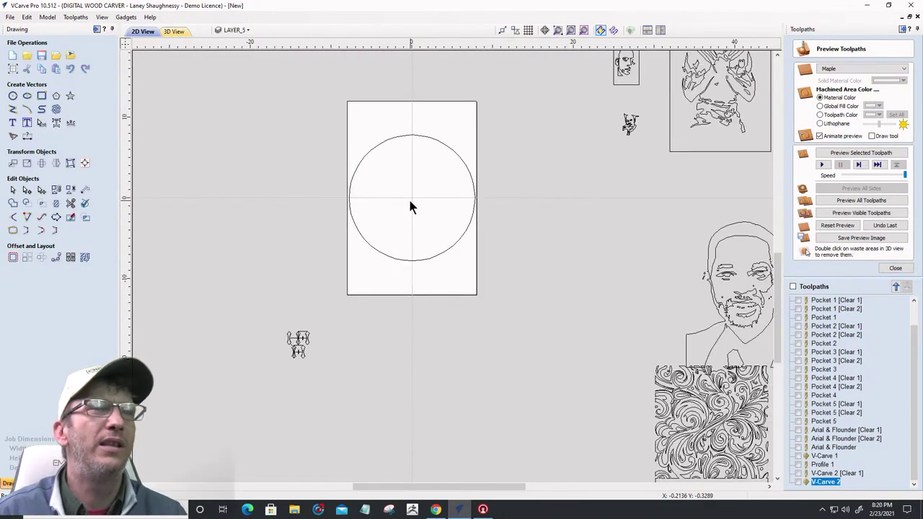
pyautogui.scroll(-3, 409, 205)
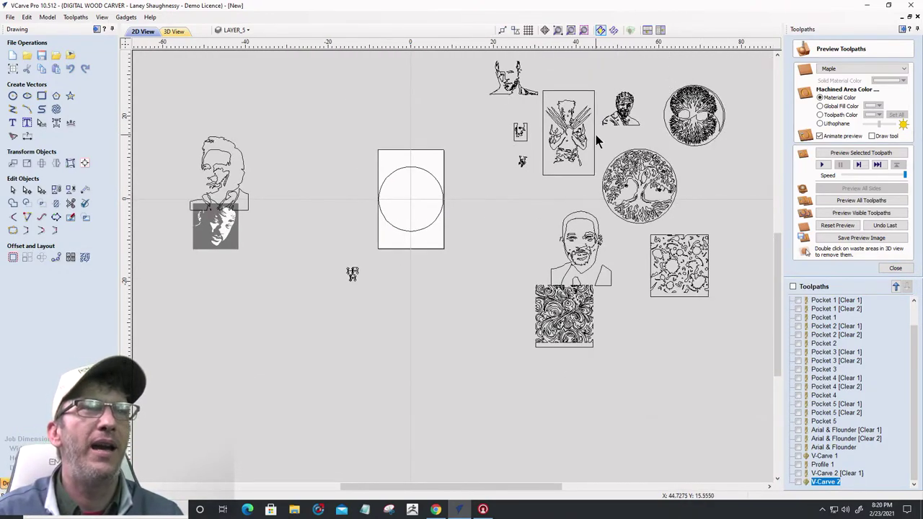
pyautogui.click(667, 180)
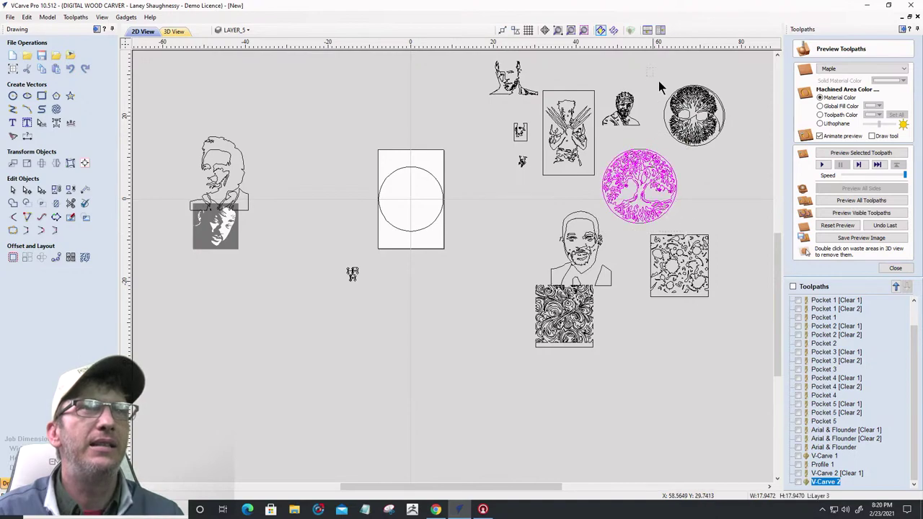
pyautogui.click(710, 110)
pyautogui.moveTo(709, 110); pyautogui.dragTo(414, 201)
# Centre the tree-of-life design on the material using Align to Material centre
pyautogui.scroll(3, 409, 204)
pyautogui.scroll(3, 224, 170)
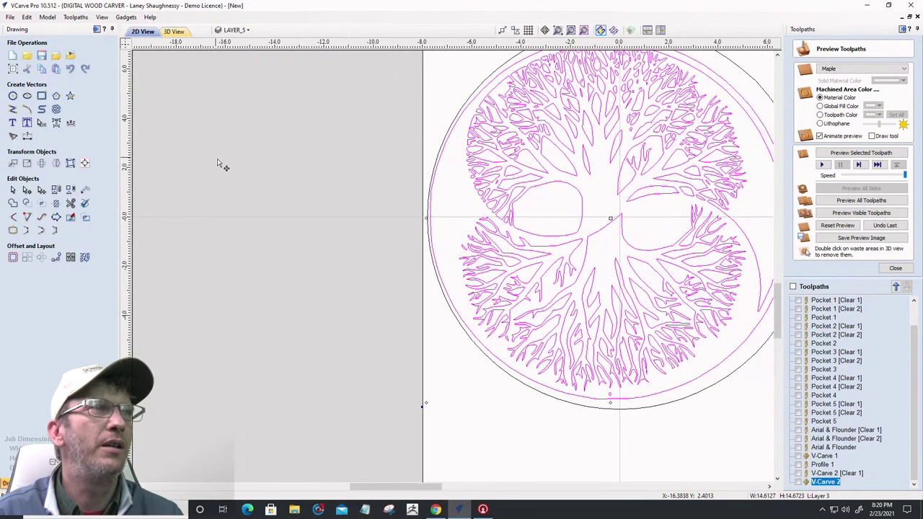
pyautogui.press('F6')
pyautogui.click(85, 163)
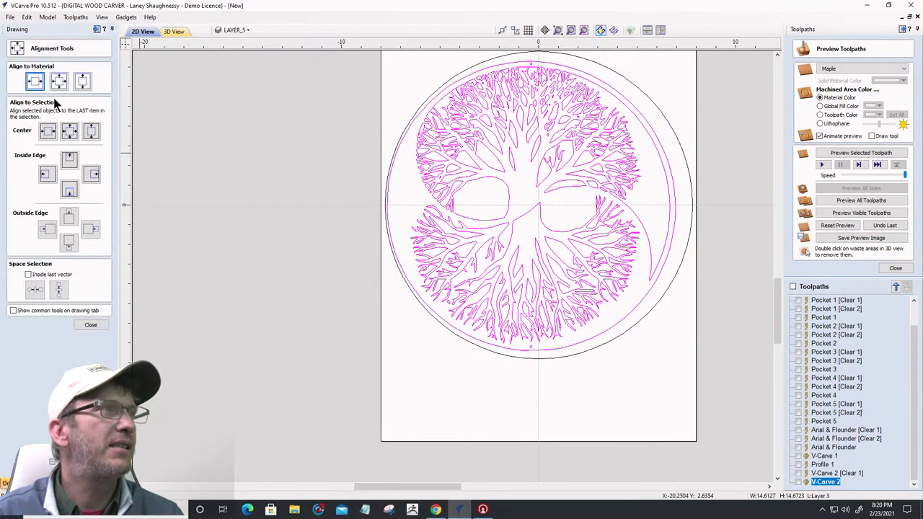
pyautogui.click(57, 81)
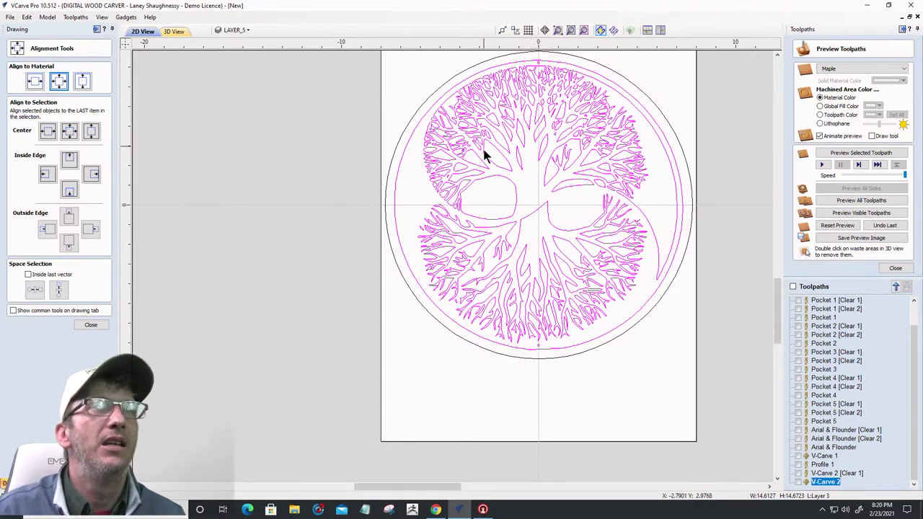
pyautogui.scroll(3, 462, 216)
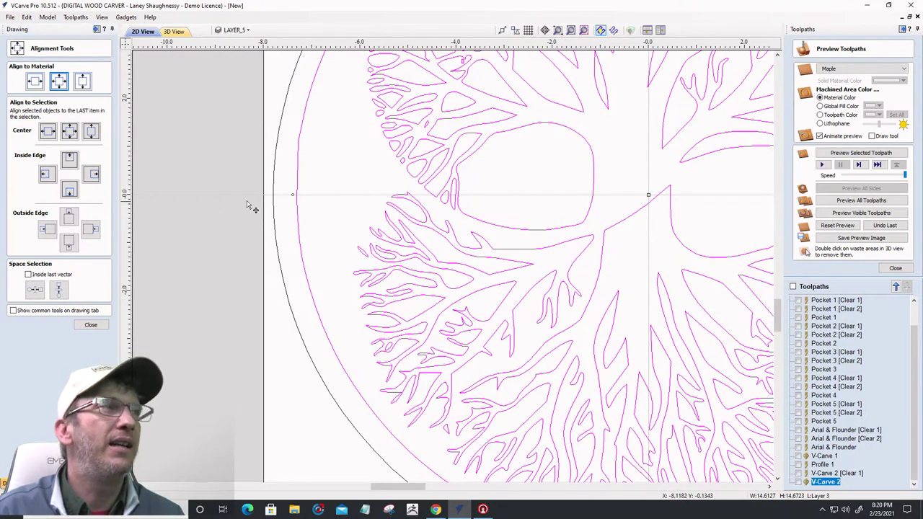
pyautogui.click(87, 325)
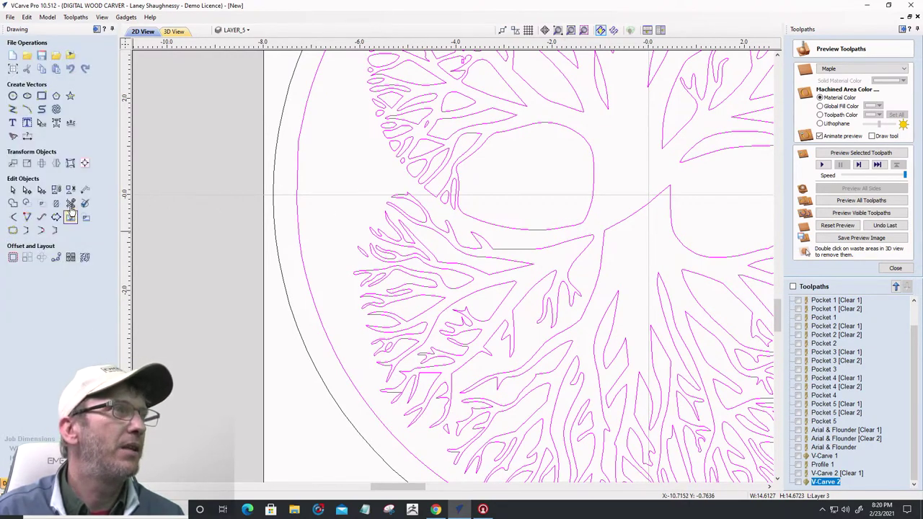
# Select all vectors, clear the selection, then pick the branches along the upper-right edge
pyautogui.click(70, 189)
pyautogui.click(372, 189)
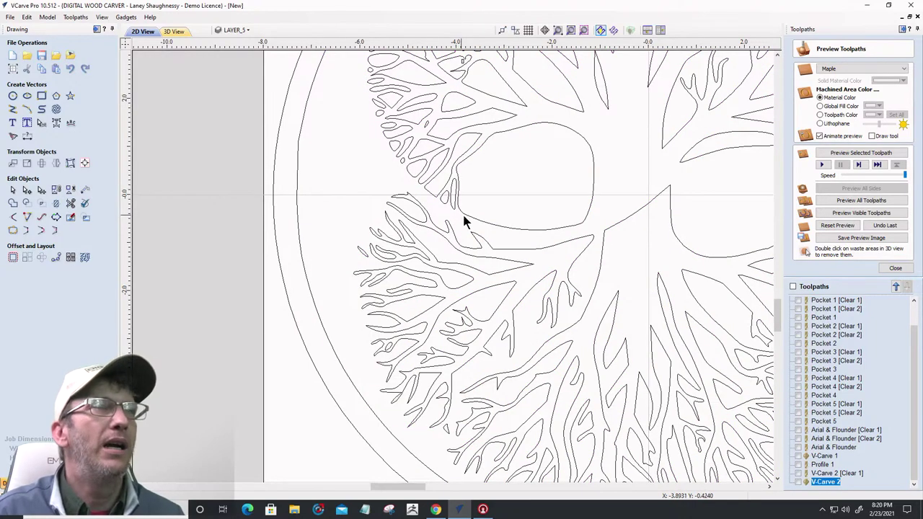
pyautogui.scroll(-5, 631, 206)
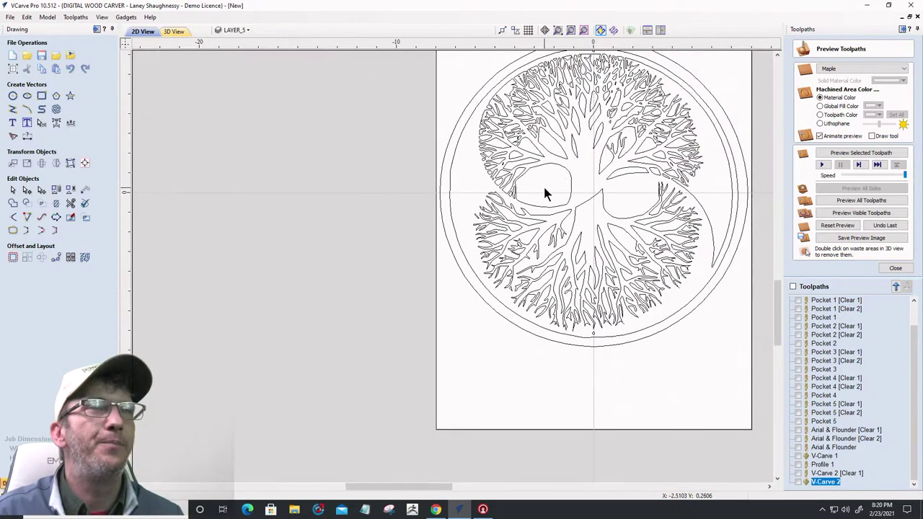
pyautogui.click(691, 200)
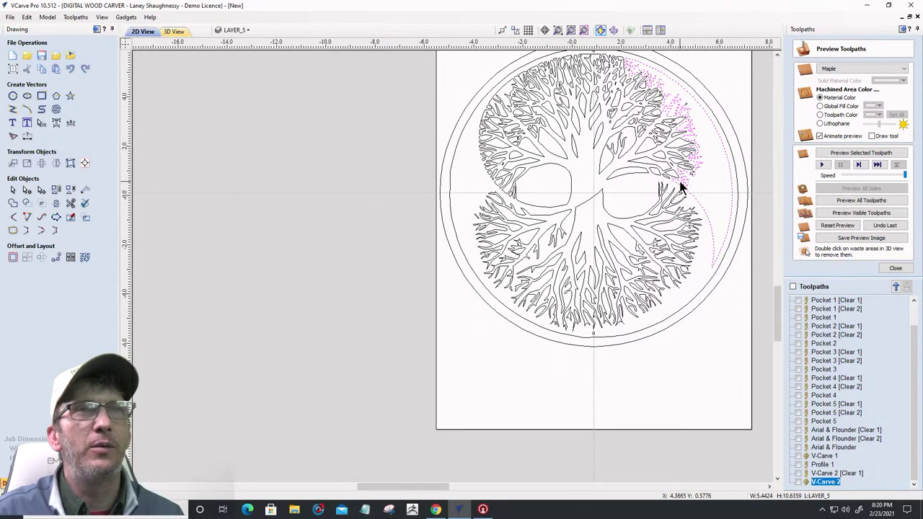
# Box-select every tree design vector, then deselect the outer circle
pyautogui.scroll(3, 680, 185)
pyautogui.scroll(-1, 513, 321)
pyautogui.scroll(1, 623, 284)
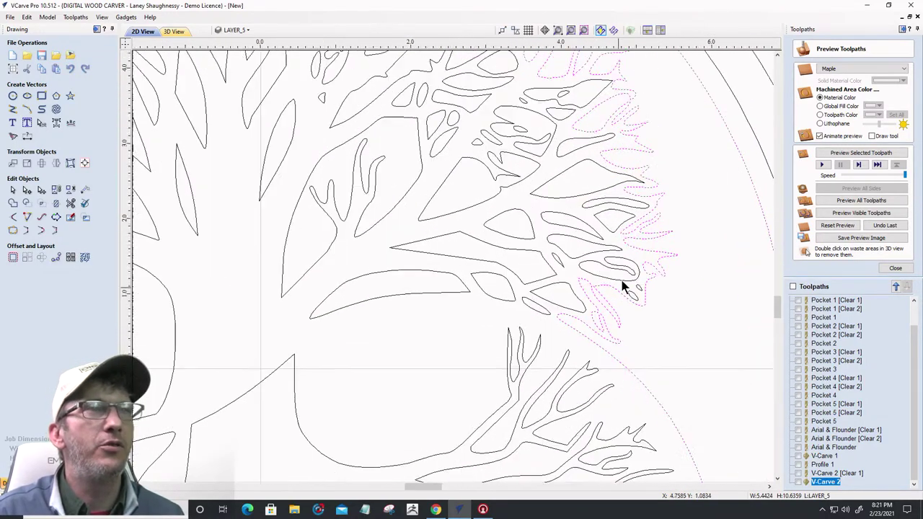
pyautogui.scroll(-3, 614, 262)
pyautogui.scroll(4, 588, 141)
pyautogui.scroll(-1, 587, 141)
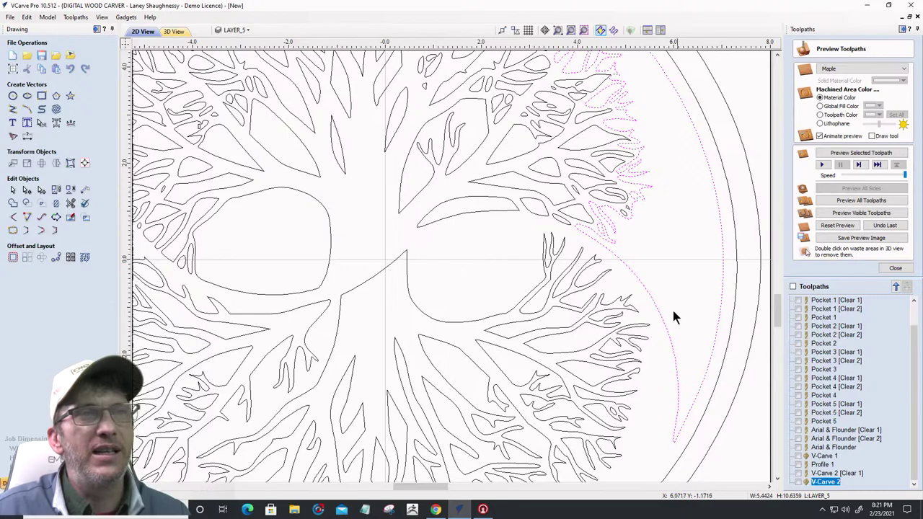
pyautogui.scroll(-5, 619, 134)
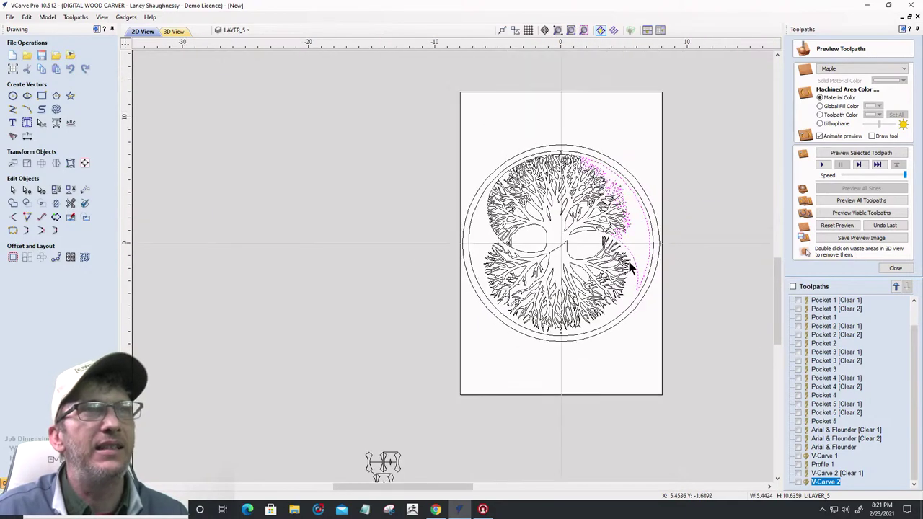
pyautogui.scroll(5, 587, 166)
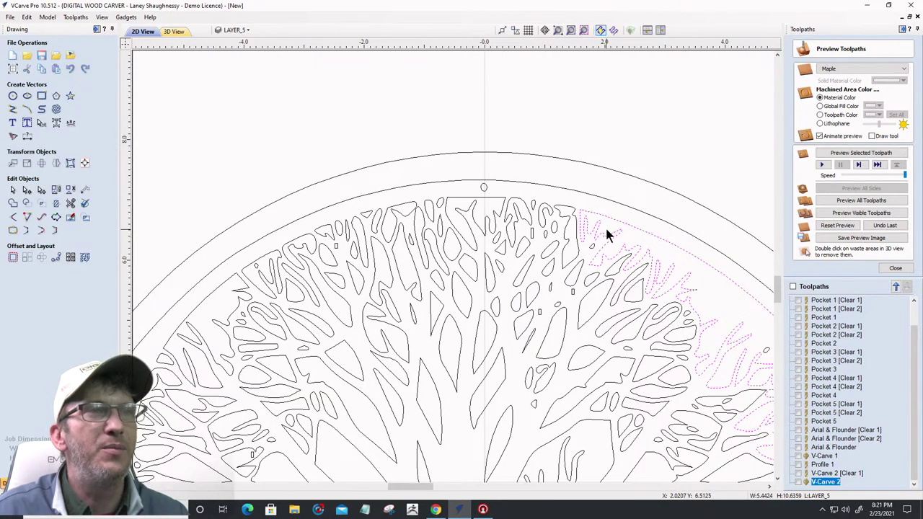
pyautogui.scroll(-4, 684, 229)
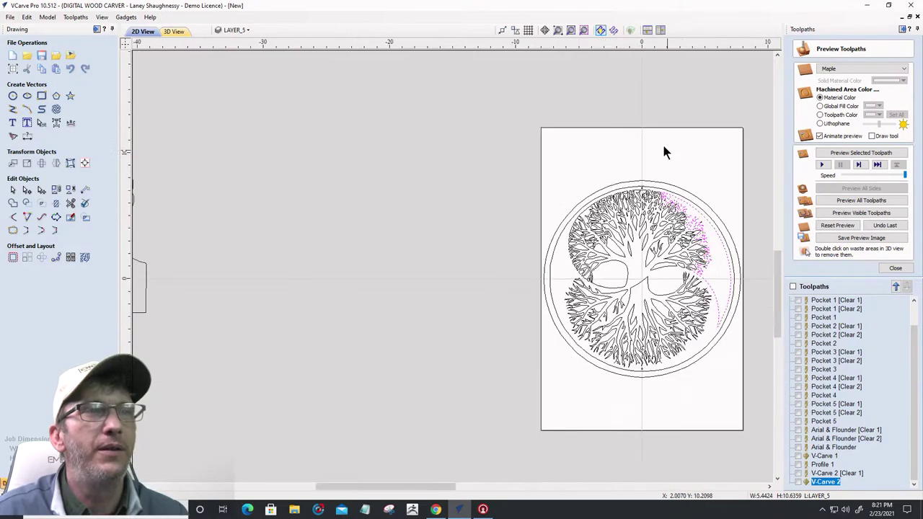
pyautogui.scroll(1, 620, 190)
pyautogui.moveTo(620, 190); pyautogui.dragTo(362, 103, button='middle')
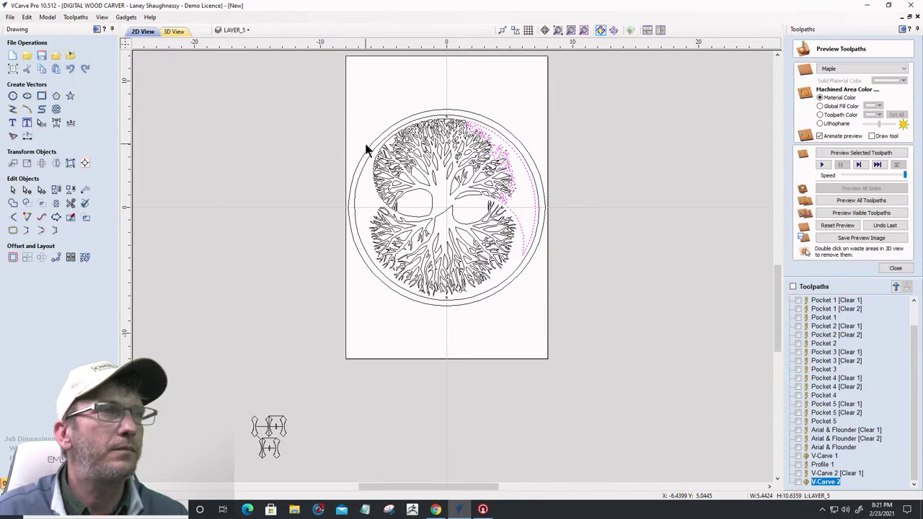
pyautogui.moveTo(339, 94); pyautogui.dragTo(550, 313)
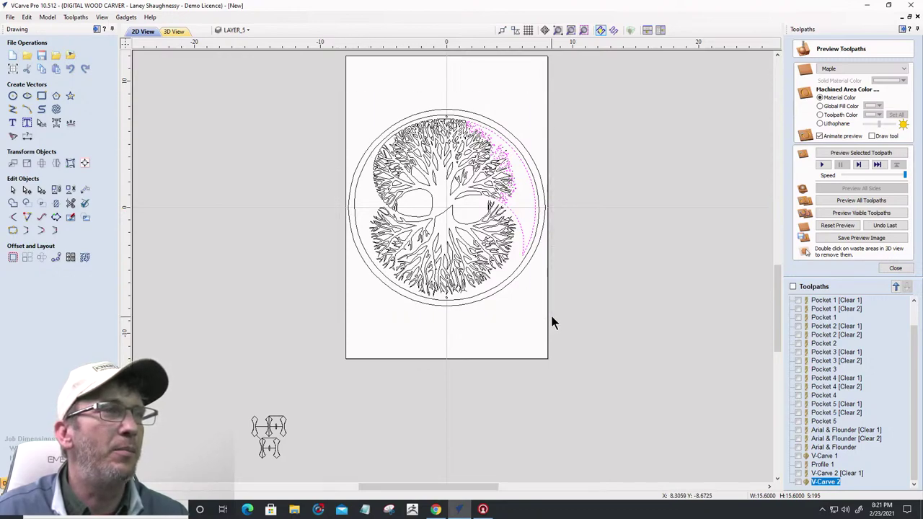
pyautogui.keyDown('ctrl'); pyautogui.click(426, 304); pyautogui.keyUp('ctrl')
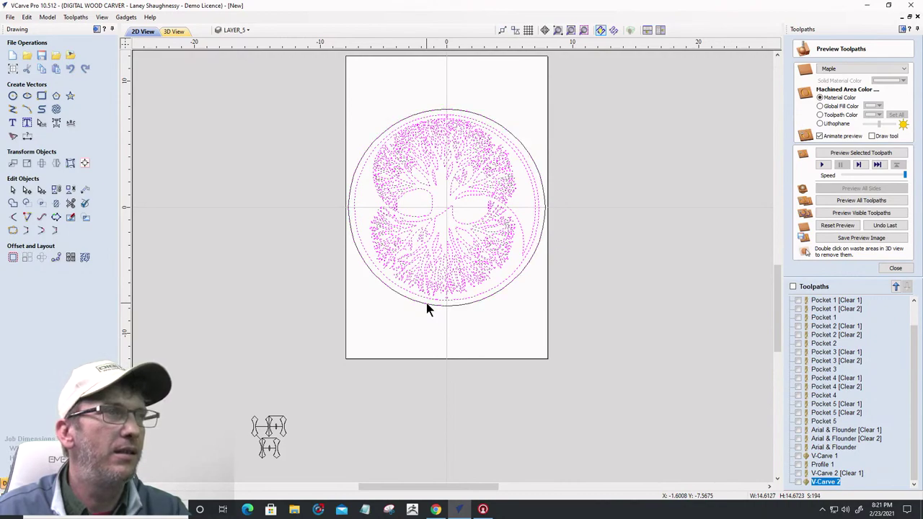
# Align the selected tree design to the material centre and close the Preview Toolpaths panel
pyautogui.click(85, 163)
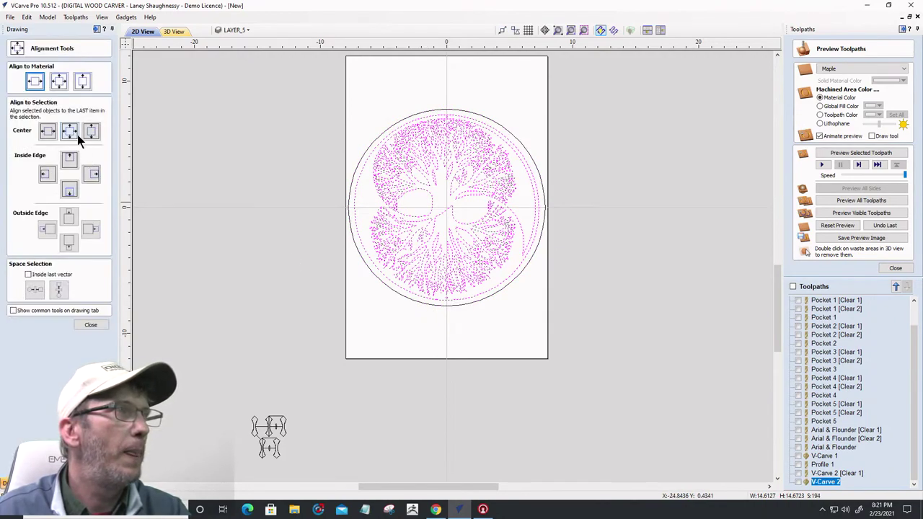
pyautogui.click(59, 80)
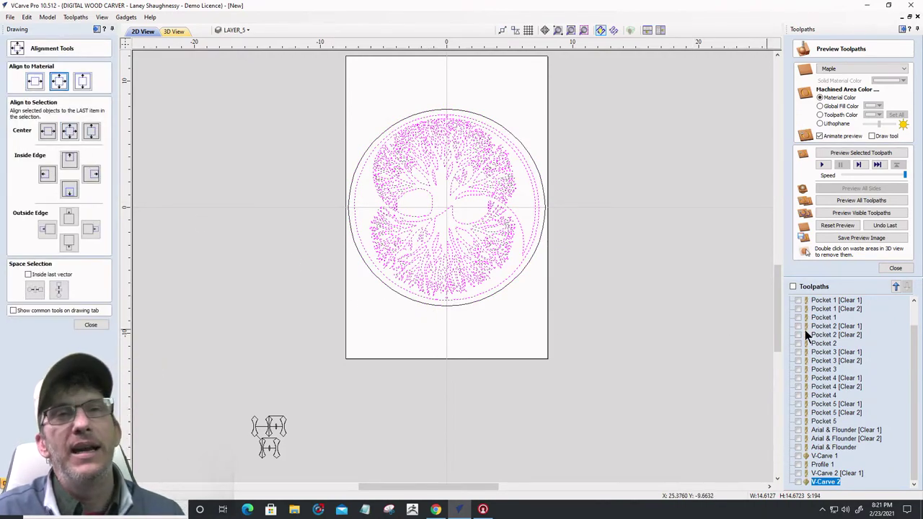
pyautogui.click(894, 269)
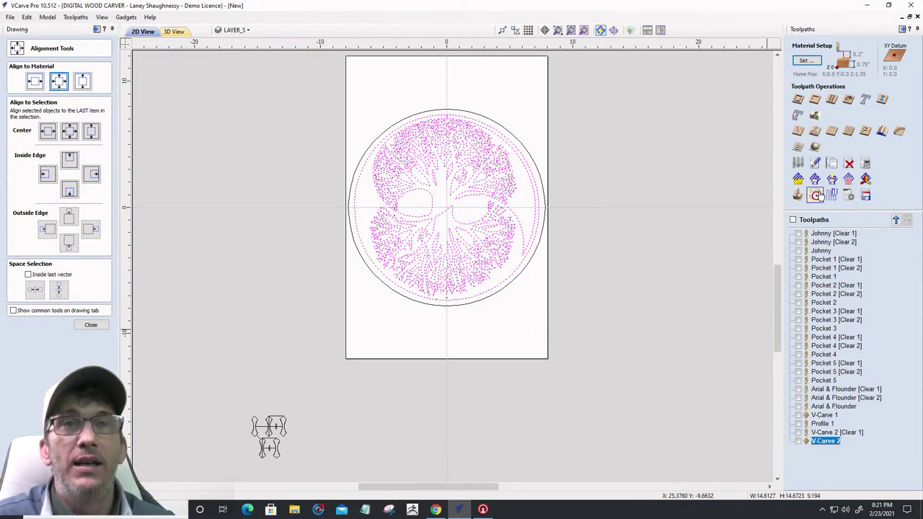
# Calculate Pocket 6 with 0.25/0.125/0.0625 inch end mills at 0.25 inch cut depth
pyautogui.click(814, 100)
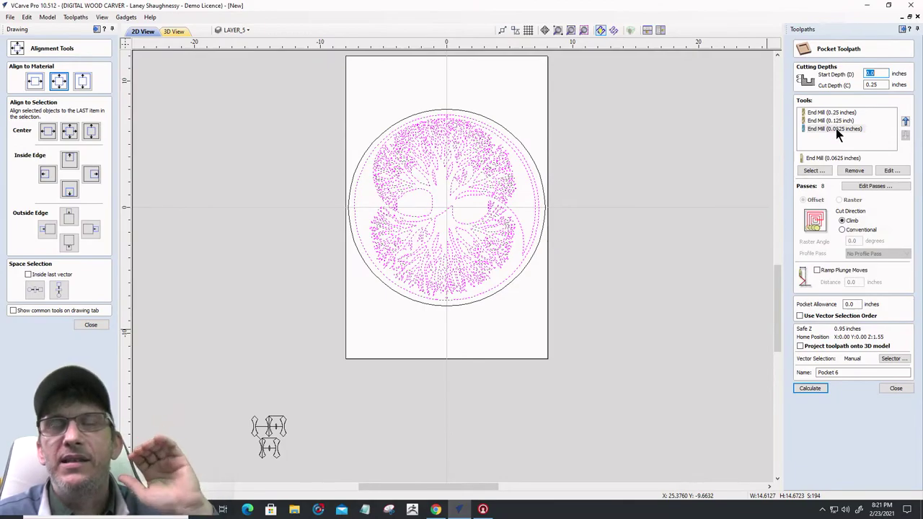
pyautogui.scroll(10, 507, 159)
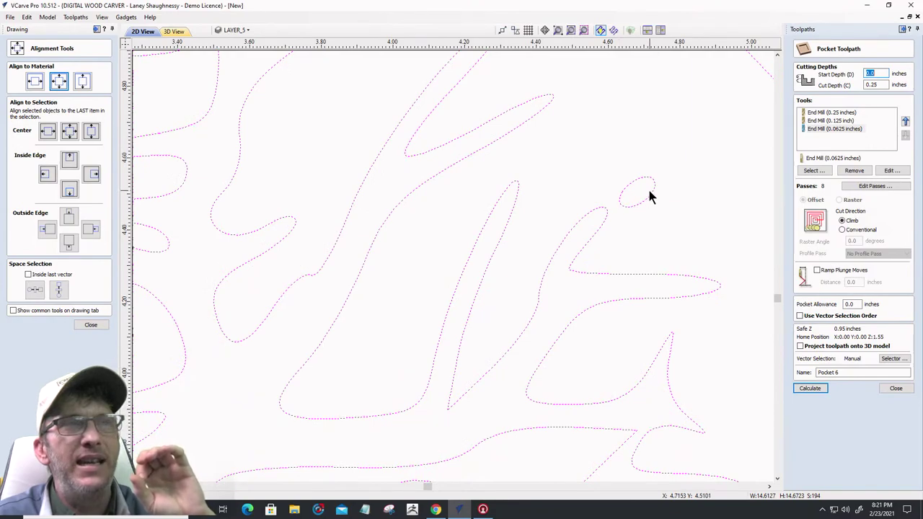
pyautogui.scroll(-5, 645, 189)
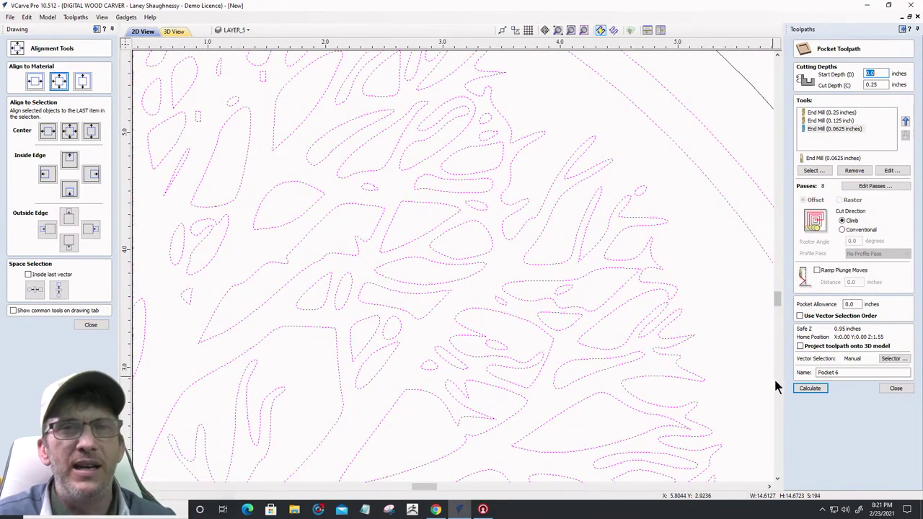
pyautogui.click(810, 391)
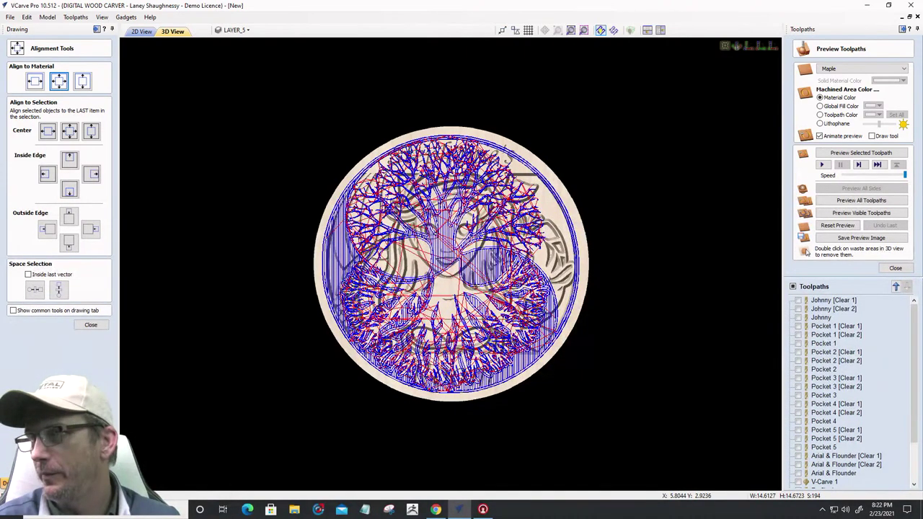
# Reset the preview, preview visible toolpaths, and orbit to inspect the 0.25-inch tree pocket
pyautogui.click(848, 227)
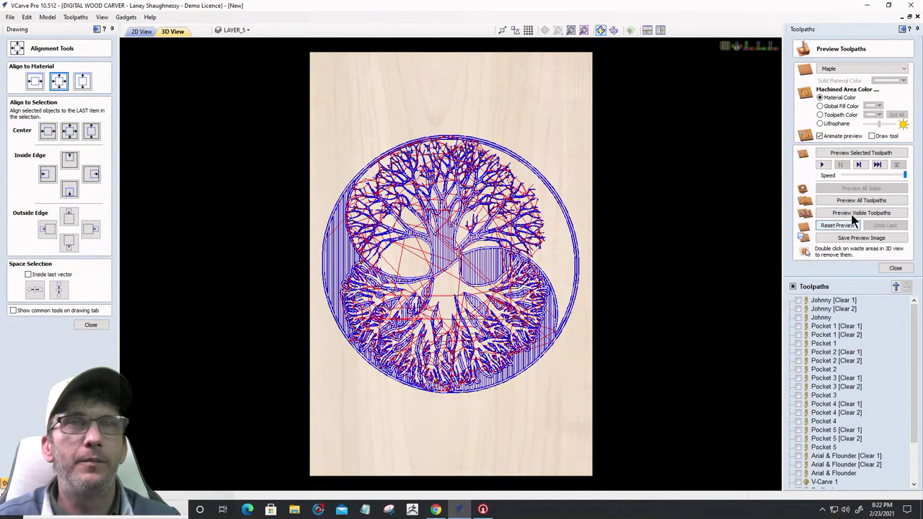
pyautogui.click(852, 215)
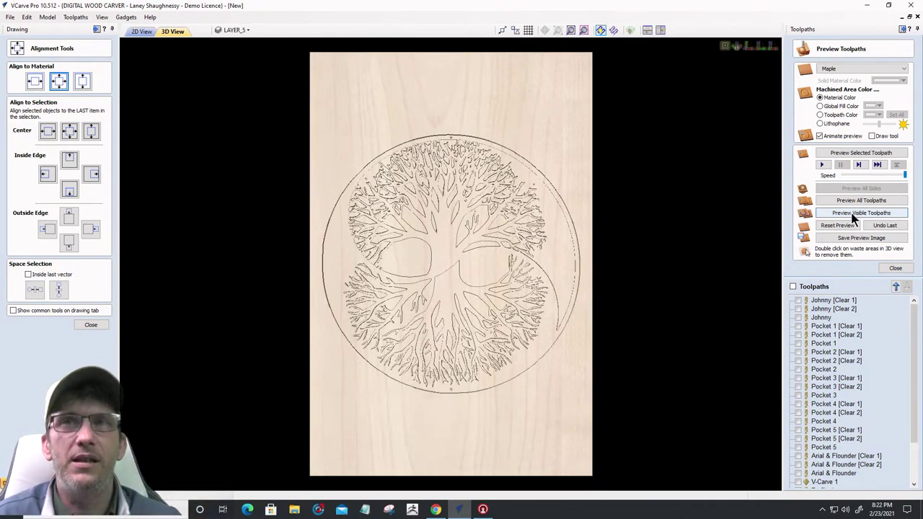
pyautogui.click(858, 212)
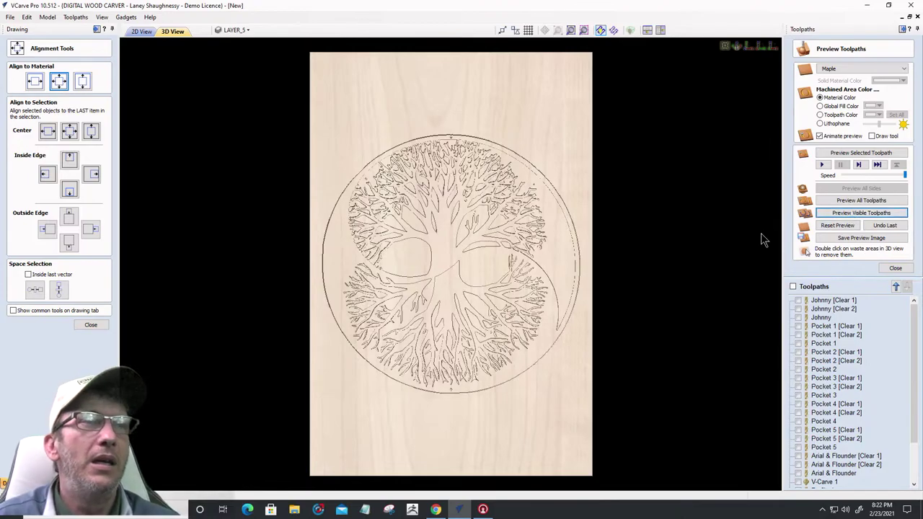
pyautogui.scroll(1, 462, 346)
pyautogui.scroll(1, 458, 336)
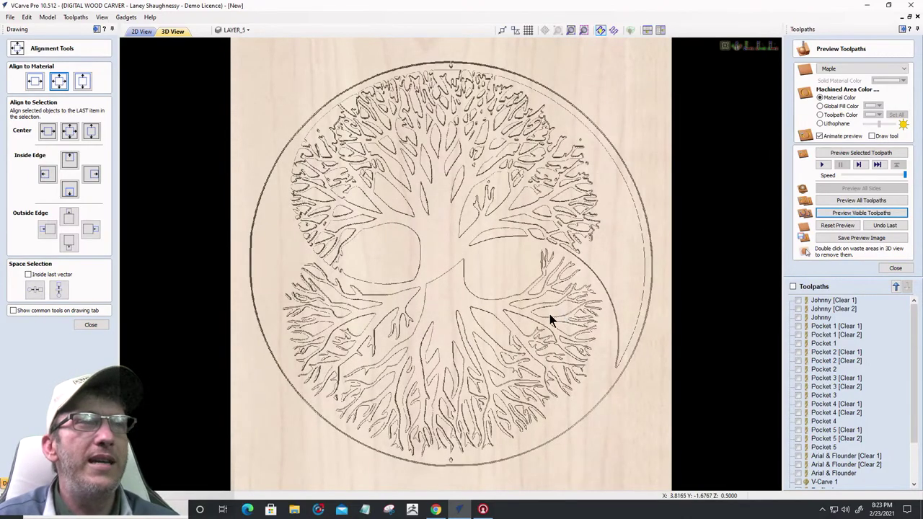
pyautogui.moveTo(447, 308); pyautogui.dragTo(448, 266)
pyautogui.scroll(3, 449, 271)
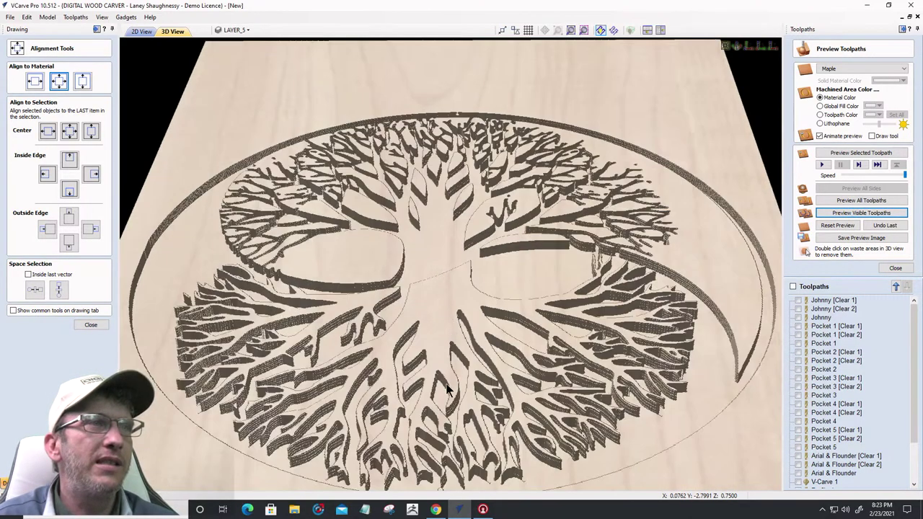
pyautogui.moveTo(493, 349); pyautogui.dragTo(376, 264)
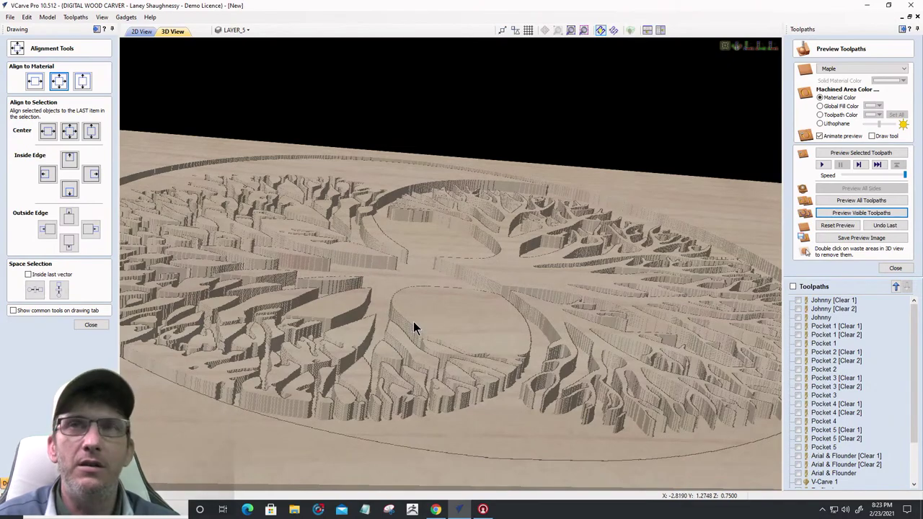
pyautogui.scroll(2, 413, 320)
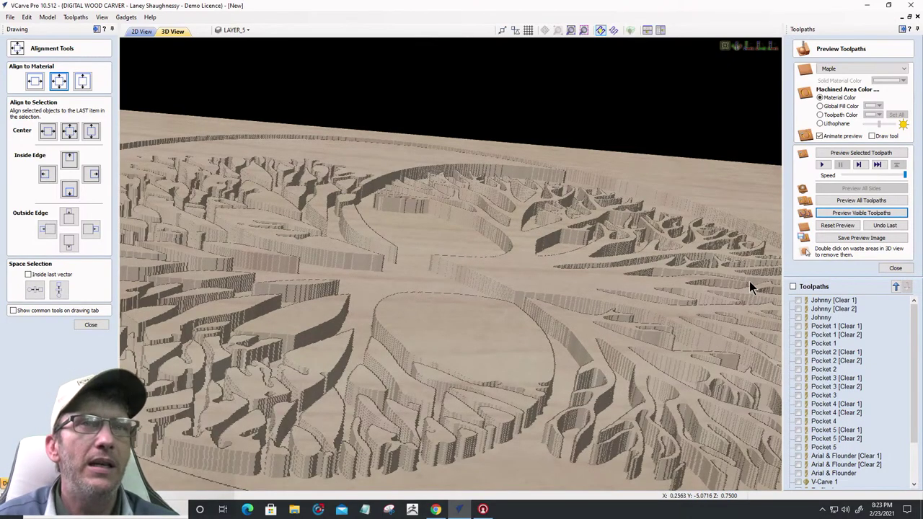
# Fill machined areas black with Global Fill Color and zoom around the whole carved board
pyautogui.click(820, 106)
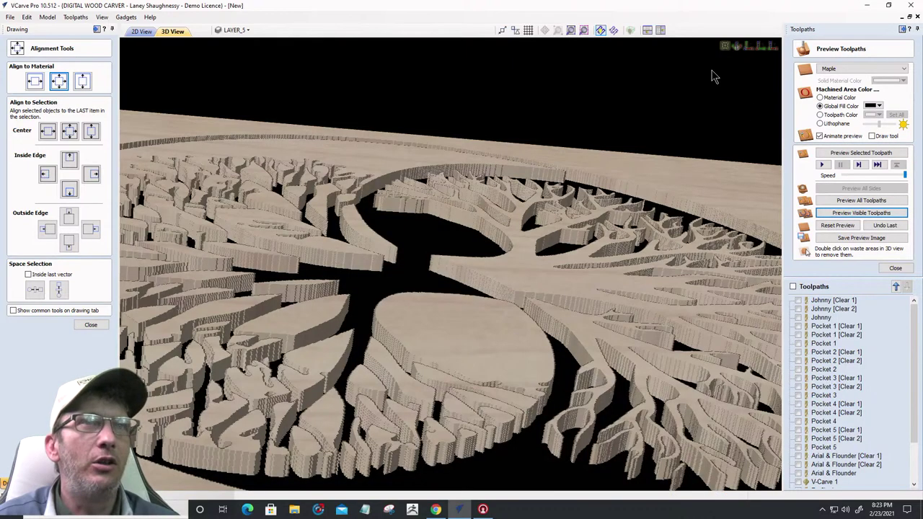
pyautogui.click(740, 47)
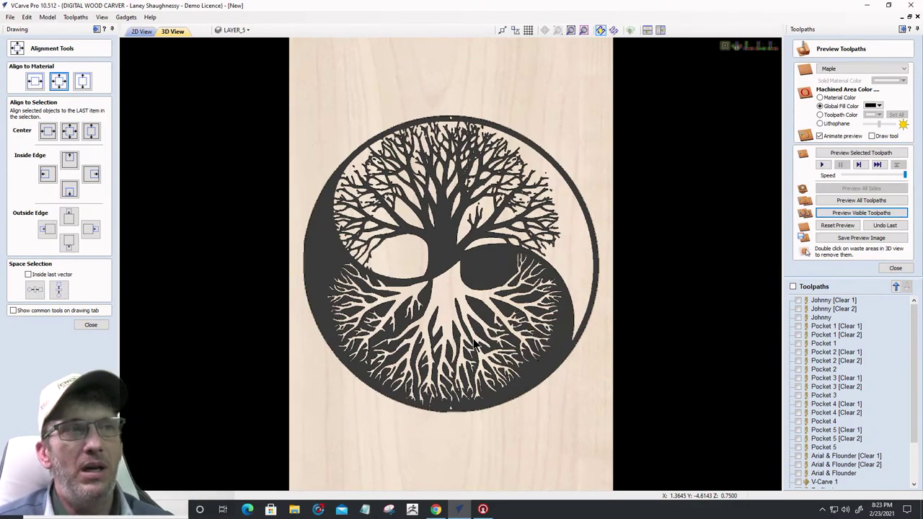
pyautogui.scroll(3, 554, 184)
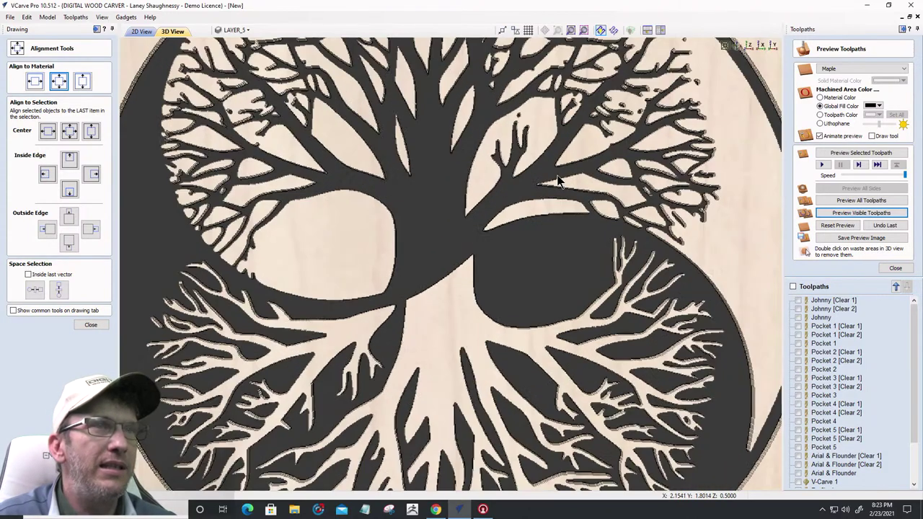
pyautogui.scroll(-3, 512, 233)
pyautogui.scroll(4, 542, 244)
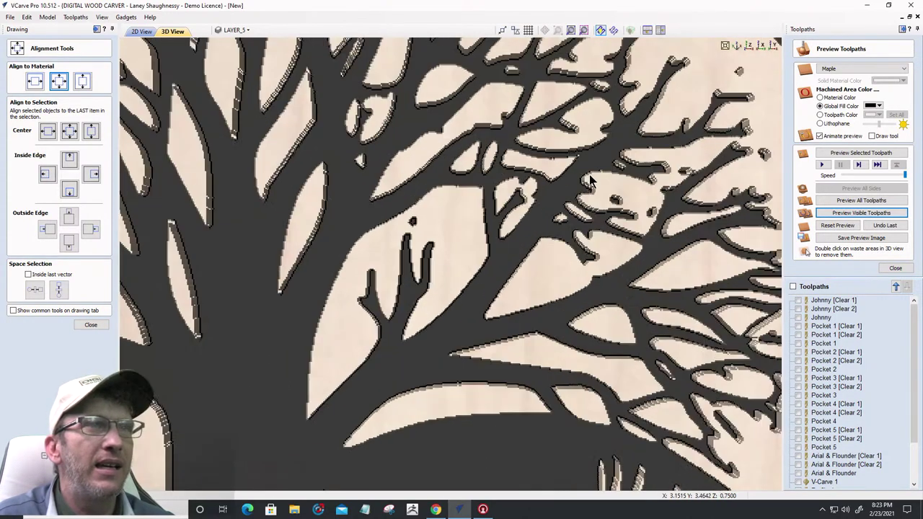
pyautogui.scroll(-5, 542, 244)
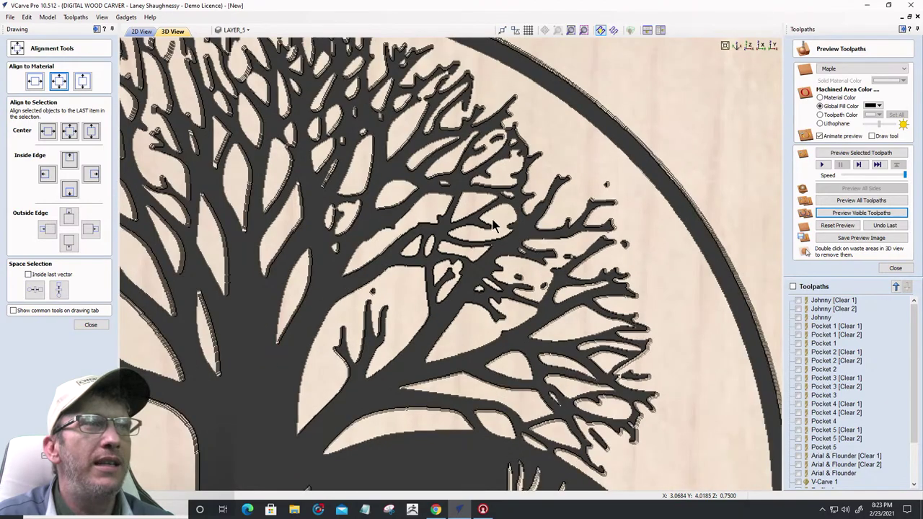
pyautogui.scroll(-3, 494, 225)
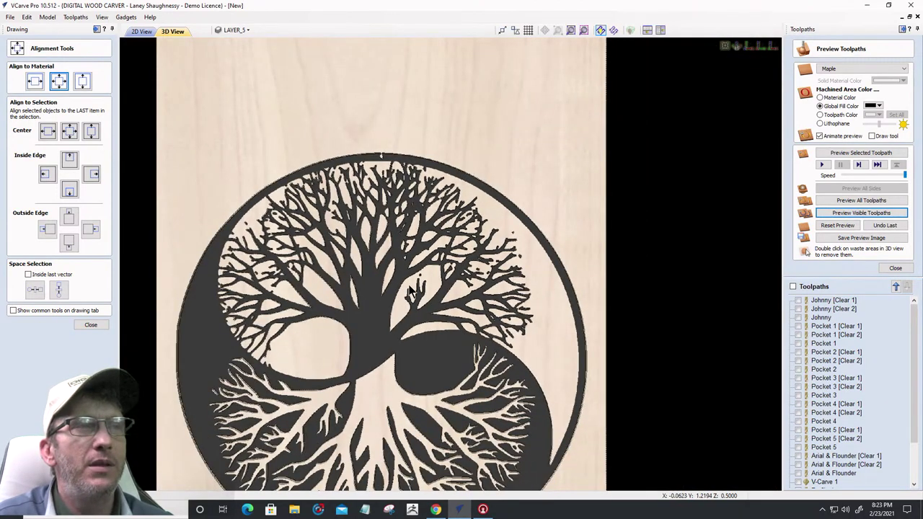
pyautogui.scroll(1, 421, 257)
pyautogui.scroll(1, 426, 245)
pyautogui.scroll(-2, 418, 252)
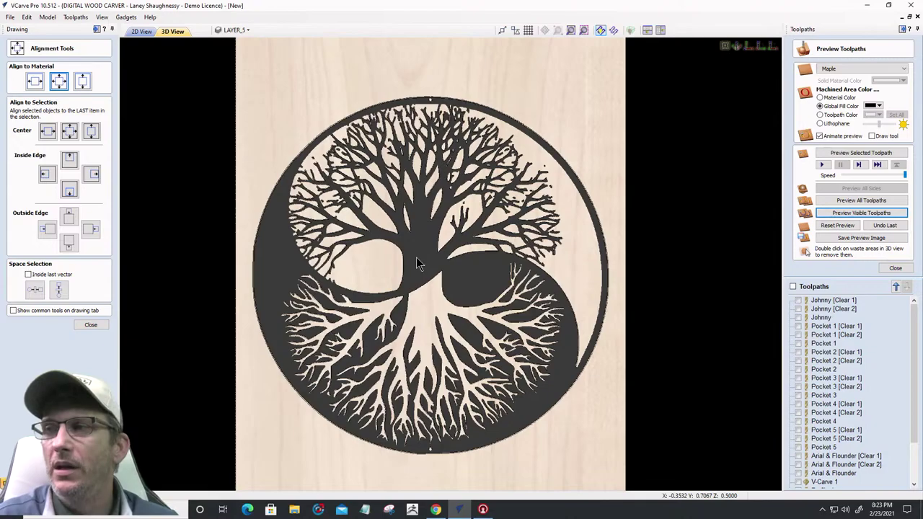
# Return to the 2D View and close the toolpath preview
pyautogui.click(137, 32)
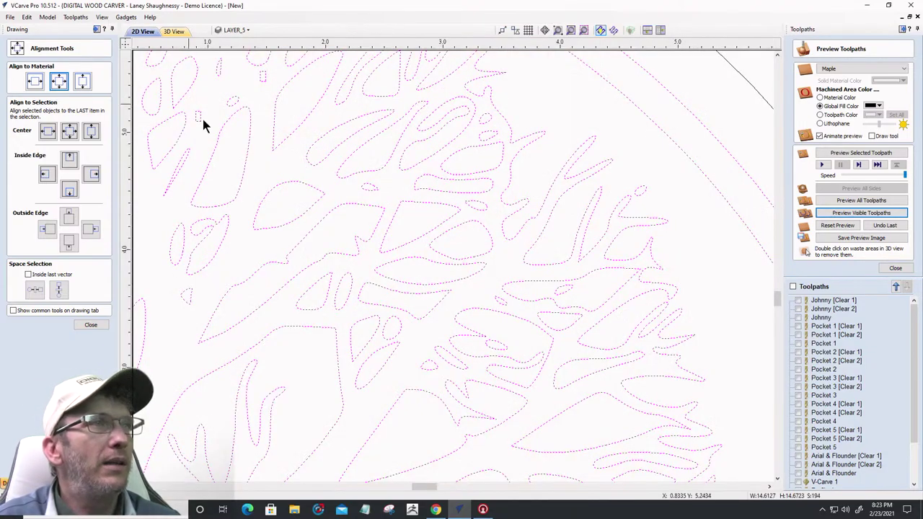
pyautogui.scroll(-5, 462, 247)
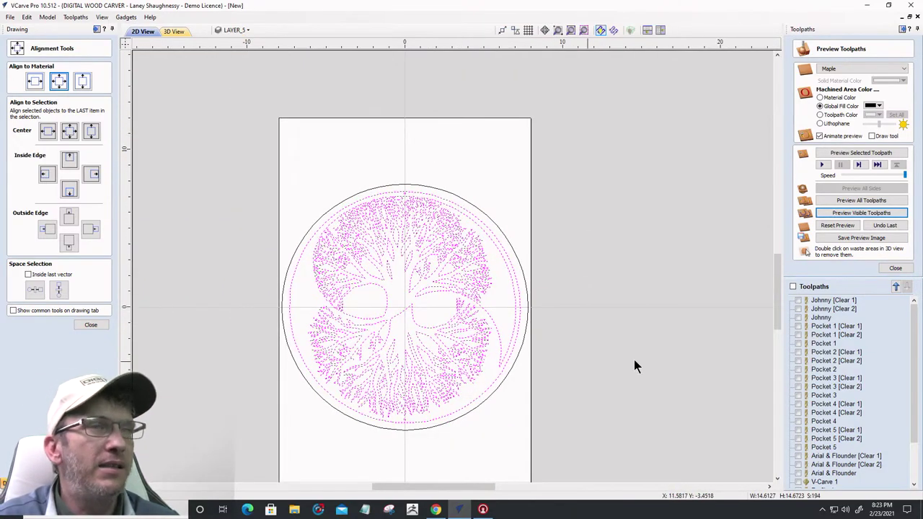
pyautogui.click(893, 269)
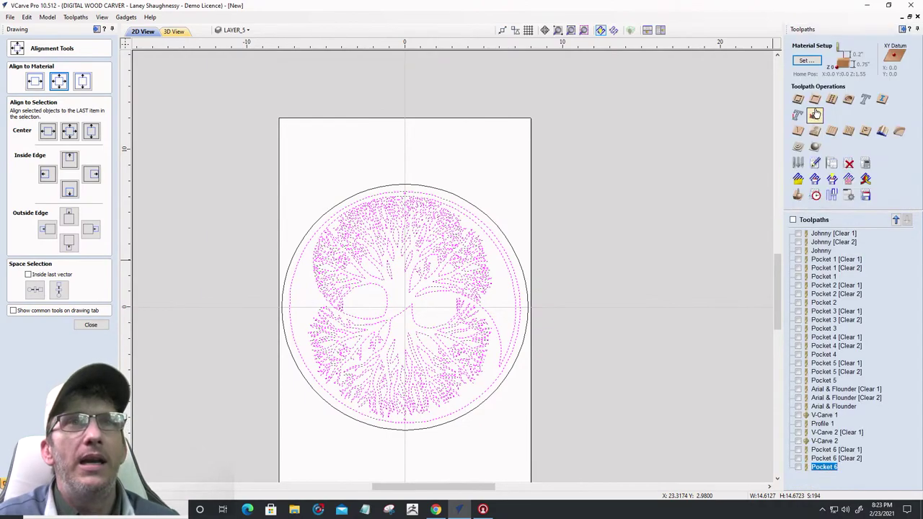
# Set up V-Carve 3 with 0.125-inch flat depth and raster End Mill clearance, then calculate
pyautogui.click(797, 131)
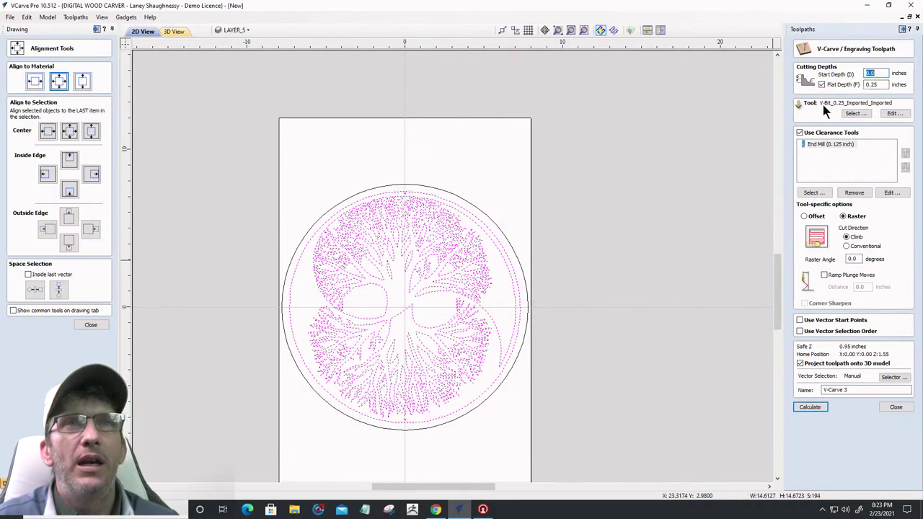
pyautogui.click(873, 84)
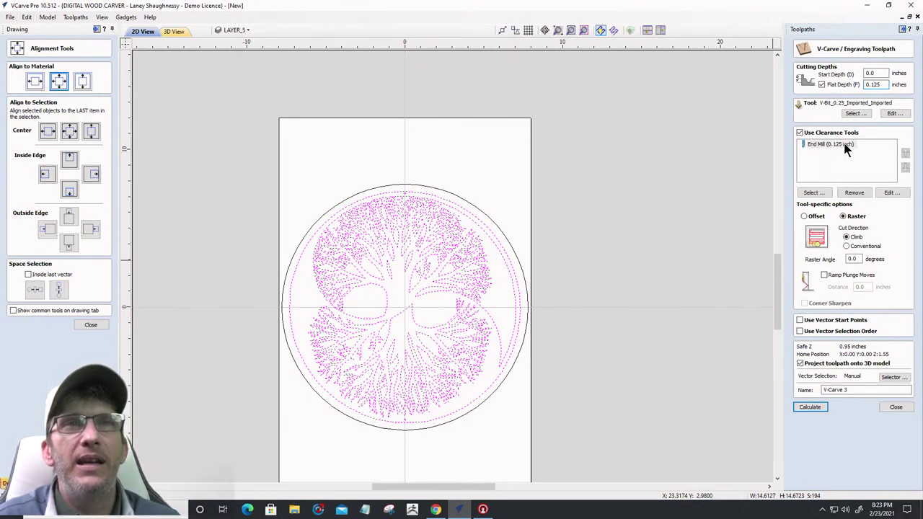
pyautogui.click(809, 407)
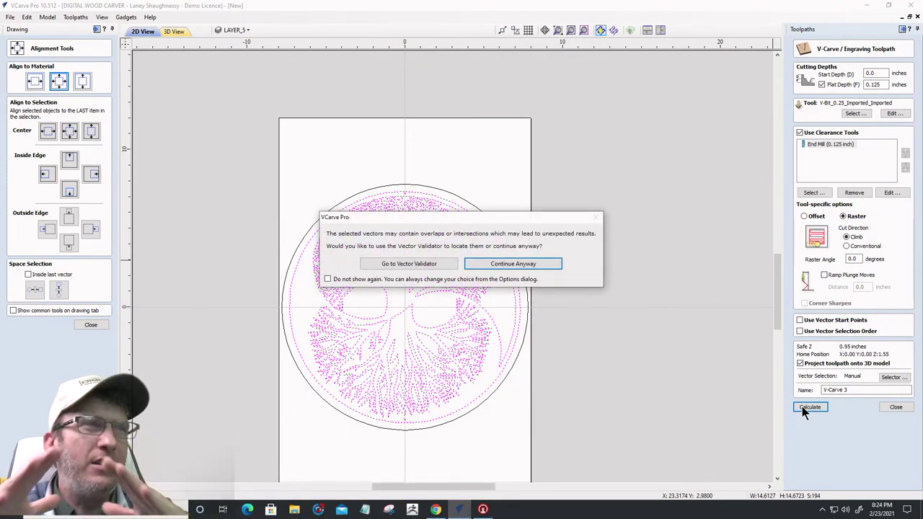
# Continue past the overlap warning, re-simulate visible toolpaths, and orbit to inspect the tree carving
pyautogui.click(537, 269)
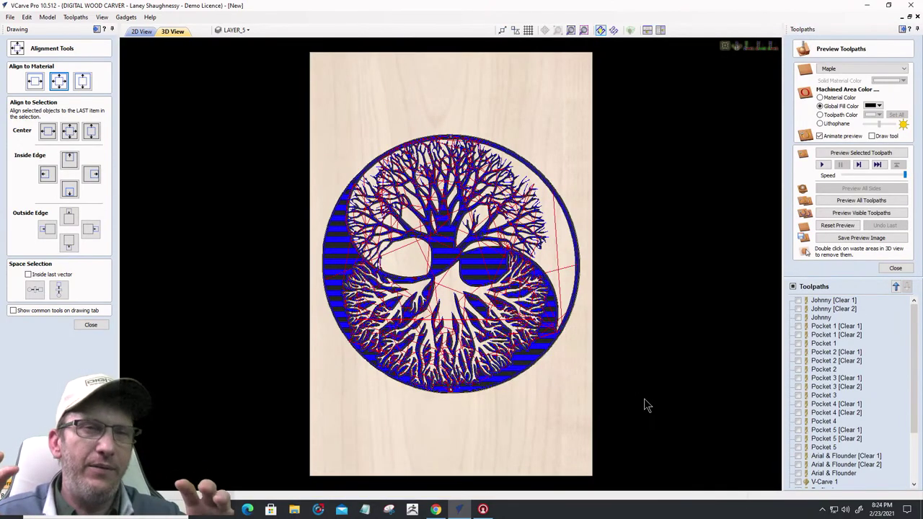
pyautogui.click(837, 225)
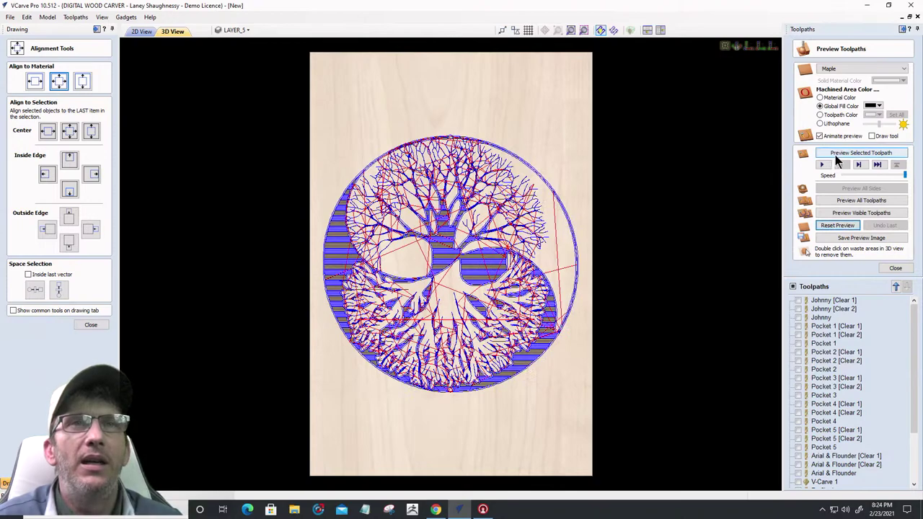
pyautogui.click(849, 215)
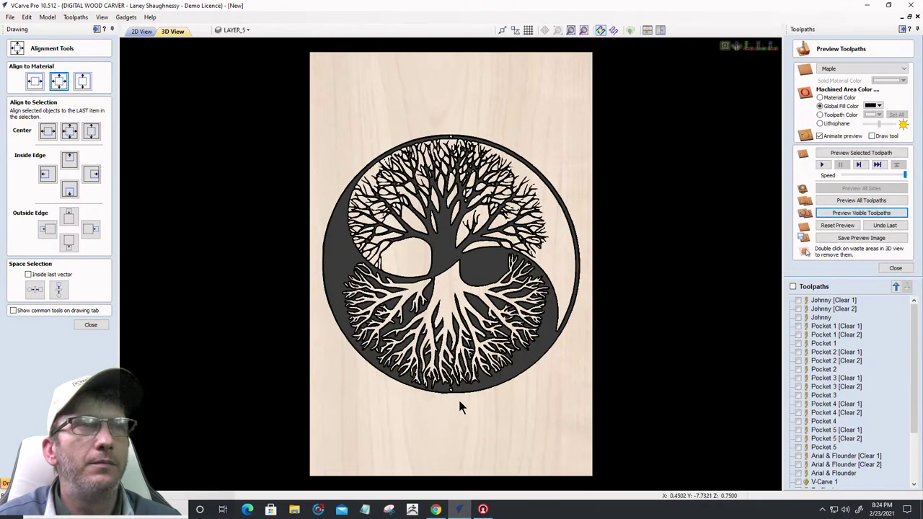
pyautogui.moveTo(458, 397); pyautogui.dragTo(401, 396)
pyautogui.scroll(5, 465, 375)
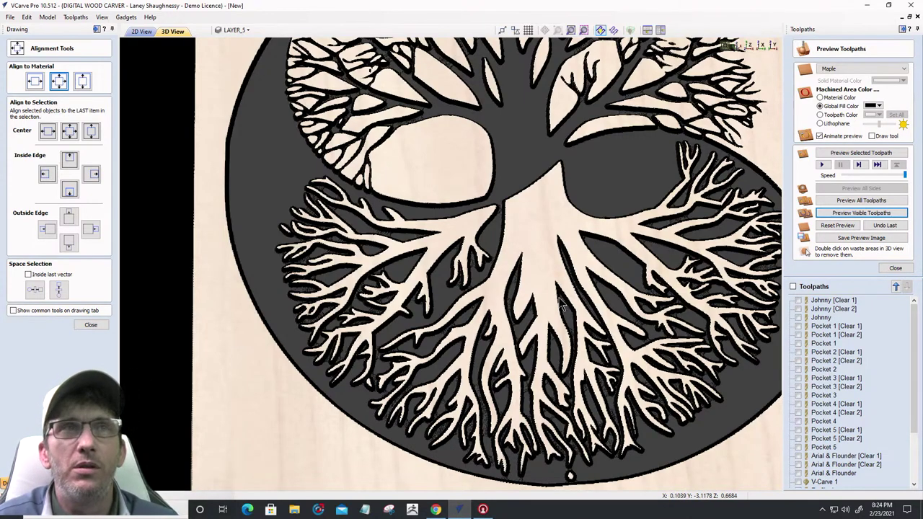
pyautogui.scroll(-3, 570, 310)
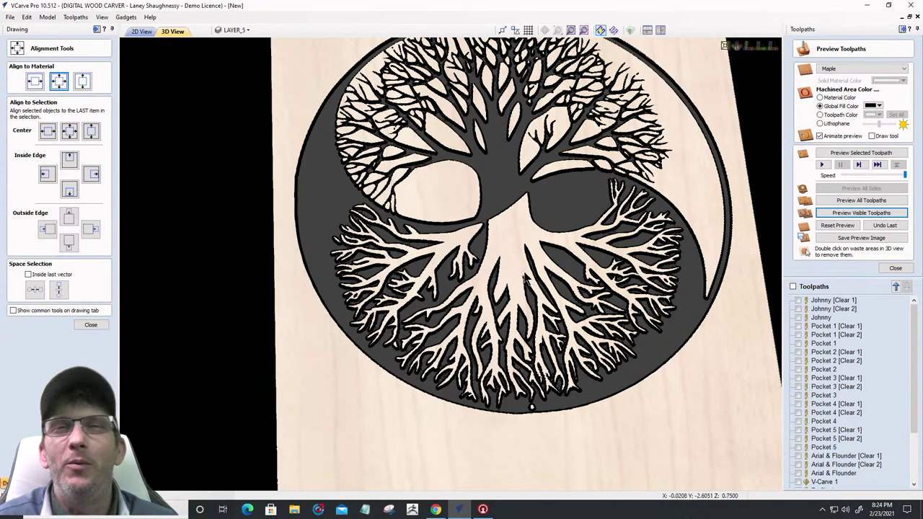
pyautogui.moveTo(591, 277); pyautogui.dragTo(496, 149)
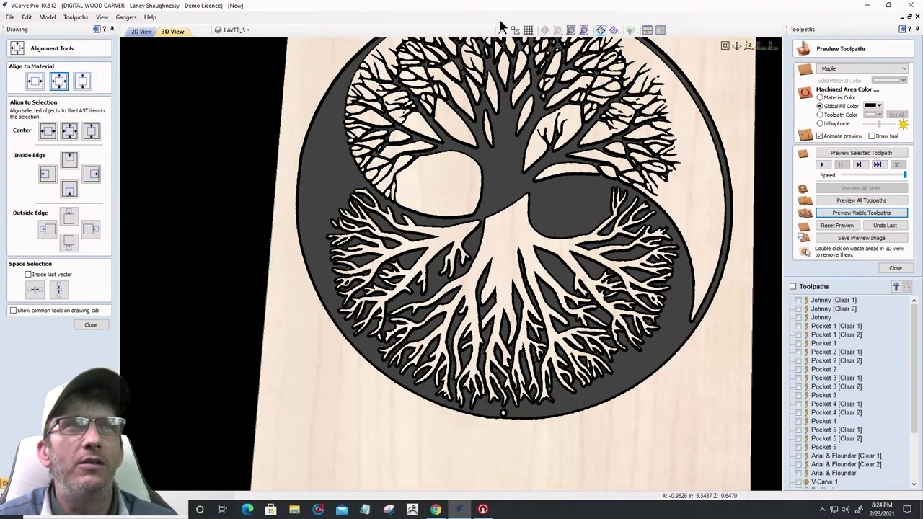
pyautogui.scroll(-3, 510, 140)
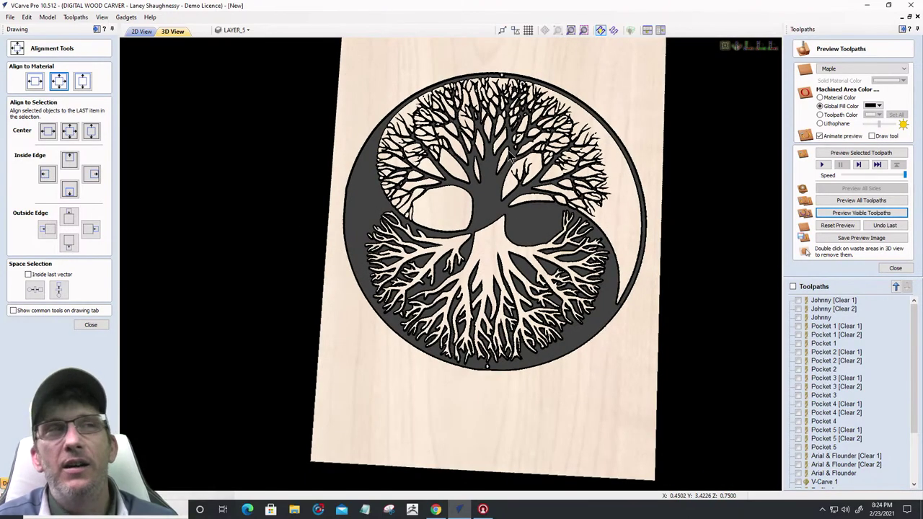
pyautogui.scroll(2, 509, 155)
pyautogui.moveTo(509, 155); pyautogui.dragTo(505, 188)
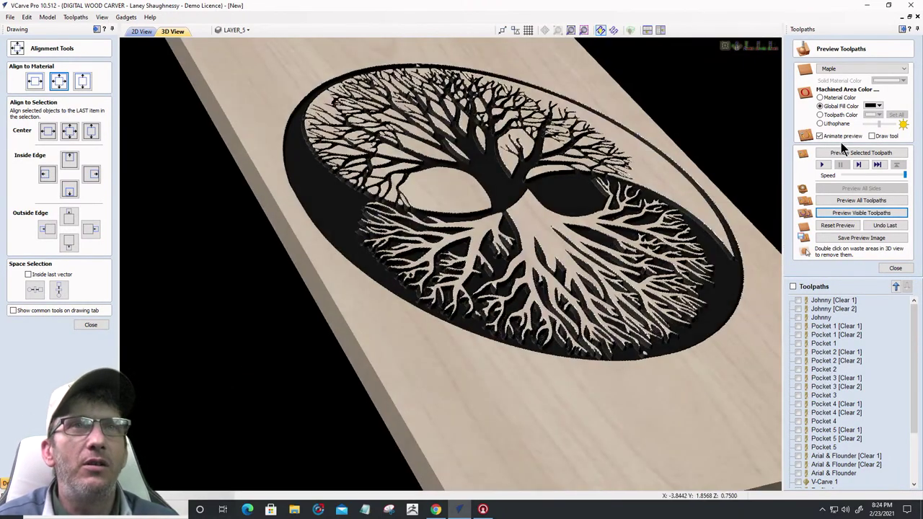
# Set Machined Area Color to Material Color and rotate the view to inspect the board edges
pyautogui.click(820, 97)
pyautogui.scroll(5, 411, 363)
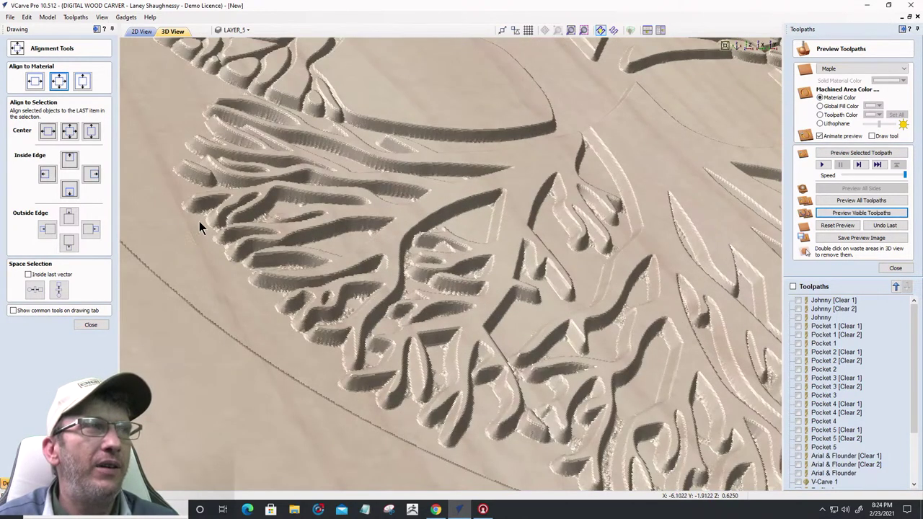
pyautogui.scroll(-5, 365, 405)
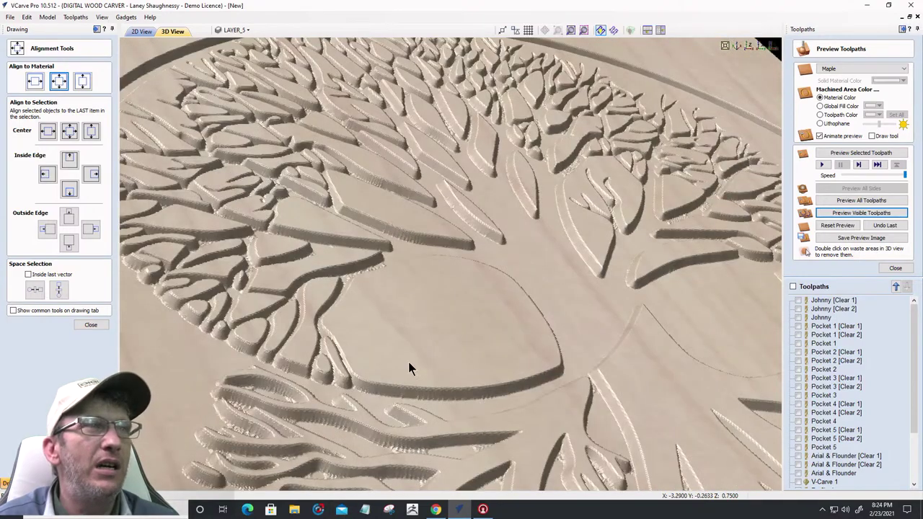
pyautogui.moveTo(376, 362); pyautogui.dragTo(355, 265)
pyautogui.moveTo(400, 371); pyautogui.dragTo(422, 332)
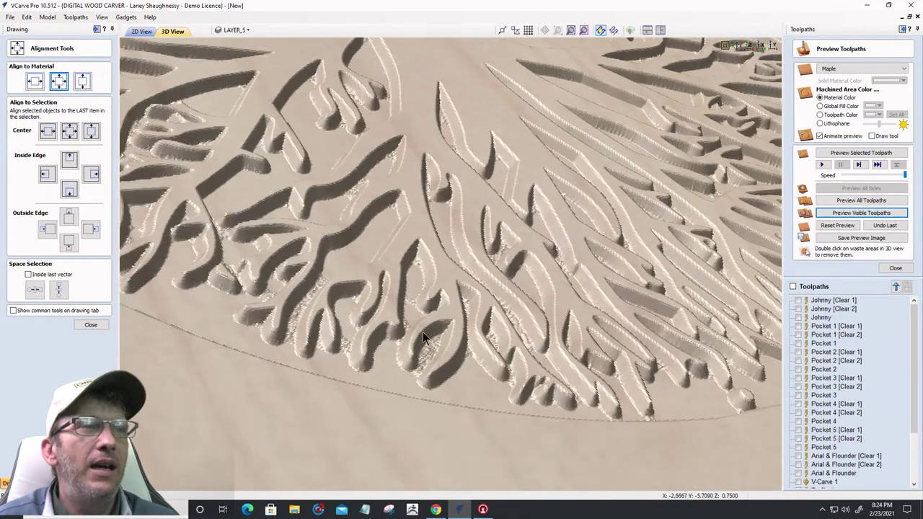
pyautogui.scroll(10, 434, 378)
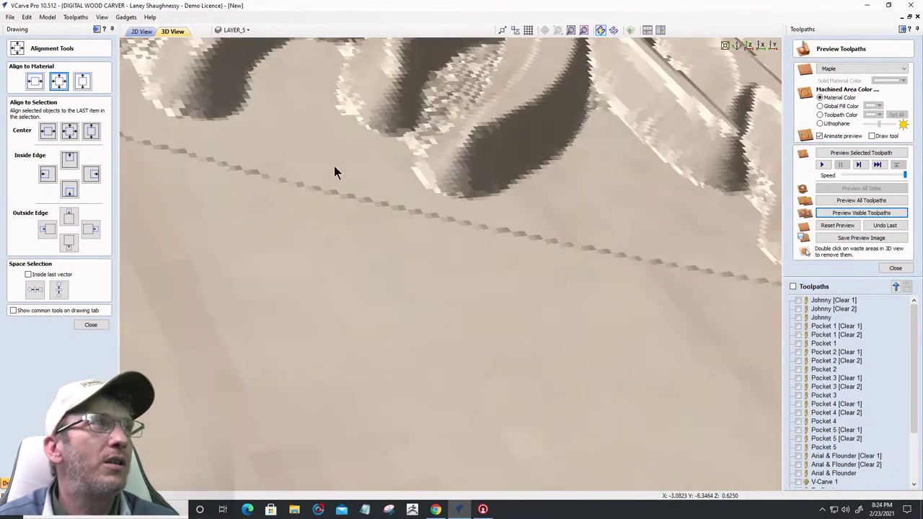
pyautogui.click(75, 17)
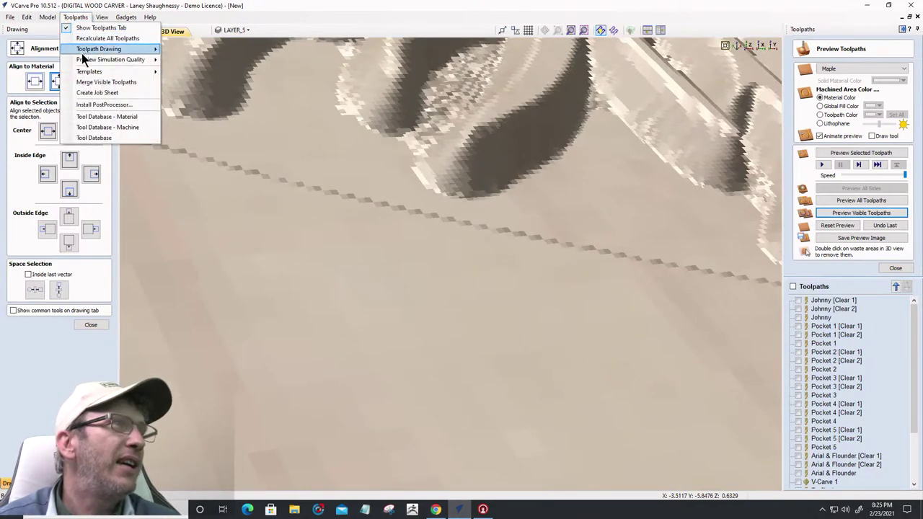
pyautogui.moveTo(85, 60)
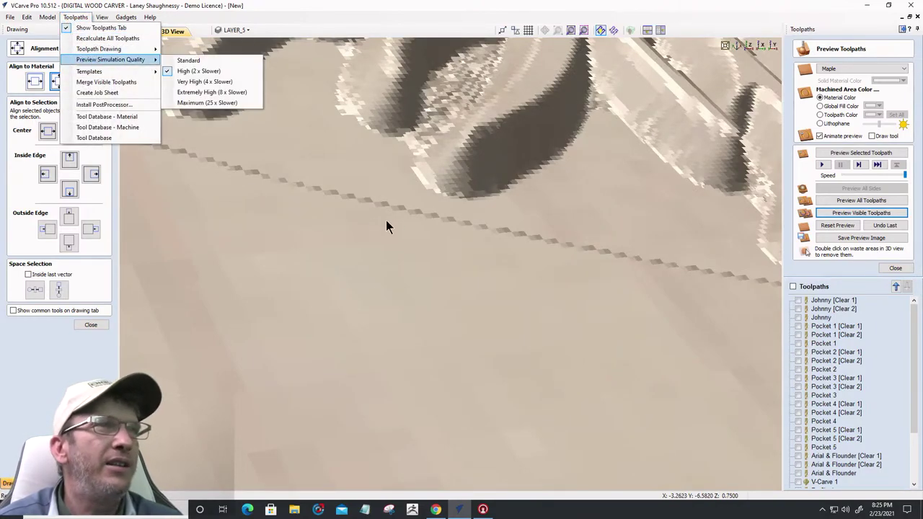
pyautogui.click(426, 189)
pyautogui.scroll(-10, 447, 220)
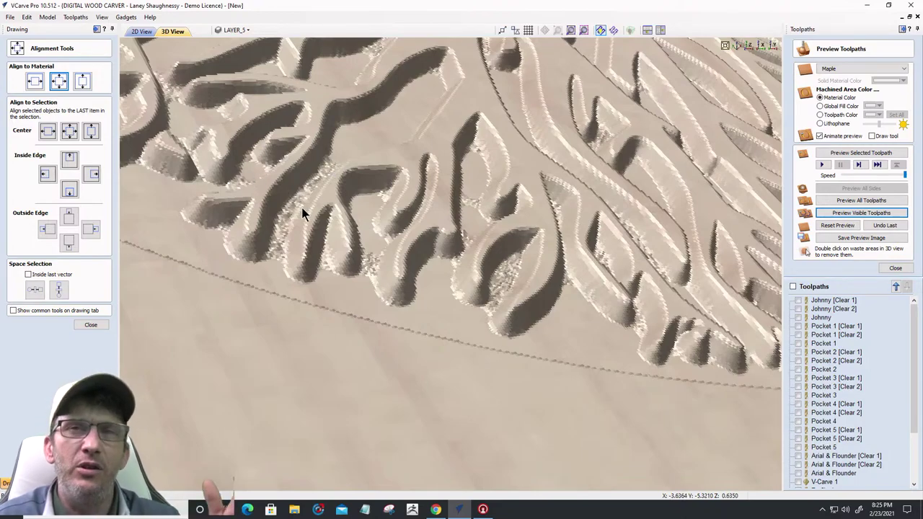
# Return the 3D preview to top view and show machined areas in Global Fill Color
pyautogui.scroll(-8, 382, 249)
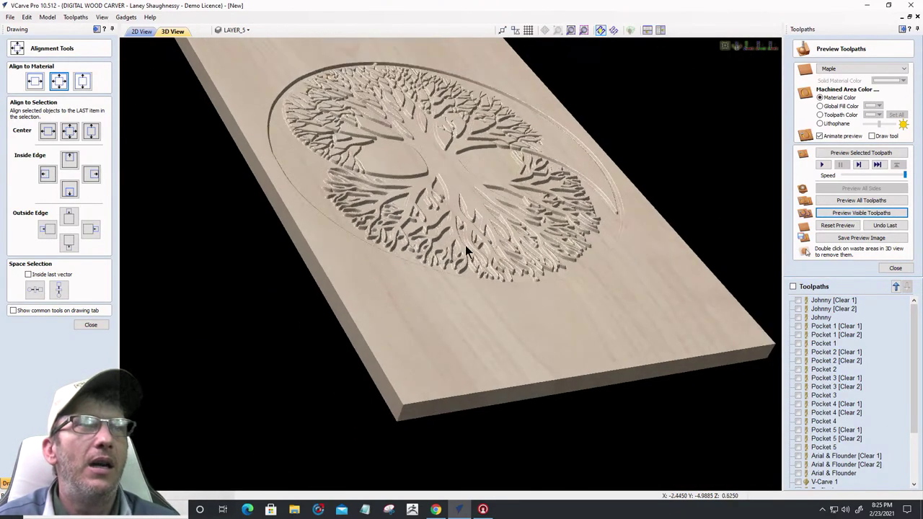
pyautogui.scroll(2, 418, 311)
pyautogui.moveTo(420, 314); pyautogui.dragTo(645, 108)
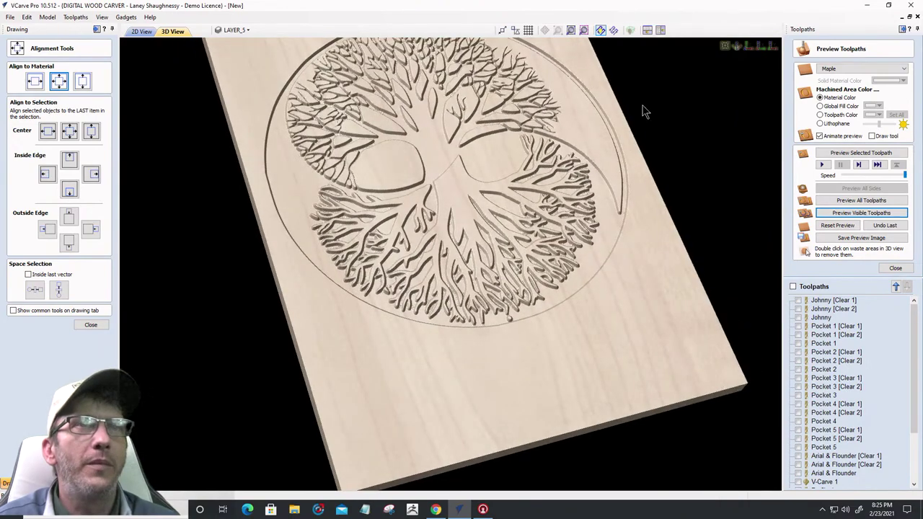
pyautogui.press('1')
pyautogui.scroll(4, 509, 317)
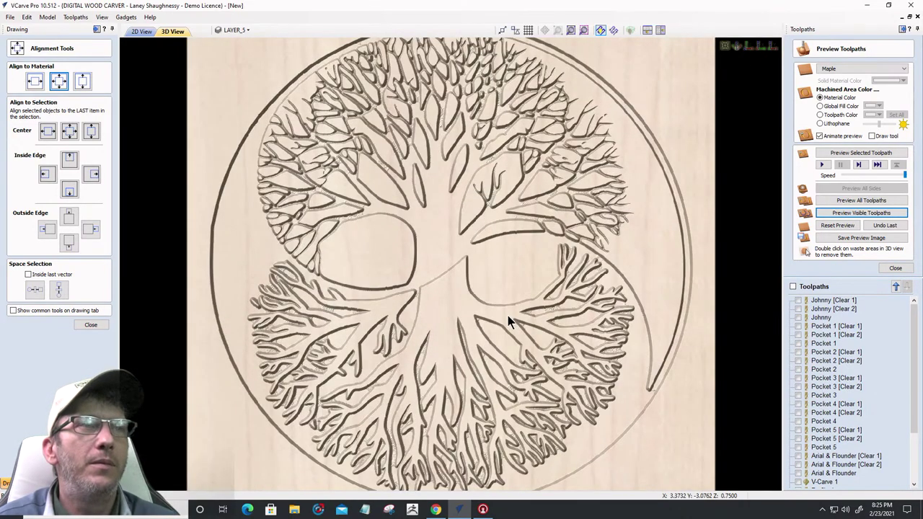
pyautogui.scroll(-2, 511, 319)
pyautogui.click(821, 106)
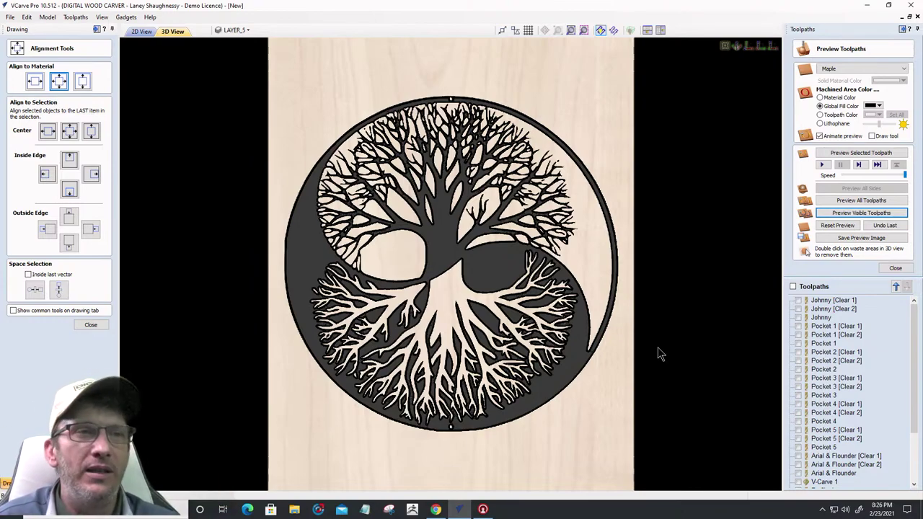
# Go back to the 2D drawing view and zoom out to see all the artwork
pyautogui.moveTo(488, 451); pyautogui.dragTo(479, 391)
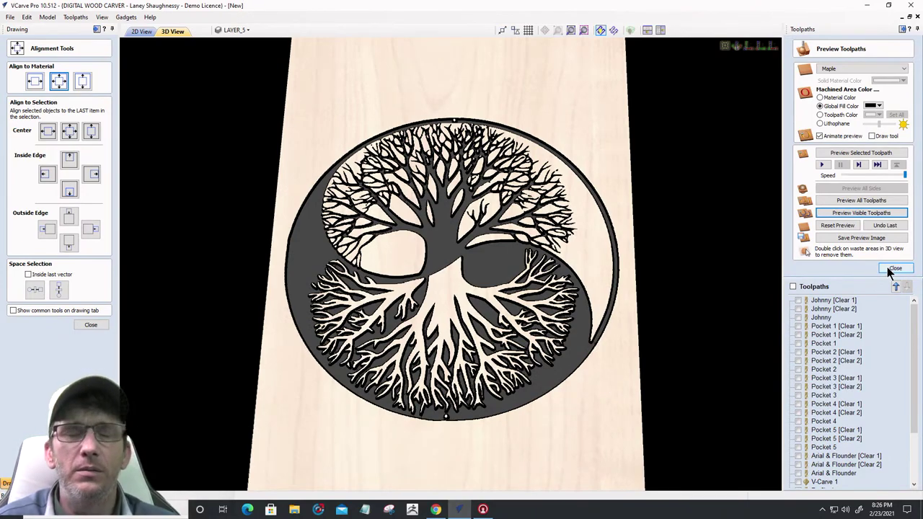
pyautogui.click(144, 33)
pyautogui.scroll(-3, 392, 229)
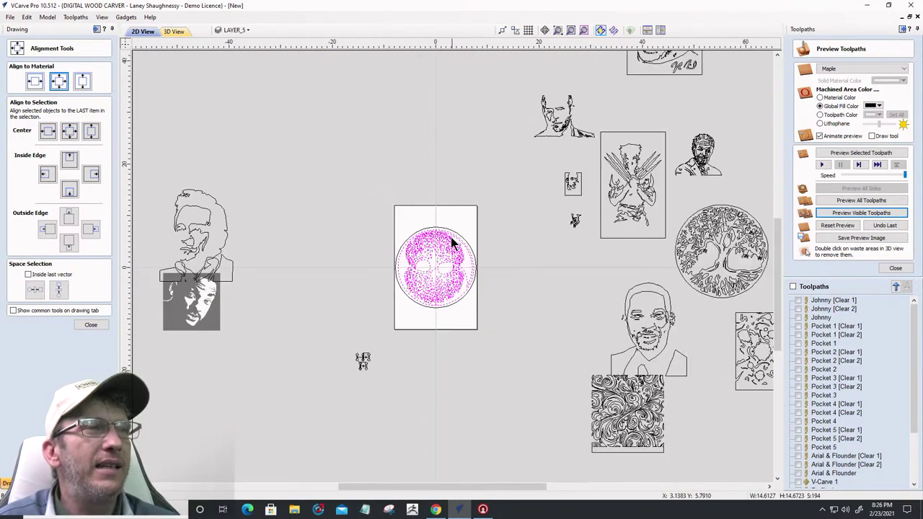
pyautogui.scroll(-2, 389, 223)
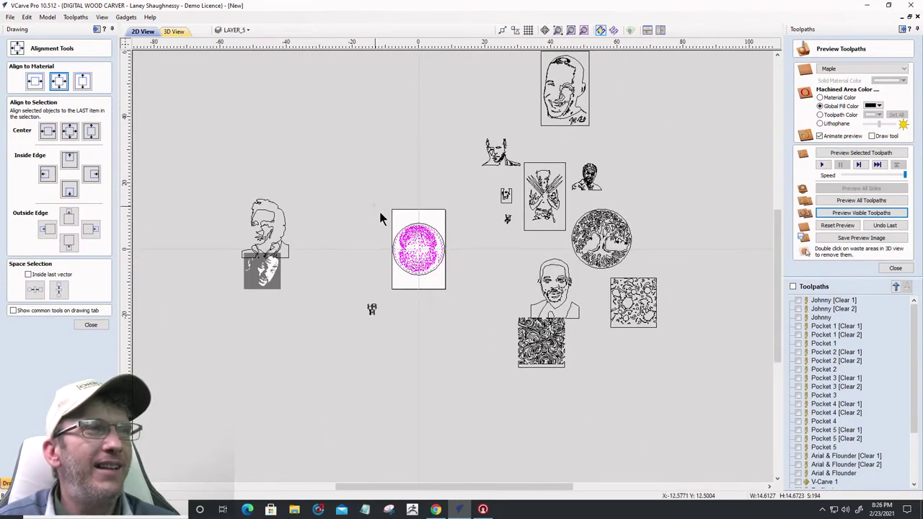
# Move the tree-of-life circle off to the right and drag the splatter pattern onto the material
pyautogui.moveTo(432, 252); pyautogui.dragTo(726, 279)
pyautogui.press('Escape')
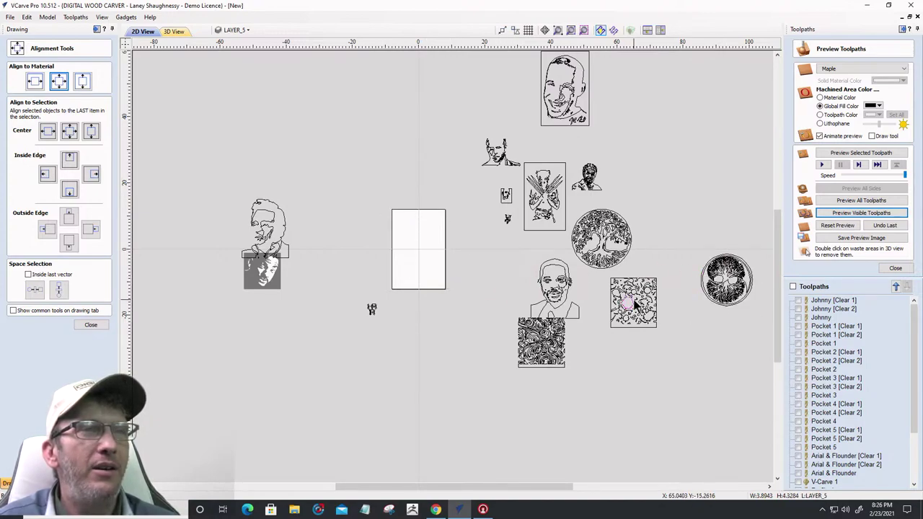
pyautogui.click(642, 301)
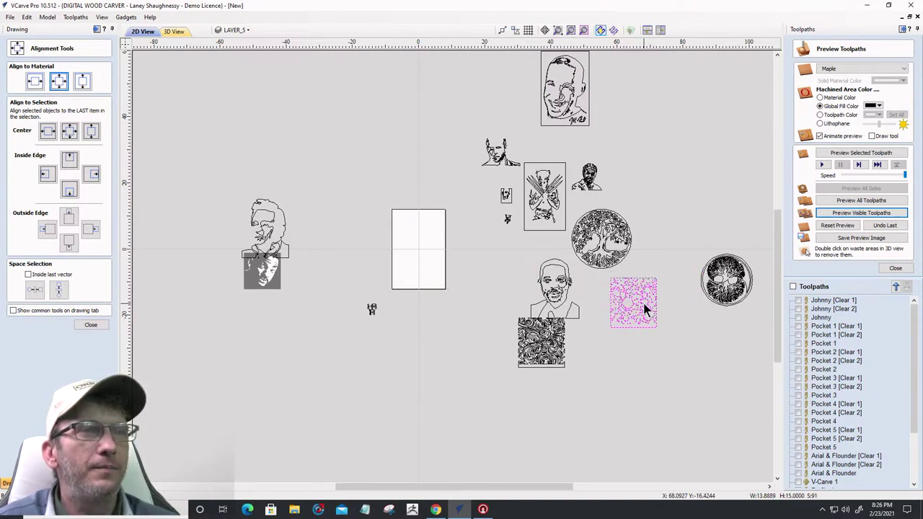
pyautogui.moveTo(645, 310); pyautogui.dragTo(430, 254)
pyautogui.scroll(5, 425, 260)
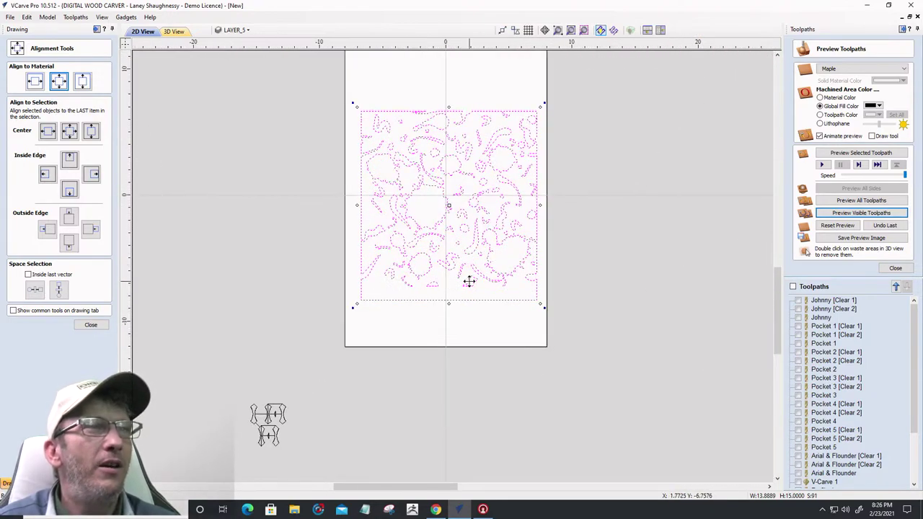
pyautogui.scroll(-1, 456, 249)
pyautogui.scroll(2, 447, 134)
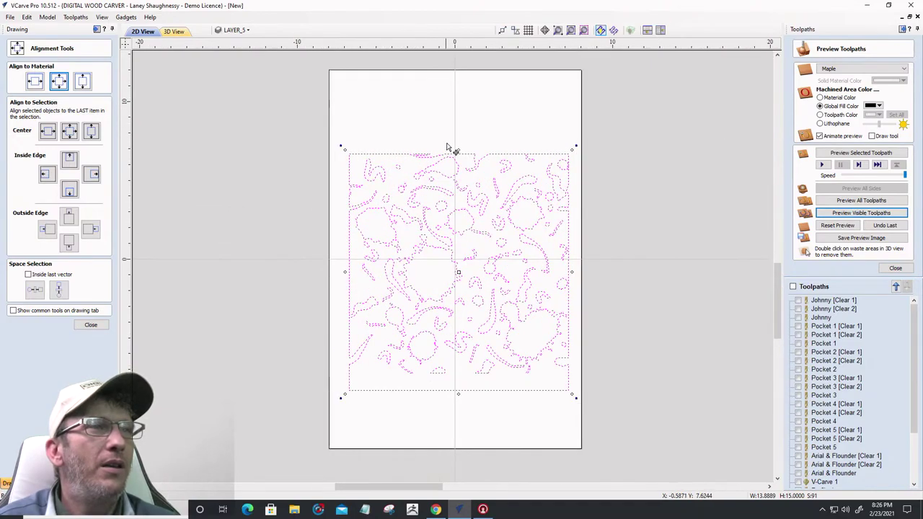
pyautogui.click(612, 264)
pyautogui.scroll(2, 496, 243)
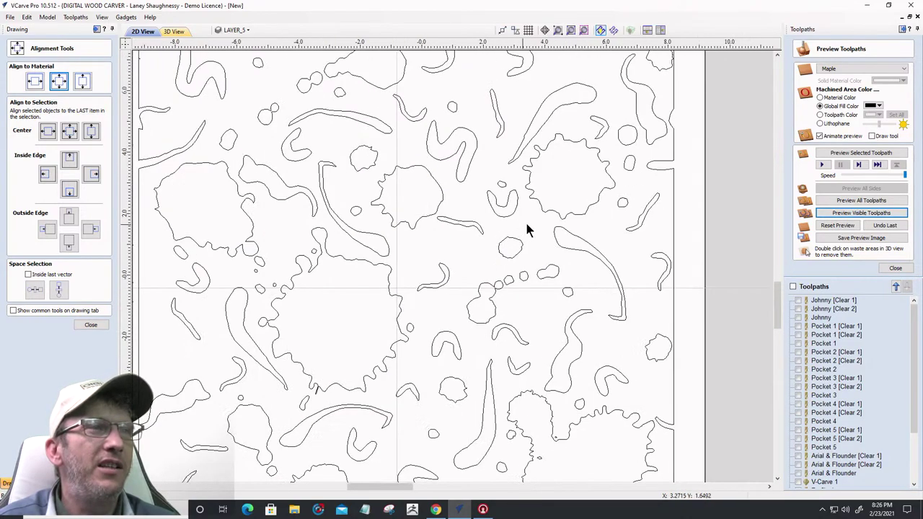
pyautogui.scroll(-1, 527, 230)
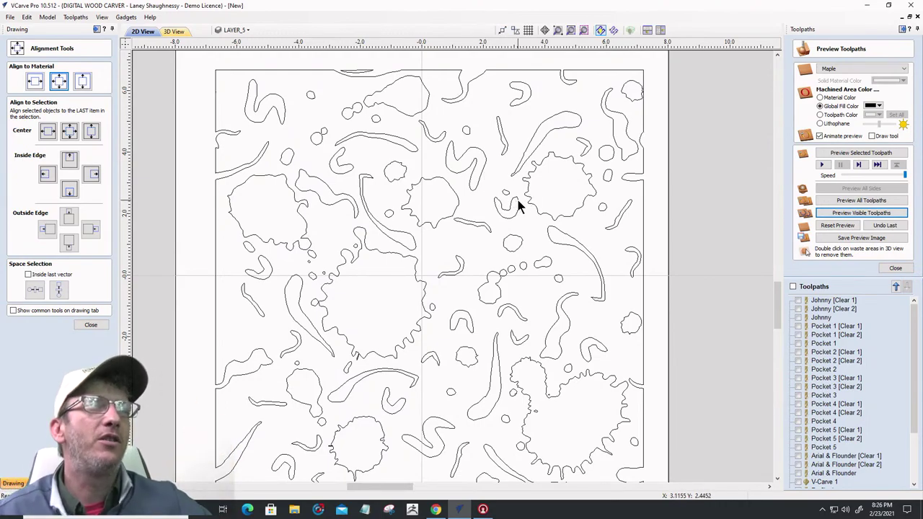
pyautogui.scroll(-2, 526, 173)
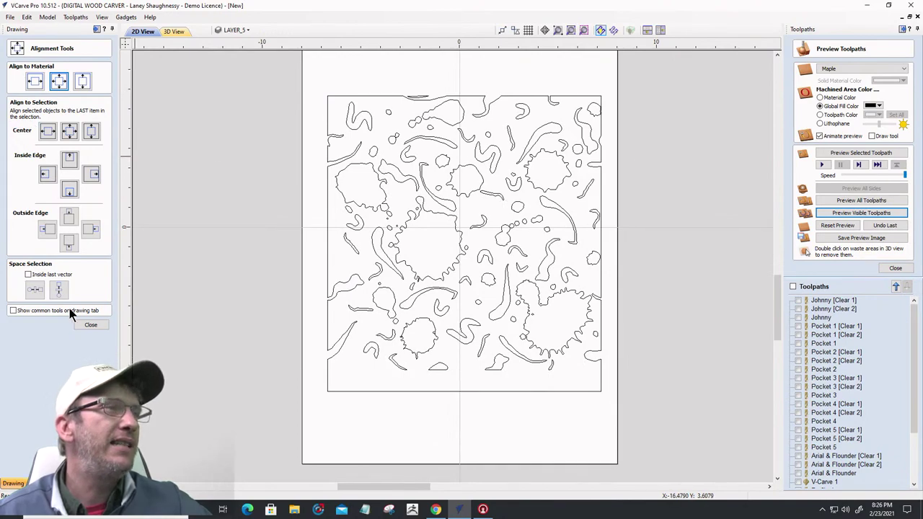
# Select all vectors of the splatter pattern and rotate them 90°
pyautogui.click(86, 325)
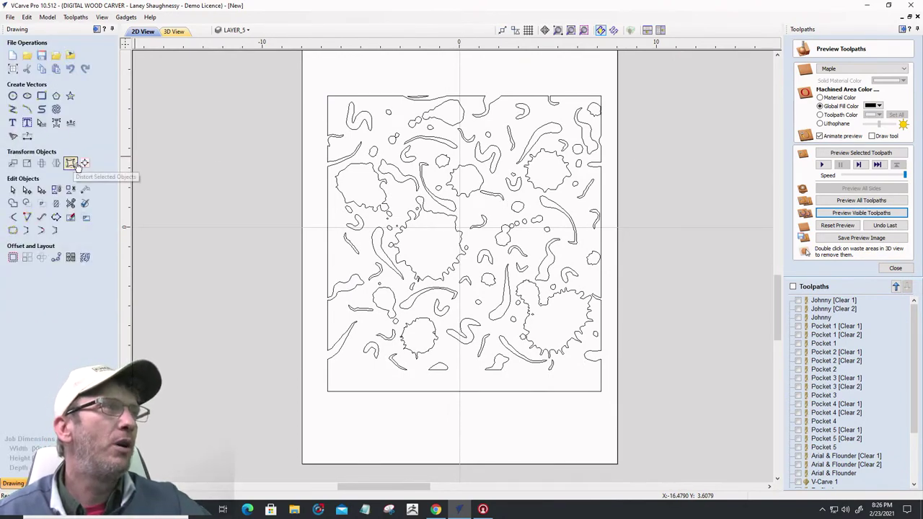
pyautogui.click(355, 153)
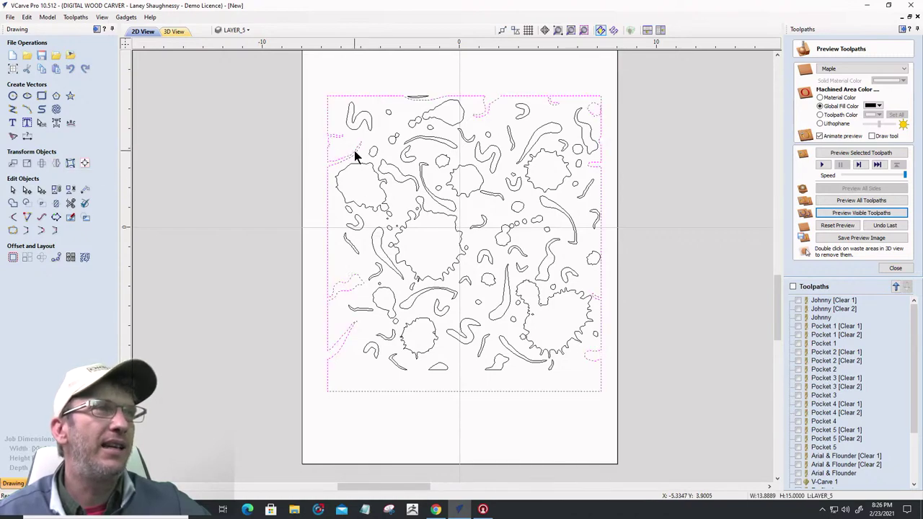
pyautogui.hotkey('ctrl', 'a')
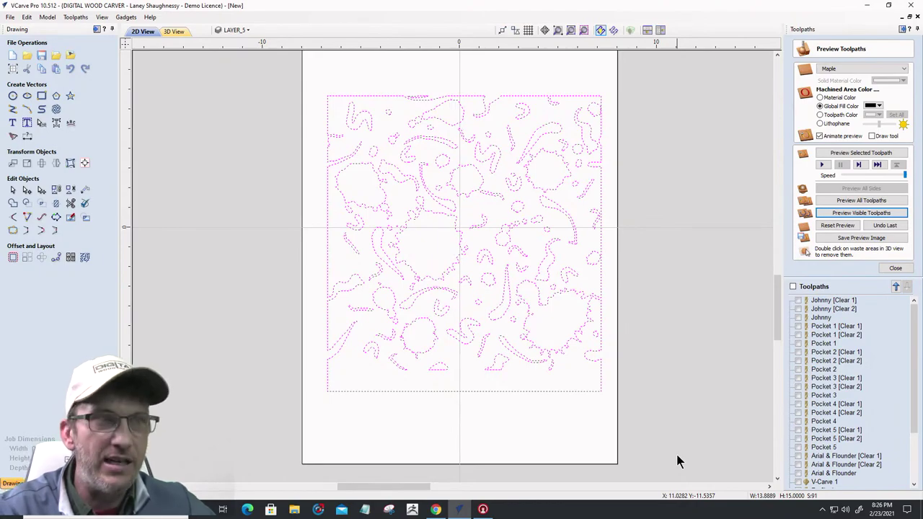
pyautogui.hotkey('ctrl', 'r')
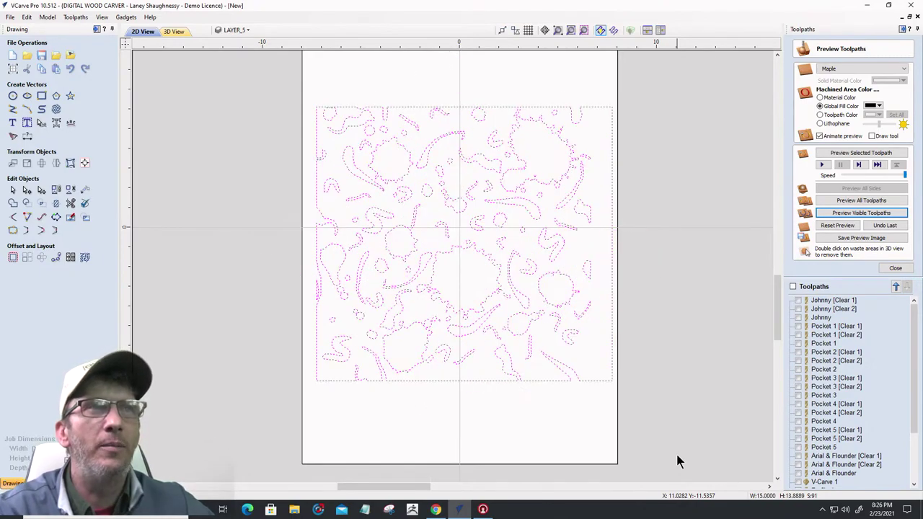
# Move the rotated pattern to the board's bottom and place a duplicate above it
pyautogui.scroll(-2, 519, 432)
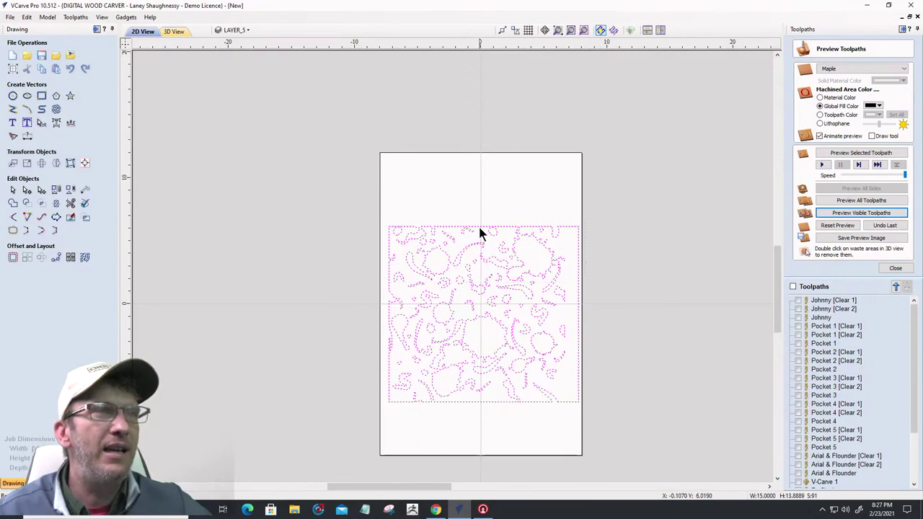
pyautogui.moveTo(480, 225); pyautogui.dragTo(477, 266)
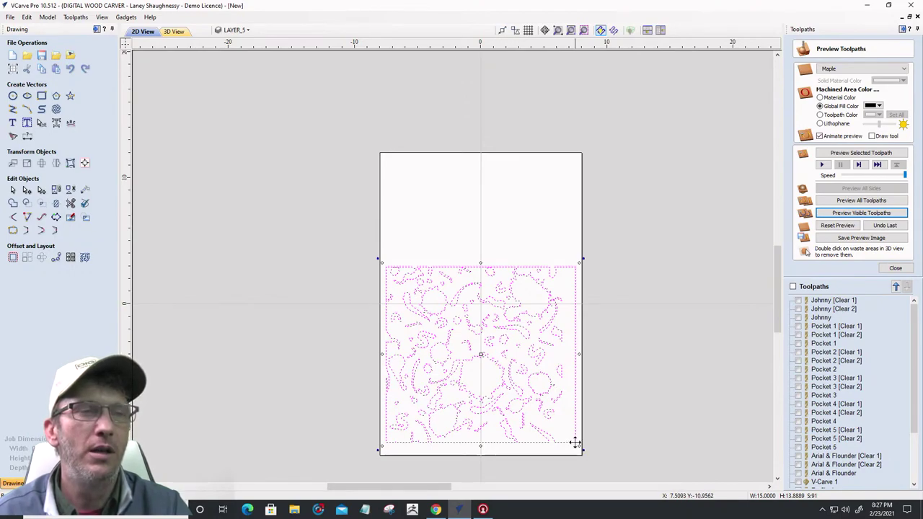
pyautogui.moveTo(575, 443); pyautogui.dragTo(576, 267)
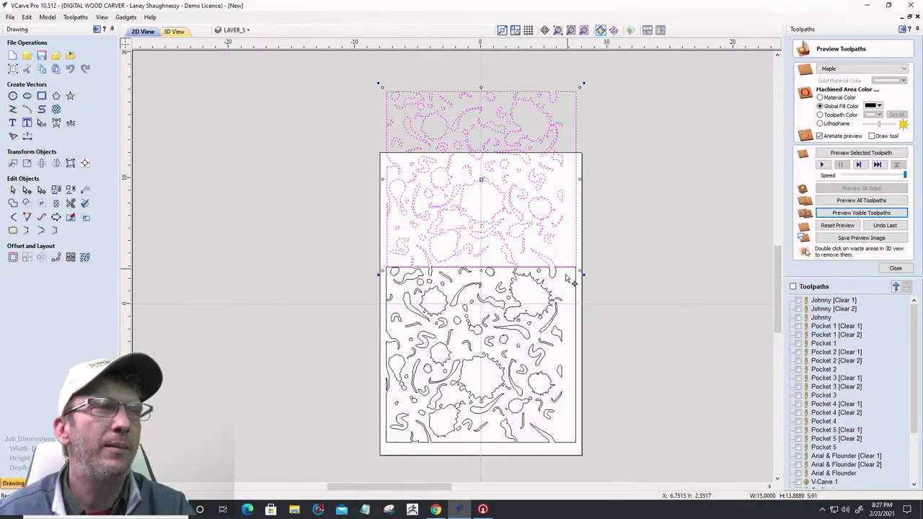
# Nudge the duplicate above the original and shift the upper copy slightly left
pyautogui.moveTo(574, 267)
pyautogui.mouseDown()
pyautogui.moveTo(524, 206)
pyautogui.moveTo(558, 228)
pyautogui.moveTo(577, 267)
pyautogui.mouseUp()
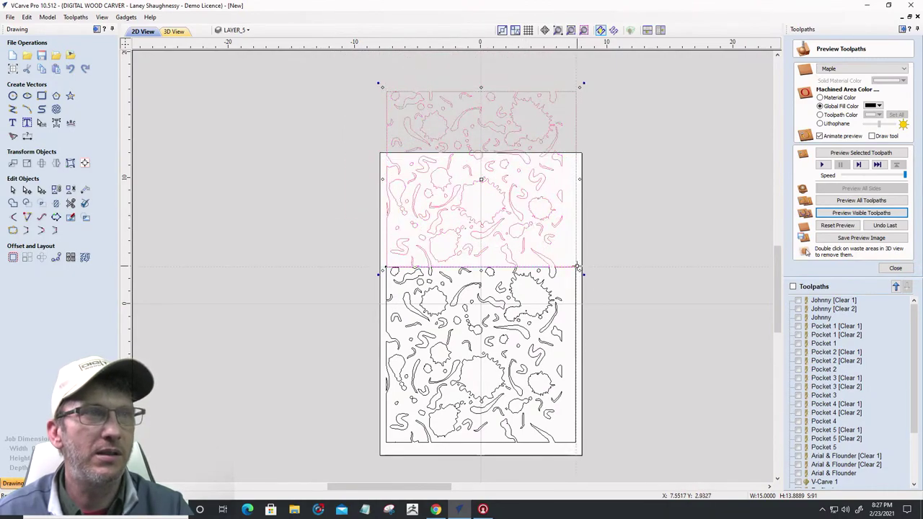
pyautogui.click(299, 223)
pyautogui.scroll(5, 446, 285)
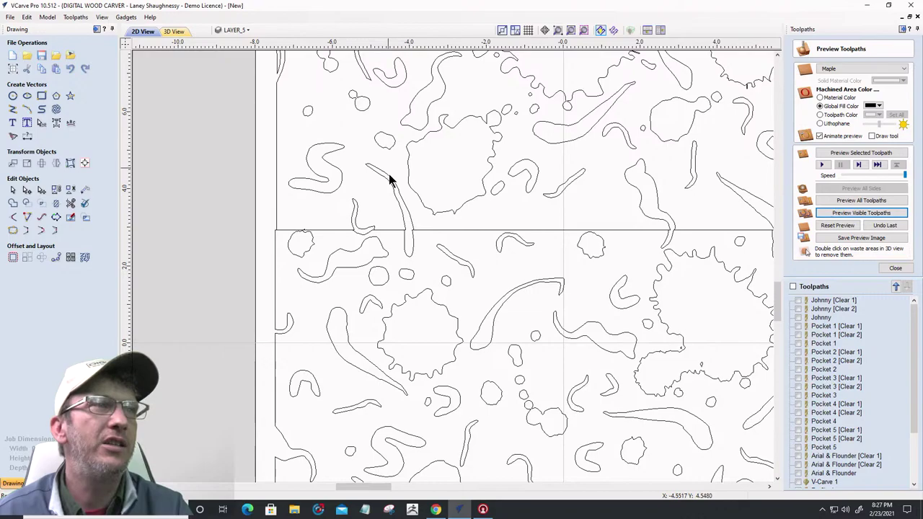
pyautogui.scroll(2, 384, 224)
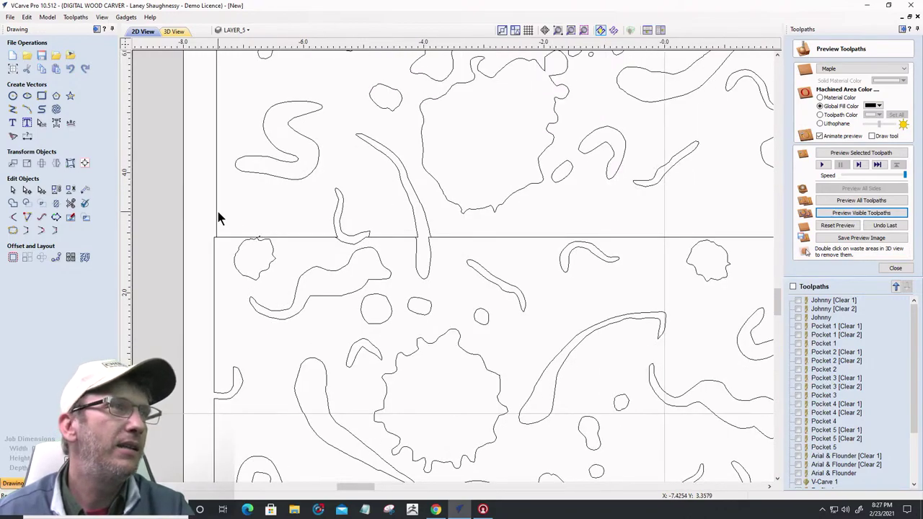
pyautogui.click(216, 212)
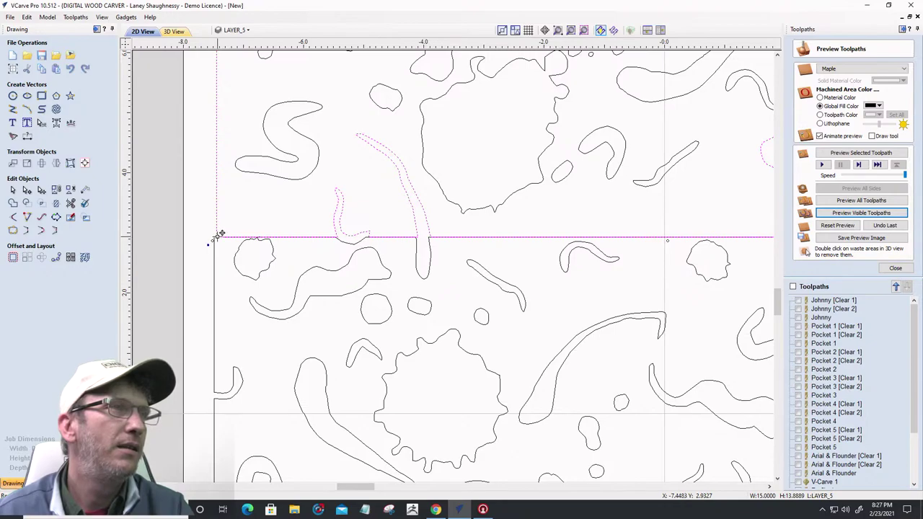
pyautogui.moveTo(218, 235); pyautogui.dragTo(212, 236)
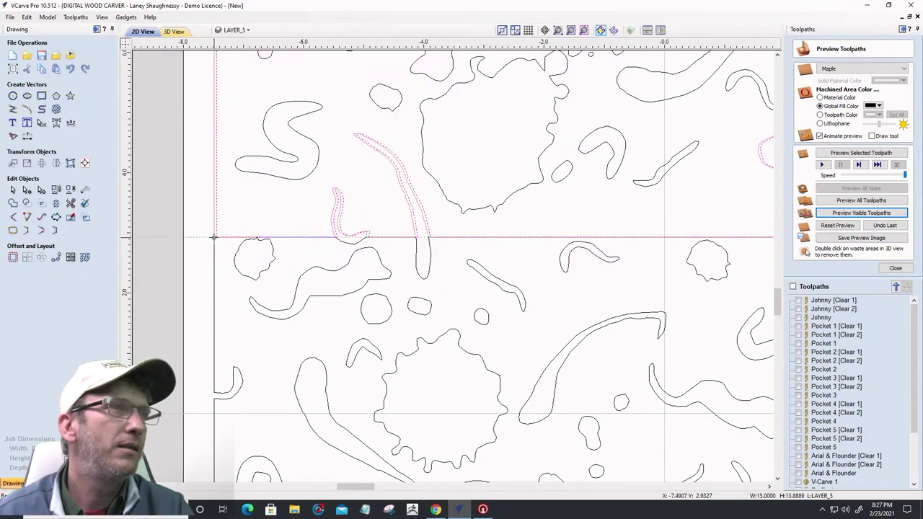
pyautogui.scroll(-3, 213, 237)
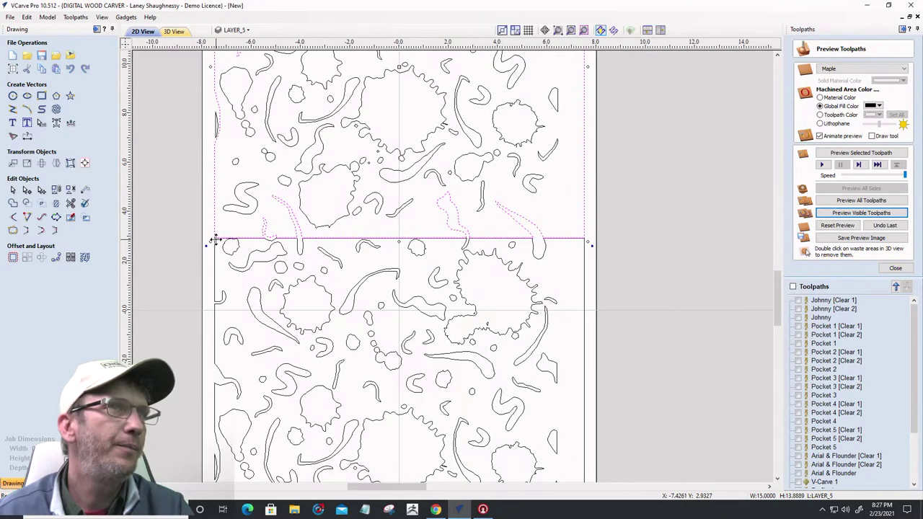
pyautogui.scroll(-2, 214, 238)
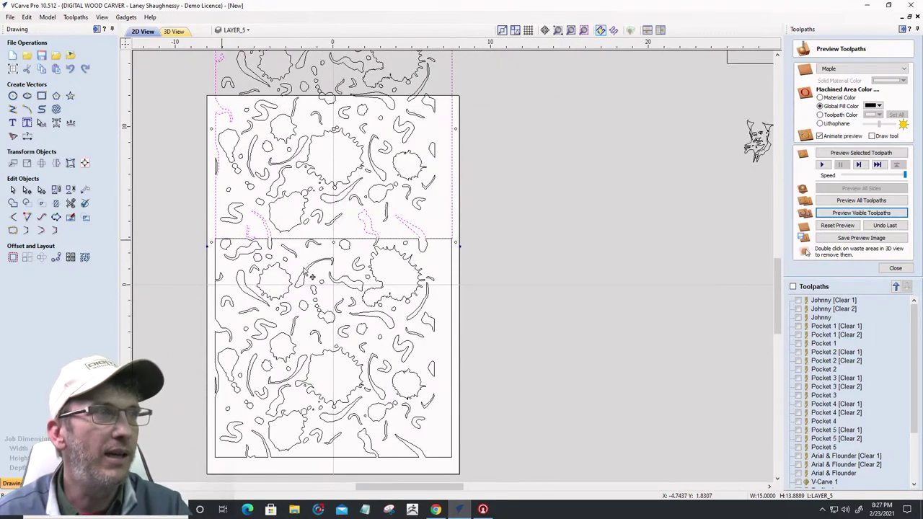
pyautogui.scroll(-3, 329, 251)
# Reselect the whole upper copy and slide it until its edges match the lower pattern
pyautogui.moveTo(233, 115); pyautogui.dragTo(385, 253)
pyautogui.scroll(2, 301, 233)
pyautogui.scroll(3, 266, 274)
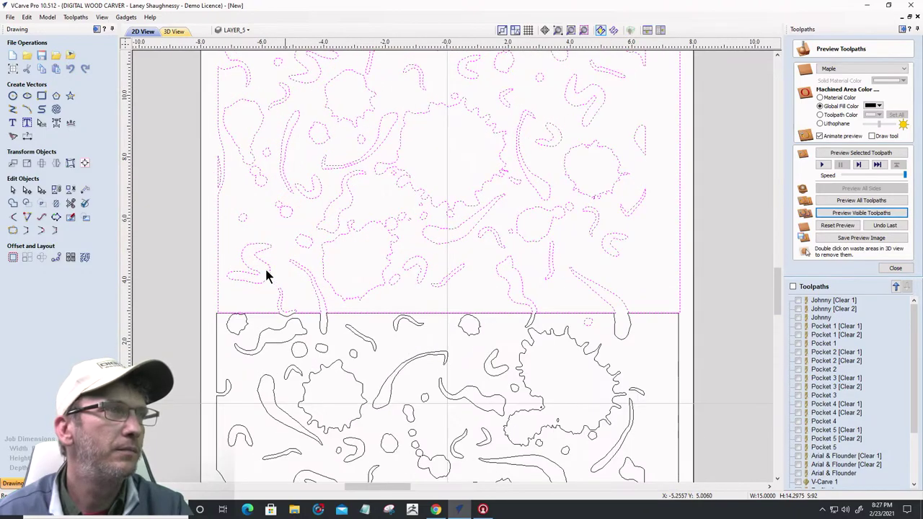
pyautogui.scroll(3, 205, 342)
pyautogui.scroll(3, 206, 341)
pyautogui.scroll(5, 294, 209)
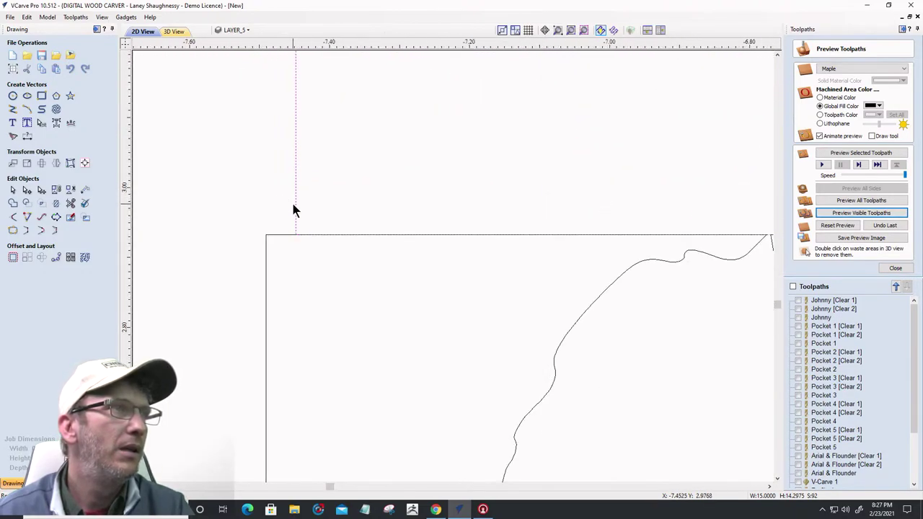
pyautogui.moveTo(298, 231); pyautogui.dragTo(268, 234)
pyautogui.scroll(-5, 237, 182)
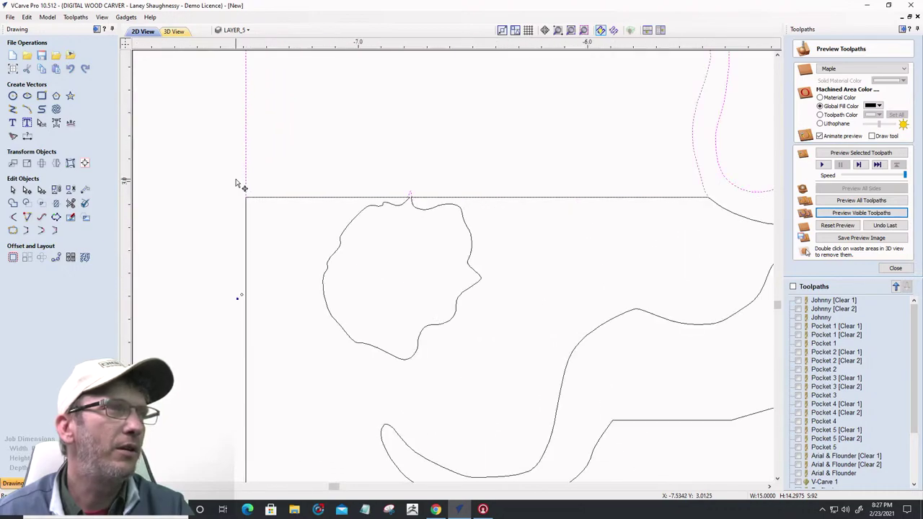
pyautogui.scroll(8, 333, 195)
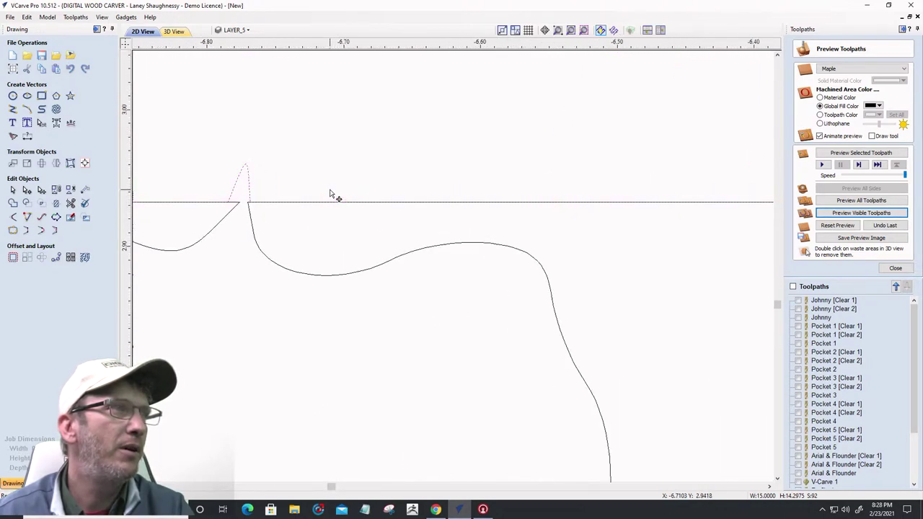
pyautogui.scroll(-8, 303, 192)
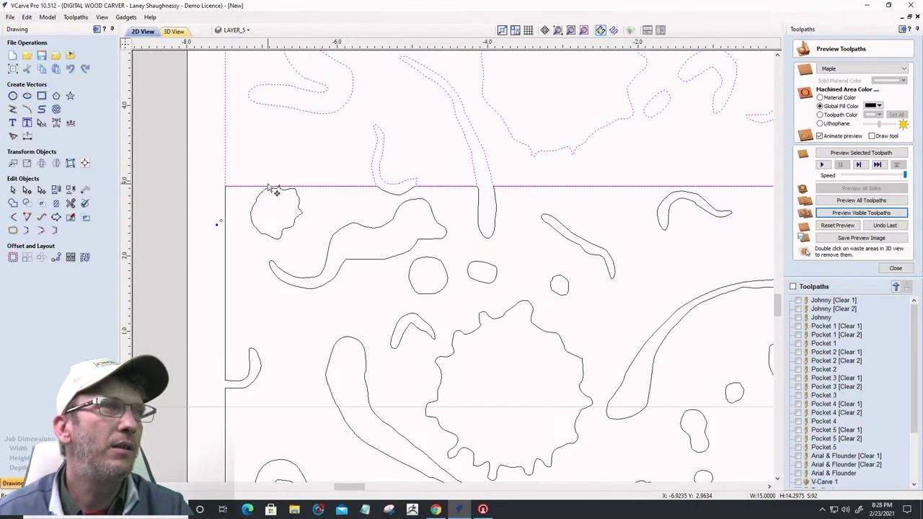
pyautogui.scroll(-5, 324, 191)
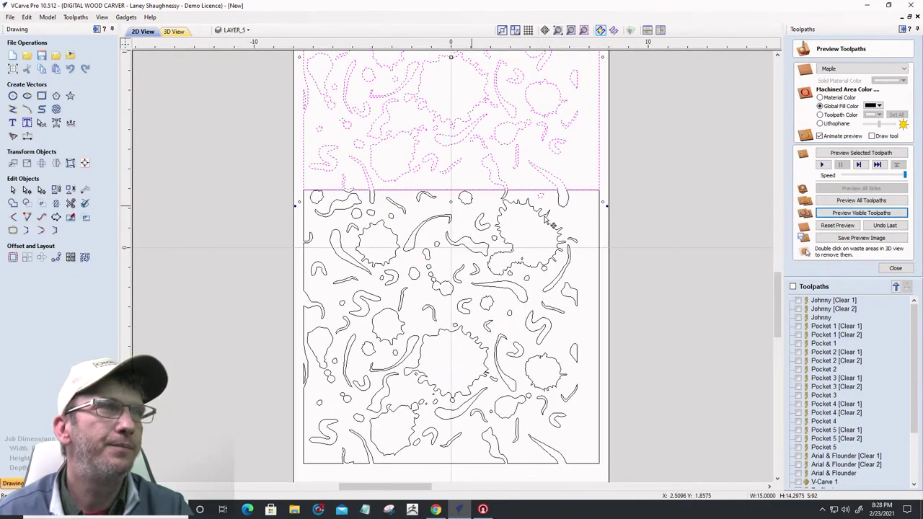
pyautogui.scroll(4, 603, 190)
pyautogui.scroll(3, 603, 190)
pyautogui.scroll(3, 430, 188)
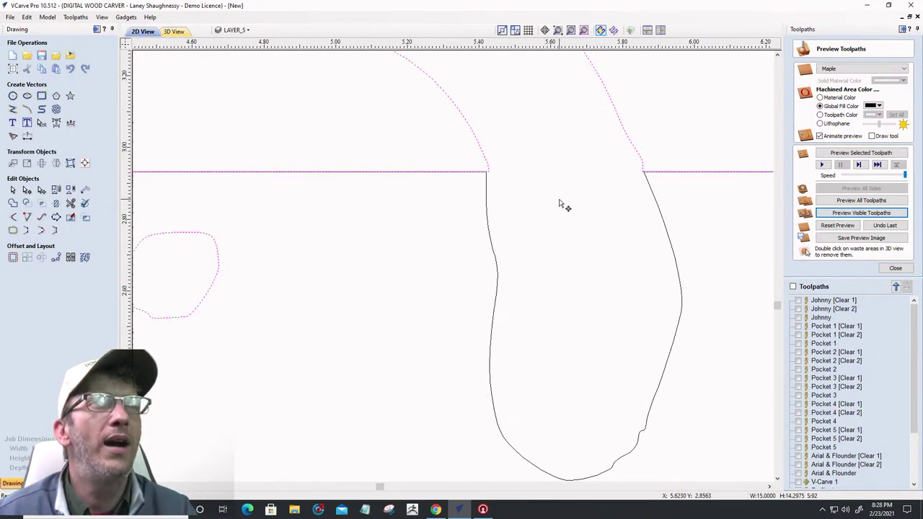
pyautogui.scroll(-4, 562, 206)
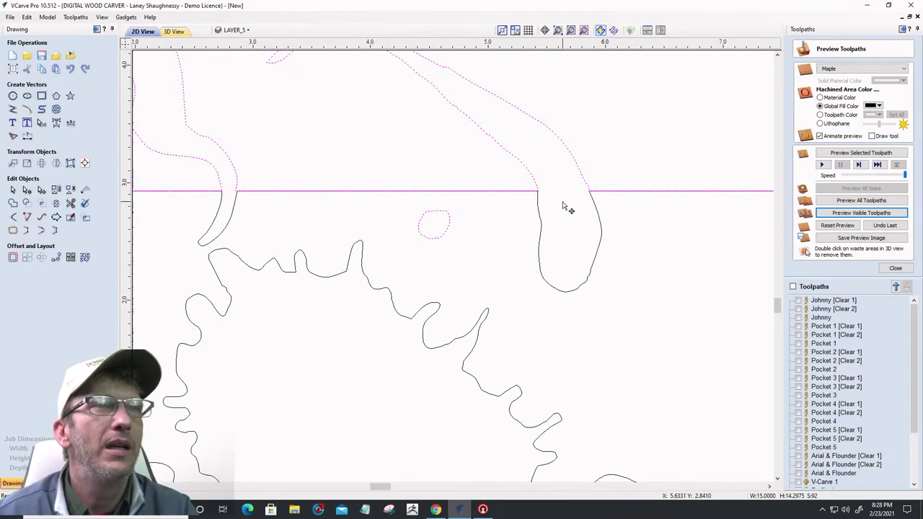
pyautogui.scroll(4, 566, 208)
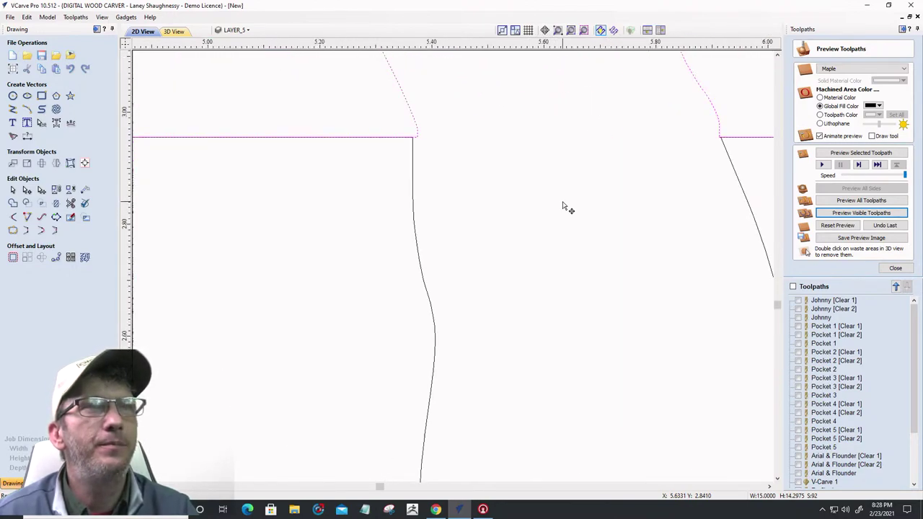
pyautogui.scroll(-4, 566, 207)
pyautogui.scroll(-1, 563, 207)
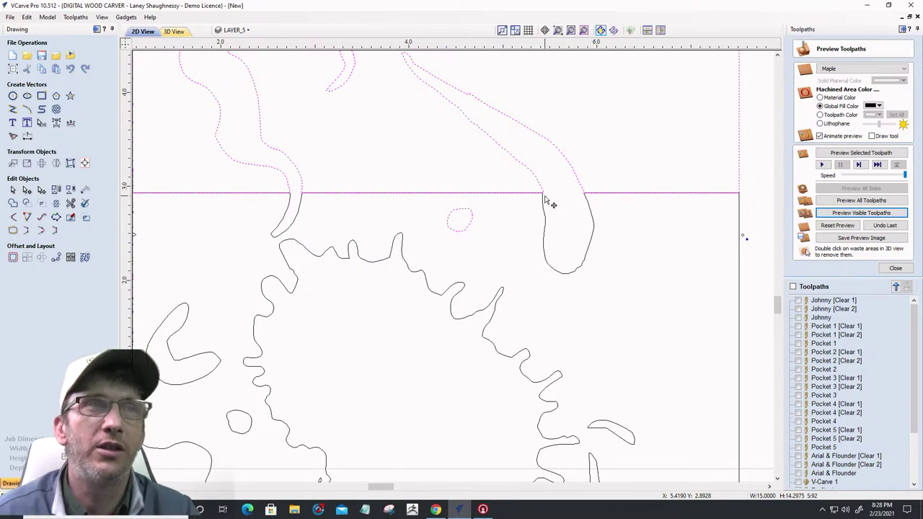
pyautogui.scroll(-4, 696, 259)
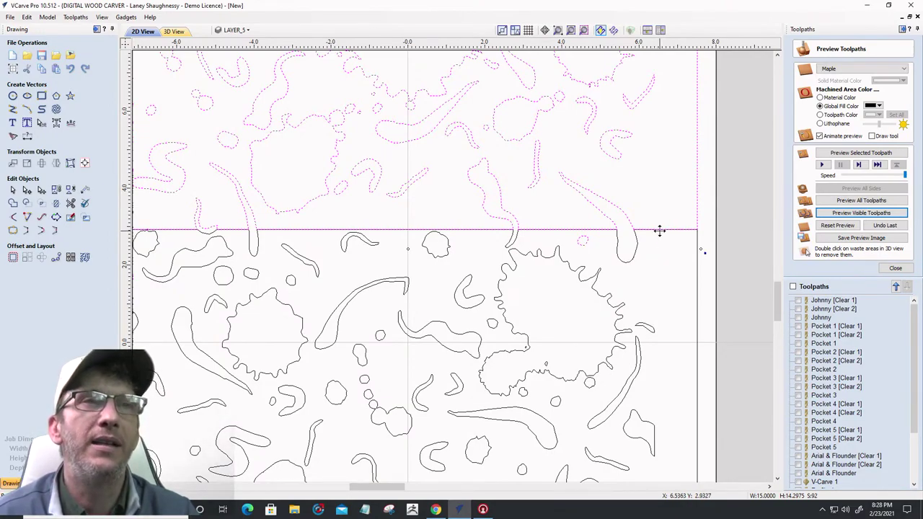
# Trim part of the dividing line with Interactive Vector Trim, undoing the first cut
pyautogui.click(70, 203)
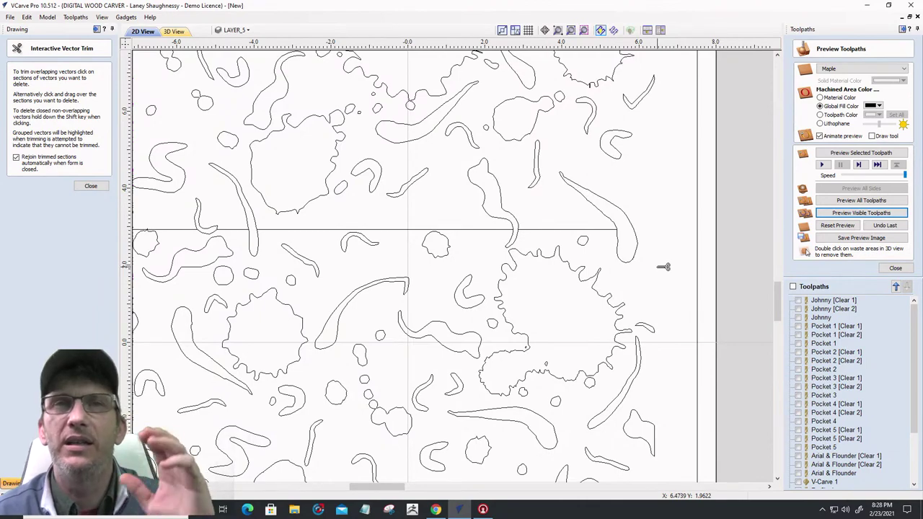
pyautogui.click(603, 230)
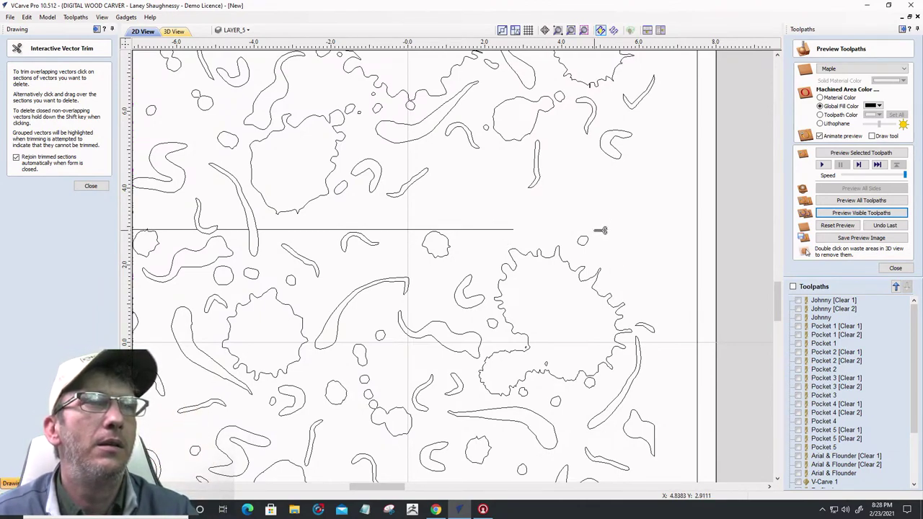
pyautogui.hotkey('ctrl', 'z')
pyautogui.scroll(3, 602, 231)
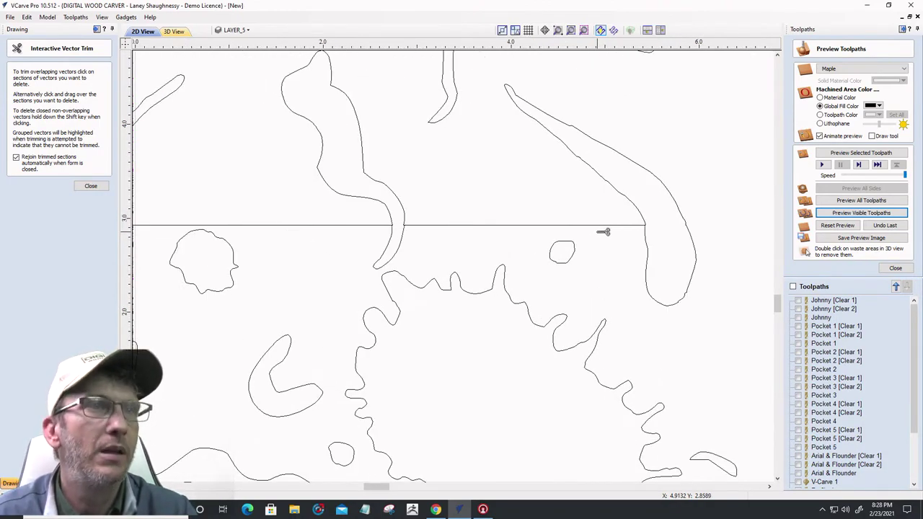
pyautogui.scroll(3, 625, 234)
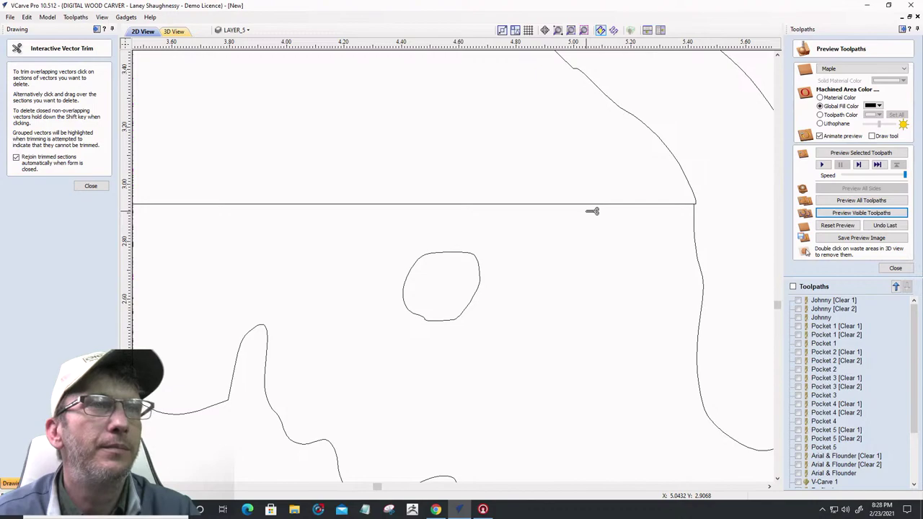
pyautogui.scroll(3, 699, 216)
pyautogui.scroll(1, 697, 202)
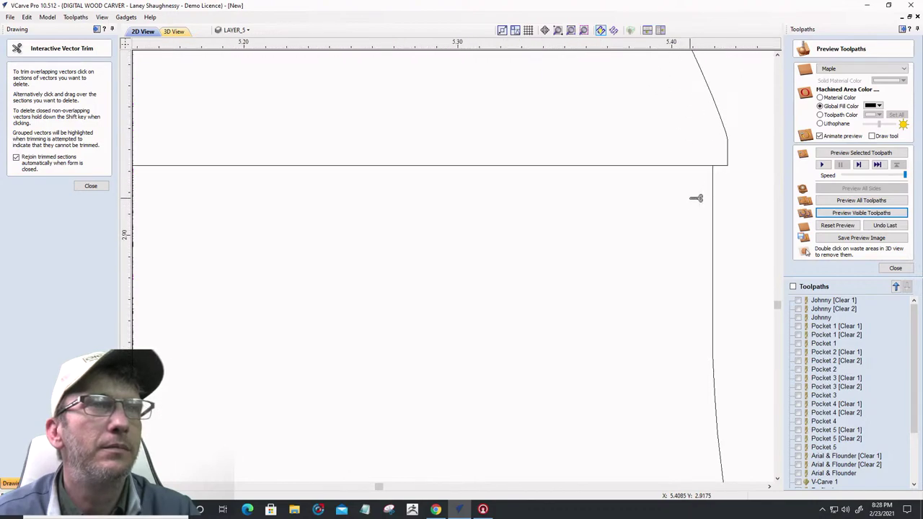
pyautogui.scroll(3, 702, 165)
pyautogui.scroll(-10, 703, 164)
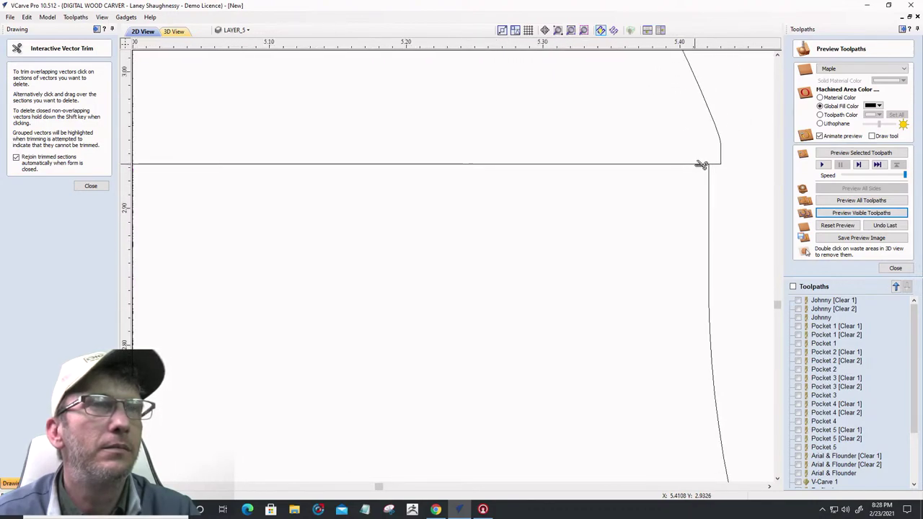
pyautogui.scroll(-5, 703, 164)
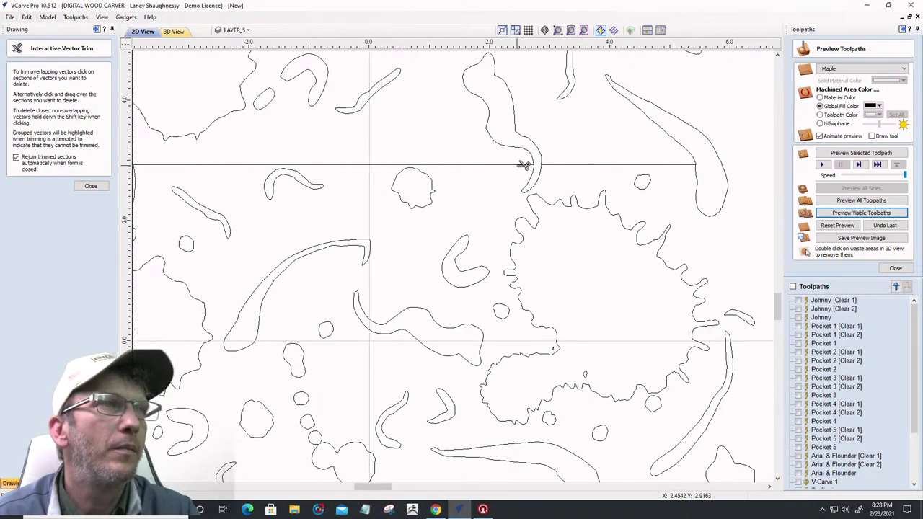
pyautogui.scroll(-3, 632, 196)
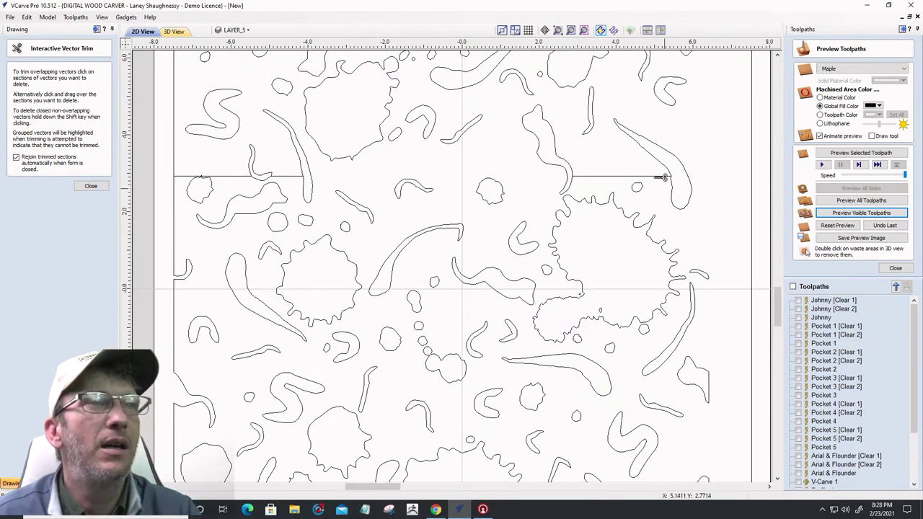
# Trim the edge-line section between the shapes, restore the hook curve, and close trimming
pyautogui.click(658, 177)
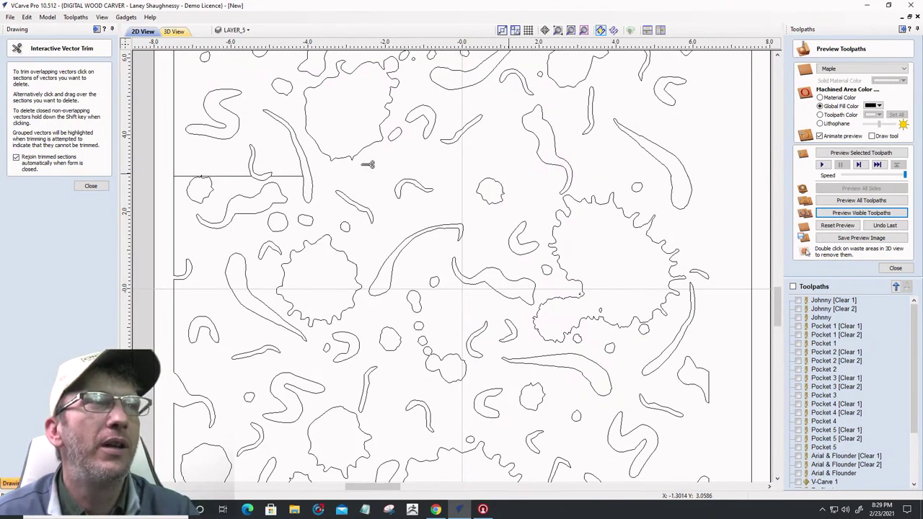
pyautogui.scroll(3, 216, 161)
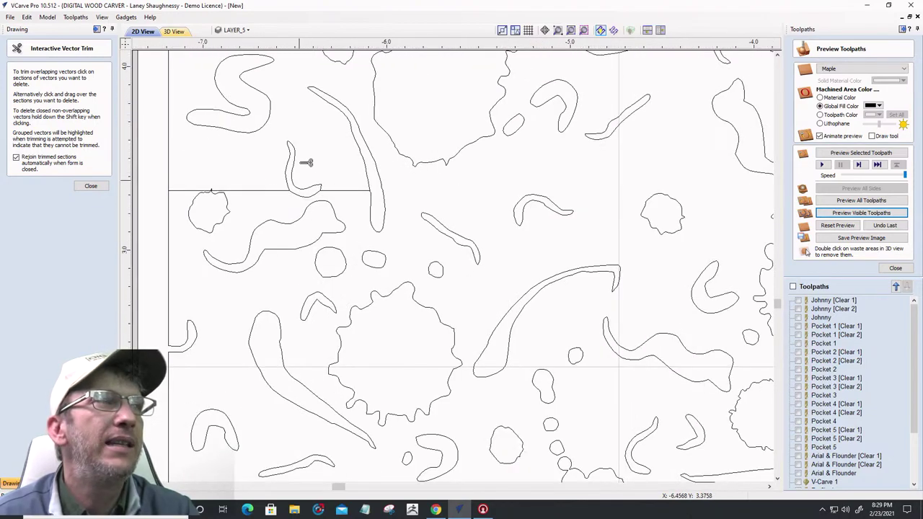
pyautogui.scroll(3, 354, 190)
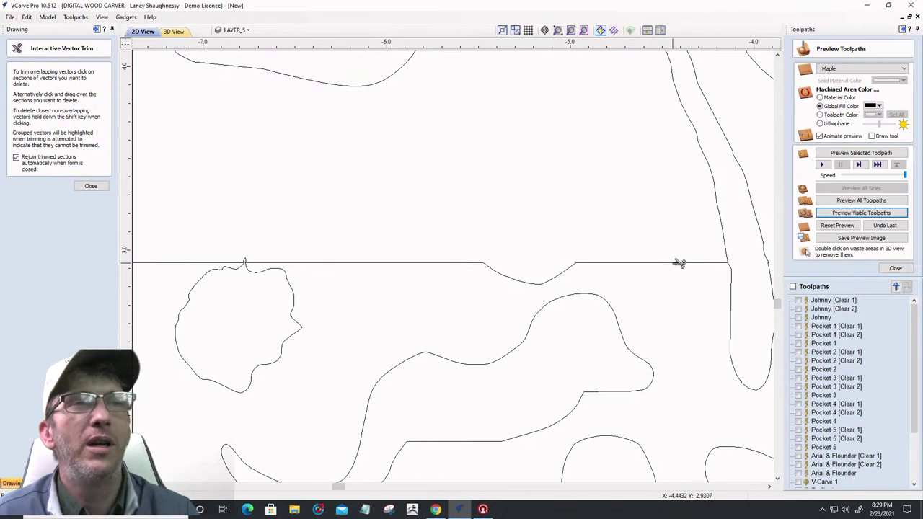
pyautogui.hotkey('ctrl', 'z')
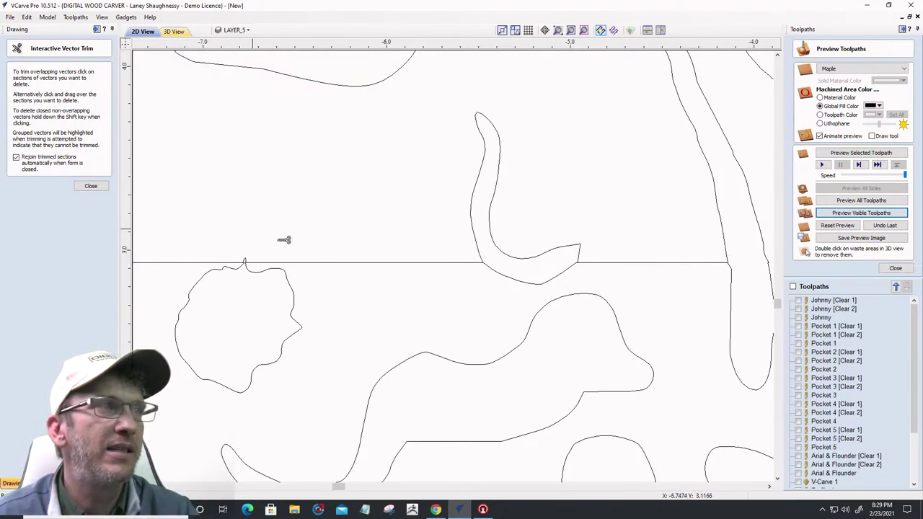
pyautogui.click(91, 185)
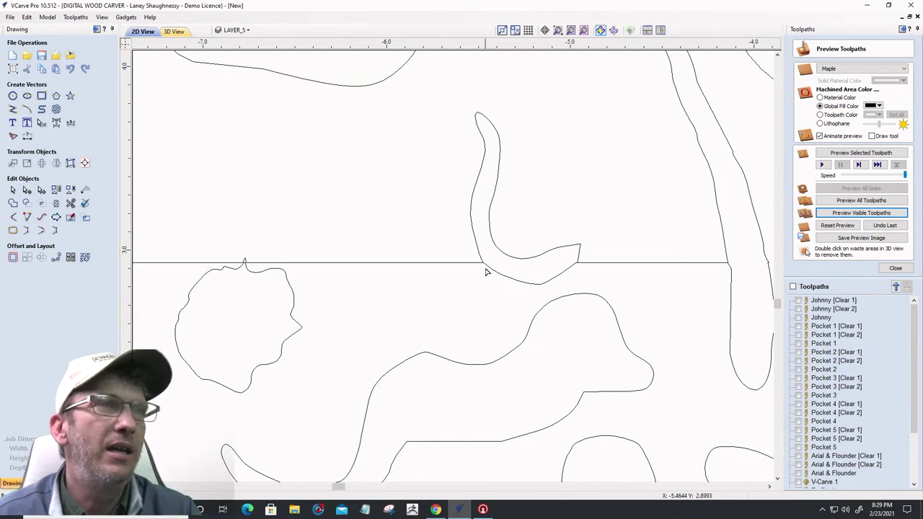
# Cut the blob-and-line vector and delete the line span beside the hook
pyautogui.click(527, 262)
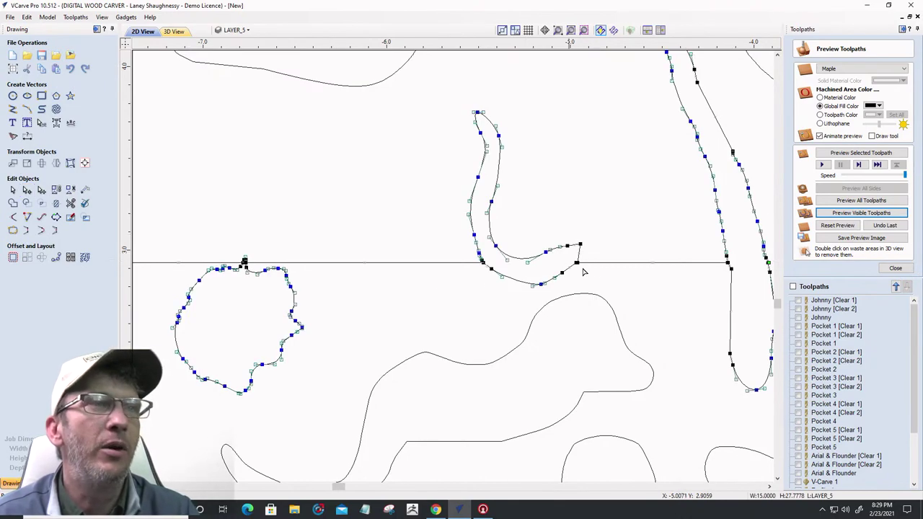
pyautogui.rightClick(625, 266)
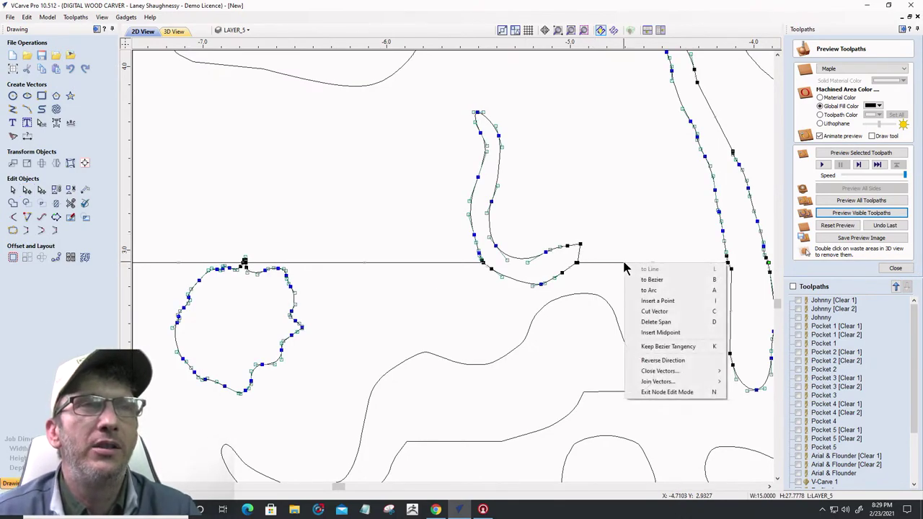
pyautogui.click(644, 323)
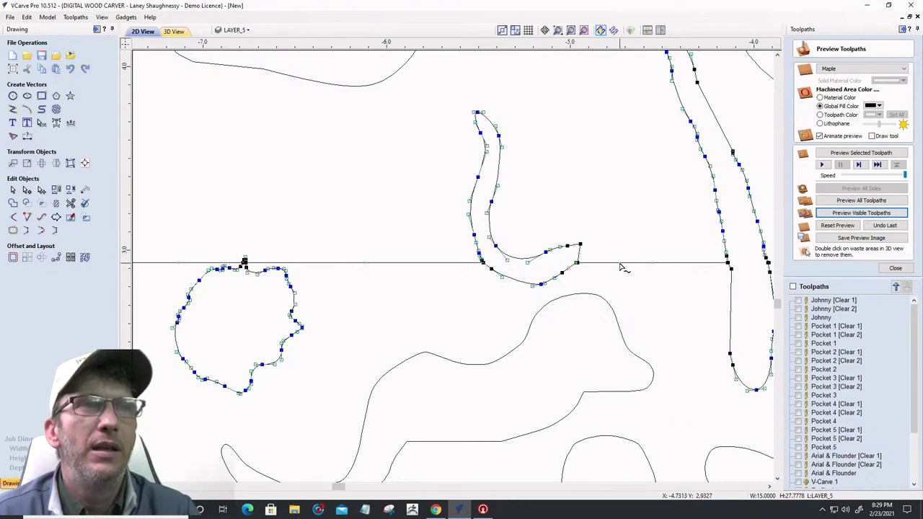
pyautogui.rightClick(620, 266)
pyautogui.click(641, 324)
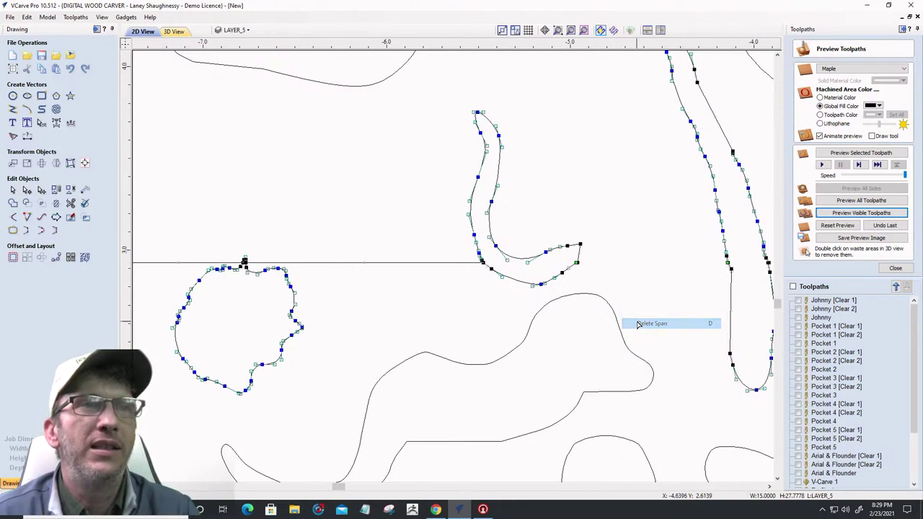
pyautogui.rightClick(437, 267)
pyautogui.press('Escape')
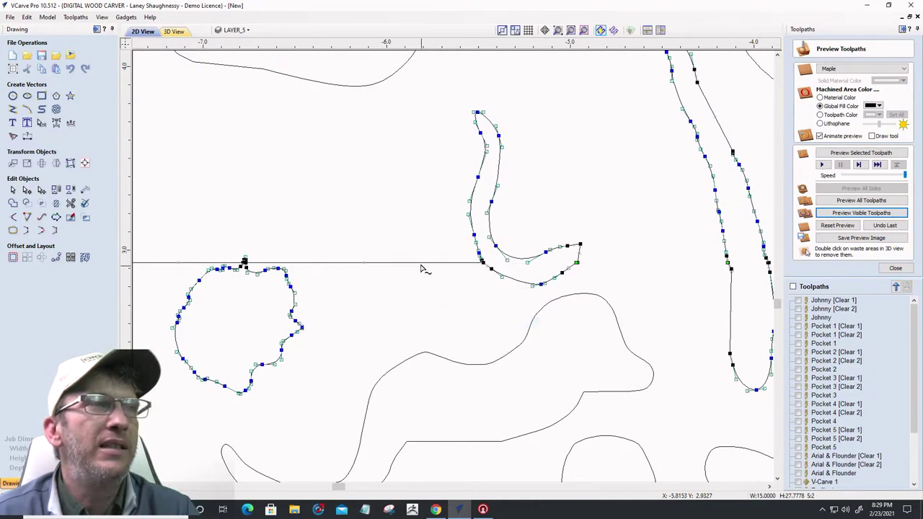
# Delete the line spans between blob and hook and left of the blob, then exit node editing
pyautogui.rightClick(421, 267)
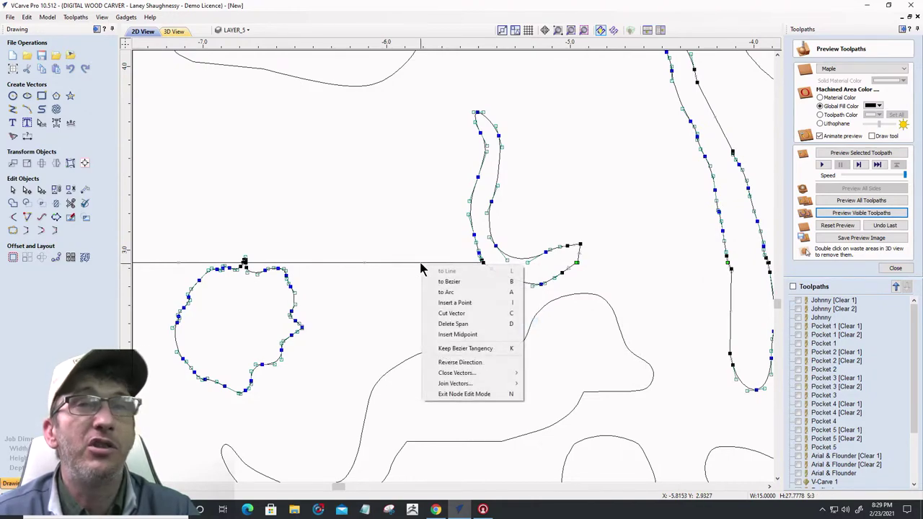
pyautogui.click(453, 324)
pyautogui.scroll(-4, 577, 303)
pyautogui.scroll(4, 390, 289)
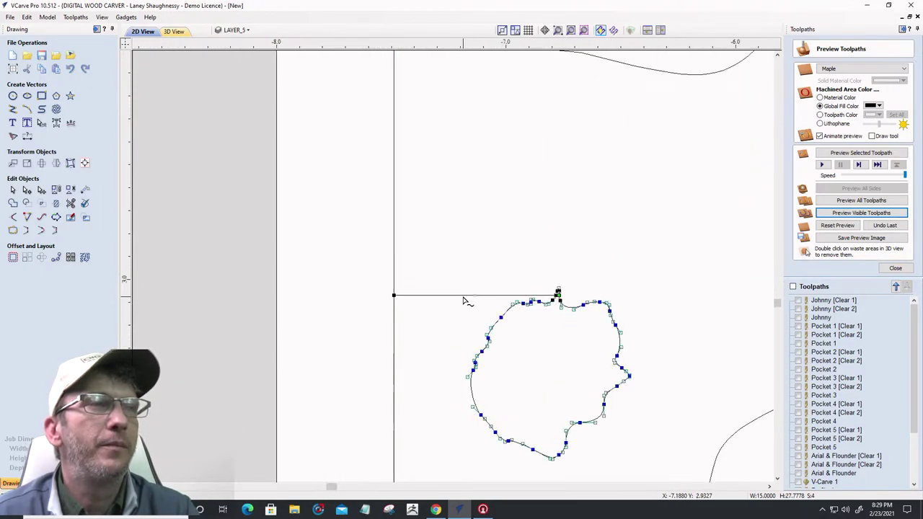
pyautogui.rightClick(464, 297)
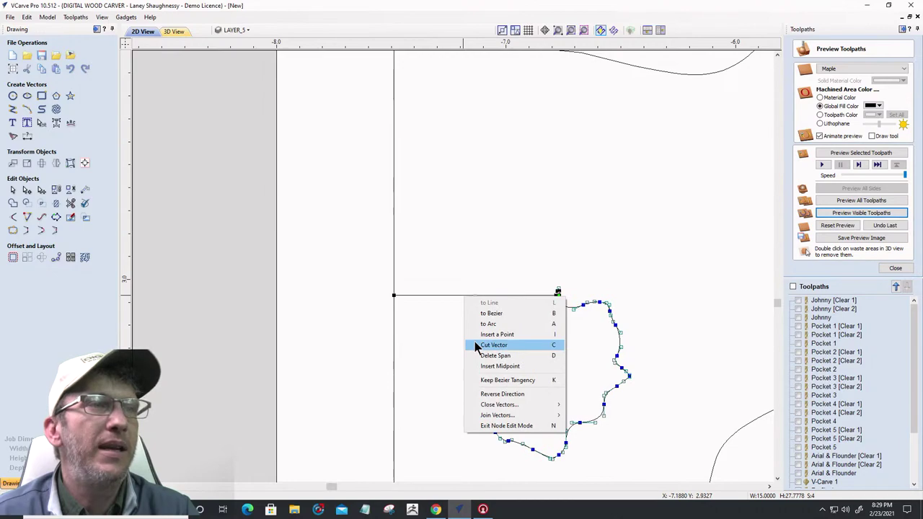
pyautogui.click(480, 356)
pyautogui.rightClick(450, 298)
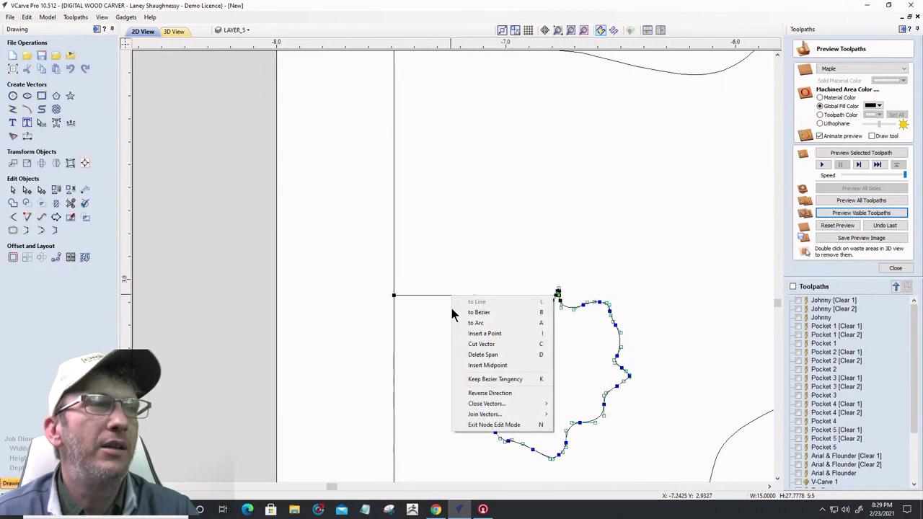
pyautogui.click(465, 355)
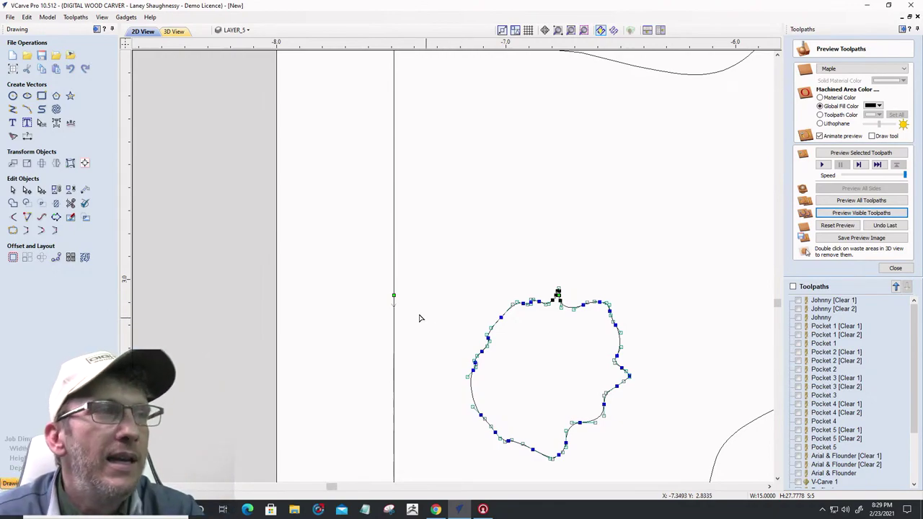
pyautogui.click(13, 189)
# Move the detached peak curve down onto the blob's outline
pyautogui.scroll(10, 563, 369)
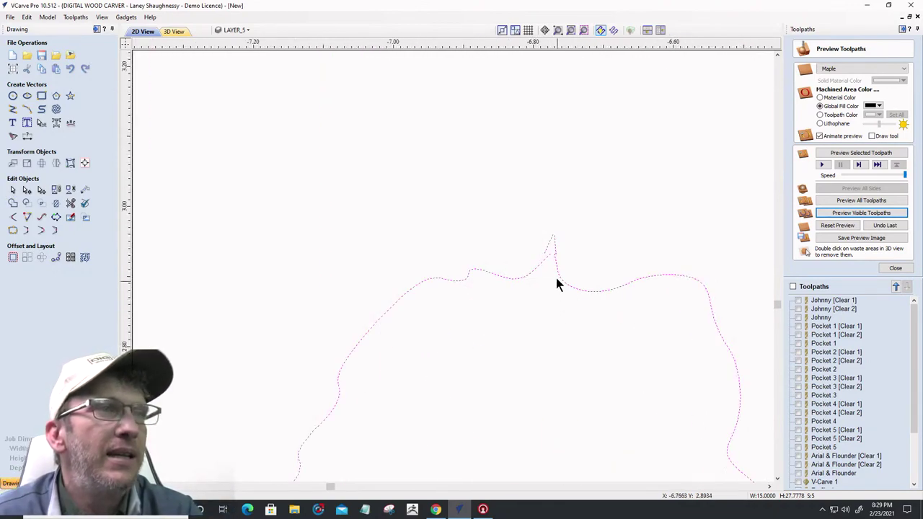
pyautogui.scroll(1, 559, 259)
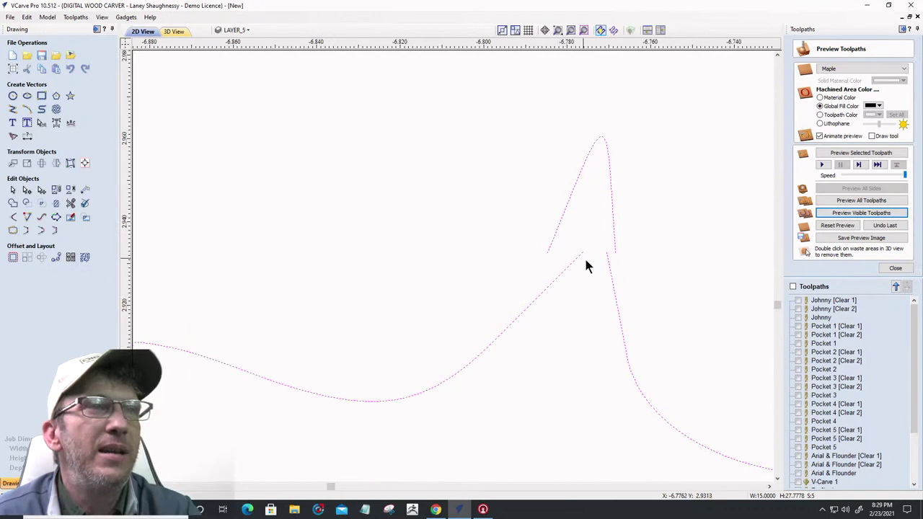
pyautogui.moveTo(615, 246); pyautogui.dragTo(615, 269)
pyautogui.hotkey('ctrl', 'z')
pyautogui.click(623, 244)
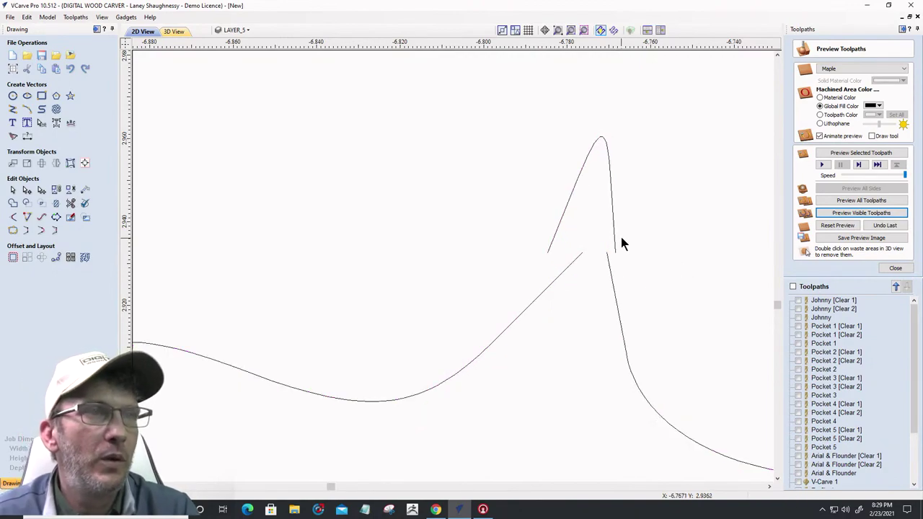
pyautogui.click(612, 196)
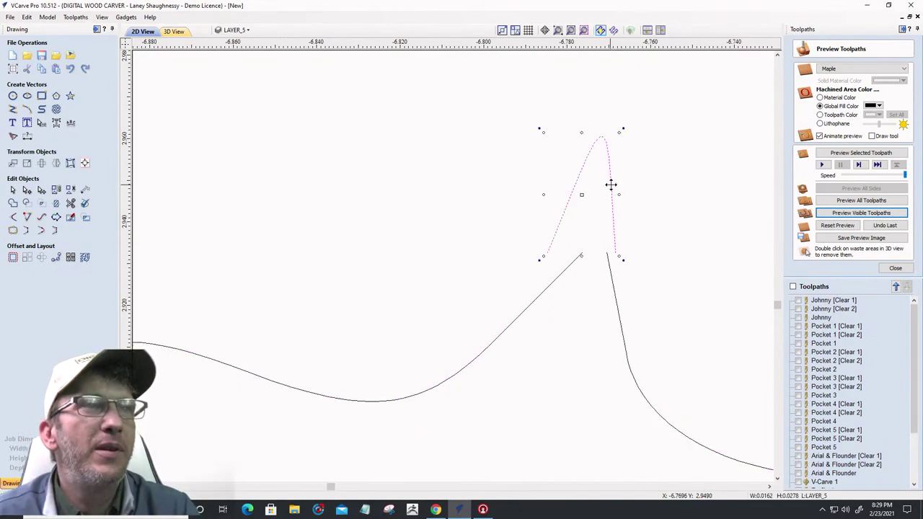
pyautogui.moveTo(610, 186); pyautogui.dragTo(546, 303)
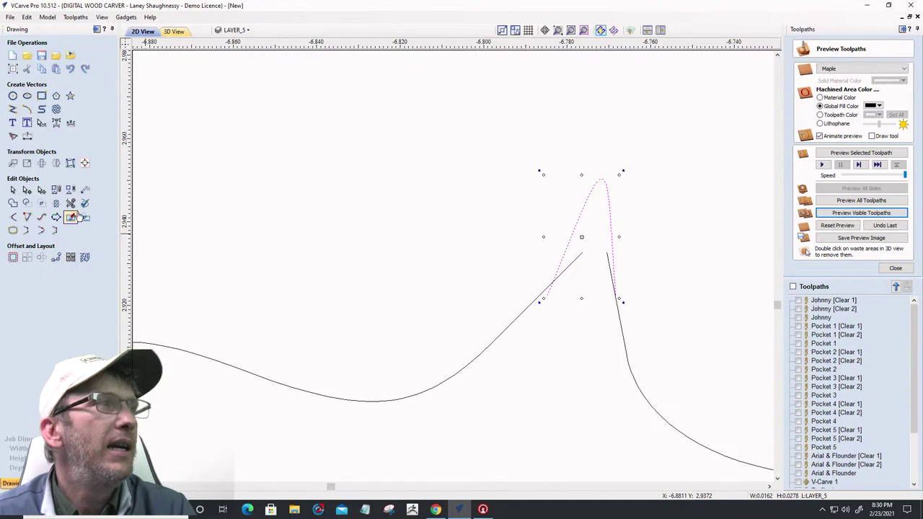
# Trim the overlapping stubs left and right of the peak into one continuous edge
pyautogui.click(70, 203)
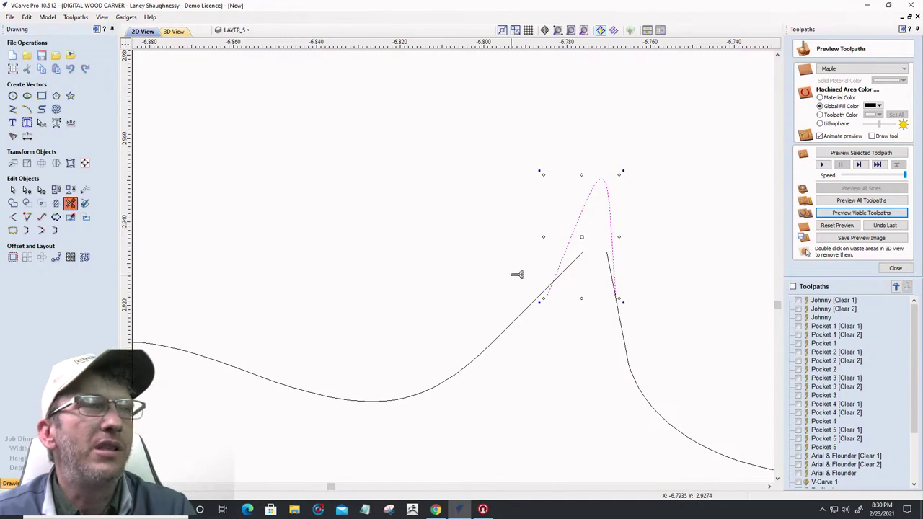
pyautogui.click(574, 266)
pyautogui.click(612, 265)
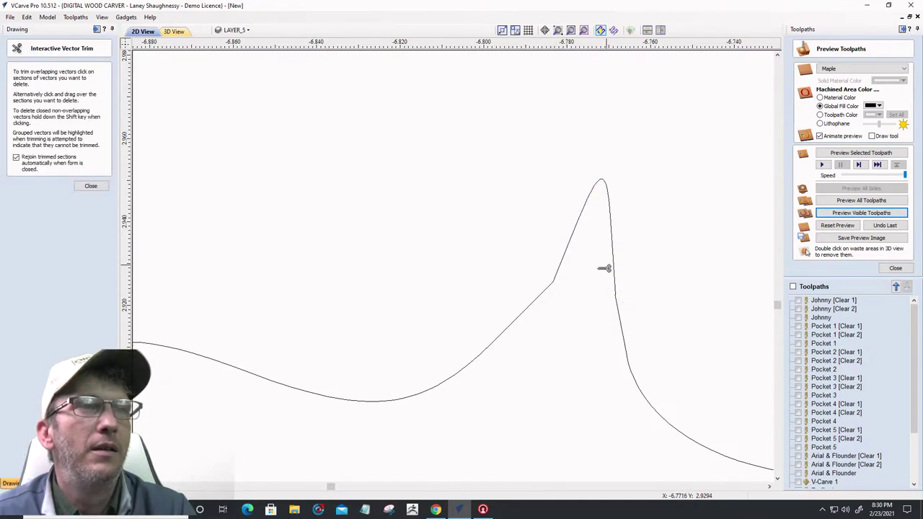
pyautogui.click(78, 187)
pyautogui.scroll(-10, 415, 202)
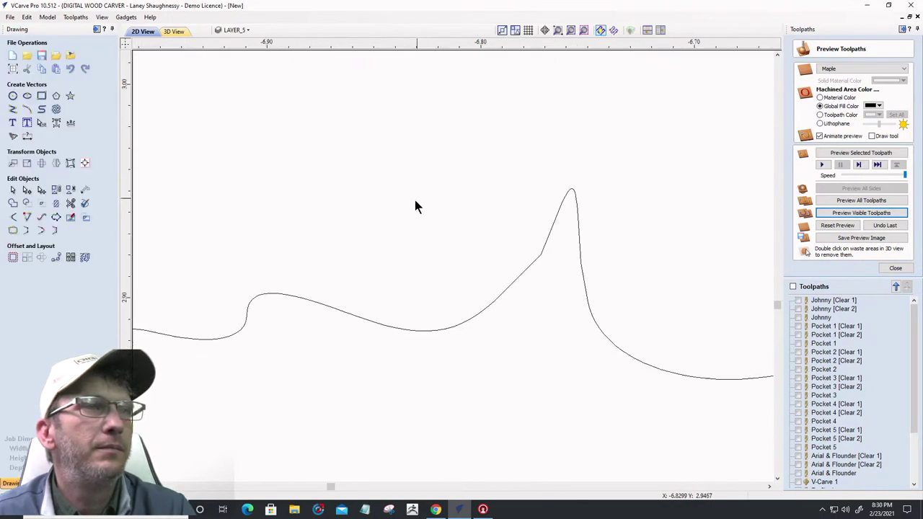
pyautogui.scroll(-4, 381, 224)
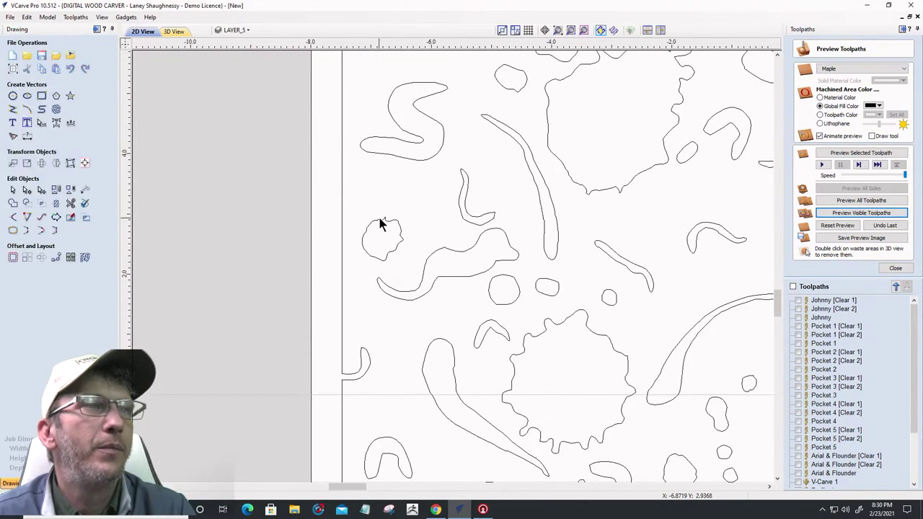
# Extend the two open line ends at the blob's pointed tip until they meet
pyautogui.scroll(5, 449, 229)
pyautogui.click(519, 216)
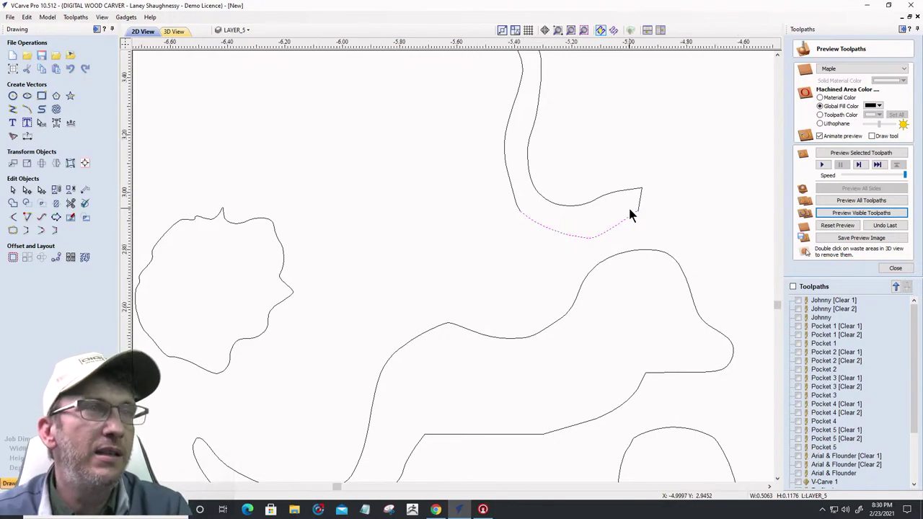
pyautogui.scroll(4, 649, 220)
pyautogui.scroll(3, 628, 210)
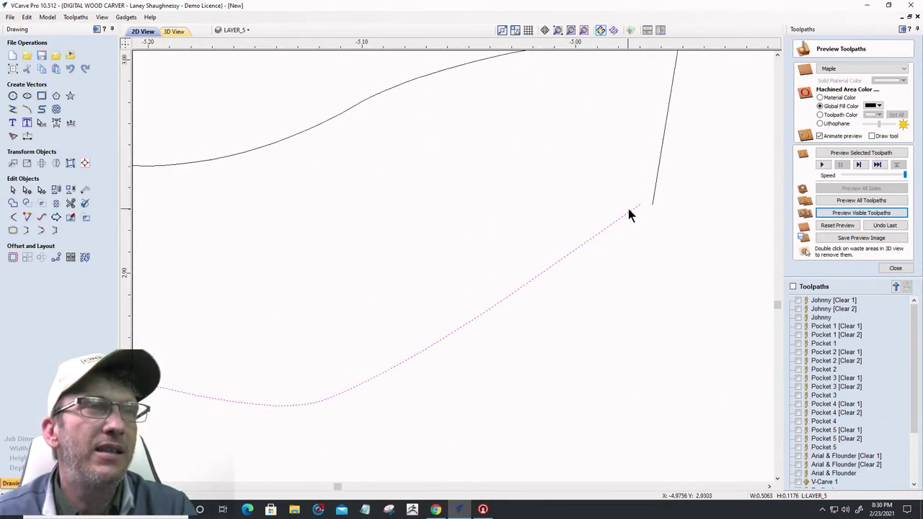
pyautogui.scroll(-6, 719, 224)
pyautogui.scroll(8, 372, 187)
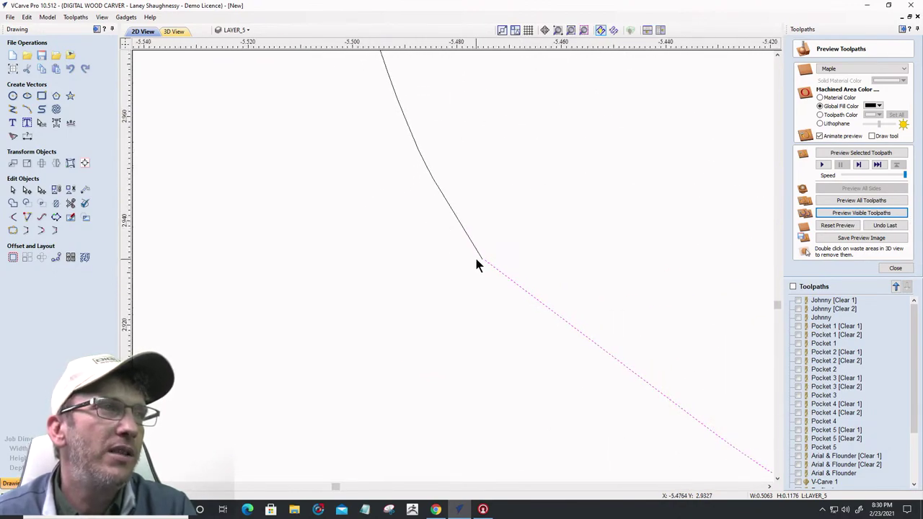
pyautogui.click(489, 273)
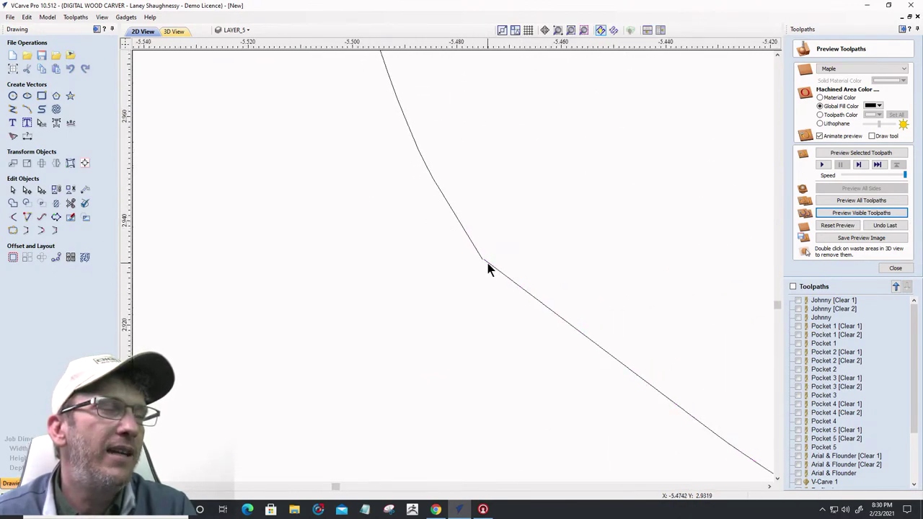
pyautogui.click(487, 268)
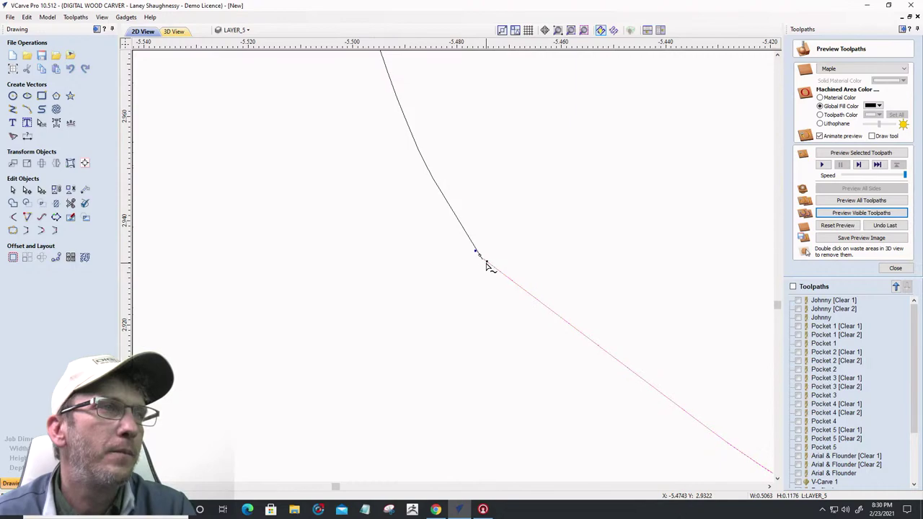
pyautogui.scroll(-5, 478, 251)
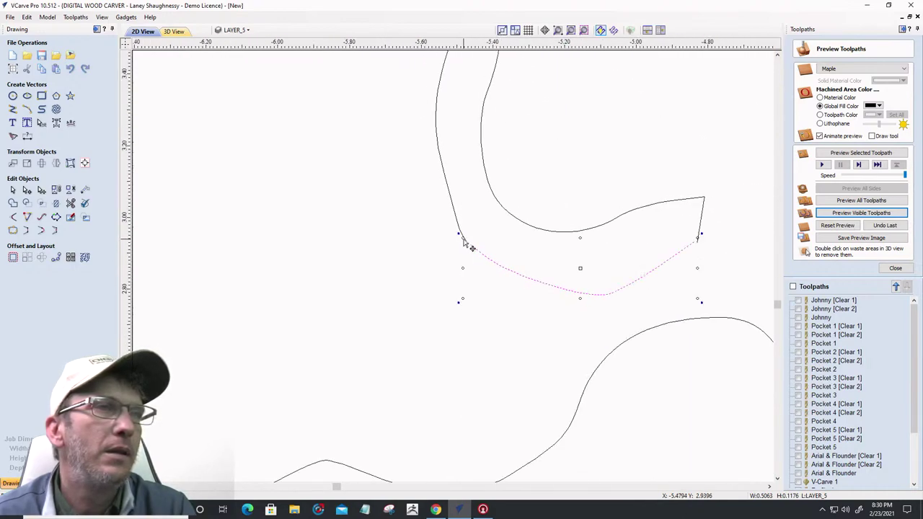
pyautogui.scroll(5, 634, 231)
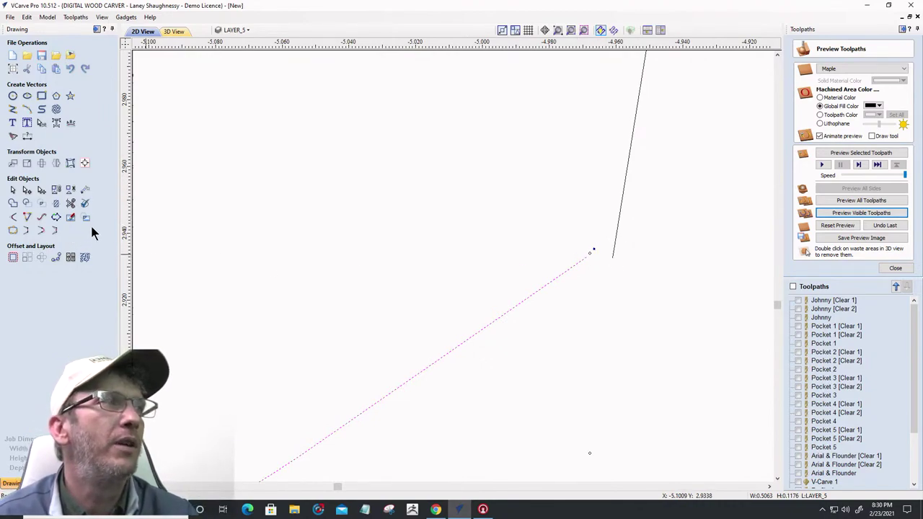
pyautogui.click(26, 219)
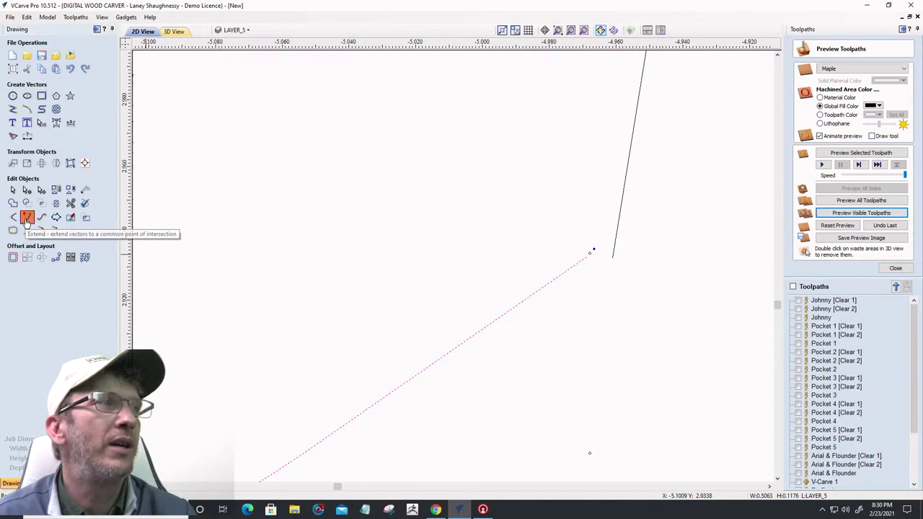
pyautogui.click(607, 253)
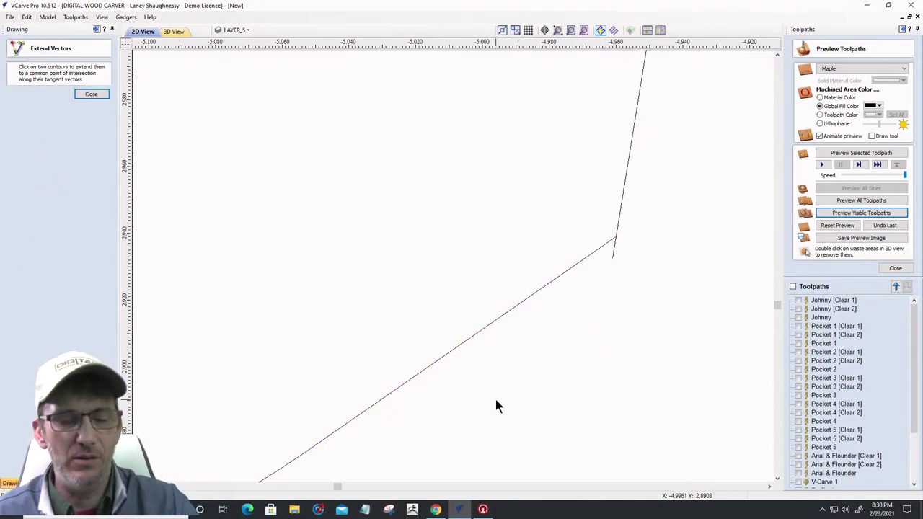
pyautogui.click(92, 95)
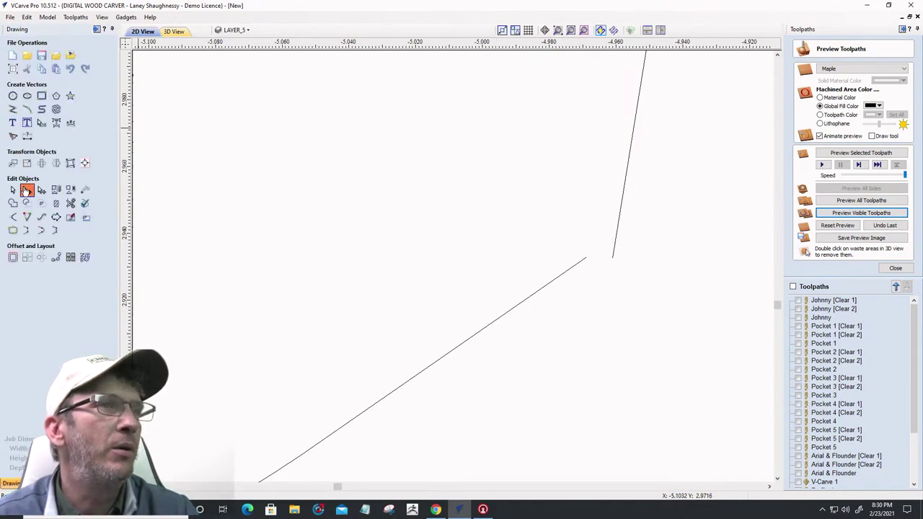
# Snap the upper line's endpoint onto the lower one and select both curves
pyautogui.click(612, 259)
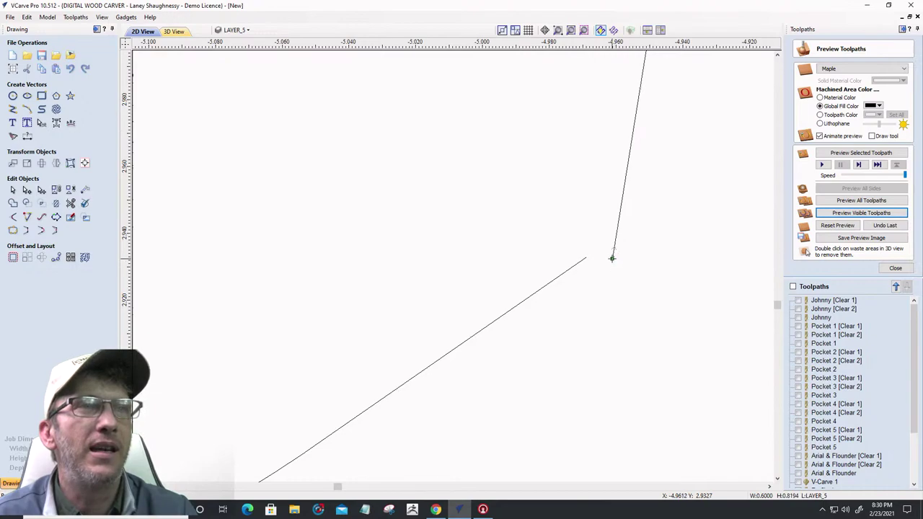
pyautogui.moveTo(594, 256); pyautogui.dragTo(585, 258)
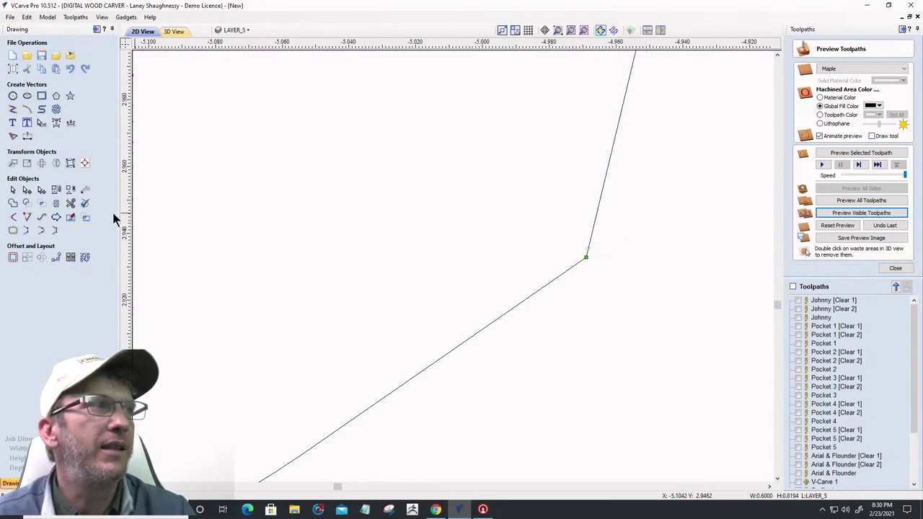
pyautogui.click(12, 189)
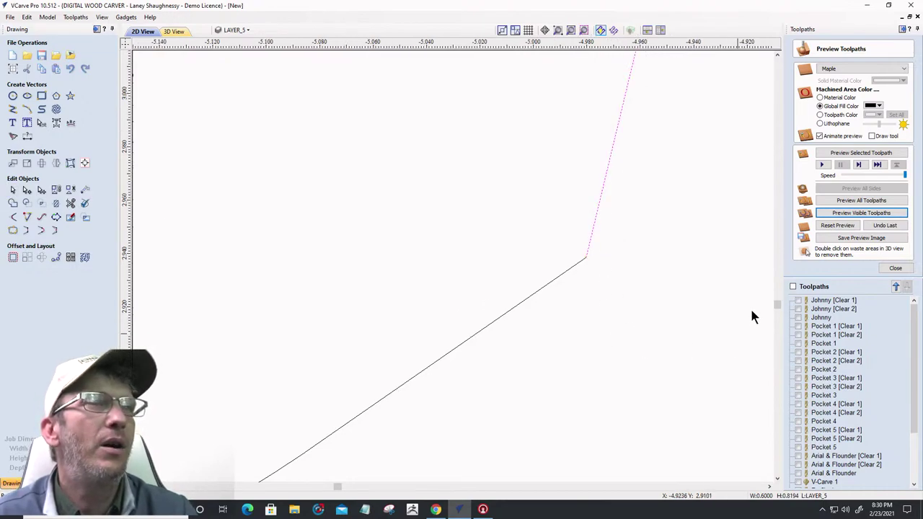
pyautogui.scroll(-5, 719, 285)
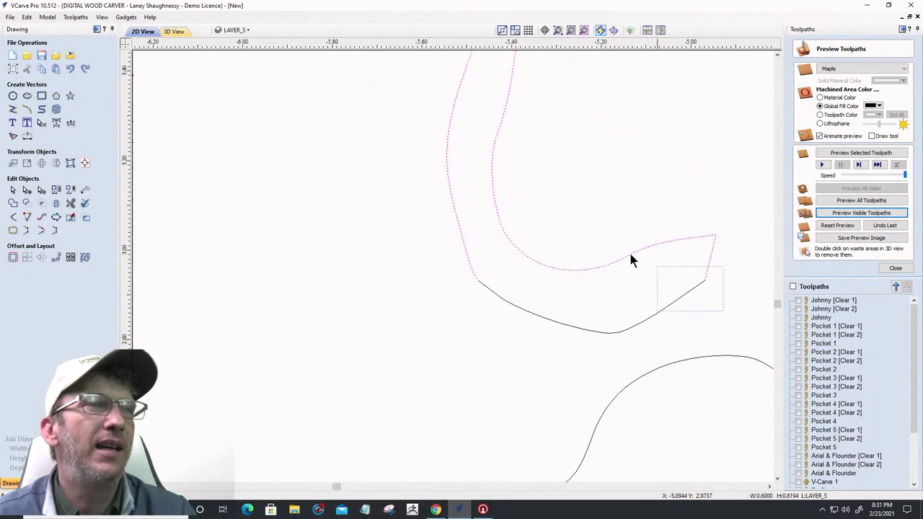
pyautogui.click(631, 259)
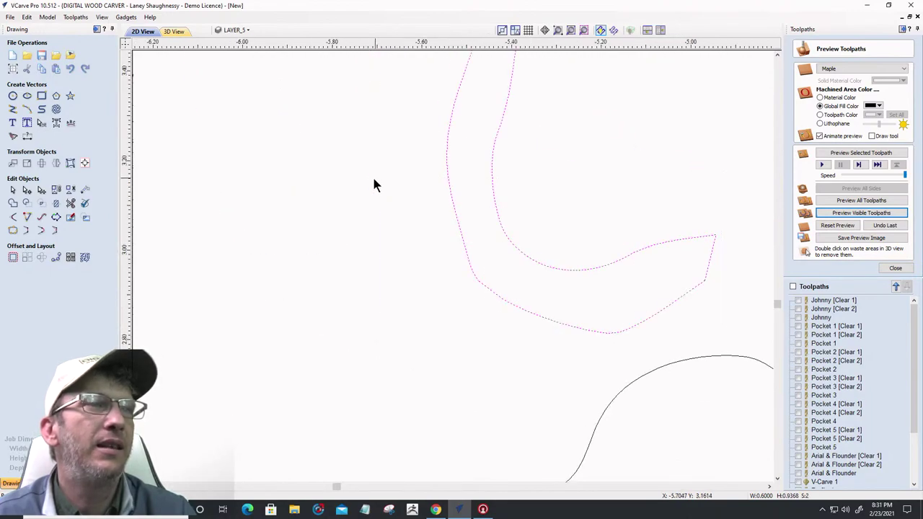
# Join the two selected open pieces into one closed vector
pyautogui.click(13, 233)
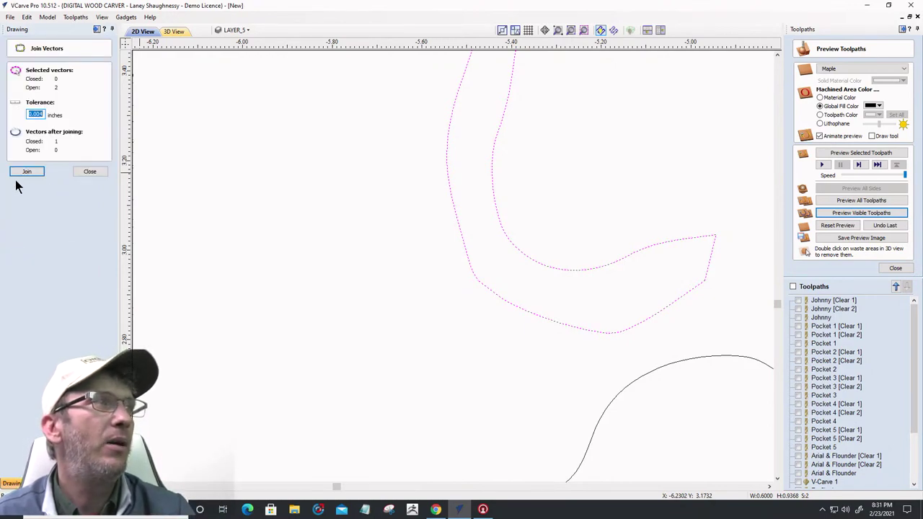
pyautogui.click(23, 173)
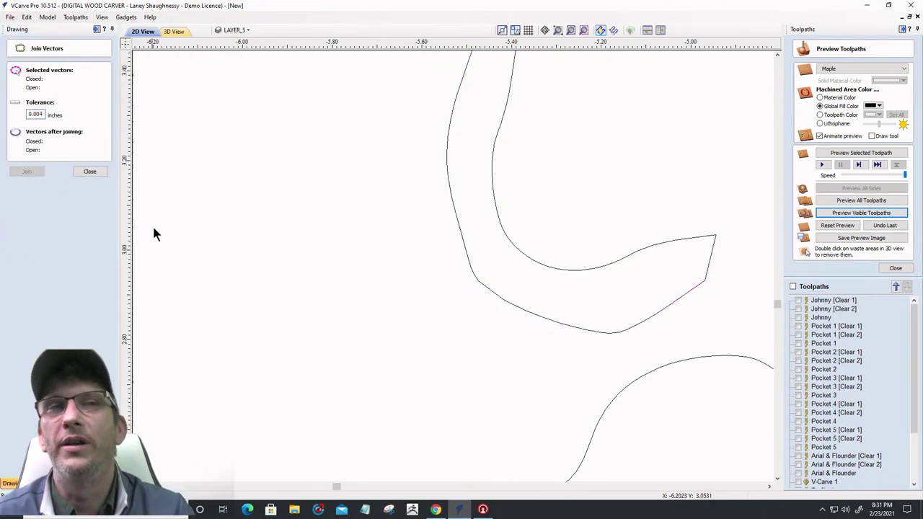
pyautogui.scroll(-5, 154, 230)
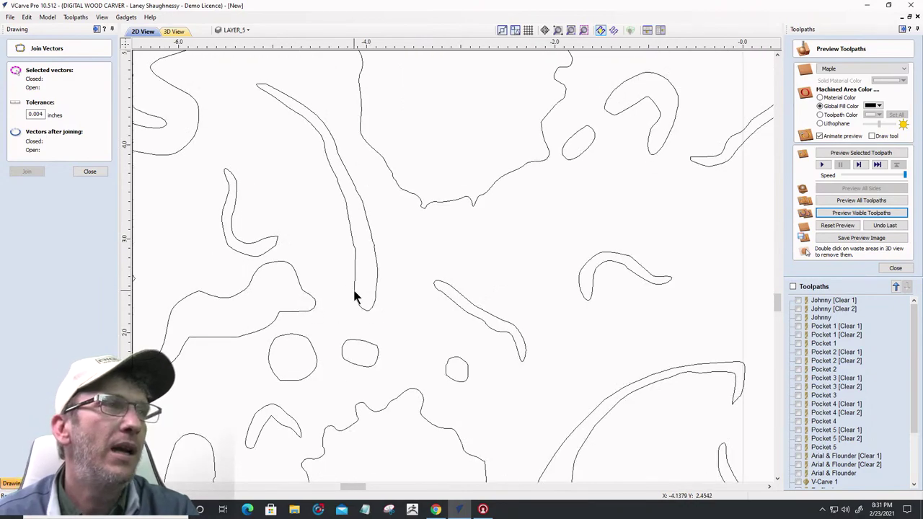
# Check that the long sliver, short sliver, curved, wavy and teardrop shapes are closed
pyautogui.click(355, 297)
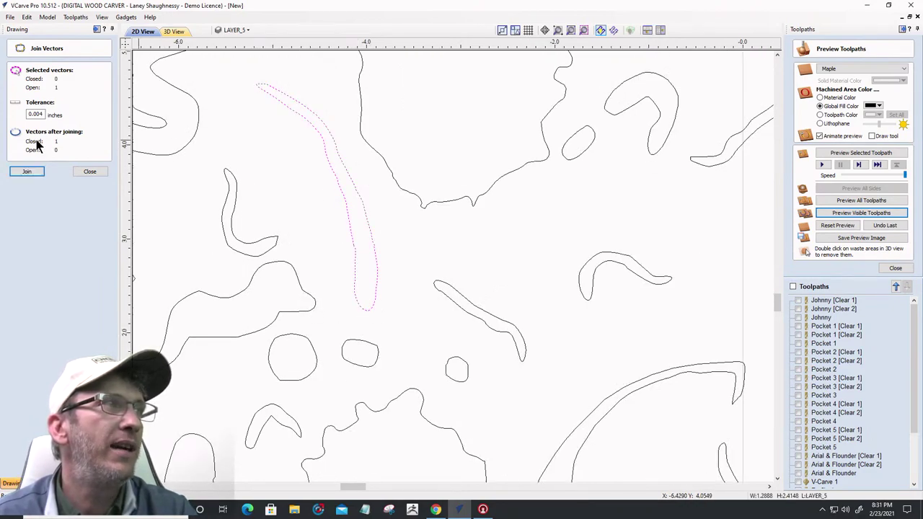
pyautogui.click(471, 308)
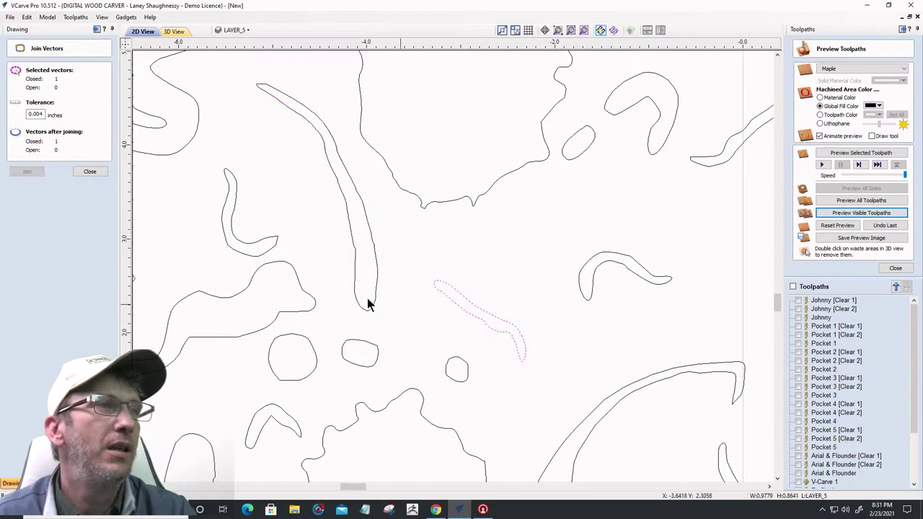
pyautogui.click(599, 261)
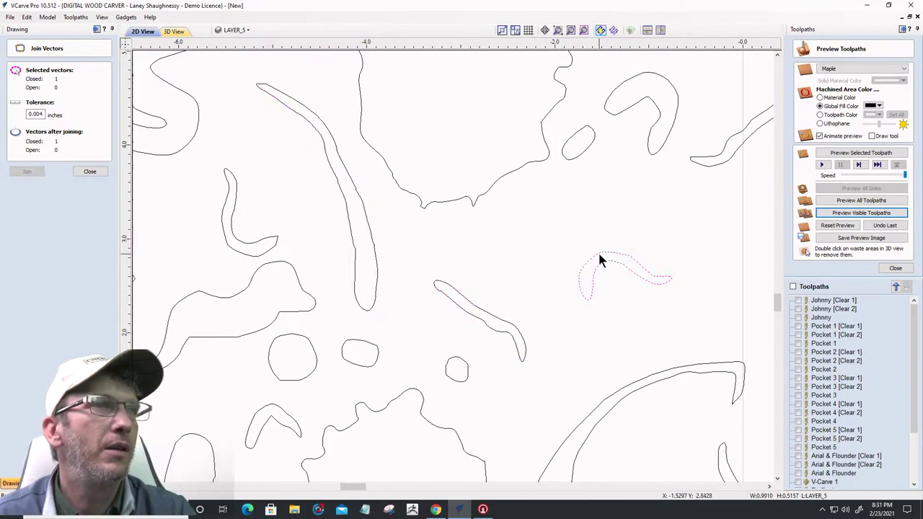
pyautogui.scroll(-3, 497, 350)
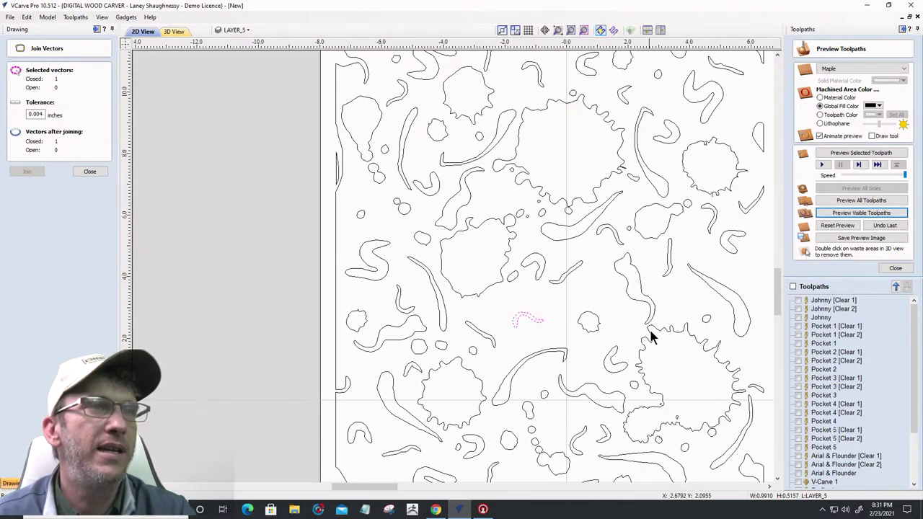
pyautogui.scroll(-2, 577, 308)
pyautogui.scroll(5, 641, 292)
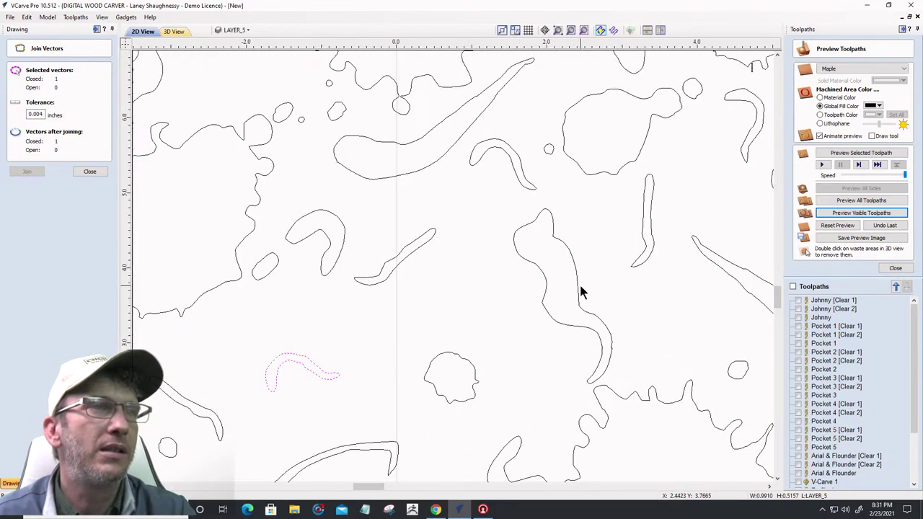
pyautogui.click(577, 291)
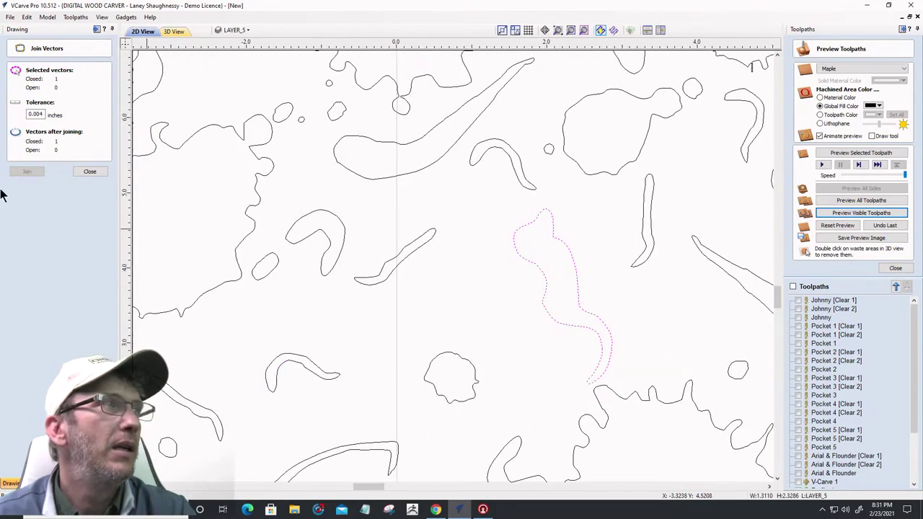
pyautogui.scroll(-2, 505, 277)
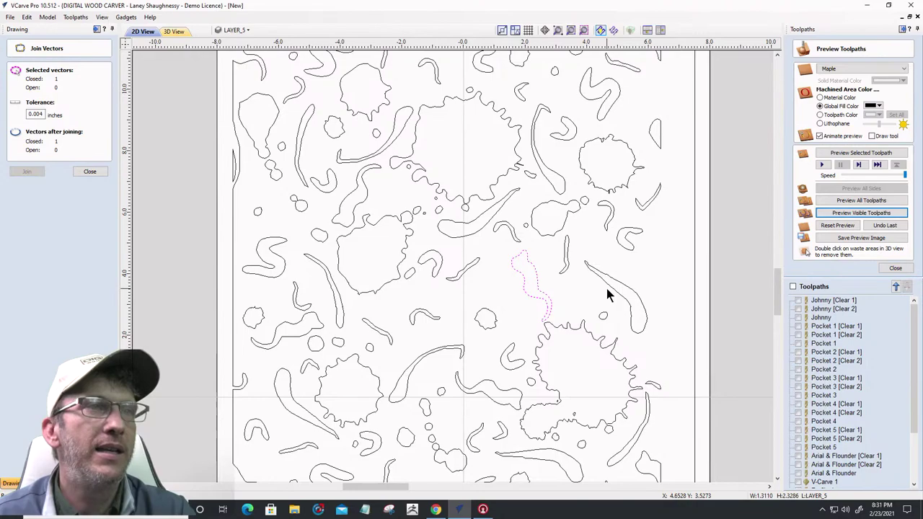
pyautogui.press('Escape')
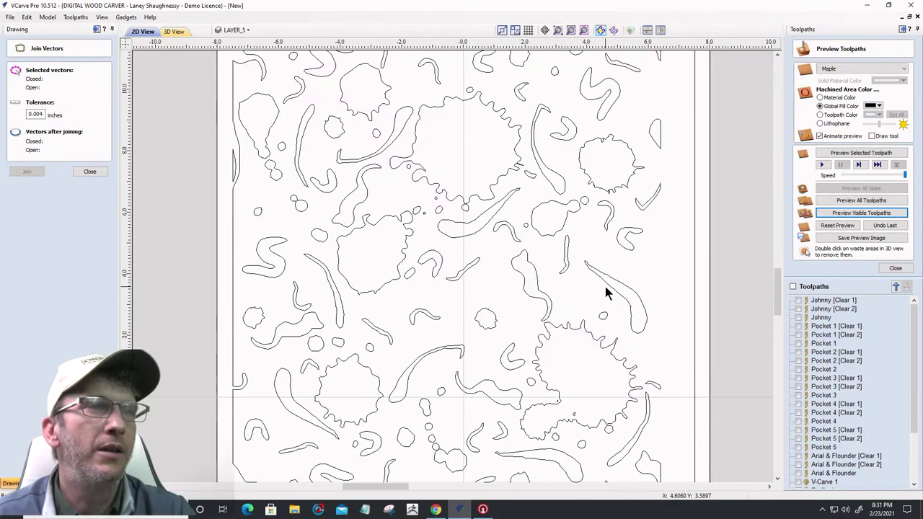
pyautogui.click(607, 283)
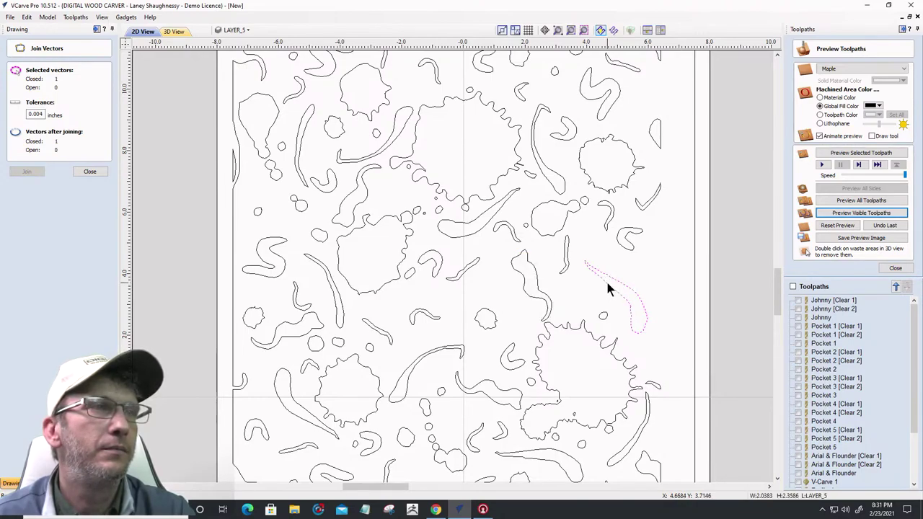
pyautogui.click(87, 171)
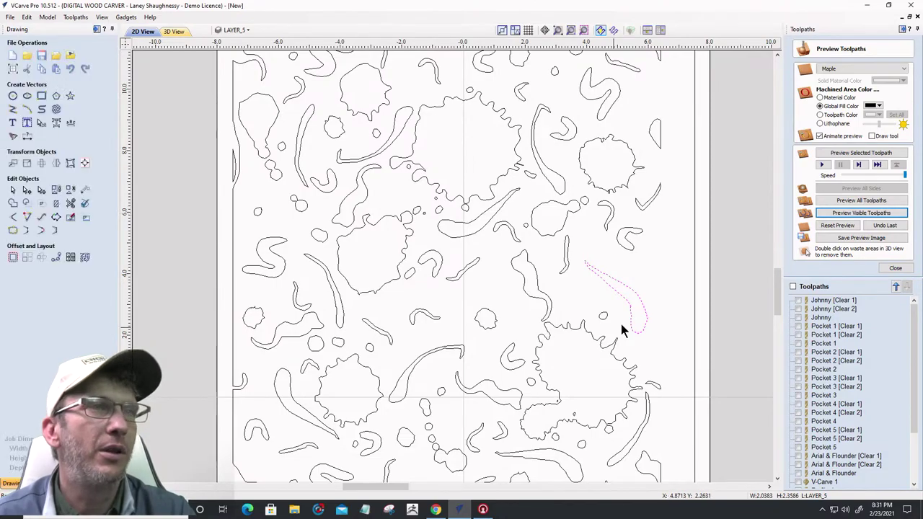
pyautogui.scroll(-3, 620, 330)
pyautogui.scroll(5, 681, 305)
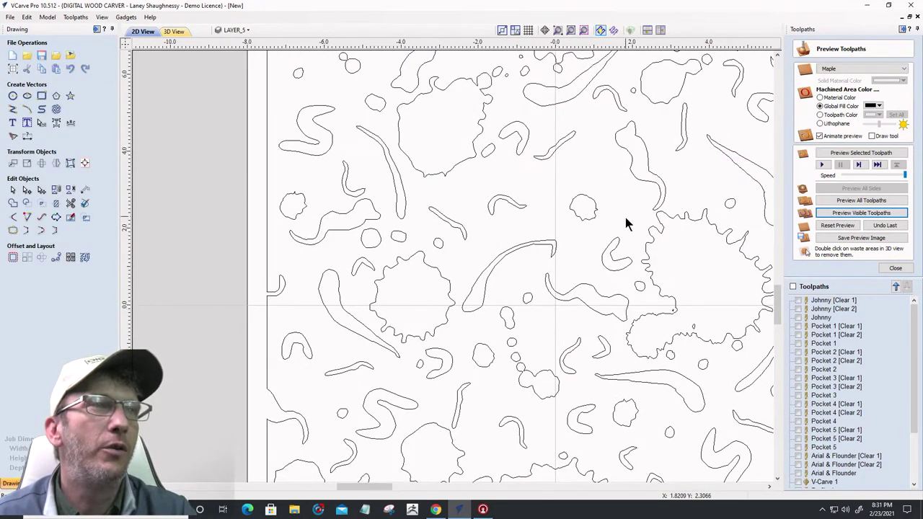
pyautogui.scroll(-4, 625, 220)
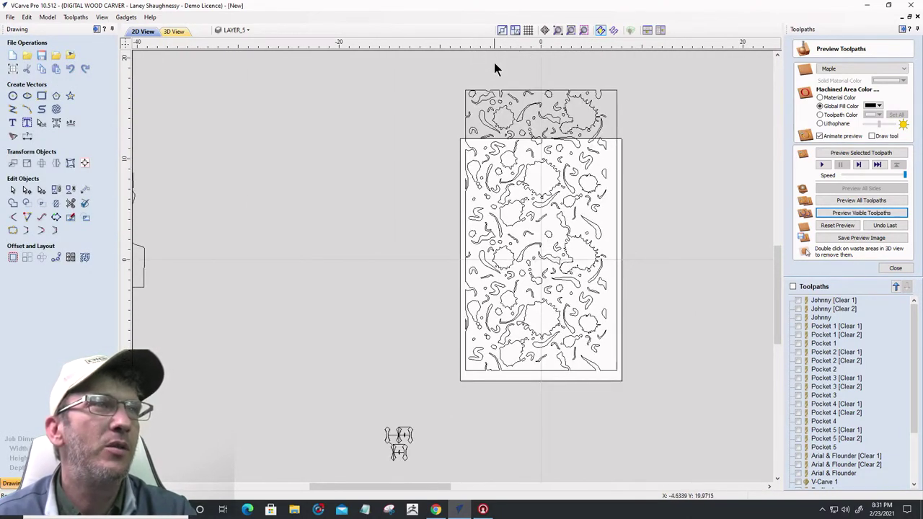
pyautogui.scroll(4, 532, 118)
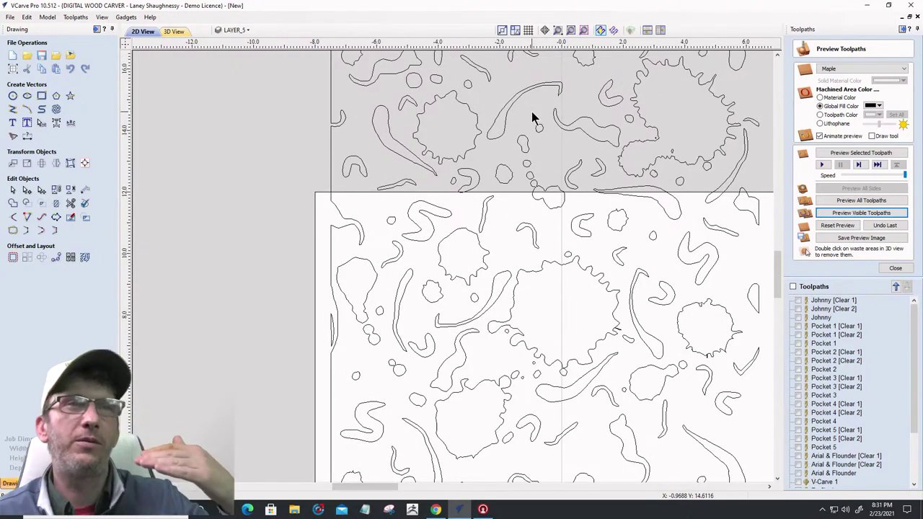
pyautogui.scroll(-4, 533, 117)
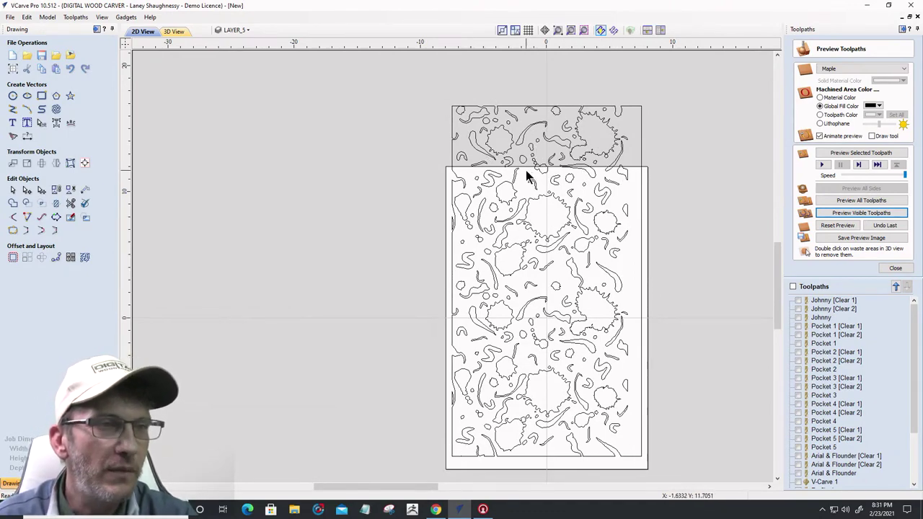
pyautogui.scroll(1, 526, 175)
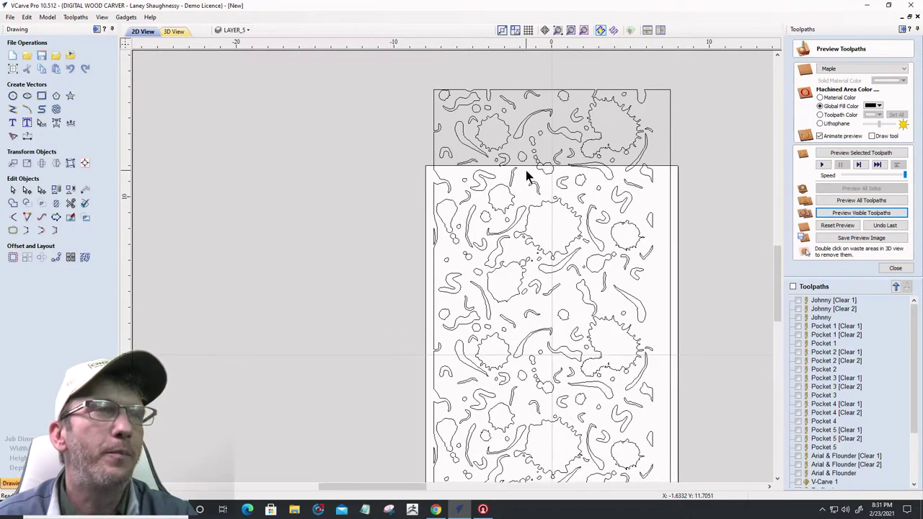
pyautogui.scroll(1, 526, 175)
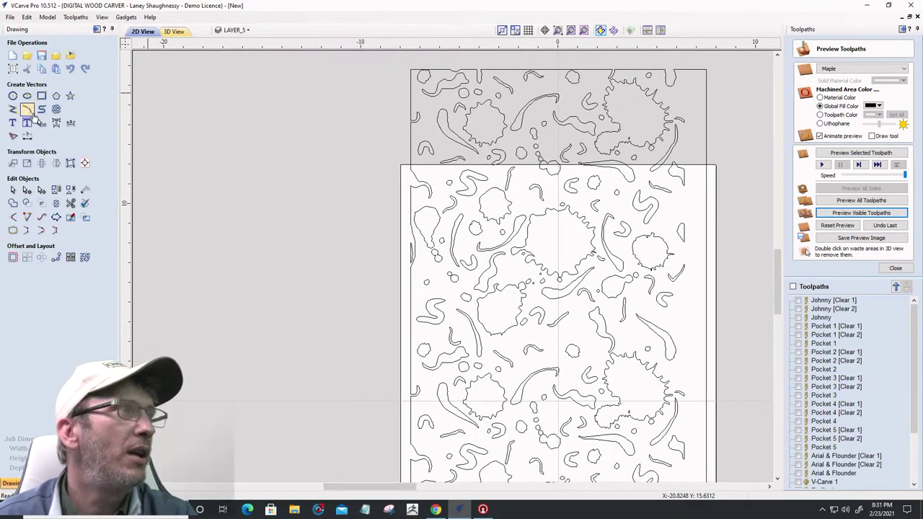
# Draw a straight 15-inch line from the border's left edge to its right edge
pyautogui.click(14, 110)
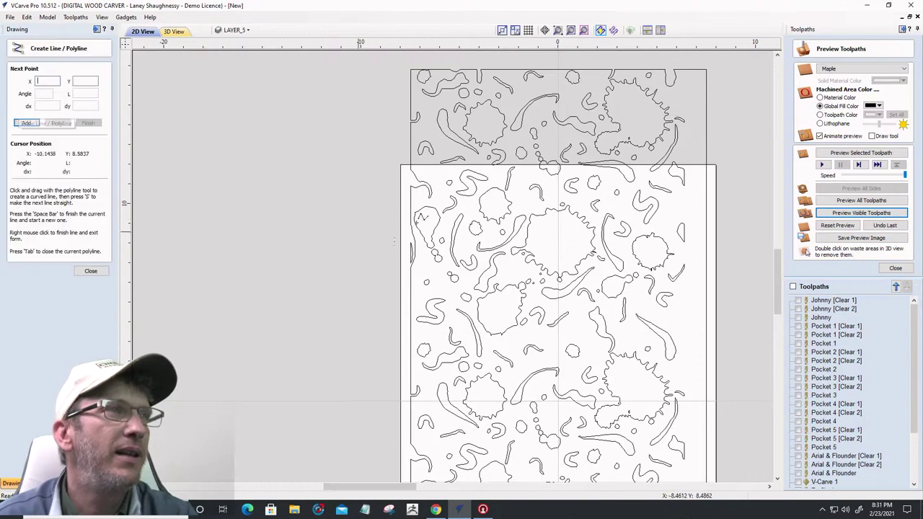
pyautogui.click(411, 186)
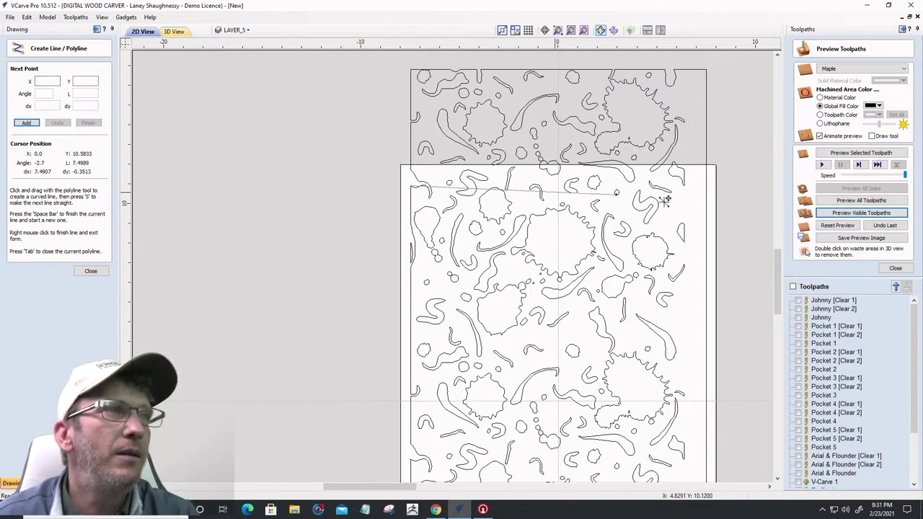
pyautogui.click(707, 187)
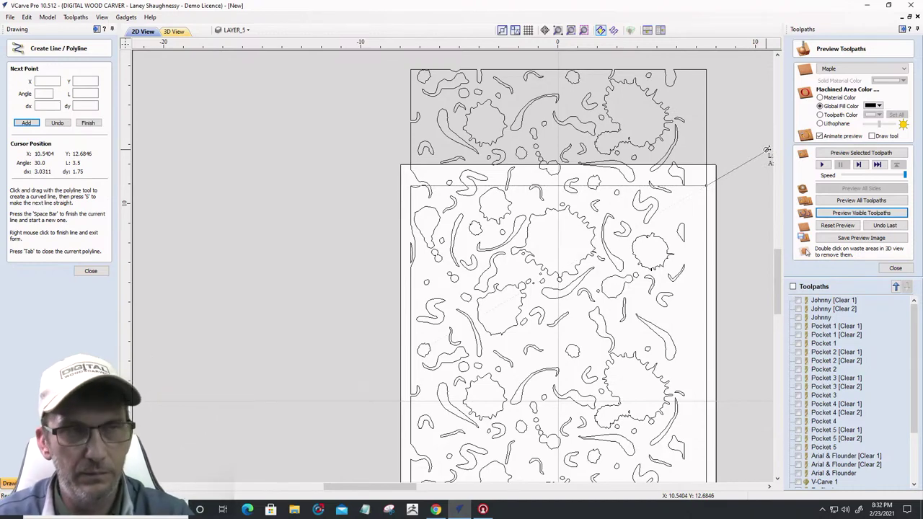
pyautogui.press('space')
pyautogui.click(91, 271)
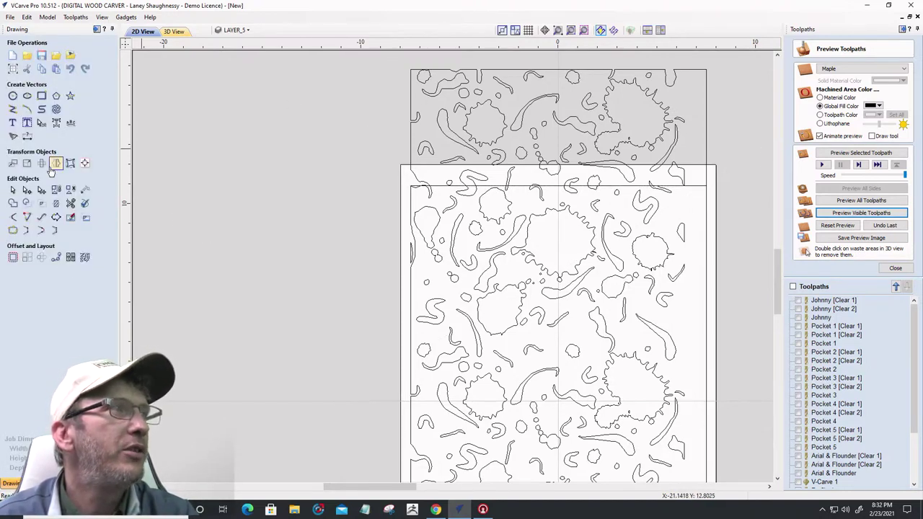
# Trim away the upper rectangle's outline and delete the upper copy of the splatter pattern
pyautogui.click(71, 203)
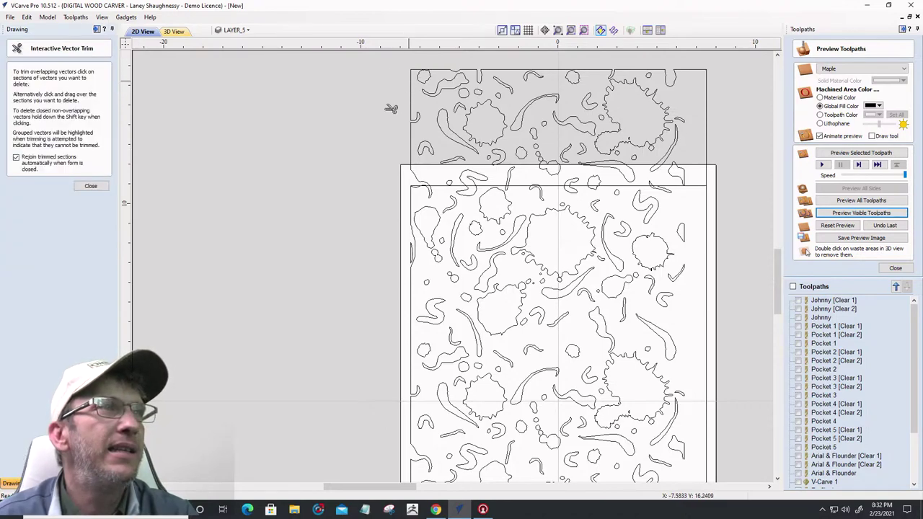
pyautogui.click(415, 106)
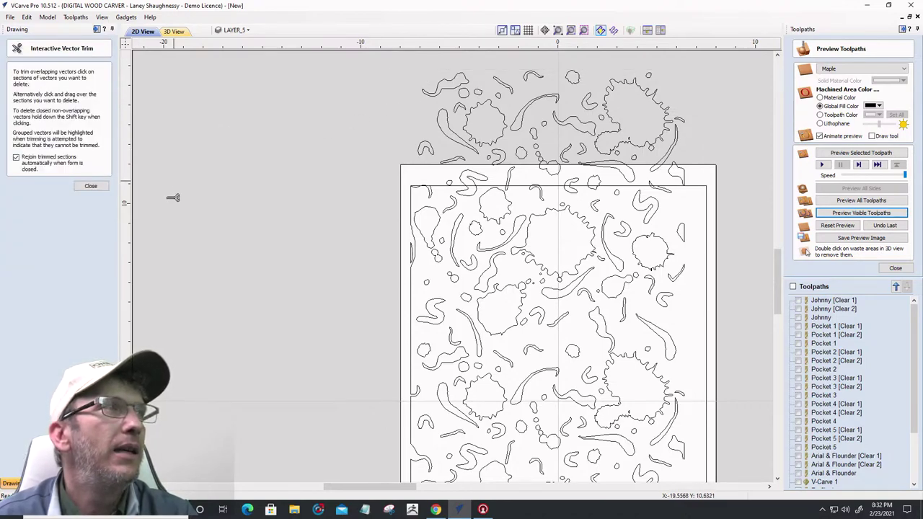
pyautogui.click(88, 187)
pyautogui.moveTo(389, 68)
pyautogui.mouseDown()
pyautogui.moveTo(587, 103)
pyautogui.moveTo(737, 171)
pyautogui.moveTo(736, 179)
pyautogui.mouseUp()
pyautogui.press('Delete')
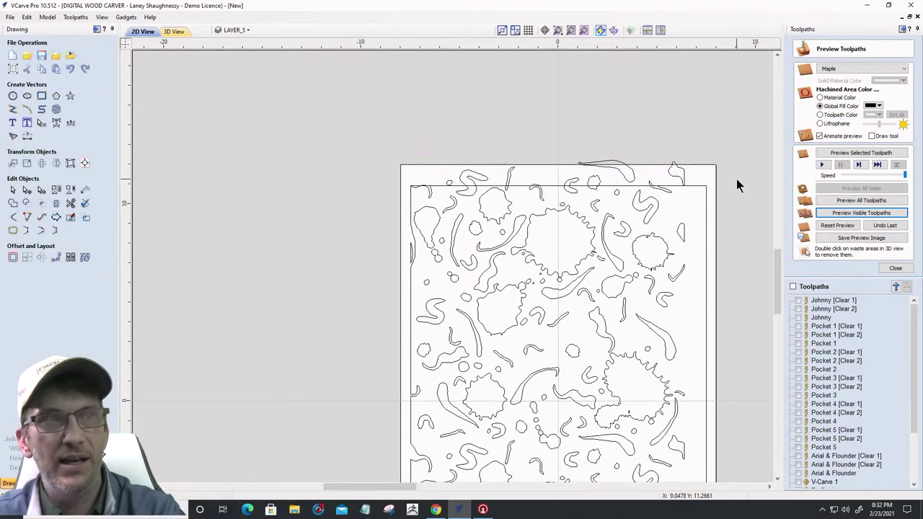
# Delete the leftover scrap at the top, then select the protruding squiggle and the board border
pyautogui.moveTo(447, 150); pyautogui.dragTo(714, 189)
pyautogui.press('Delete')
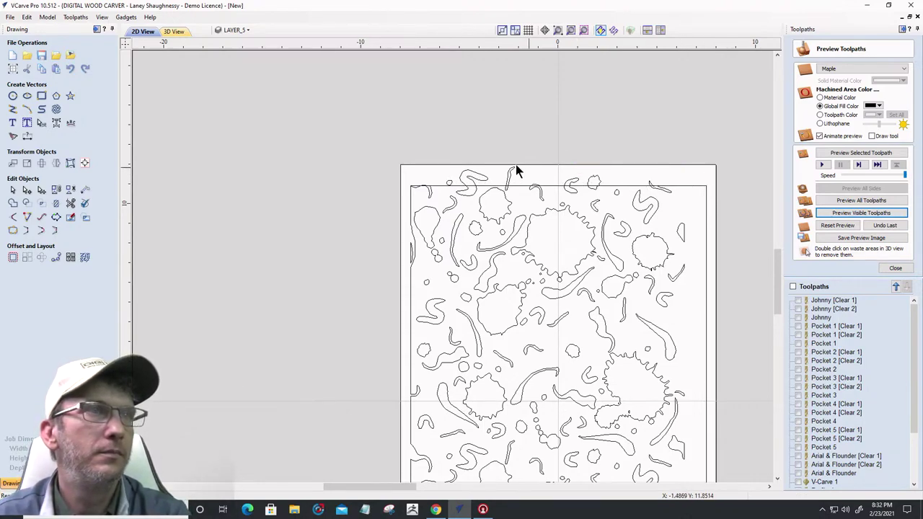
pyautogui.click(477, 177)
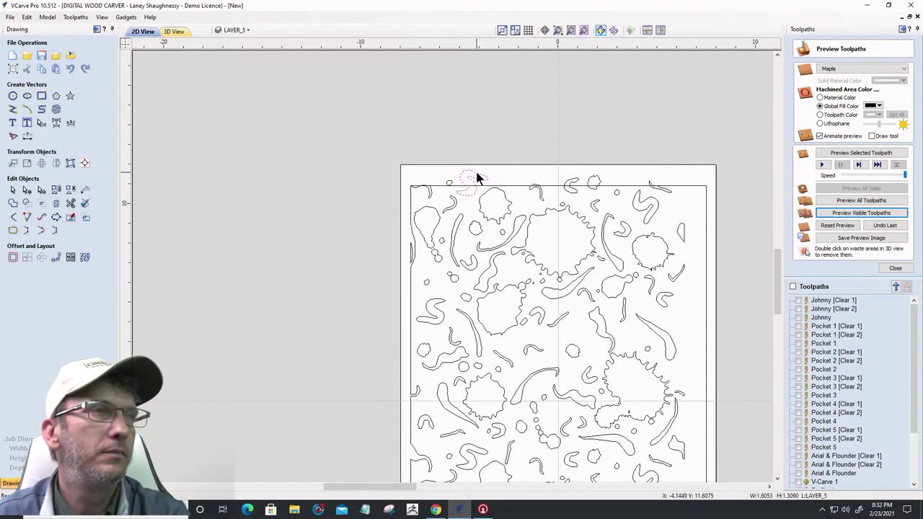
pyautogui.click(428, 191)
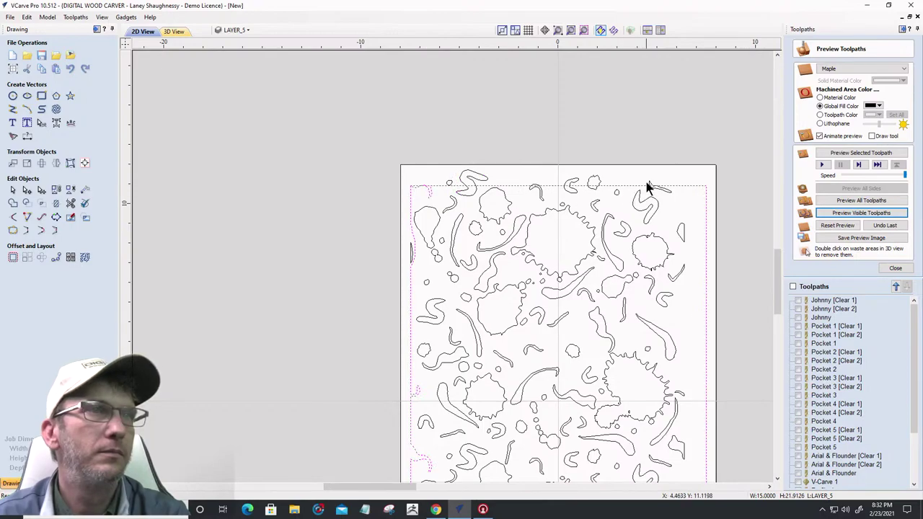
# Trim the curve above the top line and the line segments inside it and the left shape
pyautogui.click(70, 202)
pyautogui.scroll(3, 467, 186)
pyautogui.scroll(1, 467, 186)
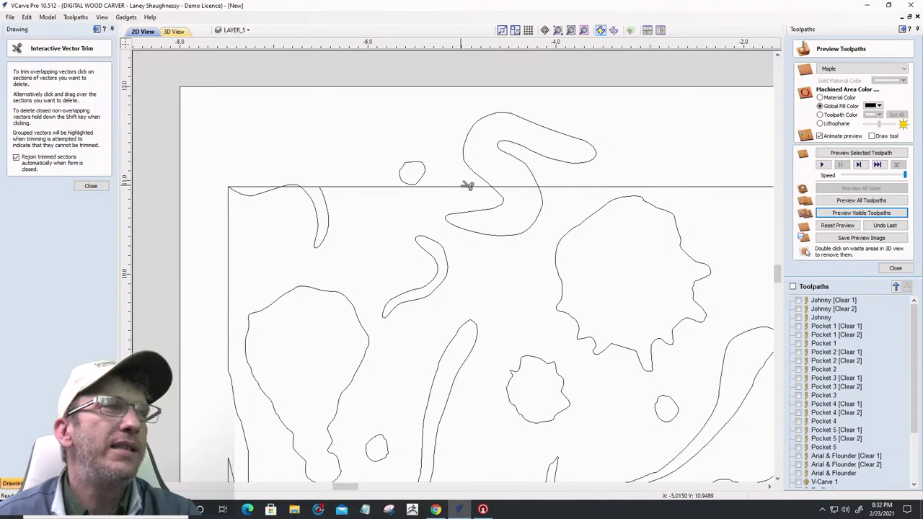
pyautogui.scroll(1, 467, 186)
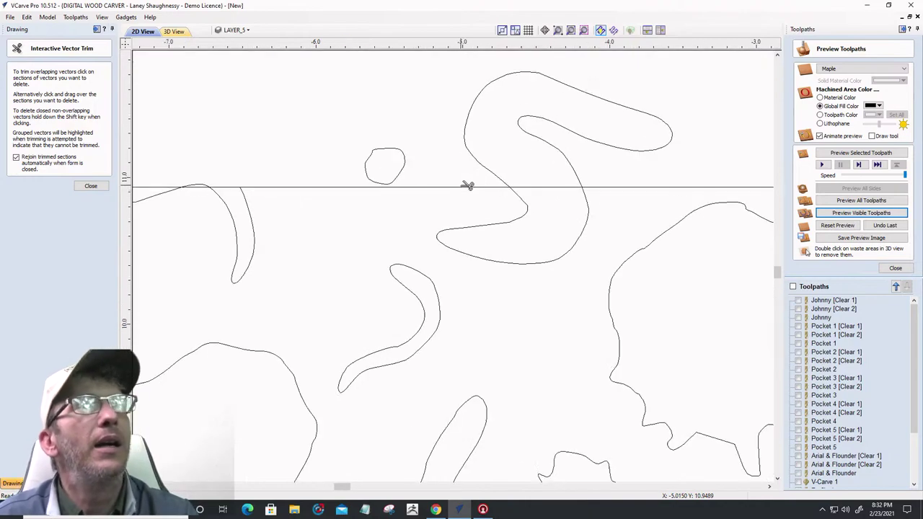
pyautogui.click(557, 120)
pyautogui.click(535, 188)
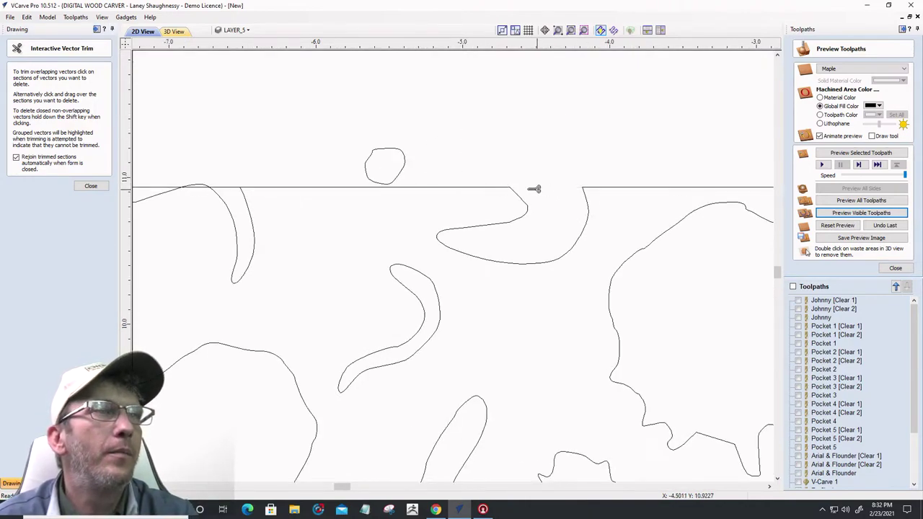
pyautogui.scroll(-3, 406, 159)
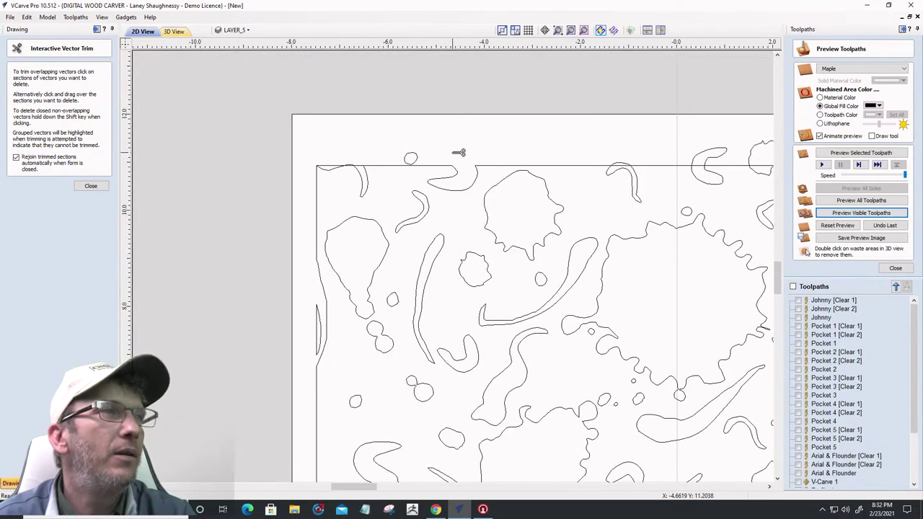
pyautogui.scroll(4, 354, 163)
pyautogui.click(396, 177)
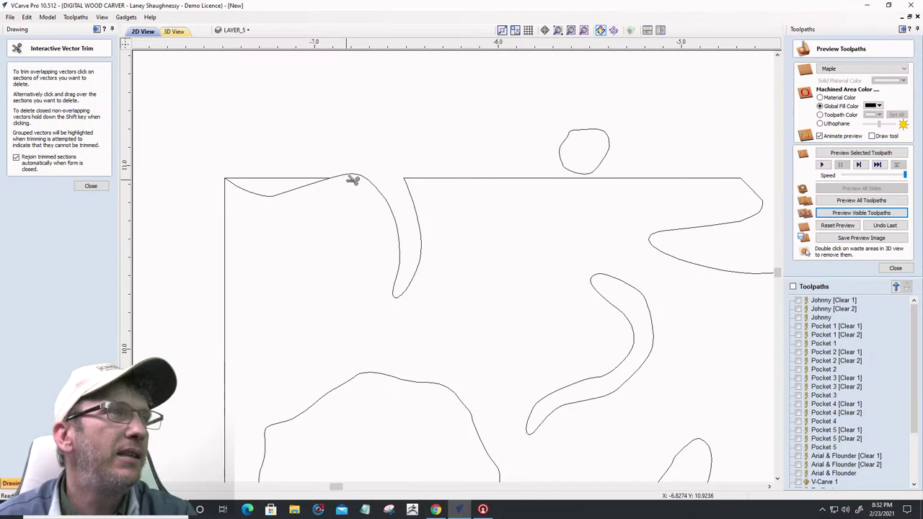
pyautogui.click(296, 178)
# Trim the comma shape and blob above the line, plus the segment inside the comma
pyautogui.scroll(-3, 224, 103)
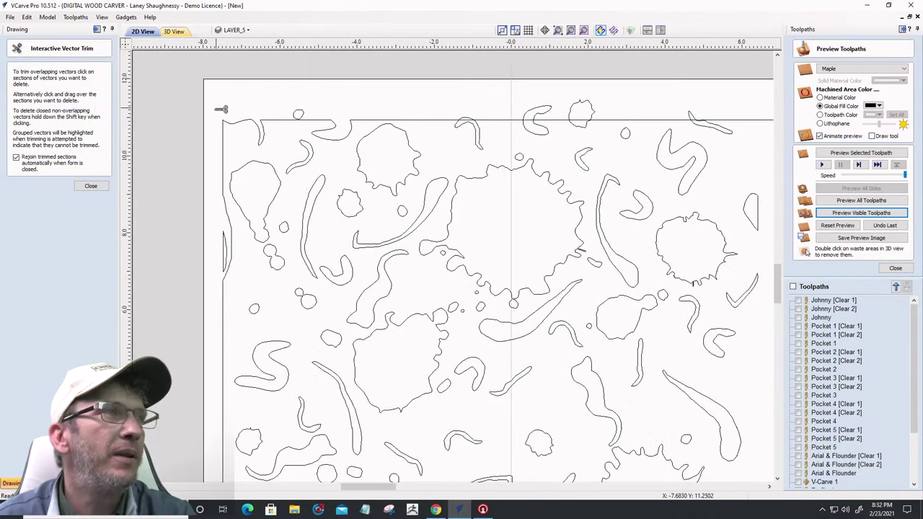
pyautogui.scroll(3, 448, 105)
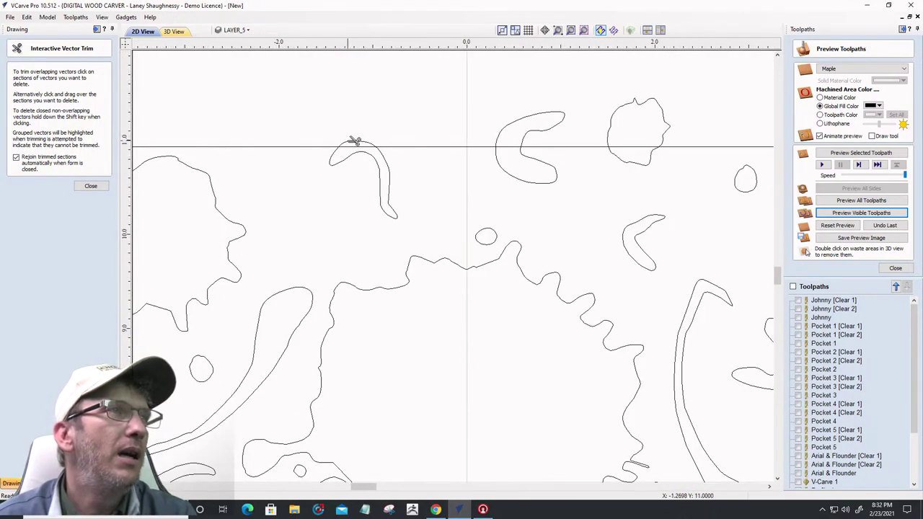
pyautogui.click(529, 119)
pyautogui.click(509, 147)
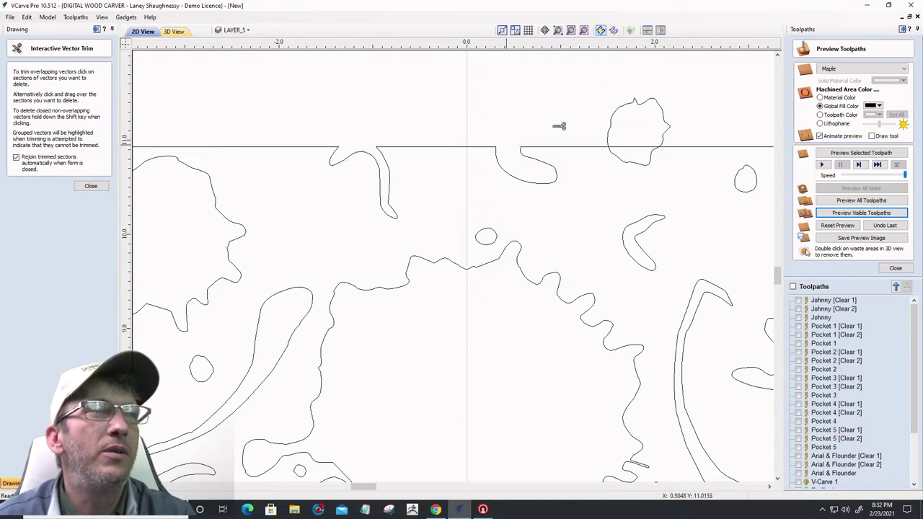
pyautogui.click(627, 106)
pyautogui.scroll(-3, 407, 103)
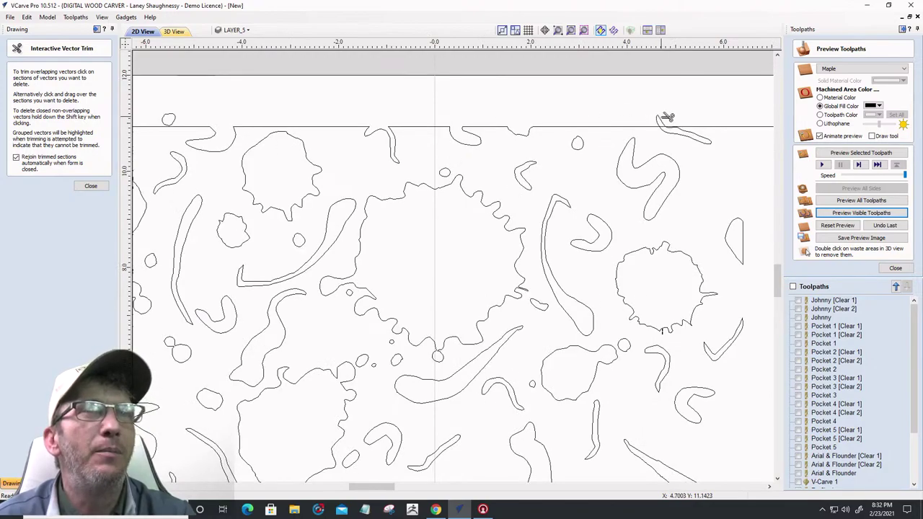
pyautogui.scroll(3, 660, 117)
pyautogui.scroll(3, 674, 144)
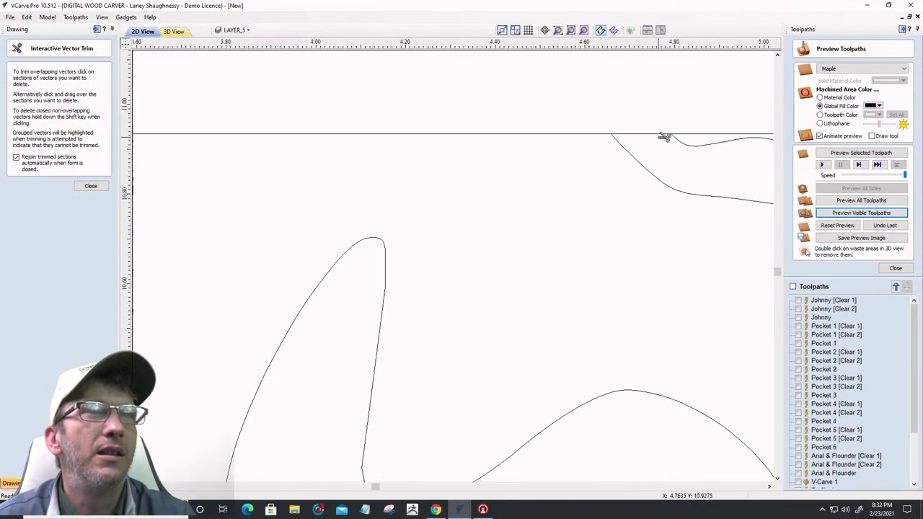
pyautogui.scroll(-1, 635, 122)
pyautogui.scroll(-5, 617, 109)
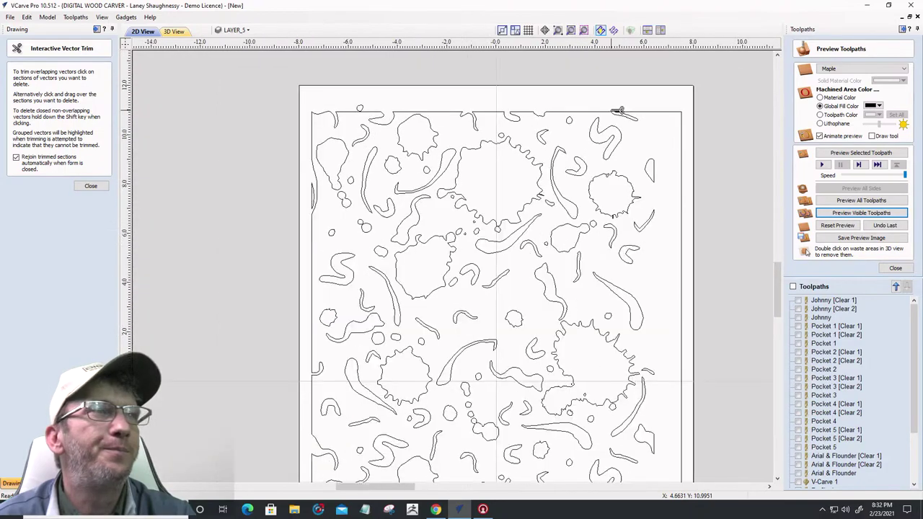
pyautogui.click(92, 188)
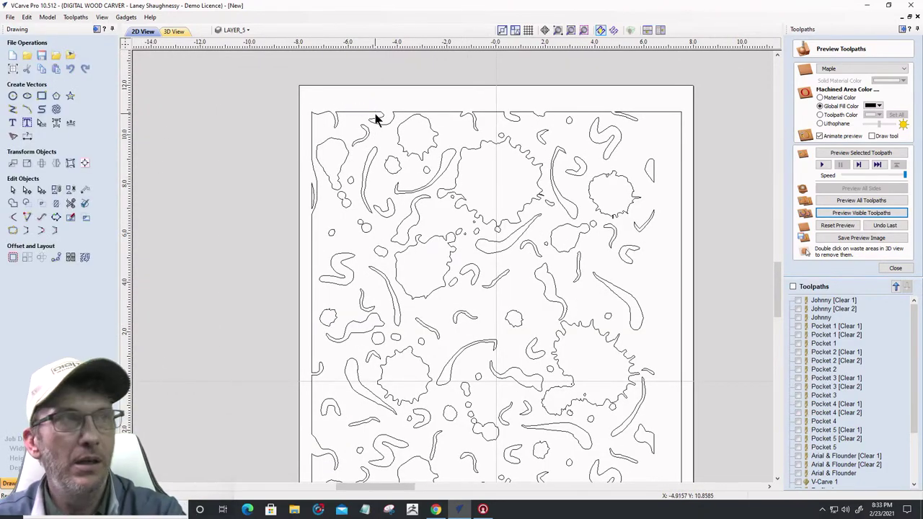
pyautogui.scroll(-4, 373, 108)
pyautogui.scroll(2, 423, 108)
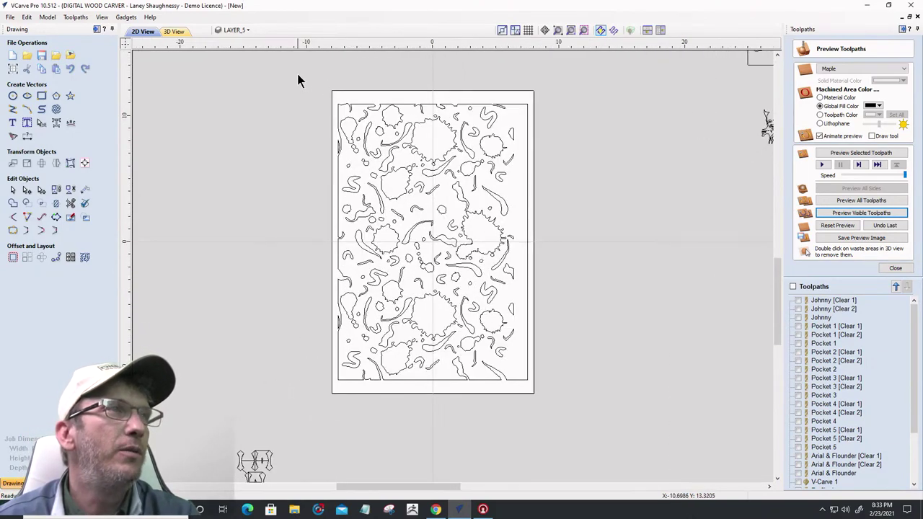
# Select all vectors, centre them in the material, then reselect all 142 pattern vectors
pyautogui.hotkey('ctrl', 'a')
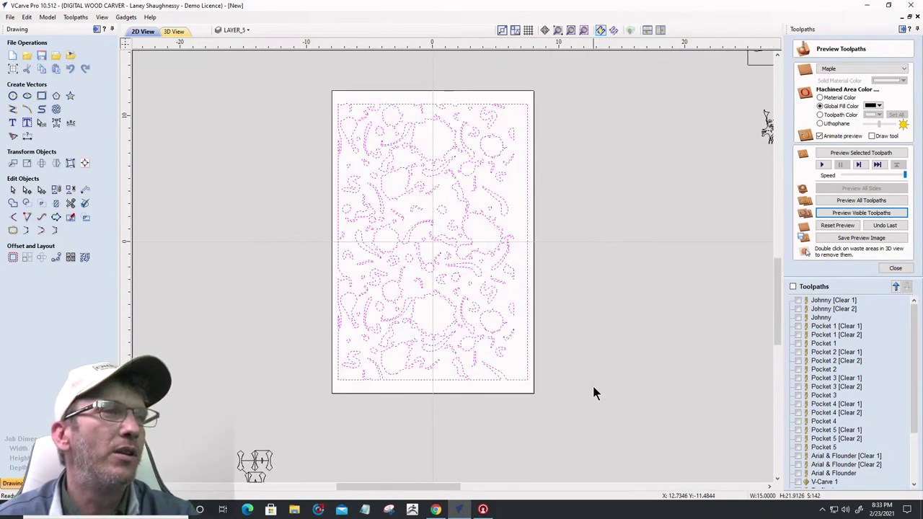
pyautogui.click(84, 163)
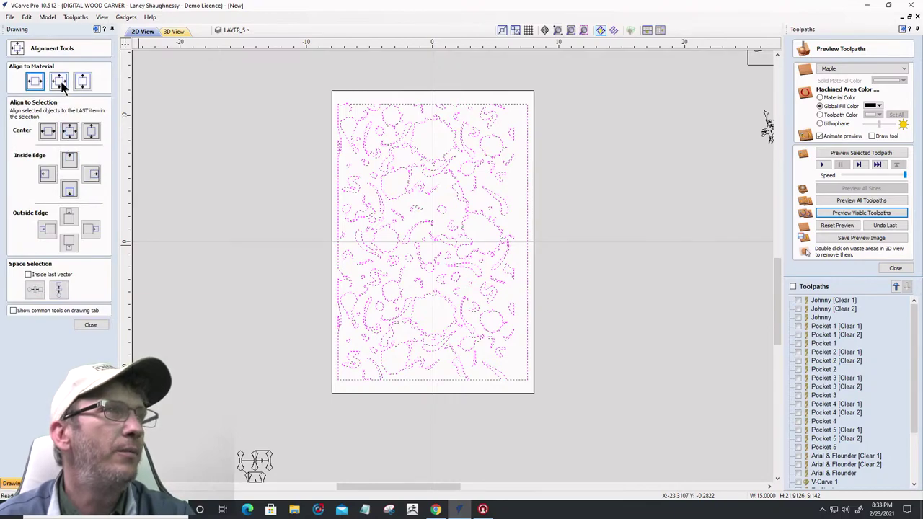
pyautogui.click(62, 85)
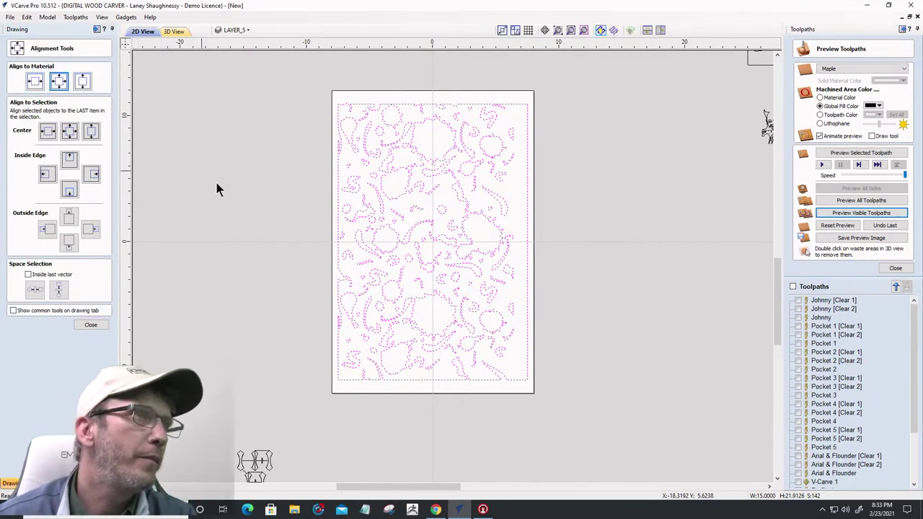
pyautogui.click(281, 266)
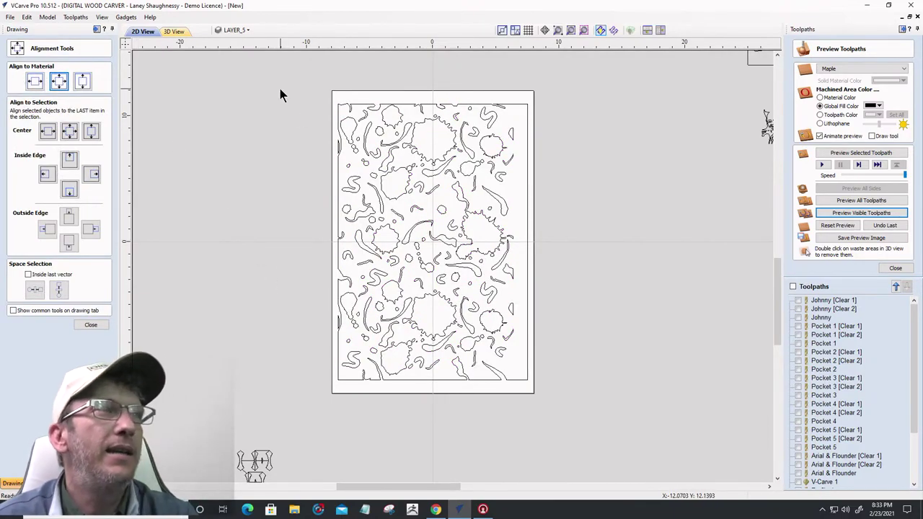
pyautogui.moveTo(280, 89); pyautogui.dragTo(610, 316)
pyautogui.moveTo(618, 402); pyautogui.dragTo(618, 401)
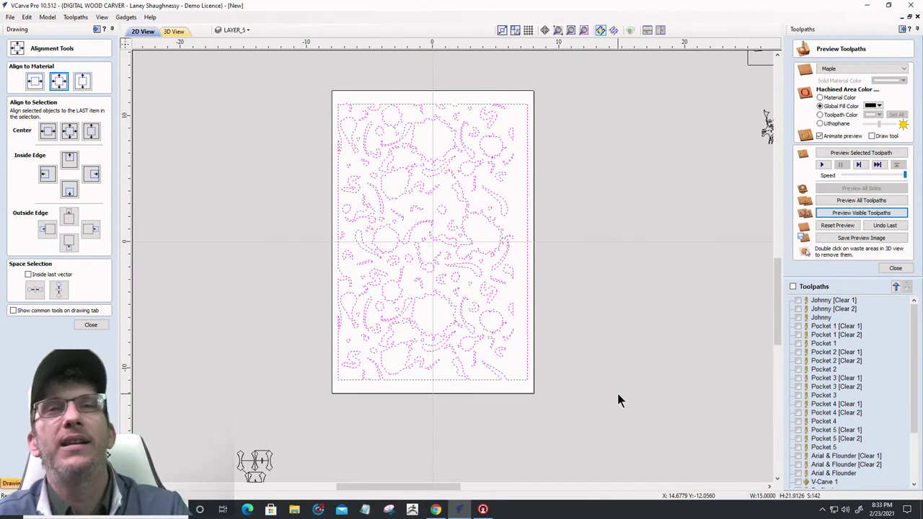
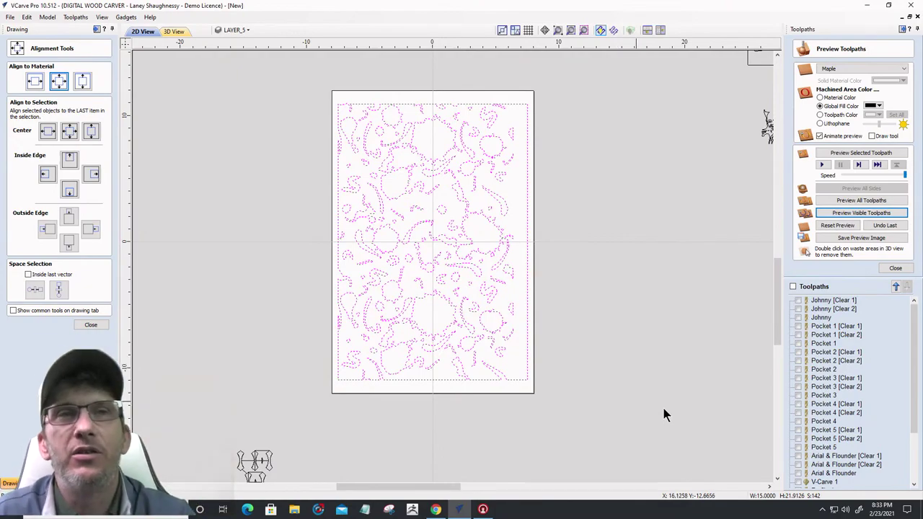
# Calculate a new pocket toolpath, which fails because one pattern vector is still open
pyautogui.click(894, 268)
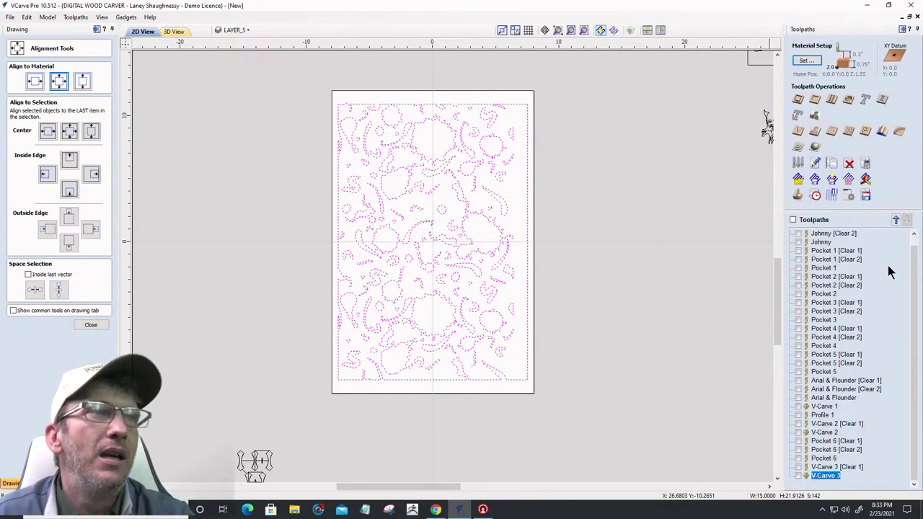
pyautogui.click(820, 103)
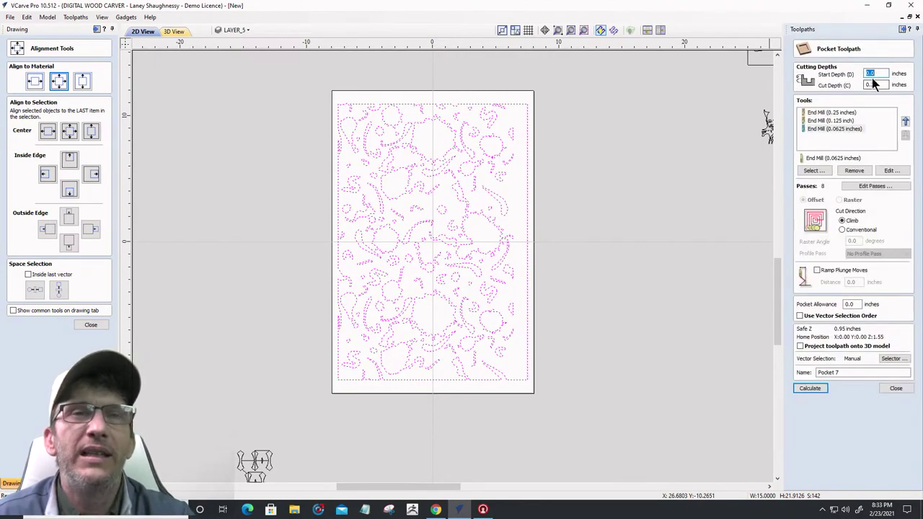
pyautogui.click(818, 390)
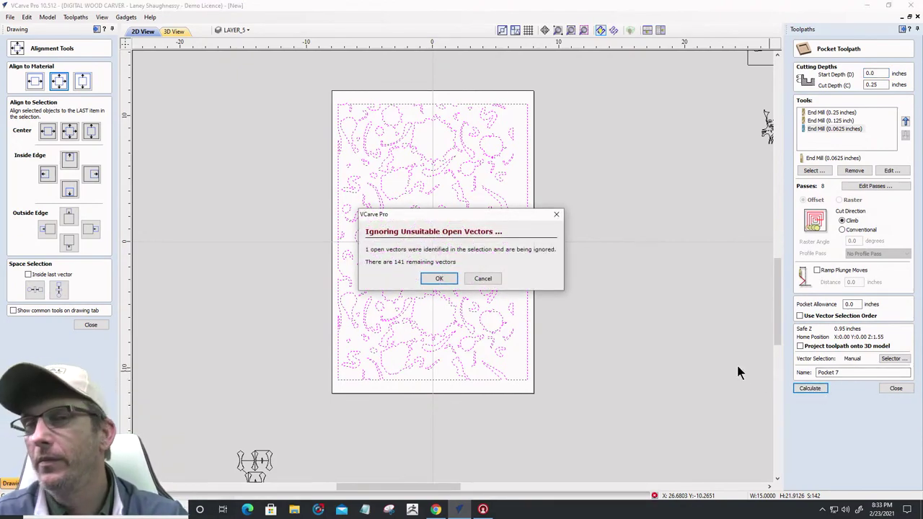
pyautogui.click(490, 280)
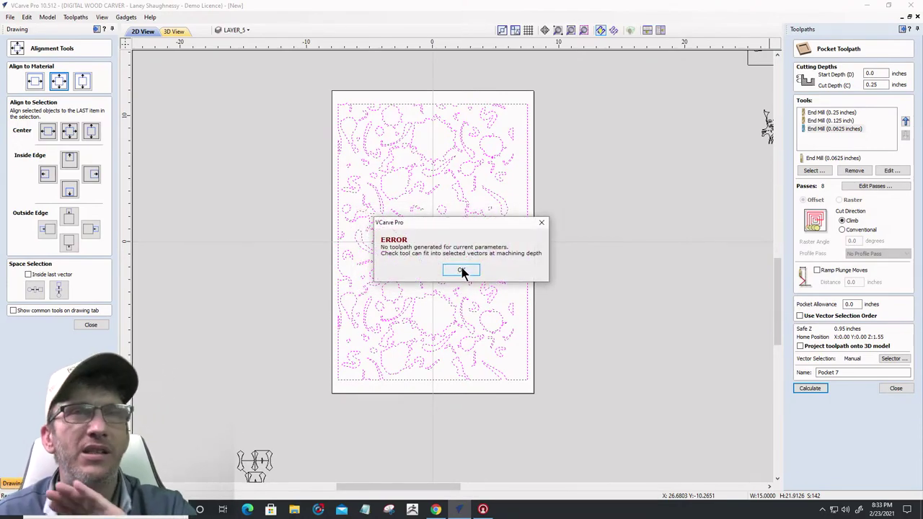
pyautogui.click(462, 271)
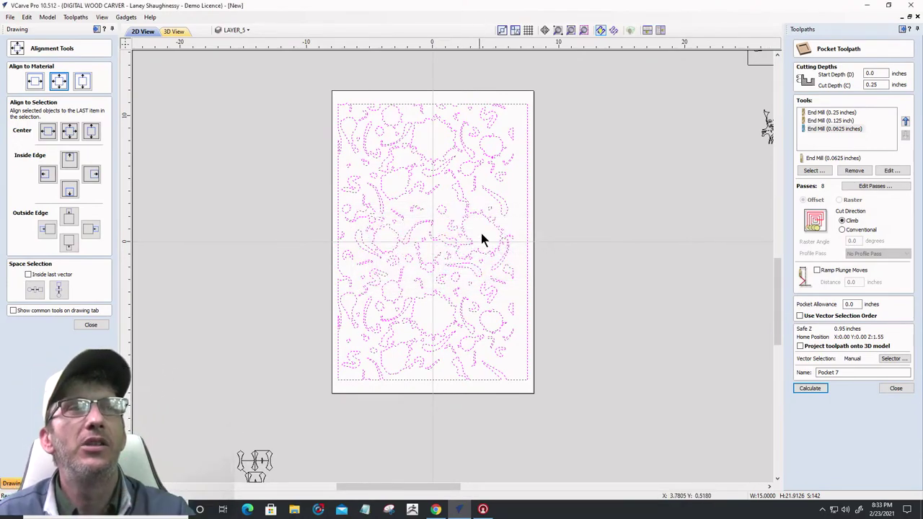
pyautogui.click(525, 228)
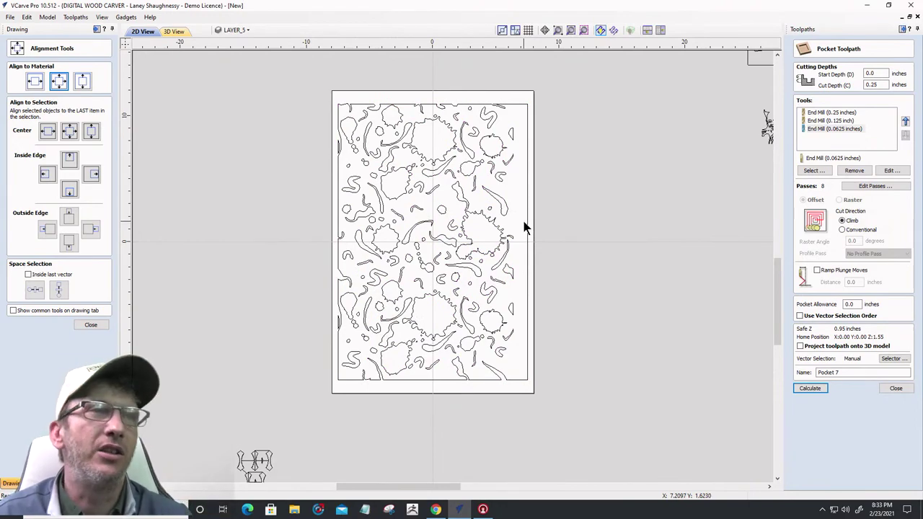
# Select all open vectors to locate the stray open curve
pyautogui.rightClick(525, 228)
pyautogui.moveTo(540, 300)
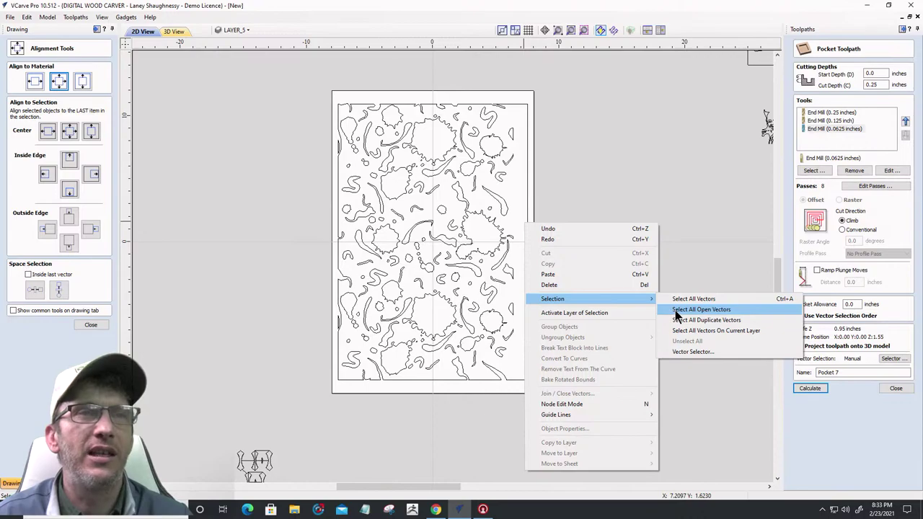
pyautogui.click(699, 310)
pyautogui.scroll(4, 357, 194)
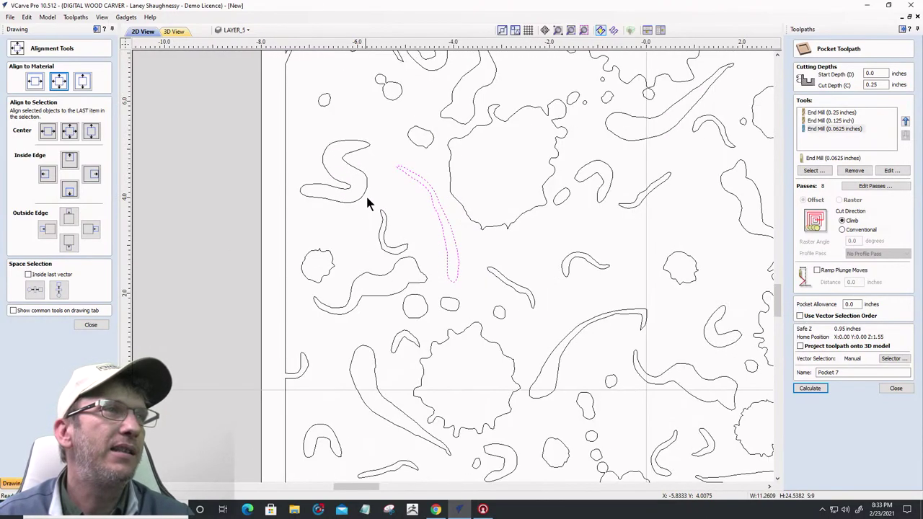
pyautogui.scroll(3, 402, 208)
pyautogui.scroll(4, 516, 323)
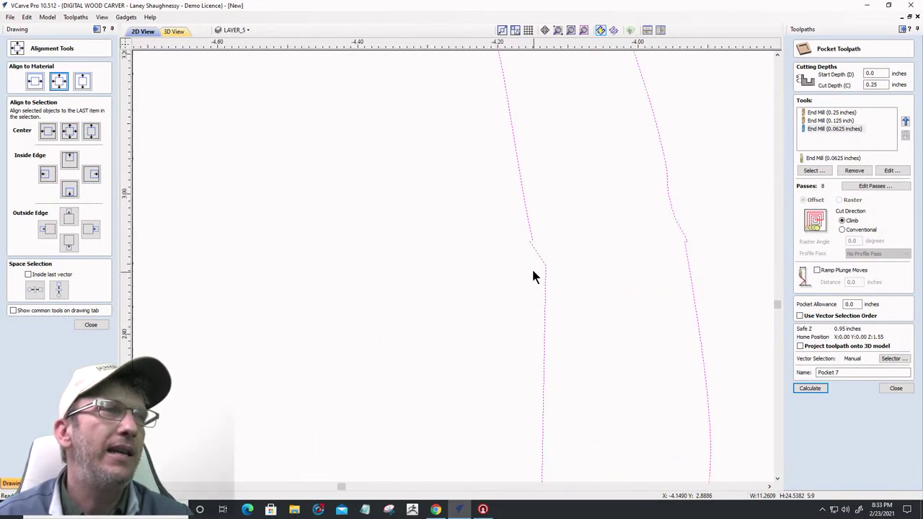
pyautogui.scroll(6, 532, 267)
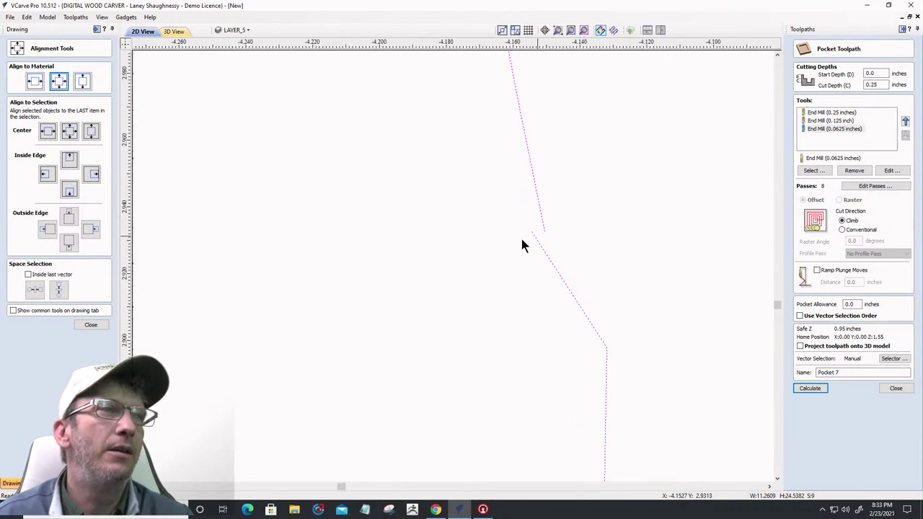
pyautogui.scroll(-5, 437, 245)
pyautogui.scroll(3, 672, 238)
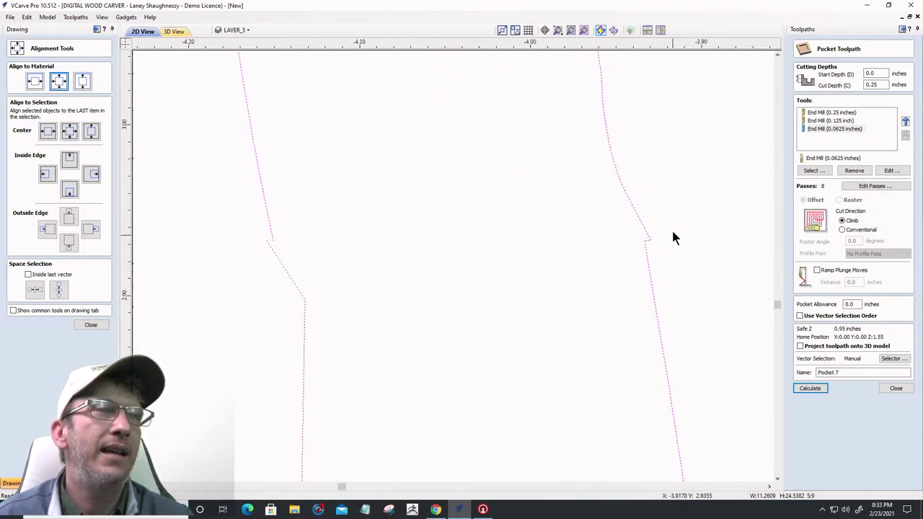
pyautogui.scroll(-4, 665, 239)
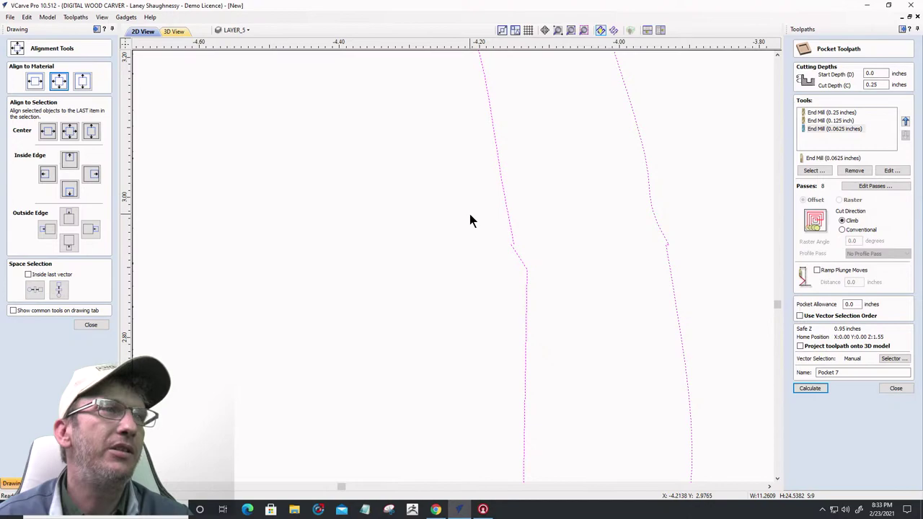
pyautogui.scroll(3, 483, 232)
# Join the ends of the long curved open vector into a closed shape
pyautogui.click(91, 325)
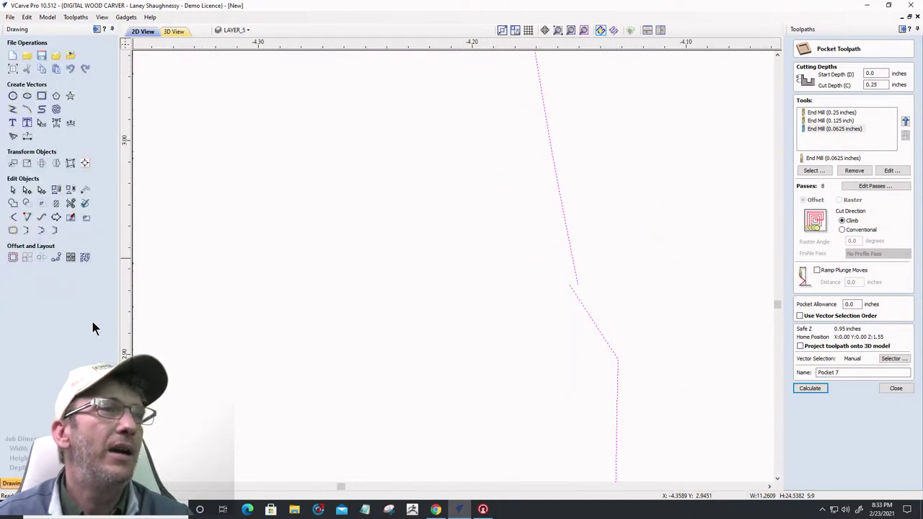
pyautogui.click(12, 230)
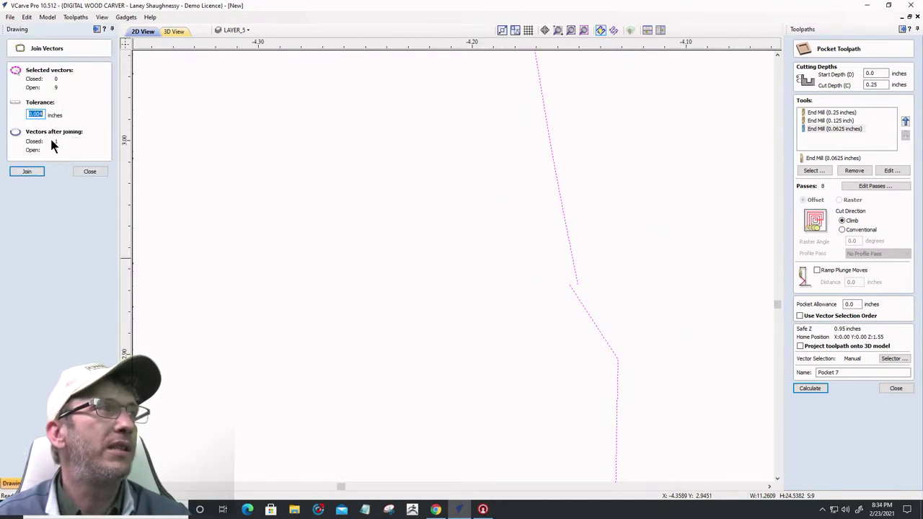
pyautogui.scroll(-3, 437, 278)
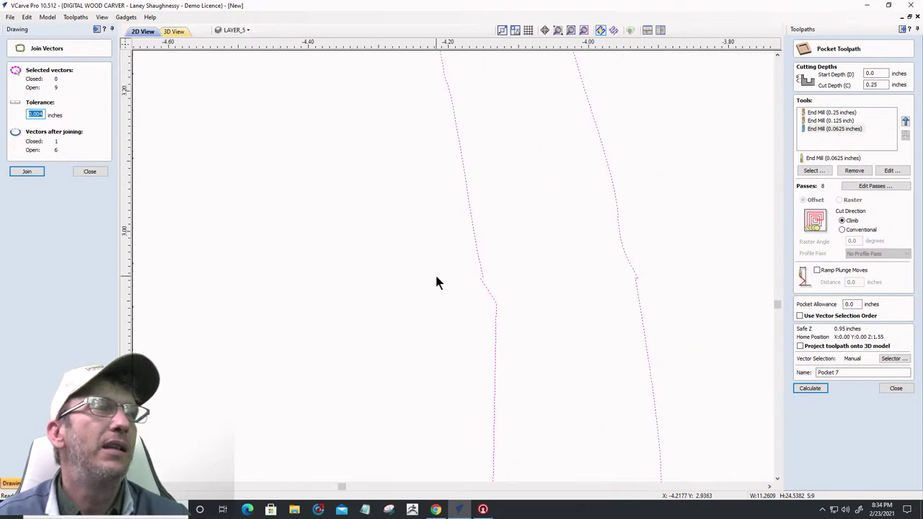
pyautogui.scroll(-4, 435, 281)
pyautogui.press('Return')
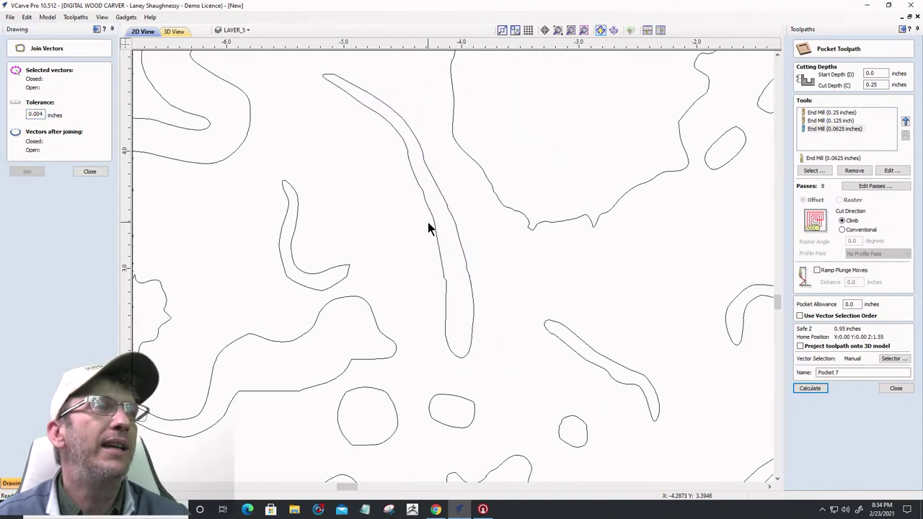
pyautogui.click(430, 225)
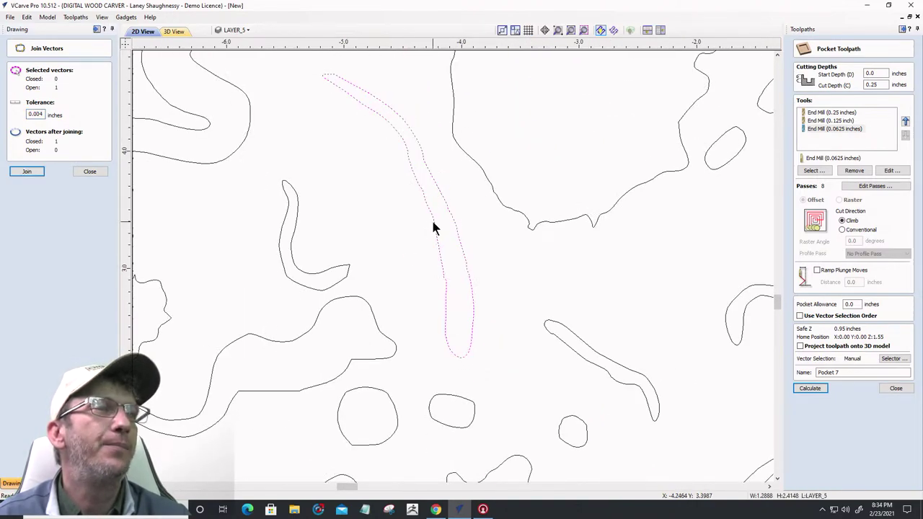
pyautogui.click(33, 171)
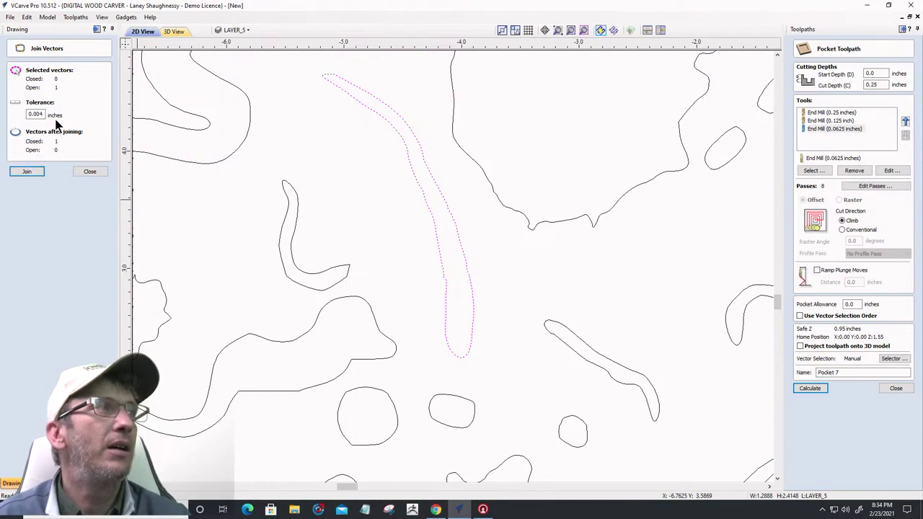
pyautogui.click(24, 173)
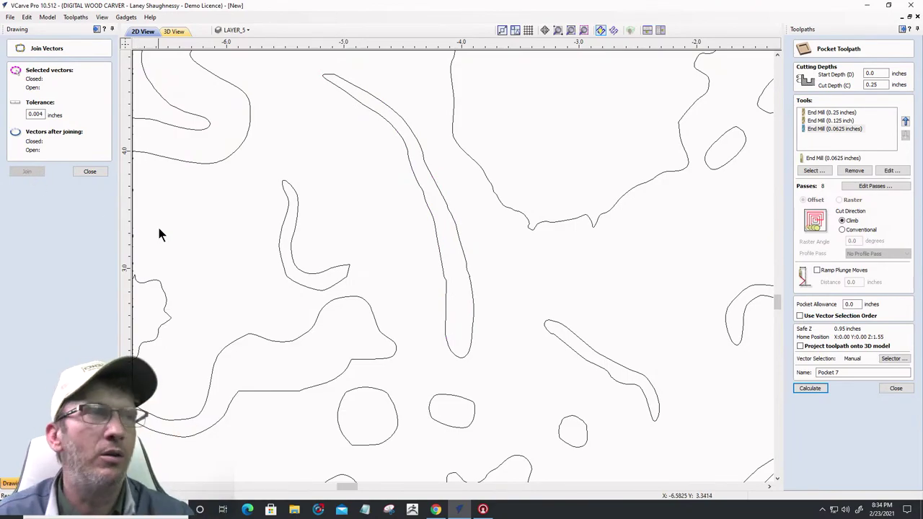
pyautogui.scroll(-8, 404, 269)
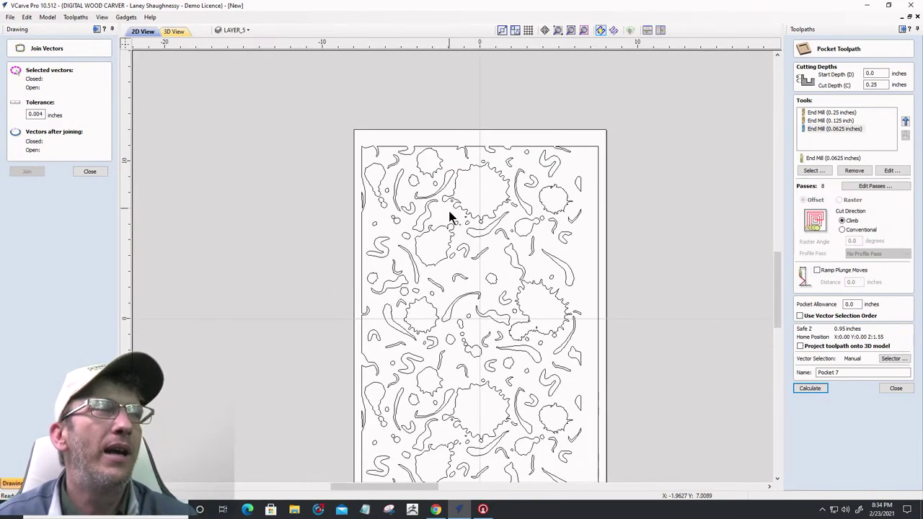
# Confirm no open vectors remain, then select all 142 swirl pattern vectors
pyautogui.rightClick(450, 217)
pyautogui.moveTo(505, 290)
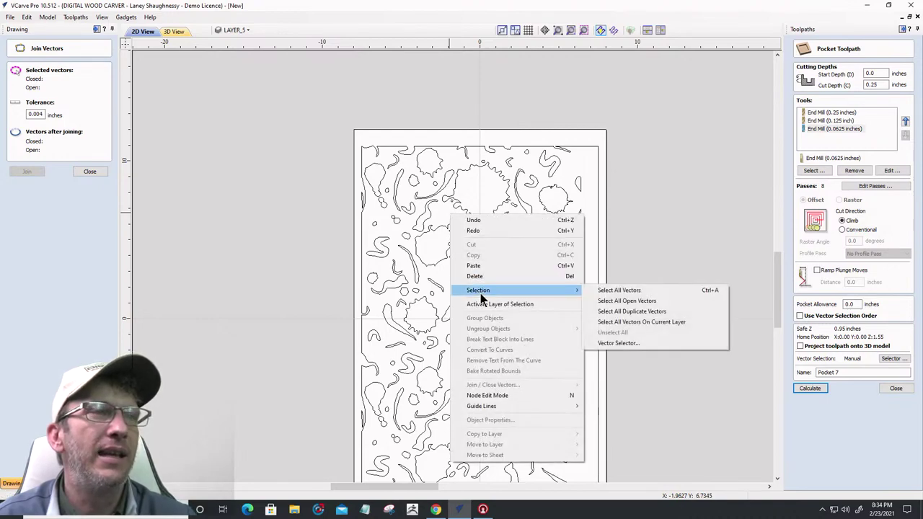
pyautogui.click(599, 302)
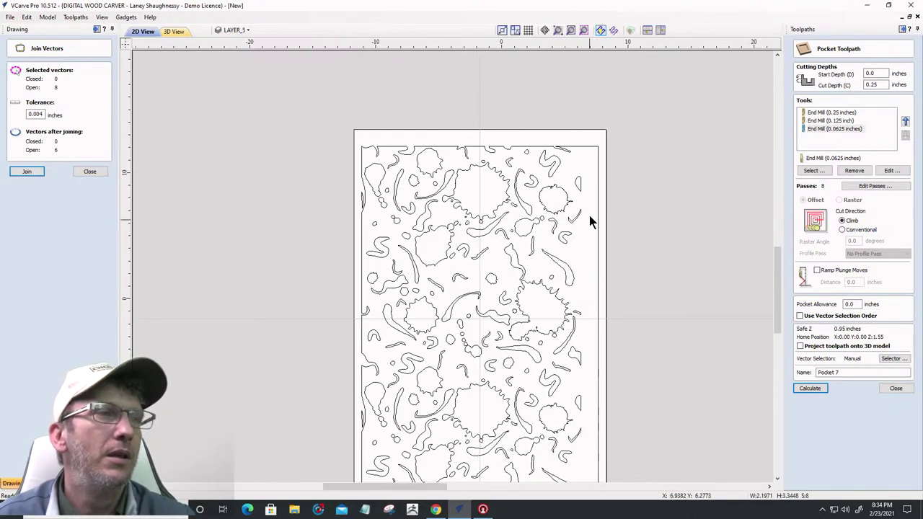
pyautogui.scroll(-2, 588, 216)
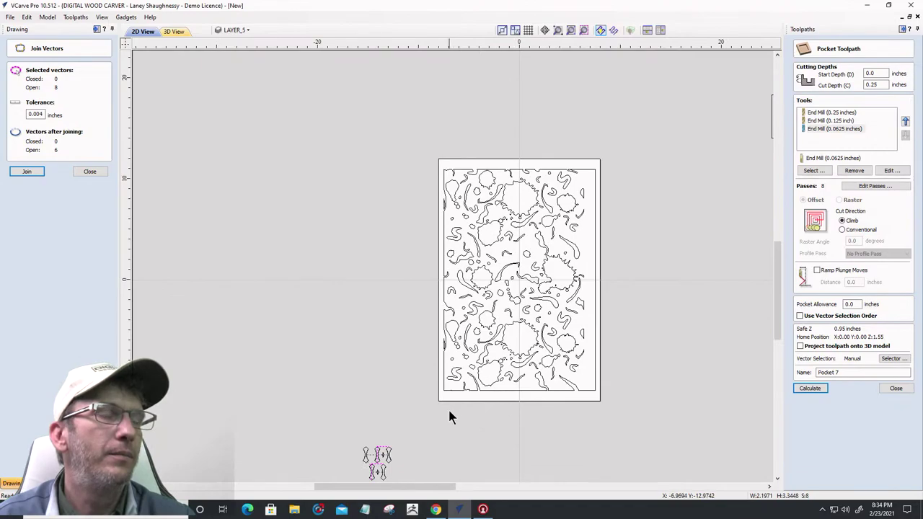
pyautogui.scroll(1, 447, 407)
pyautogui.scroll(-1, 381, 271)
pyautogui.scroll(2, 349, 398)
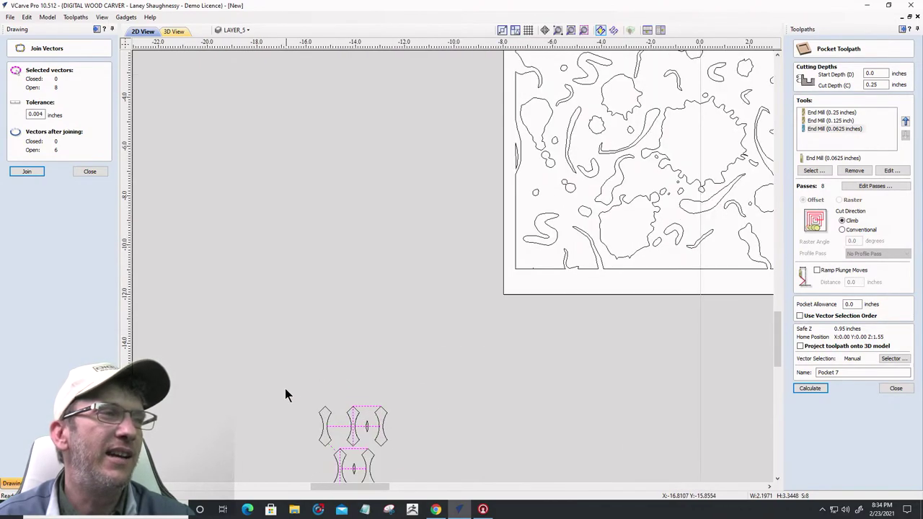
pyautogui.click(290, 371)
pyautogui.scroll(-3, 352, 354)
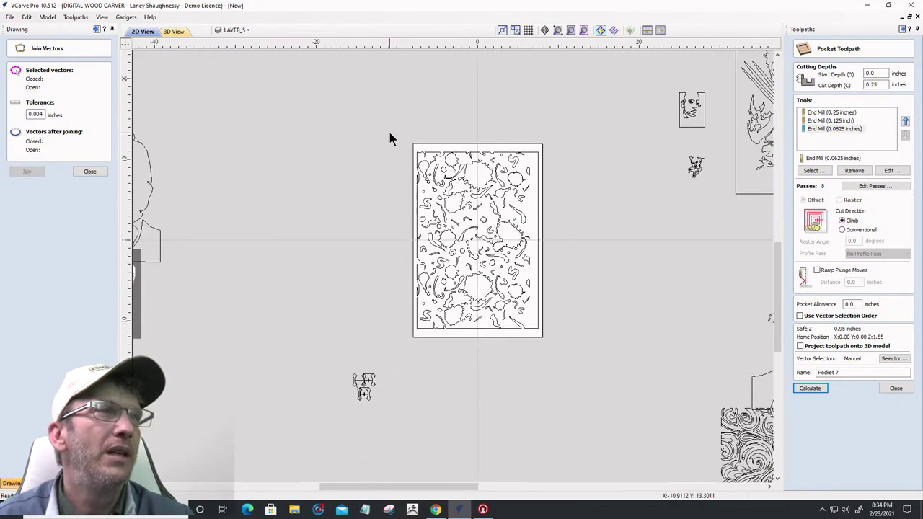
pyautogui.click(539, 268)
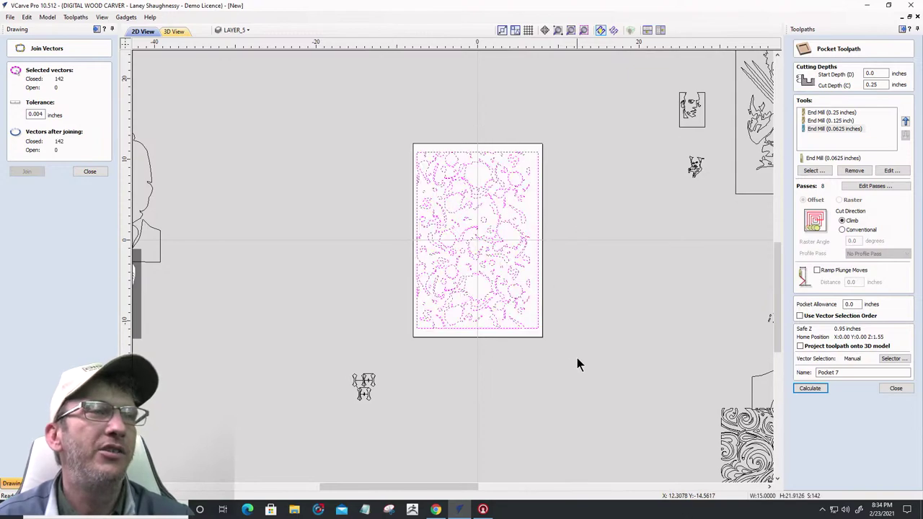
# Calculate the pocket toolpath and simulate its carving in a reset preview
pyautogui.click(810, 390)
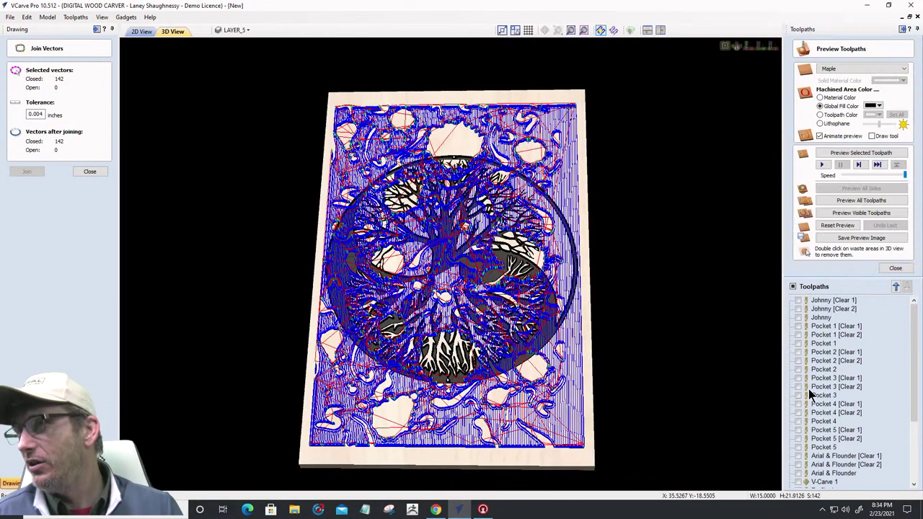
pyautogui.click(833, 225)
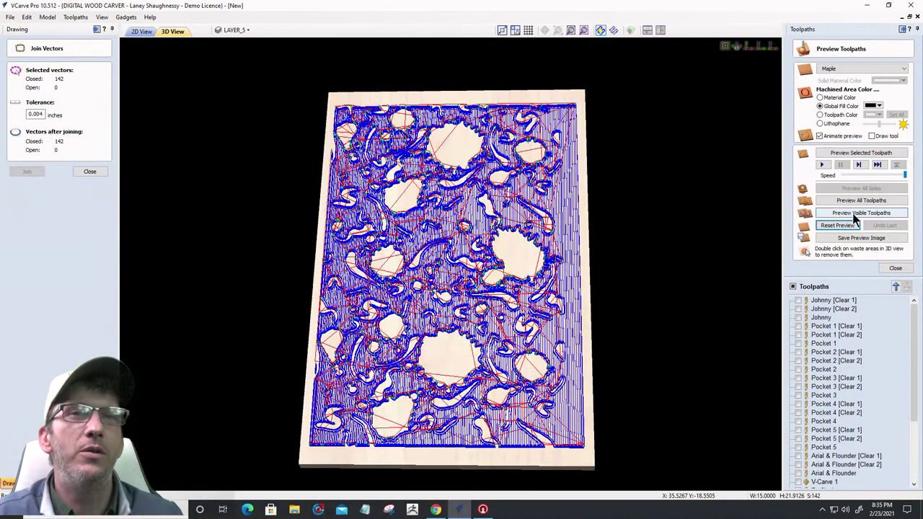
pyautogui.click(855, 214)
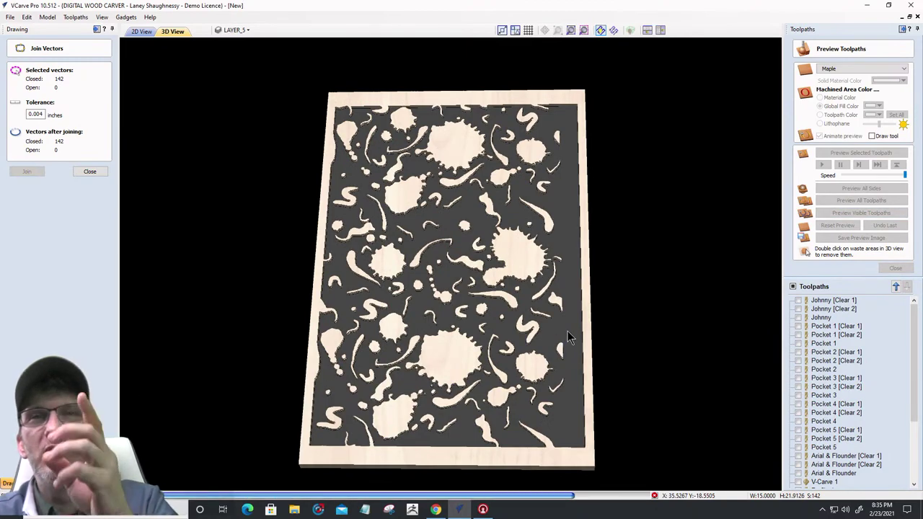
# Orbit the carved panel to a centred top view, then return to the 2D drawing
pyautogui.moveTo(491, 355); pyautogui.dragTo(420, 423)
pyautogui.scroll(5, 420, 422)
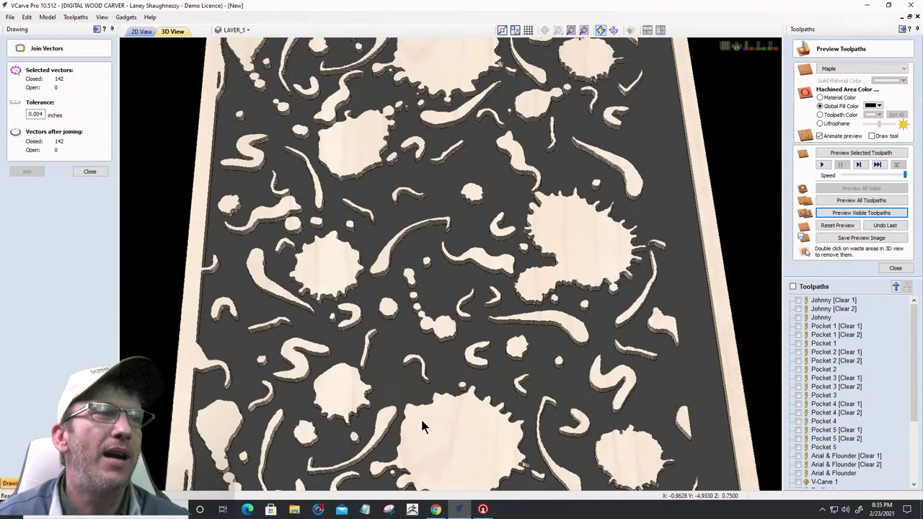
pyautogui.scroll(-5, 422, 426)
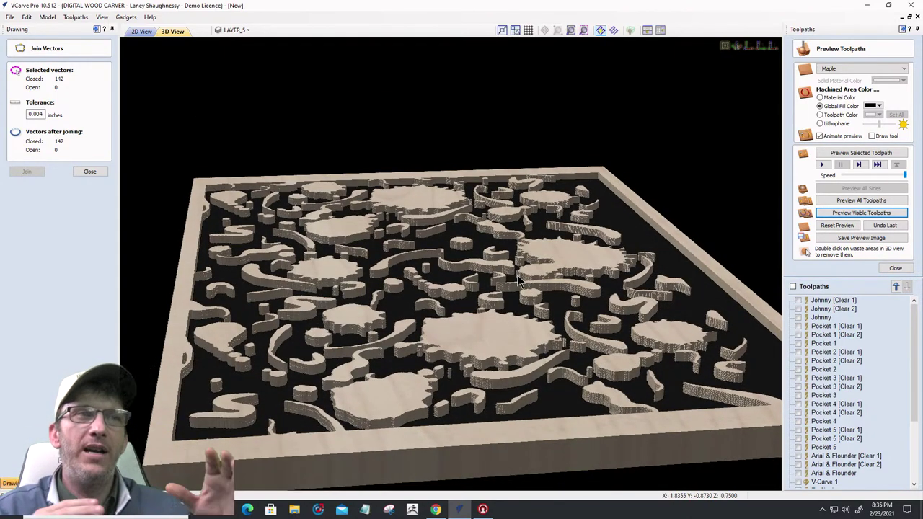
pyautogui.moveTo(526, 272); pyautogui.dragTo(702, 70)
pyautogui.click(747, 48)
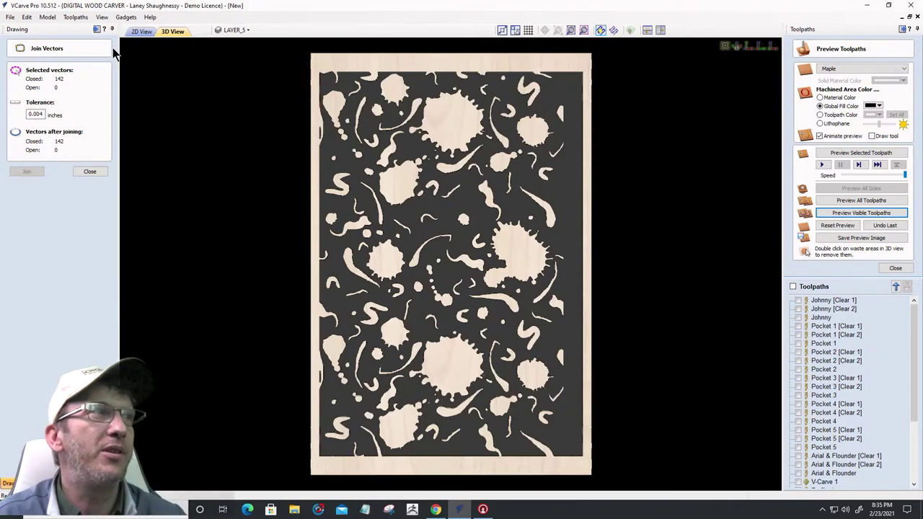
pyautogui.click(137, 33)
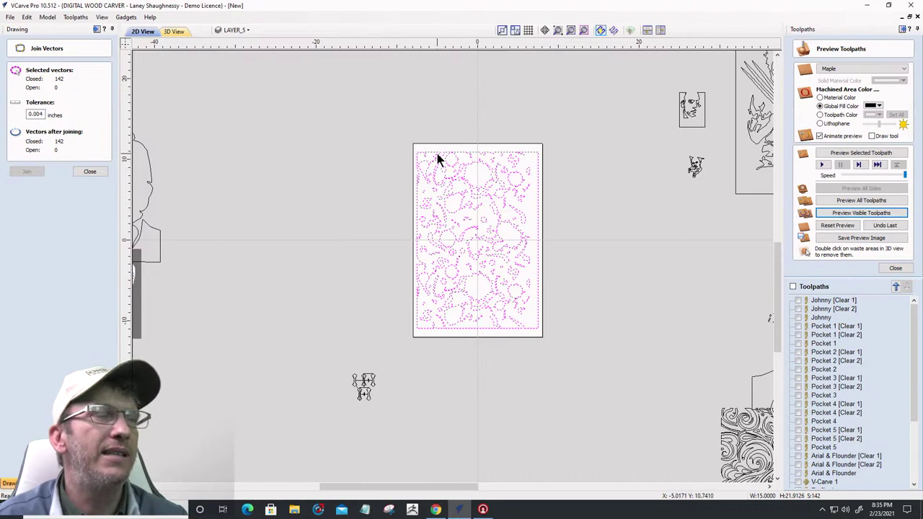
pyautogui.scroll(3, 430, 163)
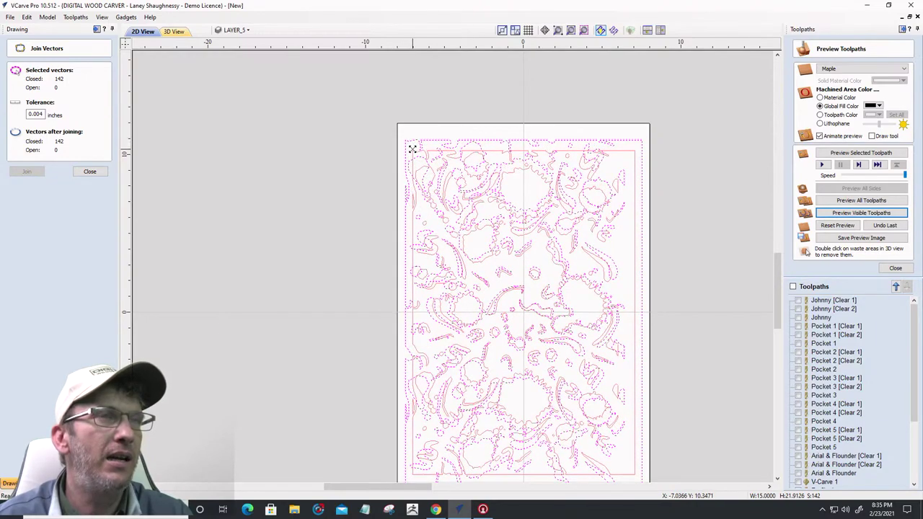
# Draw a 15.25 × 22 inch rectangle border around the pattern
pyautogui.click(83, 172)
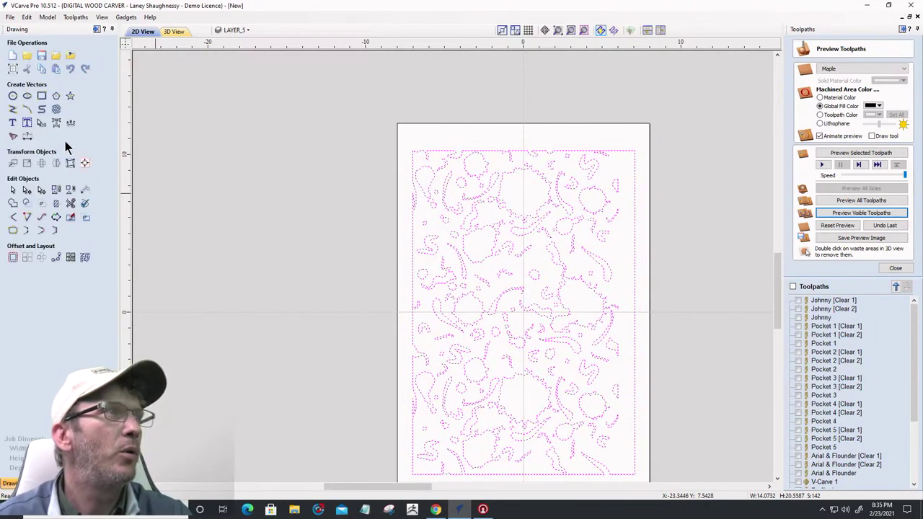
pyautogui.click(42, 95)
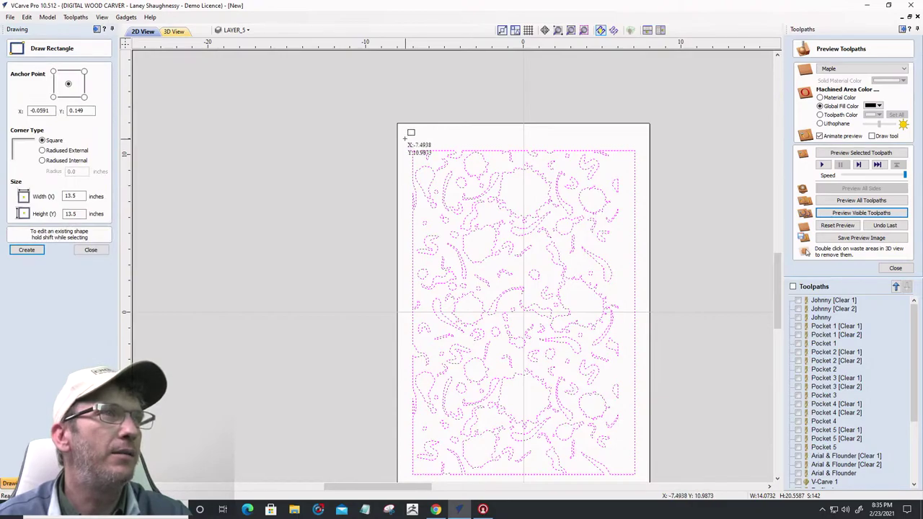
pyautogui.moveTo(403, 137); pyautogui.dragTo(649, 478)
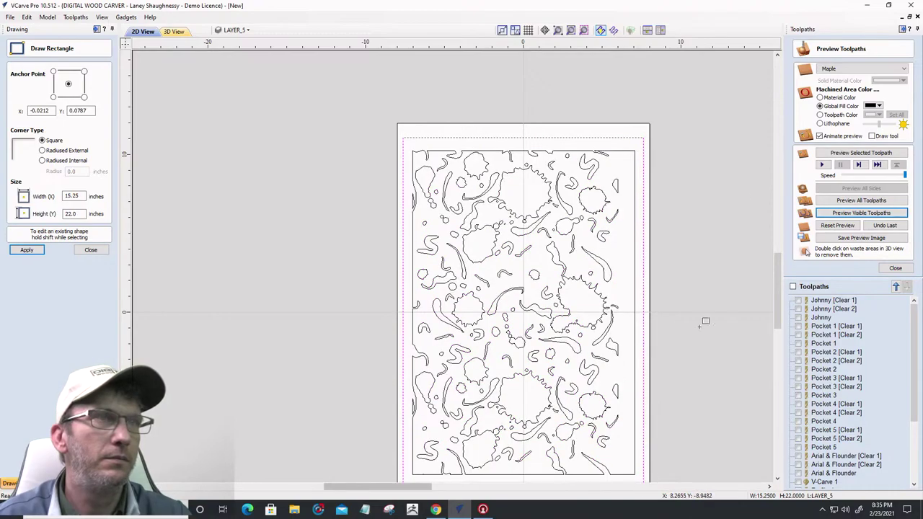
pyautogui.scroll(-1, 732, 93)
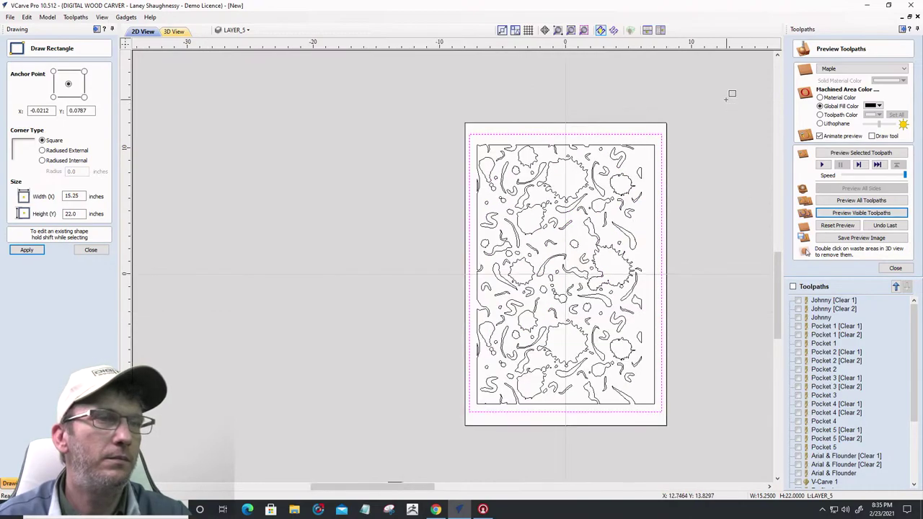
pyautogui.click(91, 249)
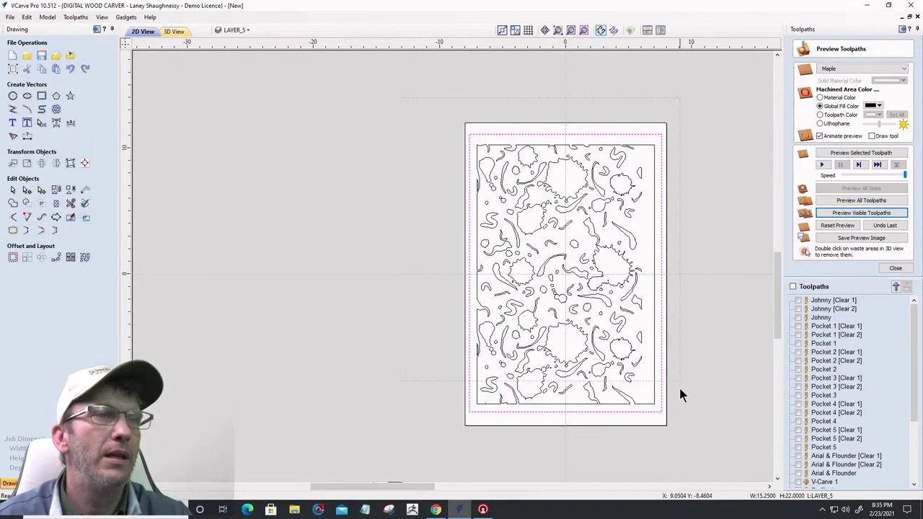
# Select only the new rectangle border and bring up the alignment options
pyautogui.click(478, 87)
pyautogui.click(478, 135)
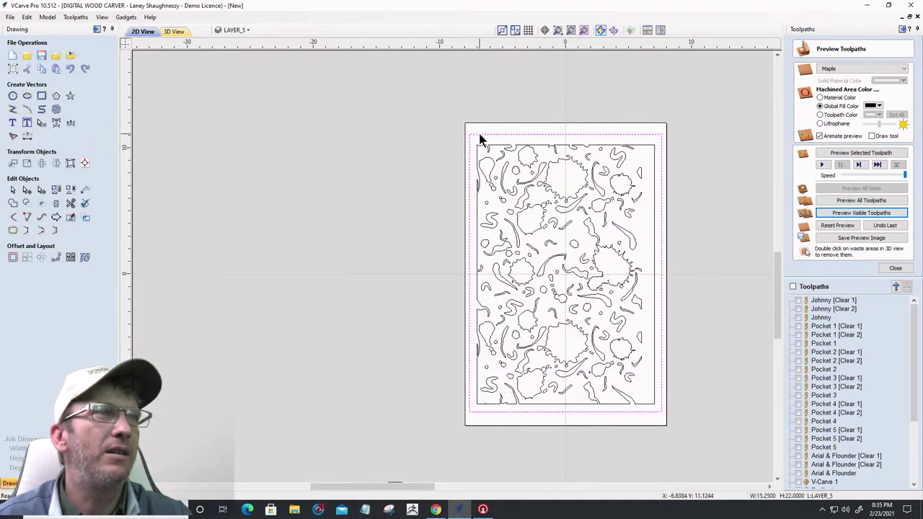
pyautogui.click(86, 163)
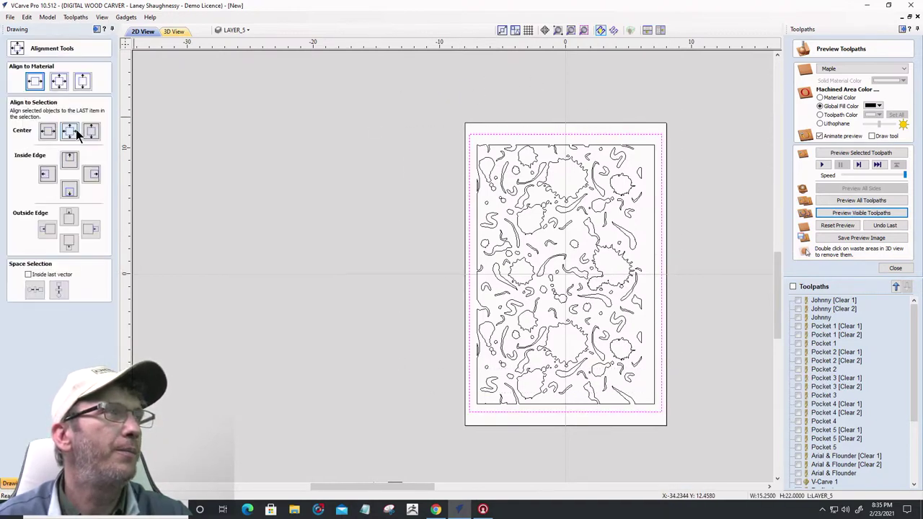
# Centre the border on the material, then calculate Pocket 8 for all pattern and border vectors
pyautogui.click(58, 81)
pyautogui.moveTo(400, 110); pyautogui.dragTo(691, 442)
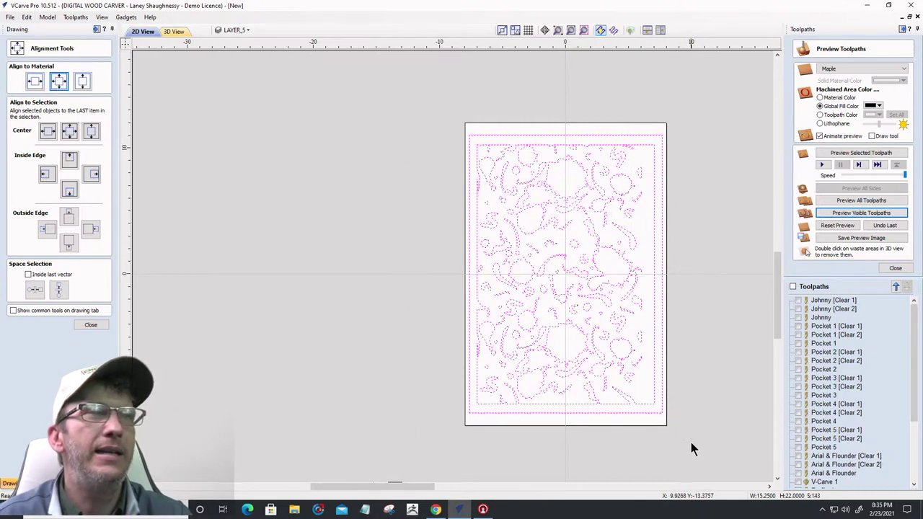
pyautogui.click(892, 266)
pyautogui.click(814, 100)
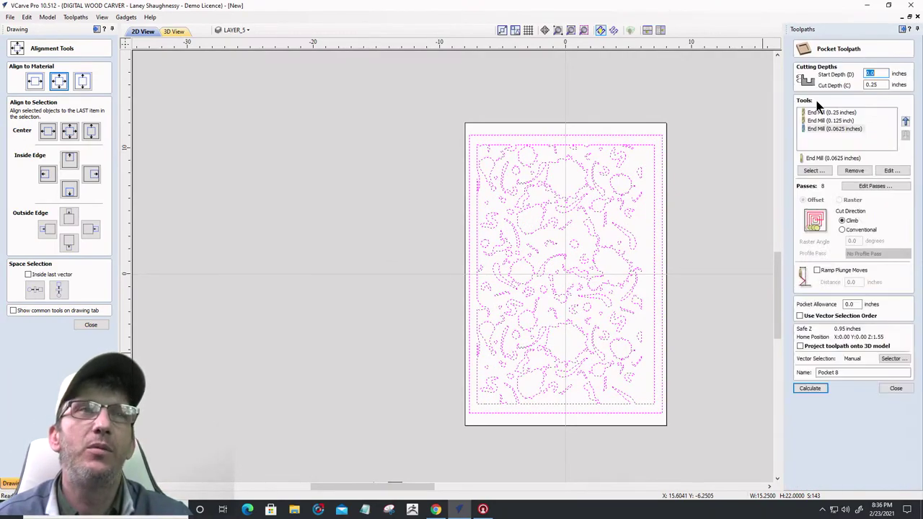
pyautogui.click(812, 390)
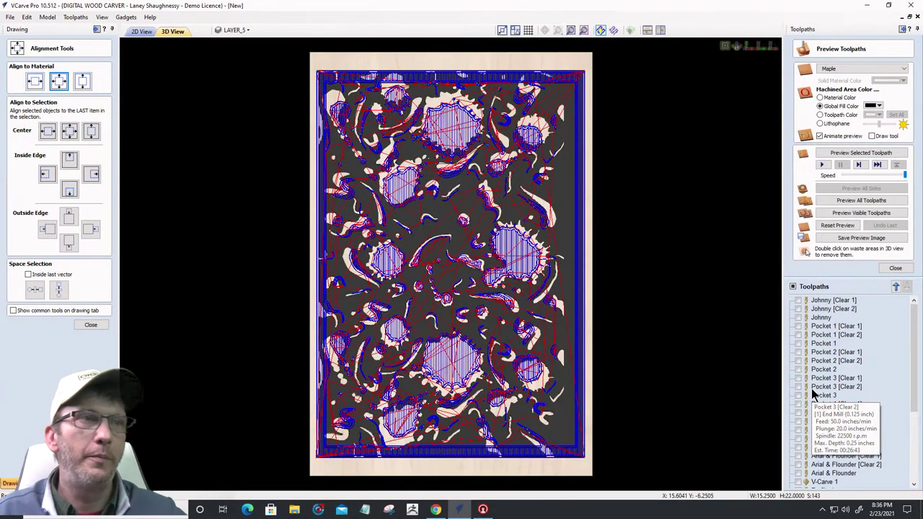
# Reset and re-run the carving simulation, tilting the panel into perspective
pyautogui.click(838, 225)
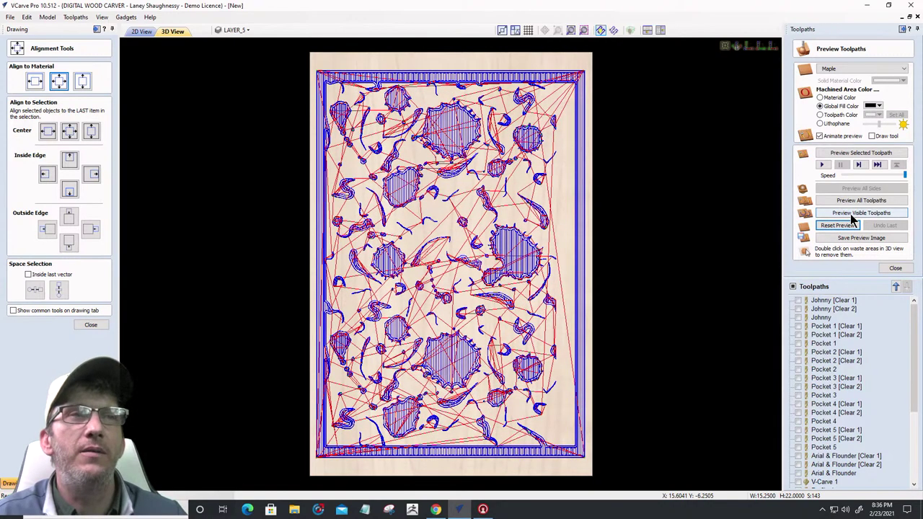
pyautogui.click(852, 214)
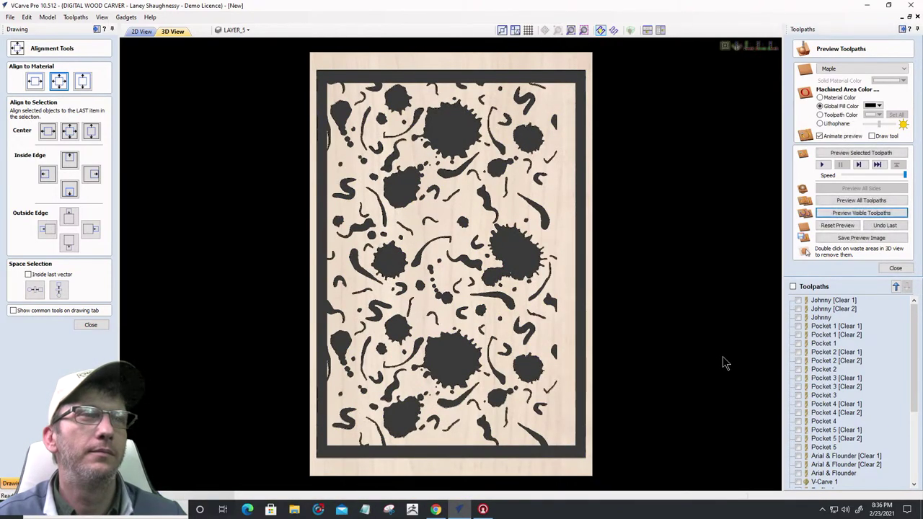
pyautogui.moveTo(626, 383); pyautogui.dragTo(476, 342)
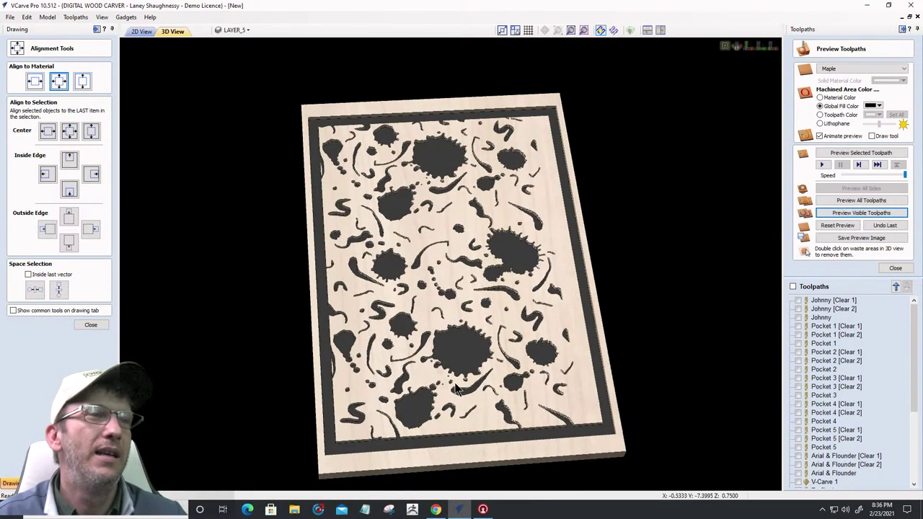
pyautogui.scroll(5, 456, 390)
pyautogui.scroll(2, 443, 370)
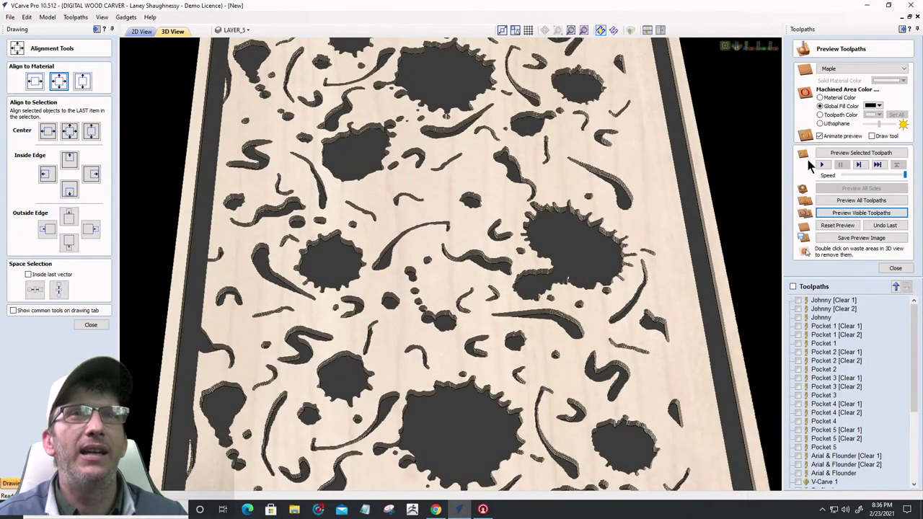
# Fill the machined areas blue and orbit the board to inspect the result
pyautogui.click(875, 106)
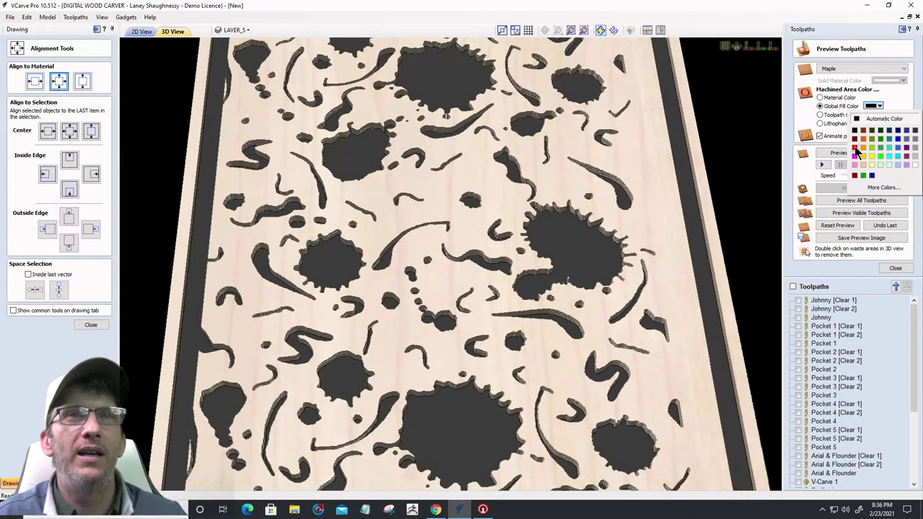
pyautogui.click(897, 138)
pyautogui.scroll(-3, 570, 260)
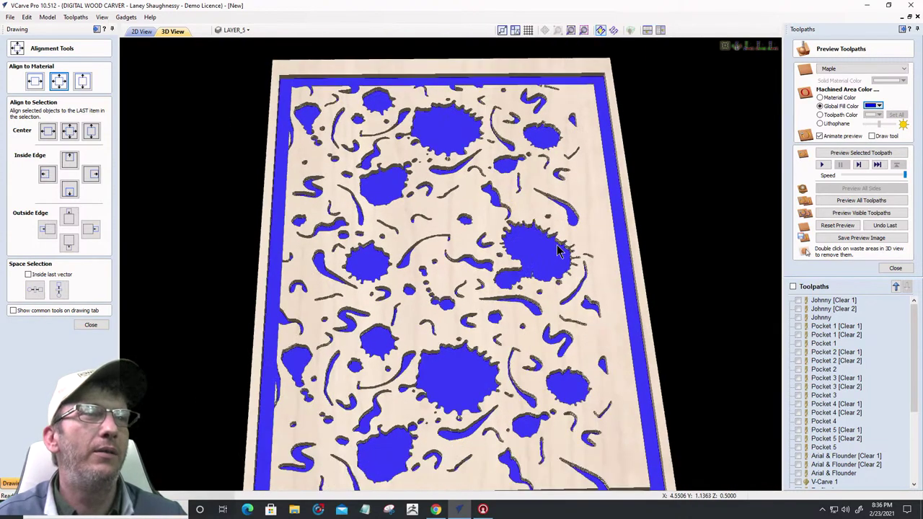
pyautogui.scroll(-4, 557, 249)
pyautogui.moveTo(557, 249); pyautogui.dragTo(483, 346)
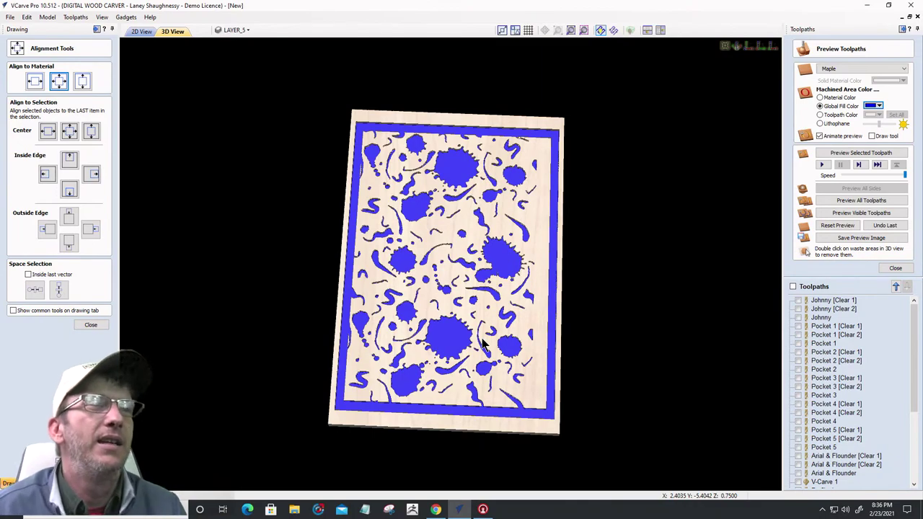
pyautogui.moveTo(482, 283); pyautogui.dragTo(447, 350)
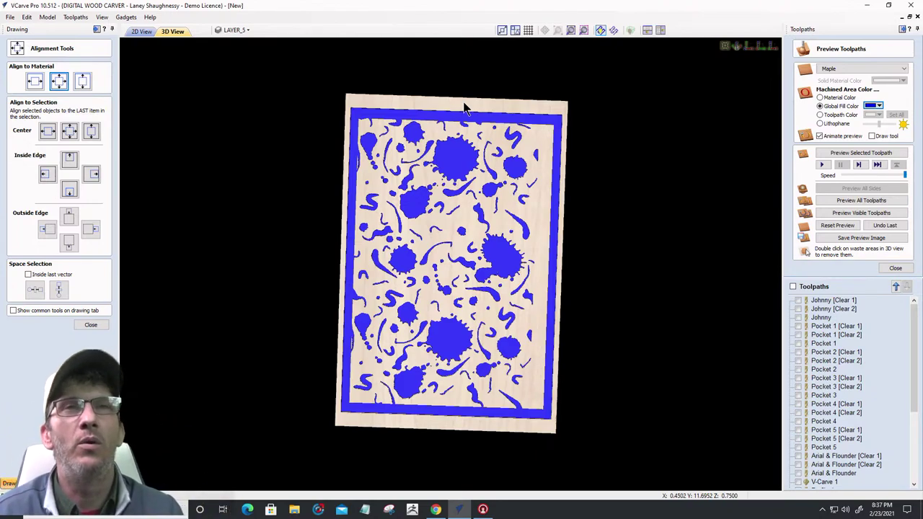
# Switch the preview material to a solid colour, trying several before settling on orange
pyautogui.click(870, 69)
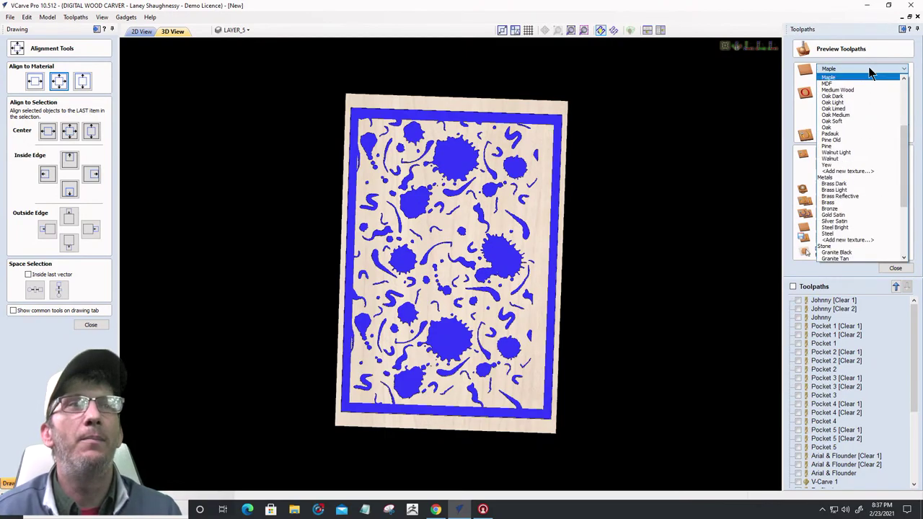
pyautogui.scroll(5, 886, 137)
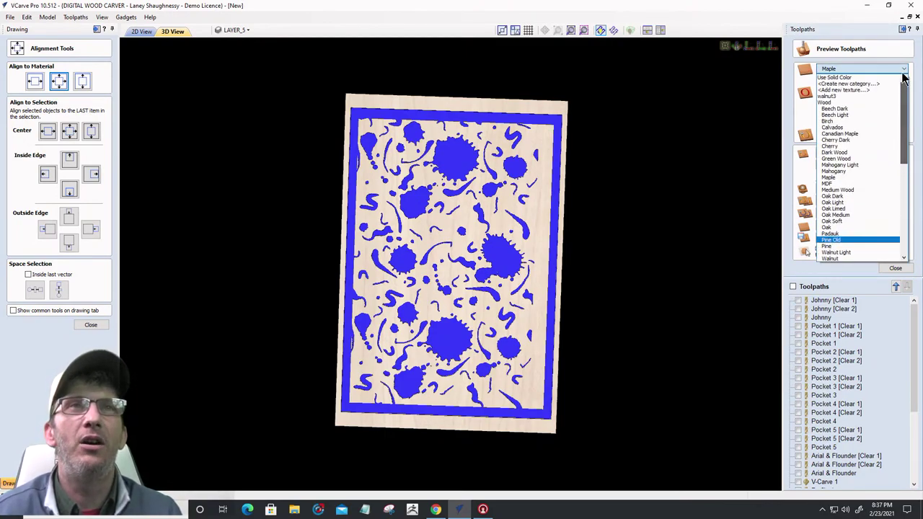
pyautogui.click(872, 77)
pyautogui.click(878, 81)
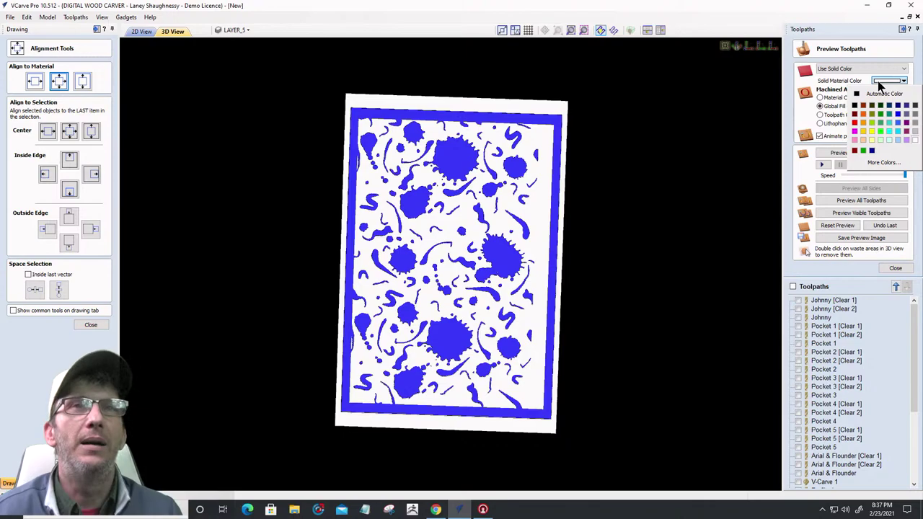
pyautogui.click(856, 122)
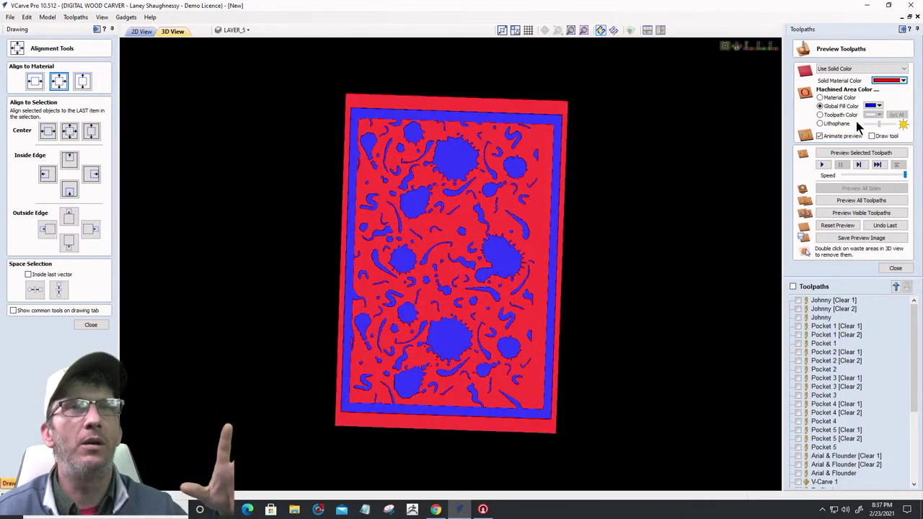
pyautogui.click(903, 81)
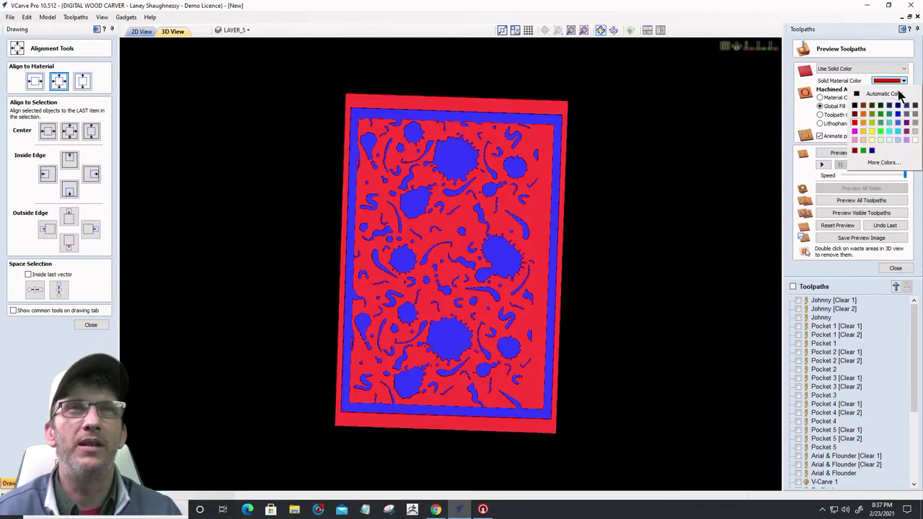
pyautogui.click(888, 131)
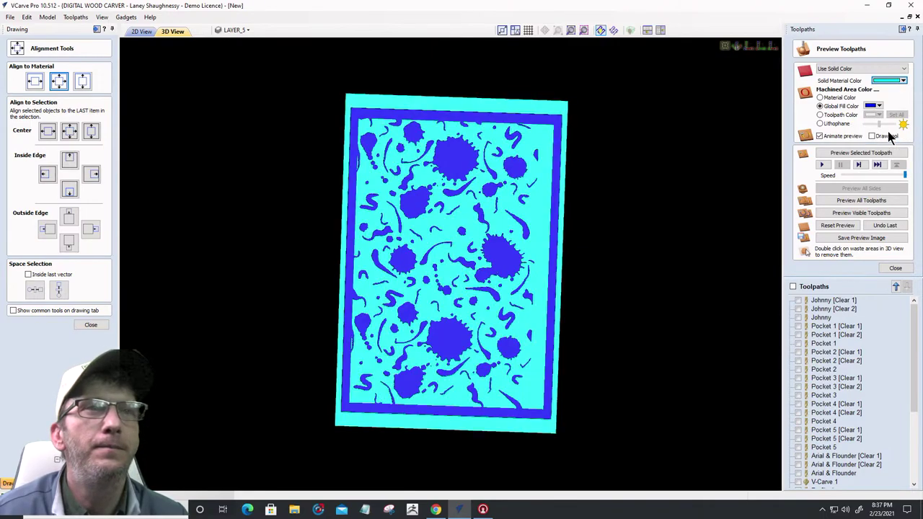
pyautogui.click(887, 81)
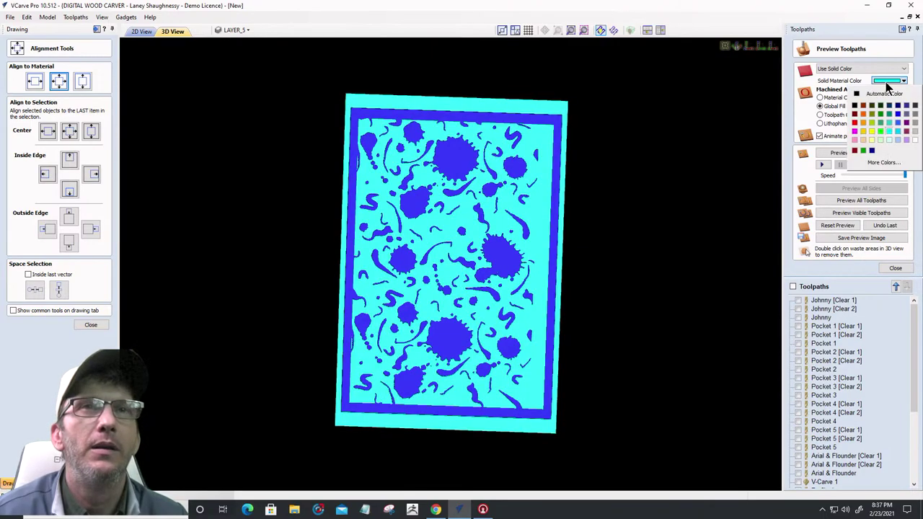
pyautogui.click(872, 131)
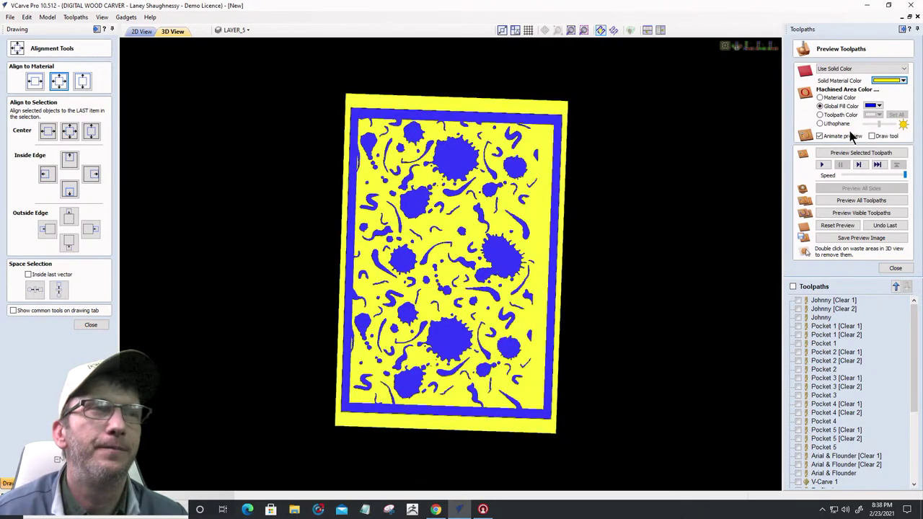
pyautogui.click(879, 83)
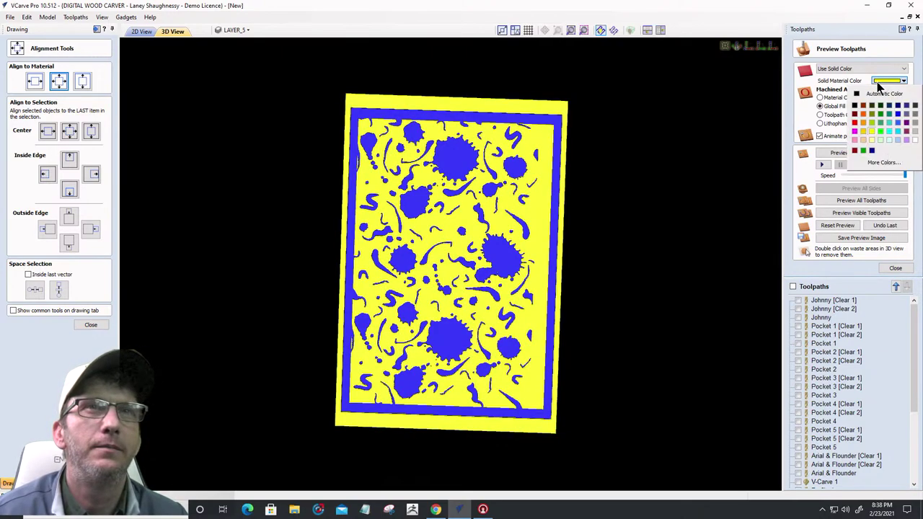
pyautogui.click(856, 131)
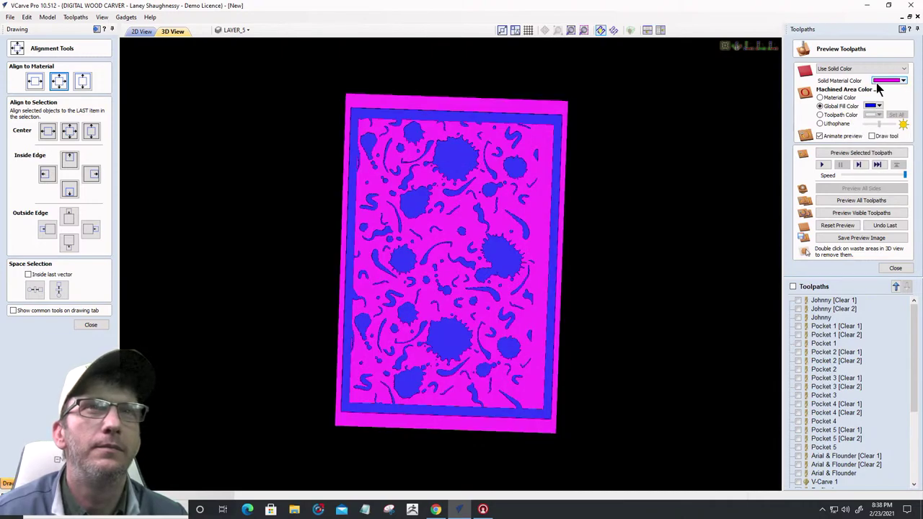
pyautogui.click(880, 84)
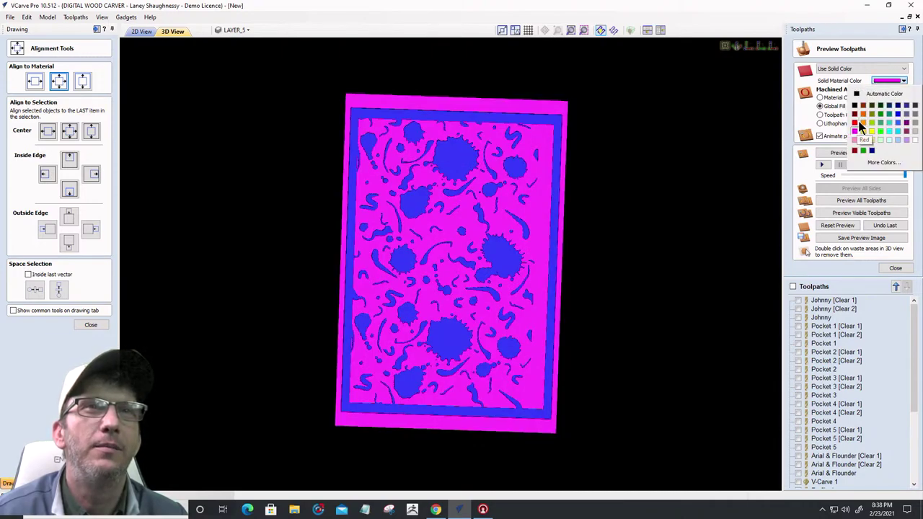
pyautogui.click(863, 124)
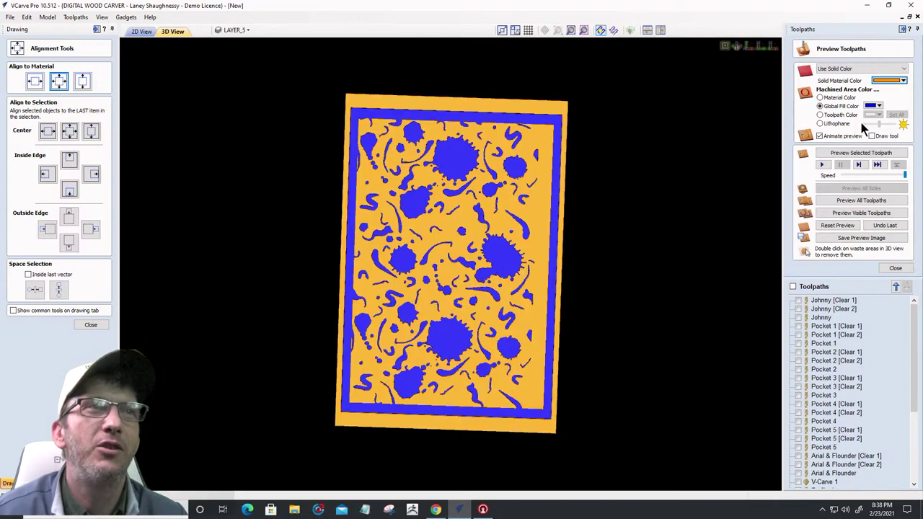
# Tilt the 3D preview, then snap it back to a straight top-down view
pyautogui.moveTo(479, 257); pyautogui.dragTo(448, 236)
pyautogui.scroll(5, 454, 230)
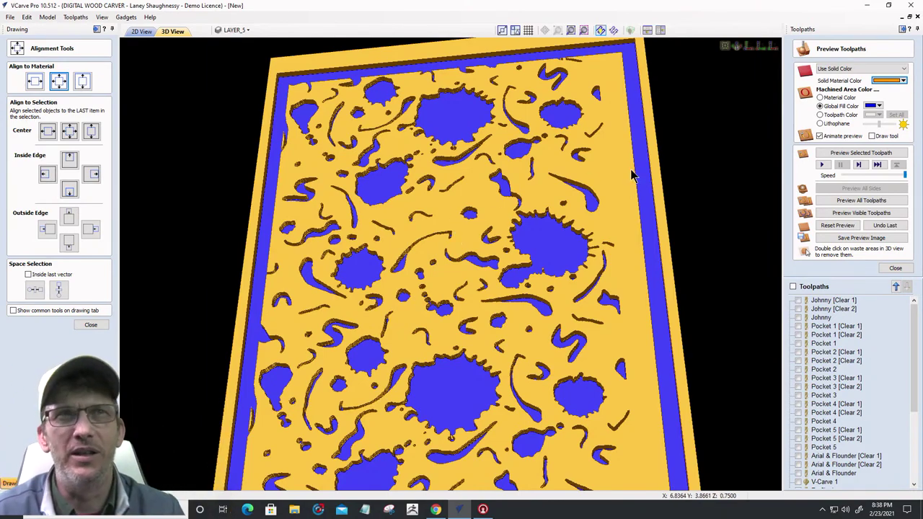
pyautogui.click(749, 47)
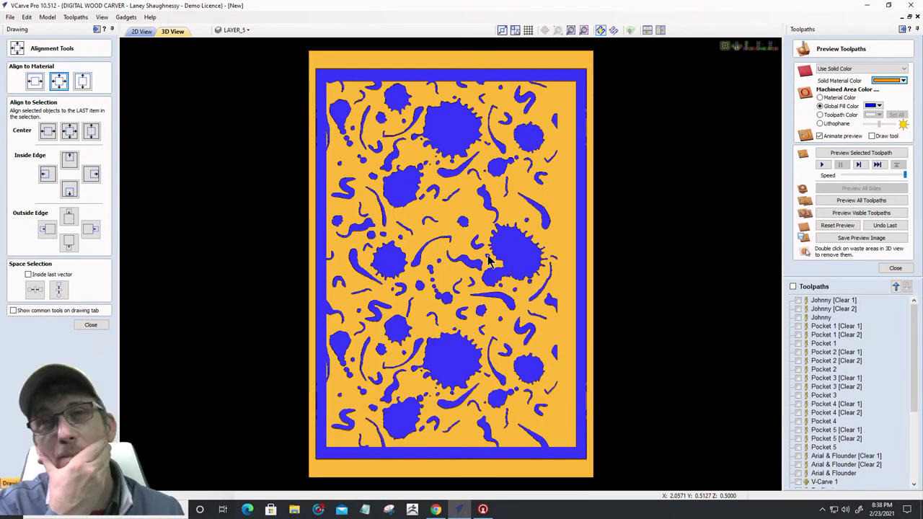
# In the 2D view, move the splatter panel up-left off the material
pyautogui.click(142, 31)
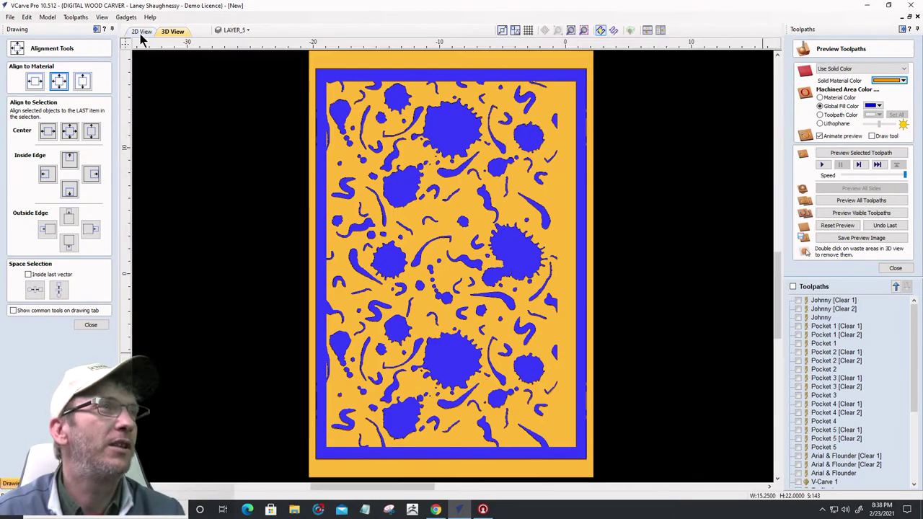
pyautogui.scroll(-4, 433, 166)
pyautogui.scroll(1, 419, 161)
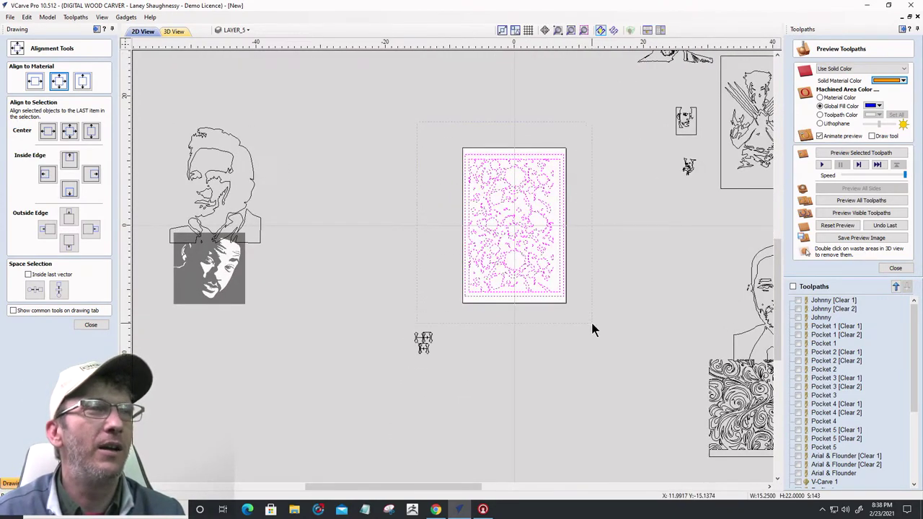
pyautogui.moveTo(525, 245); pyautogui.dragTo(366, 111)
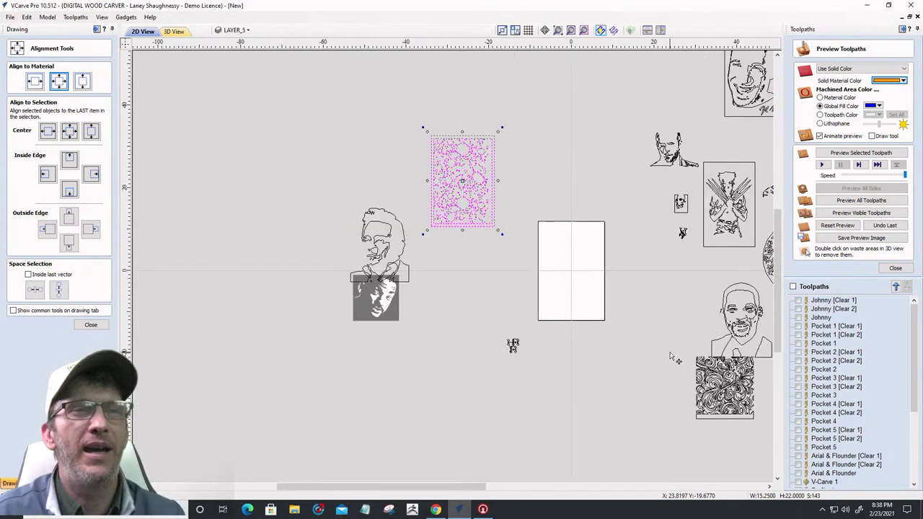
# Move the swirl pattern into the empty material rectangle and close the alignment tools
pyautogui.scroll(-1, 674, 353)
pyautogui.click(726, 388)
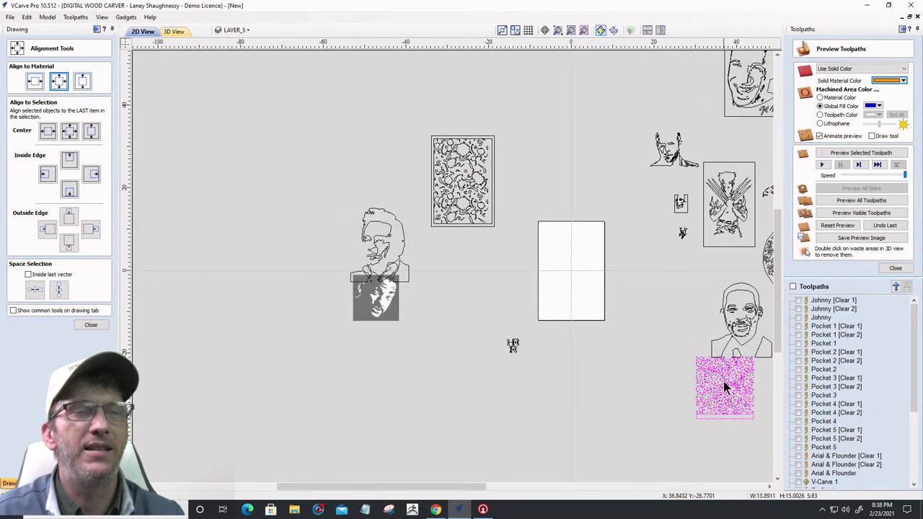
pyautogui.moveTo(725, 382); pyautogui.dragTo(565, 282)
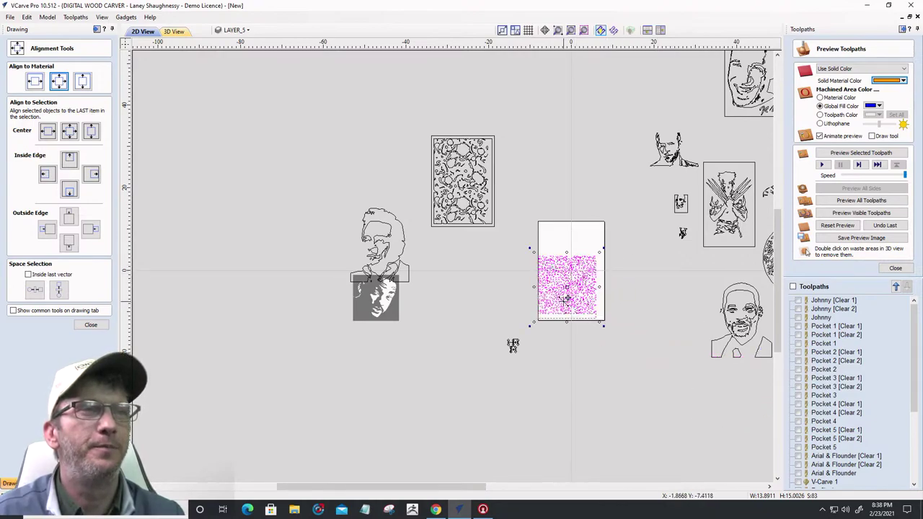
pyautogui.scroll(5, 566, 285)
pyautogui.click(519, 418)
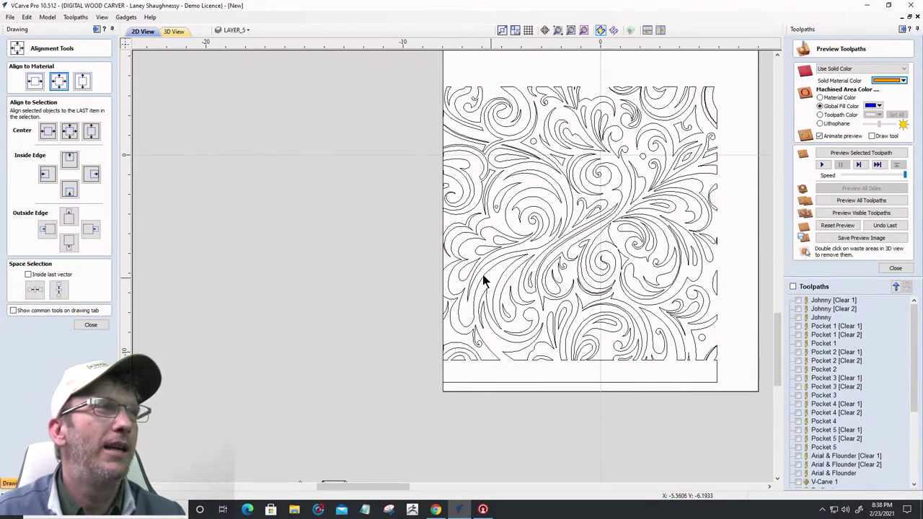
pyautogui.click(90, 324)
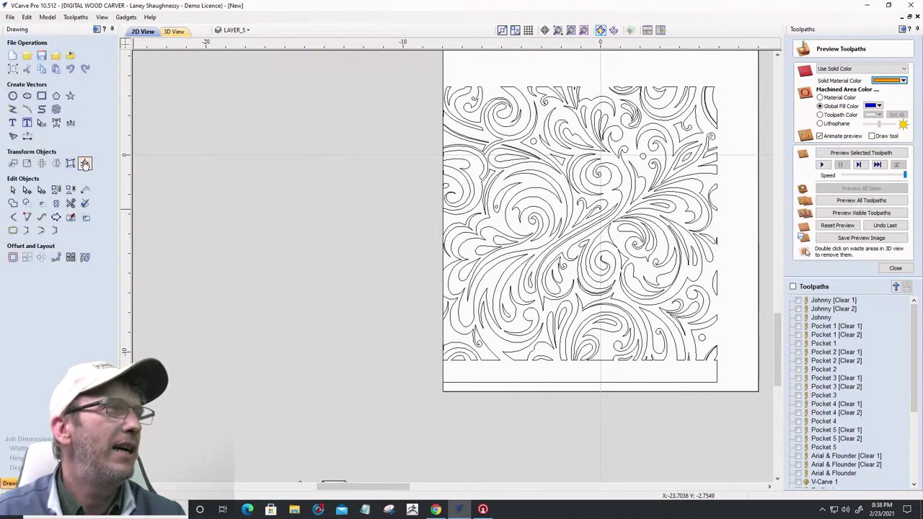
# Select all vectors and centre them on the material
pyautogui.click(70, 163)
pyautogui.click(60, 83)
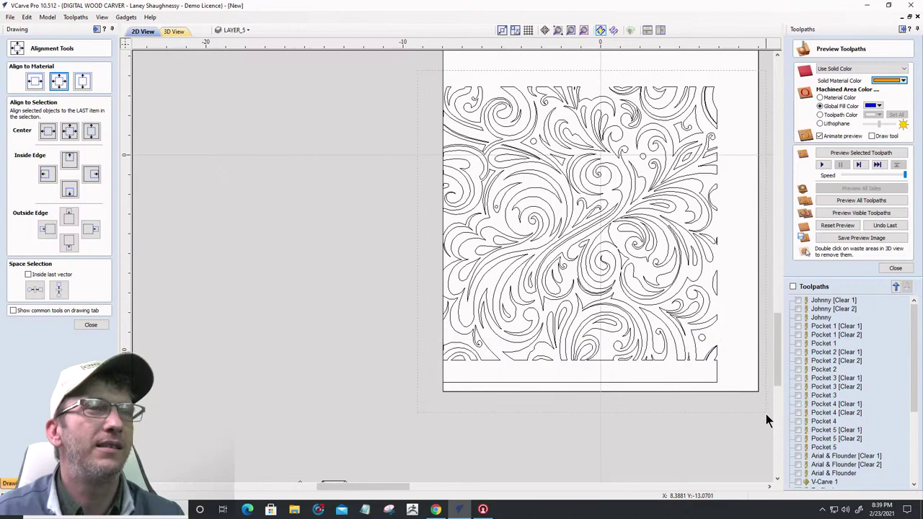
pyautogui.hotkey('ctrl', 'a')
pyautogui.click(36, 82)
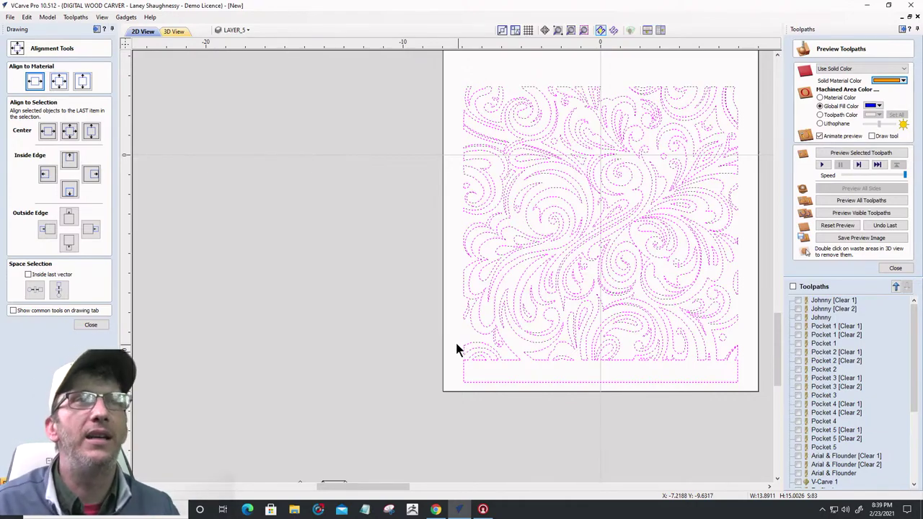
pyautogui.scroll(-3, 530, 169)
pyautogui.scroll(1, 544, 173)
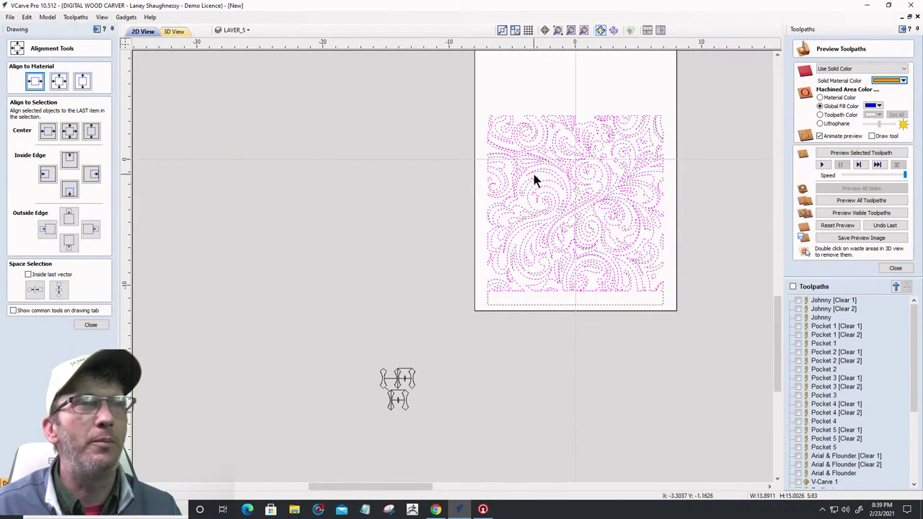
# Select the swirl pattern and drag it sideways
pyautogui.click(498, 117)
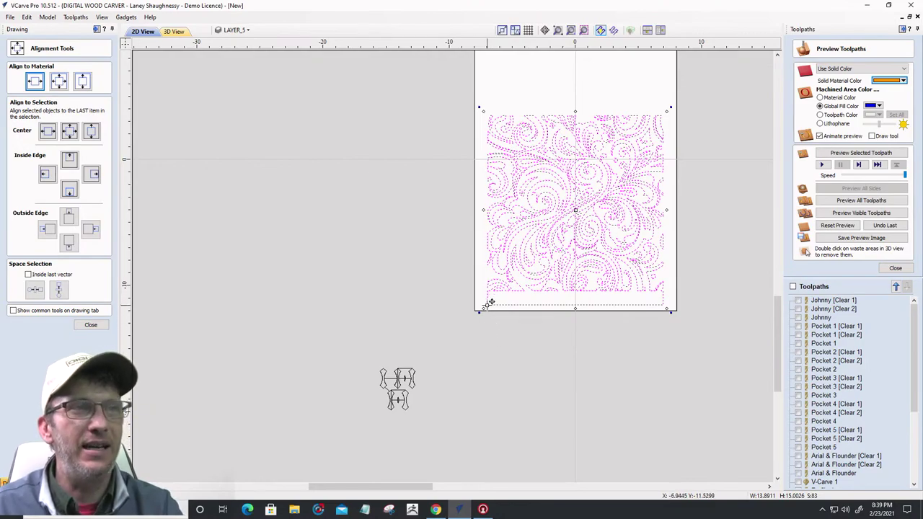
pyautogui.moveTo(489, 303); pyautogui.dragTo(664, 305)
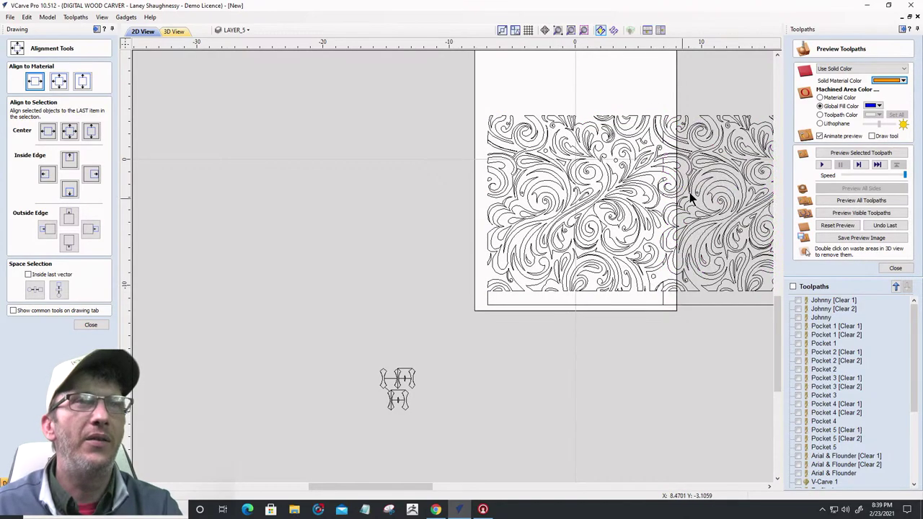
pyautogui.scroll(5, 673, 158)
pyautogui.scroll(1, 673, 159)
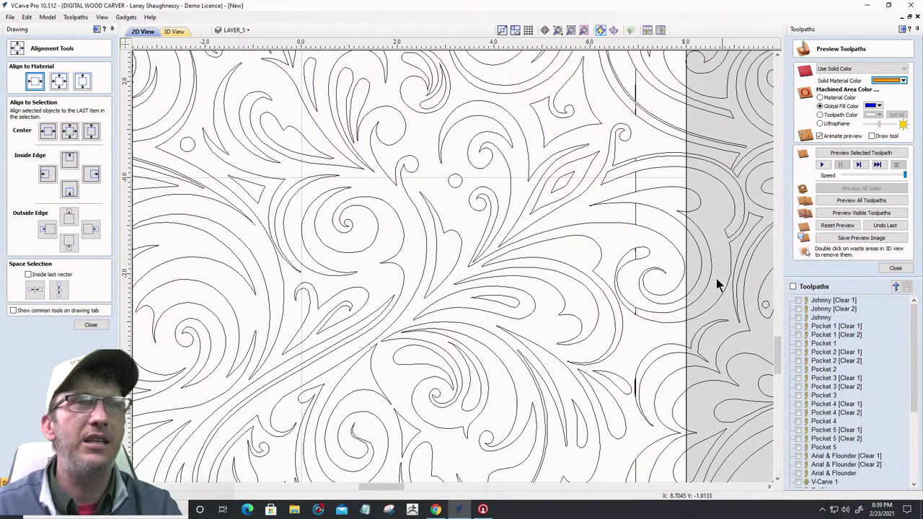
pyautogui.scroll(-8, 550, 229)
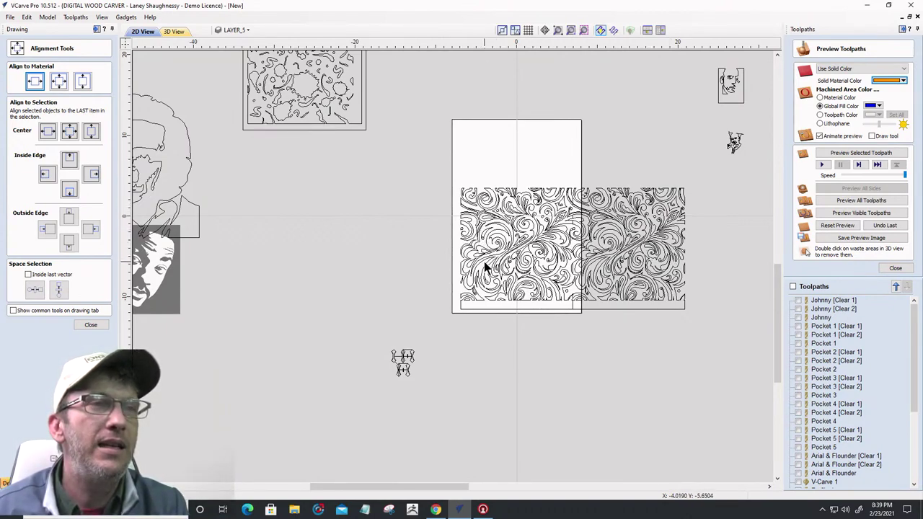
# Reselect the swirl artwork and place a copy stacked above the original
pyautogui.click(460, 312)
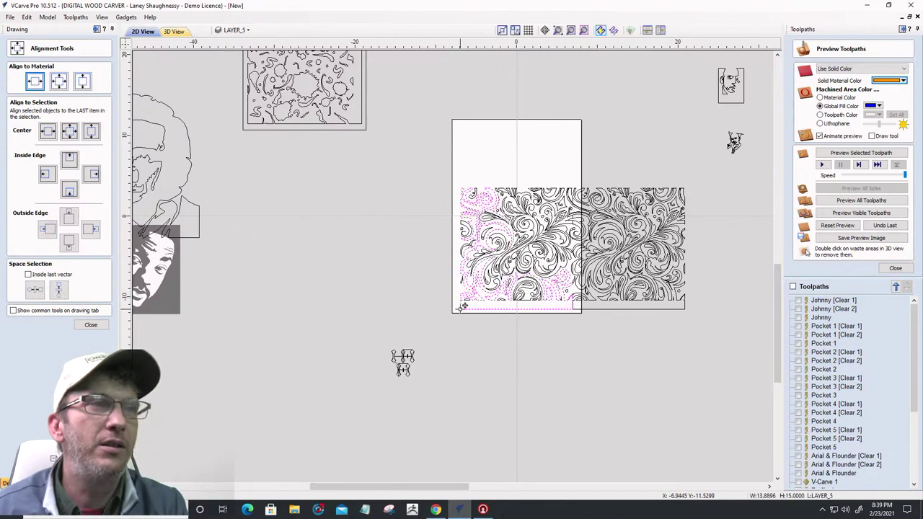
pyautogui.moveTo(437, 154); pyautogui.dragTo(513, 192)
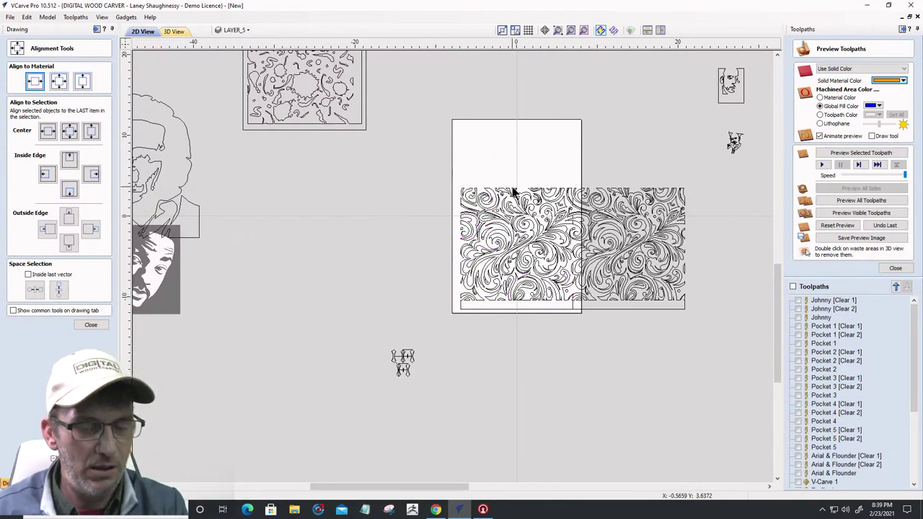
pyautogui.click(526, 270)
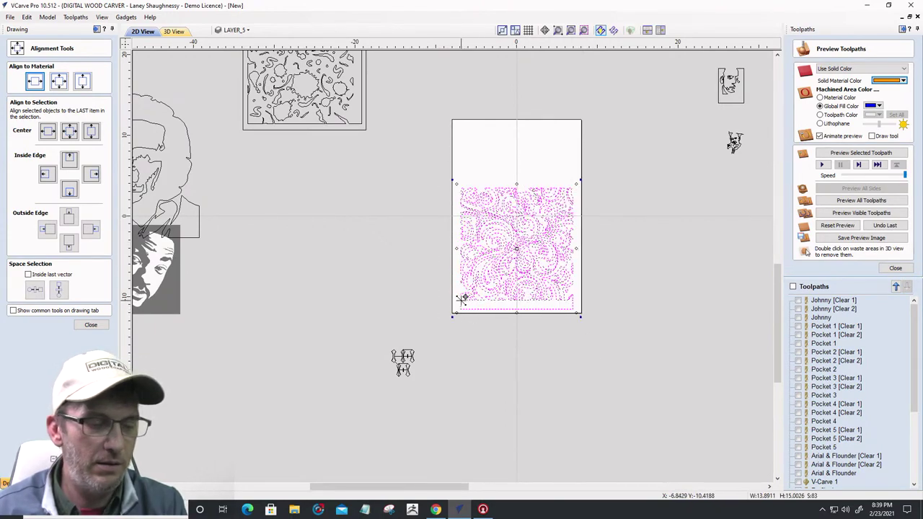
pyautogui.moveTo(462, 296); pyautogui.dragTo(460, 188)
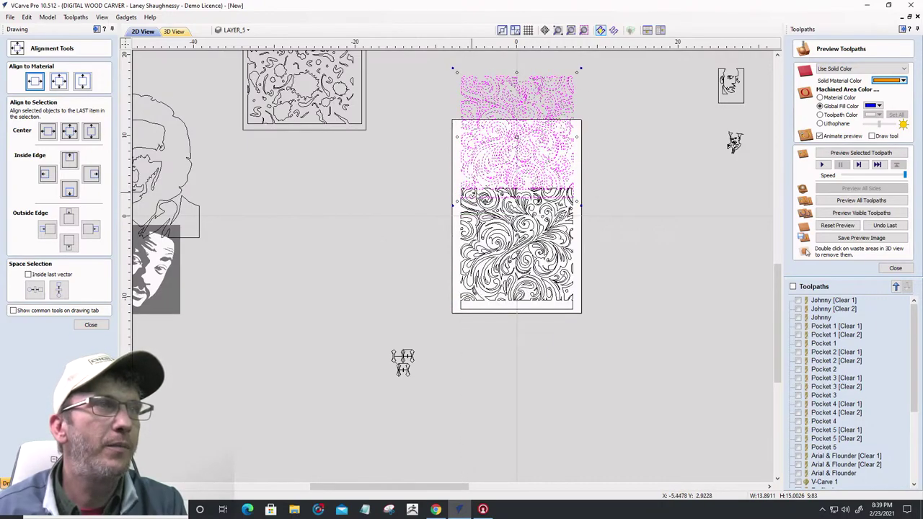
pyautogui.scroll(4, 472, 197)
pyautogui.scroll(2, 581, 196)
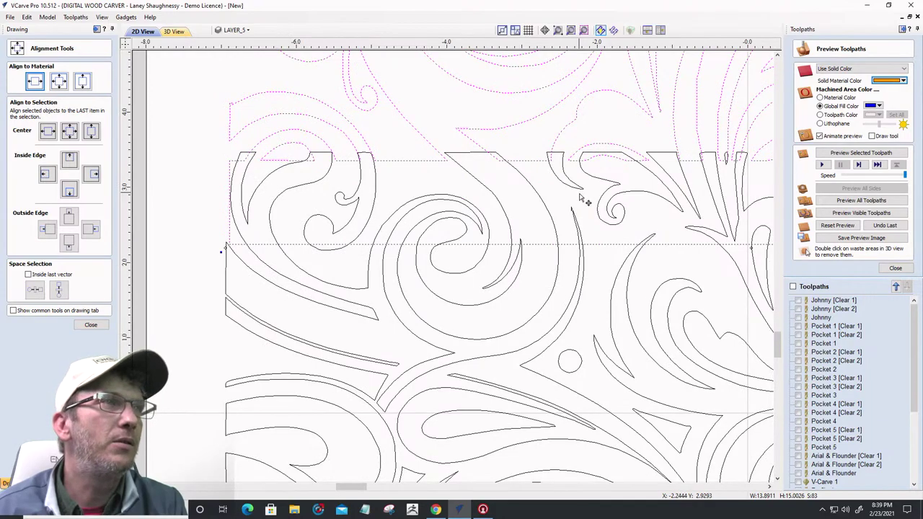
pyautogui.scroll(-2, 580, 195)
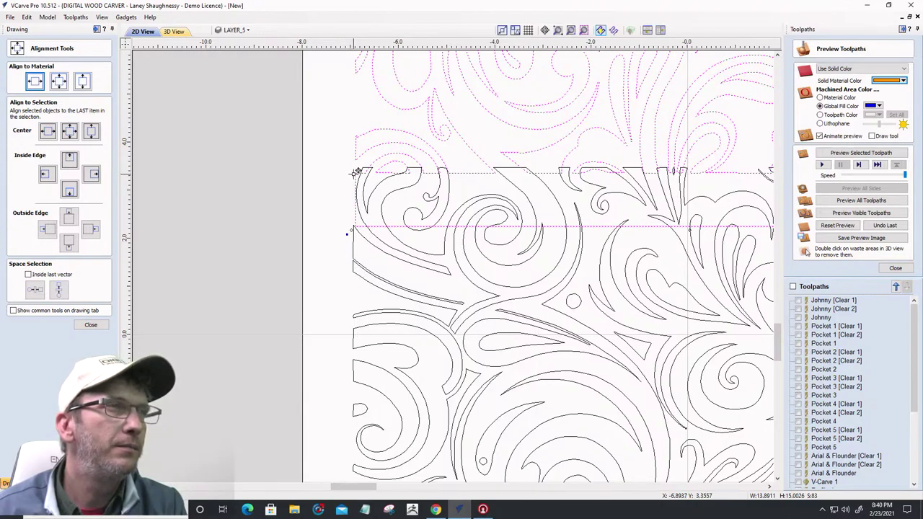
pyautogui.scroll(-4, 342, 180)
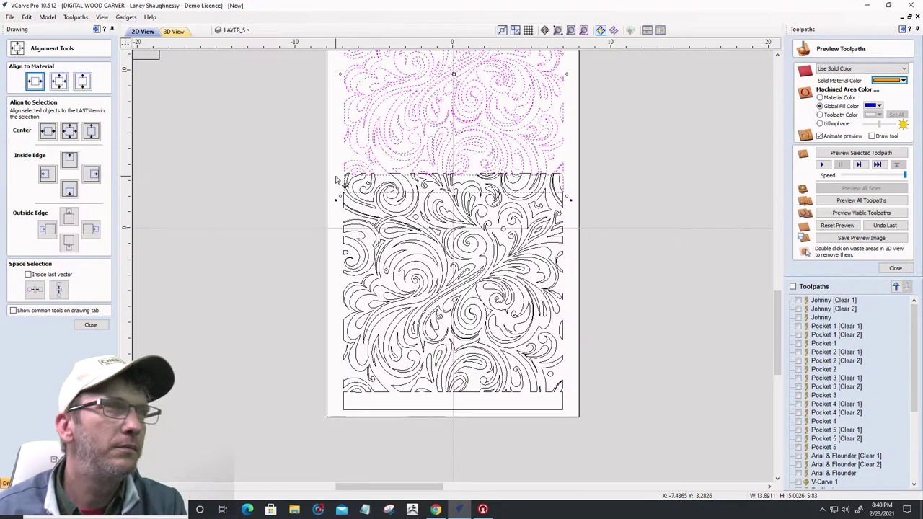
pyautogui.scroll(2, 536, 166)
pyautogui.scroll(2, 612, 191)
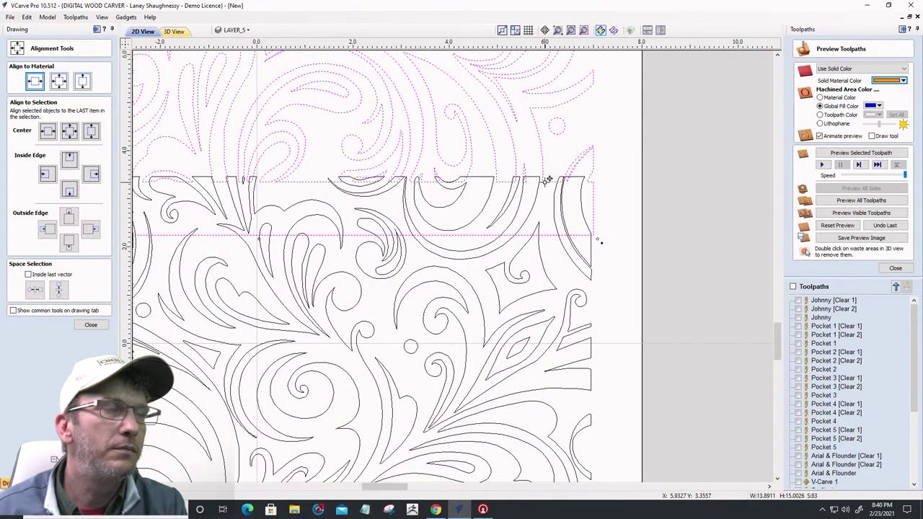
# Nudge the upper copy down-left so its seam lines up with the original
pyautogui.moveTo(543, 183)
pyautogui.mouseDown()
pyautogui.moveTo(531, 181)
pyautogui.moveTo(539, 176)
pyautogui.mouseUp()
pyautogui.scroll(-8, 570, 209)
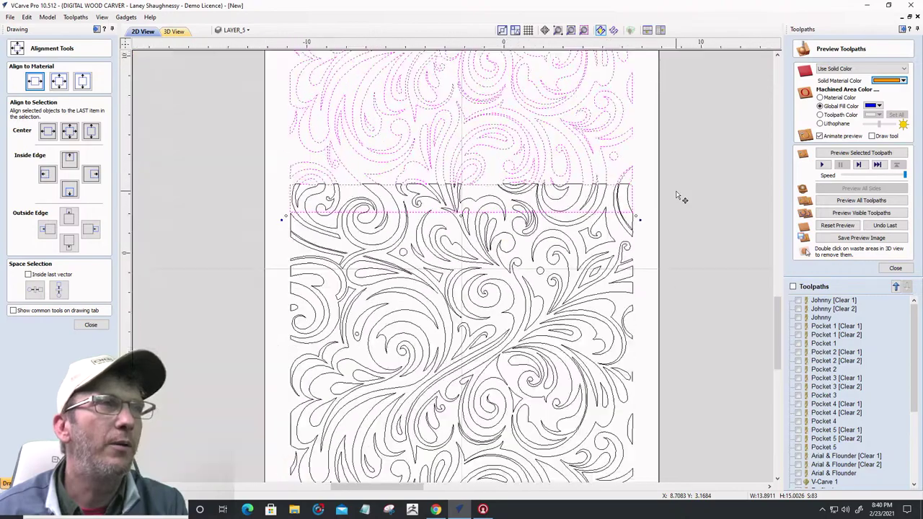
pyautogui.scroll(5, 491, 159)
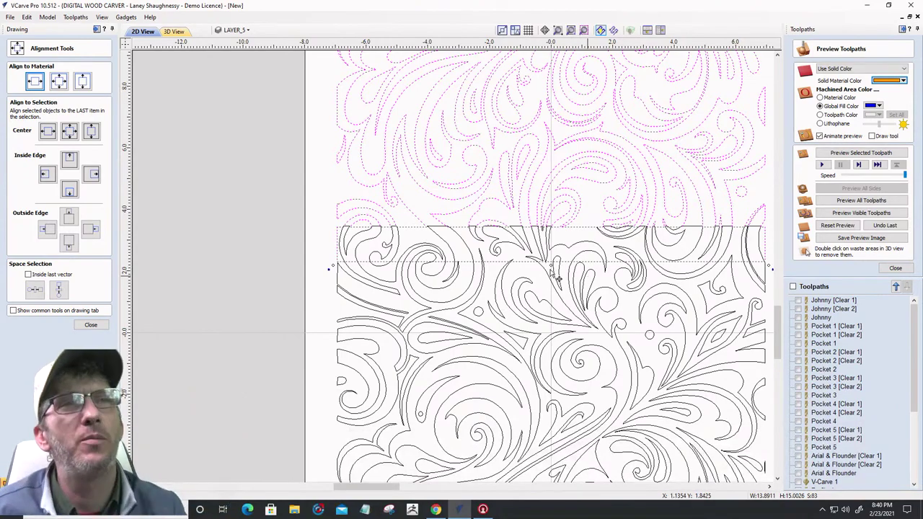
pyautogui.scroll(-4, 552, 274)
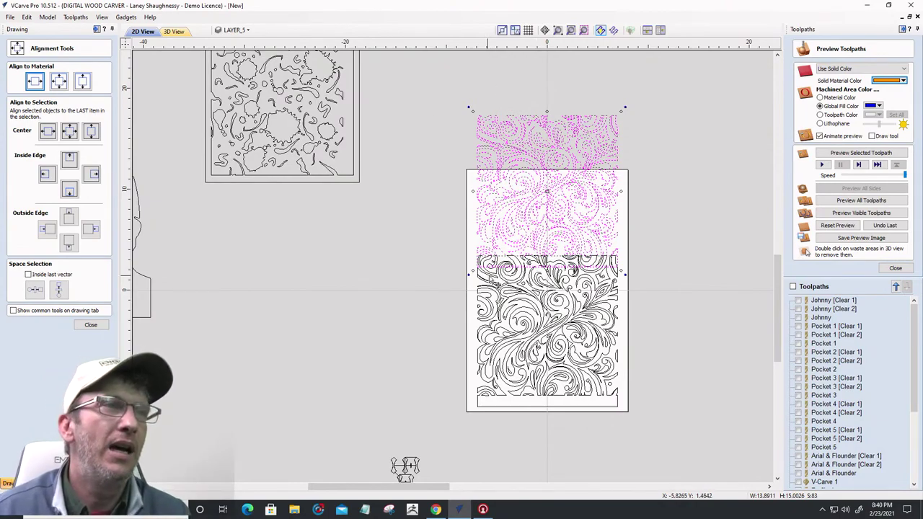
# Select the large swirl outline vector and inspect the blank strip along the bottom edge
pyautogui.scroll(3, 476, 268)
pyautogui.scroll(-1, 424, 42)
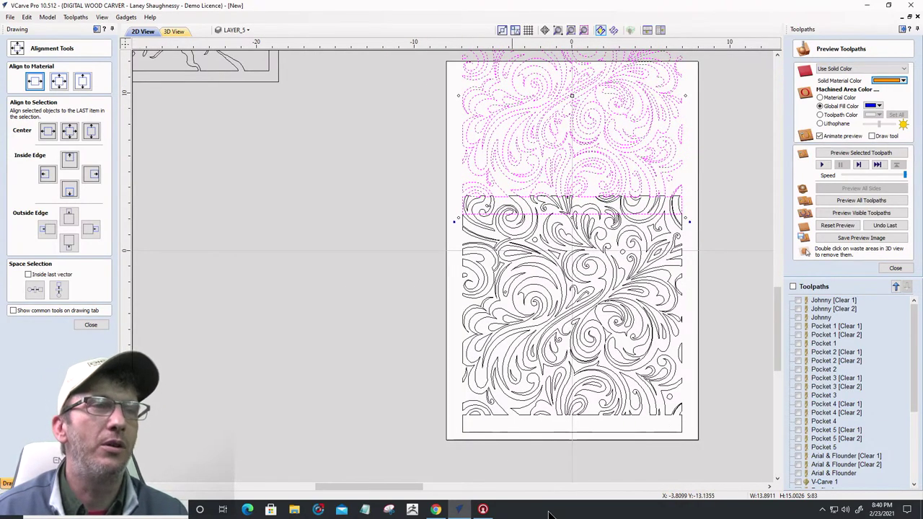
pyautogui.scroll(5, 645, 440)
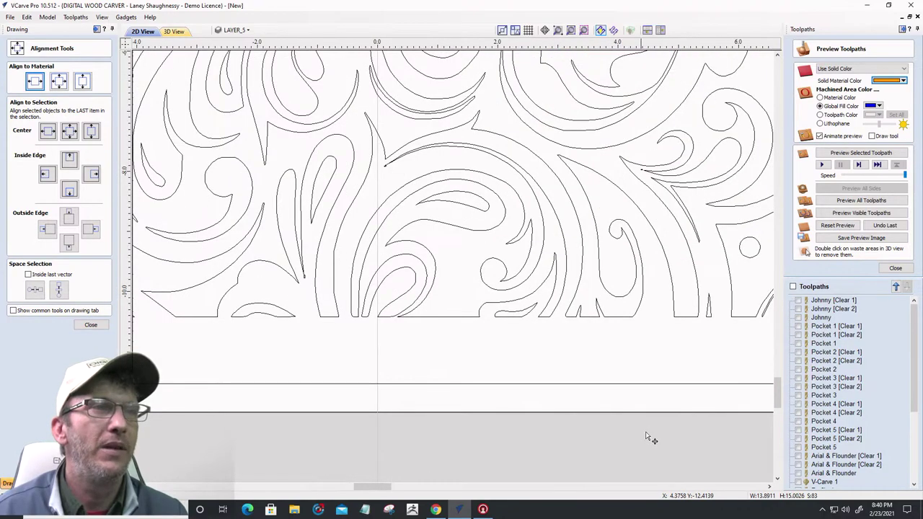
pyautogui.scroll(-3, 694, 359)
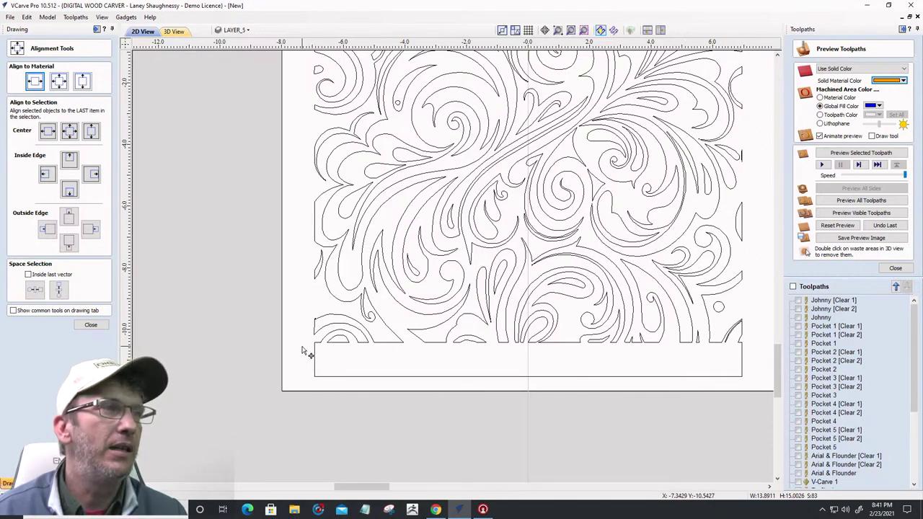
pyautogui.scroll(3, 304, 351)
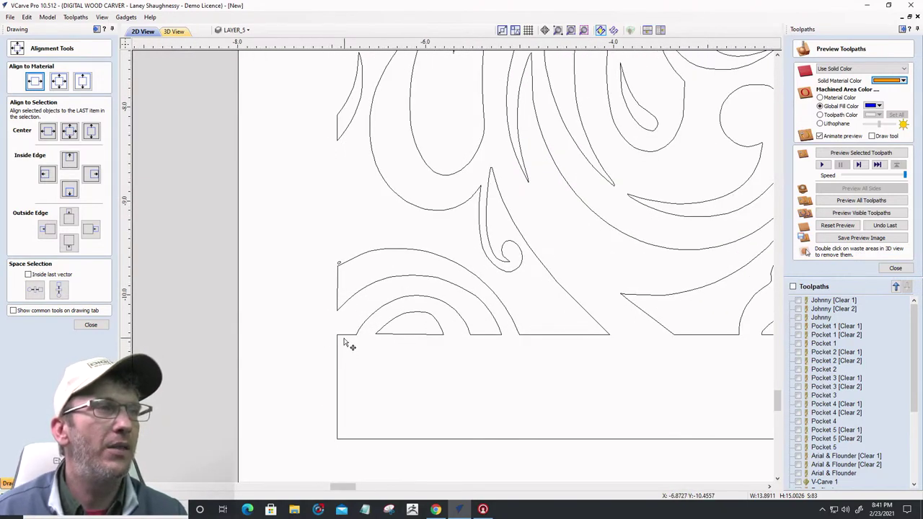
pyautogui.click(344, 342)
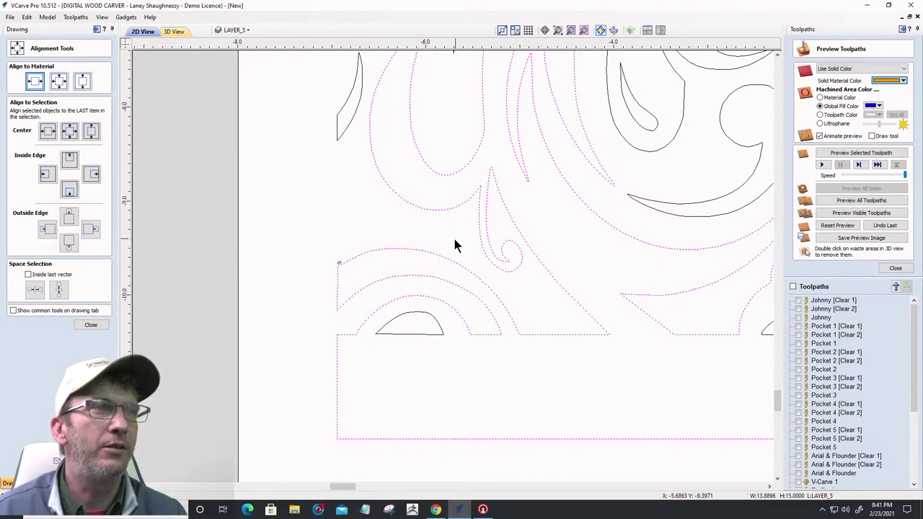
pyautogui.scroll(-4, 426, 251)
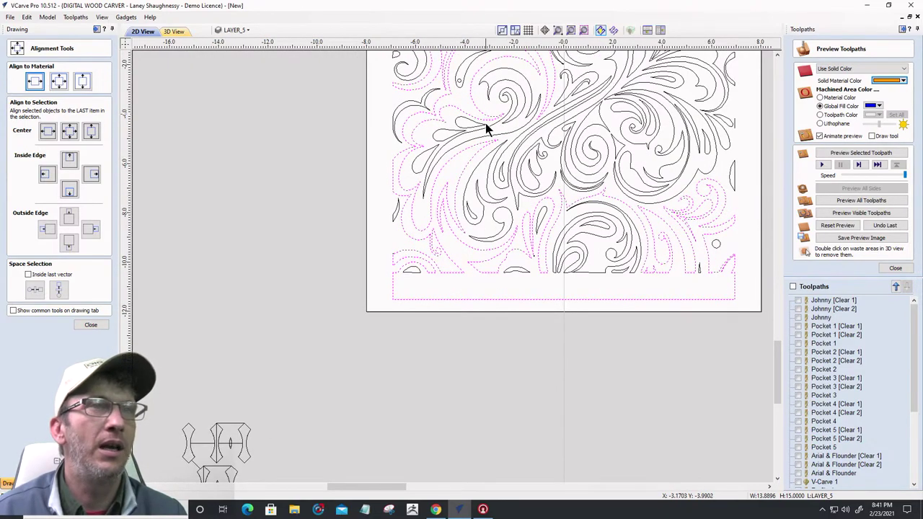
pyautogui.scroll(-2, 488, 127)
pyautogui.scroll(-2, 442, 119)
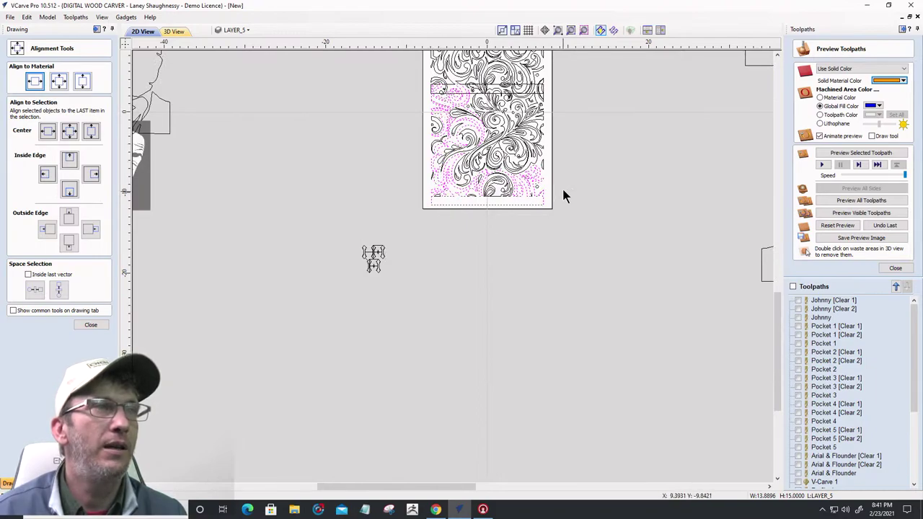
pyautogui.scroll(3, 476, 202)
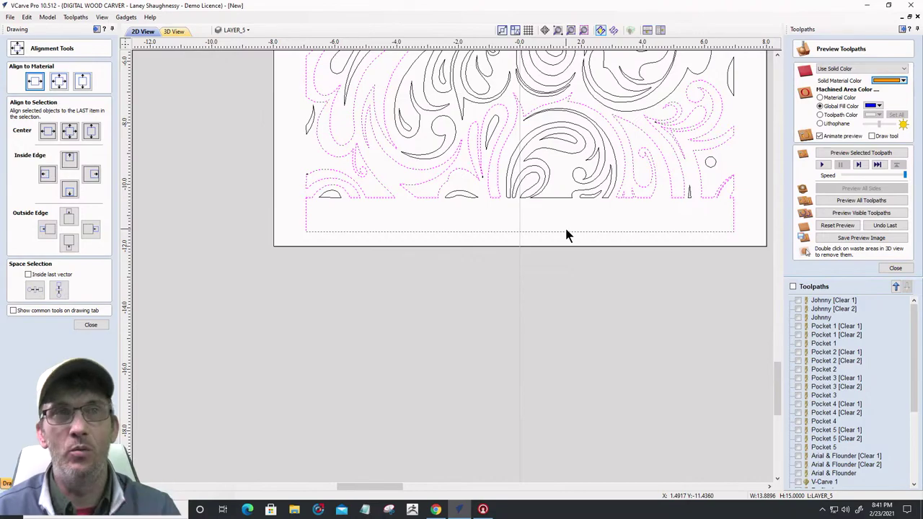
pyautogui.scroll(2, 685, 203)
pyautogui.scroll(-1, 699, 204)
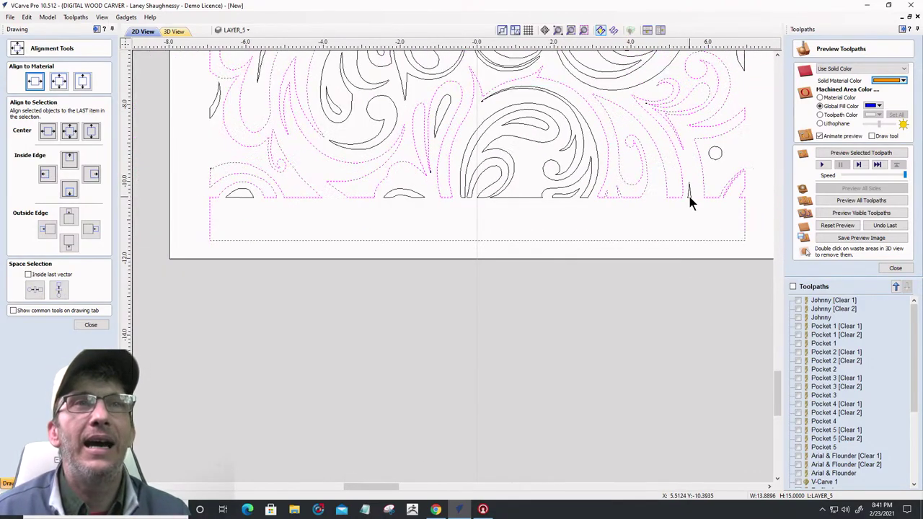
pyautogui.scroll(2, 753, 188)
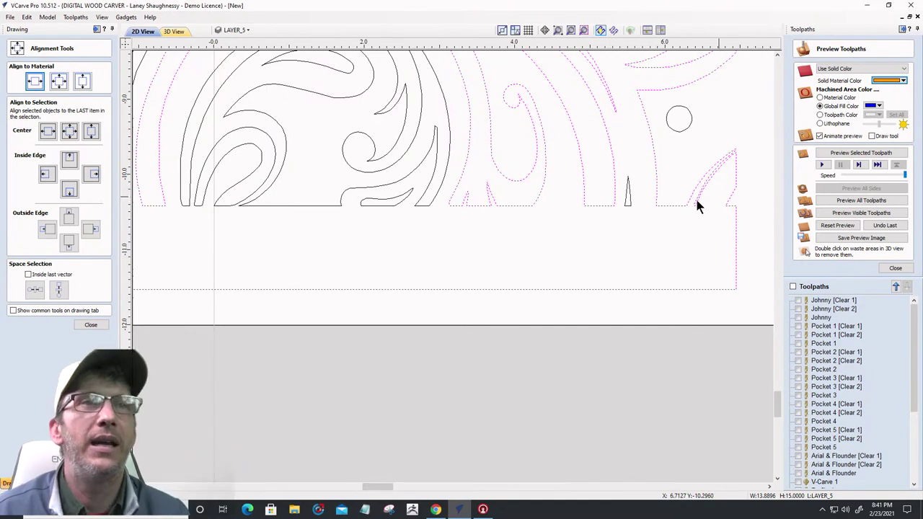
# Delete the bottom-right and lower-left corner spans of the swirl outline in node editing
pyautogui.click(91, 325)
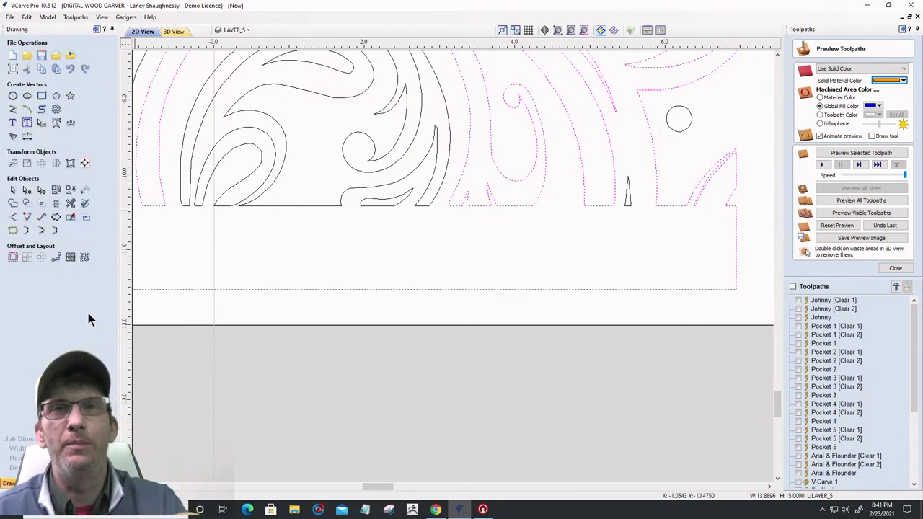
pyautogui.click(27, 191)
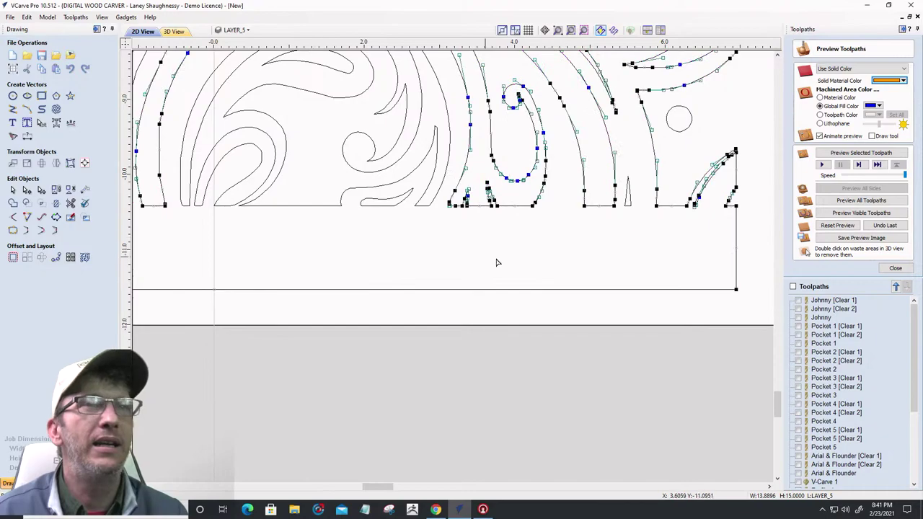
pyautogui.scroll(5, 737, 214)
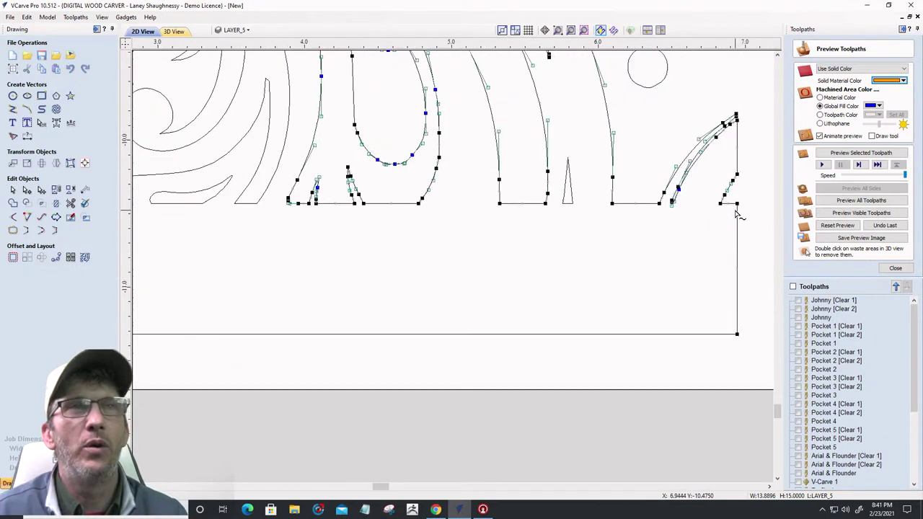
pyautogui.rightClick(699, 193)
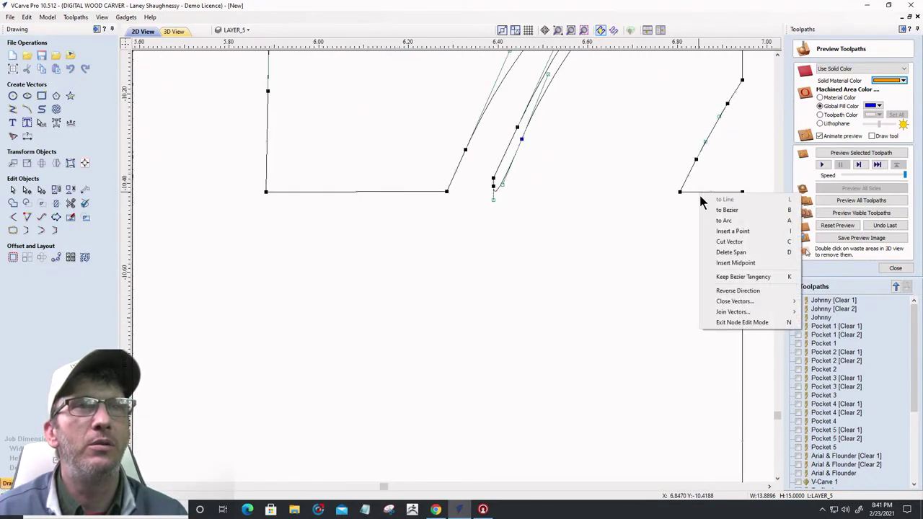
pyautogui.click(717, 252)
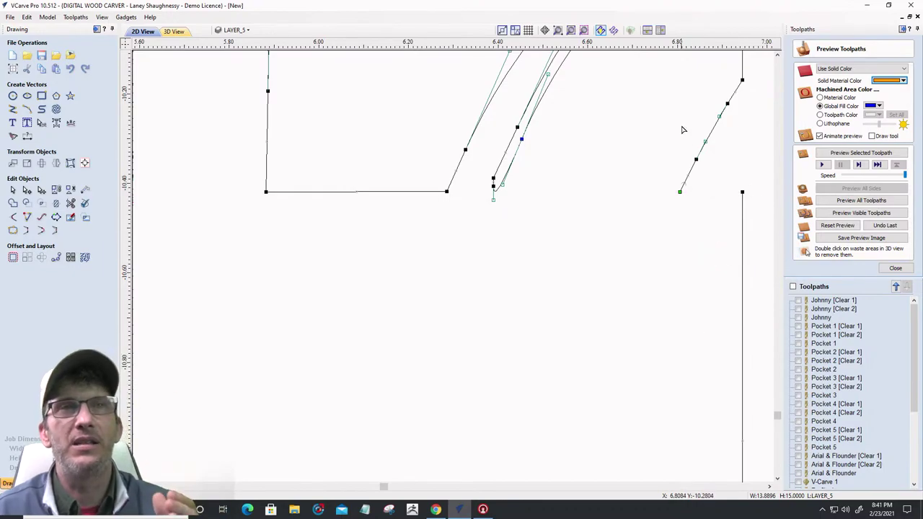
pyautogui.scroll(-3, 764, 253)
pyautogui.scroll(-3, 769, 252)
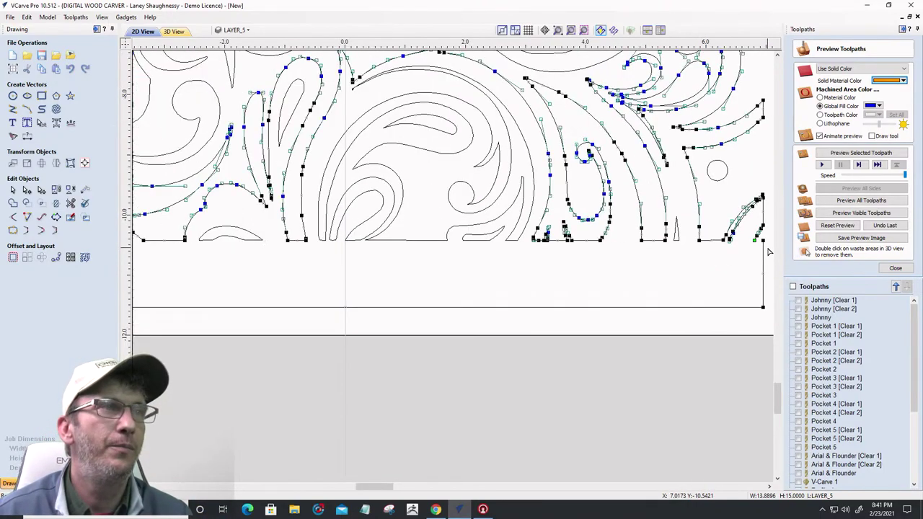
pyautogui.scroll(3, 346, 277)
pyautogui.scroll(3, 344, 278)
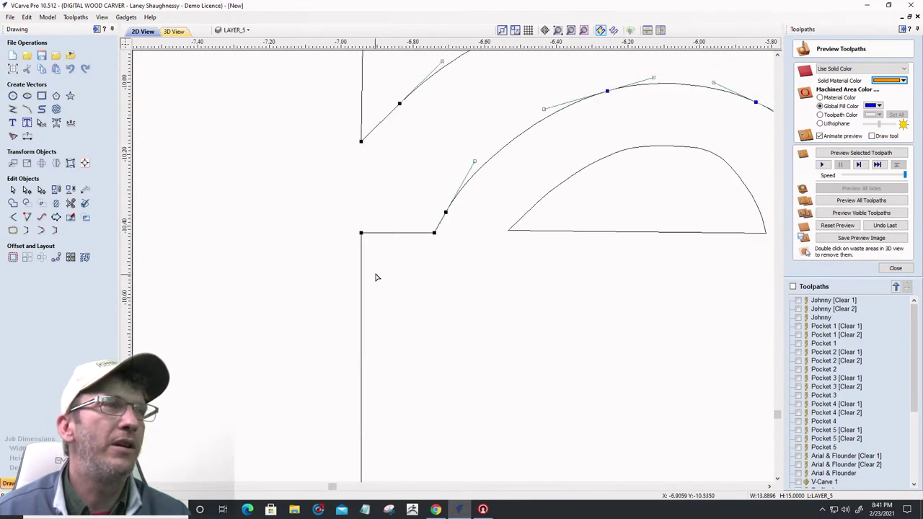
pyautogui.rightClick(380, 233)
pyautogui.click(397, 293)
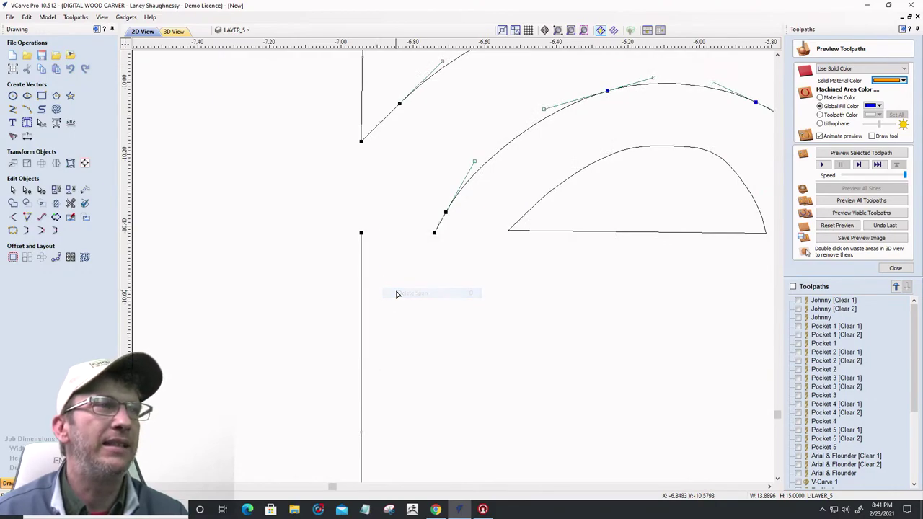
pyautogui.scroll(-4, 334, 238)
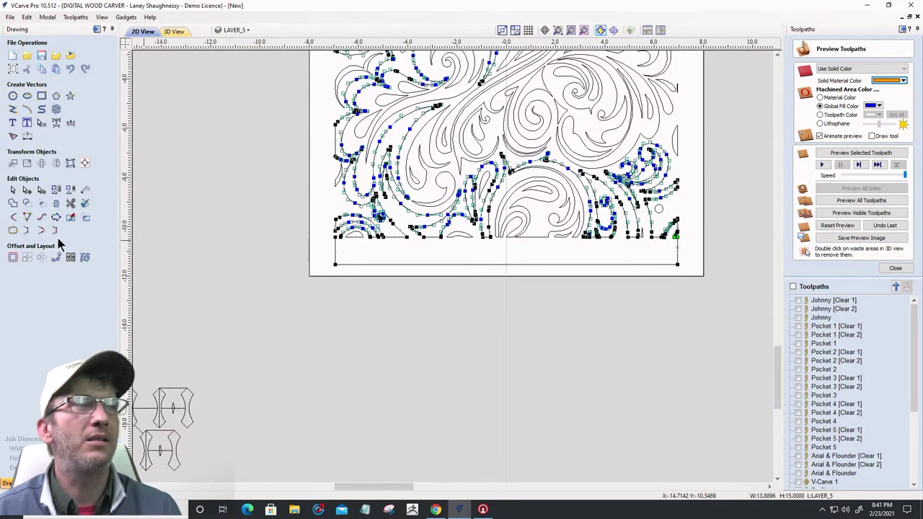
# Return to the Select tool and select only the lower-left swirl vector
pyautogui.click(12, 190)
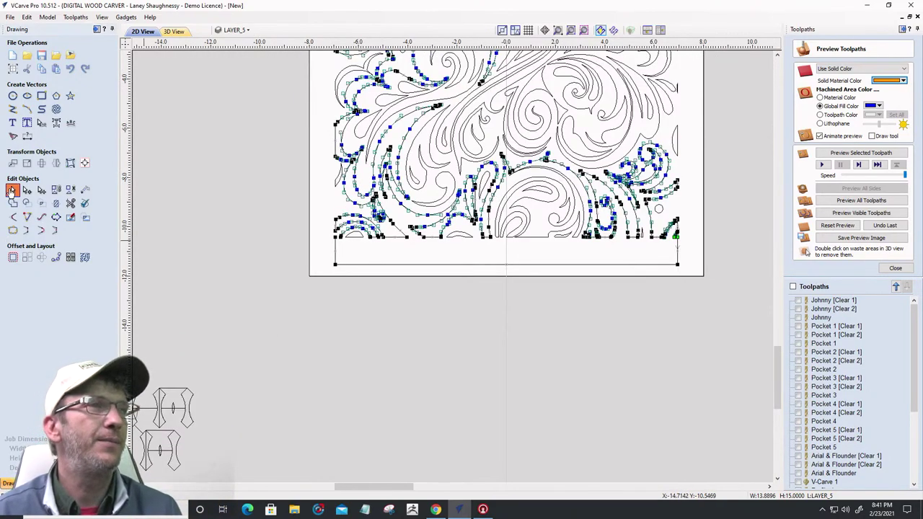
pyautogui.click(383, 280)
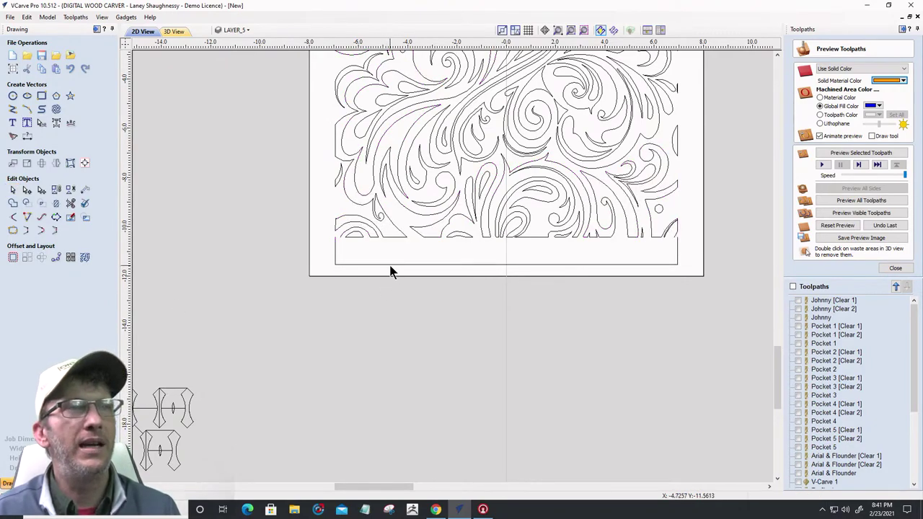
pyautogui.click(390, 266)
pyautogui.scroll(5, 332, 240)
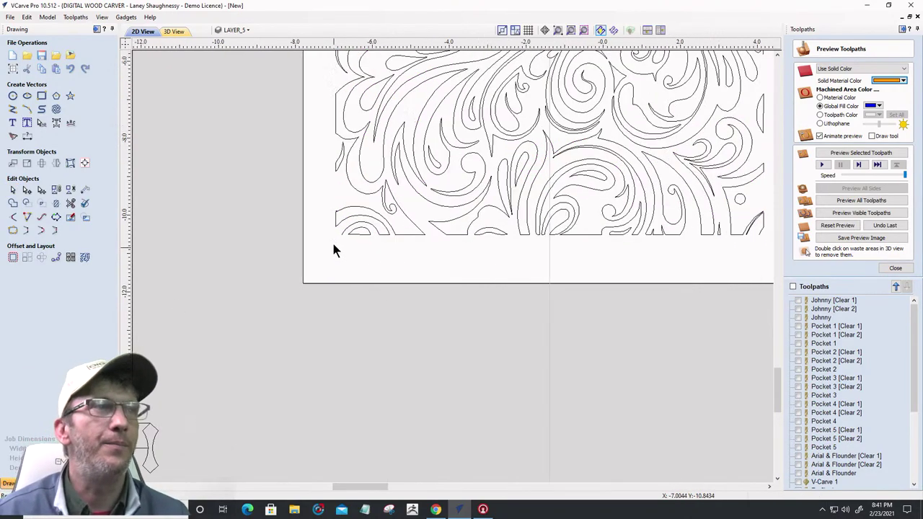
pyautogui.click(365, 210)
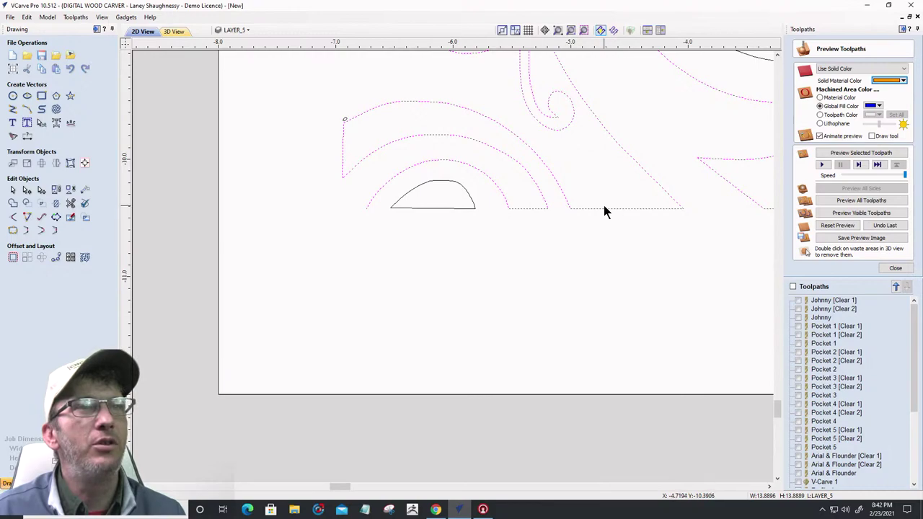
pyautogui.scroll(-3, 570, 208)
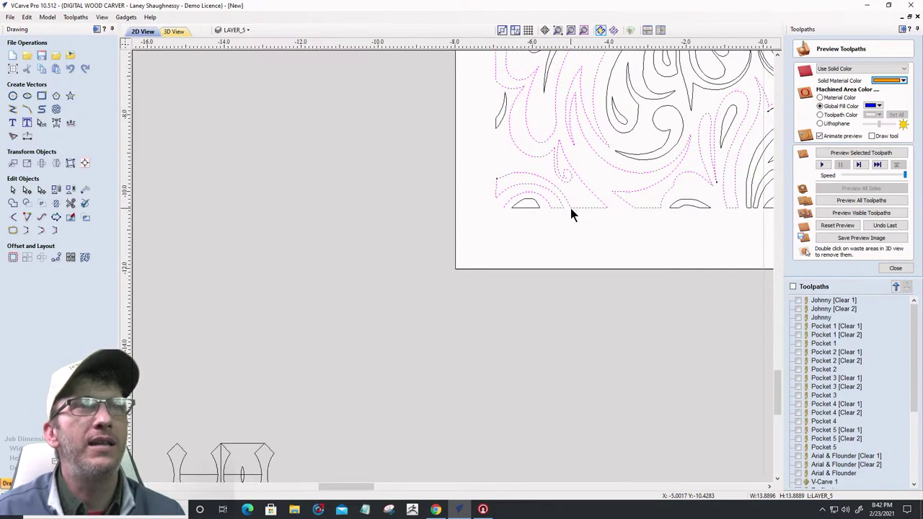
pyautogui.scroll(3, 571, 206)
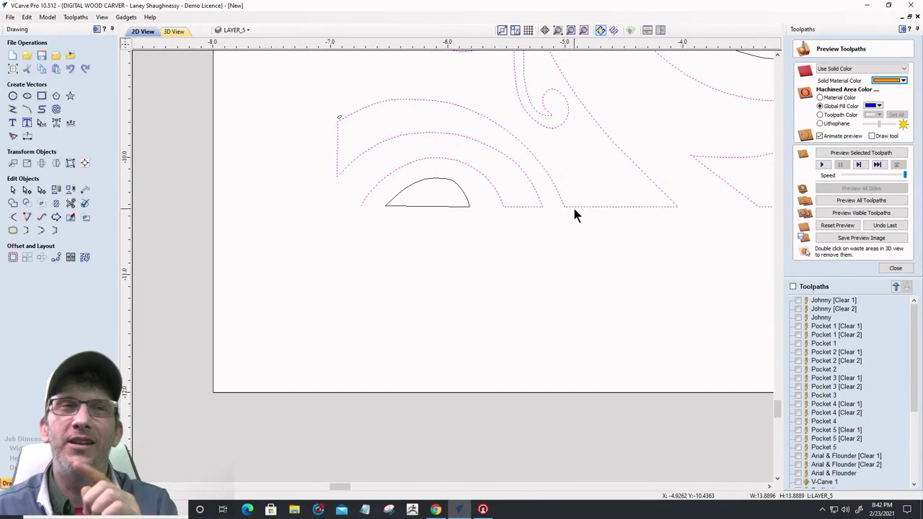
pyautogui.scroll(-3, 261, 218)
pyautogui.scroll(-2, 259, 213)
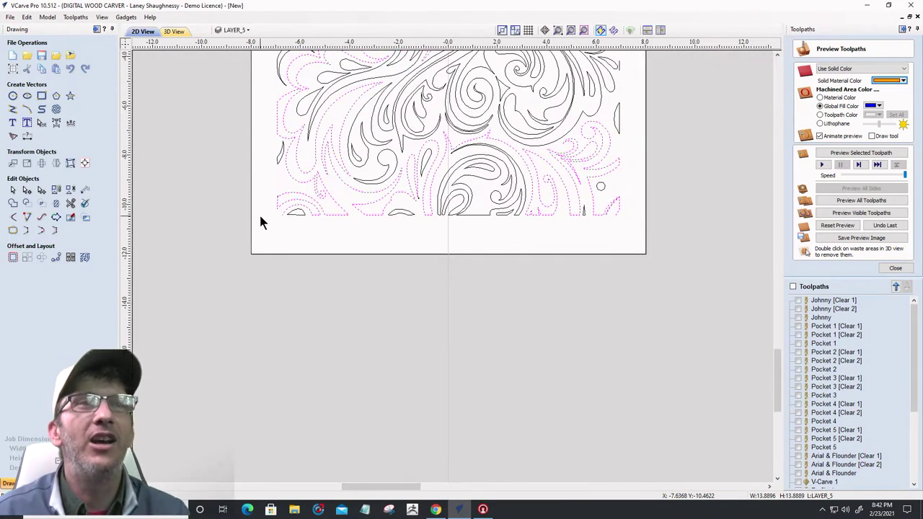
# Draw a straight polyline from the lower-left swirl's end to the bottom-right corner
pyautogui.click(13, 110)
pyautogui.scroll(3, 278, 218)
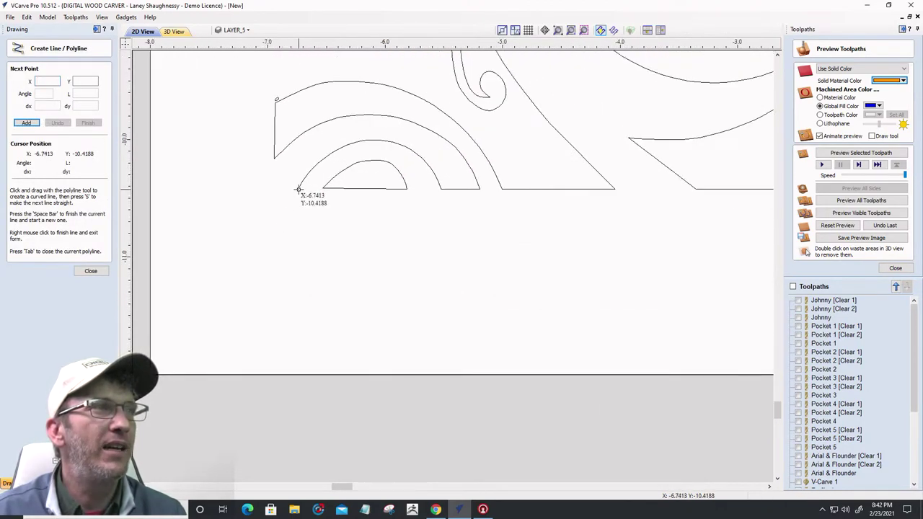
pyautogui.click(298, 190)
pyautogui.scroll(-3, 271, 202)
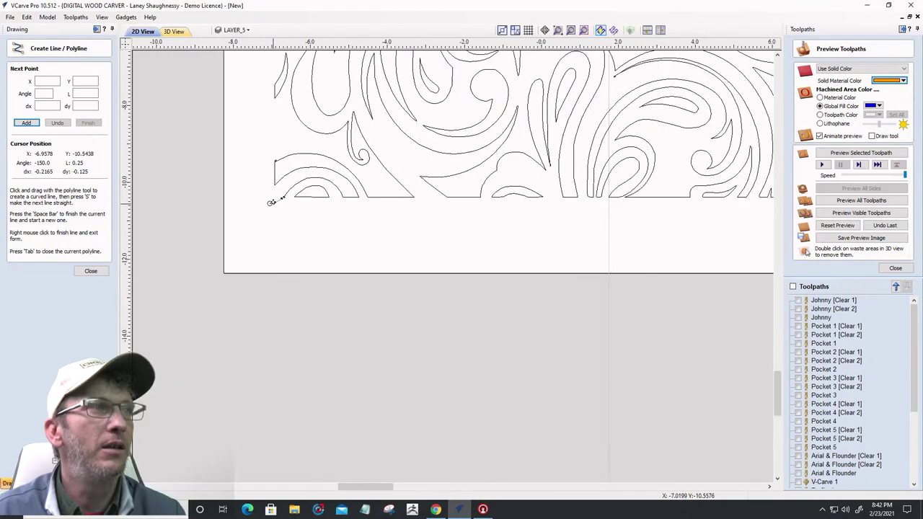
pyautogui.scroll(-3, 271, 202)
pyautogui.scroll(3, 486, 201)
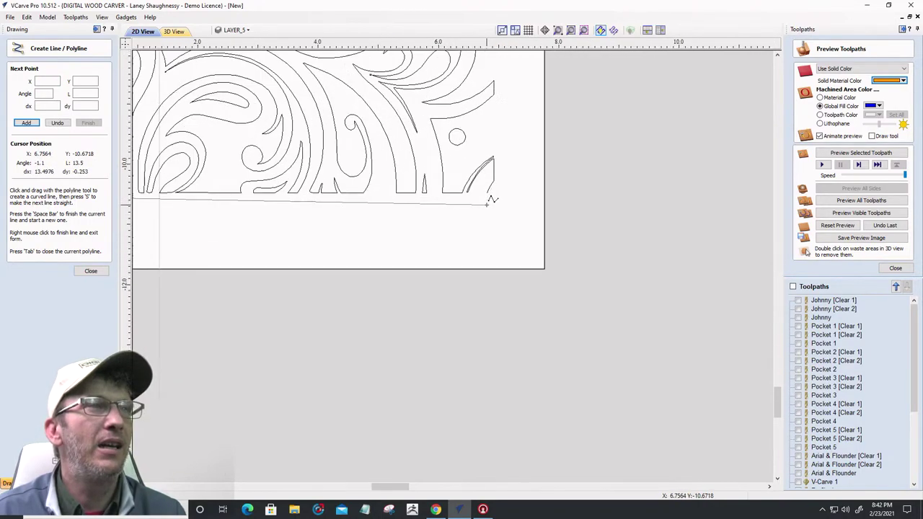
pyautogui.scroll(3, 486, 202)
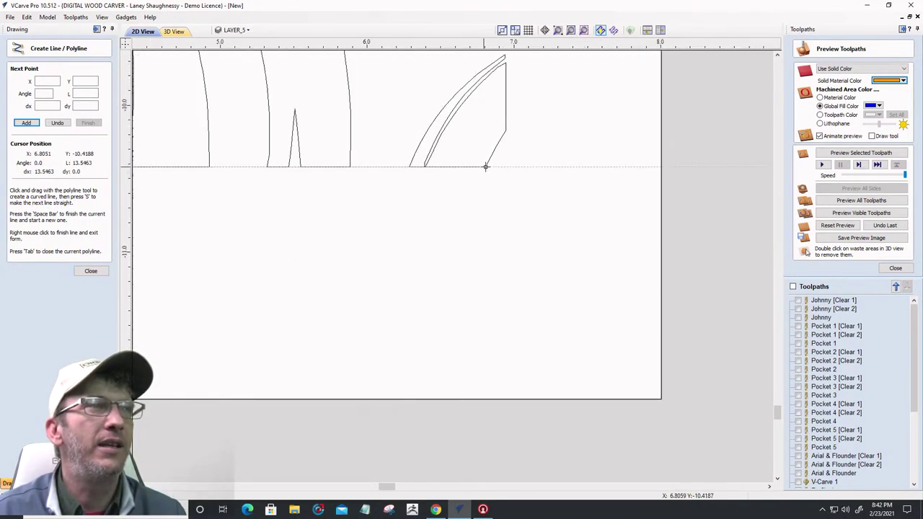
pyautogui.click(485, 166)
pyautogui.press('space')
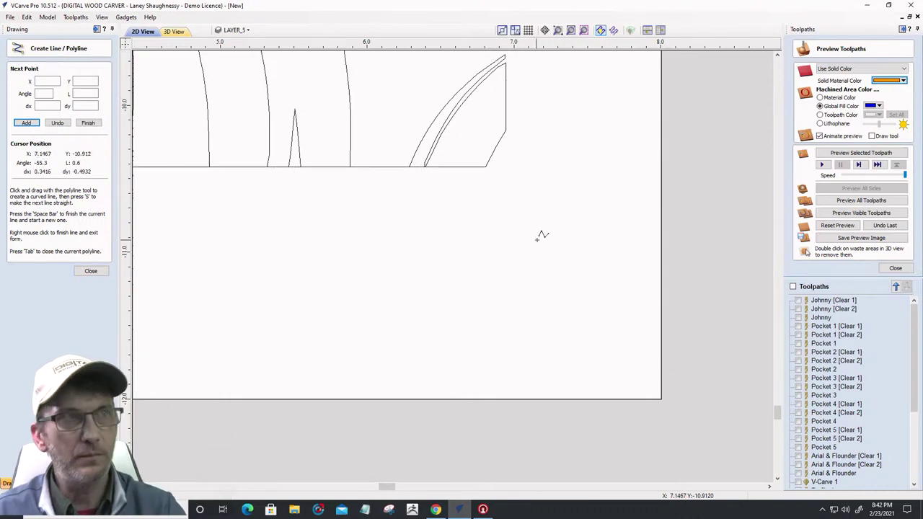
pyautogui.scroll(-3, 656, 249)
# Trim away the right-hand section of the new bottom line near the lower-right leaf shape
pyautogui.scroll(2, 524, 239)
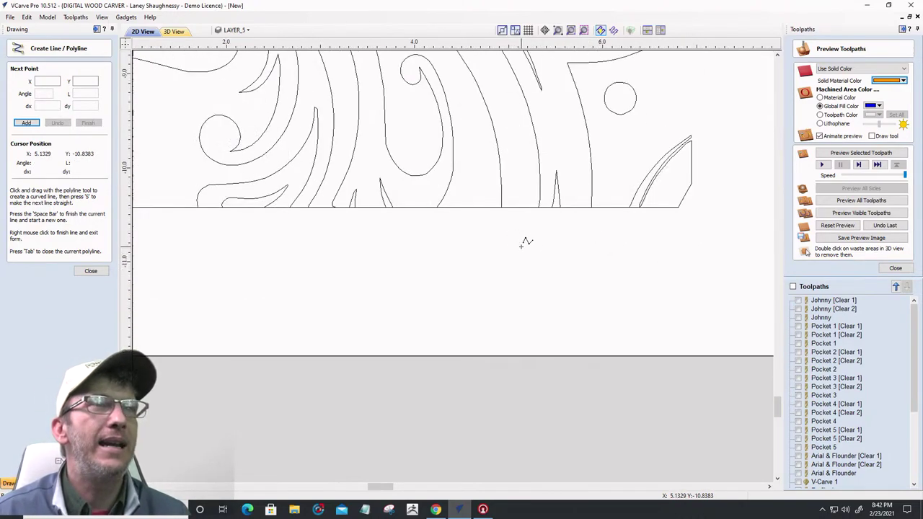
pyautogui.click(91, 270)
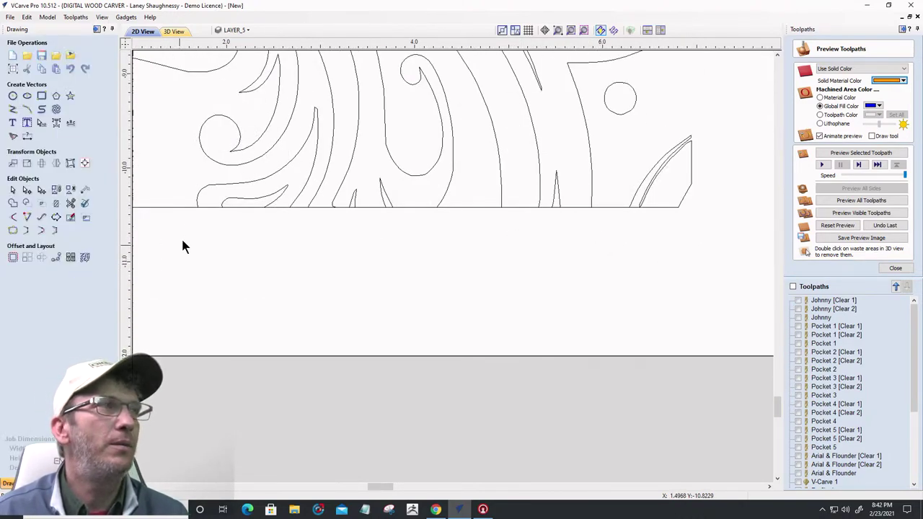
pyautogui.click(70, 203)
pyautogui.scroll(1, 617, 199)
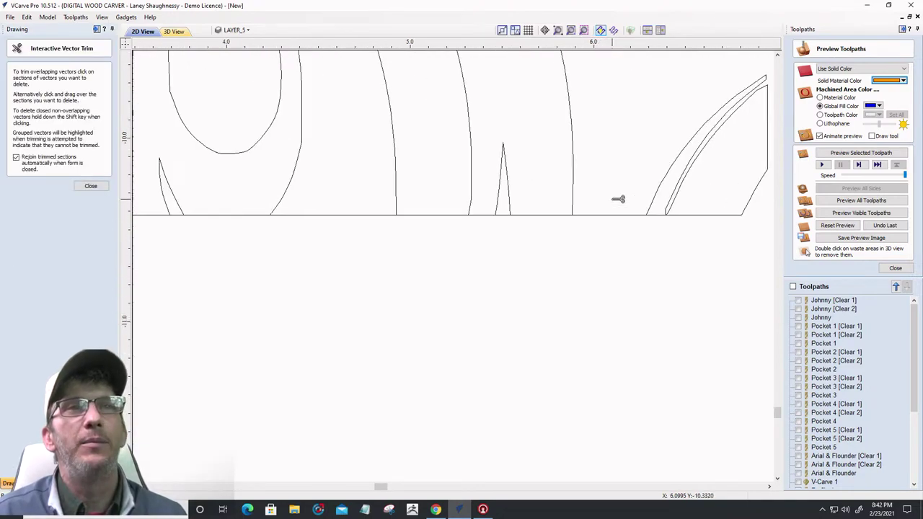
pyautogui.scroll(-1, 644, 210)
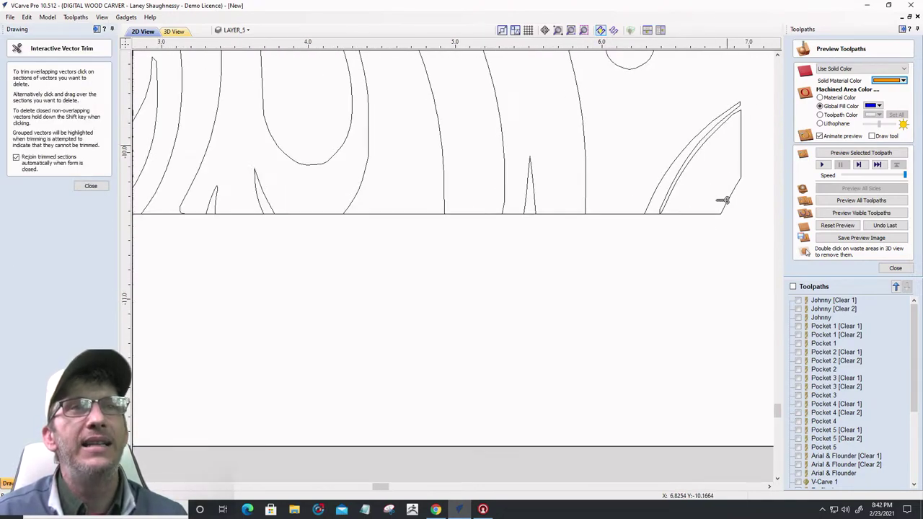
pyautogui.scroll(5, 651, 221)
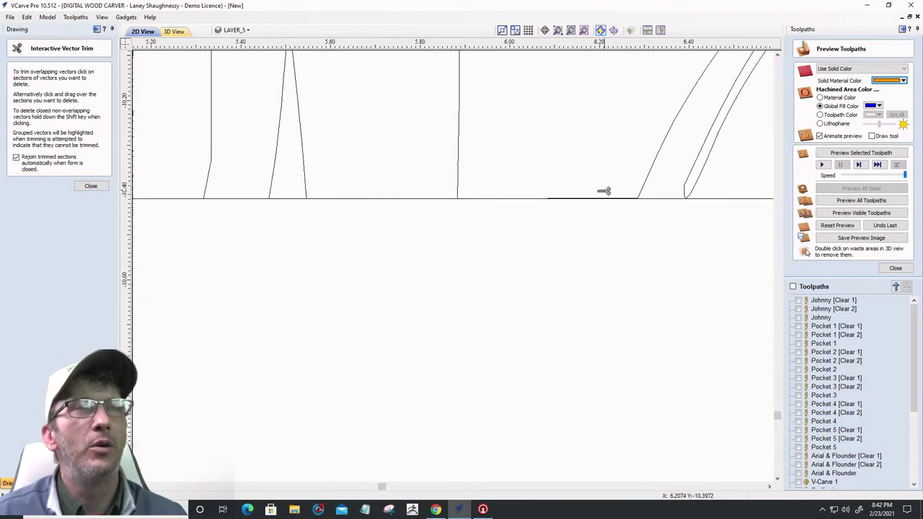
pyautogui.click(546, 199)
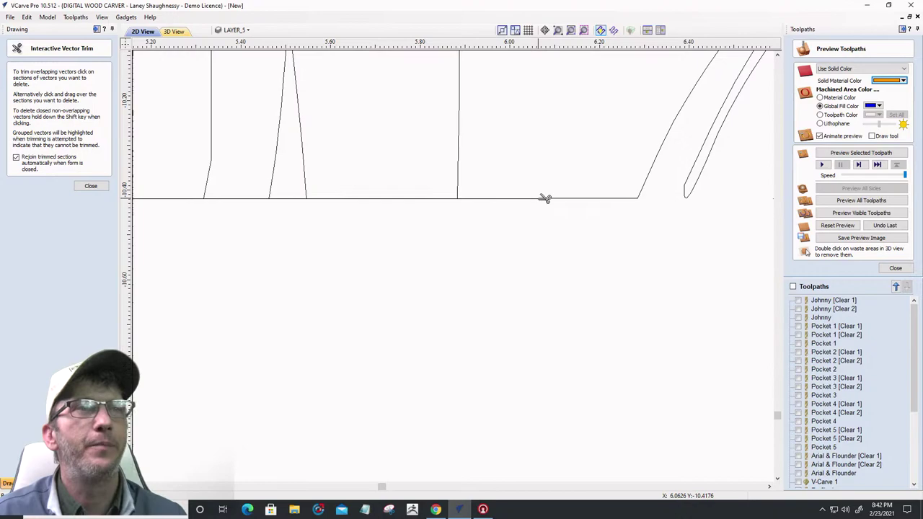
pyautogui.scroll(-5, 546, 210)
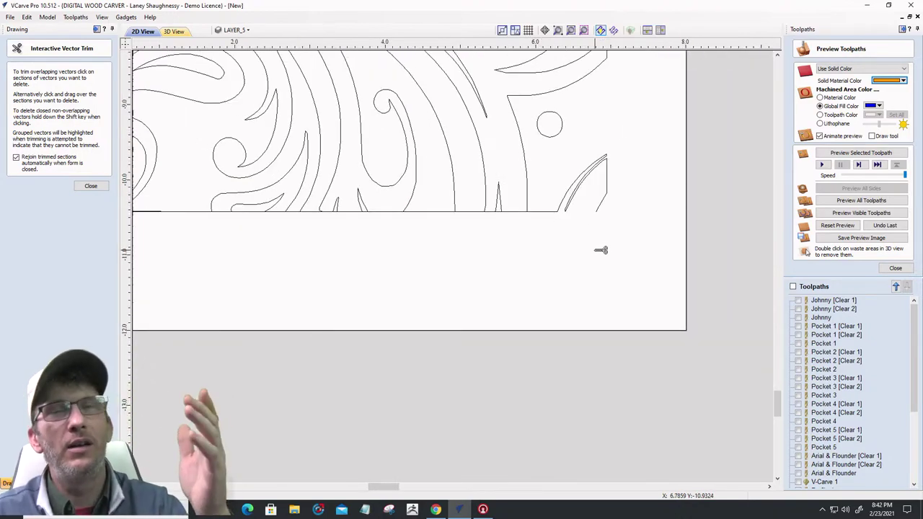
pyautogui.scroll(-2, 649, 256)
pyautogui.scroll(6, 730, 261)
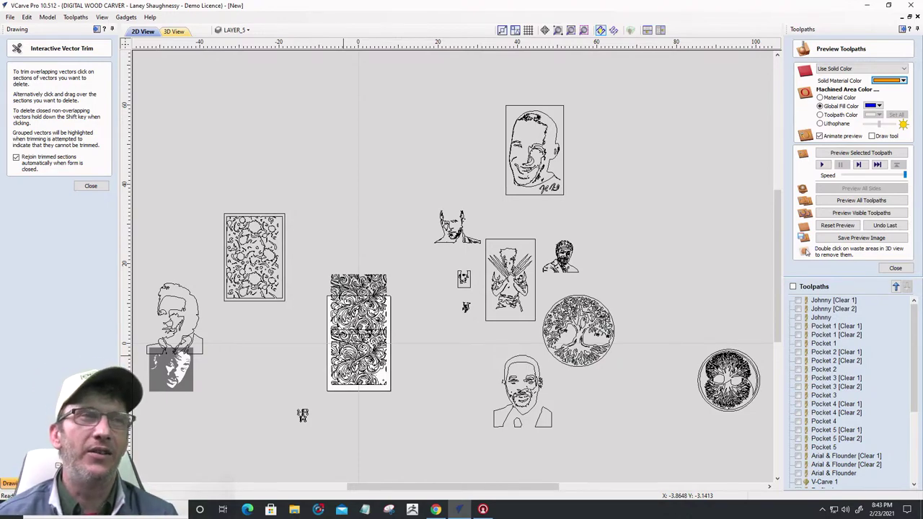
pyautogui.scroll(6, 354, 385)
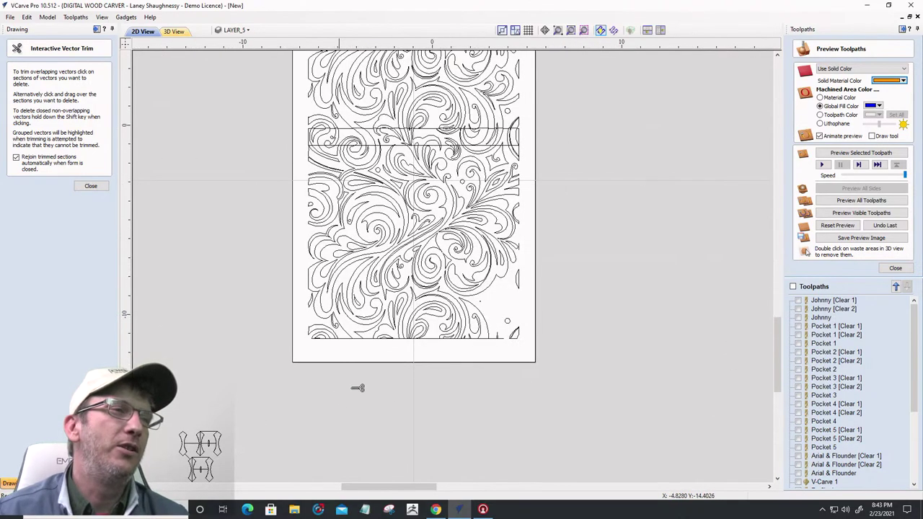
pyautogui.scroll(1, 528, 338)
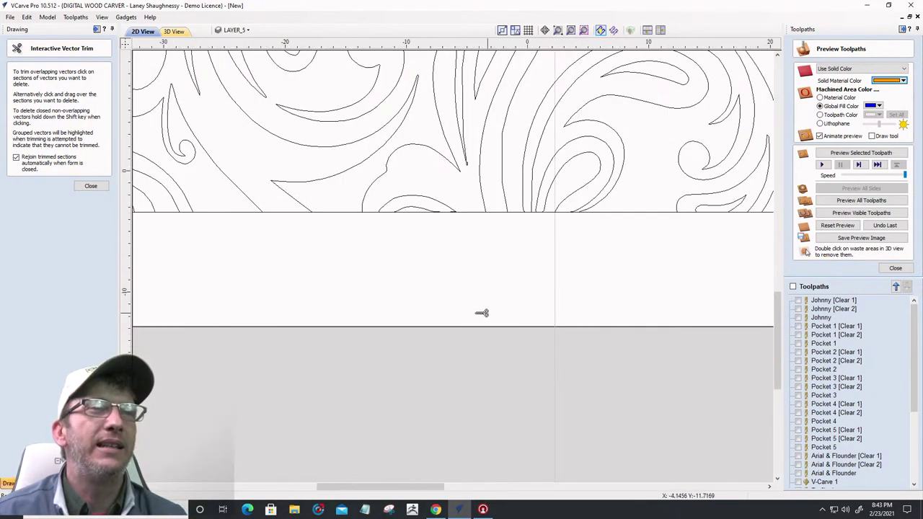
pyautogui.scroll(-5, 357, 392)
pyautogui.scroll(3, 617, 304)
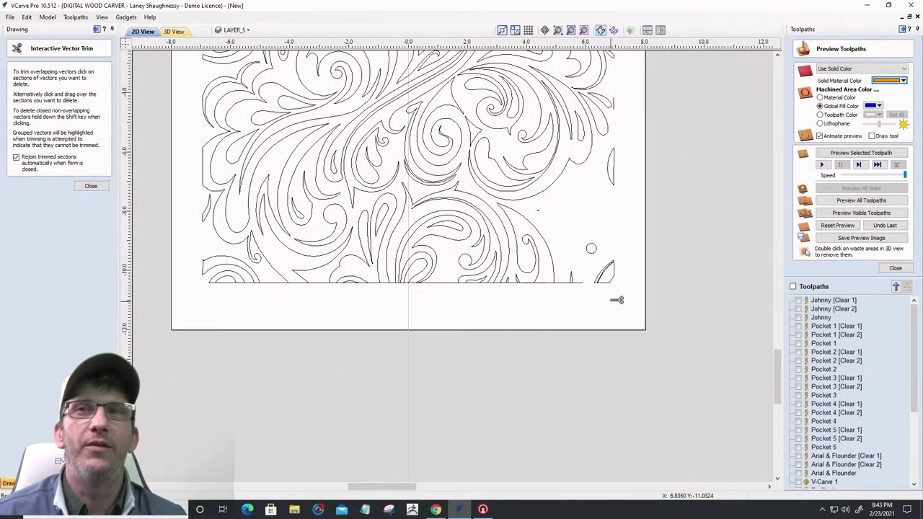
pyautogui.scroll(6, 620, 281)
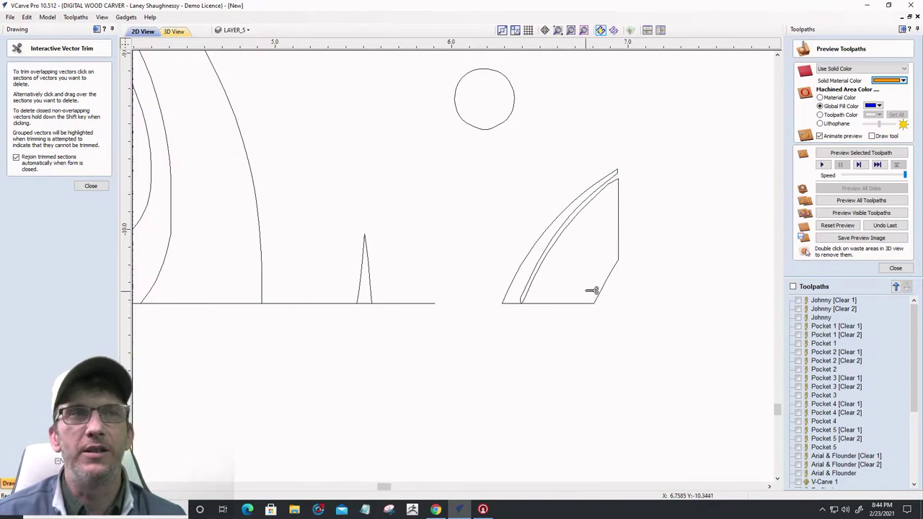
pyautogui.scroll(-3, 663, 315)
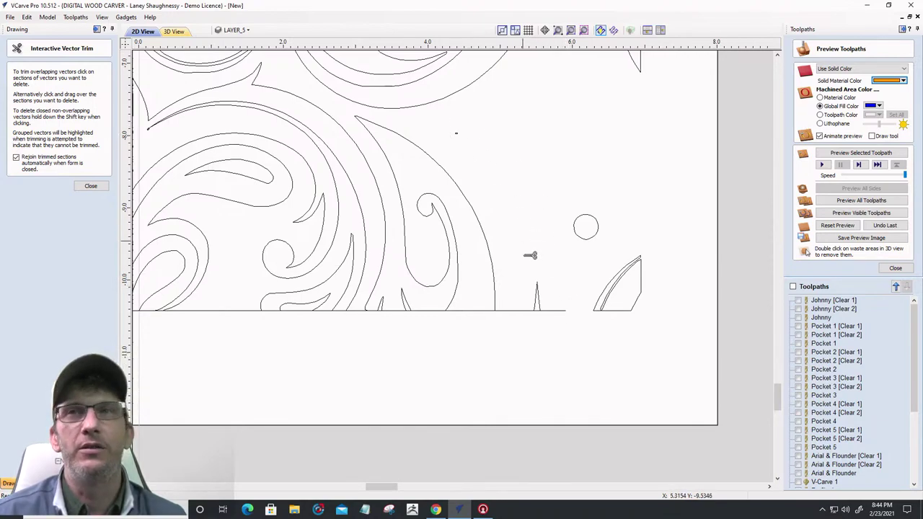
# Close vector trimming and undo the previous bottom-line trim
pyautogui.click(91, 186)
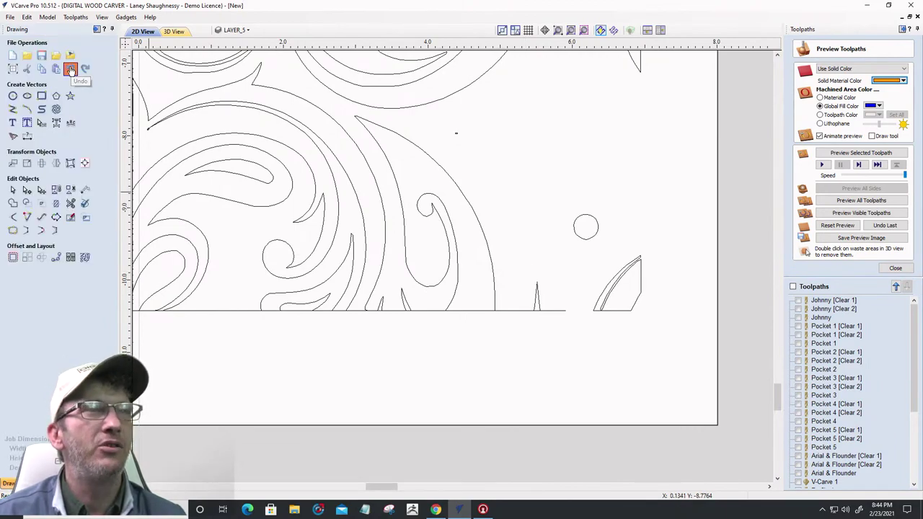
pyautogui.click(70, 68)
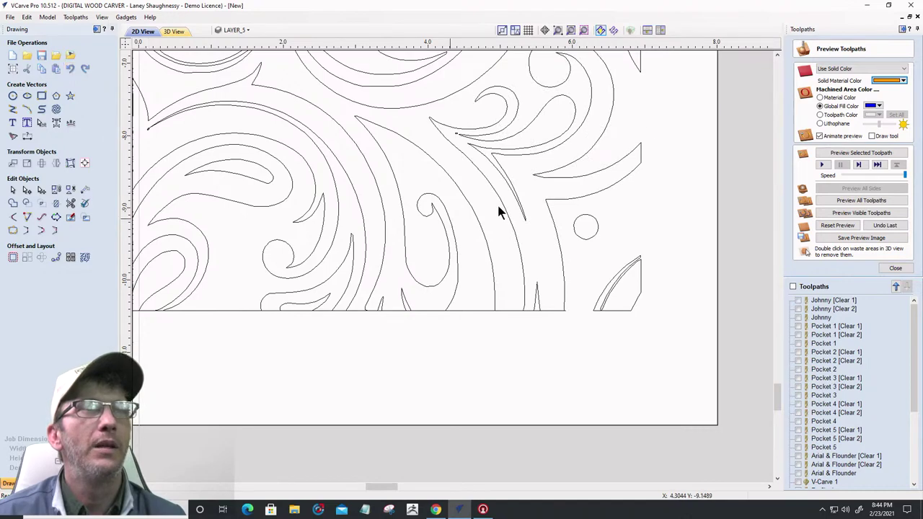
pyautogui.scroll(10, 555, 316)
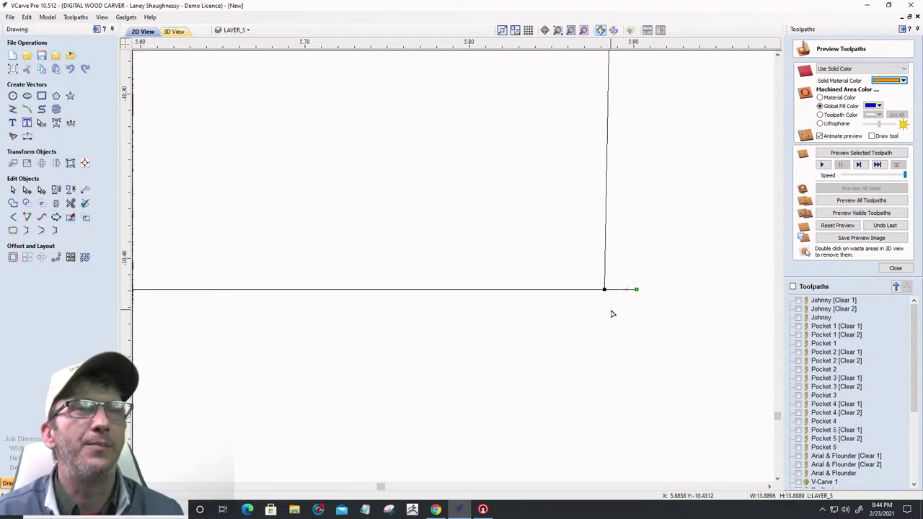
pyautogui.scroll(2, 613, 294)
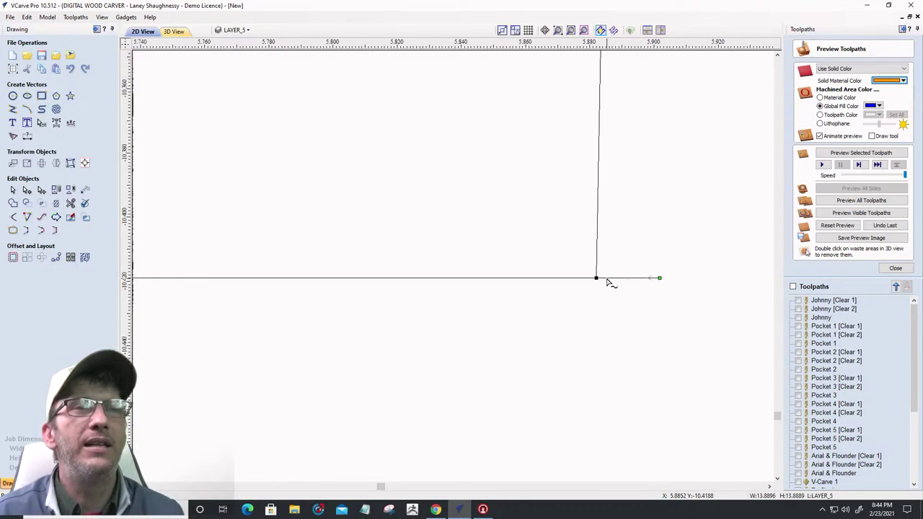
# Cut the outline at the right corner node and drag the edge line's end just below the border
pyautogui.rightClick(607, 280)
pyautogui.click(616, 339)
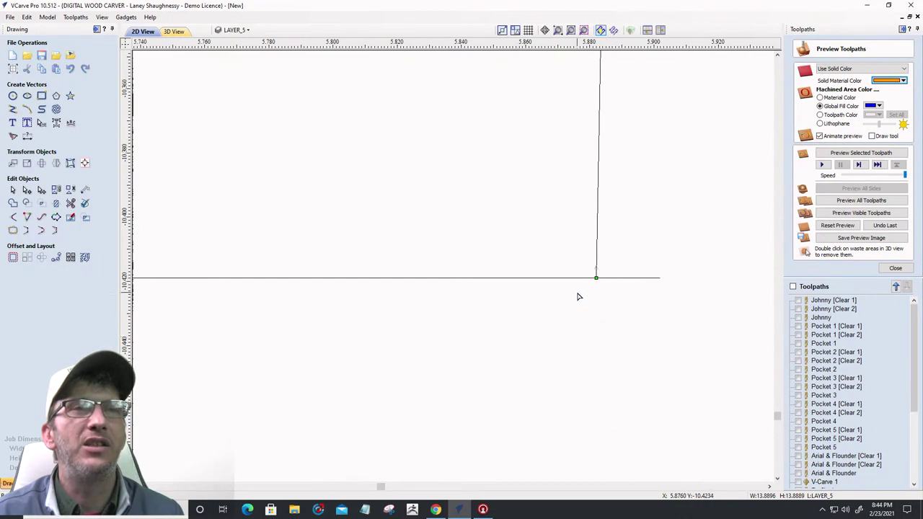
pyautogui.rightClick(612, 283)
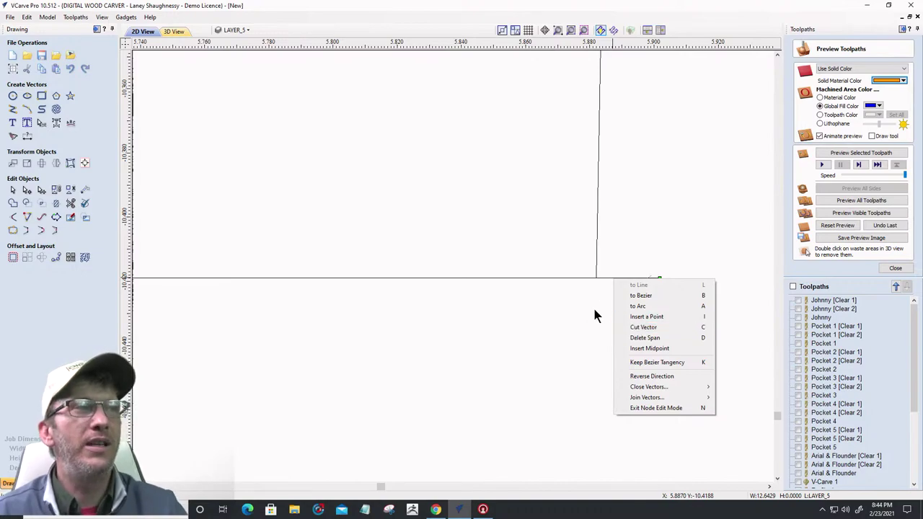
pyautogui.click(568, 341)
pyautogui.scroll(4, 597, 278)
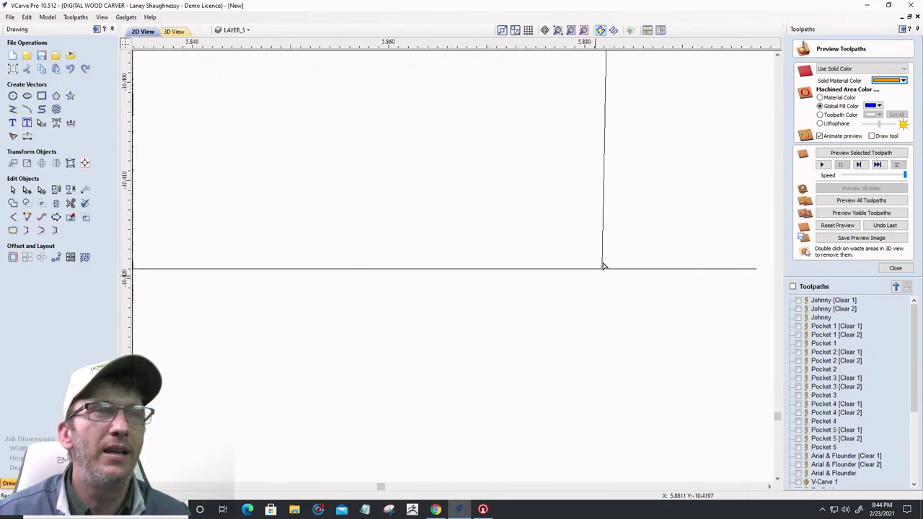
pyautogui.scroll(5, 603, 266)
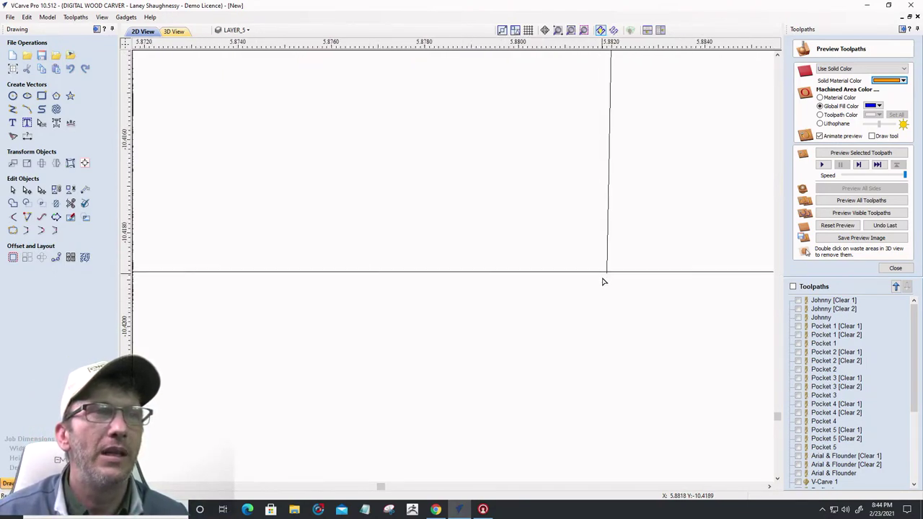
pyautogui.moveTo(604, 281); pyautogui.dragTo(607, 273)
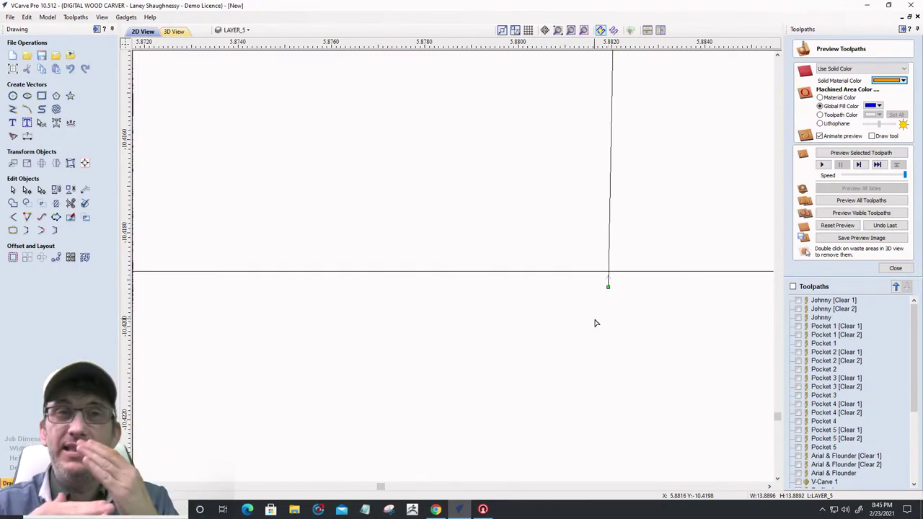
pyautogui.click(70, 202)
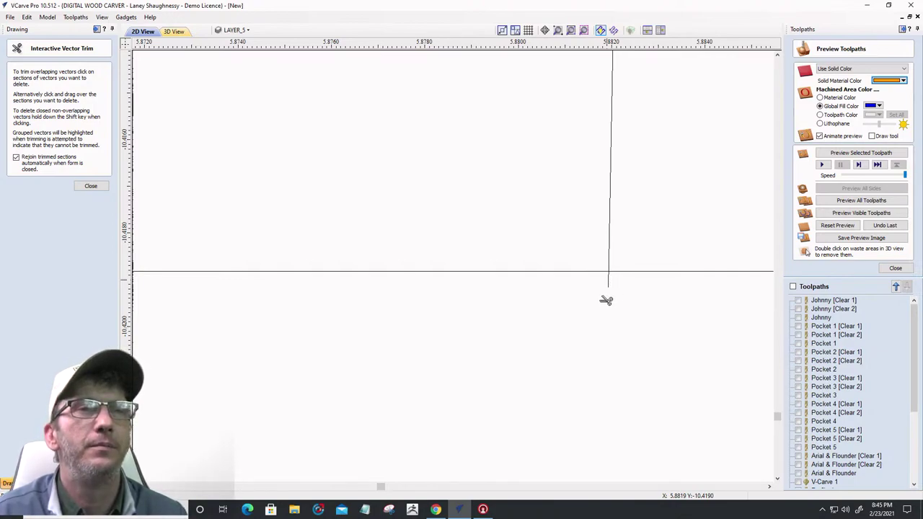
# Trim off the border line's stub that extends past the right edge
pyautogui.press('F3')
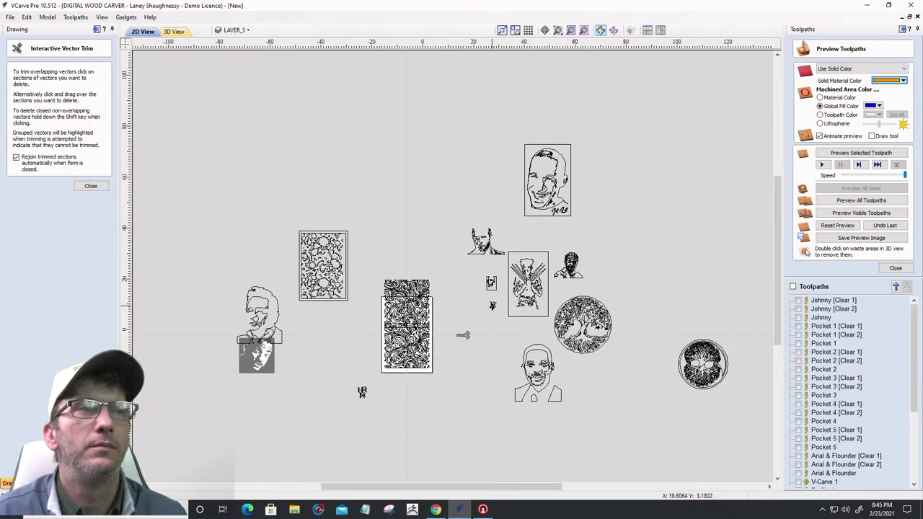
pyautogui.scroll(-2, 412, 370)
pyautogui.scroll(8, 418, 283)
pyautogui.scroll(1, 420, 288)
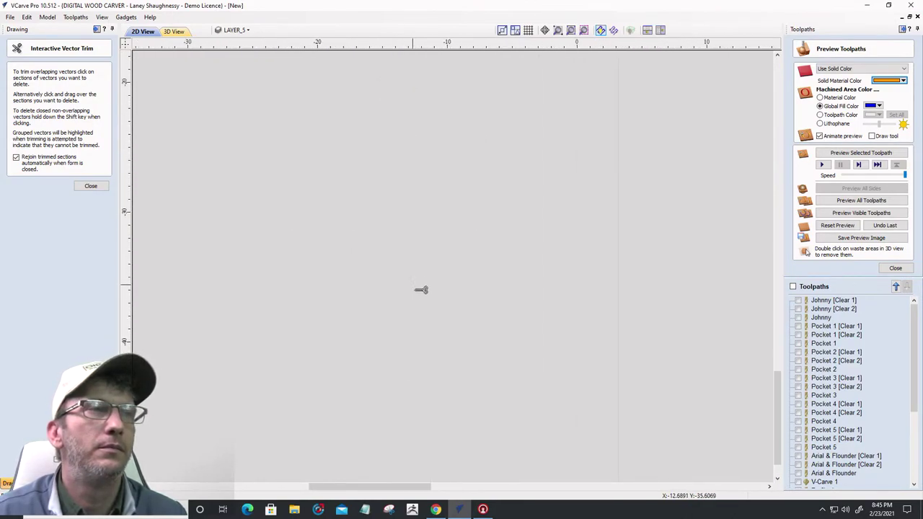
pyautogui.scroll(-5, 426, 296)
pyautogui.scroll(3, 438, 191)
pyautogui.scroll(4, 438, 191)
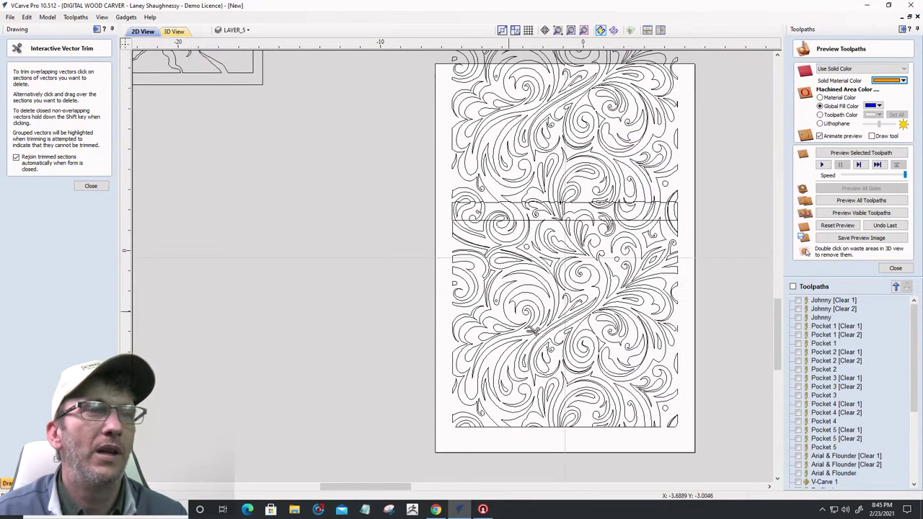
pyautogui.scroll(-3, 595, 417)
pyautogui.scroll(6, 647, 397)
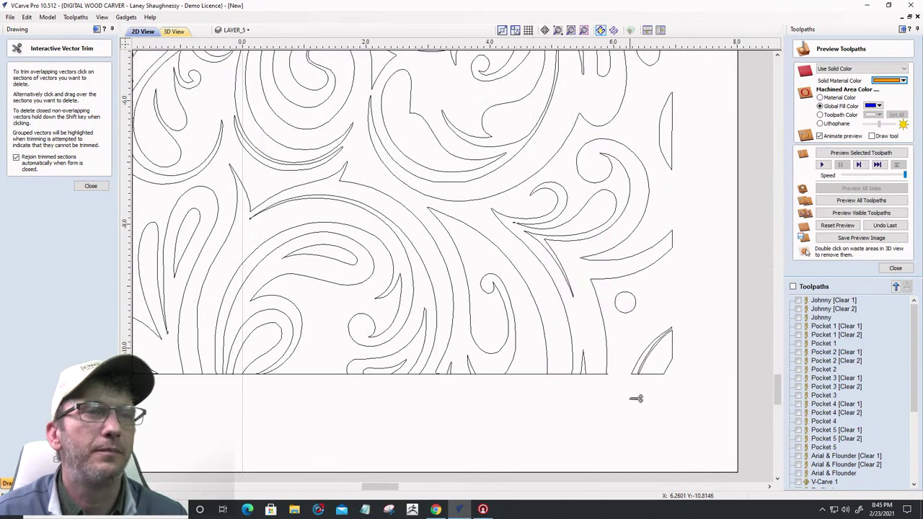
pyautogui.scroll(6, 589, 379)
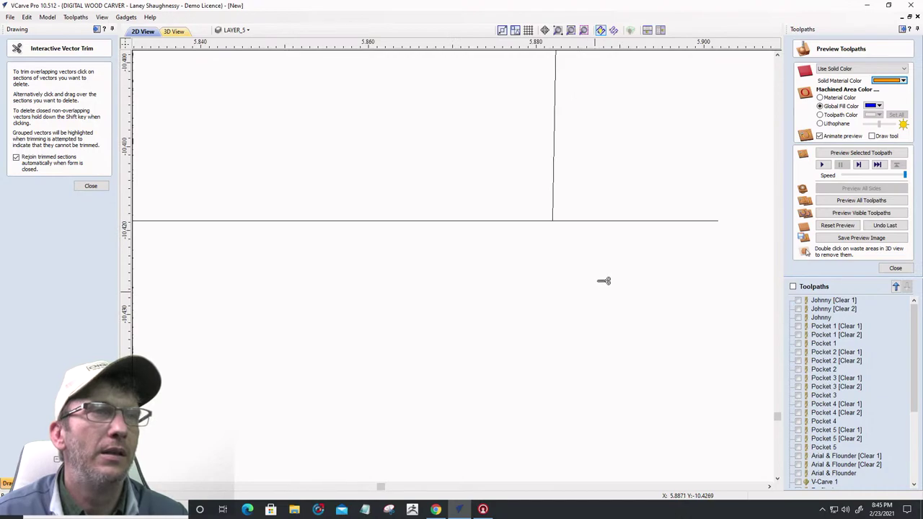
pyautogui.click(625, 221)
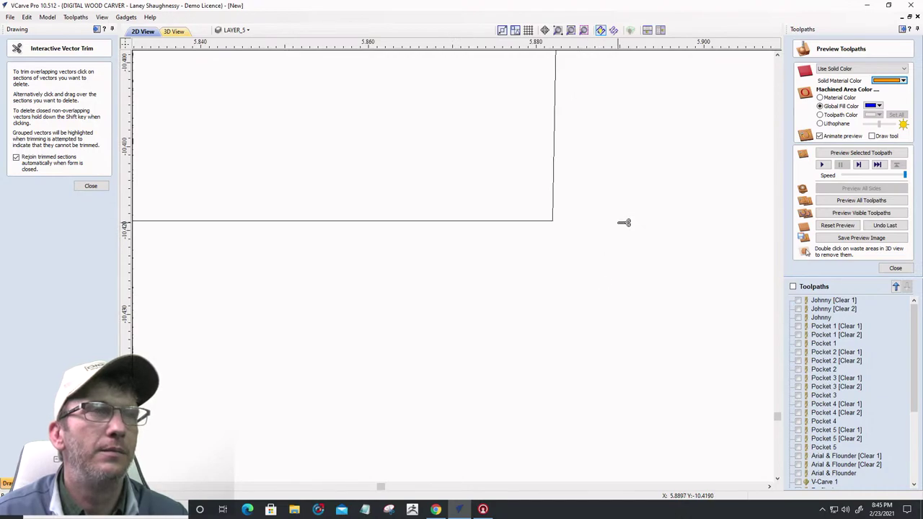
pyautogui.scroll(2, 581, 192)
pyautogui.scroll(2, 572, 216)
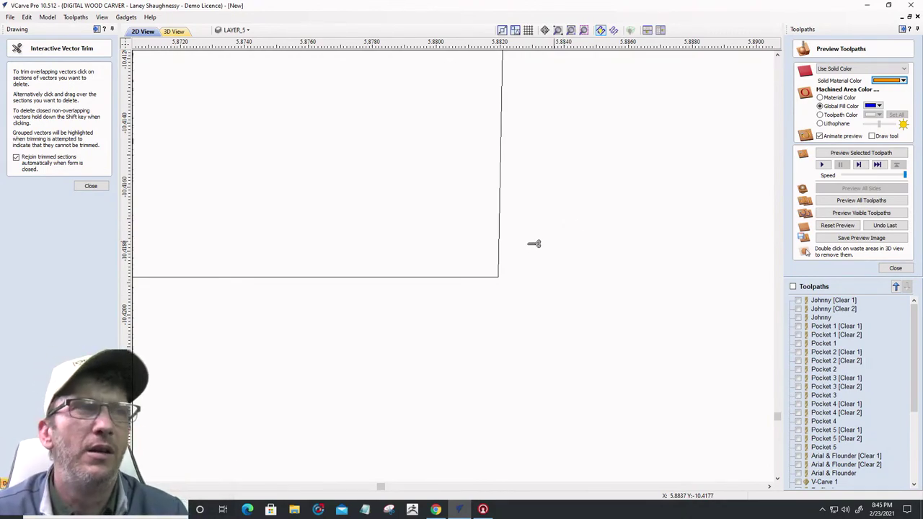
pyautogui.scroll(-3, 576, 262)
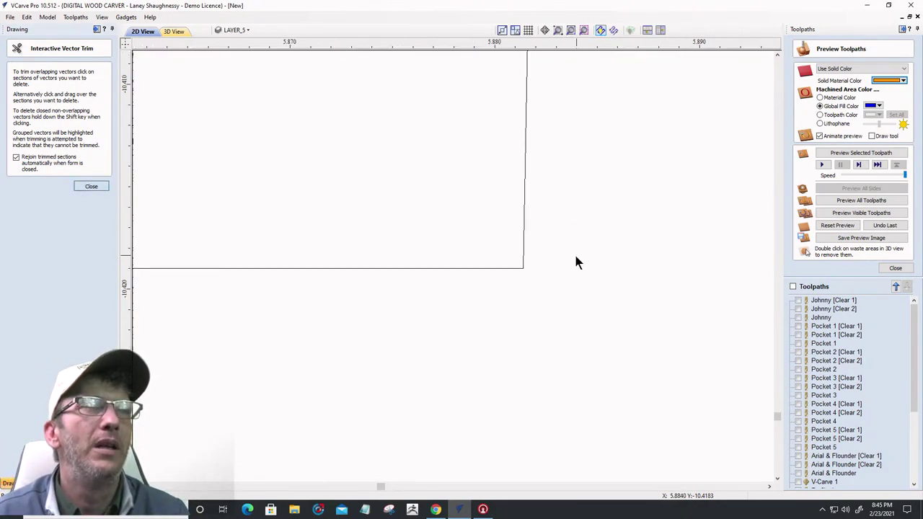
pyautogui.scroll(-3, 574, 254)
pyautogui.press('Escape')
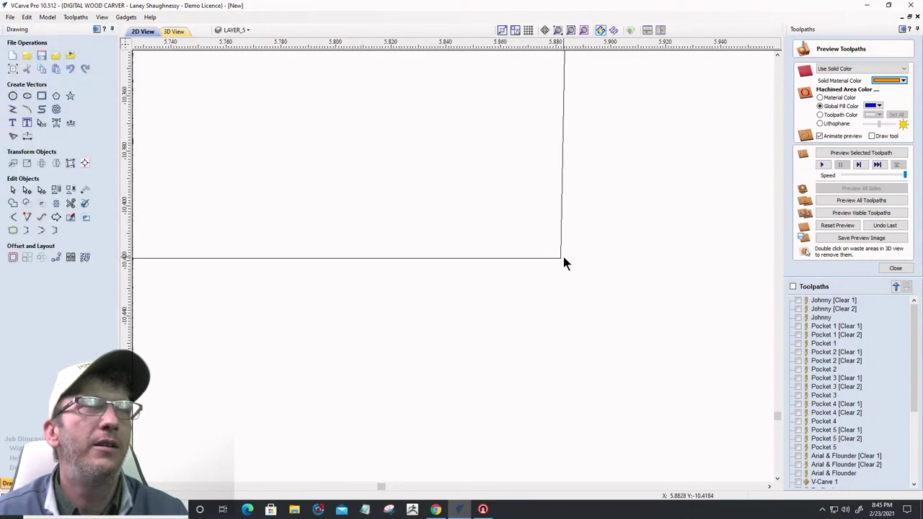
# Select the large bottom swirl and drag a vertical line's bottom node below the border
pyautogui.scroll(-5, 563, 257)
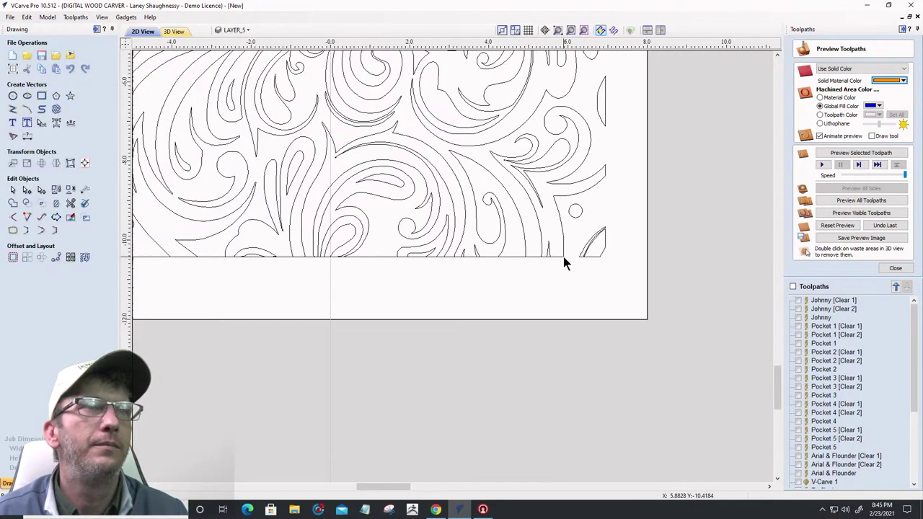
pyautogui.scroll(5, 527, 256)
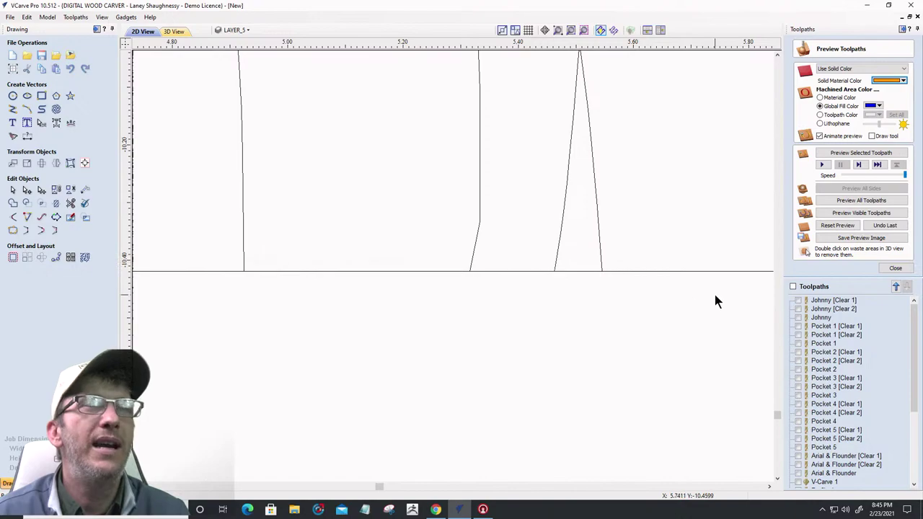
pyautogui.scroll(-4, 562, 167)
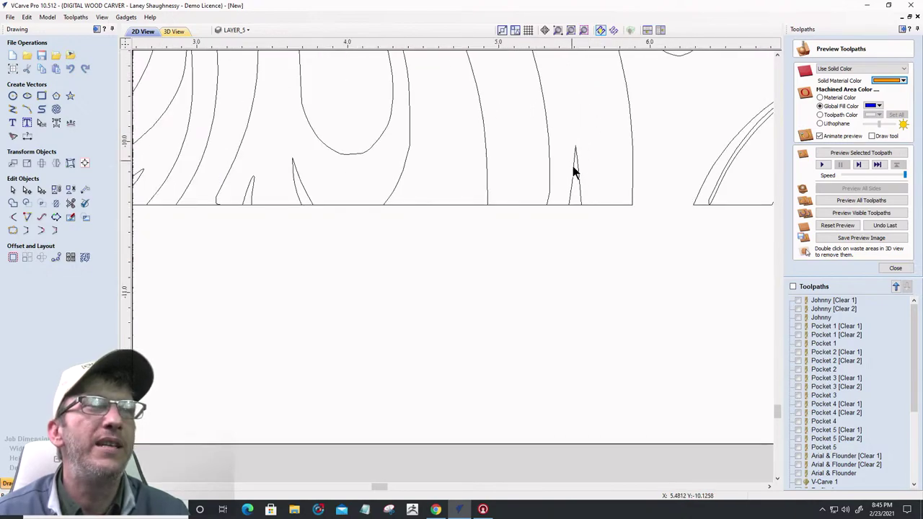
pyautogui.click(571, 206)
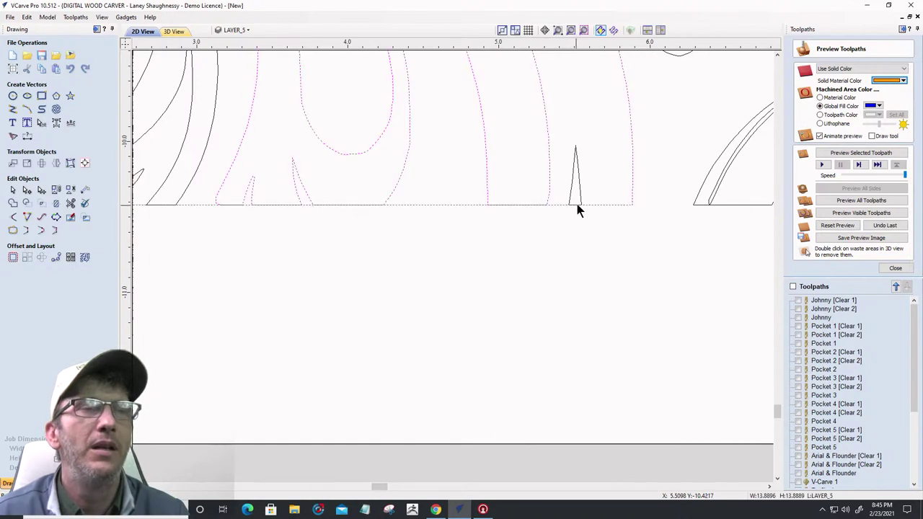
pyautogui.scroll(5, 576, 209)
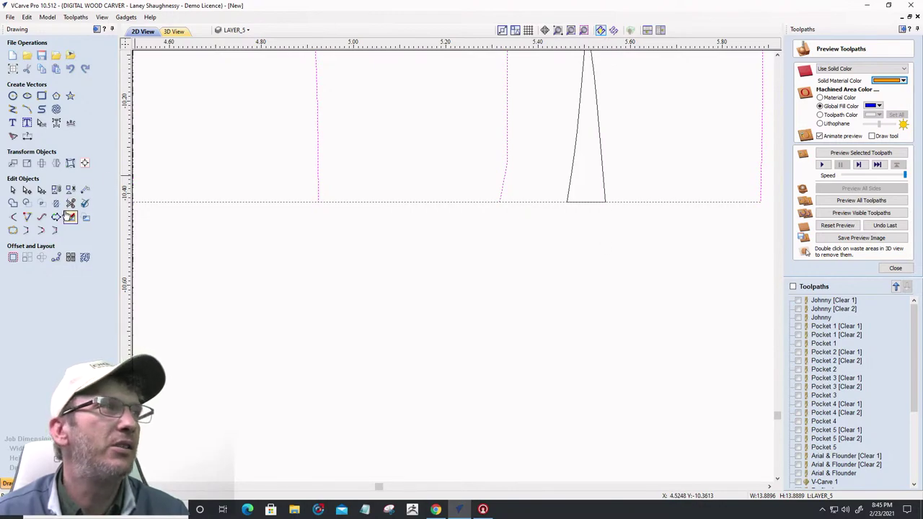
pyautogui.click(70, 203)
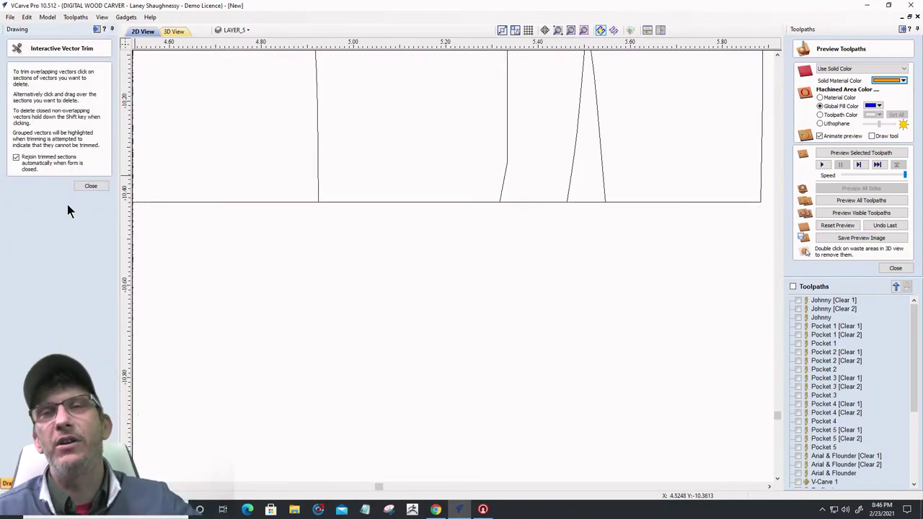
pyautogui.scroll(-3, 288, 256)
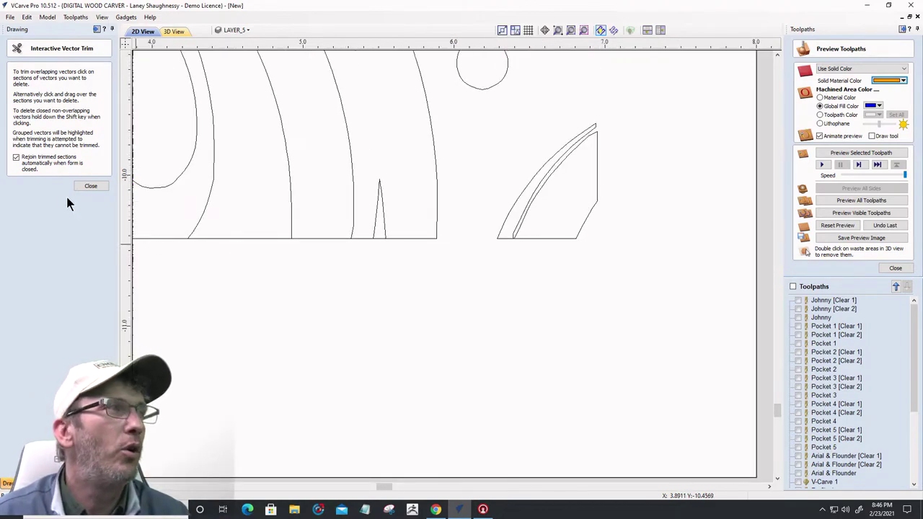
pyautogui.click(90, 187)
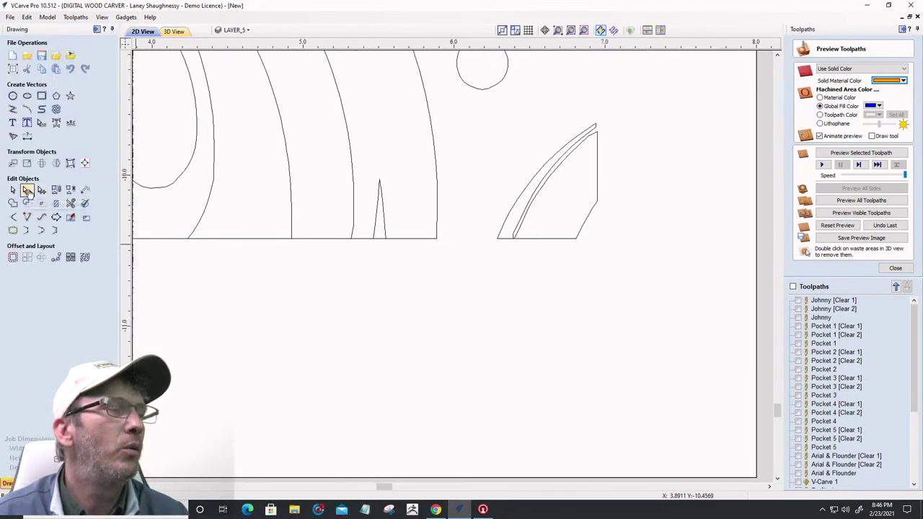
pyautogui.click(232, 243)
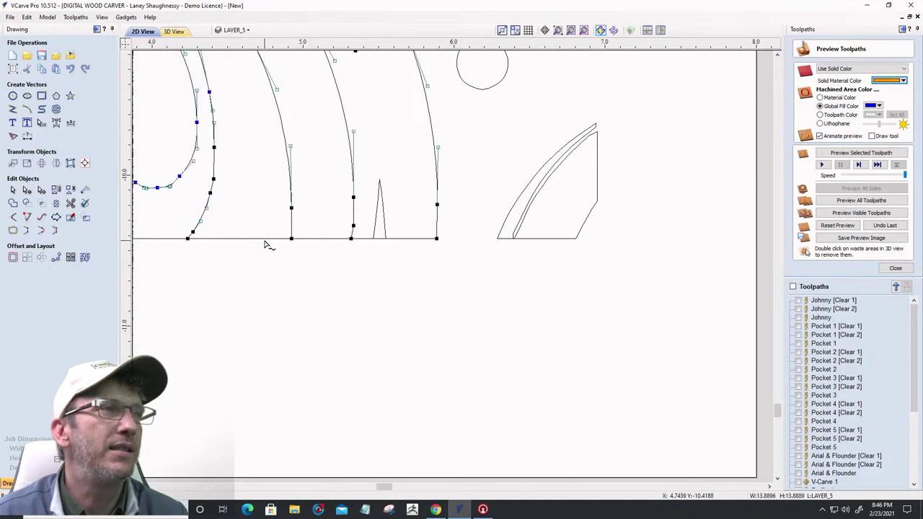
pyautogui.moveTo(290, 242); pyautogui.dragTo(291, 302)
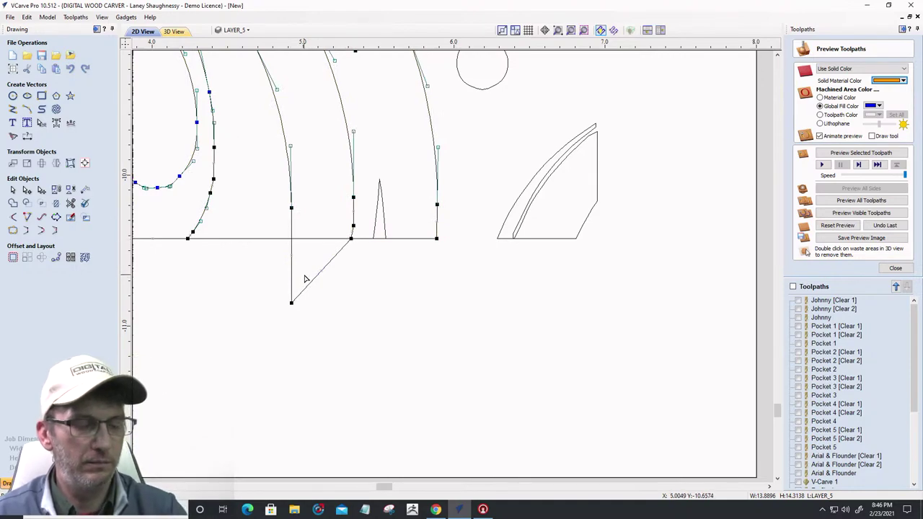
# Undo the node drag, then reselect and deselect the bottom swirl vectors to inspect them
pyautogui.hotkey('ctrl', 'z')
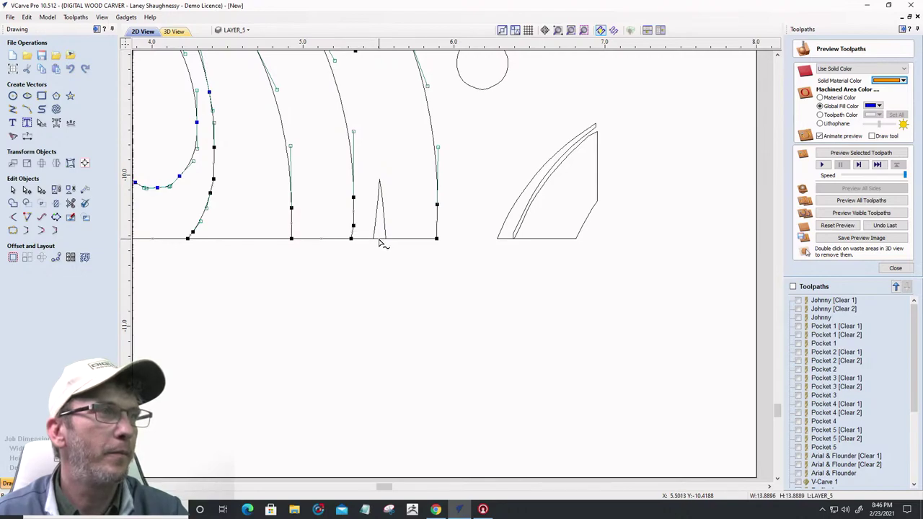
pyautogui.click(370, 263)
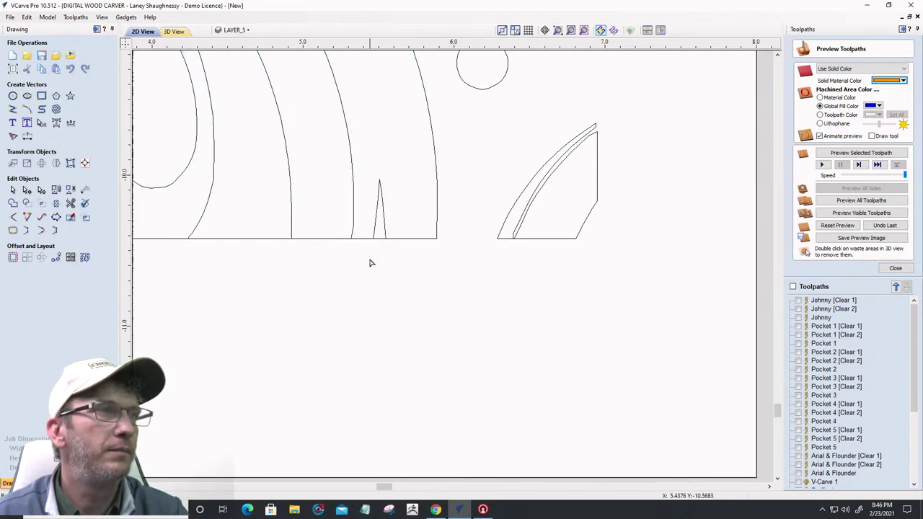
pyautogui.click(382, 241)
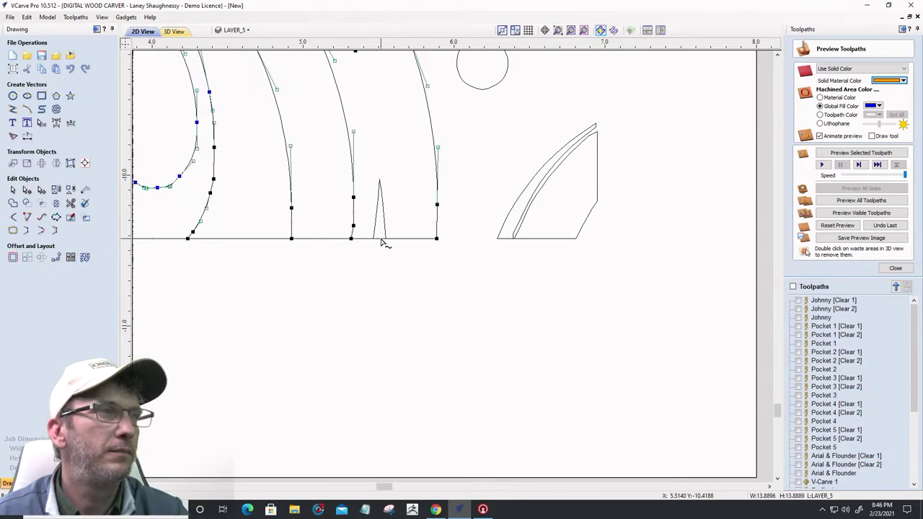
pyautogui.scroll(-4, 432, 310)
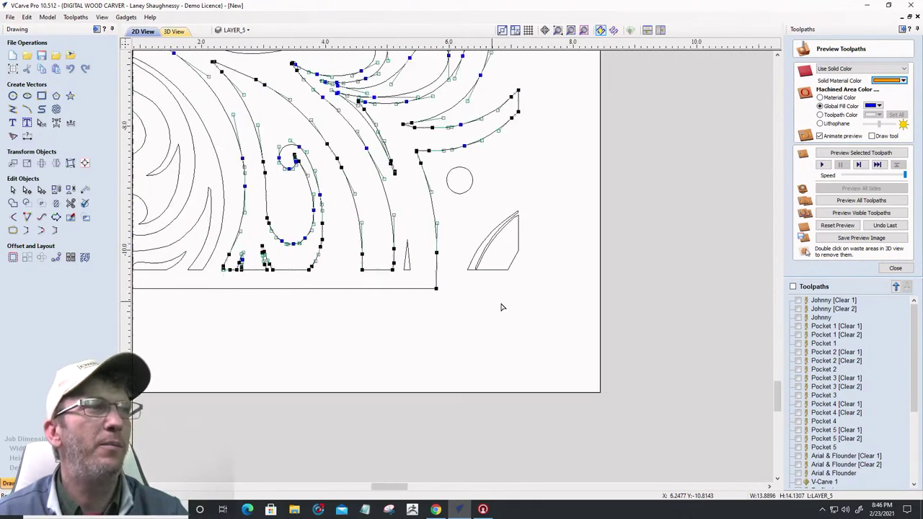
pyautogui.scroll(3, 503, 307)
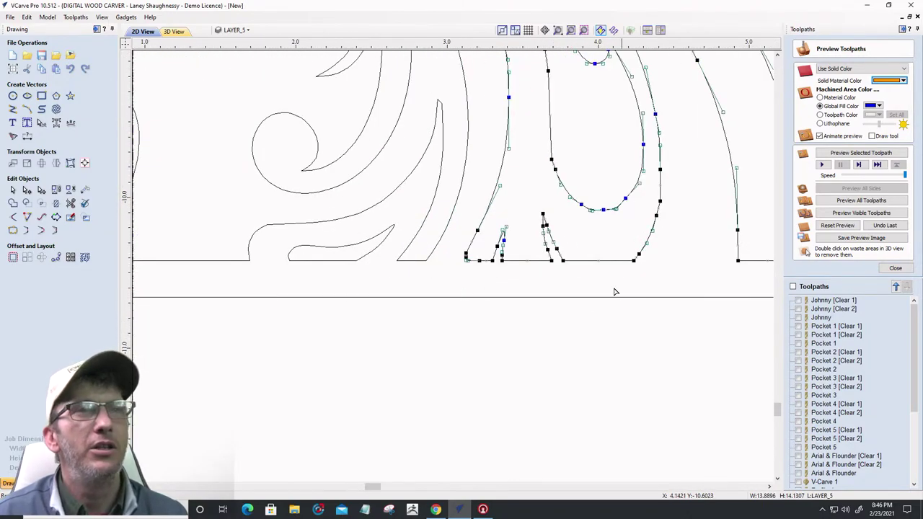
pyautogui.scroll(-1, 551, 278)
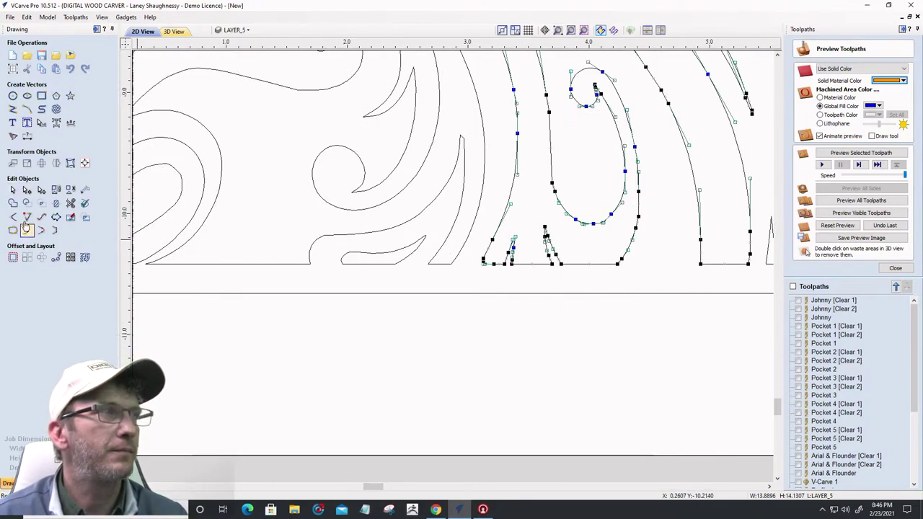
pyautogui.scroll(-2, 552, 319)
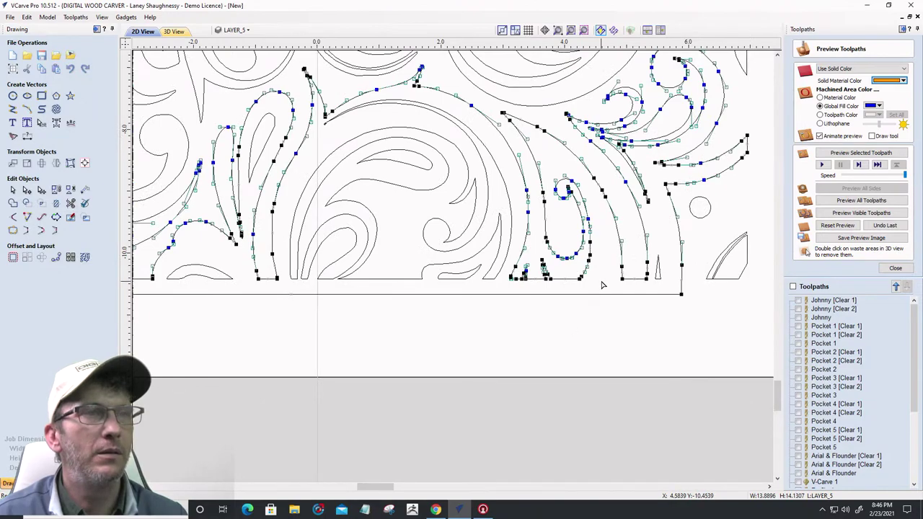
pyautogui.click(625, 286)
pyautogui.scroll(2, 624, 285)
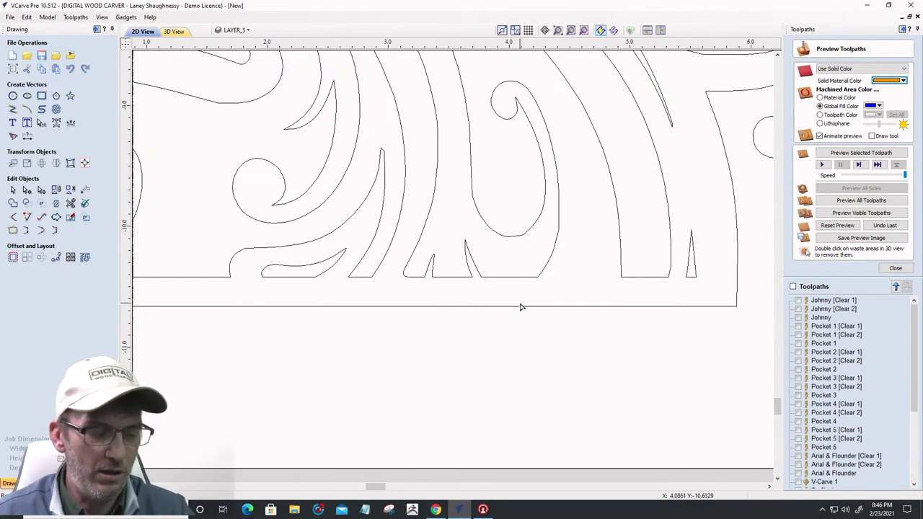
# Remove the extra lower edge, trim a bottom-line section, undo that trim, and close trimming
pyautogui.hotkey('ctrl', 'z')
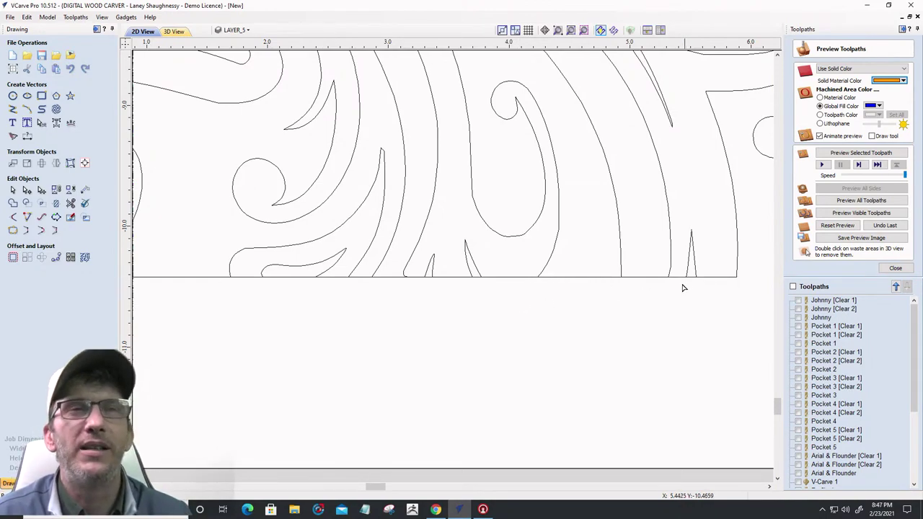
pyautogui.click(70, 204)
pyautogui.scroll(5, 692, 307)
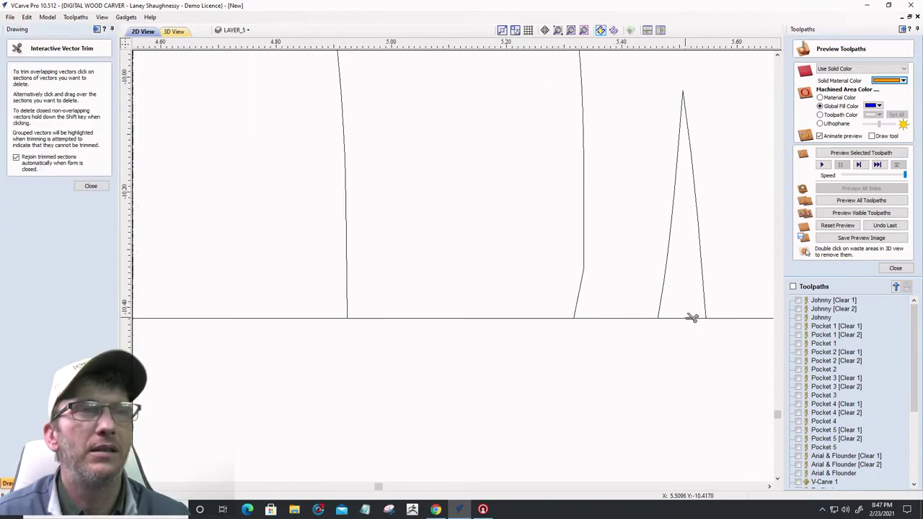
pyautogui.scroll(-5, 689, 341)
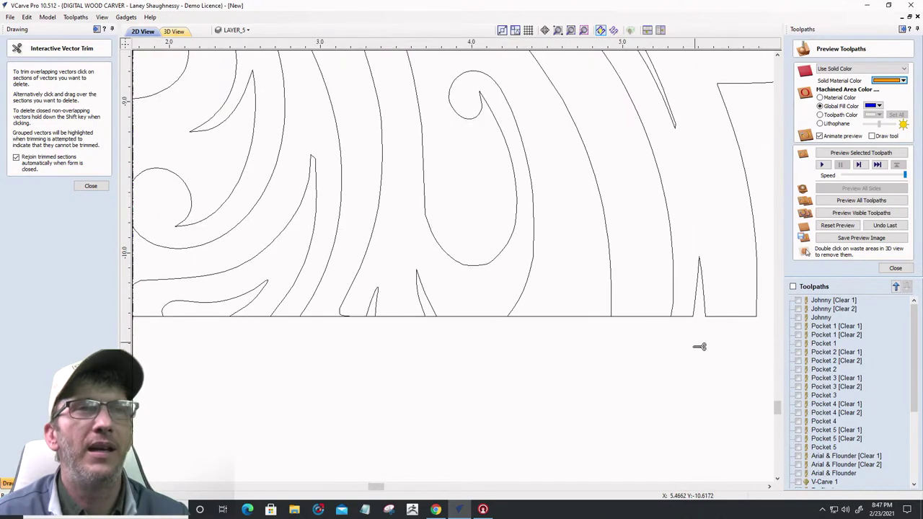
pyautogui.scroll(3, 653, 330)
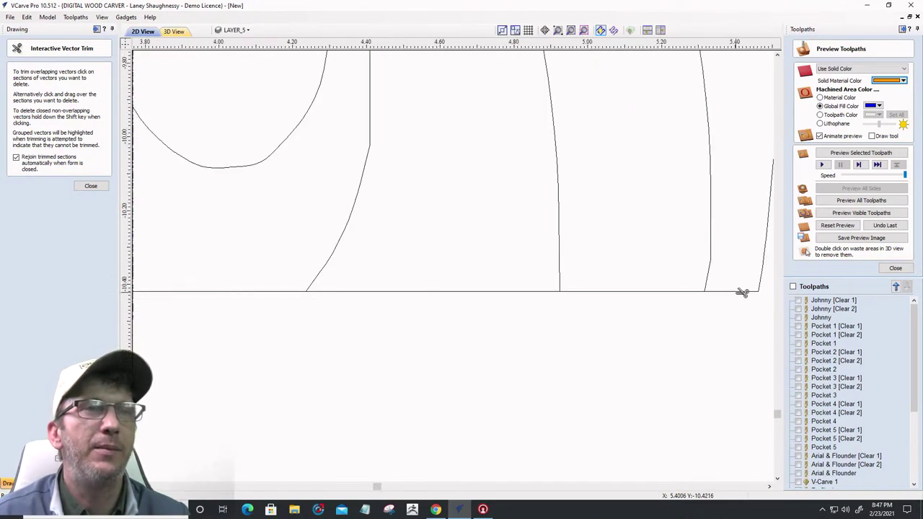
pyautogui.click(651, 291)
pyautogui.scroll(-5, 651, 294)
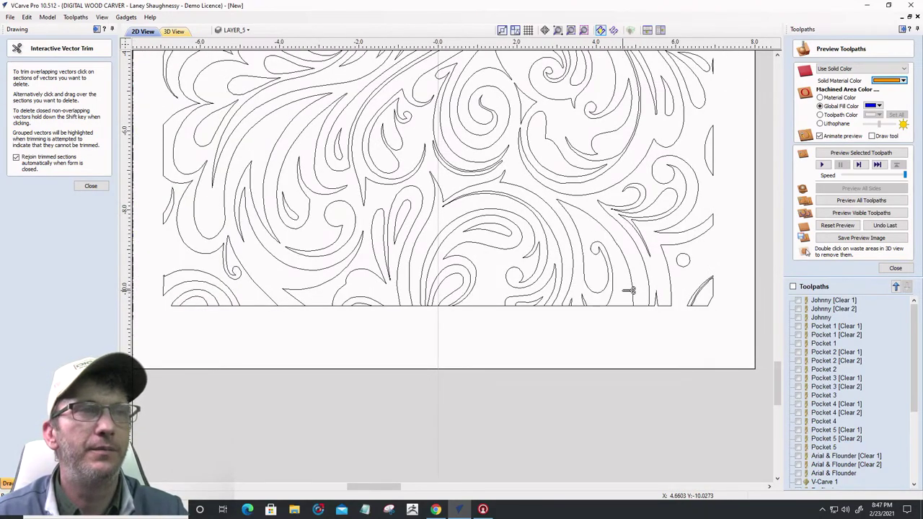
pyautogui.hotkey('ctrl', 'z')
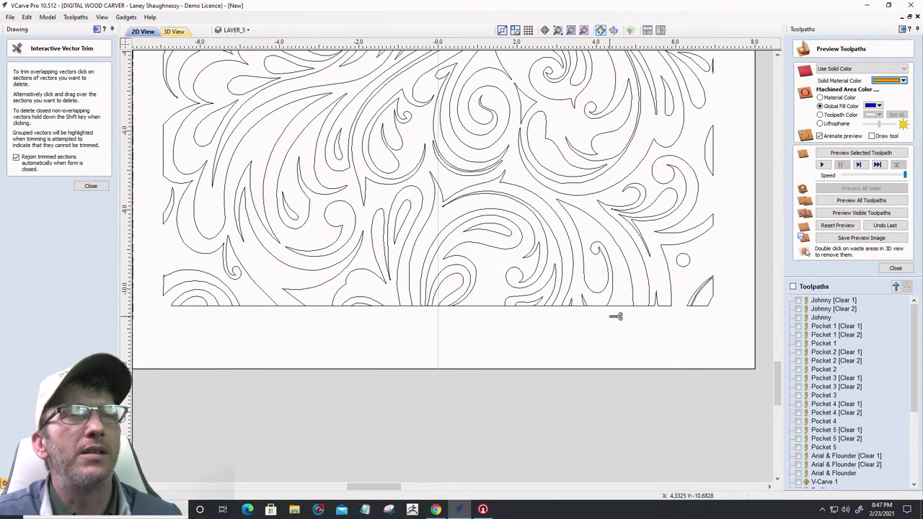
pyautogui.click(91, 186)
# Select the swirl vectors and bottom edge, then drag the bottom span down to the lower edge in node editing
pyautogui.click(598, 306)
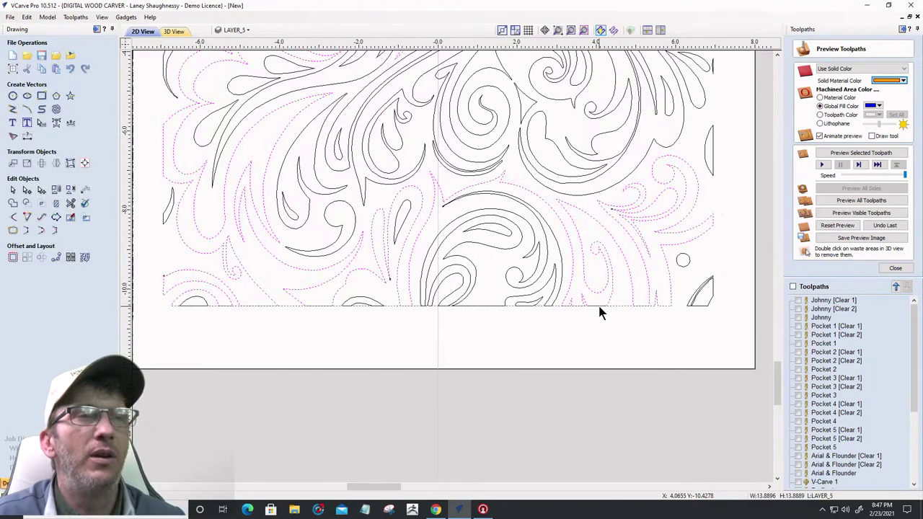
pyautogui.scroll(3, 621, 311)
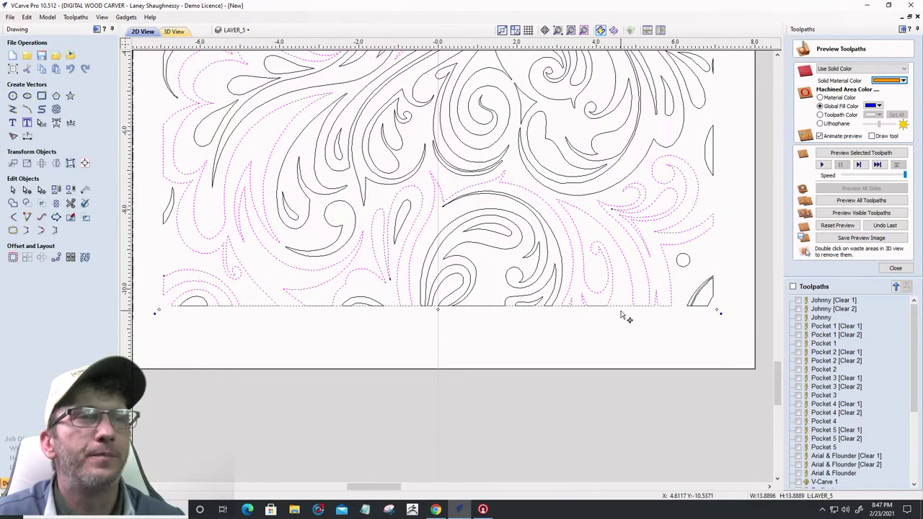
pyautogui.scroll(-3, 610, 310)
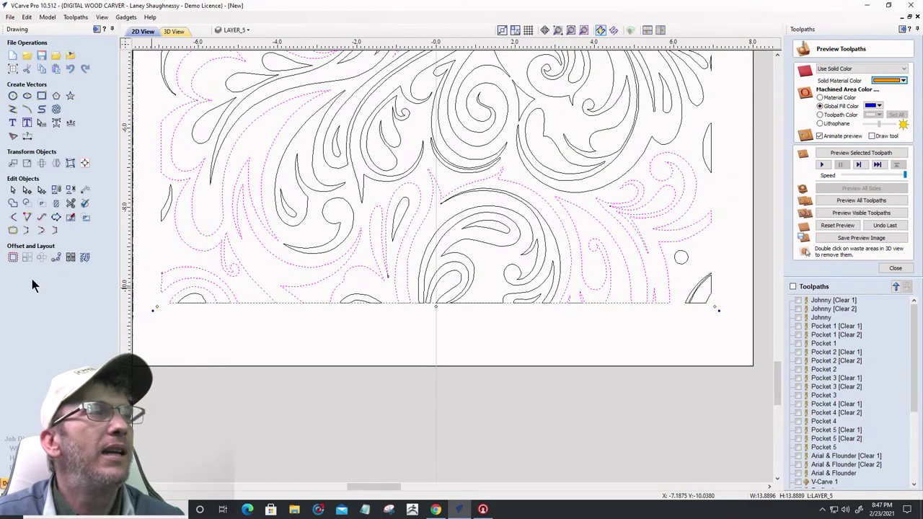
pyautogui.click(25, 192)
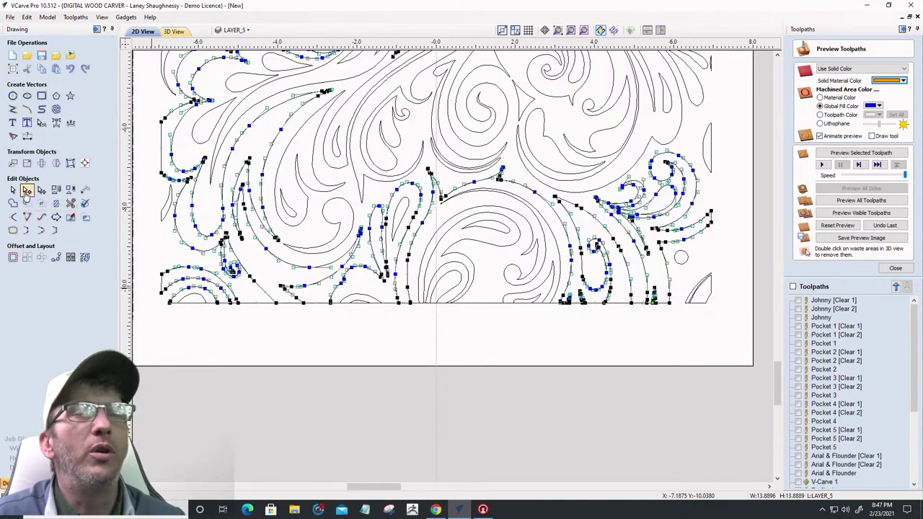
pyautogui.moveTo(624, 305); pyautogui.dragTo(630, 348)
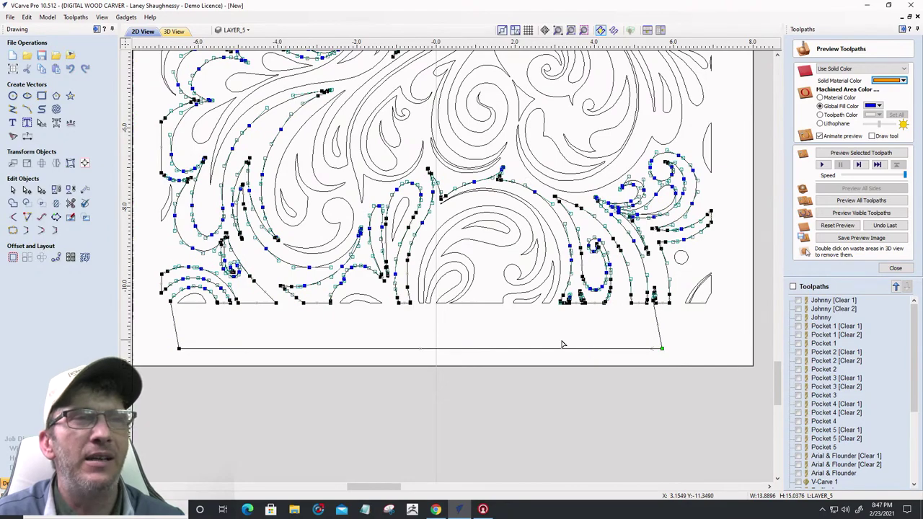
pyautogui.scroll(3, 563, 344)
pyautogui.click(447, 292)
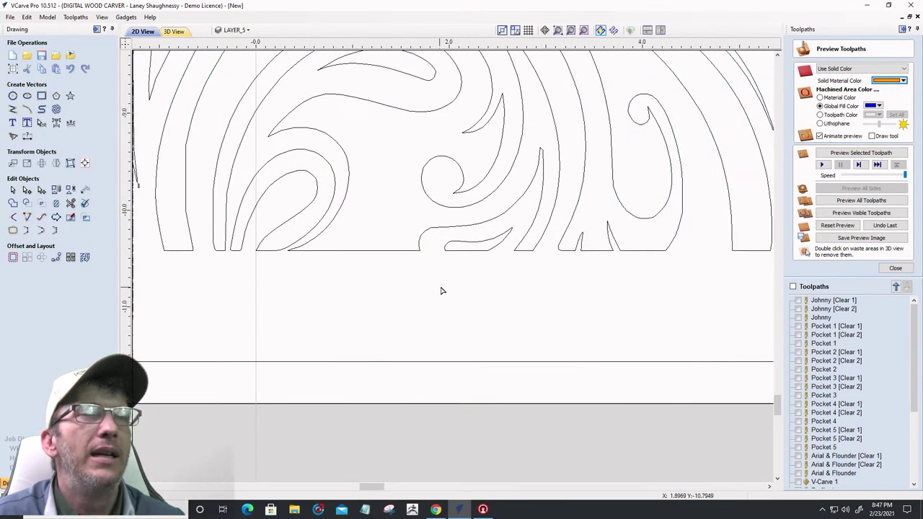
pyautogui.scroll(-2, 412, 273)
pyautogui.scroll(3, 628, 267)
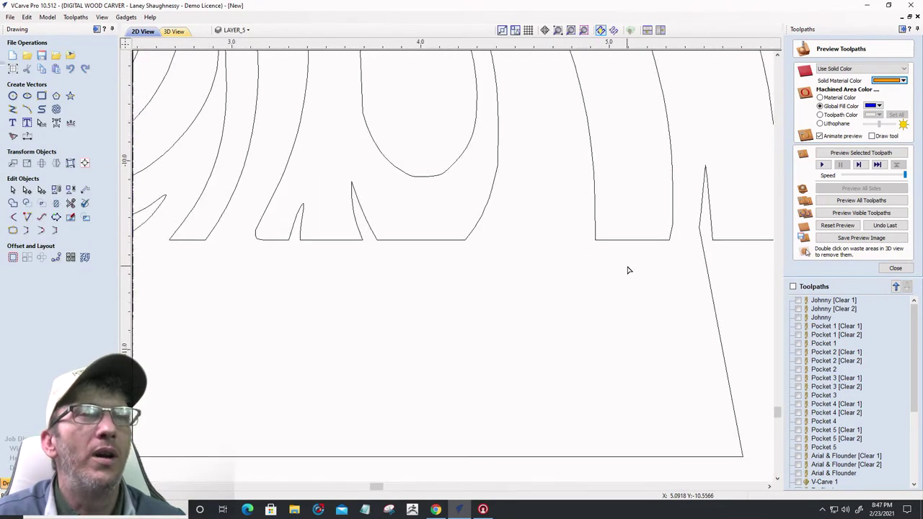
# Delete the baseline spans between the right strokes, under the middle shapes and beside the left peak
pyautogui.click(631, 241)
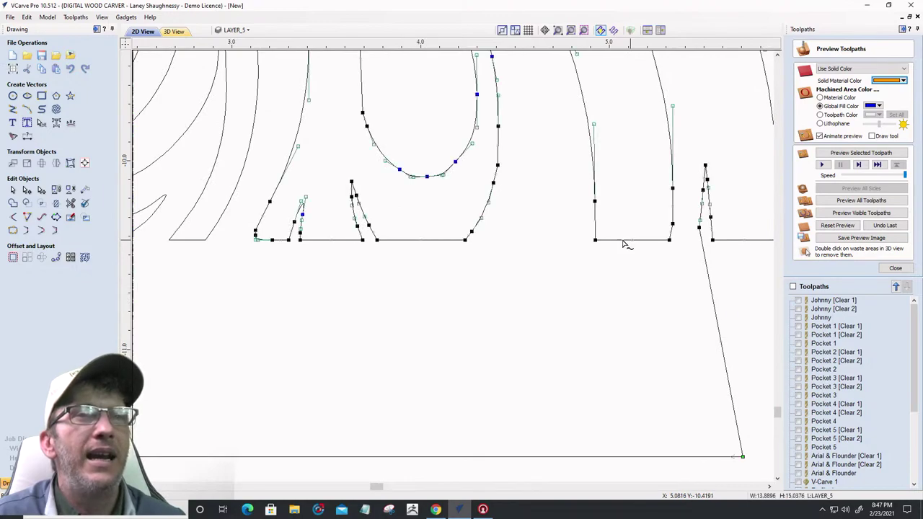
pyautogui.rightClick(618, 245)
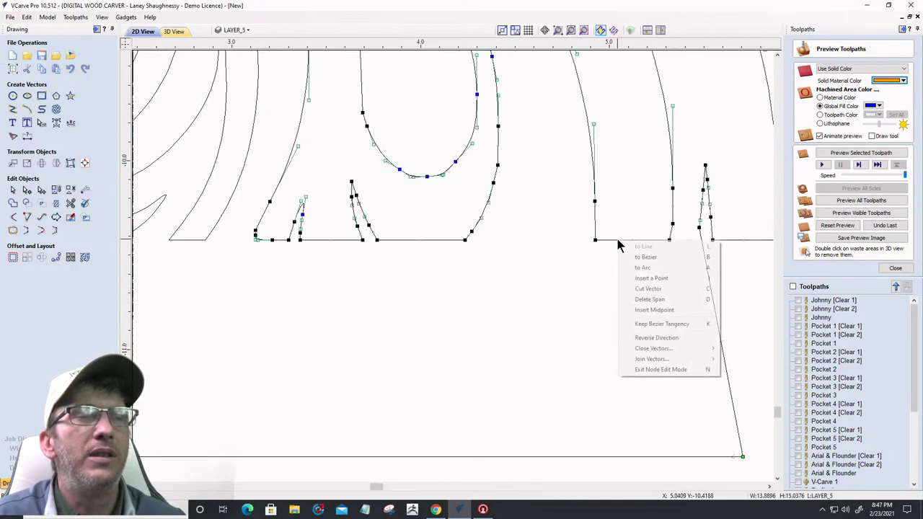
pyautogui.click(638, 299)
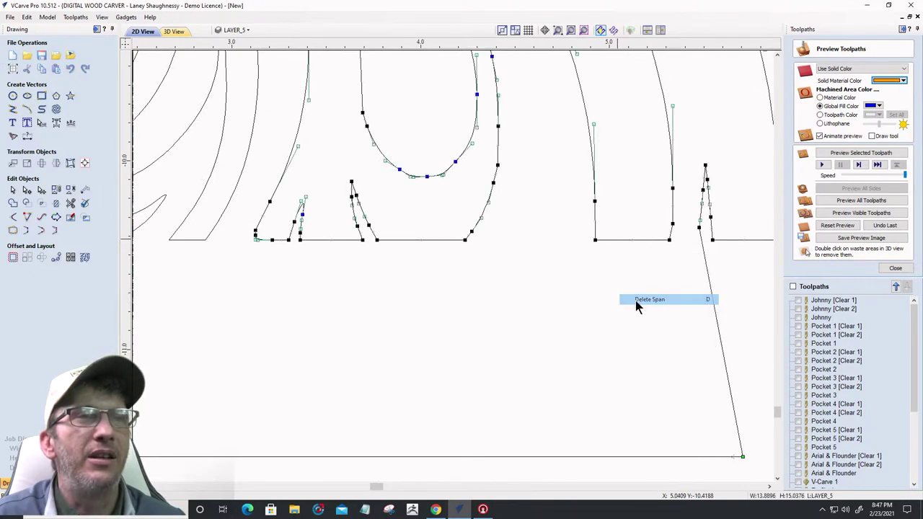
pyautogui.rightClick(428, 245)
pyautogui.click(447, 299)
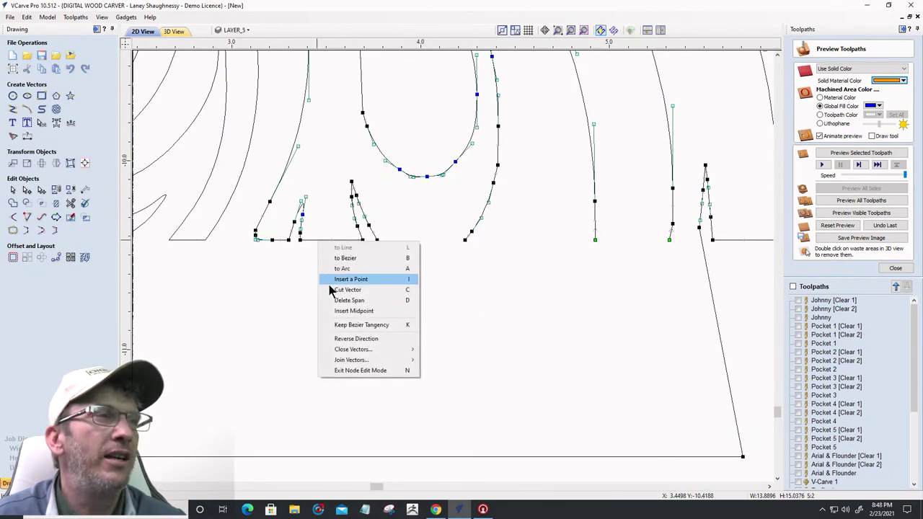
pyautogui.click(333, 300)
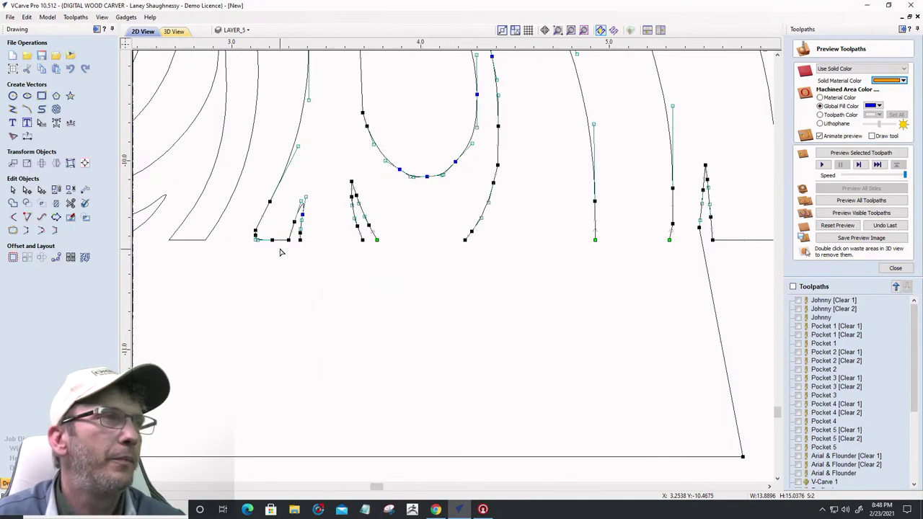
# Delete the bottom span between the two left strokes and trim the left curve's bottom end
pyautogui.scroll(5, 270, 240)
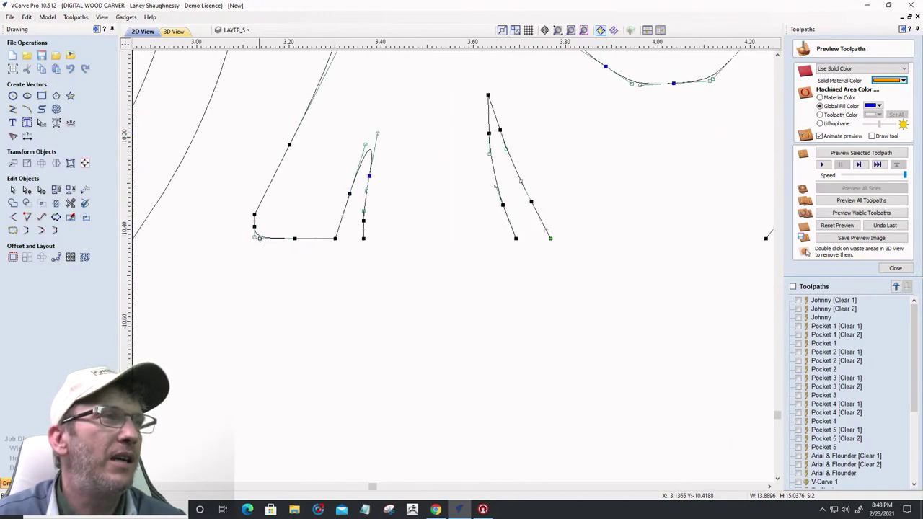
pyautogui.rightClick(355, 240)
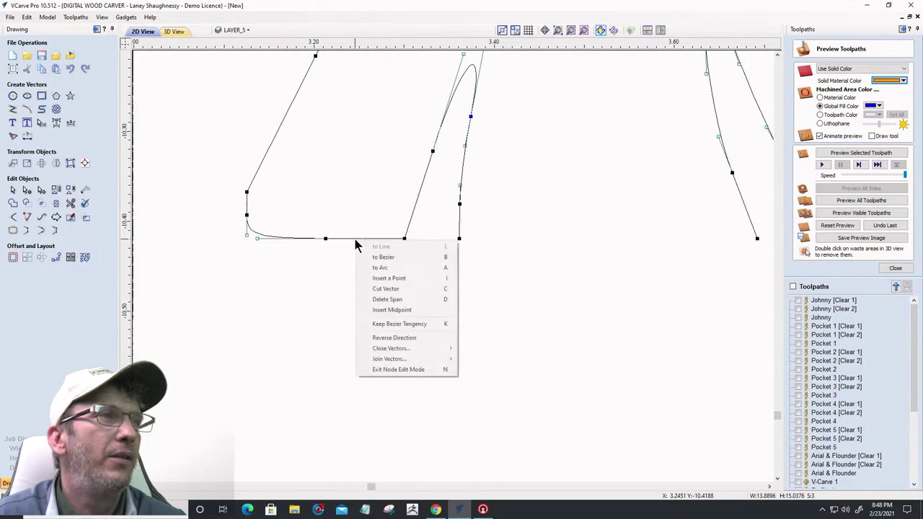
pyautogui.click(387, 299)
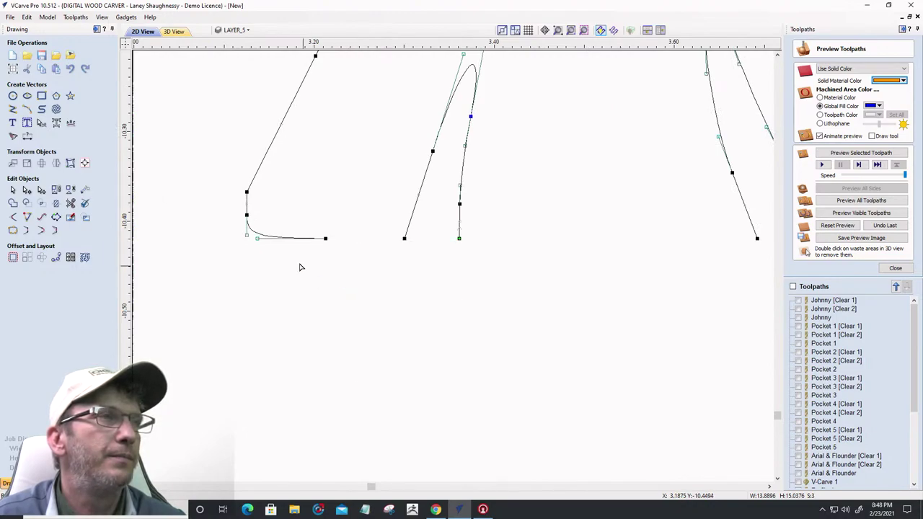
pyautogui.rightClick(262, 236)
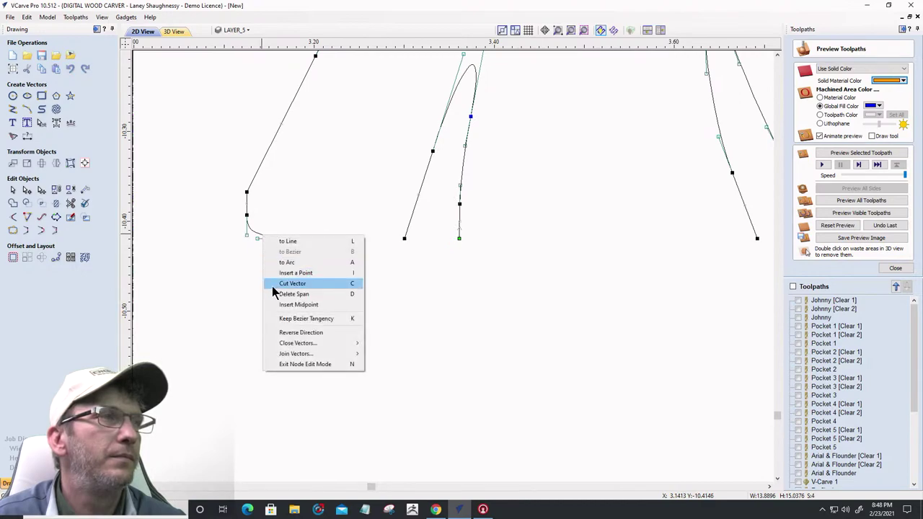
pyautogui.click(289, 294)
# Delete the bottom span between the diagonal strokes
pyautogui.scroll(-4, 573, 287)
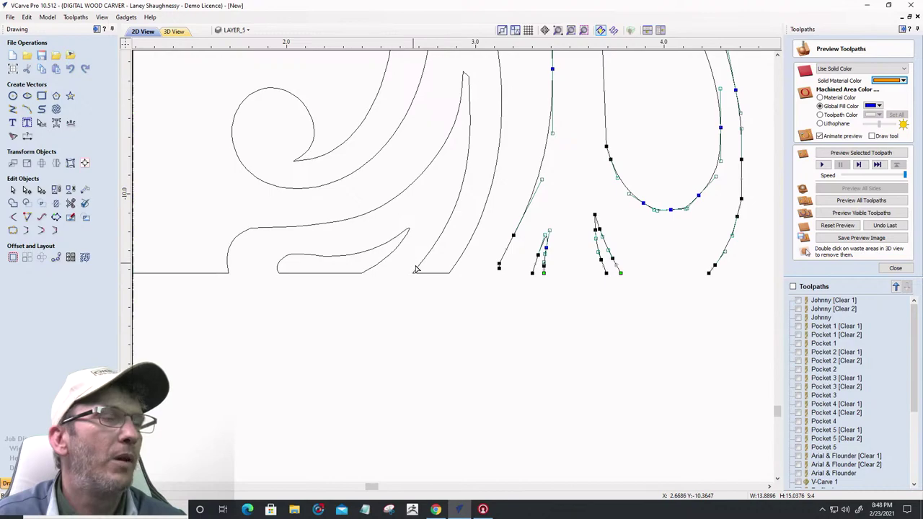
pyautogui.scroll(2, 421, 274)
pyautogui.scroll(1, 421, 274)
pyautogui.rightClick(429, 279)
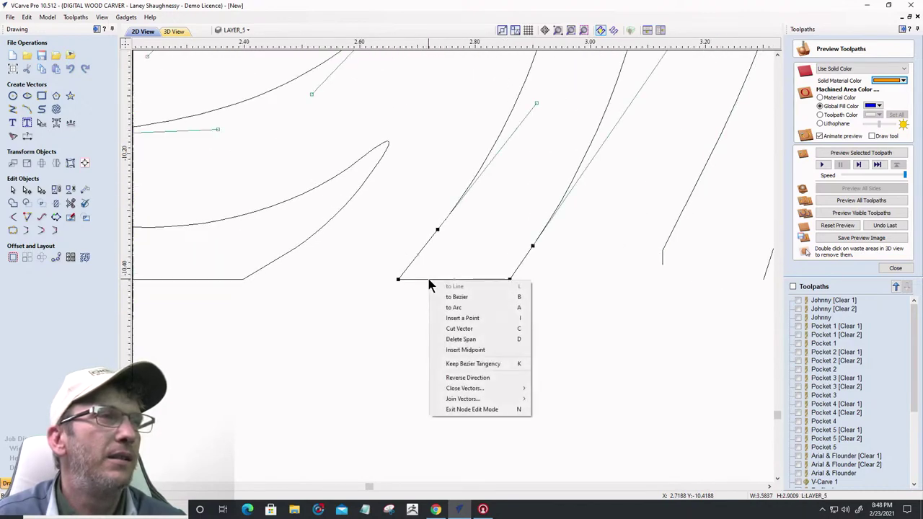
pyautogui.click(460, 338)
pyautogui.scroll(-3, 499, 322)
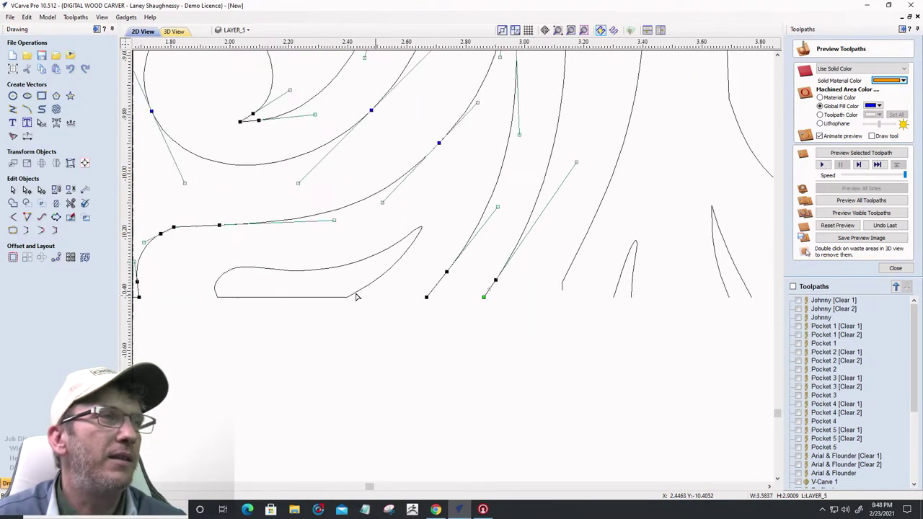
# Remove the blade-shaped vector's bottom edge span, then clear the selection
pyautogui.click(281, 296)
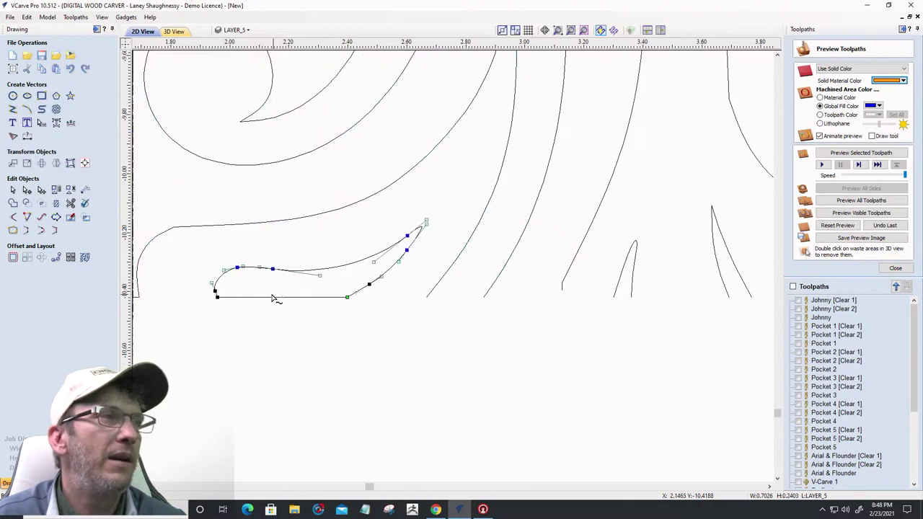
pyautogui.rightClick(274, 297)
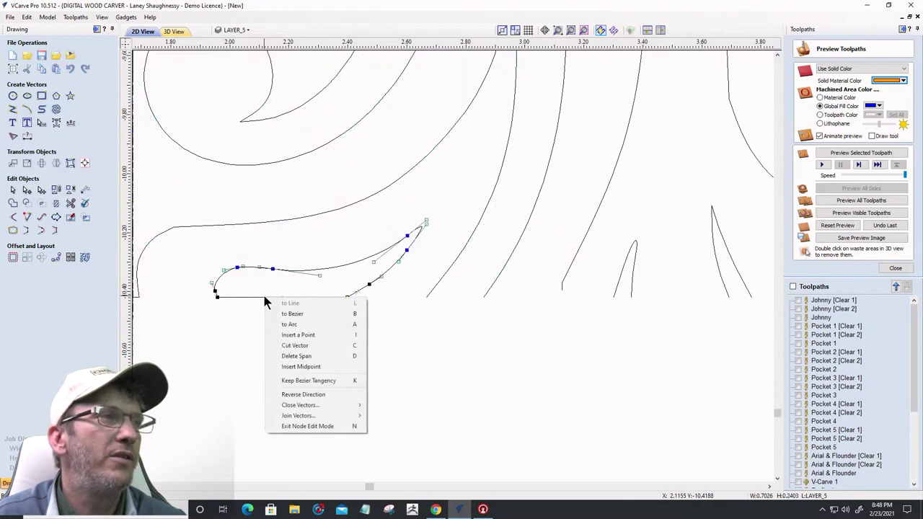
pyautogui.click(284, 359)
pyautogui.scroll(-3, 410, 327)
pyautogui.scroll(2, 342, 320)
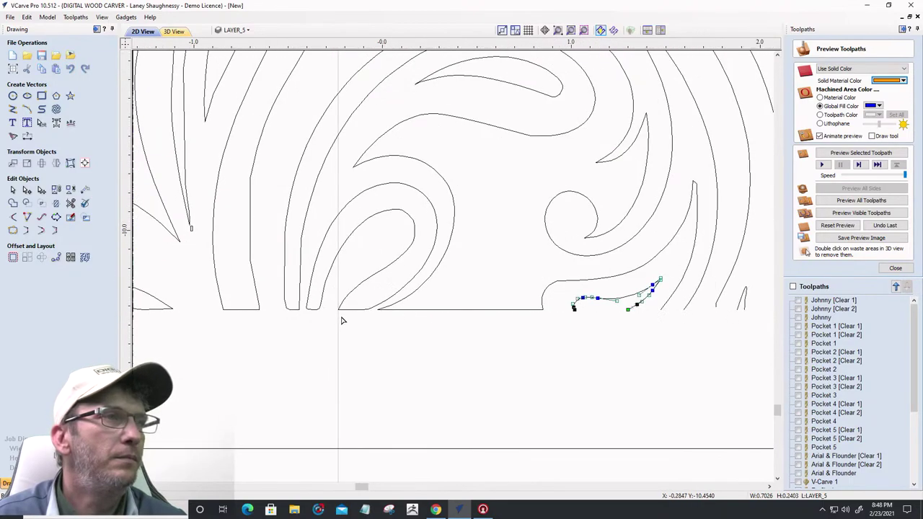
pyautogui.scroll(1, 341, 321)
pyautogui.scroll(-3, 364, 263)
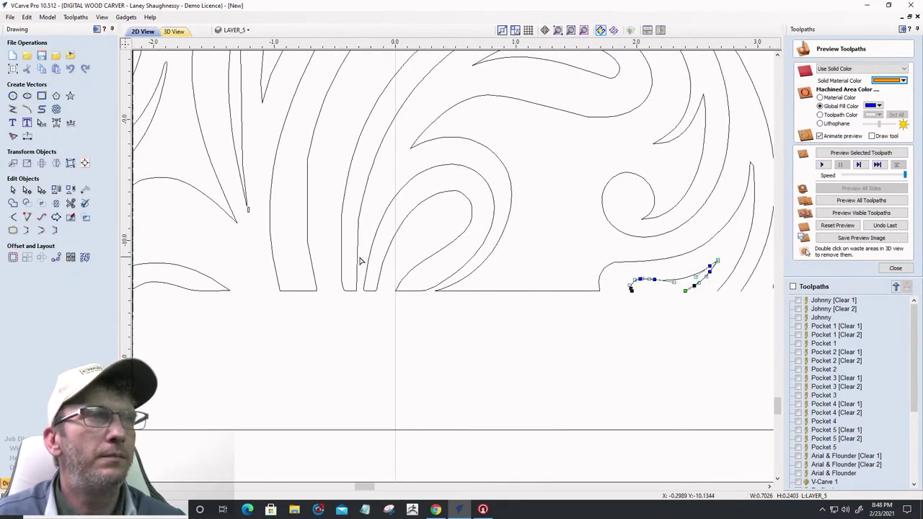
pyautogui.scroll(-1, 402, 272)
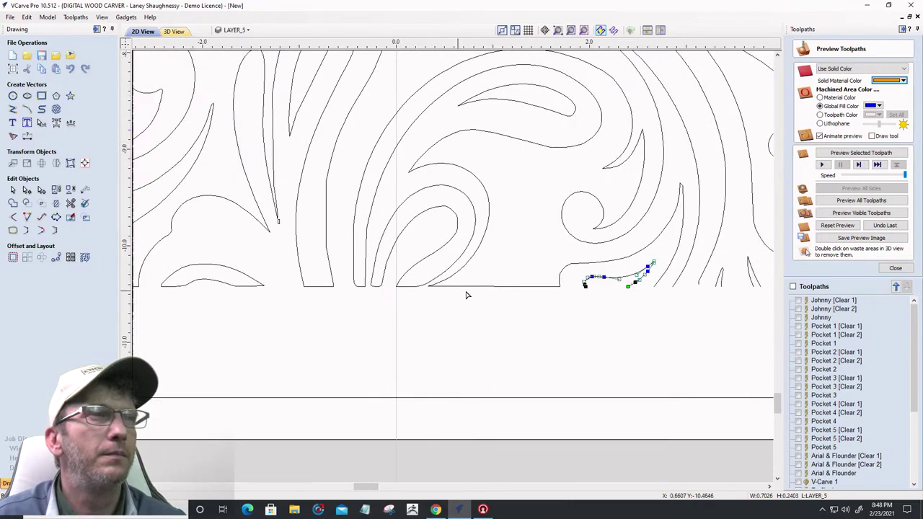
pyautogui.scroll(-3, 478, 290)
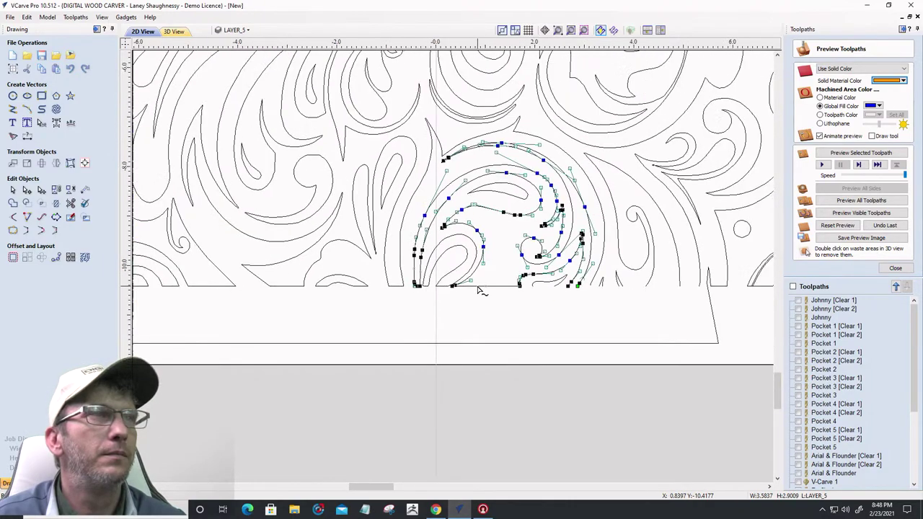
pyautogui.scroll(1, 478, 290)
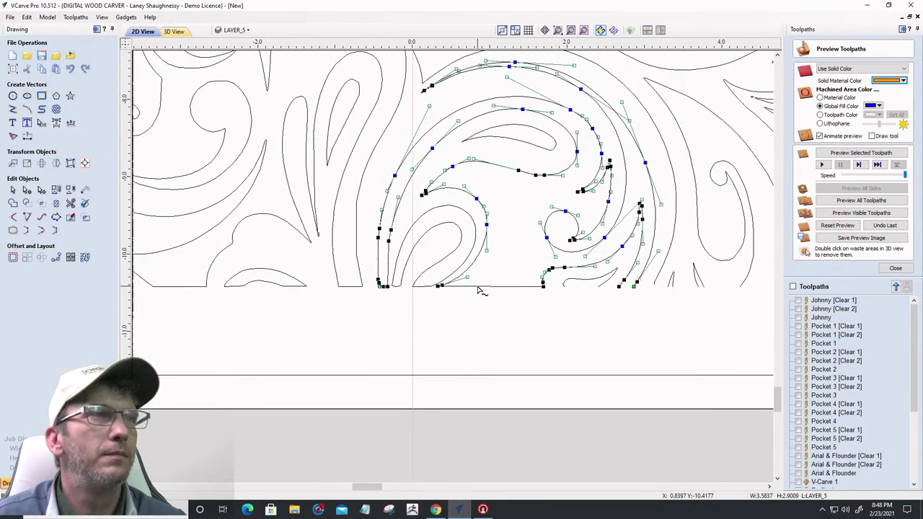
pyautogui.click(433, 303)
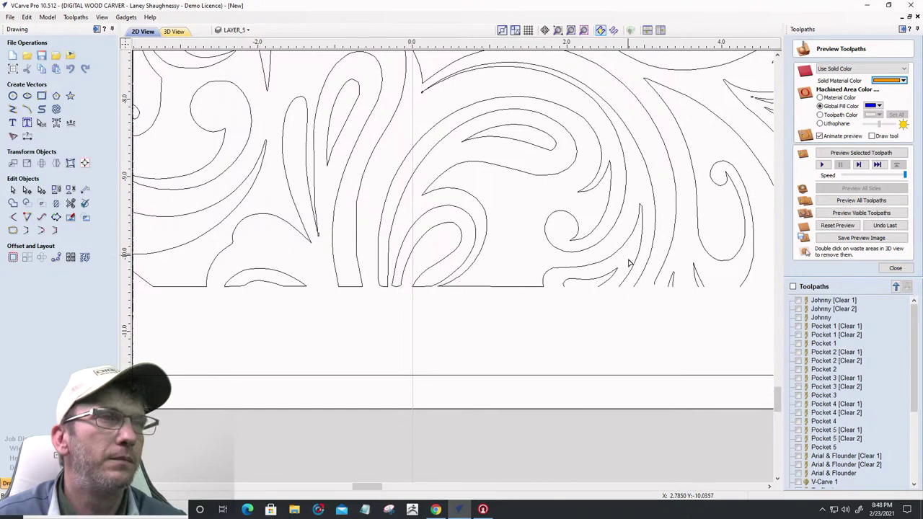
# Delete the bottom spans of the swirl vector and the right curve along the border
pyautogui.click(524, 289)
pyautogui.rightClick(525, 288)
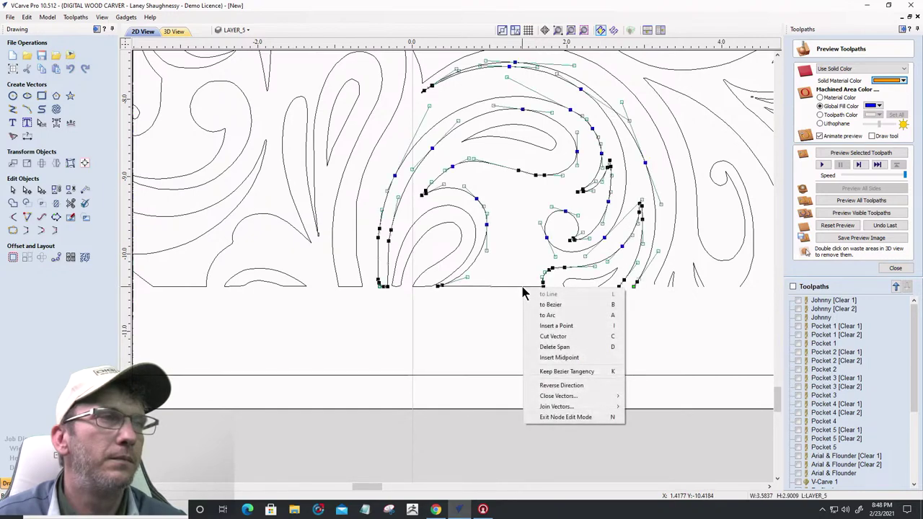
pyautogui.click(540, 350)
pyautogui.scroll(6, 397, 293)
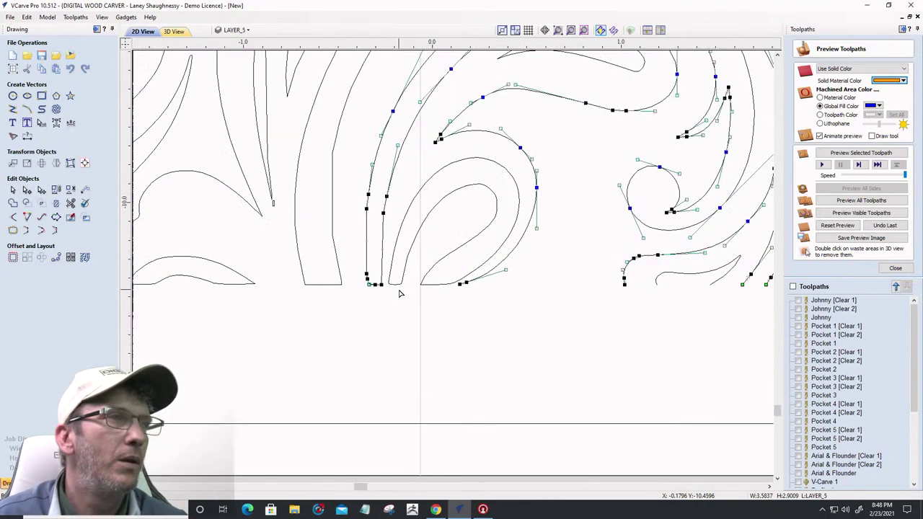
pyautogui.click(511, 277)
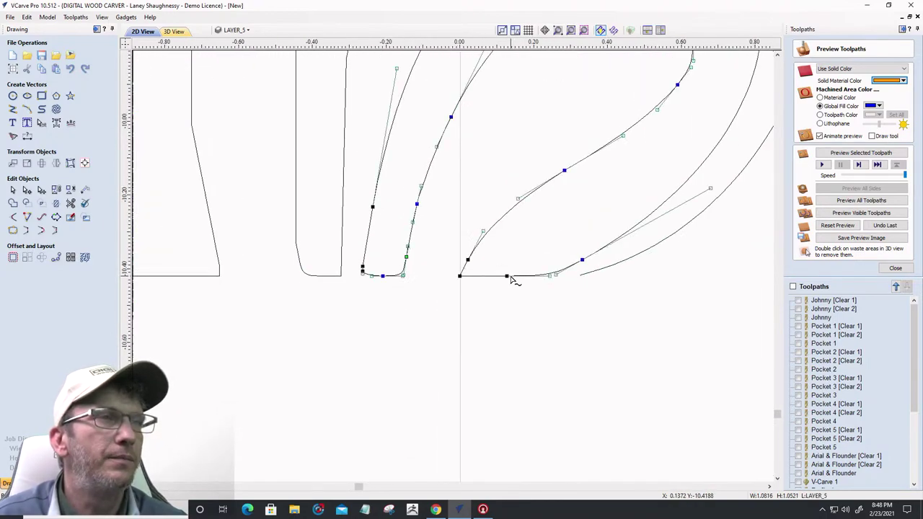
pyautogui.rightClick(491, 278)
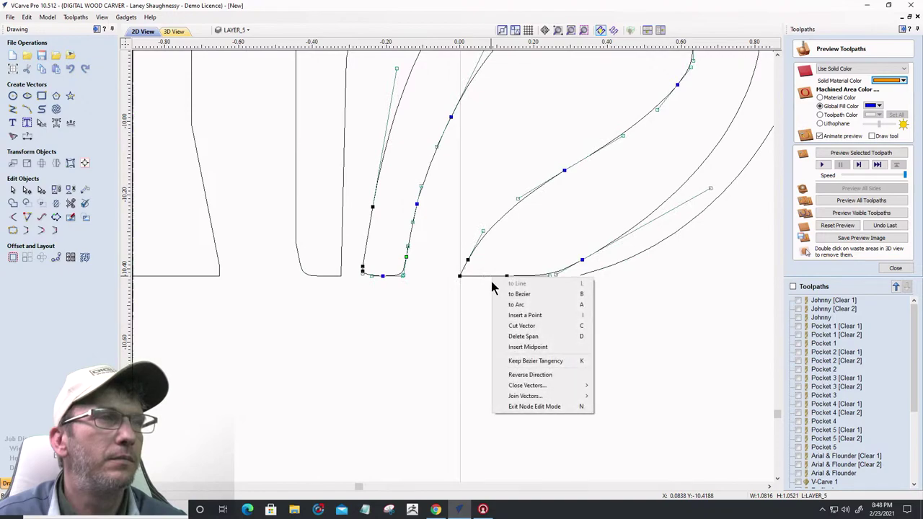
pyautogui.click(522, 336)
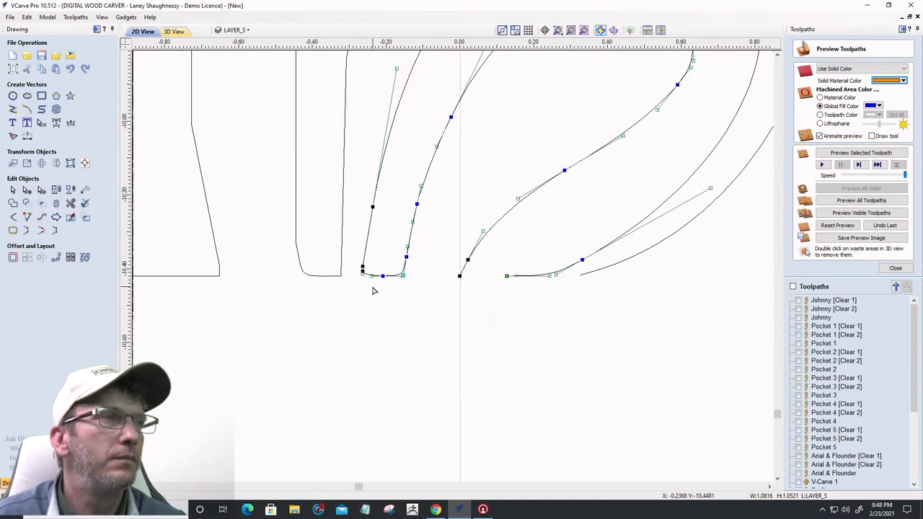
pyautogui.scroll(4, 376, 278)
pyautogui.scroll(1, 377, 278)
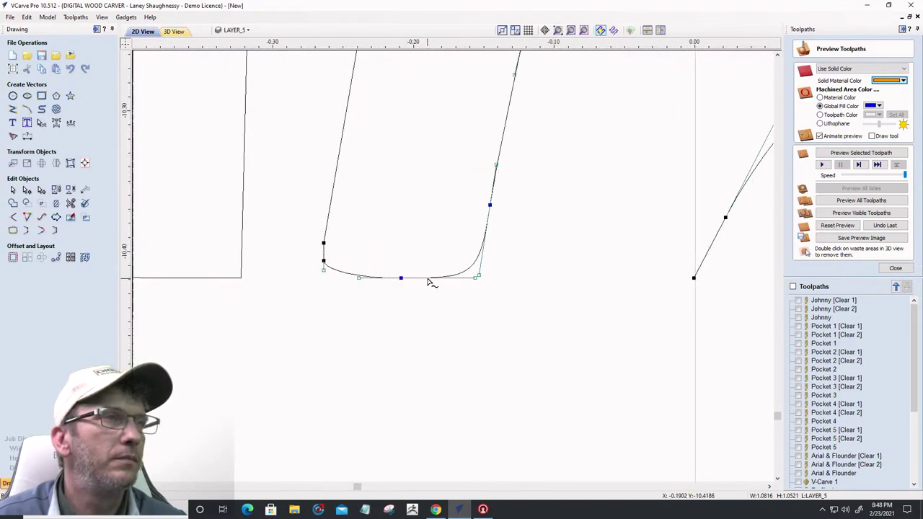
# Remove both parts of the rounded bottom curve
pyautogui.rightClick(428, 281)
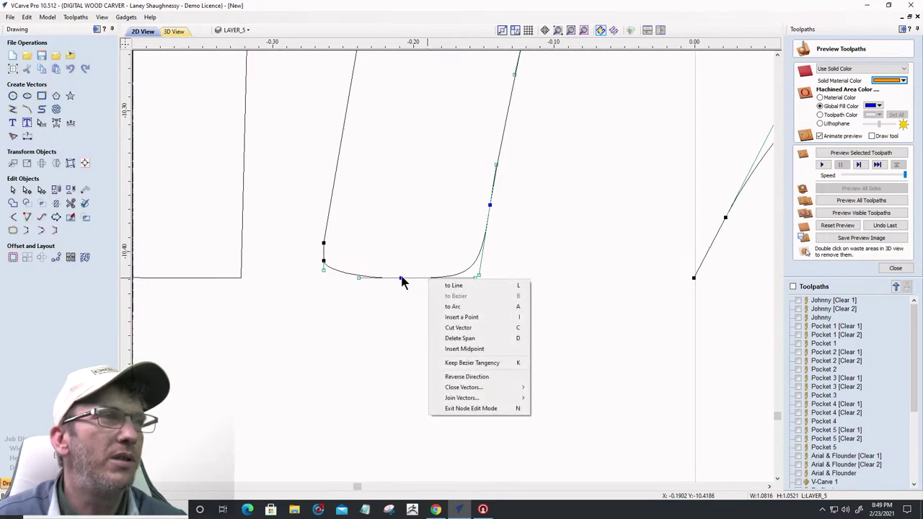
pyautogui.click(442, 338)
pyautogui.rightClick(354, 274)
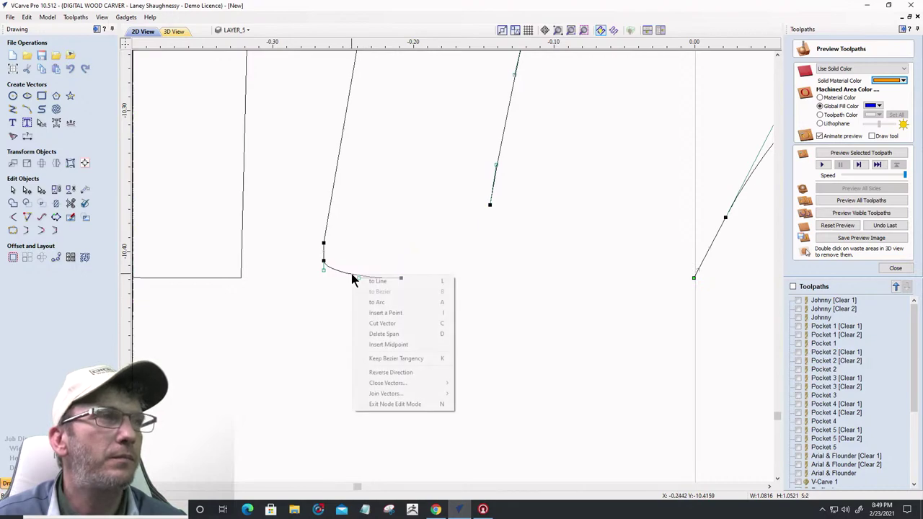
pyautogui.click(372, 336)
pyautogui.scroll(-5, 470, 323)
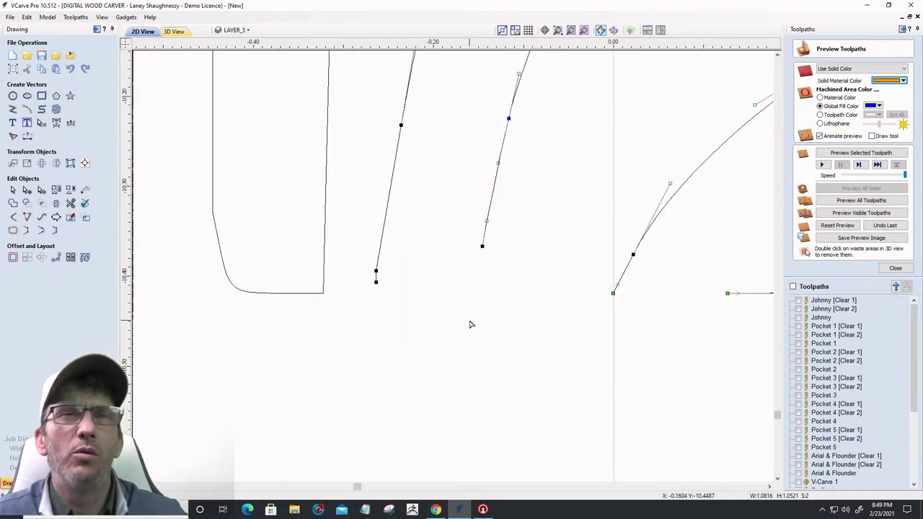
pyautogui.scroll(5, 409, 310)
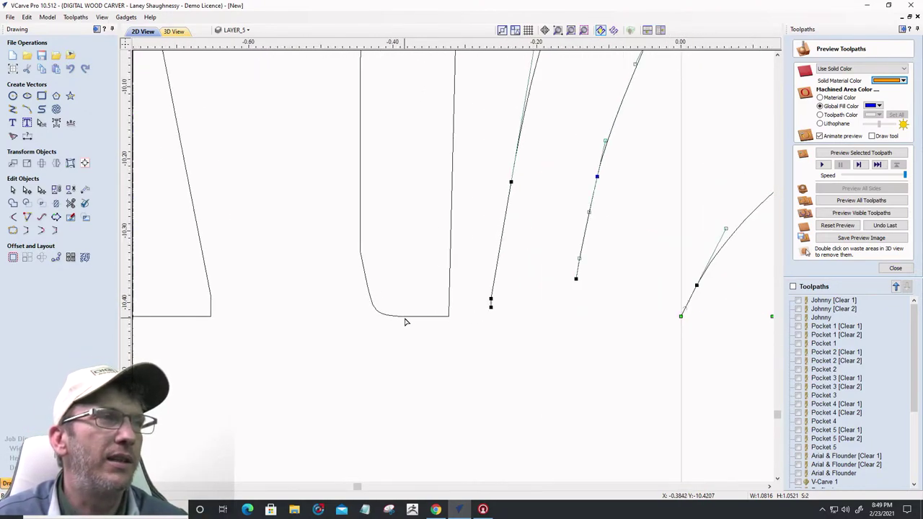
# Delete the round-cornered vector's straight bottom span and its curved bottom span
pyautogui.click(407, 318)
pyautogui.rightClick(433, 316)
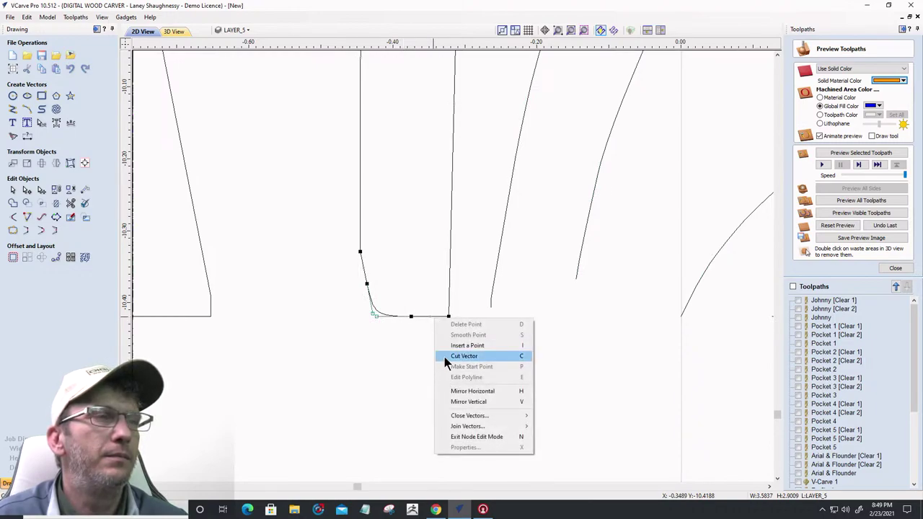
pyautogui.rightClick(424, 318)
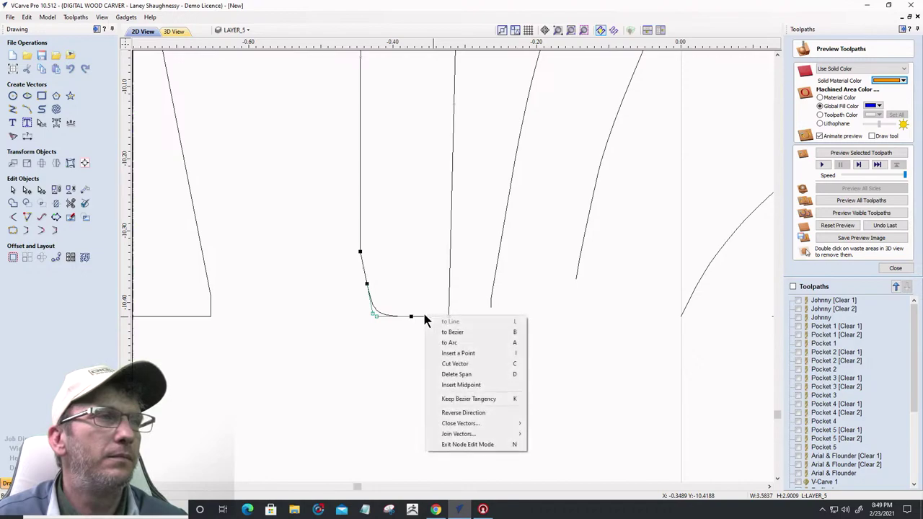
pyautogui.click(456, 374)
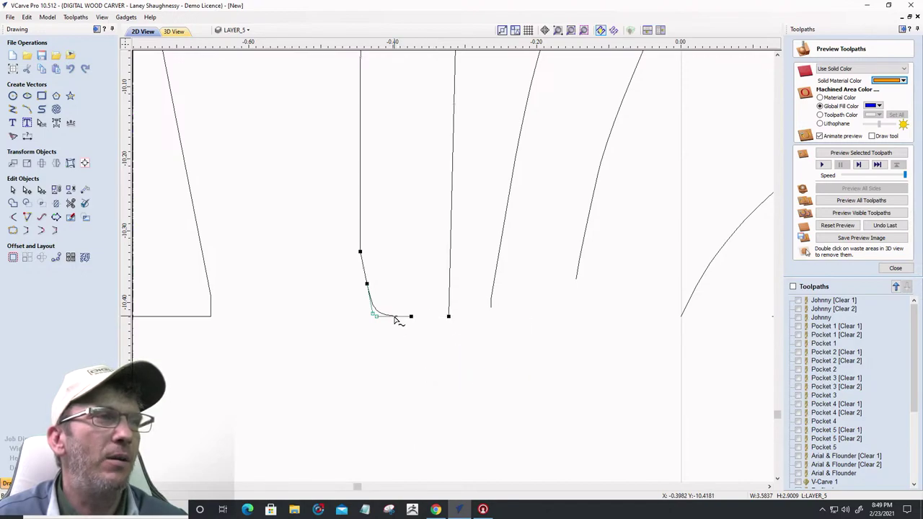
pyautogui.rightClick(396, 319)
pyautogui.click(411, 376)
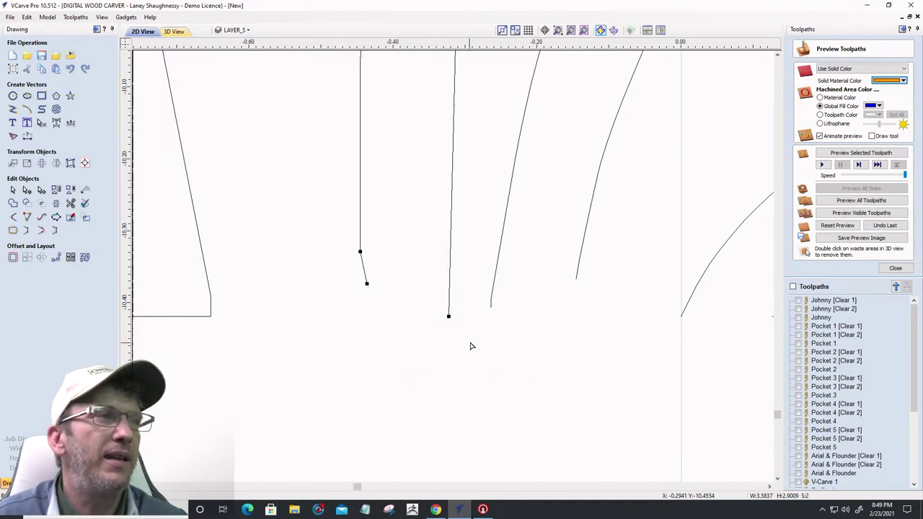
pyautogui.scroll(-3, 470, 347)
pyautogui.scroll(3, 295, 325)
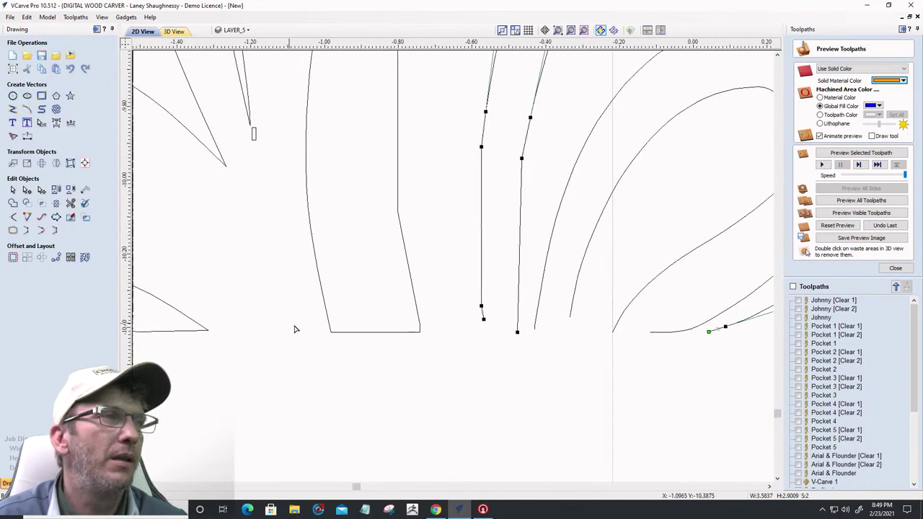
# Remove the shape's straight bottom span, then bring up node commands at the bottom curve's end node
pyautogui.rightClick(408, 339)
pyautogui.click(431, 399)
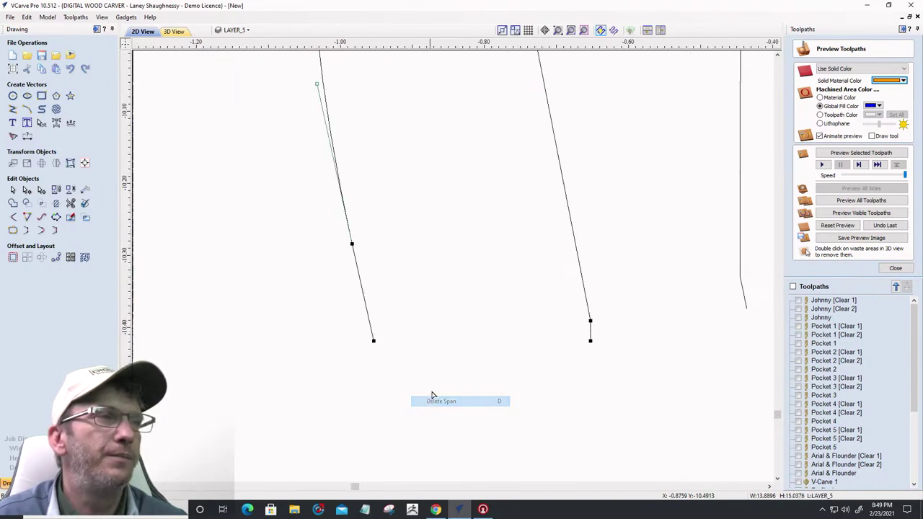
pyautogui.scroll(-5, 463, 342)
pyautogui.scroll(4, 349, 341)
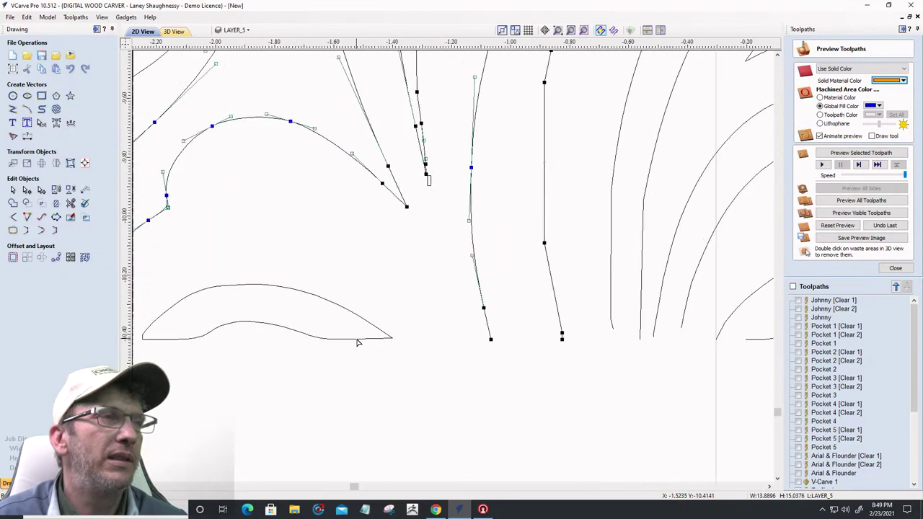
pyautogui.click(357, 339)
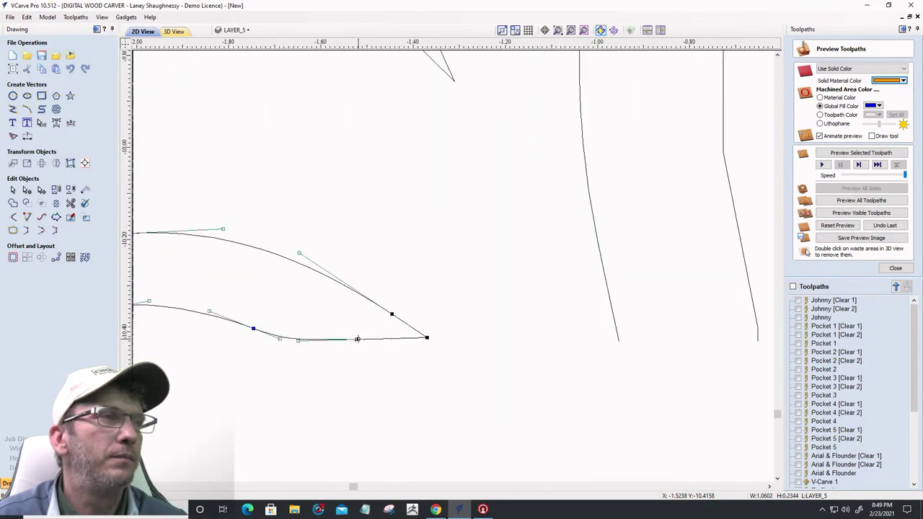
pyautogui.rightClick(357, 338)
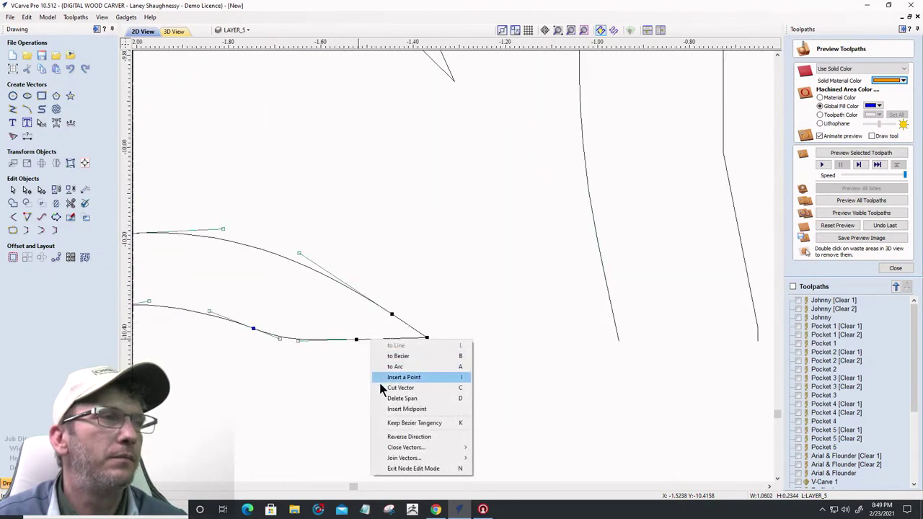
# Make the curve's end node its start point and delete the short span at its left end
pyautogui.click(395, 389)
pyautogui.scroll(-3, 374, 371)
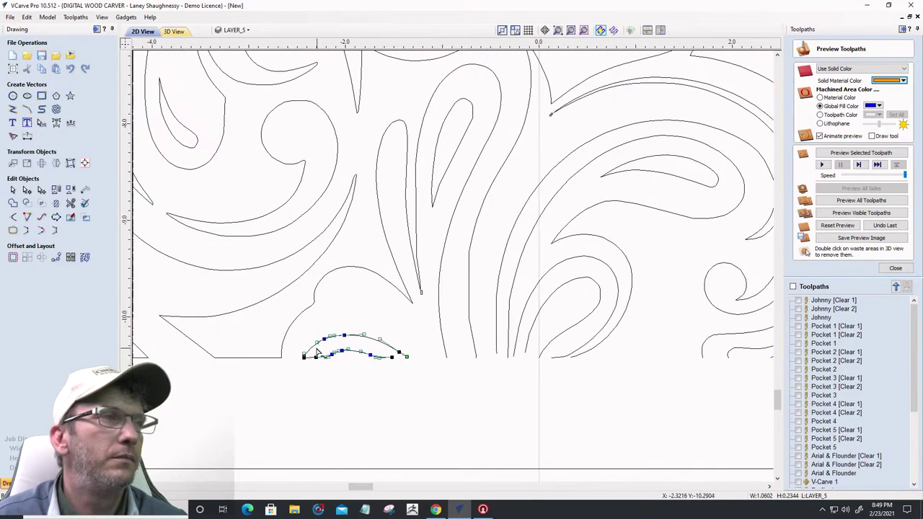
pyautogui.scroll(5, 311, 364)
pyautogui.rightClick(326, 362)
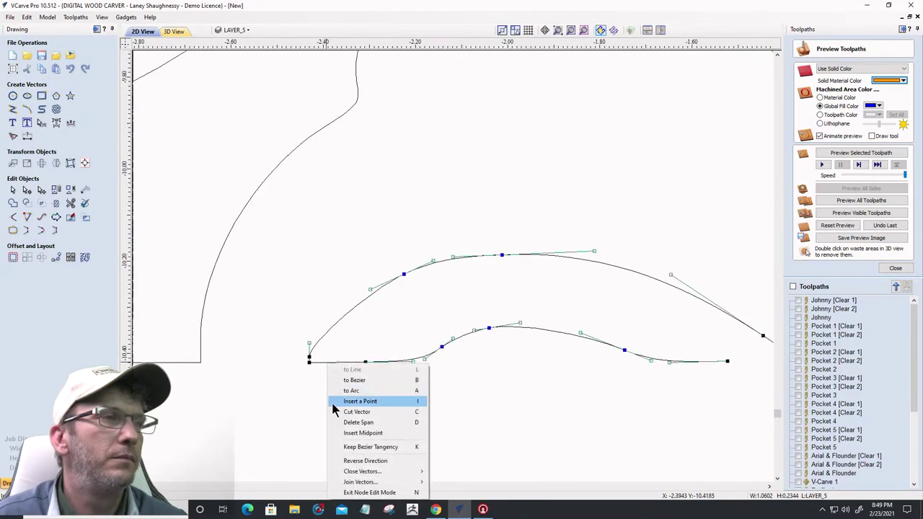
pyautogui.click(345, 423)
pyautogui.scroll(-3, 281, 390)
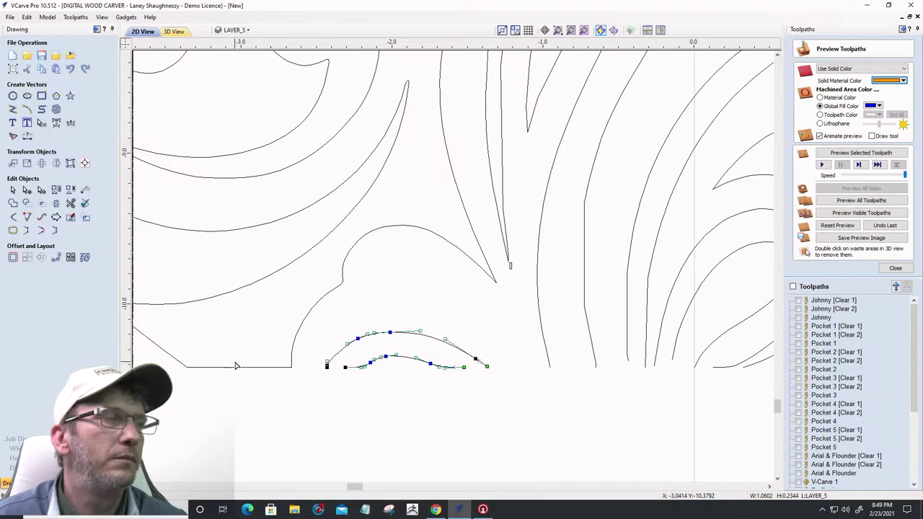
pyautogui.scroll(-2, 267, 364)
pyautogui.scroll(4, 214, 365)
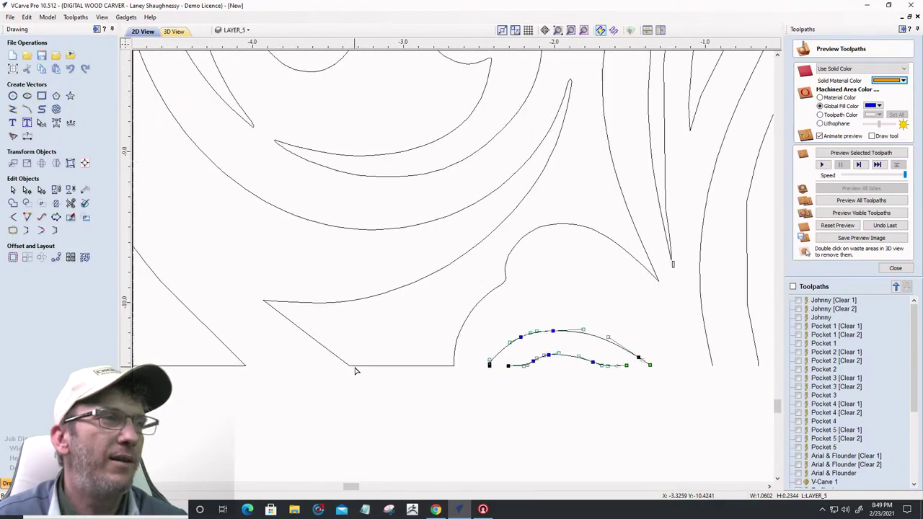
# Cut the vector at its bottom segment
pyautogui.click(356, 368)
pyautogui.rightClick(369, 369)
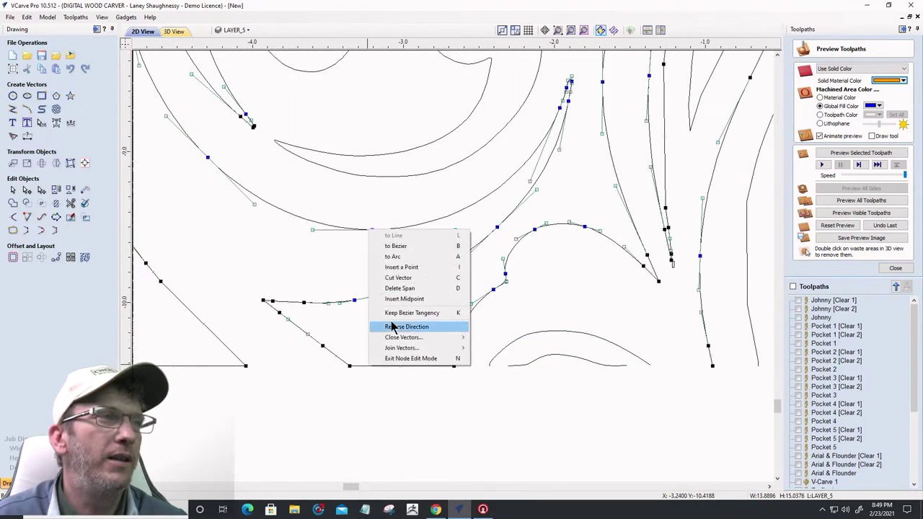
pyautogui.click(398, 277)
pyautogui.scroll(-3, 598, 383)
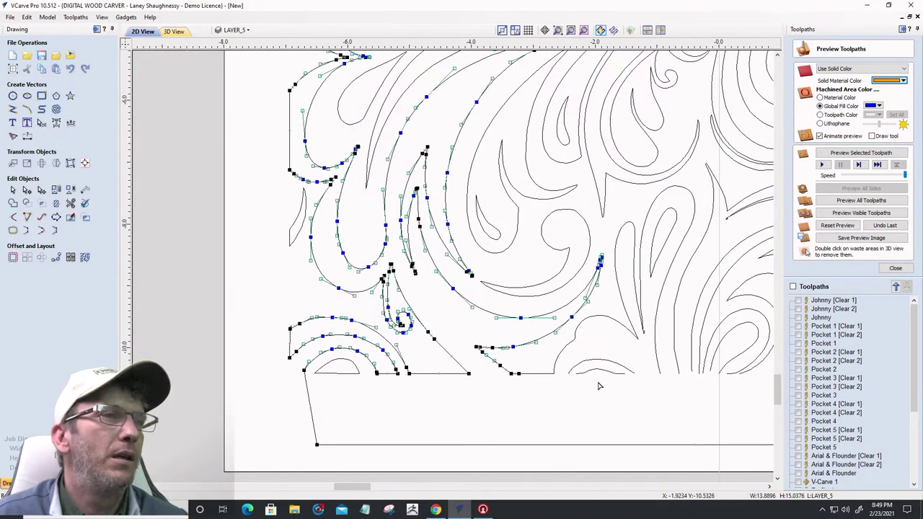
pyautogui.scroll(4, 525, 373)
# Delete the right-hand curve's bottom segment
pyautogui.click(522, 383)
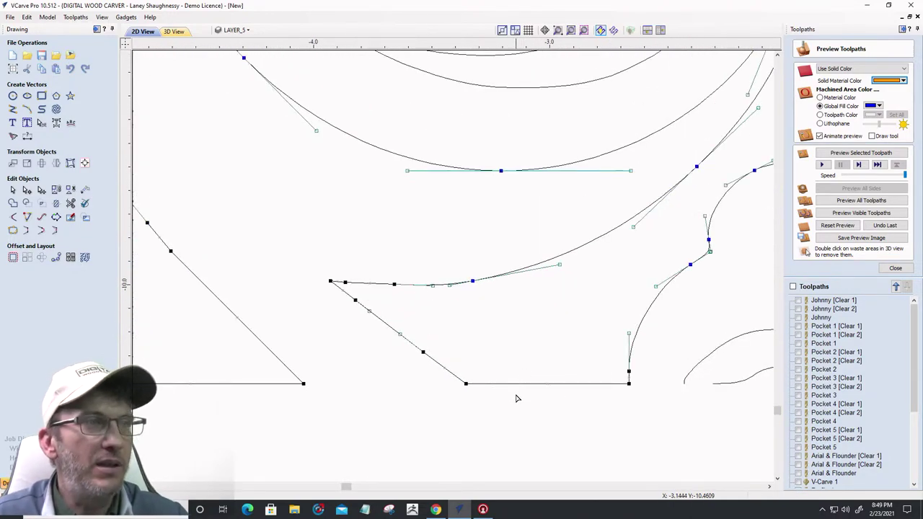
pyautogui.rightClick(503, 386)
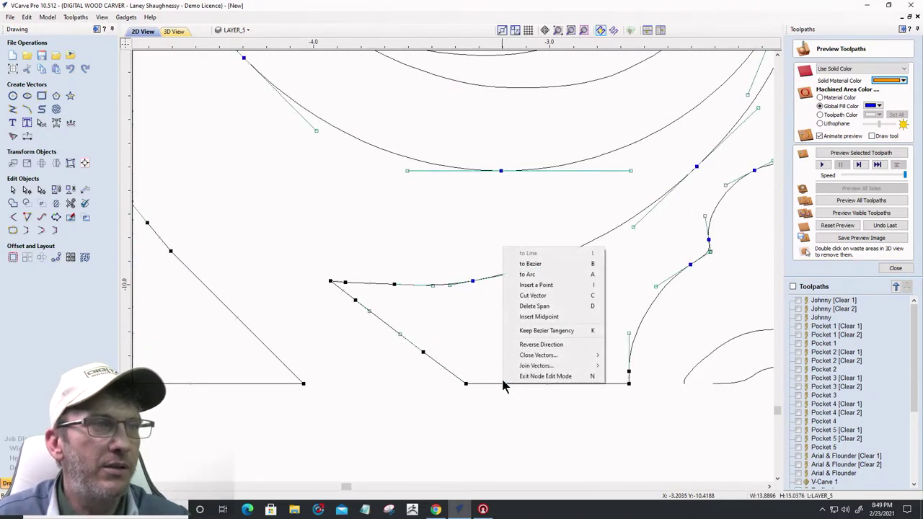
pyautogui.click(517, 306)
pyautogui.scroll(-3, 539, 425)
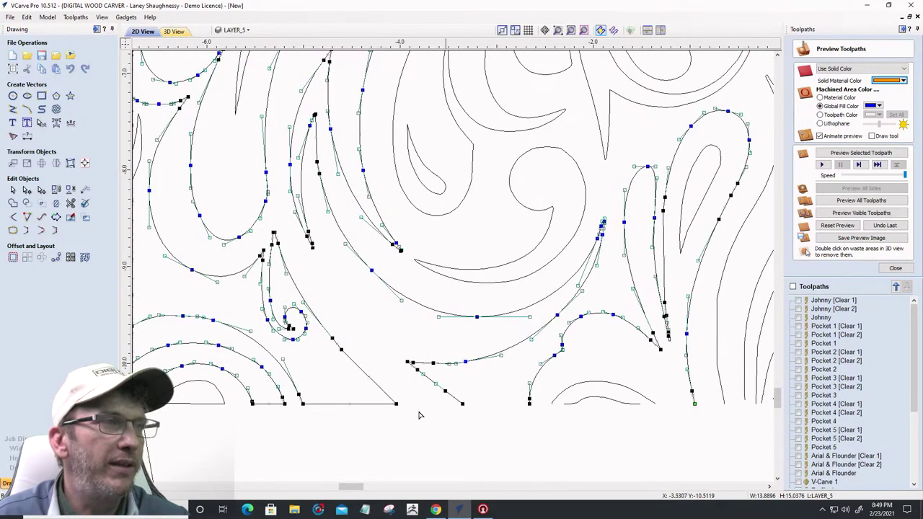
pyautogui.scroll(3, 343, 418)
# Delete the diagonal shape's bottom span and the straight span joining the curve bottoms
pyautogui.rightClick(343, 418)
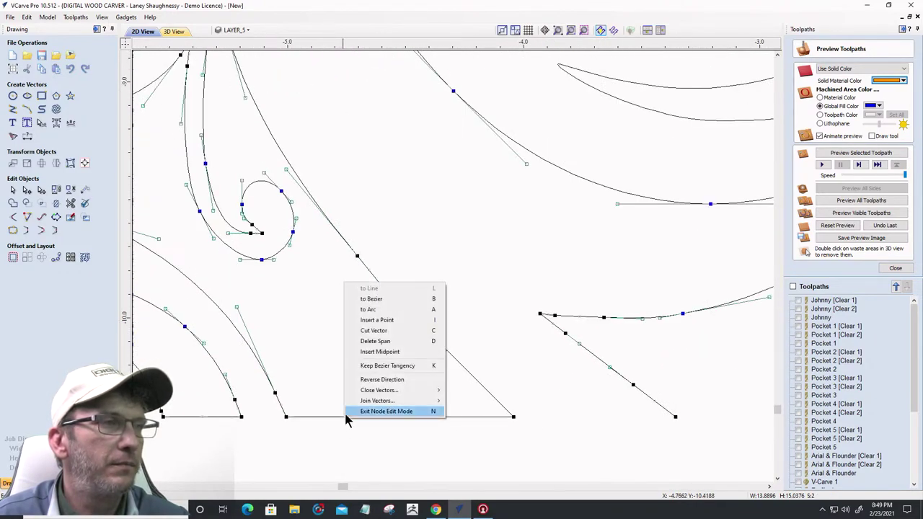
pyautogui.moveTo(354, 390)
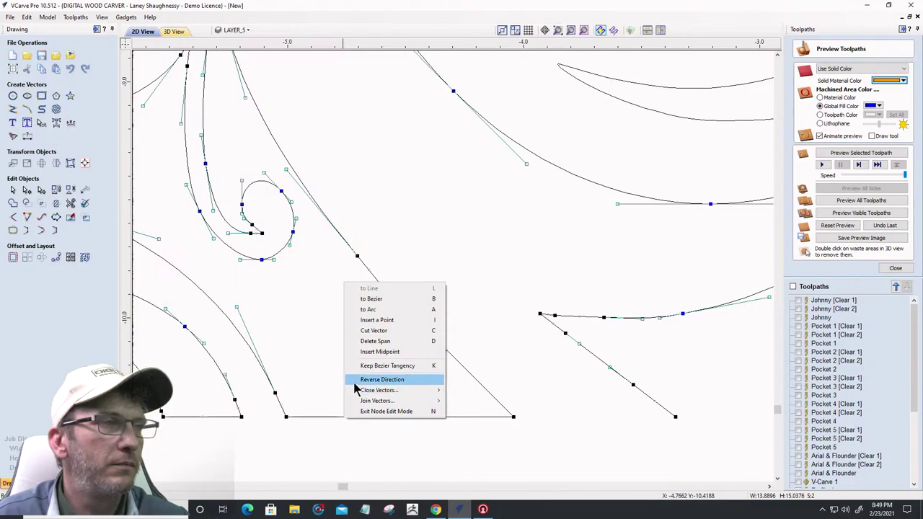
pyautogui.click(369, 341)
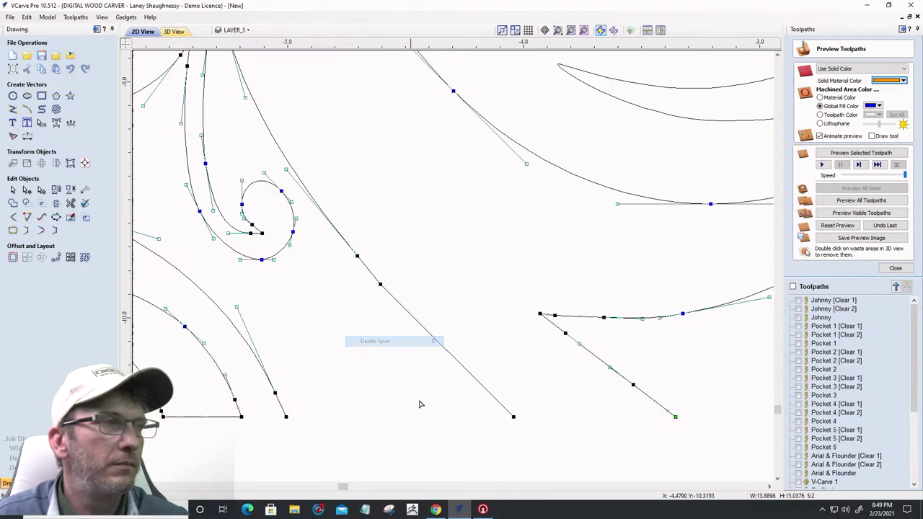
pyautogui.scroll(-5, 421, 404)
pyautogui.scroll(5, 330, 429)
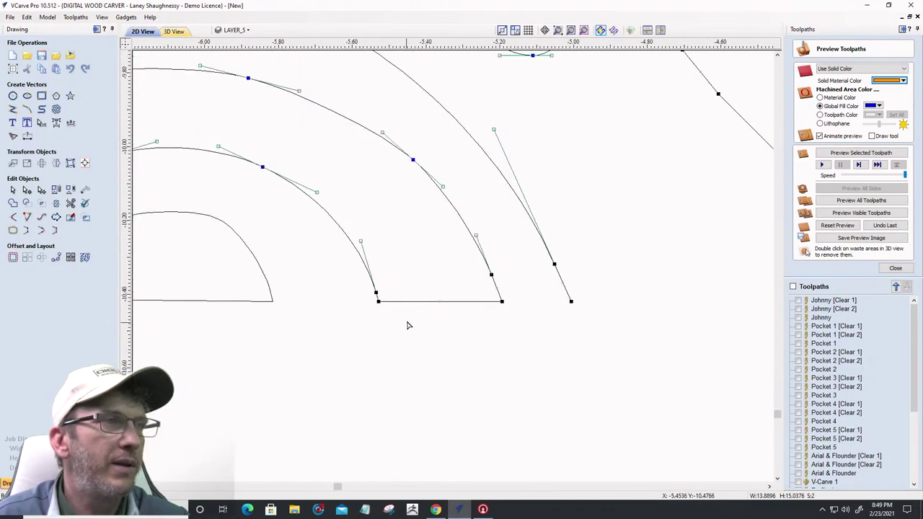
pyautogui.rightClick(409, 304)
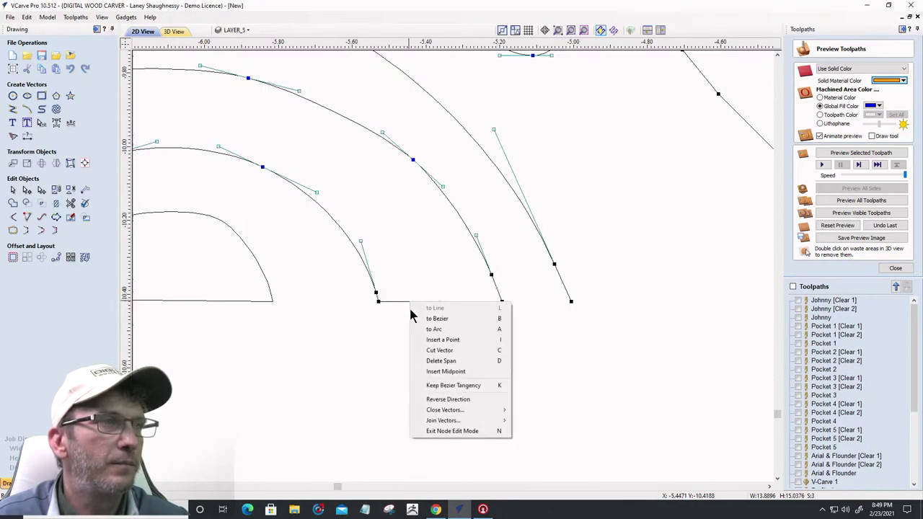
pyautogui.click(423, 360)
pyautogui.scroll(-3, 528, 345)
pyautogui.scroll(-2, 528, 346)
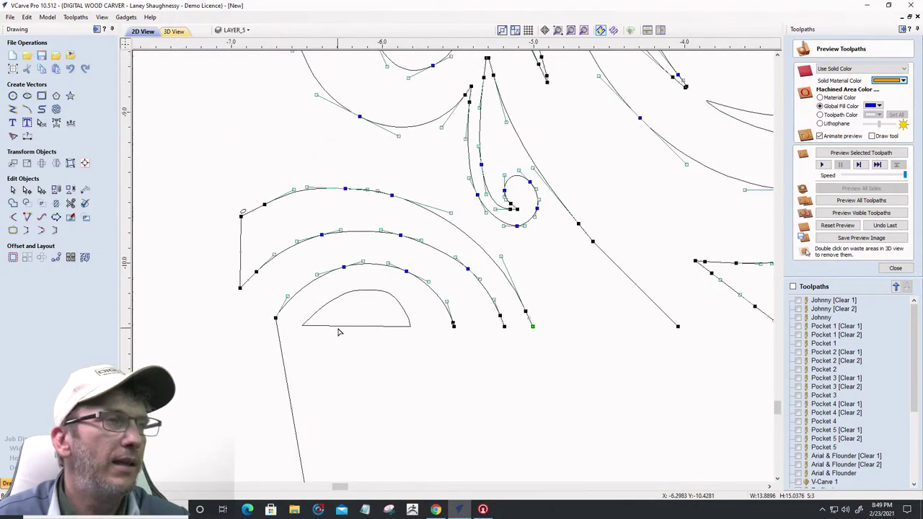
# Delete the small arch's straight bottom span, leaving it as an open vector
pyautogui.click(339, 329)
pyautogui.rightClick(335, 328)
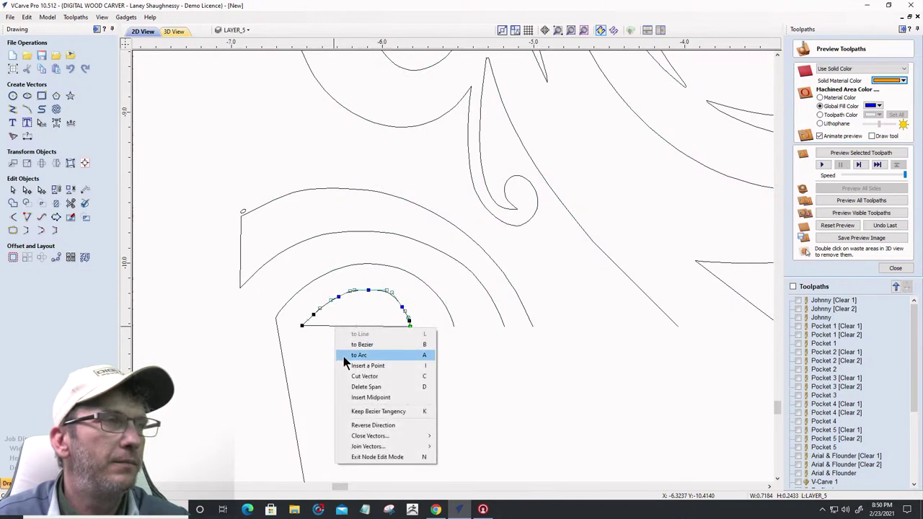
pyautogui.click(350, 387)
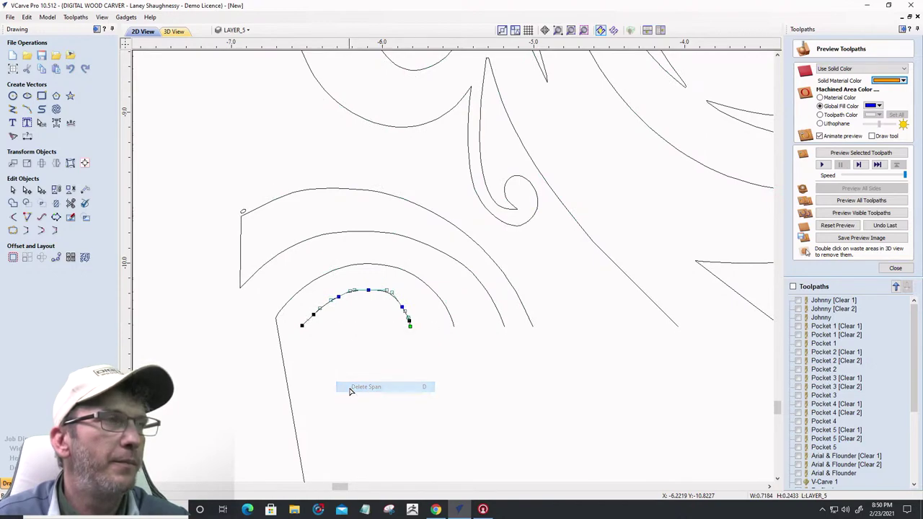
pyautogui.scroll(-5, 339, 382)
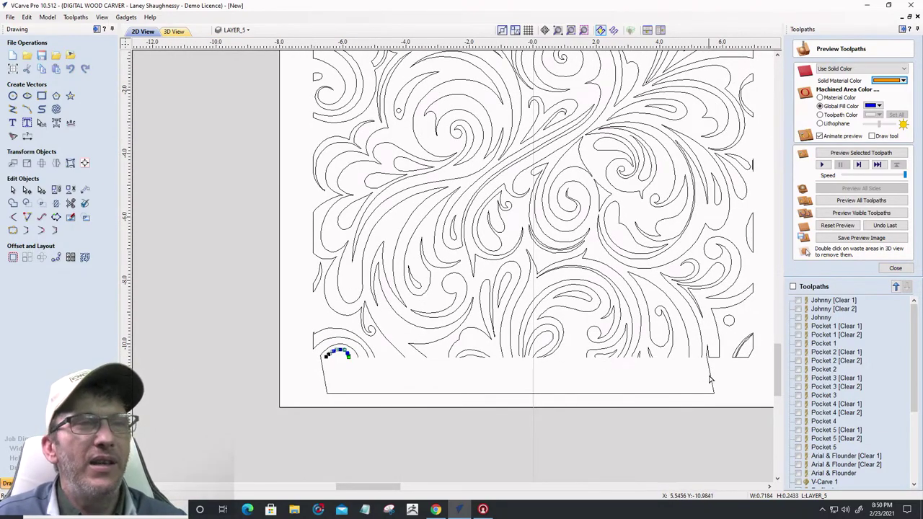
pyautogui.click(709, 380)
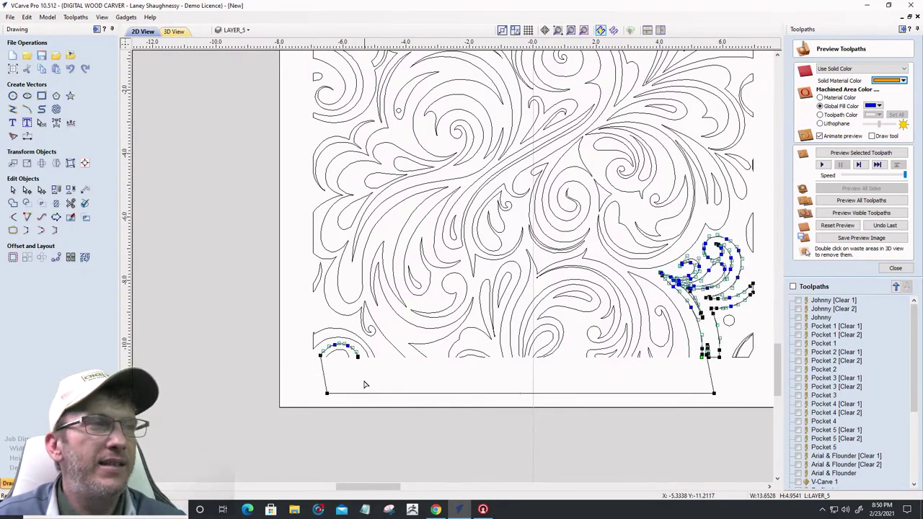
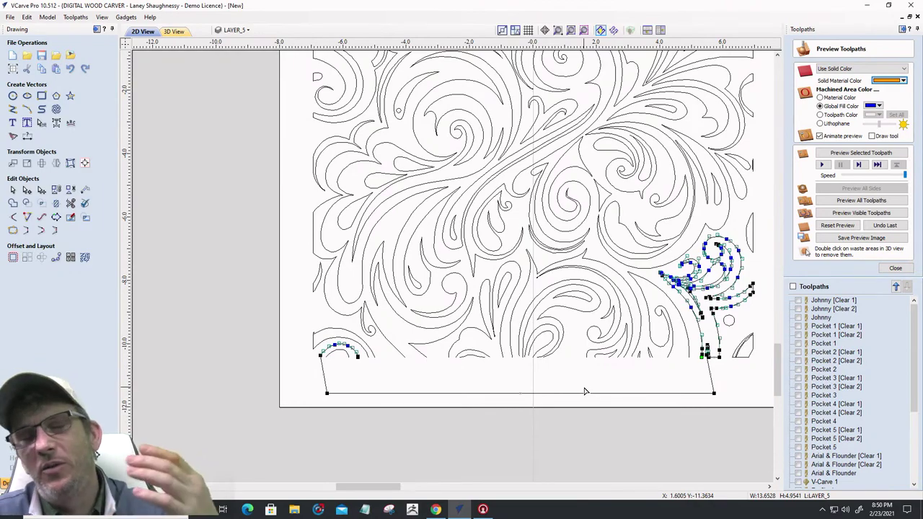
# Delete the bottom, left and right straight spans along the tile's lower edge
pyautogui.rightClick(424, 395)
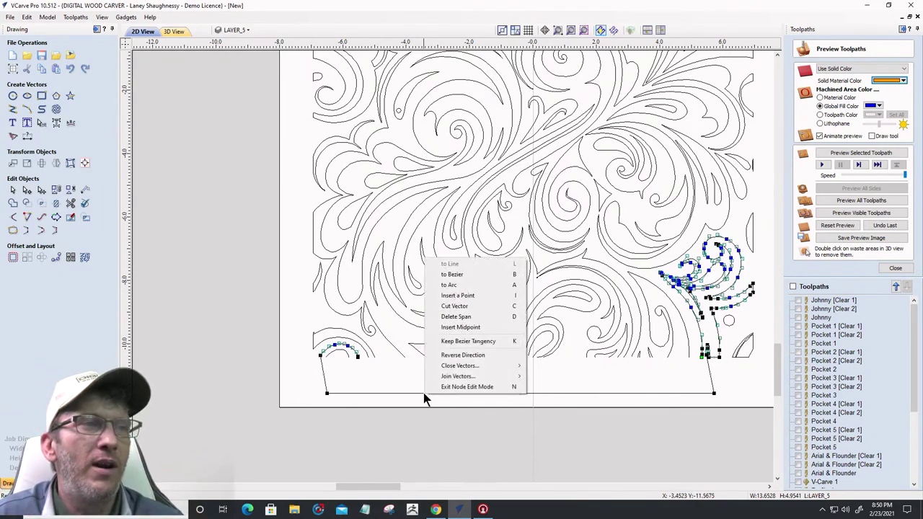
pyautogui.click(444, 323)
pyautogui.rightClick(326, 390)
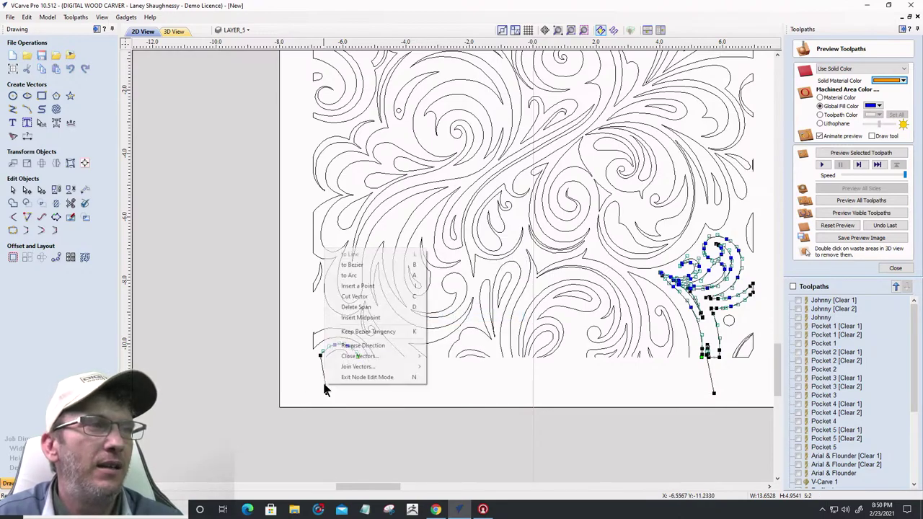
pyautogui.click(337, 309)
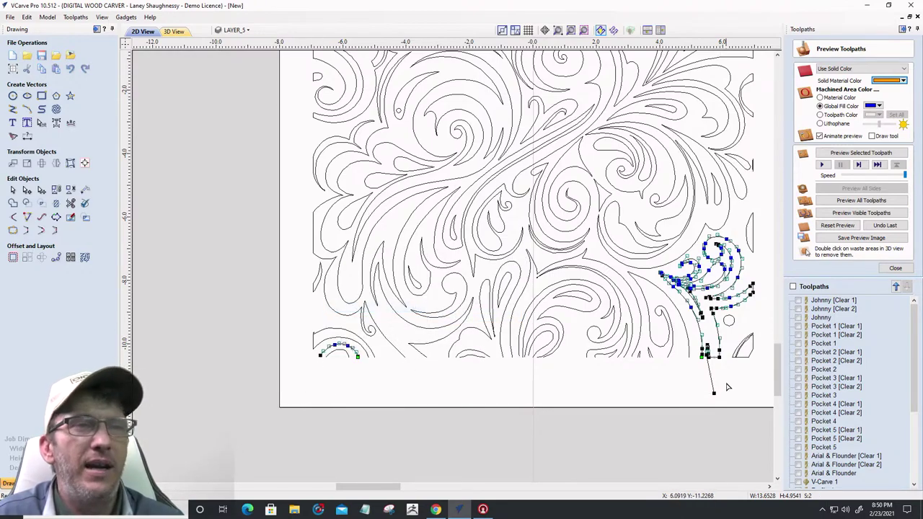
pyautogui.rightClick(714, 389)
pyautogui.click(728, 308)
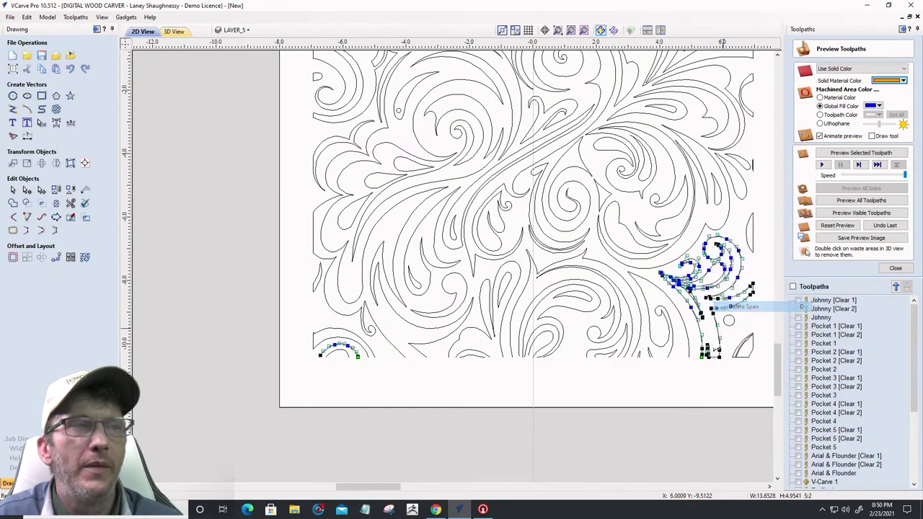
# Select the open curves at the lower left of the tile
pyautogui.scroll(-1, 269, 333)
pyautogui.scroll(5, 307, 359)
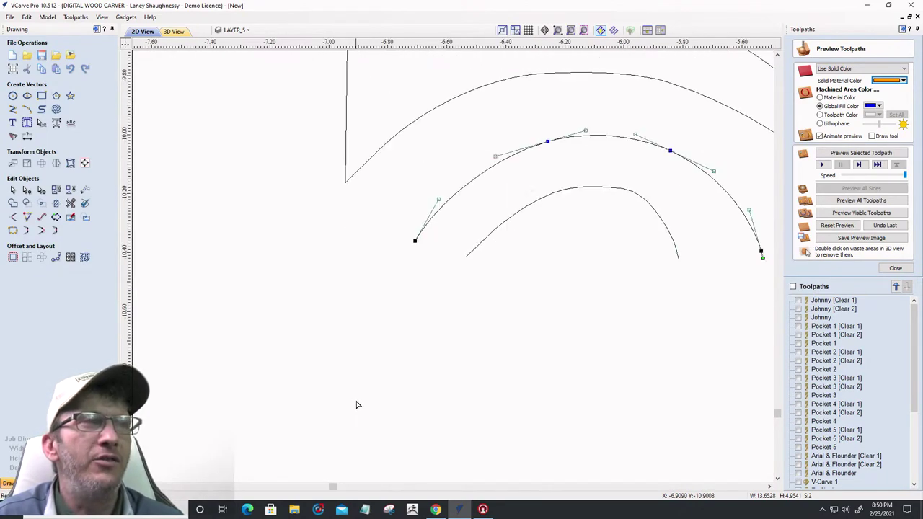
pyautogui.scroll(-1, 357, 404)
pyautogui.scroll(-1, 356, 404)
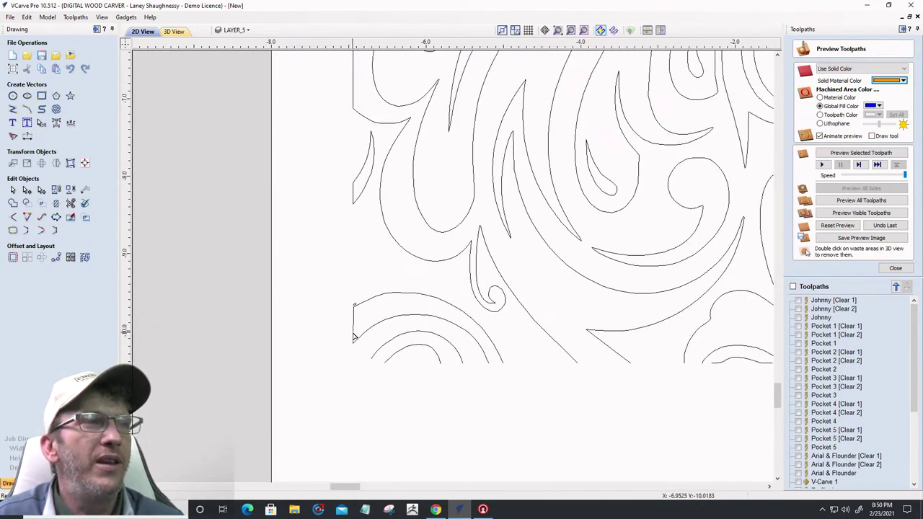
pyautogui.click(354, 336)
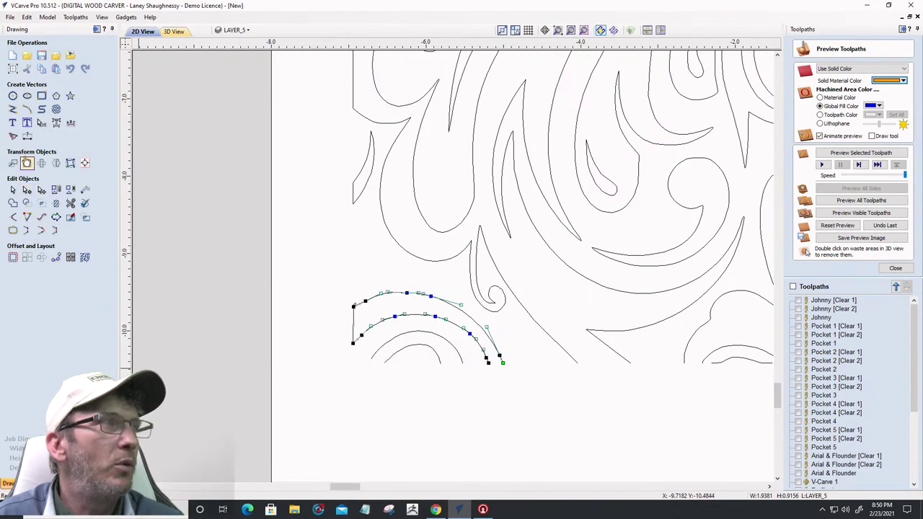
# Draw polylines closing the bottoms of the first arch shape and the next shape
pyautogui.click(12, 109)
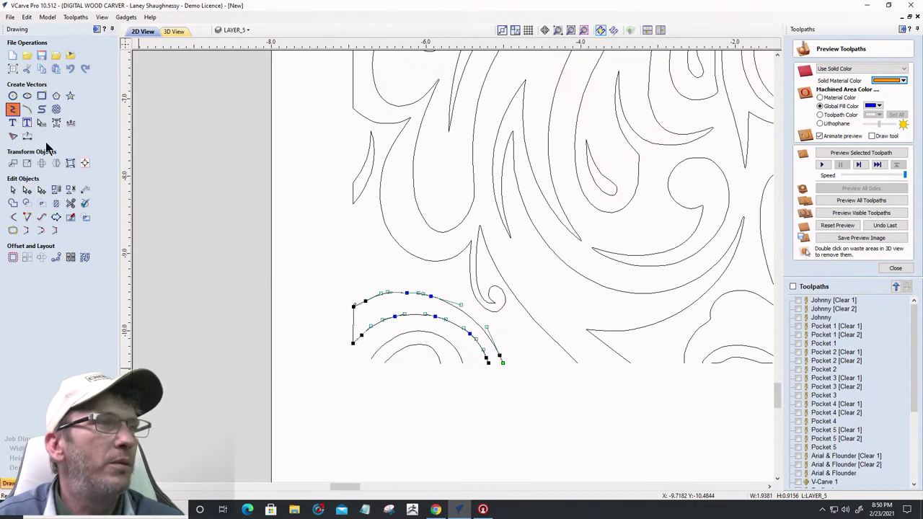
pyautogui.click(371, 357)
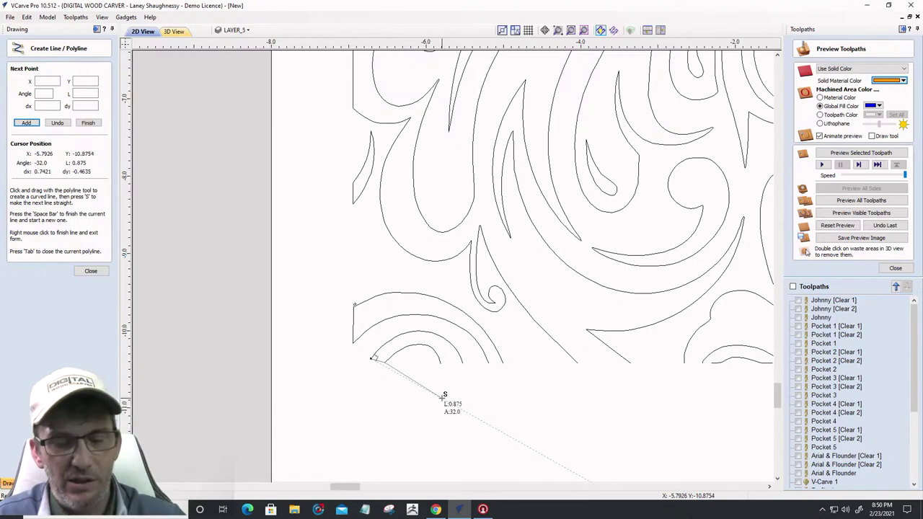
pyautogui.click(436, 363)
pyautogui.press('space')
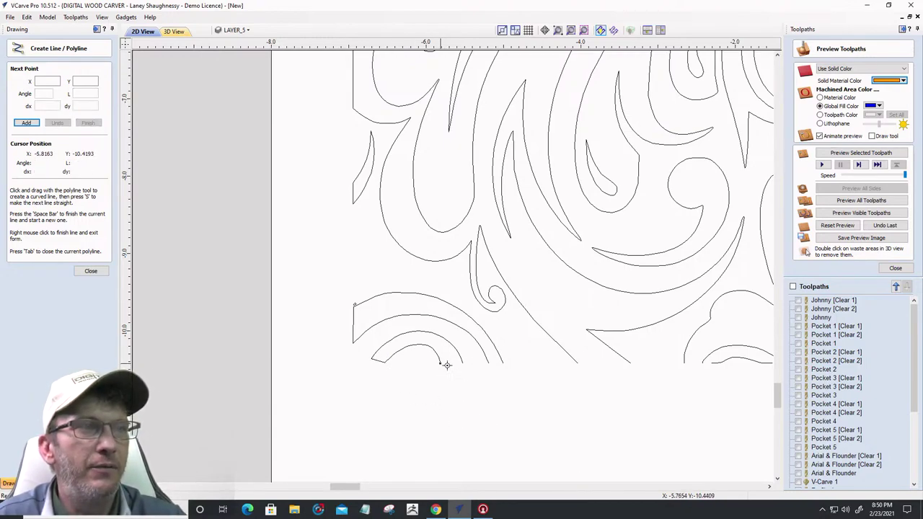
pyautogui.click(463, 363)
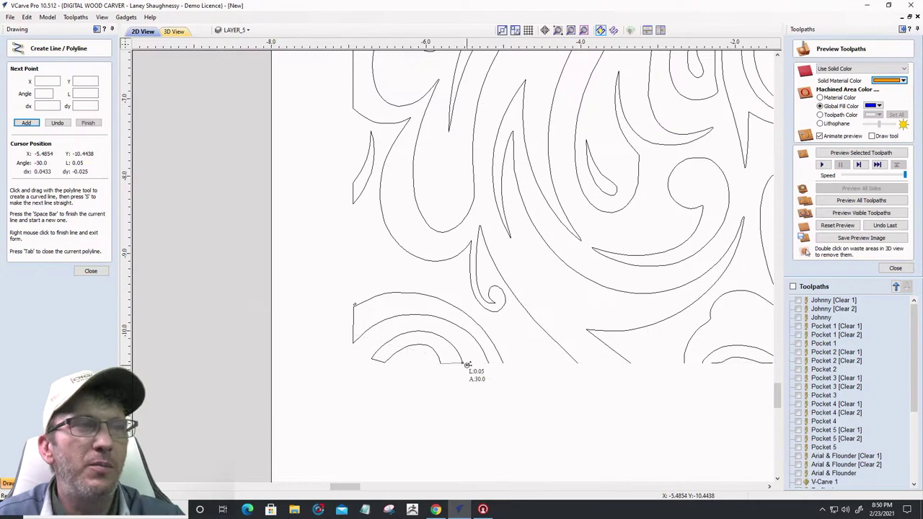
pyautogui.press('space')
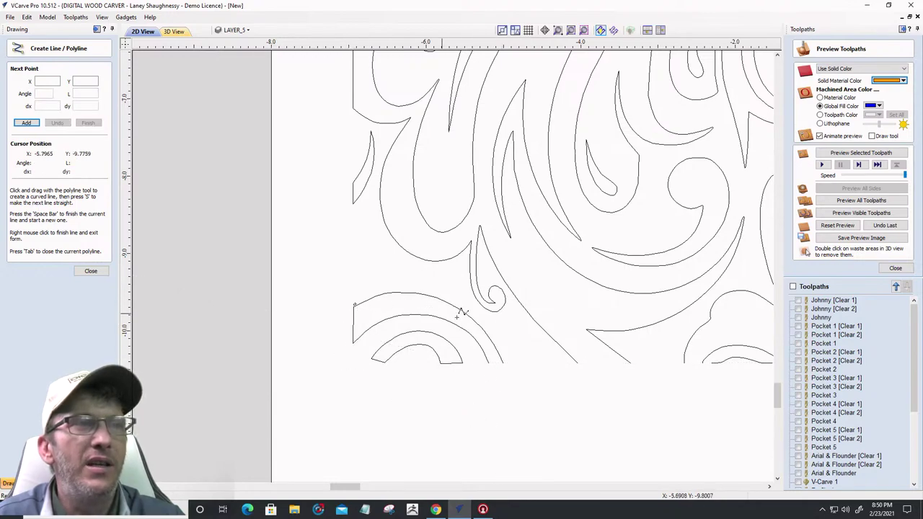
pyautogui.click(503, 363)
pyautogui.press('space')
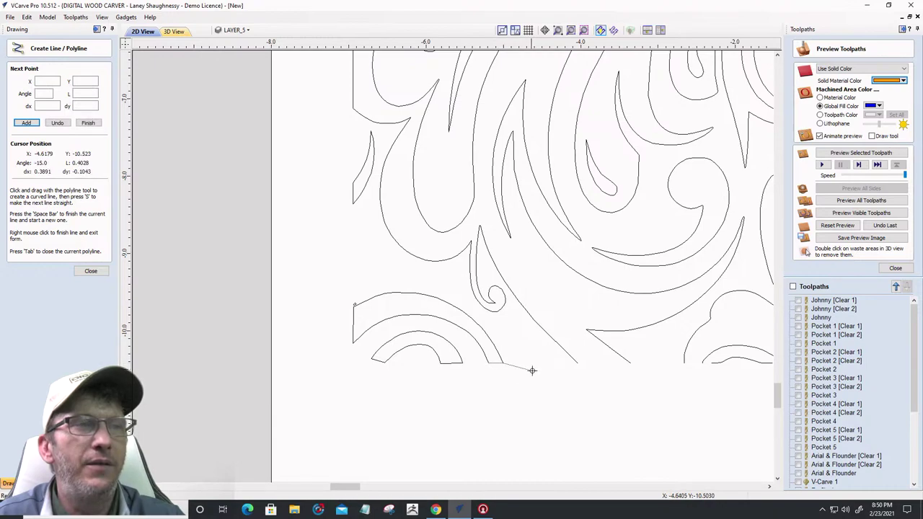
# Close the bottom of the diagonal shape, undoing a stray horizontal segment
pyautogui.scroll(-5, 474, 423)
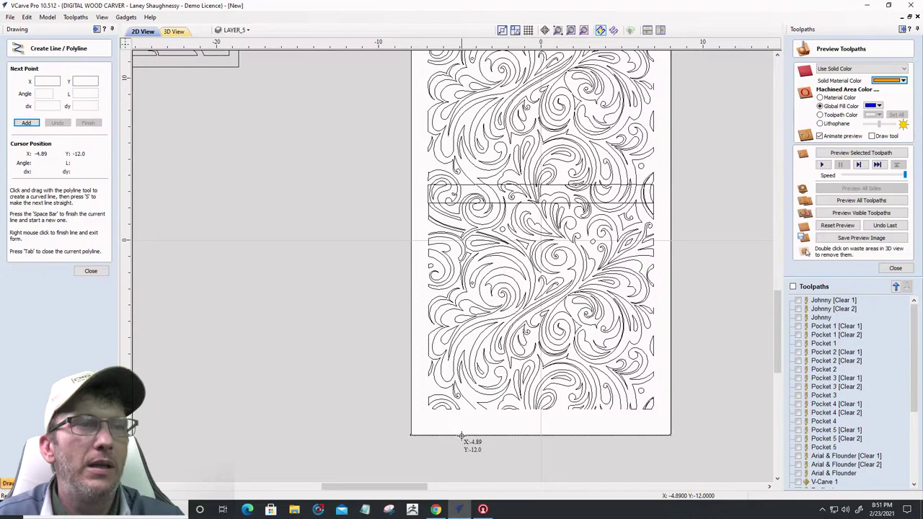
pyautogui.scroll(3, 469, 432)
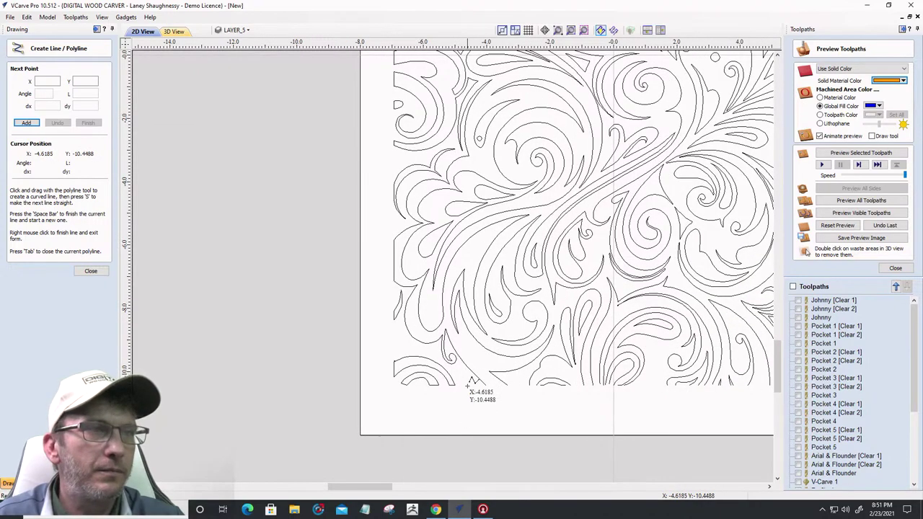
pyautogui.scroll(5, 484, 387)
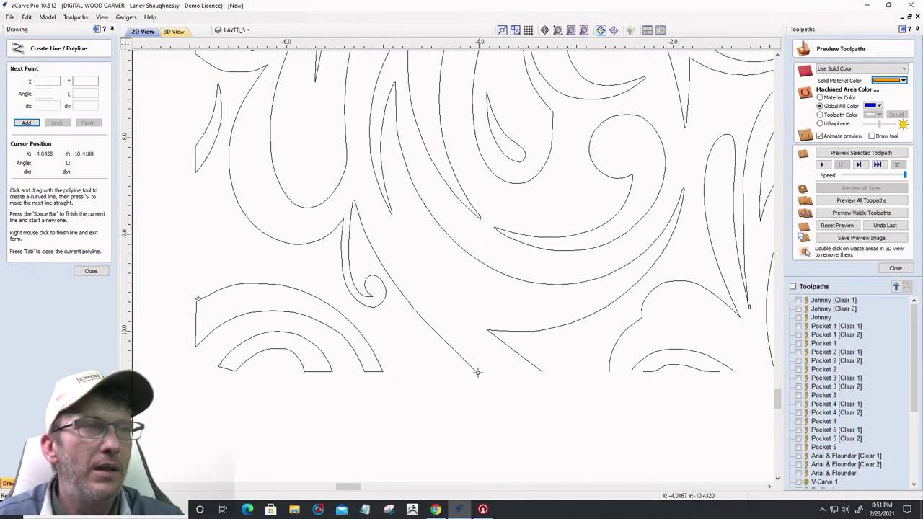
pyautogui.click(476, 372)
pyautogui.click(542, 372)
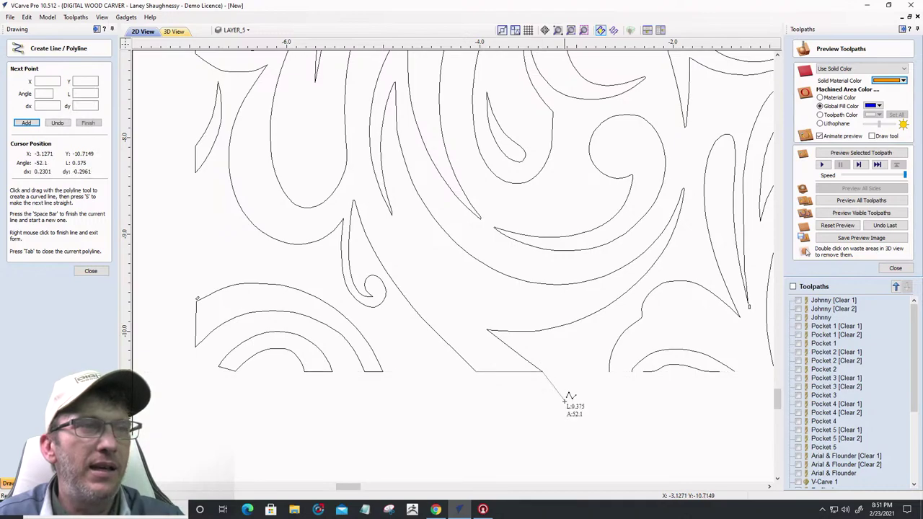
pyautogui.press('space')
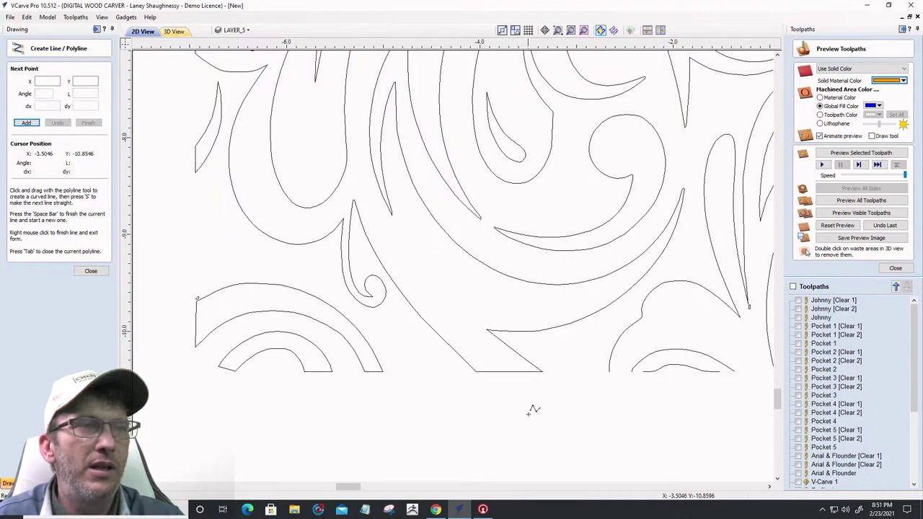
pyautogui.click(609, 373)
pyautogui.press('space')
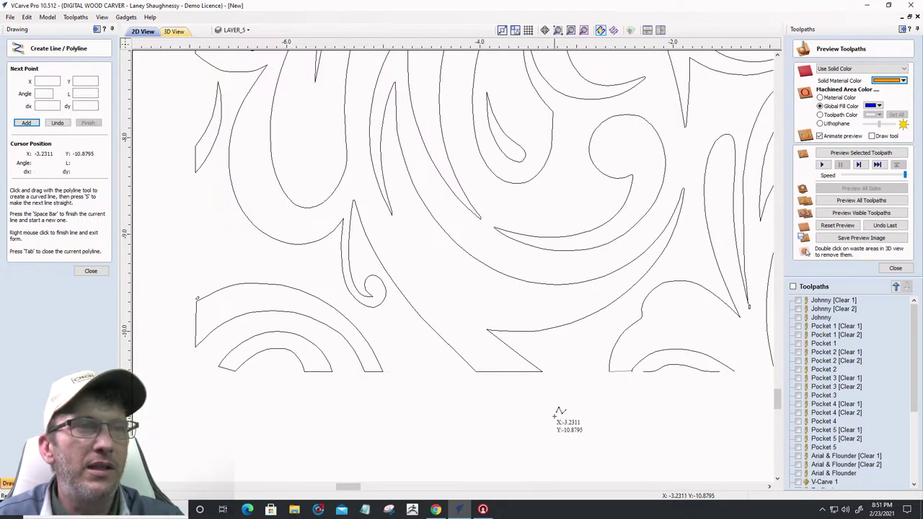
pyautogui.scroll(-2, 548, 404)
pyautogui.scroll(6, 600, 391)
pyautogui.scroll(1, 602, 364)
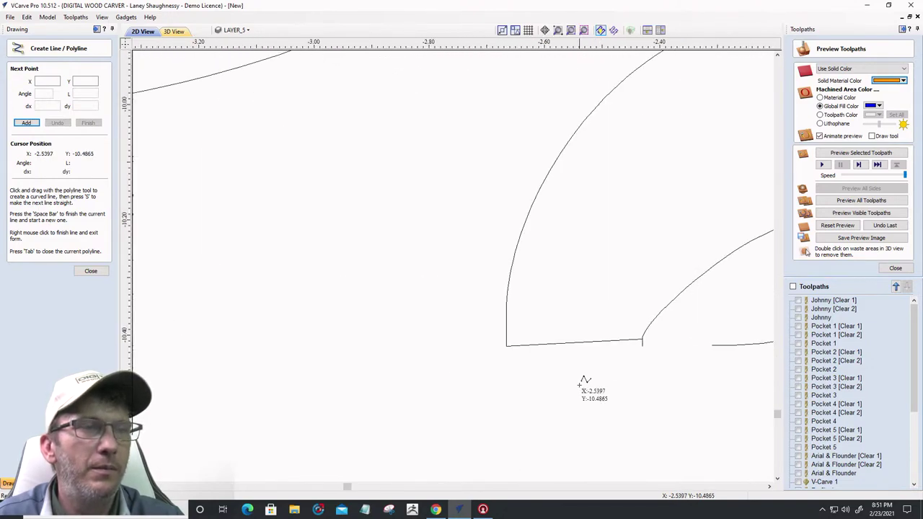
pyautogui.hotkey('ctrl', 'z')
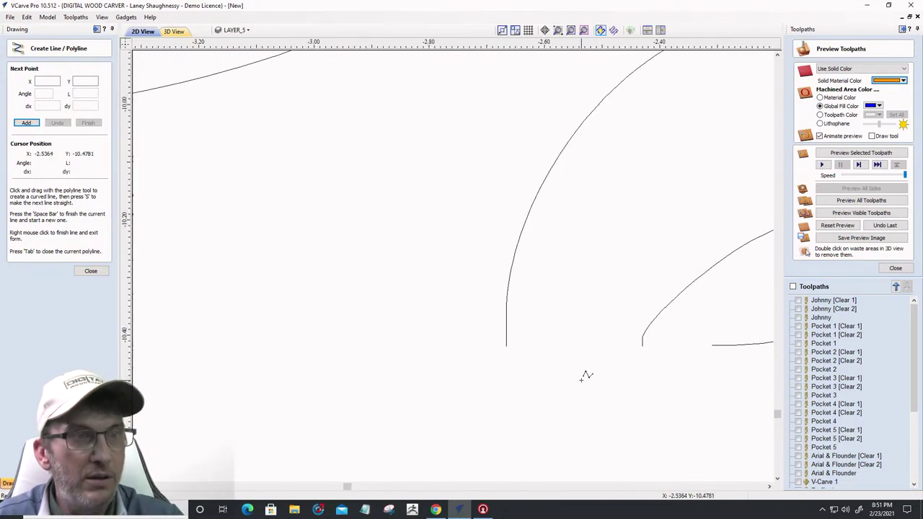
# Draw a closing line from the lower curve's right end to the right curve's bottom
pyautogui.click(507, 347)
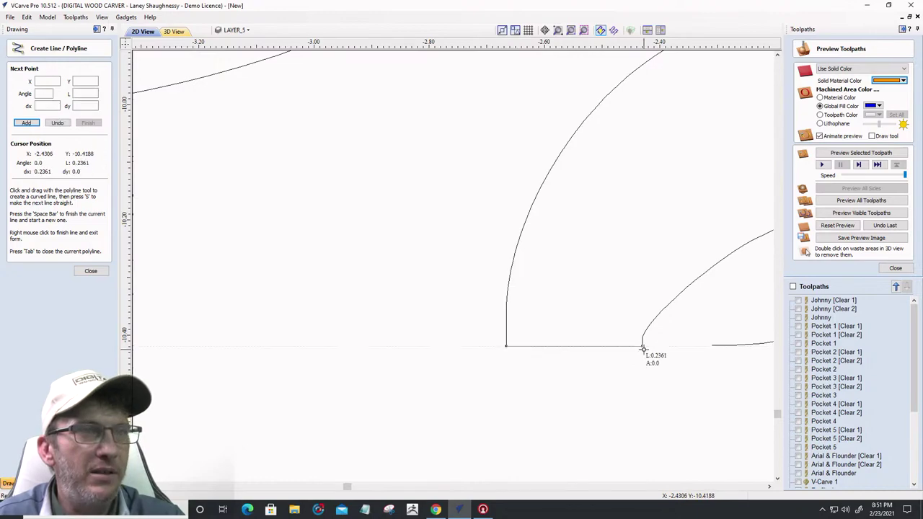
pyautogui.press('Escape')
pyautogui.scroll(-5, 470, 389)
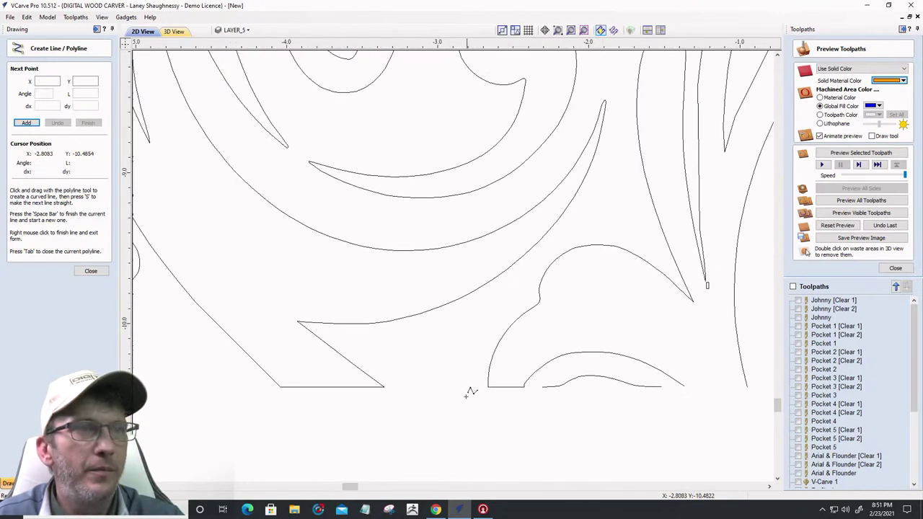
pyautogui.scroll(4, 585, 406)
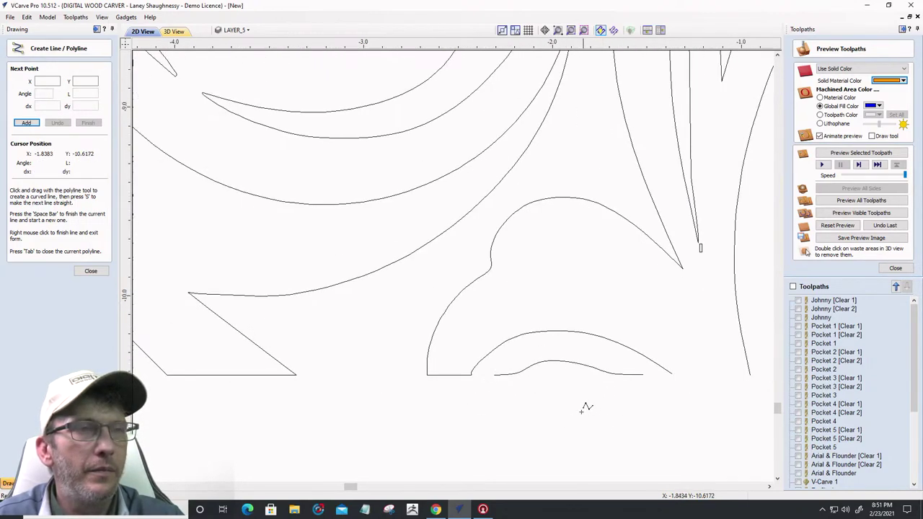
pyautogui.scroll(-3, 527, 384)
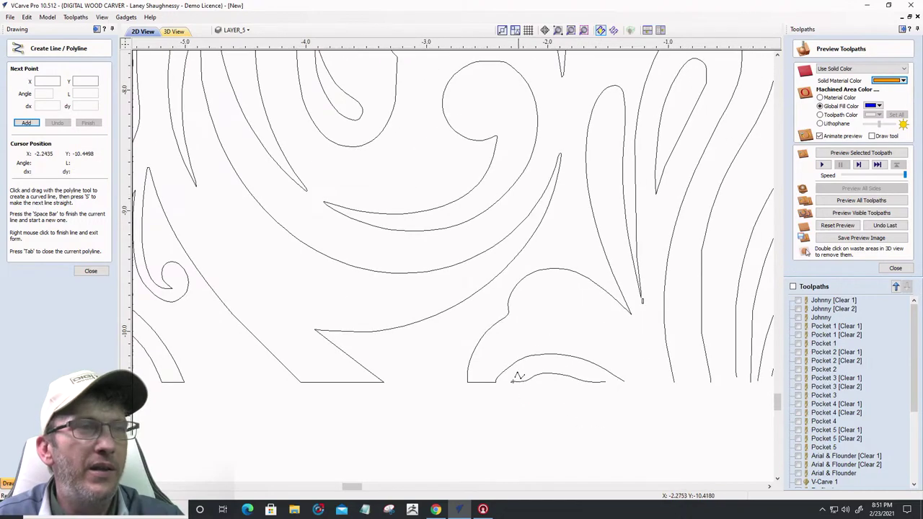
pyautogui.click(625, 381)
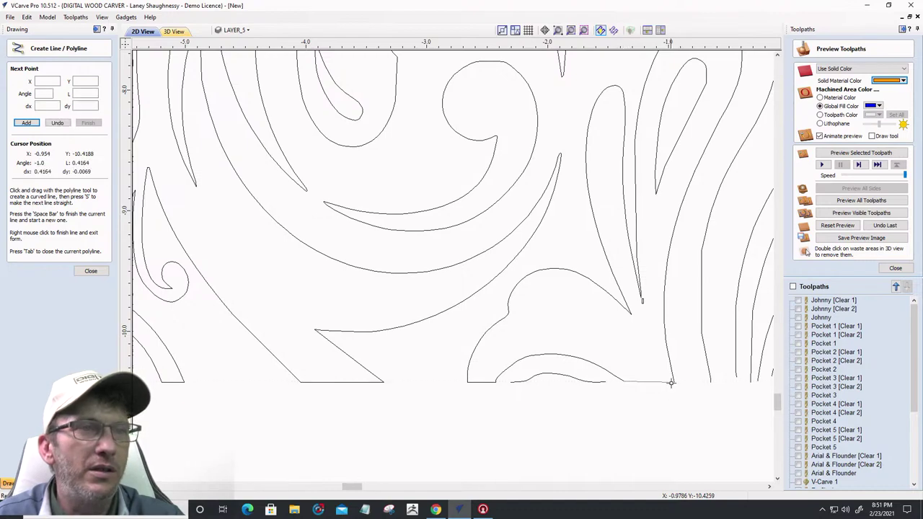
pyautogui.click(672, 382)
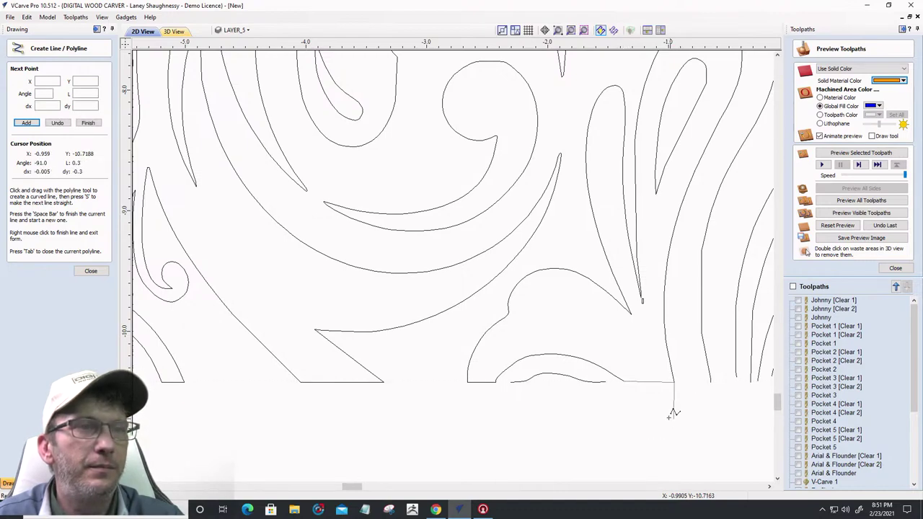
pyautogui.click(672, 417)
pyautogui.press('space')
# Delete the leftover small curve along the seam
pyautogui.click(90, 272)
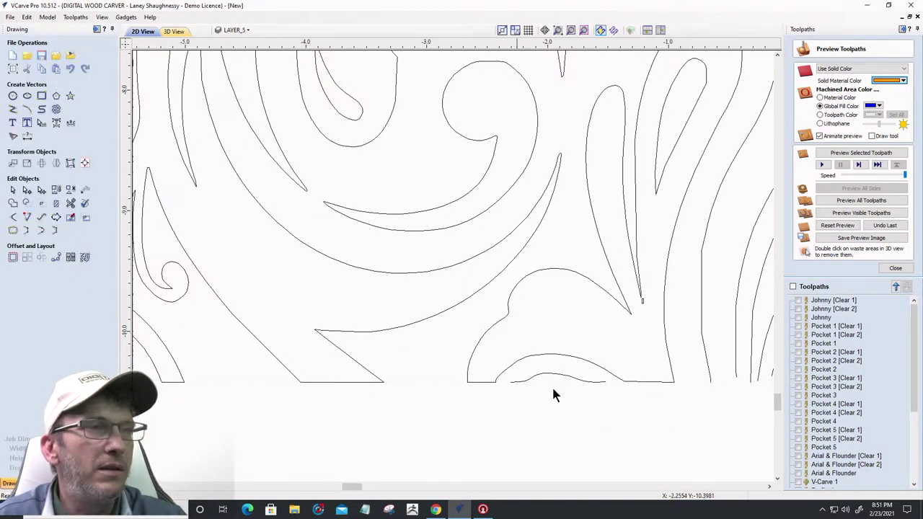
pyautogui.click(576, 382)
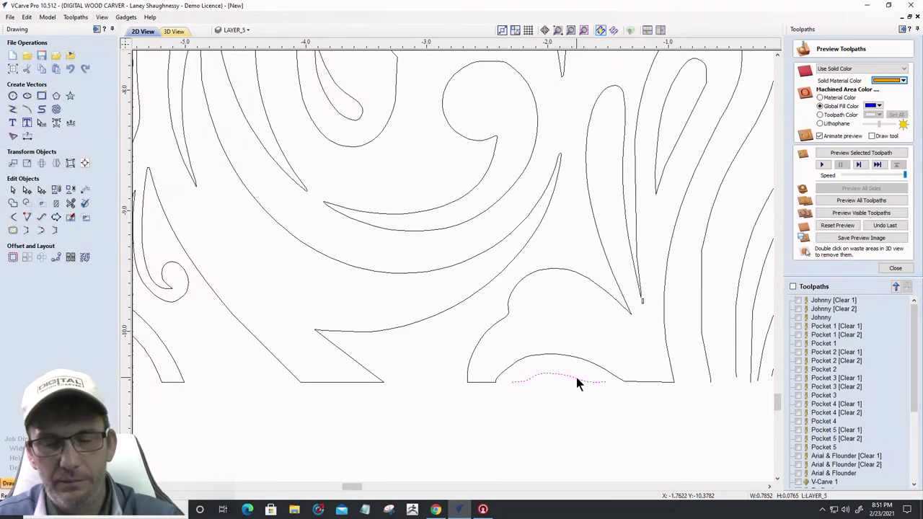
pyautogui.press('Delete')
pyautogui.scroll(-2, 559, 382)
pyautogui.scroll(2, 648, 396)
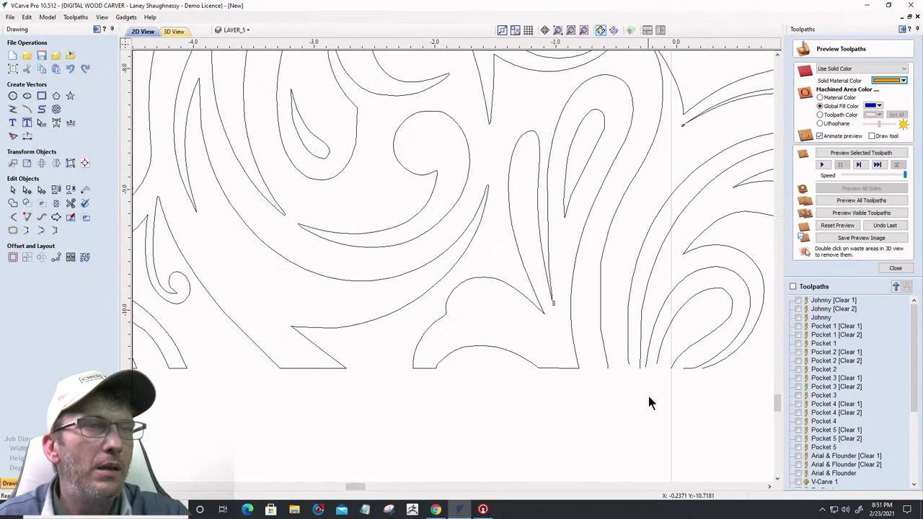
pyautogui.scroll(2, 648, 396)
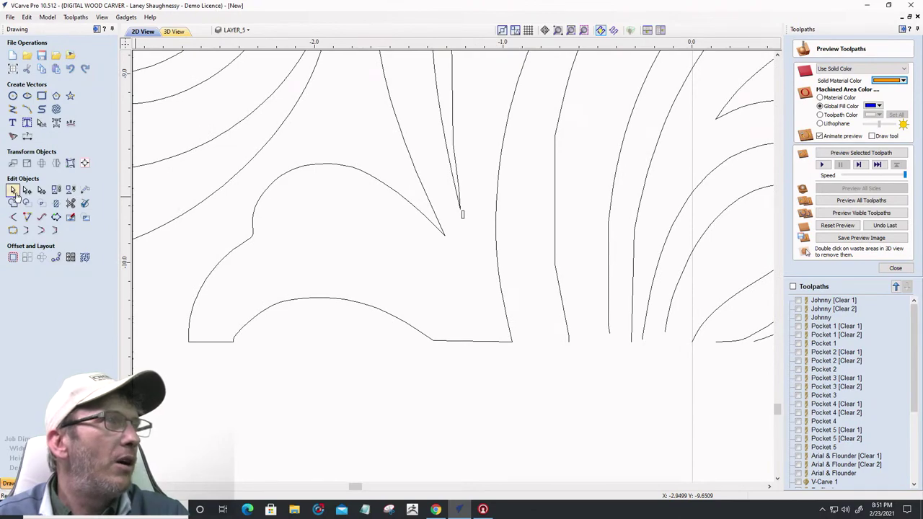
# Draw a closing line from the shape's bottom end to the neighbouring curve
pyautogui.click(13, 109)
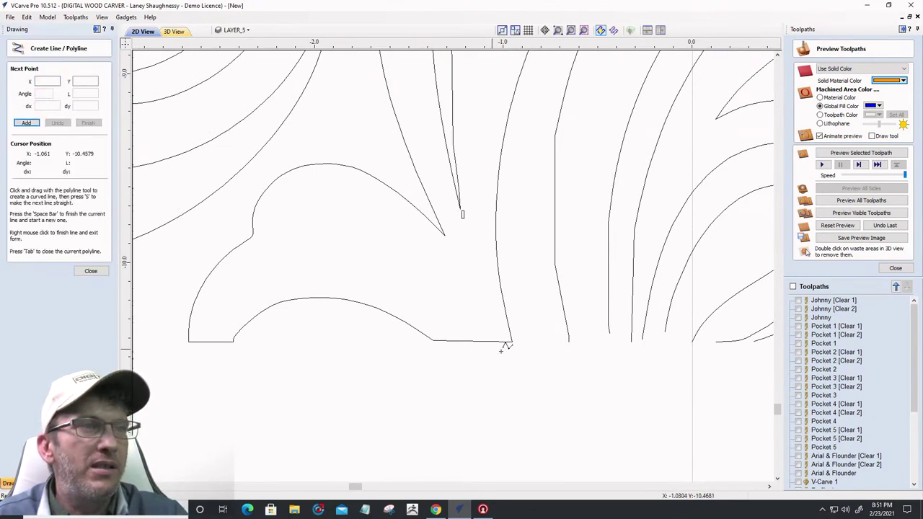
pyautogui.click(569, 340)
pyautogui.click(610, 336)
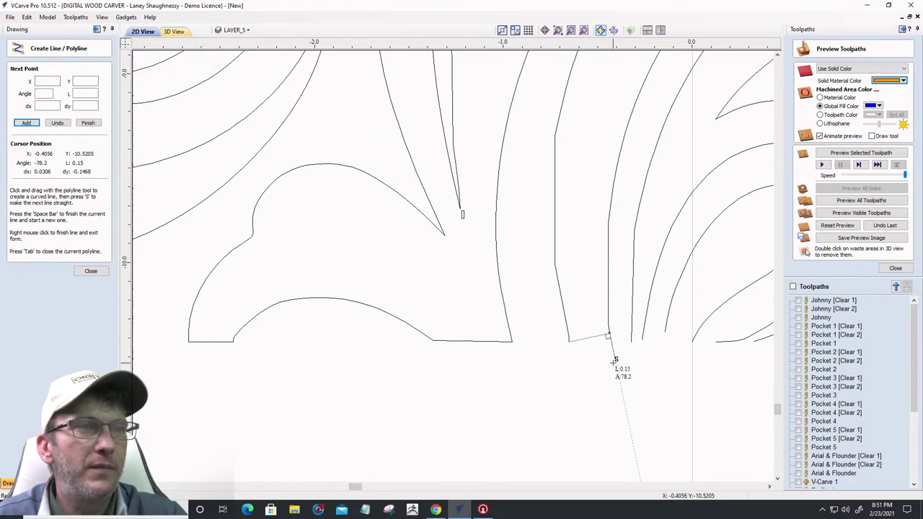
pyautogui.press('space')
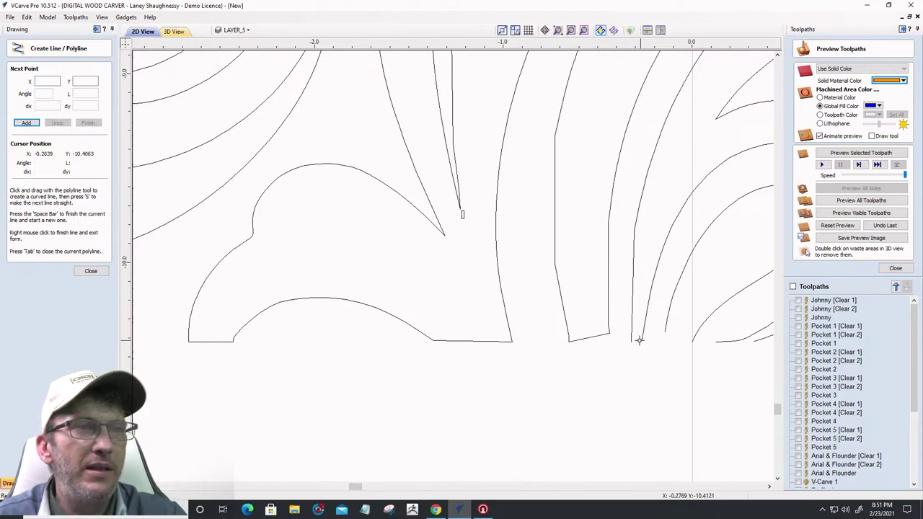
pyautogui.click(663, 334)
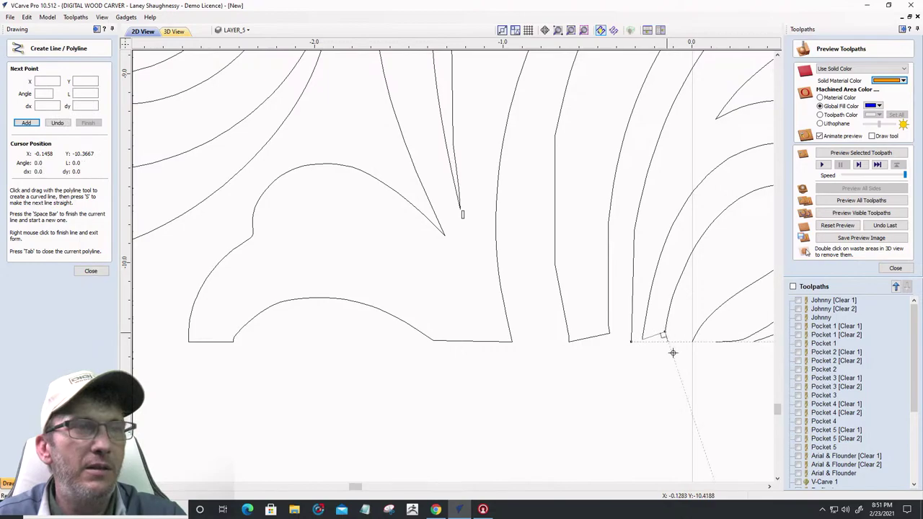
pyautogui.press('space')
# Draw a seam line along the bottom edge under the right lobe
pyautogui.scroll(-4, 607, 433)
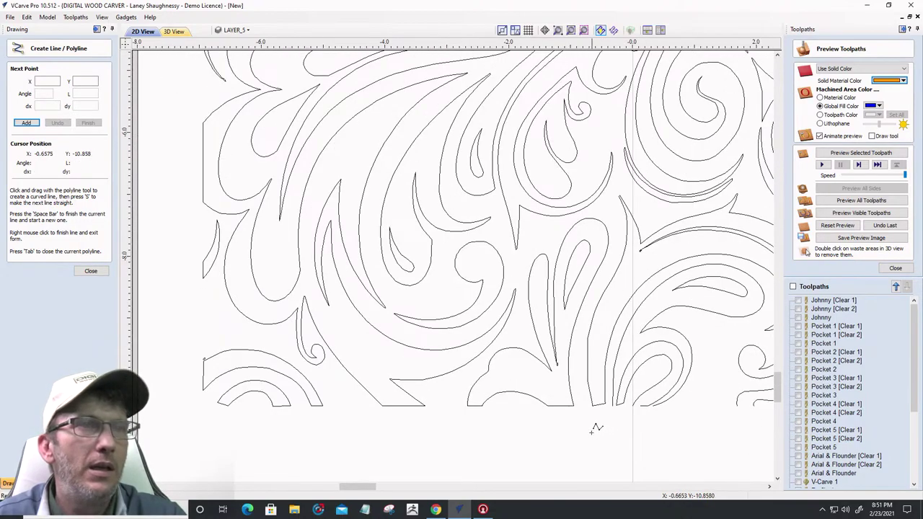
pyautogui.scroll(-3, 595, 426)
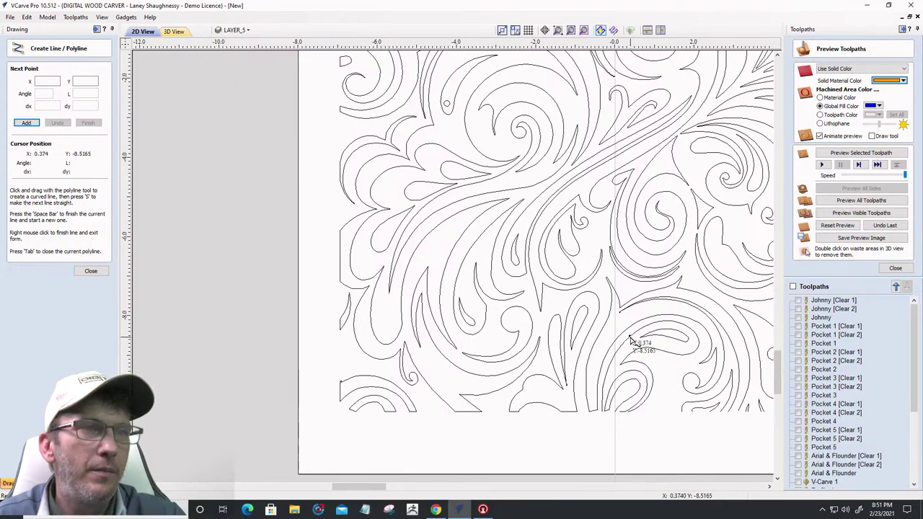
pyautogui.scroll(3, 600, 417)
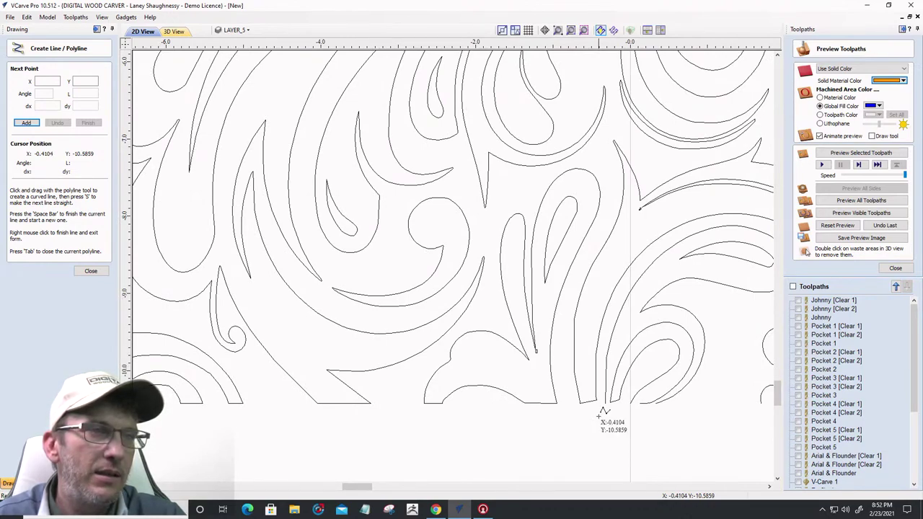
pyautogui.scroll(3, 609, 417)
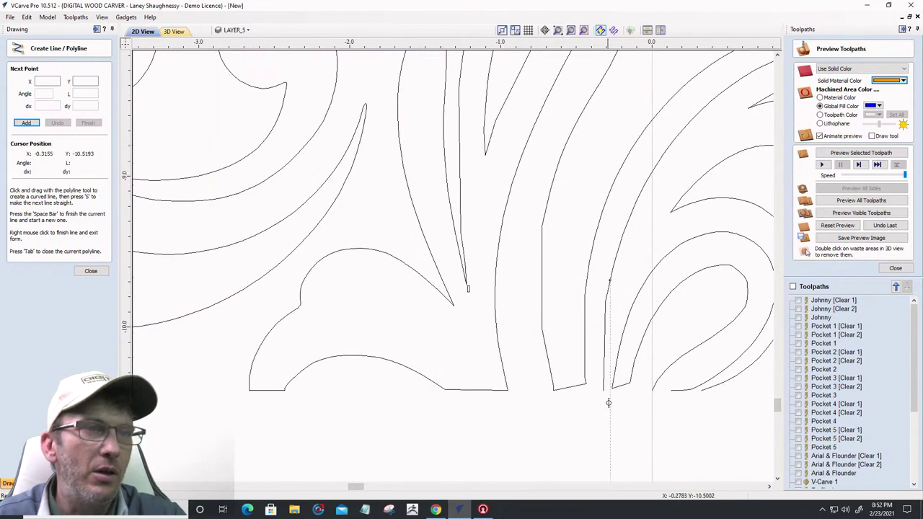
pyautogui.click(658, 391)
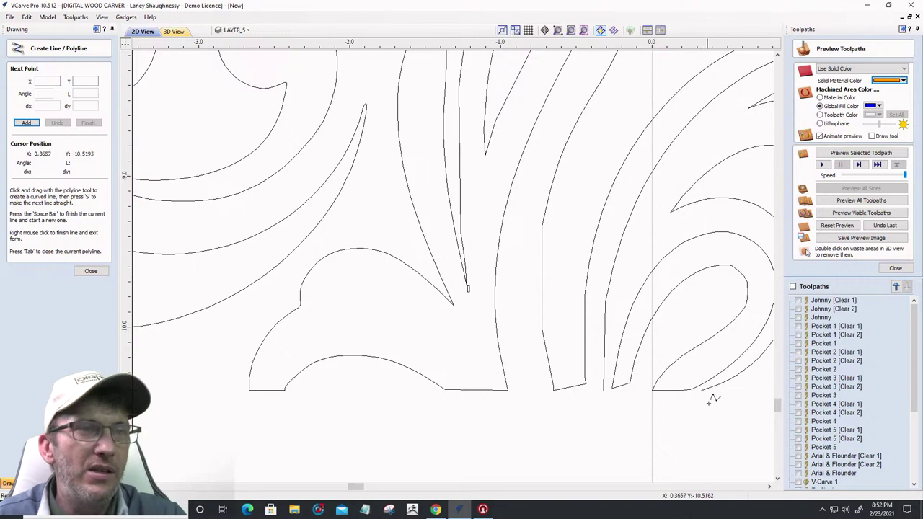
pyautogui.press('space')
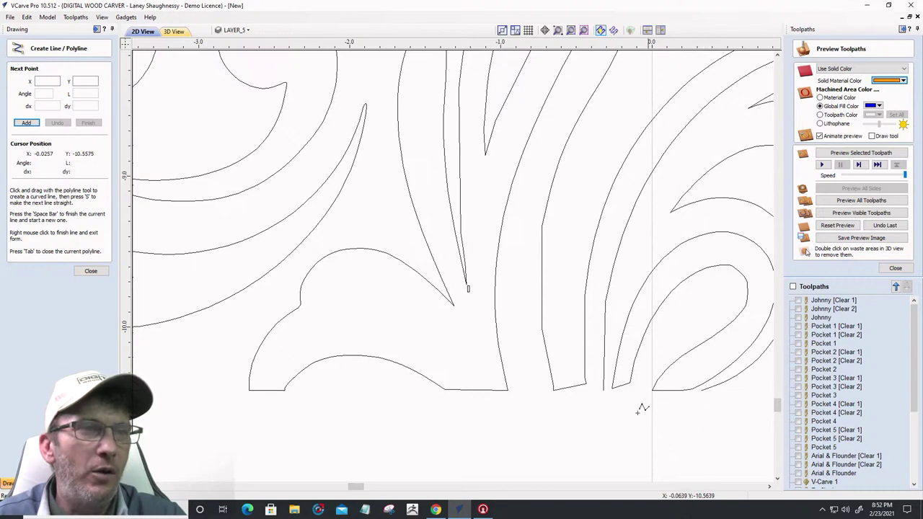
pyautogui.click(604, 391)
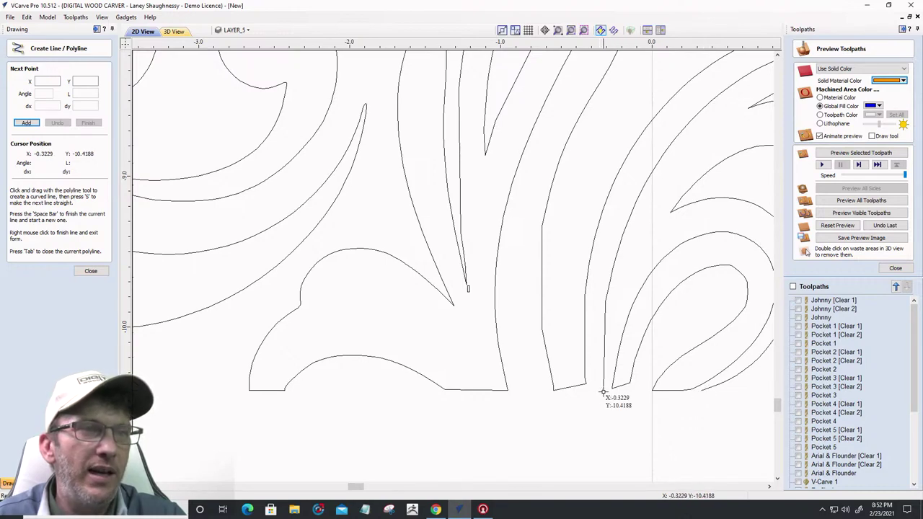
pyautogui.click(700, 390)
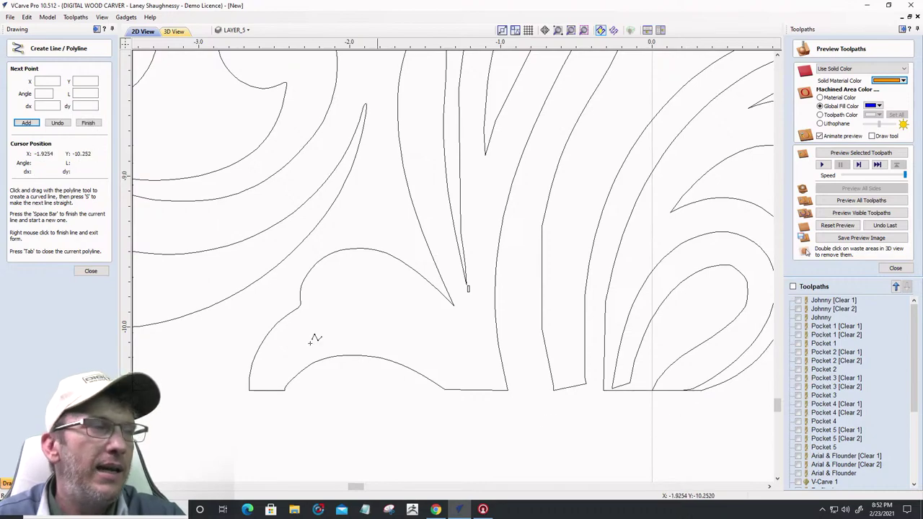
# Select the right lobe's outer and inner curves and nudge them slightly upward
pyautogui.click(90, 271)
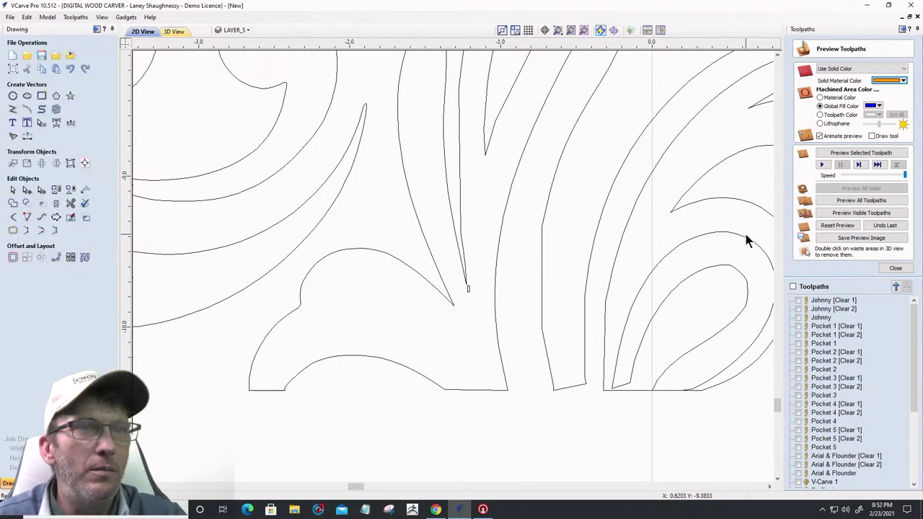
pyautogui.click(745, 243)
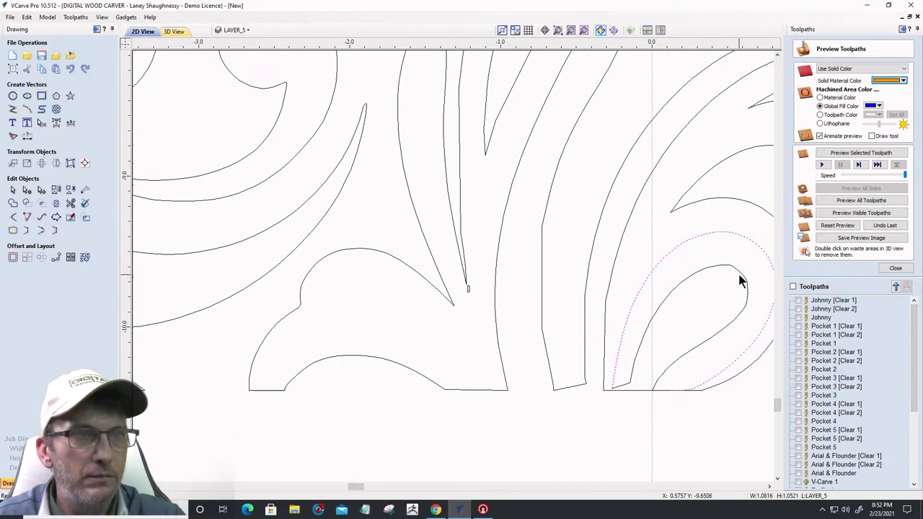
pyautogui.moveTo(598, 358); pyautogui.dragTo(685, 406)
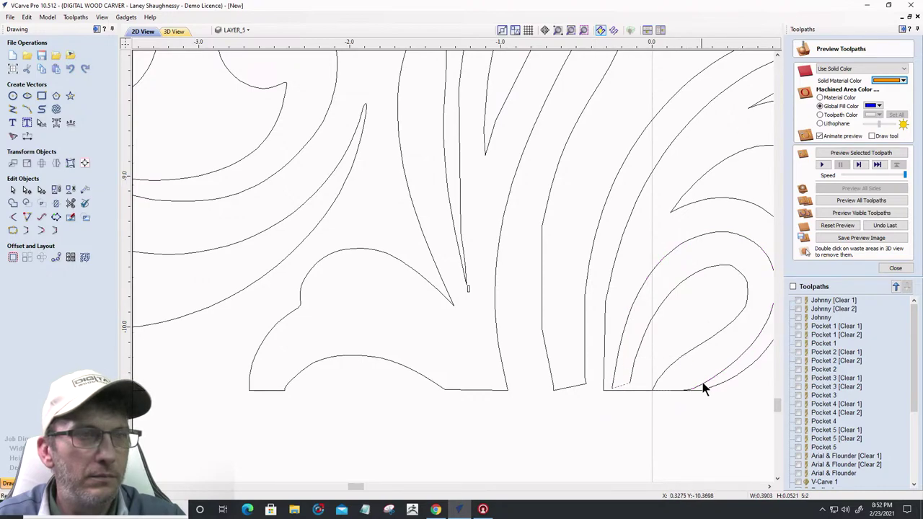
pyautogui.click(706, 381)
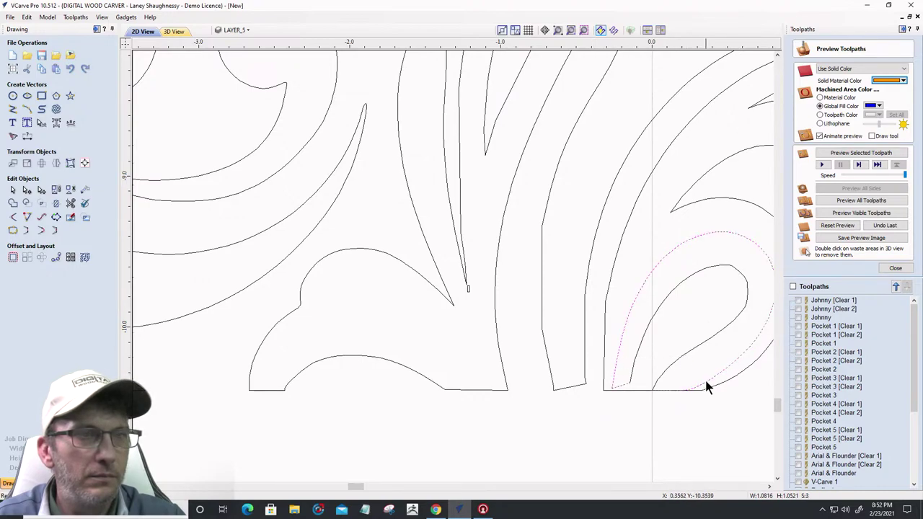
pyautogui.keyDown('shift'); pyautogui.click(650, 321); pyautogui.keyUp('shift')
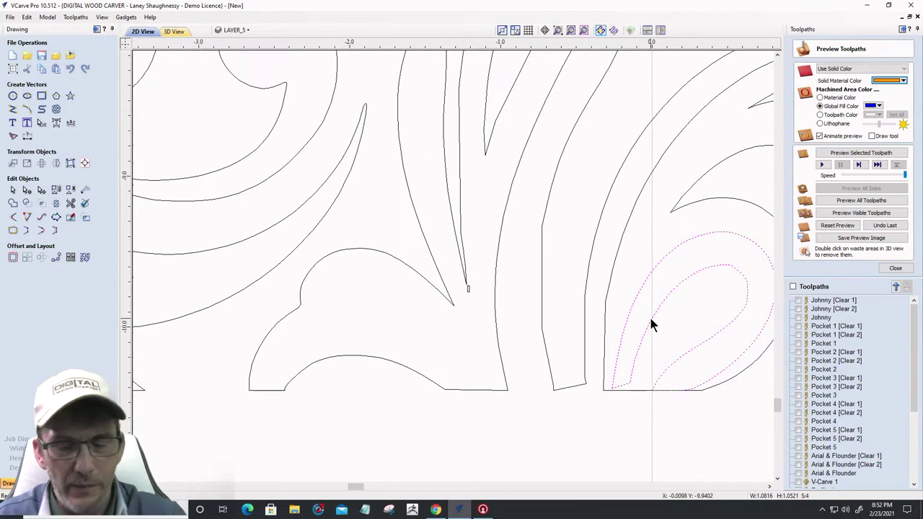
pyautogui.press('Up')
pyautogui.press('Up')
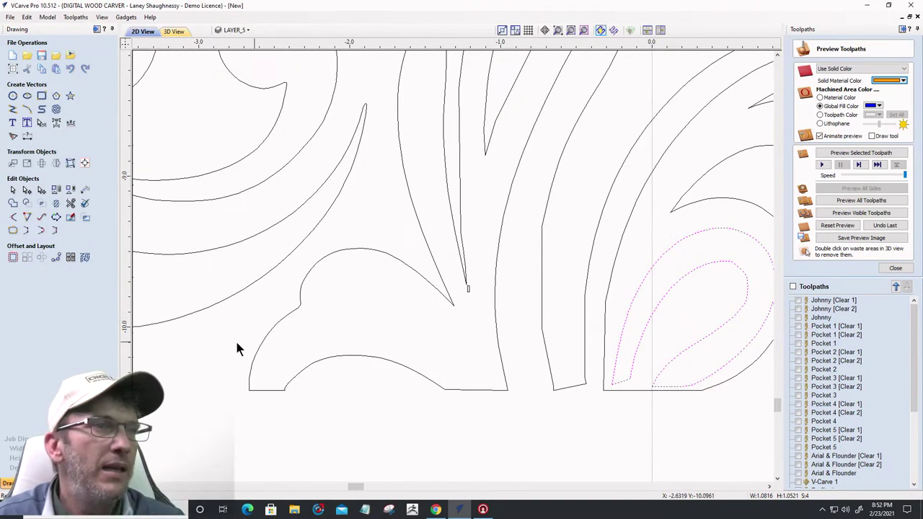
# Join the lobe pieces into one vector, then join the open swirl with its bottom seam line
pyautogui.click(12, 230)
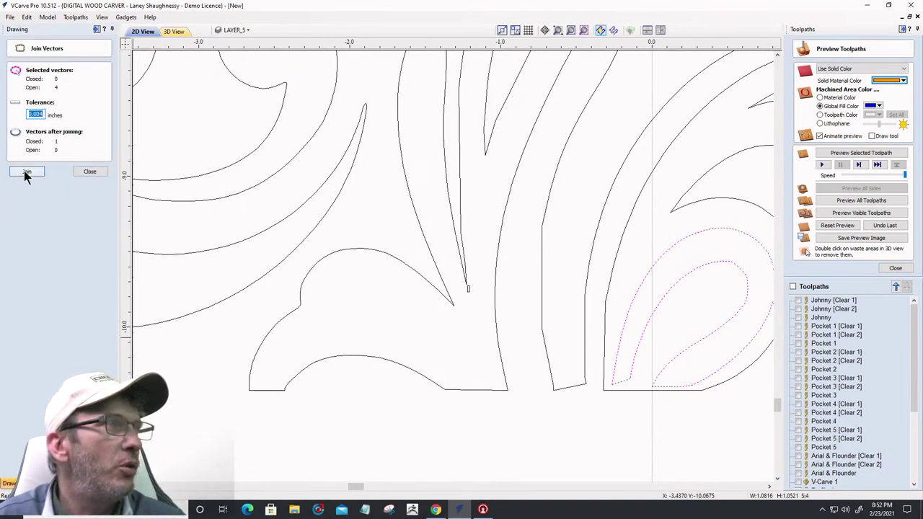
pyautogui.click(25, 173)
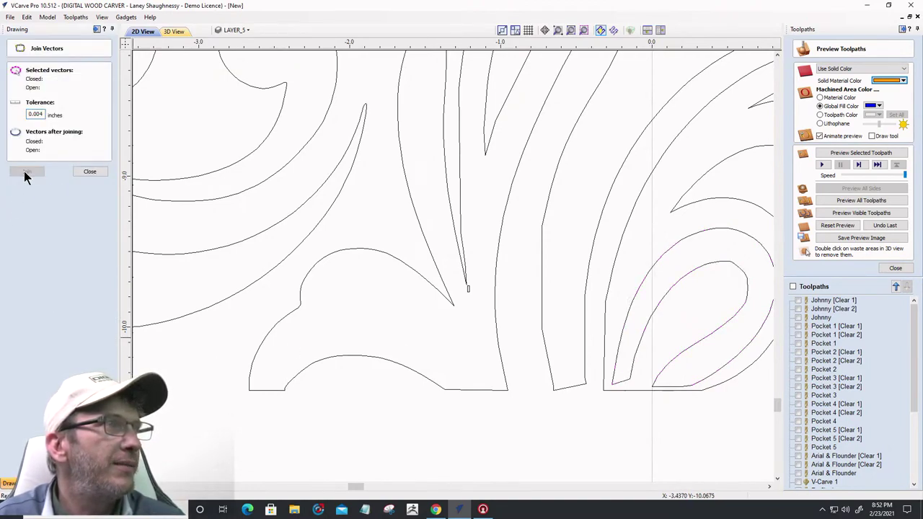
pyautogui.click(605, 353)
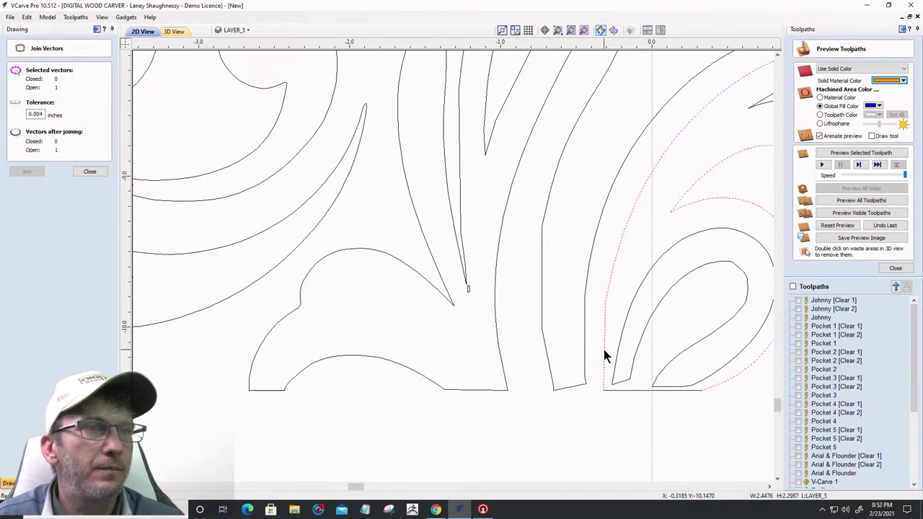
pyautogui.keyDown('shift'); pyautogui.click(649, 390); pyautogui.keyUp('shift')
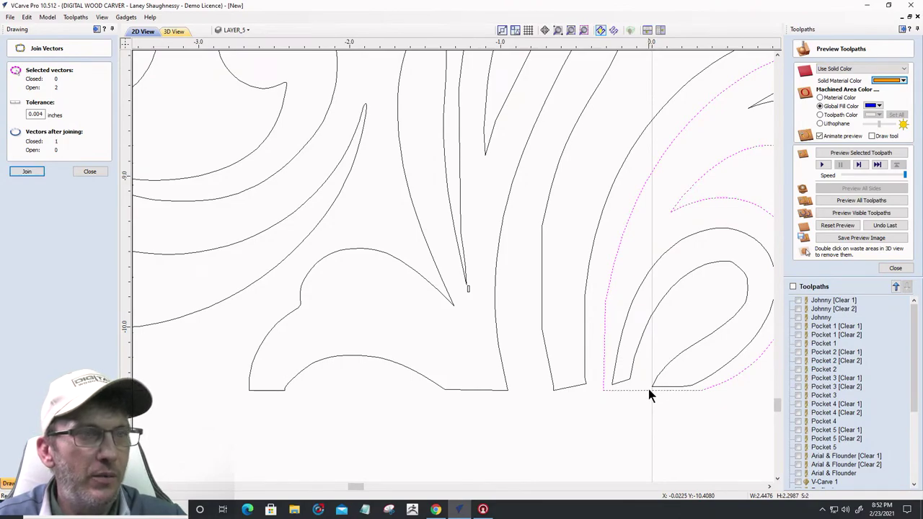
pyautogui.click(28, 171)
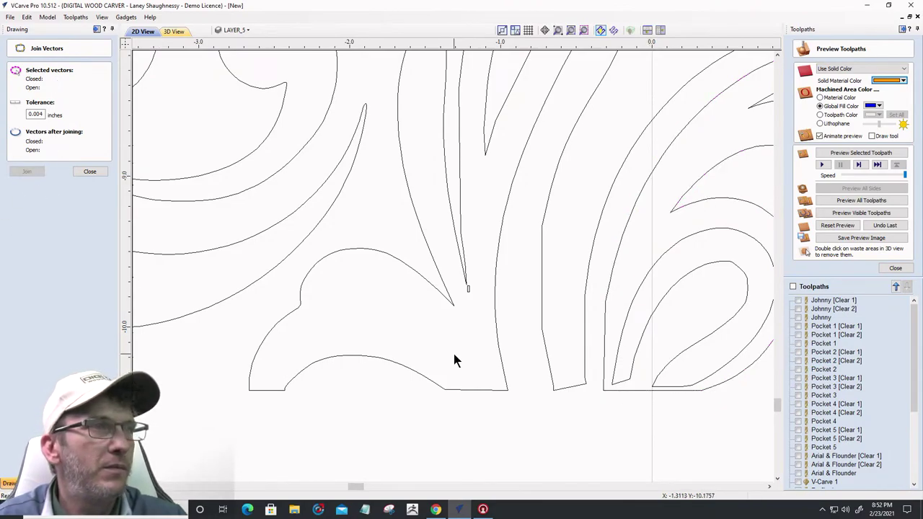
pyautogui.scroll(-5, 410, 353)
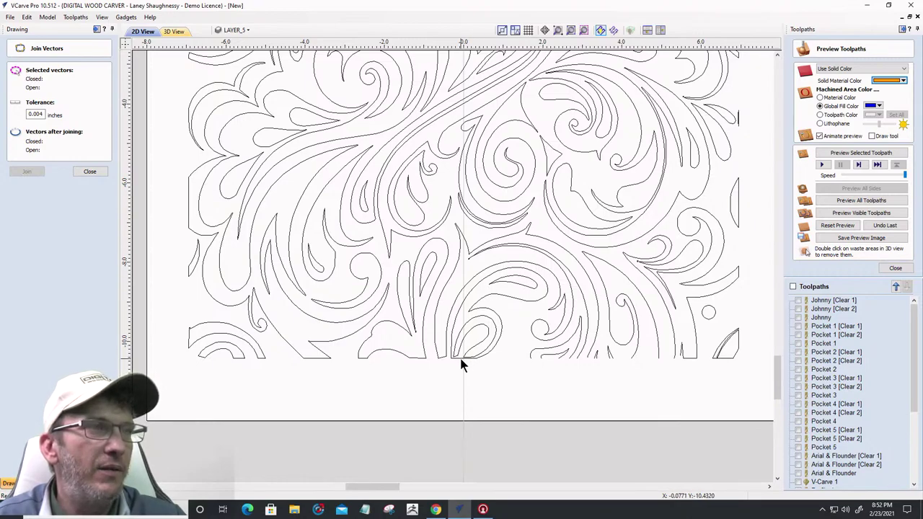
pyautogui.click(459, 356)
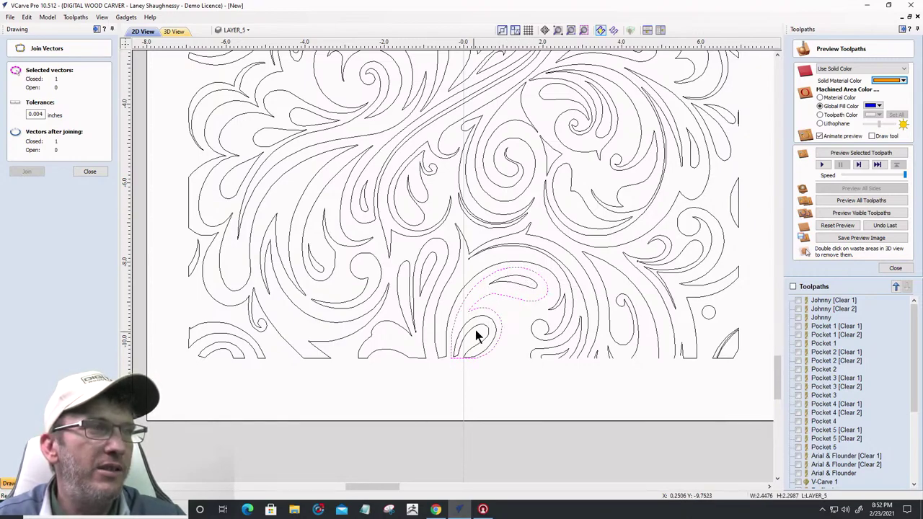
pyautogui.scroll(4, 534, 364)
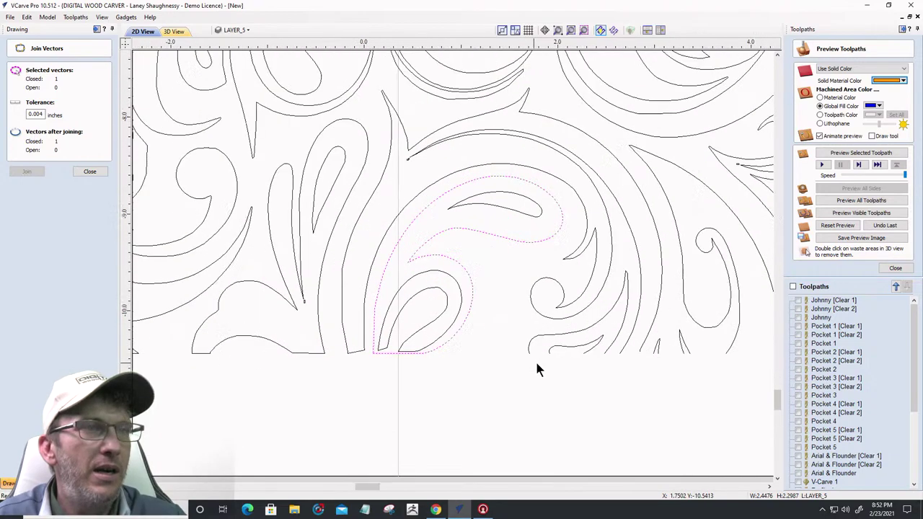
# Draw two flat closing lines along the seam at the curl and the next curve end
pyautogui.click(90, 172)
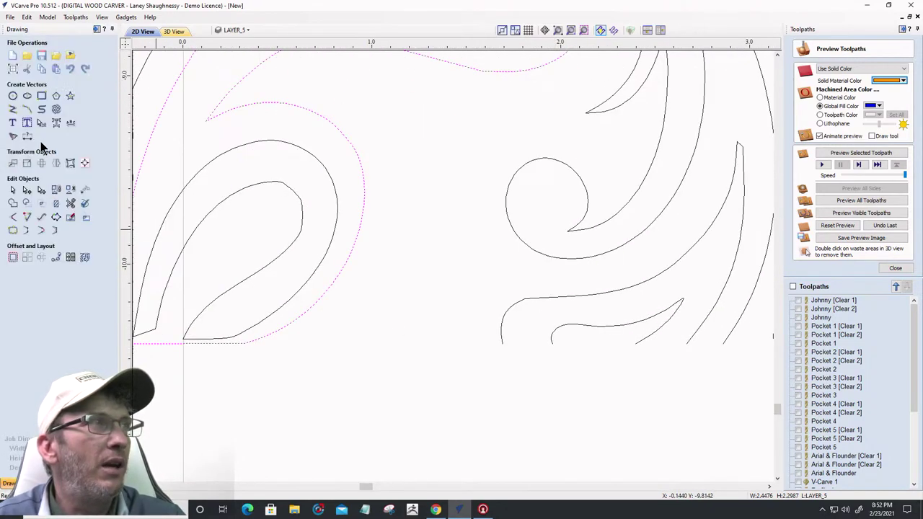
pyautogui.click(12, 109)
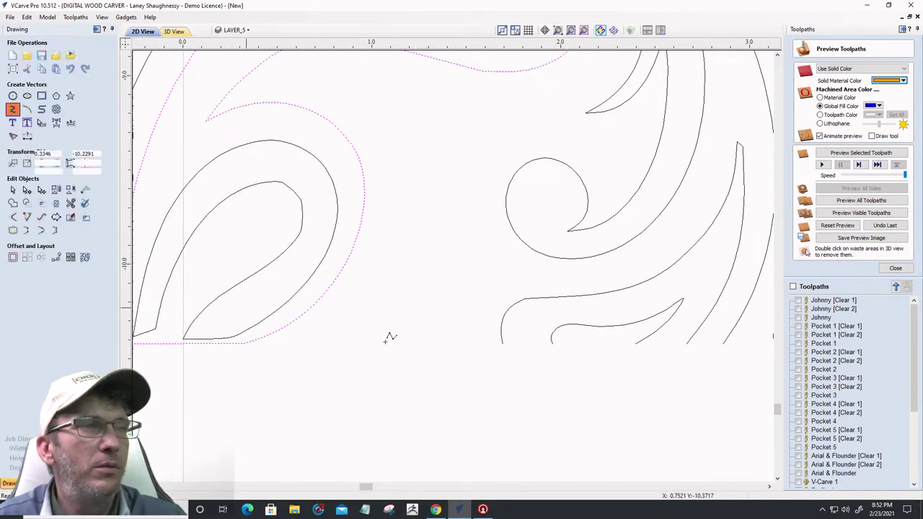
pyautogui.click(501, 344)
pyautogui.click(551, 343)
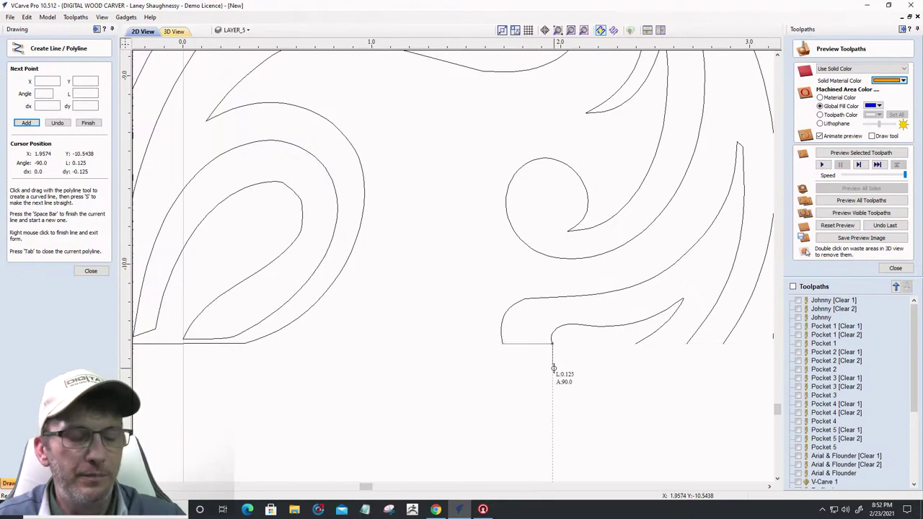
pyautogui.press('space')
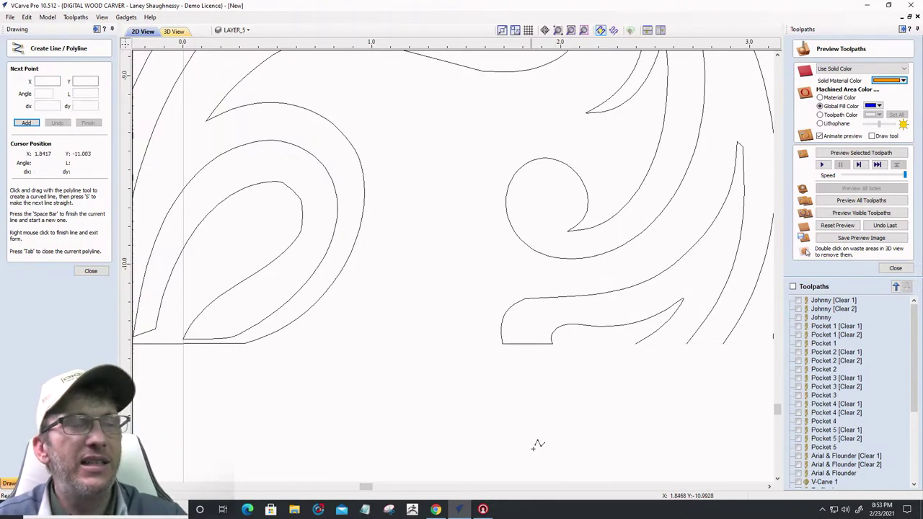
pyautogui.click(634, 344)
pyautogui.click(686, 343)
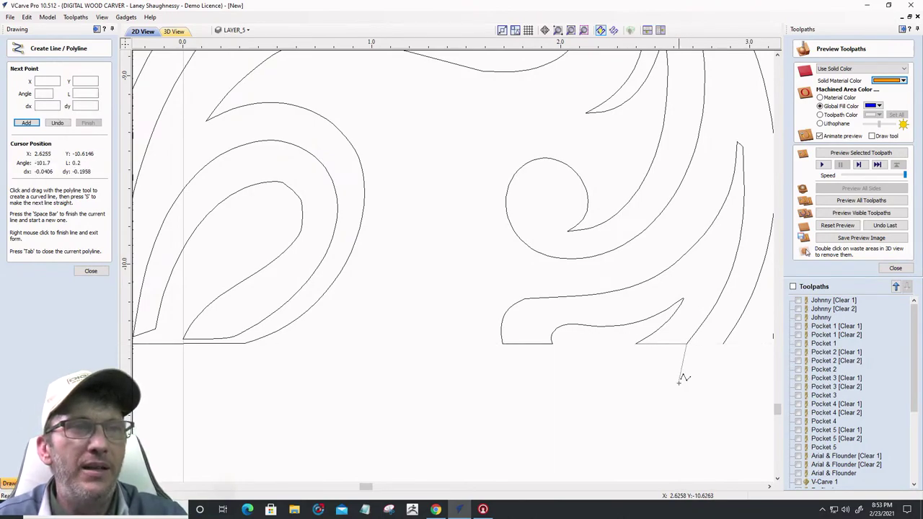
pyautogui.press('space')
# Connect an open curve end to the neighbouring curve's end with a closing line
pyautogui.scroll(-5, 655, 379)
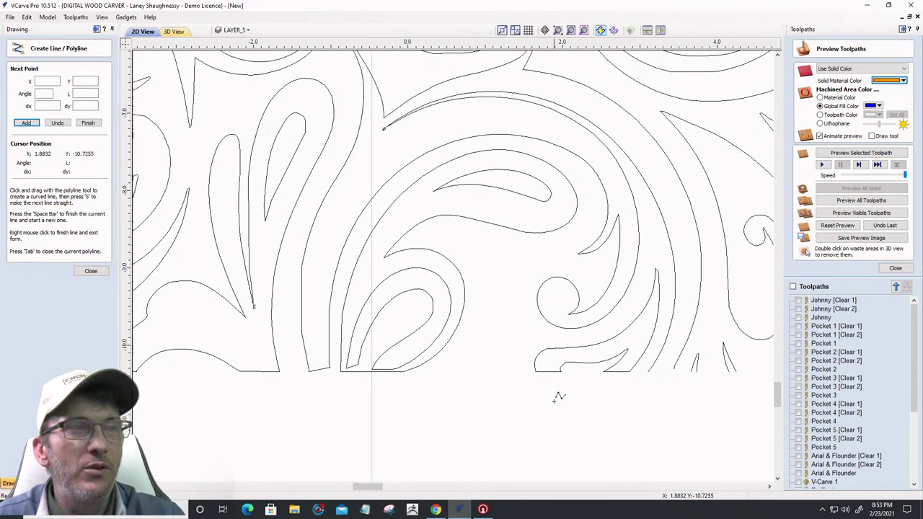
pyautogui.scroll(-2, 568, 408)
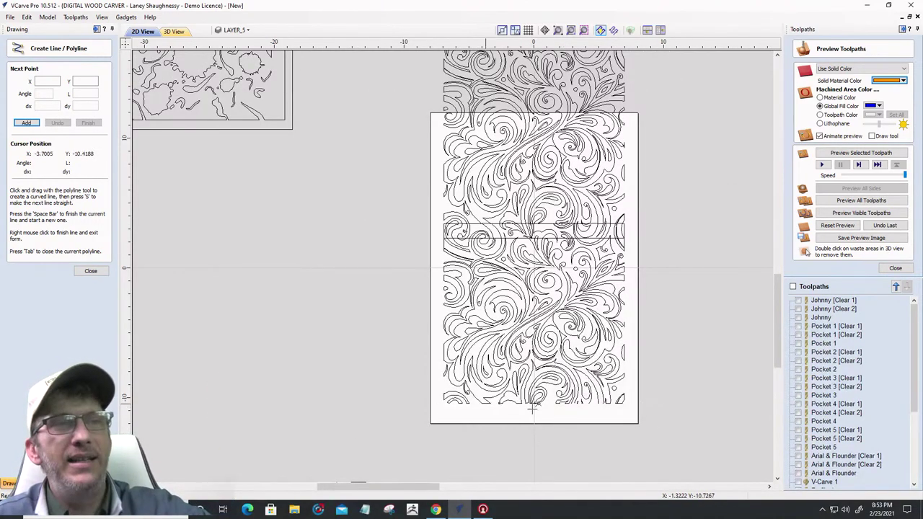
pyautogui.scroll(7, 577, 396)
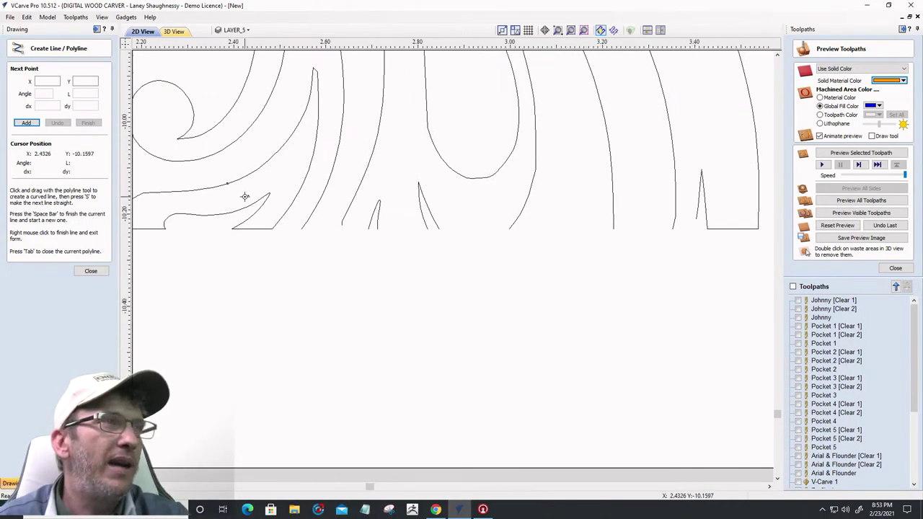
pyautogui.scroll(3, 245, 196)
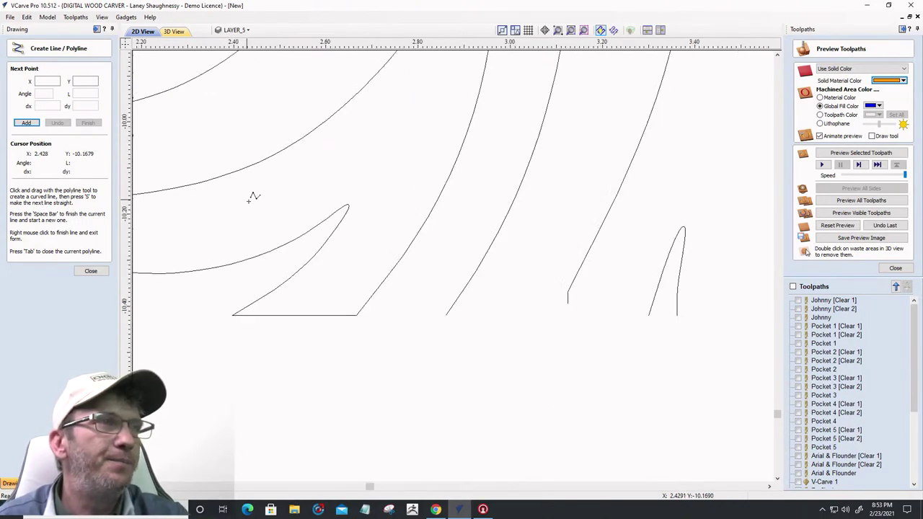
pyautogui.click(447, 314)
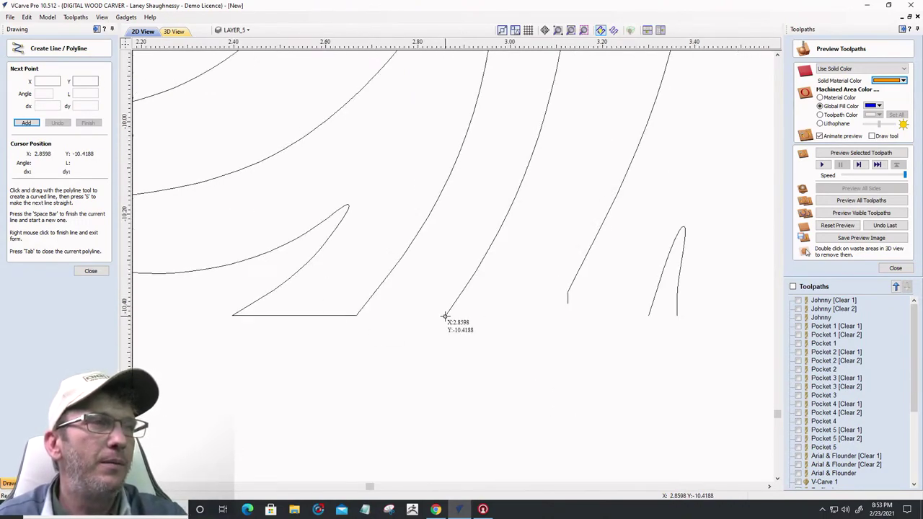
pyautogui.click(567, 303)
pyautogui.press('space')
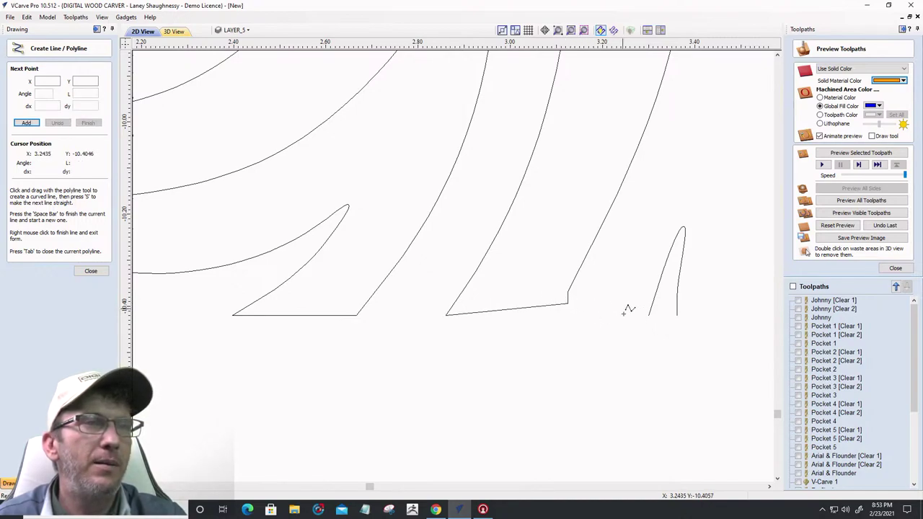
pyautogui.click(650, 315)
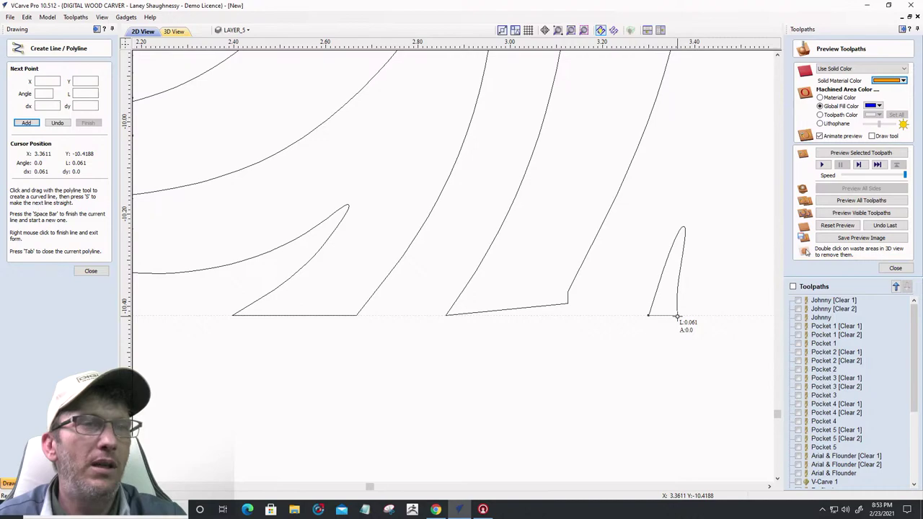
pyautogui.scroll(-3, 478, 330)
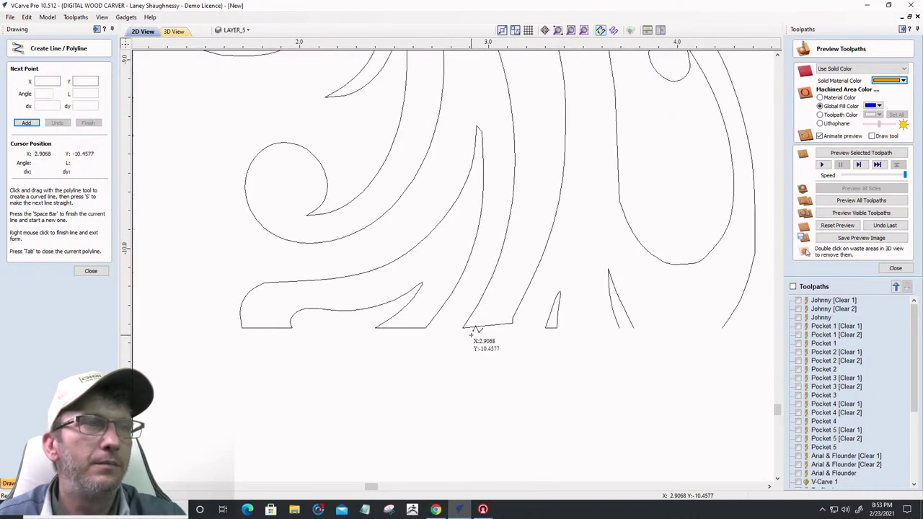
pyautogui.press('space')
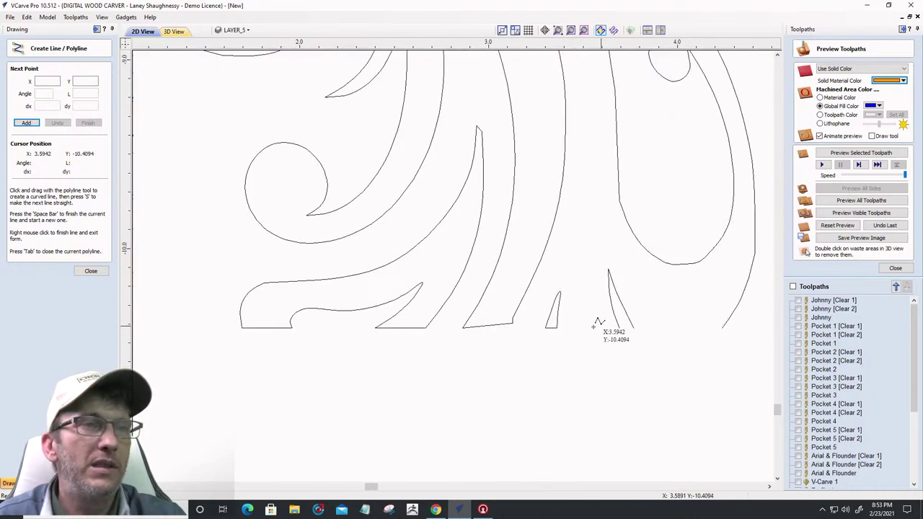
# Draw a closing line across the small pointed shape's base
pyautogui.click(626, 326)
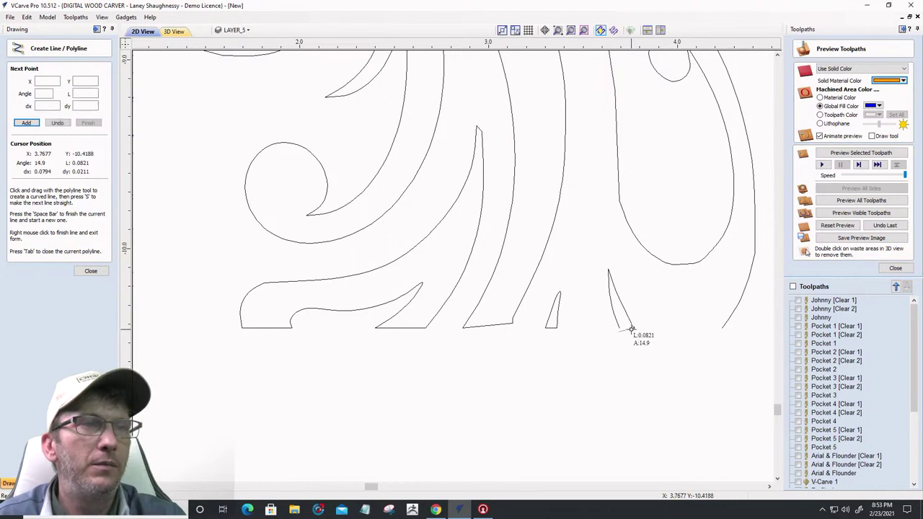
pyautogui.scroll(5, 617, 335)
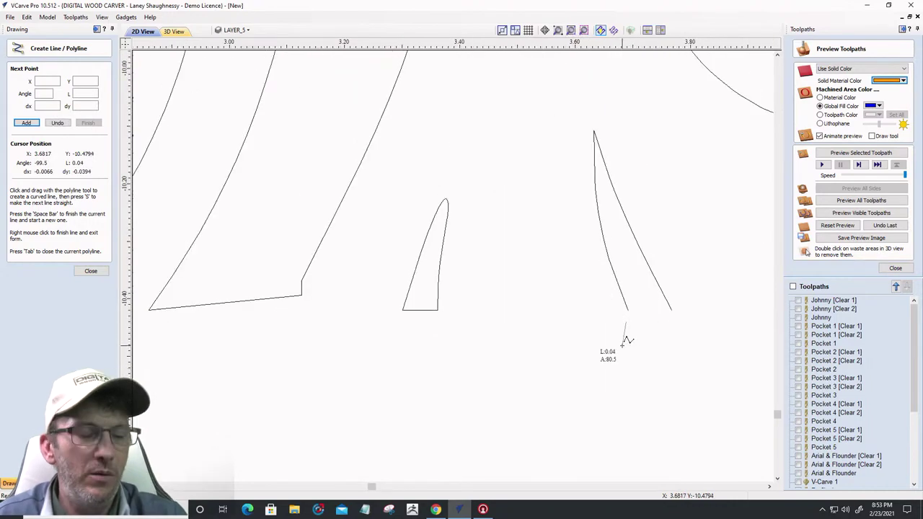
pyautogui.rightClick(623, 341)
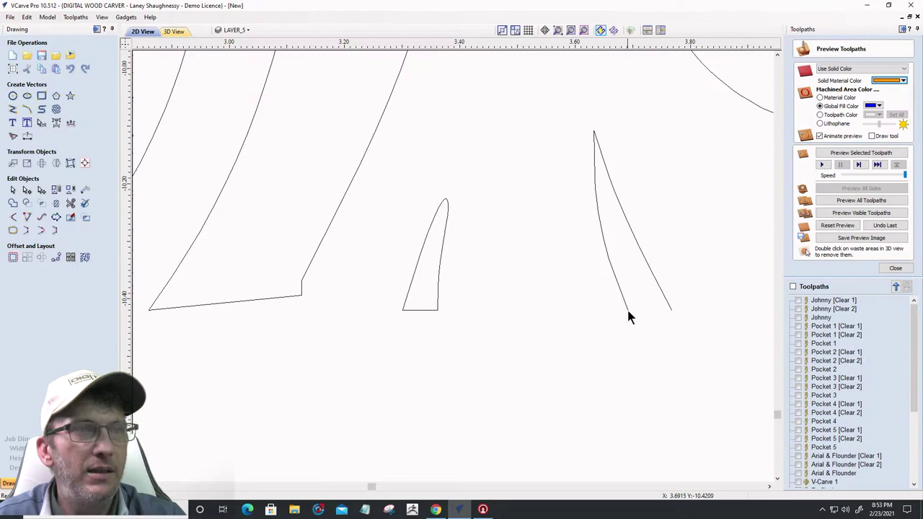
pyautogui.click(13, 109)
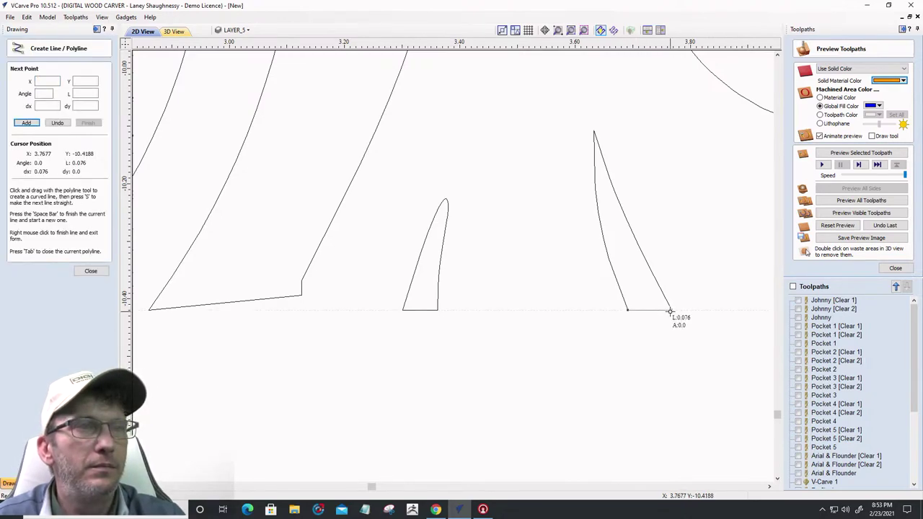
pyautogui.scroll(-5, 465, 333)
pyautogui.scroll(-1, 465, 333)
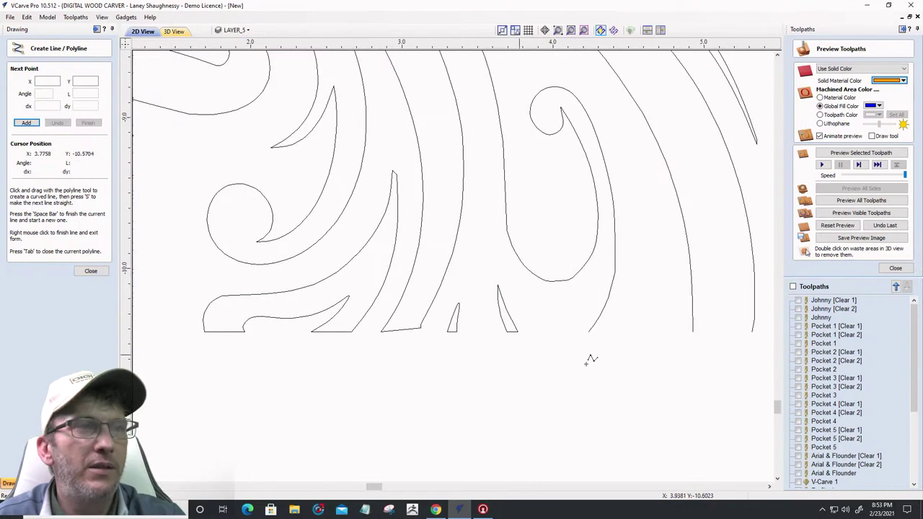
pyautogui.click(590, 332)
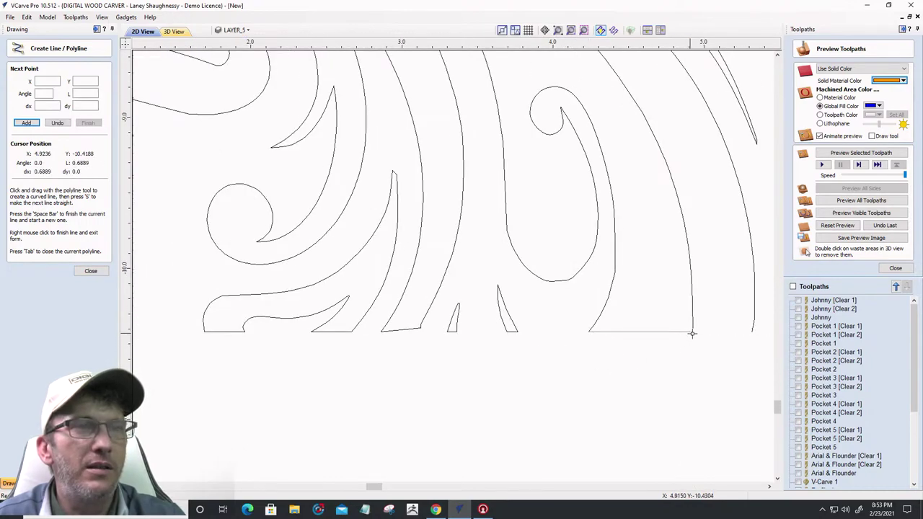
pyautogui.press('Escape')
# Connect the open shape's lower corner to the small spike's tip
pyautogui.scroll(-2, 587, 334)
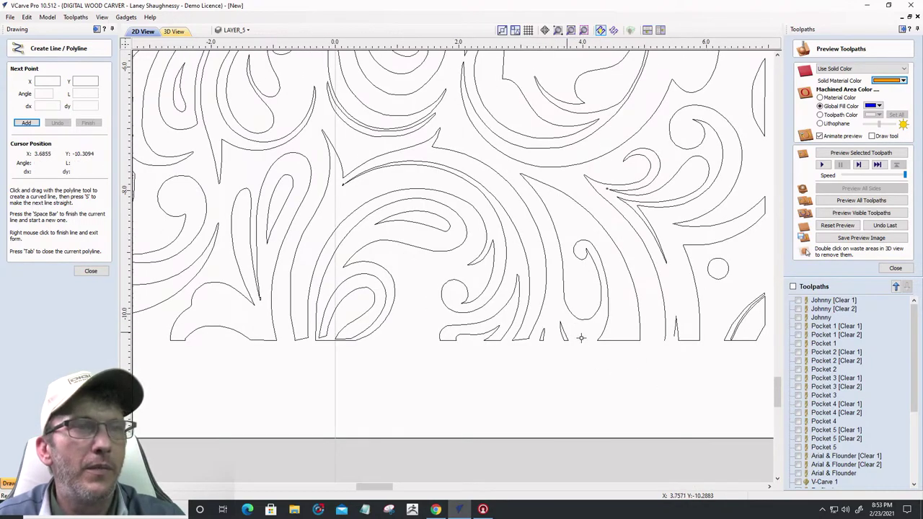
pyautogui.scroll(2, 665, 355)
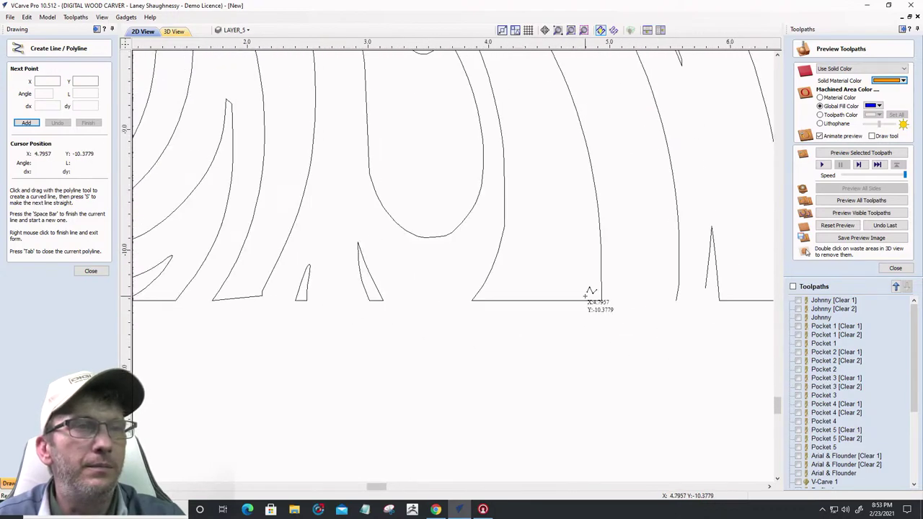
pyautogui.scroll(1, 673, 291)
pyautogui.scroll(3, 672, 294)
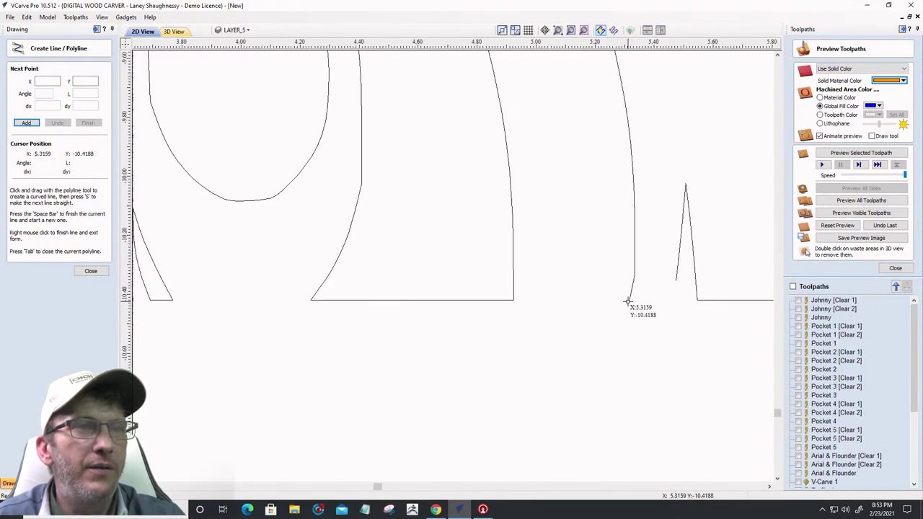
pyautogui.click(629, 299)
pyautogui.click(675, 280)
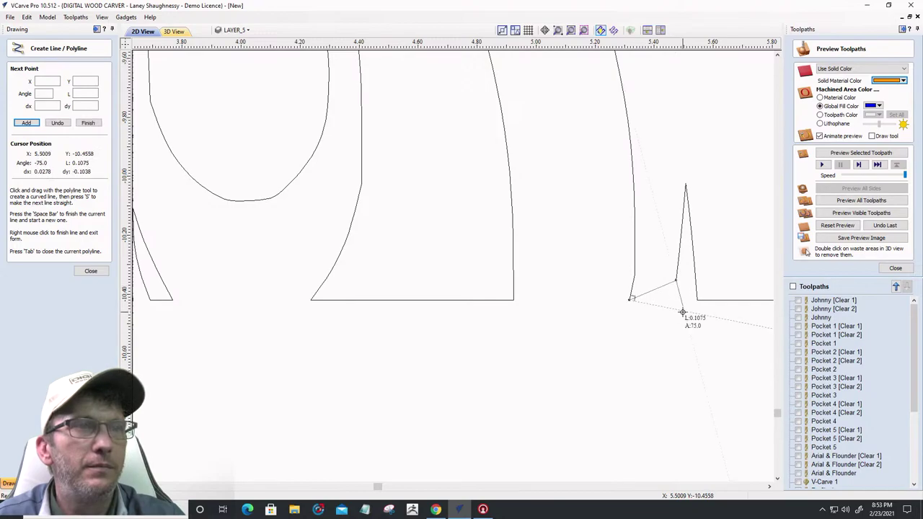
pyautogui.press('Escape')
pyautogui.scroll(-8, 565, 334)
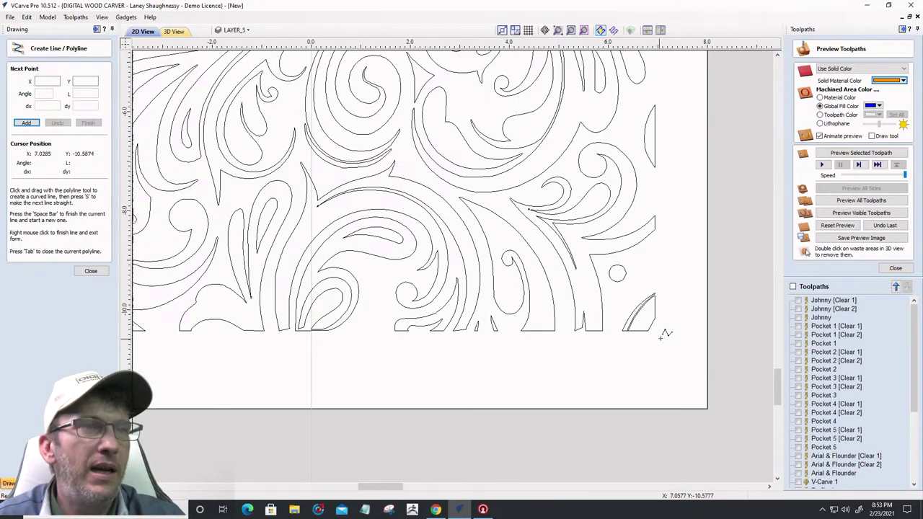
# Zoom out over the whole tile, exit line drawing and select the swirl
pyautogui.scroll(-3, 720, 334)
pyautogui.scroll(1, 550, 355)
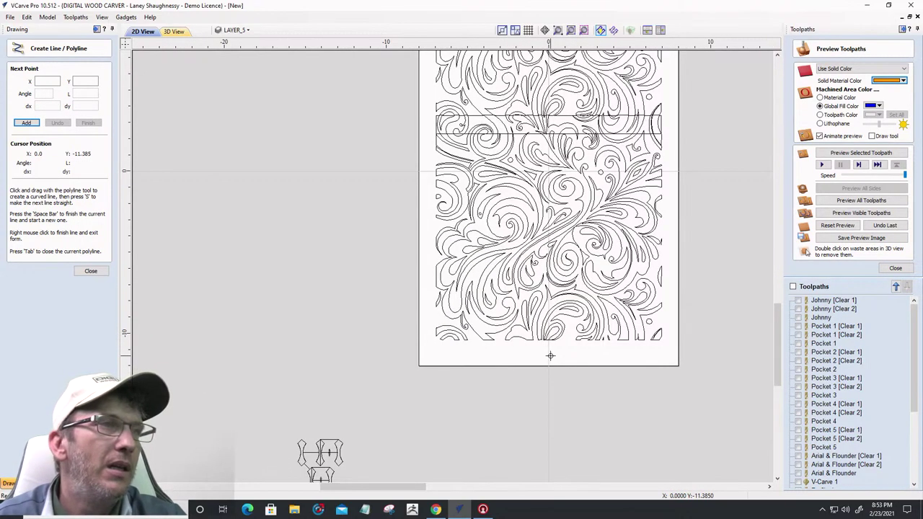
pyautogui.scroll(4, 519, 350)
pyautogui.scroll(-3, 520, 350)
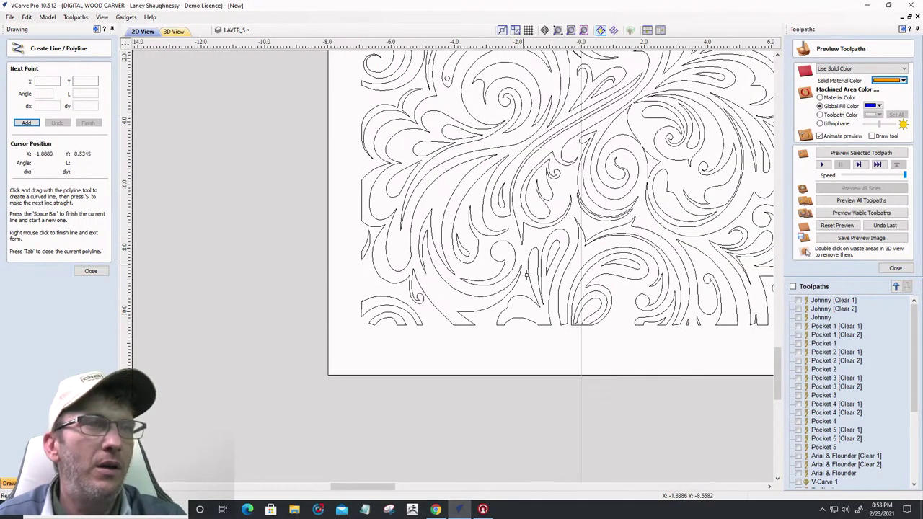
pyautogui.scroll(-1, 536, 300)
pyautogui.scroll(-1, 367, 406)
pyautogui.scroll(-2, 457, 354)
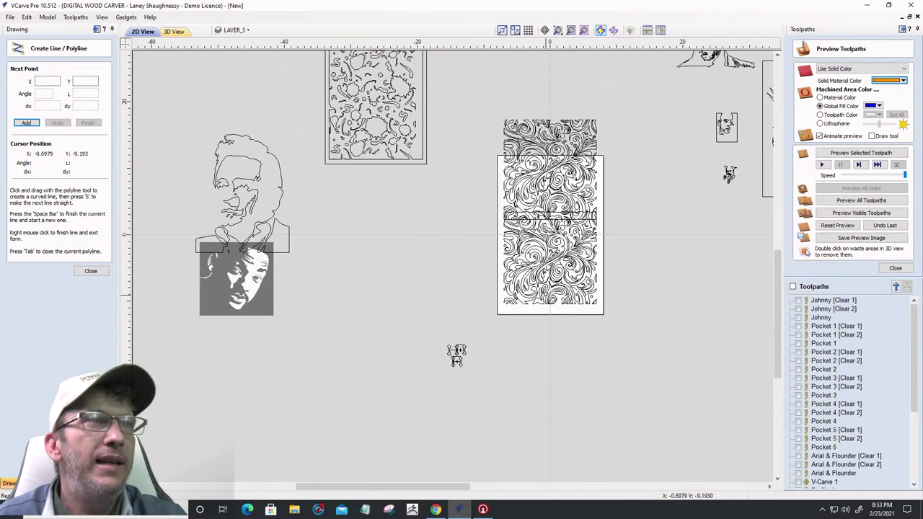
pyautogui.scroll(4, 545, 170)
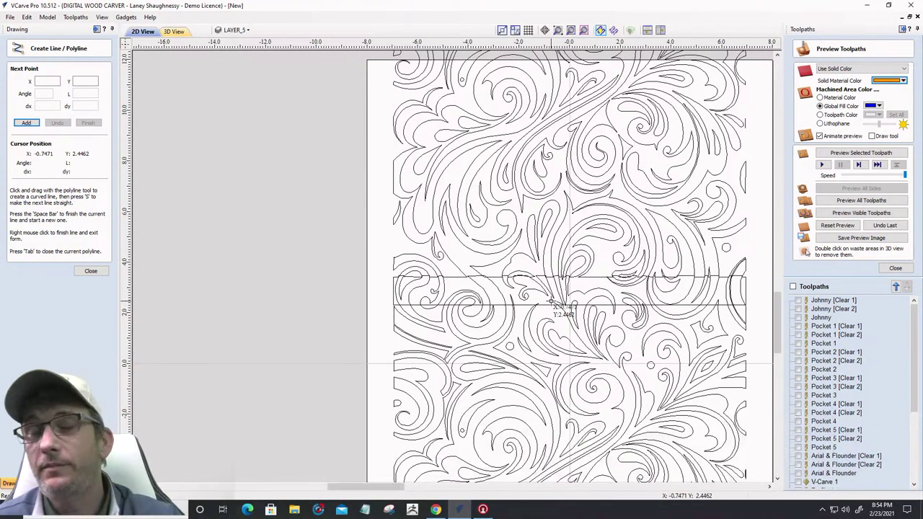
pyautogui.scroll(-2, 549, 296)
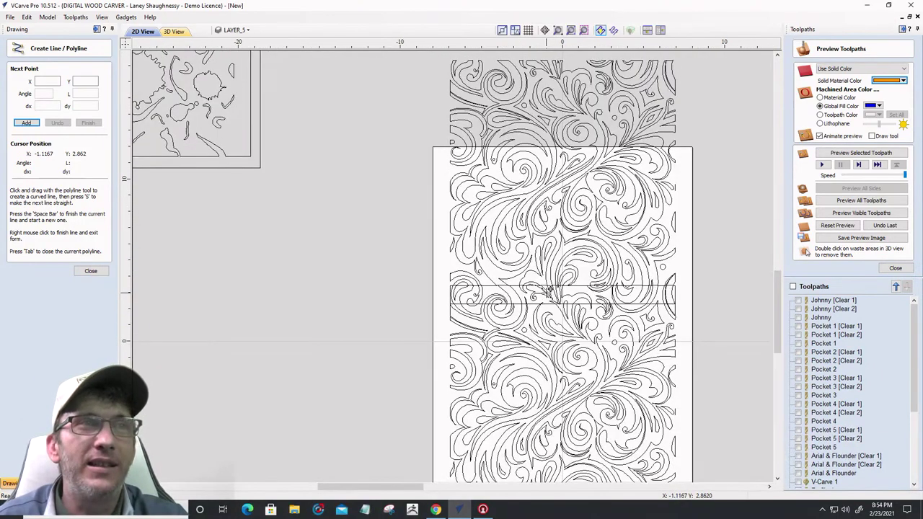
pyautogui.scroll(-2, 546, 317)
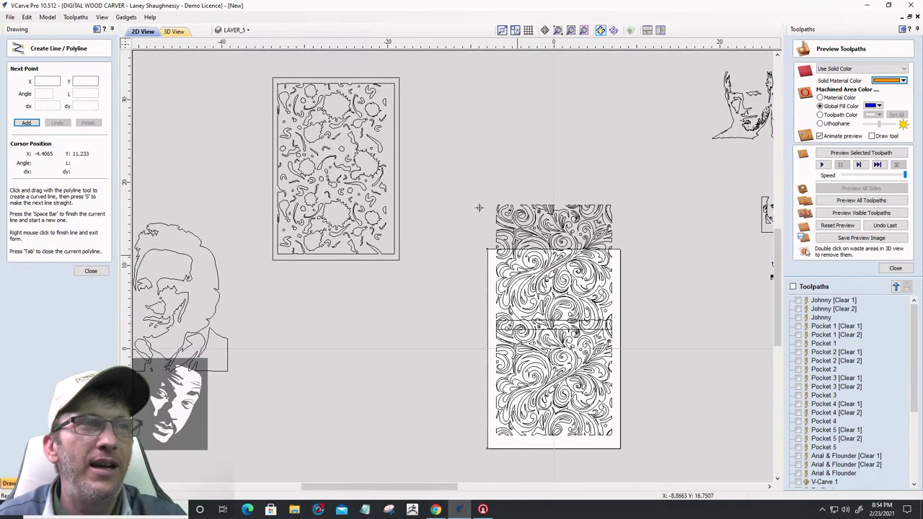
pyautogui.click(91, 270)
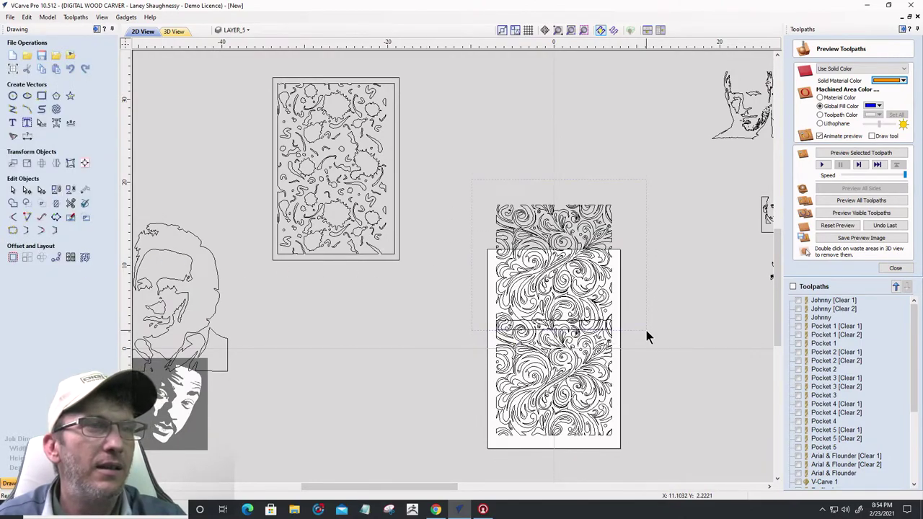
pyautogui.click(602, 329)
pyautogui.scroll(3, 559, 332)
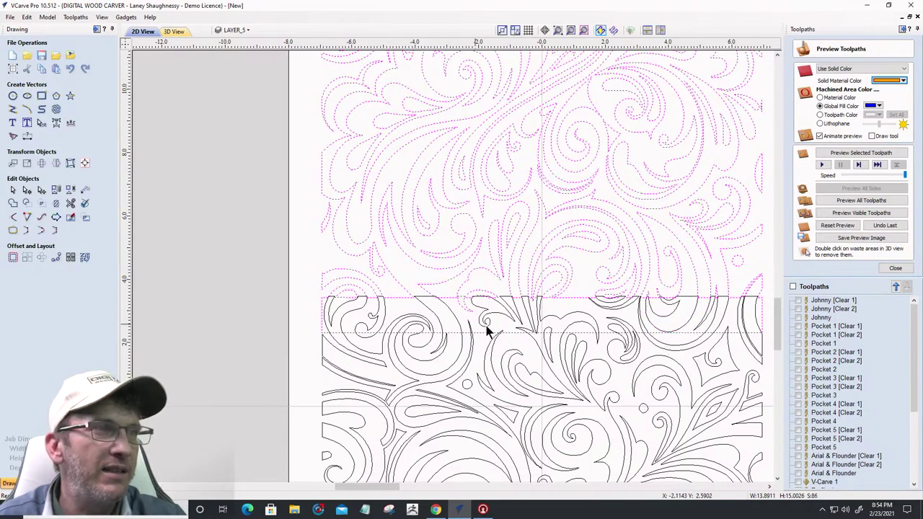
# Marquee-select the entire scrollwork tile and drop a copy directly above the original
pyautogui.scroll(-1, 319, 346)
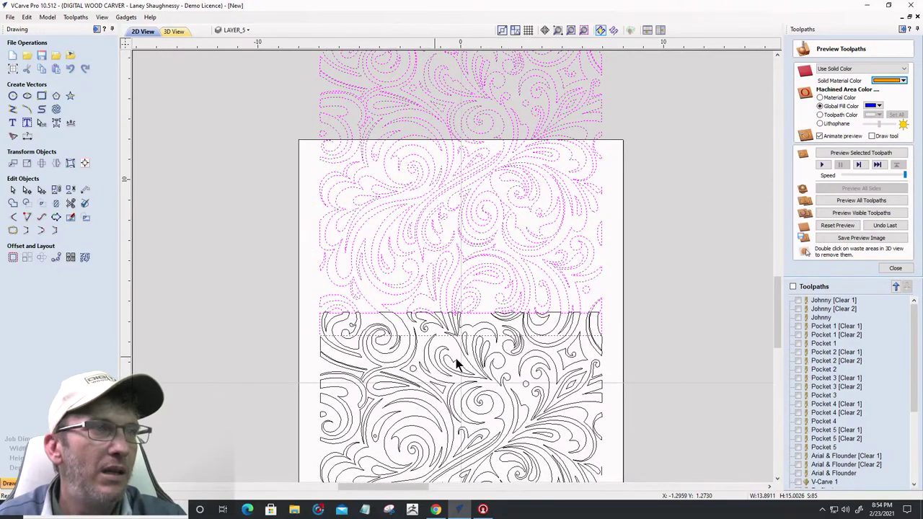
pyautogui.scroll(2, 457, 366)
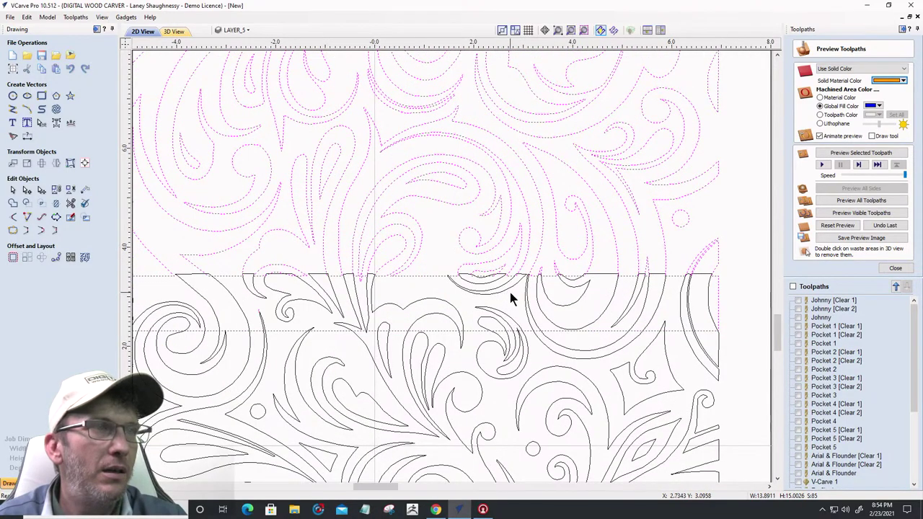
pyautogui.scroll(3, 489, 286)
pyautogui.scroll(-3, 489, 287)
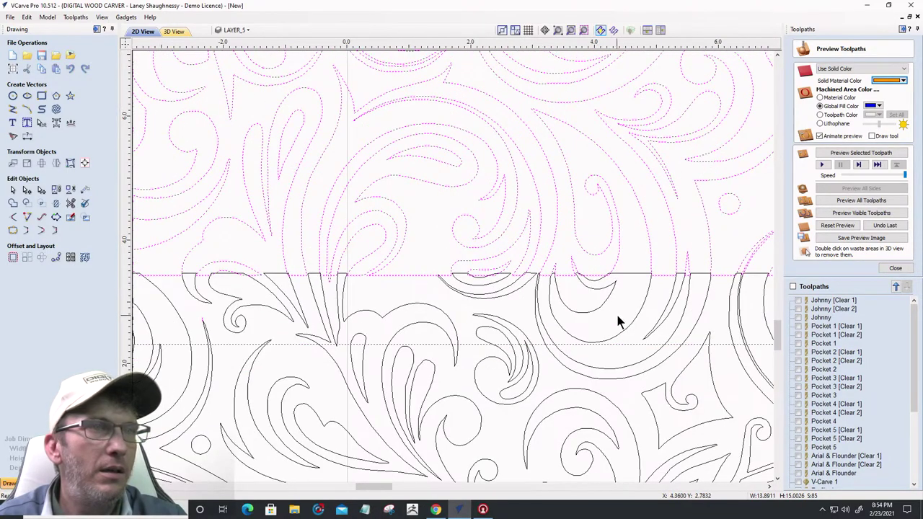
pyautogui.scroll(-2, 618, 319)
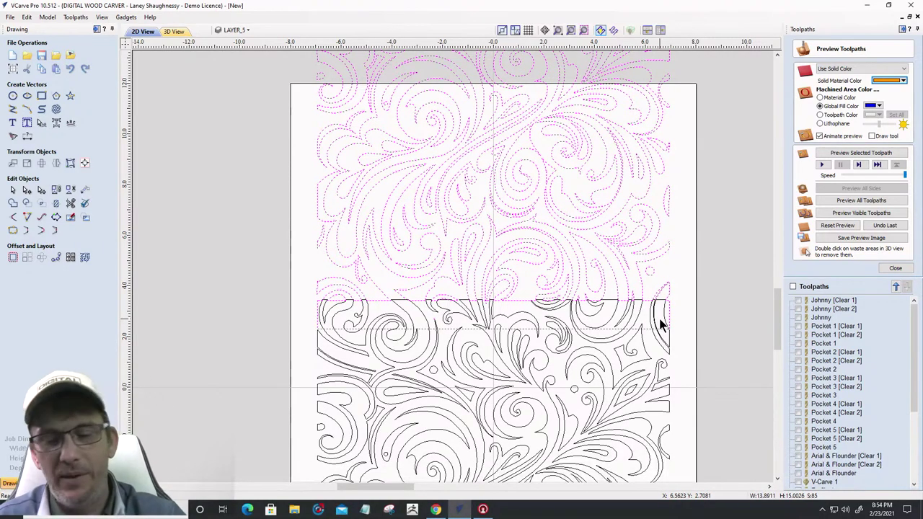
pyautogui.scroll(-3, 659, 324)
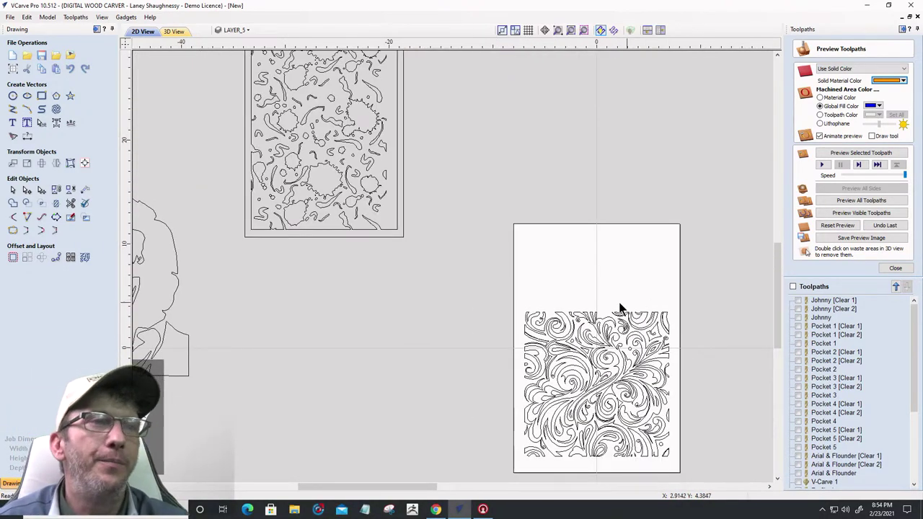
pyautogui.moveTo(465, 281); pyautogui.dragTo(682, 467)
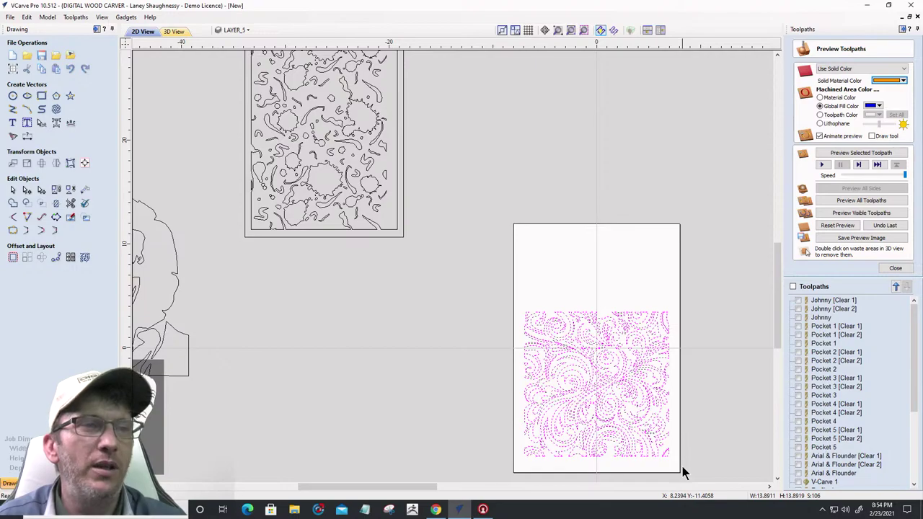
pyautogui.click(585, 401)
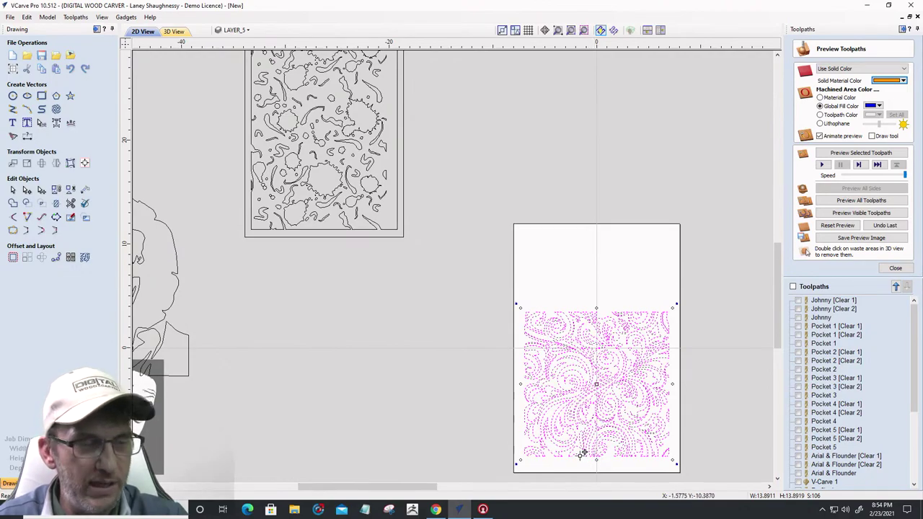
pyautogui.moveTo(528, 453); pyautogui.dragTo(528, 312)
# Nudge the upper tile copy left, up and right so its bottom edge meets the seam
pyautogui.scroll(3, 541, 315)
pyautogui.scroll(3, 543, 314)
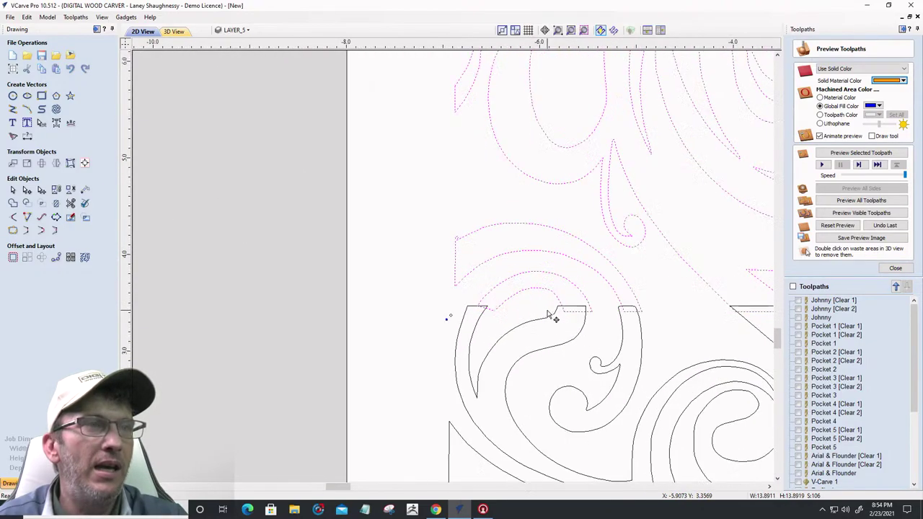
pyautogui.press('Left')
pyautogui.press('Left')
pyautogui.press('Left')
pyautogui.press('Left')
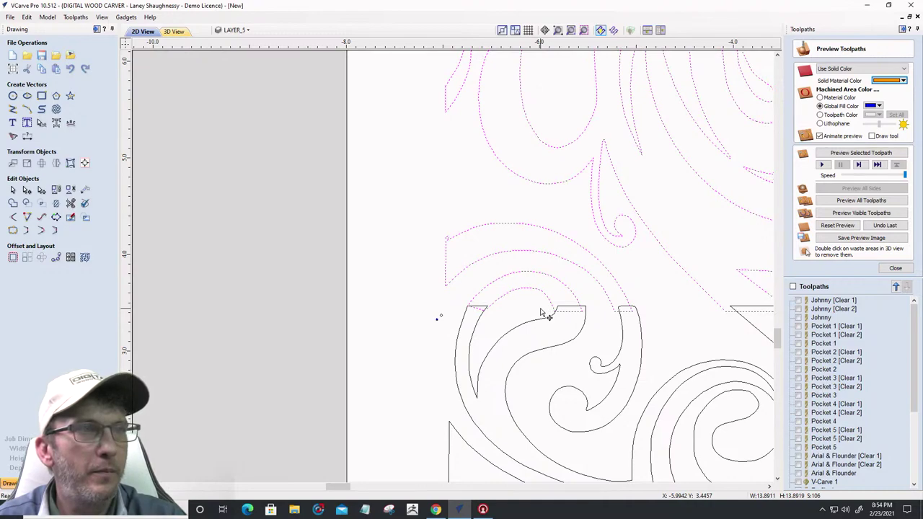
pyautogui.press('Up')
pyautogui.press('Up')
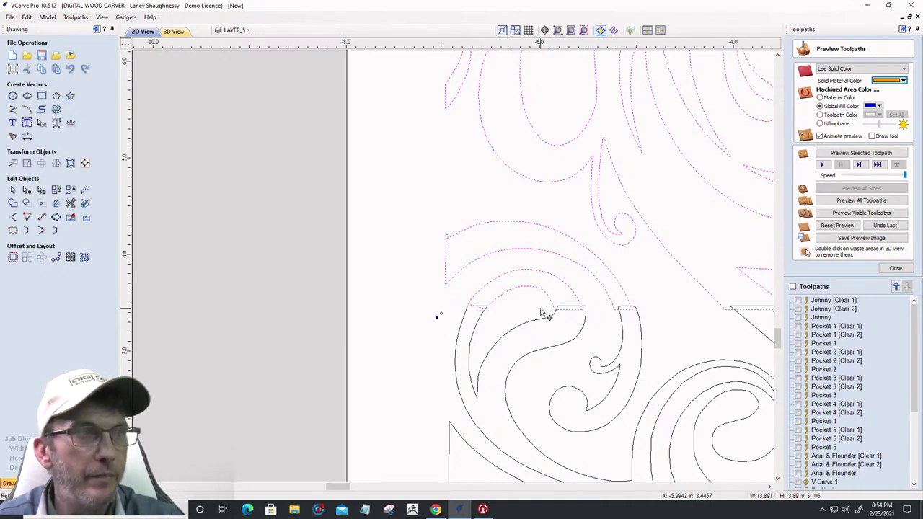
pyautogui.press('Right')
pyautogui.press('Right')
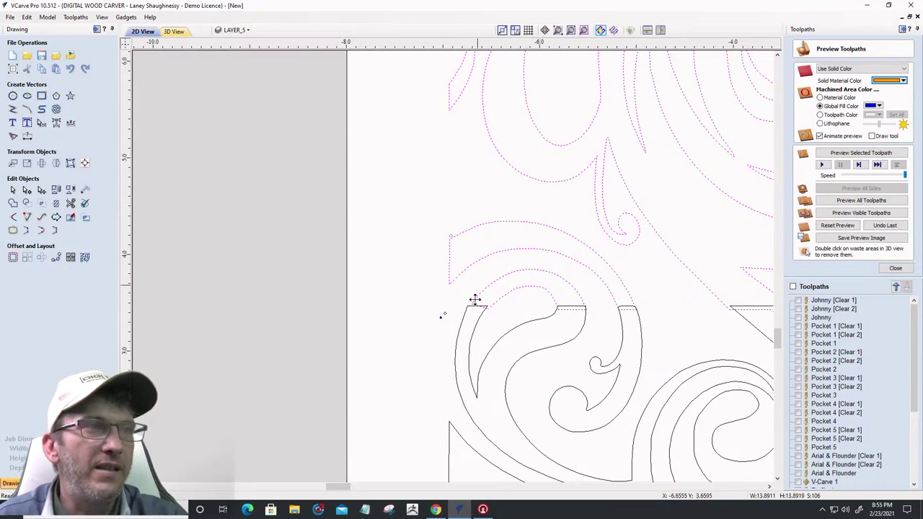
pyautogui.scroll(-2, 484, 325)
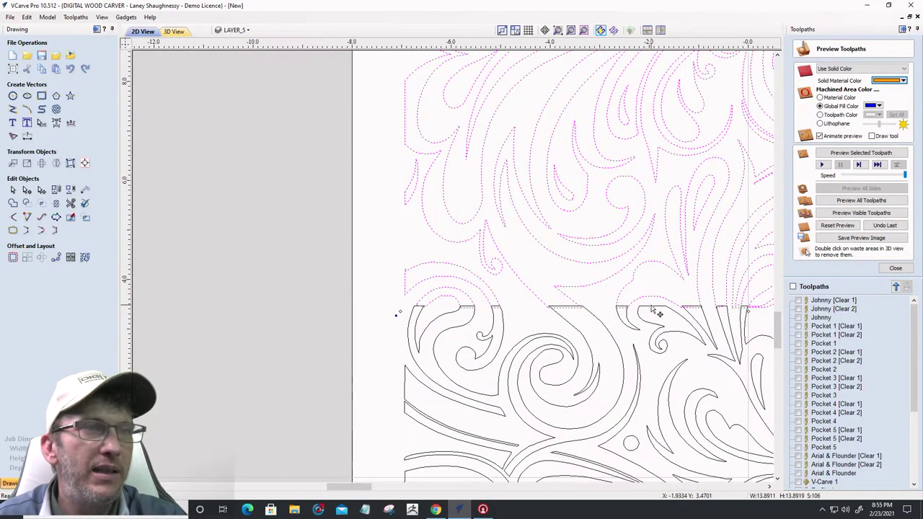
pyautogui.scroll(-4, 652, 309)
# Clear the selection and pick the pointed shape on the right of the seam
pyautogui.scroll(-2, 588, 308)
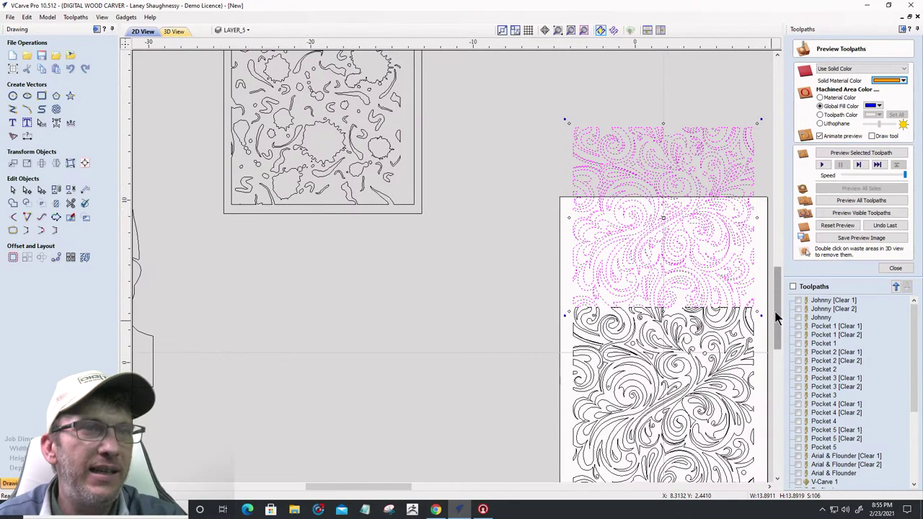
pyautogui.scroll(6, 733, 308)
pyautogui.scroll(2, 732, 308)
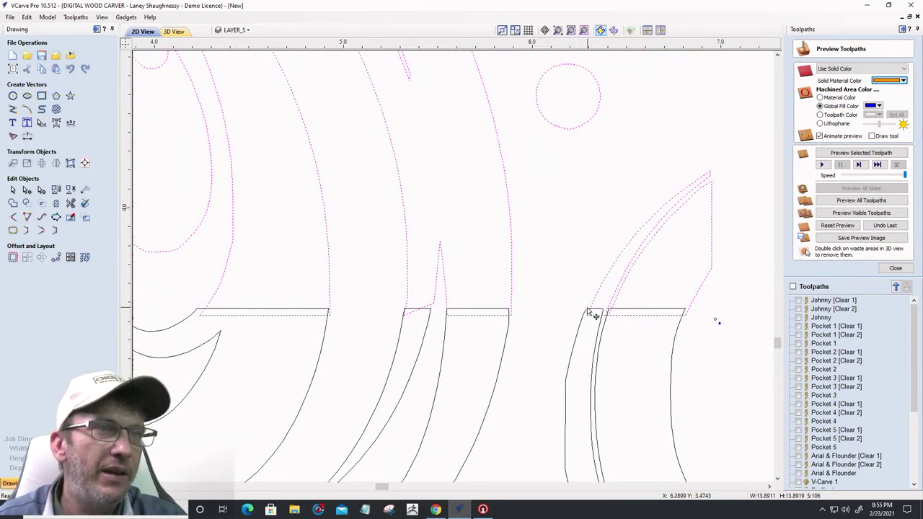
pyautogui.click(597, 283)
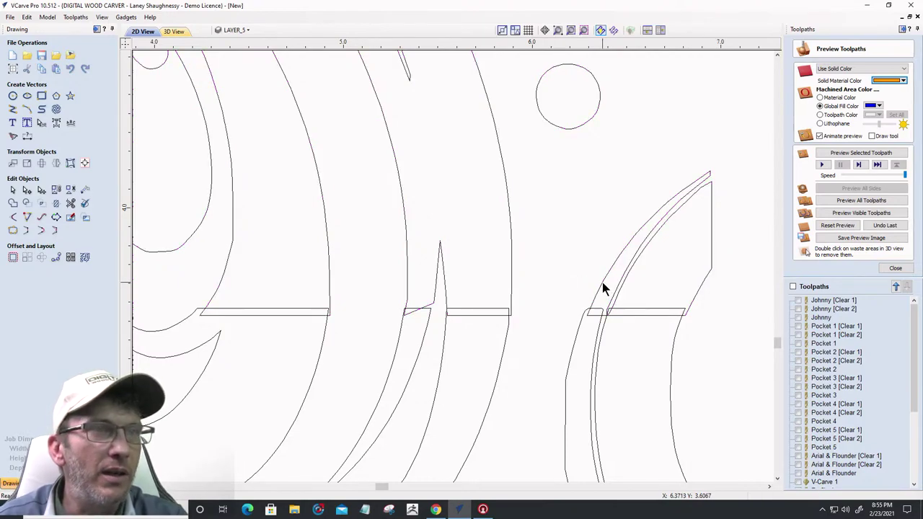
pyautogui.click(602, 283)
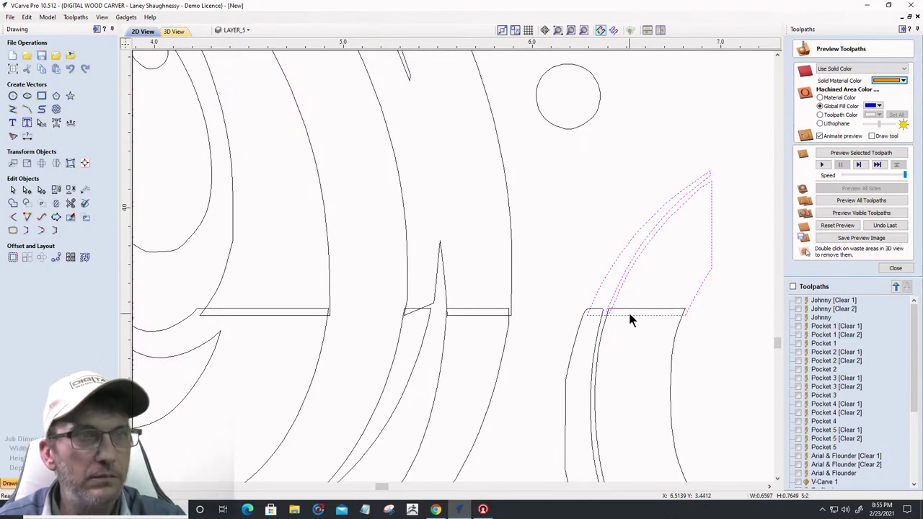
# Close the pointed shape in Join Vectors, then join the seam spike with the short seam segment
pyautogui.click(12, 230)
pyautogui.click(25, 172)
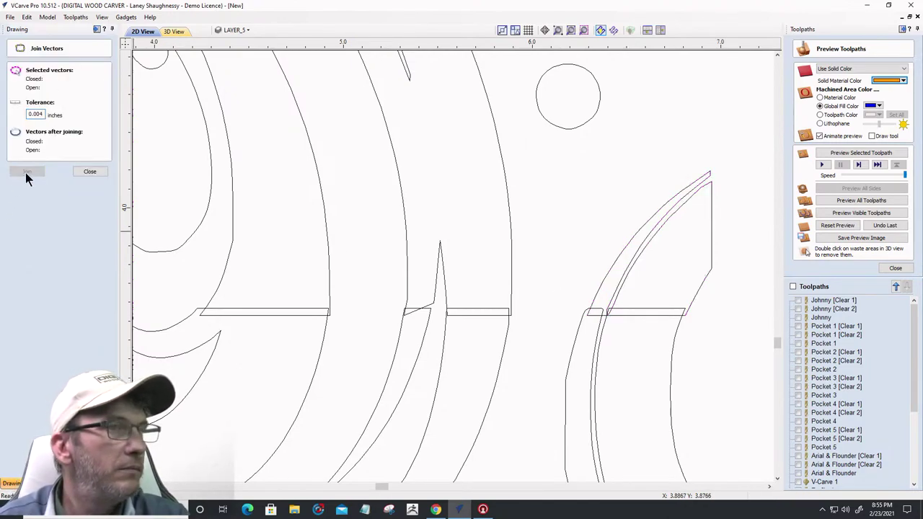
pyautogui.click(599, 294)
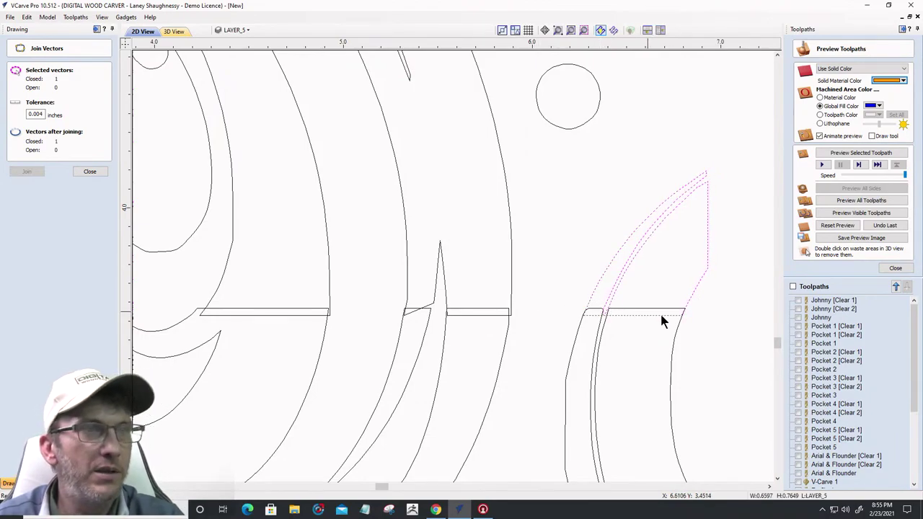
pyautogui.scroll(-3, 693, 308)
pyautogui.scroll(5, 671, 309)
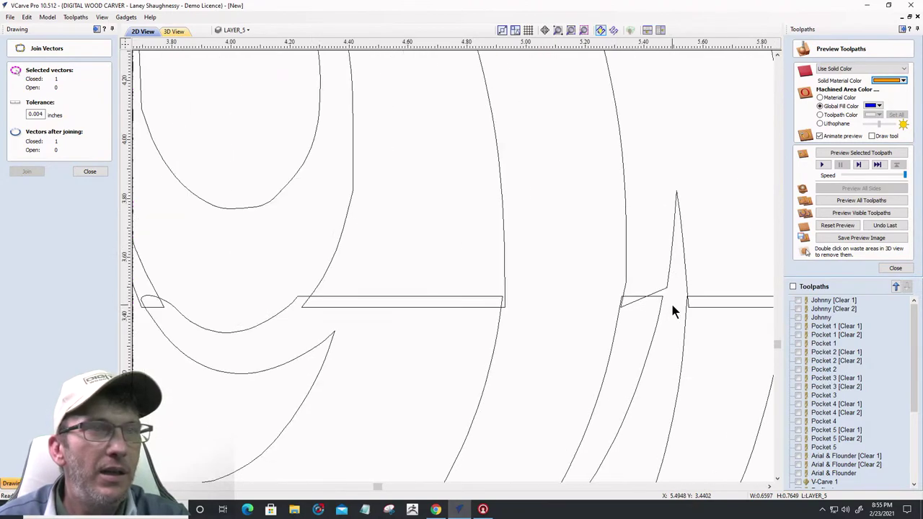
pyautogui.scroll(-2, 649, 299)
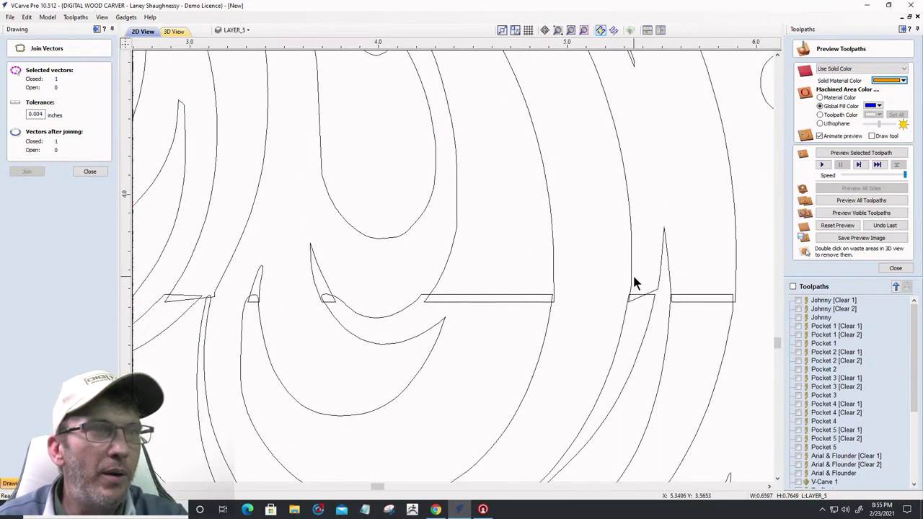
pyautogui.click(631, 290)
pyautogui.scroll(4, 628, 302)
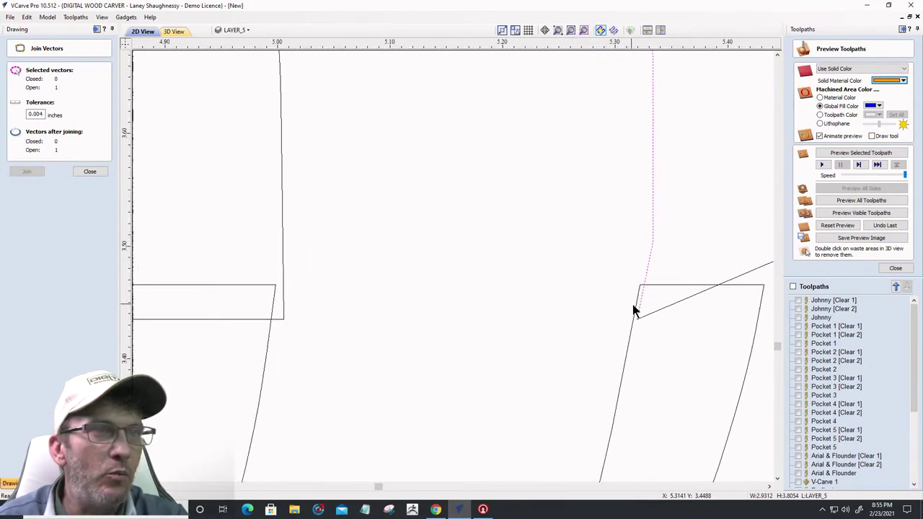
pyautogui.scroll(-1, 633, 304)
pyautogui.scroll(-2, 607, 328)
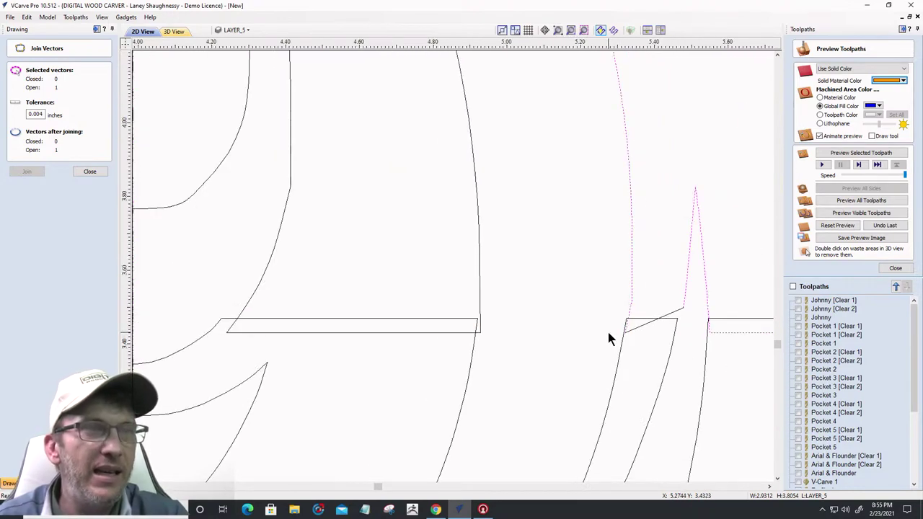
pyautogui.keyDown('shift'); pyautogui.click(674, 315); pyautogui.keyUp('shift')
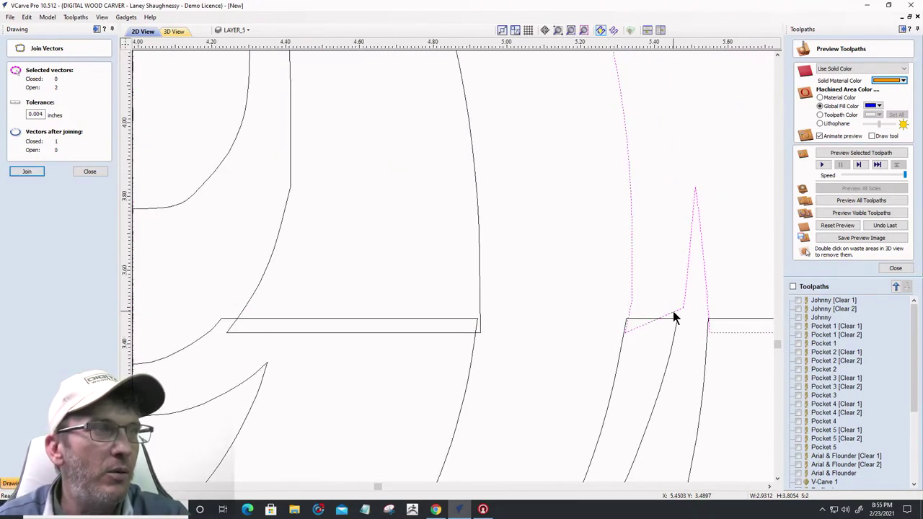
pyautogui.click(35, 172)
# Join the open vector on the left with the rectangle's bottom line into a closed shape
pyautogui.click(479, 288)
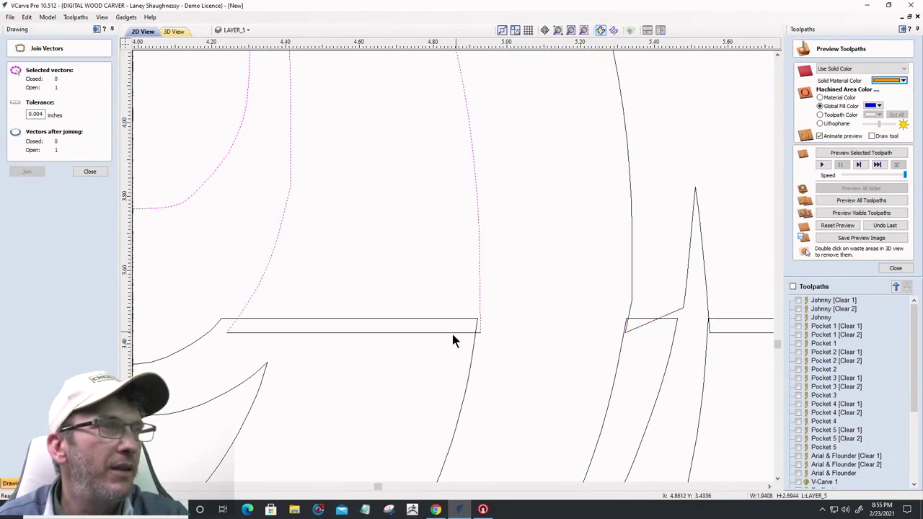
pyautogui.keyDown('shift'); pyautogui.click(434, 333); pyautogui.keyUp('shift')
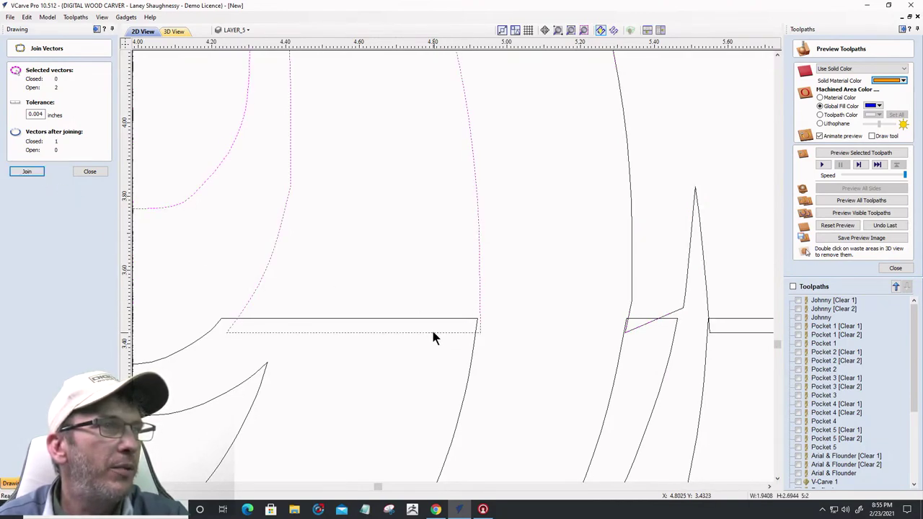
pyautogui.click(27, 172)
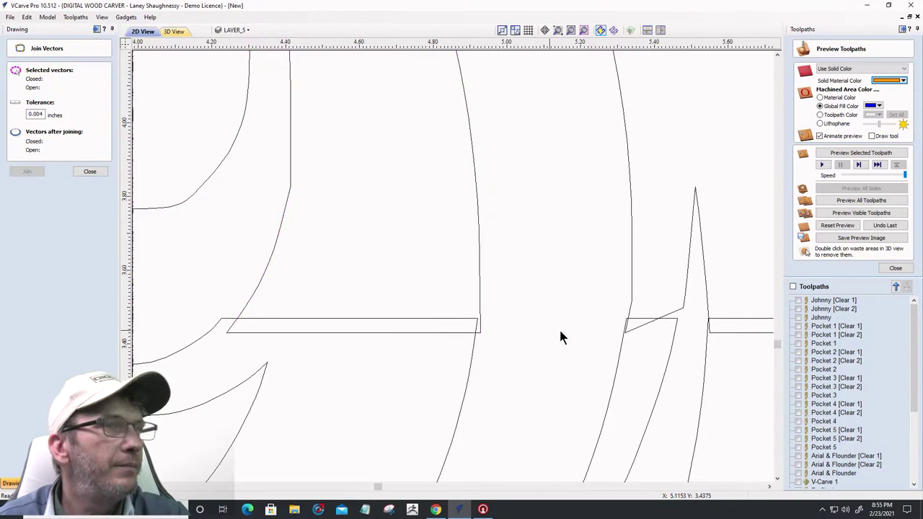
pyautogui.scroll(-2, 562, 321)
pyautogui.scroll(4, 637, 324)
pyautogui.scroll(4, 438, 294)
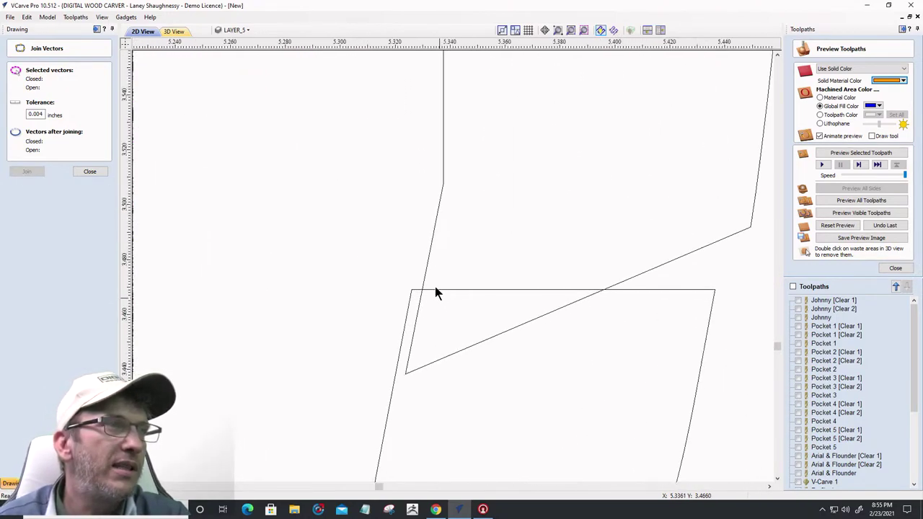
# Nudge the newly joined closed shape slightly left
pyautogui.click(424, 268)
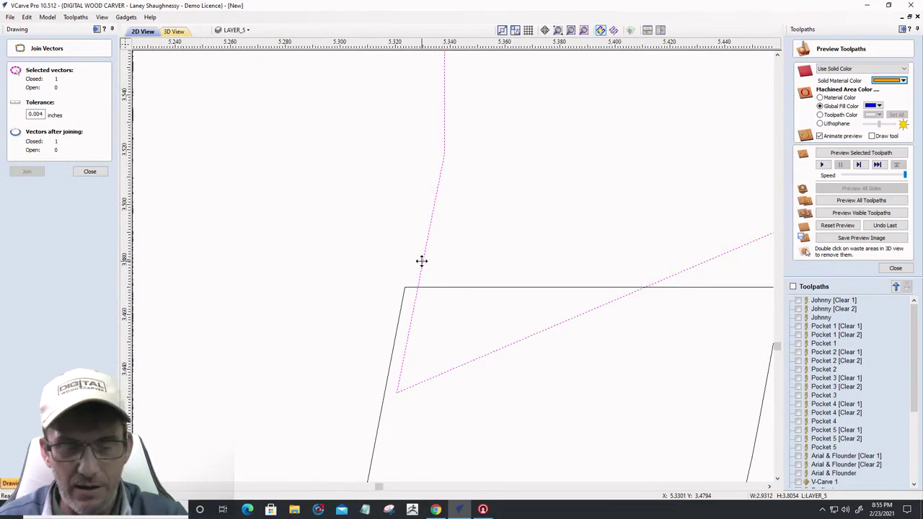
pyautogui.press('Left')
pyautogui.press('Left')
pyautogui.press('Left')
pyautogui.press('Left')
pyautogui.press('Left')
pyautogui.press('Left')
pyautogui.press('Left')
pyautogui.press('Left')
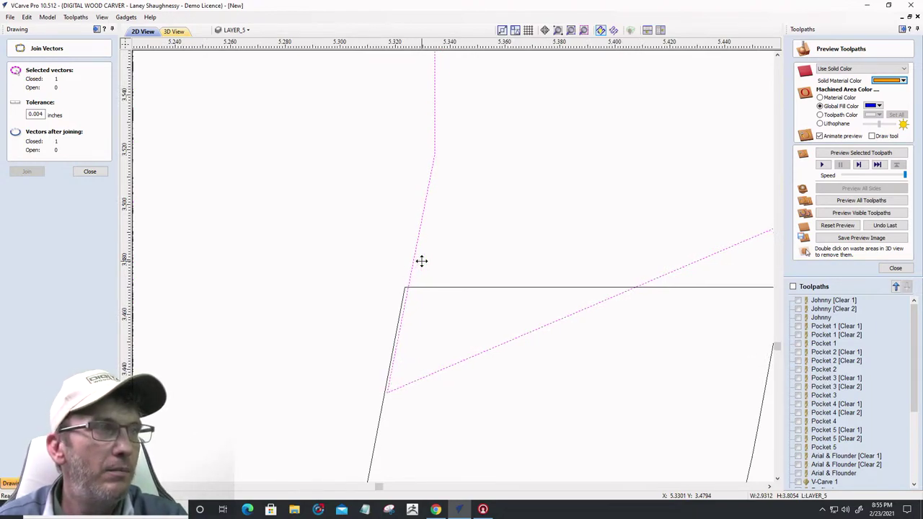
pyautogui.scroll(-1, 421, 261)
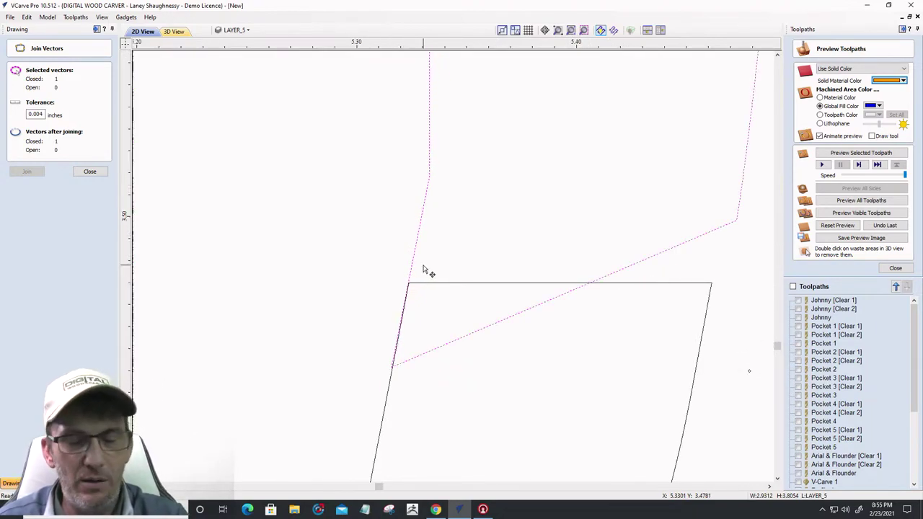
pyautogui.scroll(2, 426, 267)
pyautogui.scroll(2, 425, 272)
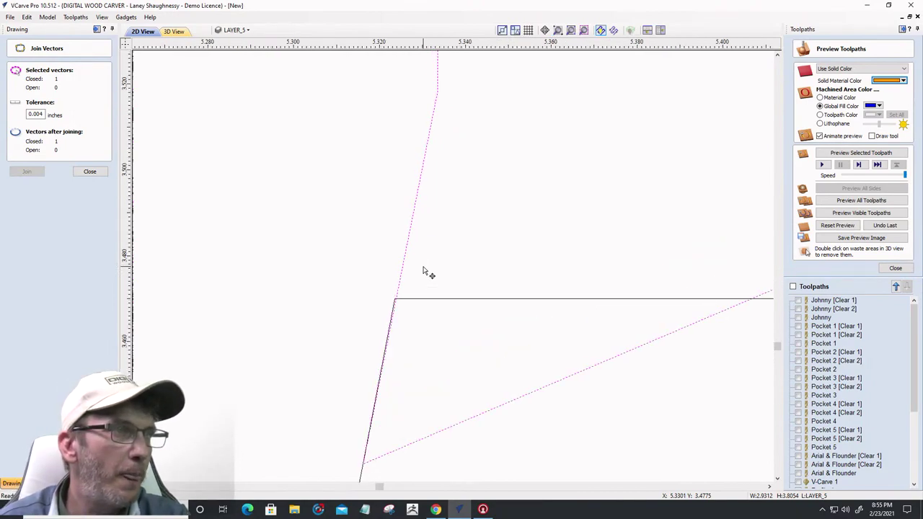
pyautogui.scroll(-12, 425, 271)
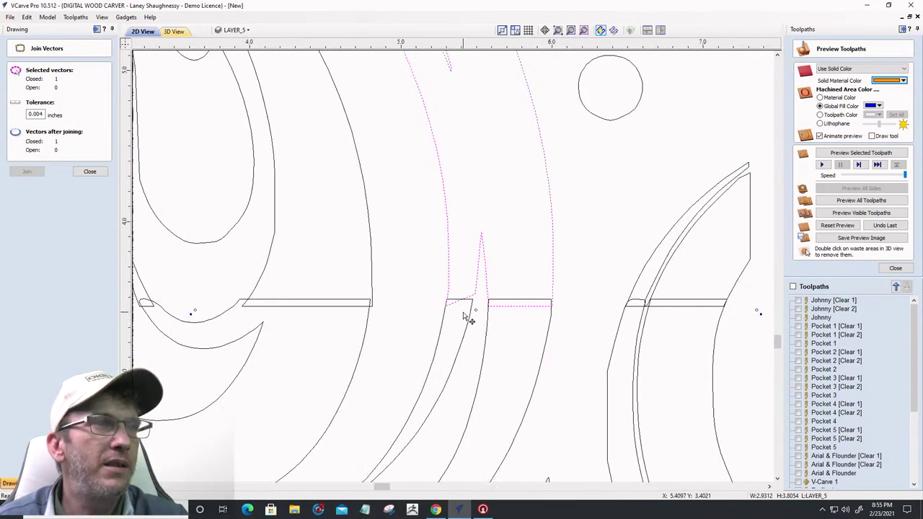
pyautogui.scroll(5, 469, 319)
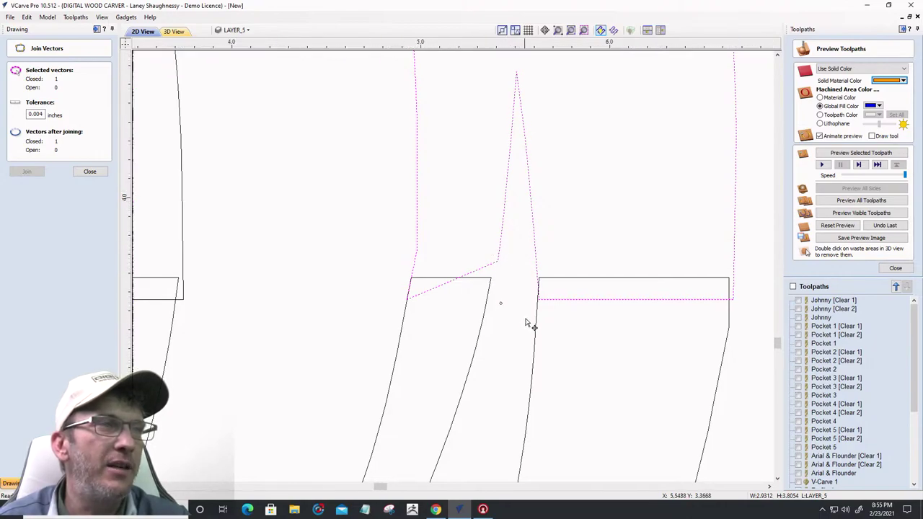
pyautogui.scroll(-10, 534, 329)
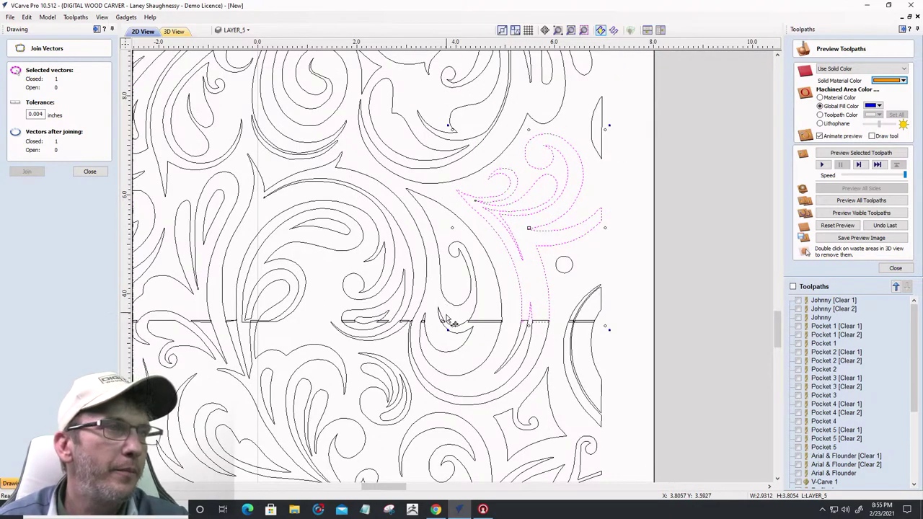
# Remove the short stray line at the seam beside the U-shaped scroll
pyautogui.scroll(4, 448, 321)
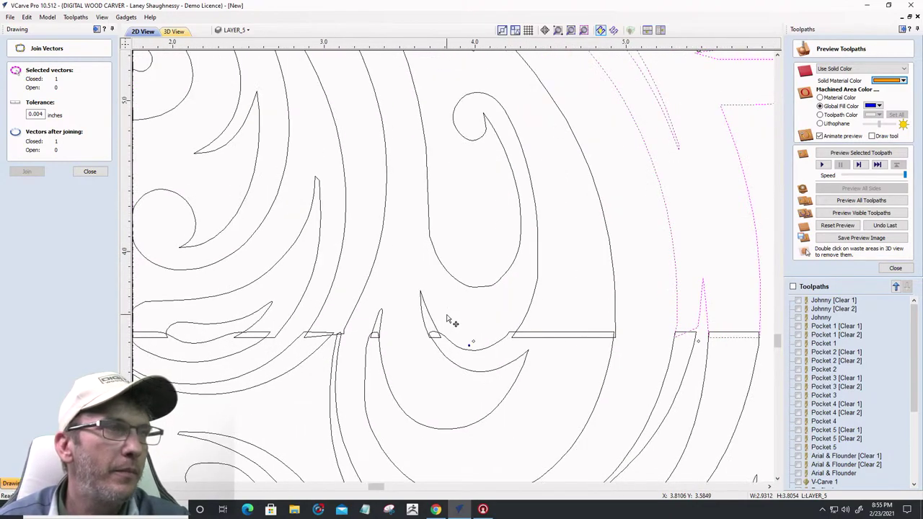
pyautogui.click(527, 324)
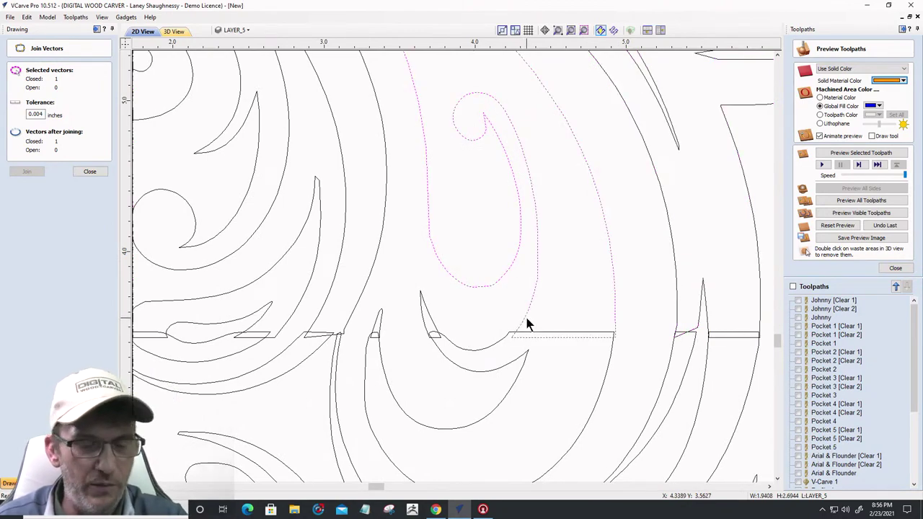
pyautogui.scroll(2, 527, 324)
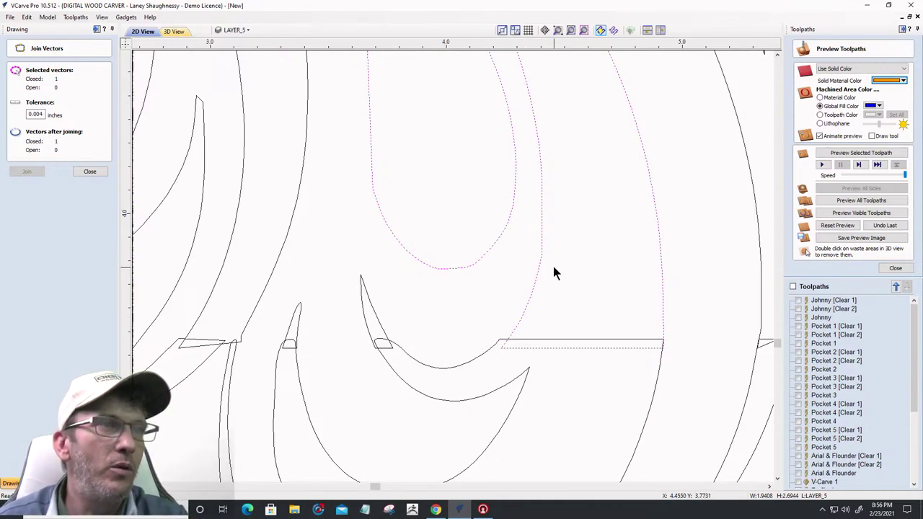
pyautogui.scroll(-2, 496, 341)
pyautogui.scroll(-1, 476, 345)
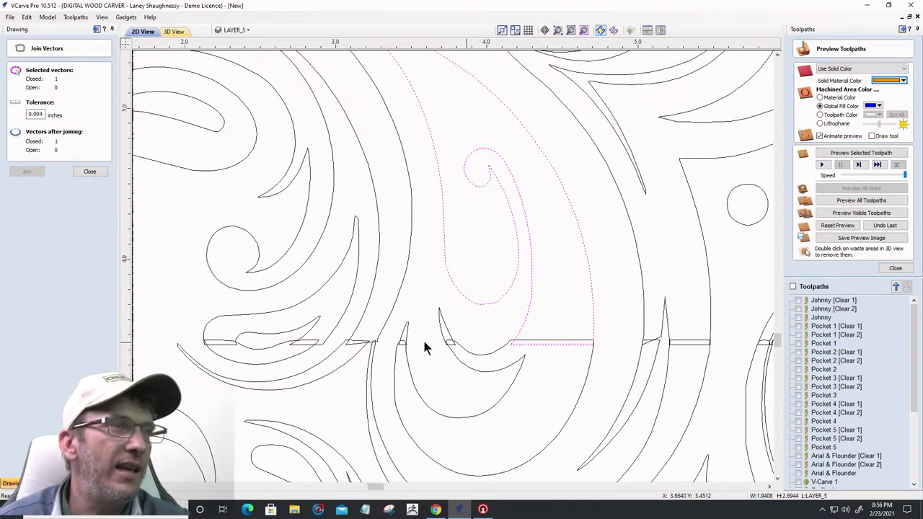
pyautogui.scroll(6, 426, 344)
pyautogui.click(483, 332)
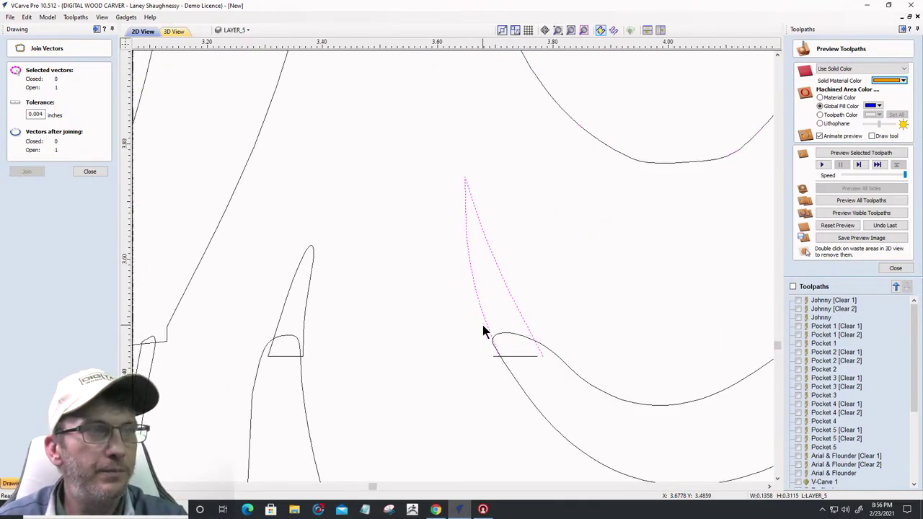
pyautogui.click(512, 363)
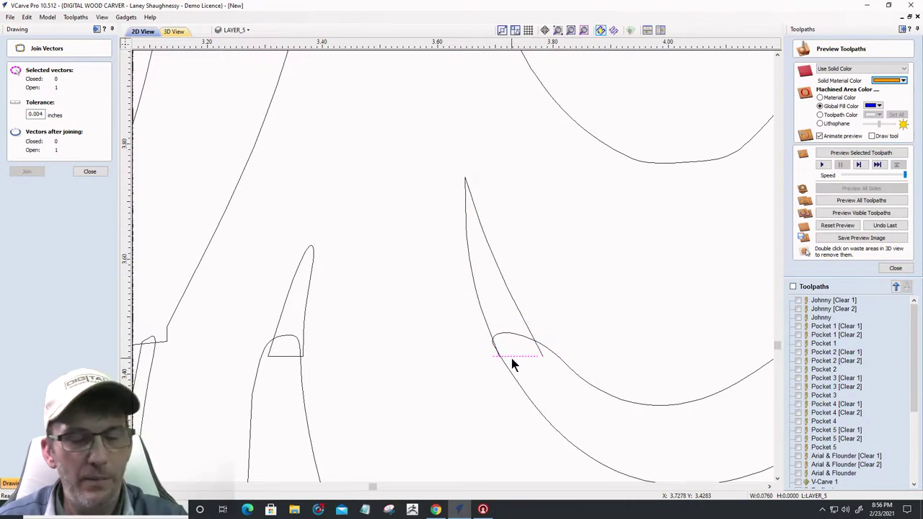
pyautogui.press('Escape')
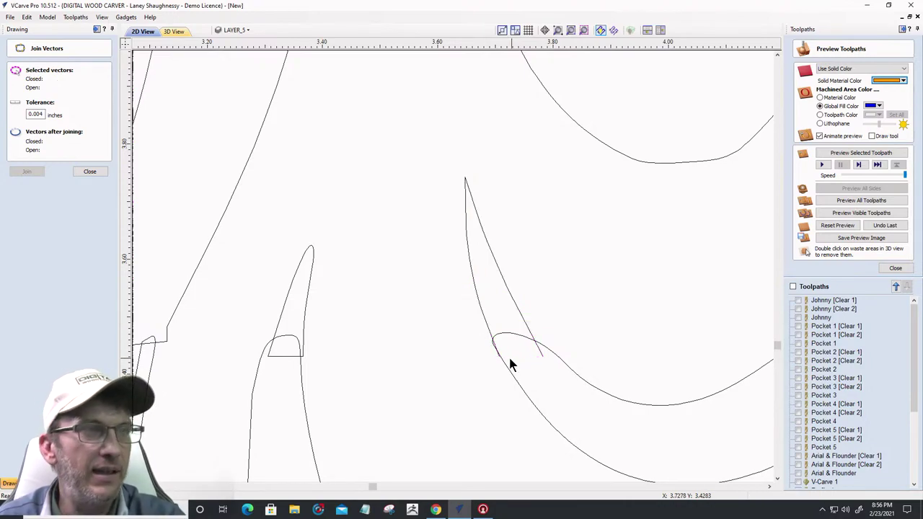
# Select the short line across the narrow tip and the tall pointed shape beside it
pyautogui.click(277, 361)
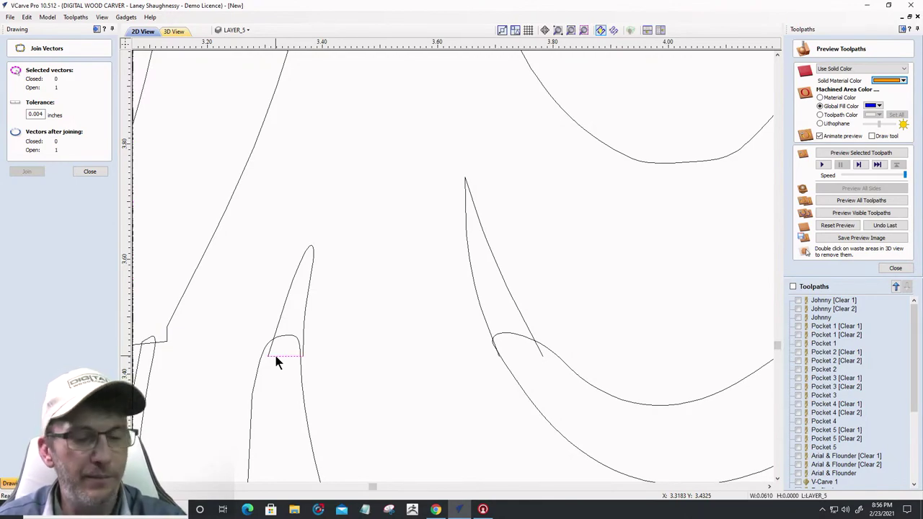
pyautogui.click(273, 349)
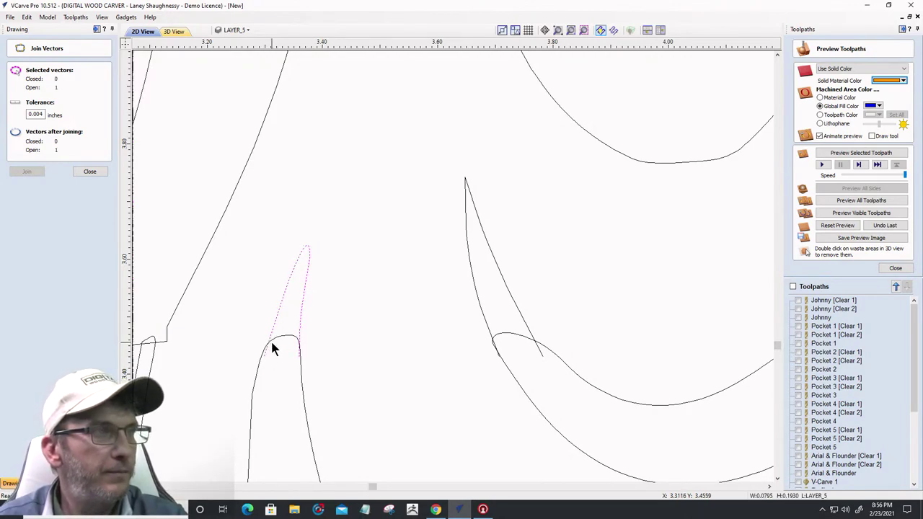
pyautogui.scroll(-3, 384, 341)
pyautogui.scroll(-5, 295, 353)
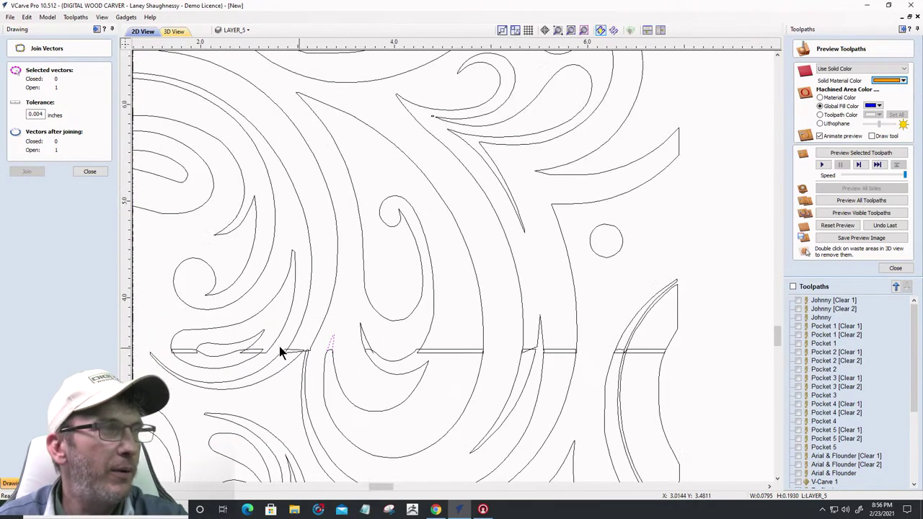
pyautogui.scroll(1, 225, 350)
pyautogui.scroll(2, 227, 352)
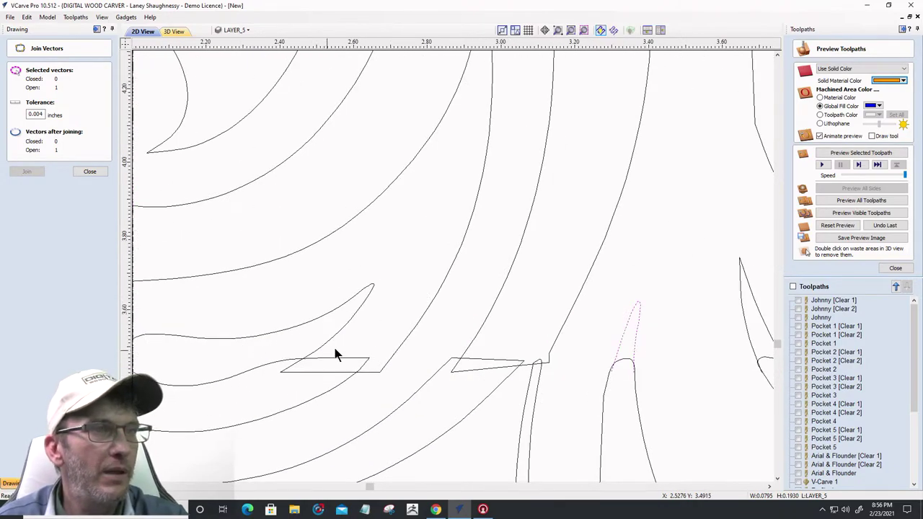
pyautogui.scroll(-4, 472, 296)
pyautogui.scroll(-2, 469, 300)
pyautogui.scroll(4, 346, 315)
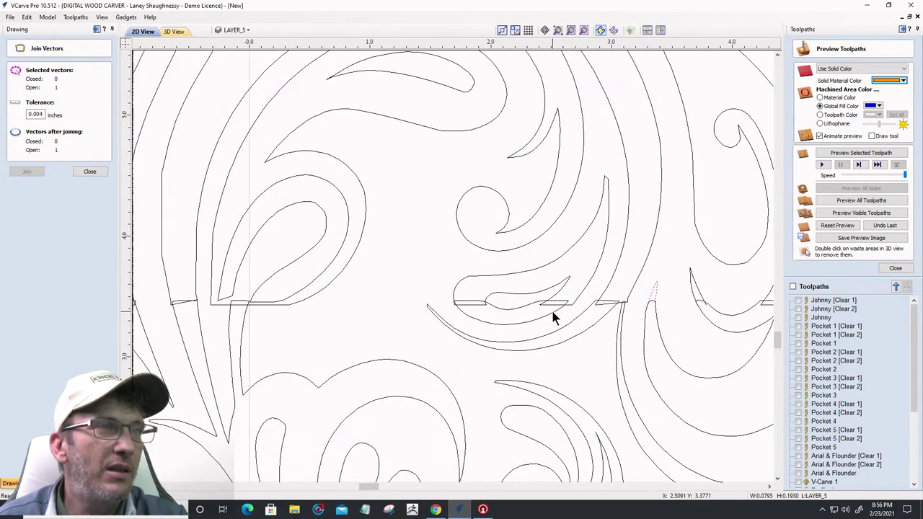
pyautogui.scroll(2, 553, 308)
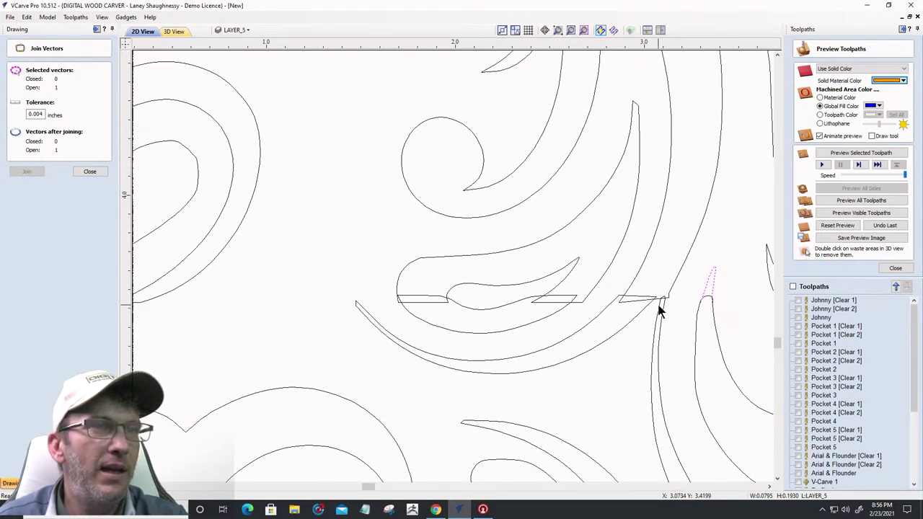
# Join the top-loop swirl, the long right-hand curve and the short seam segment into one vector
pyautogui.click(677, 281)
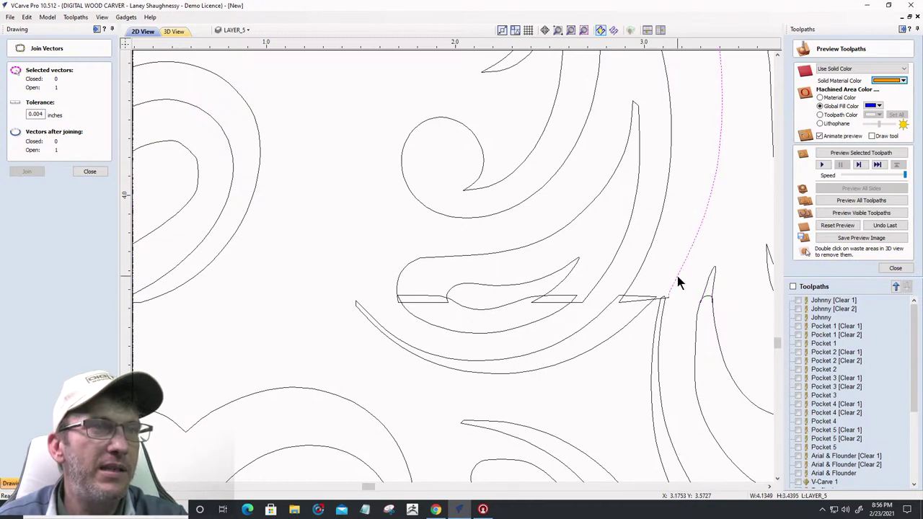
pyautogui.click(637, 281)
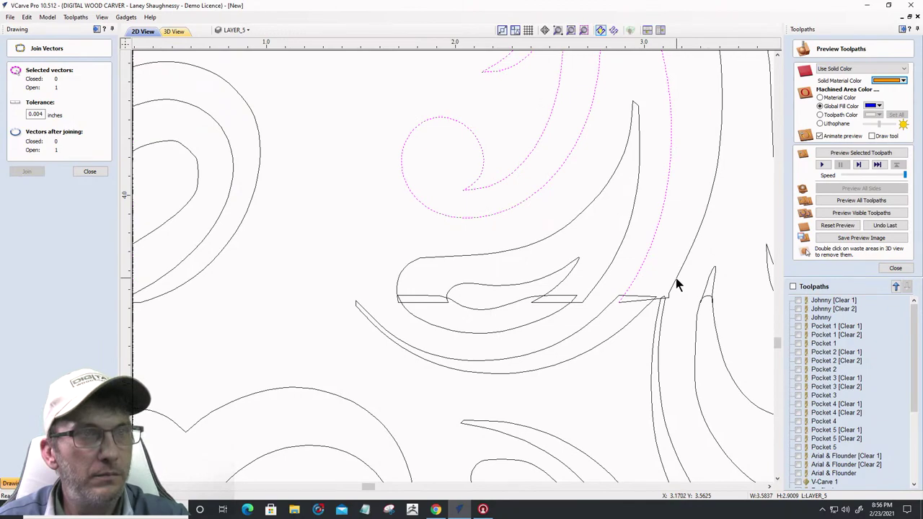
pyautogui.keyDown('shift'); pyautogui.click(676, 283); pyautogui.keyUp('shift')
pyautogui.keyDown('shift'); pyautogui.click(634, 300); pyautogui.keyUp('shift')
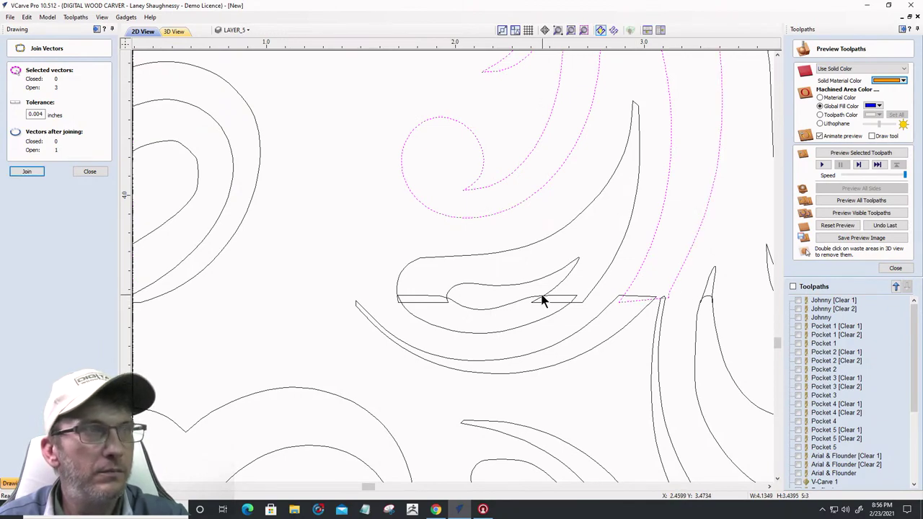
pyautogui.click(27, 171)
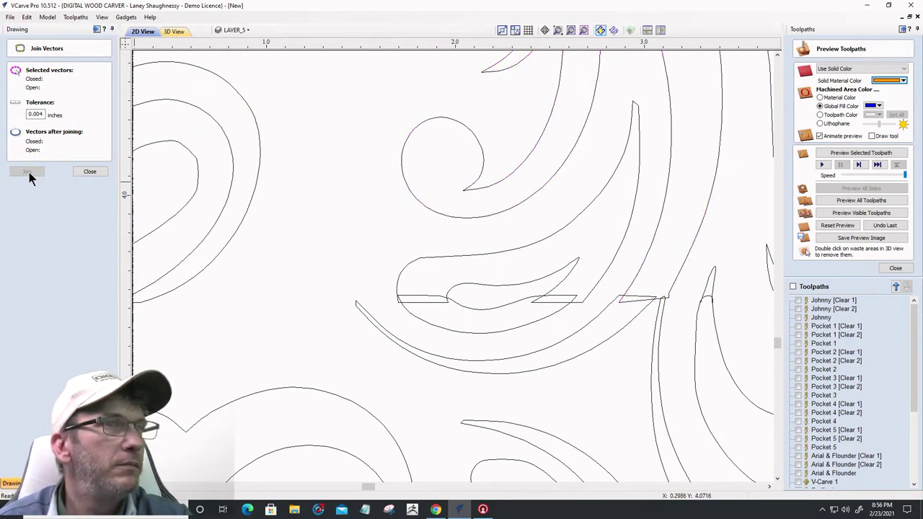
# Nudge the joined swirl and the adjacent leaf curve slightly left into line
pyautogui.click(632, 290)
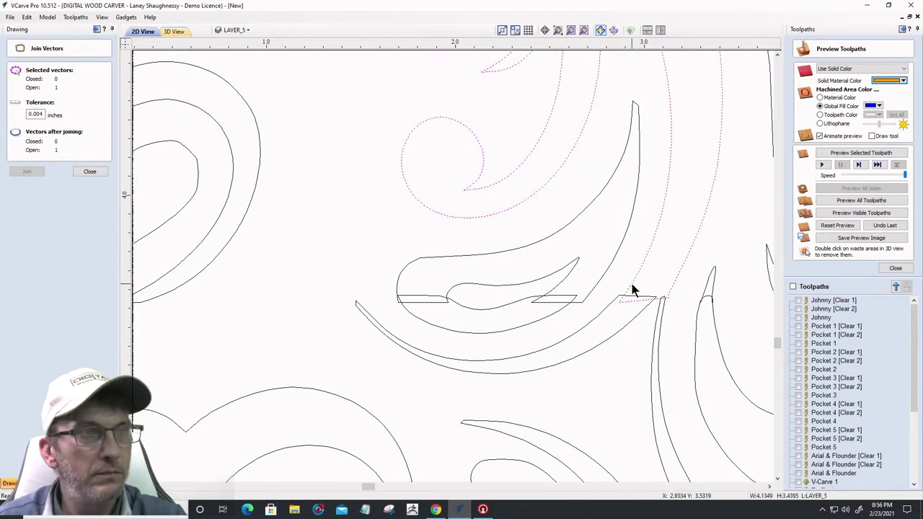
pyautogui.press('Left')
pyautogui.press('Left')
pyautogui.press('Left')
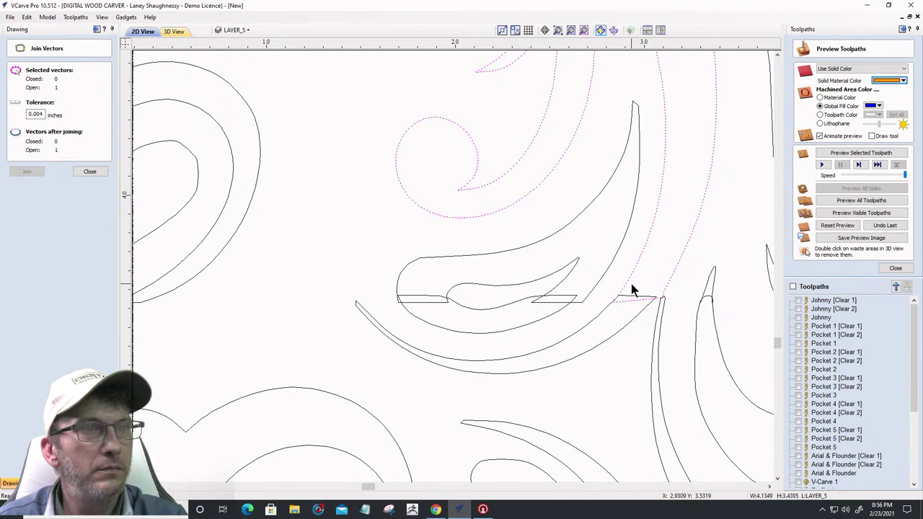
pyautogui.press('Left')
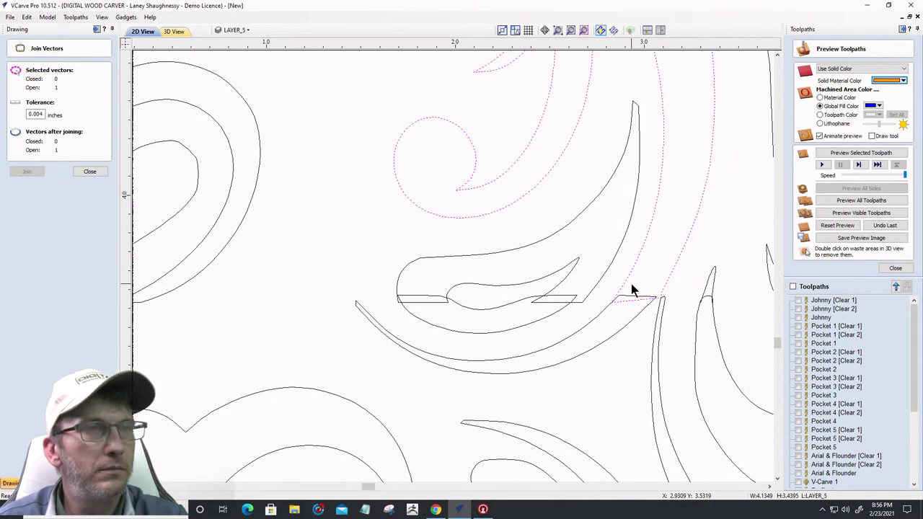
pyautogui.press('Right')
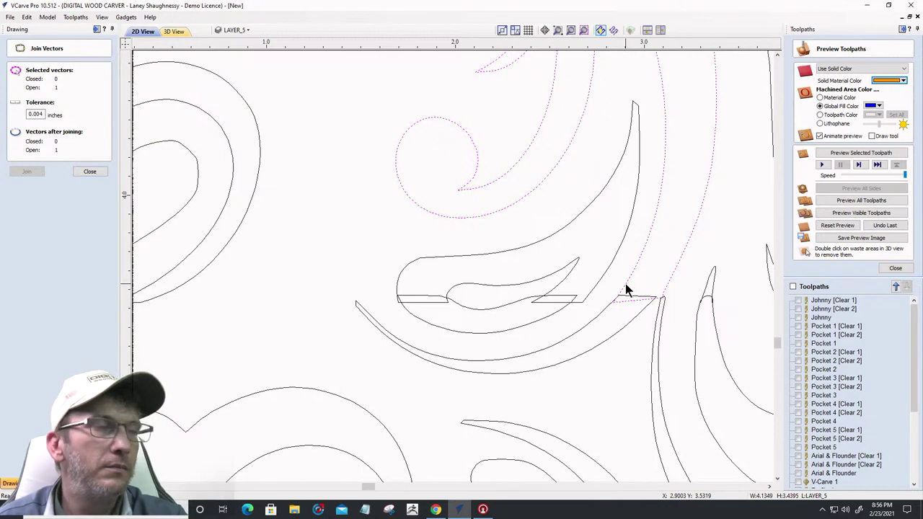
pyautogui.click(593, 291)
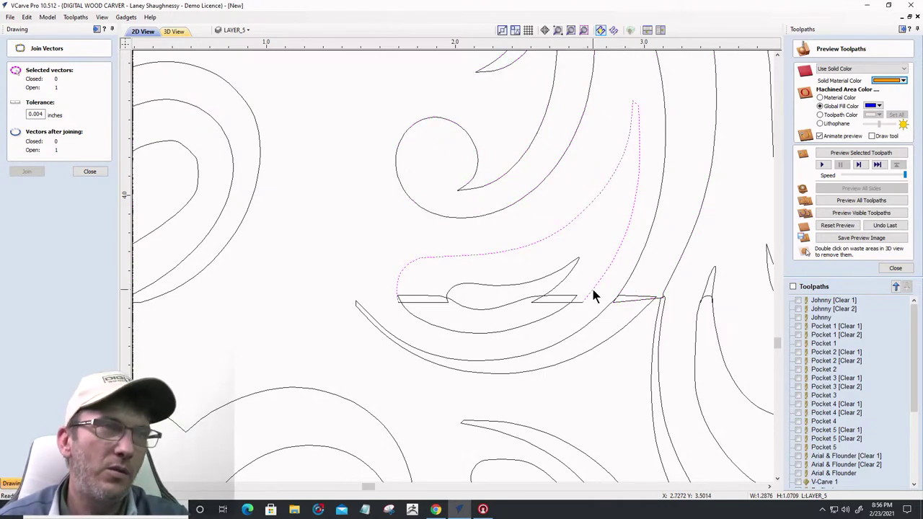
pyautogui.press('Left')
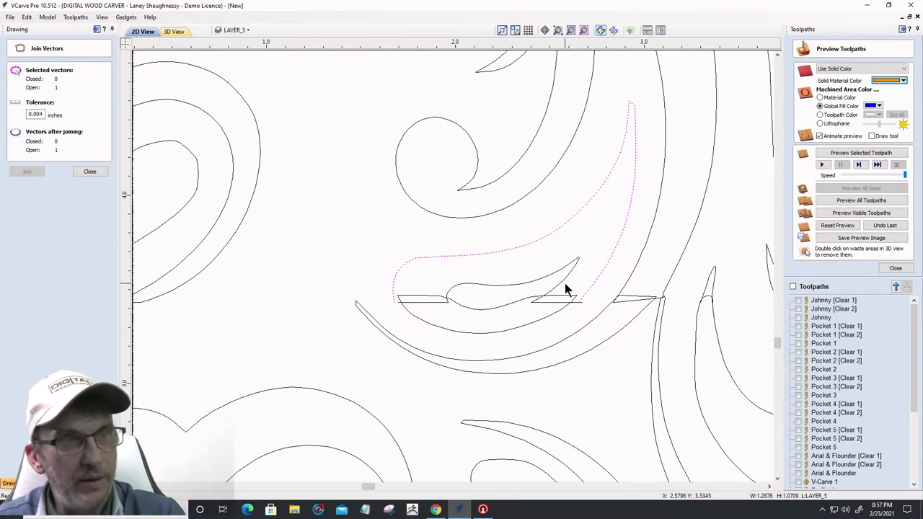
pyautogui.scroll(-2, 372, 275)
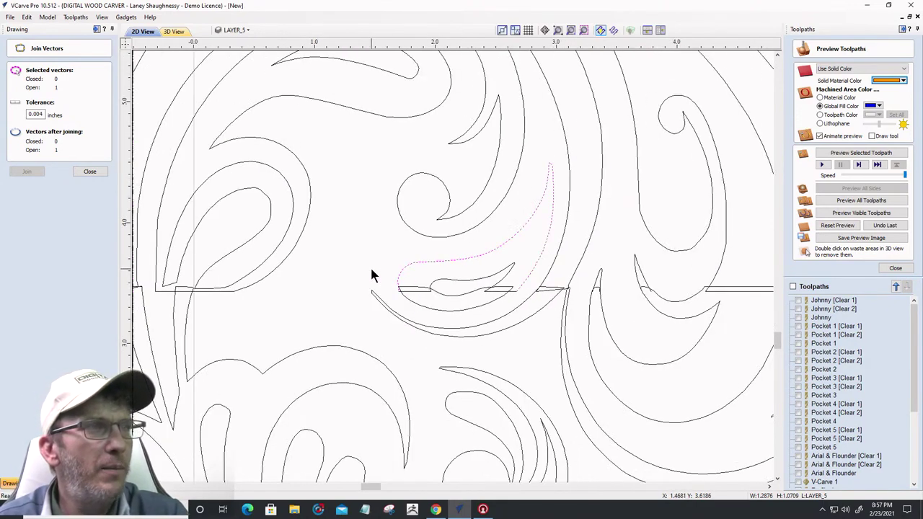
# Join the seam segments, leaf curve and inner curve into a closed leaf and nudge it left
pyautogui.keyDown('shift'); pyautogui.click(521, 290); pyautogui.keyUp('shift')
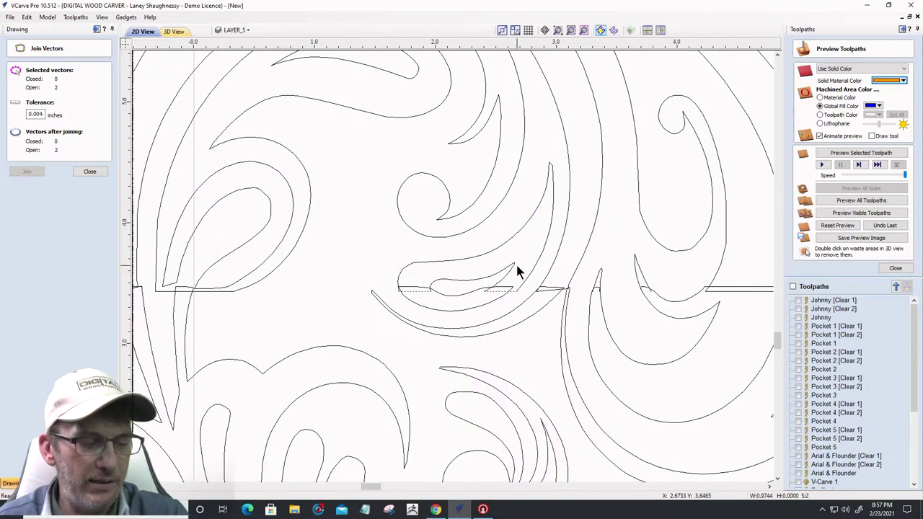
pyautogui.keyDown('shift'); pyautogui.click(496, 250); pyautogui.keyUp('shift')
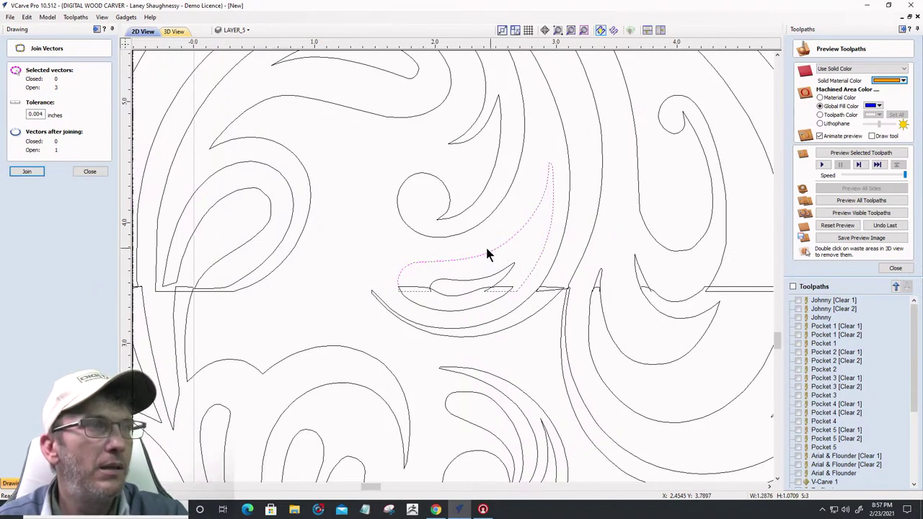
pyautogui.keyDown('shift'); pyautogui.click(442, 284); pyautogui.keyUp('shift')
pyautogui.click(27, 172)
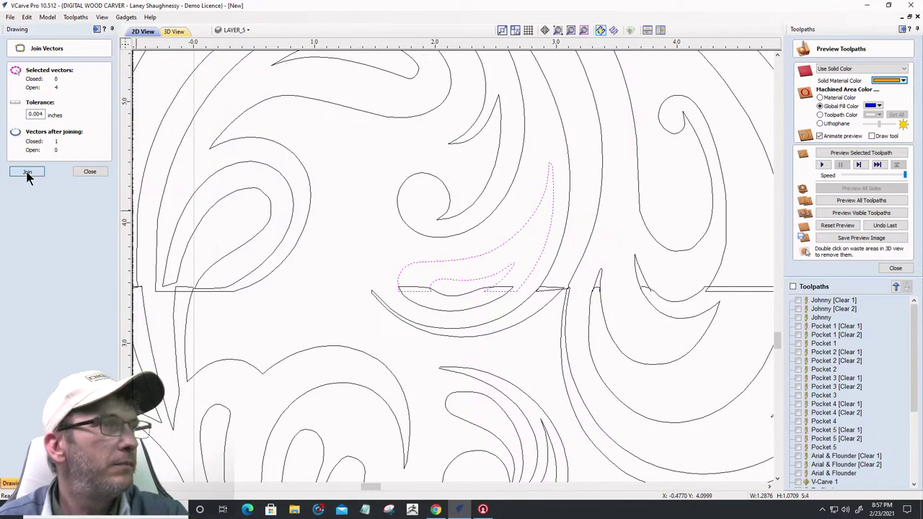
pyautogui.click(525, 286)
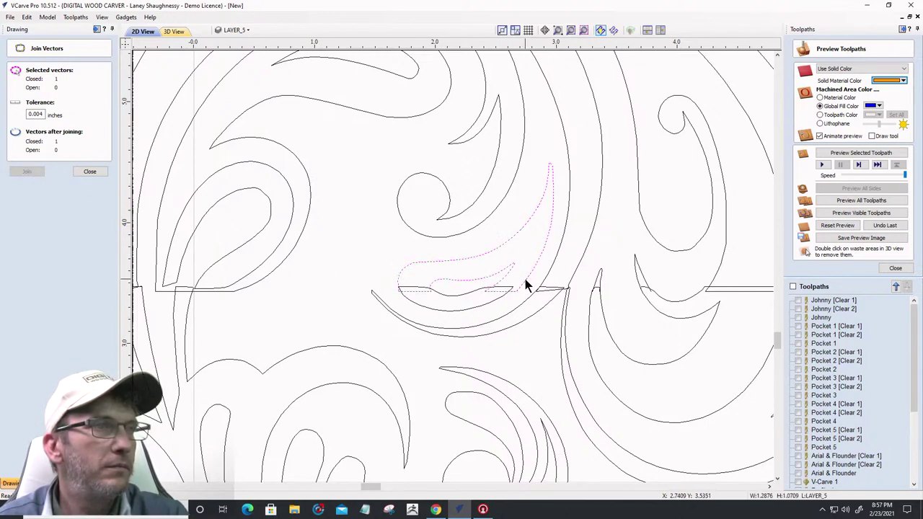
pyautogui.press('Left')
pyautogui.press('Left')
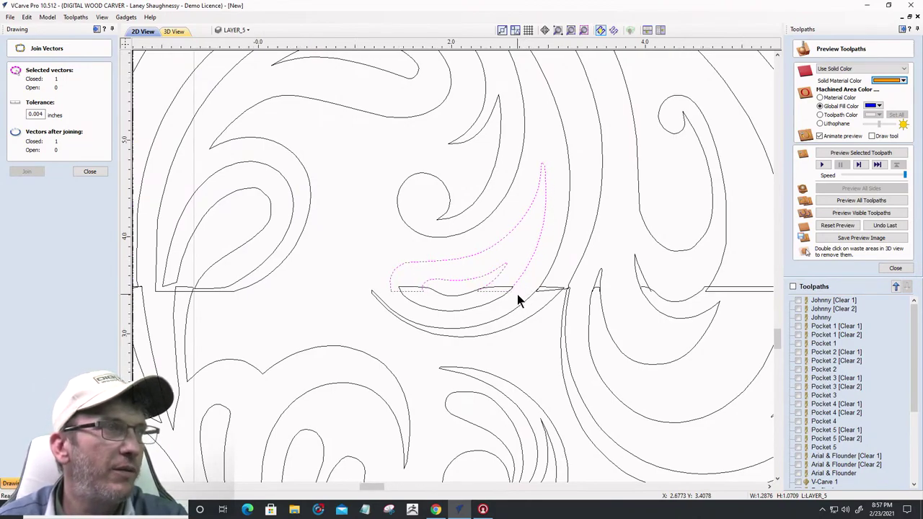
pyautogui.scroll(-2, 517, 294)
# Move the short open seam line over to the end of the strand
pyautogui.scroll(4, 255, 295)
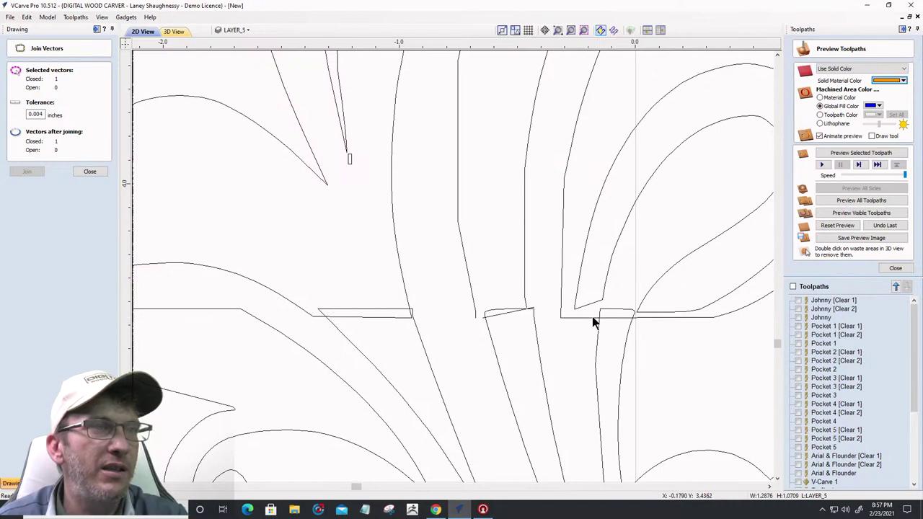
pyautogui.click(591, 319)
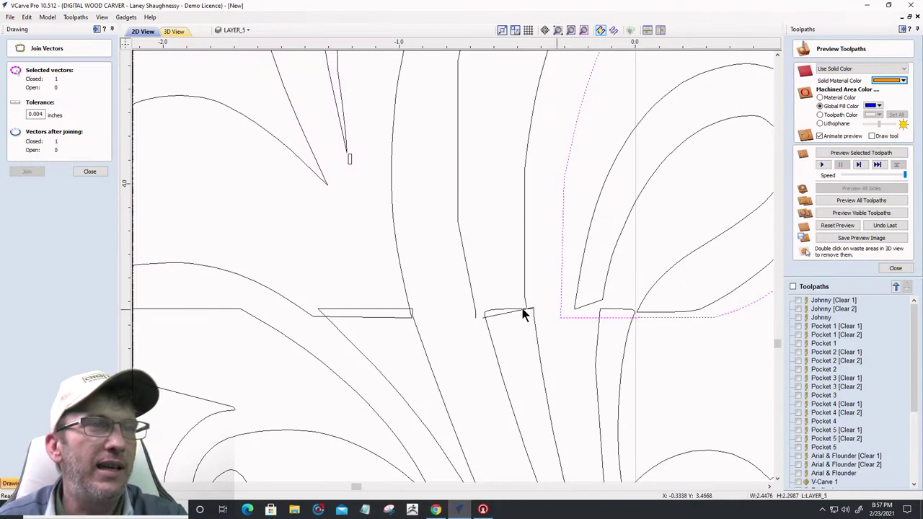
pyautogui.click(491, 315)
pyautogui.scroll(2, 491, 316)
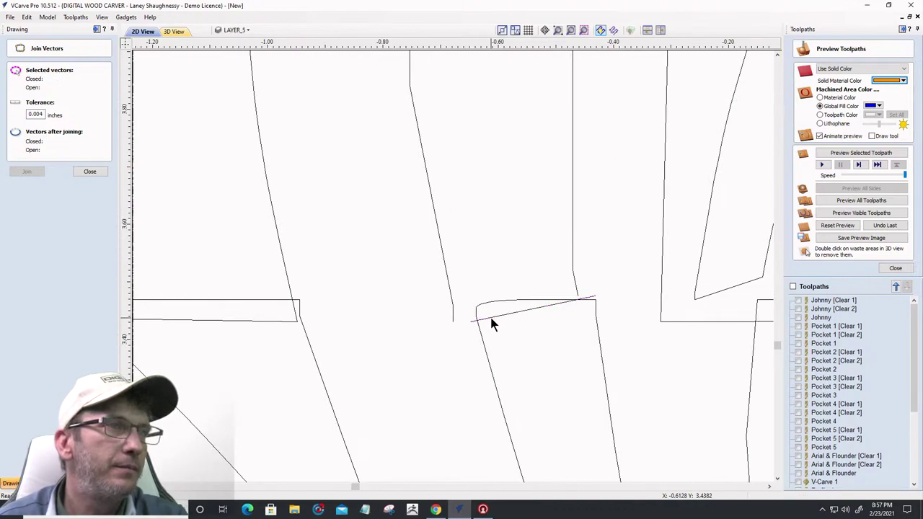
pyautogui.click(491, 319)
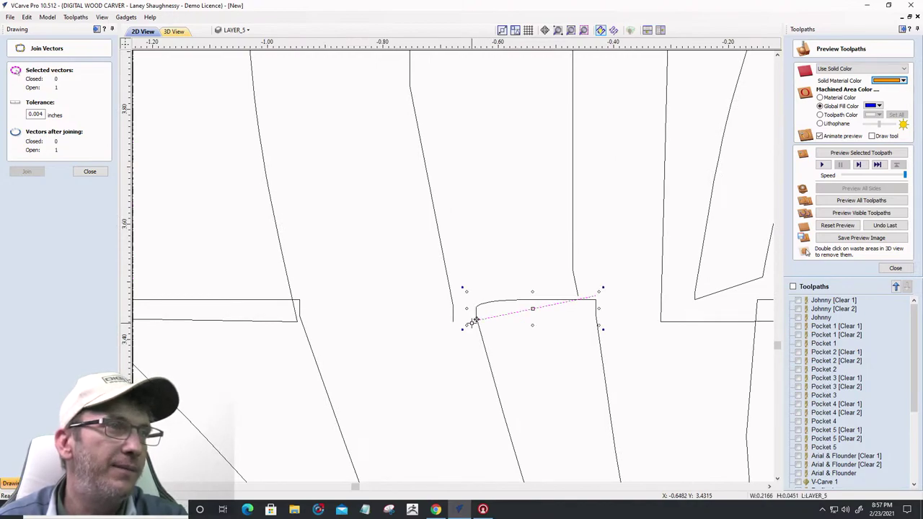
pyautogui.moveTo(472, 320); pyautogui.dragTo(449, 323)
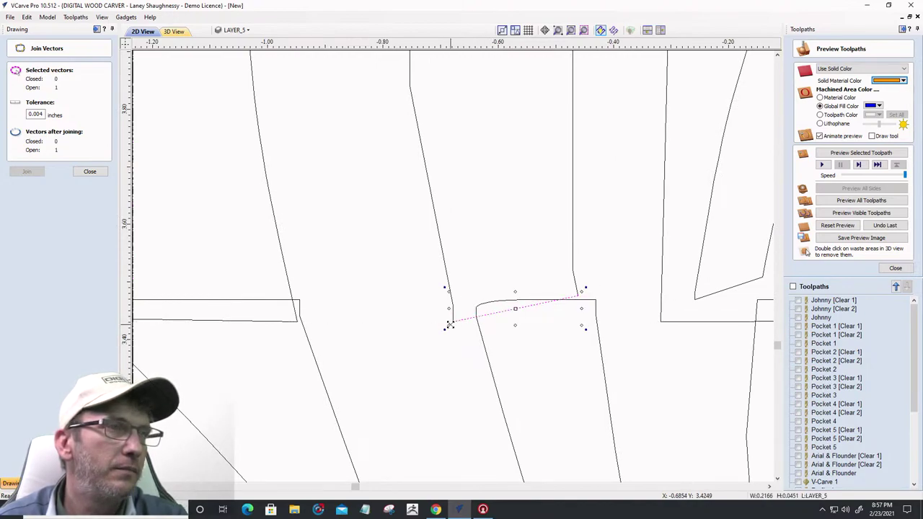
pyautogui.click(455, 348)
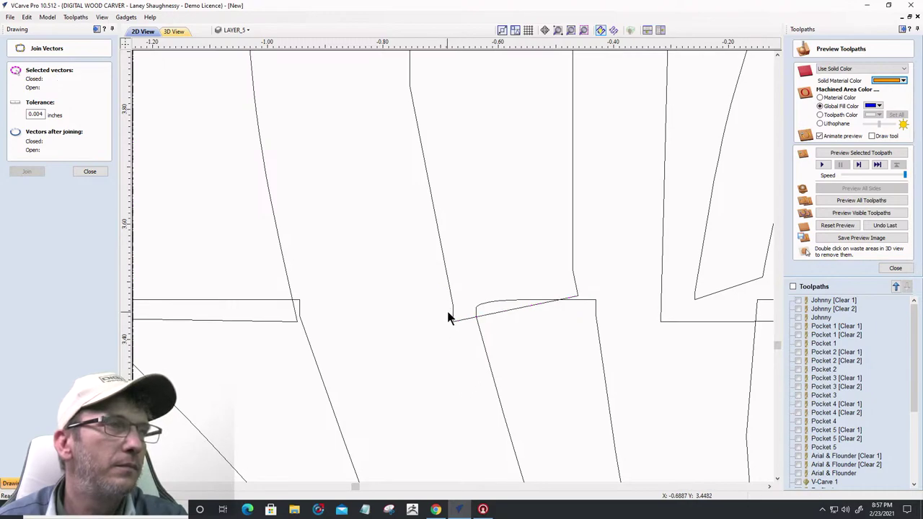
# Join the strand and the slanted seam line into one closed shape
pyautogui.click(453, 308)
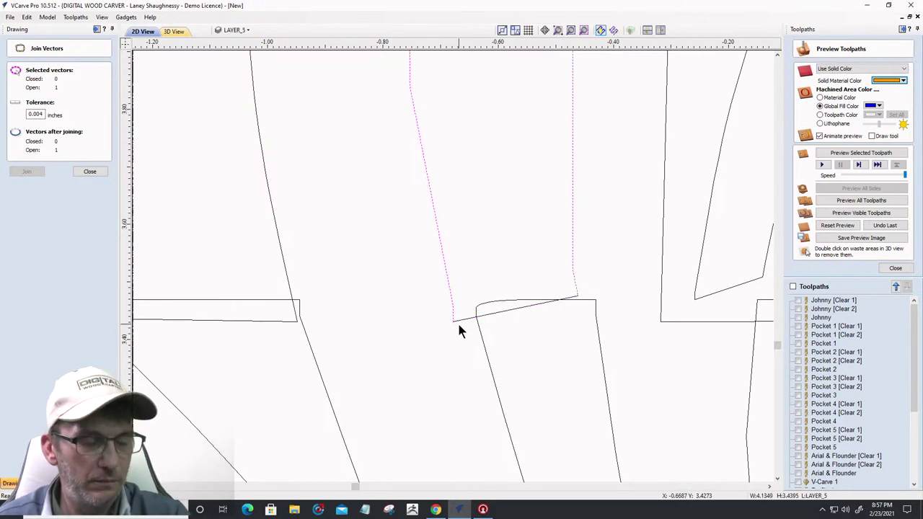
pyautogui.keyDown('shift'); pyautogui.click(459, 322); pyautogui.keyUp('shift')
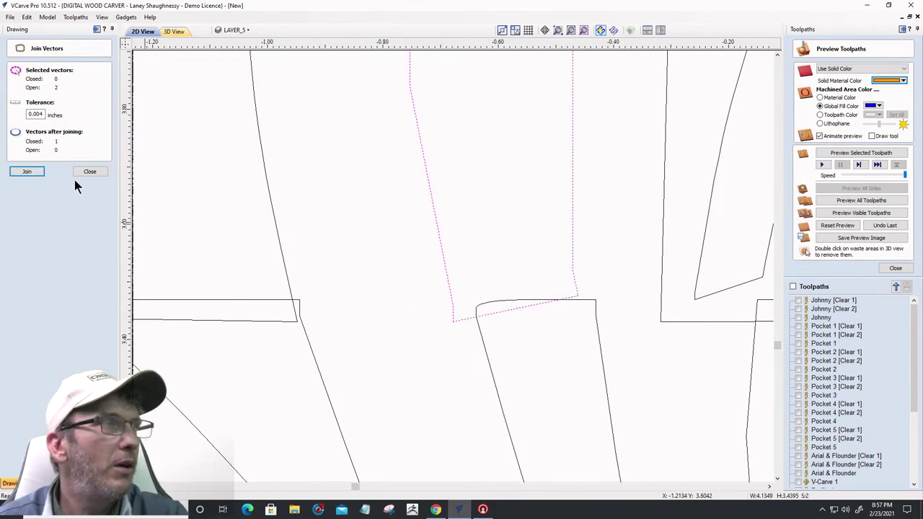
pyautogui.scroll(-10, 422, 320)
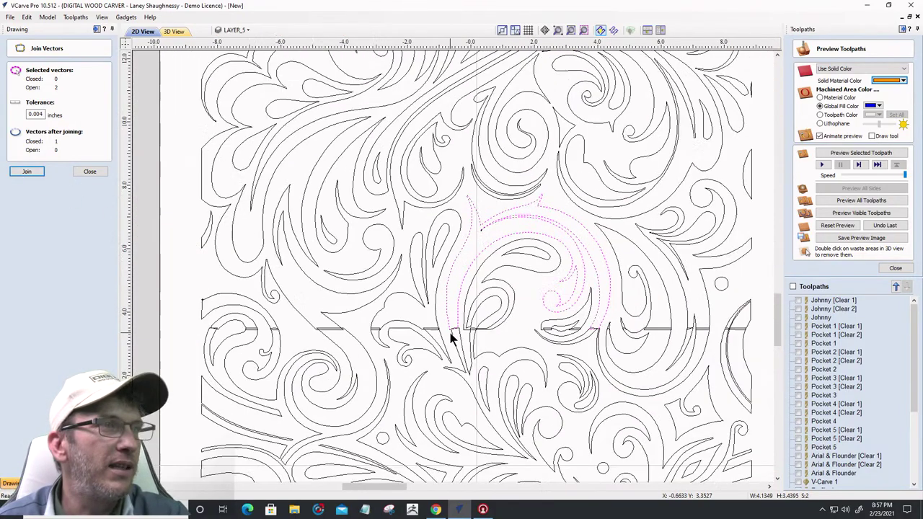
pyautogui.scroll(8, 406, 345)
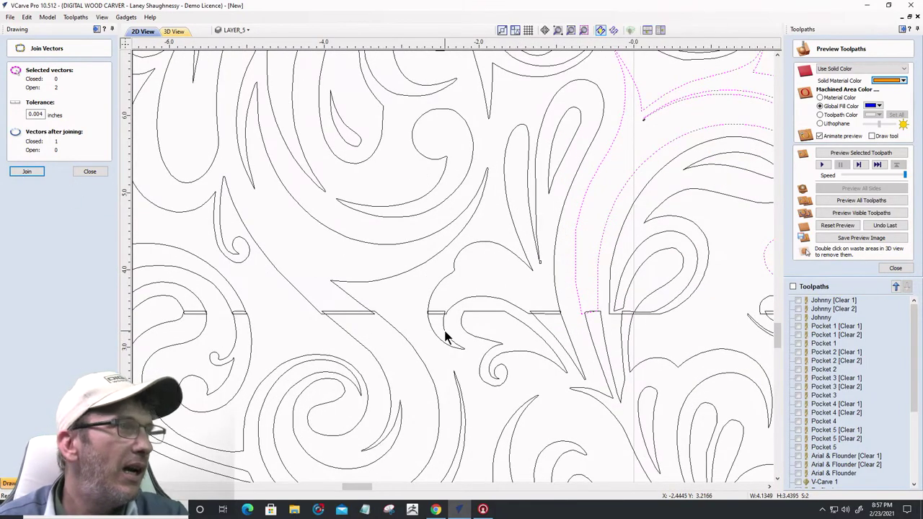
pyautogui.scroll(4, 602, 334)
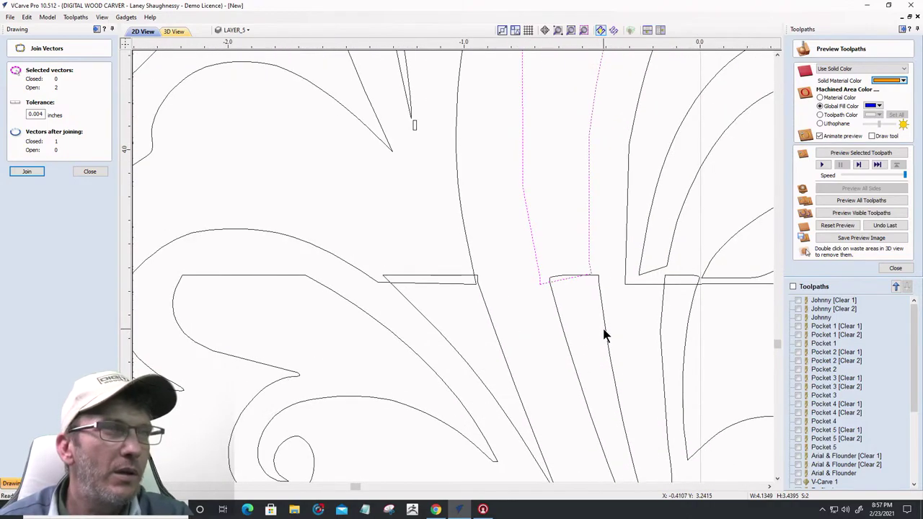
pyautogui.scroll(-4, 622, 310)
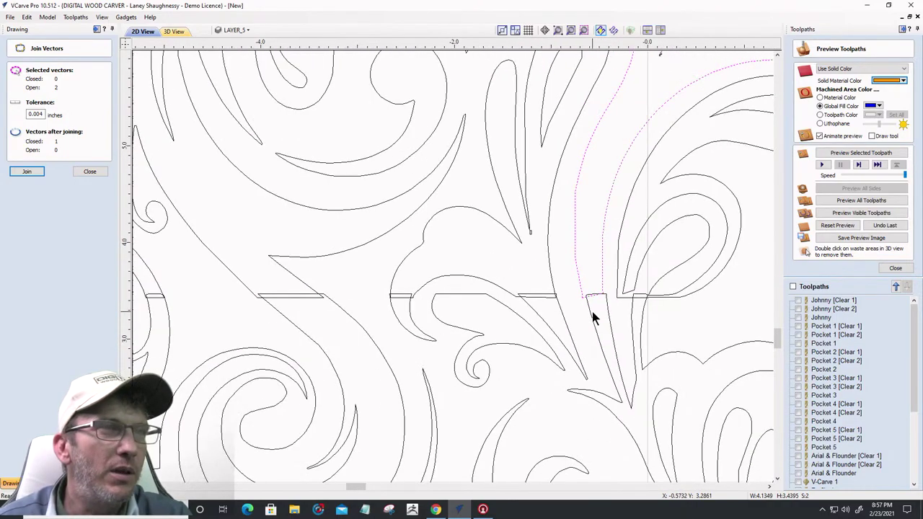
pyautogui.scroll(2, 598, 303)
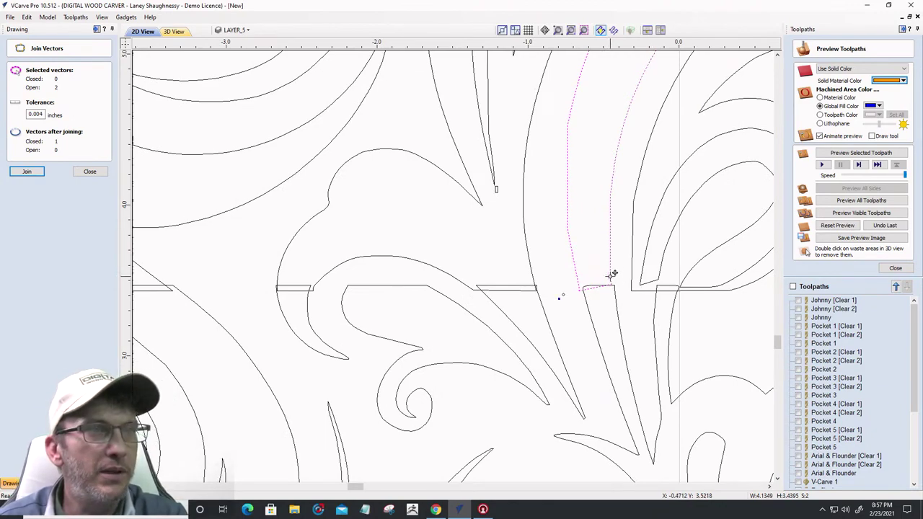
pyautogui.scroll(-3, 558, 308)
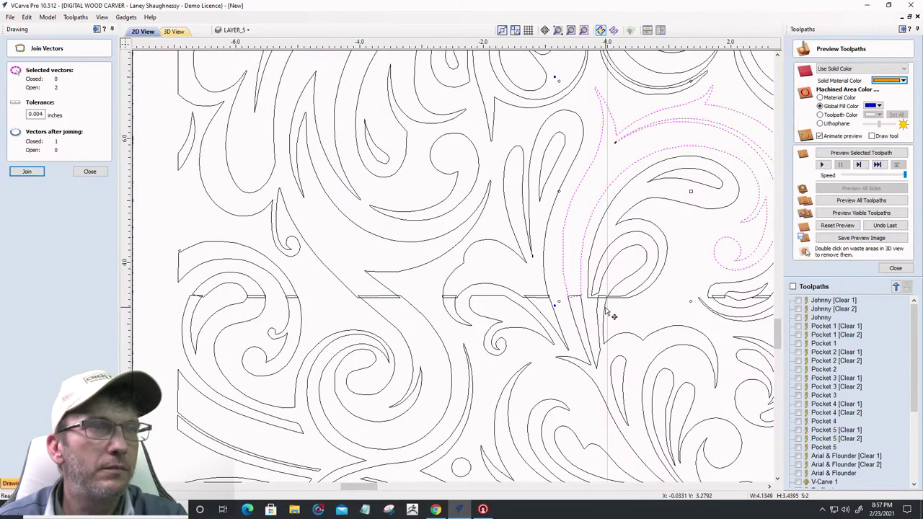
pyautogui.scroll(3, 609, 315)
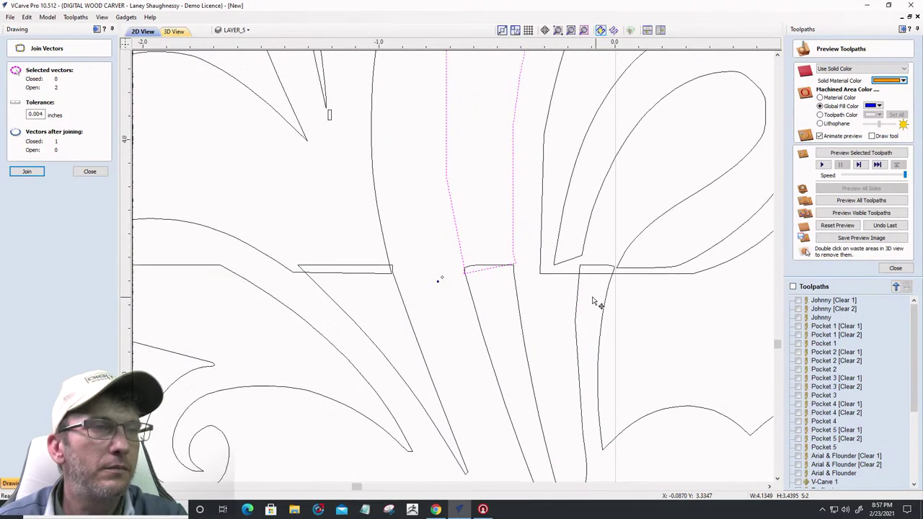
pyautogui.click(573, 266)
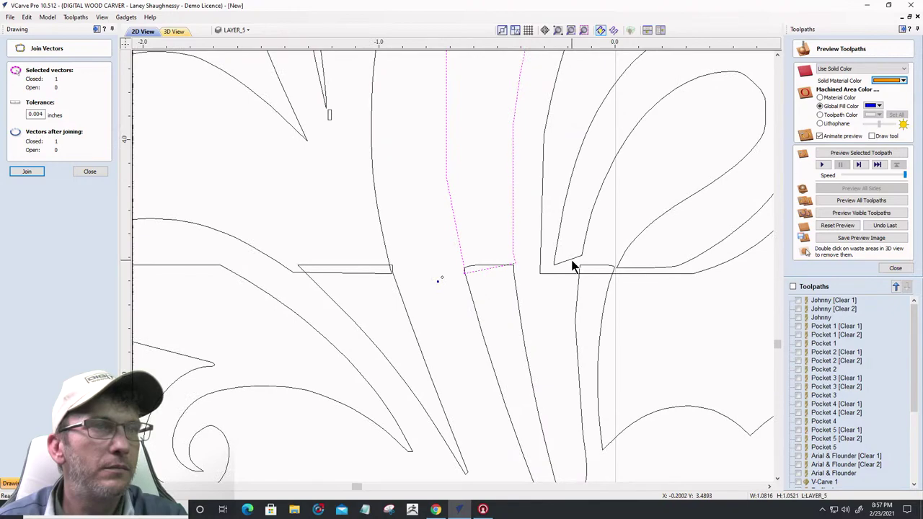
# Nudge the leaf-shaped vector and the outer cornered vector slightly right
pyautogui.click(573, 265)
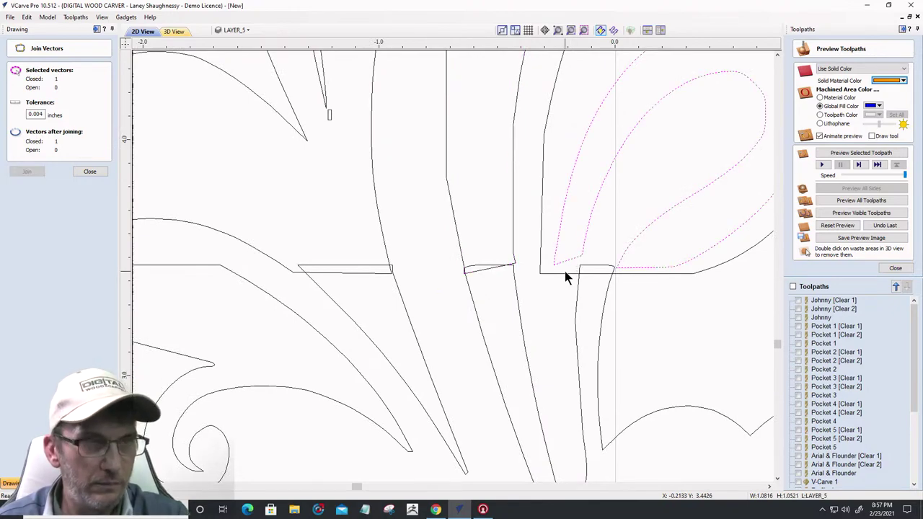
pyautogui.keyDown('shift'); pyautogui.click(565, 272); pyautogui.keyUp('shift')
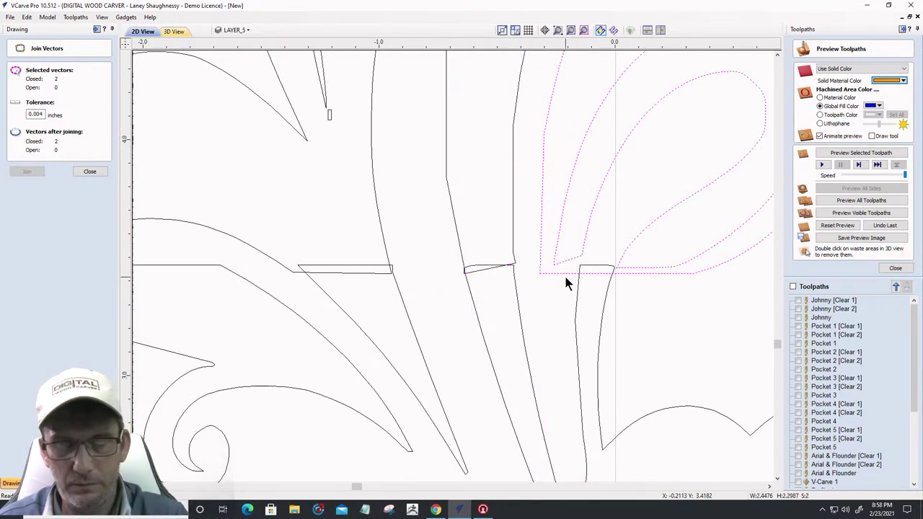
pyautogui.press('Right')
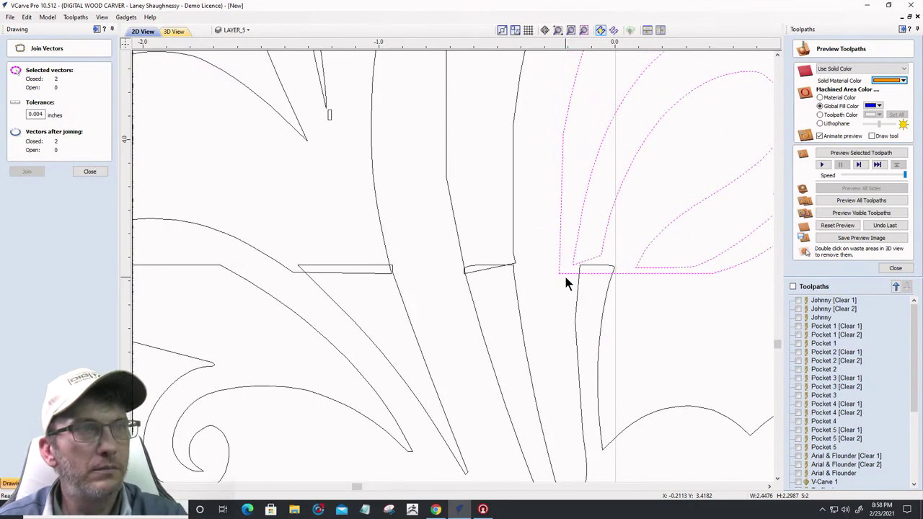
pyautogui.scroll(-3, 566, 282)
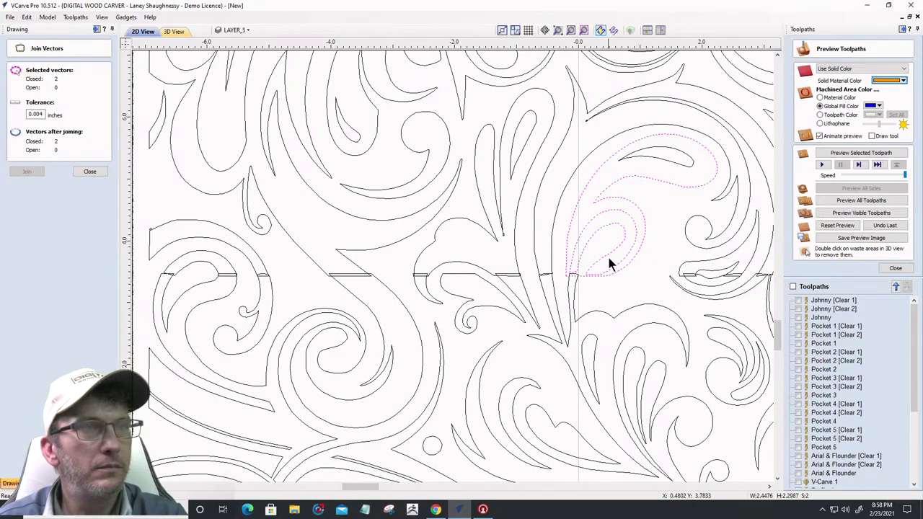
pyautogui.scroll(-4, 611, 279)
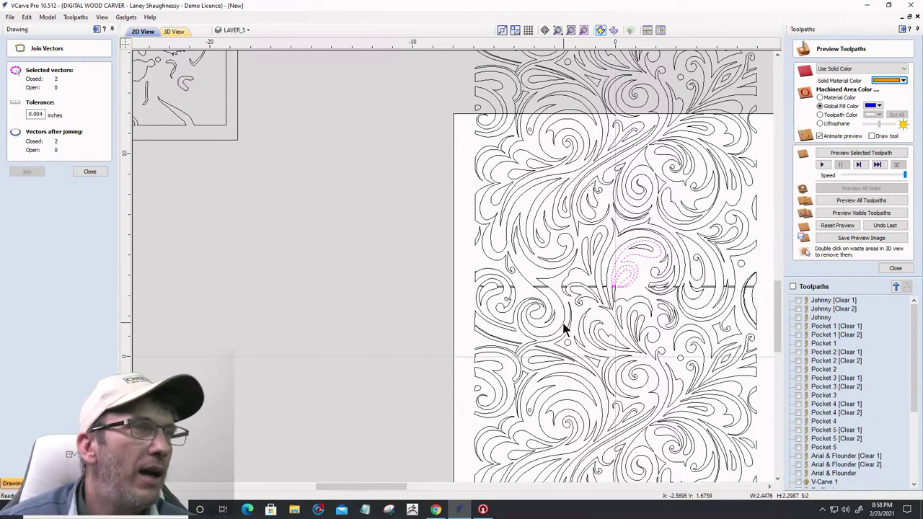
pyautogui.scroll(3, 563, 325)
pyautogui.scroll(5, 382, 256)
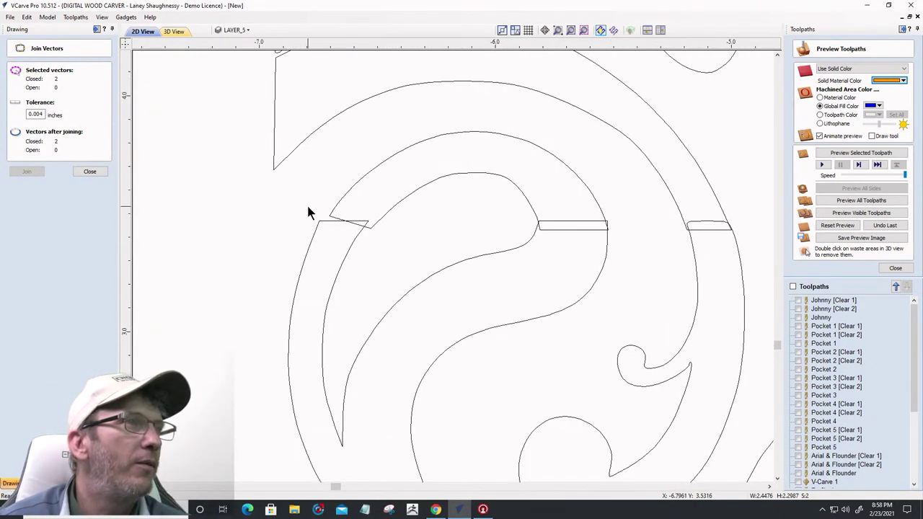
pyautogui.scroll(-2, 317, 223)
pyautogui.scroll(-1, 335, 242)
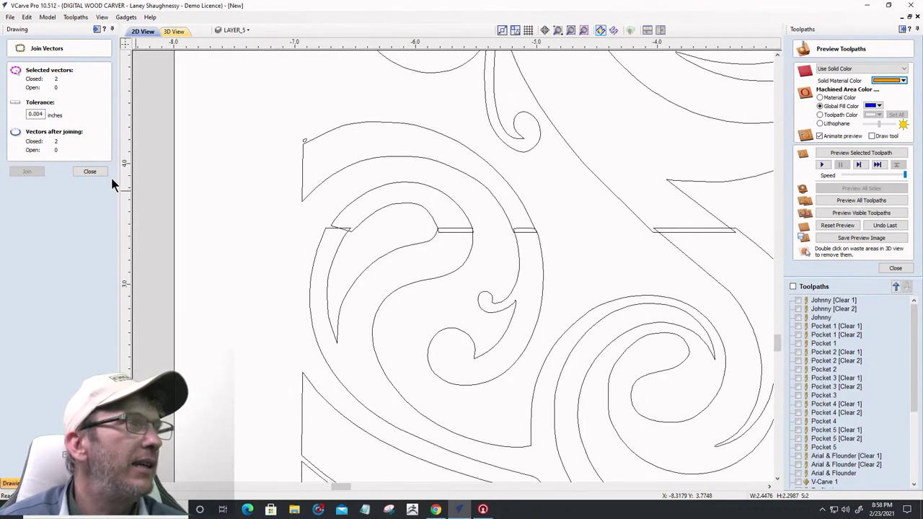
# Delete the connecting segment and snap the upper outer arc's end onto the rectangle corner
pyautogui.click(90, 171)
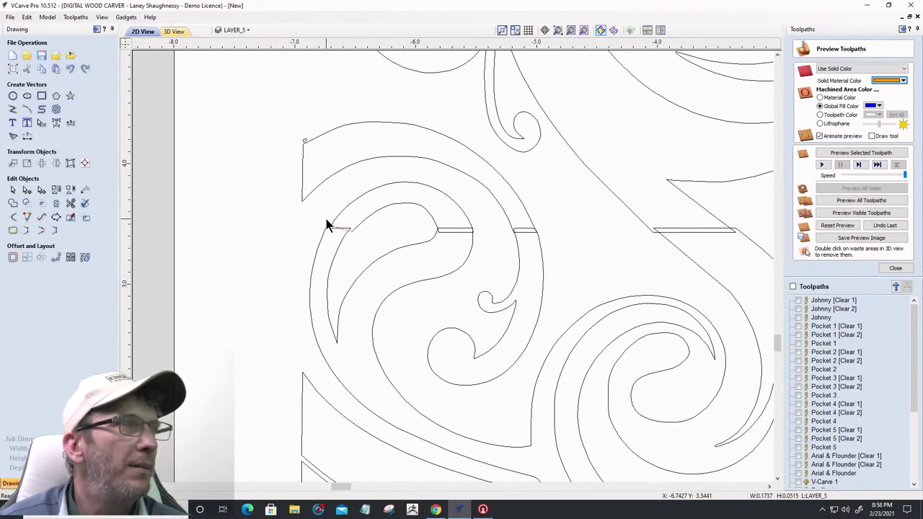
pyautogui.scroll(3, 326, 225)
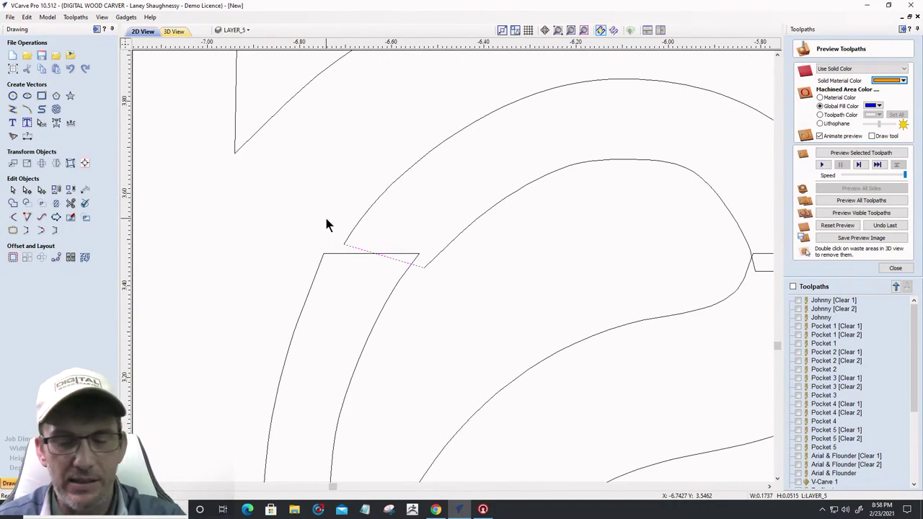
pyautogui.press('Delete')
pyautogui.click(346, 245)
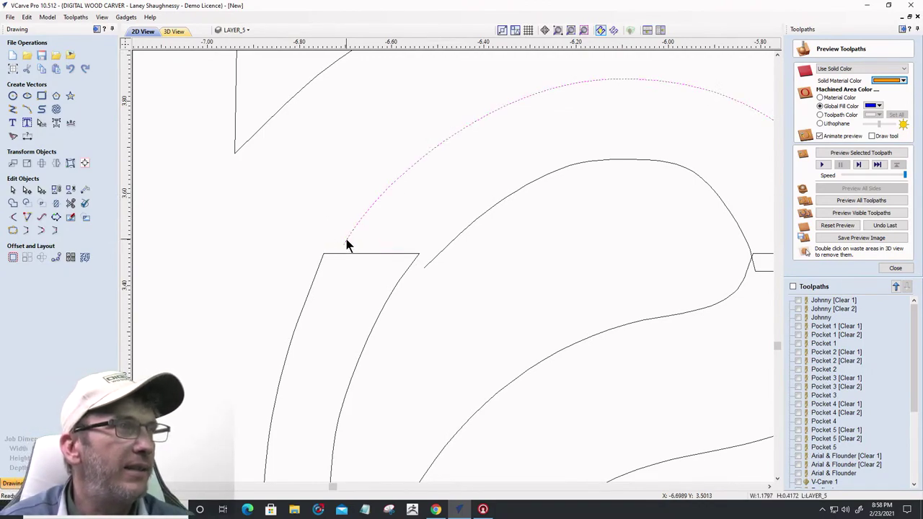
pyautogui.click(27, 189)
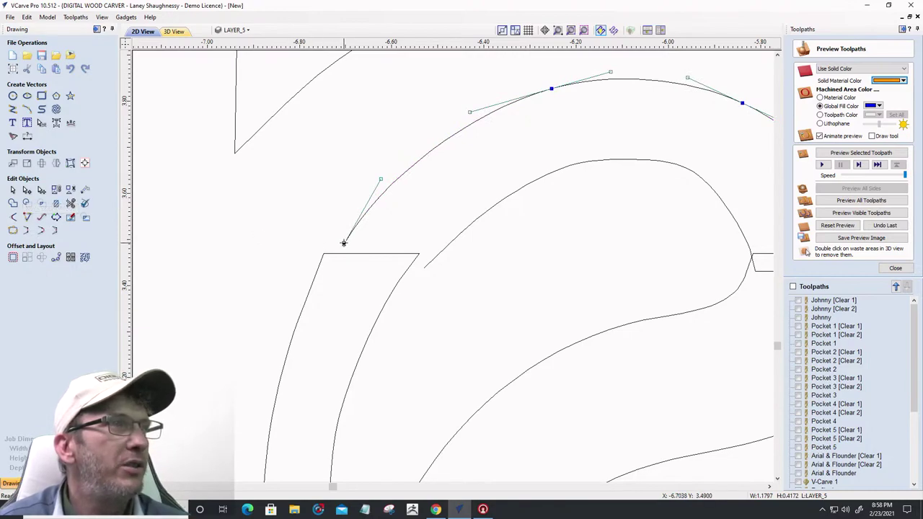
pyautogui.moveTo(343, 242); pyautogui.dragTo(323, 253)
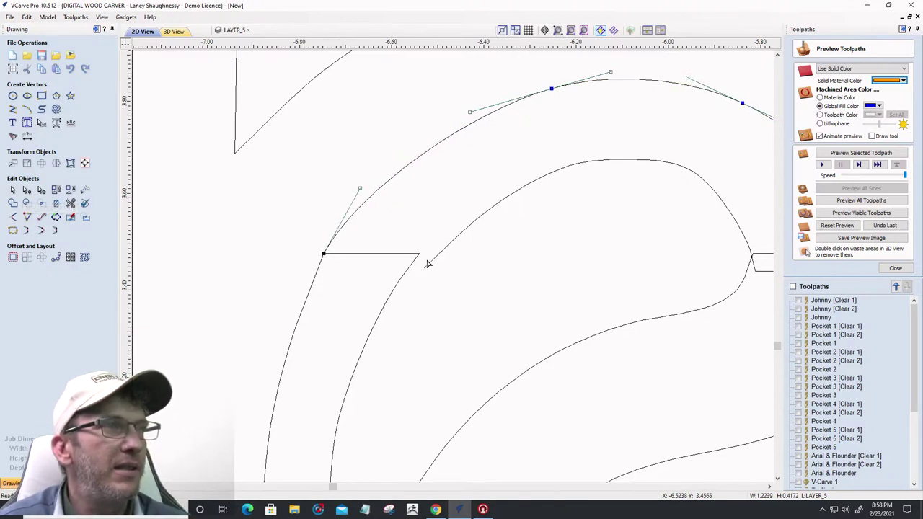
# Pull the inner curve's end to the rectangle corner and make that node smooth
pyautogui.click(426, 268)
pyautogui.moveTo(426, 269); pyautogui.dragTo(459, 223)
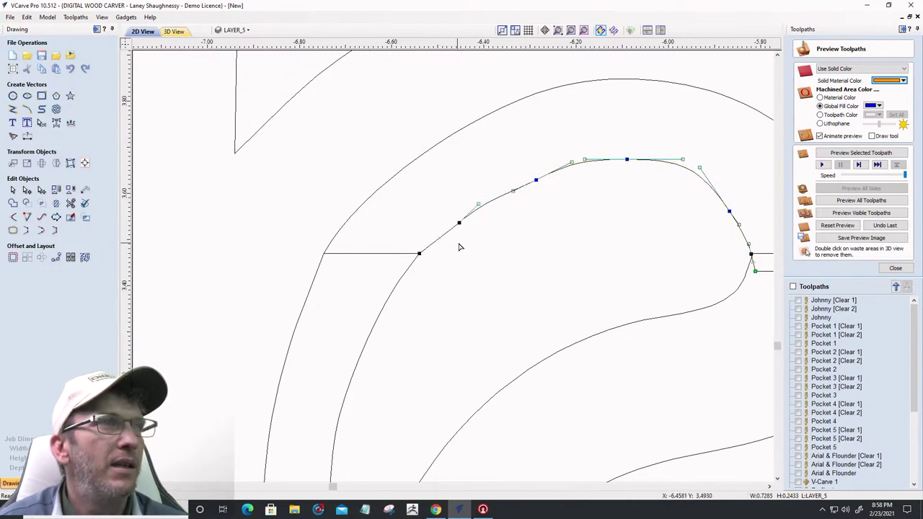
pyautogui.rightClick(457, 221)
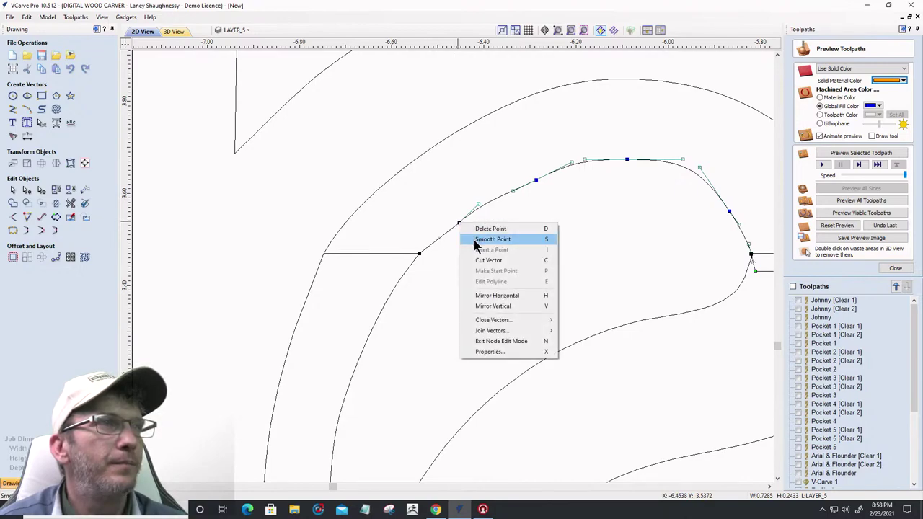
pyautogui.click(472, 239)
pyautogui.moveTo(478, 205); pyautogui.dragTo(479, 212)
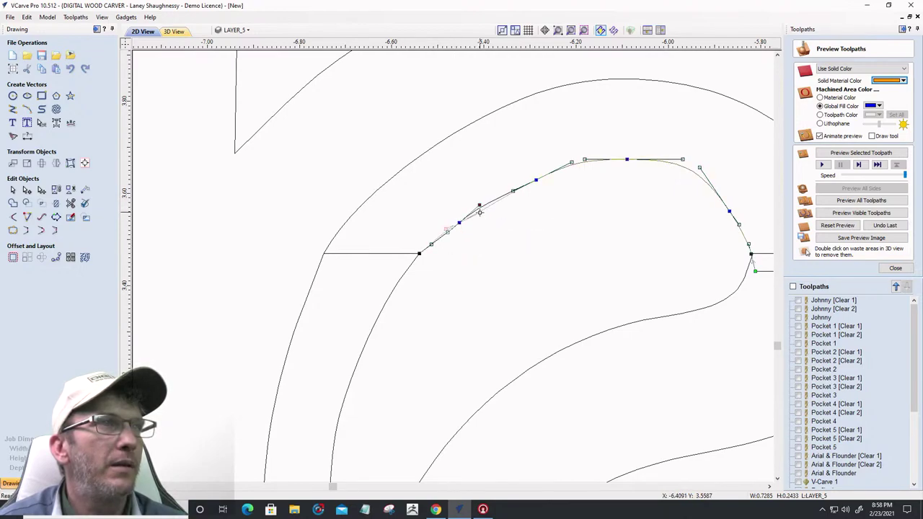
pyautogui.moveTo(528, 191); pyautogui.dragTo(526, 185)
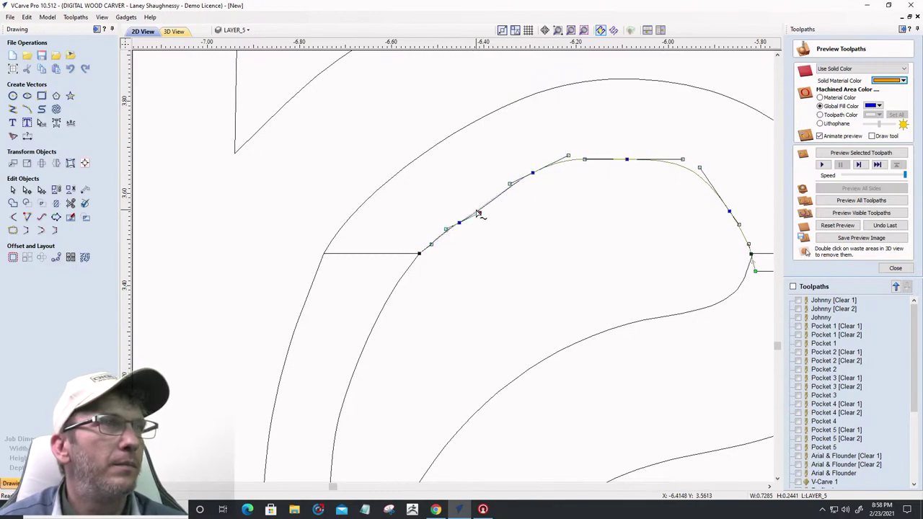
pyautogui.press('Escape')
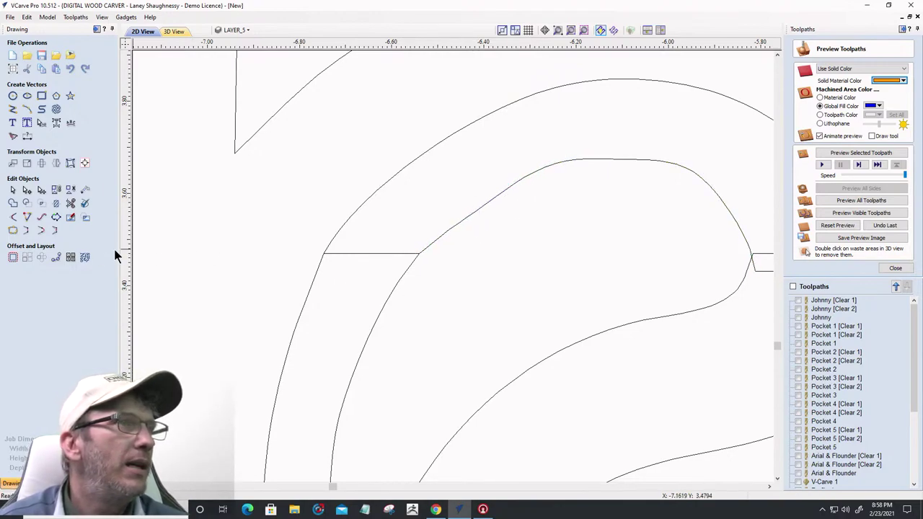
# Trim away the short horizontal line between the two curves with Interactive Vector Trim
pyautogui.click(70, 204)
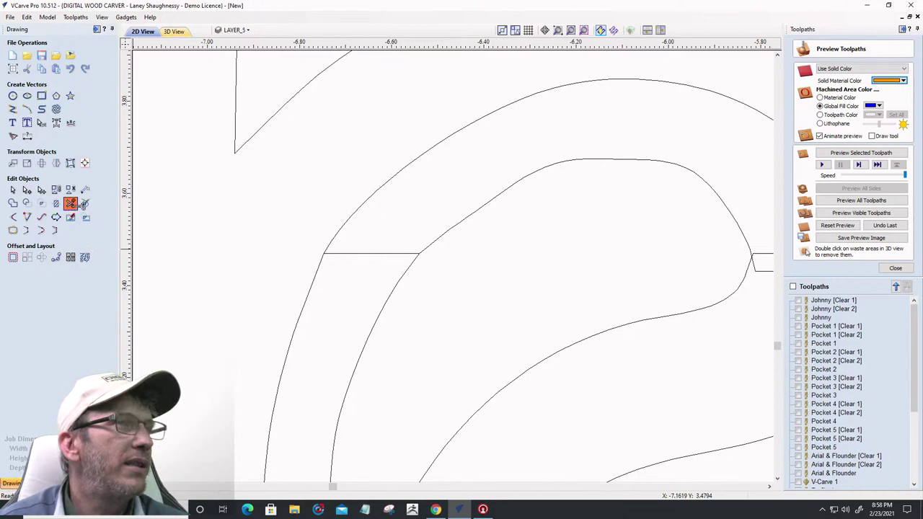
pyautogui.click(363, 253)
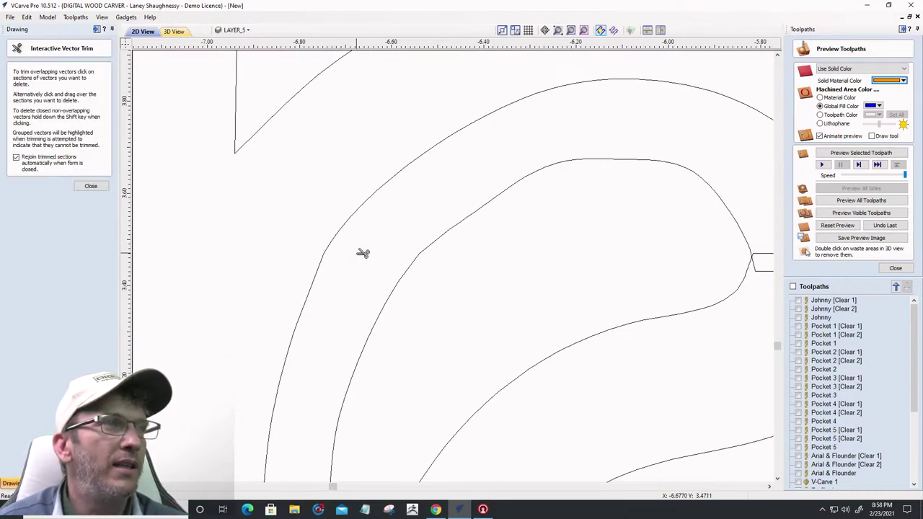
pyautogui.click(91, 188)
pyautogui.scroll(-3, 356, 274)
# Node-edit the inner curve and drag its end node onto the seam line's end
pyautogui.scroll(3, 608, 296)
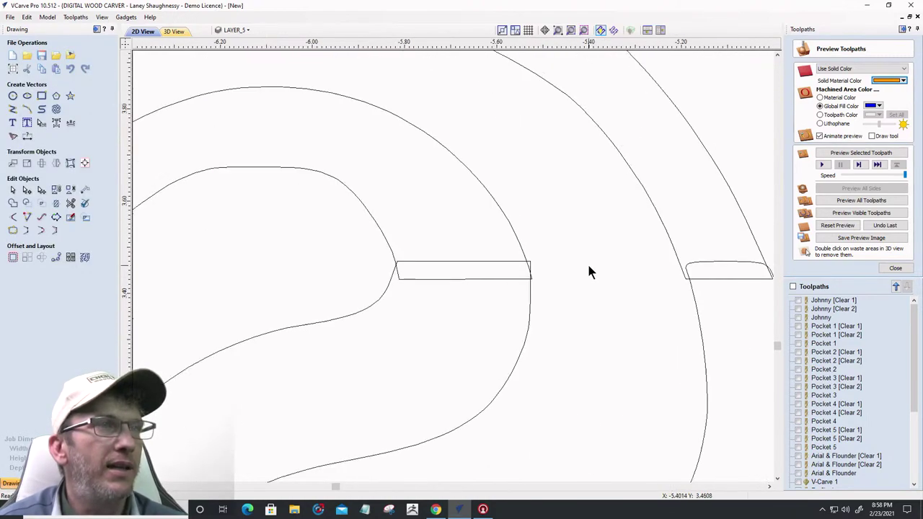
pyautogui.click(425, 263)
pyautogui.click(427, 287)
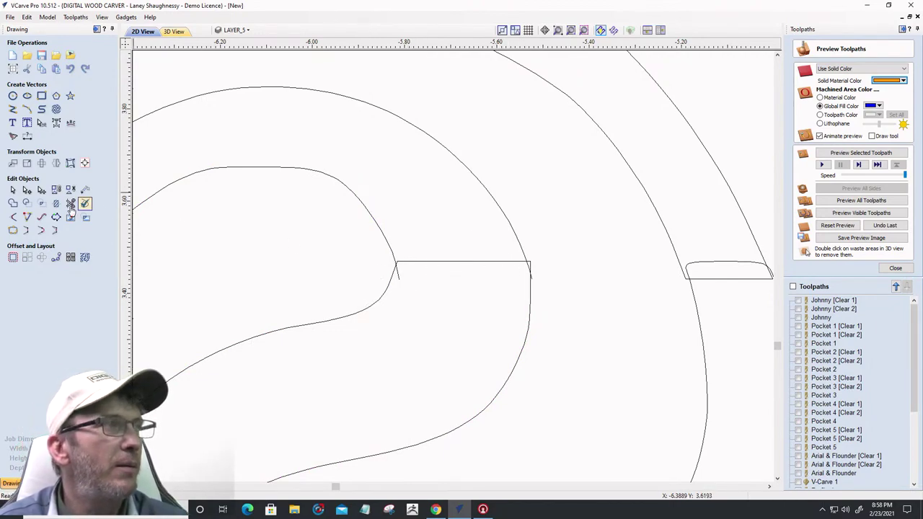
pyautogui.click(518, 249)
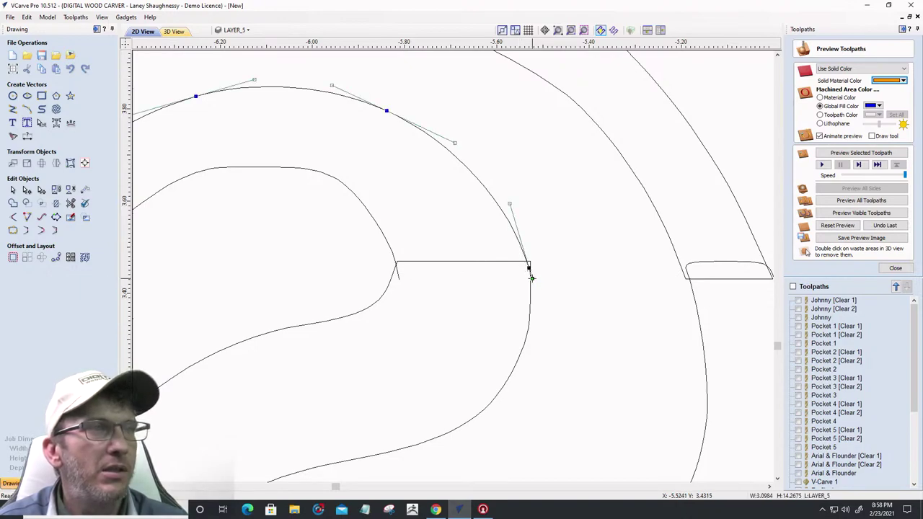
pyautogui.click(530, 262)
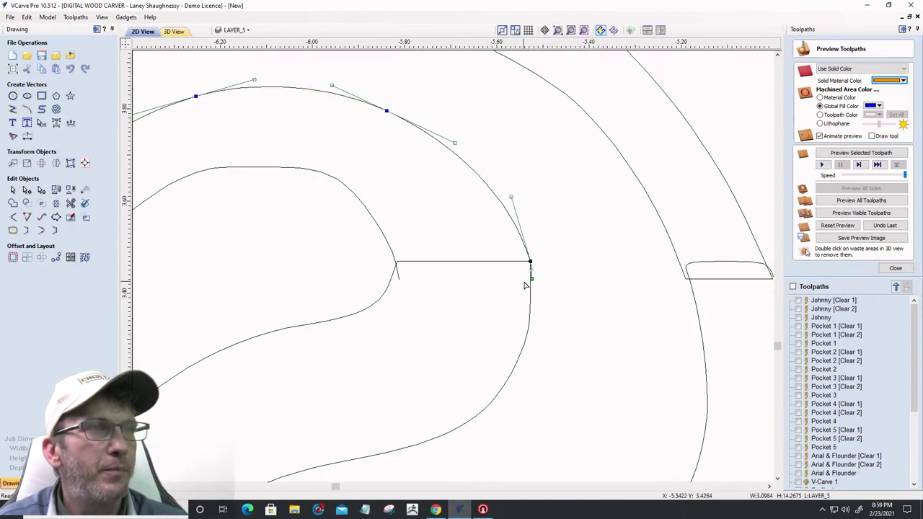
pyautogui.click(398, 280)
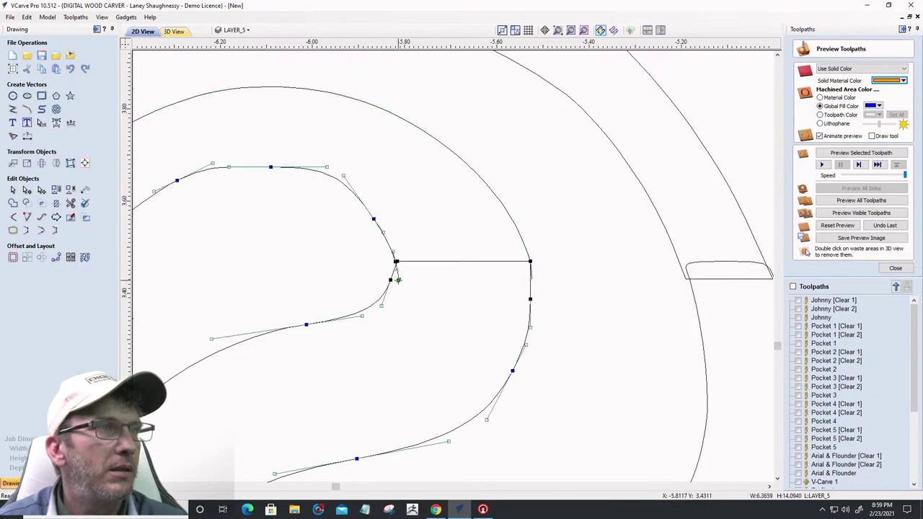
pyautogui.scroll(6, 398, 276)
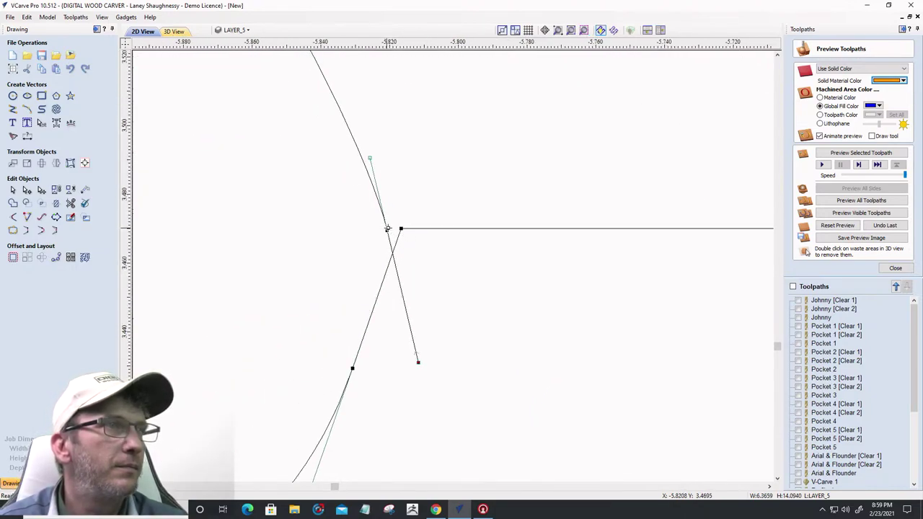
pyautogui.moveTo(387, 229); pyautogui.dragTo(401, 229)
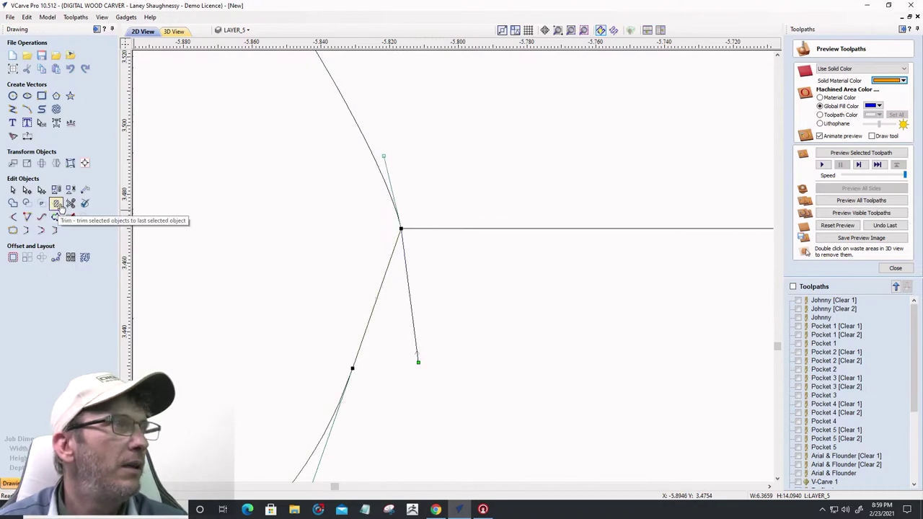
# Trim off the spur below the junction, the line to its right, and the spur by the outer curve
pyautogui.click(58, 205)
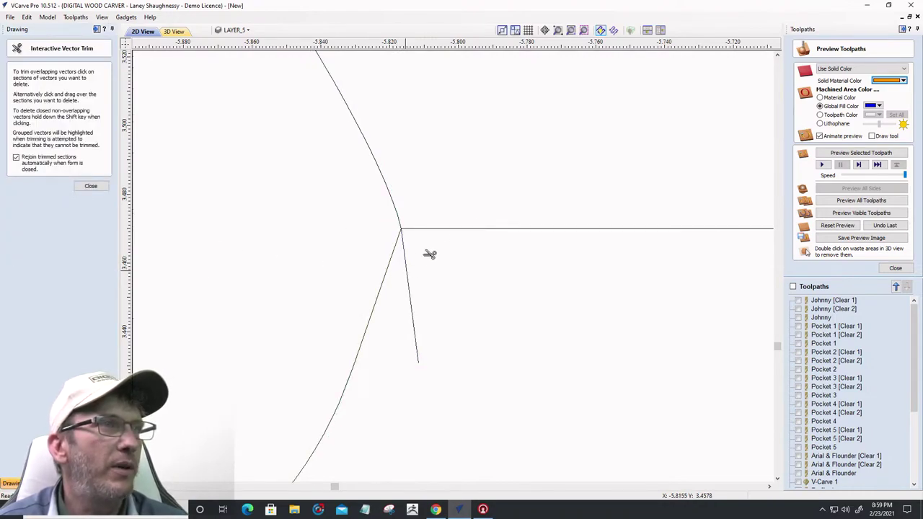
pyautogui.click(408, 264)
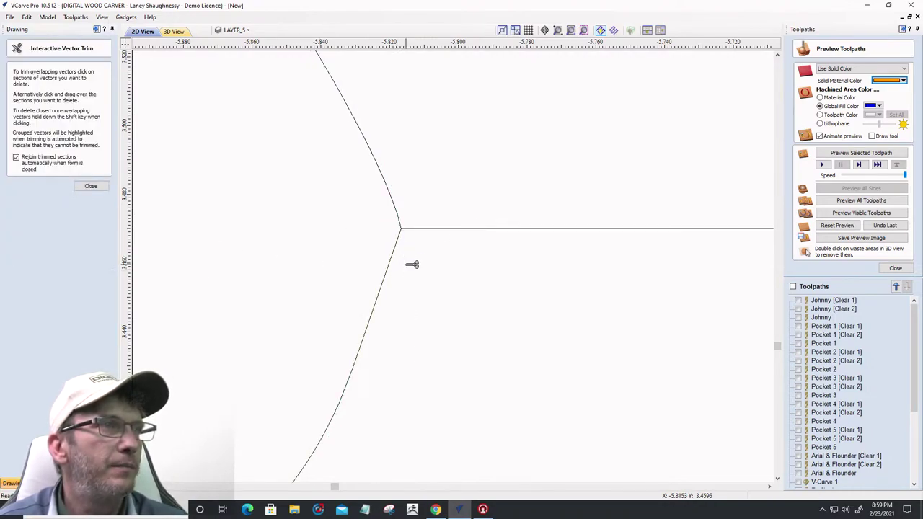
pyautogui.click(443, 232)
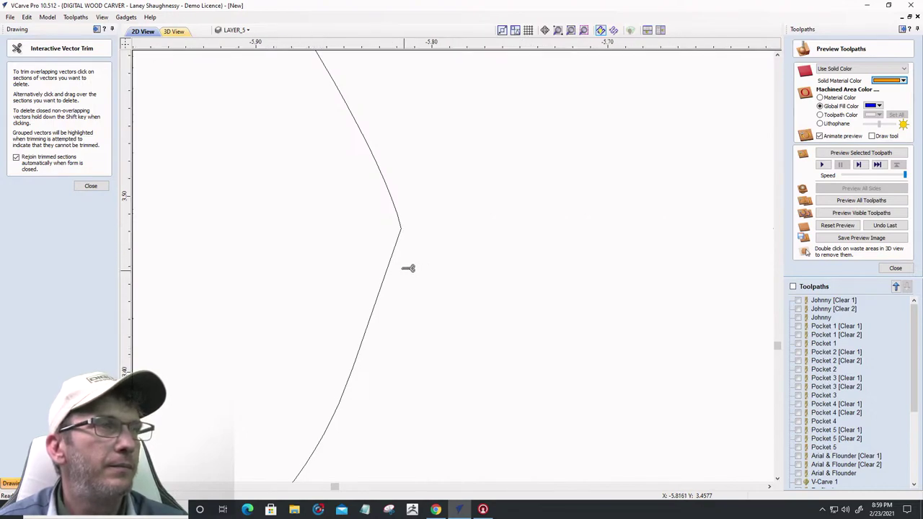
pyautogui.scroll(-3, 406, 266)
pyautogui.scroll(5, 524, 278)
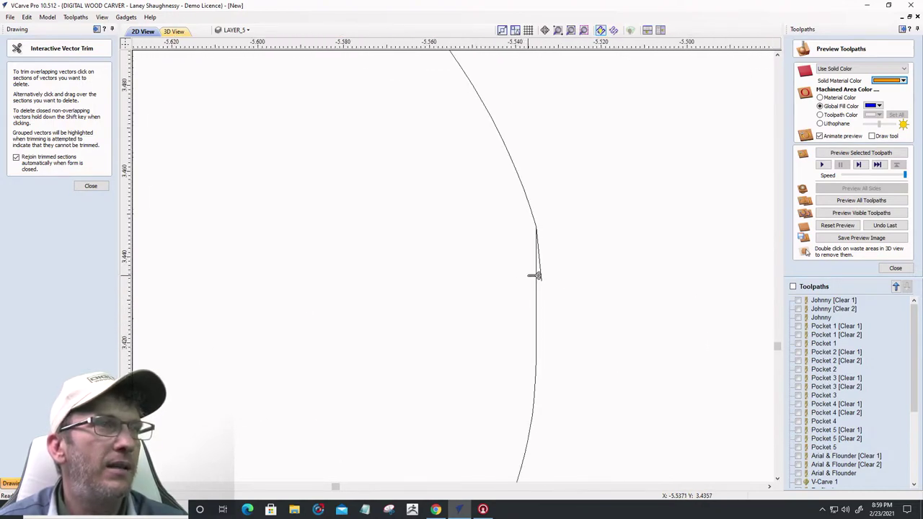
pyautogui.click(583, 224)
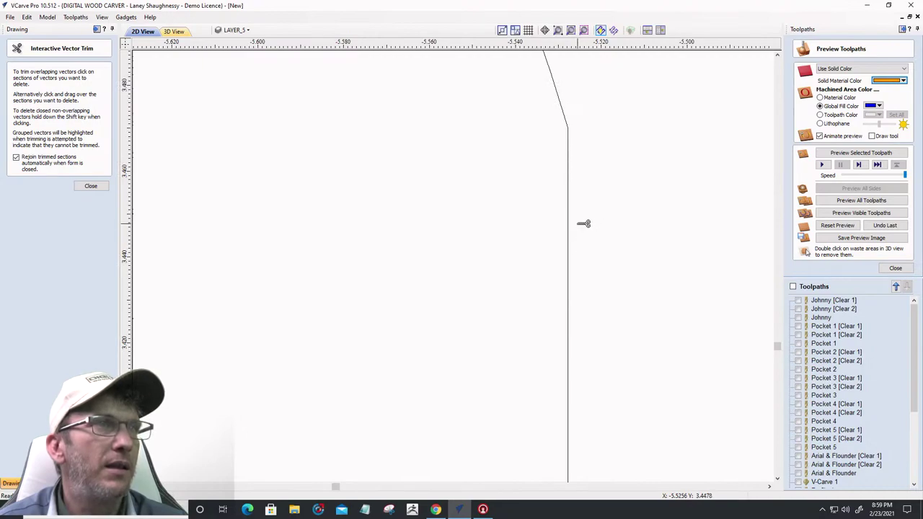
pyautogui.scroll(-4, 643, 249)
pyautogui.scroll(-3, 643, 250)
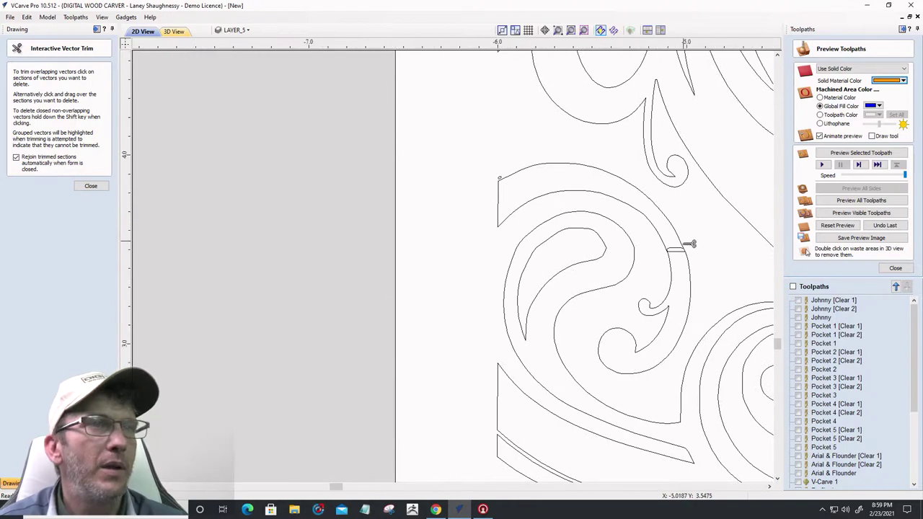
pyautogui.scroll(5, 689, 252)
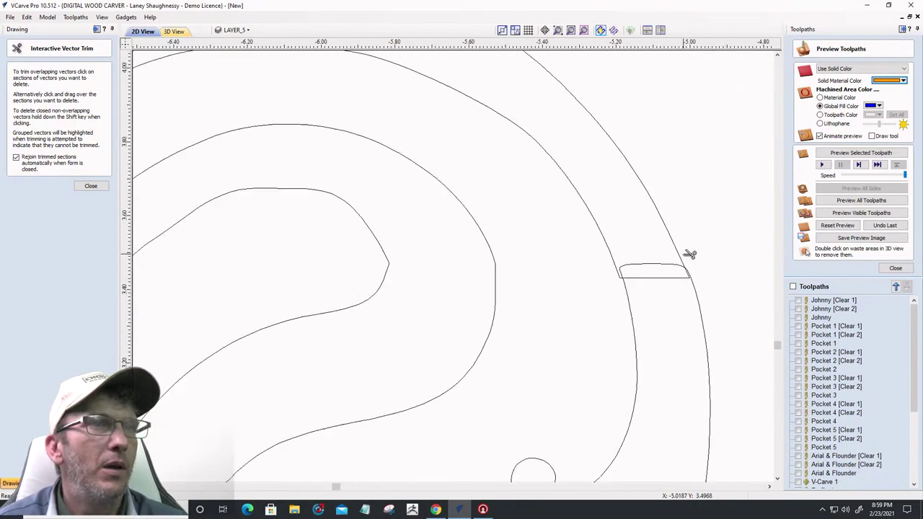
pyautogui.click(84, 186)
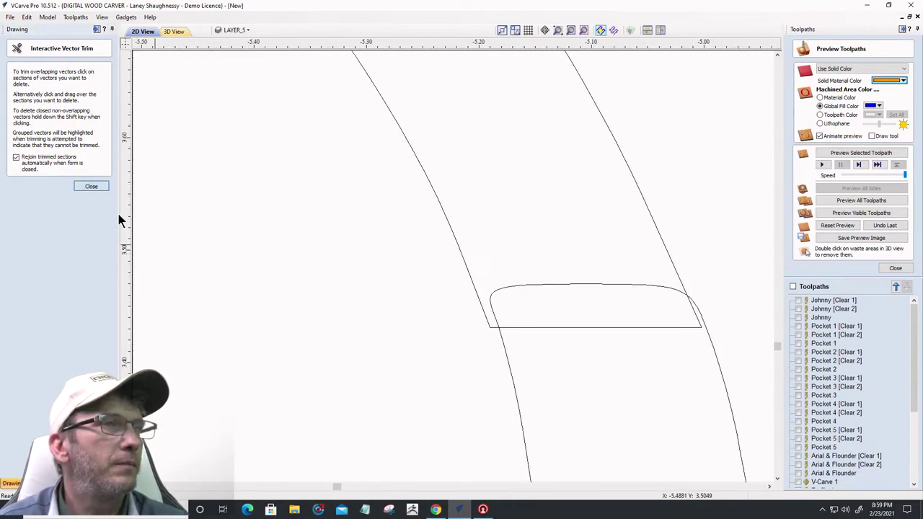
# Delete the seam rectangle's bottom line
pyautogui.click(485, 318)
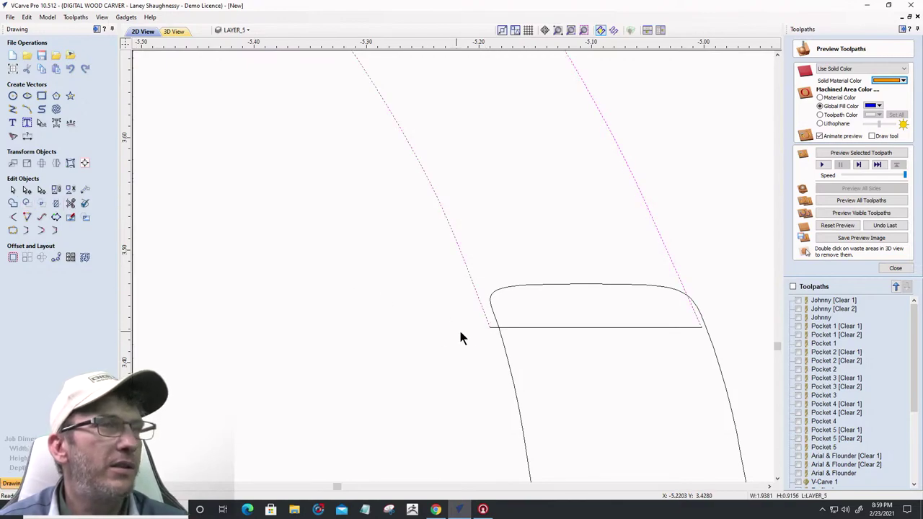
pyautogui.click(515, 328)
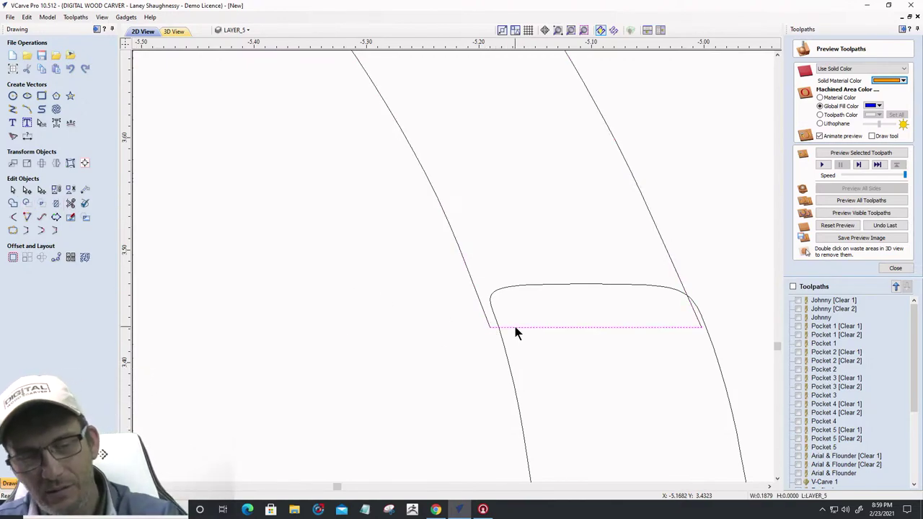
pyautogui.press('Delete')
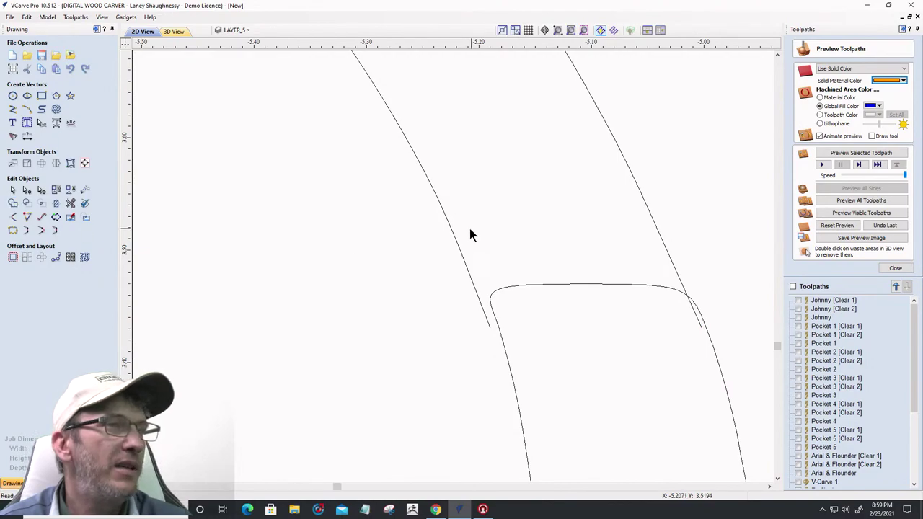
pyautogui.scroll(-1, 468, 225)
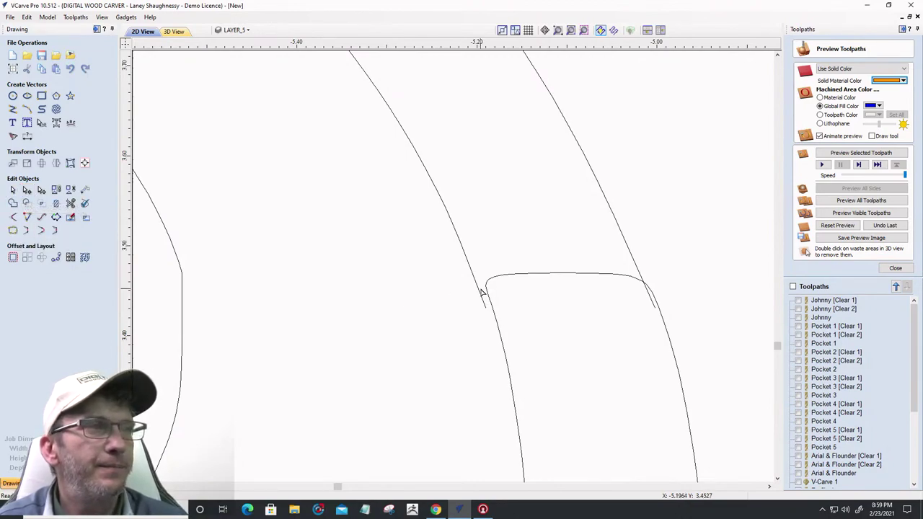
# Move the left and right curves' end nodes onto the rounded cap
pyautogui.click(480, 299)
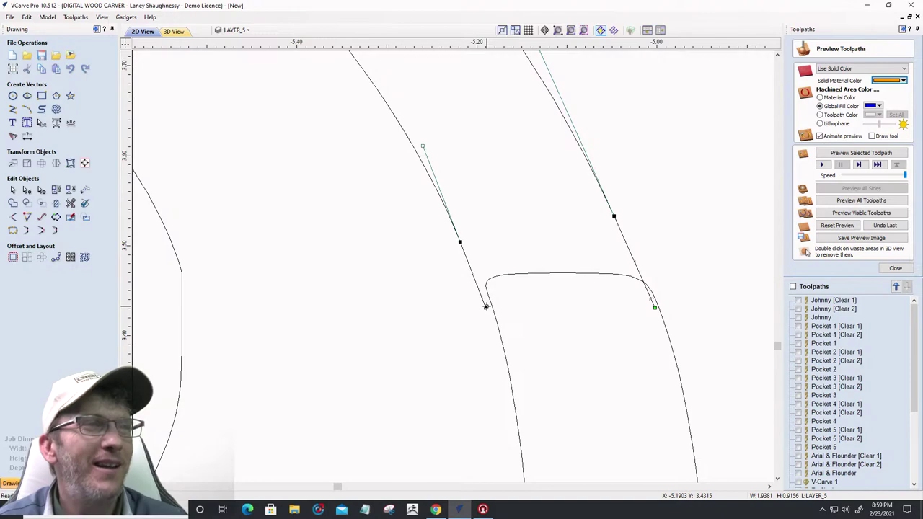
pyautogui.click(485, 307)
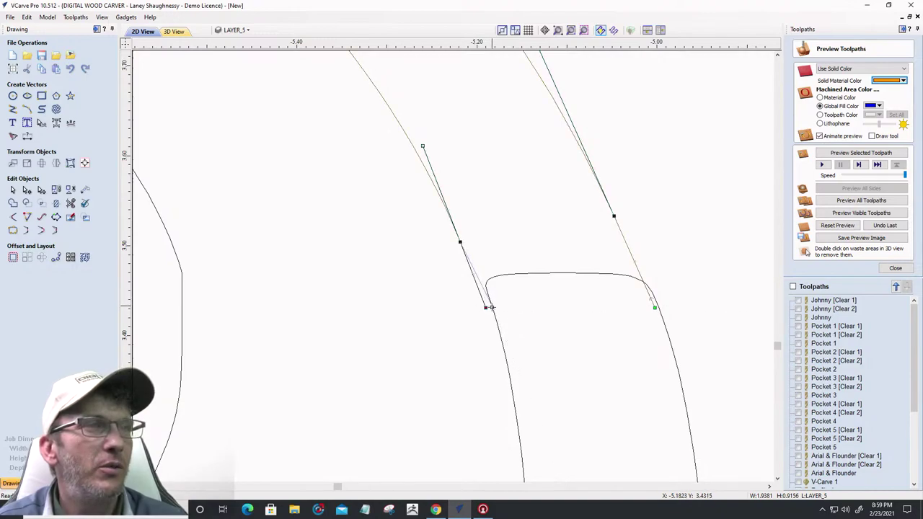
pyautogui.moveTo(490, 307); pyautogui.dragTo(497, 307)
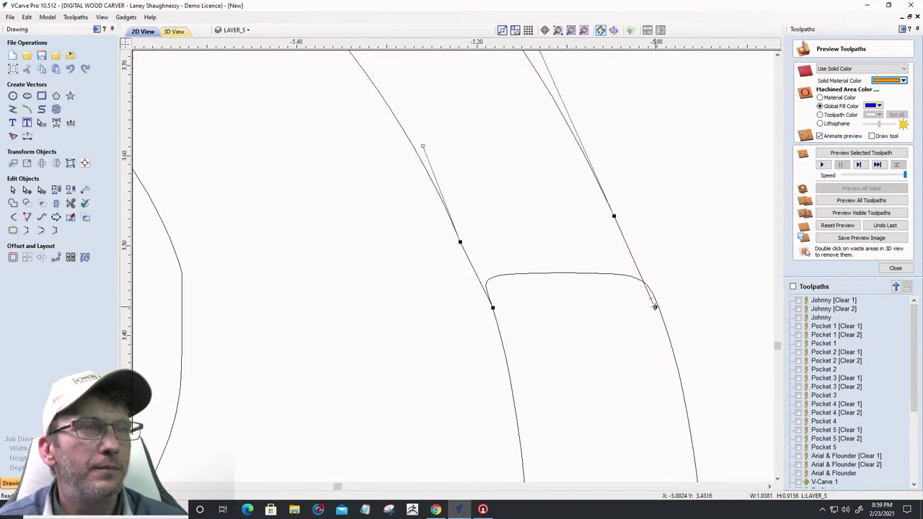
pyautogui.moveTo(654, 306); pyautogui.dragTo(658, 308)
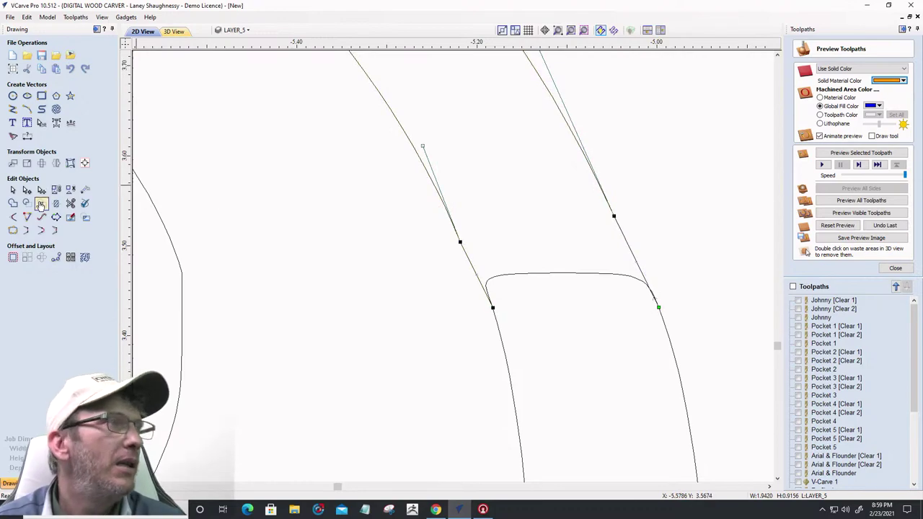
# Trim away the doubled strand on the right curve with Interactive Vector Trim
pyautogui.click(70, 203)
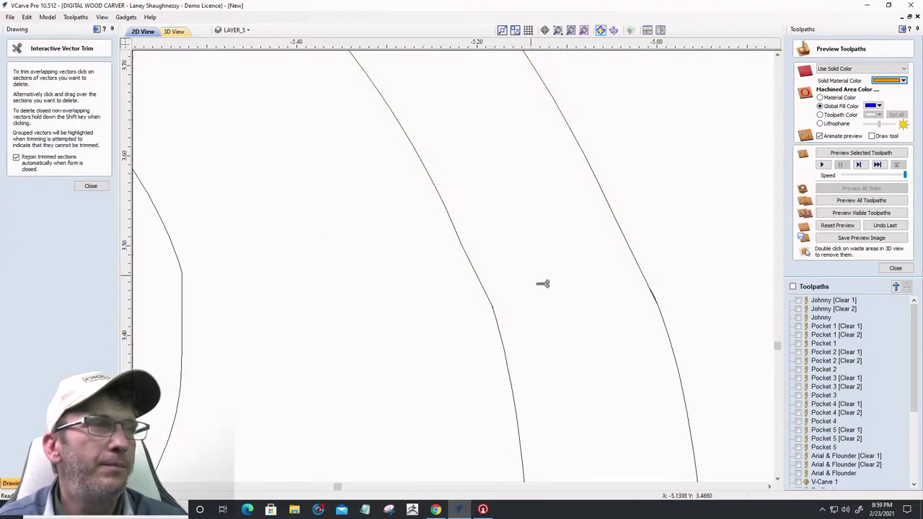
pyautogui.scroll(5, 654, 291)
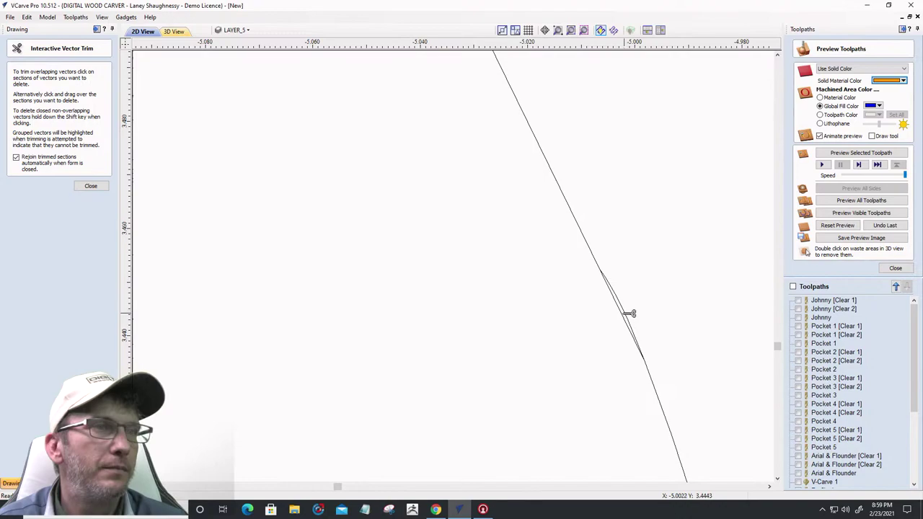
pyautogui.scroll(2, 629, 314)
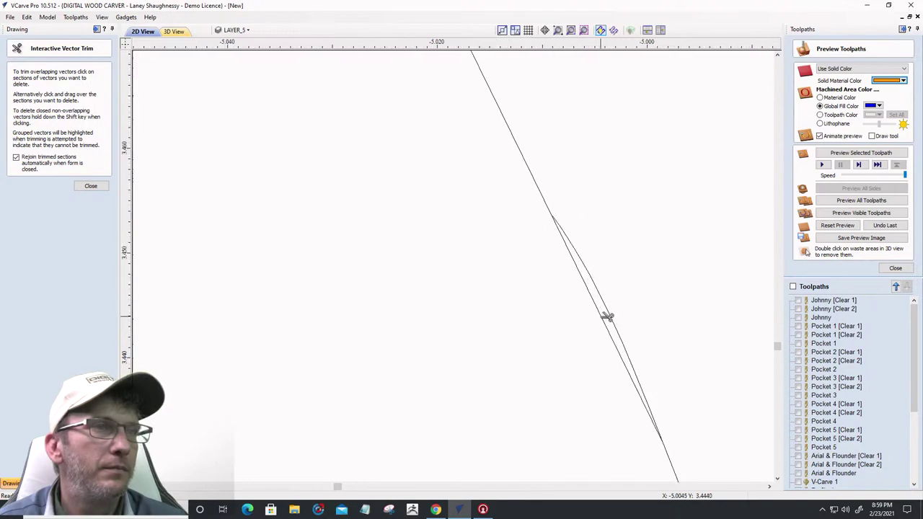
pyautogui.click(608, 316)
pyautogui.scroll(-6, 653, 322)
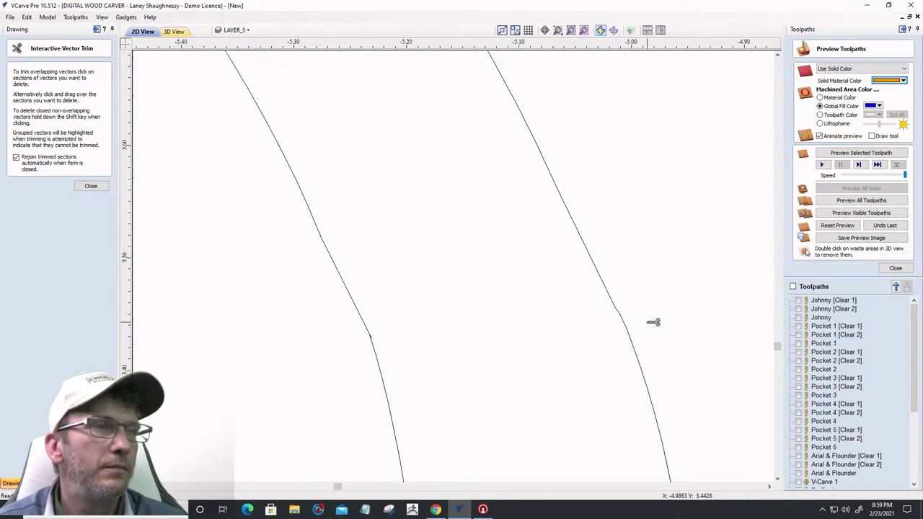
pyautogui.scroll(-2, 653, 322)
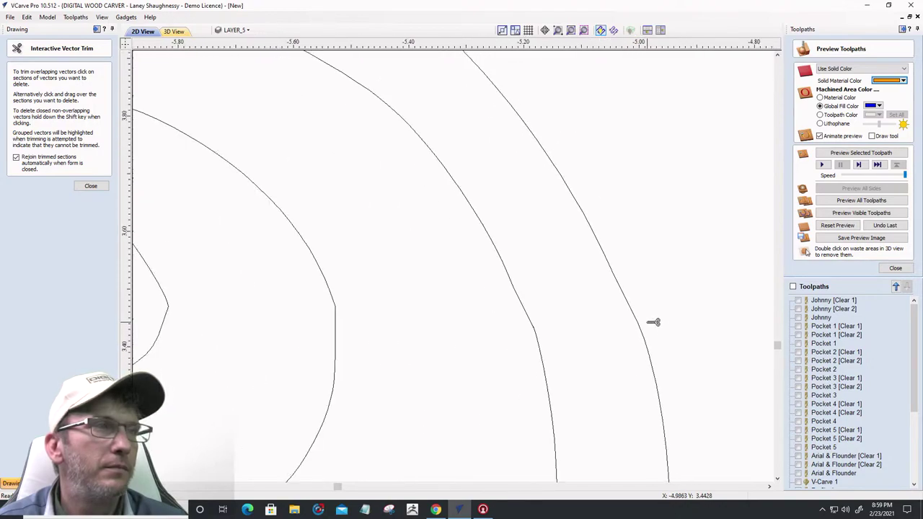
pyautogui.click(89, 187)
pyautogui.scroll(2, 530, 329)
# Drag the long seam curve's stray node onto the curve line
pyautogui.scroll(6, 497, 319)
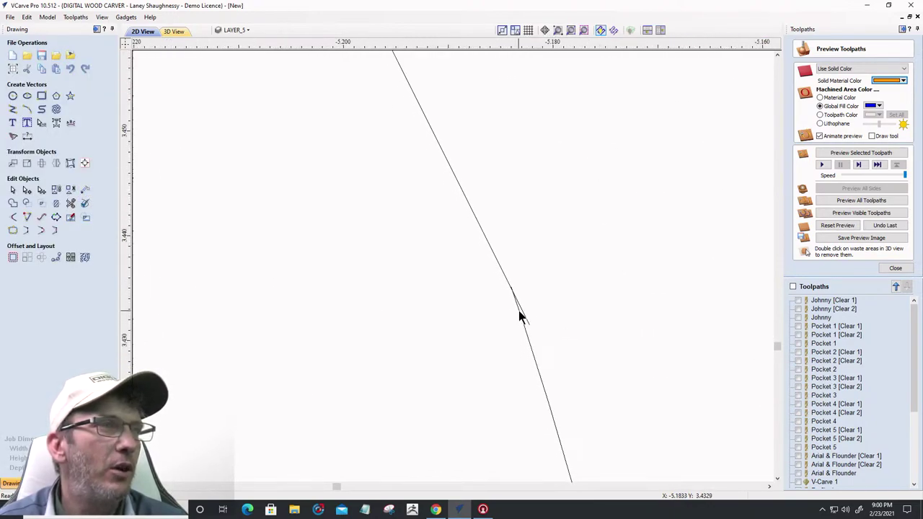
pyautogui.click(518, 313)
pyautogui.click(26, 189)
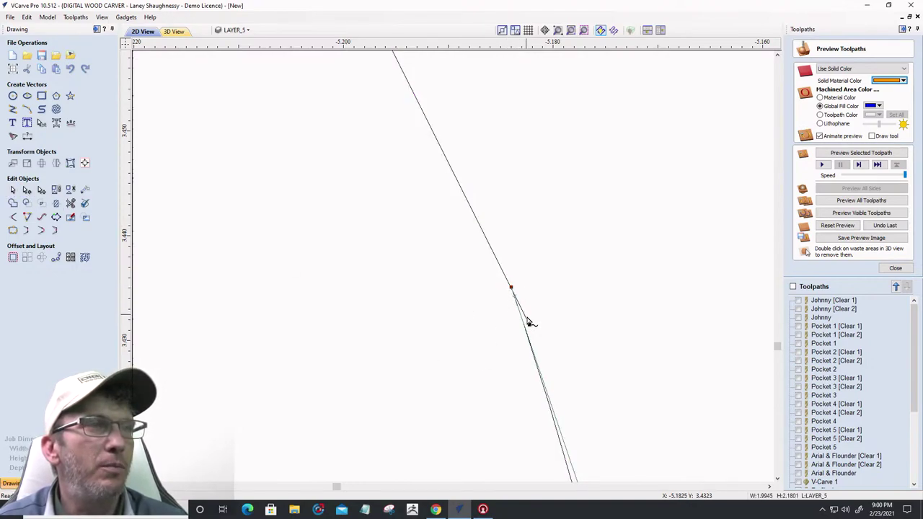
pyautogui.moveTo(528, 323); pyautogui.dragTo(529, 325)
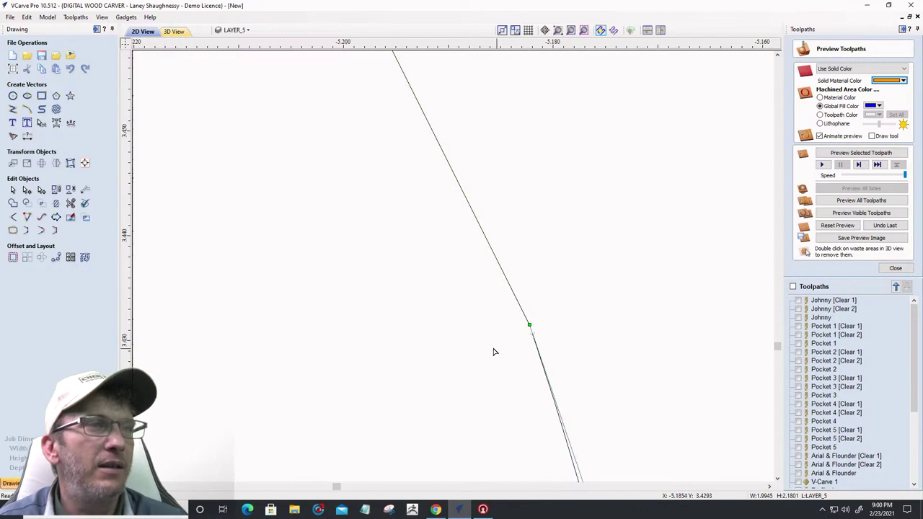
pyautogui.click(510, 329)
pyautogui.scroll(-10, 445, 310)
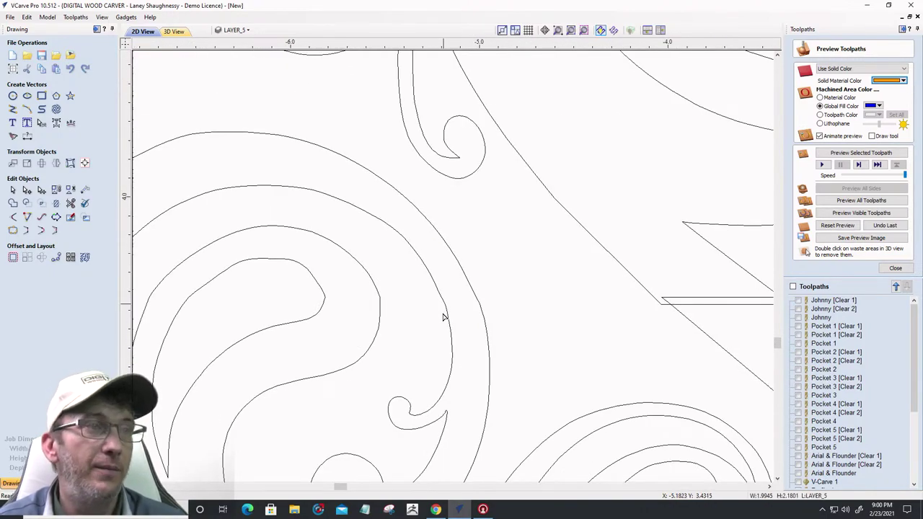
# Select the scroll curves near the seam and check the Join Vectors options without joining
pyautogui.click(444, 315)
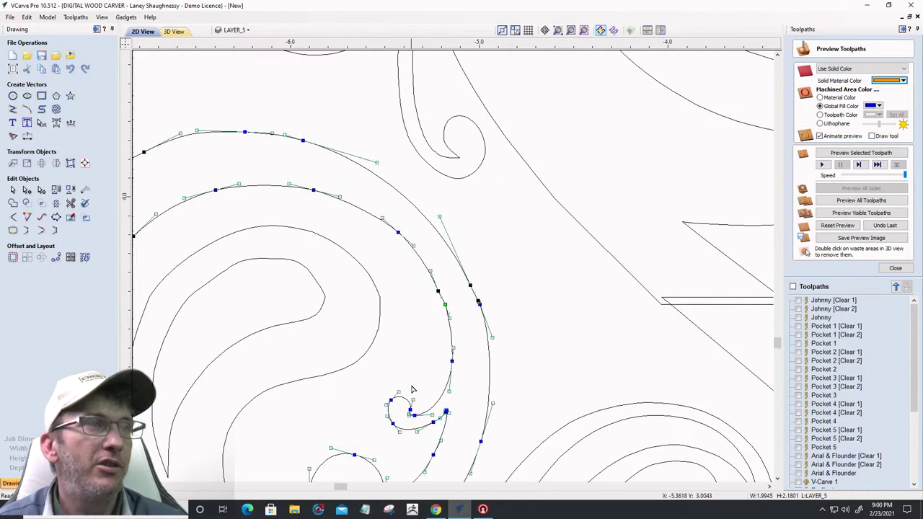
pyautogui.click(12, 229)
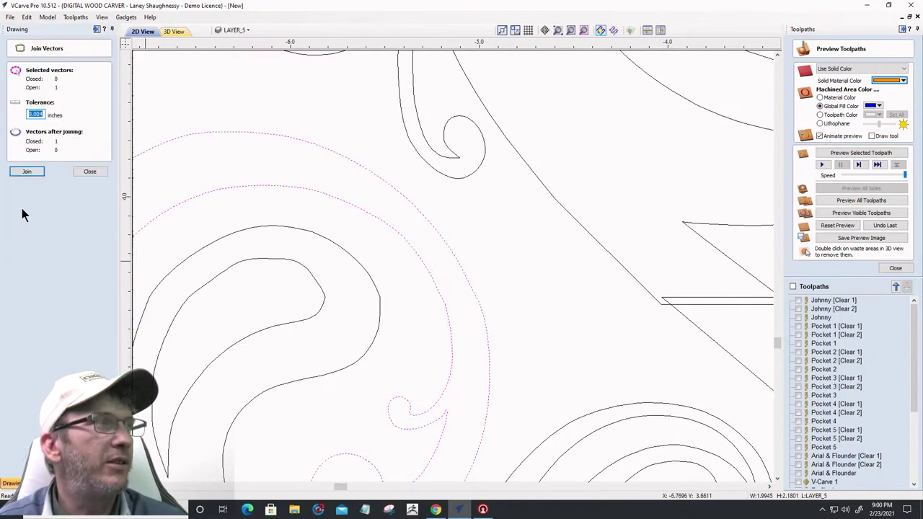
pyautogui.click(79, 173)
pyautogui.scroll(-6, 420, 253)
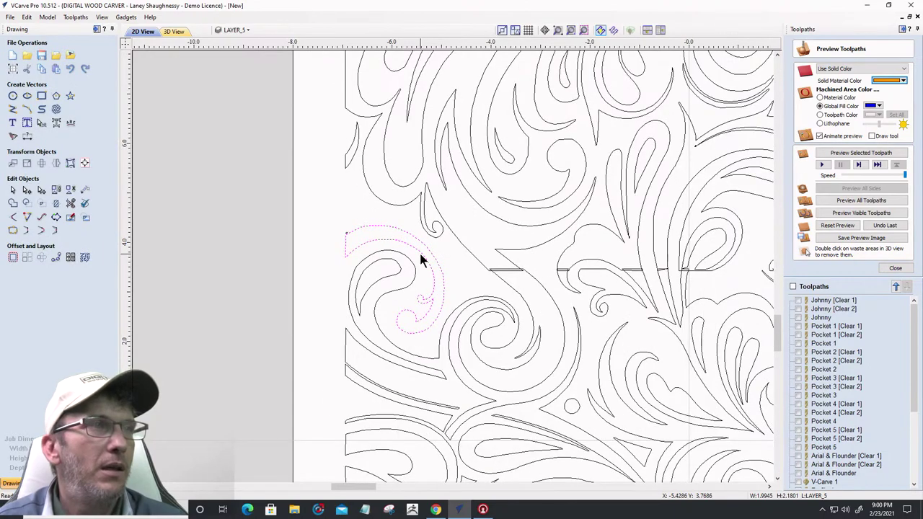
# Move both diagonal strokes' end nodes up to the rectangle's top edge
pyautogui.scroll(-3, 393, 249)
pyautogui.scroll(4, 523, 345)
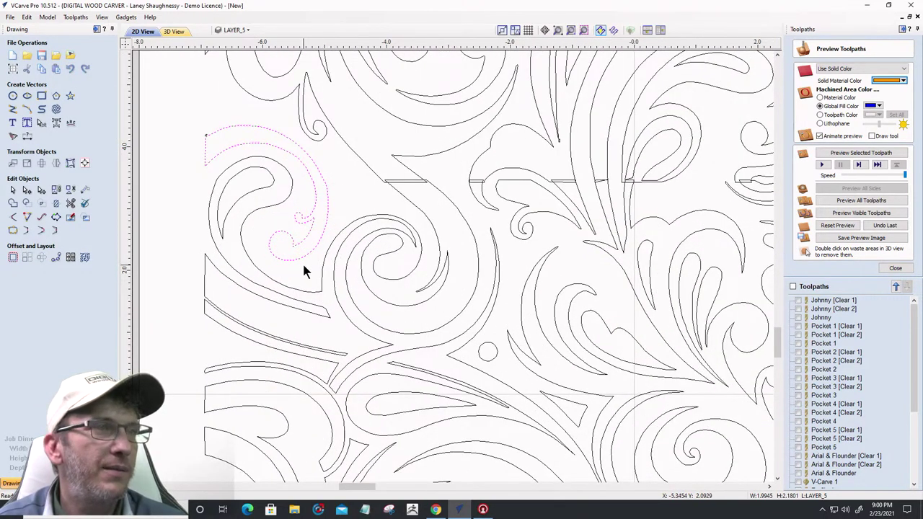
pyautogui.scroll(-3, 296, 360)
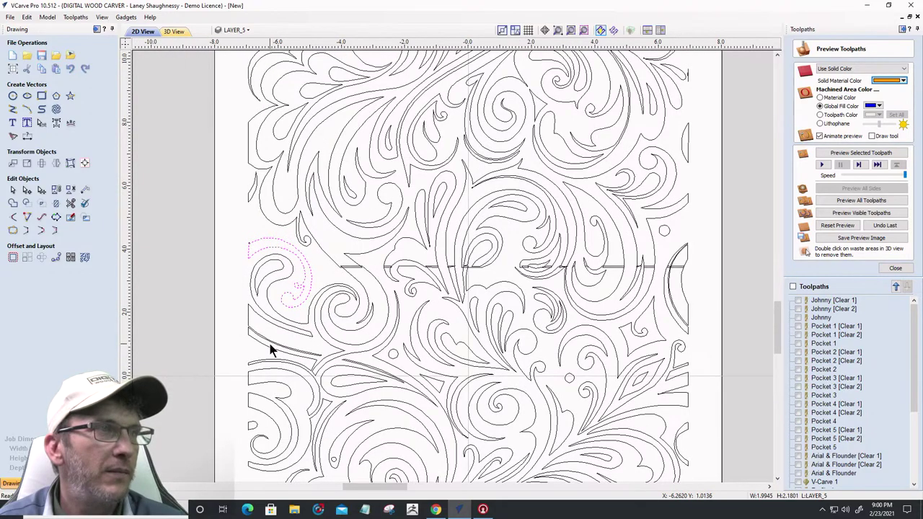
pyautogui.scroll(8, 308, 284)
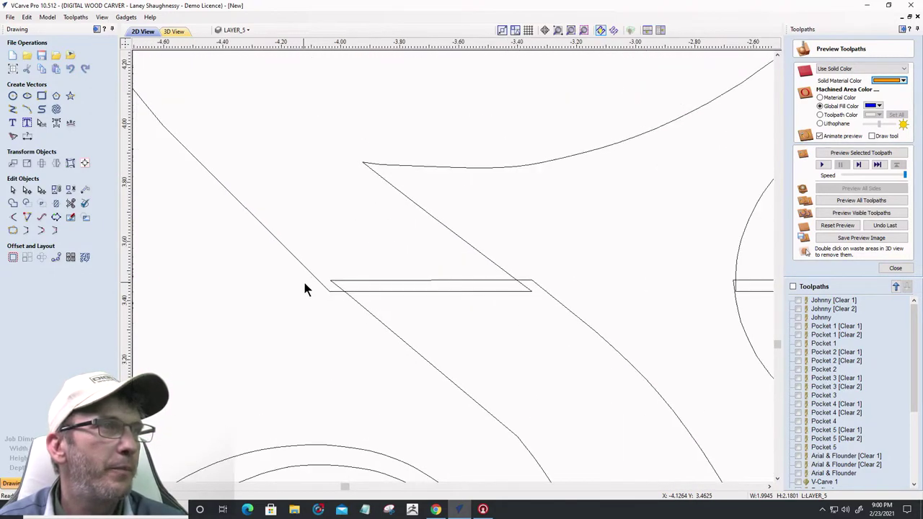
pyautogui.click(323, 286)
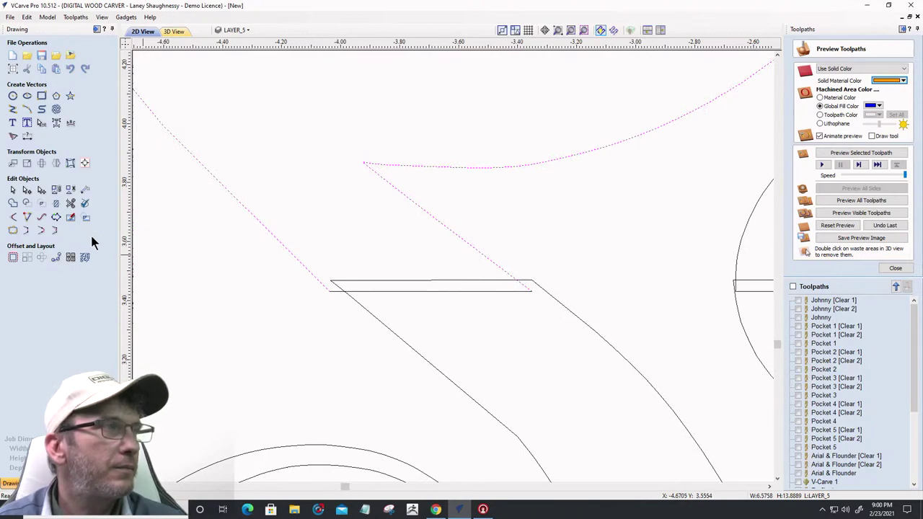
pyautogui.click(27, 190)
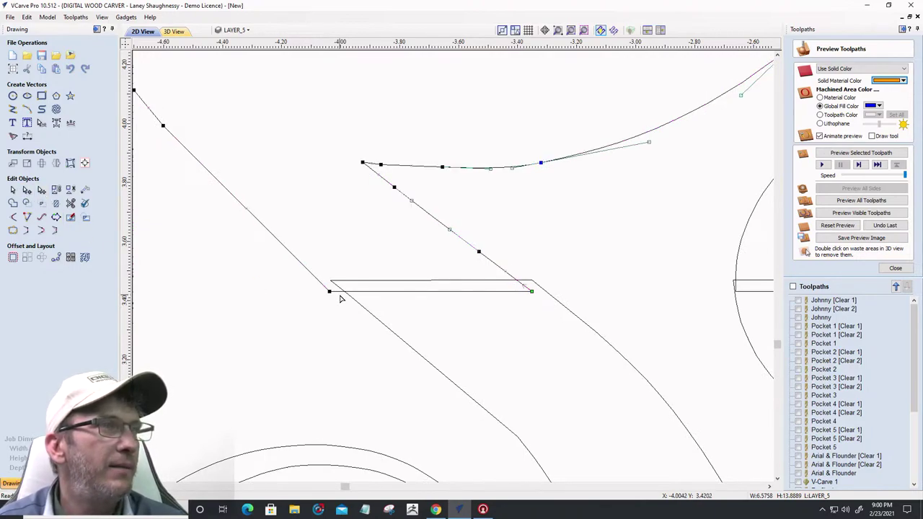
pyautogui.moveTo(328, 292); pyautogui.dragTo(329, 281)
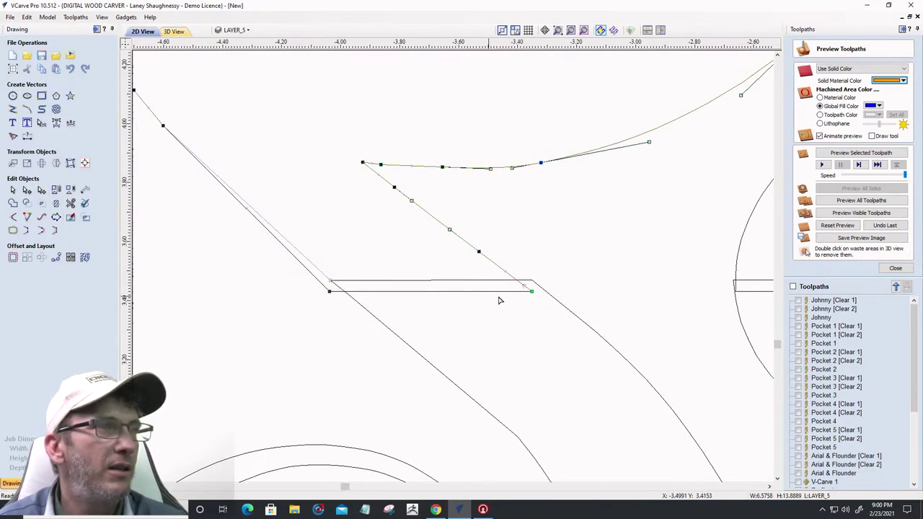
pyautogui.moveTo(532, 290); pyautogui.dragTo(532, 280)
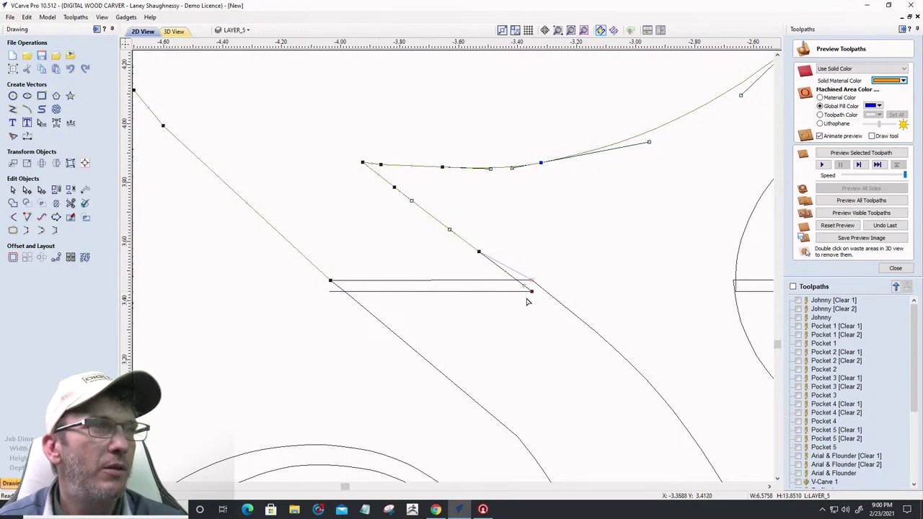
# Delete the rectangle's bottom line and remove the horizontal span with Delete Span
pyautogui.click(476, 293)
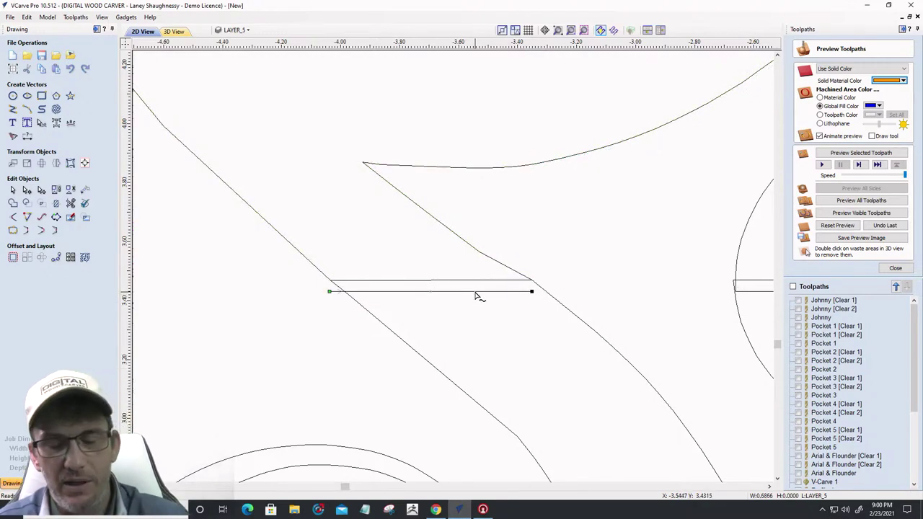
pyautogui.press('Delete')
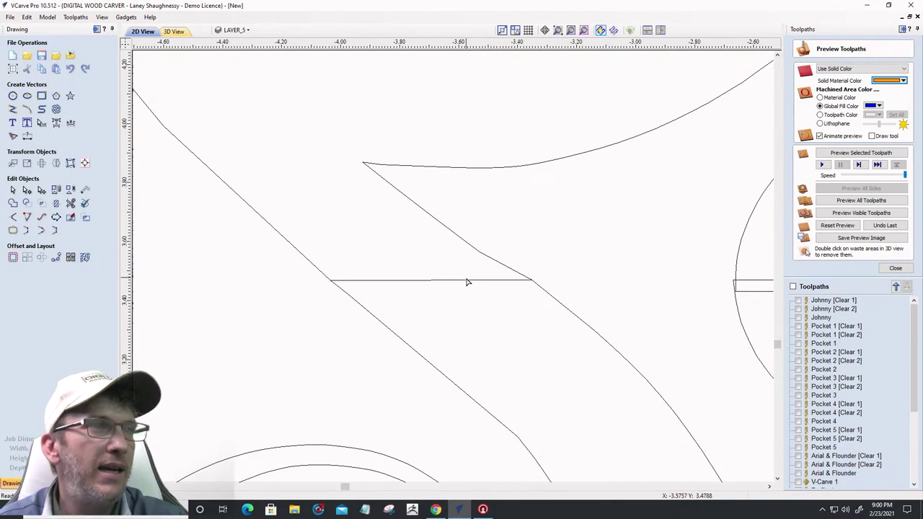
pyautogui.click(467, 282)
pyautogui.rightClick(468, 282)
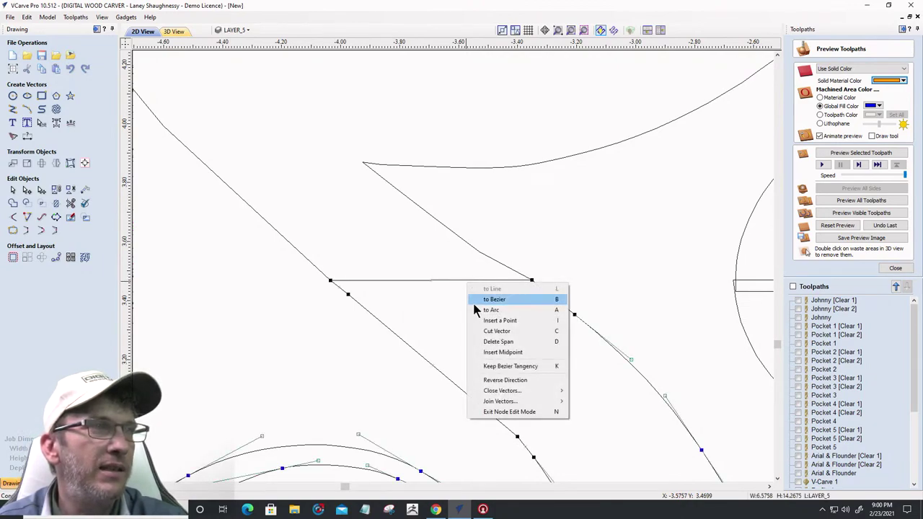
pyautogui.click(497, 341)
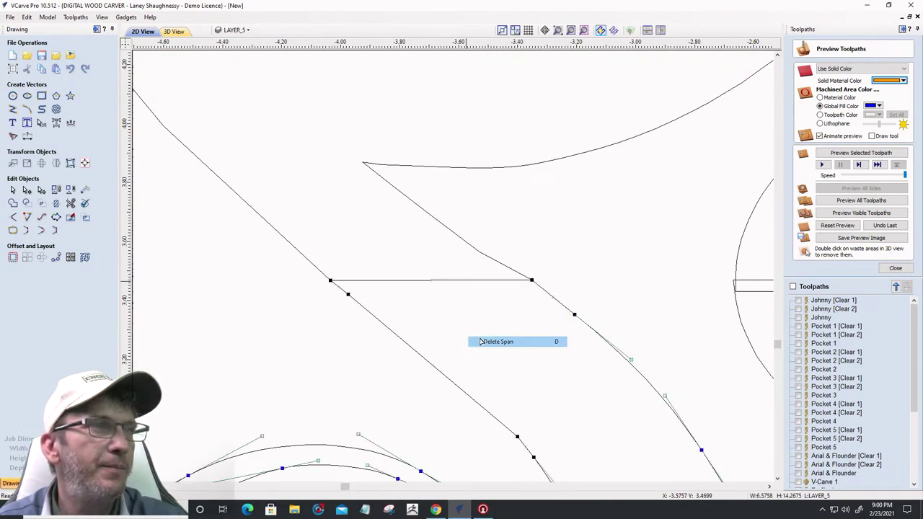
pyautogui.click(13, 231)
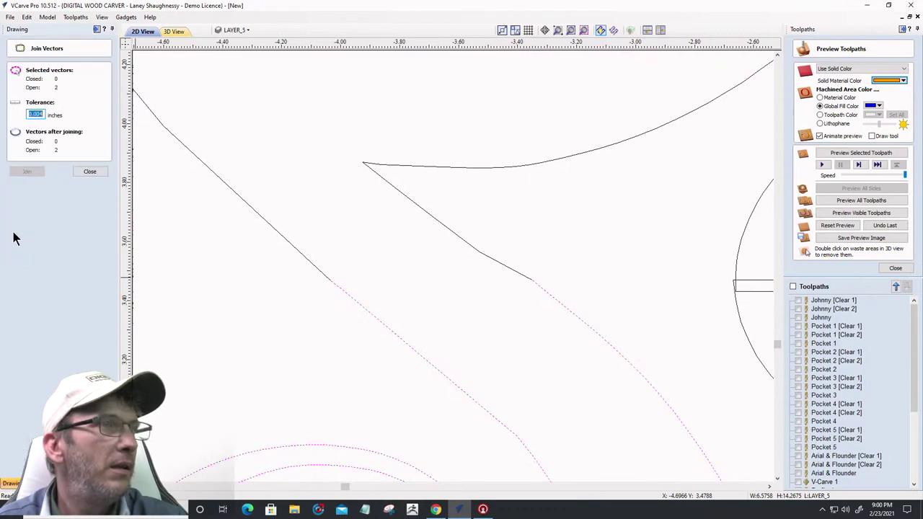
pyautogui.keyDown('shift'); pyautogui.click(310, 267); pyautogui.keyUp('shift')
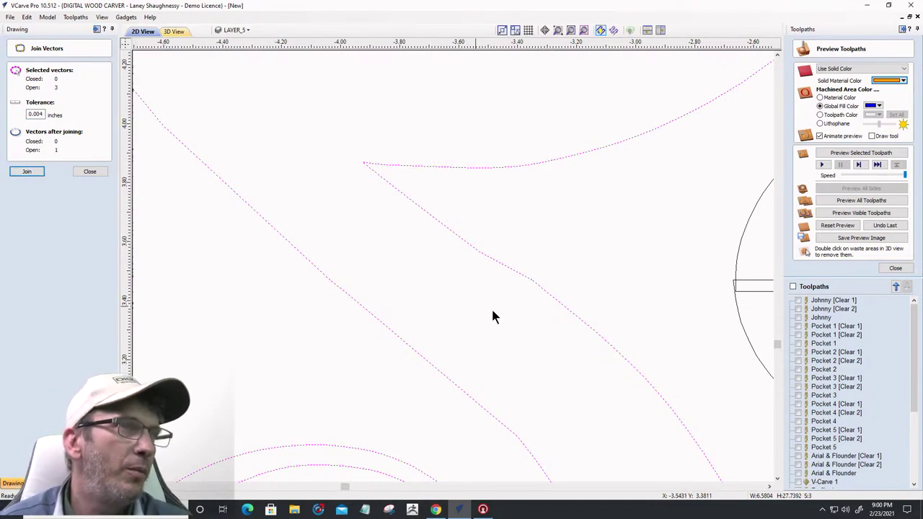
pyautogui.scroll(8, 493, 315)
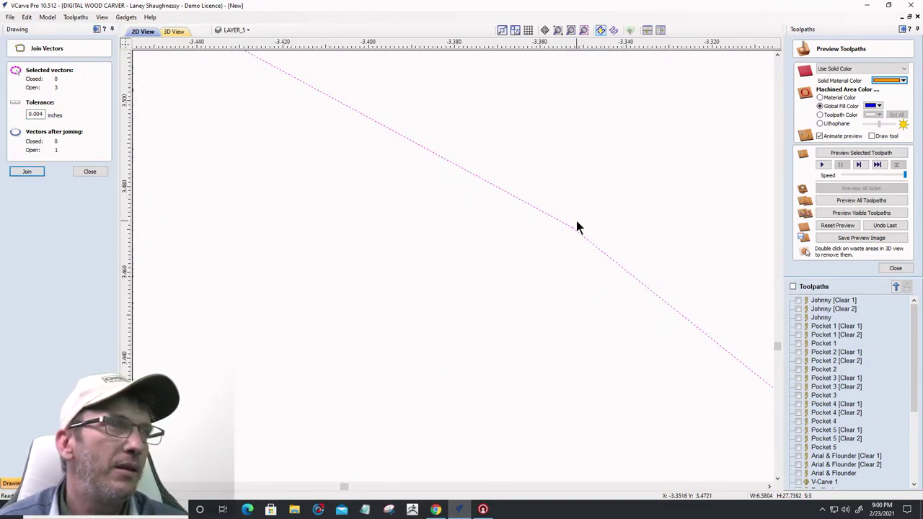
pyautogui.scroll(-8, 576, 227)
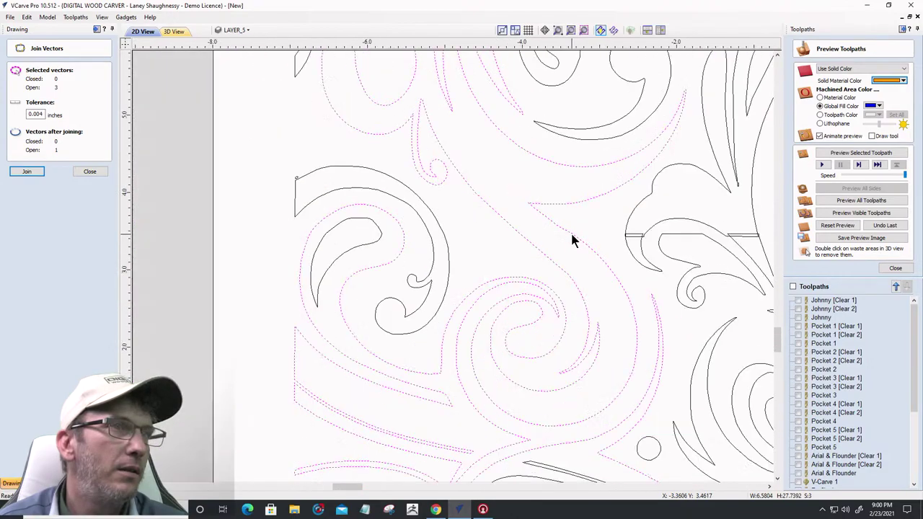
pyautogui.scroll(5, 571, 240)
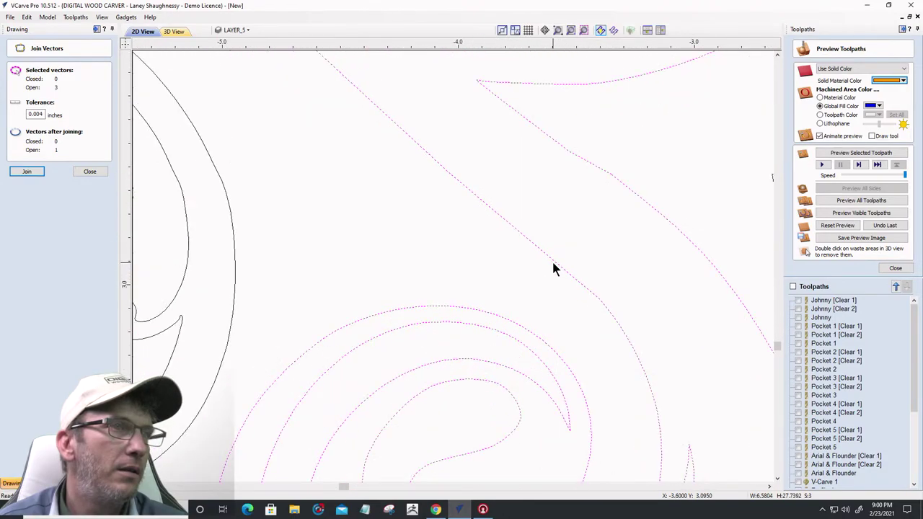
pyautogui.scroll(2, 554, 269)
pyautogui.click(91, 172)
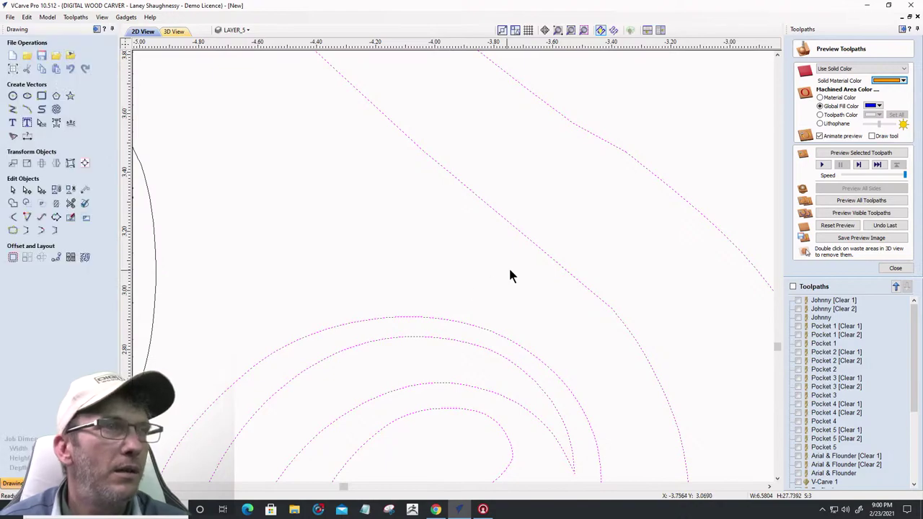
pyautogui.click(26, 189)
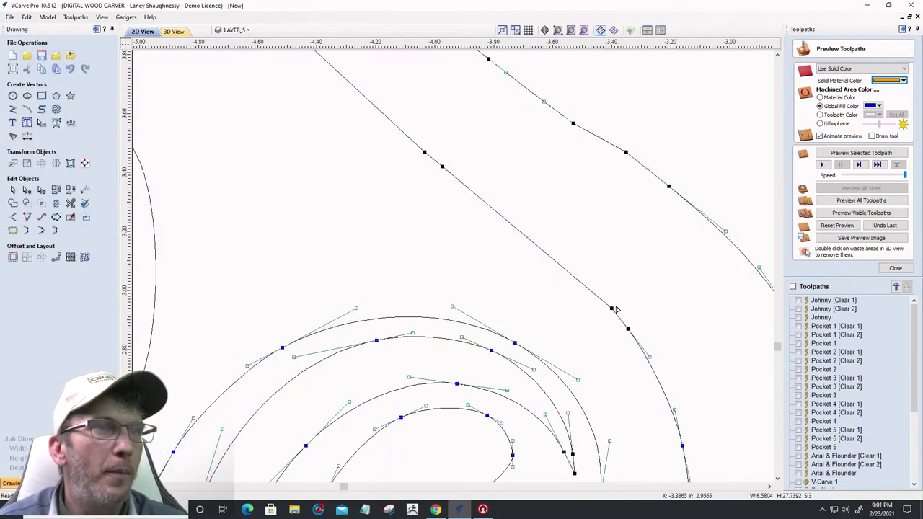
# Drag the seam nodes to straighten the kinks in both diagonal strands
pyautogui.moveTo(610, 308); pyautogui.dragTo(567, 309)
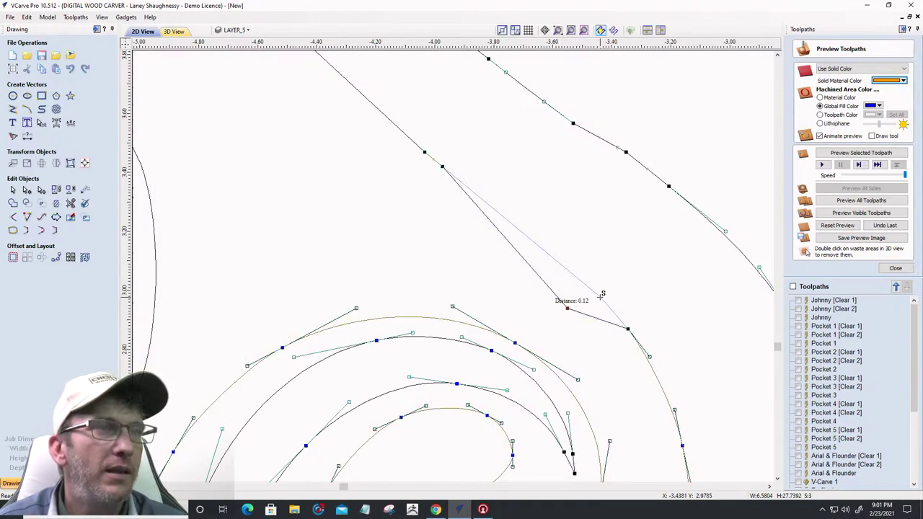
pyautogui.scroll(-2, 539, 319)
pyautogui.scroll(-1, 539, 319)
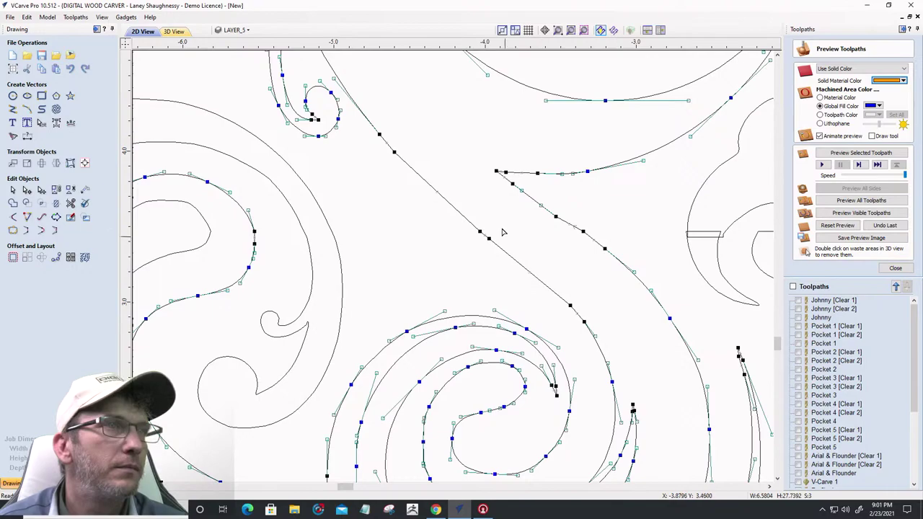
pyautogui.scroll(2, 502, 231)
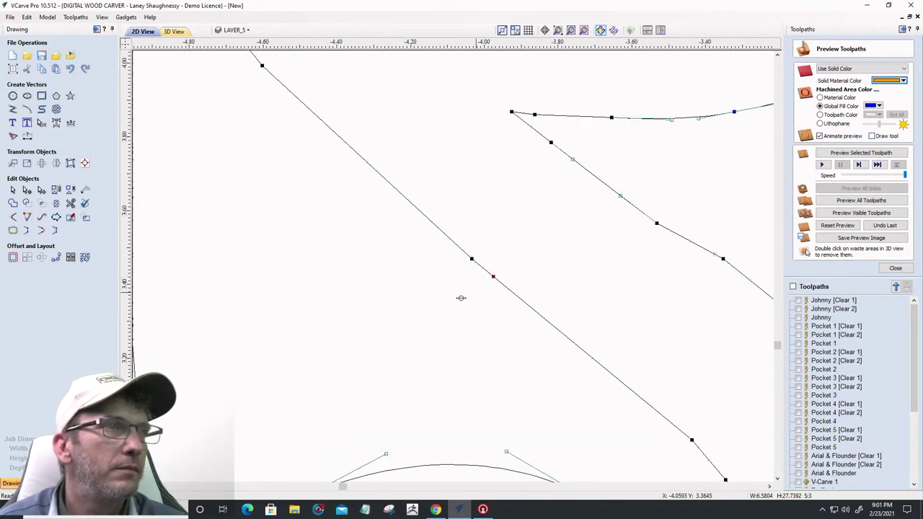
pyautogui.moveTo(493, 276)
pyautogui.mouseDown()
pyautogui.moveTo(461, 301)
pyautogui.moveTo(495, 272)
pyautogui.mouseUp()
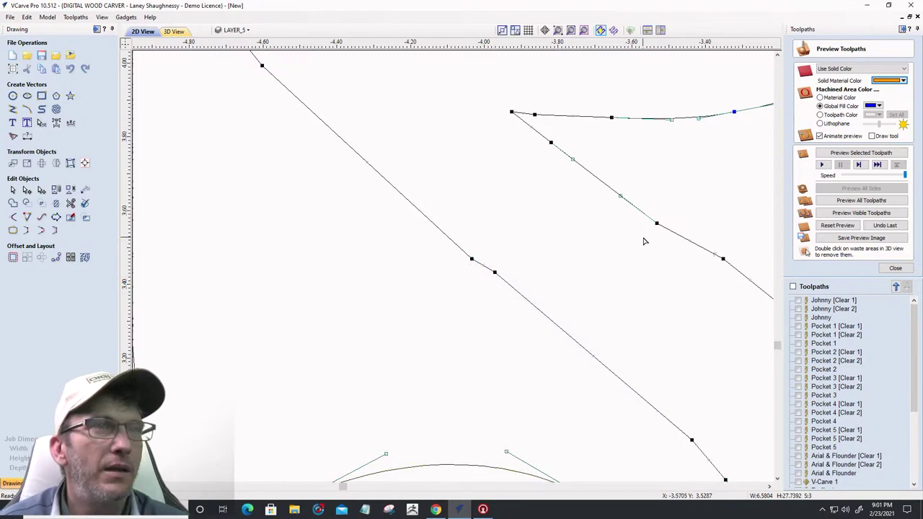
pyautogui.moveTo(656, 223); pyautogui.dragTo(663, 211)
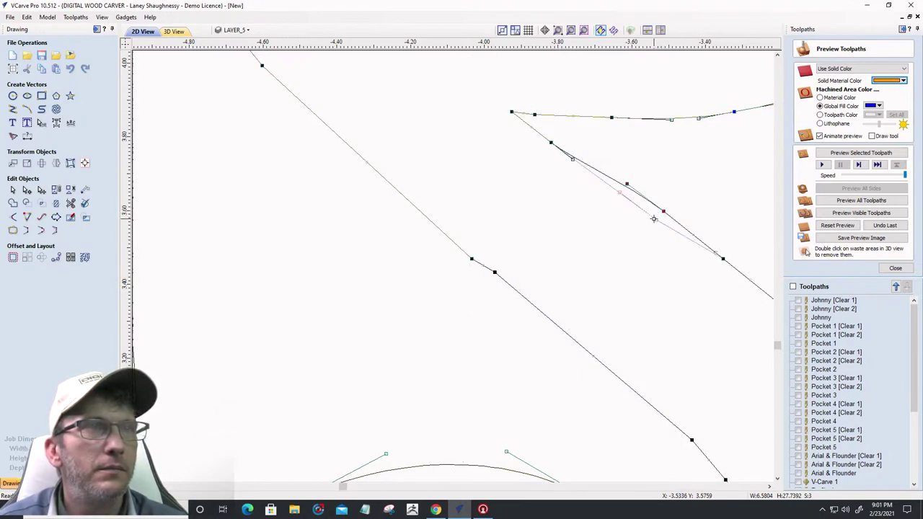
pyautogui.scroll(-3, 557, 284)
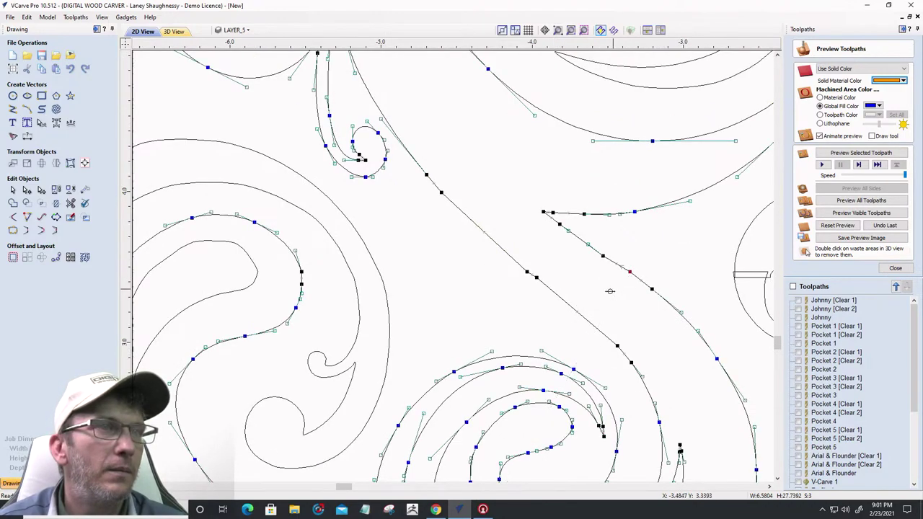
pyautogui.moveTo(610, 291); pyautogui.dragTo(630, 273)
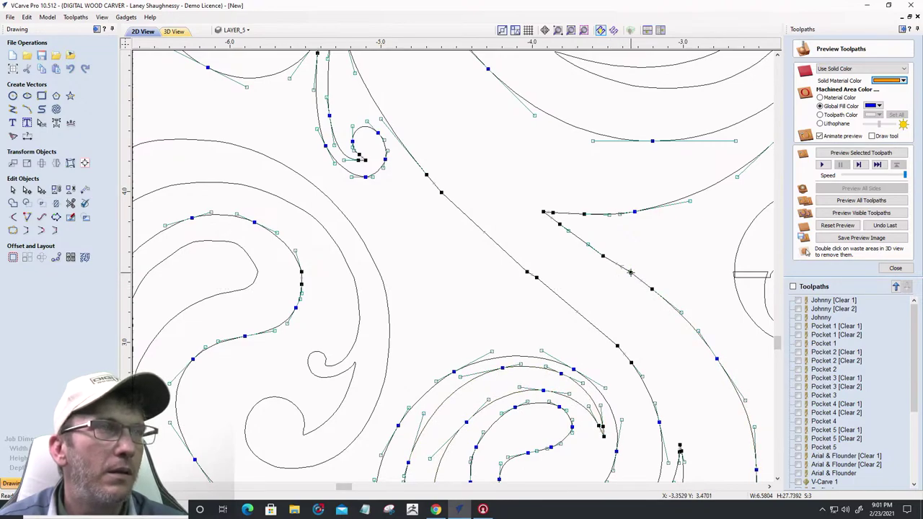
# Join the three open seam curves and confirm the result is a single open vector
pyautogui.click(13, 231)
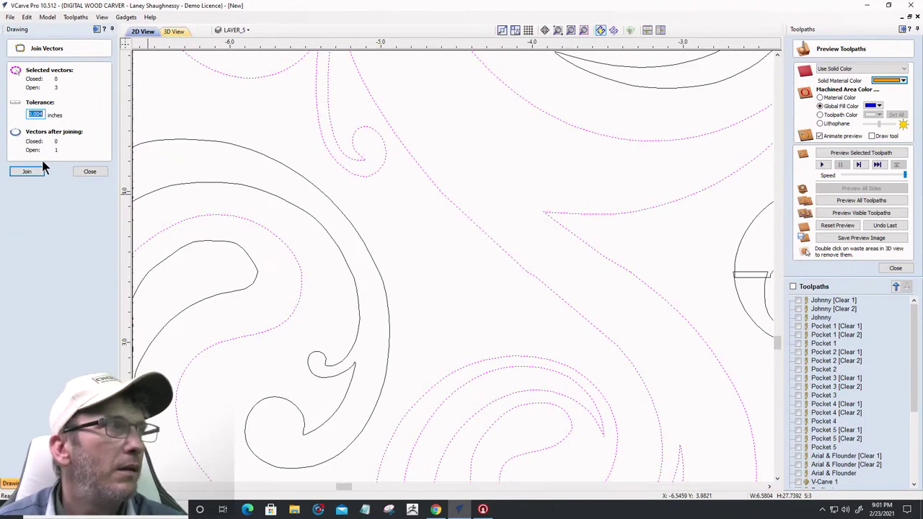
pyautogui.click(27, 171)
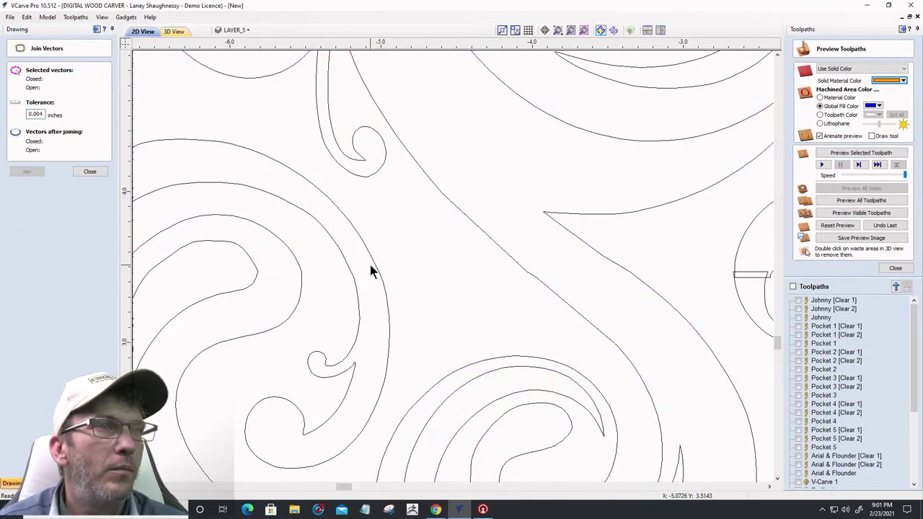
pyautogui.click(553, 289)
pyautogui.scroll(-5, 562, 284)
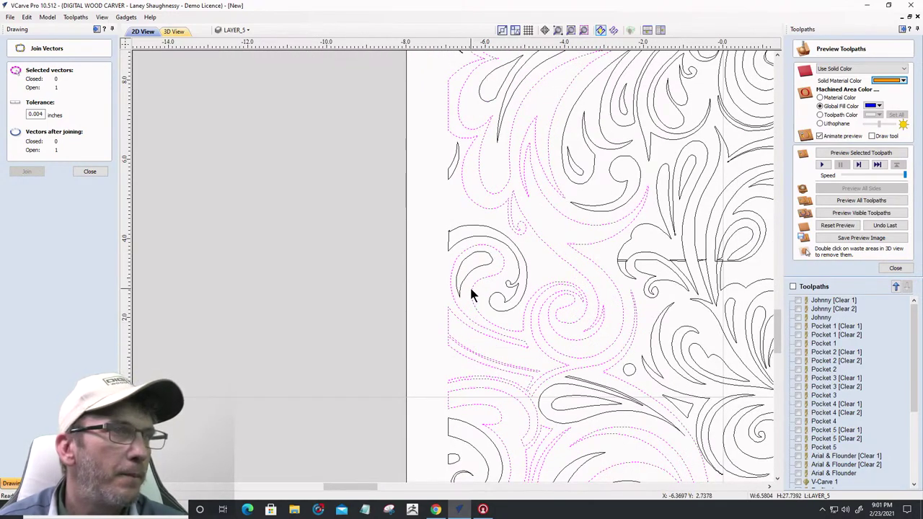
pyautogui.scroll(-5, 481, 312)
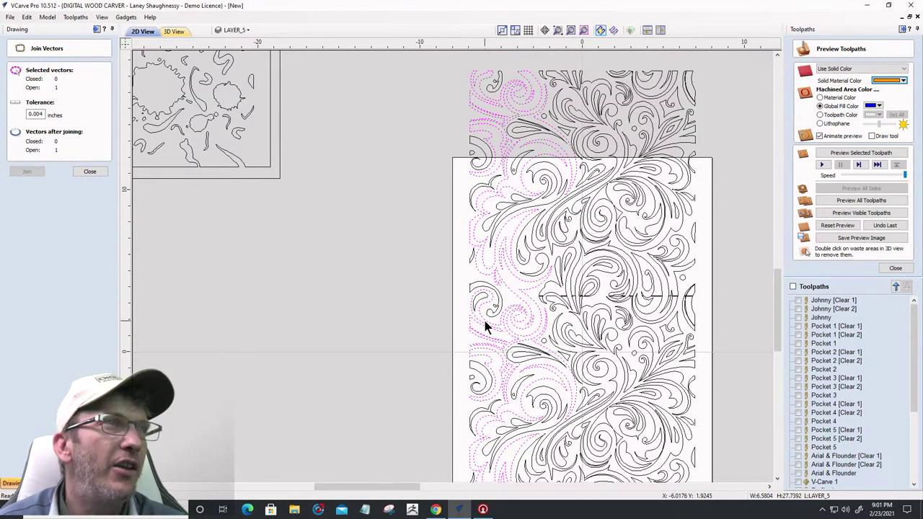
pyautogui.scroll(-1, 485, 326)
pyautogui.scroll(2, 481, 99)
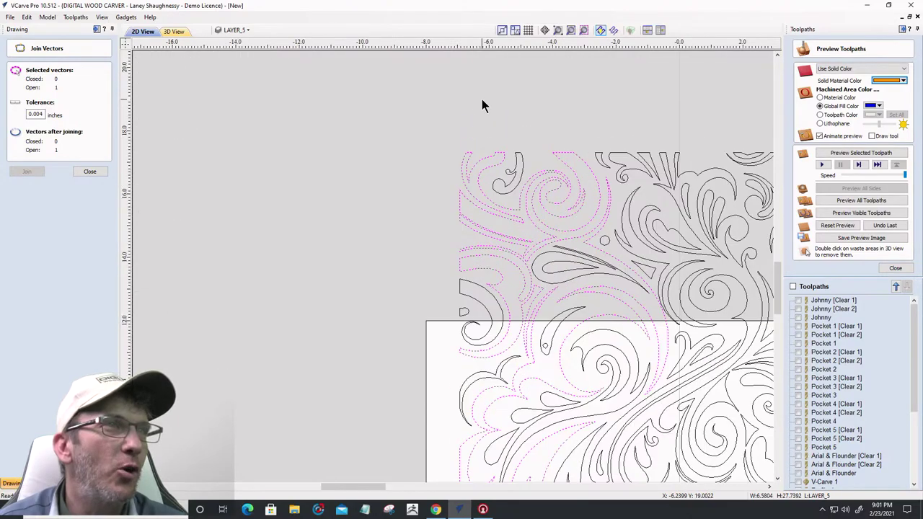
pyautogui.scroll(-3, 482, 99)
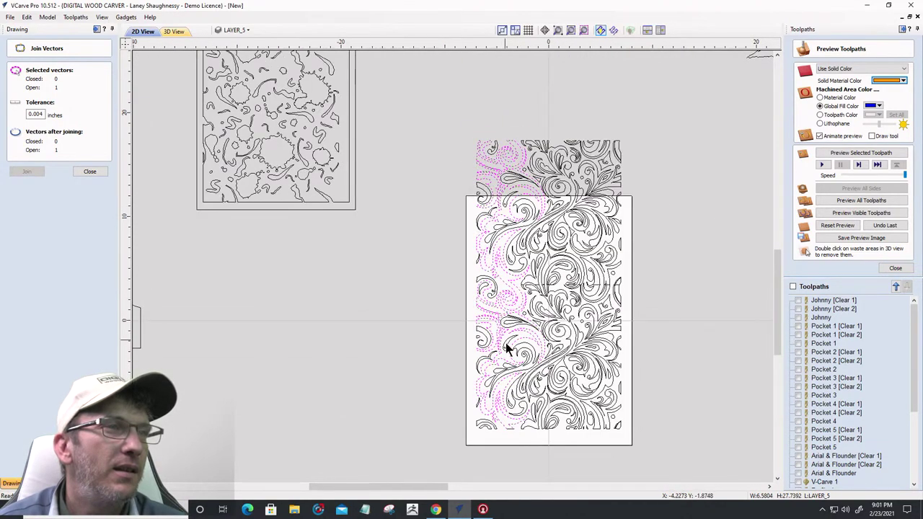
pyautogui.scroll(3, 505, 351)
pyautogui.scroll(-1, 504, 282)
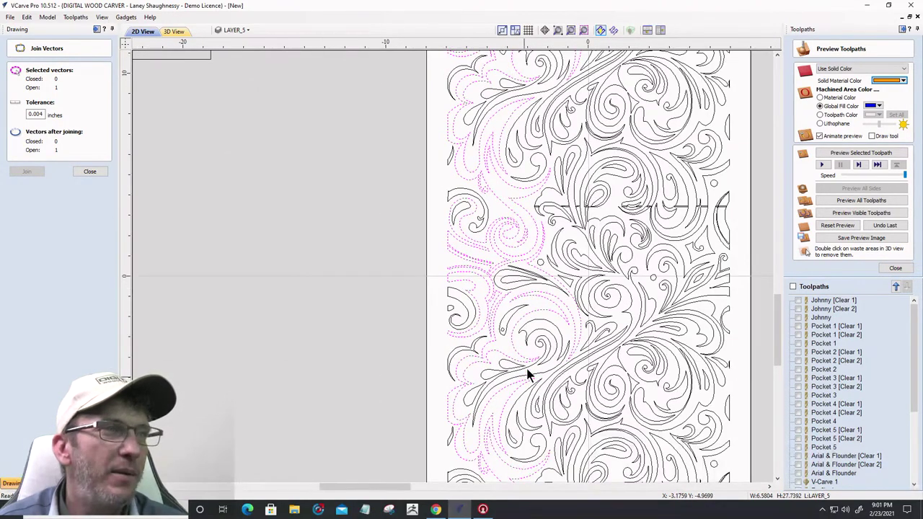
pyautogui.scroll(2, 532, 206)
pyautogui.scroll(2, 477, 184)
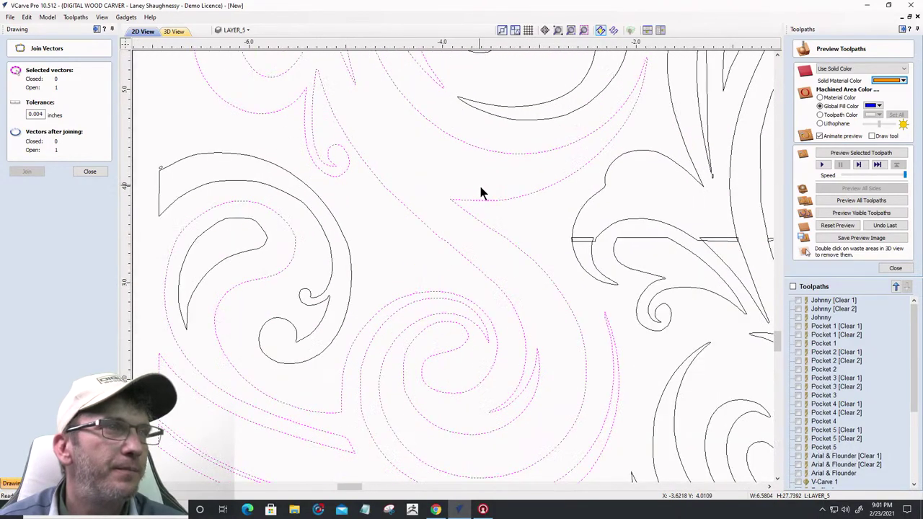
pyautogui.scroll(2, 521, 248)
pyautogui.scroll(2, 381, 308)
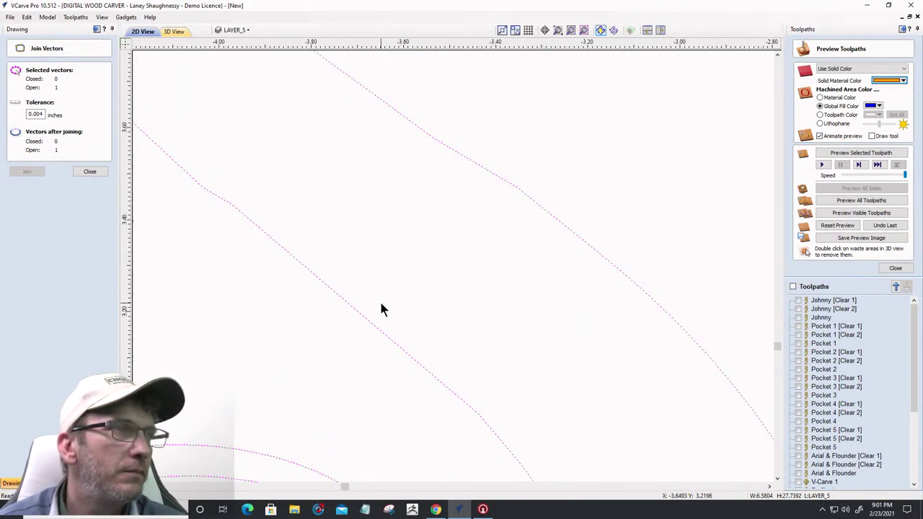
pyautogui.scroll(1, 382, 309)
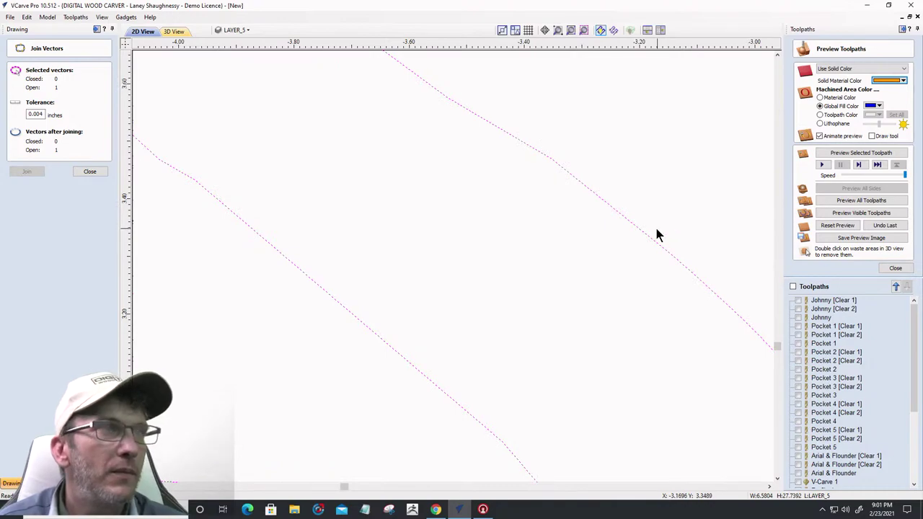
pyautogui.scroll(-1, 649, 236)
pyautogui.scroll(-5, 540, 173)
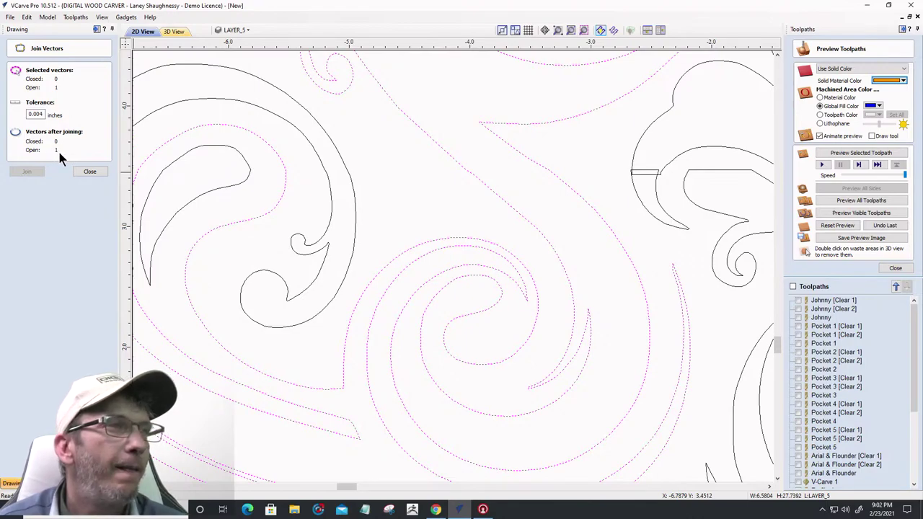
pyautogui.click(105, 174)
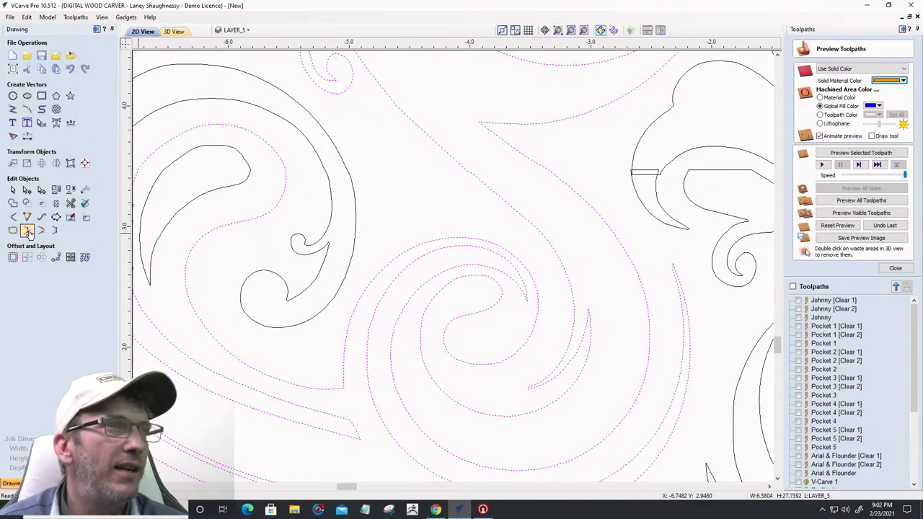
pyautogui.scroll(-3, 549, 192)
pyautogui.scroll(-3, 548, 192)
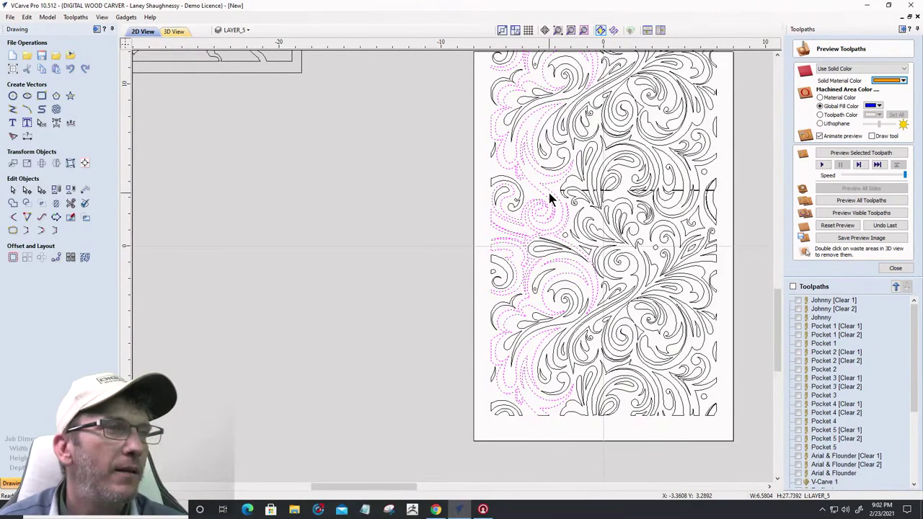
pyautogui.scroll(5, 548, 192)
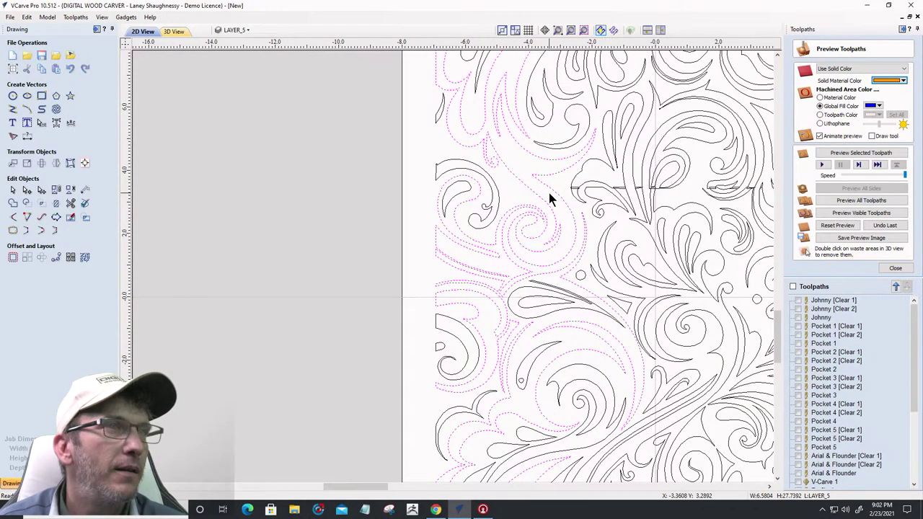
pyautogui.click(11, 231)
pyautogui.click(103, 172)
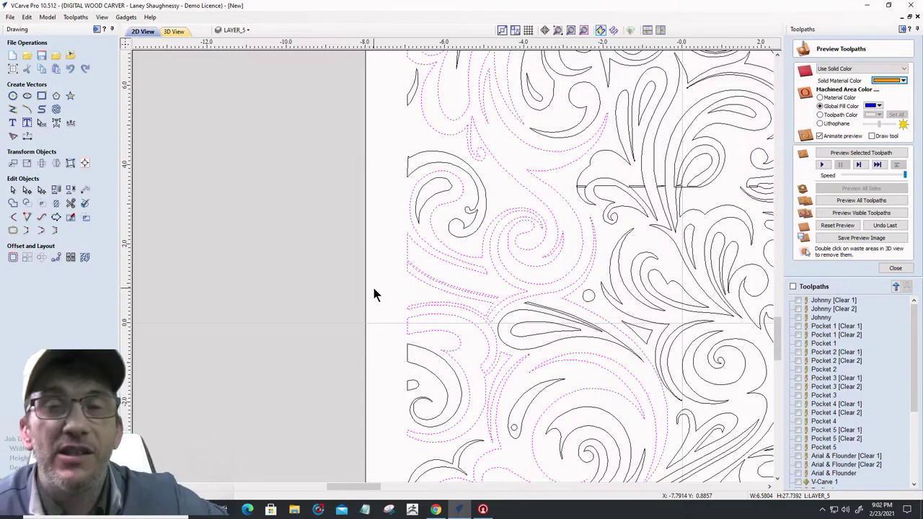
pyautogui.scroll(4, 570, 175)
pyautogui.scroll(6, 549, 180)
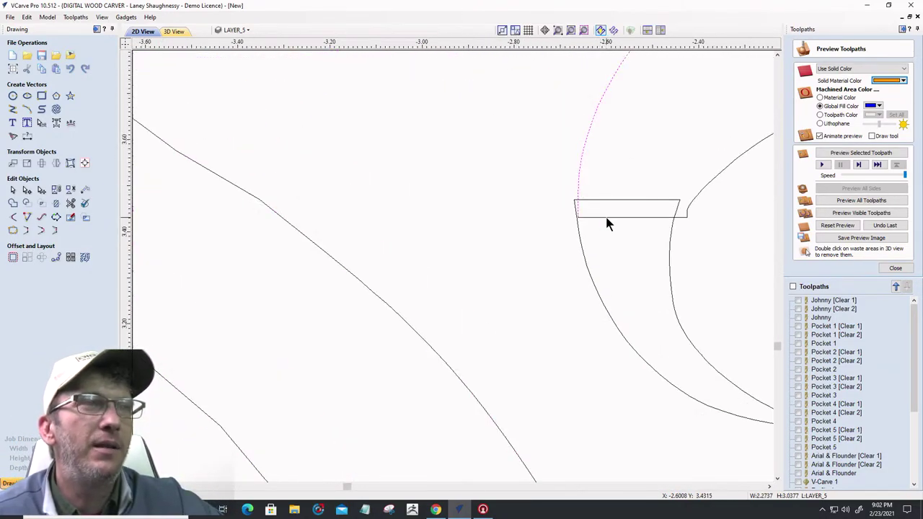
# Move the arc's end nodes onto the small rectangle's top-left and top-right corners
pyautogui.click(27, 189)
pyautogui.scroll(2, 581, 214)
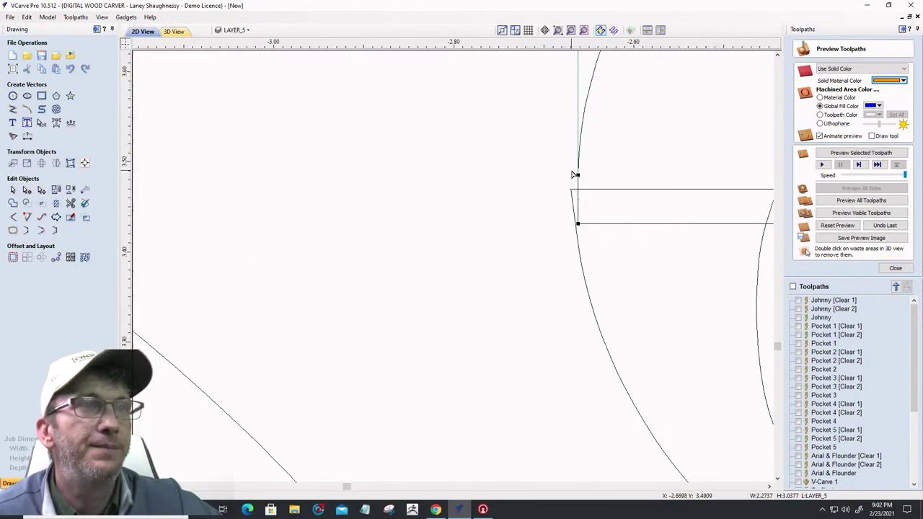
pyautogui.moveTo(577, 174); pyautogui.dragTo(573, 189)
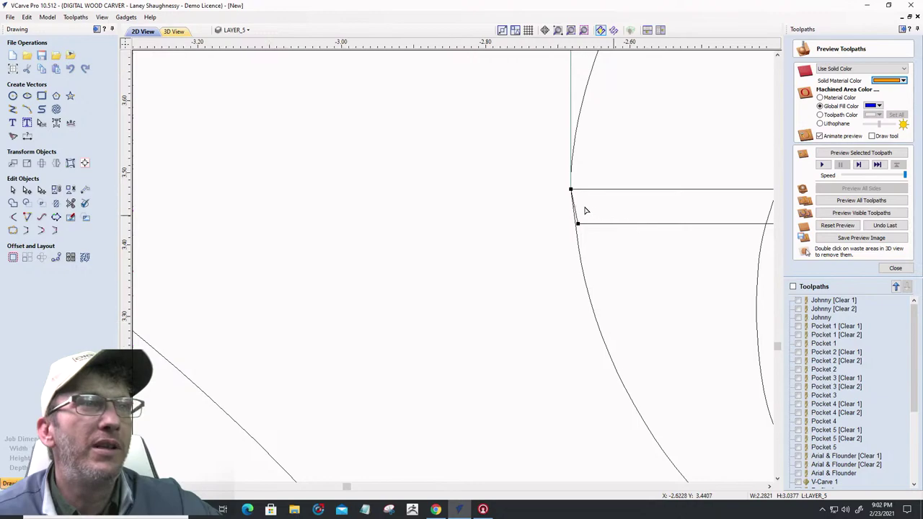
pyautogui.scroll(-2, 585, 209)
pyautogui.click(721, 214)
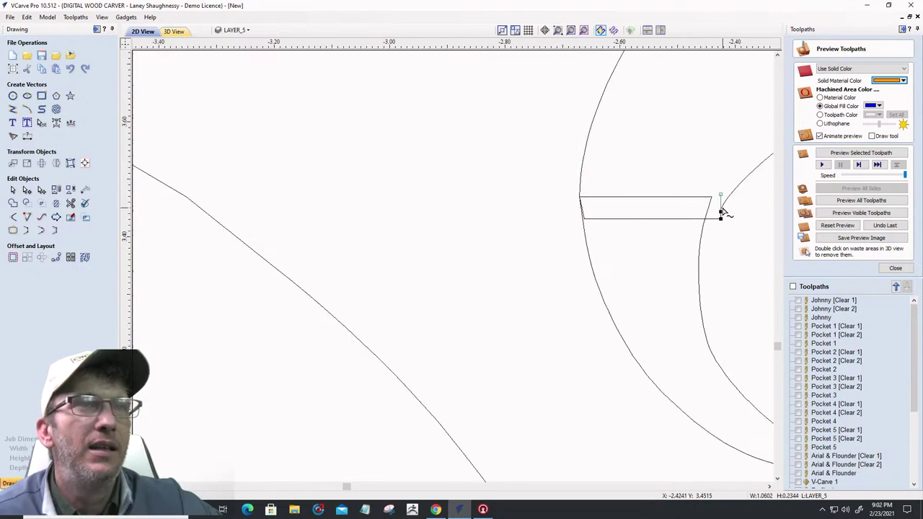
pyautogui.moveTo(720, 214); pyautogui.dragTo(711, 196)
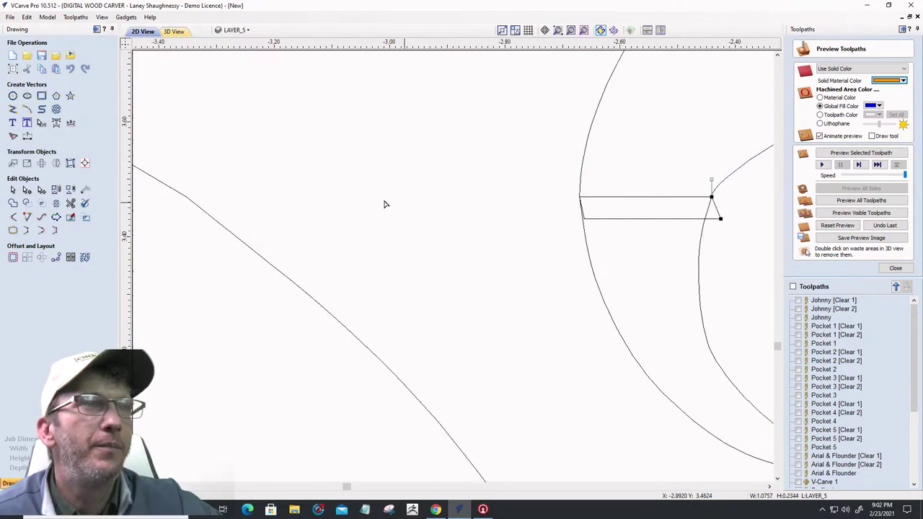
pyautogui.click(70, 203)
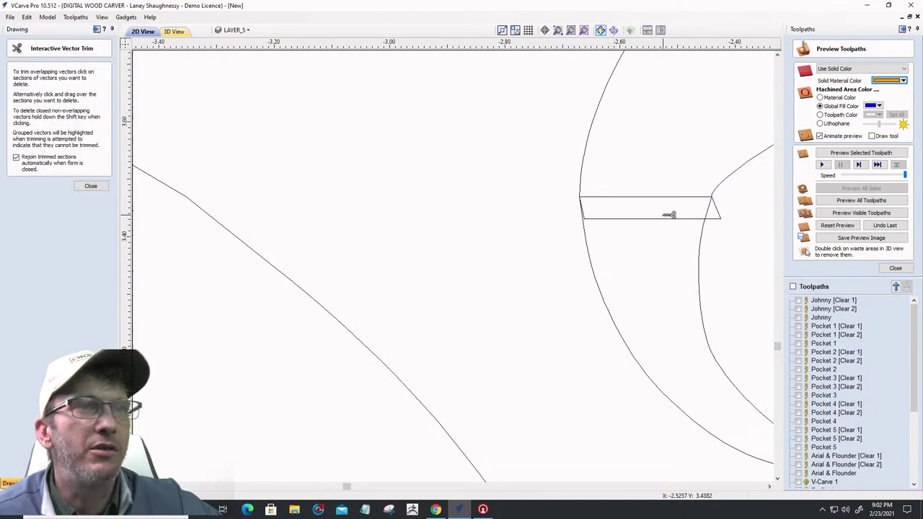
# Trim away the rectangle's top and bottom edges and the leftover bits beside the arc
pyautogui.click(668, 219)
pyautogui.click(666, 196)
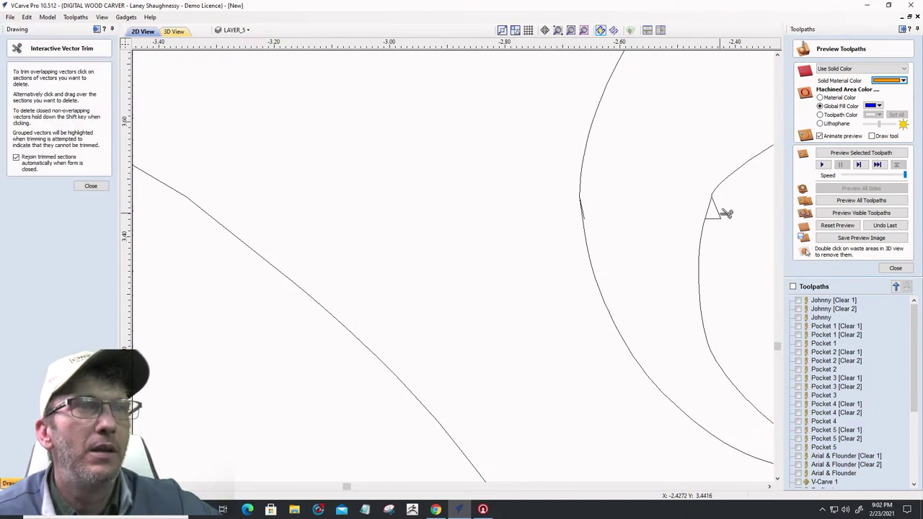
pyautogui.click(722, 214)
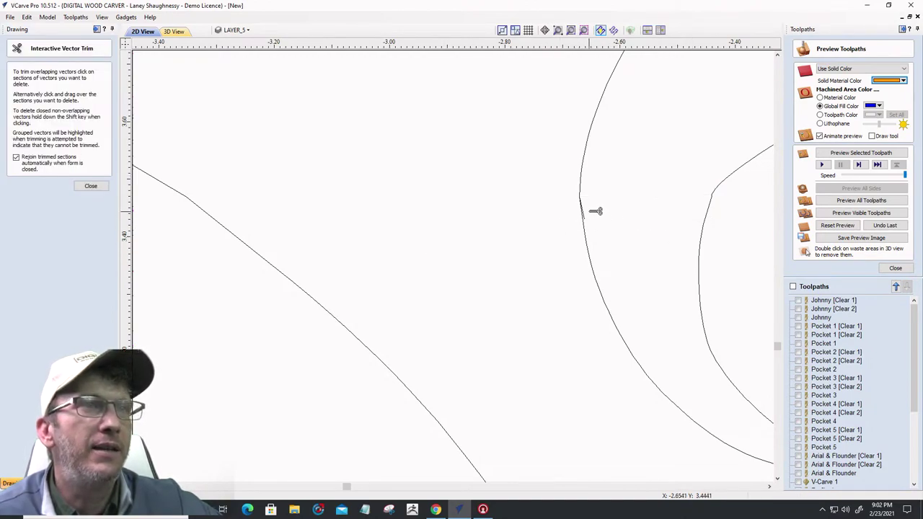
pyautogui.scroll(5, 596, 211)
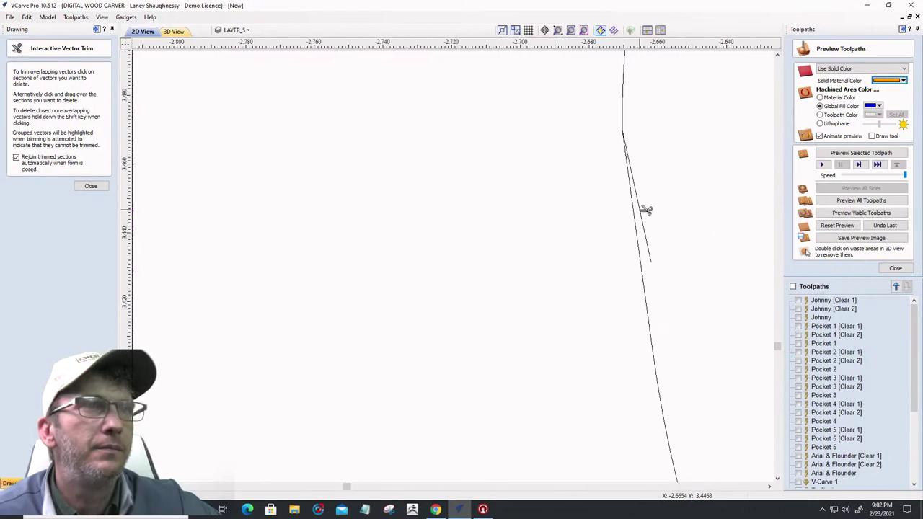
pyautogui.click(646, 210)
pyautogui.click(99, 186)
pyautogui.scroll(-1, 341, 193)
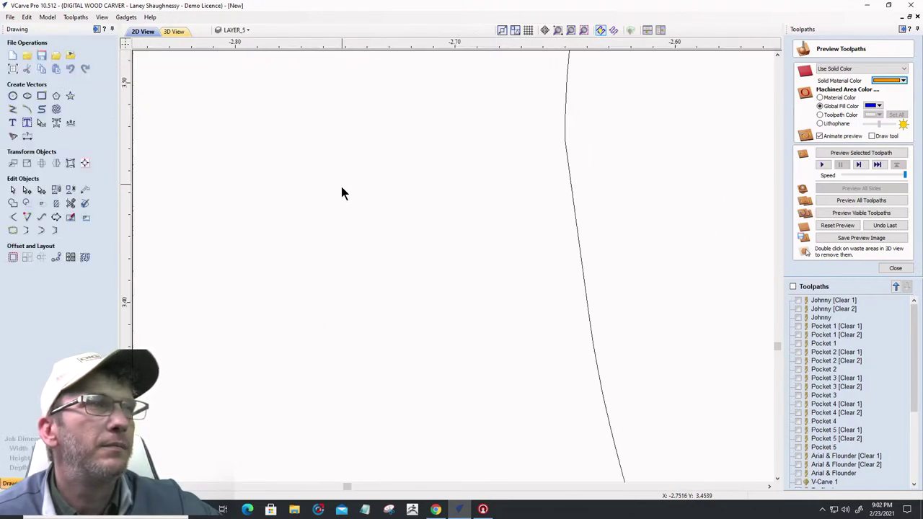
pyautogui.scroll(-10, 340, 192)
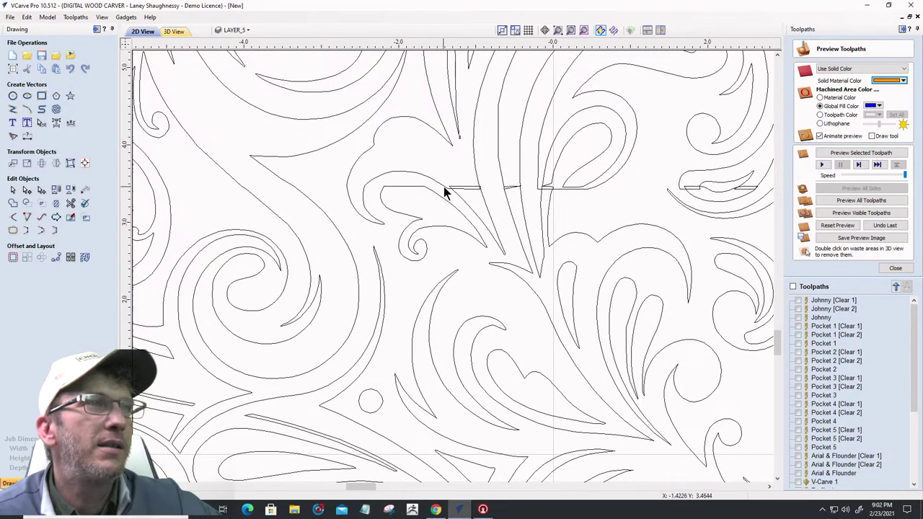
pyautogui.scroll(3, 458, 190)
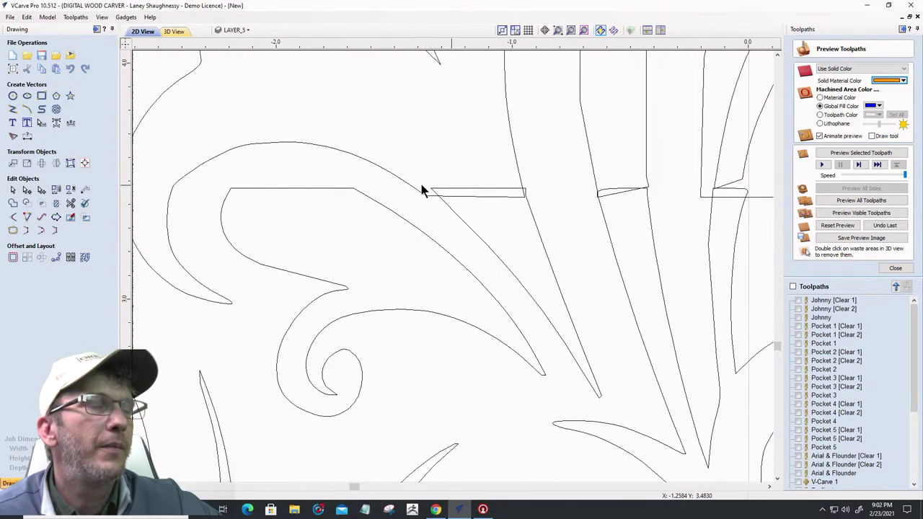
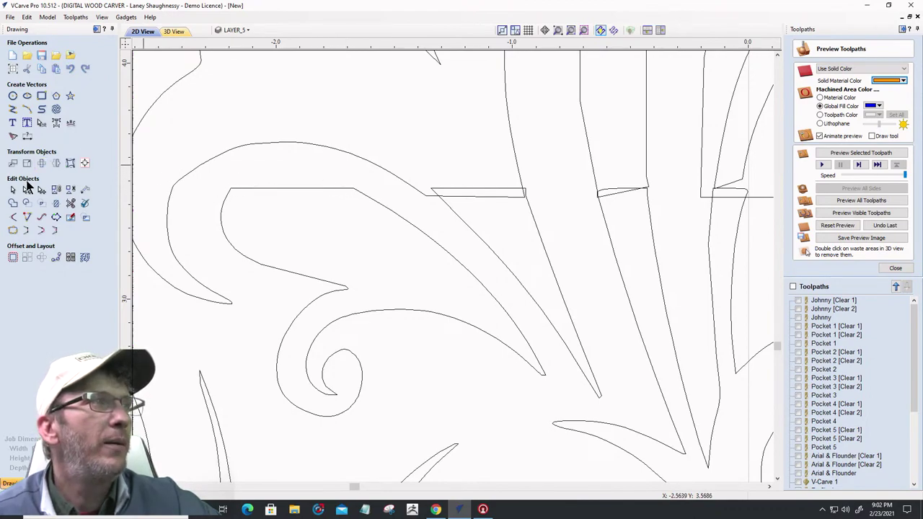
# Convert the swirl's straight top span into an arc and pull it into shape
pyautogui.click(26, 190)
pyautogui.click(261, 190)
pyautogui.rightClick(261, 189)
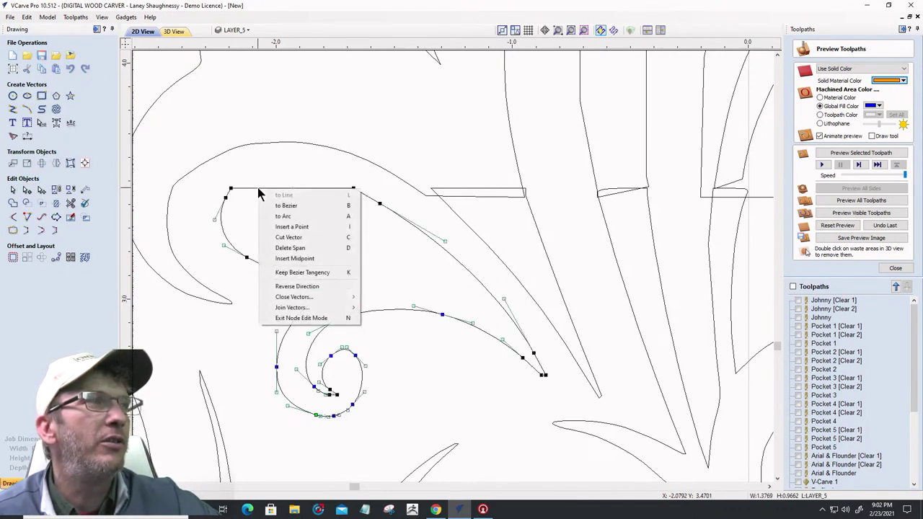
pyautogui.click(280, 218)
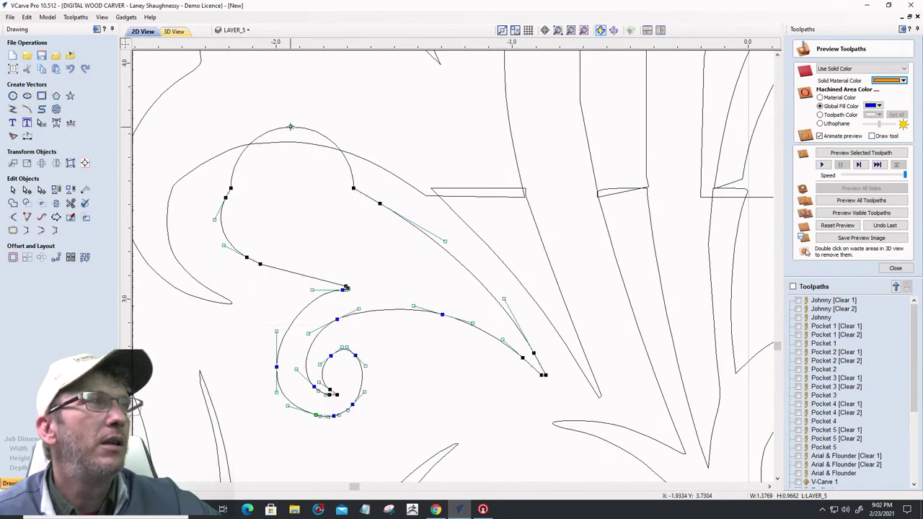
pyautogui.moveTo(289, 147); pyautogui.dragTo(287, 175)
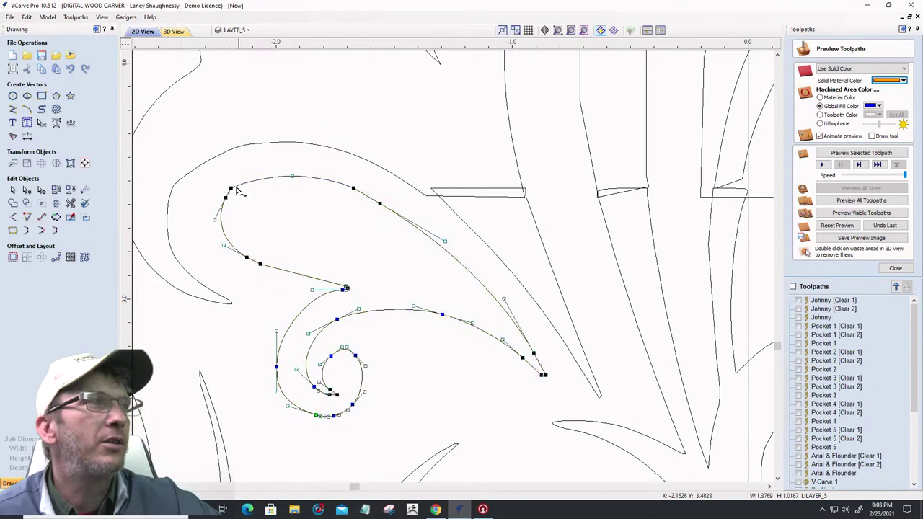
pyautogui.click(263, 252)
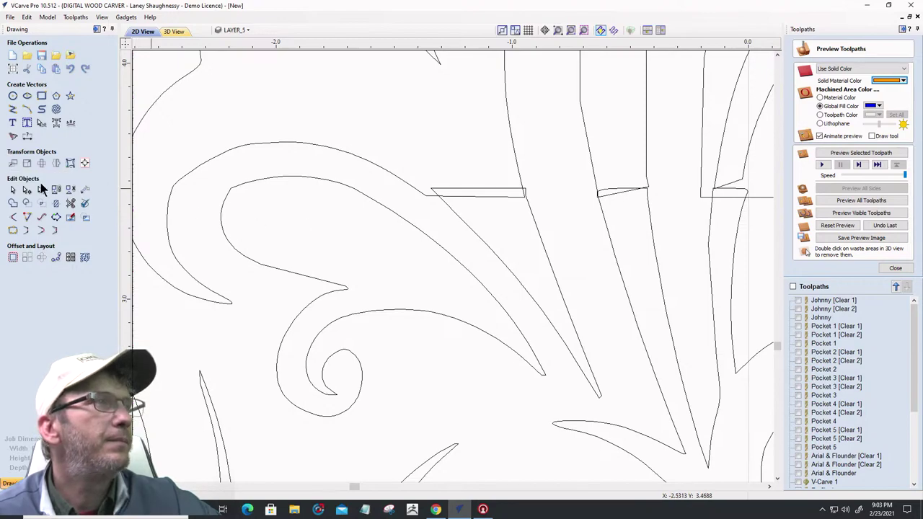
# Adjust the upper curve's handles and snap its open end onto the line's corner
pyautogui.click(422, 194)
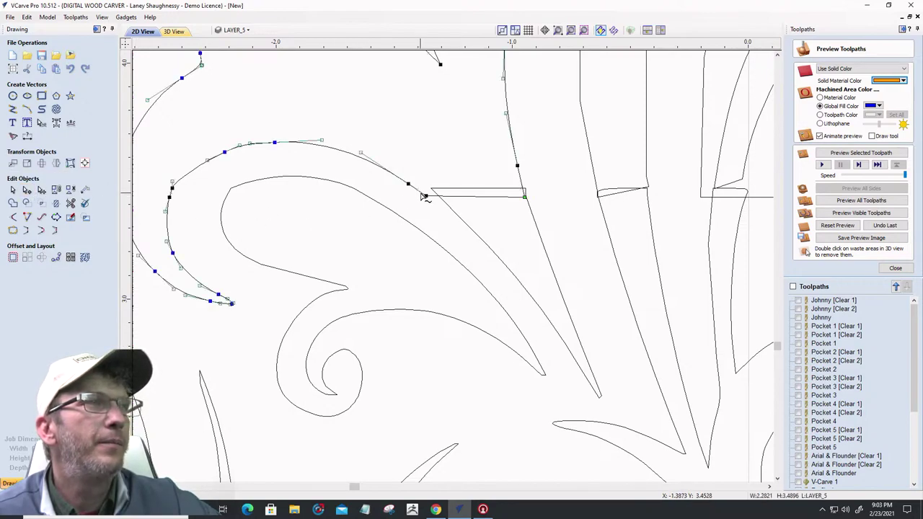
pyautogui.moveTo(456, 209); pyautogui.dragTo(433, 223)
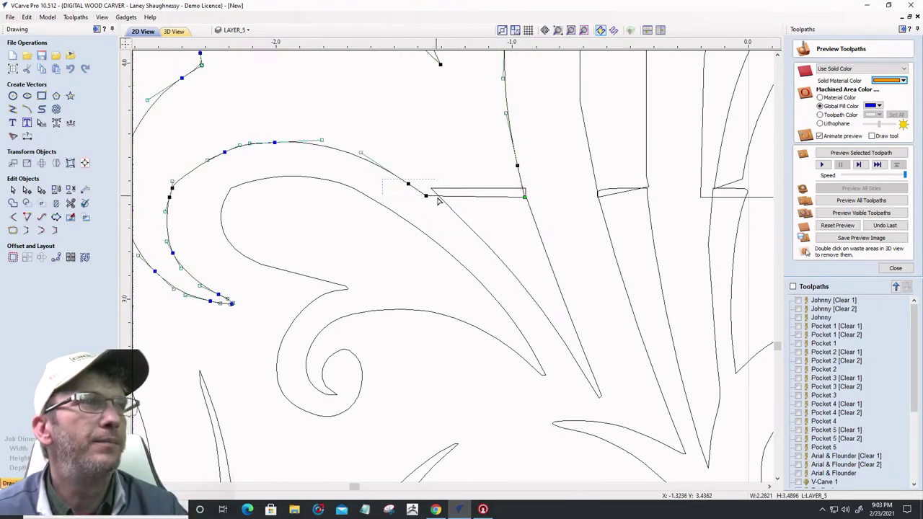
pyautogui.moveTo(425, 194); pyautogui.dragTo(430, 188)
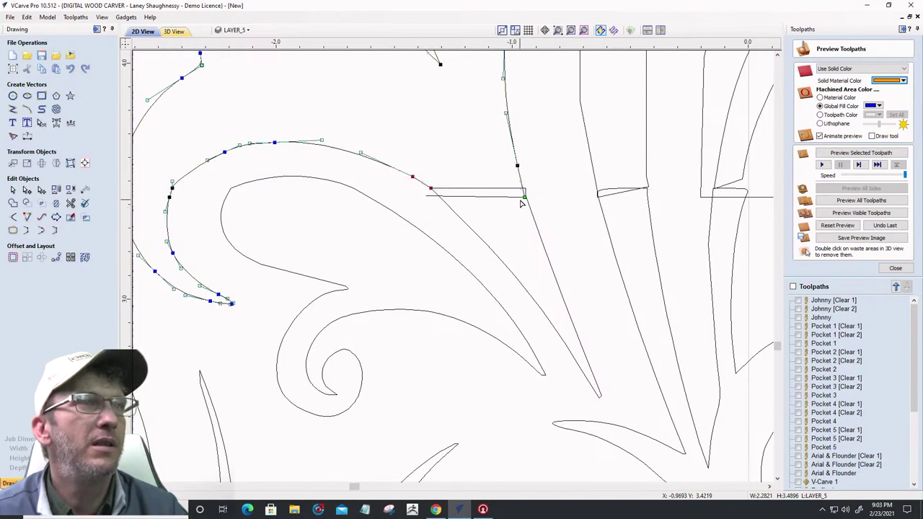
pyautogui.scroll(4, 521, 204)
pyautogui.moveTo(534, 193); pyautogui.dragTo(537, 165)
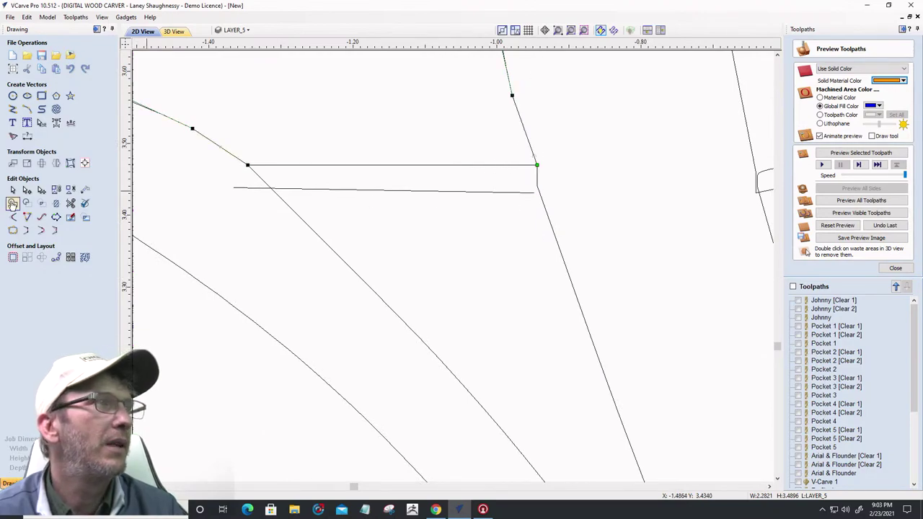
# Trim the line right of the crossing, the long horizontal line and the leftover stub
pyautogui.click(71, 203)
pyautogui.click(311, 190)
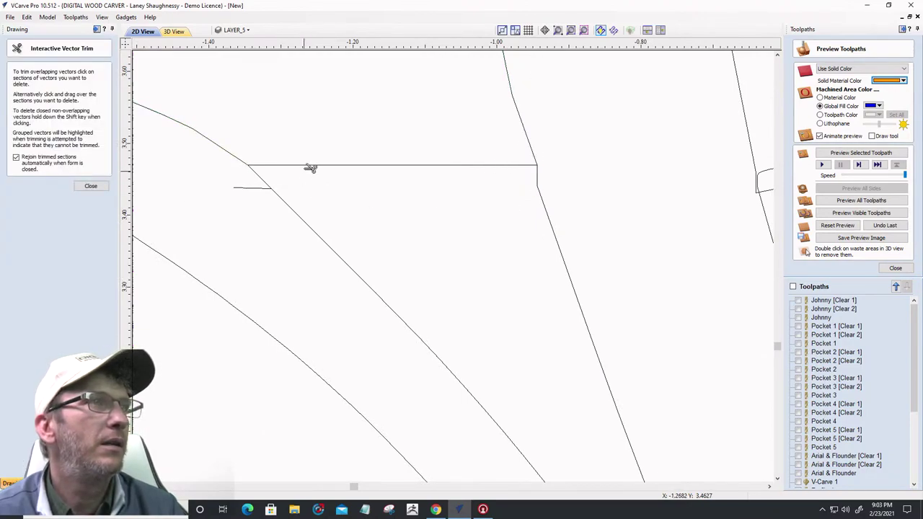
pyautogui.click(308, 166)
pyautogui.click(253, 188)
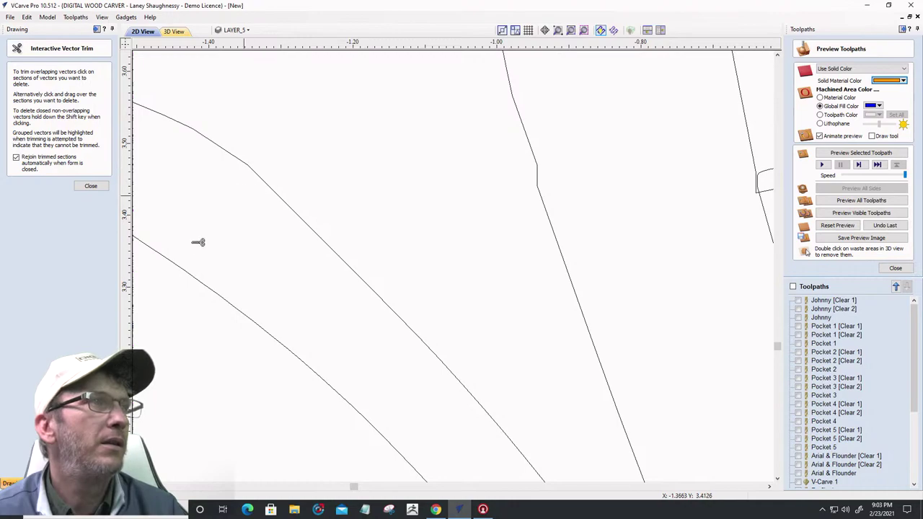
pyautogui.click(87, 186)
pyautogui.scroll(-6, 213, 223)
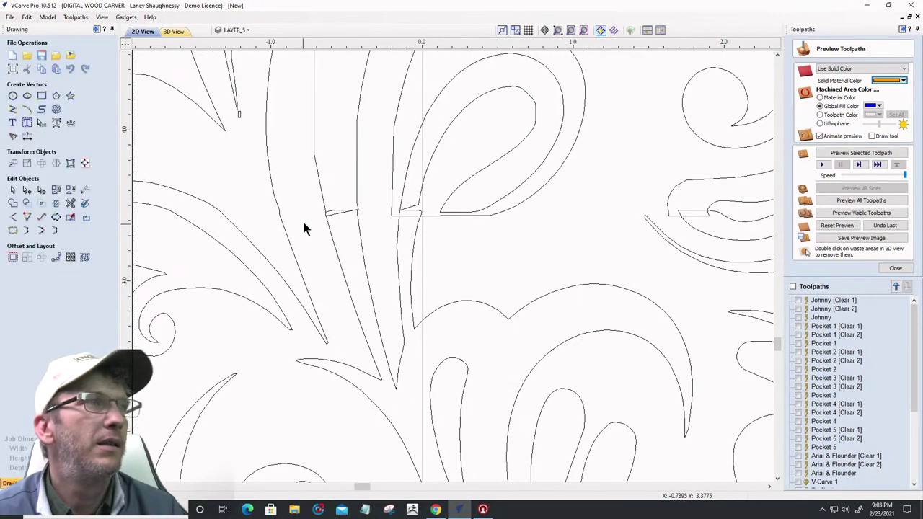
pyautogui.scroll(6, 346, 212)
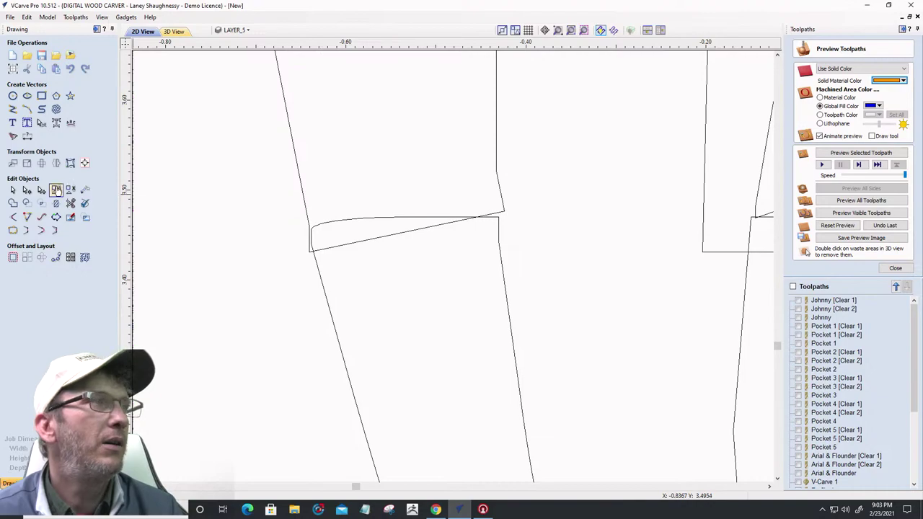
# Align the junction vector's nodes onto the slanted stroke and the corner
pyautogui.click(28, 190)
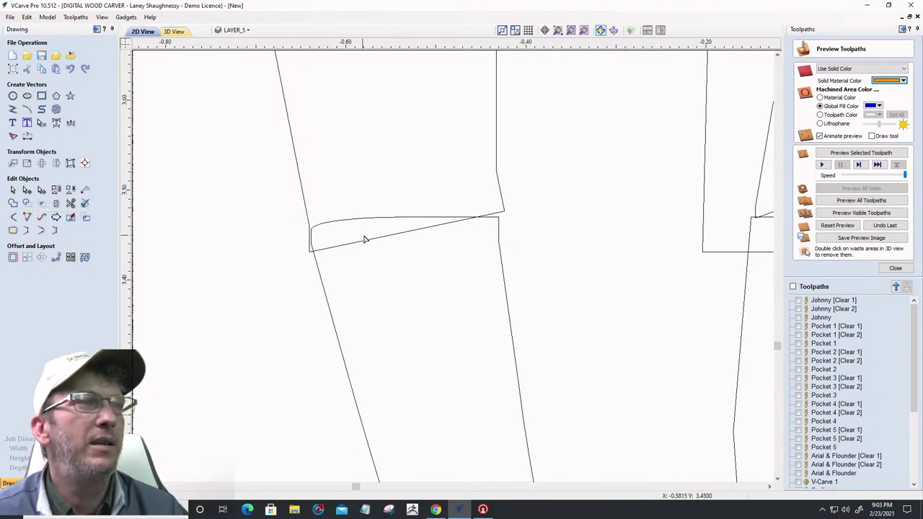
pyautogui.scroll(-2, 378, 240)
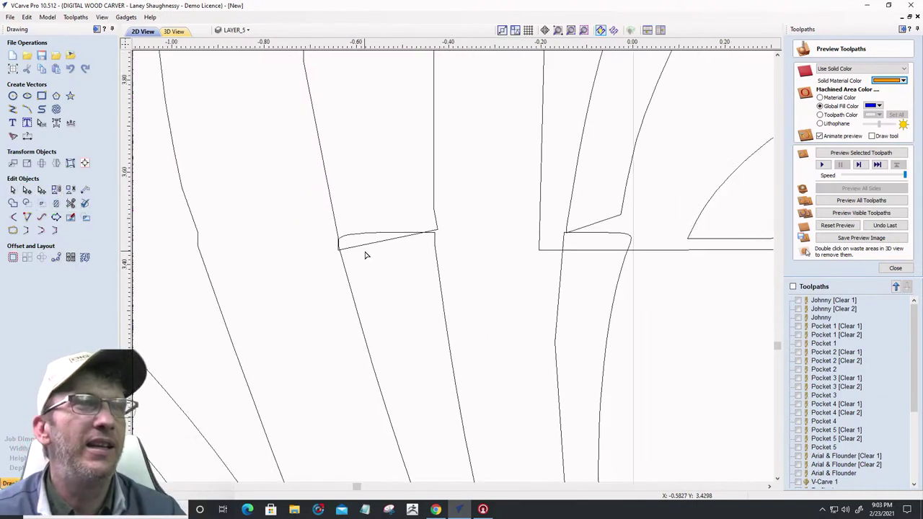
pyautogui.scroll(3, 380, 241)
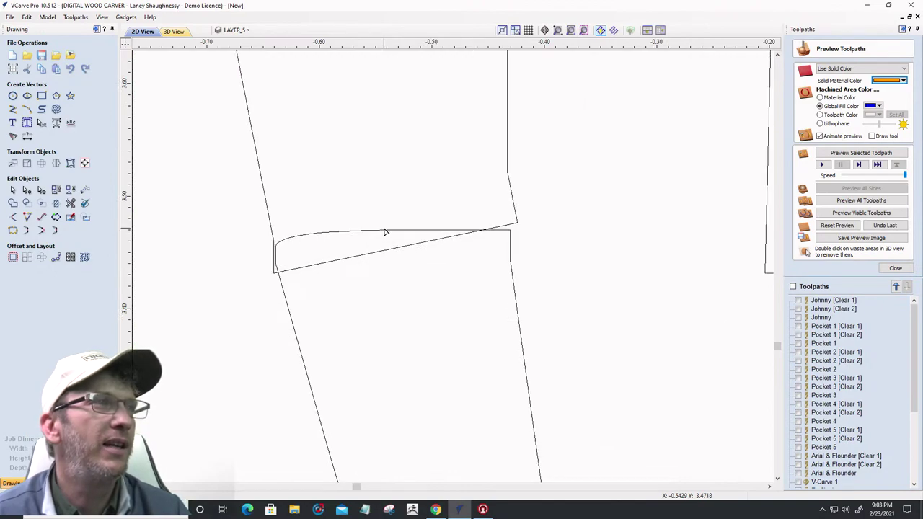
pyautogui.click(387, 233)
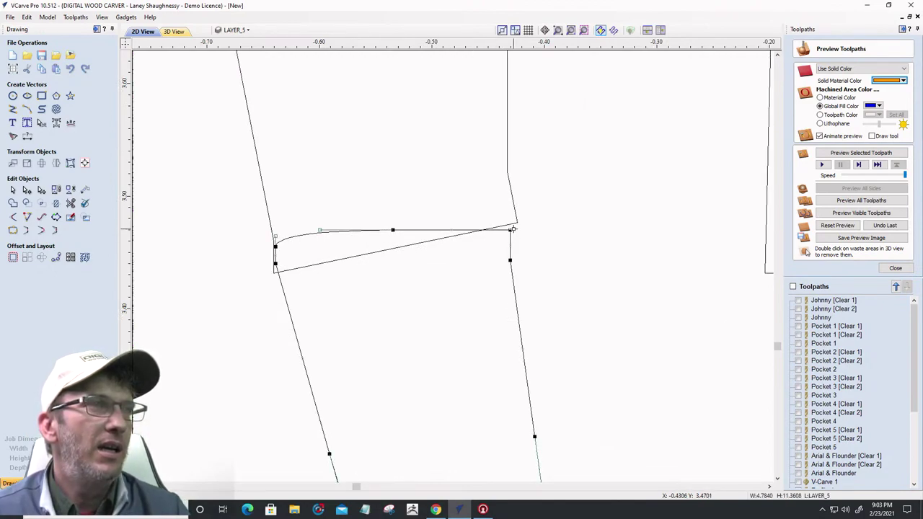
pyautogui.moveTo(509, 229); pyautogui.dragTo(516, 222)
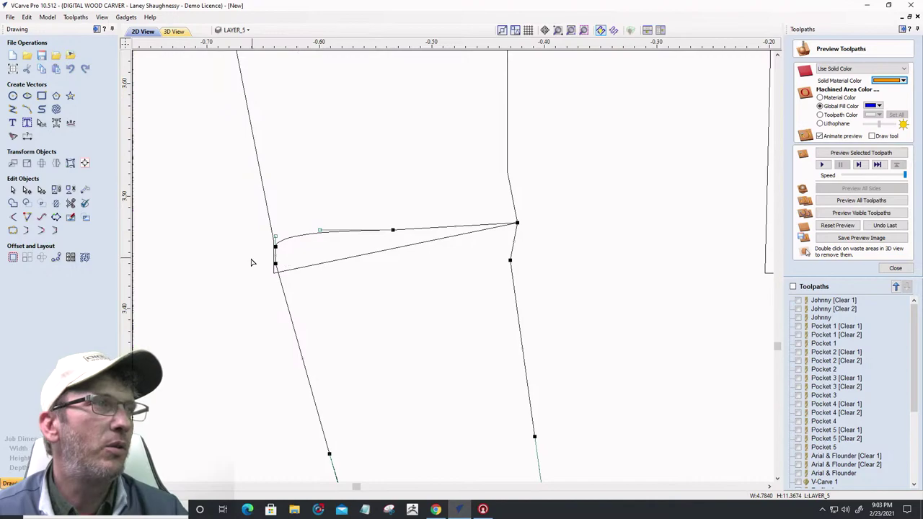
pyautogui.moveTo(274, 264); pyautogui.dragTo(274, 272)
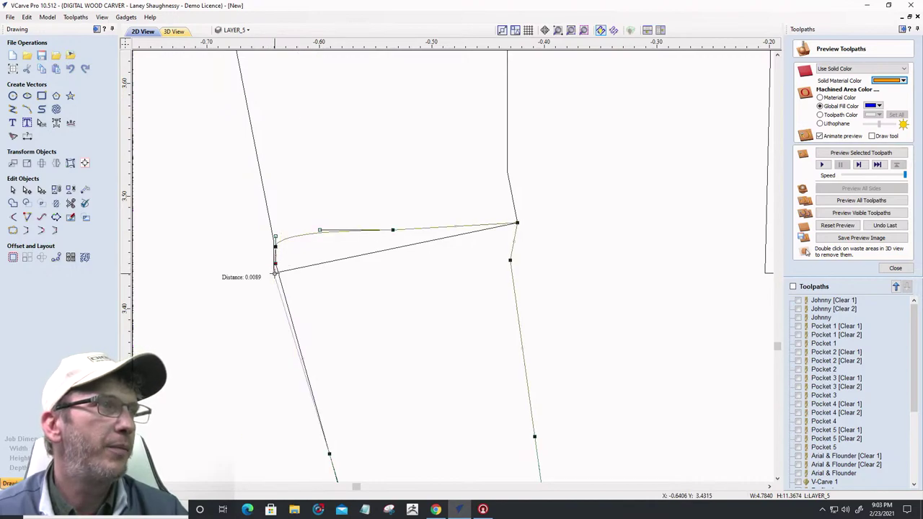
# Trim away the sliver crossing between the two slanted strokes
pyautogui.click(71, 202)
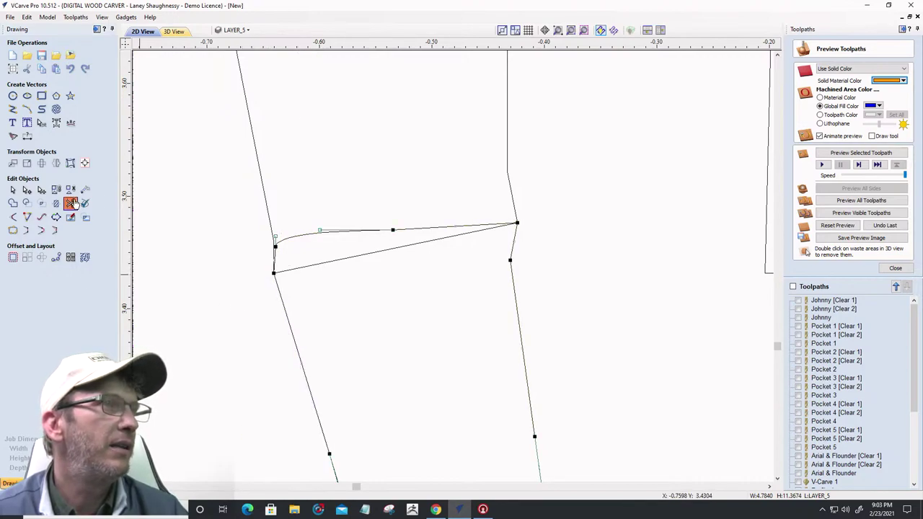
pyautogui.click(340, 254)
pyautogui.click(91, 186)
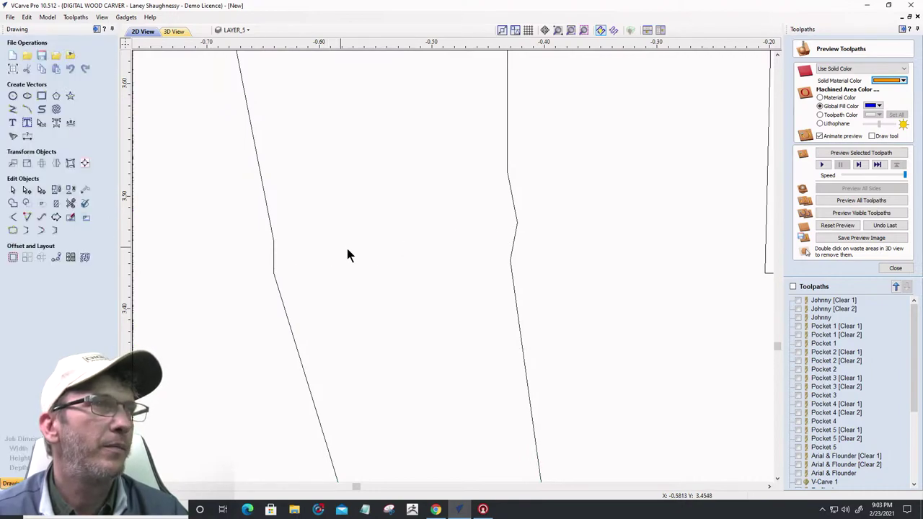
# Make the middle, lower and top nodes of the right slanted stroke smooth points
pyautogui.click(513, 244)
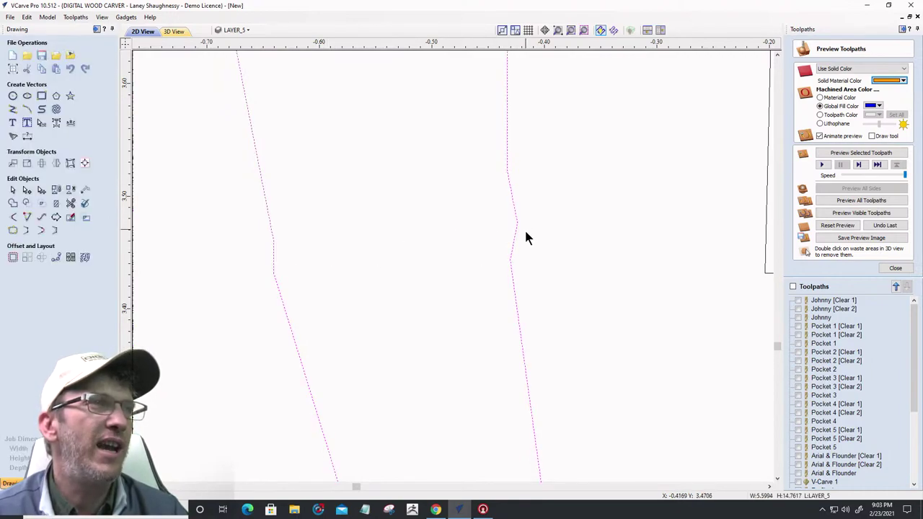
pyautogui.click(27, 189)
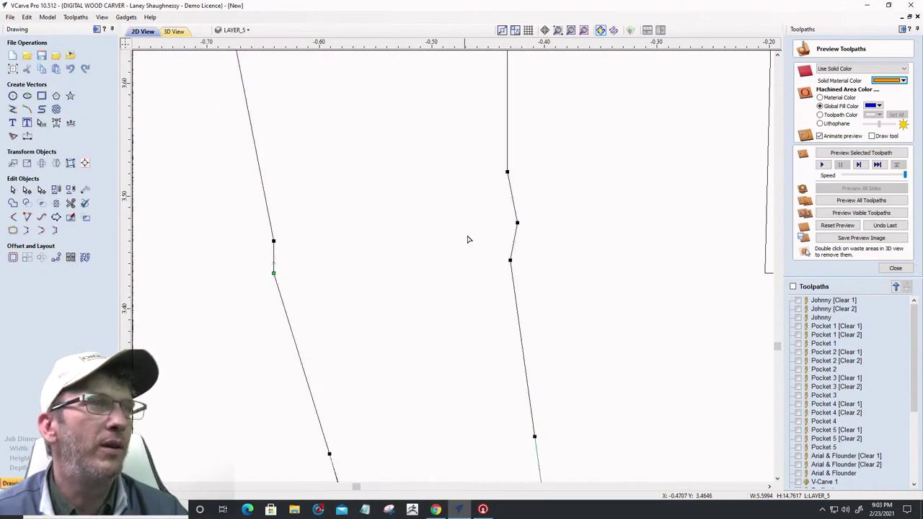
pyautogui.rightClick(518, 222)
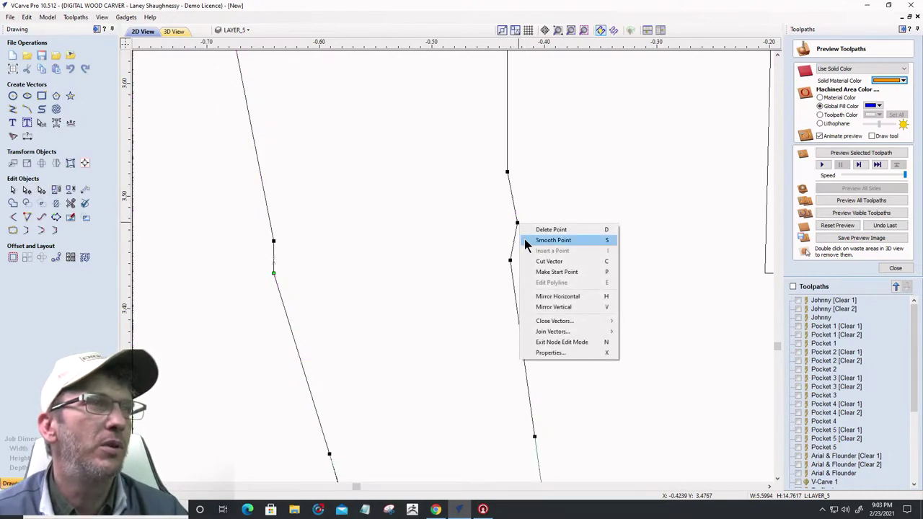
pyautogui.click(528, 241)
pyautogui.rightClick(510, 260)
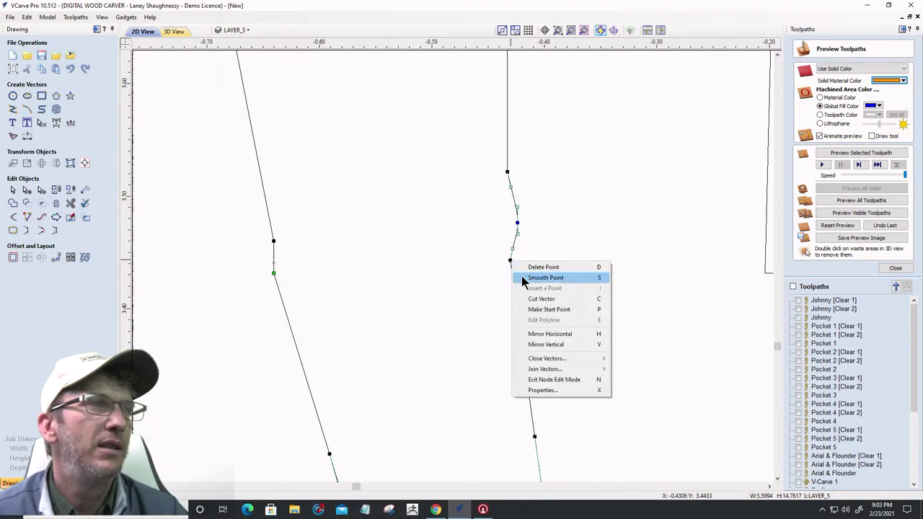
pyautogui.click(522, 276)
pyautogui.rightClick(506, 172)
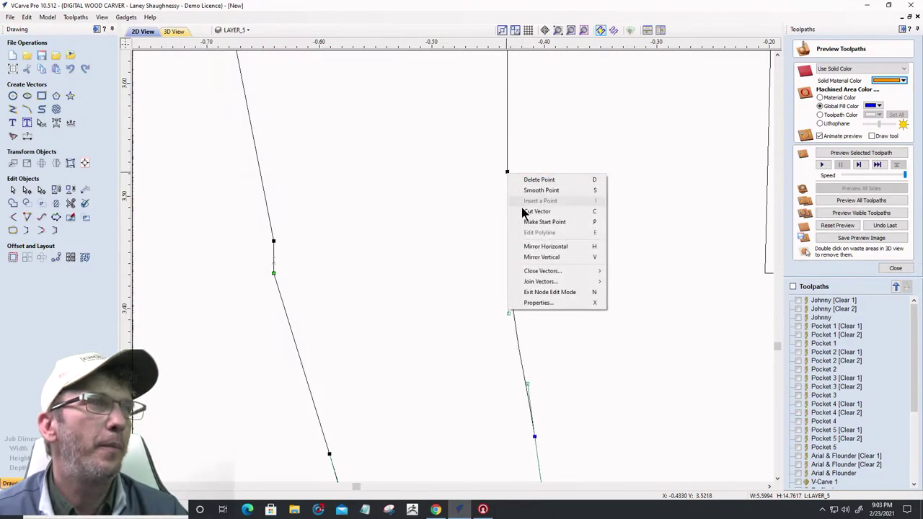
pyautogui.click(522, 192)
# Delete the right stroke's middle node, nudge the lower node, and smooth the left stroke's node
pyautogui.moveTo(517, 222); pyautogui.dragTo(496, 223)
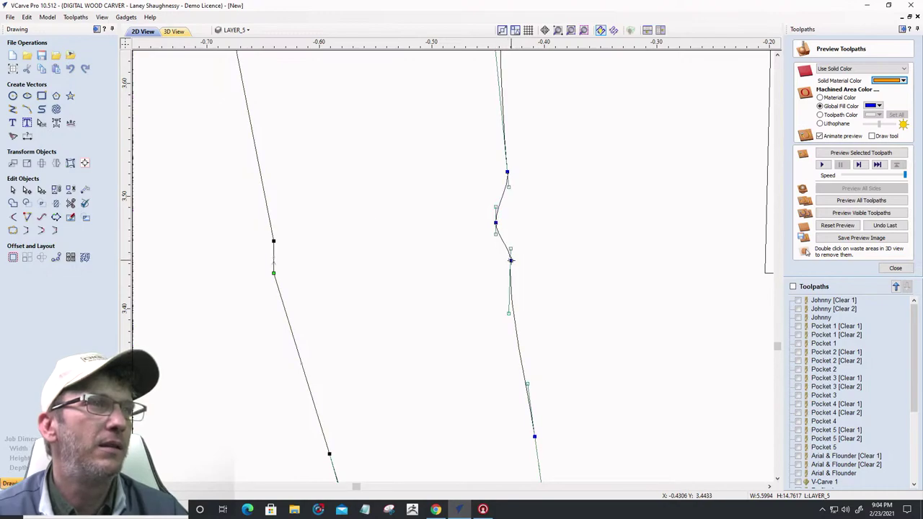
pyautogui.rightClick(496, 223)
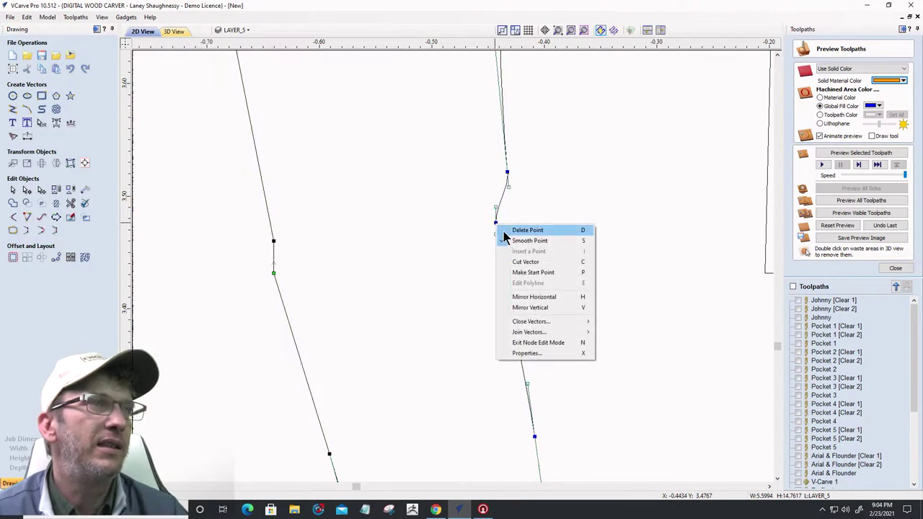
pyautogui.click(510, 232)
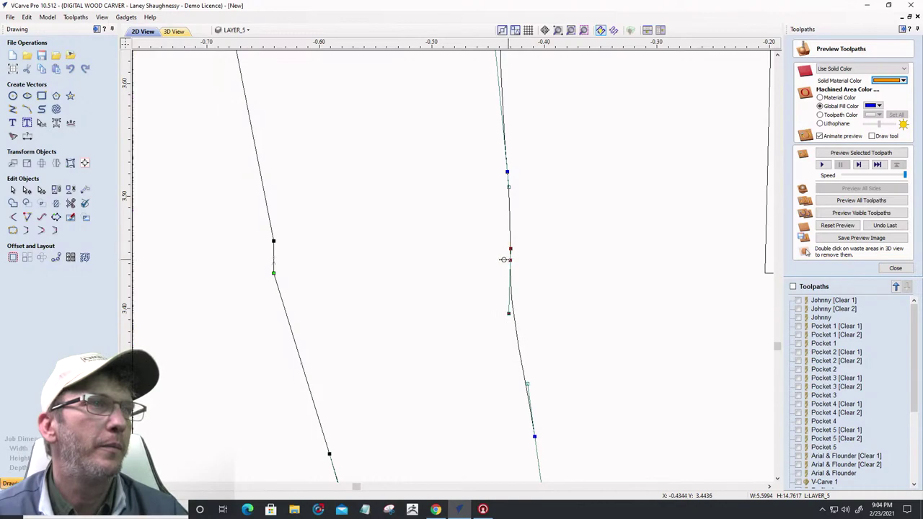
pyautogui.moveTo(503, 259); pyautogui.dragTo(503, 260)
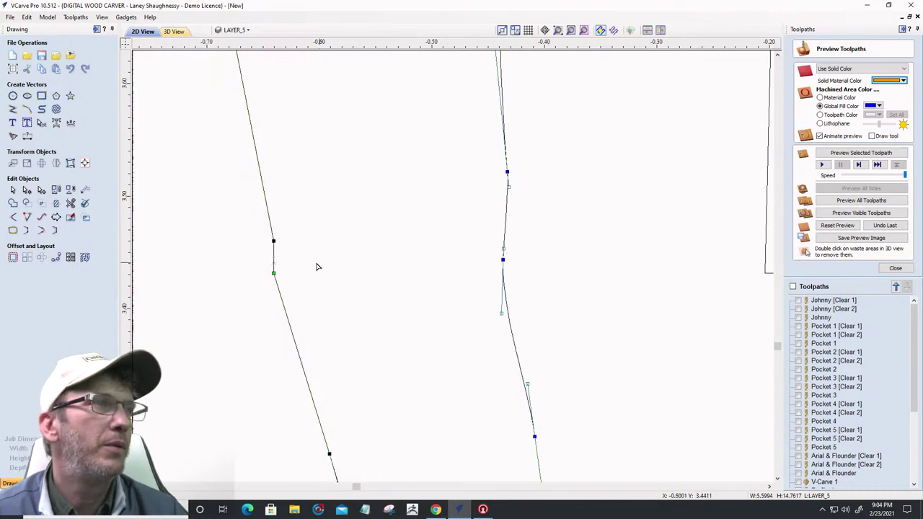
pyautogui.rightClick(274, 241)
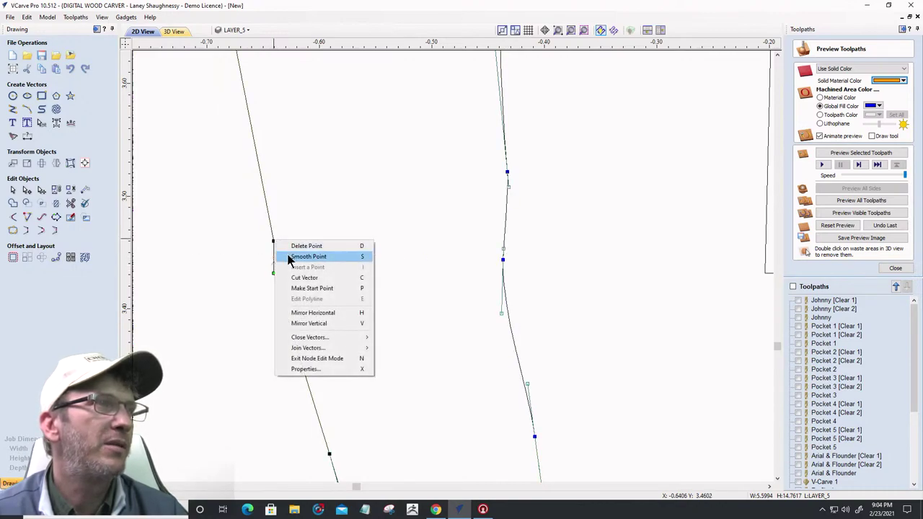
pyautogui.click(287, 257)
pyautogui.scroll(-4, 298, 235)
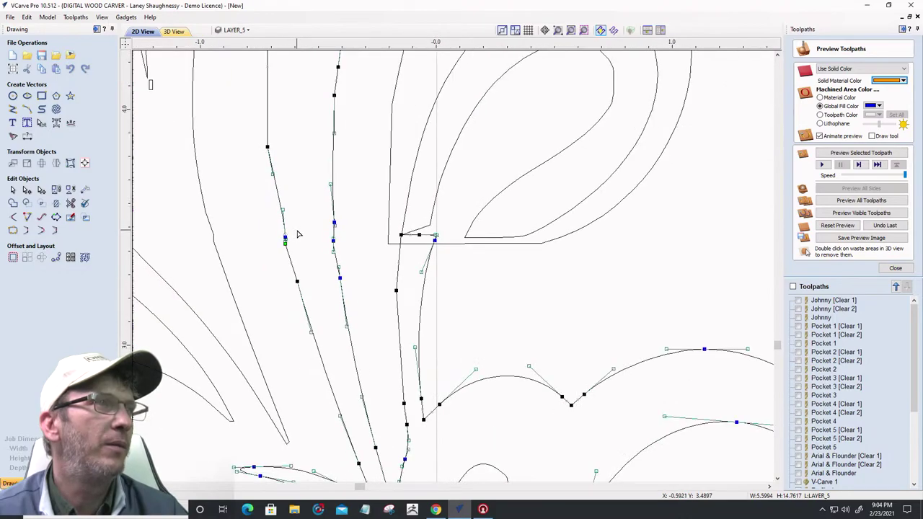
# Deselect the edited strokes and inspect the curve on the right of the pattern
pyautogui.click(312, 254)
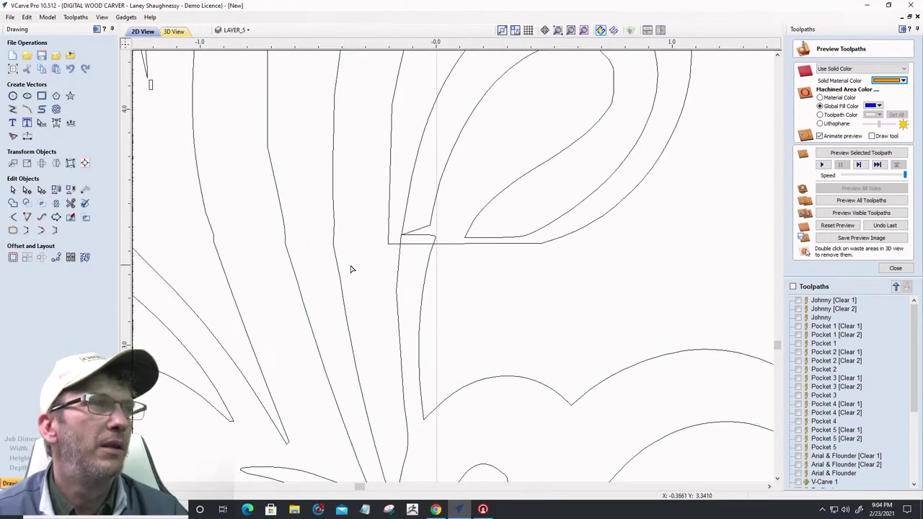
pyautogui.scroll(-4, 383, 246)
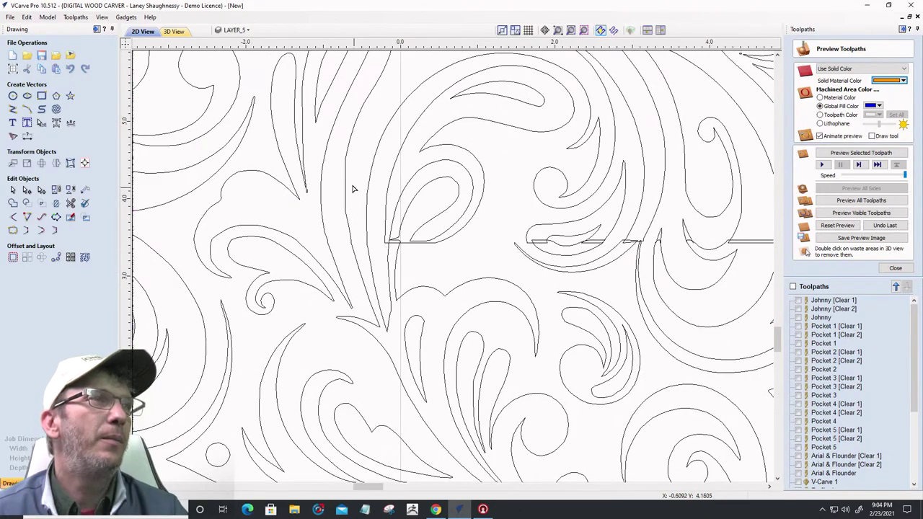
pyautogui.scroll(3, 354, 190)
pyautogui.scroll(1, 362, 201)
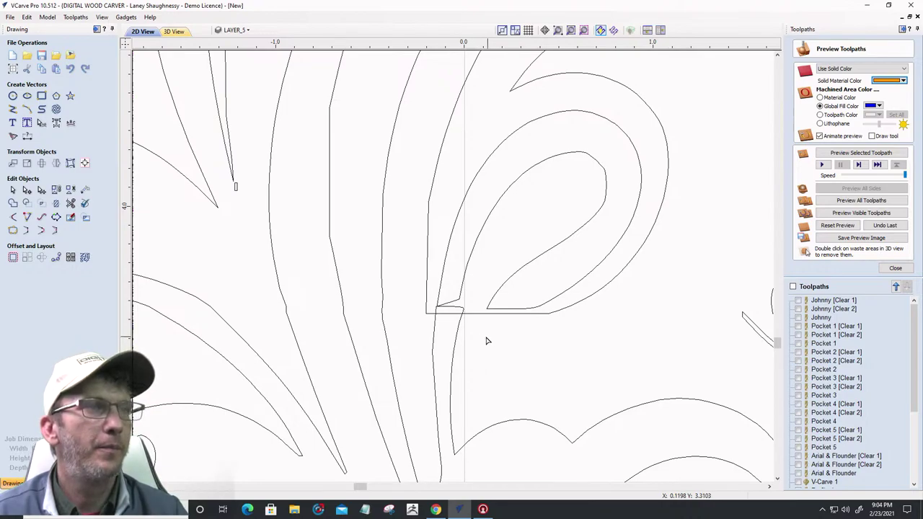
pyautogui.scroll(-3, 450, 315)
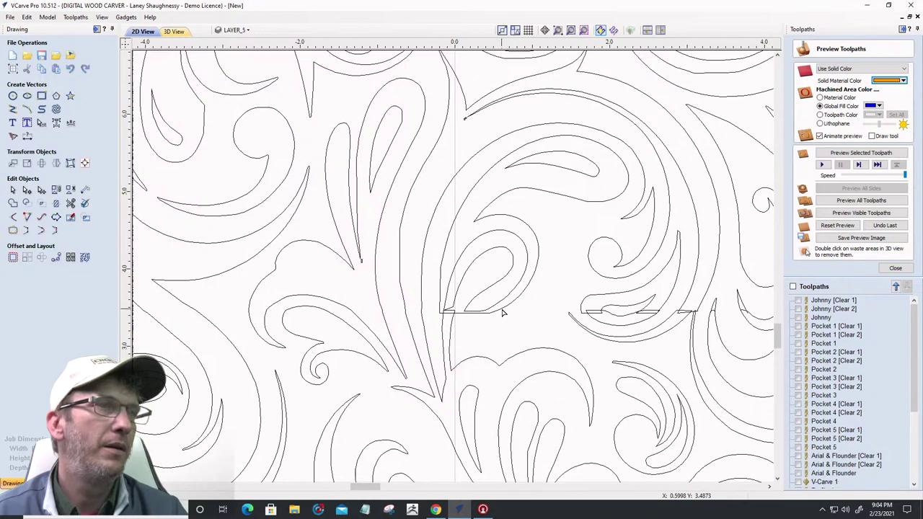
pyautogui.click(597, 336)
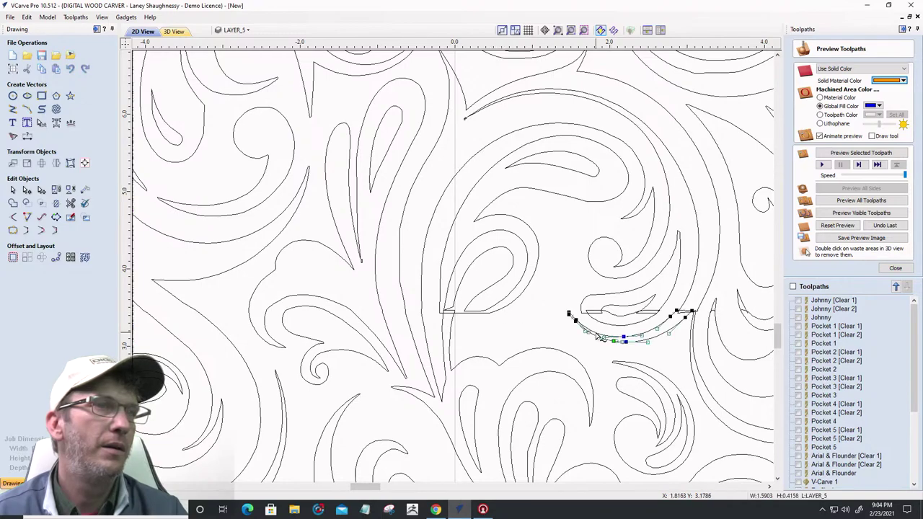
pyautogui.scroll(4, 707, 318)
pyautogui.scroll(-4, 707, 318)
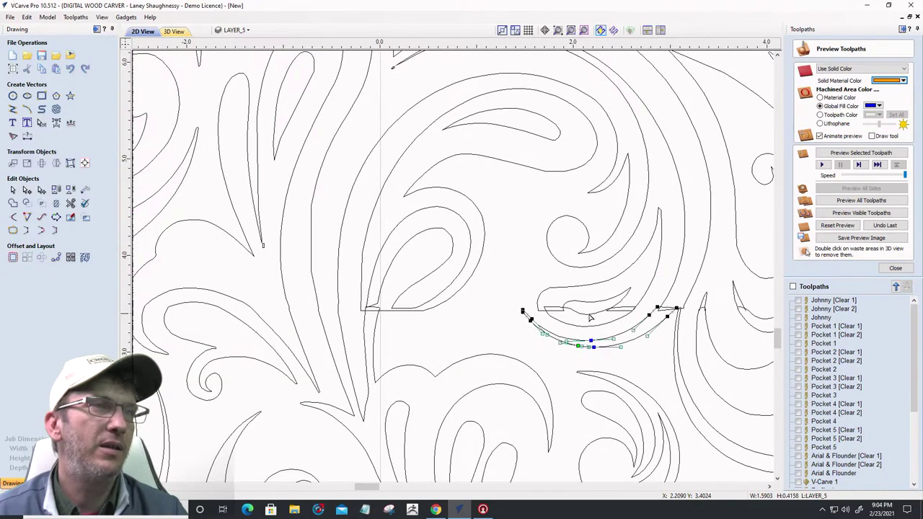
# Select the large swirl curve around the teardrop to display its nodes and handles
pyautogui.click(384, 315)
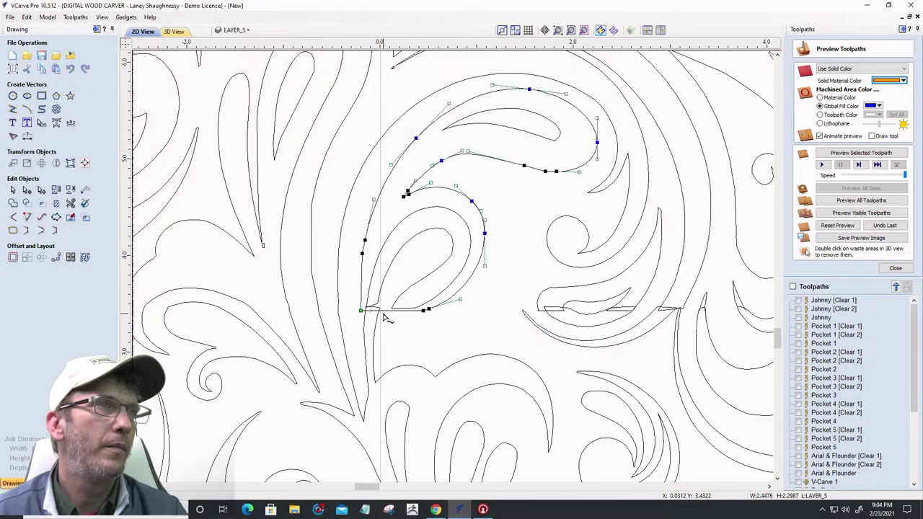
pyautogui.scroll(-2, 379, 356)
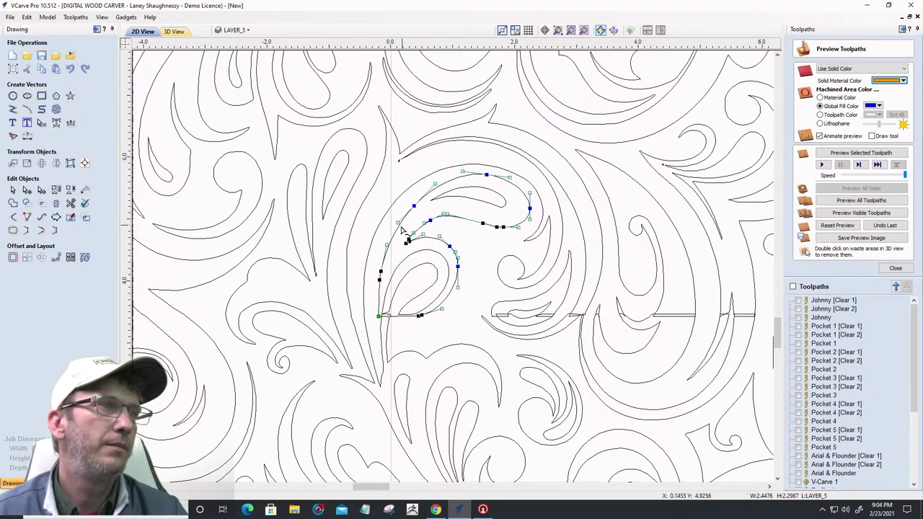
pyautogui.scroll(3, 384, 308)
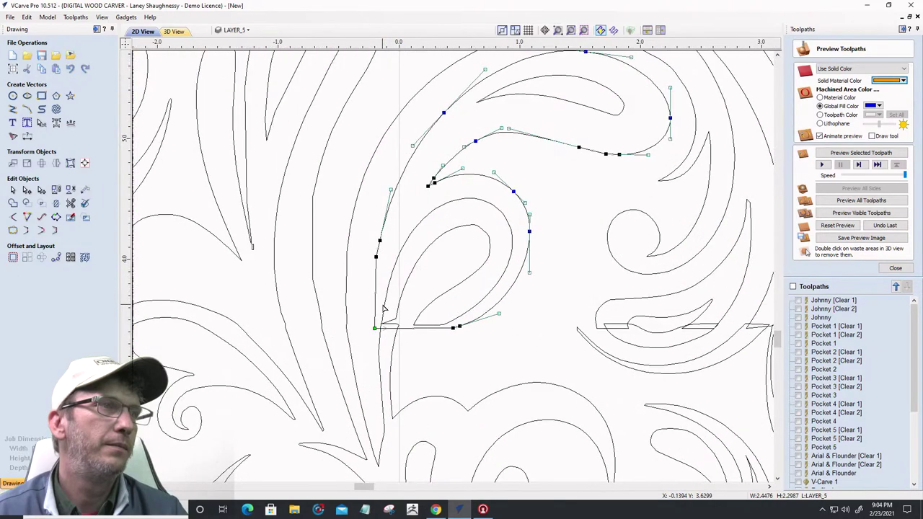
pyautogui.scroll(2, 384, 309)
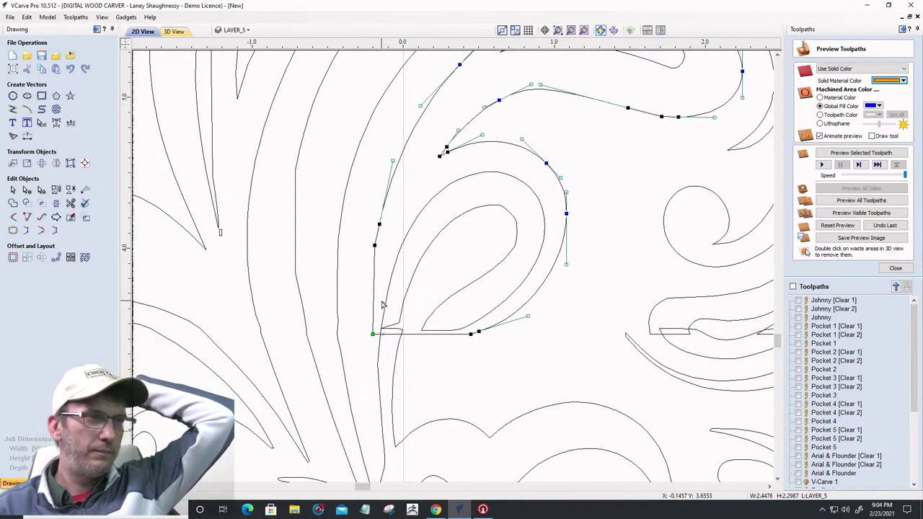
pyautogui.scroll(-5, 383, 304)
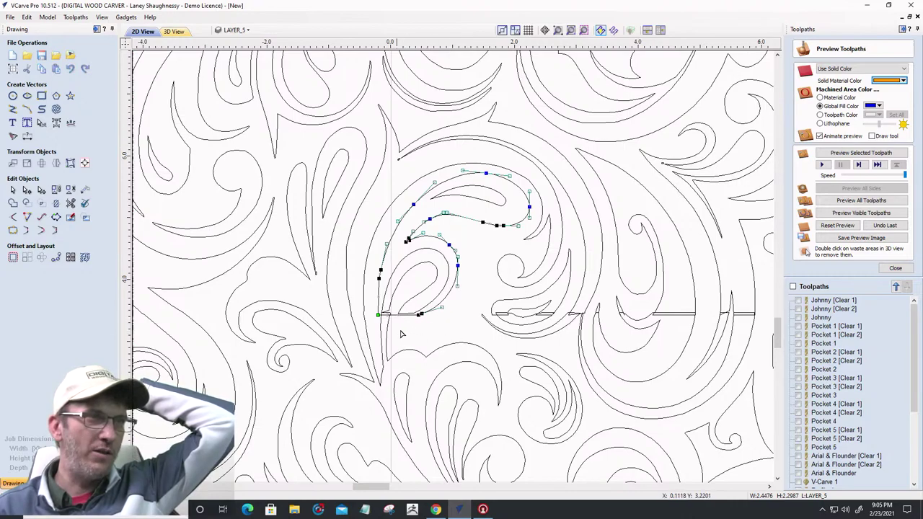
pyautogui.scroll(6, 418, 324)
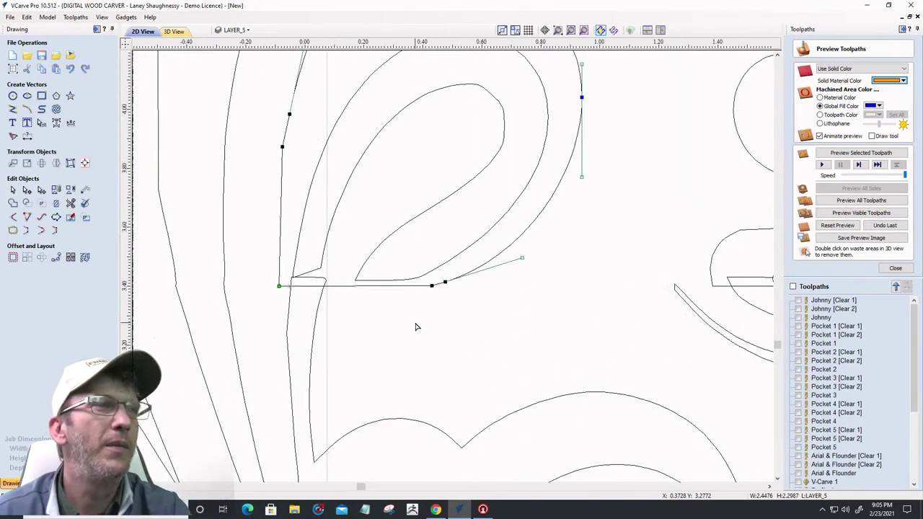
pyautogui.scroll(-5, 416, 288)
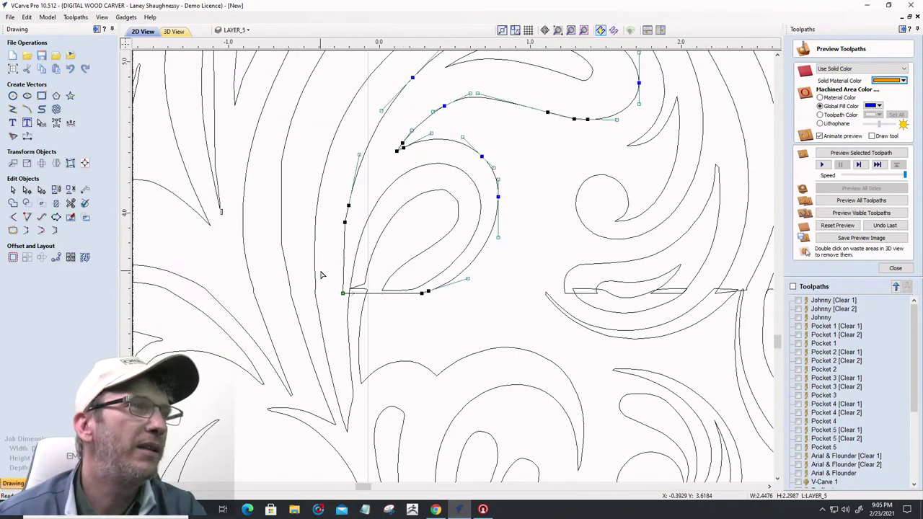
pyautogui.scroll(3, 322, 275)
pyautogui.scroll(-2, 322, 275)
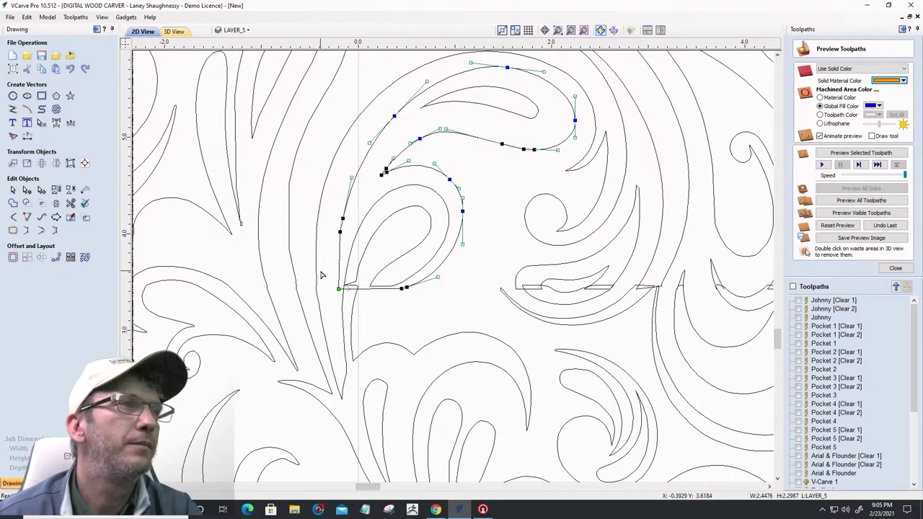
pyautogui.scroll(5, 322, 275)
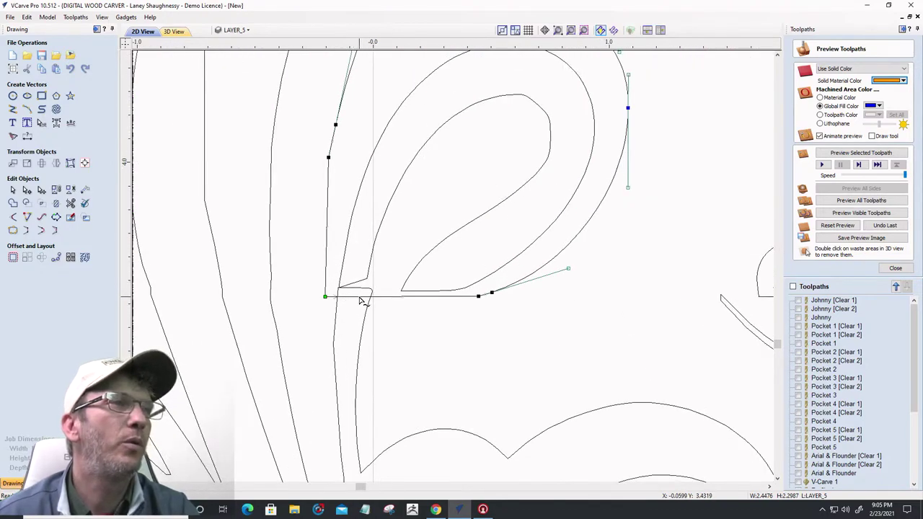
# Convert the swirl's straight base span to a Bezier and drag its handles into a curve
pyautogui.rightClick(359, 295)
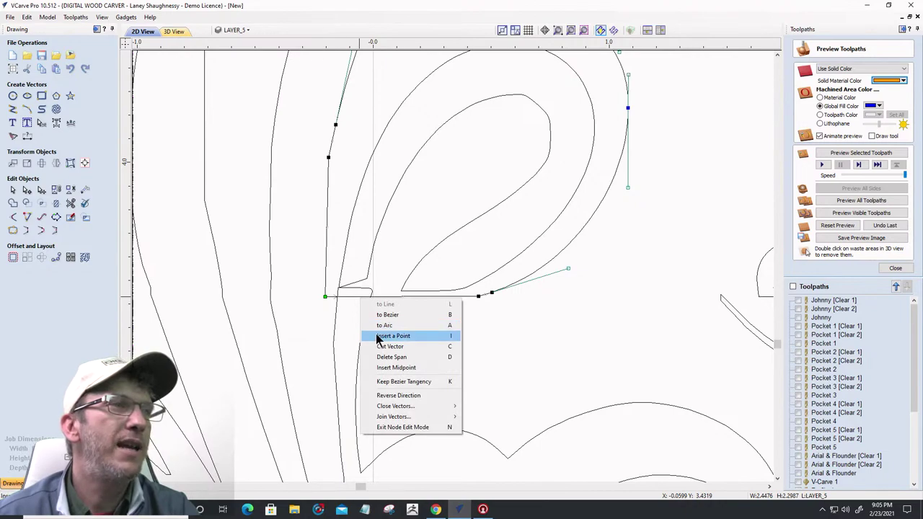
pyautogui.click(374, 316)
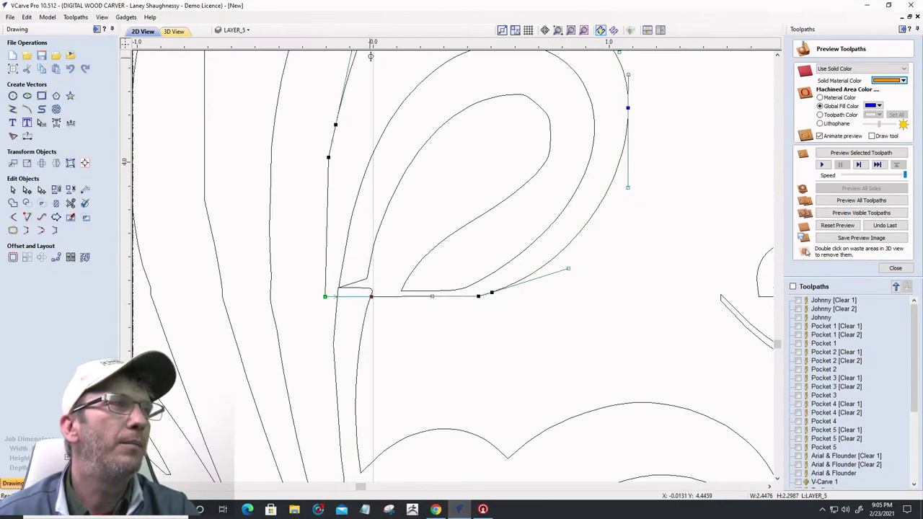
pyautogui.moveTo(370, 56); pyautogui.dragTo(371, 60)
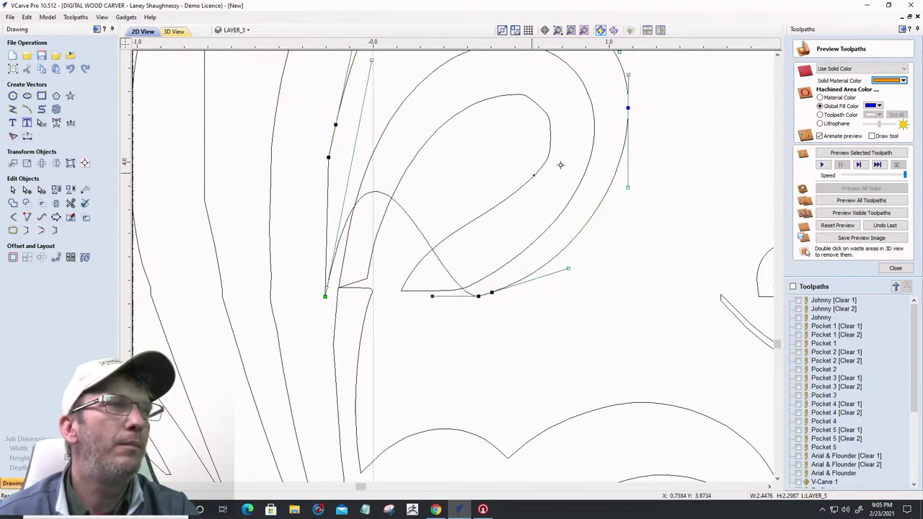
pyautogui.moveTo(568, 269); pyautogui.dragTo(624, 175)
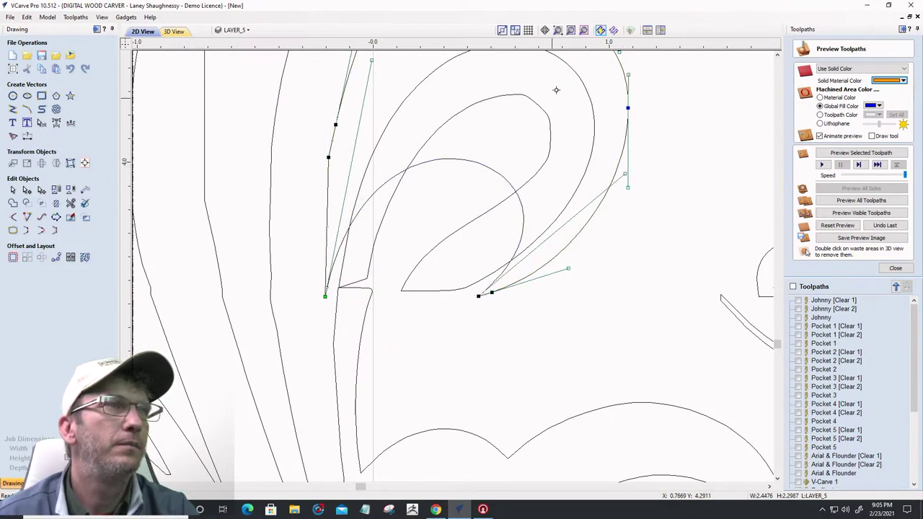
pyautogui.moveTo(575, 65); pyautogui.dragTo(599, 68)
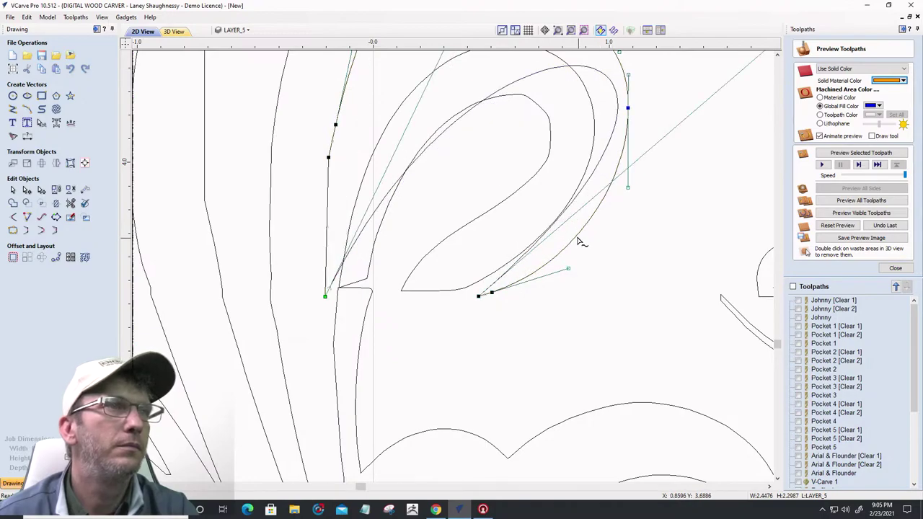
pyautogui.scroll(-3, 466, 235)
pyautogui.scroll(4, 636, 128)
pyautogui.scroll(-1, 607, 159)
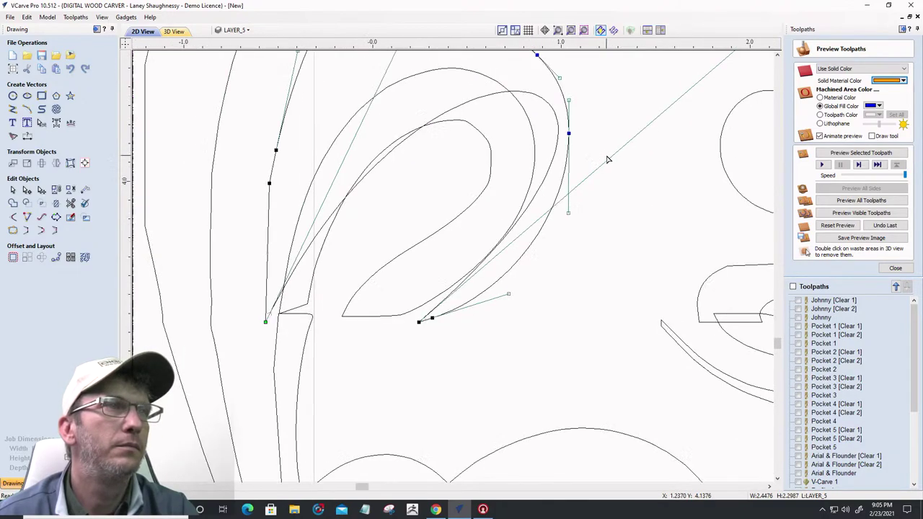
pyautogui.scroll(-1, 607, 160)
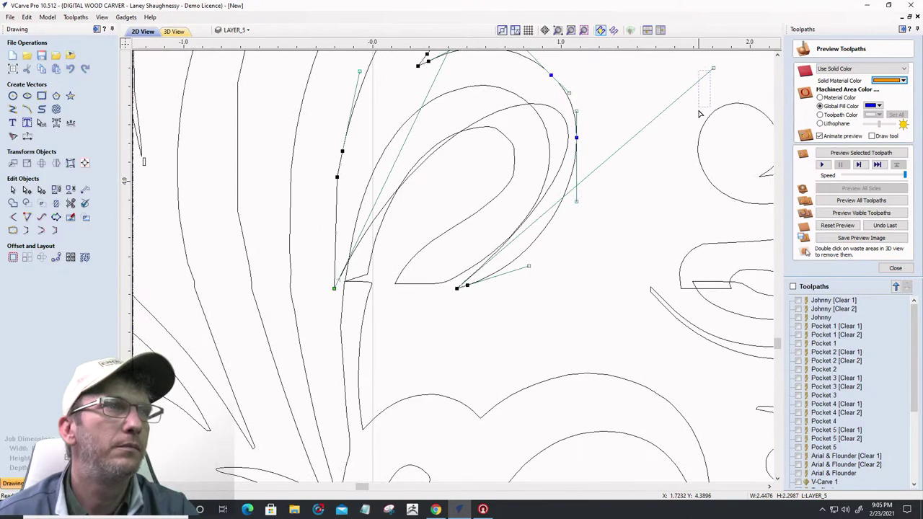
# Insert a point on the teardrop-side curve and reshape it with its handle
pyautogui.keyDown('shift'); pyautogui.click(697, 132); pyautogui.keyUp('shift')
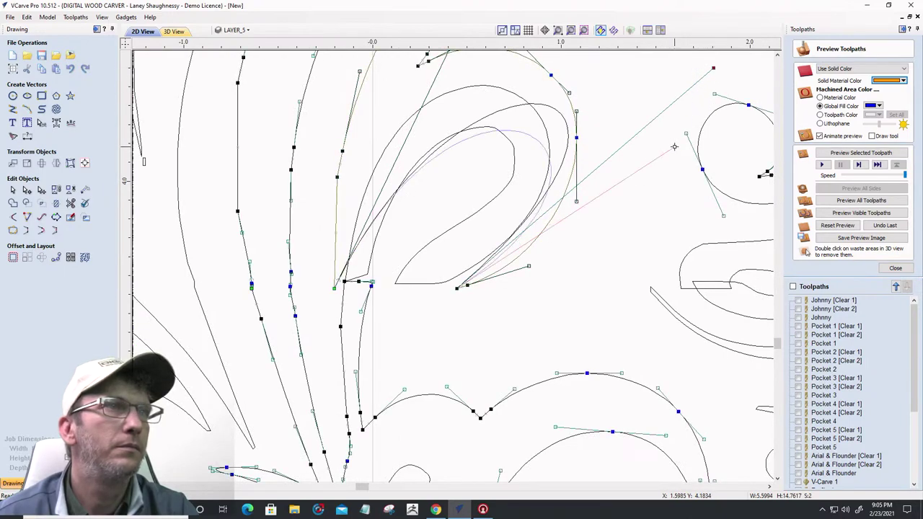
pyautogui.scroll(1, 526, 179)
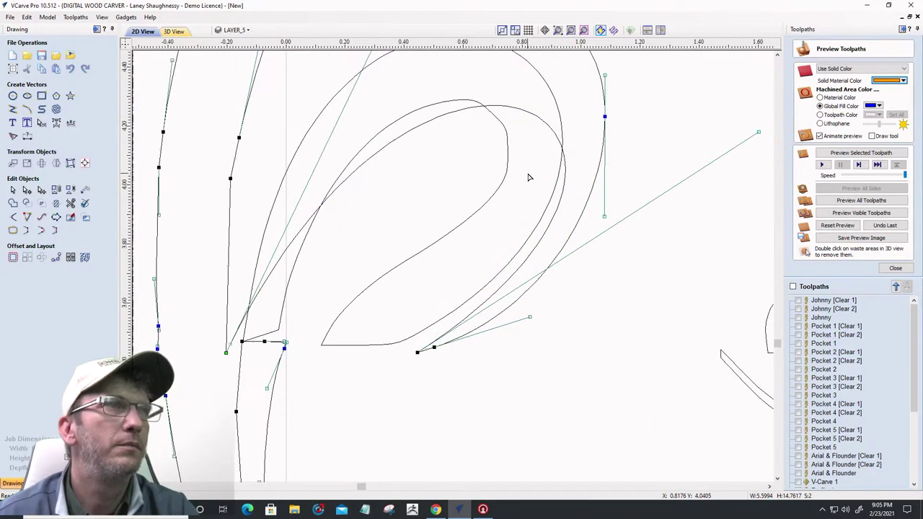
pyautogui.scroll(-1, 528, 177)
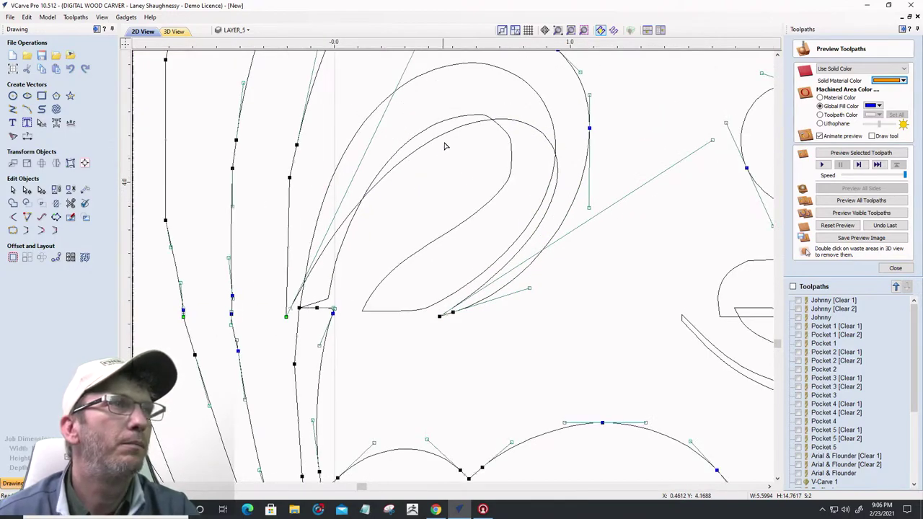
pyautogui.scroll(-2, 445, 147)
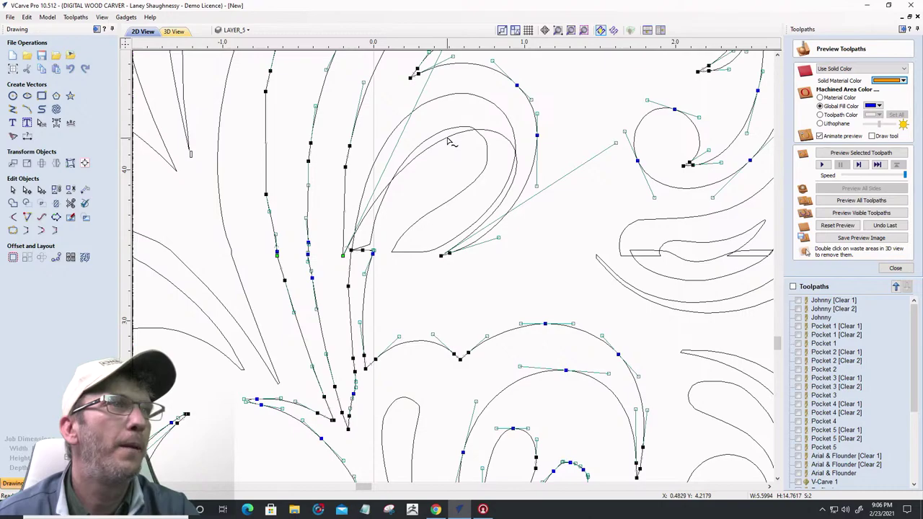
pyautogui.rightClick(447, 142)
pyautogui.click(476, 175)
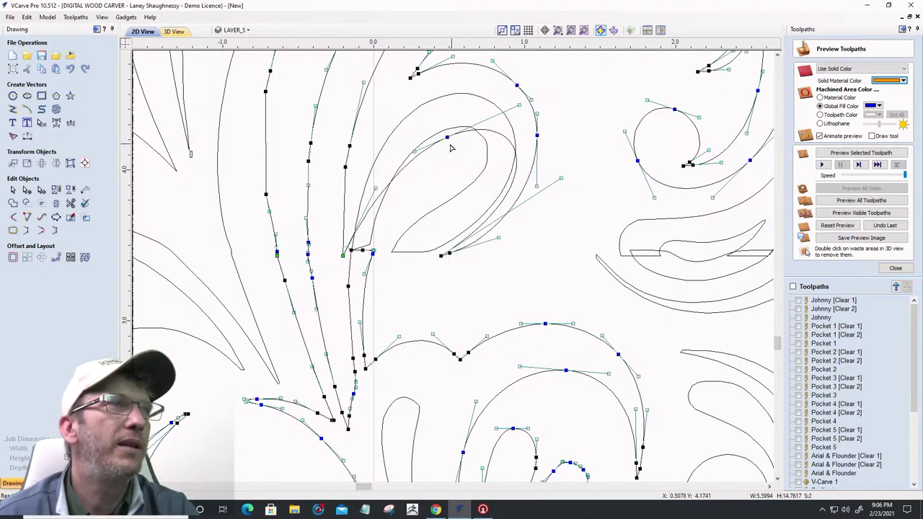
pyautogui.moveTo(447, 137); pyautogui.dragTo(428, 84)
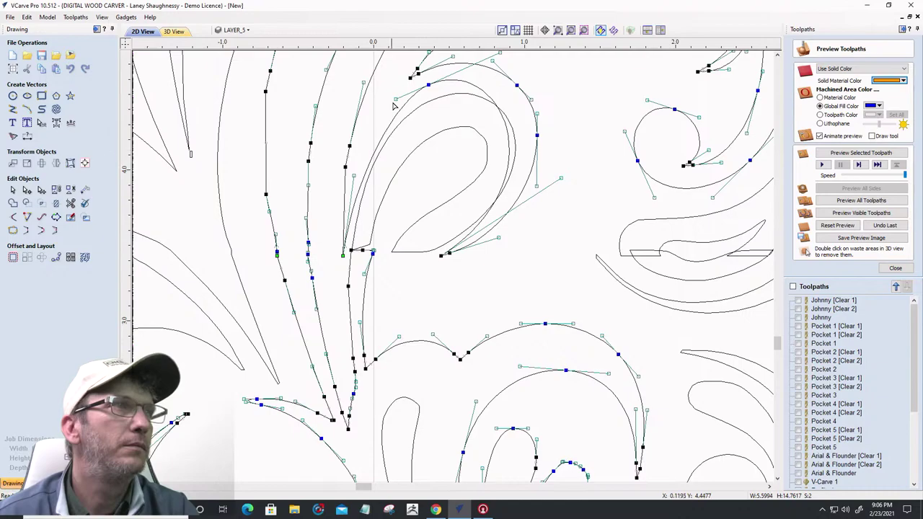
pyautogui.moveTo(395, 99); pyautogui.dragTo(363, 114)
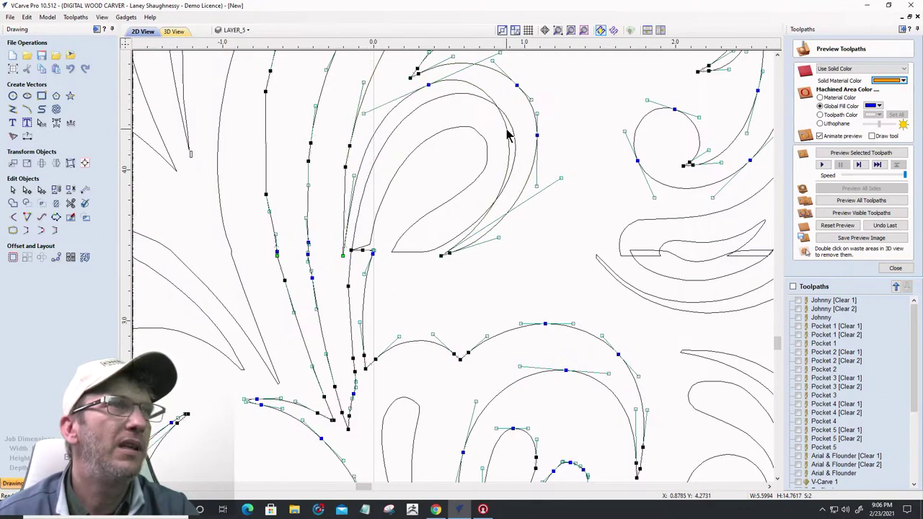
# Insert another point on the curve's right side to round its upper bend
pyautogui.rightClick(508, 135)
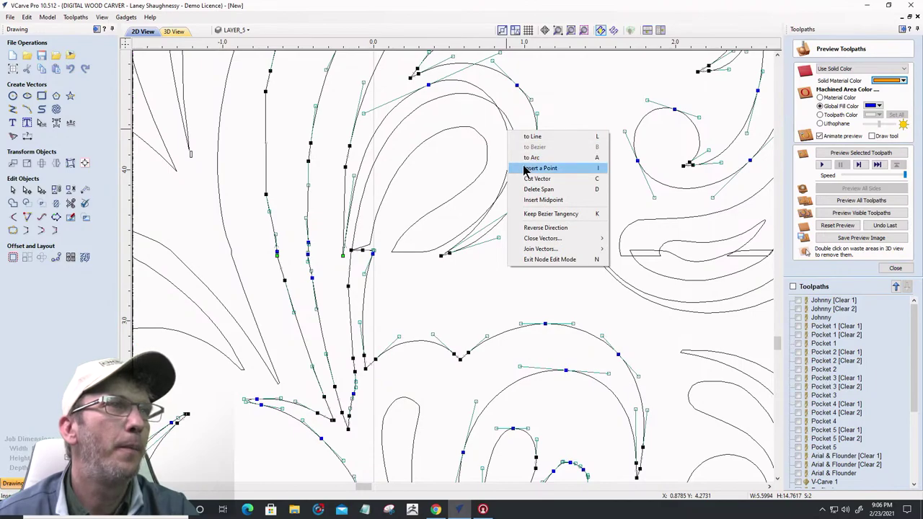
pyautogui.click(527, 169)
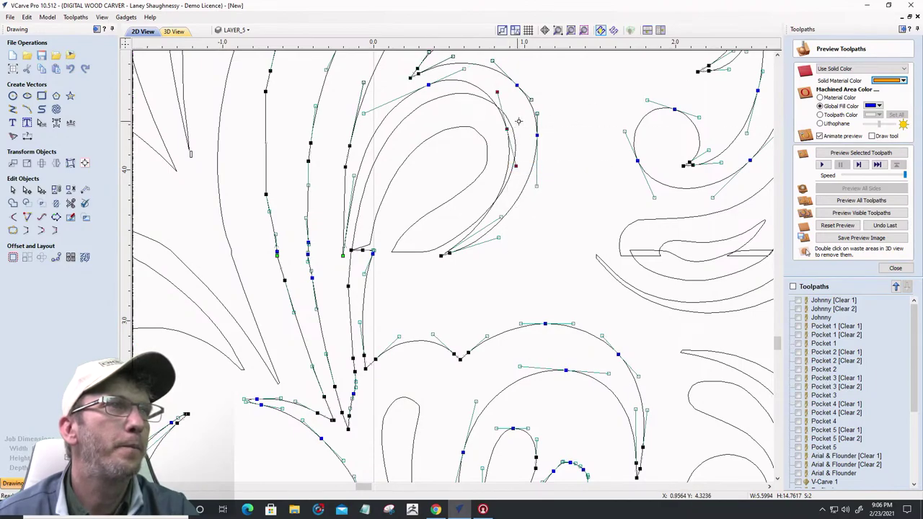
pyautogui.moveTo(518, 122); pyautogui.dragTo(525, 118)
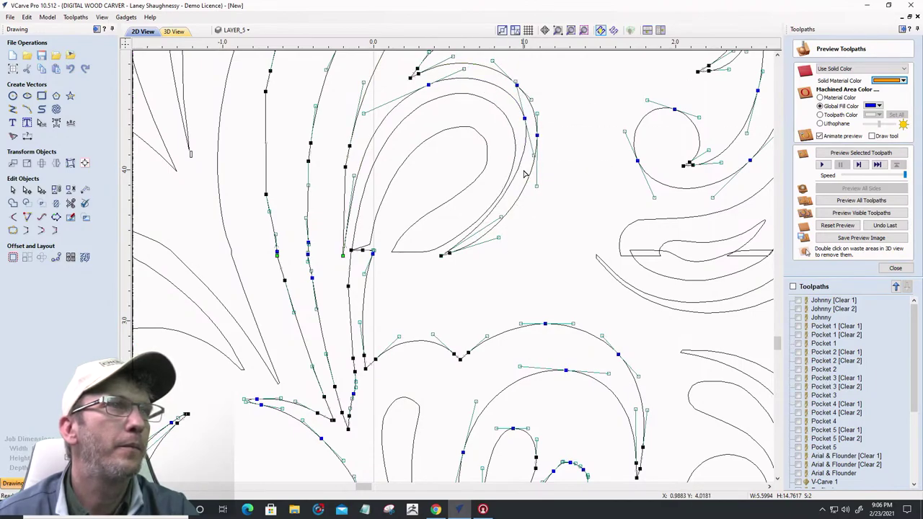
pyautogui.click(564, 211)
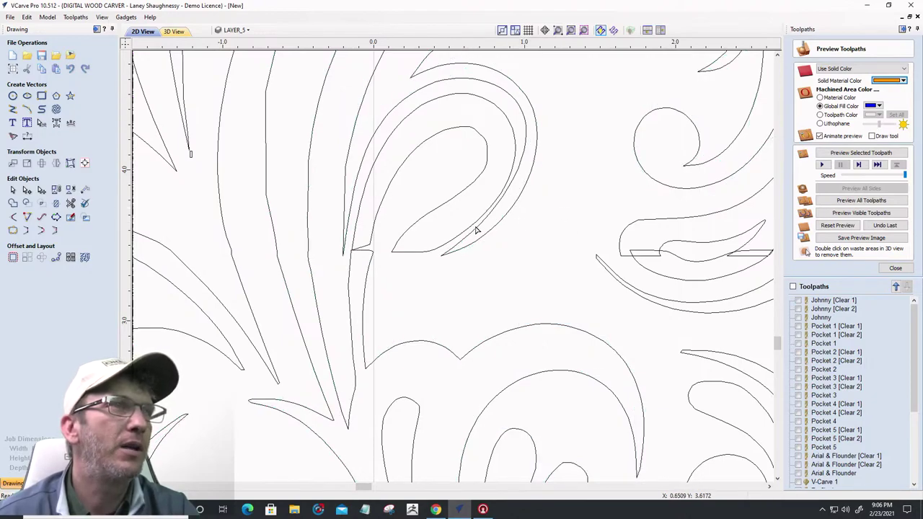
# Shift the seam curve's end node toward the seam and nudge its start node left
pyautogui.scroll(3, 335, 241)
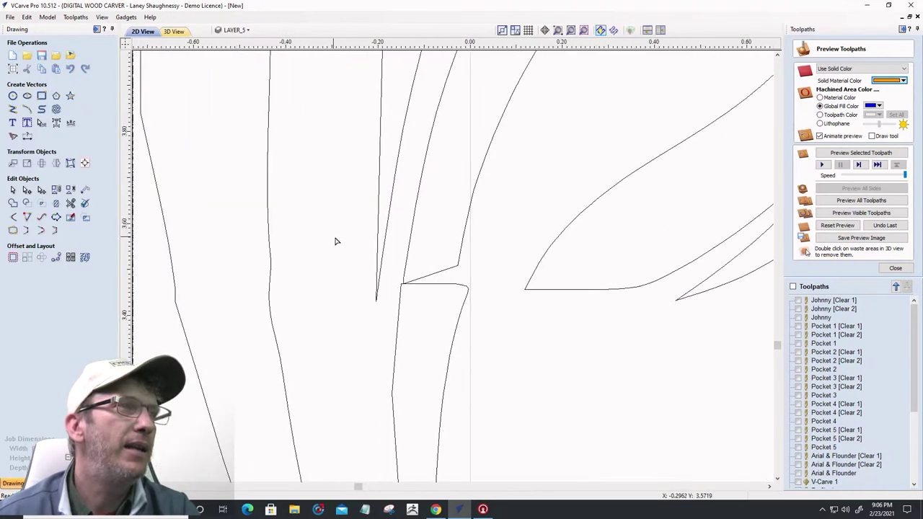
pyautogui.click(428, 280)
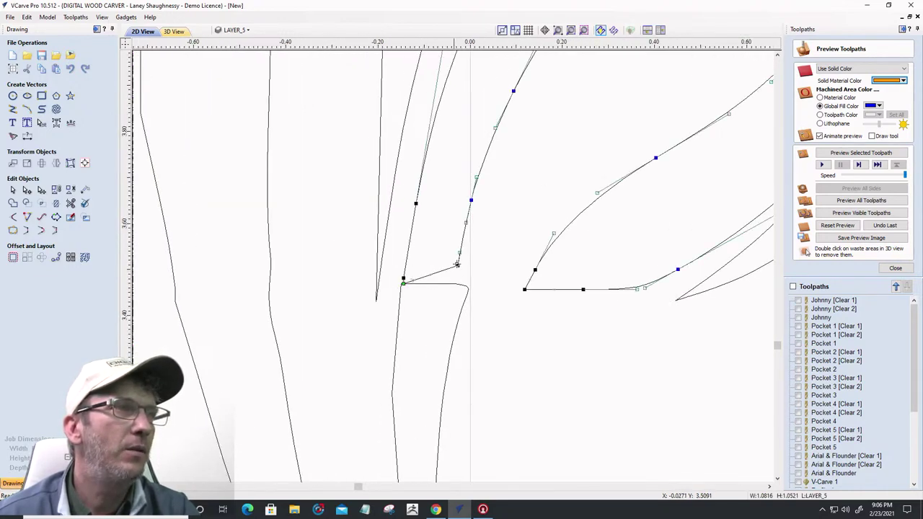
pyautogui.moveTo(461, 276); pyautogui.dragTo(469, 289)
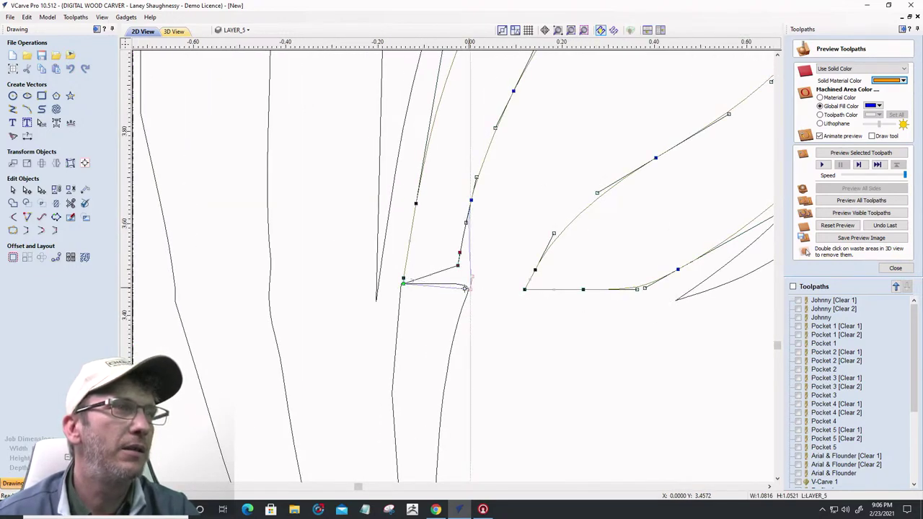
pyautogui.moveTo(403, 283); pyautogui.dragTo(401, 283)
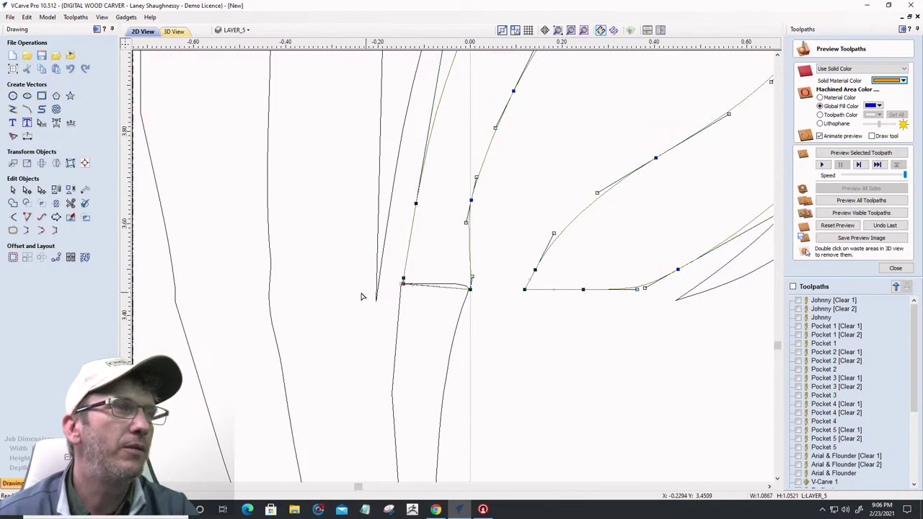
# Trim away the horizontal segment between the two curves at the seam
pyautogui.click(69, 205)
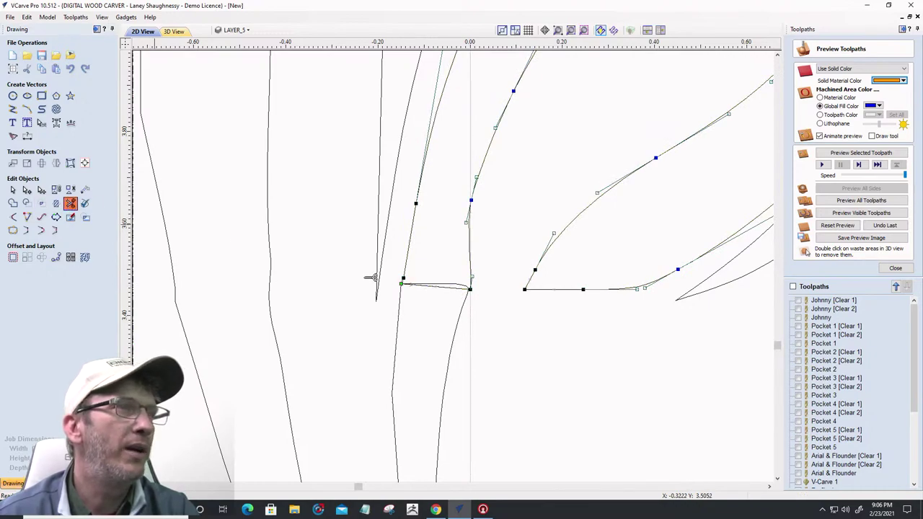
pyautogui.click(433, 285)
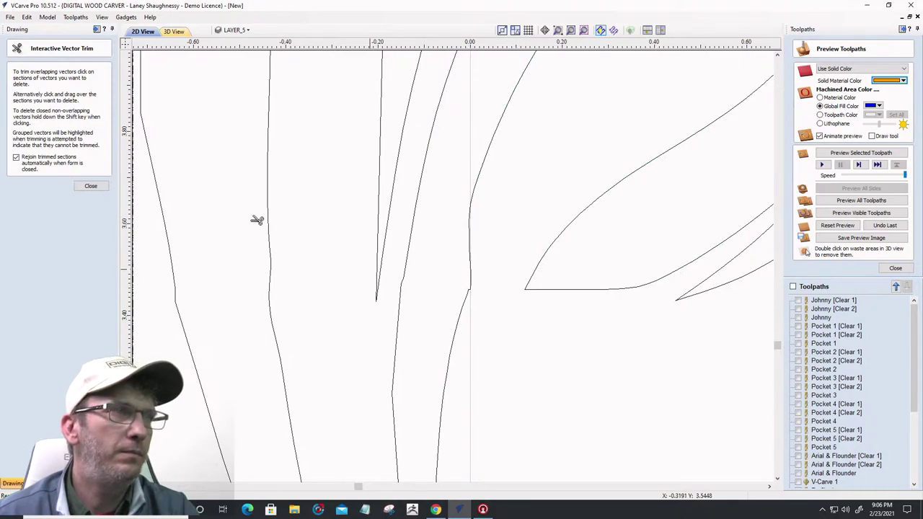
pyautogui.click(92, 186)
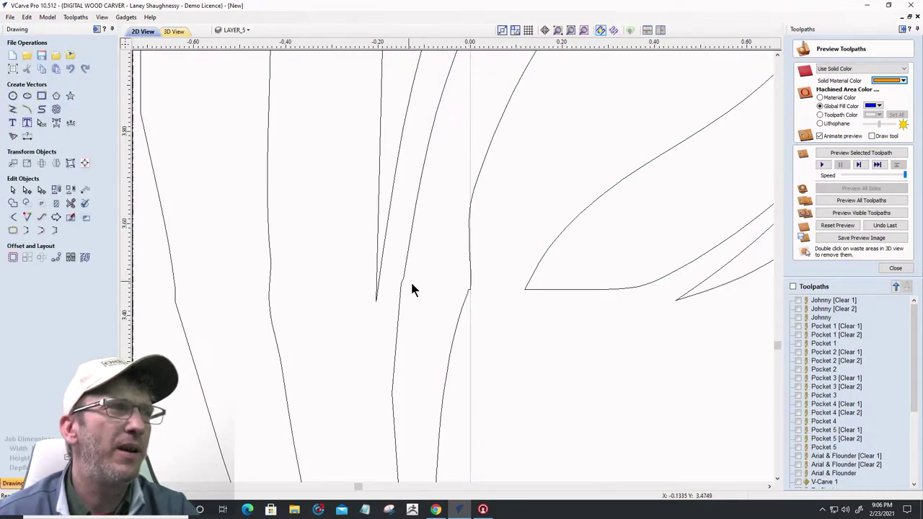
pyautogui.scroll(-5, 413, 289)
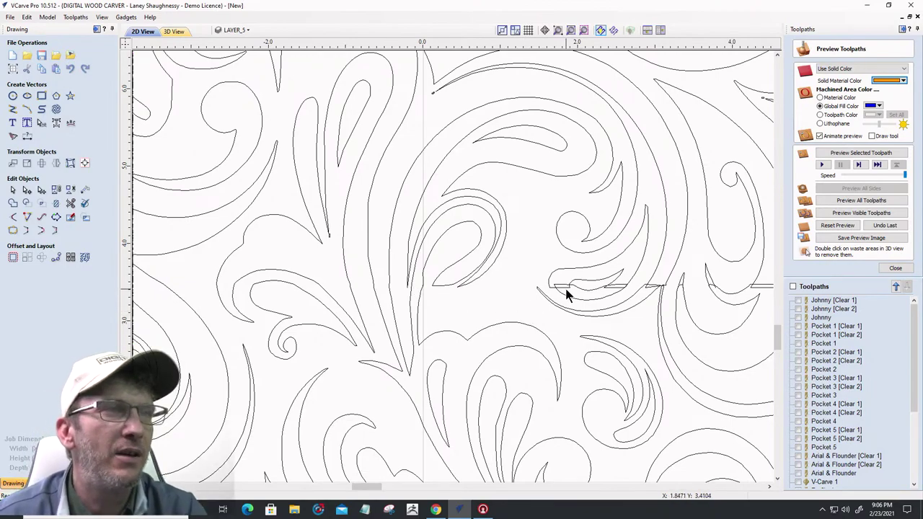
# Nudge the swirl curve crossing the seam down two steps with the arrow key
pyautogui.scroll(5, 566, 294)
pyautogui.click(589, 278)
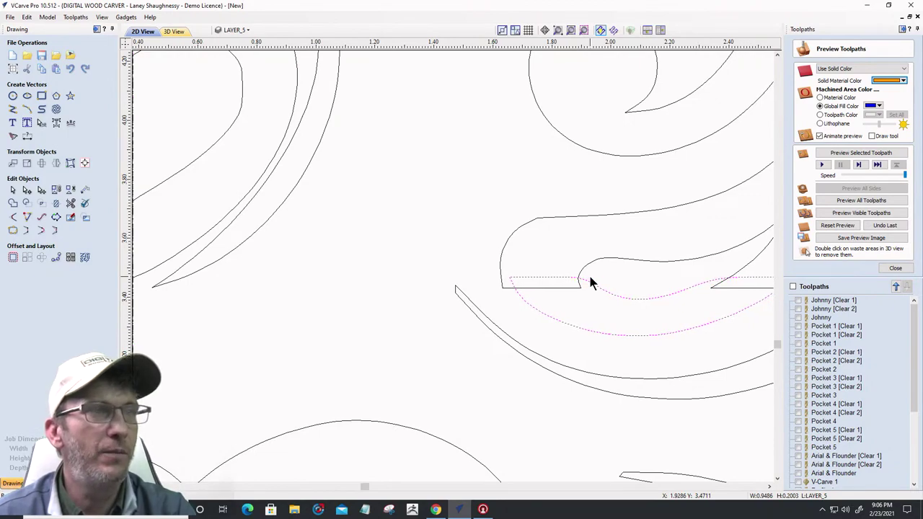
pyautogui.press('Down')
pyautogui.press('Down')
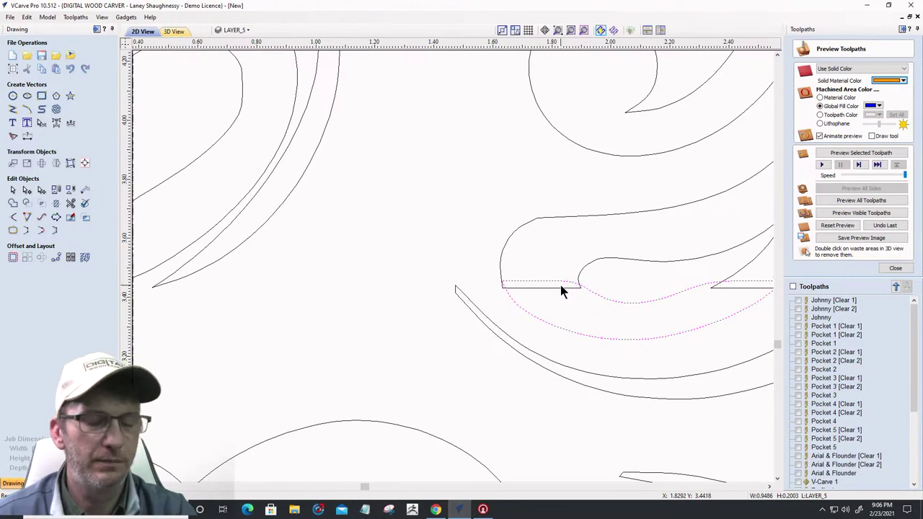
pyautogui.press('Down')
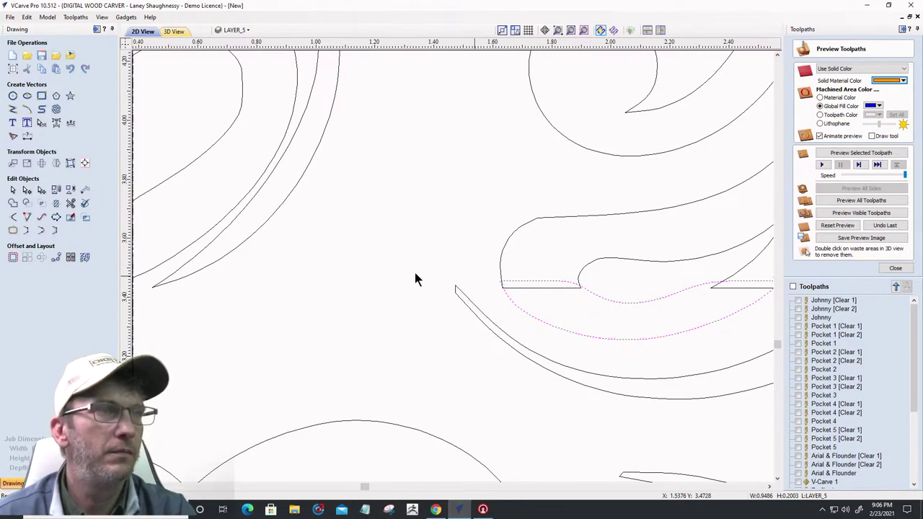
# Trim off the leftover horizontal seam segments under the teardrop swirl
pyautogui.click(70, 203)
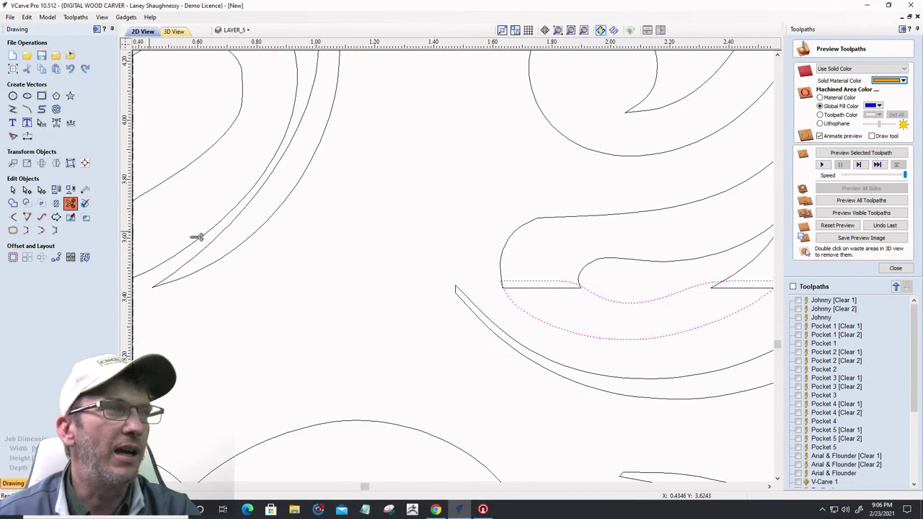
pyautogui.click(535, 281)
pyautogui.click(532, 287)
pyautogui.scroll(3, 508, 285)
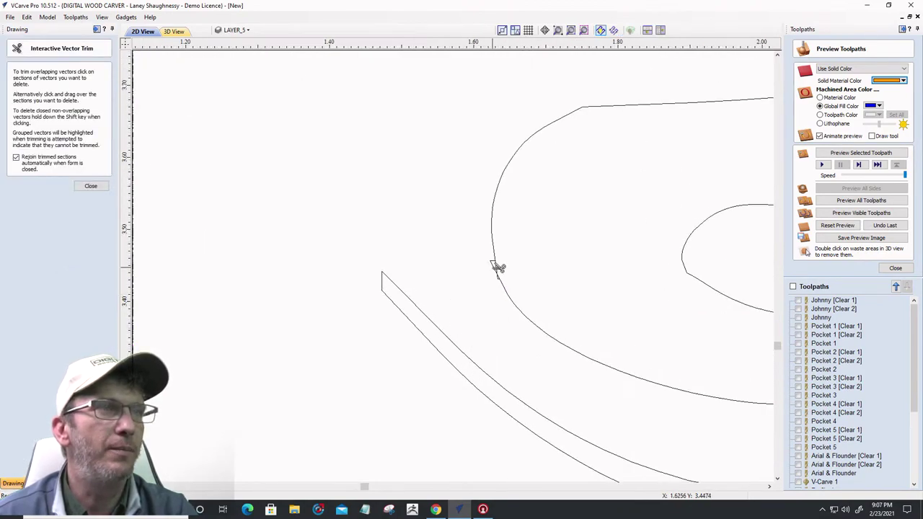
pyautogui.scroll(5, 498, 265)
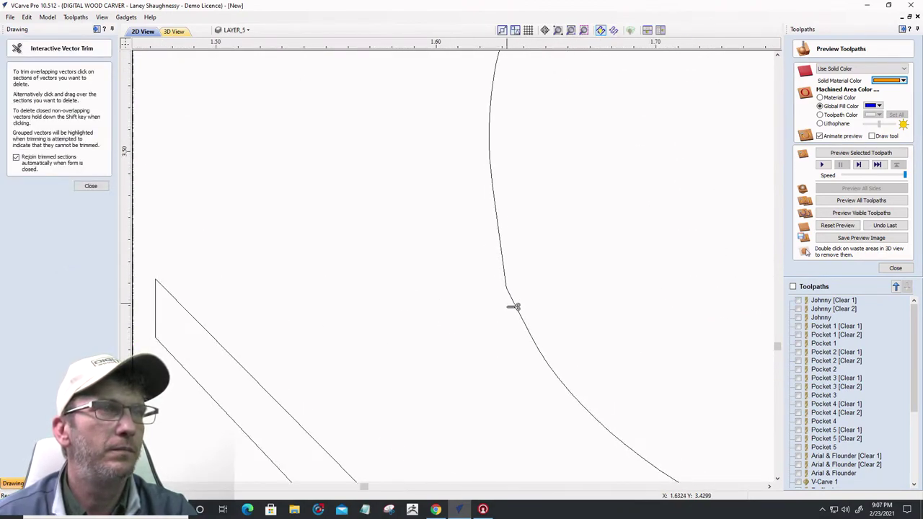
pyautogui.scroll(-6, 491, 296)
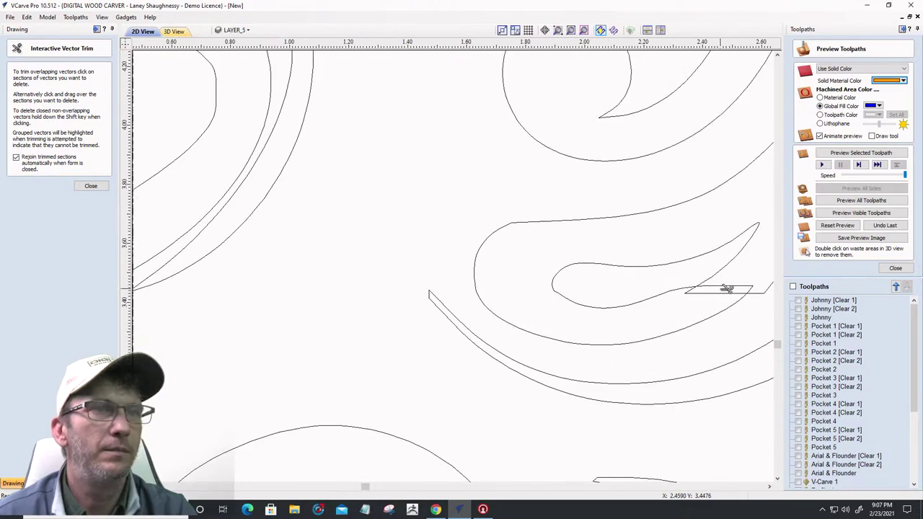
pyautogui.click(725, 292)
pyautogui.click(727, 288)
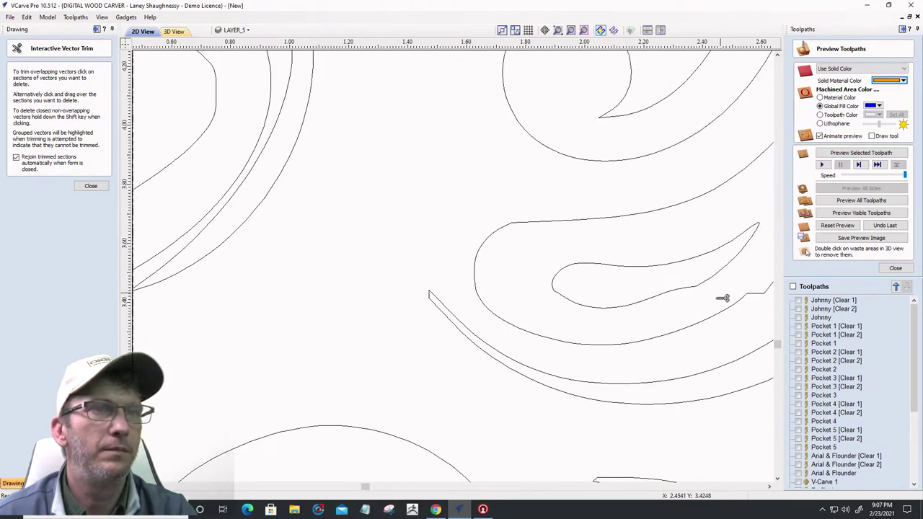
pyautogui.click(90, 186)
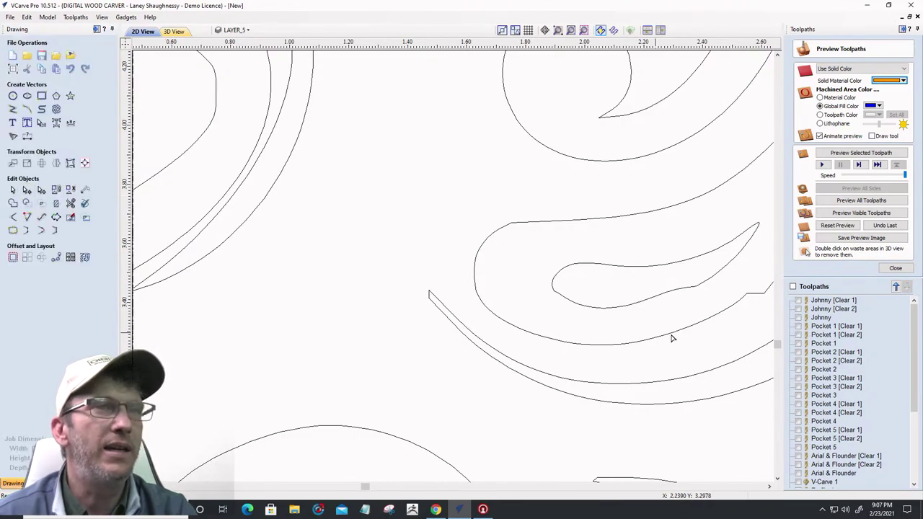
# Delete the extra node on the outer swirl curve and reshape it near its lower node
pyautogui.scroll(-2, 671, 337)
pyautogui.scroll(4, 692, 274)
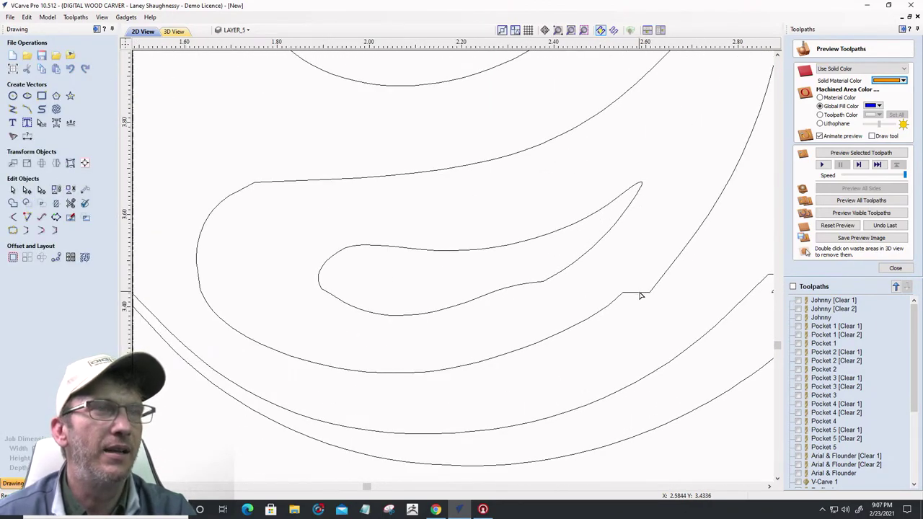
pyautogui.click(637, 295)
pyautogui.rightClick(623, 294)
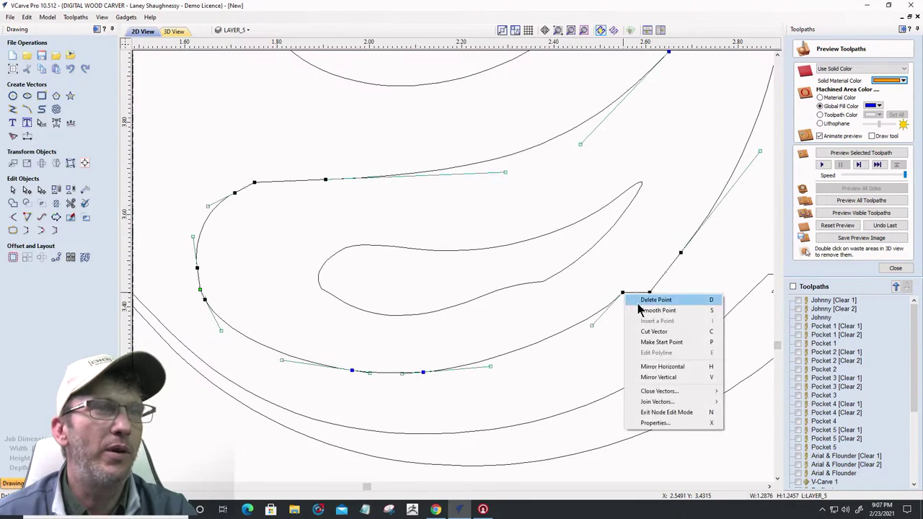
pyautogui.click(639, 301)
pyautogui.moveTo(636, 293); pyautogui.dragTo(626, 323)
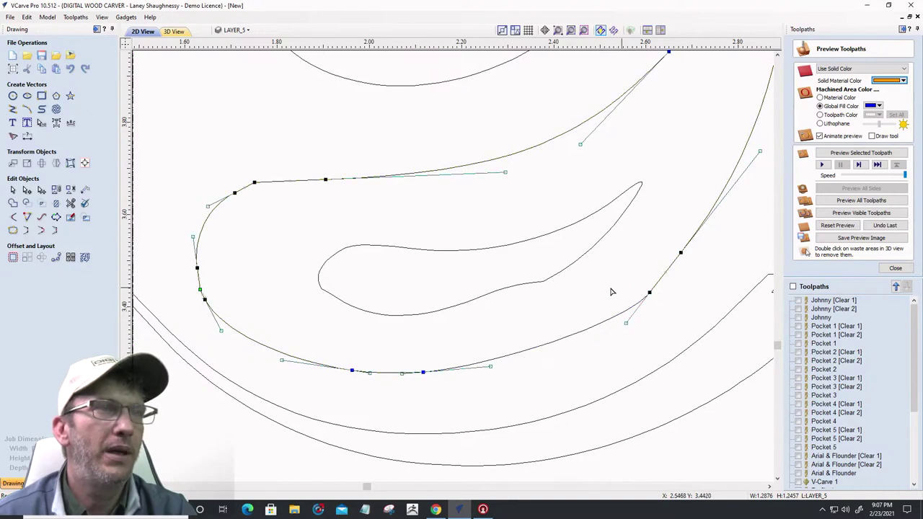
# Move the inner teardrop's lower node down so its lower edge curves smoothly
pyautogui.click(539, 283)
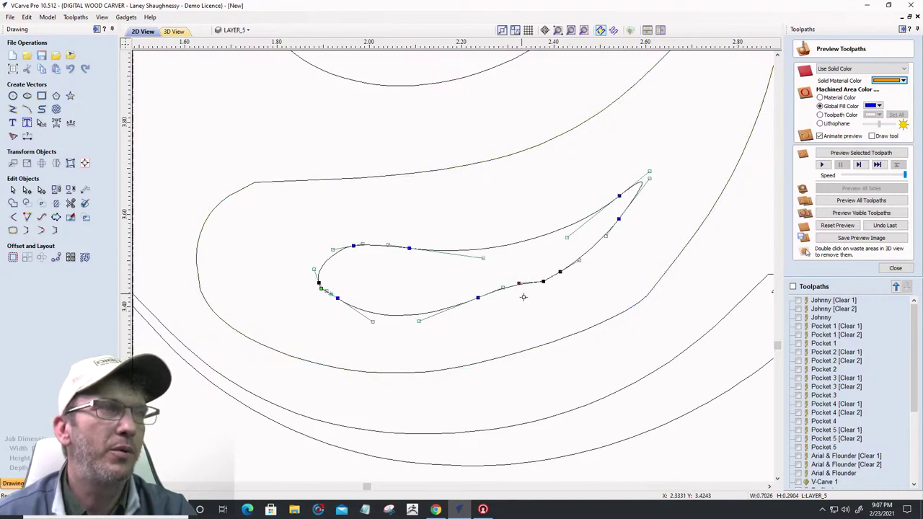
pyautogui.moveTo(500, 287); pyautogui.dragTo(495, 303)
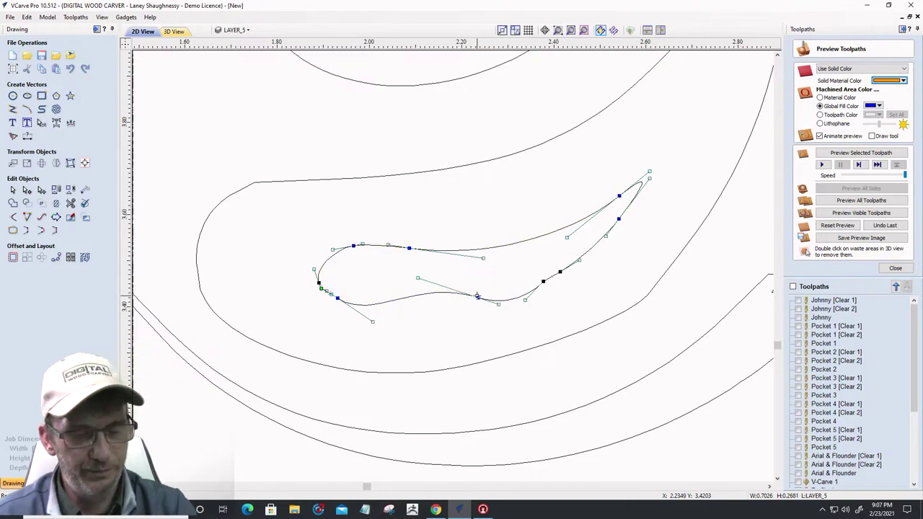
pyautogui.hotkey('ctrl', 'z')
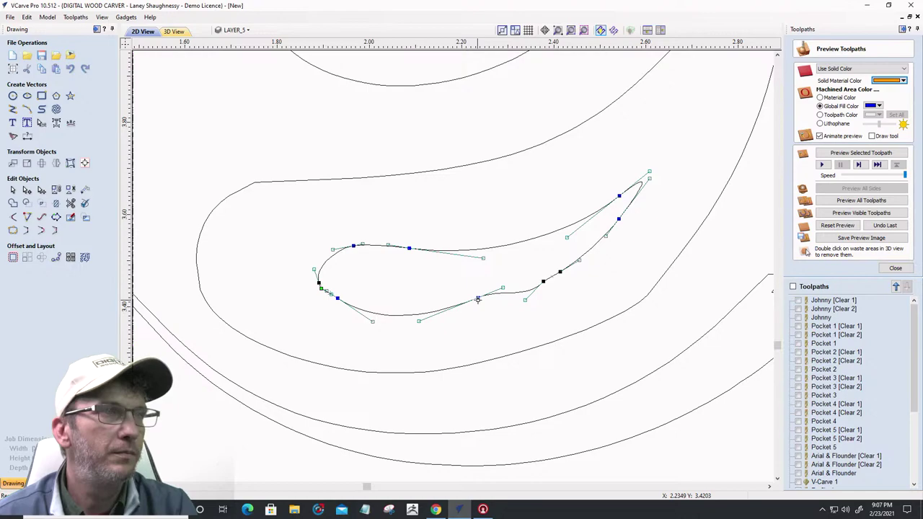
pyautogui.moveTo(479, 298); pyautogui.dragTo(478, 313)
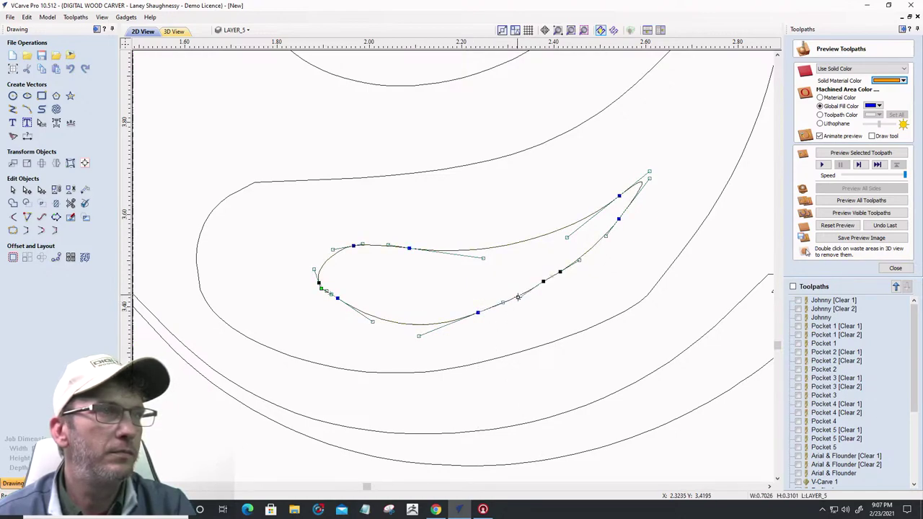
pyautogui.click(561, 317)
pyautogui.scroll(-4, 521, 241)
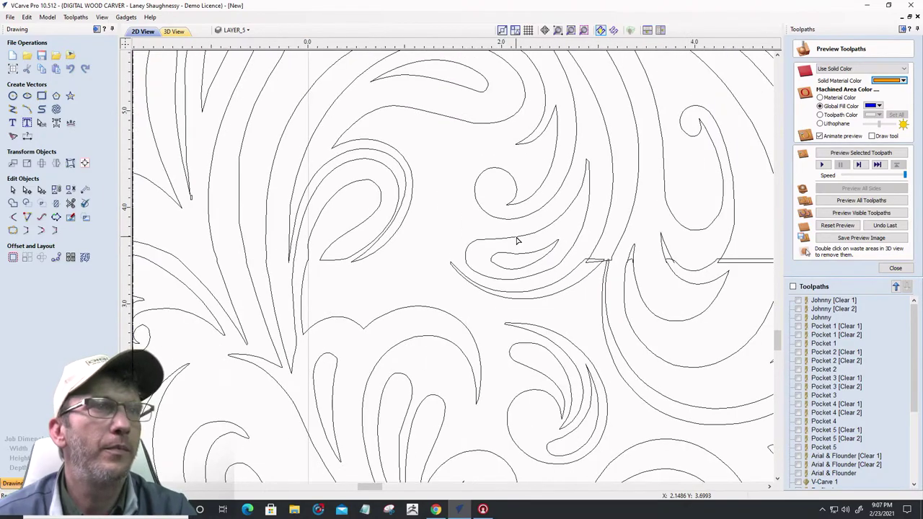
# Nudge the arc's top-end nodes down once and left twice with the arrow keys
pyautogui.scroll(-5, 599, 265)
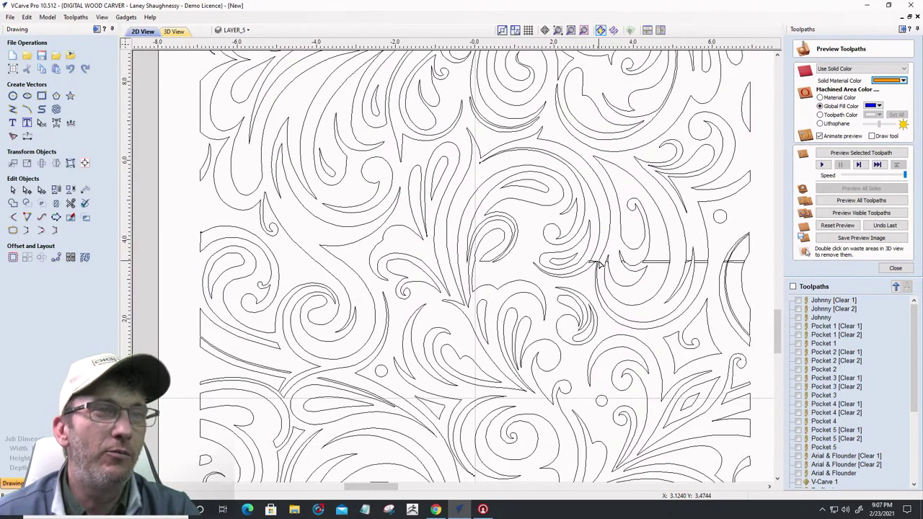
pyautogui.click(600, 295)
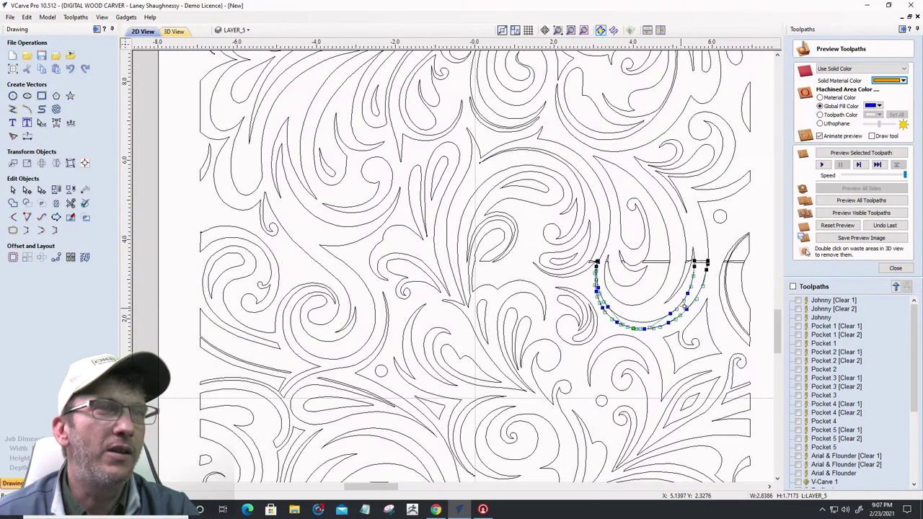
pyautogui.scroll(5, 595, 268)
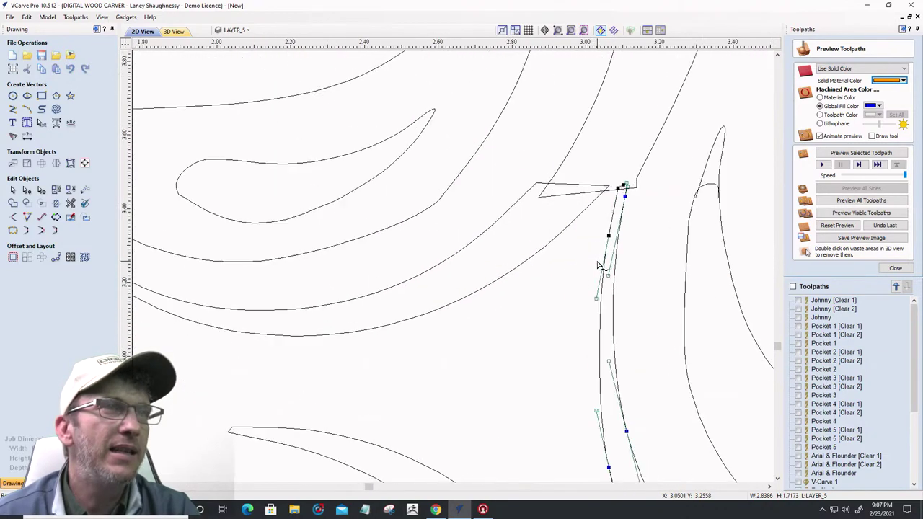
pyautogui.moveTo(606, 166); pyautogui.dragTo(637, 234)
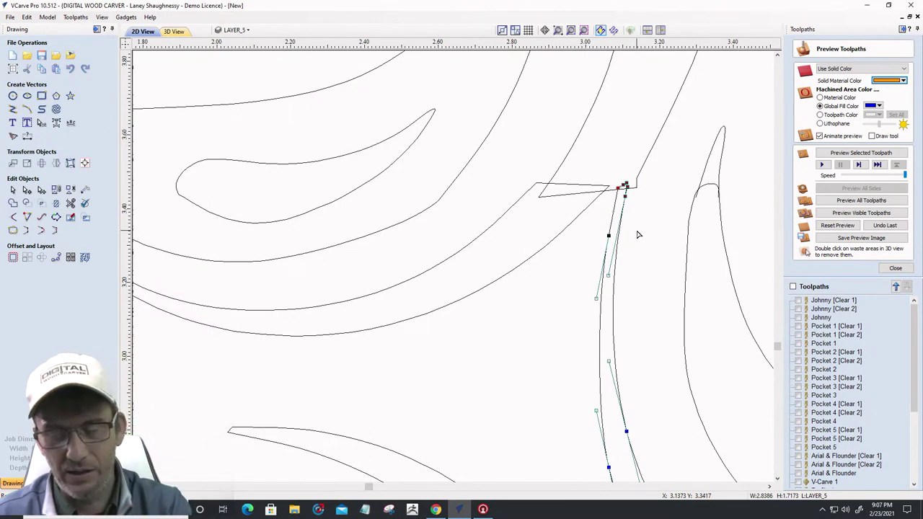
pyautogui.press('Down')
pyautogui.press('Down')
pyautogui.press('Down')
pyautogui.press('Down')
pyautogui.press('Down')
pyautogui.press('Down')
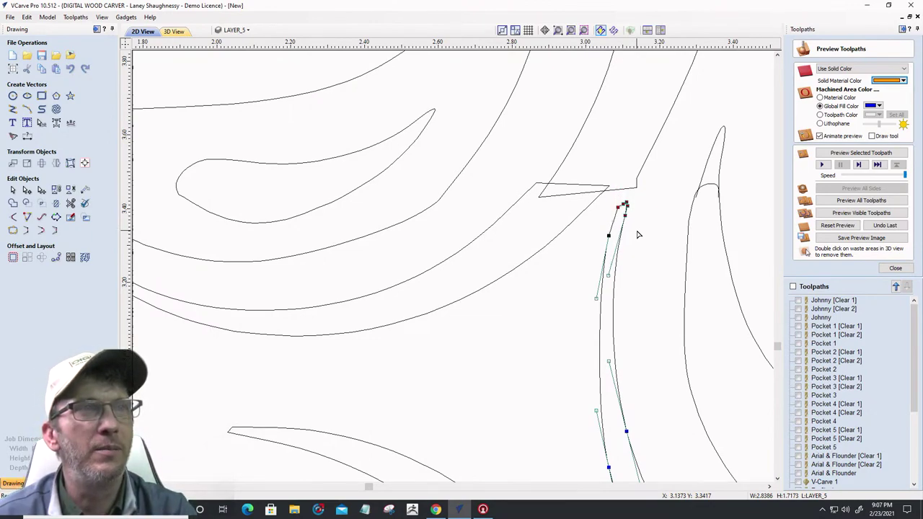
pyautogui.press('Left')
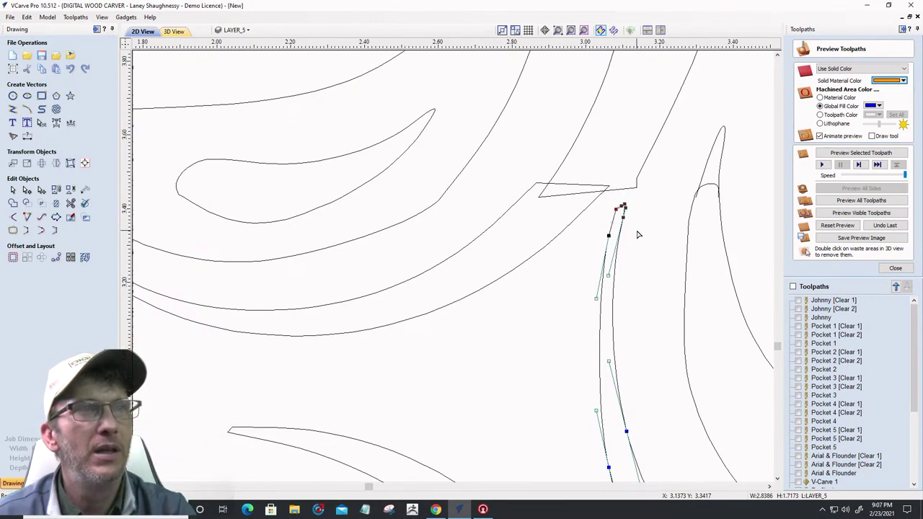
pyautogui.press('Left')
pyautogui.click(610, 196)
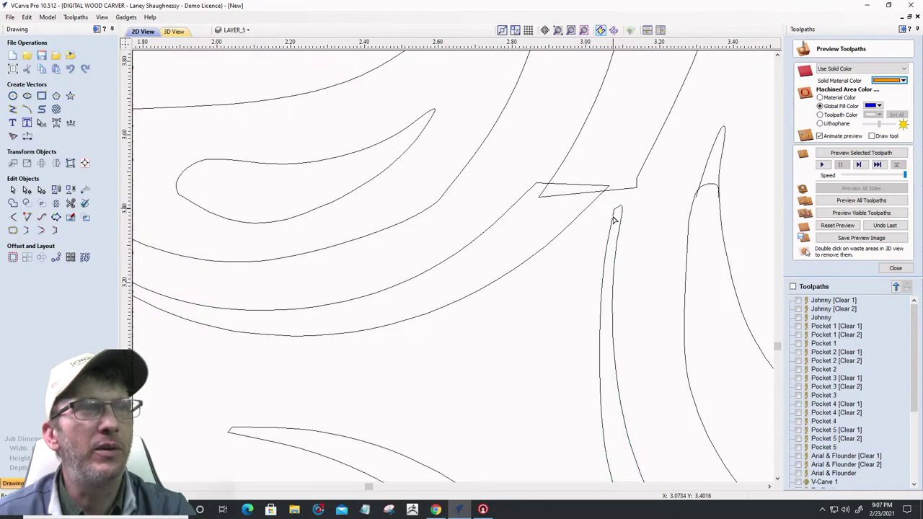
# Drag the vector's corner node left onto the triangle's corner
pyautogui.scroll(-6, 615, 219)
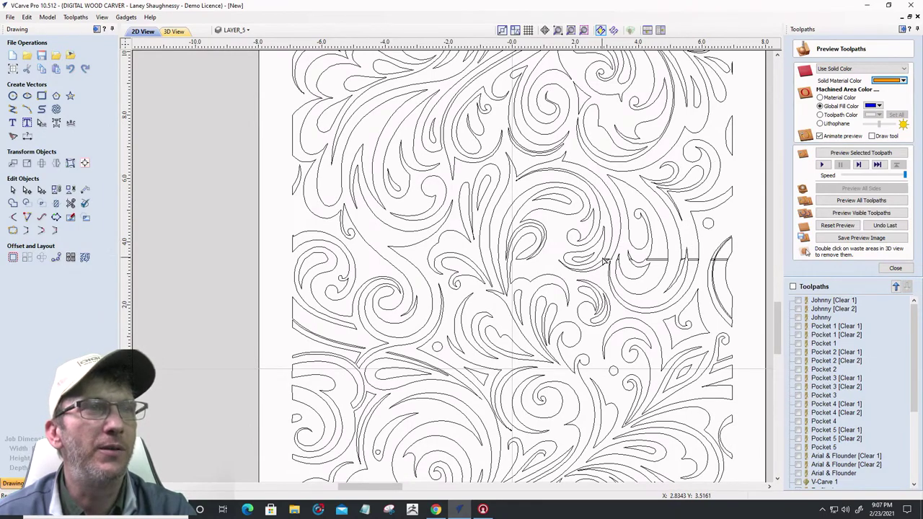
pyautogui.scroll(5, 609, 265)
pyautogui.scroll(3, 609, 265)
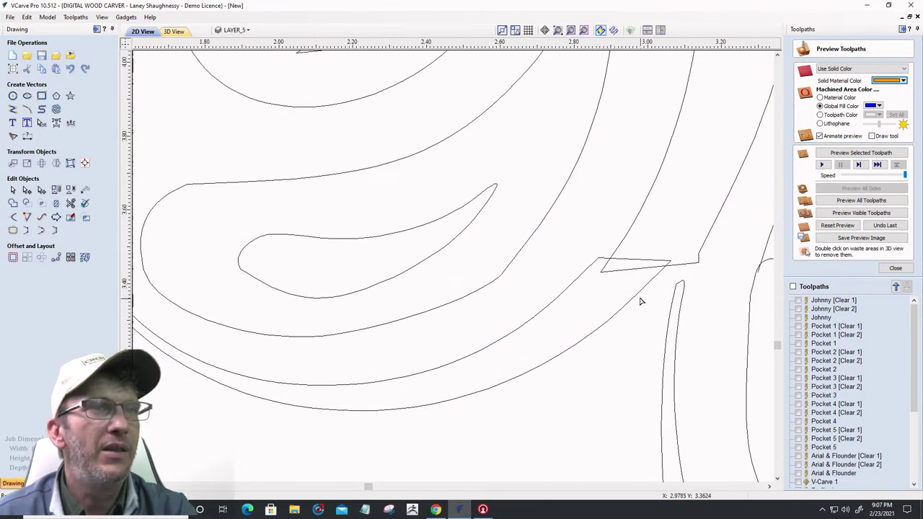
pyautogui.click(637, 296)
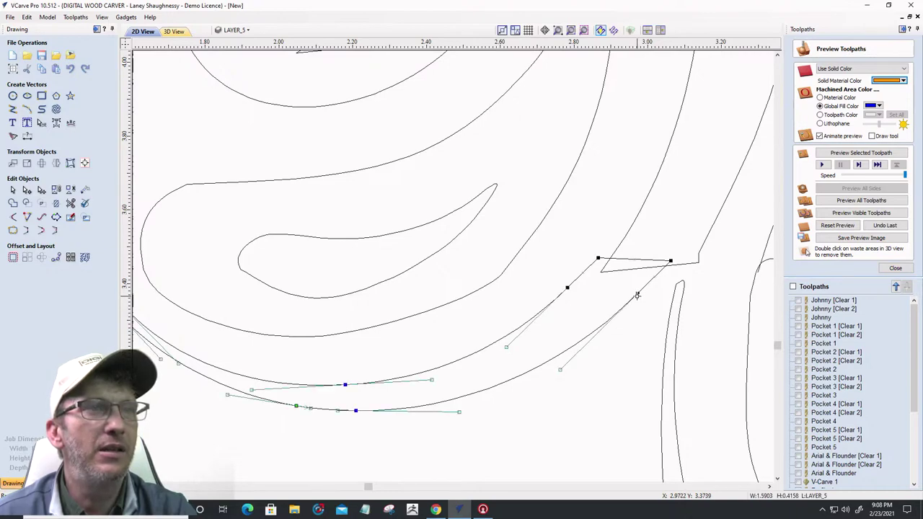
pyautogui.click(618, 271)
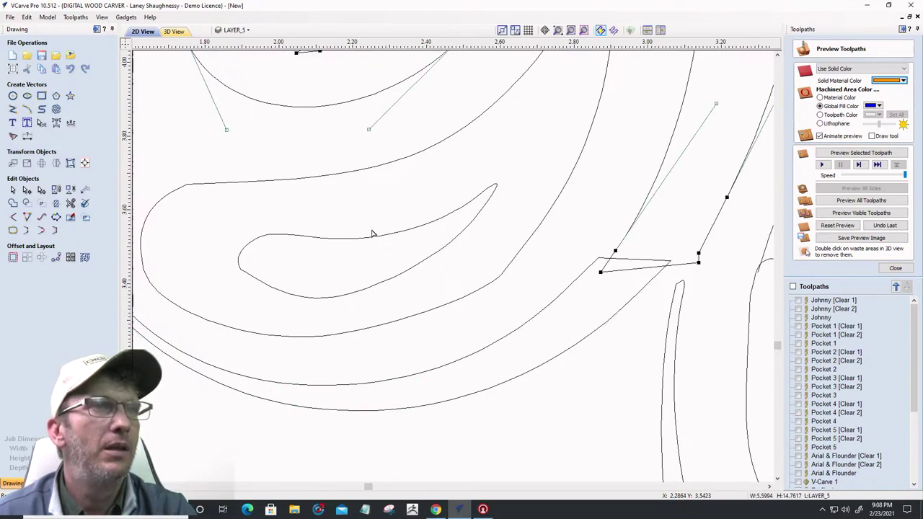
pyautogui.click(595, 259)
pyautogui.moveTo(698, 261); pyautogui.dragTo(670, 261)
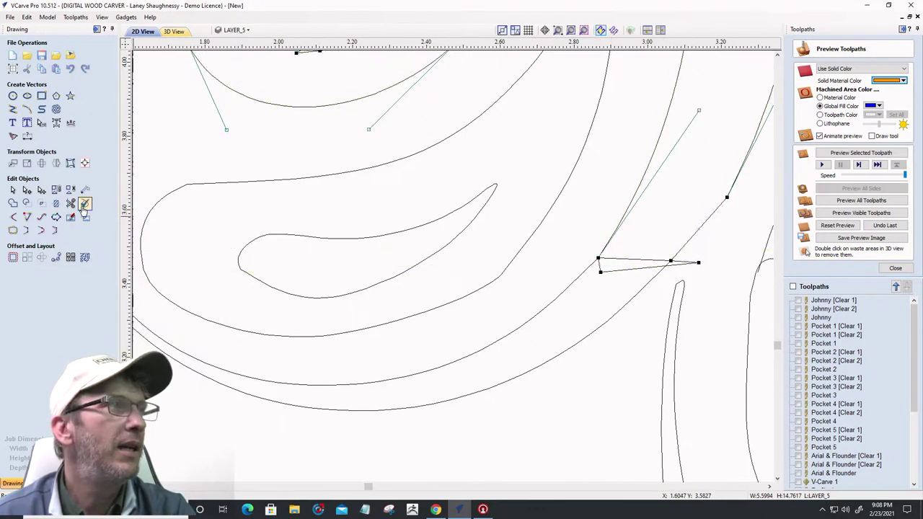
# Trim the spike's segments, the short horizontal connector and the arched cap between strokes
pyautogui.click(69, 203)
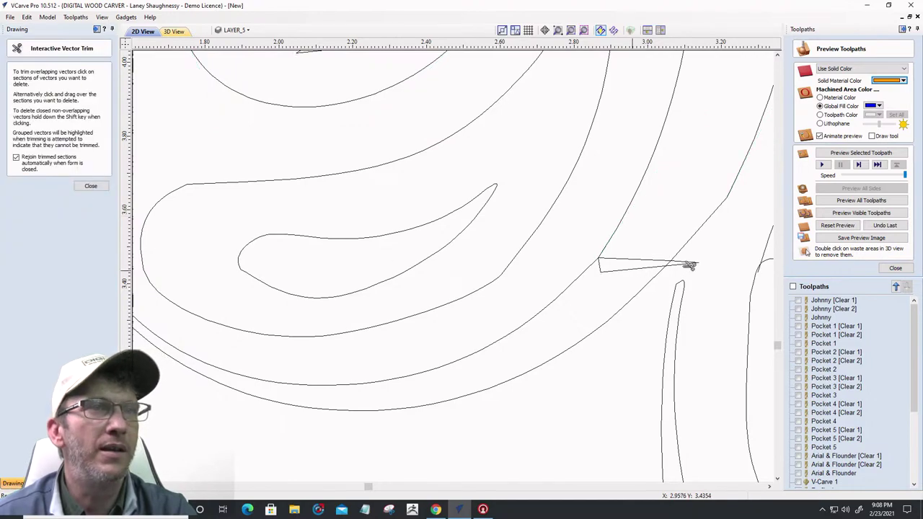
pyautogui.click(632, 269)
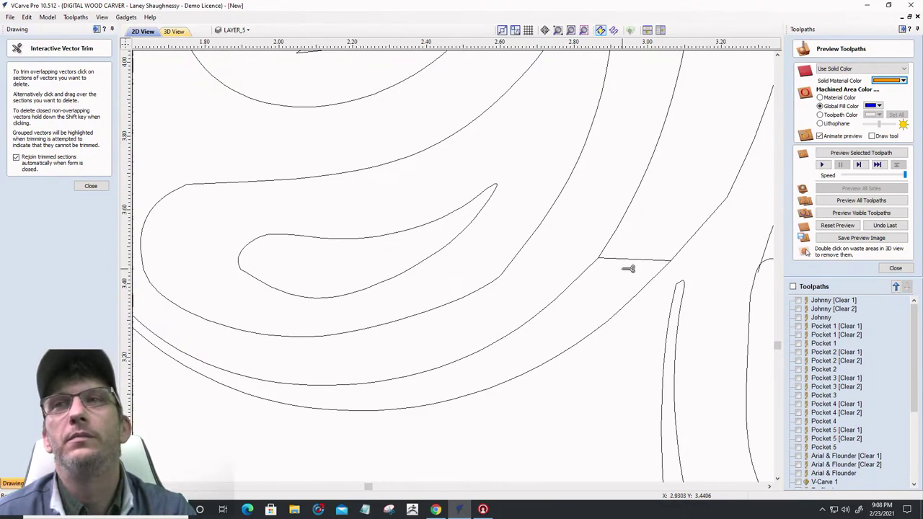
pyautogui.click(636, 259)
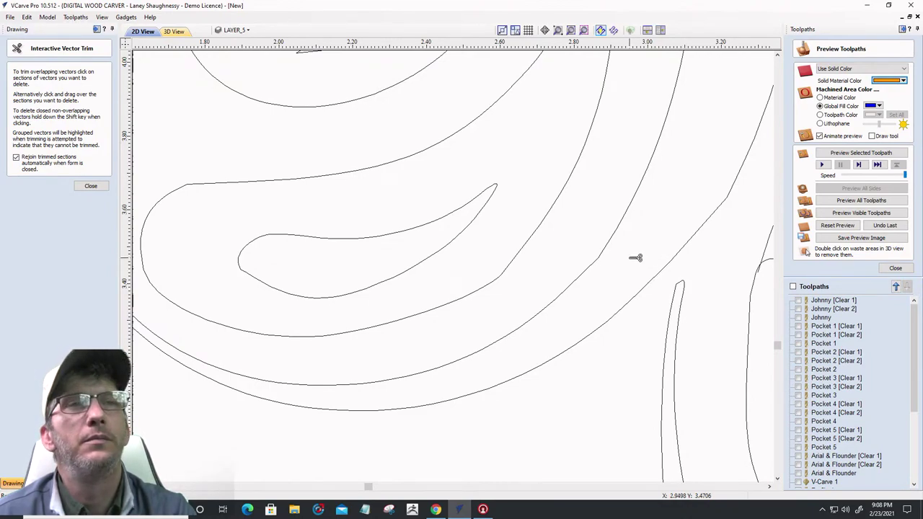
pyautogui.scroll(-3, 560, 286)
pyautogui.scroll(10, 560, 287)
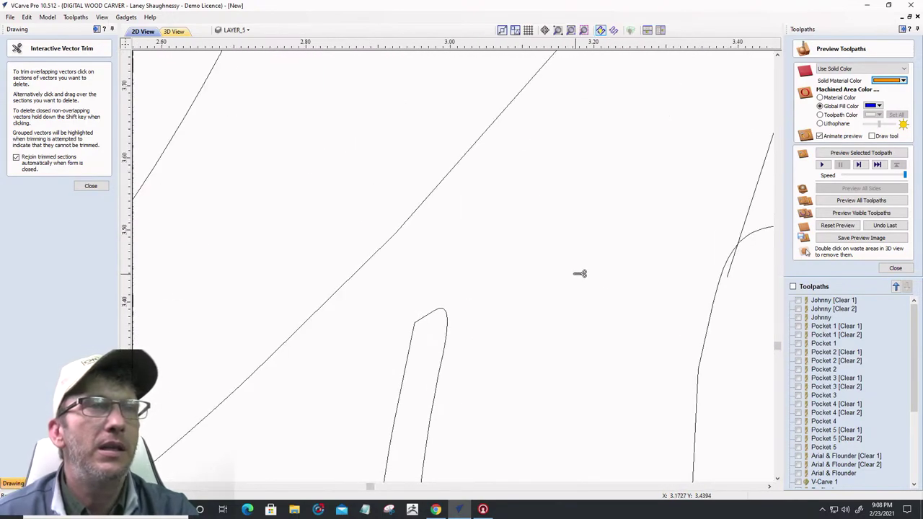
pyautogui.scroll(-2, 577, 272)
pyautogui.scroll(2, 685, 267)
pyautogui.scroll(1, 680, 259)
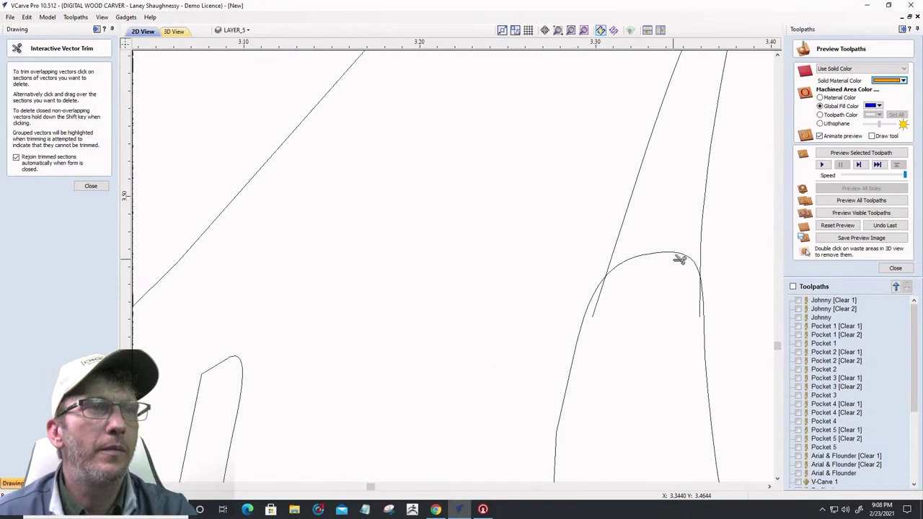
pyautogui.click(641, 257)
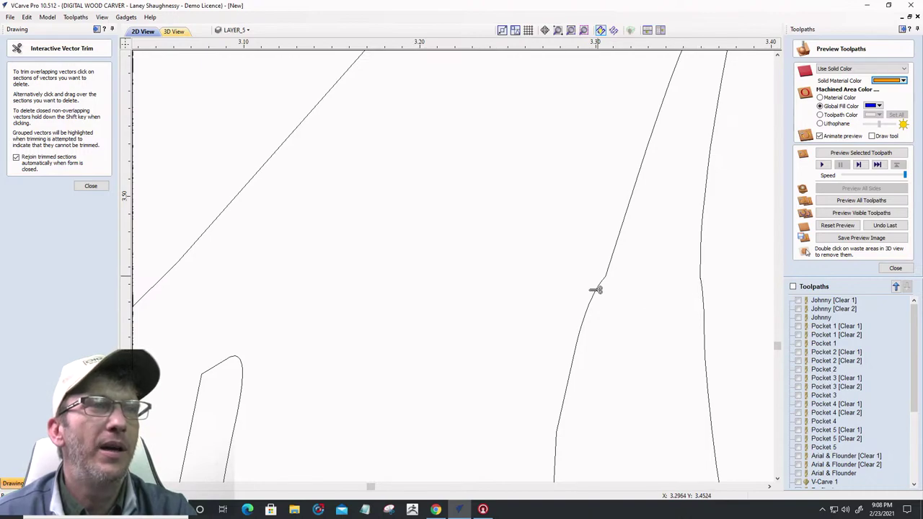
# Reshape the right-hand curves near the seam by nudging one of their nodes right
pyautogui.click(91, 188)
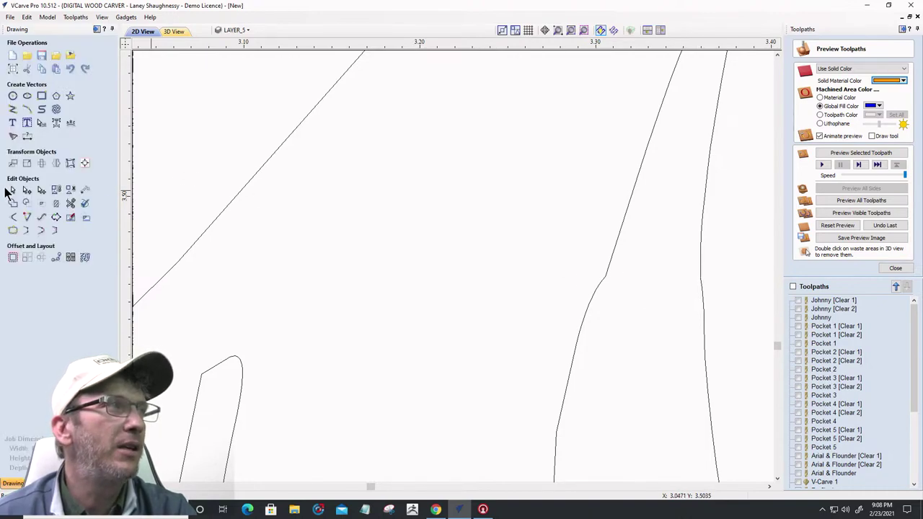
pyautogui.doubleClick(599, 291)
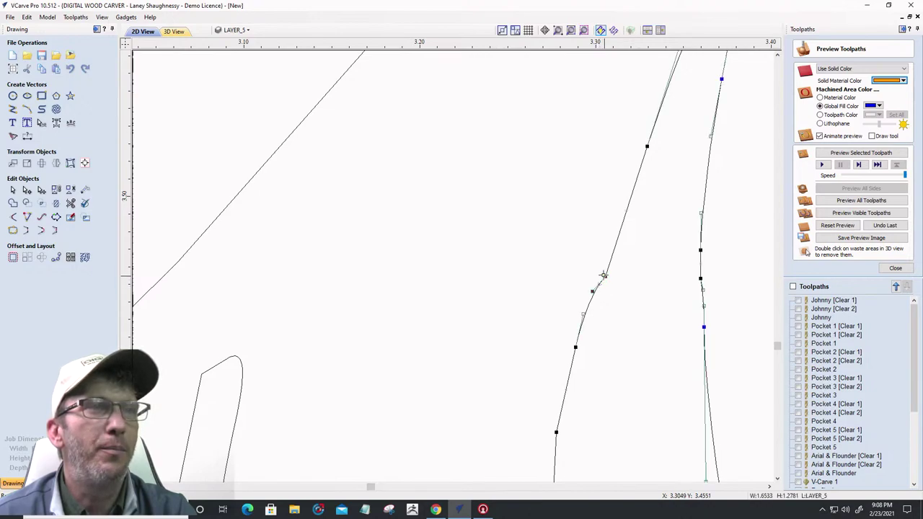
pyautogui.click(596, 273)
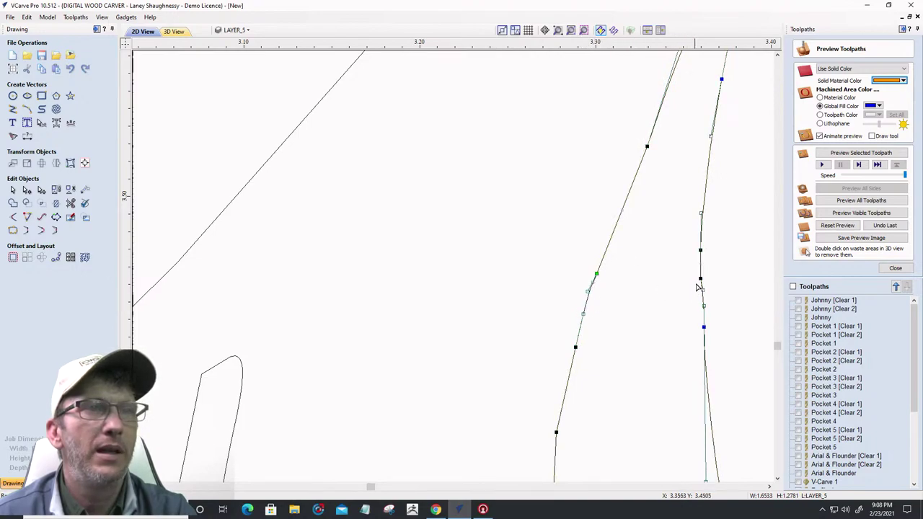
pyautogui.moveTo(699, 279); pyautogui.dragTo(706, 243)
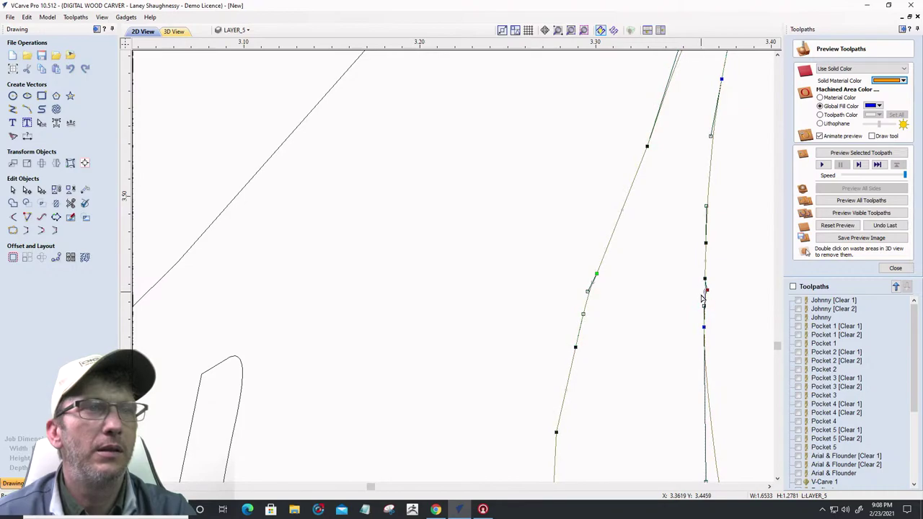
pyautogui.click(675, 291)
# Drag the curve's end nodes onto the adjacent curve so the swirl lines meet
pyautogui.scroll(-5, 581, 287)
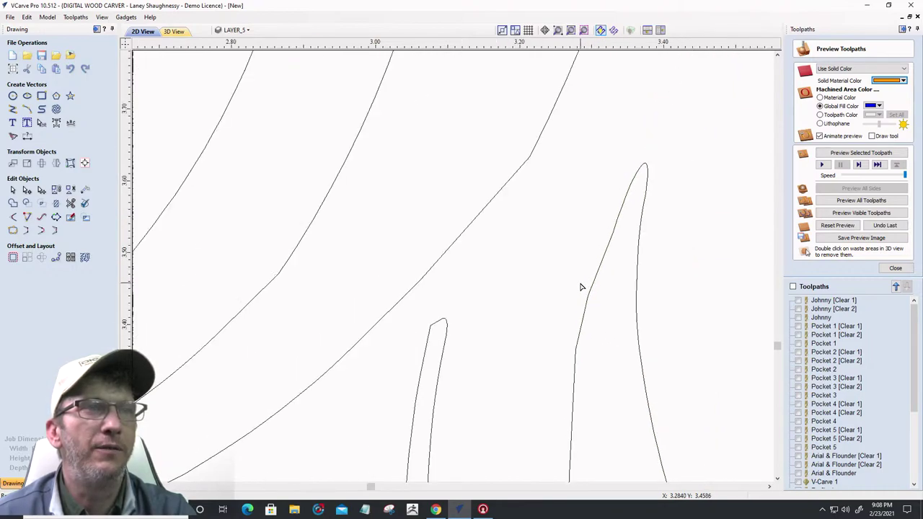
pyautogui.scroll(2, 624, 284)
pyautogui.scroll(3, 625, 283)
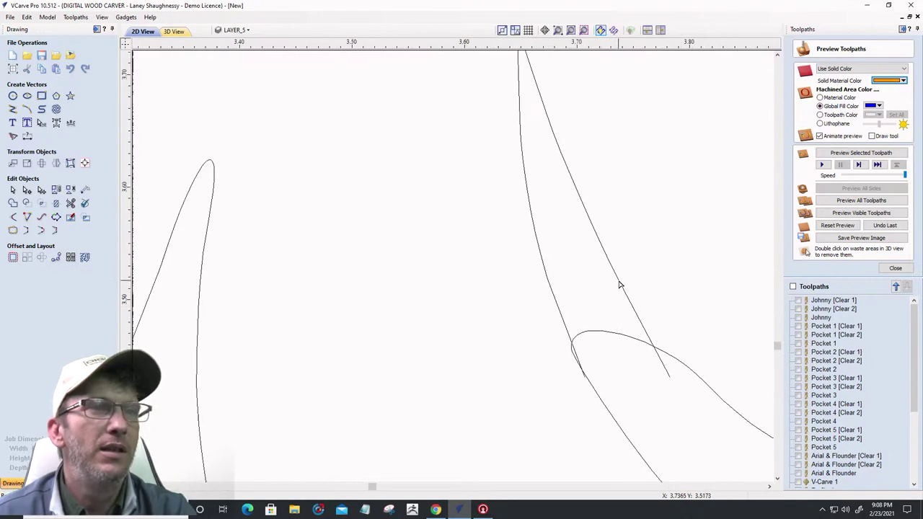
pyautogui.click(619, 286)
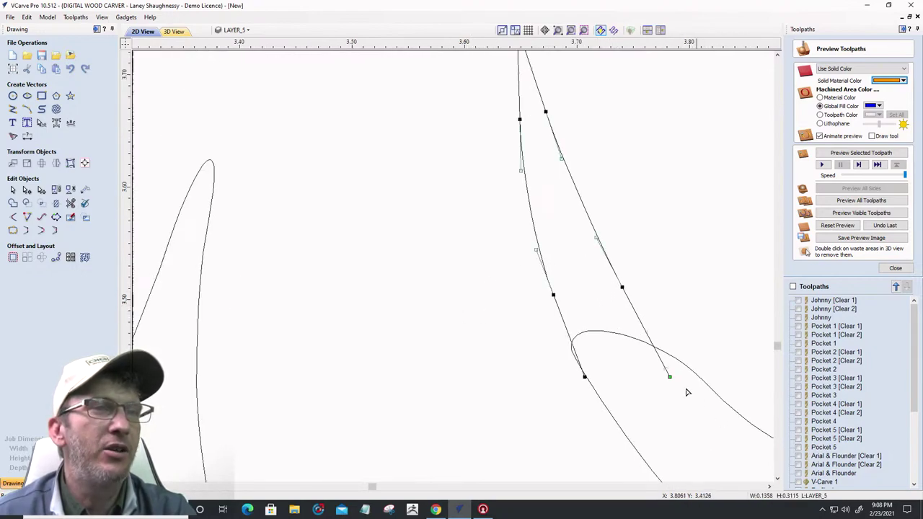
pyautogui.moveTo(698, 378); pyautogui.dragTo(699, 376)
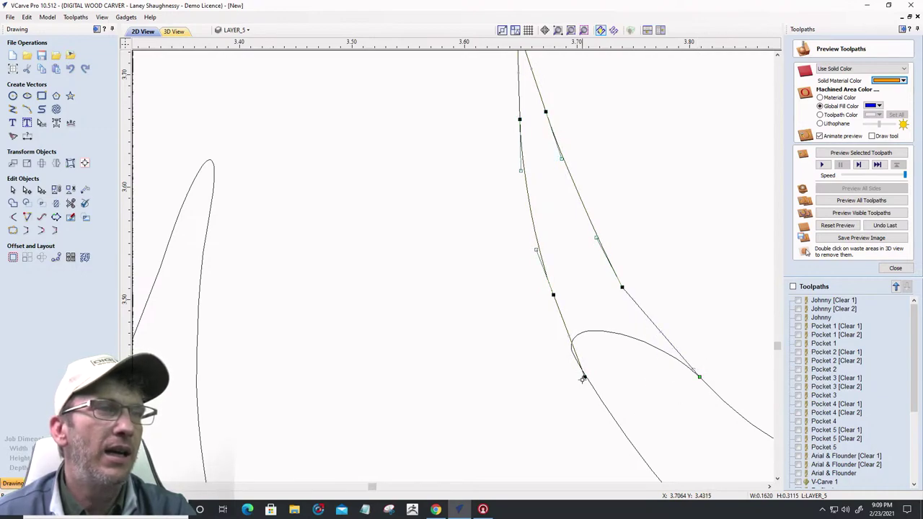
pyautogui.moveTo(585, 377); pyautogui.dragTo(572, 346)
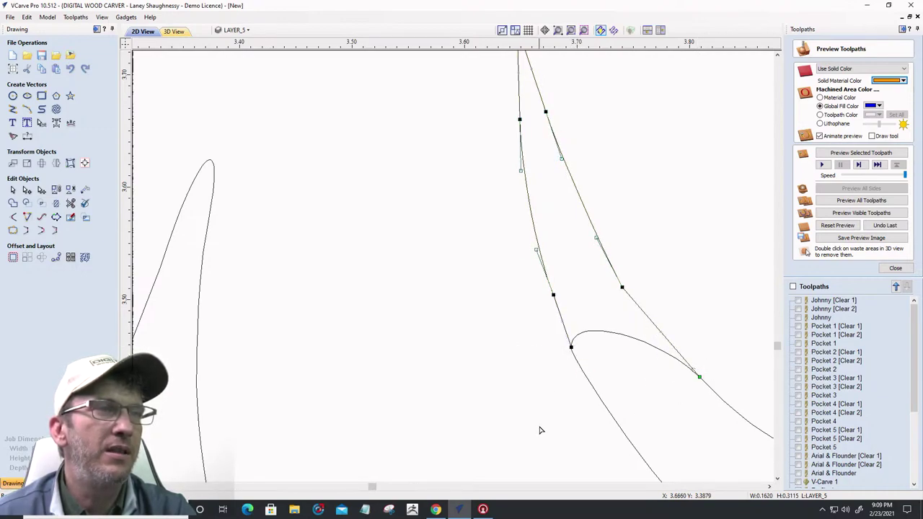
pyautogui.click(70, 203)
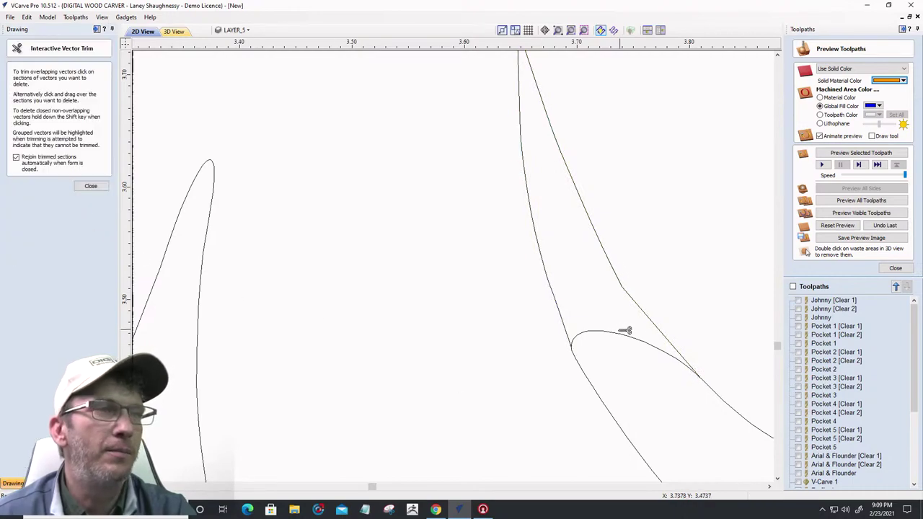
pyautogui.click(93, 186)
# Slide the selected curve's node left along the connector
pyautogui.scroll(4, 562, 369)
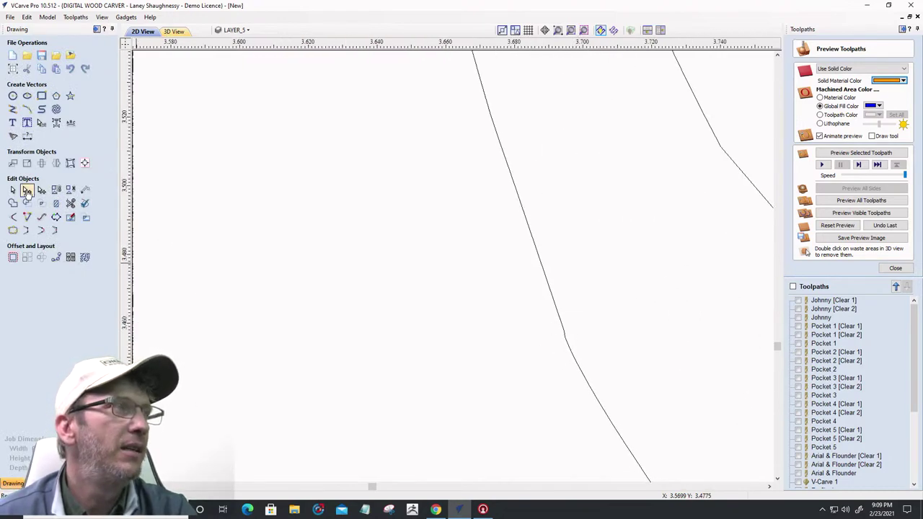
pyautogui.click(566, 343)
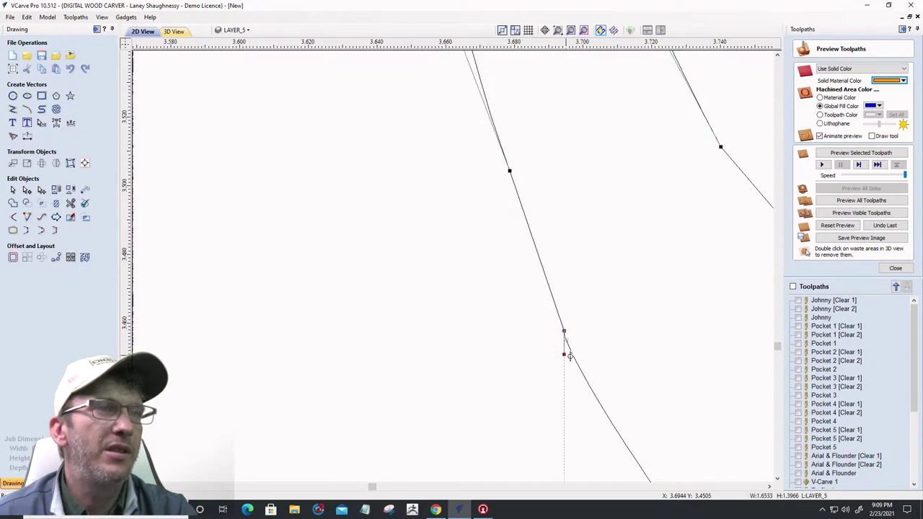
pyautogui.moveTo(575, 356); pyautogui.dragTo(523, 357)
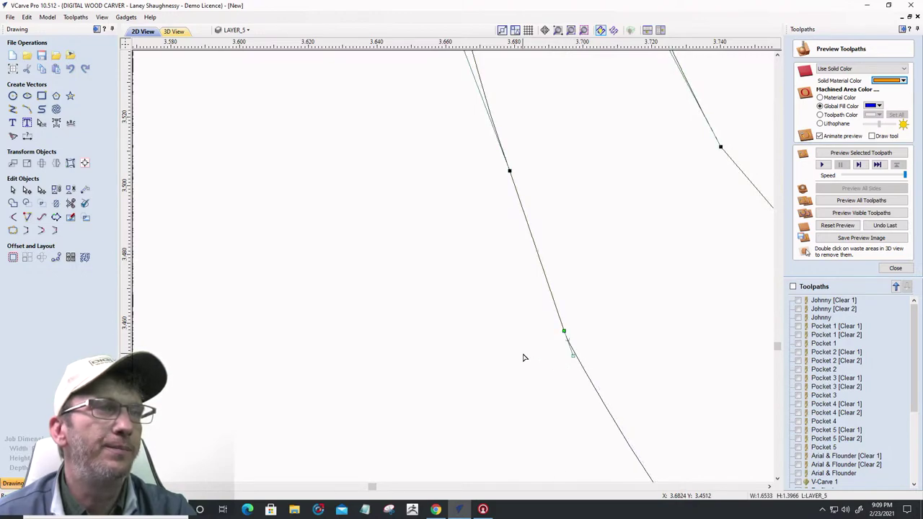
pyautogui.scroll(-6, 559, 313)
pyautogui.scroll(-6, 355, 337)
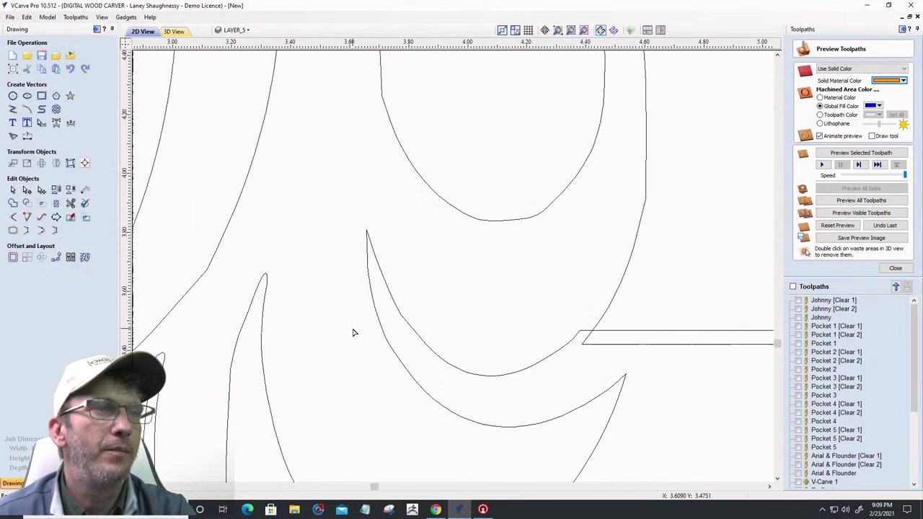
pyautogui.scroll(4, 488, 342)
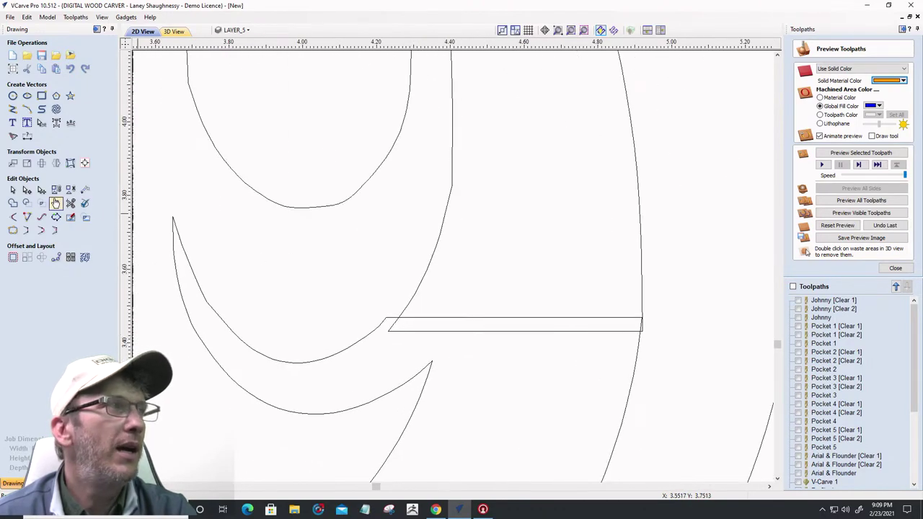
# Snap the swirl end to the bar's top-left corner and raise the bar's bottom-right corner to its top-right
pyautogui.click(417, 295)
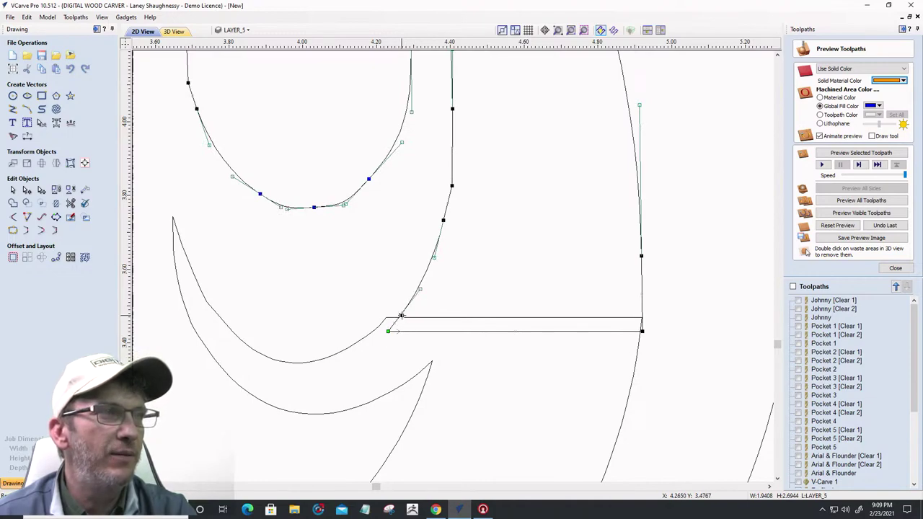
pyautogui.moveTo(386, 318); pyautogui.dragTo(386, 317)
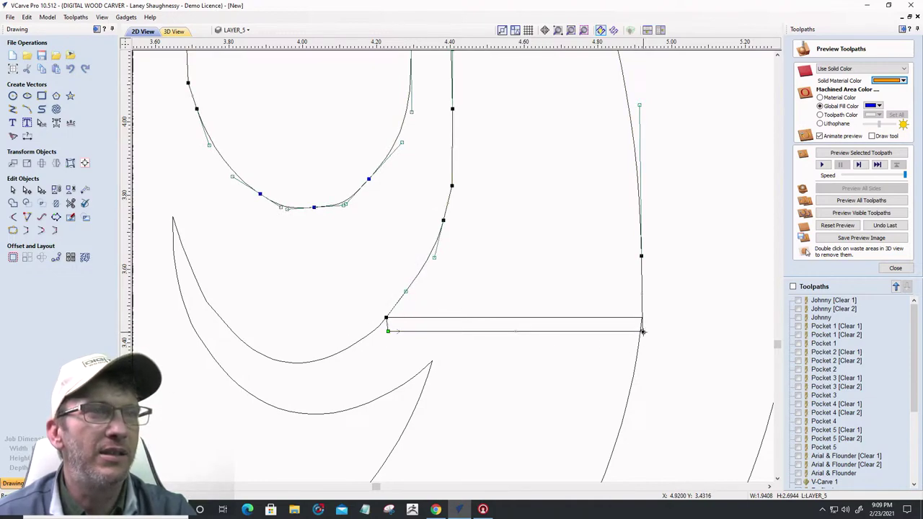
pyautogui.moveTo(643, 332); pyautogui.dragTo(640, 318)
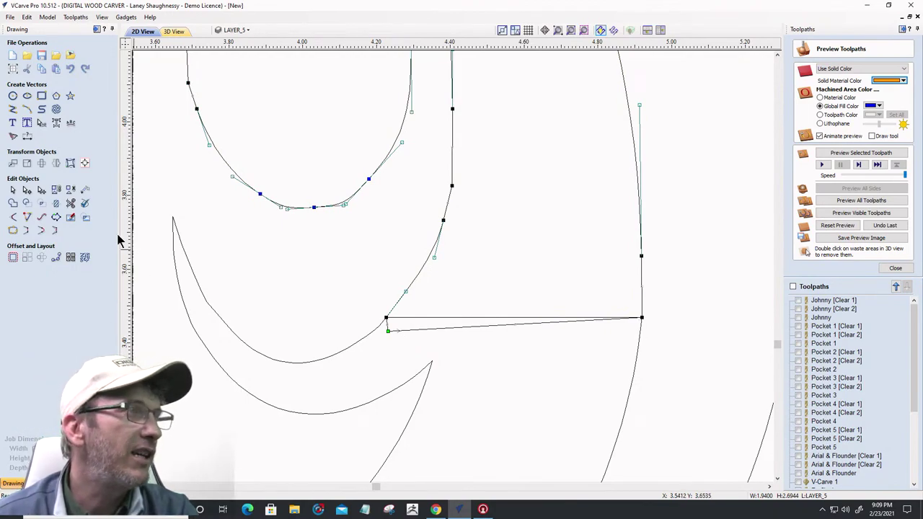
pyautogui.click(69, 204)
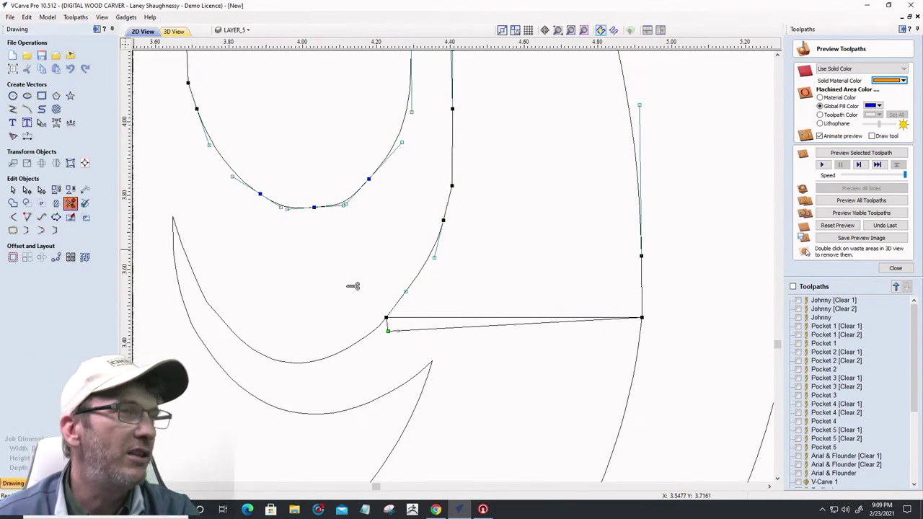
# Trim away the slanted bottom line beside the connector
pyautogui.click(460, 325)
pyautogui.scroll(-5, 340, 274)
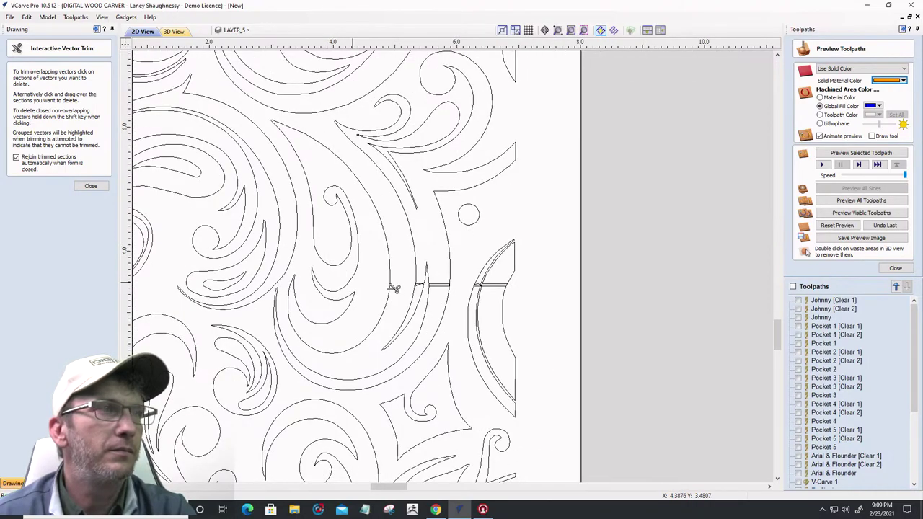
pyautogui.scroll(6, 393, 289)
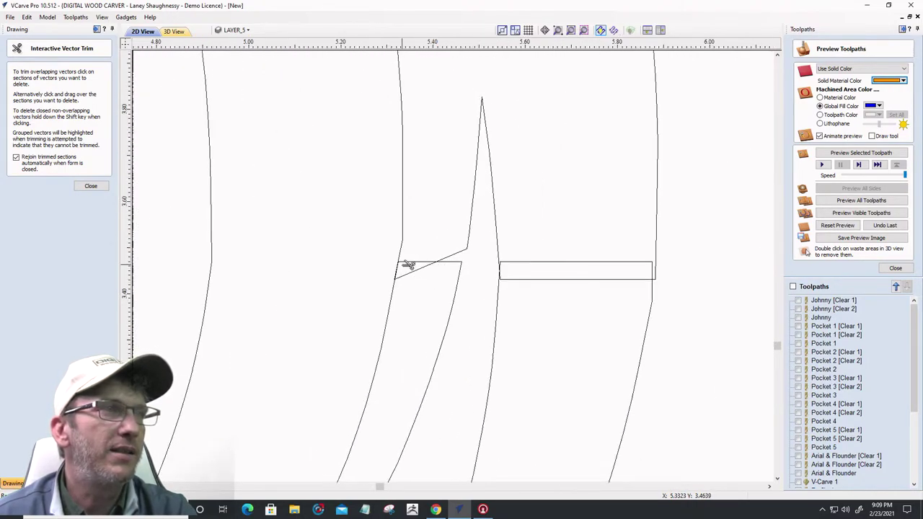
pyautogui.click(90, 187)
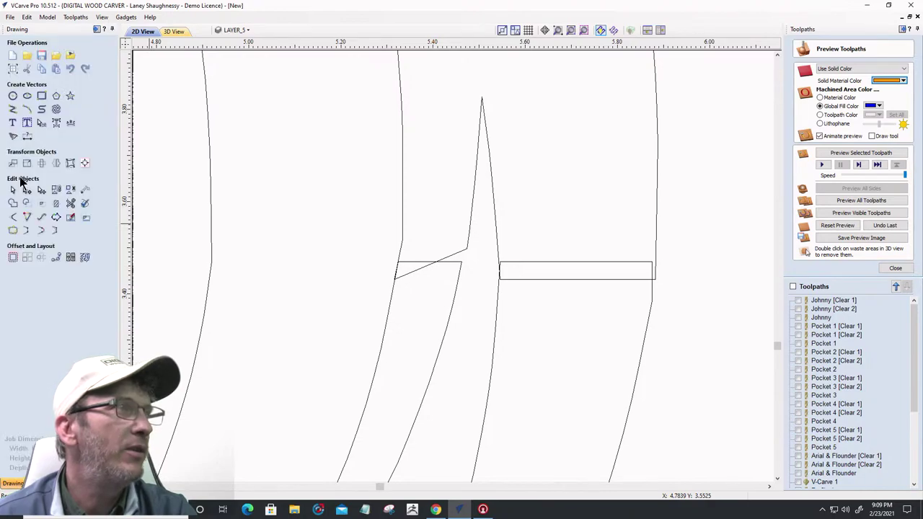
# Level the slanted connector into a horizontal line, undoing trial trims of the piece above
pyautogui.click(463, 256)
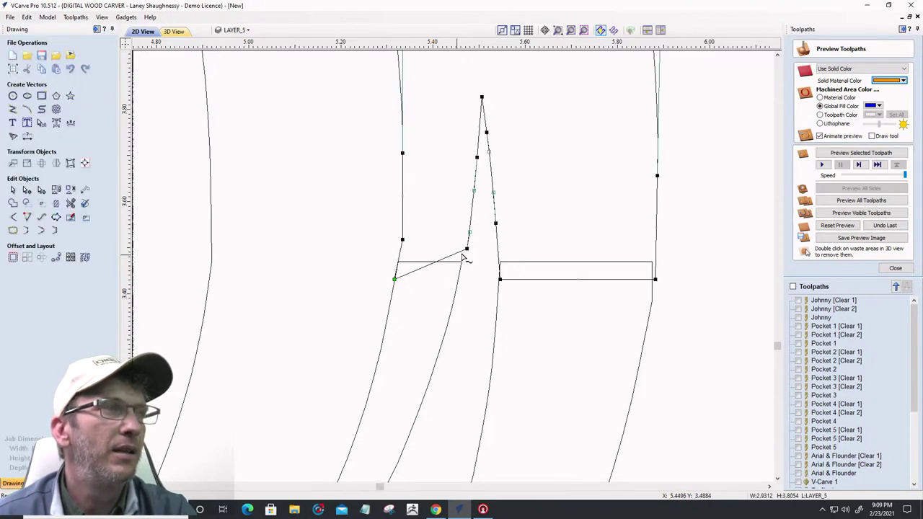
pyautogui.moveTo(467, 248); pyautogui.dragTo(462, 261)
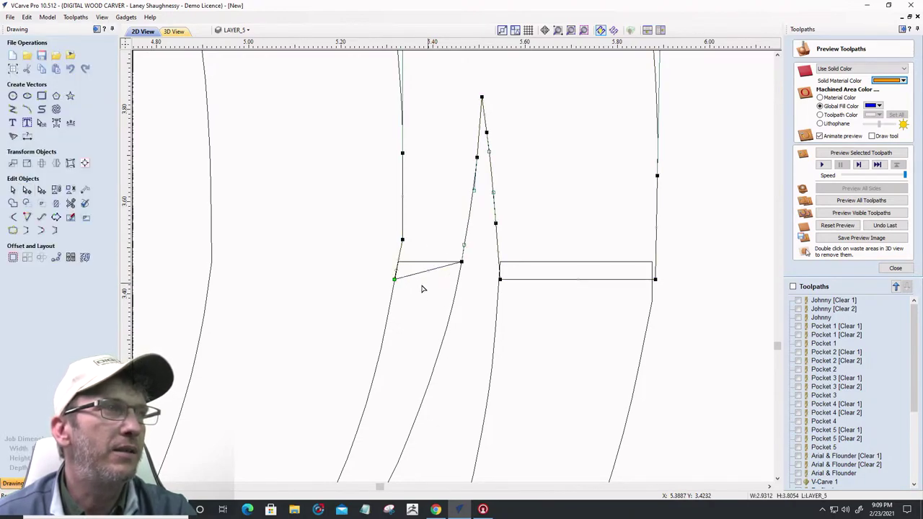
pyautogui.moveTo(395, 280); pyautogui.dragTo(398, 261)
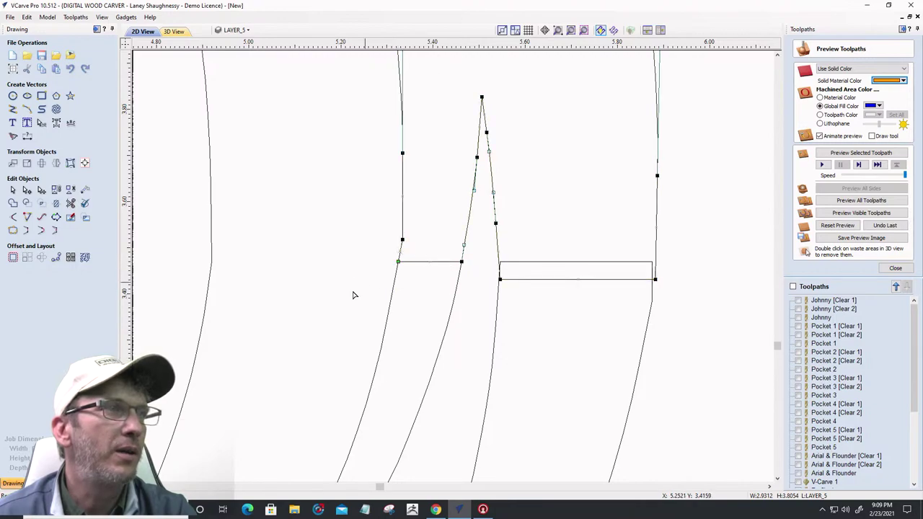
pyautogui.click(71, 203)
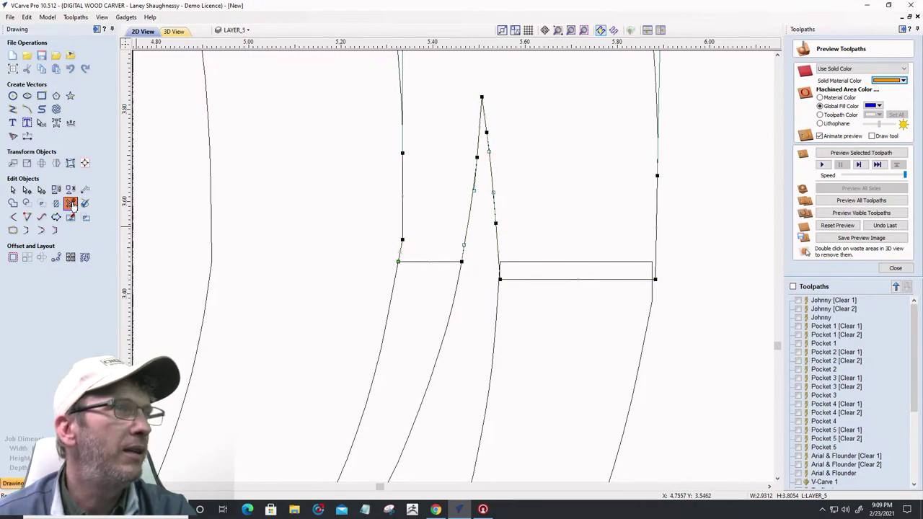
pyautogui.click(432, 261)
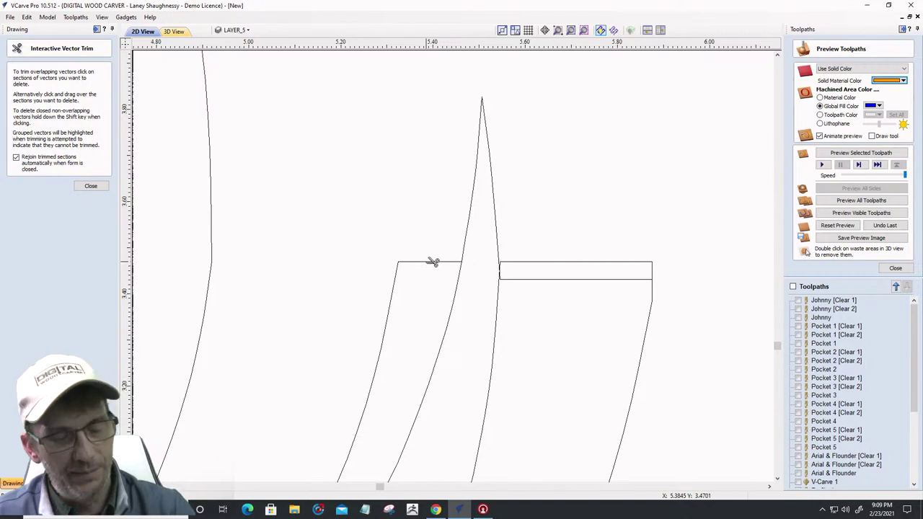
pyautogui.hotkey('ctrl', 'z')
pyautogui.scroll(2, 424, 265)
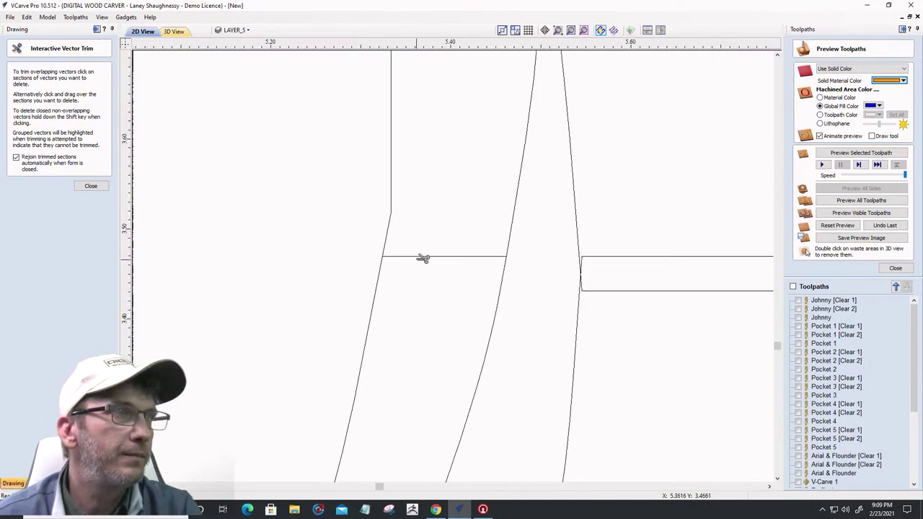
pyautogui.click(423, 258)
pyautogui.hotkey('ctrl', 'z')
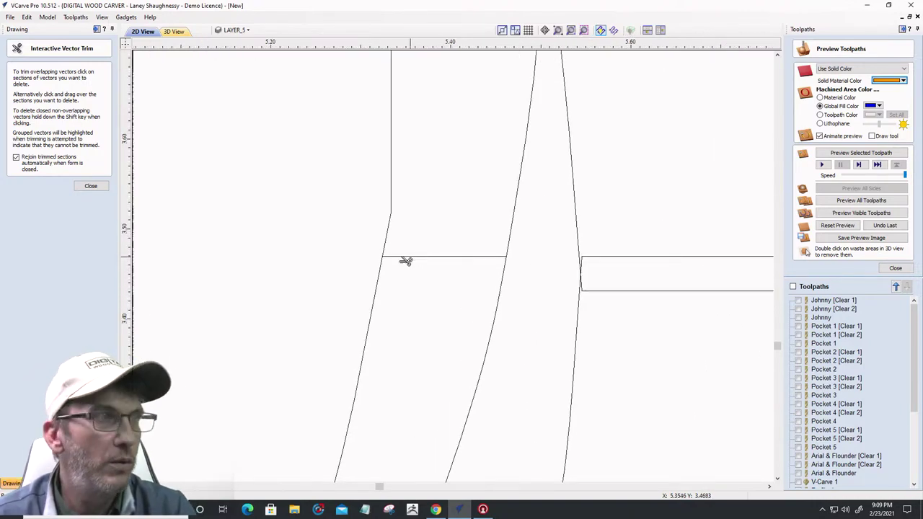
pyautogui.click(82, 187)
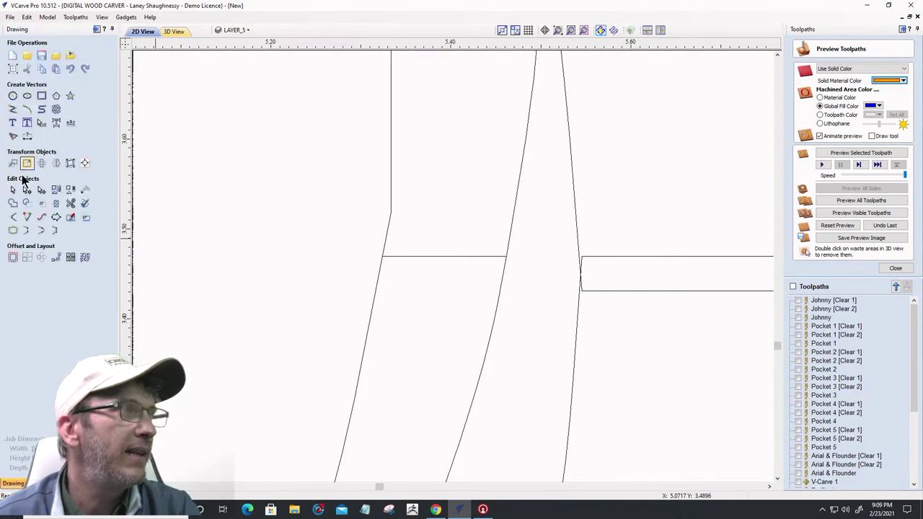
# Nudge the corner node onto the horizontal connector line
pyautogui.click(384, 248)
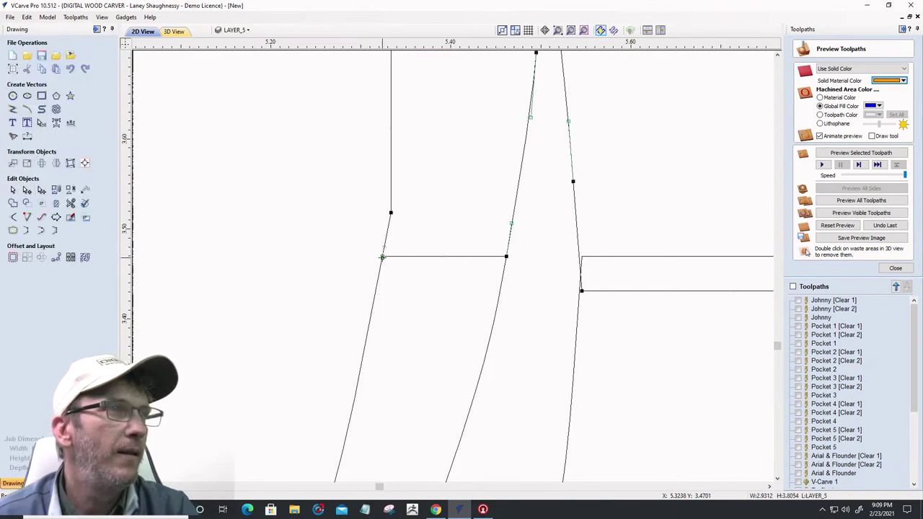
pyautogui.moveTo(383, 271)
pyautogui.mouseDown()
pyautogui.moveTo(374, 269)
pyautogui.moveTo(383, 250)
pyautogui.moveTo(387, 257)
pyautogui.mouseUp()
pyautogui.click(219, 229)
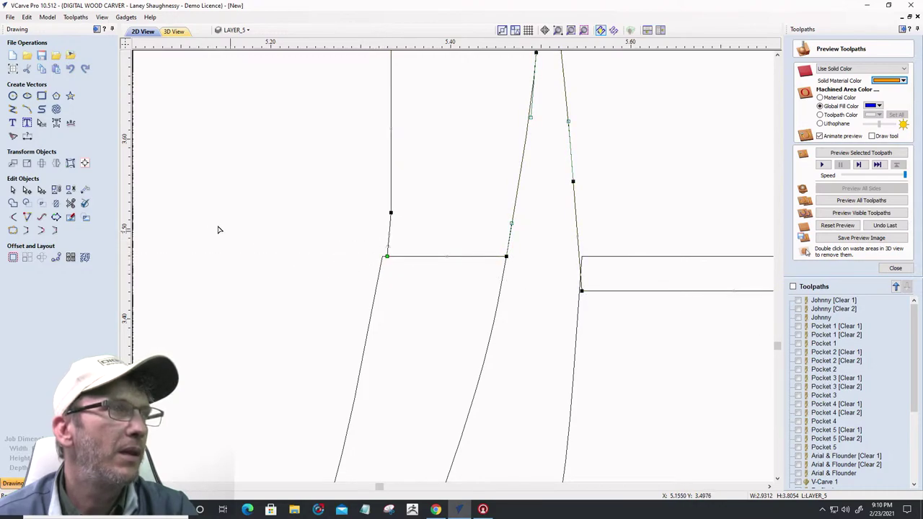
pyautogui.click(71, 203)
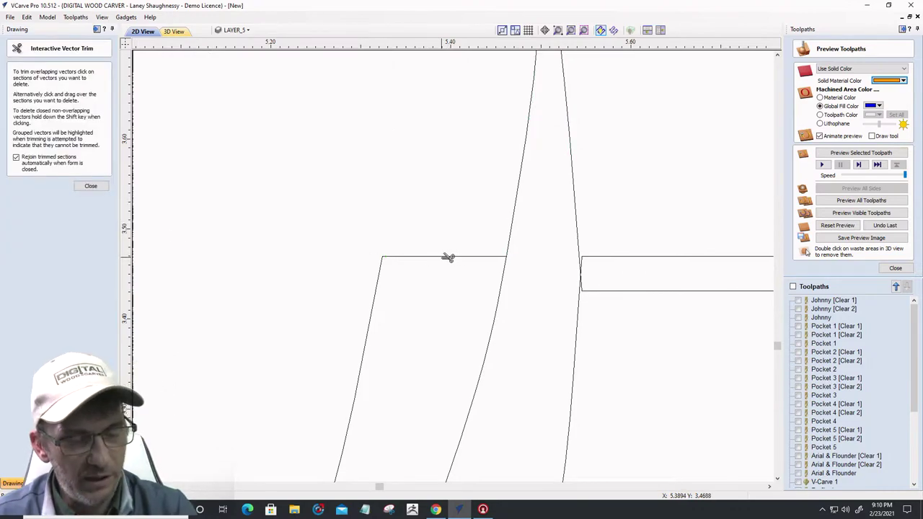
pyautogui.click(88, 187)
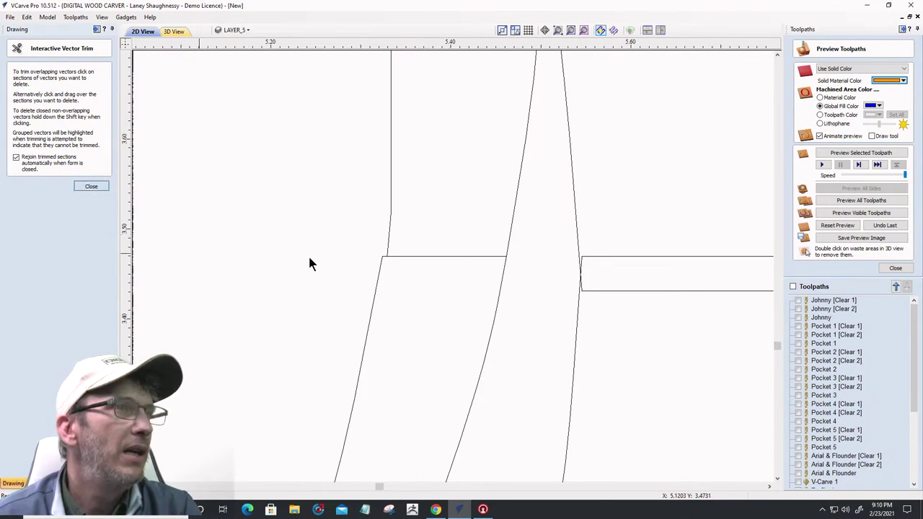
# Cut the vector at the corner node and delete the horizontal connector span
pyautogui.click(389, 248)
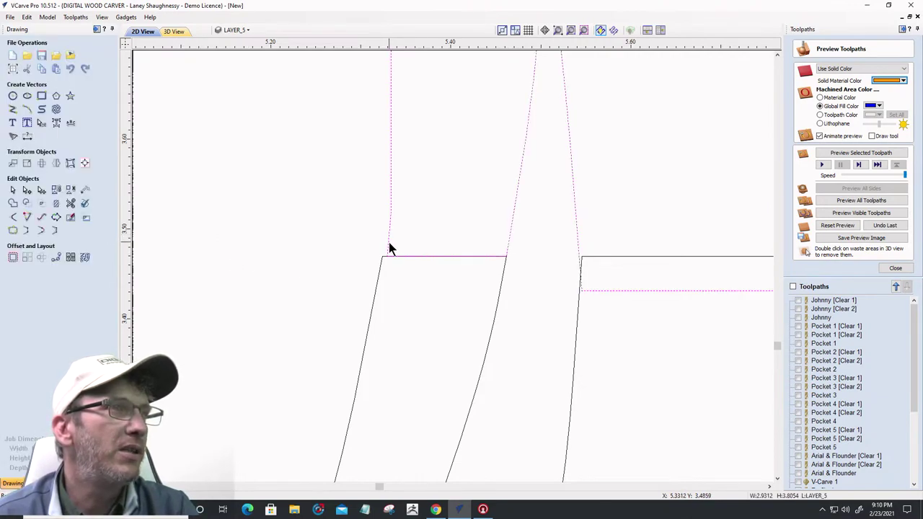
pyautogui.doubleClick(389, 252)
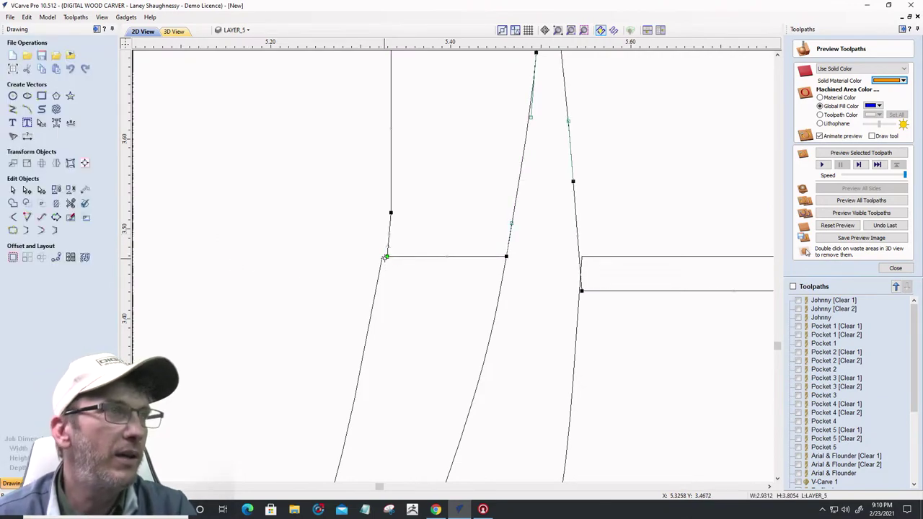
pyautogui.moveTo(387, 256); pyautogui.dragTo(383, 256)
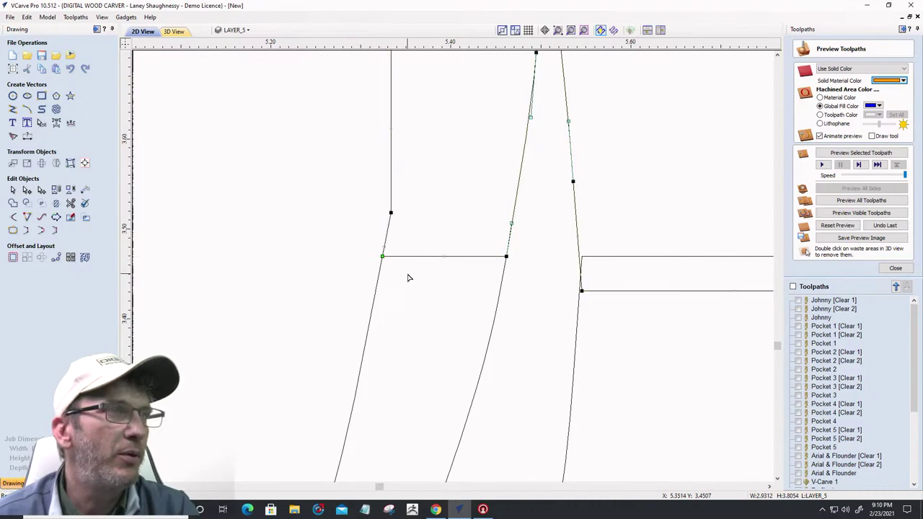
pyautogui.rightClick(410, 261)
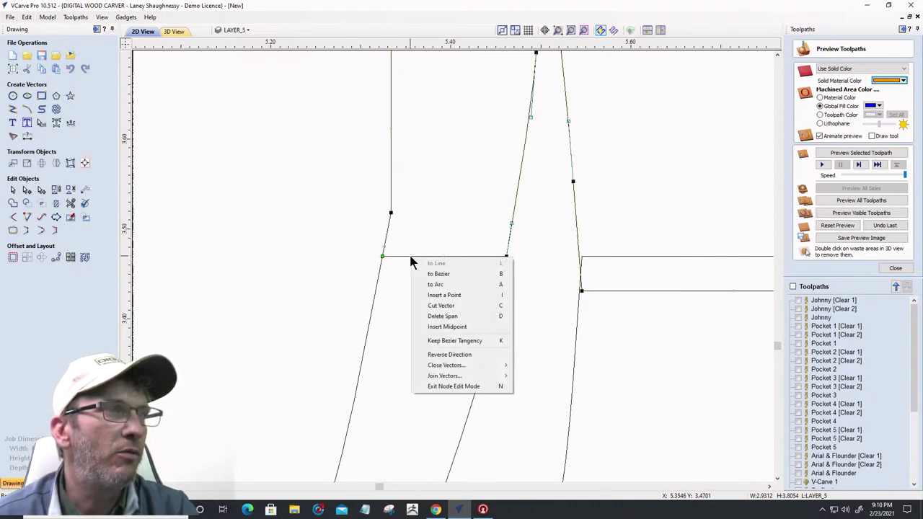
pyautogui.click(427, 315)
pyautogui.press('Escape')
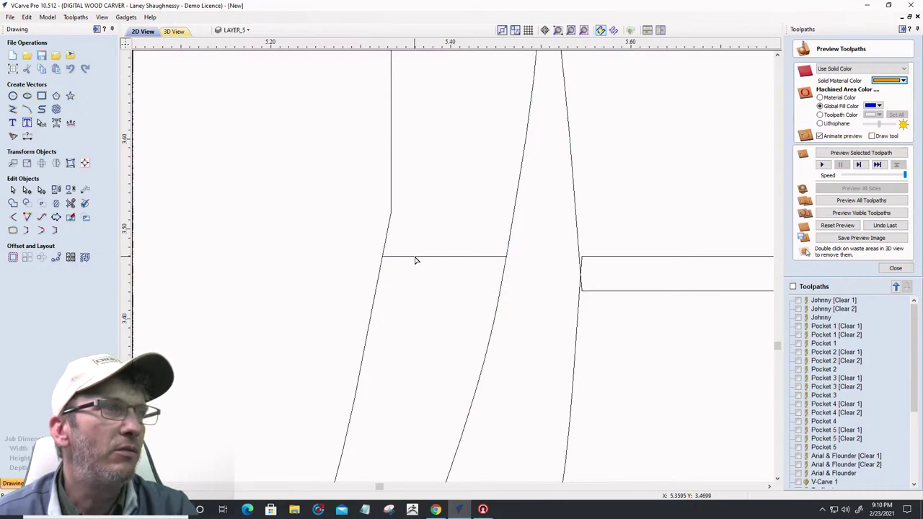
pyautogui.rightClick(417, 258)
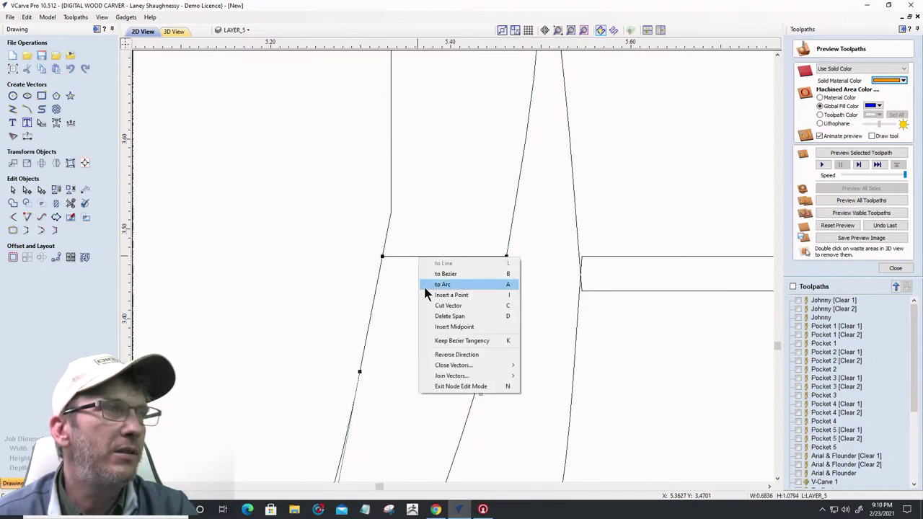
pyautogui.click(433, 314)
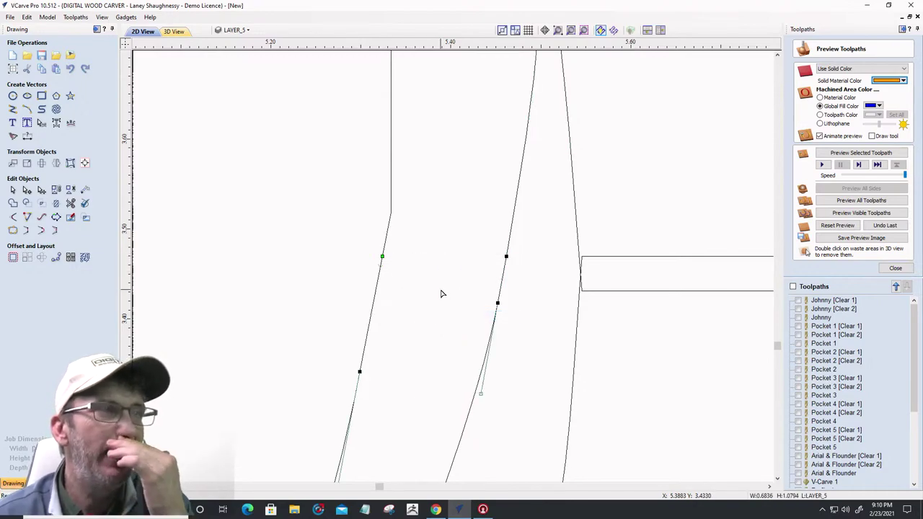
pyautogui.click(13, 189)
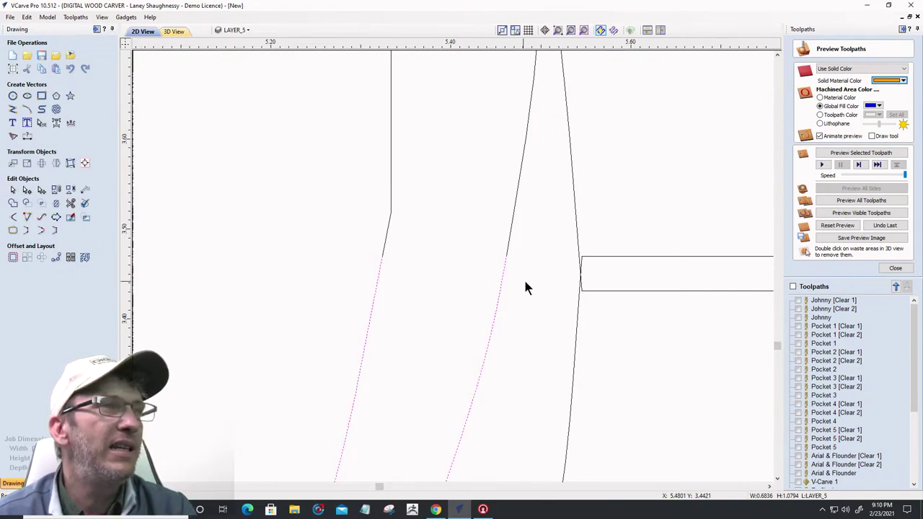
# Join the upper strand pieces and the rectangle edge into one vector
pyautogui.moveTo(522, 290); pyautogui.dragTo(340, 196)
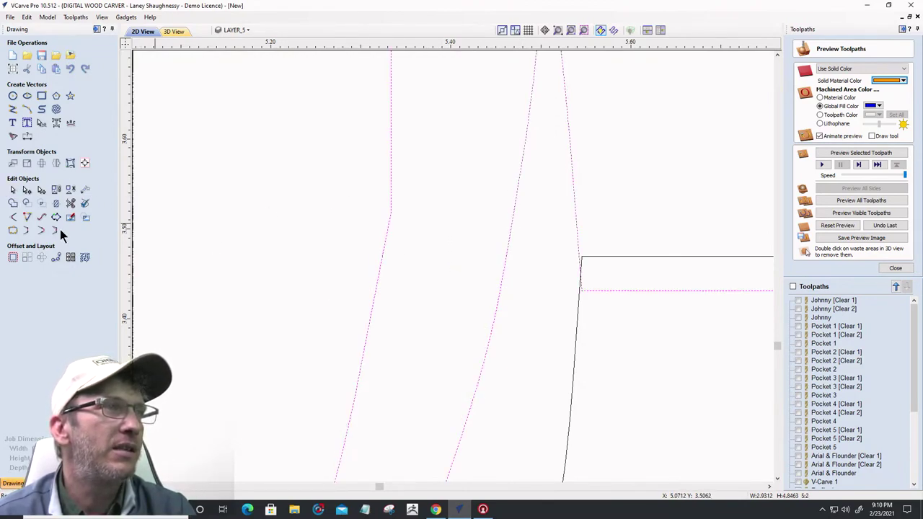
pyautogui.click(13, 230)
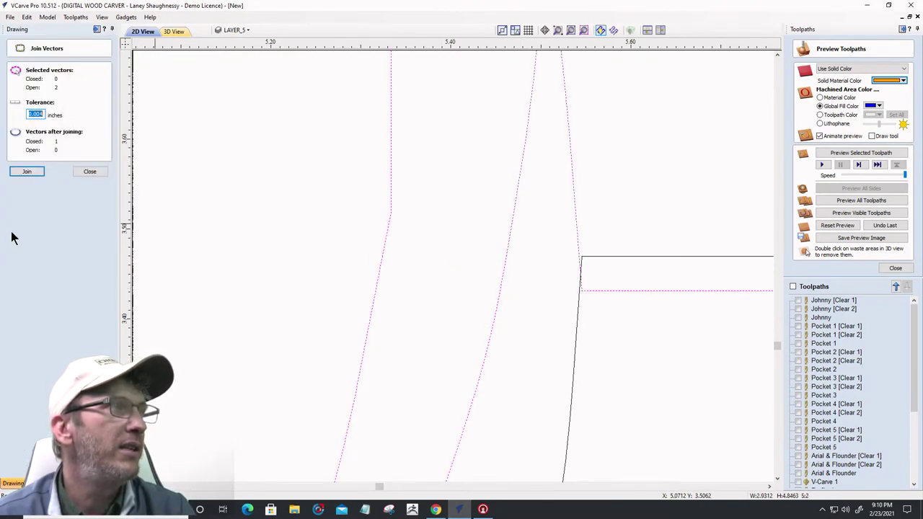
pyautogui.click(27, 171)
pyautogui.scroll(-2, 346, 330)
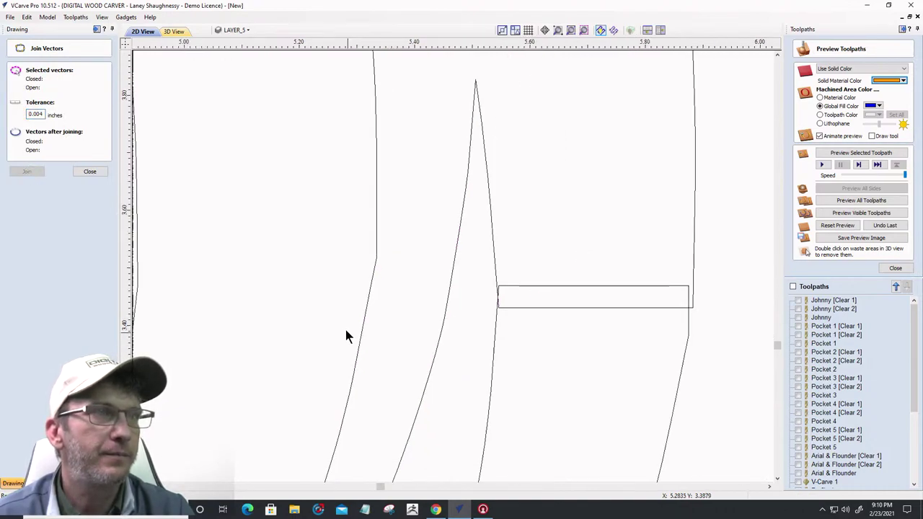
pyautogui.click(85, 171)
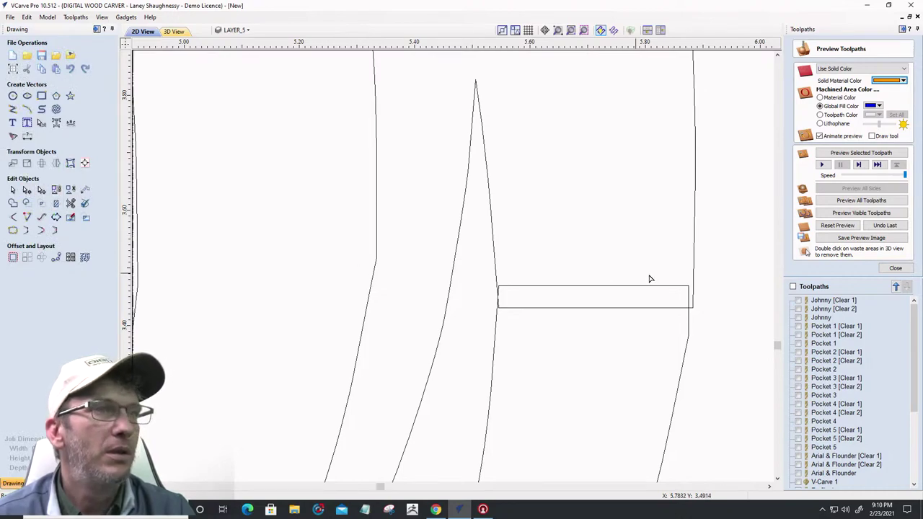
# Raise the rectangle's bottom corner nodes level and delete the duplicate horizontal span
pyautogui.click(691, 309)
pyautogui.moveTo(690, 309); pyautogui.dragTo(688, 287)
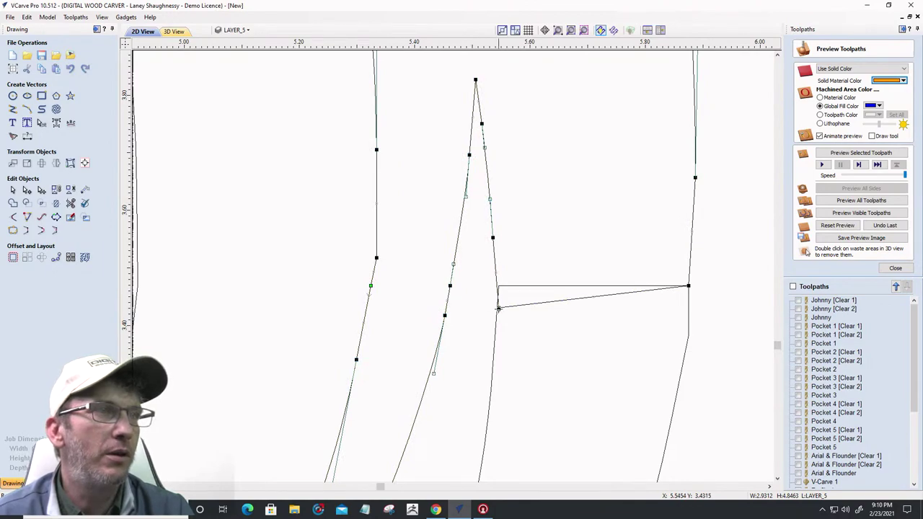
pyautogui.moveTo(499, 290); pyautogui.dragTo(499, 286)
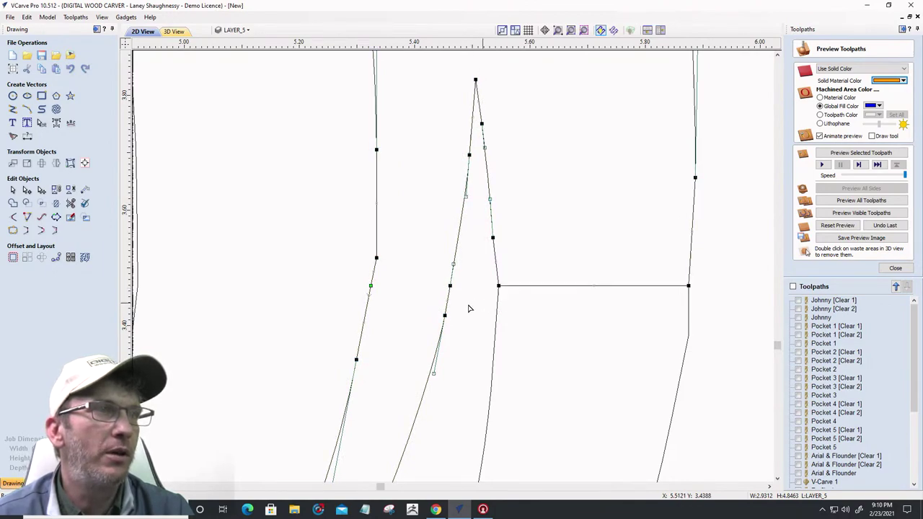
pyautogui.rightClick(540, 291)
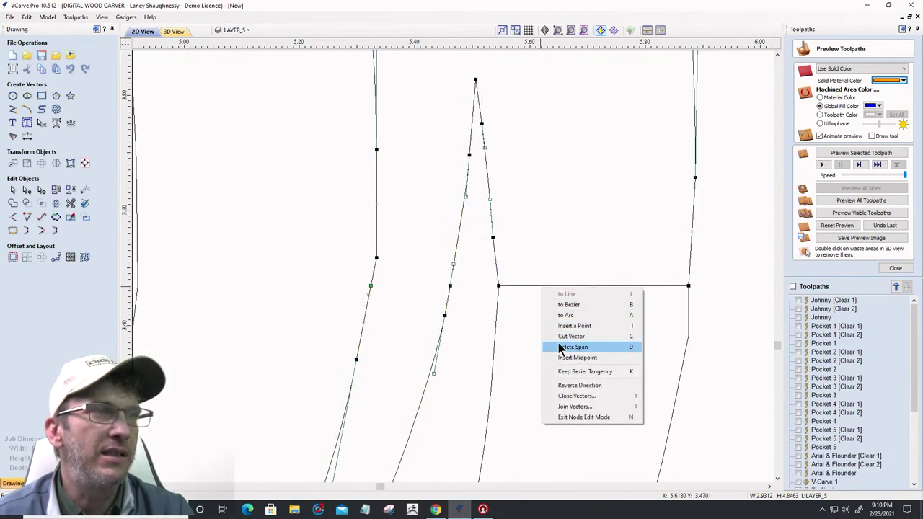
pyautogui.click(561, 347)
pyautogui.click(556, 307)
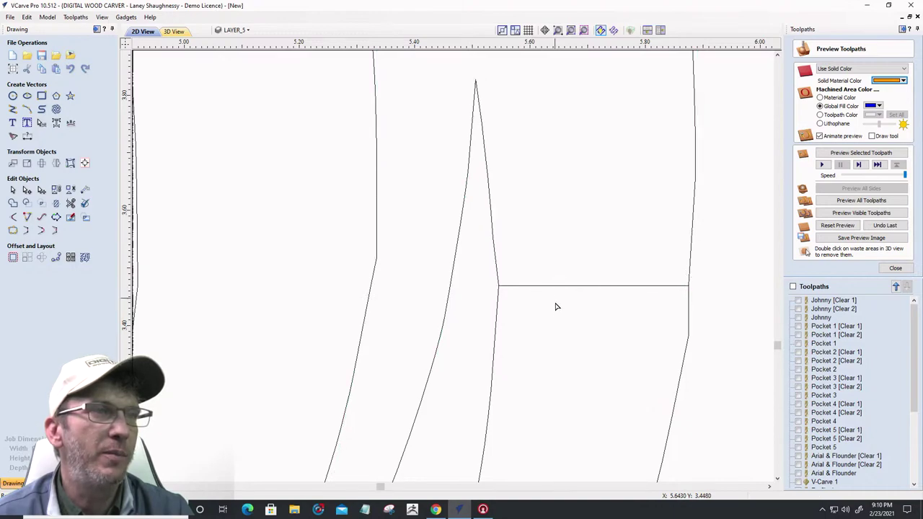
# Delete the remaining horizontal span, then join the two swirl pieces into one closed vector
pyautogui.click(552, 289)
pyautogui.rightClick(553, 288)
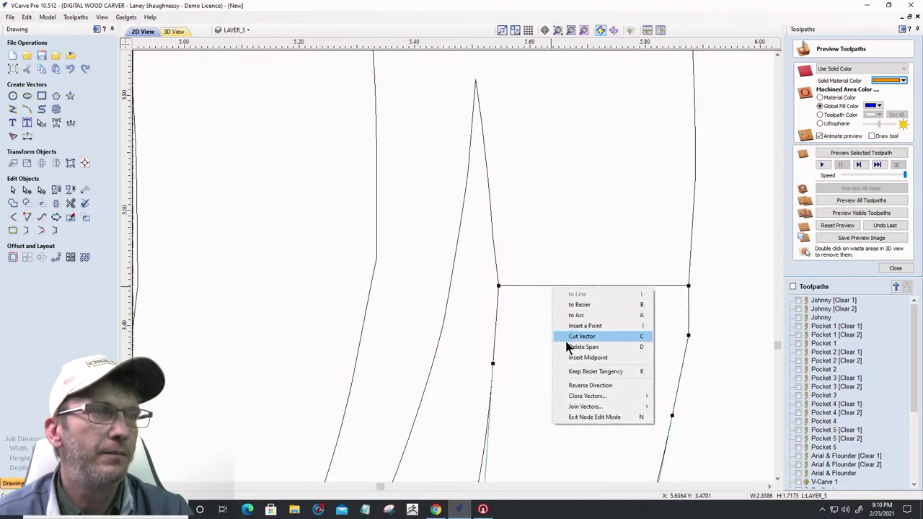
pyautogui.click(583, 347)
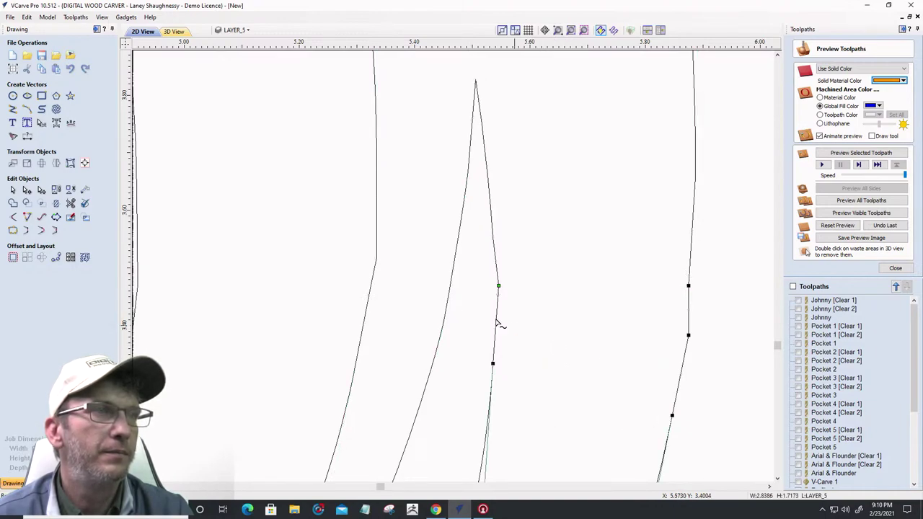
pyautogui.click(12, 231)
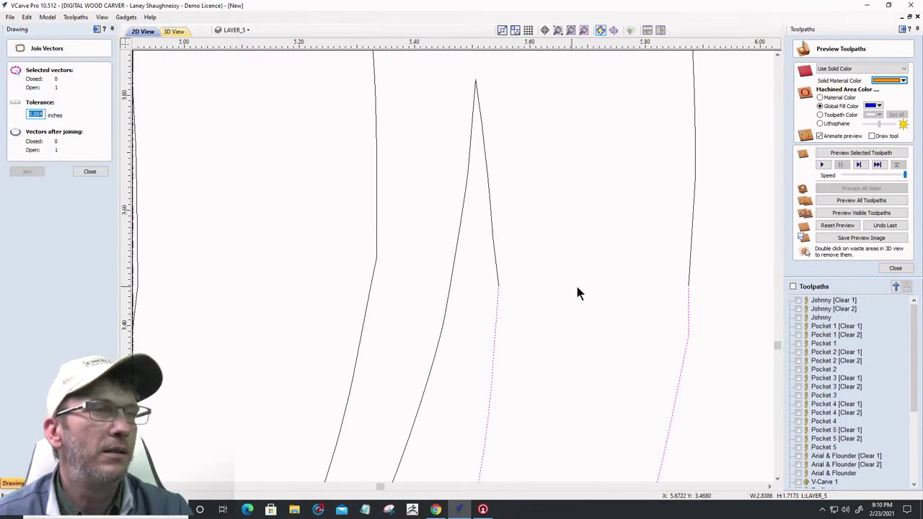
pyautogui.keyDown('shift'); pyautogui.click(691, 276); pyautogui.keyUp('shift')
pyautogui.click(26, 171)
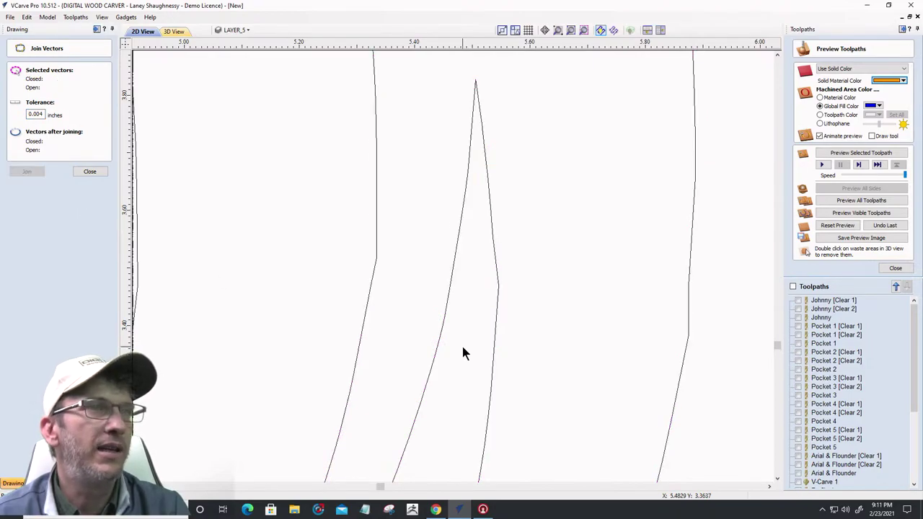
# Reshape the closed swirl's corner at the cut line by moving its node
pyautogui.scroll(-3, 411, 306)
pyautogui.scroll(-1, 412, 313)
pyautogui.scroll(5, 515, 314)
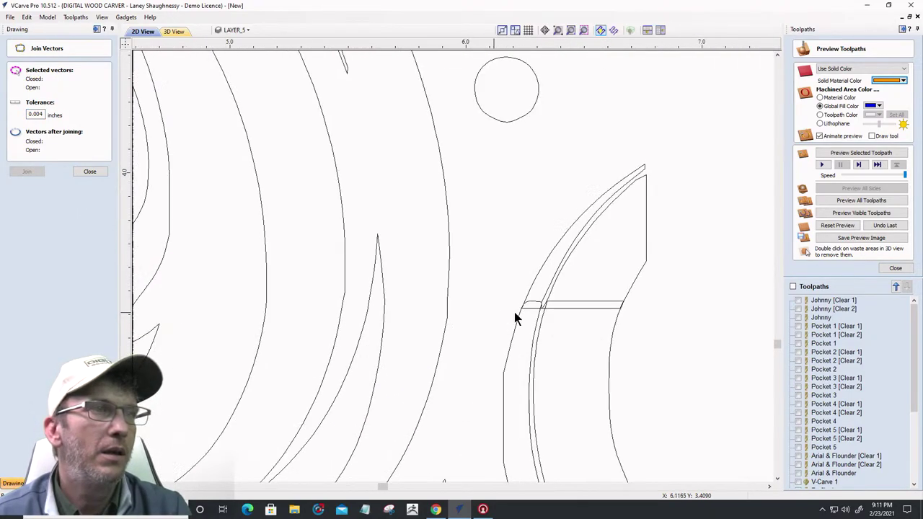
pyautogui.scroll(-5, 544, 306)
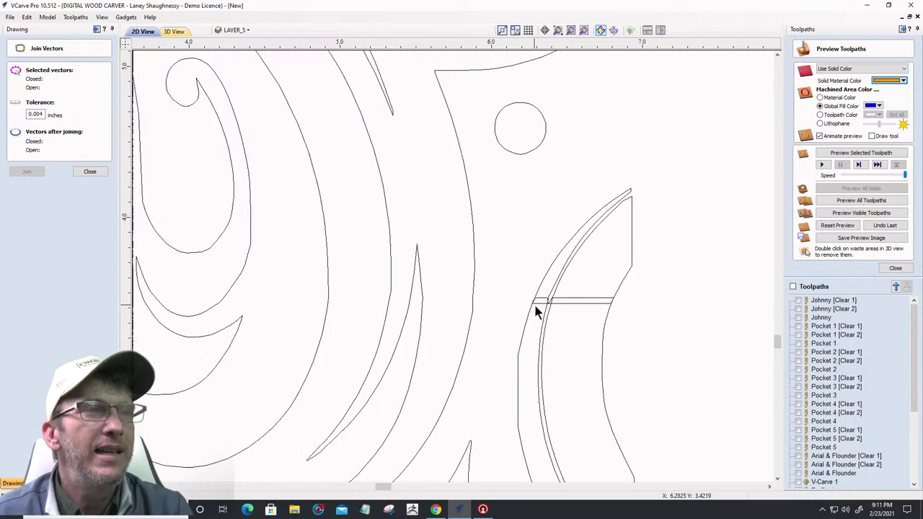
pyautogui.scroll(3, 555, 393)
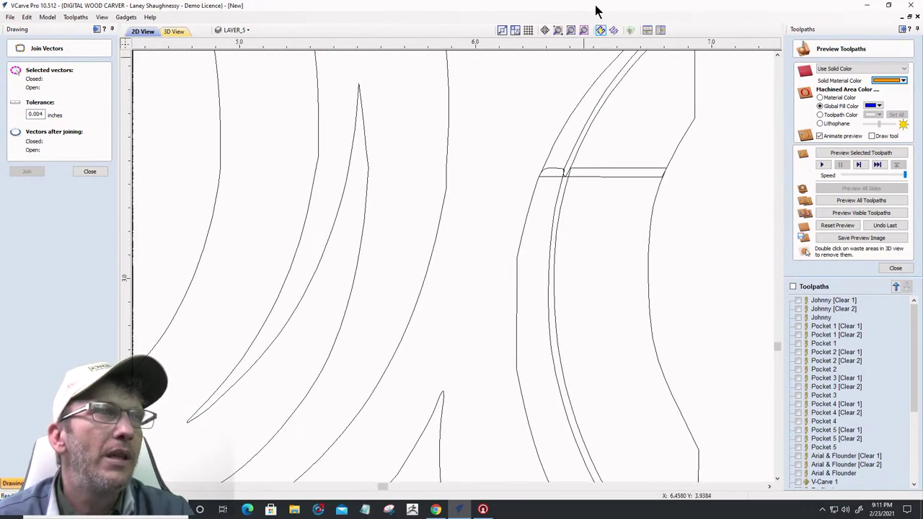
pyautogui.scroll(2, 568, 125)
pyautogui.scroll(2, 566, 238)
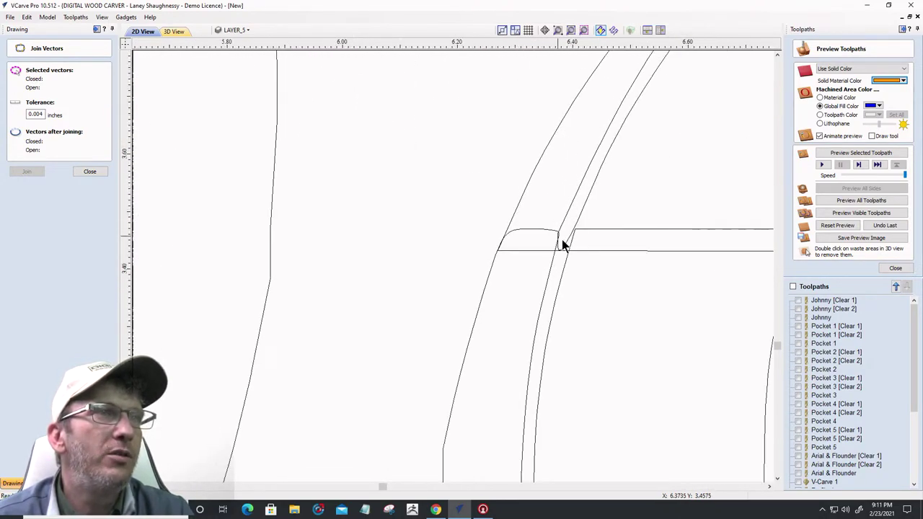
pyautogui.click(566, 223)
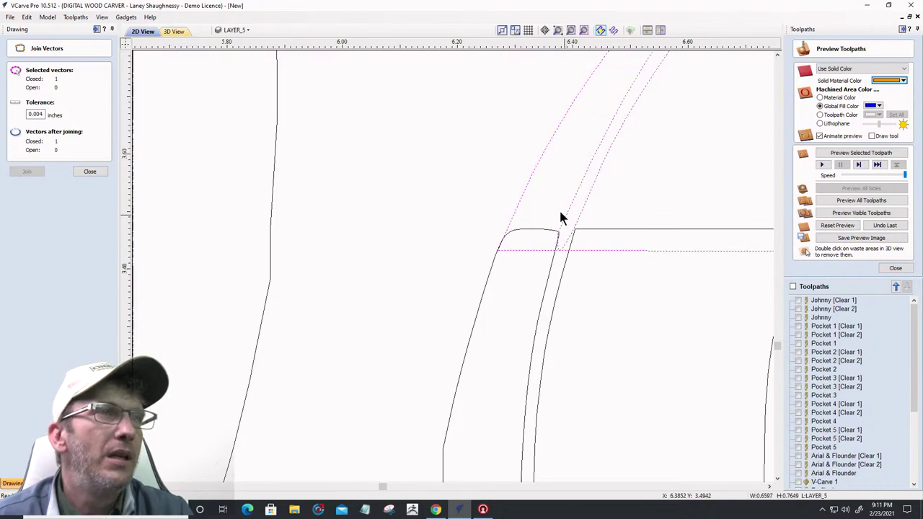
pyautogui.click(83, 171)
pyautogui.click(27, 189)
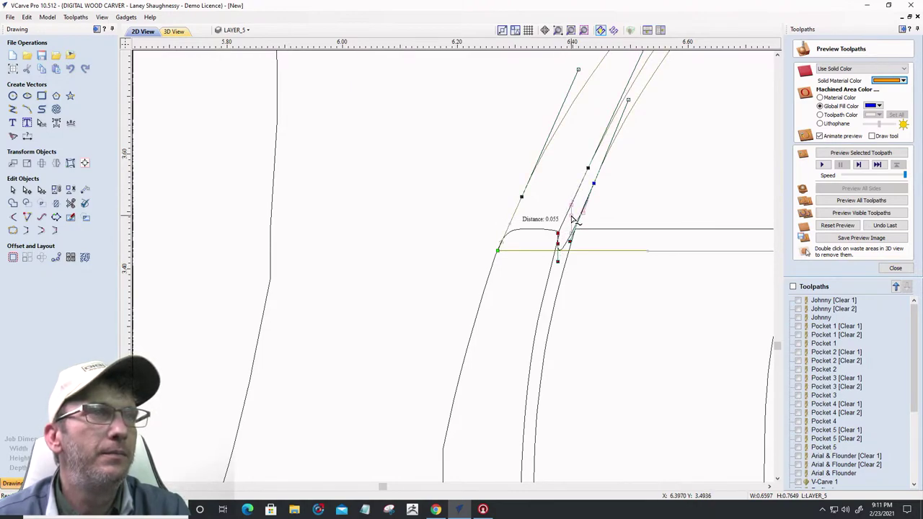
pyautogui.moveTo(574, 218); pyautogui.dragTo(572, 216)
# Trim off the short corner segment and the leftover upper and lower horizontal lines
pyautogui.click(517, 232)
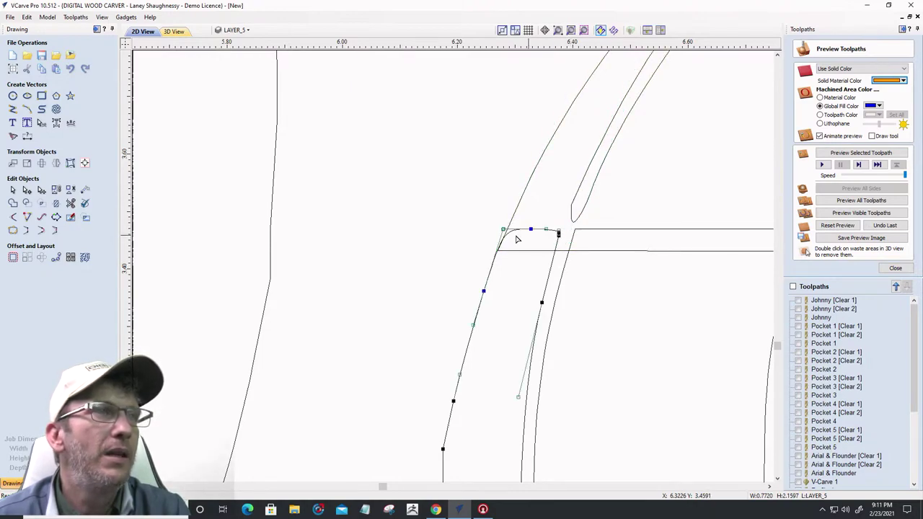
pyautogui.click(72, 206)
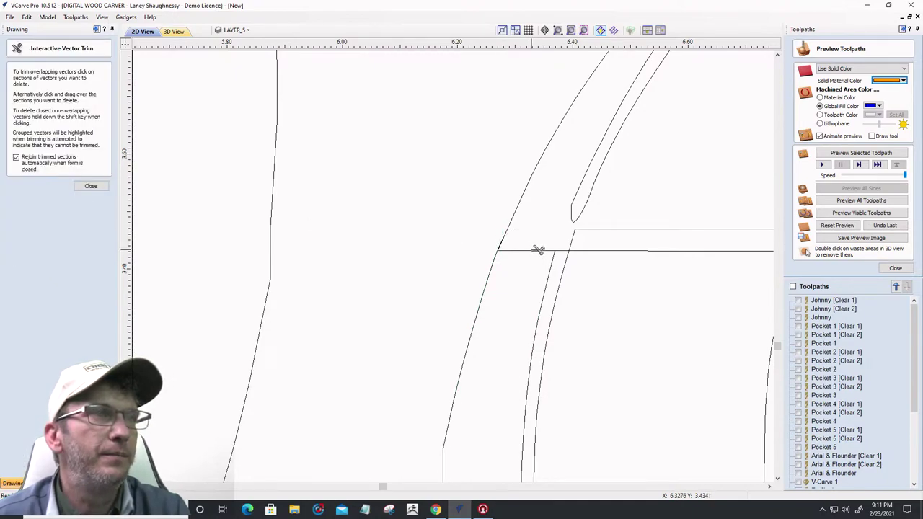
pyautogui.click(537, 252)
pyautogui.click(596, 232)
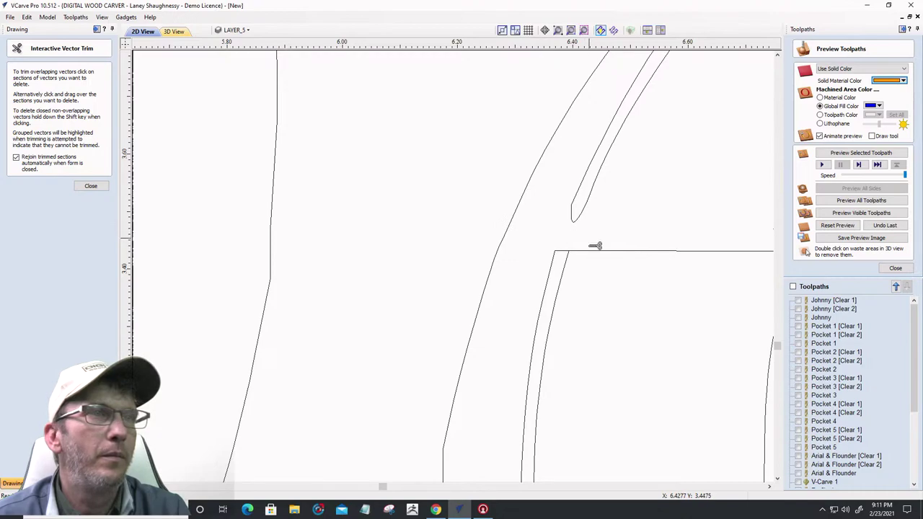
pyautogui.click(595, 251)
pyautogui.scroll(-2, 517, 228)
pyautogui.scroll(-2, 516, 228)
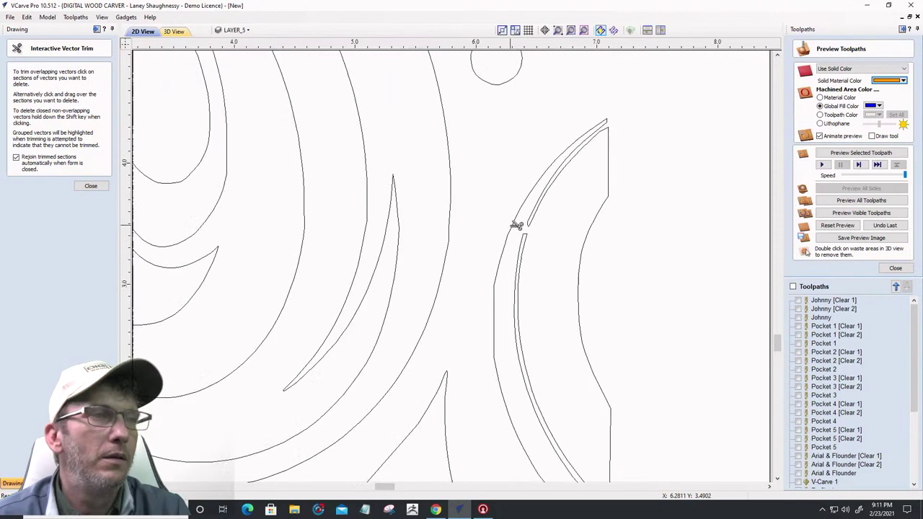
pyautogui.scroll(1, 547, 230)
pyautogui.scroll(-1, 547, 230)
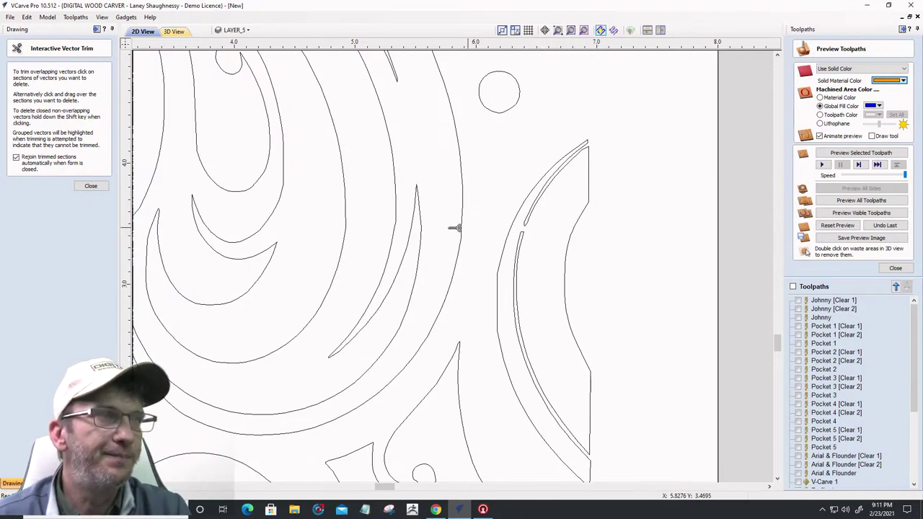
# Finish trimming and inspect the whole swirl design by selecting it
pyautogui.click(90, 185)
pyautogui.scroll(-2, 739, 254)
pyautogui.scroll(-2, 729, 249)
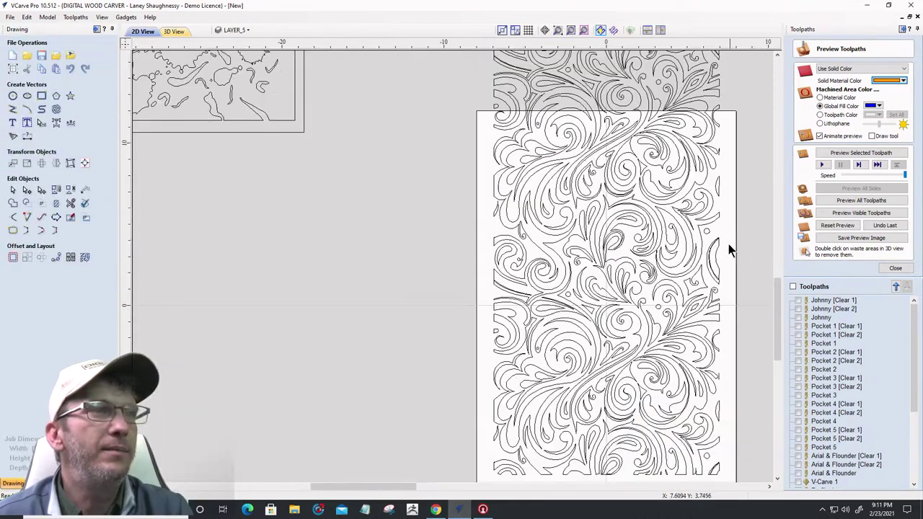
pyautogui.scroll(-1, 623, 241)
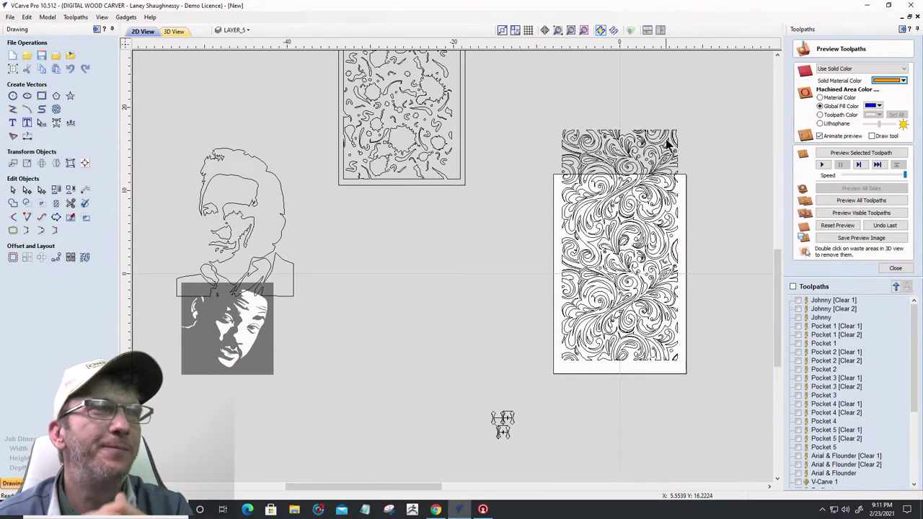
pyautogui.scroll(3, 622, 238)
pyautogui.scroll(-3, 484, 107)
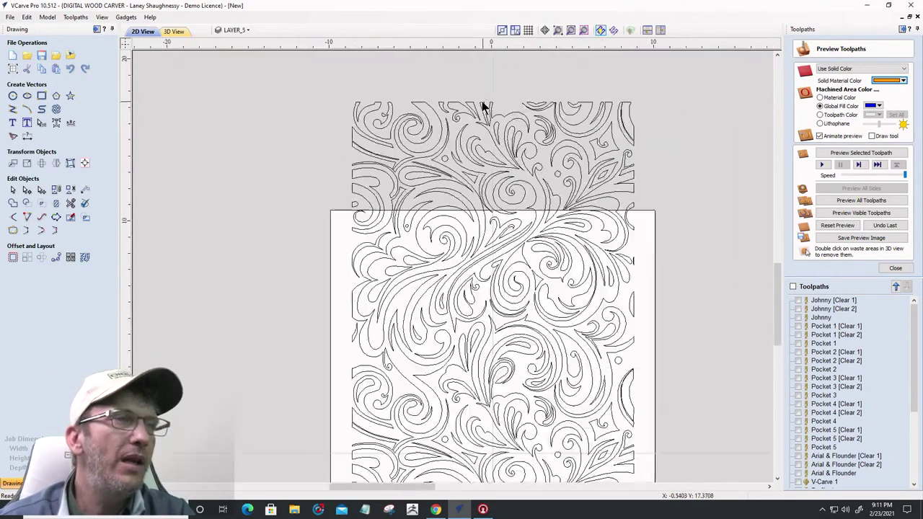
pyautogui.click(489, 113)
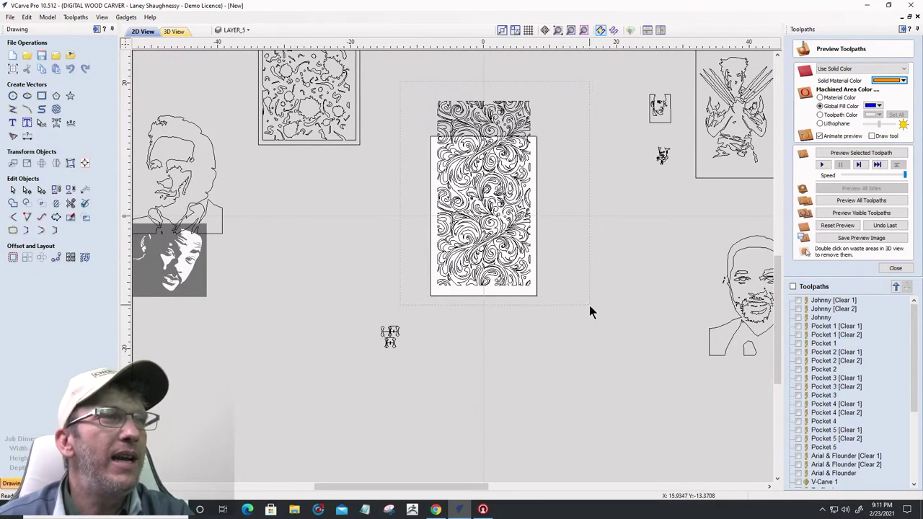
pyautogui.scroll(-3, 500, 299)
pyautogui.scroll(5, 499, 300)
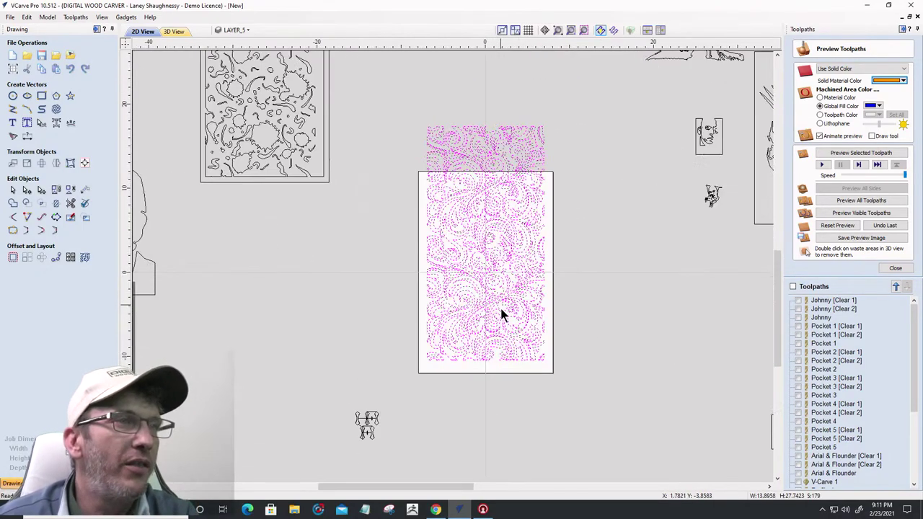
pyautogui.scroll(-3, 509, 367)
pyautogui.click(491, 359)
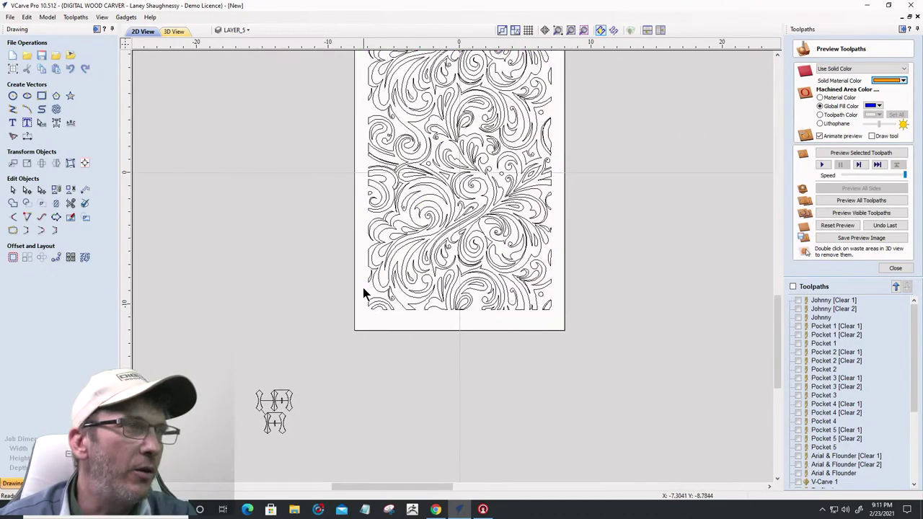
# Box-select the broken arcs along the design's bottom-left edge
pyautogui.click(441, 297)
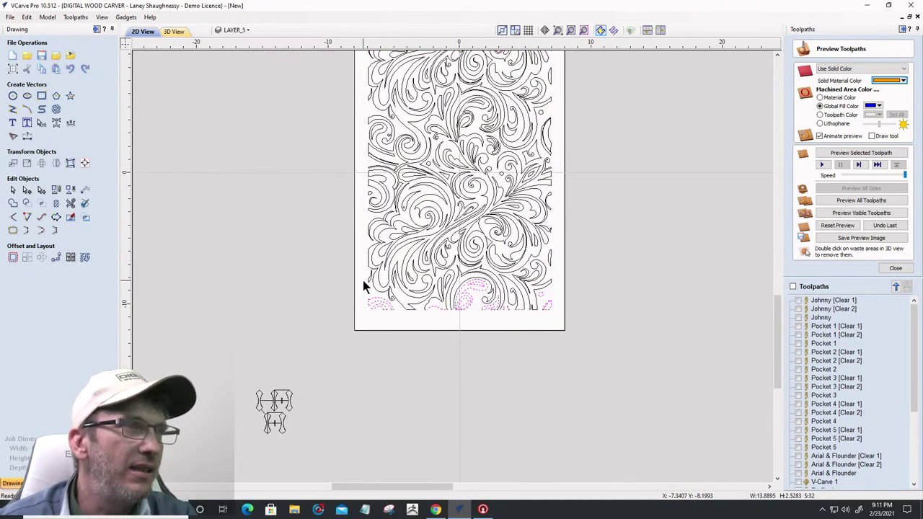
pyautogui.scroll(3, 394, 295)
pyautogui.scroll(-2, 322, 268)
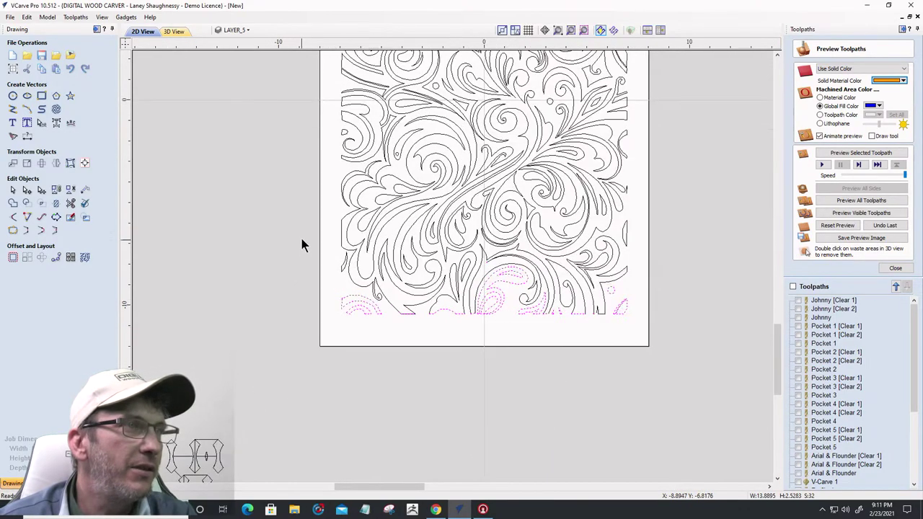
pyautogui.click(320, 289)
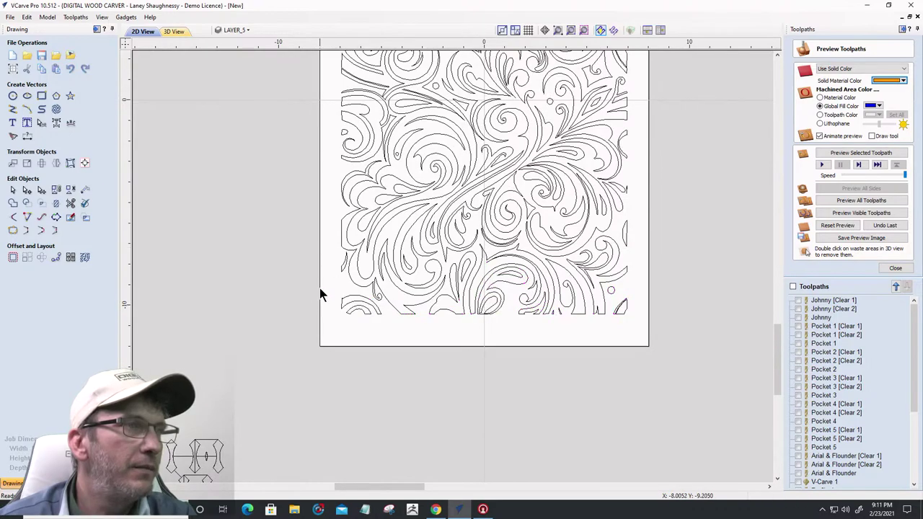
pyautogui.moveTo(372, 325); pyautogui.dragTo(376, 329)
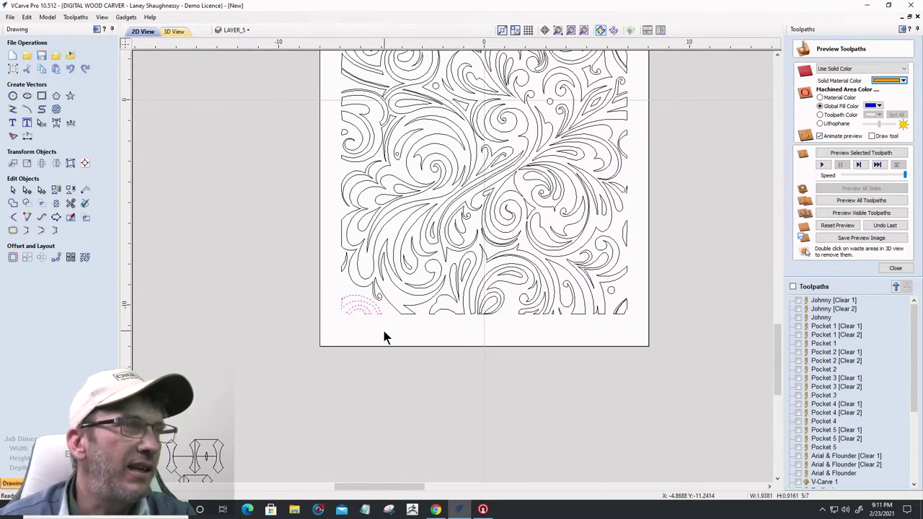
# Join the bottom-left arcs and the pieces of the lower bottom shape
pyautogui.click(11, 232)
pyautogui.click(28, 172)
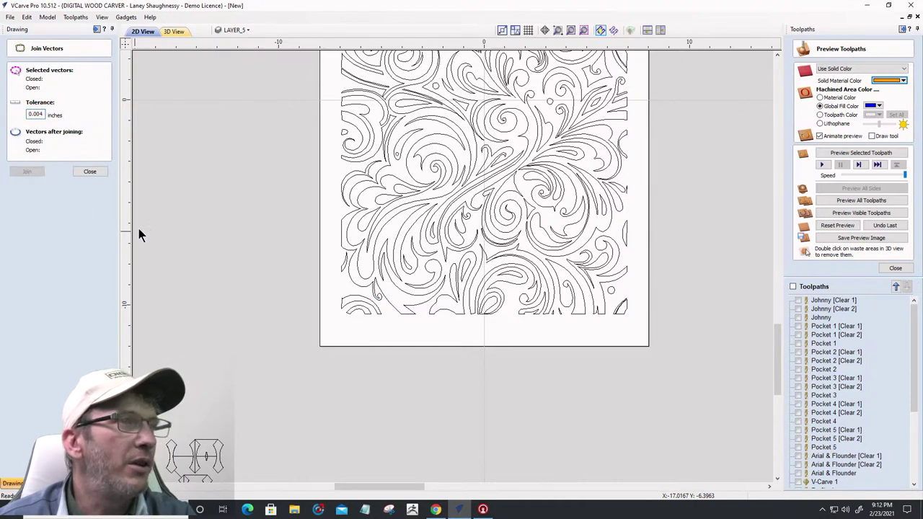
pyautogui.click(380, 290)
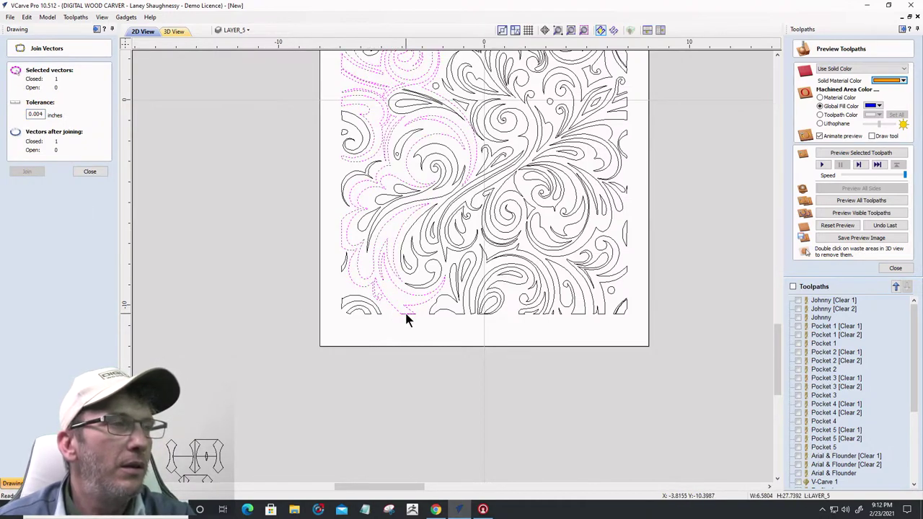
pyautogui.scroll(3, 402, 325)
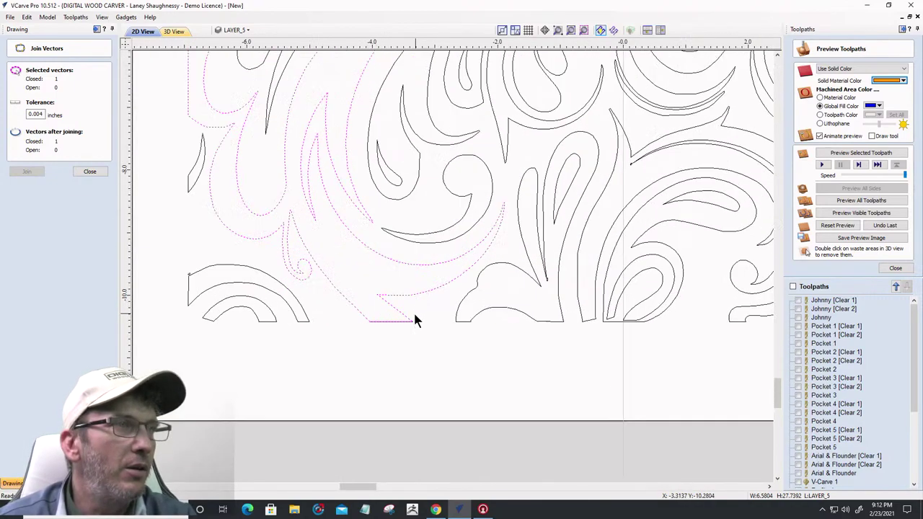
pyautogui.click(393, 321)
pyautogui.click(433, 342)
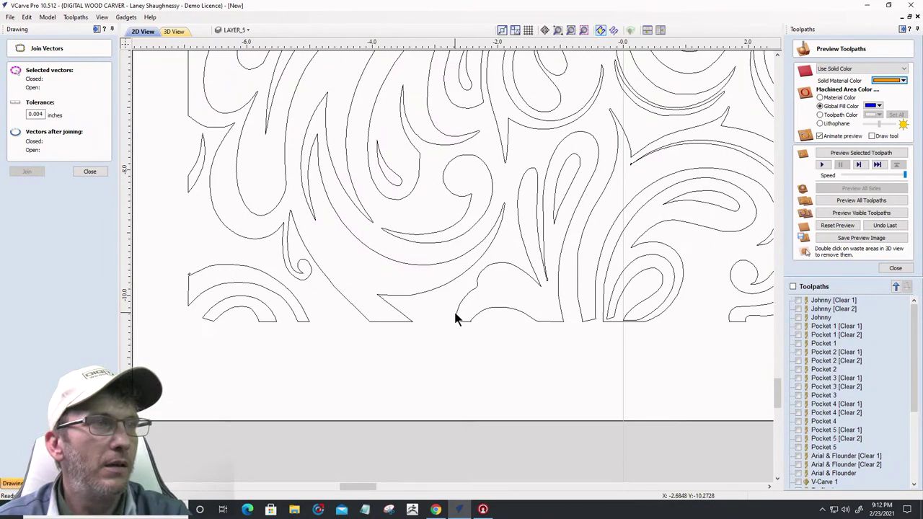
pyautogui.click(456, 319)
pyautogui.moveTo(442, 288); pyautogui.dragTo(490, 276)
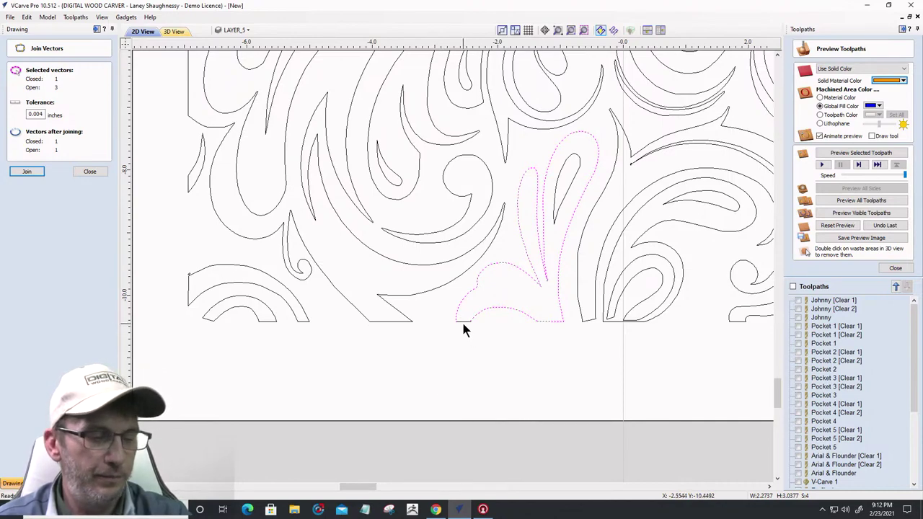
pyautogui.click(27, 172)
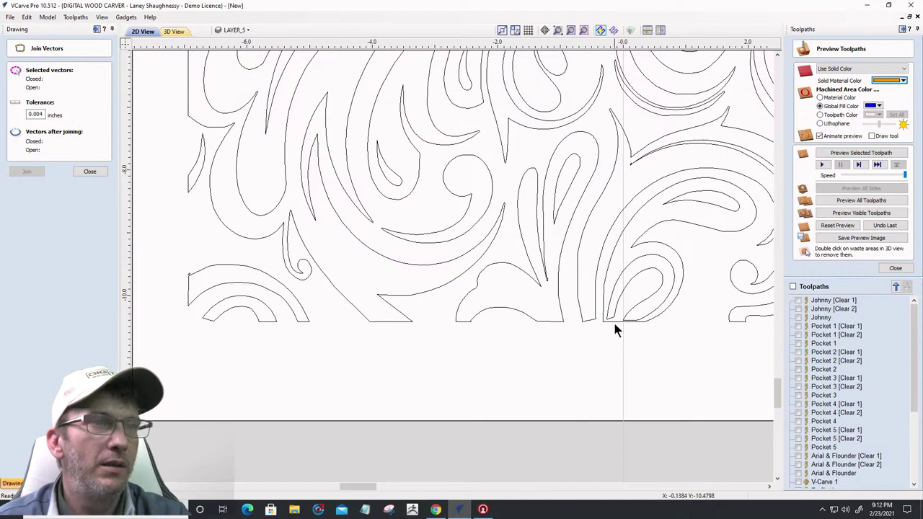
# Try selecting the short bottom segment and right-hand curves of the corner outline
pyautogui.click(587, 320)
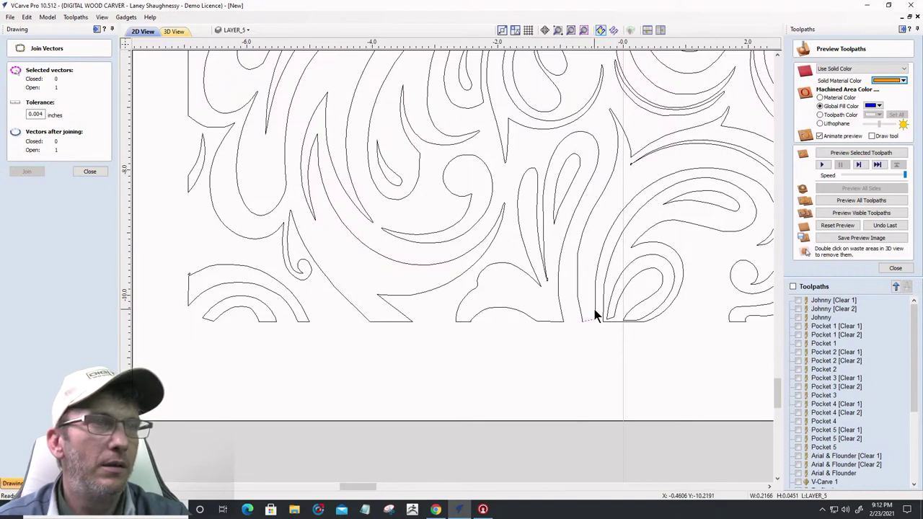
pyautogui.keyDown('shift'); pyautogui.click(595, 310); pyautogui.keyUp('shift')
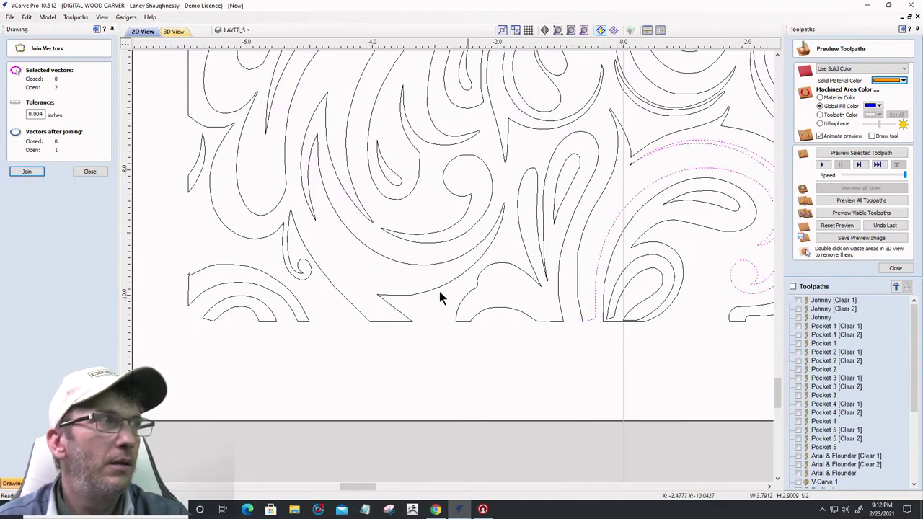
pyautogui.keyDown('shift'); pyautogui.click(579, 310); pyautogui.keyUp('shift')
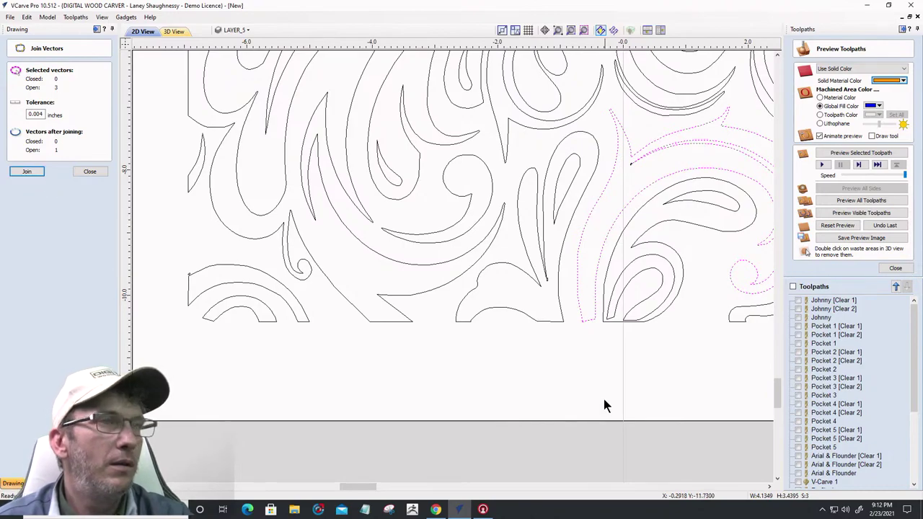
pyautogui.scroll(10, 602, 310)
pyautogui.scroll(2, 610, 318)
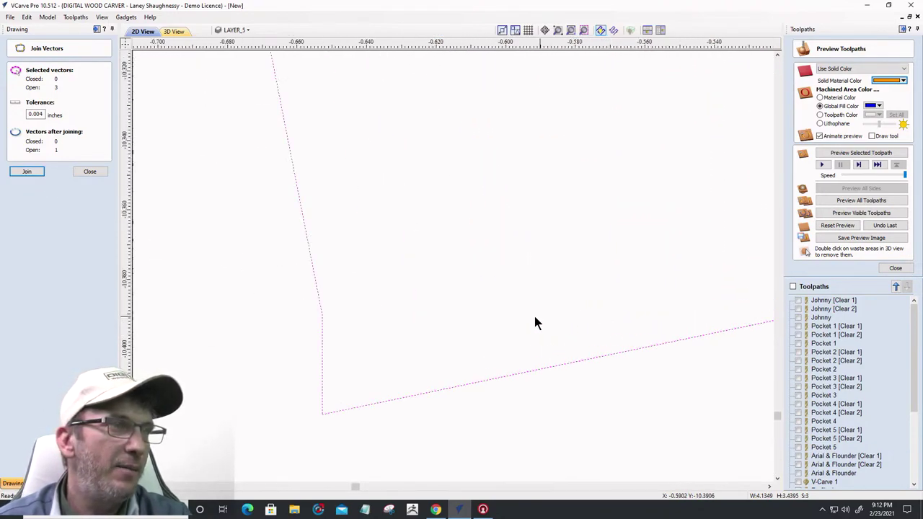
pyautogui.scroll(-8, 433, 328)
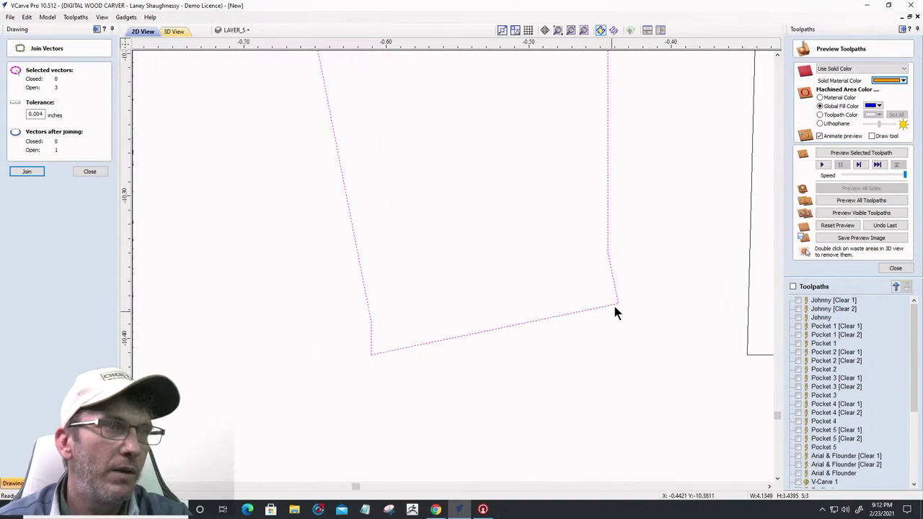
pyautogui.scroll(8, 639, 290)
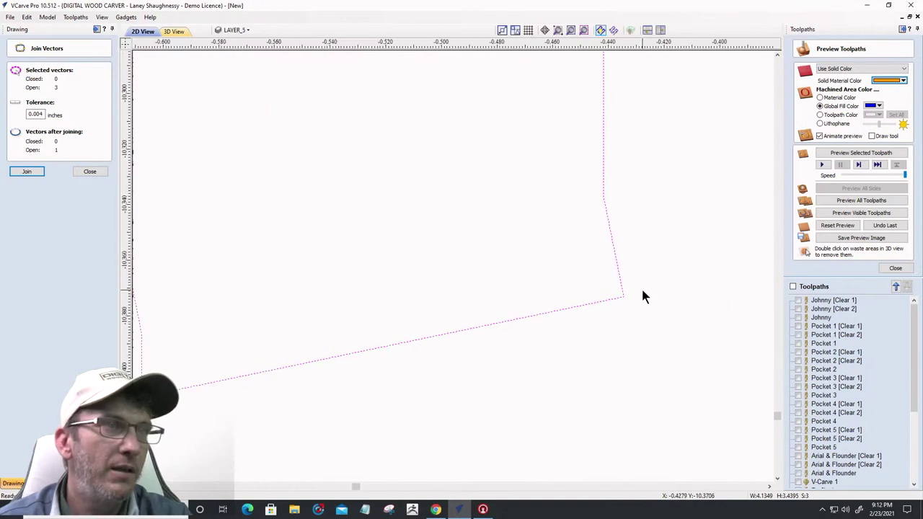
pyautogui.click(573, 304)
pyautogui.click(573, 307)
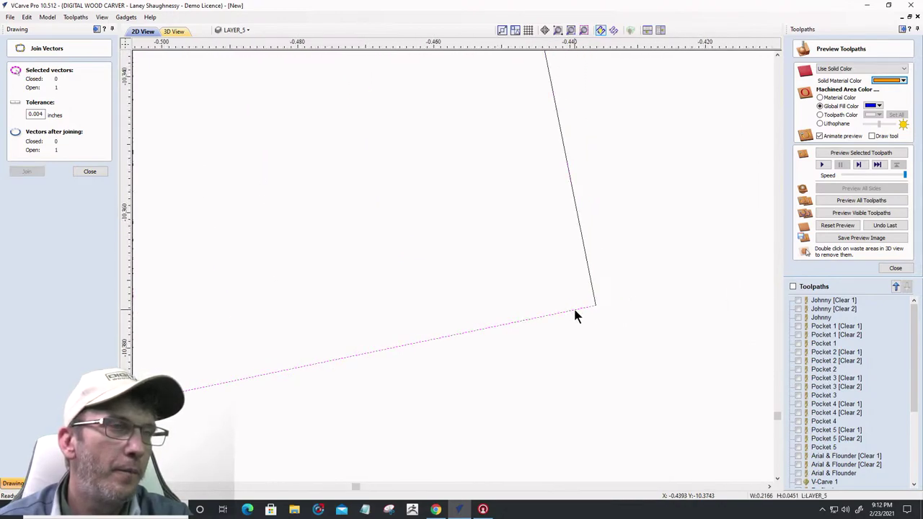
pyautogui.scroll(-6, 685, 330)
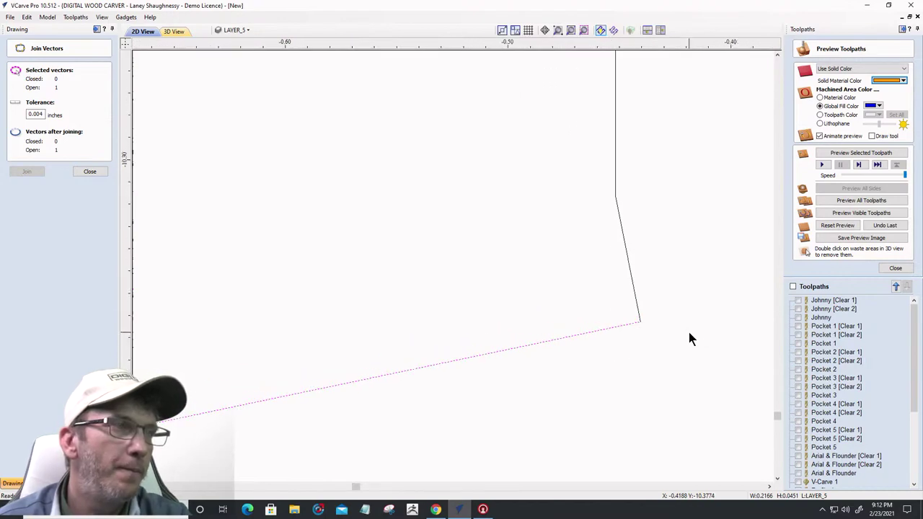
# Join the corner outline's slanted left, lower and right edges into a single vector
pyautogui.click(421, 350)
pyautogui.keyDown('shift'); pyautogui.click(437, 376); pyautogui.keyUp('shift')
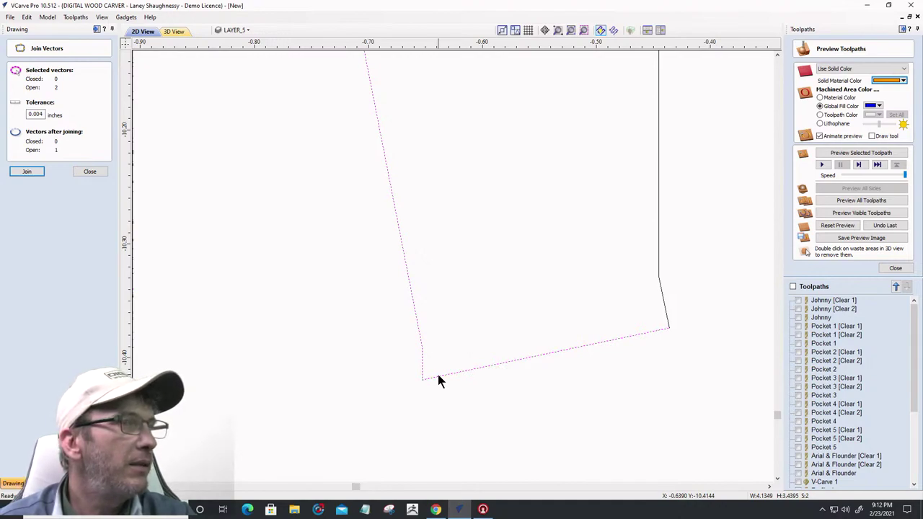
pyautogui.keyDown('shift'); pyautogui.click(667, 317); pyautogui.keyUp('shift')
pyautogui.click(42, 171)
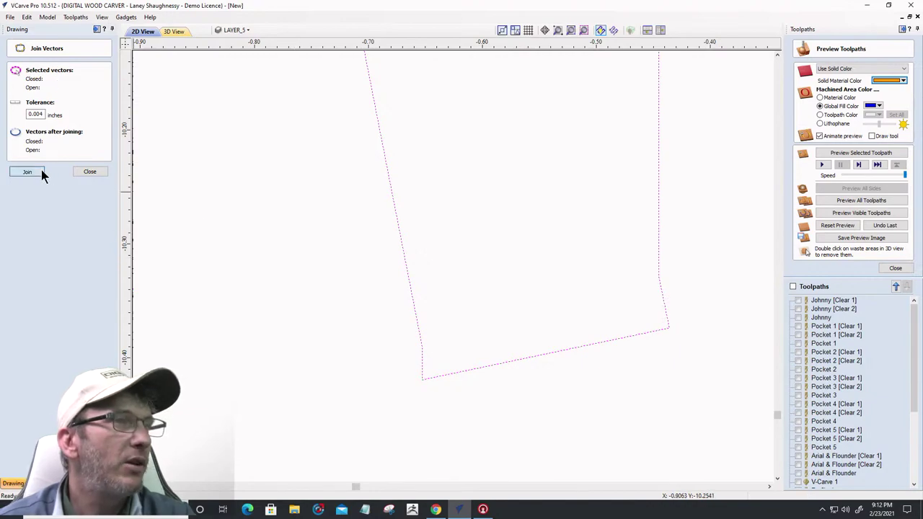
pyautogui.click(90, 171)
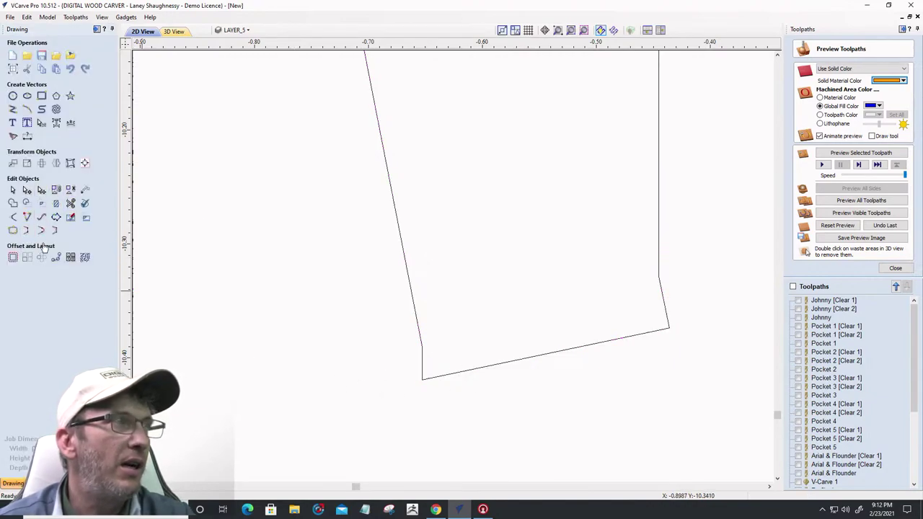
# Reopen Join Vectors and join the corner outline with the short bottom segment into a closed curve
pyautogui.click(12, 230)
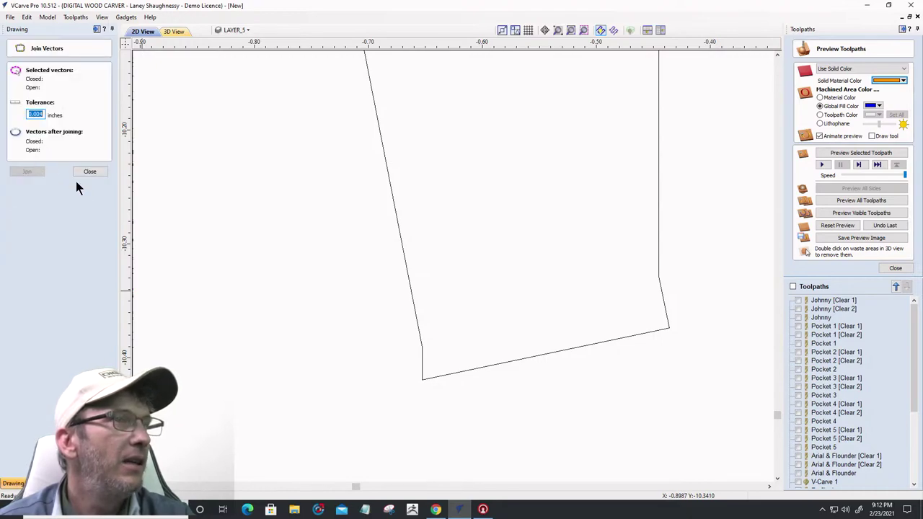
pyautogui.click(423, 354)
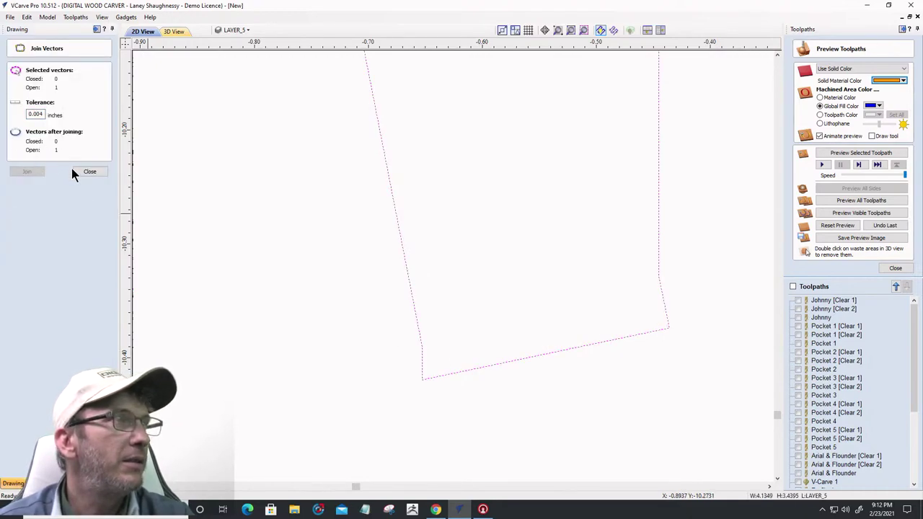
pyautogui.scroll(-6, 461, 336)
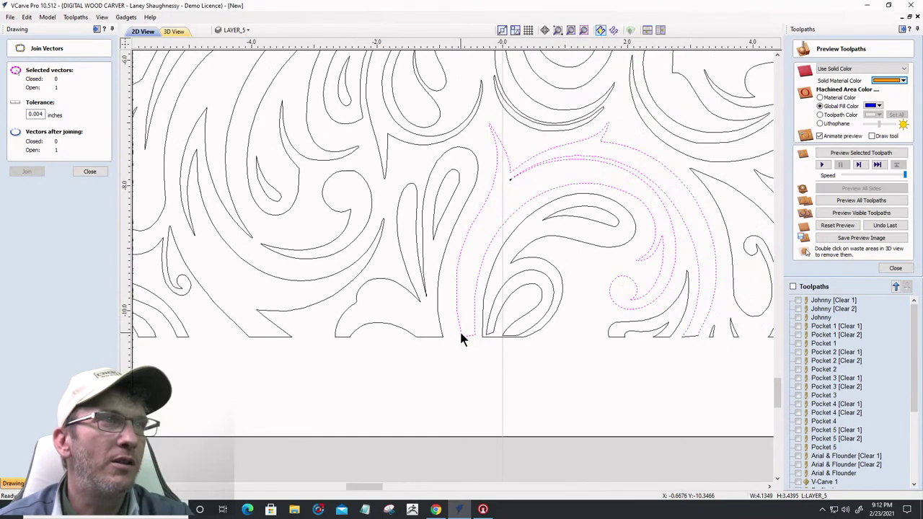
pyautogui.scroll(4, 737, 345)
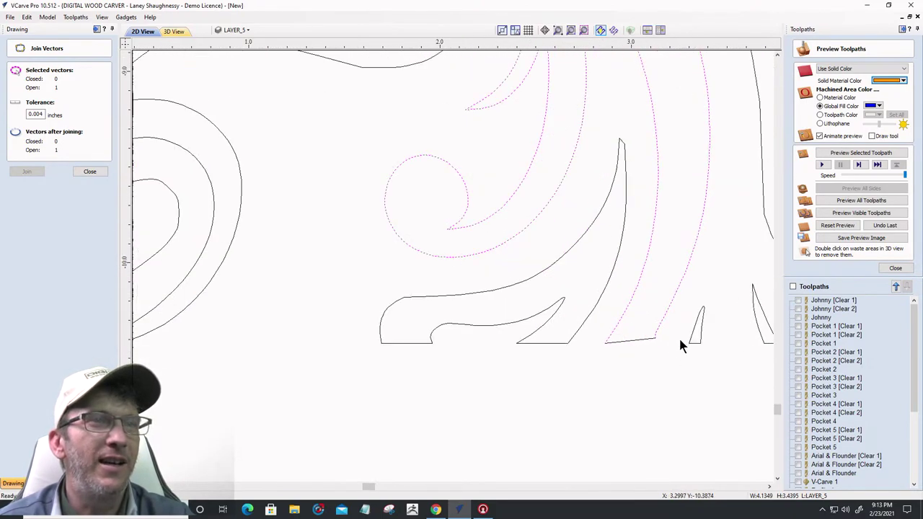
pyautogui.keyDown('shift'); pyautogui.click(623, 341); pyautogui.keyUp('shift')
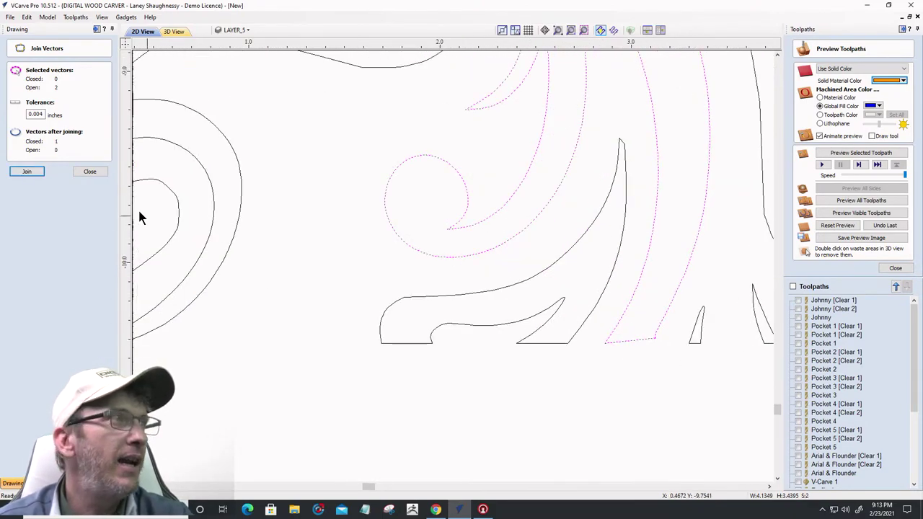
pyautogui.click(27, 171)
# Join the four open bottom-curve pieces, then the six broken curves near the bottom right
pyautogui.scroll(-2, 605, 368)
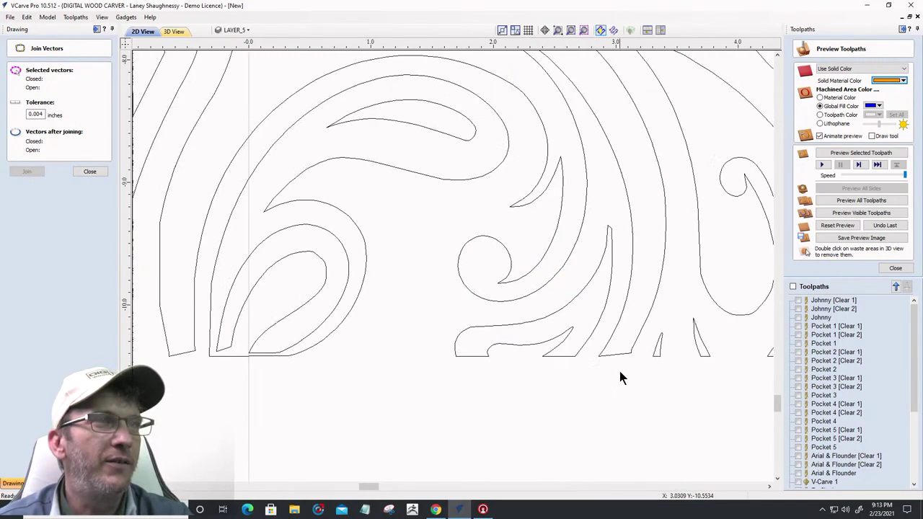
pyautogui.scroll(-2, 619, 372)
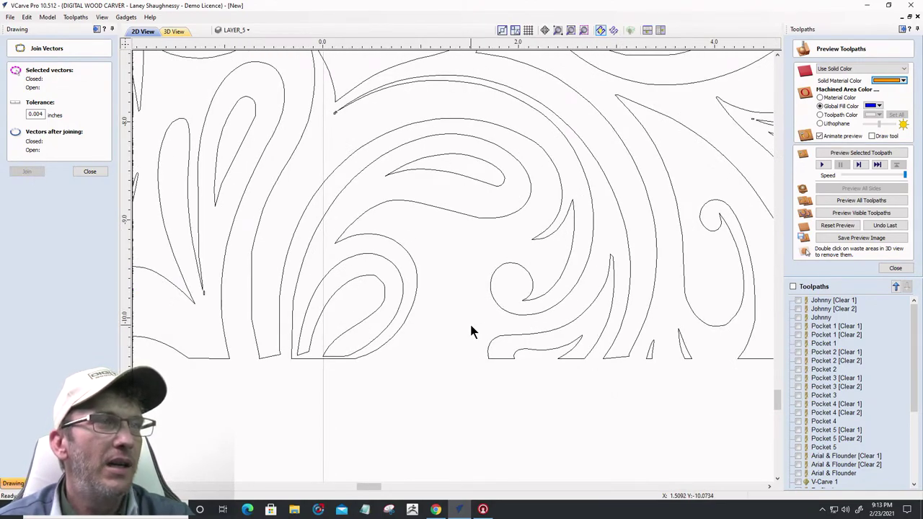
pyautogui.moveTo(544, 343); pyautogui.dragTo(493, 335)
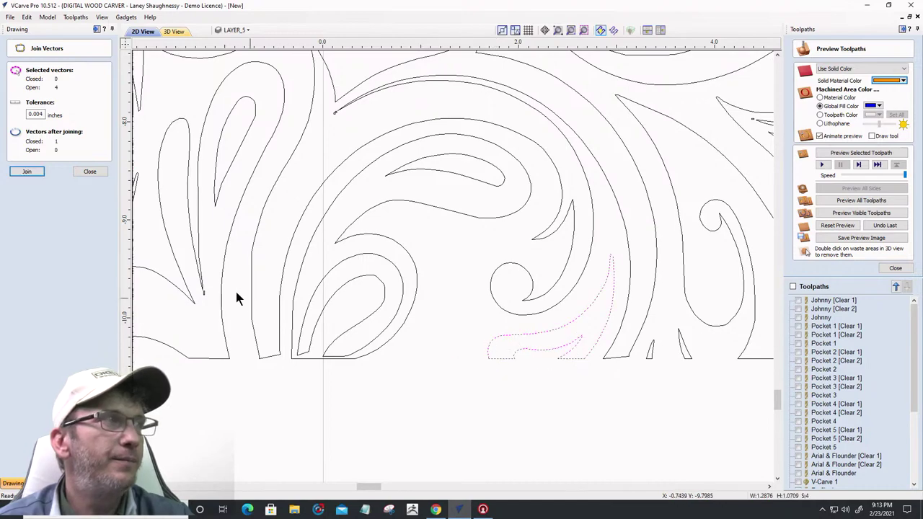
pyautogui.click(26, 173)
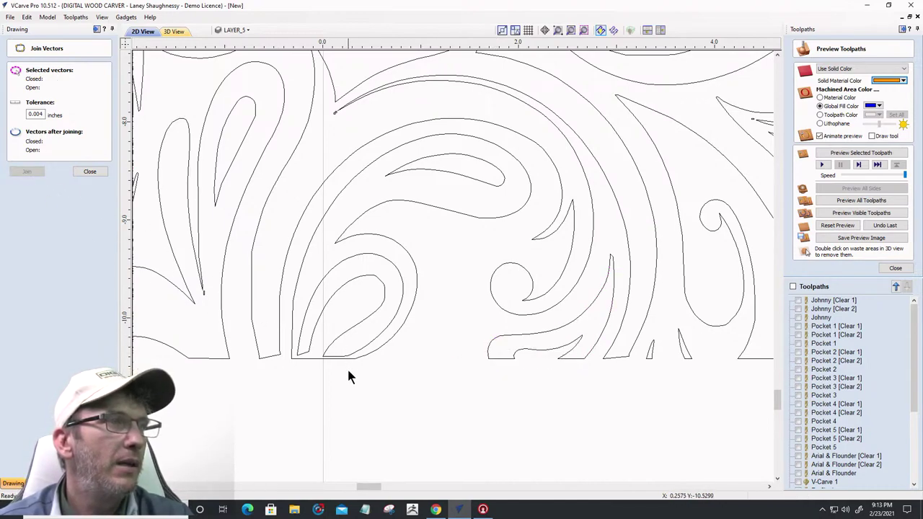
pyautogui.moveTo(295, 328); pyautogui.dragTo(292, 326)
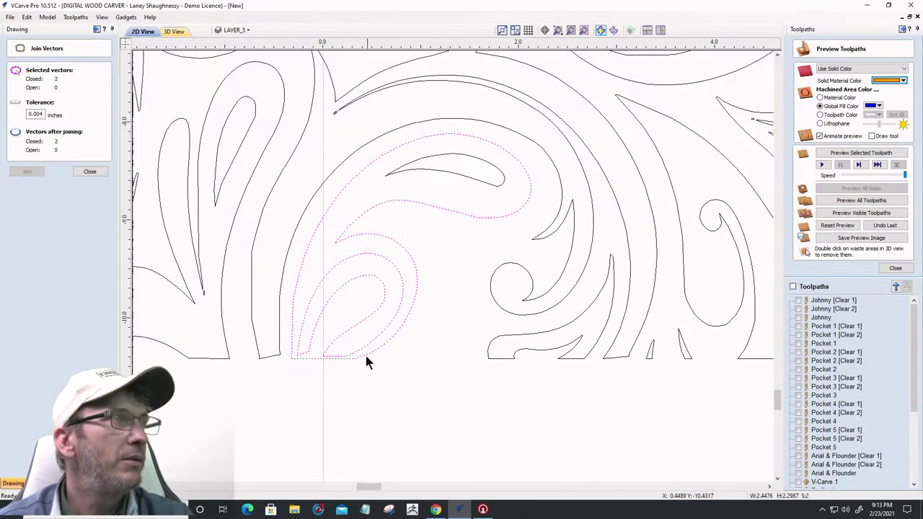
pyautogui.scroll(-2, 333, 321)
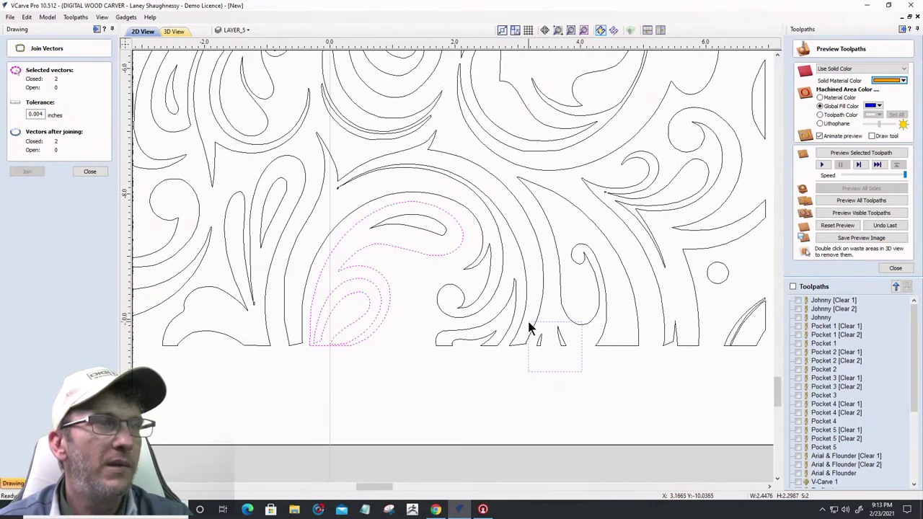
pyautogui.moveTo(528, 328); pyautogui.dragTo(529, 328)
pyautogui.click(26, 173)
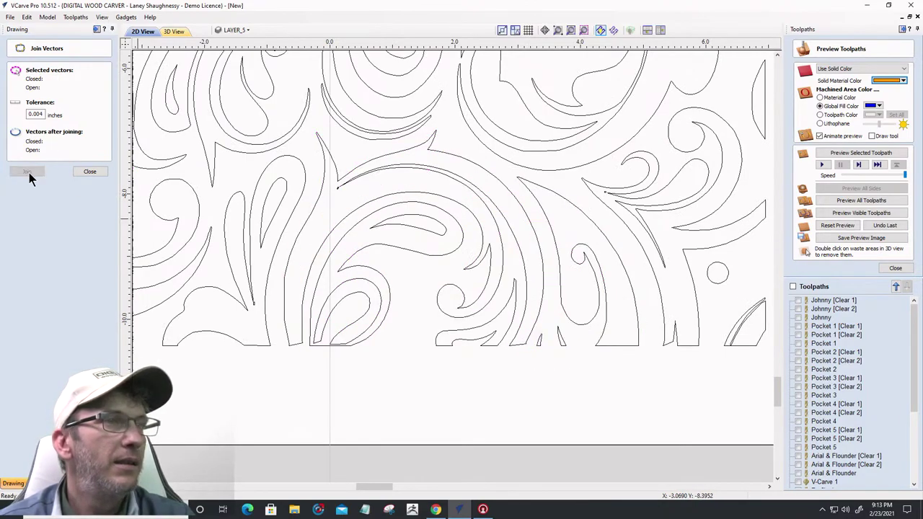
# Close the remaining bottom-right pieces: short segment with curve above, right curved piece, corner sliver
pyautogui.click(599, 340)
pyautogui.keyDown('shift'); pyautogui.click(602, 340); pyautogui.keyUp('shift')
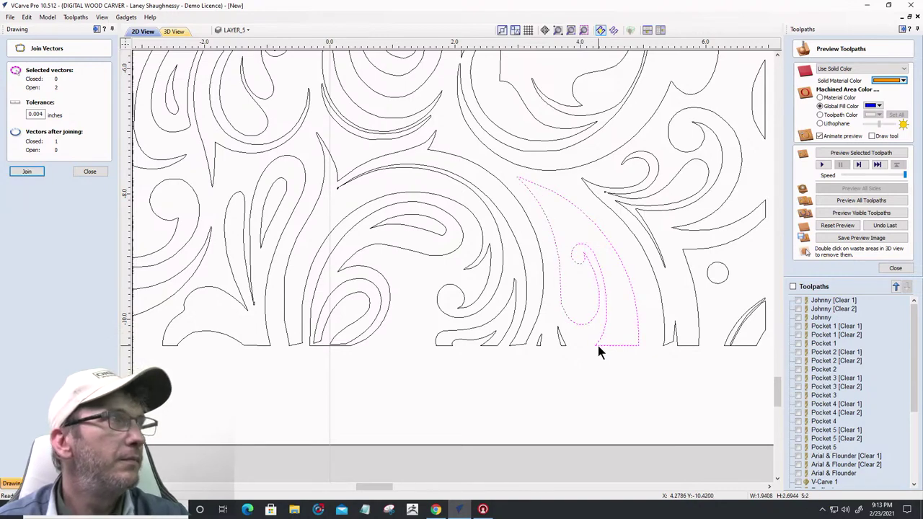
pyautogui.click(26, 172)
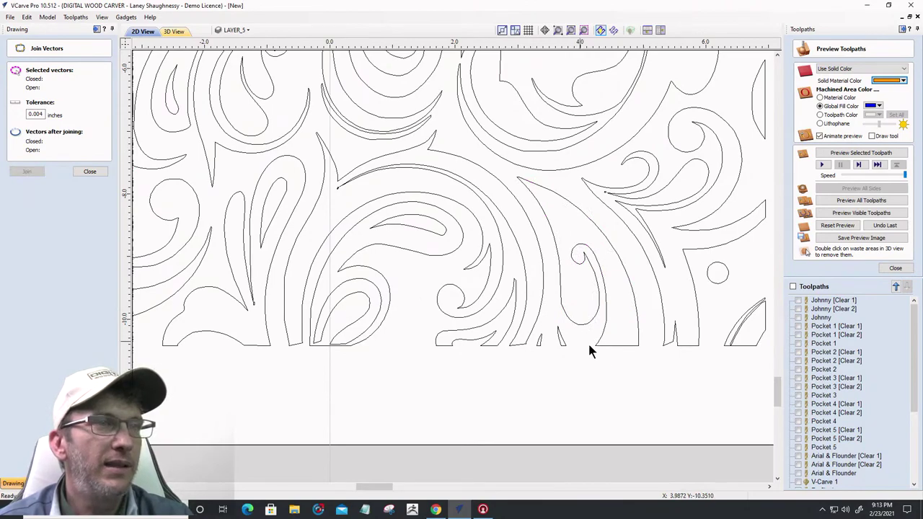
pyautogui.moveTo(670, 323); pyautogui.dragTo(660, 320)
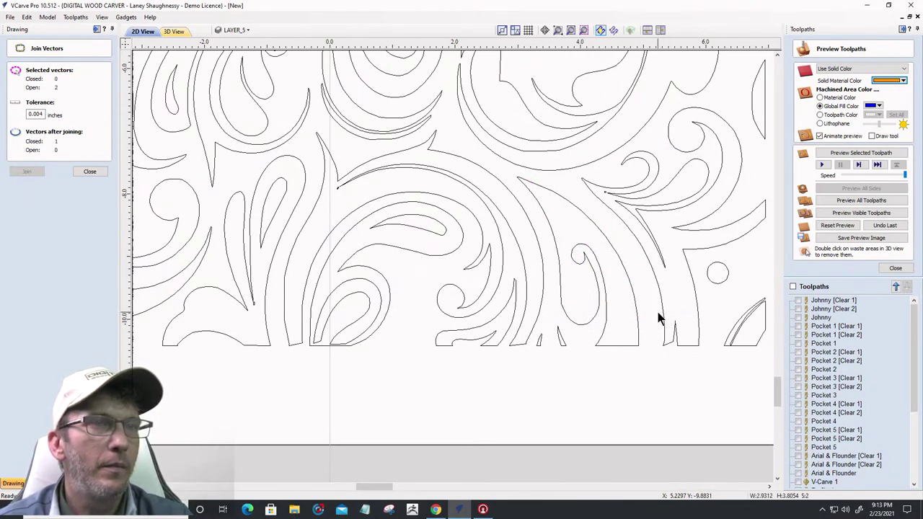
pyautogui.click(26, 171)
pyautogui.scroll(-3, 333, 311)
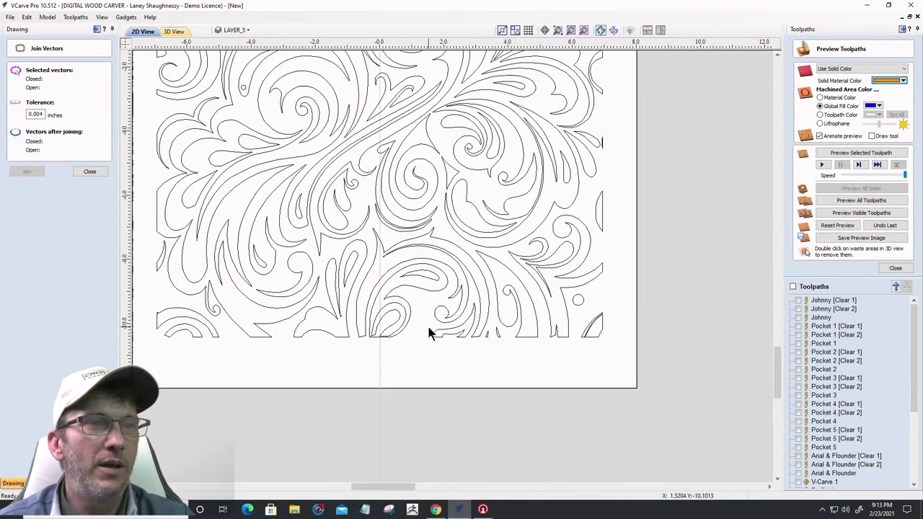
pyautogui.scroll(1, 627, 363)
pyautogui.moveTo(634, 319); pyautogui.dragTo(598, 306)
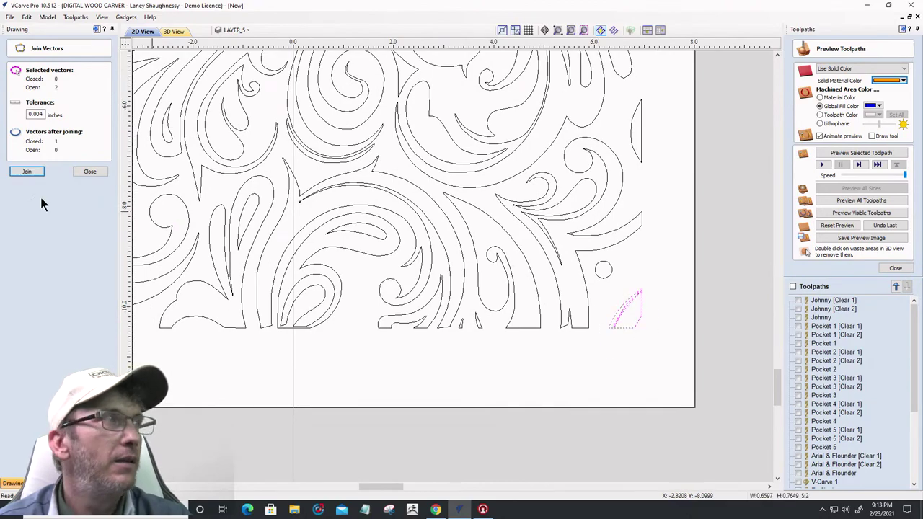
pyautogui.click(23, 172)
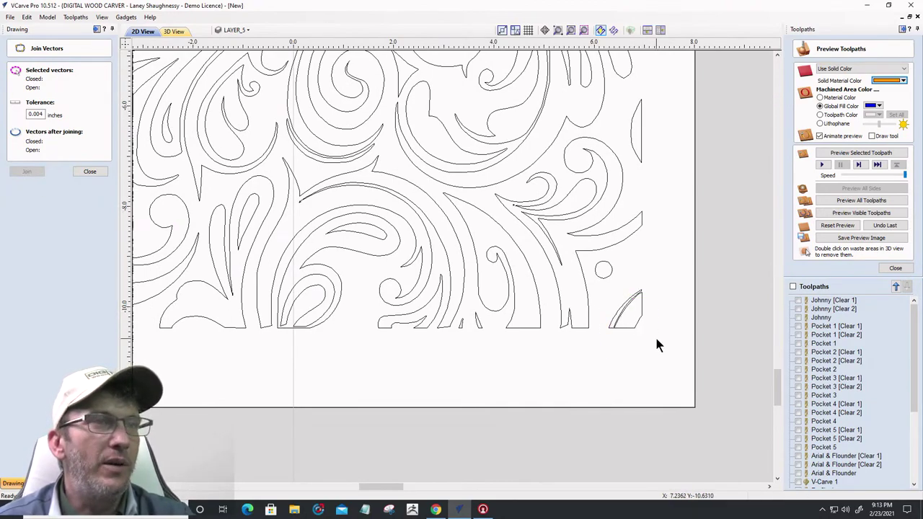
pyautogui.scroll(-4, 656, 343)
# Select all remaining open vectors from the right-click menu to check them, then clear the selection
pyautogui.rightClick(582, 345)
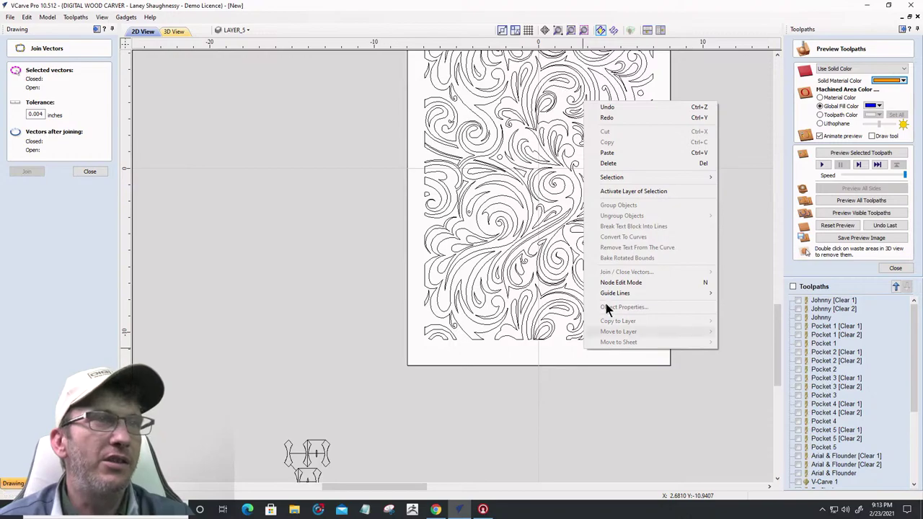
pyautogui.moveTo(613, 180)
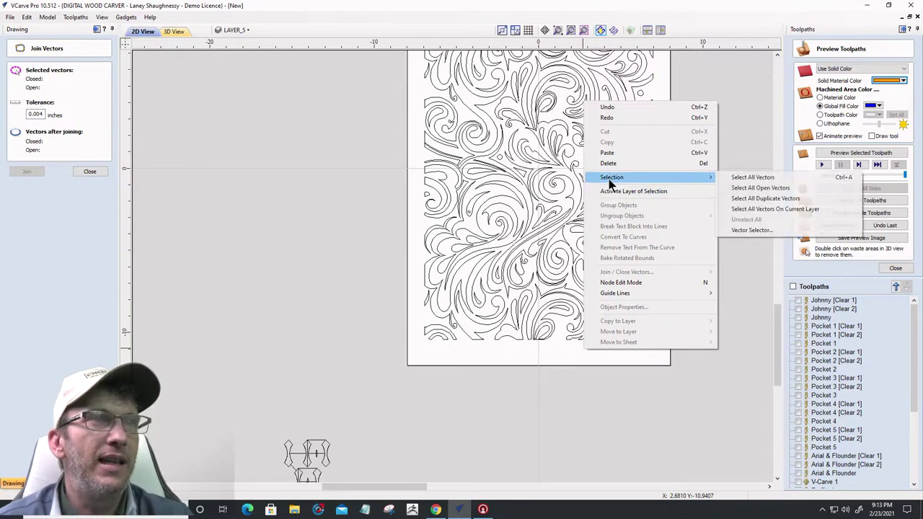
pyautogui.click(760, 189)
pyautogui.scroll(-2, 610, 343)
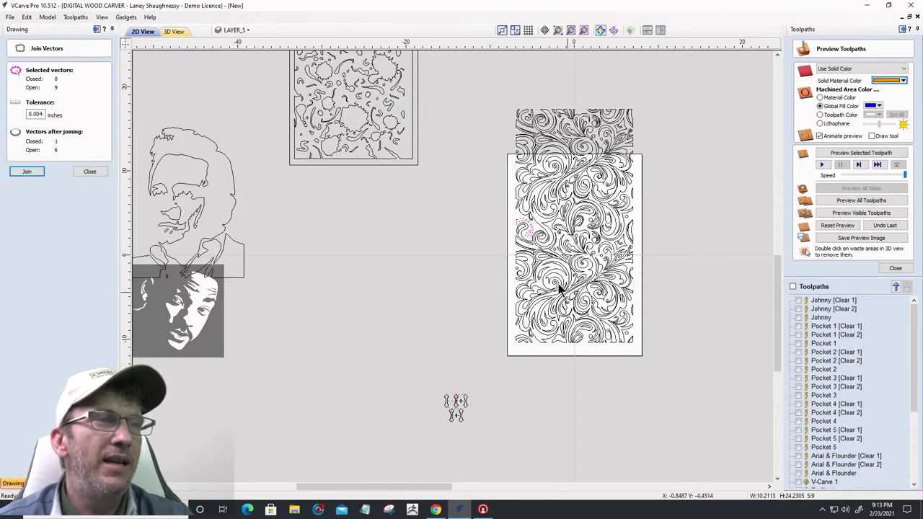
pyautogui.click(463, 284)
# Select the whole swirl pattern, confirming 159 closed and 1 open vector, and close Join Vectors
pyautogui.scroll(-2, 496, 298)
pyautogui.scroll(4, 495, 299)
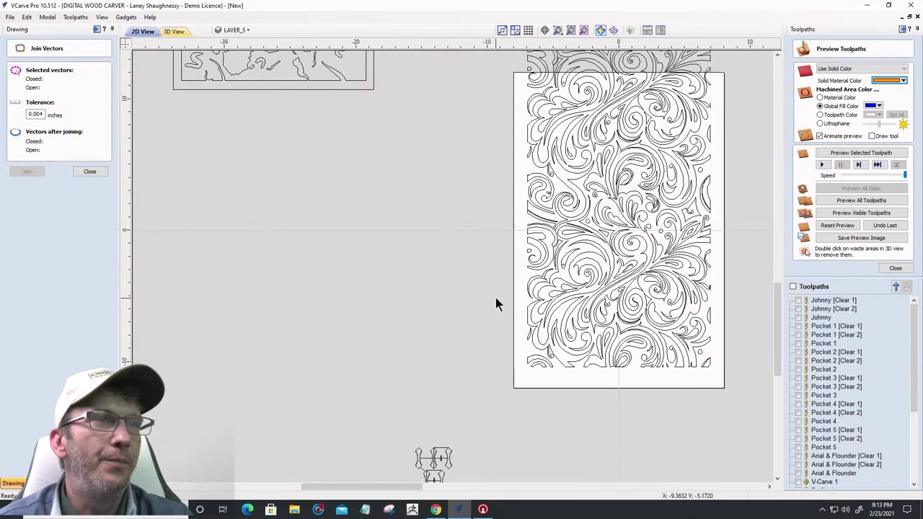
pyautogui.scroll(-2, 432, 279)
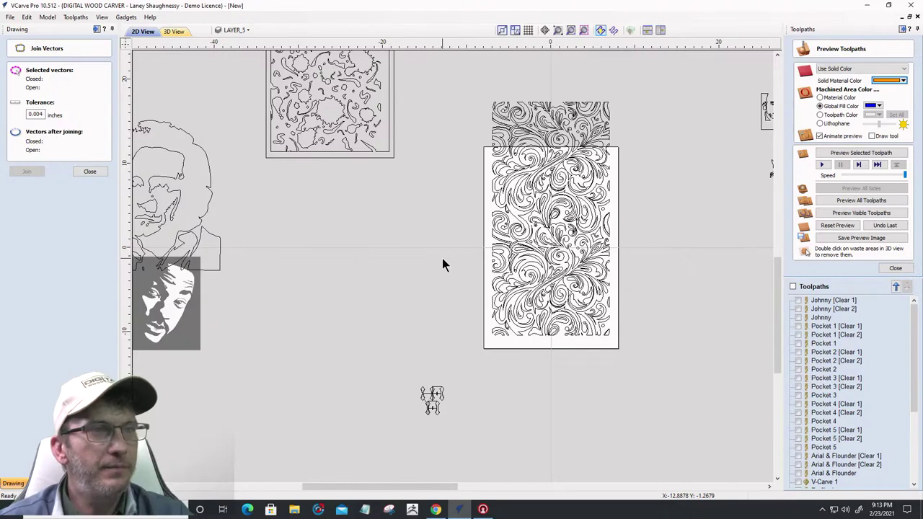
pyautogui.moveTo(477, 93); pyautogui.dragTo(638, 352)
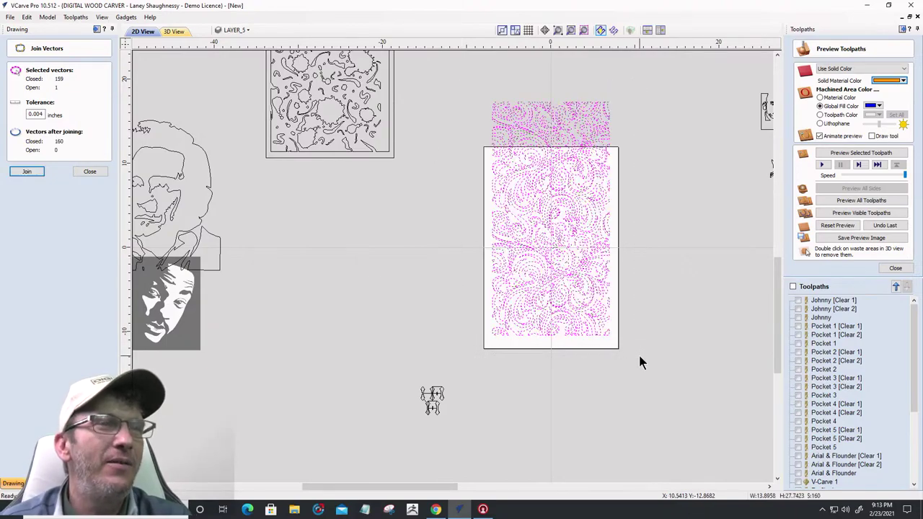
pyautogui.scroll(3, 584, 346)
pyautogui.scroll(-3, 599, 341)
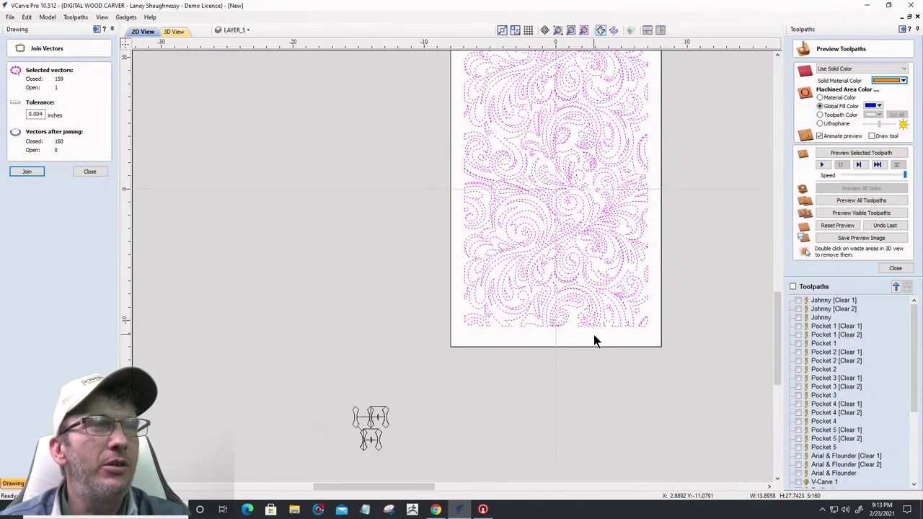
pyautogui.scroll(-1, 594, 339)
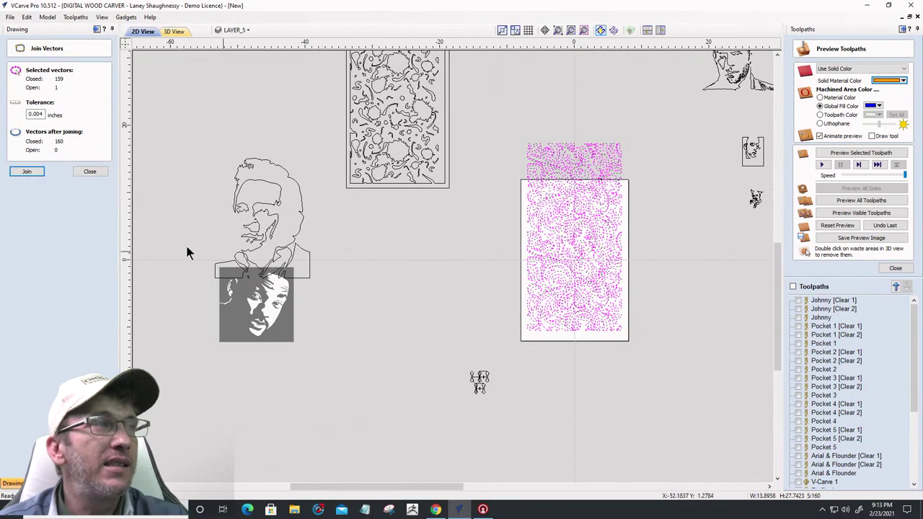
pyautogui.click(90, 170)
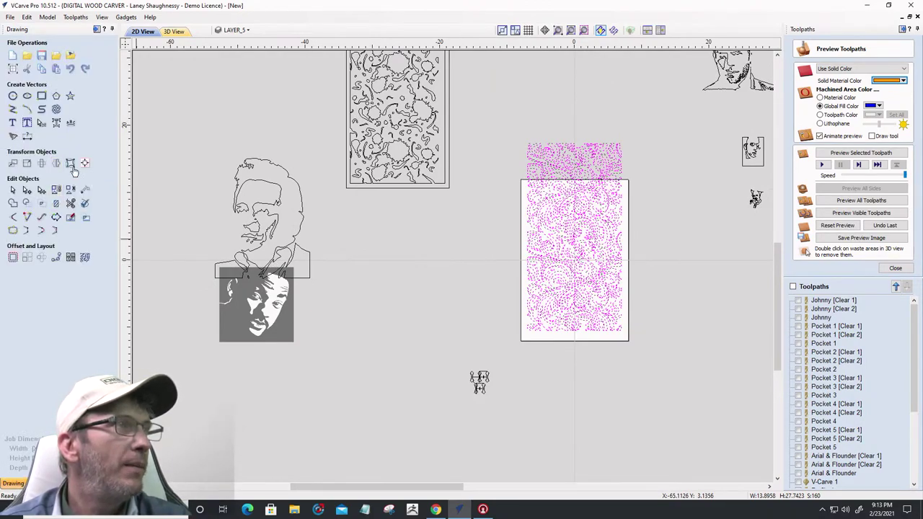
# Centre the swirl pattern on the material with the Alignment Tools, then deselect it
pyautogui.click(85, 165)
pyautogui.click(59, 81)
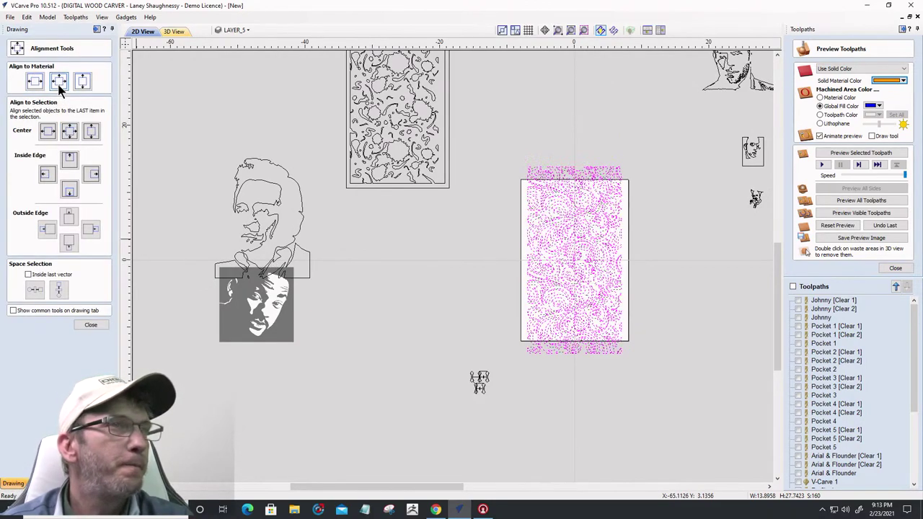
pyautogui.click(586, 367)
pyautogui.scroll(4, 587, 370)
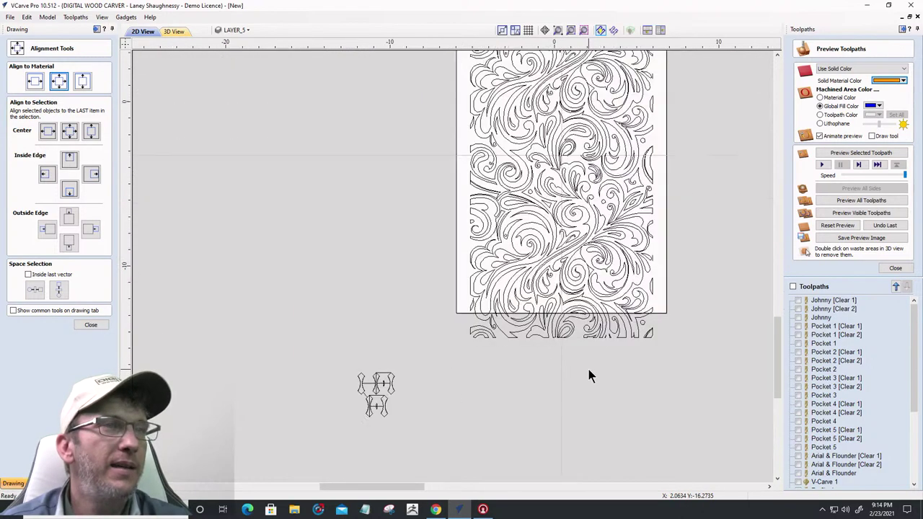
pyautogui.scroll(-1, 570, 375)
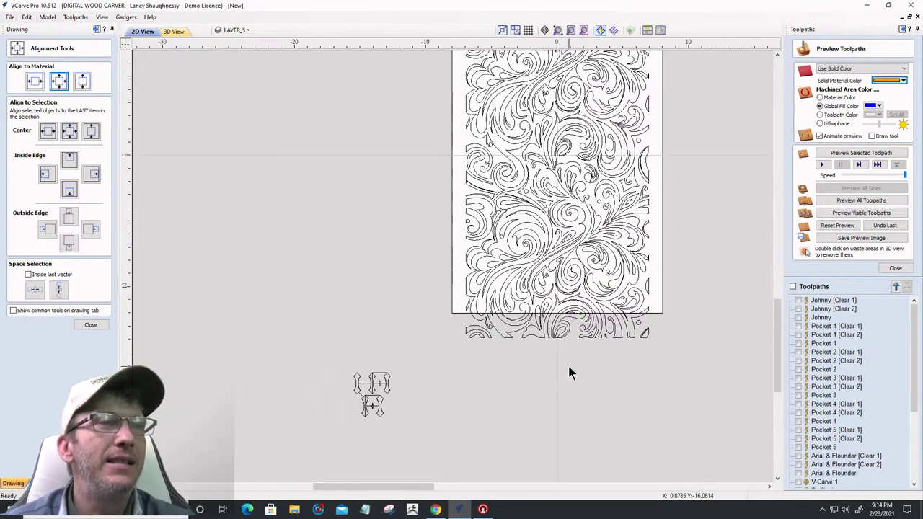
pyautogui.scroll(-2, 570, 373)
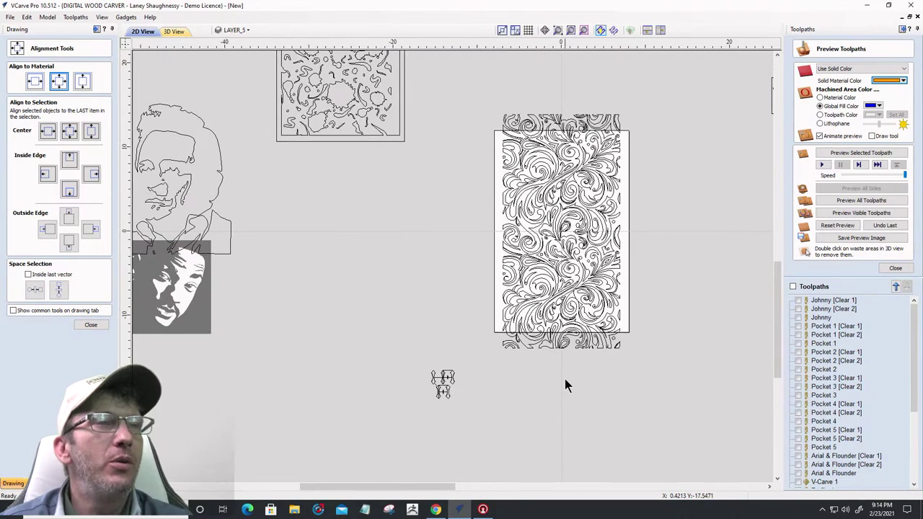
pyautogui.scroll(2, 554, 352)
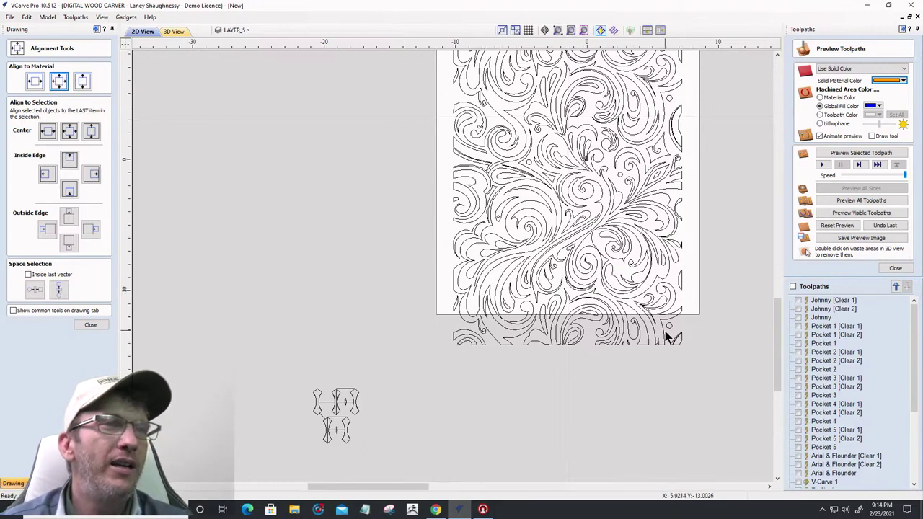
pyautogui.scroll(-2, 669, 332)
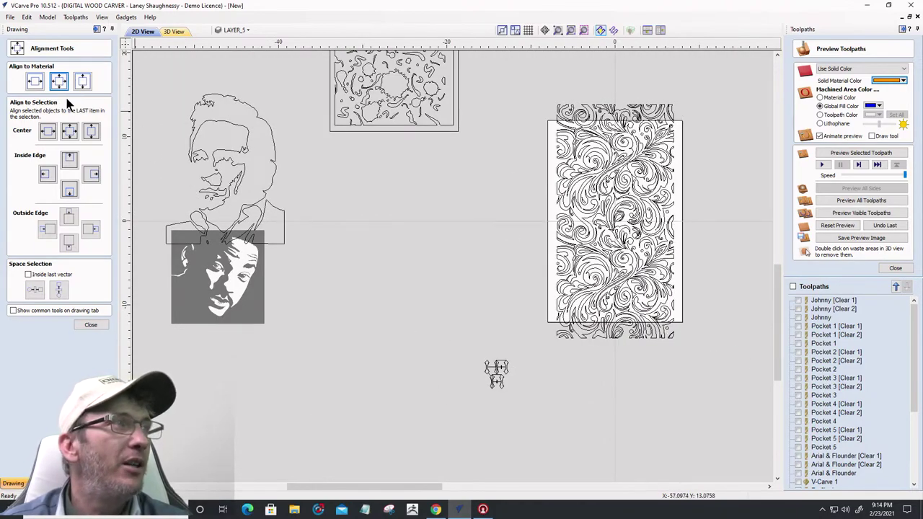
# Draw a 16 × 24 inch rectangle centred at X 0, Y 0 along the material's edge
pyautogui.click(90, 325)
pyautogui.click(41, 95)
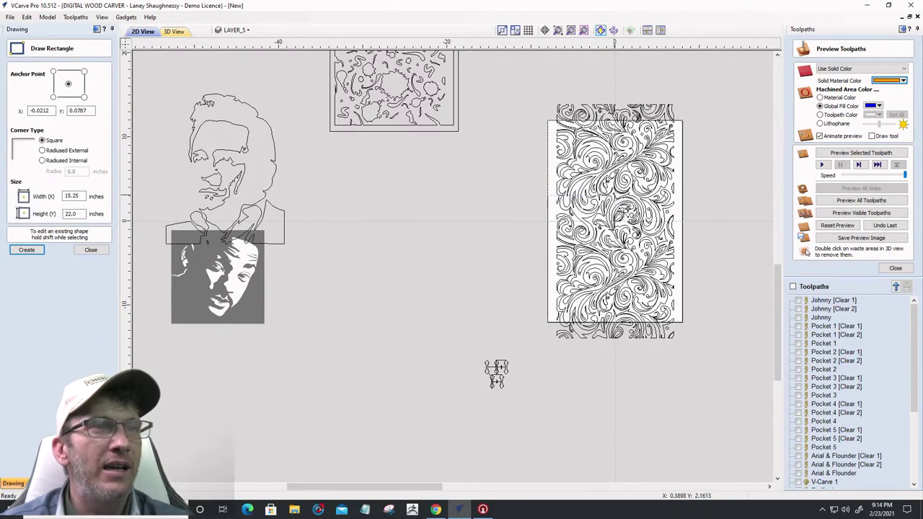
pyautogui.moveTo(681, 322); pyautogui.dragTo(684, 323)
pyautogui.scroll(2, 731, 264)
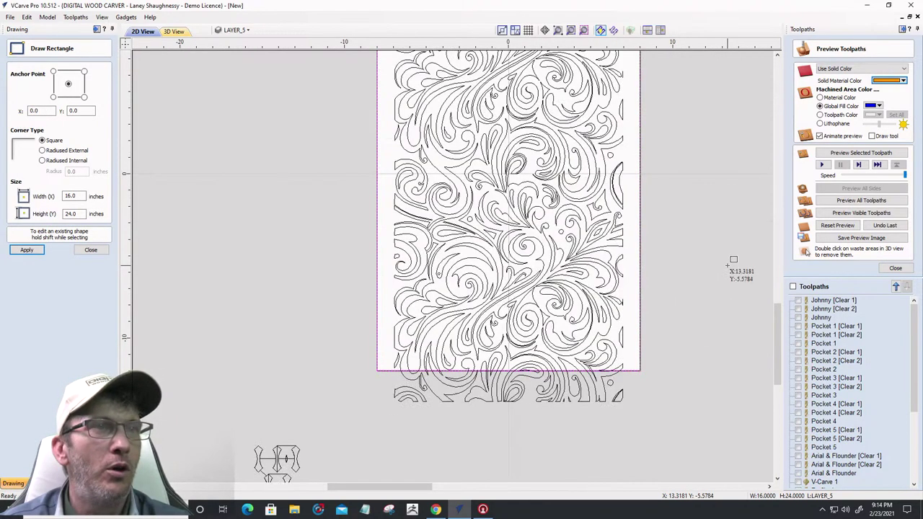
pyautogui.scroll(-1, 730, 256)
pyautogui.scroll(-1, 730, 256)
pyautogui.scroll(1, 743, 57)
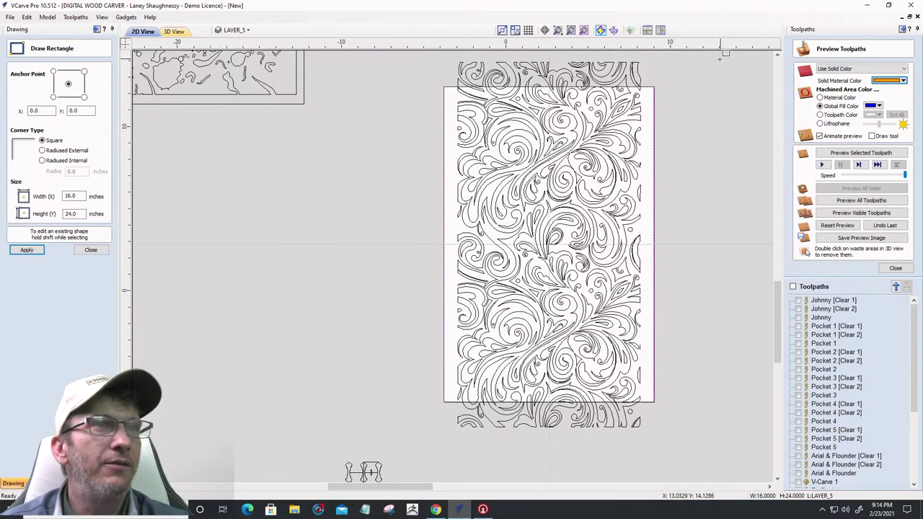
pyautogui.scroll(1, 717, 57)
pyautogui.scroll(-2, 681, 59)
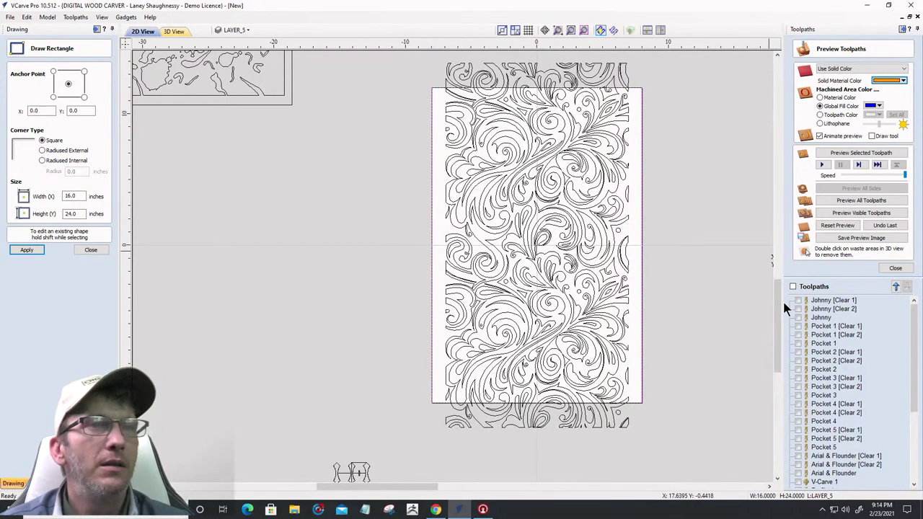
pyautogui.moveTo(779, 308); pyautogui.dragTo(779, 288)
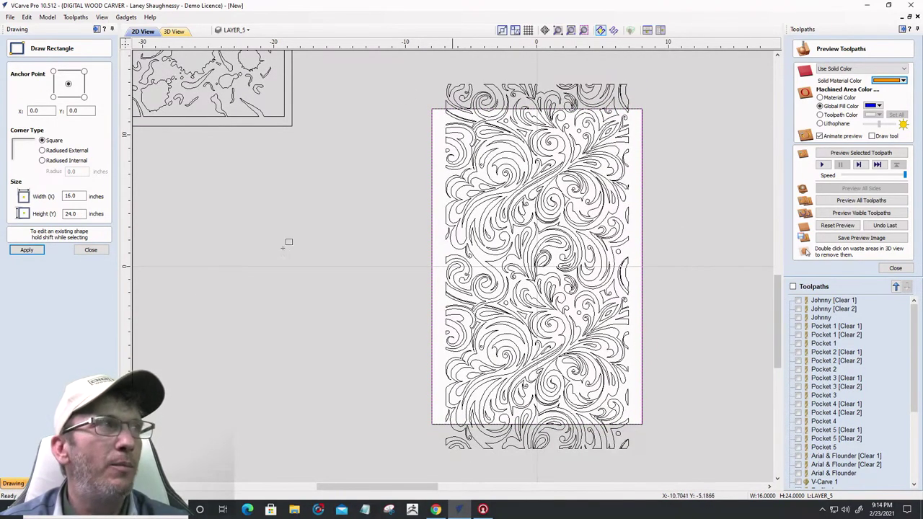
pyautogui.click(88, 251)
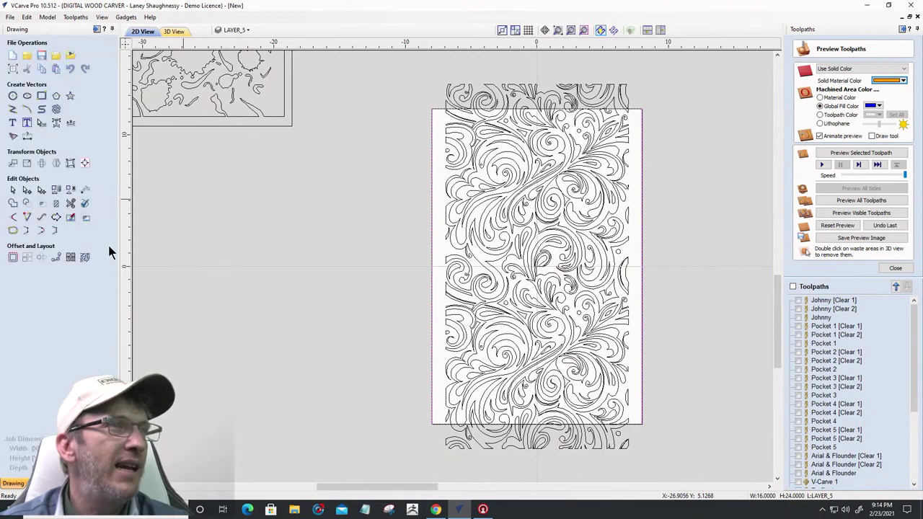
# Offset the 16 × 24 border 0.75 inch inwards to create an inner frame
pyautogui.click(13, 258)
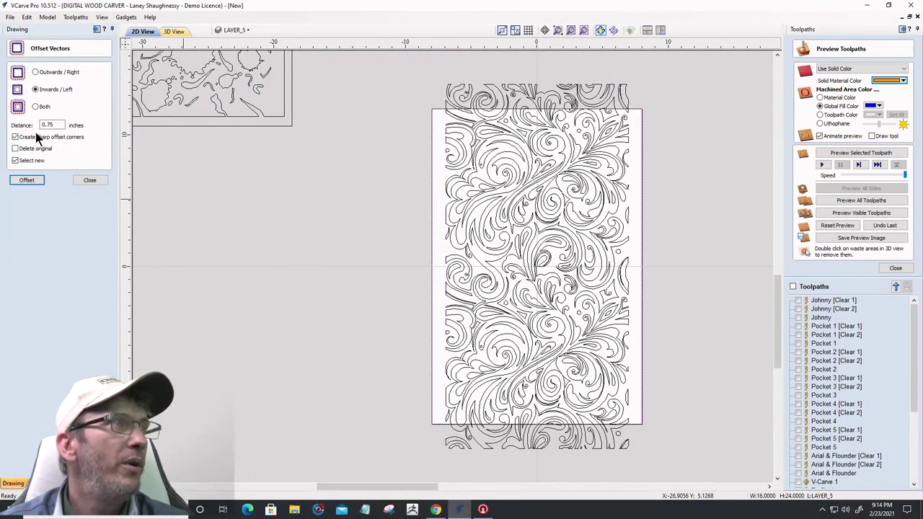
pyautogui.moveTo(58, 125); pyautogui.dragTo(28, 125)
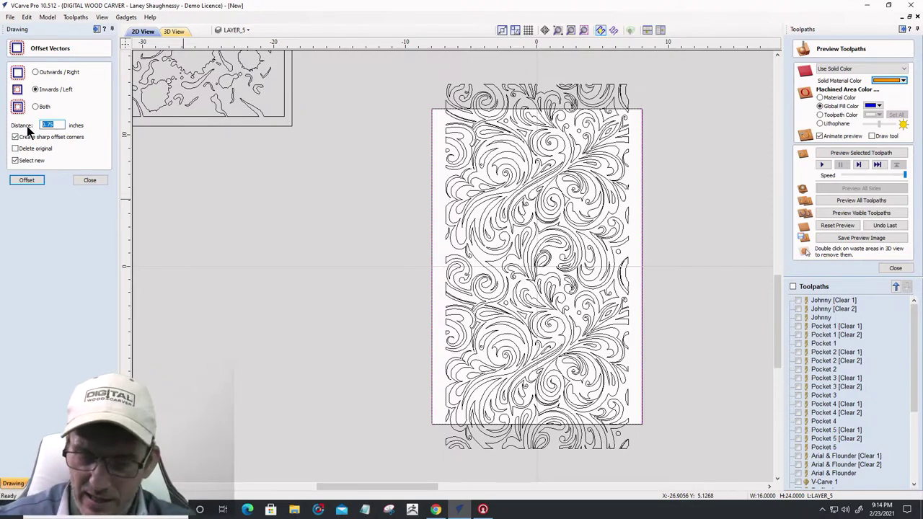
pyautogui.click(30, 179)
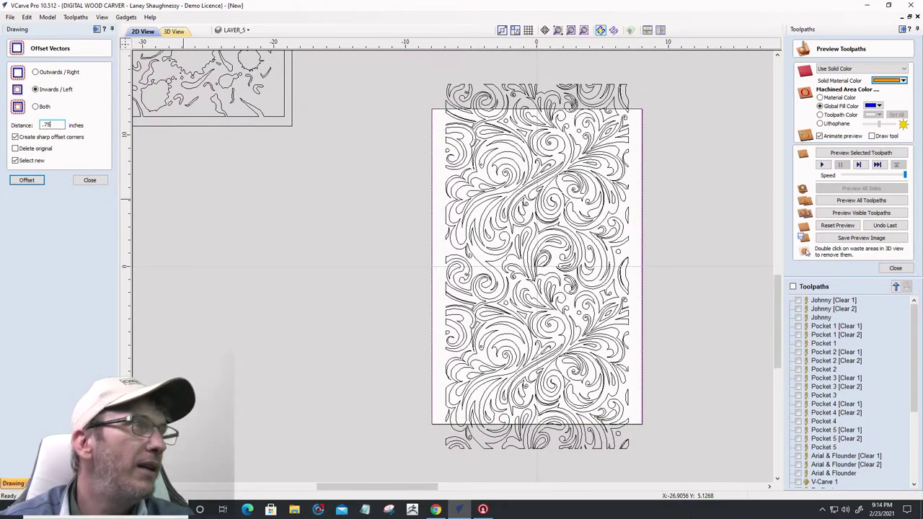
pyautogui.click(24, 185)
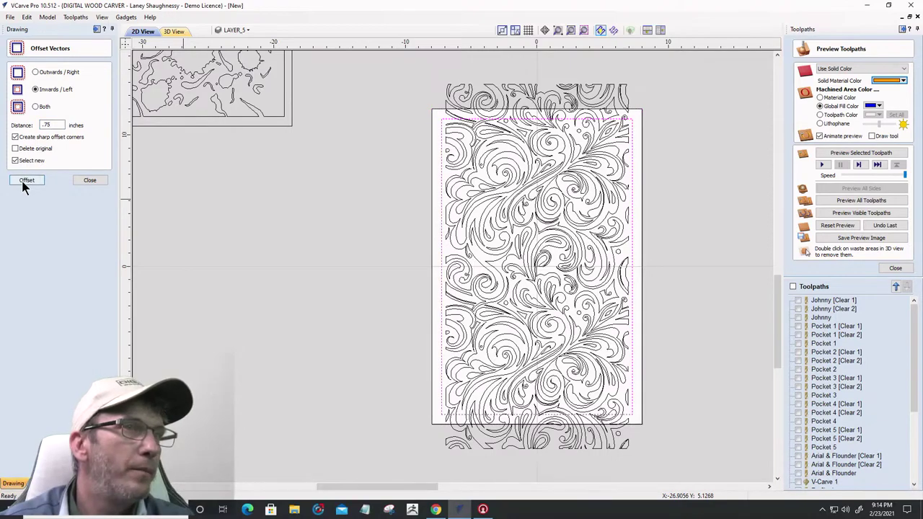
# Delete the swirl fragments sticking out above the border's top edge
pyautogui.click(92, 180)
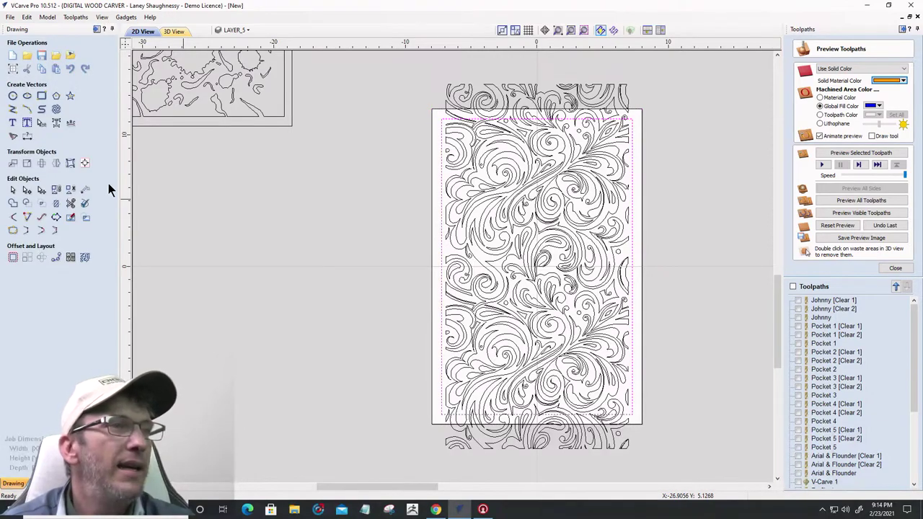
pyautogui.scroll(-1, 415, 328)
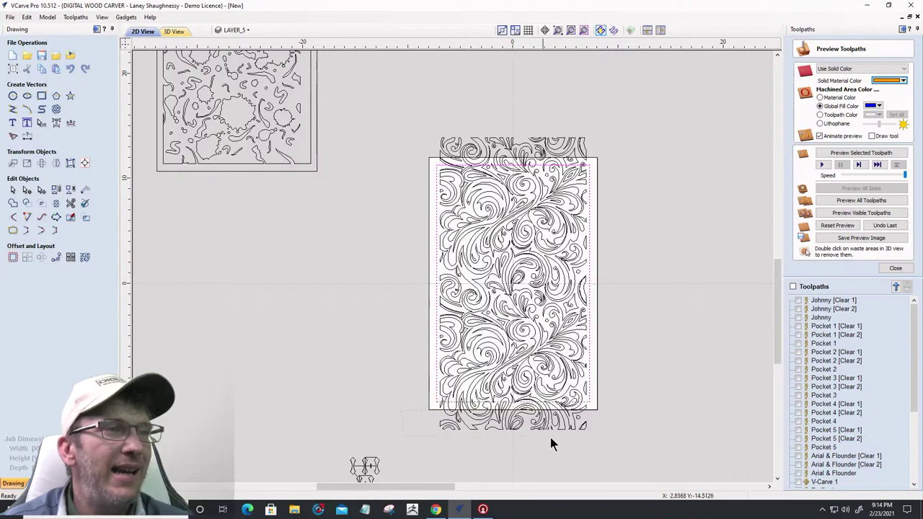
pyautogui.click(604, 459)
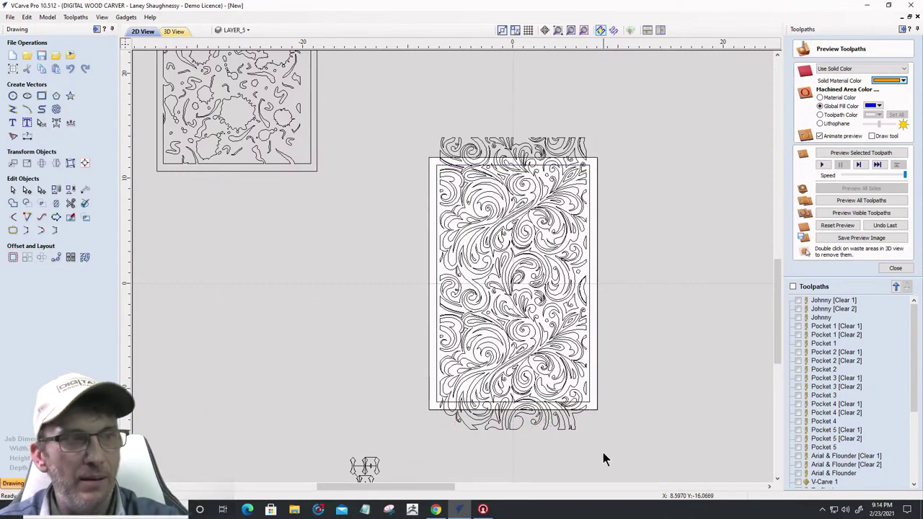
pyautogui.moveTo(400, 115); pyautogui.dragTo(604, 167)
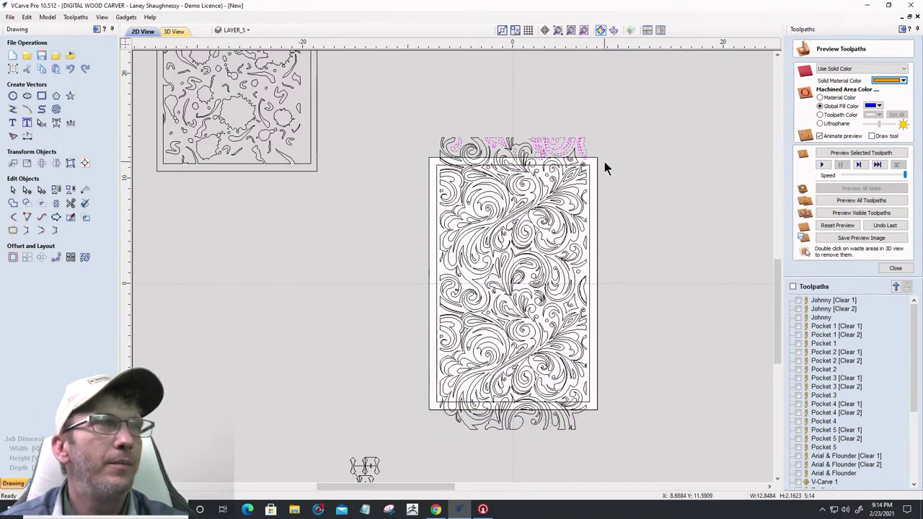
pyautogui.press('Delete')
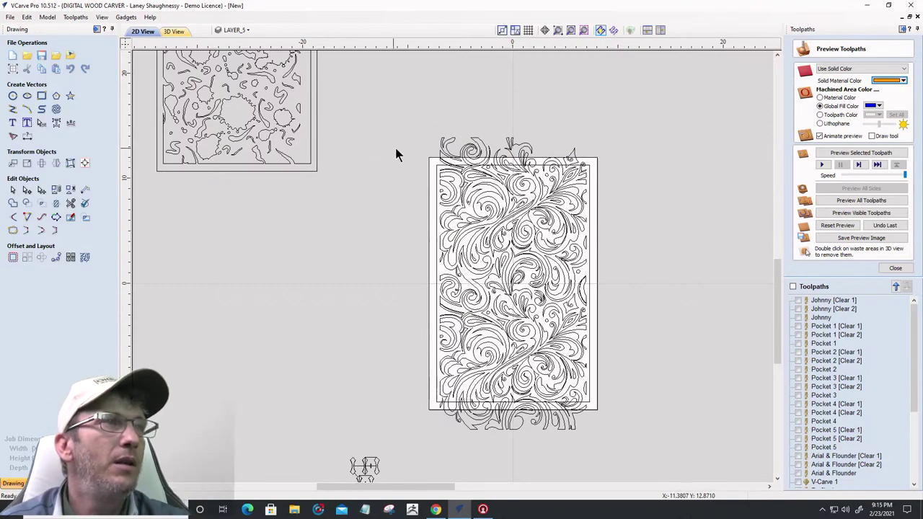
pyautogui.scroll(3, 437, 155)
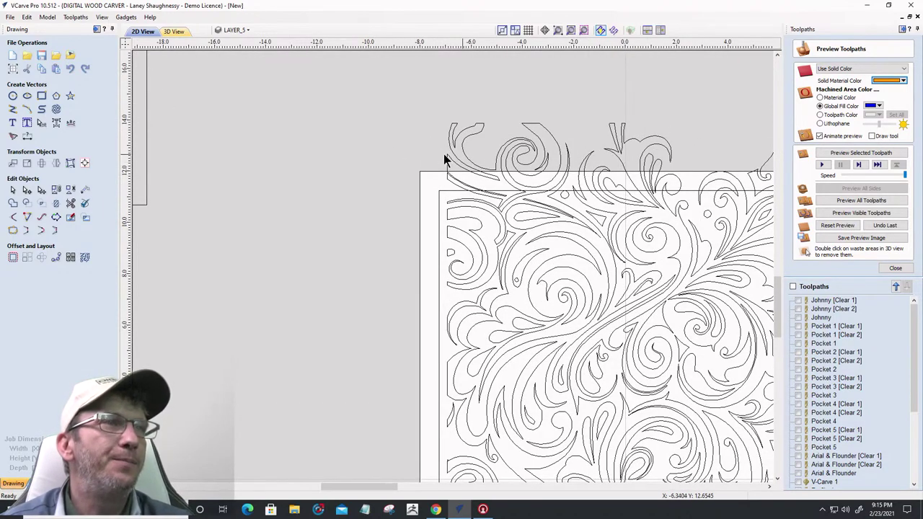
pyautogui.scroll(-2, 288, 130)
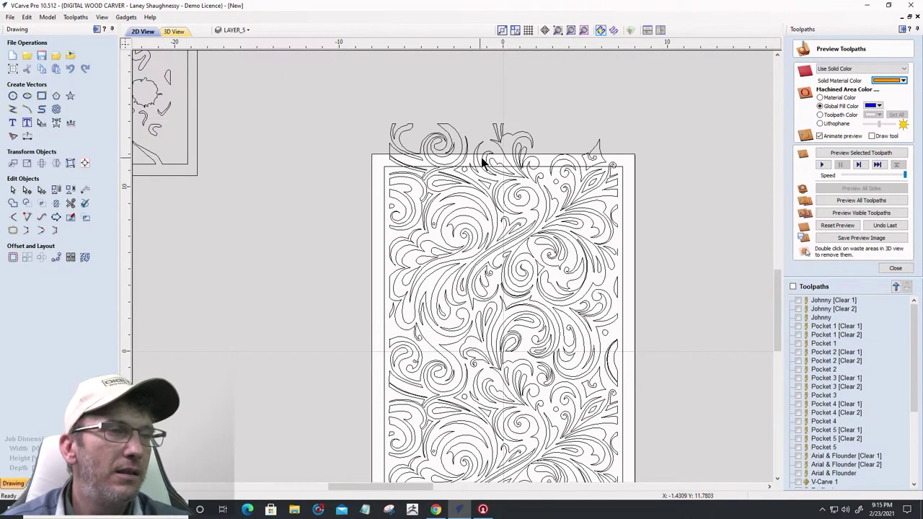
pyautogui.scroll(5, 364, 249)
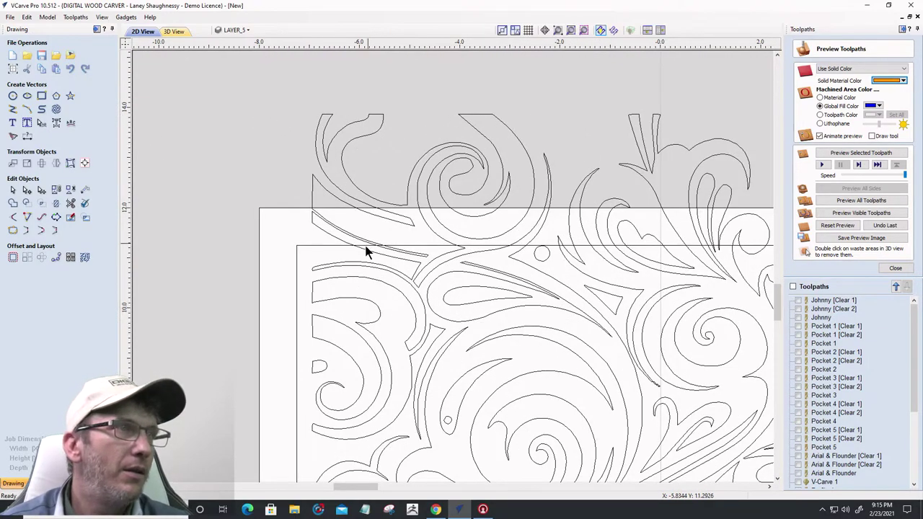
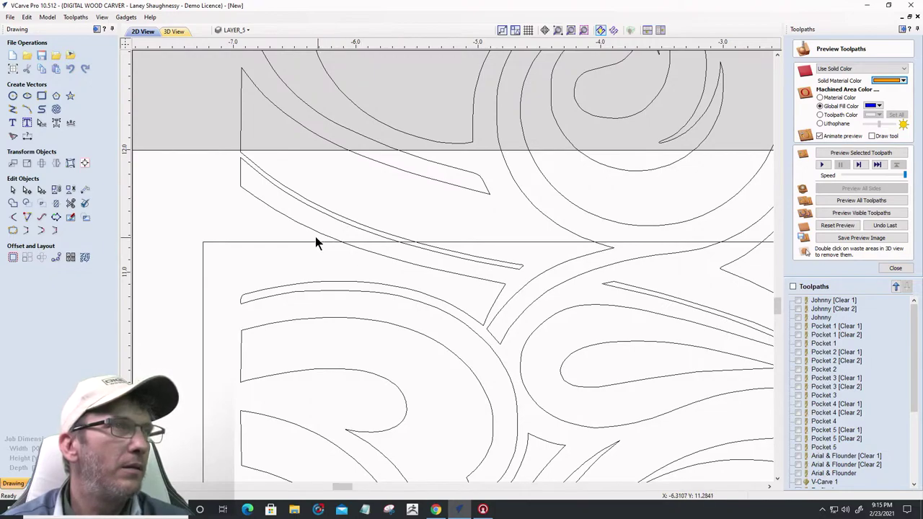
# Zoom out over the leather scroll pattern and start Interactive Vector Trim
pyautogui.scroll(-2, 315, 240)
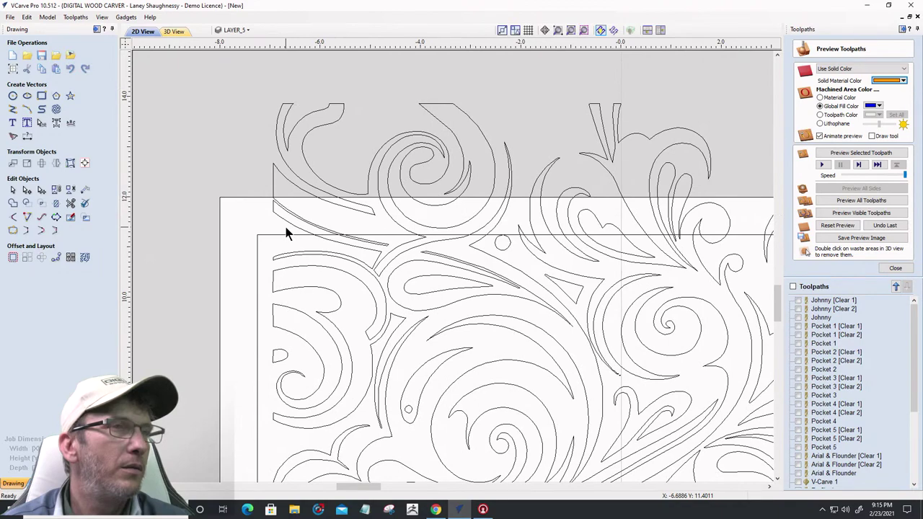
pyautogui.click(70, 191)
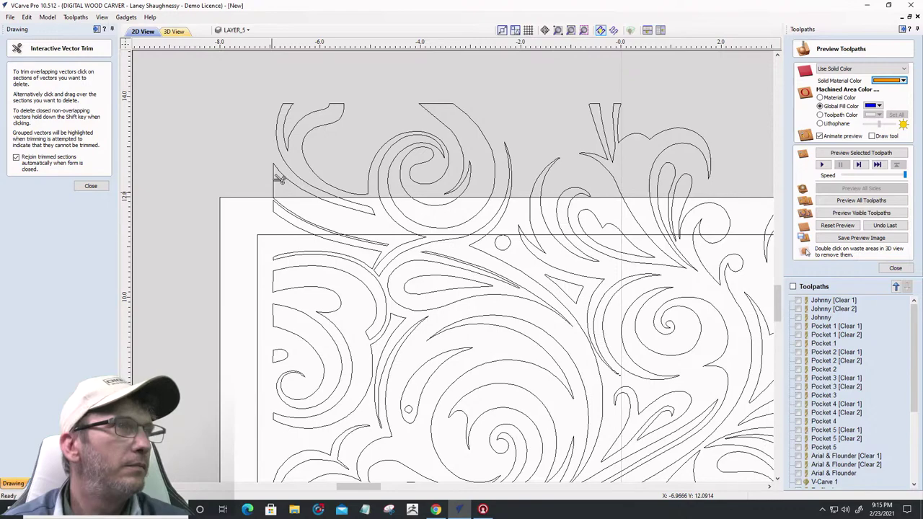
pyautogui.click(93, 187)
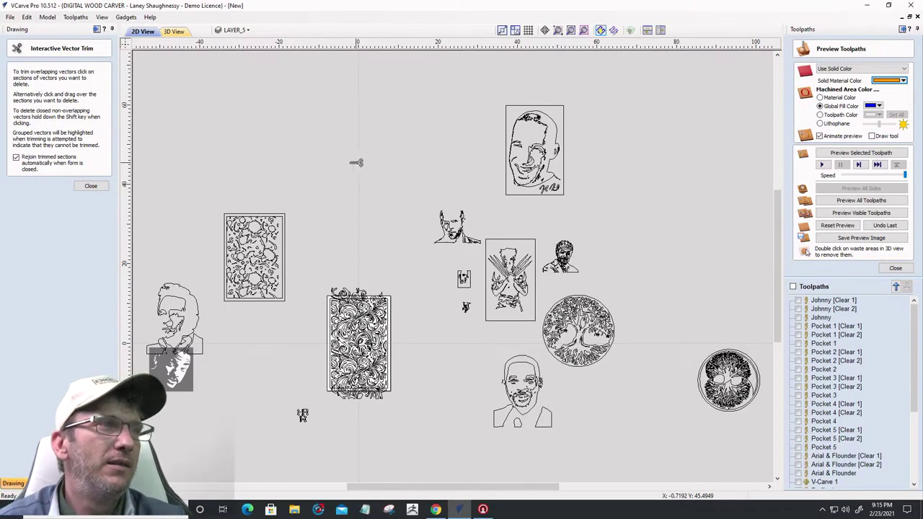
pyautogui.scroll(6, 303, 325)
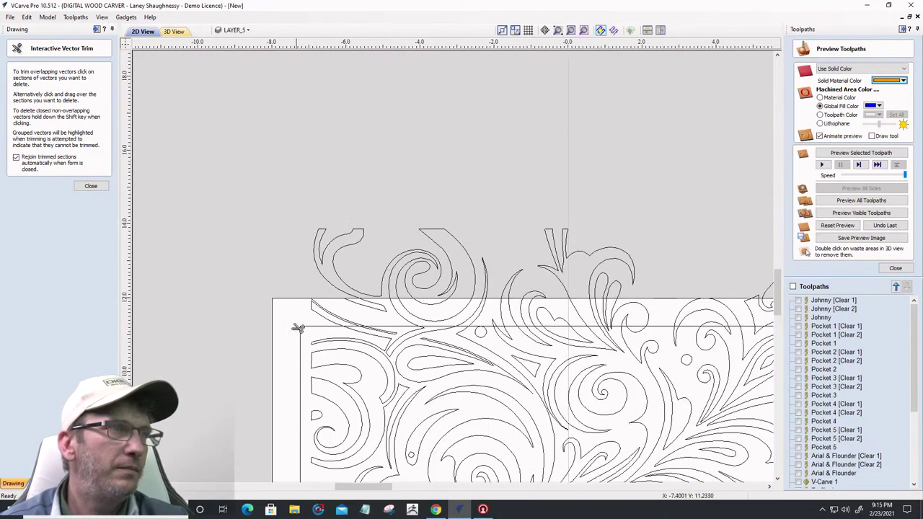
pyautogui.scroll(5, 303, 325)
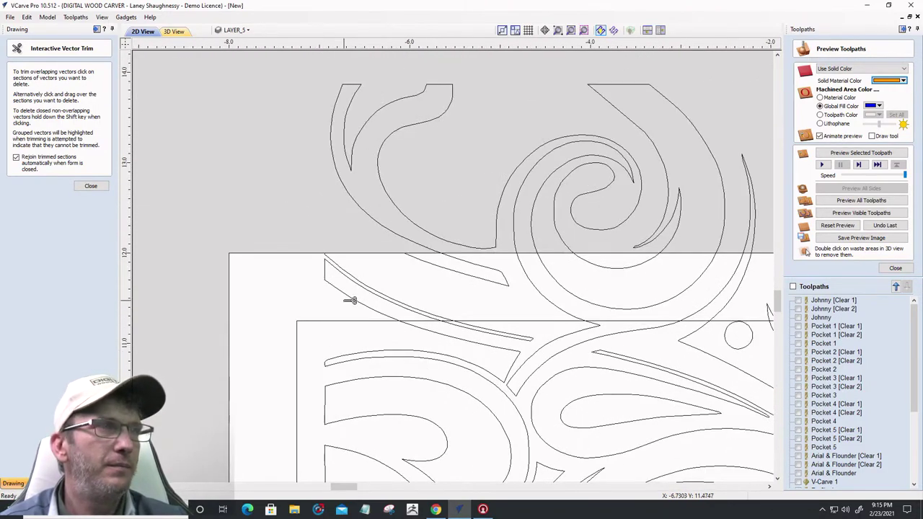
pyautogui.scroll(-2, 325, 250)
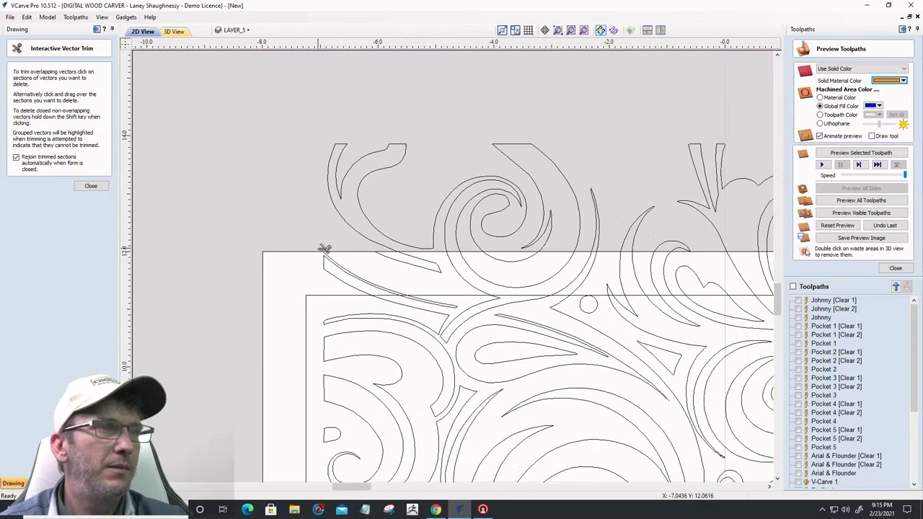
pyautogui.click(86, 185)
pyautogui.click(332, 268)
pyautogui.scroll(-4, 365, 252)
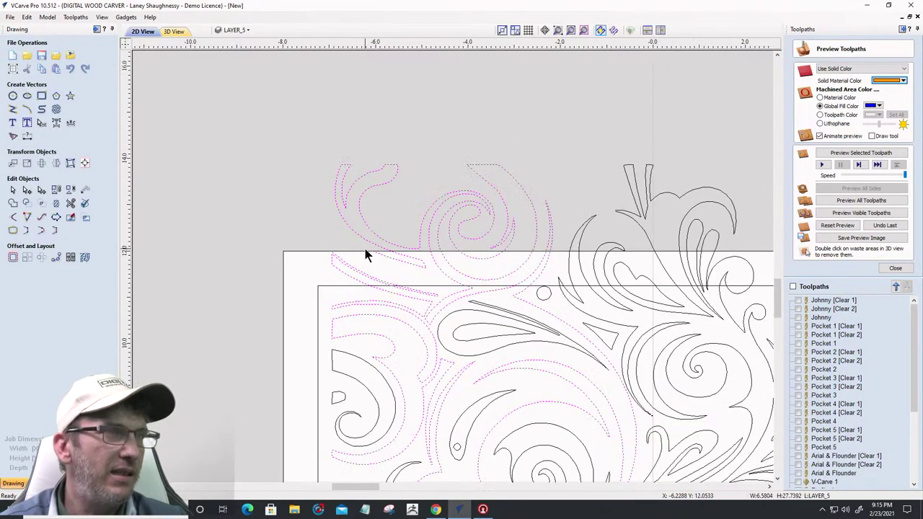
pyautogui.scroll(3, 365, 249)
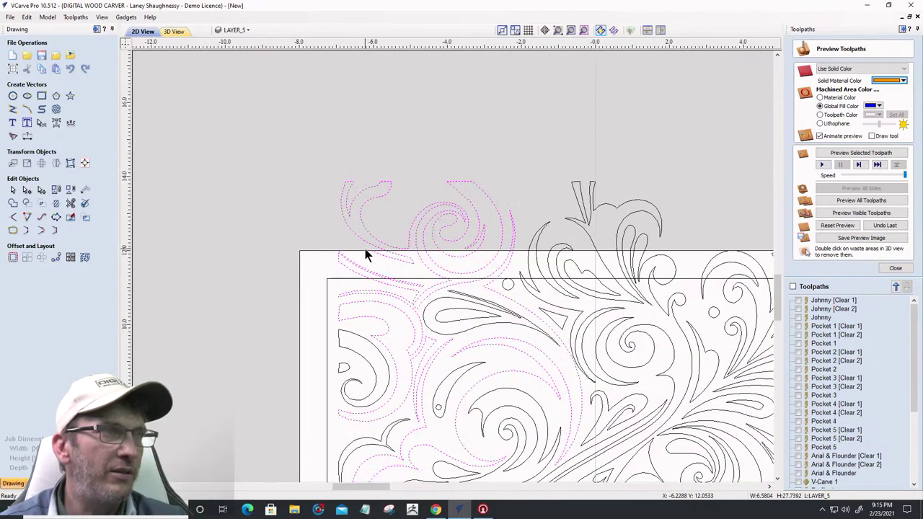
pyautogui.click(70, 204)
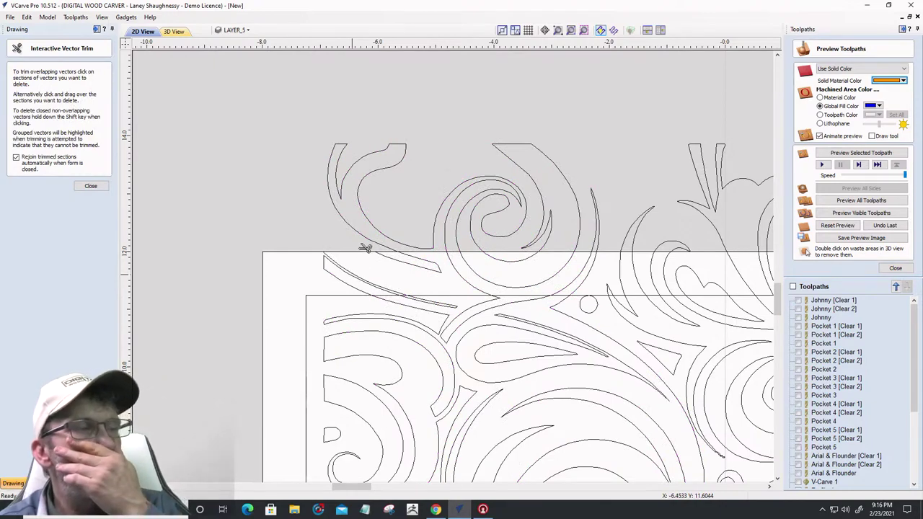
# Trim the hook, heart-shaped, inner, vertical and short curve sections from the top border band
pyautogui.click(356, 251)
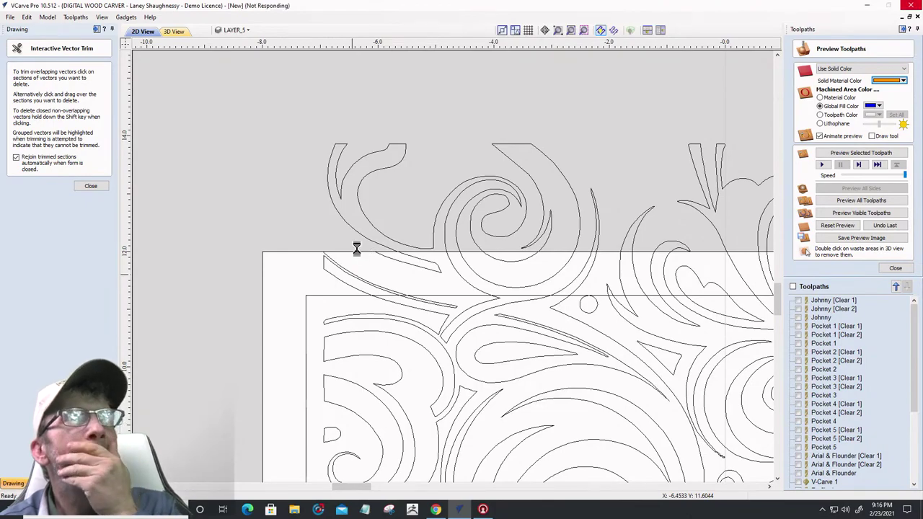
pyautogui.scroll(-10, 357, 251)
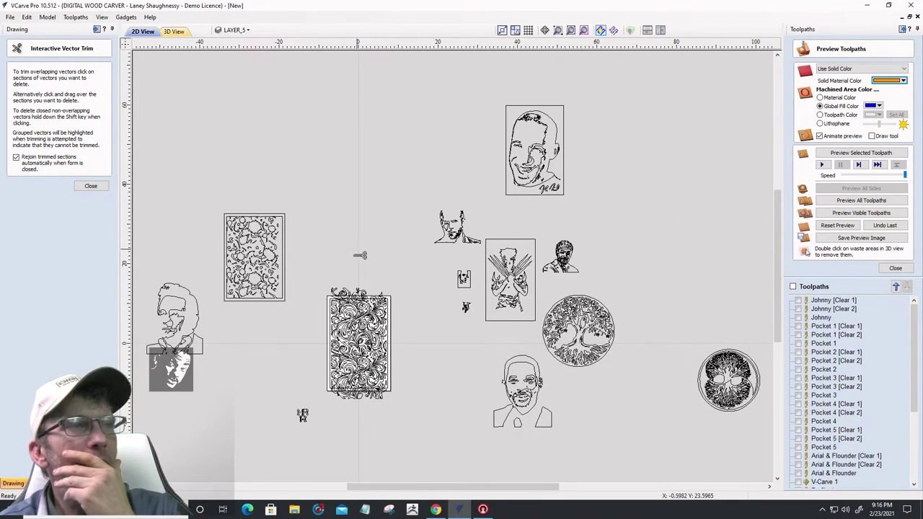
pyautogui.scroll(10, 384, 273)
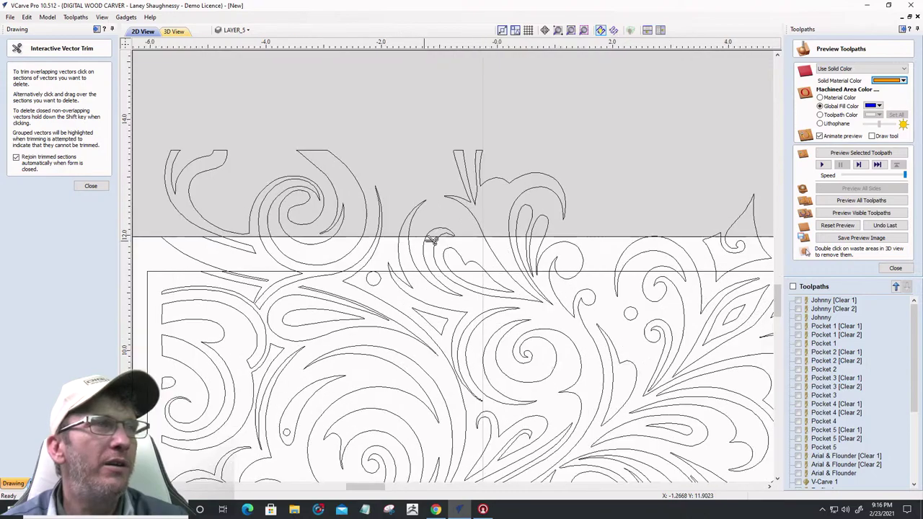
pyautogui.scroll(2, 430, 240)
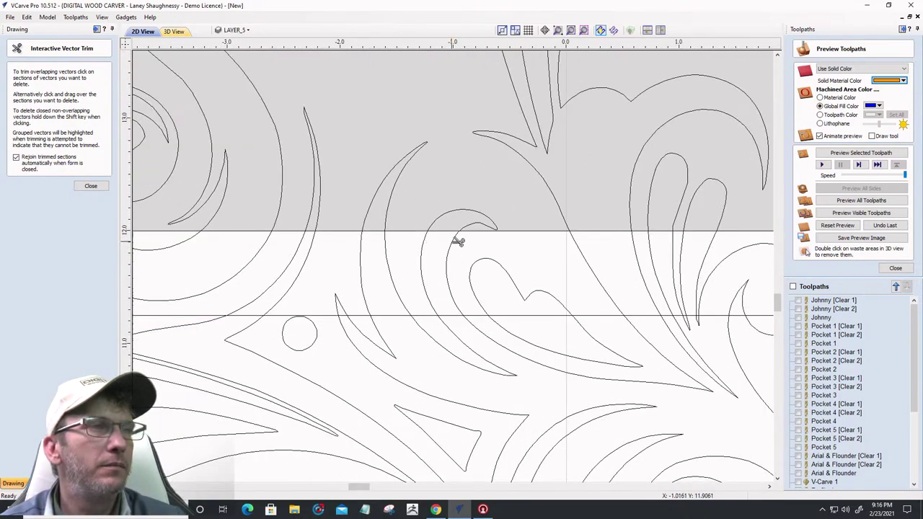
pyautogui.click(458, 241)
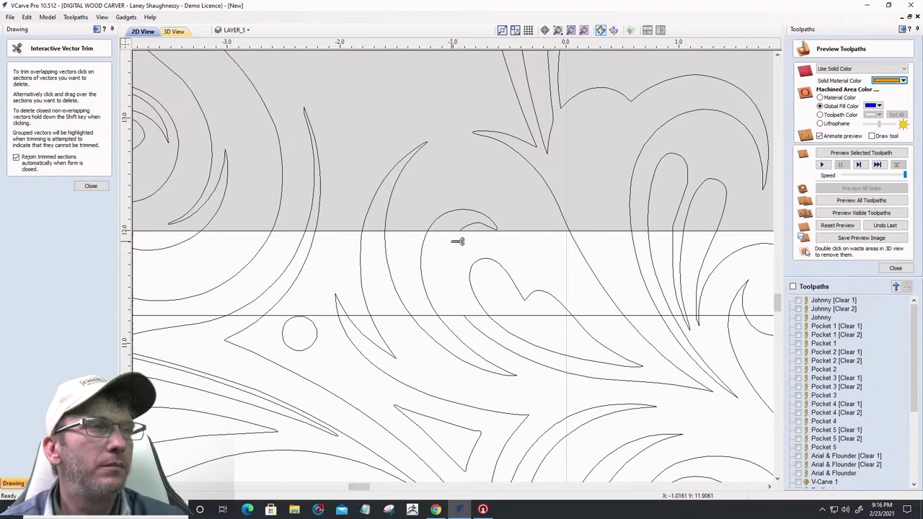
pyautogui.click(429, 270)
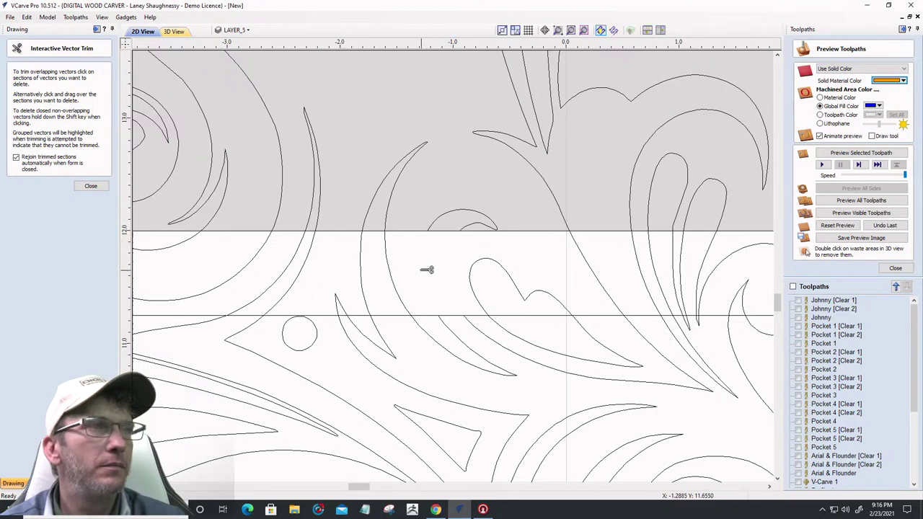
pyautogui.click(481, 294)
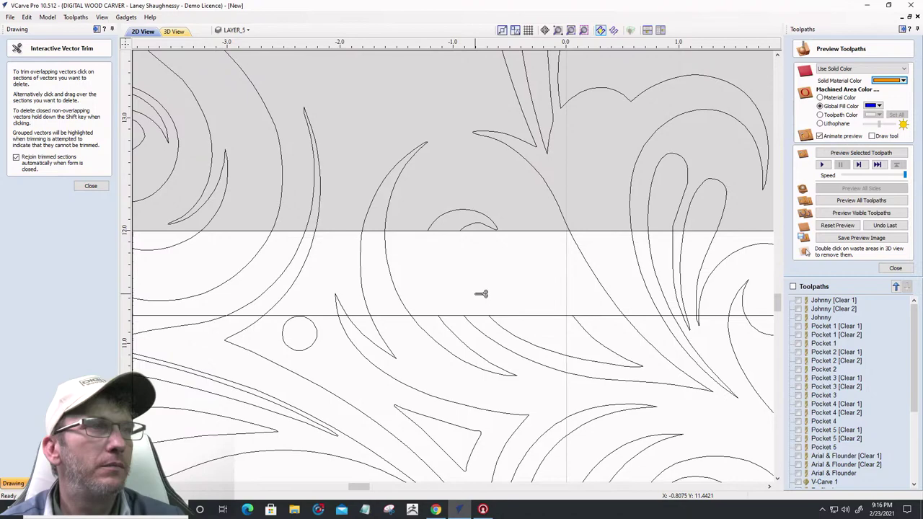
pyautogui.click(399, 288)
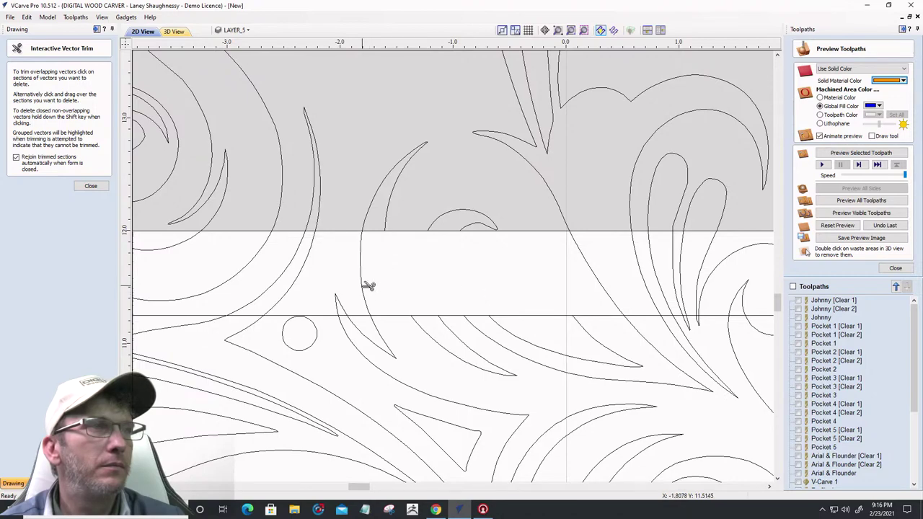
pyautogui.click(366, 287)
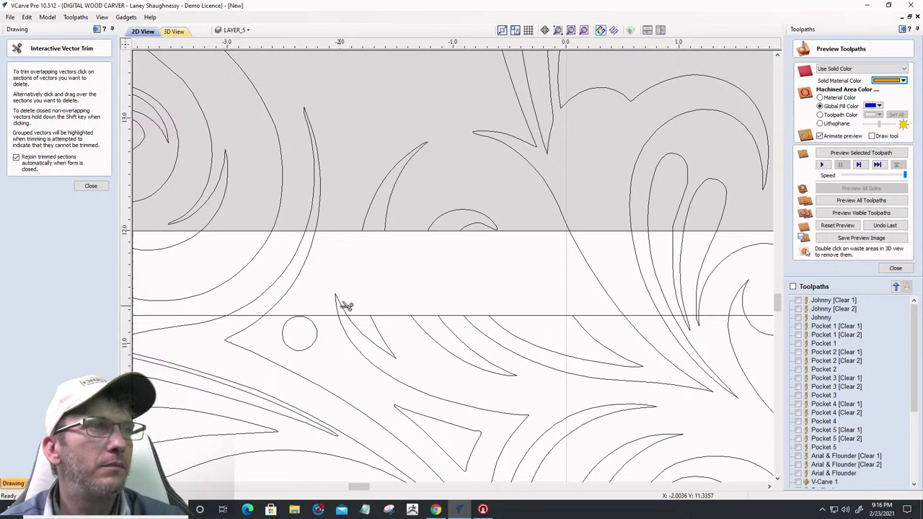
pyautogui.click(347, 305)
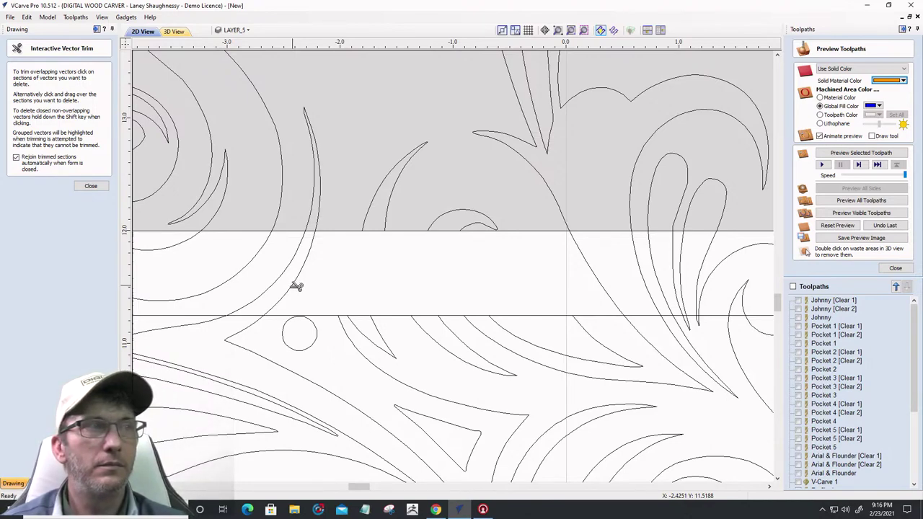
# Trim the long curve crossing the top-left band and the short sliver segment
pyautogui.scroll(-5, 297, 286)
pyautogui.scroll(3, 296, 287)
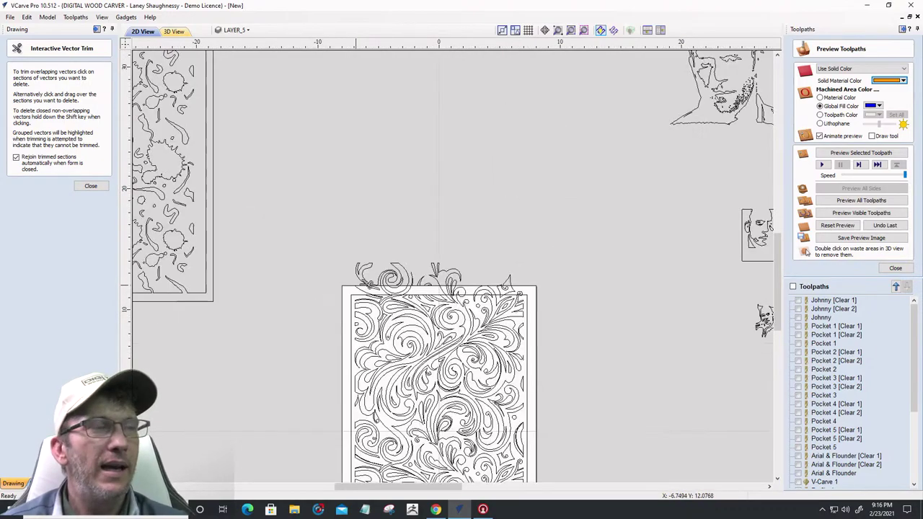
pyautogui.scroll(6, 375, 294)
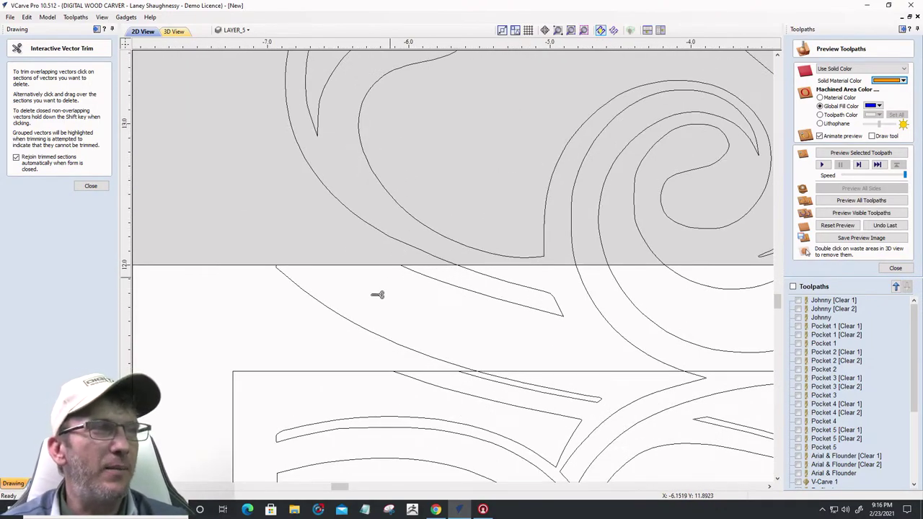
pyautogui.click(351, 320)
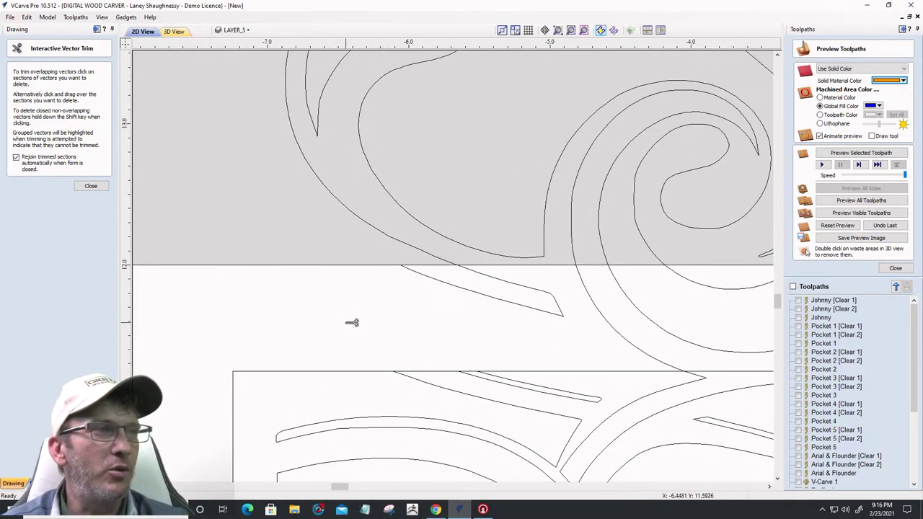
pyautogui.click(489, 295)
# Trim the swirl arcs, stem curve and short segments crossing the white band
pyautogui.scroll(-3, 404, 279)
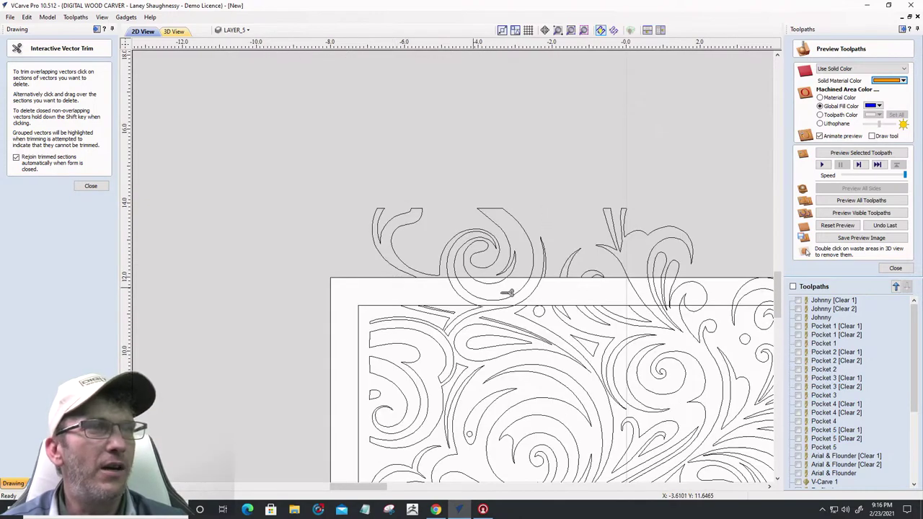
pyautogui.scroll(3, 465, 297)
pyautogui.click(465, 288)
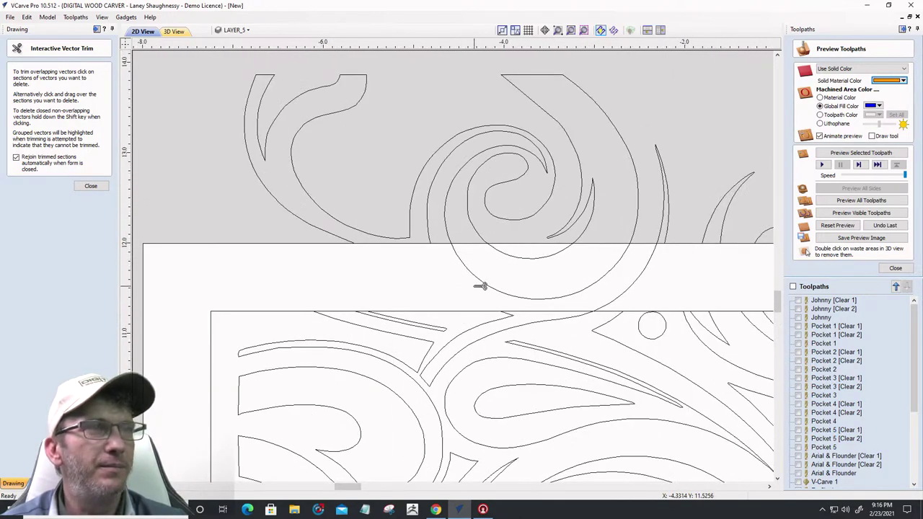
pyautogui.click(481, 285)
pyautogui.click(517, 254)
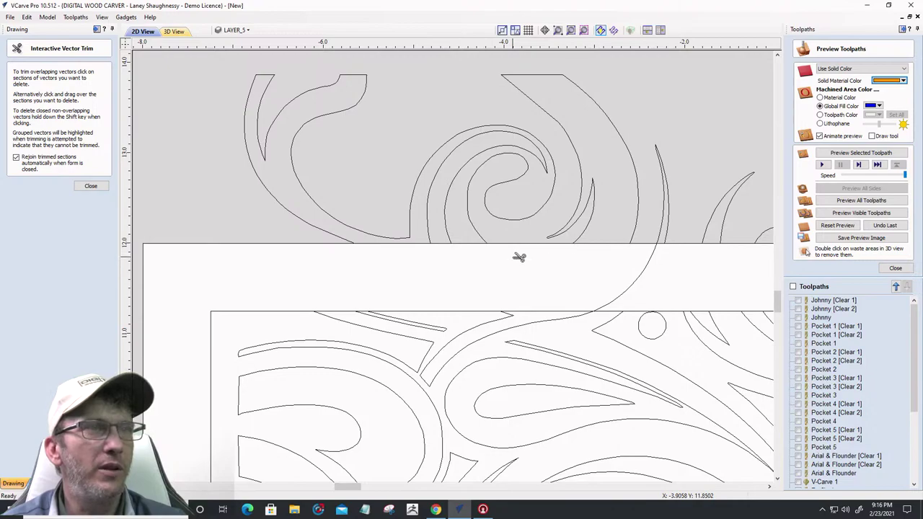
pyautogui.click(625, 293)
pyautogui.scroll(-5, 373, 270)
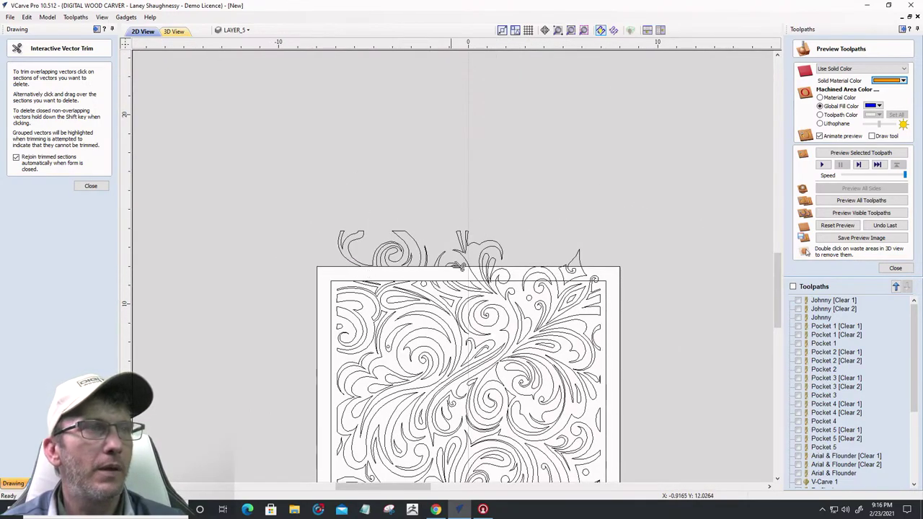
pyautogui.scroll(5, 459, 267)
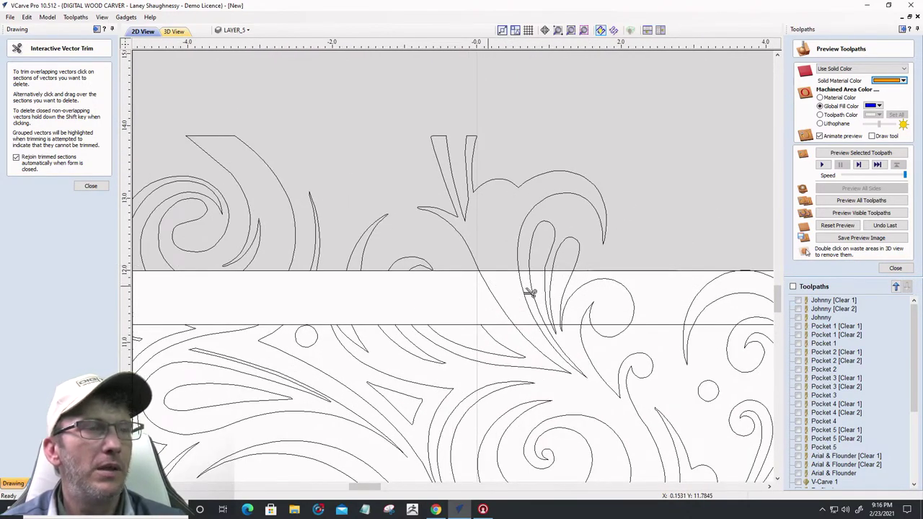
pyautogui.click(489, 287)
pyautogui.click(537, 294)
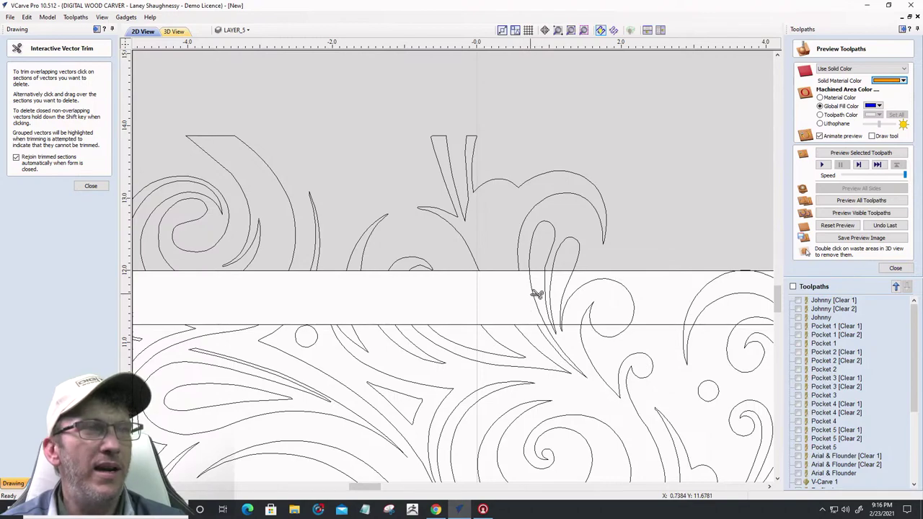
pyautogui.click(548, 292)
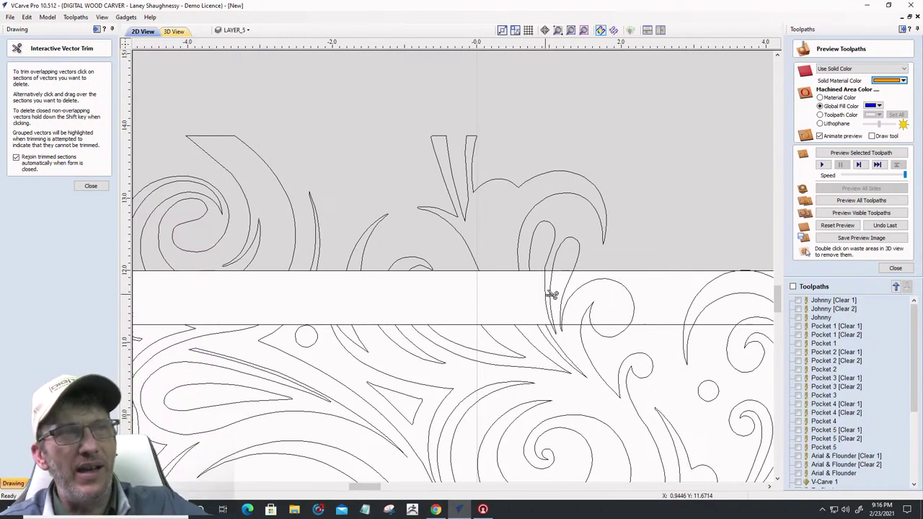
pyautogui.click(552, 294)
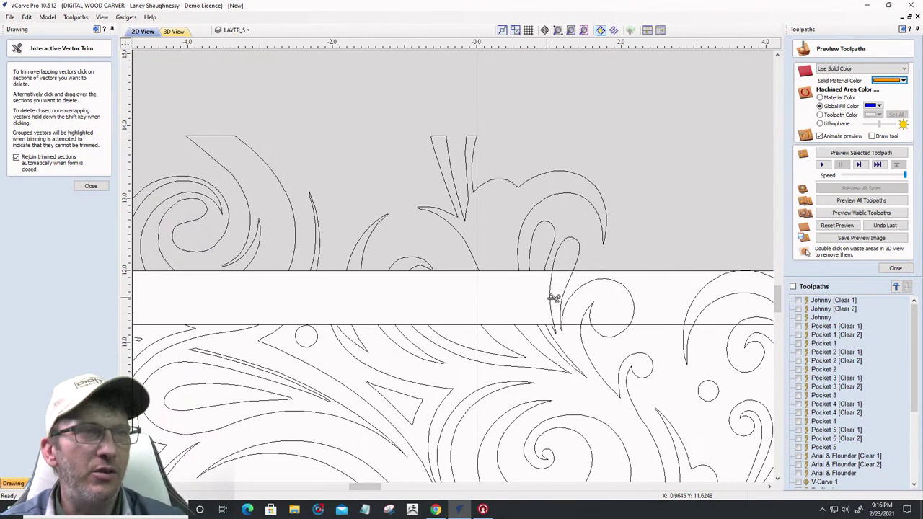
pyautogui.click(553, 297)
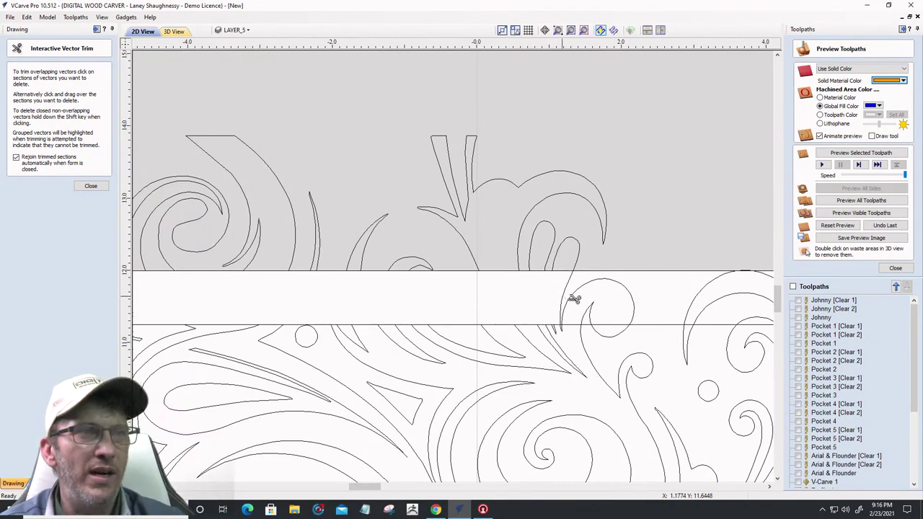
pyautogui.click(573, 297)
pyautogui.click(575, 299)
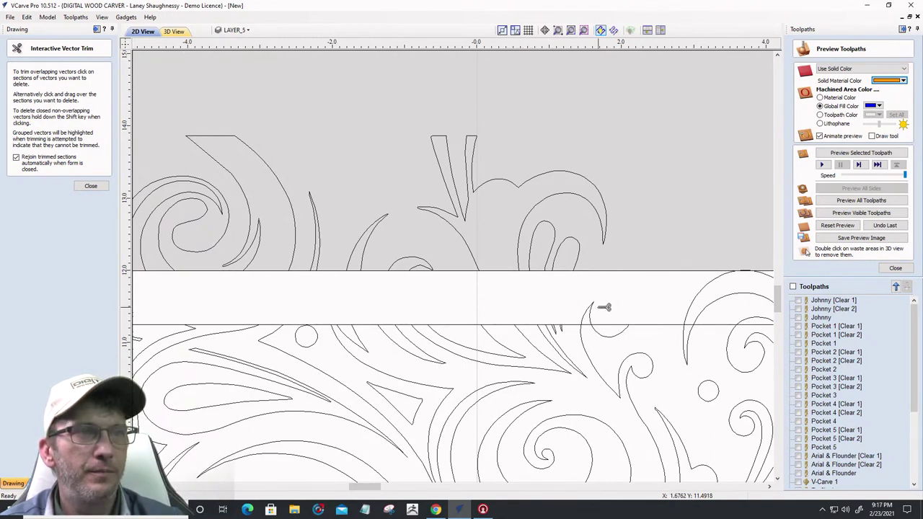
# Trim the left and right arcs, spiral top and leaf tip crossing the band
pyautogui.click(697, 309)
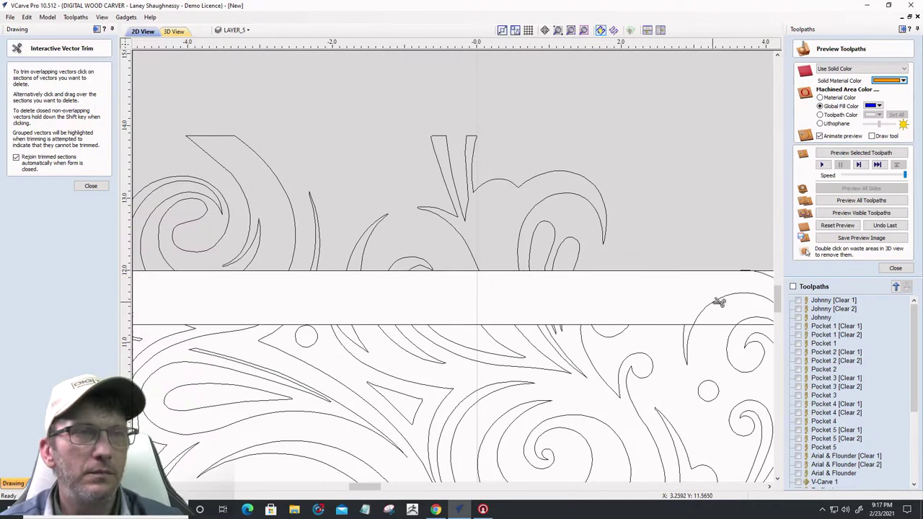
pyautogui.click(719, 301)
pyautogui.scroll(-2, 603, 273)
pyautogui.scroll(3, 676, 277)
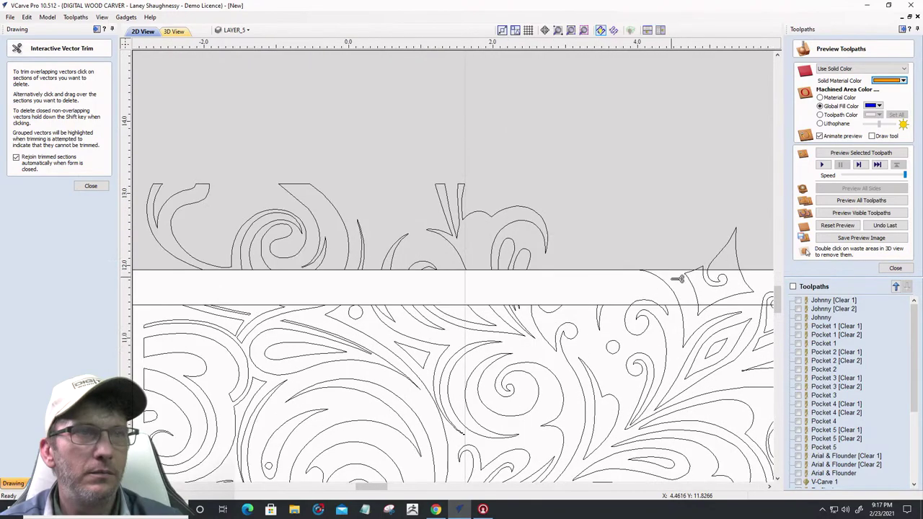
pyautogui.click(668, 292)
pyautogui.click(633, 318)
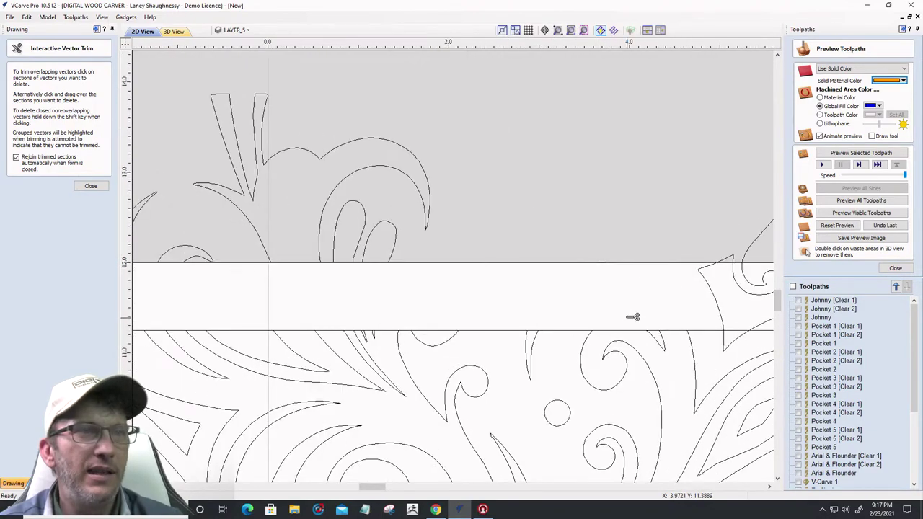
pyautogui.scroll(-2, 515, 277)
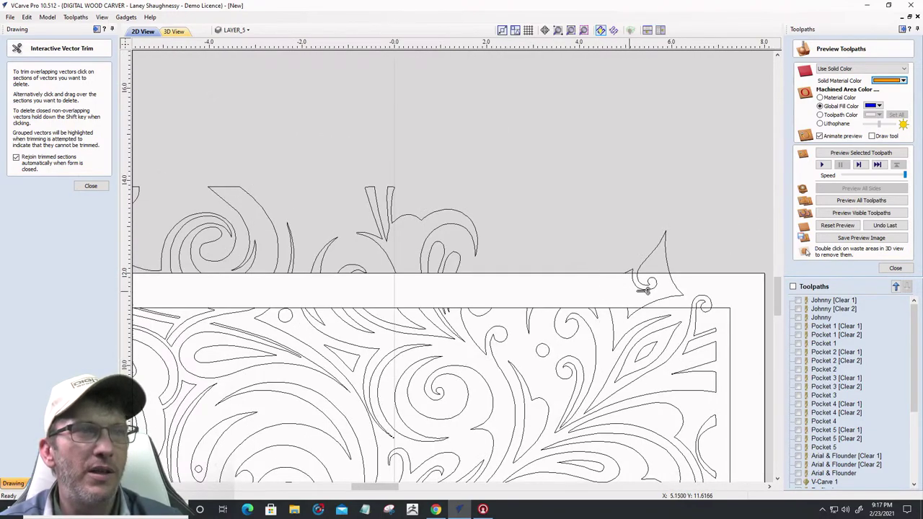
pyautogui.click(670, 295)
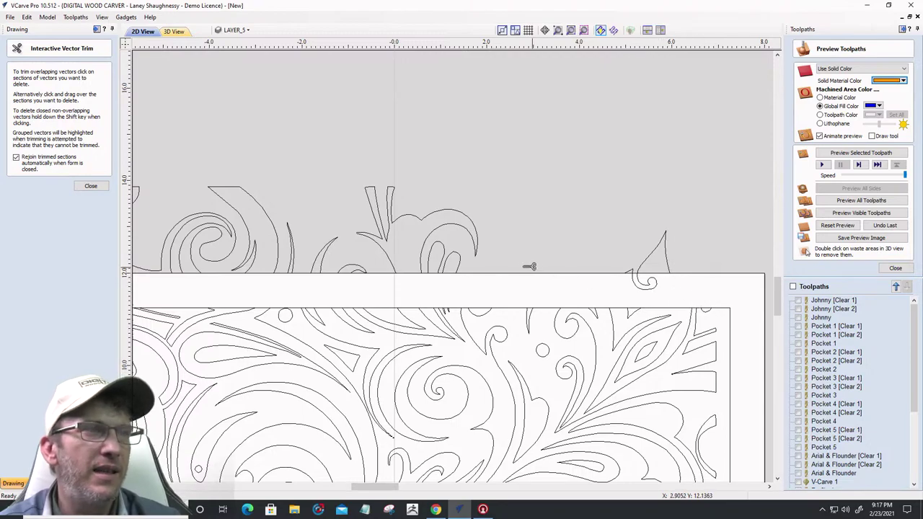
pyautogui.scroll(-2, 621, 300)
# Close the trim tool, then select and delete the leftover swirls above the panel
pyautogui.click(91, 186)
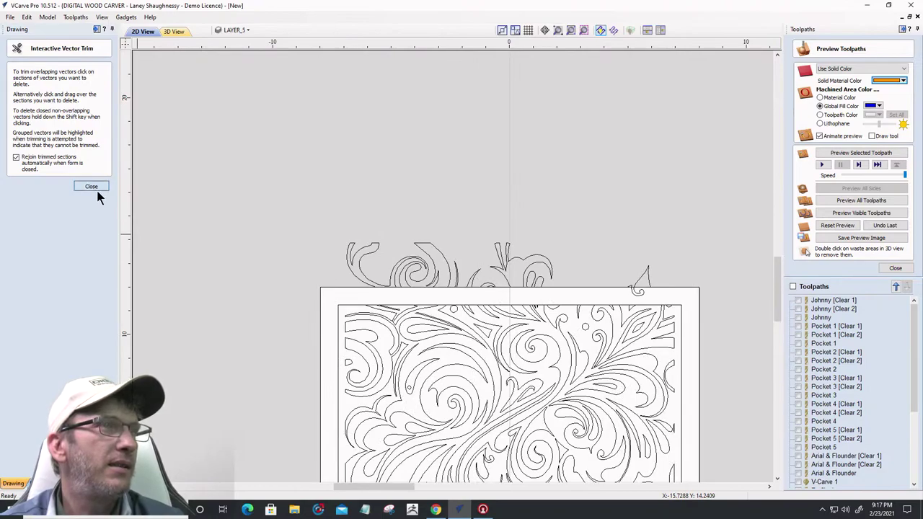
pyautogui.moveTo(310, 211); pyautogui.dragTo(714, 306)
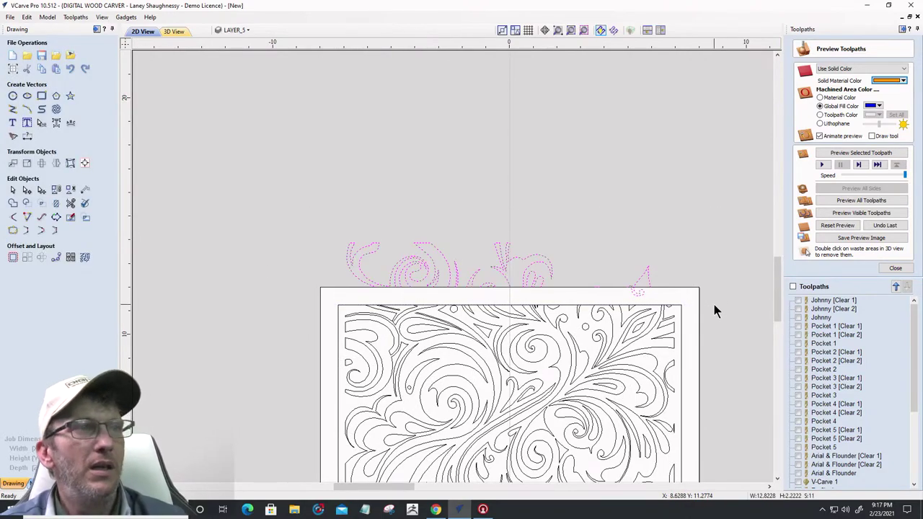
pyautogui.press('Delete')
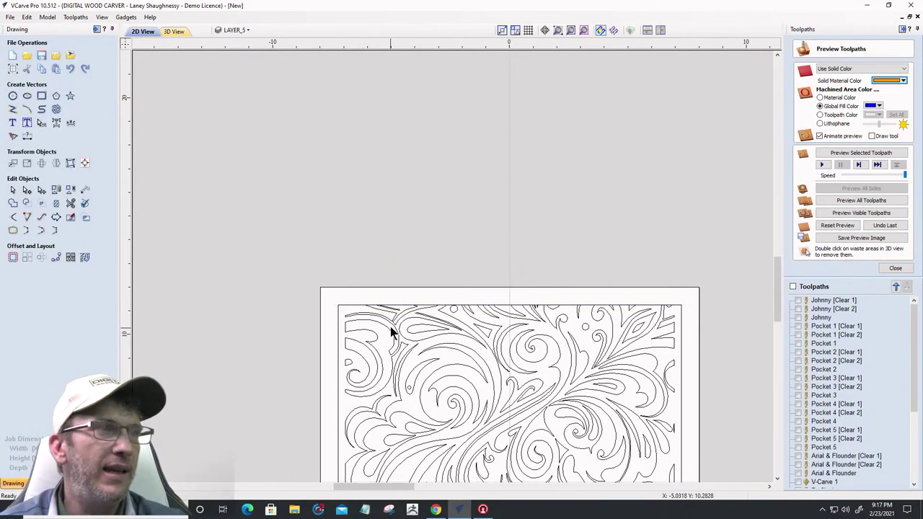
pyautogui.scroll(3, 390, 303)
pyautogui.scroll(3, 371, 288)
pyautogui.scroll(-2, 369, 279)
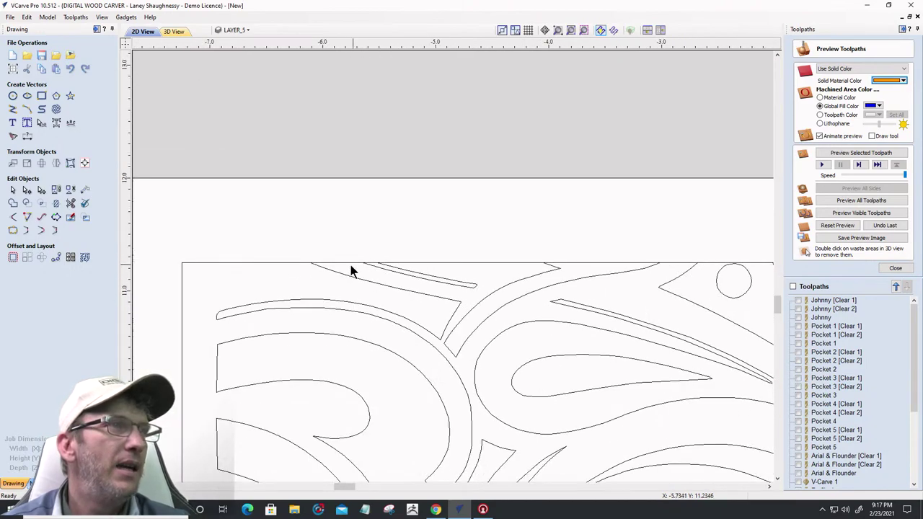
pyautogui.scroll(2, 323, 272)
pyautogui.click(301, 262)
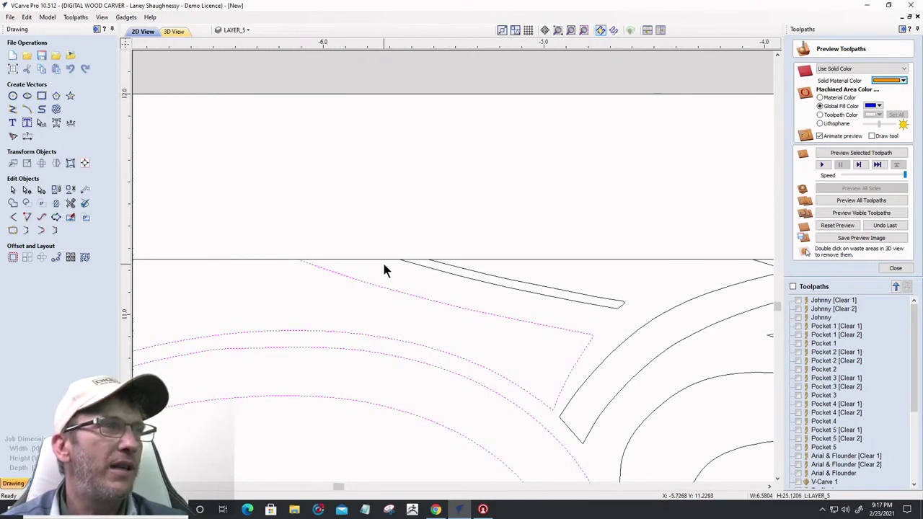
pyautogui.keyDown('shift'); pyautogui.click(427, 268); pyautogui.keyUp('shift')
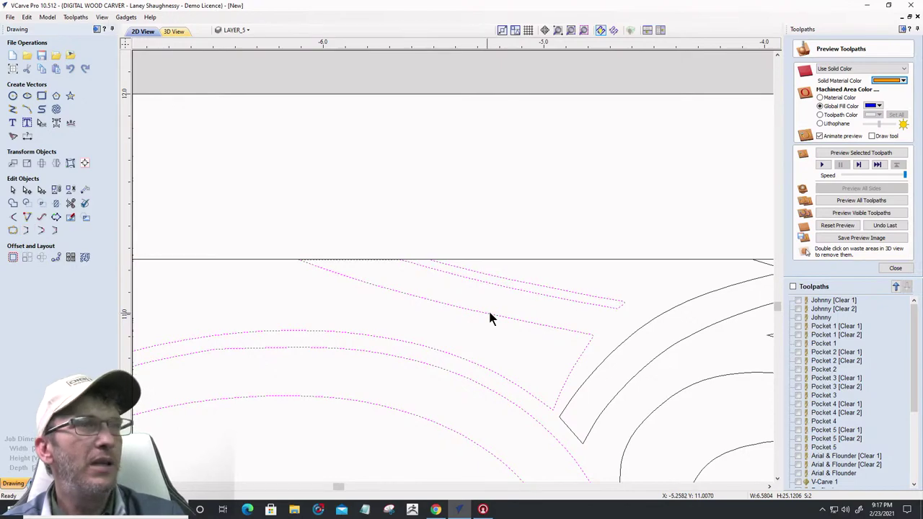
pyautogui.scroll(-2, 437, 314)
pyautogui.keyDown('shift'); pyautogui.click(632, 300); pyautogui.keyUp('shift')
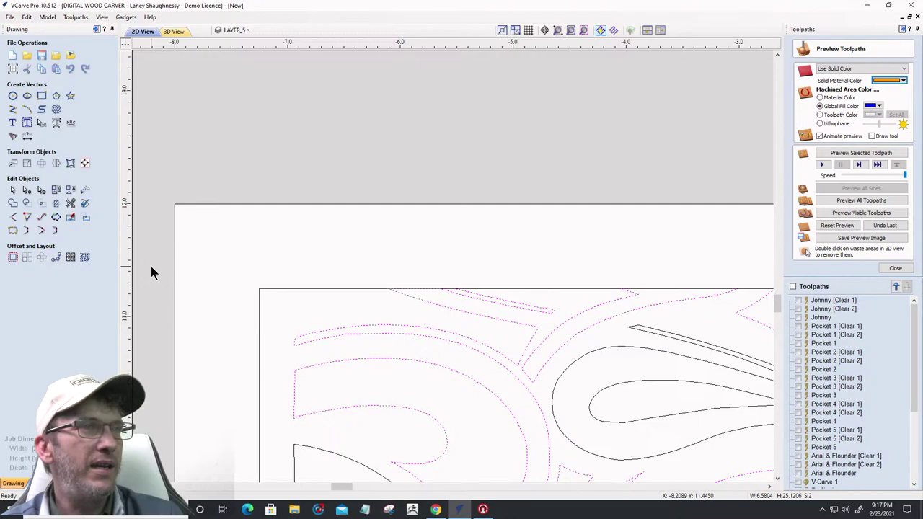
pyautogui.scroll(3, 456, 298)
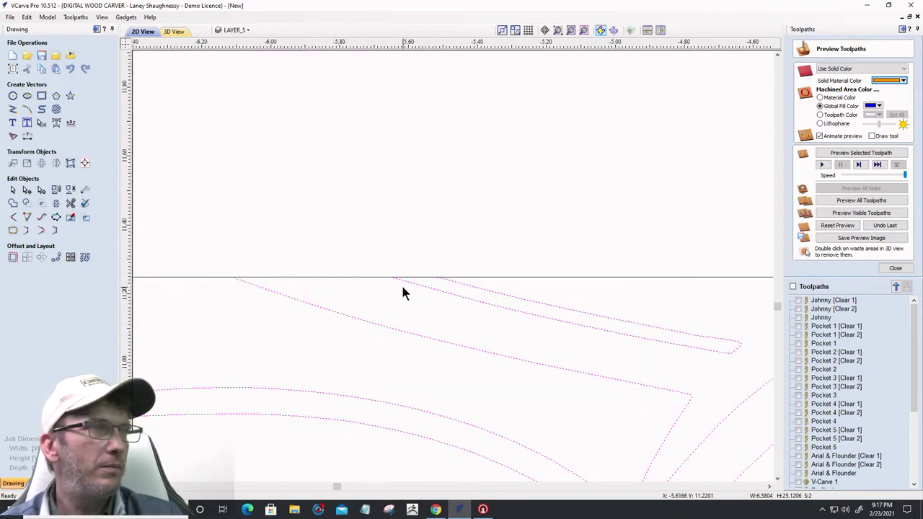
pyautogui.scroll(-3, 396, 287)
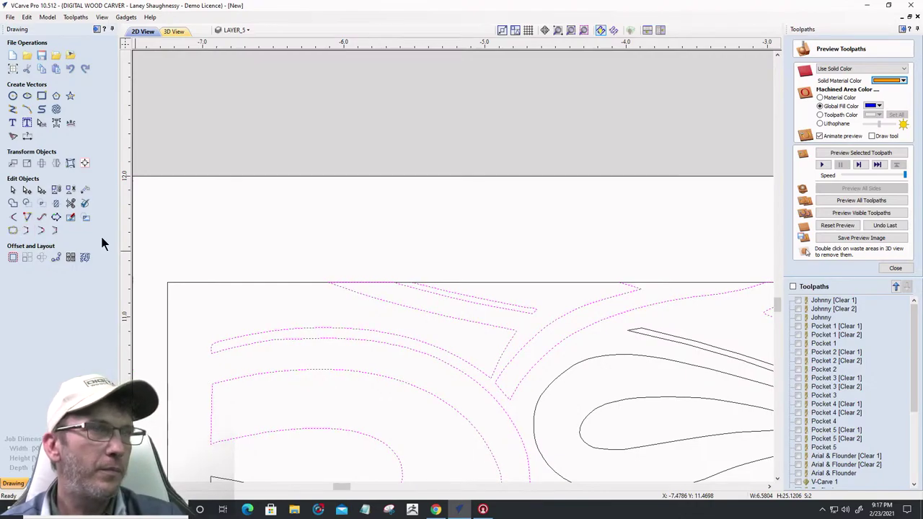
pyautogui.scroll(-3, 206, 260)
pyautogui.scroll(3, 462, 269)
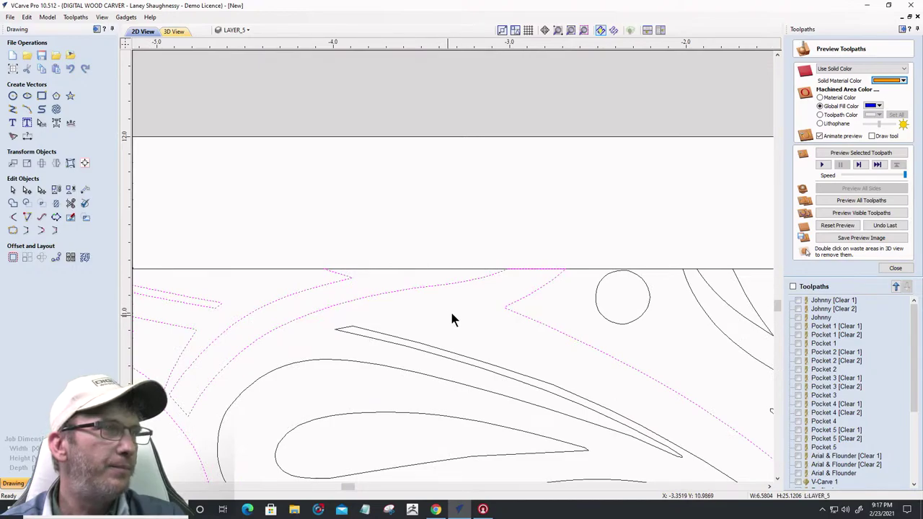
pyautogui.scroll(-3, 465, 308)
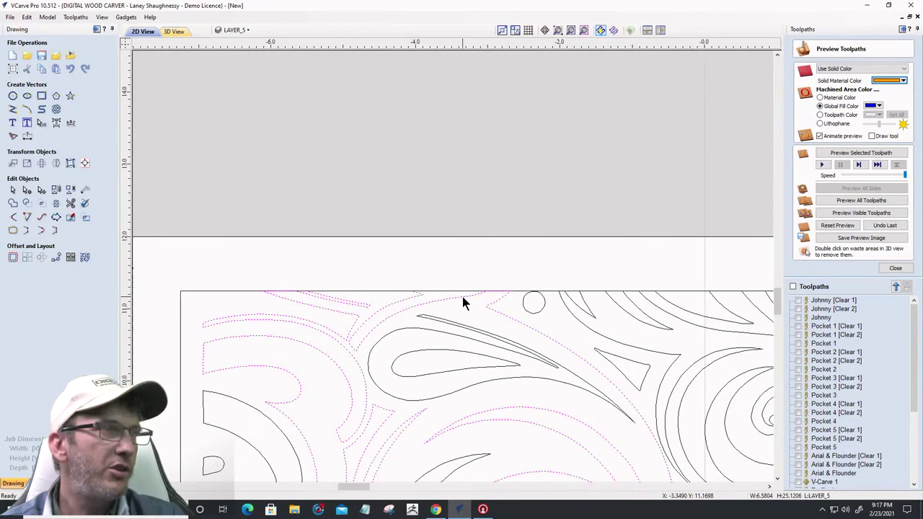
pyautogui.scroll(-3, 463, 302)
pyautogui.click(24, 232)
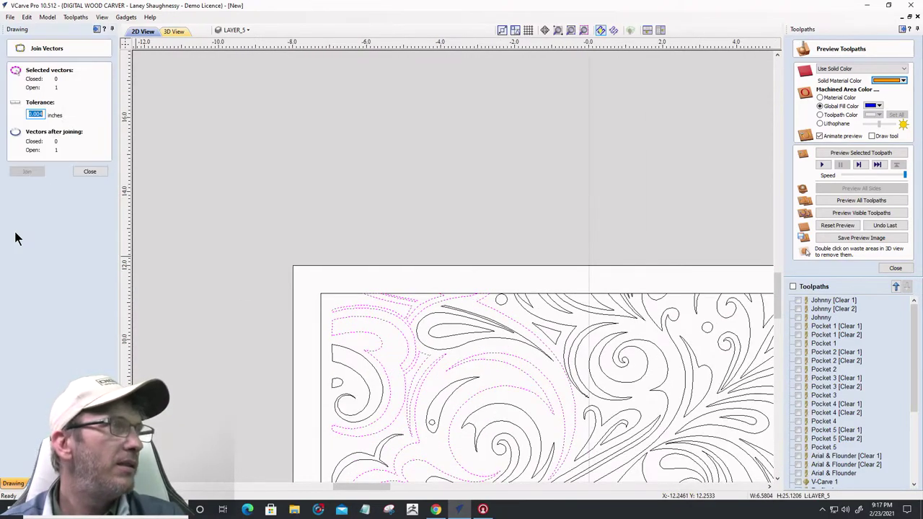
pyautogui.click(95, 172)
pyautogui.scroll(5, 408, 303)
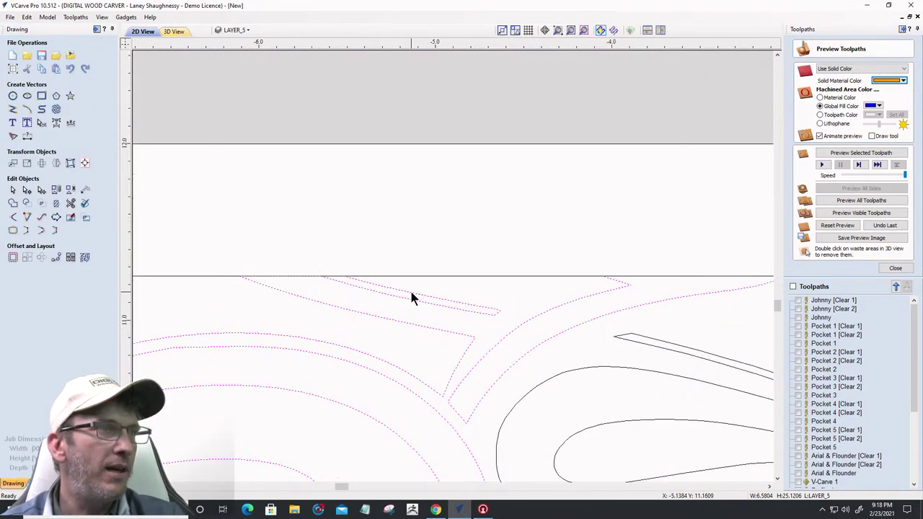
pyautogui.press('Escape')
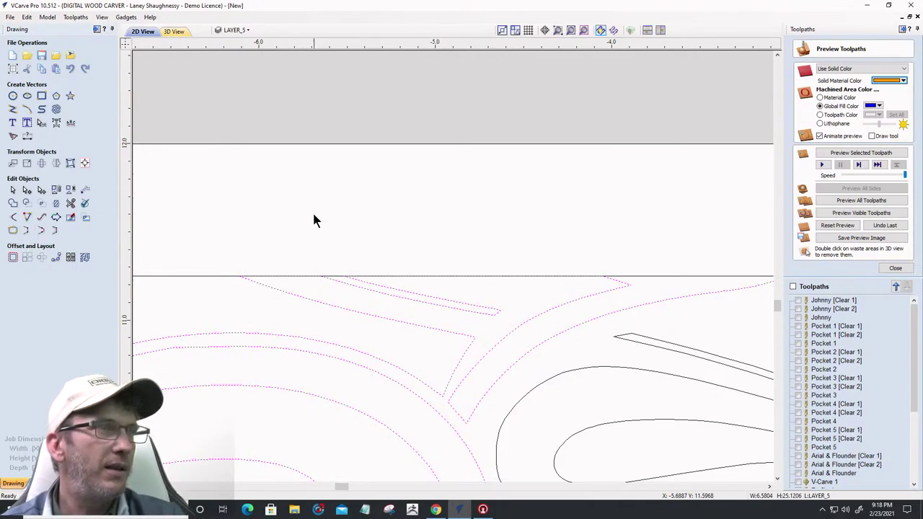
pyautogui.scroll(-5, 314, 220)
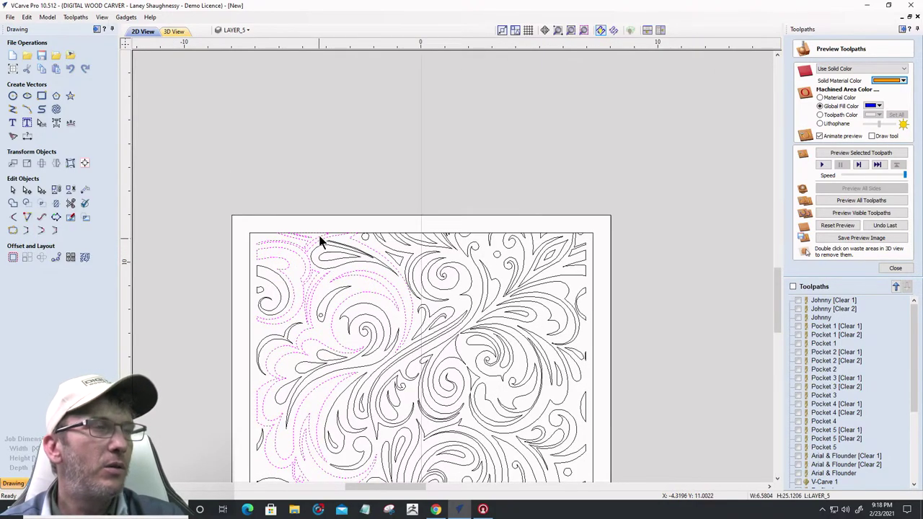
pyautogui.scroll(5, 325, 241)
pyautogui.scroll(-3, 425, 276)
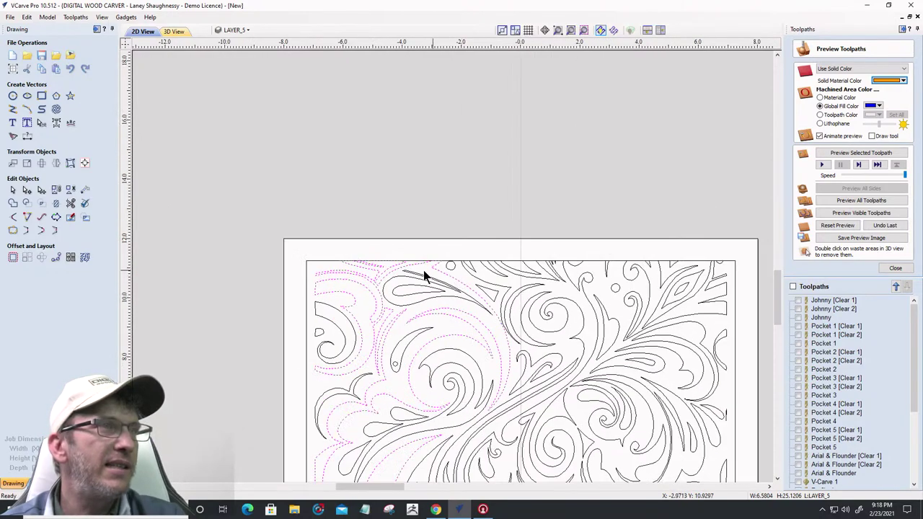
# Stretch the outer border rectangle's top edge slightly upward
pyautogui.click(308, 261)
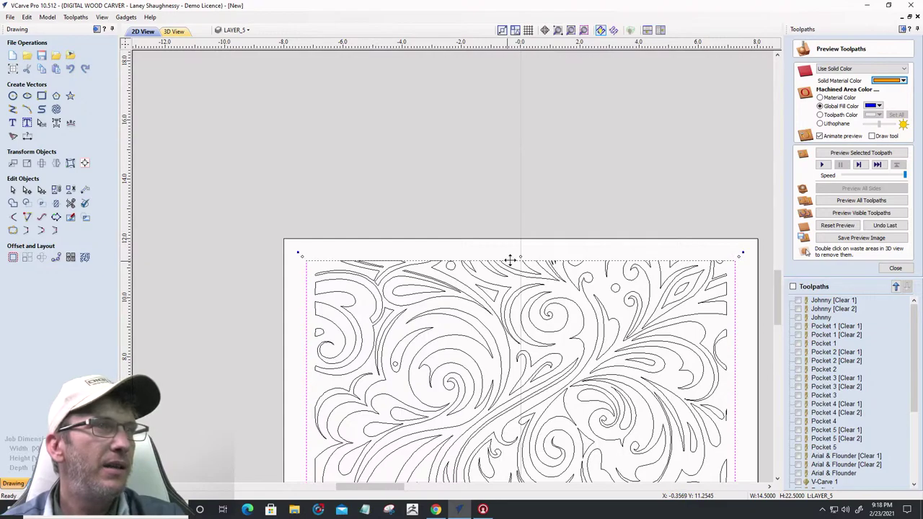
pyautogui.moveTo(520, 257); pyautogui.dragTo(519, 251)
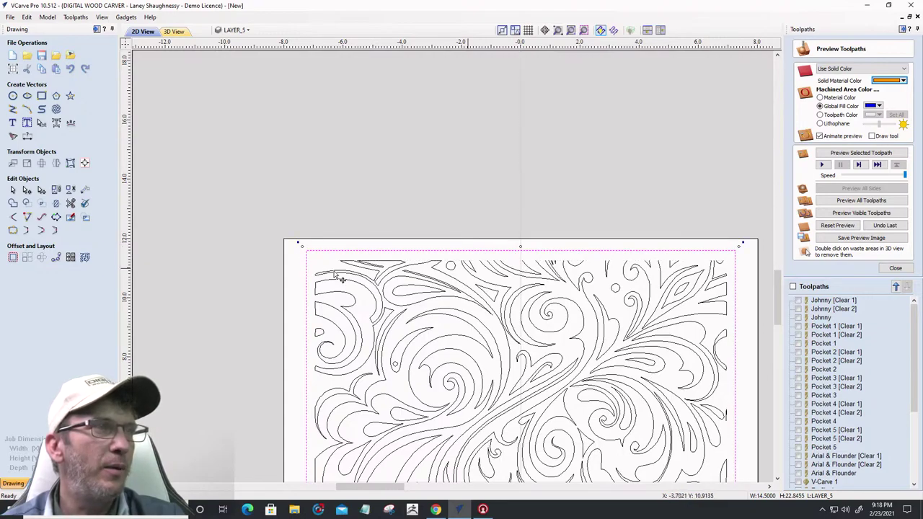
pyautogui.scroll(2, 480, 269)
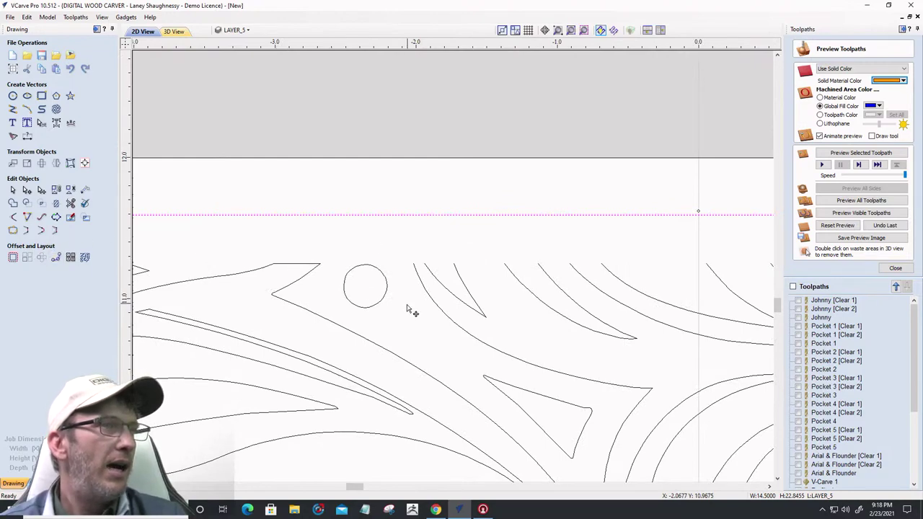
# Join the first pairs of open top-edge curves with straight segments across their tops
pyautogui.click(433, 304)
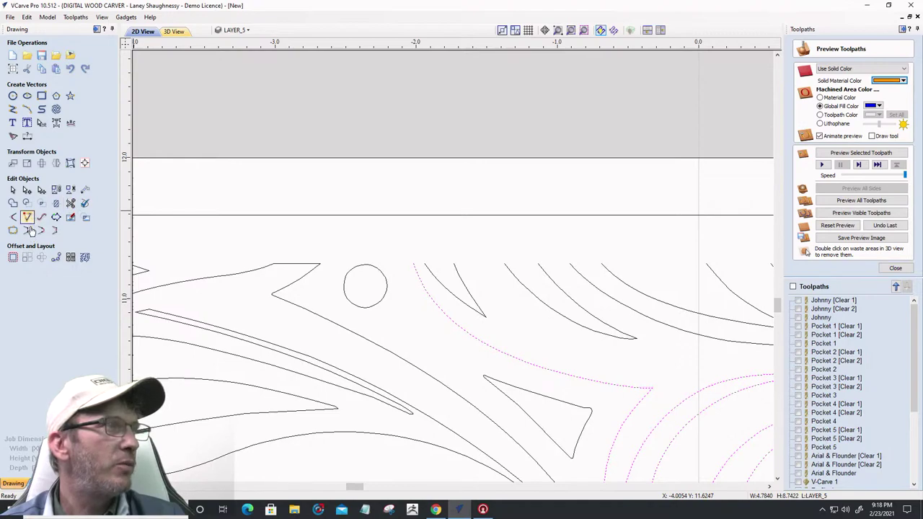
pyautogui.keyDown('shift'); pyautogui.click(435, 279); pyautogui.keyUp('shift')
pyautogui.click(27, 231)
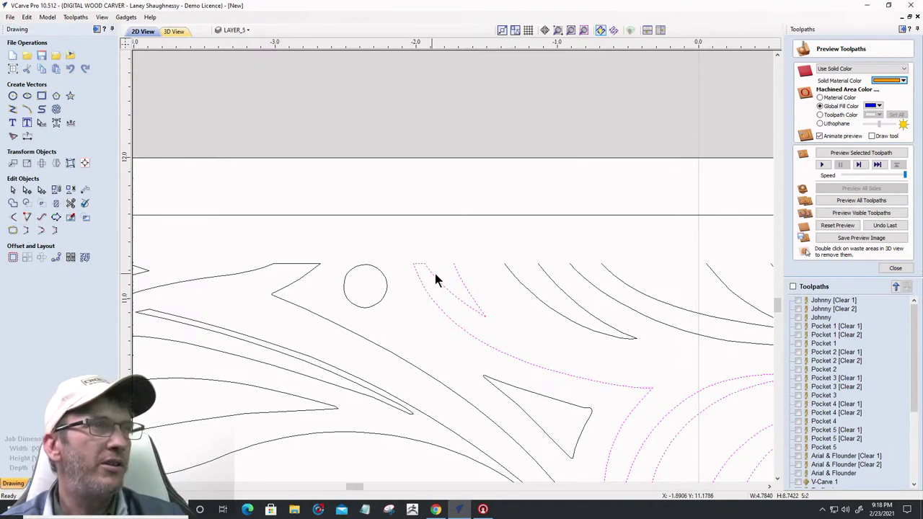
pyautogui.keyDown('shift'); pyautogui.click(513, 274); pyautogui.keyUp('shift')
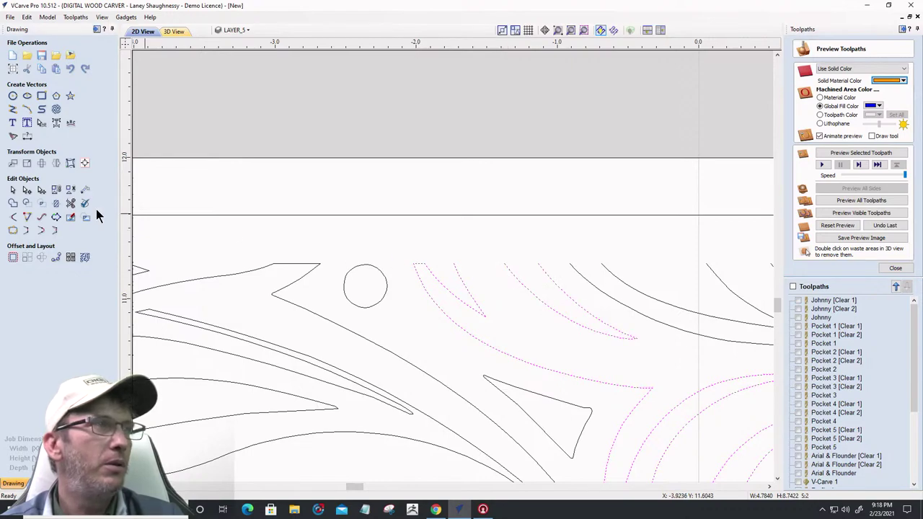
pyautogui.click(26, 231)
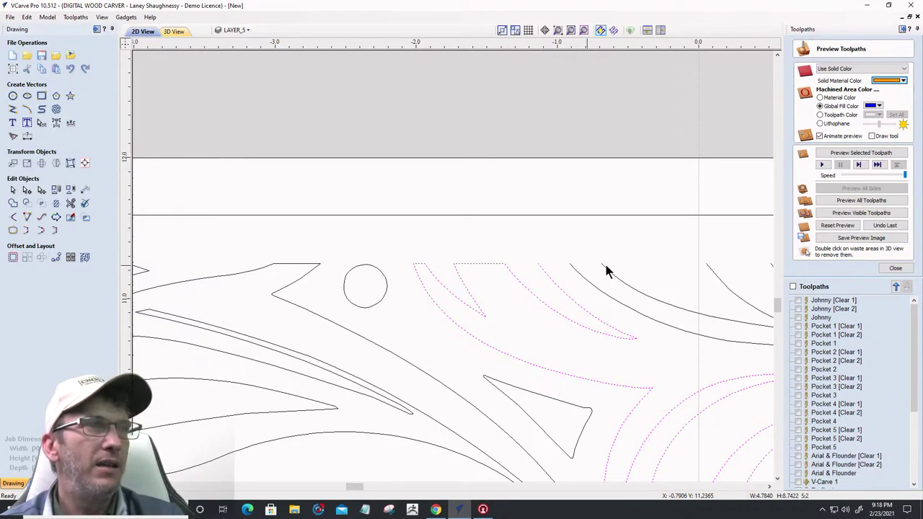
pyautogui.keyDown('shift'); pyautogui.click(589, 281); pyautogui.keyUp('shift')
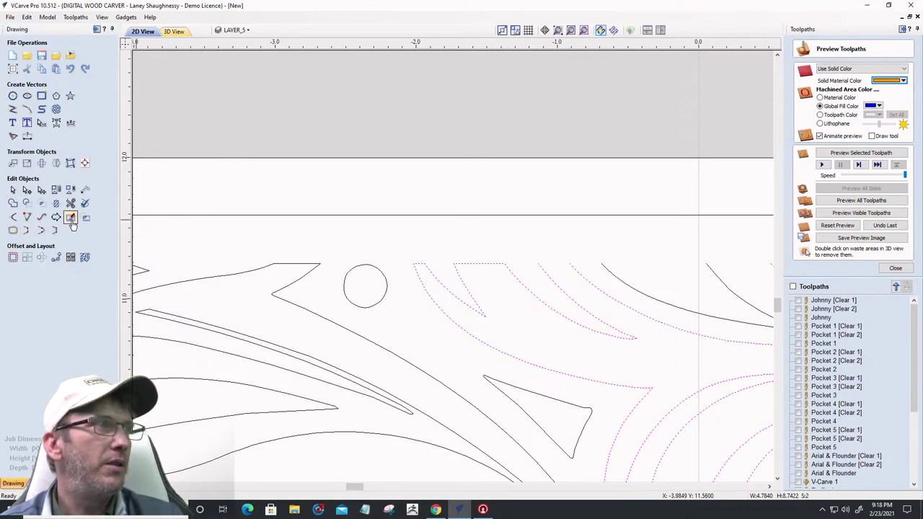
pyautogui.click(26, 231)
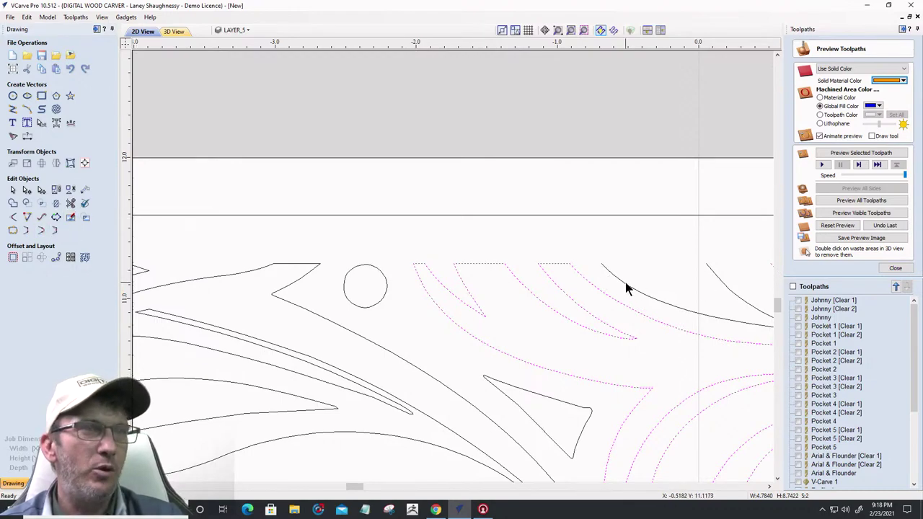
# Close the next open curves toward the right with straight tops
pyautogui.keyDown('shift'); pyautogui.click(625, 283); pyautogui.keyUp('shift')
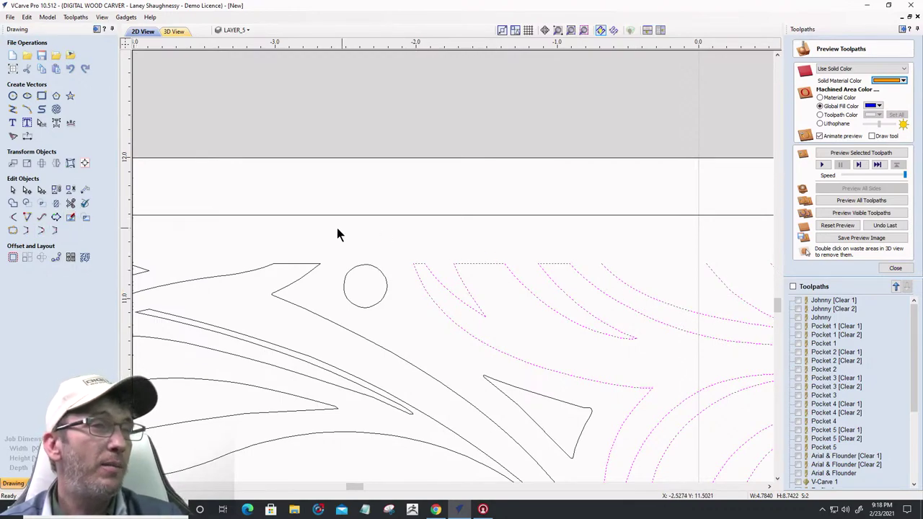
pyautogui.scroll(-3, 305, 223)
pyautogui.scroll(2, 540, 270)
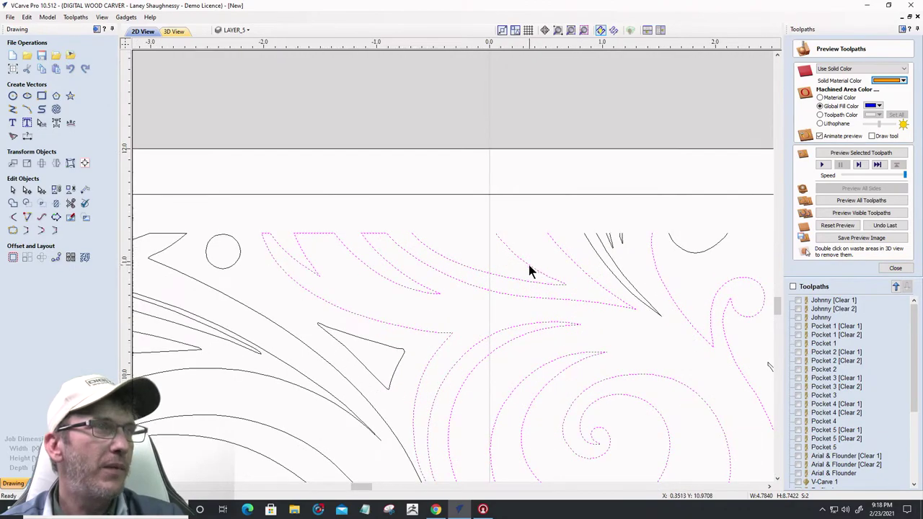
pyautogui.click(26, 231)
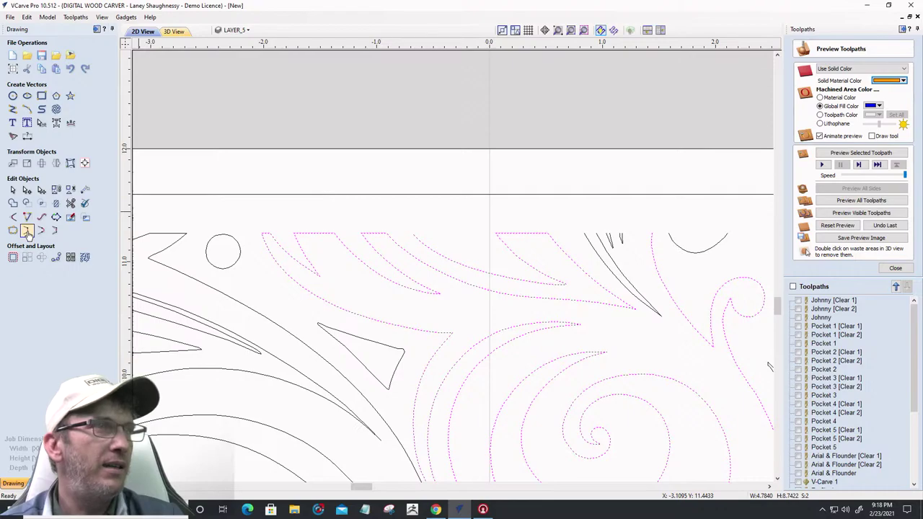
pyautogui.click(592, 244)
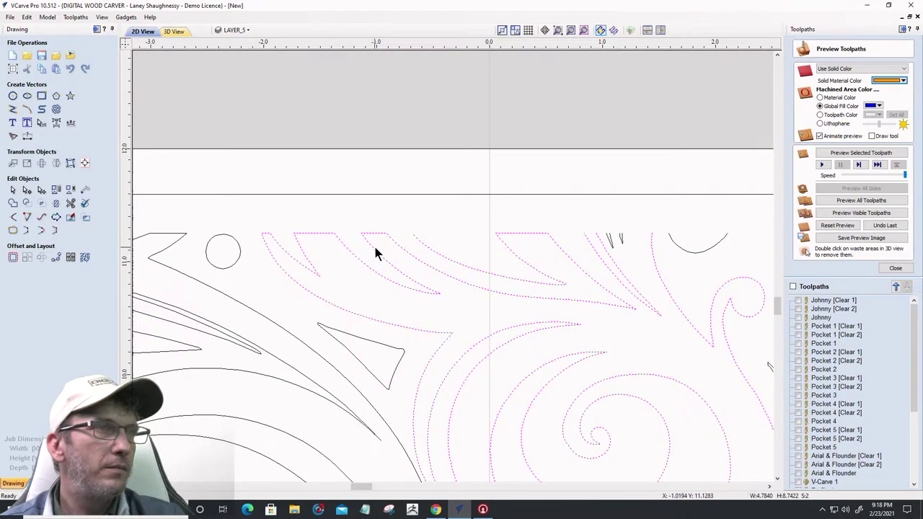
pyautogui.click(31, 234)
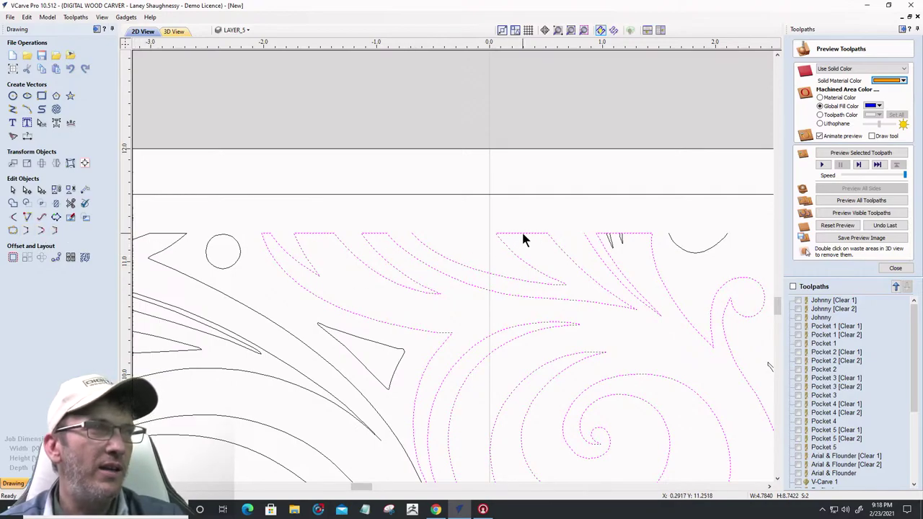
# Delete the unwanted top span in node editing, then reselect the top-centre curve
pyautogui.click(27, 189)
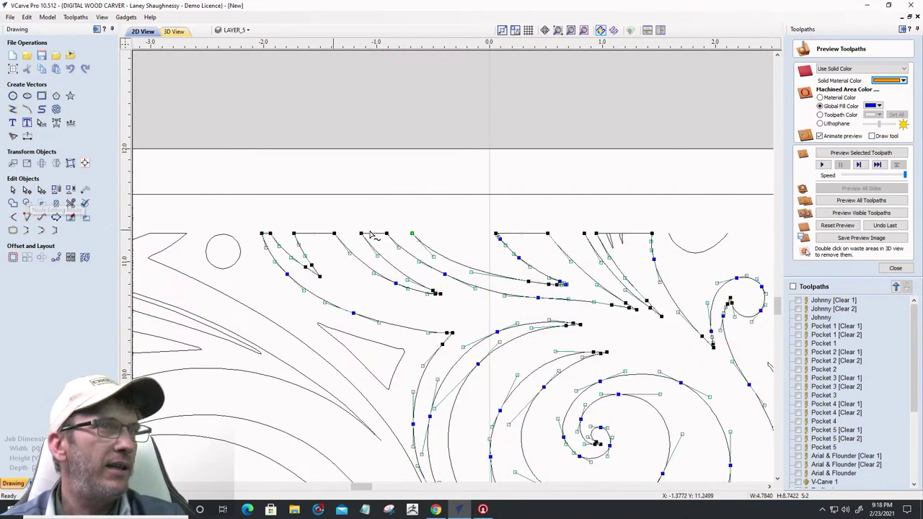
pyautogui.rightClick(509, 238)
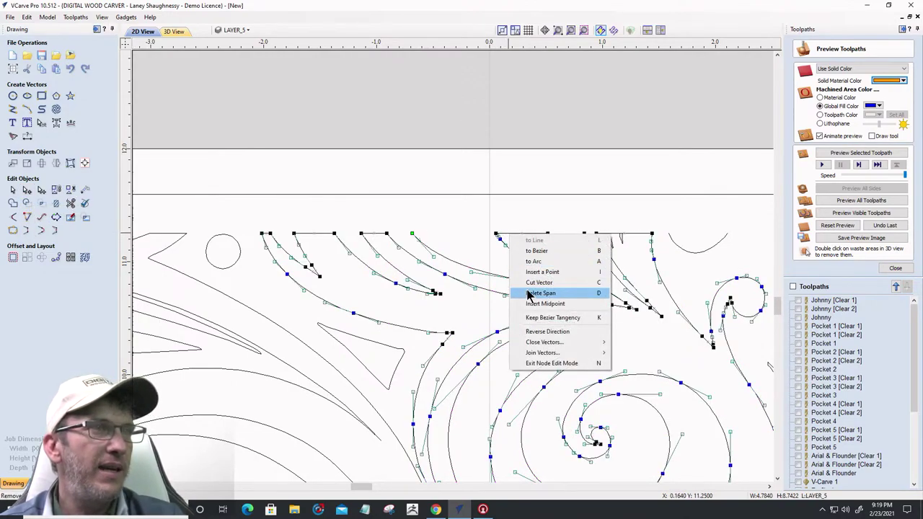
pyautogui.click(531, 293)
pyautogui.click(12, 190)
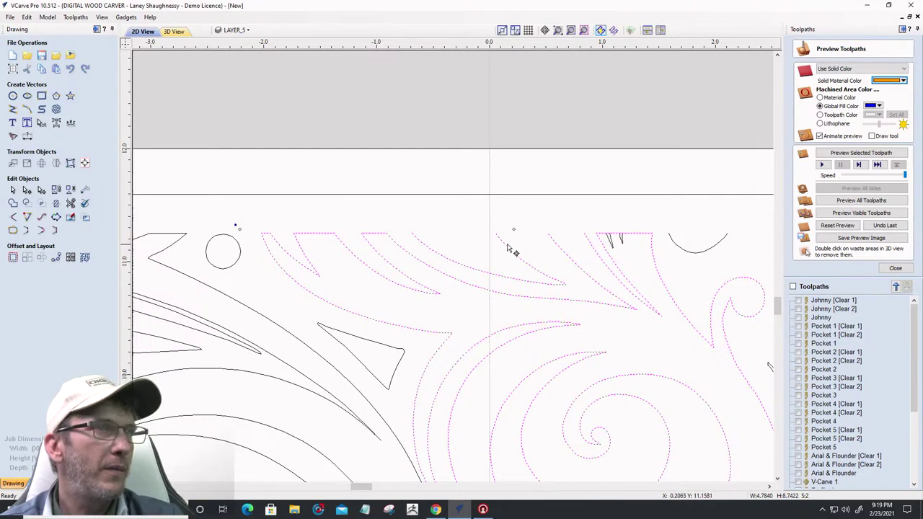
pyautogui.click(449, 238)
pyautogui.click(428, 251)
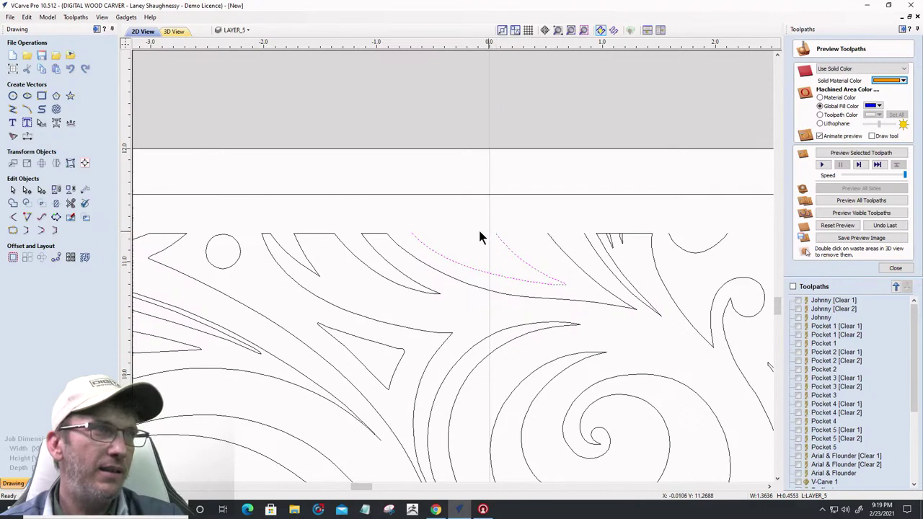
# Close the top-centre curve and the open swirl curve with straight tops
pyautogui.click(27, 230)
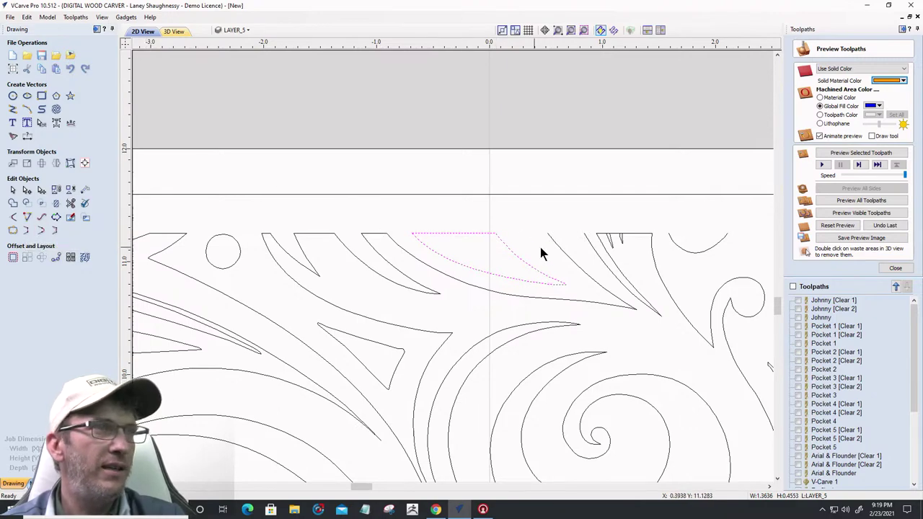
pyautogui.click(555, 244)
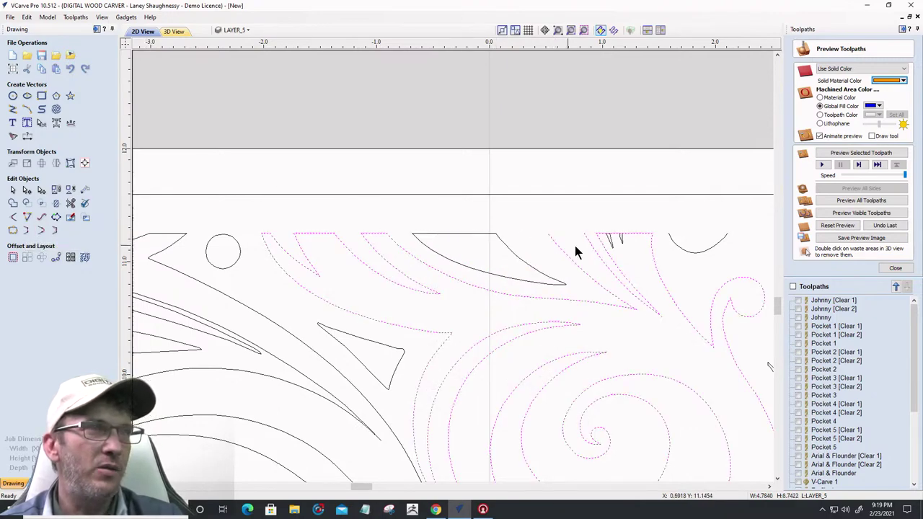
pyautogui.click(26, 230)
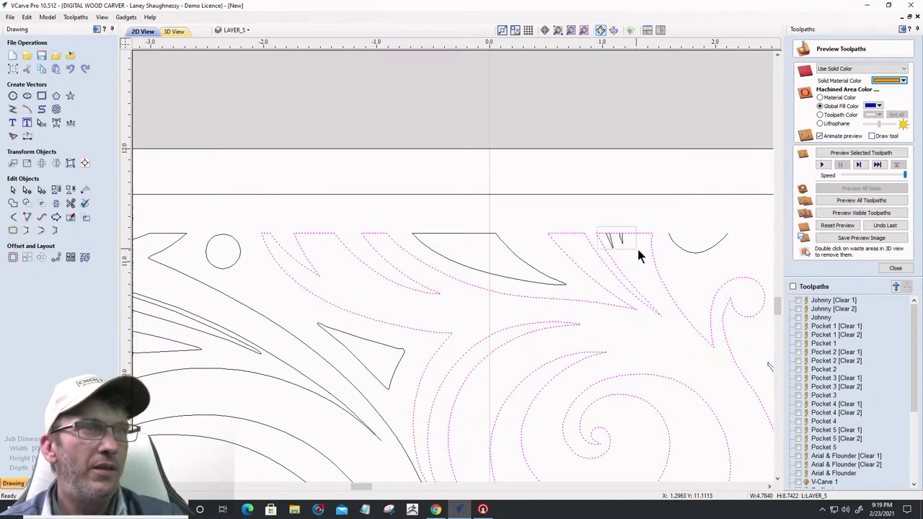
pyautogui.click(641, 249)
pyautogui.scroll(-2, 641, 247)
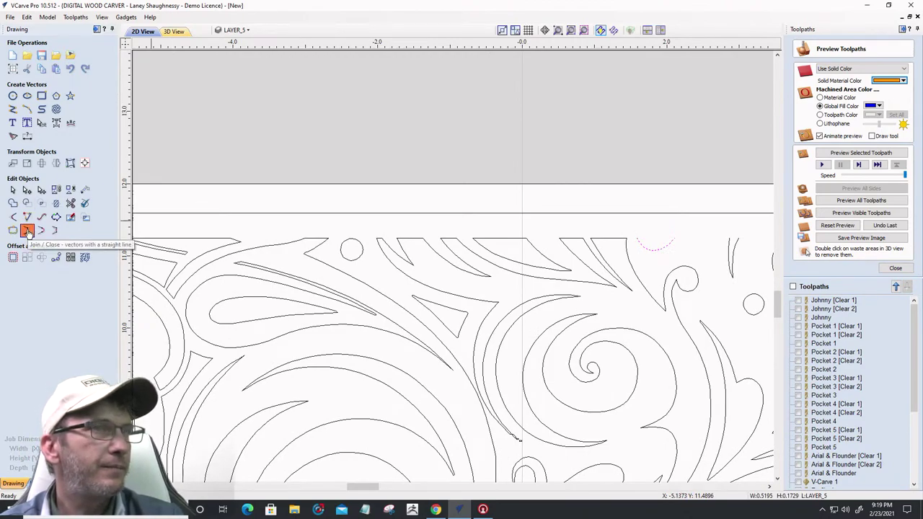
pyautogui.scroll(-2, 359, 269)
pyautogui.scroll(4, 482, 249)
pyautogui.scroll(1, 482, 249)
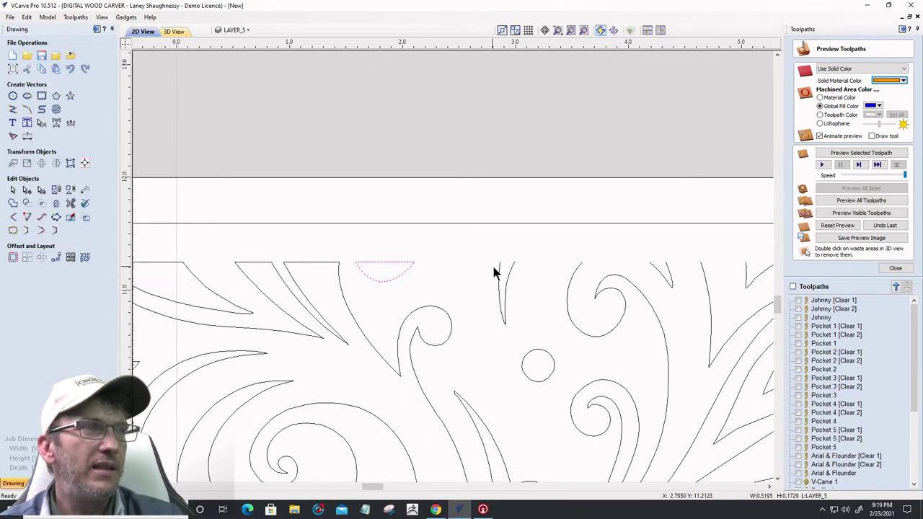
# Close the two spiral curves across the top and select the neighbouring curves
pyautogui.click(499, 270)
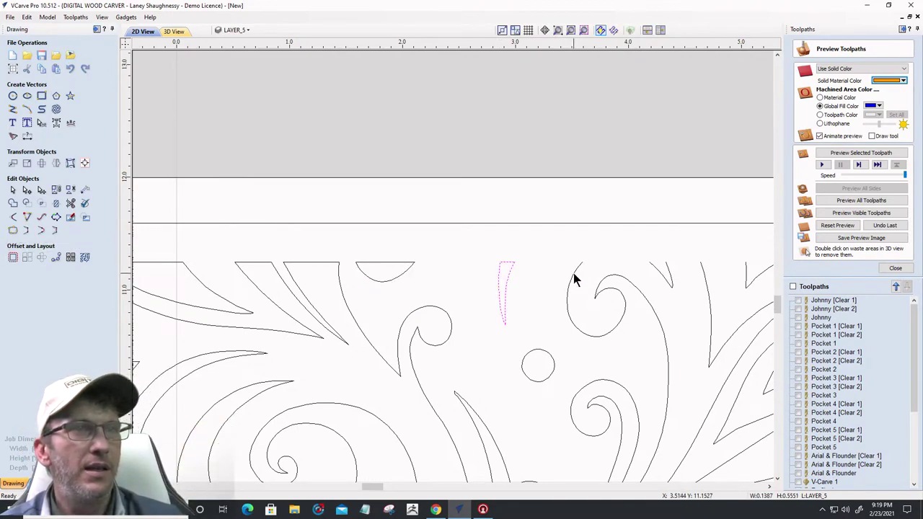
pyautogui.click(645, 281)
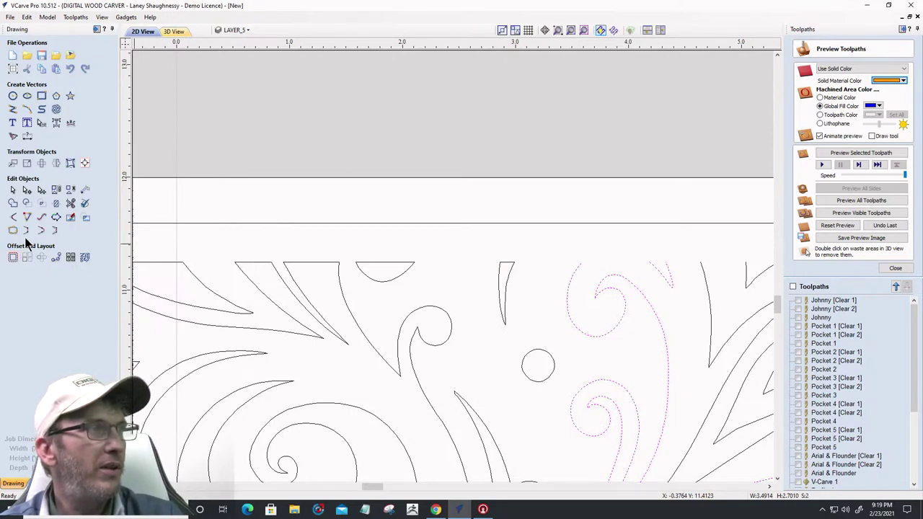
pyautogui.click(665, 273)
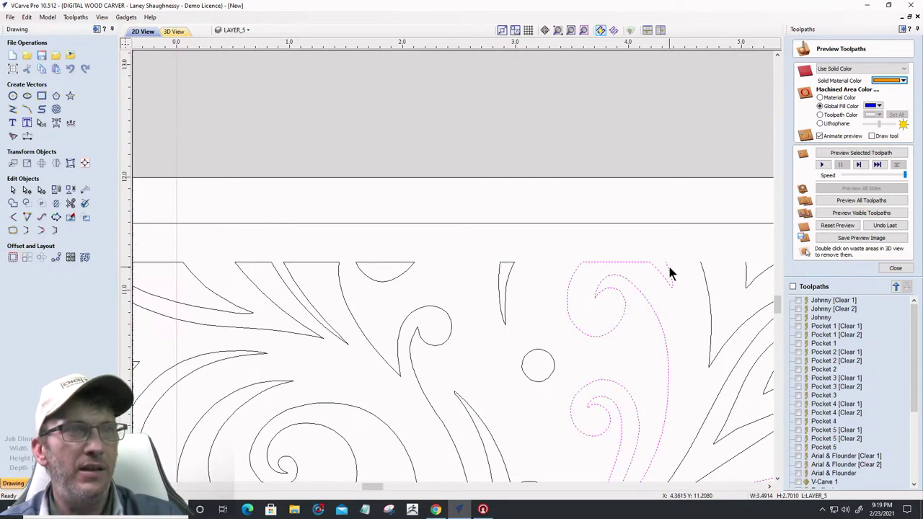
pyautogui.keyDown('shift'); pyautogui.click(708, 277); pyautogui.keyUp('shift')
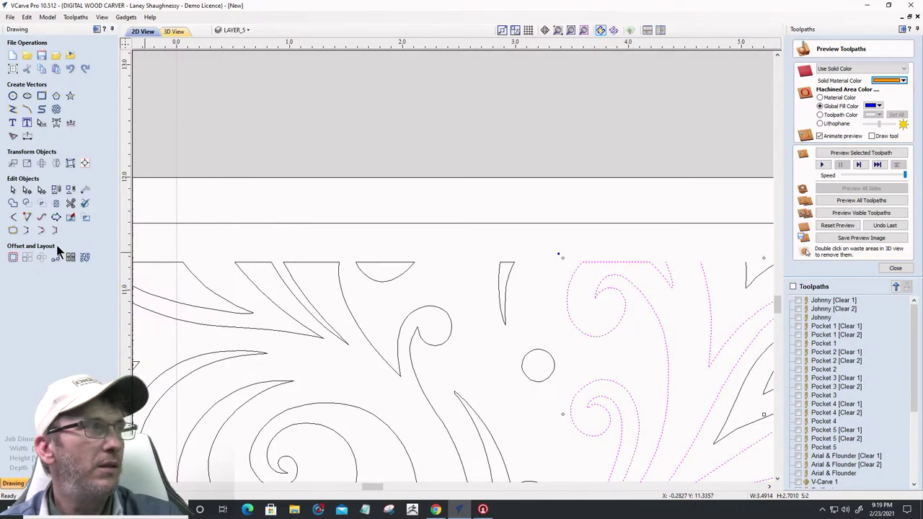
pyautogui.scroll(-3, 505, 328)
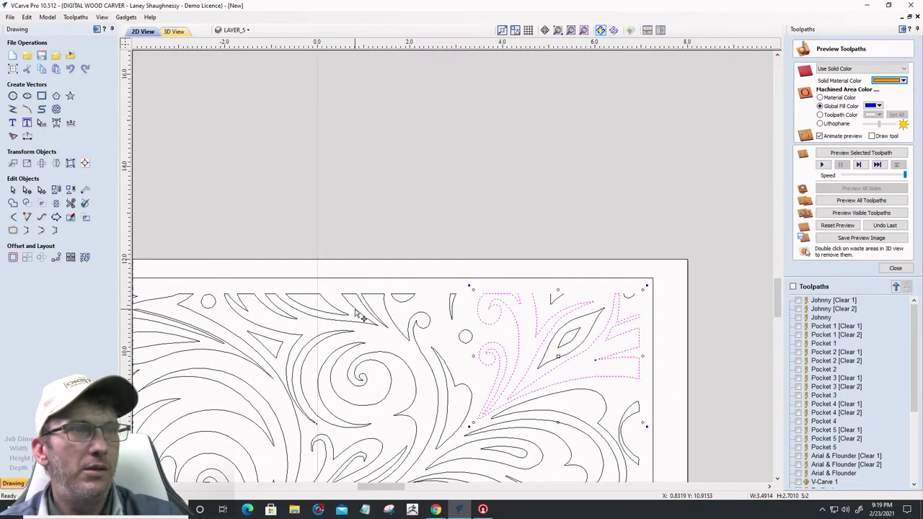
pyautogui.scroll(3, 533, 315)
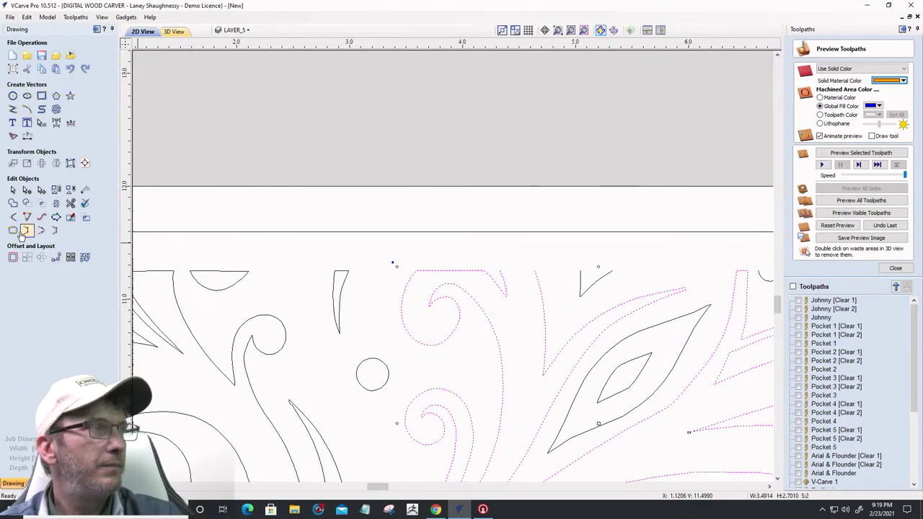
pyautogui.keyDown('shift'); pyautogui.click(545, 334); pyautogui.keyUp('shift')
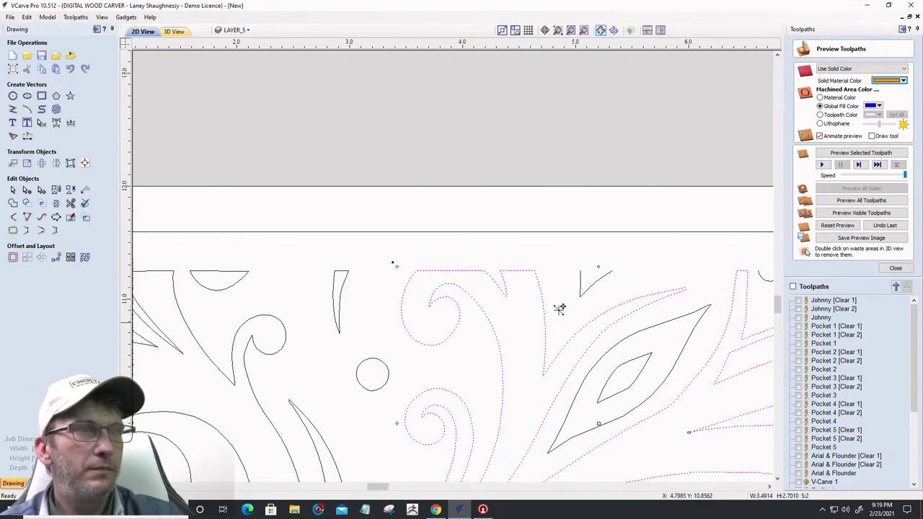
# Close the small angled triangle, deselect it, and select the small arc at top right
pyautogui.click(587, 289)
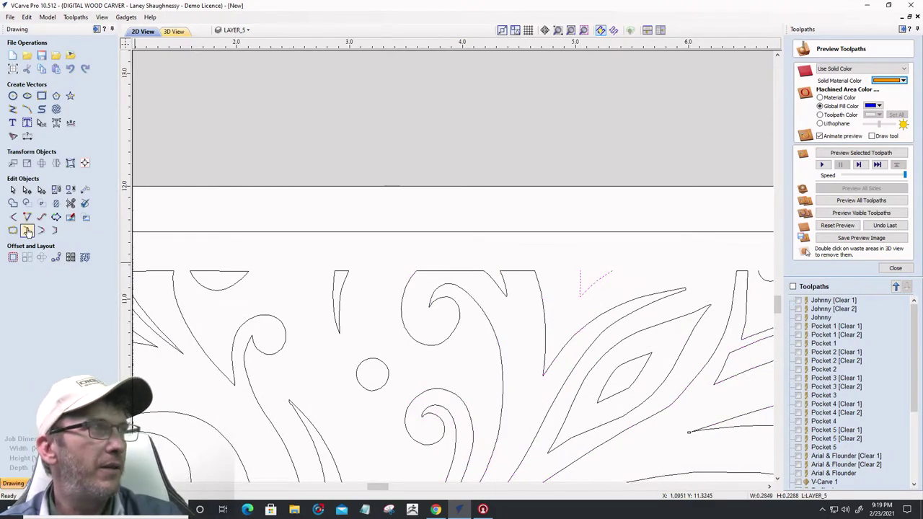
pyautogui.scroll(-1, 349, 374)
pyautogui.scroll(-1, 526, 342)
pyautogui.scroll(1, 527, 341)
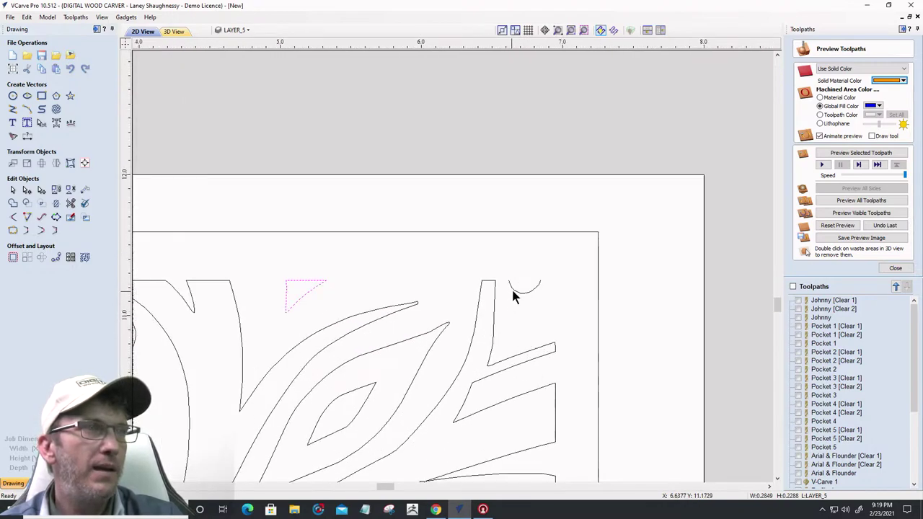
pyautogui.press('Escape')
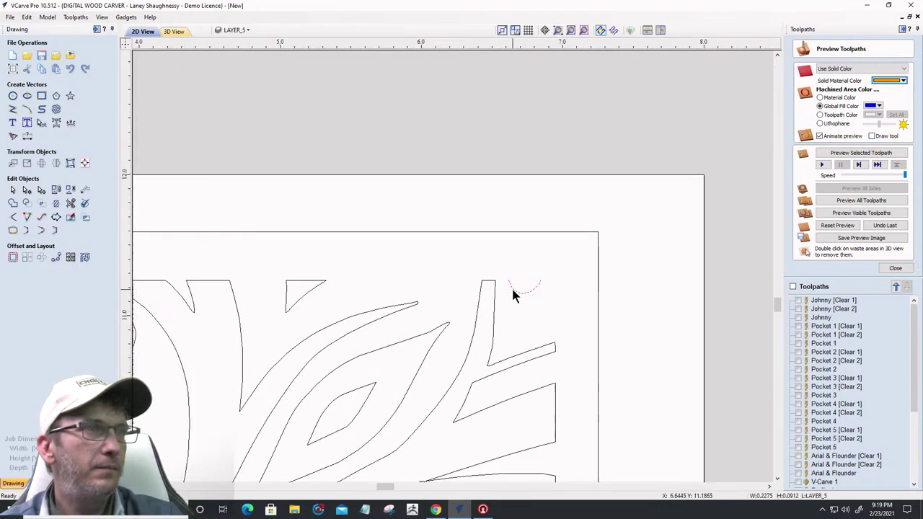
pyautogui.click(512, 290)
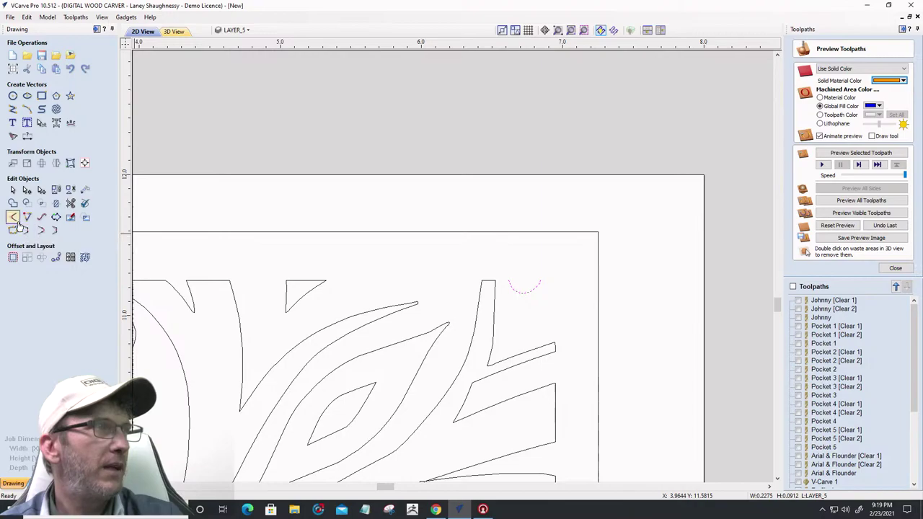
pyautogui.scroll(-2, 634, 325)
# Nudge the whole carving design slightly down on the panel
pyautogui.scroll(-2, 653, 321)
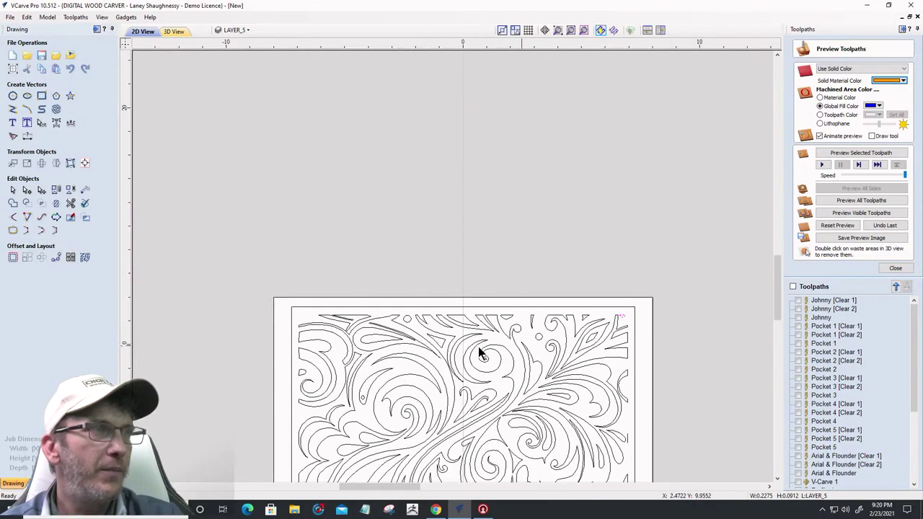
pyautogui.click(314, 308)
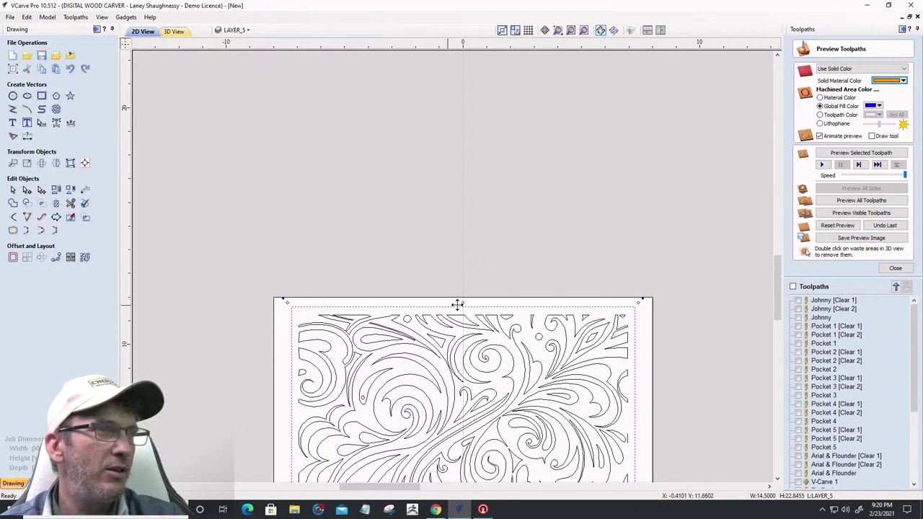
pyautogui.moveTo(461, 303); pyautogui.dragTo(462, 312)
# Zoom out to the full carving and start Interactive Vector Trim
pyautogui.scroll(5, 462, 312)
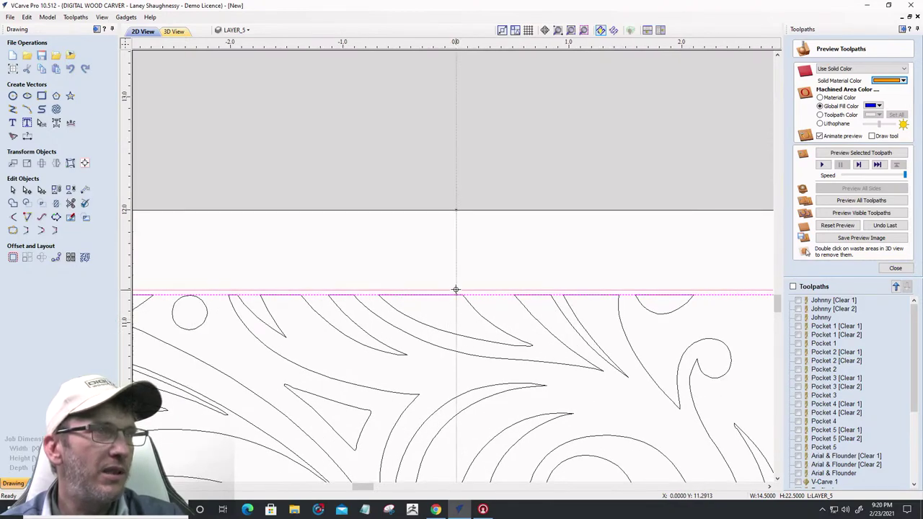
pyautogui.scroll(-2, 456, 310)
pyautogui.scroll(-2, 454, 316)
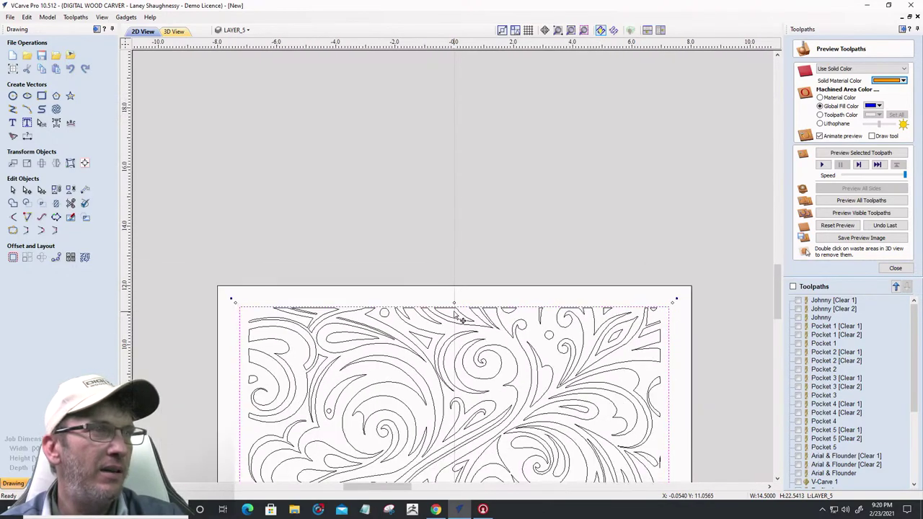
pyautogui.scroll(-3, 472, 322)
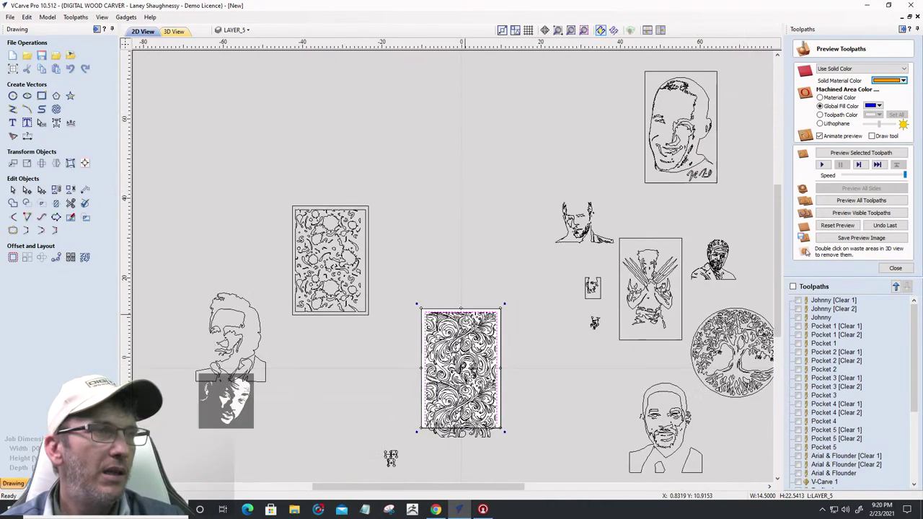
pyautogui.scroll(4, 466, 426)
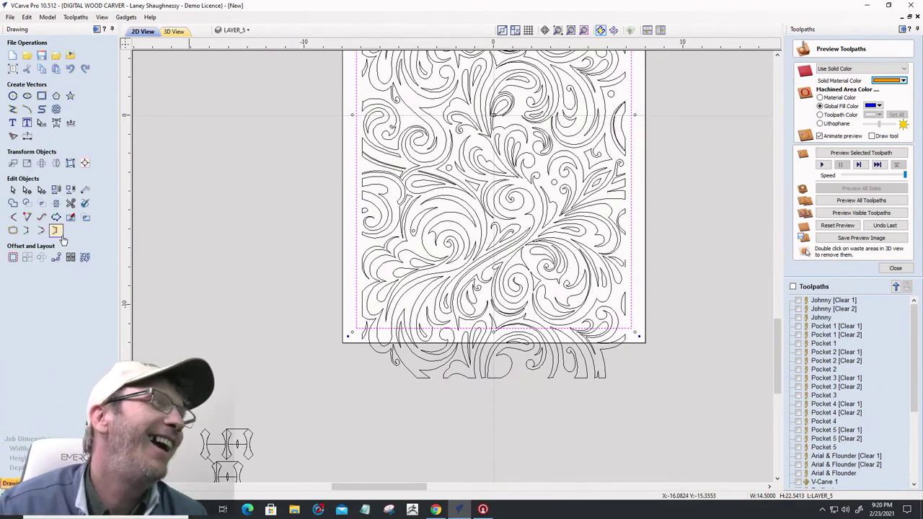
pyautogui.click(70, 202)
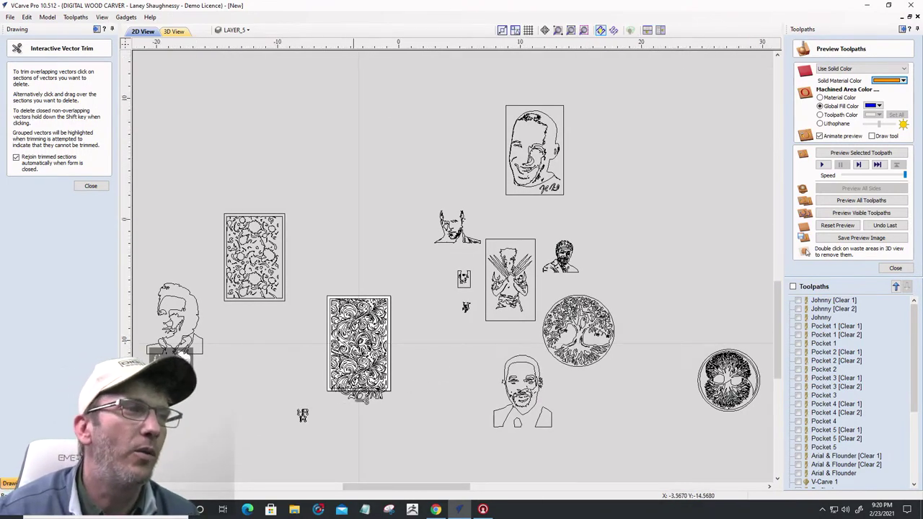
# Trim the curves, teardrop, curls, long stroke and circular arc hanging below the panel
pyautogui.scroll(5, 360, 392)
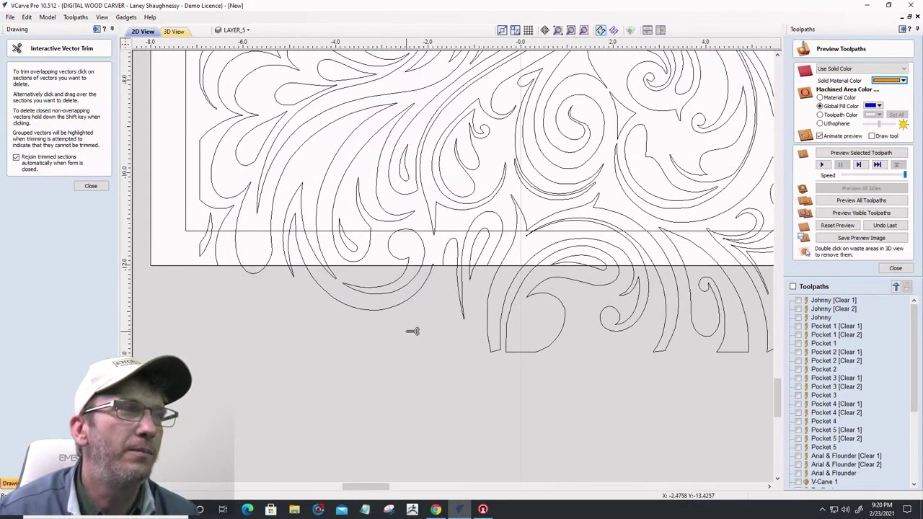
pyautogui.click(492, 339)
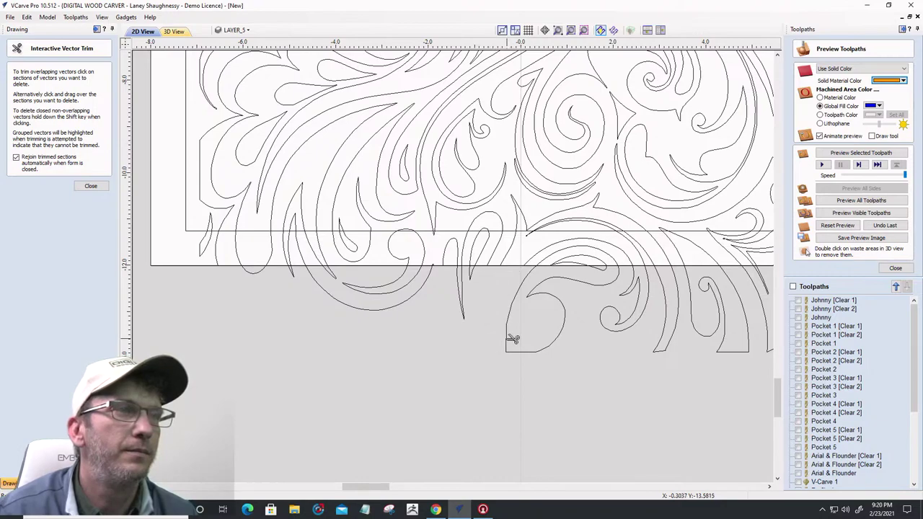
pyautogui.click(509, 339)
pyautogui.click(626, 315)
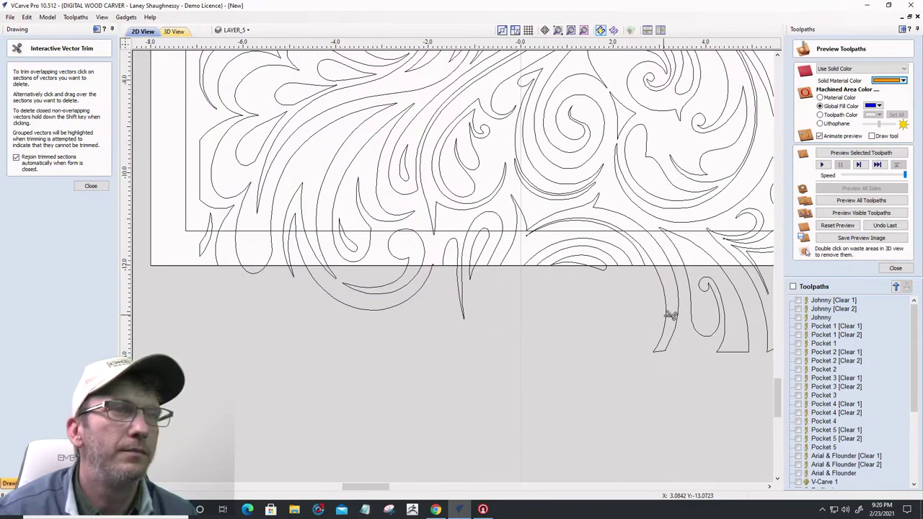
pyautogui.click(671, 315)
pyautogui.scroll(-3, 569, 325)
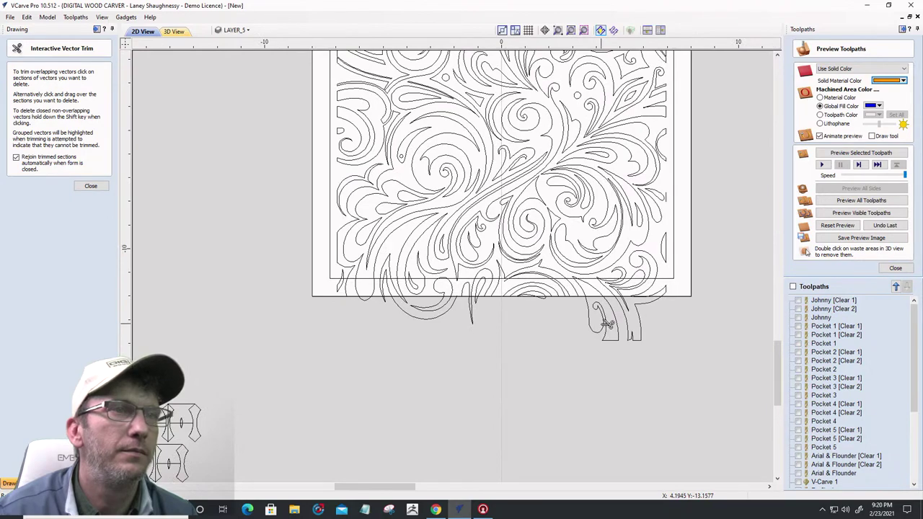
pyautogui.click(608, 324)
pyautogui.click(632, 321)
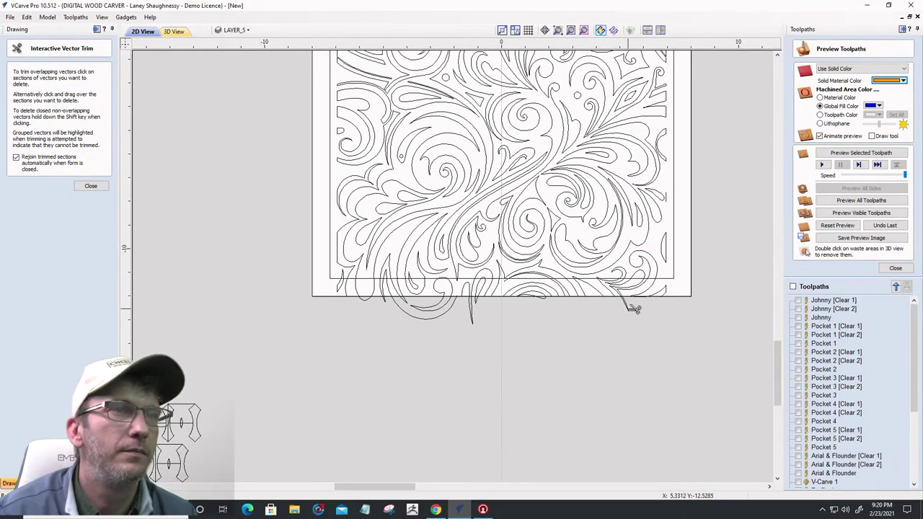
pyautogui.click(473, 314)
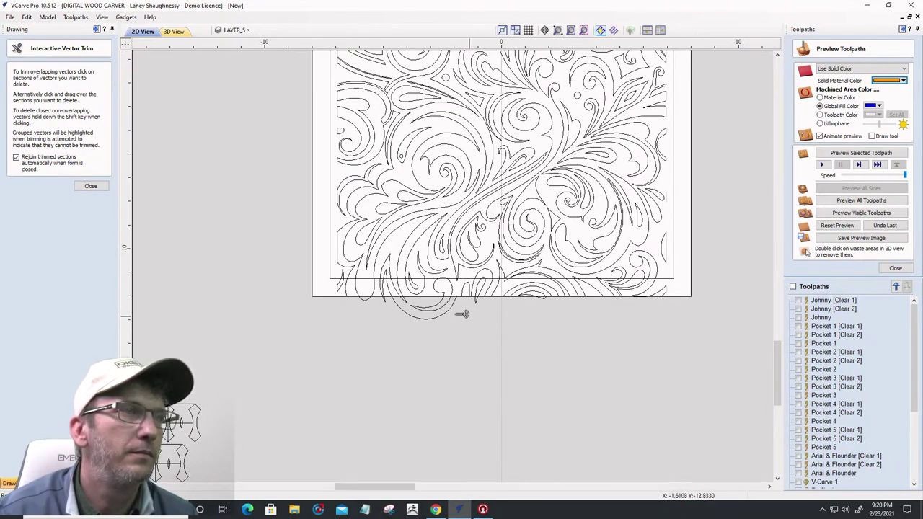
pyautogui.click(437, 310)
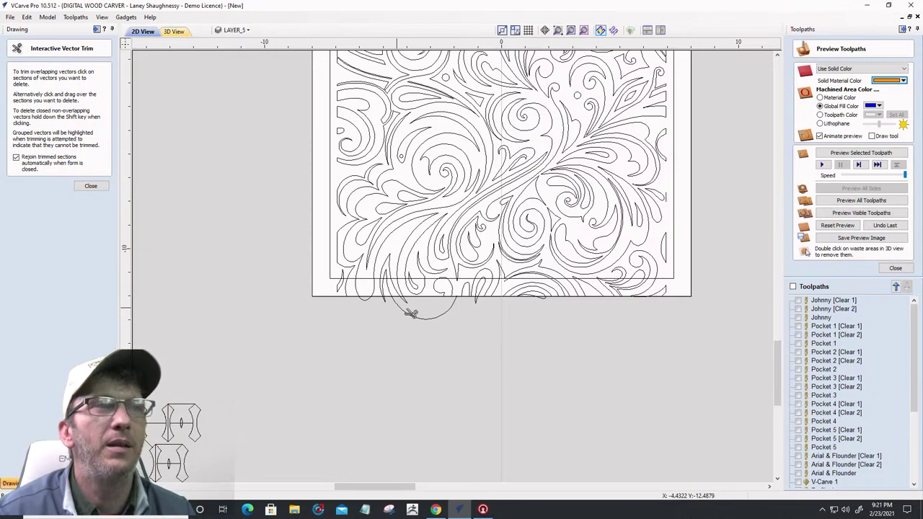
pyautogui.click(411, 313)
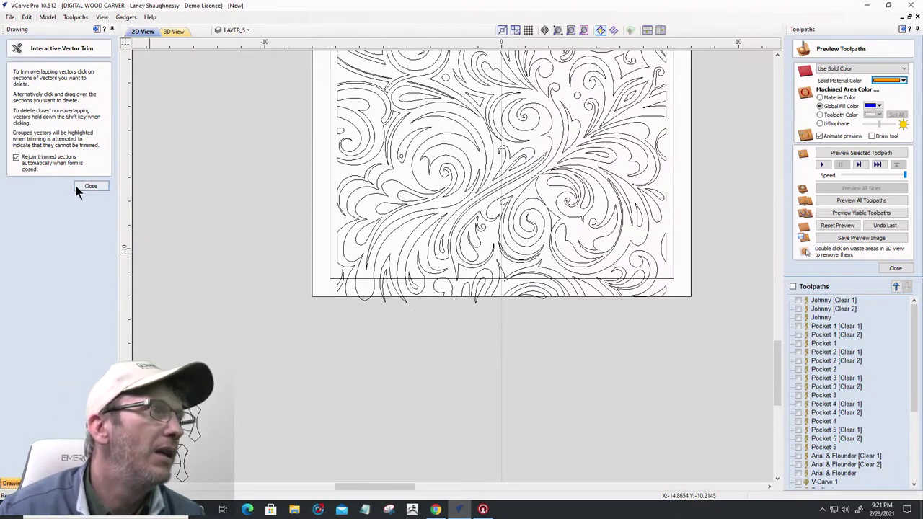
pyautogui.scroll(3, 325, 273)
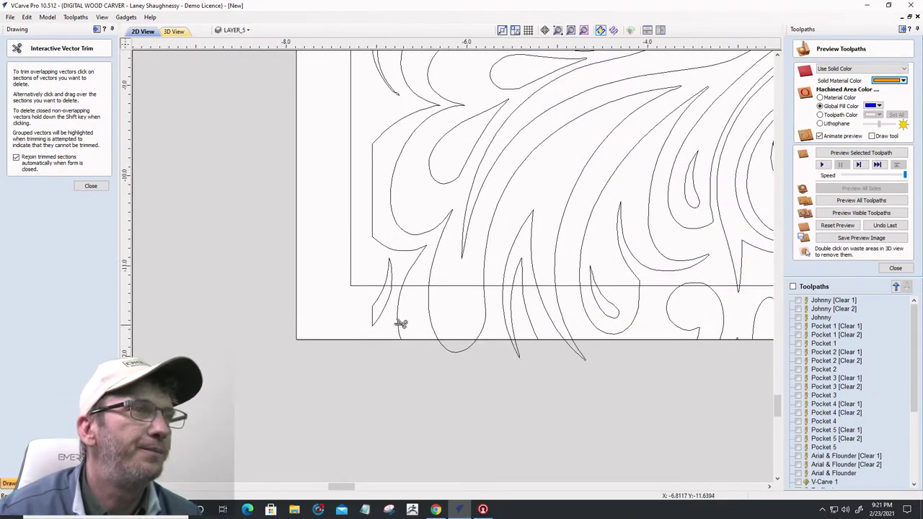
pyautogui.scroll(2, 397, 323)
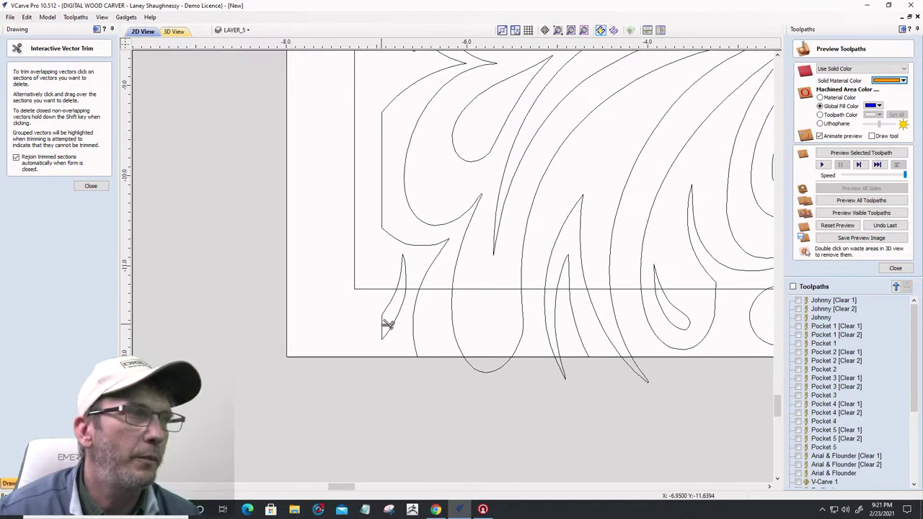
pyautogui.click(388, 324)
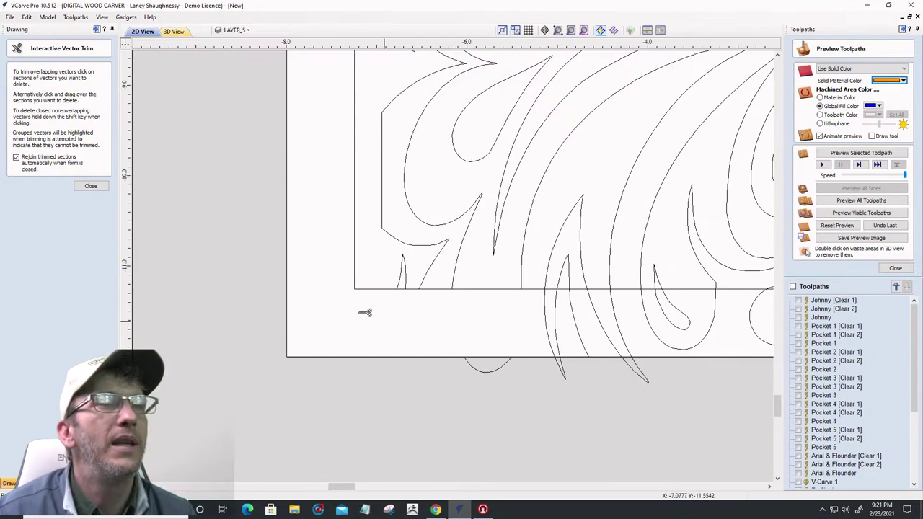
# Trim the remaining pieces below the inner border from left to right, then close the trim tool
pyautogui.scroll(-5, 324, 300)
pyautogui.scroll(-1, 305, 288)
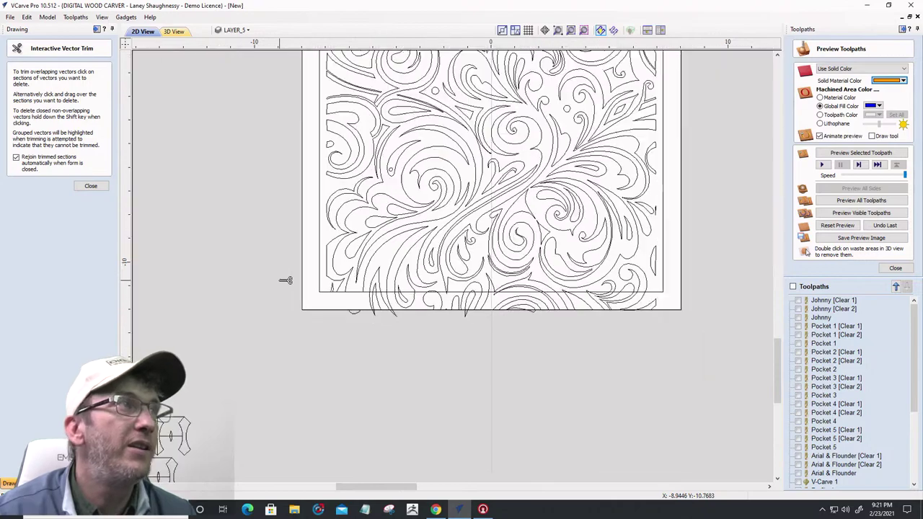
pyautogui.scroll(2, 556, 319)
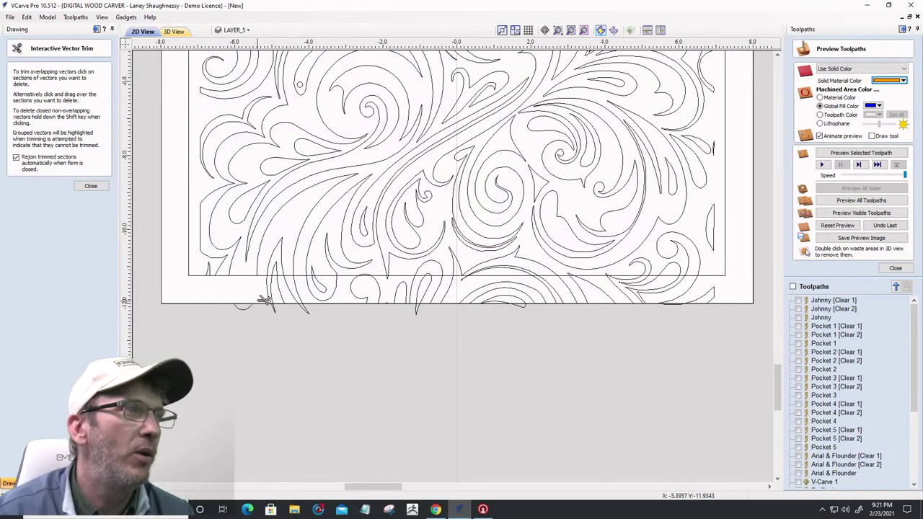
pyautogui.click(274, 291)
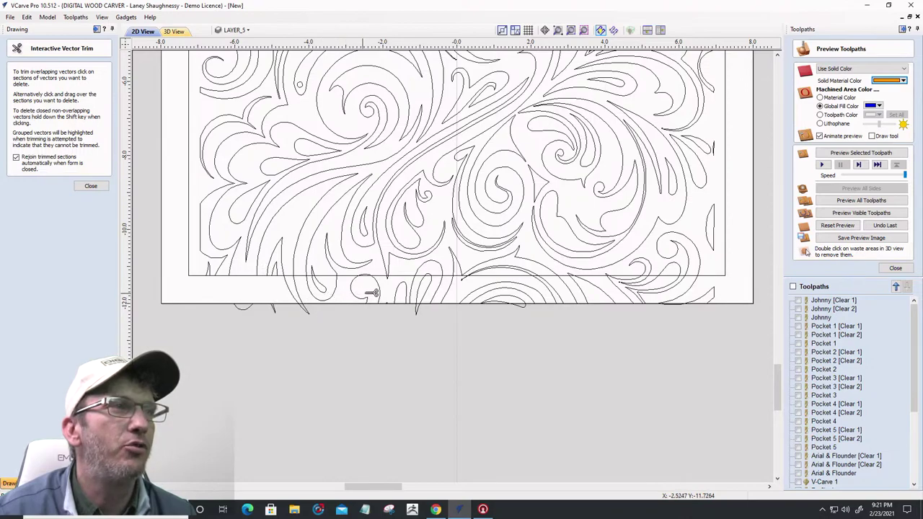
pyautogui.click(390, 292)
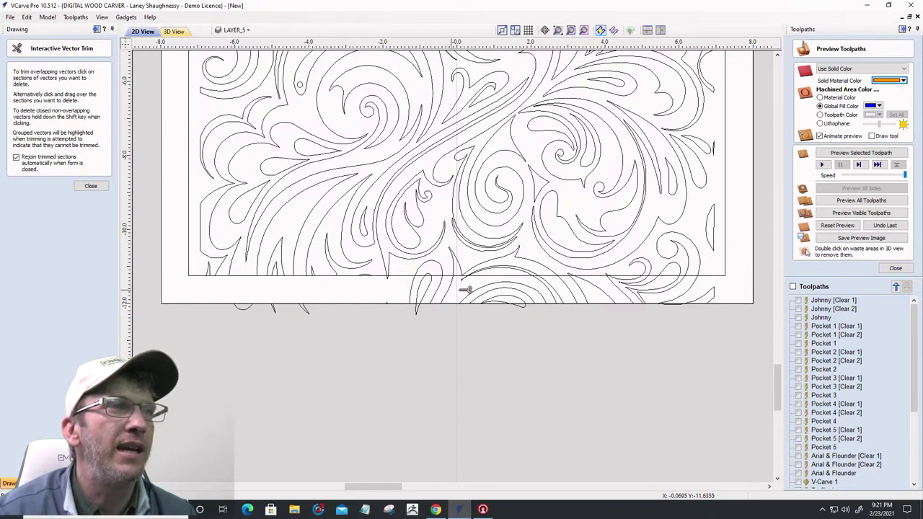
pyautogui.moveTo(466, 289); pyautogui.dragTo(723, 289)
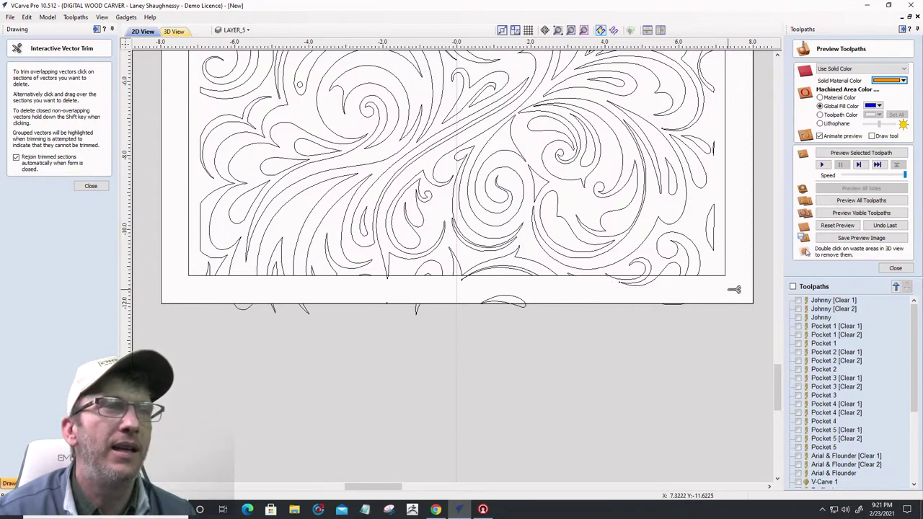
pyautogui.moveTo(647, 282); pyautogui.dragTo(633, 281)
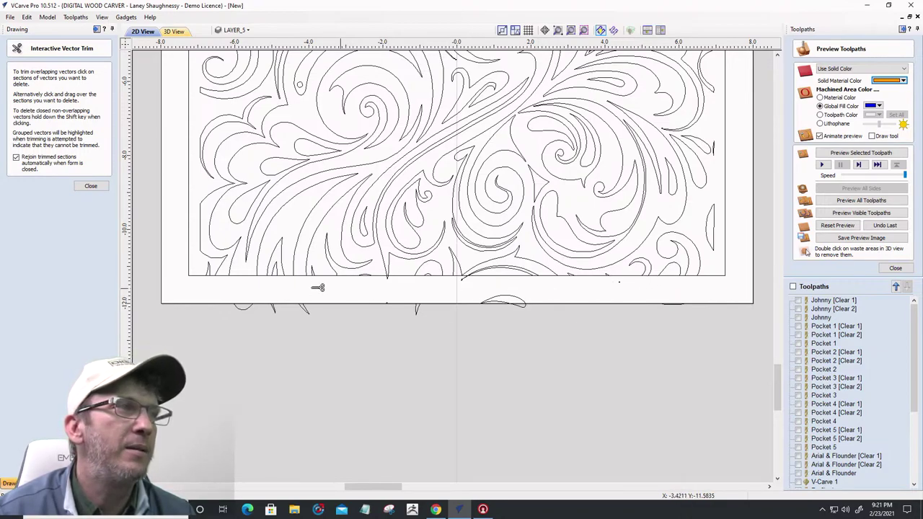
pyautogui.click(90, 186)
# Delete the stray vectors below the panel and trim the stray curve end under the border
pyautogui.press('Delete')
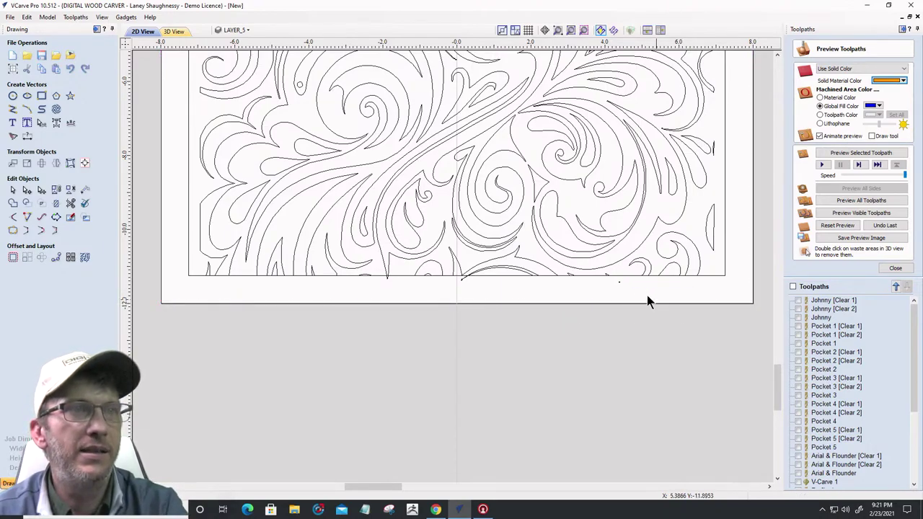
pyautogui.scroll(2, 604, 278)
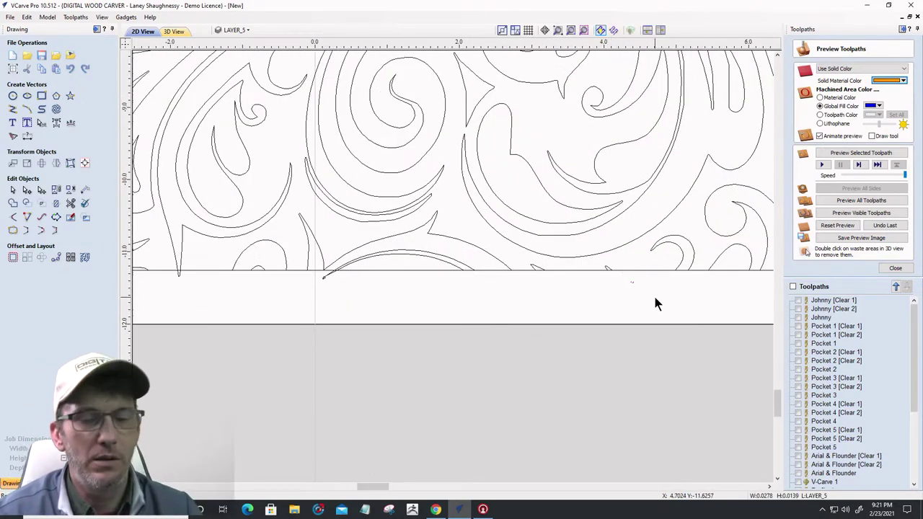
pyautogui.scroll(3, 267, 282)
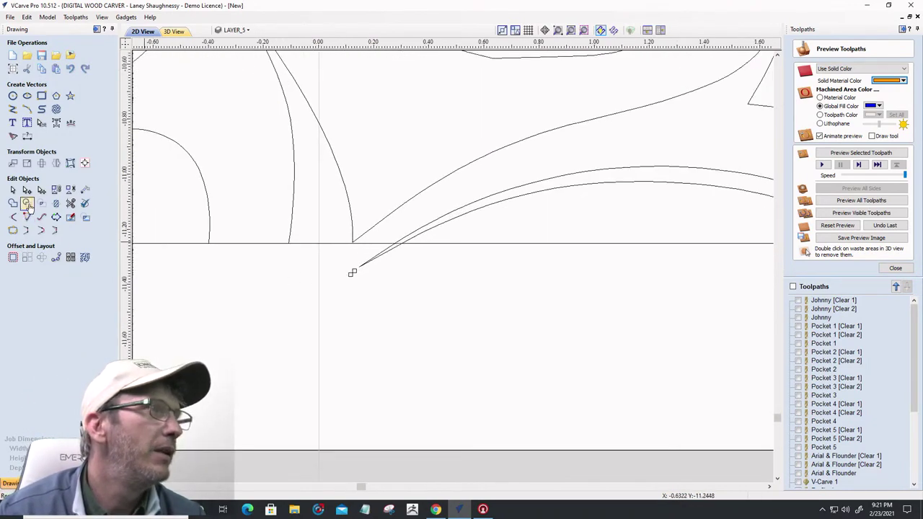
pyautogui.click(70, 204)
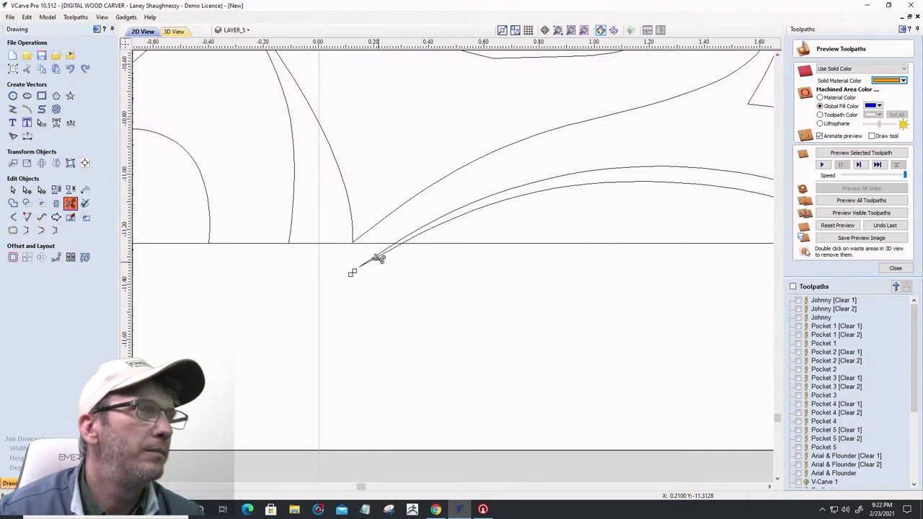
pyautogui.click(375, 260)
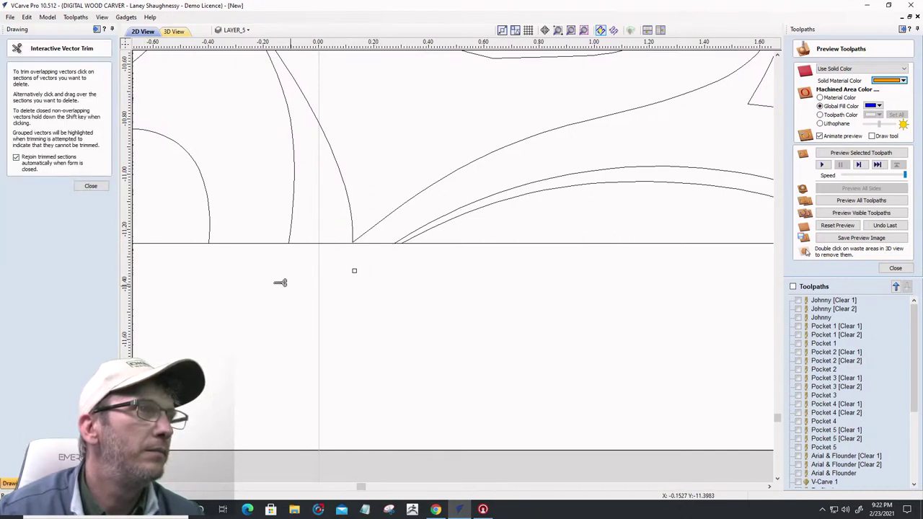
pyautogui.click(90, 186)
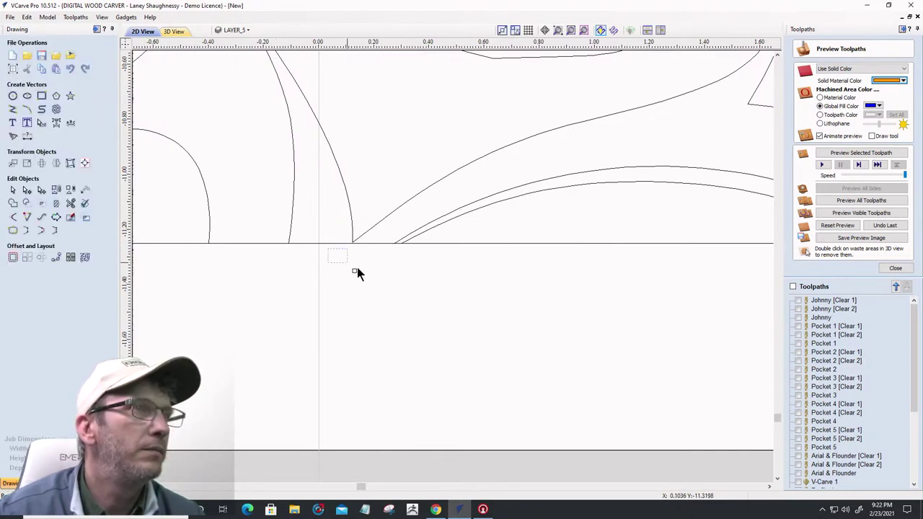
# Move the border rectangle slightly lower around the scroll pattern
pyautogui.scroll(-2, 455, 323)
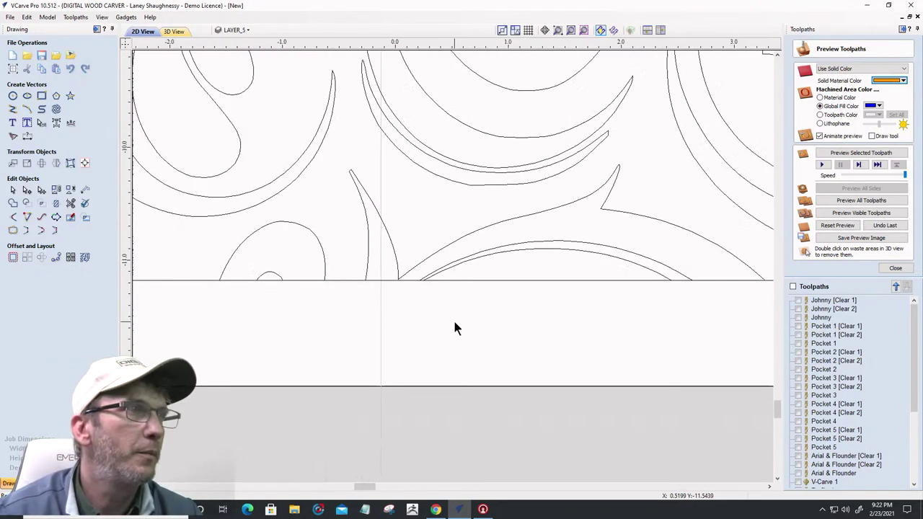
pyautogui.scroll(2, 351, 330)
pyautogui.scroll(-3, 237, 325)
pyautogui.scroll(3, 350, 298)
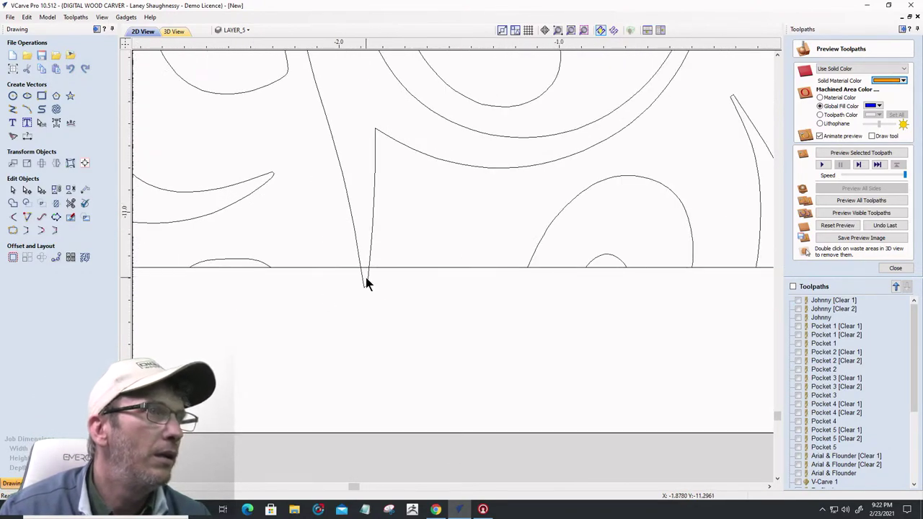
pyautogui.click(70, 204)
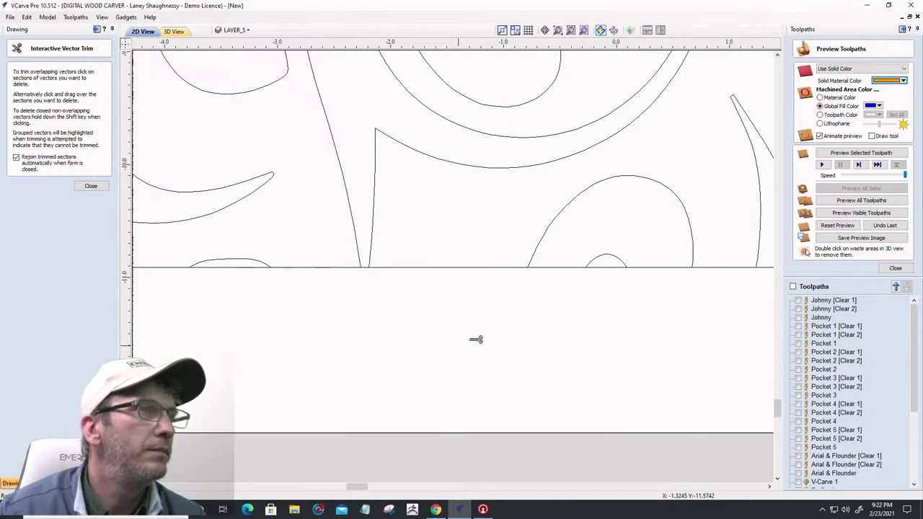
pyautogui.scroll(-4, 488, 334)
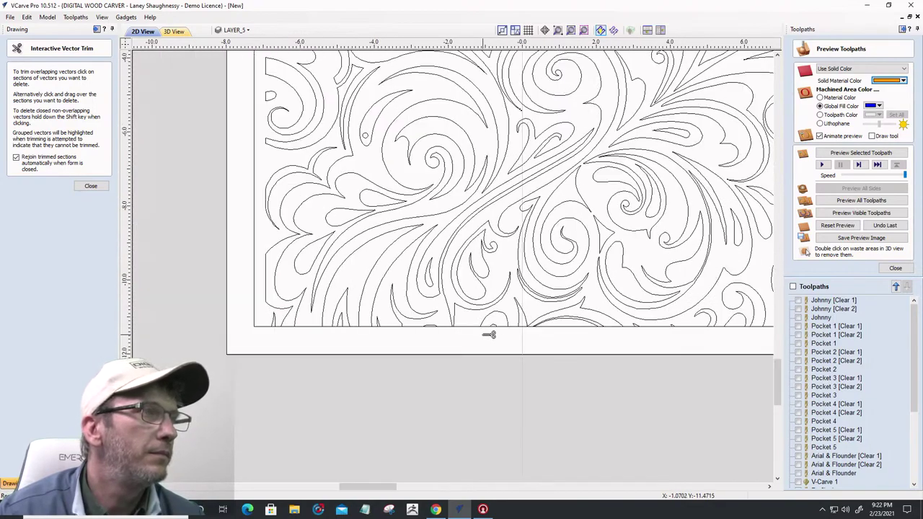
pyautogui.click(85, 189)
pyautogui.click(474, 327)
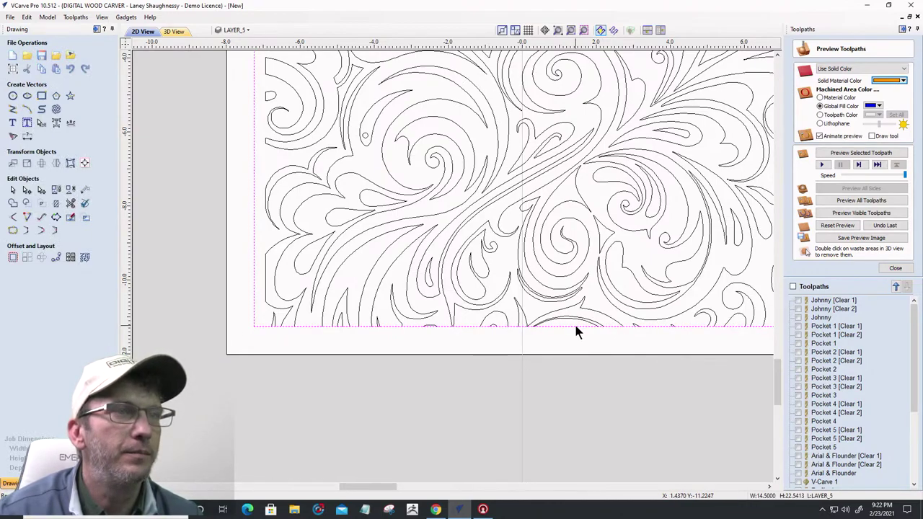
pyautogui.moveTo(522, 330); pyautogui.dragTo(522, 347)
# Close the spike, looped, tall curved and swirl shapes along the bottom edge with Join/Close Vectors
pyautogui.scroll(5, 317, 326)
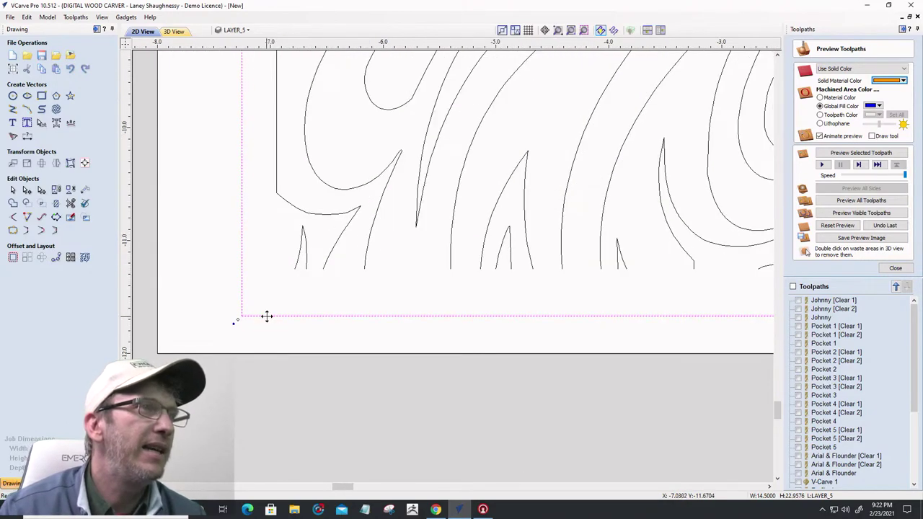
pyautogui.click(303, 258)
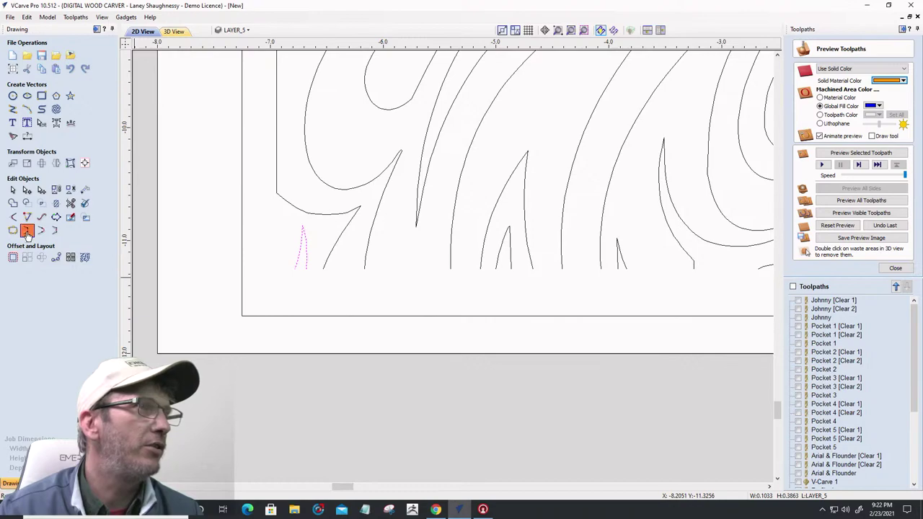
pyautogui.click(331, 254)
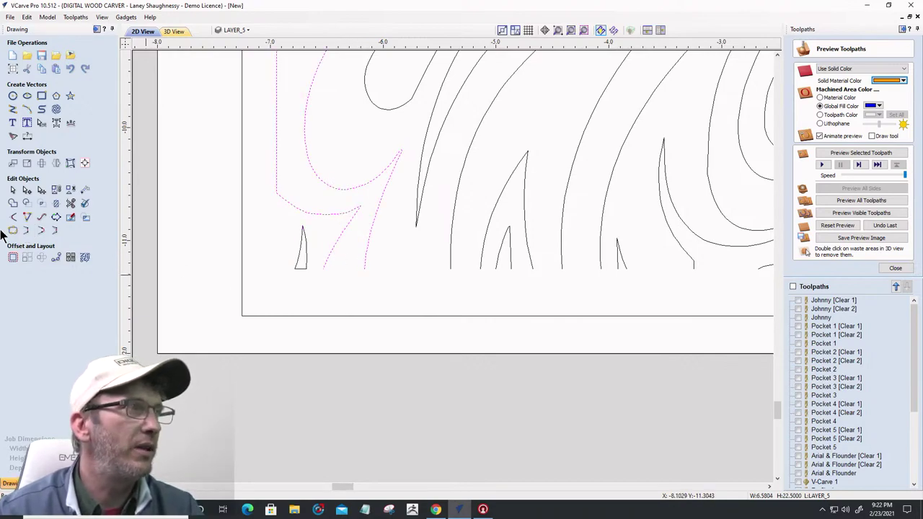
pyautogui.click(27, 230)
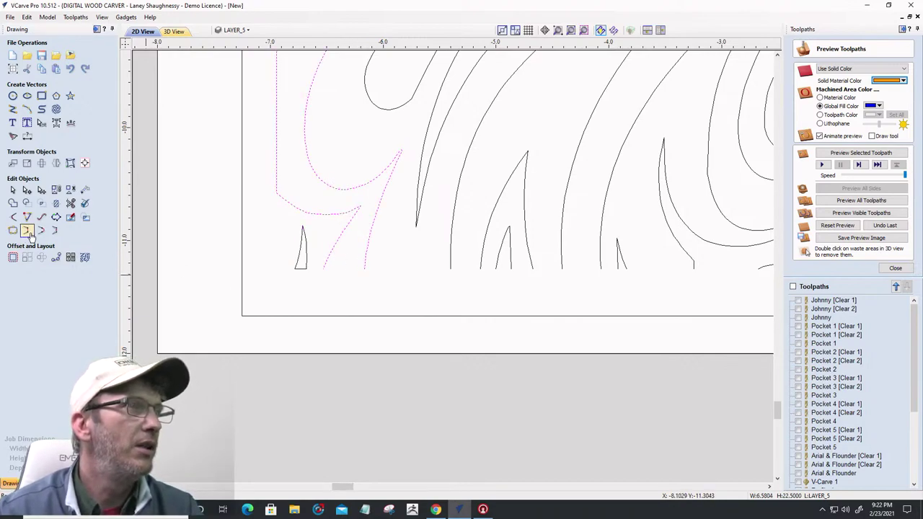
pyautogui.click(452, 265)
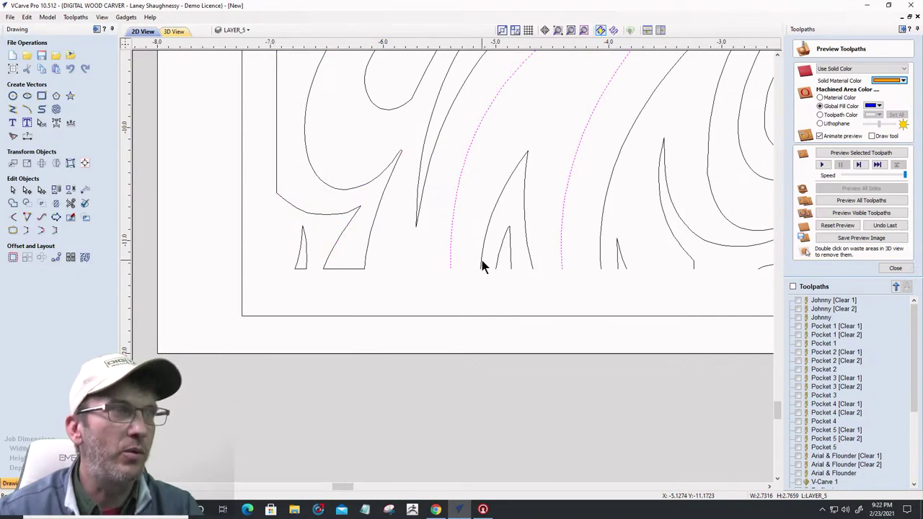
pyautogui.keyDown('shift'); pyautogui.click(483, 263); pyautogui.keyUp('shift')
pyautogui.click(27, 230)
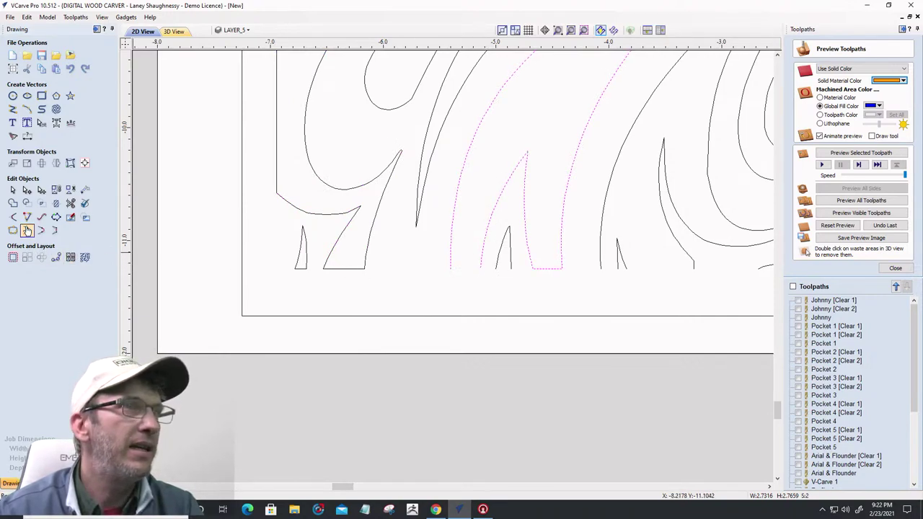
pyautogui.click(496, 265)
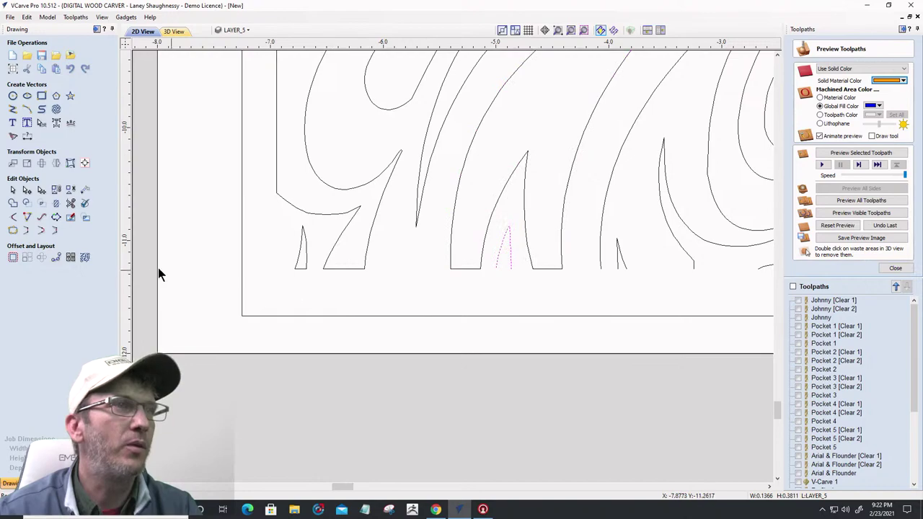
pyautogui.click(600, 266)
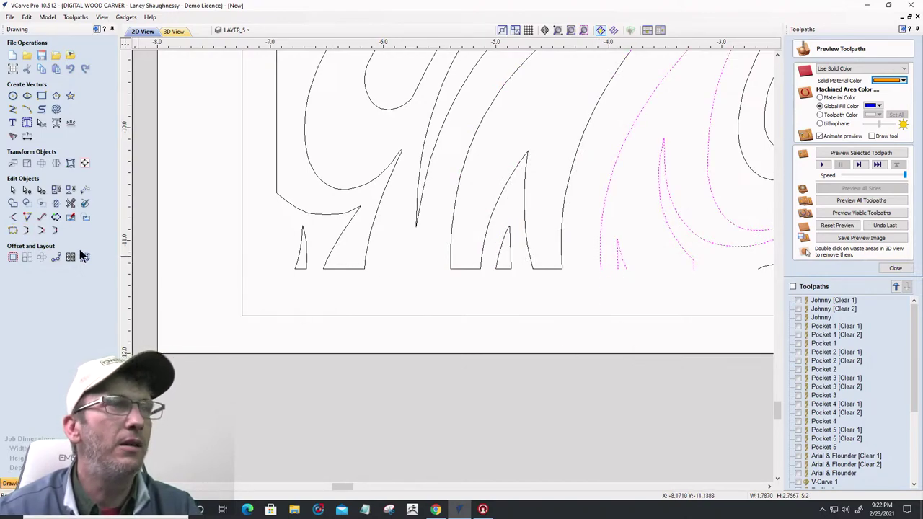
pyautogui.click(27, 231)
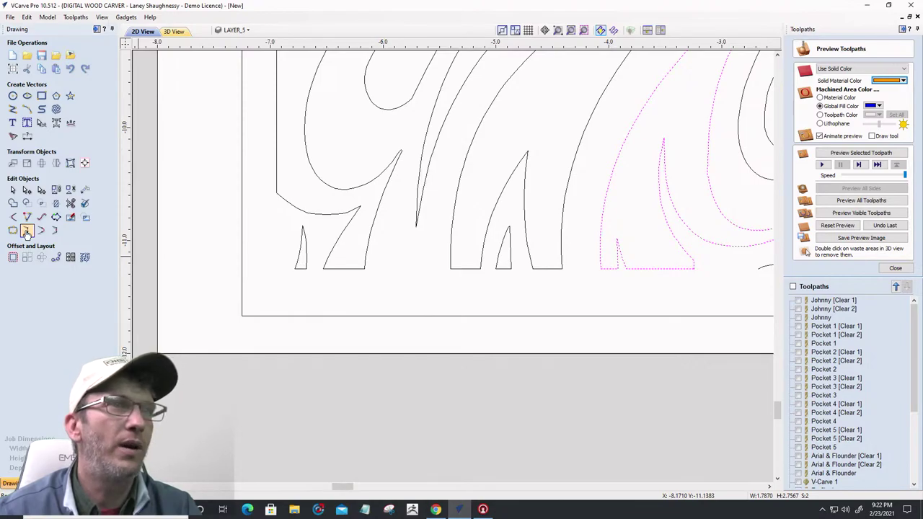
# Close the small bottom-edge arcs and large swirl with straight bottom spans
pyautogui.scroll(-3, 504, 305)
pyautogui.scroll(2, 605, 295)
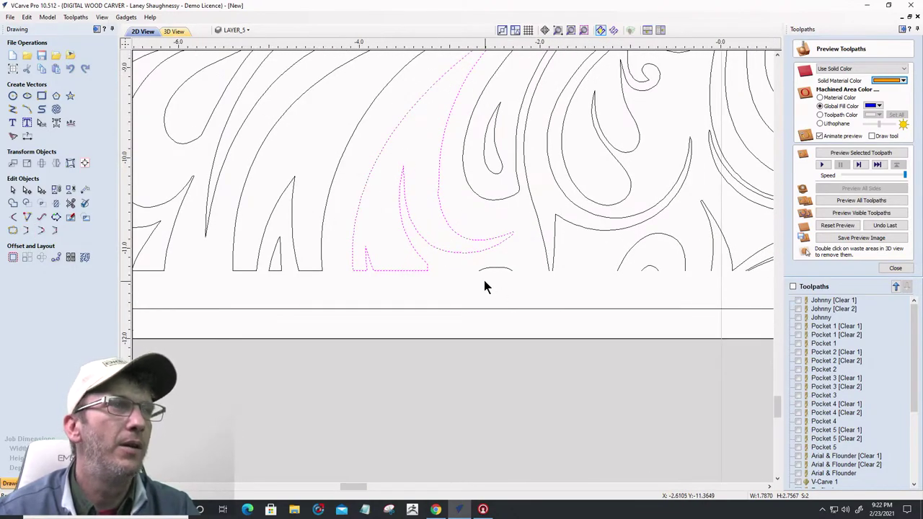
pyautogui.click(483, 273)
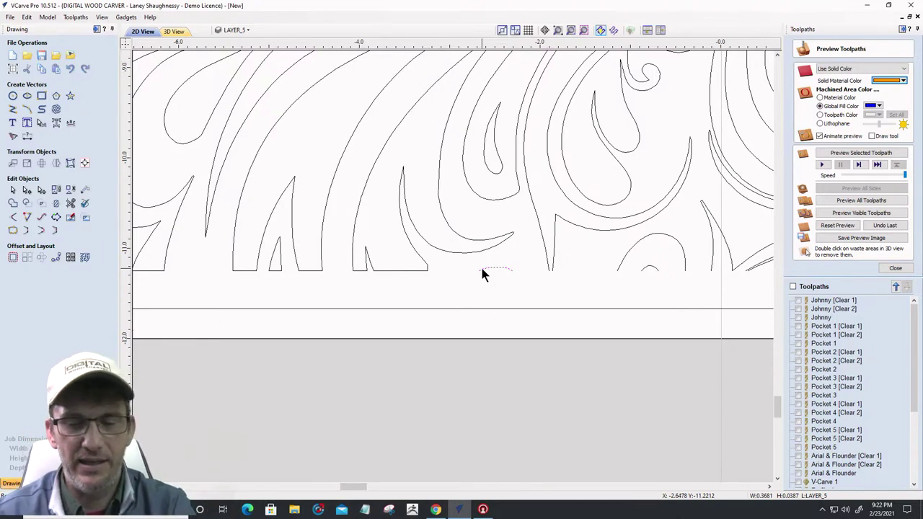
pyautogui.click(546, 267)
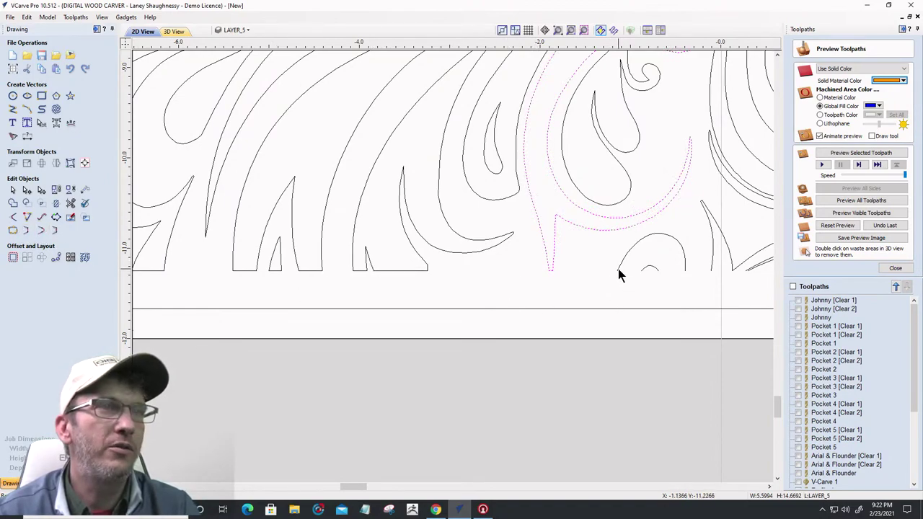
pyautogui.click(650, 274)
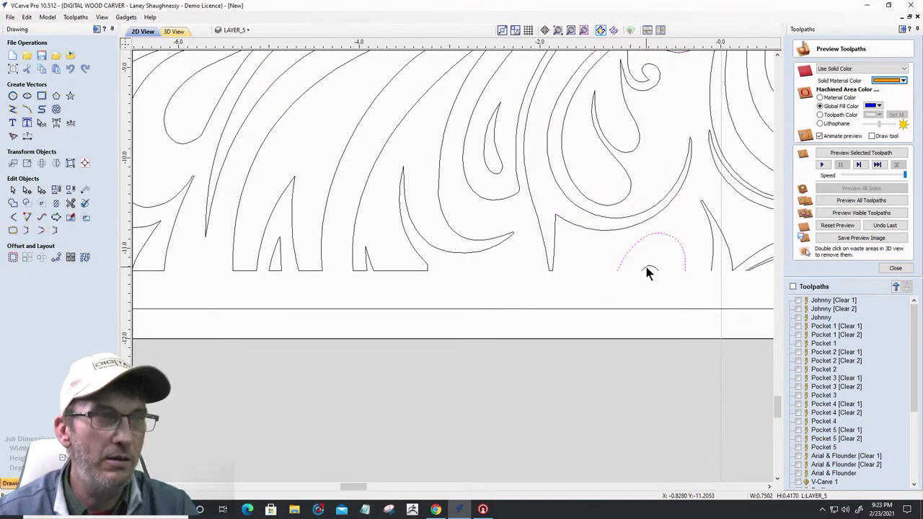
pyautogui.click(26, 231)
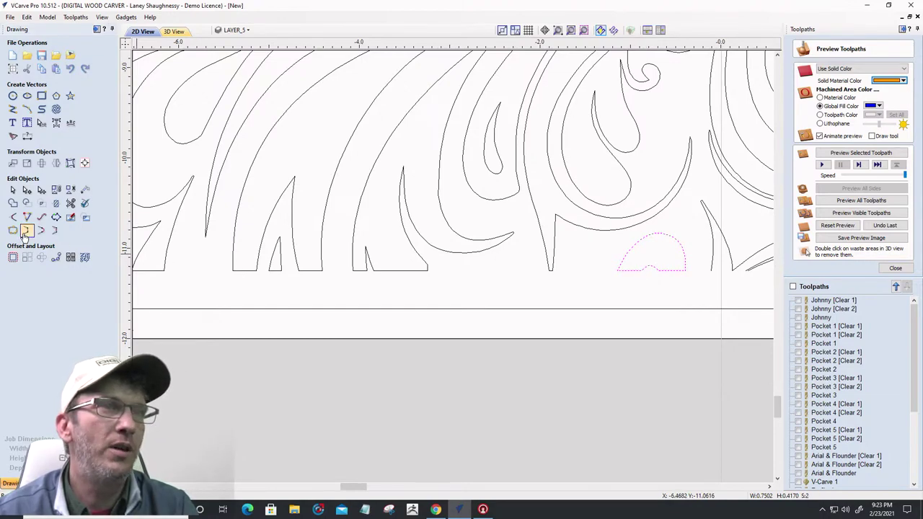
pyautogui.click(710, 273)
pyautogui.scroll(-3, 708, 266)
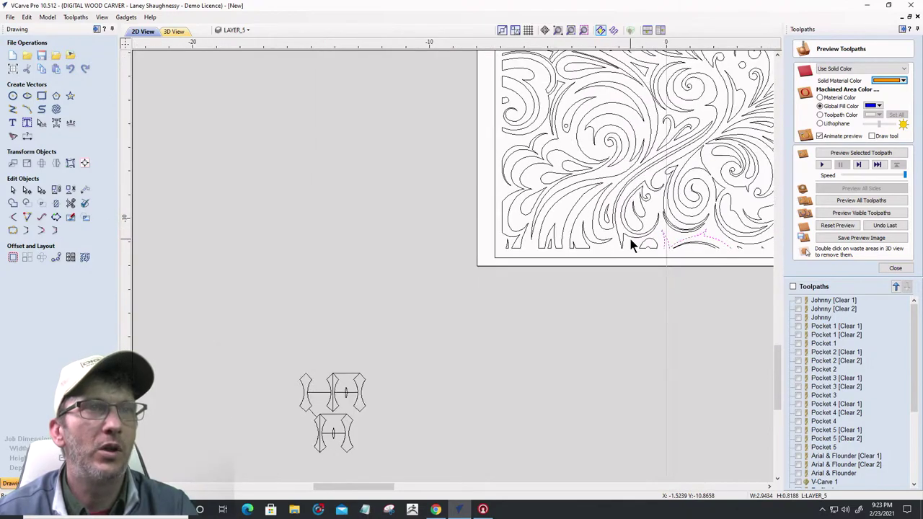
# Join the right-hand curve and the lower arc with a straight bottom segment
pyautogui.scroll(2, 724, 245)
pyautogui.scroll(1, 725, 252)
pyautogui.scroll(1, 727, 250)
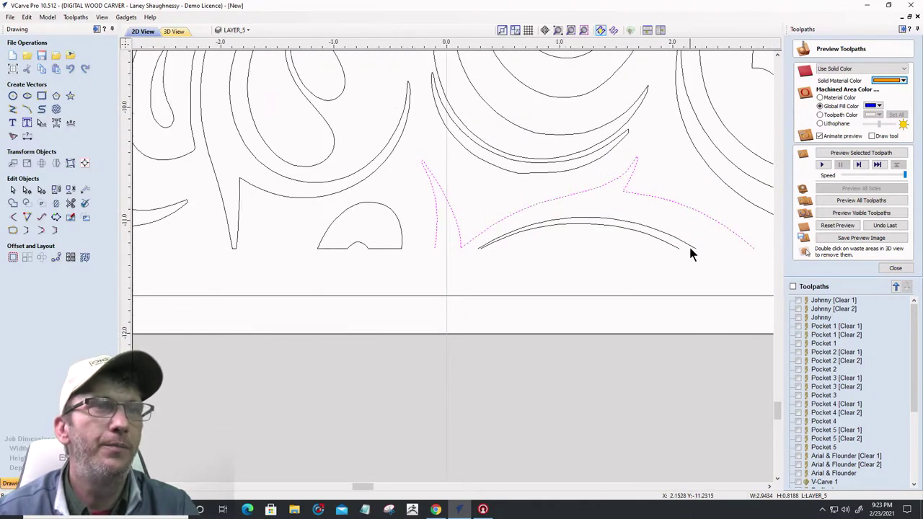
pyautogui.keyDown('shift'); pyautogui.click(693, 247); pyautogui.keyUp('shift')
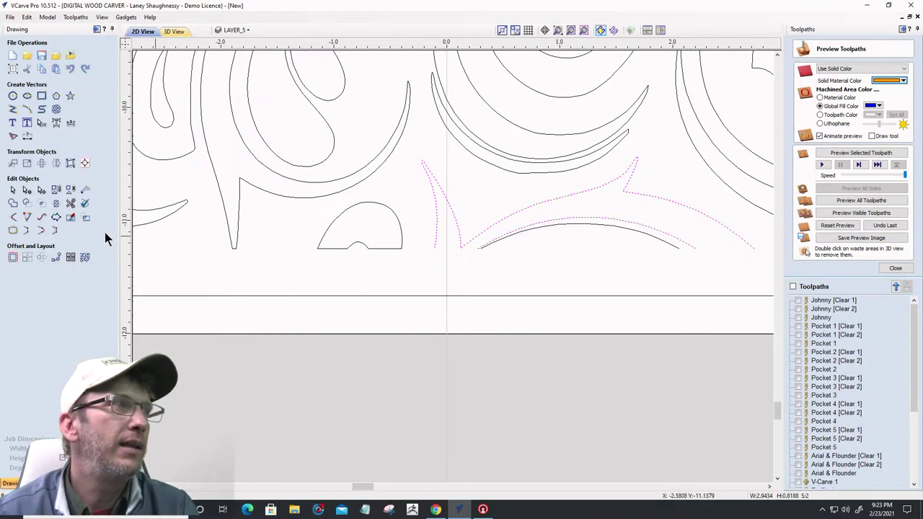
pyautogui.click(25, 230)
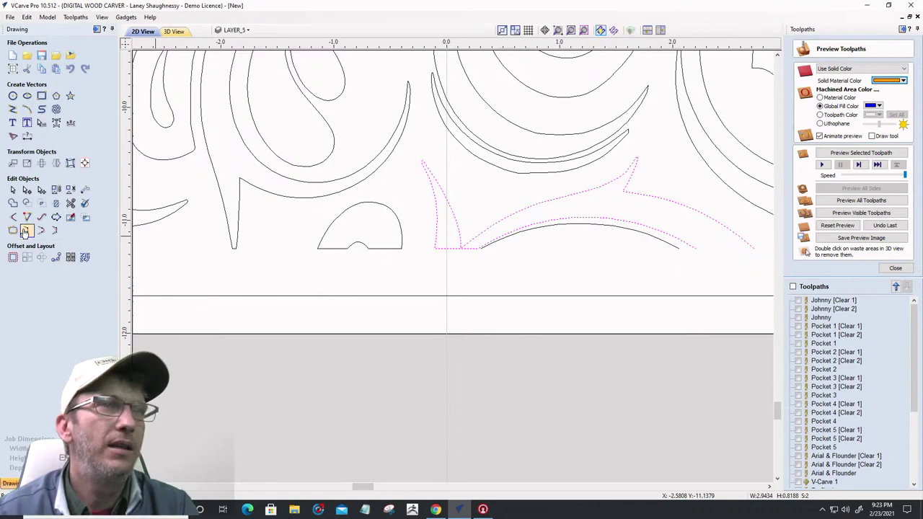
# Select the bottom-corner shape, small fragments, crescent arc and large spiral at the bottom-right
pyautogui.click(623, 229)
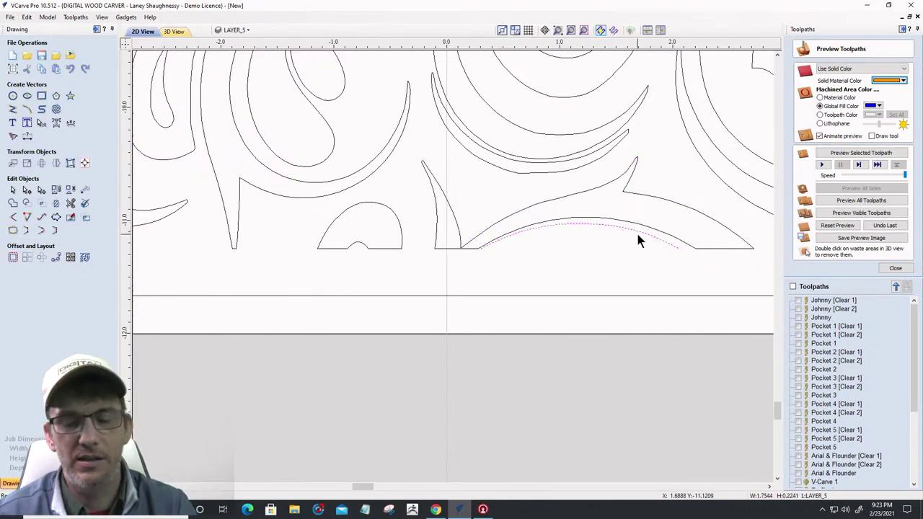
pyautogui.click(638, 240)
pyautogui.scroll(3, 445, 254)
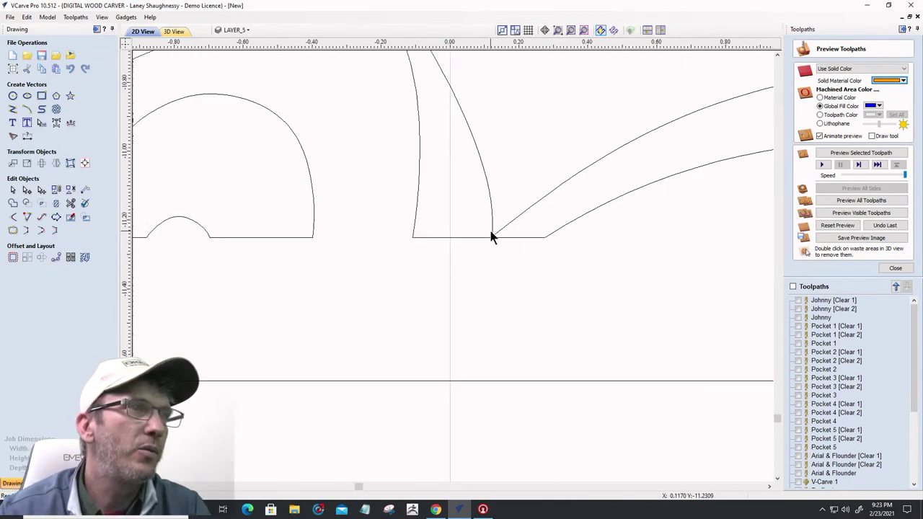
pyautogui.click(494, 235)
pyautogui.scroll(-4, 333, 265)
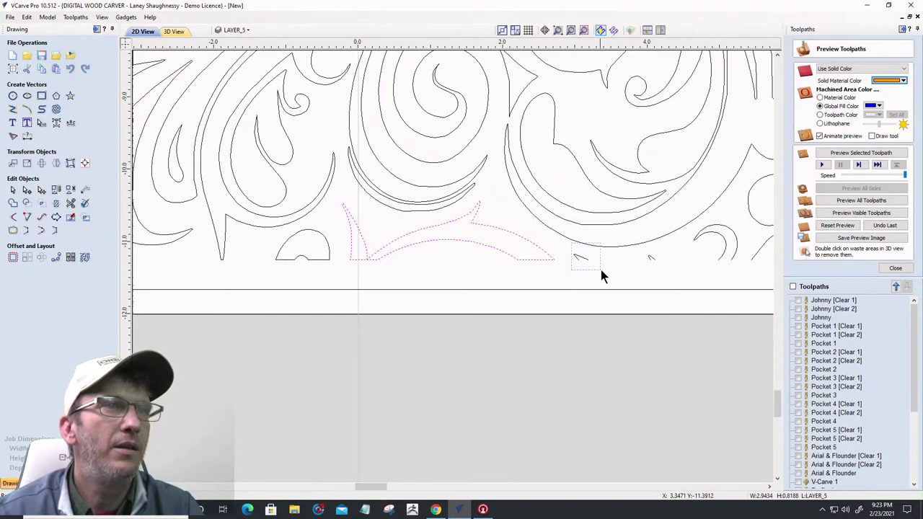
pyautogui.moveTo(601, 269); pyautogui.dragTo(600, 269)
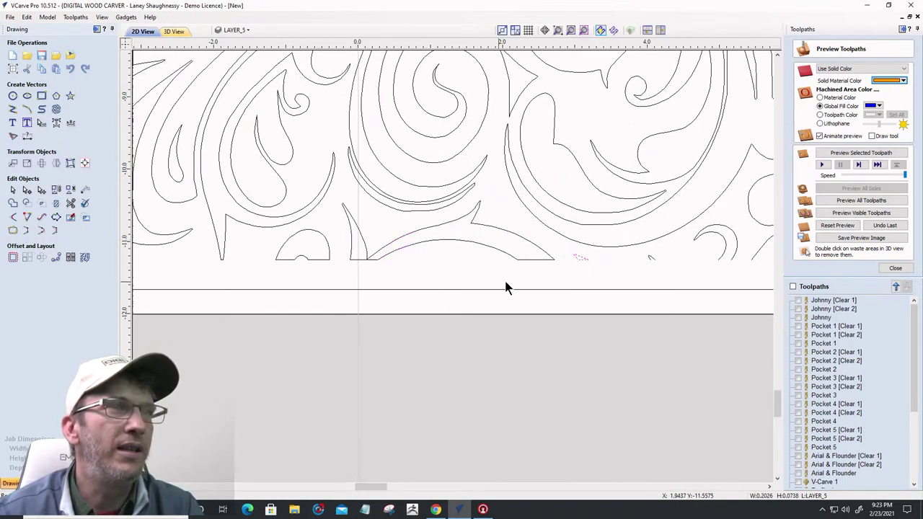
pyautogui.click(651, 258)
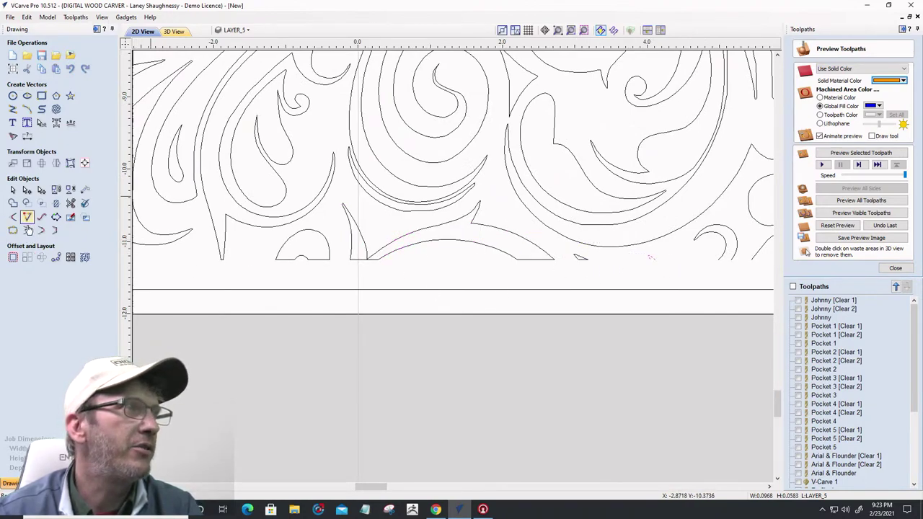
pyautogui.scroll(-2, 437, 260)
pyautogui.scroll(2, 585, 270)
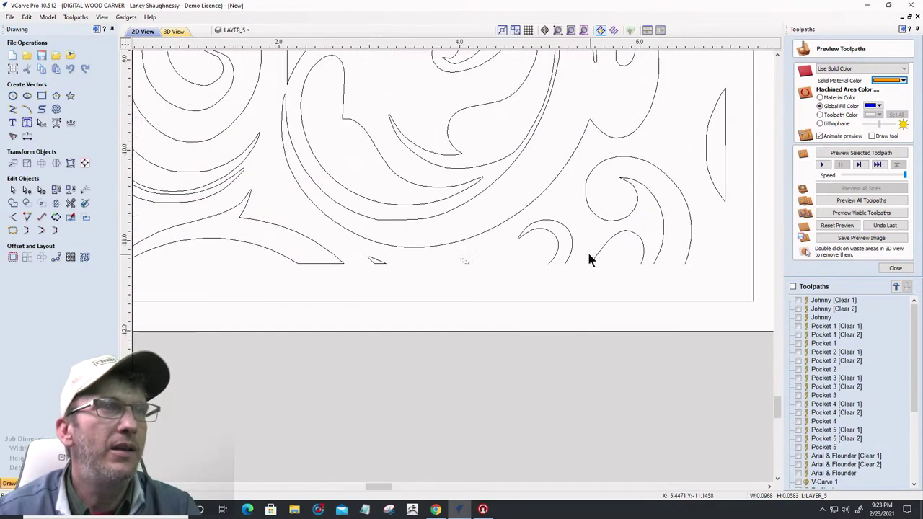
pyautogui.click(520, 237)
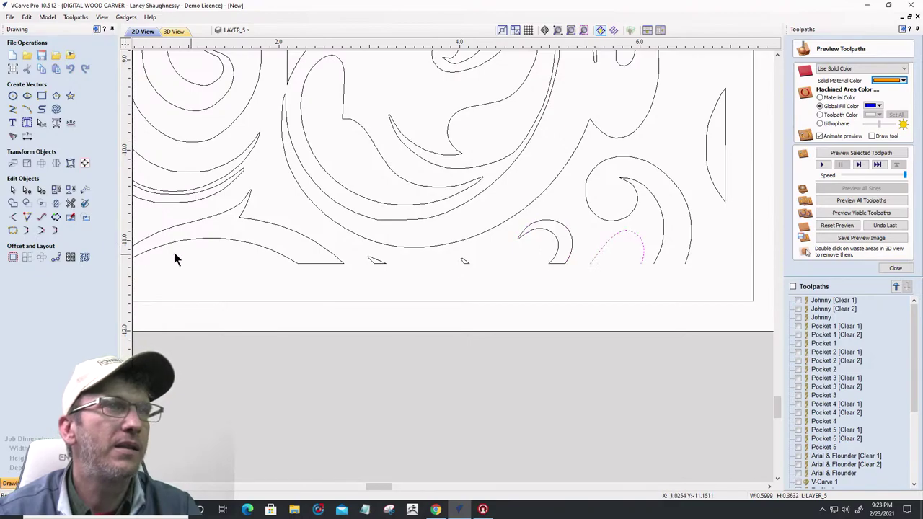
pyautogui.click(643, 252)
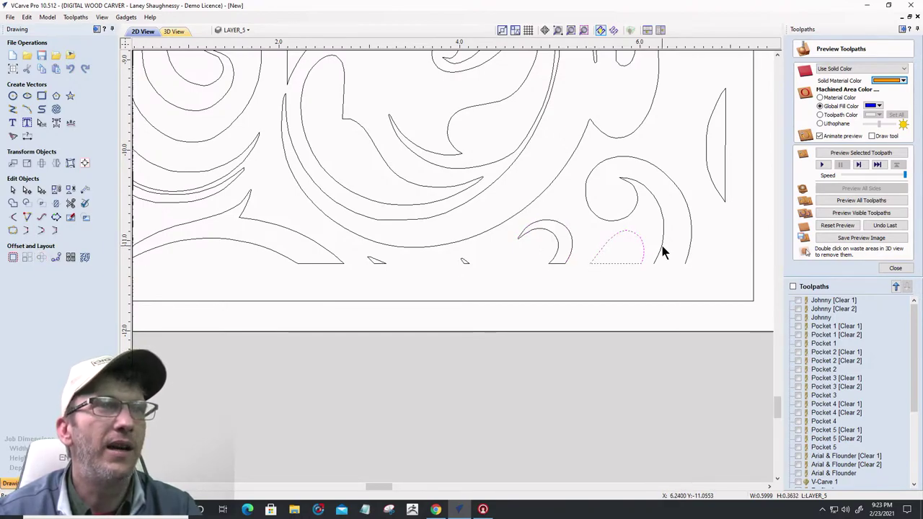
pyautogui.click(664, 253)
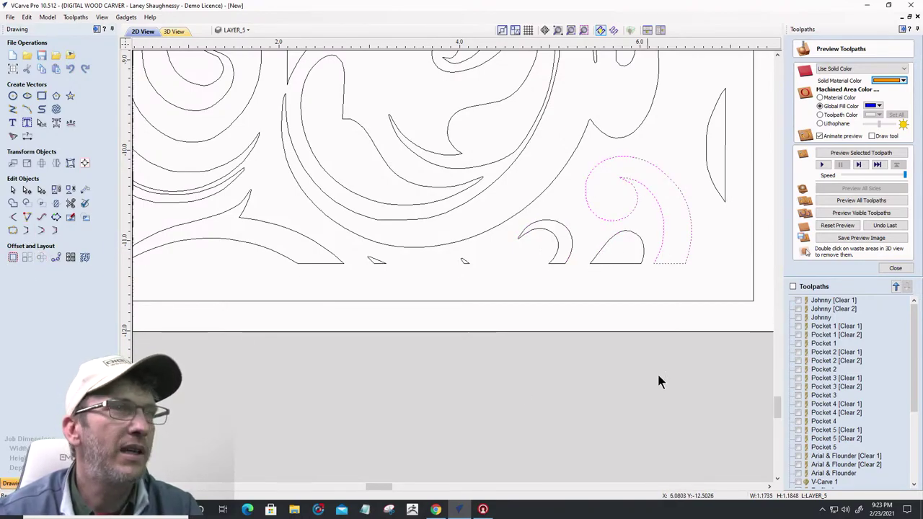
pyautogui.scroll(-4, 659, 381)
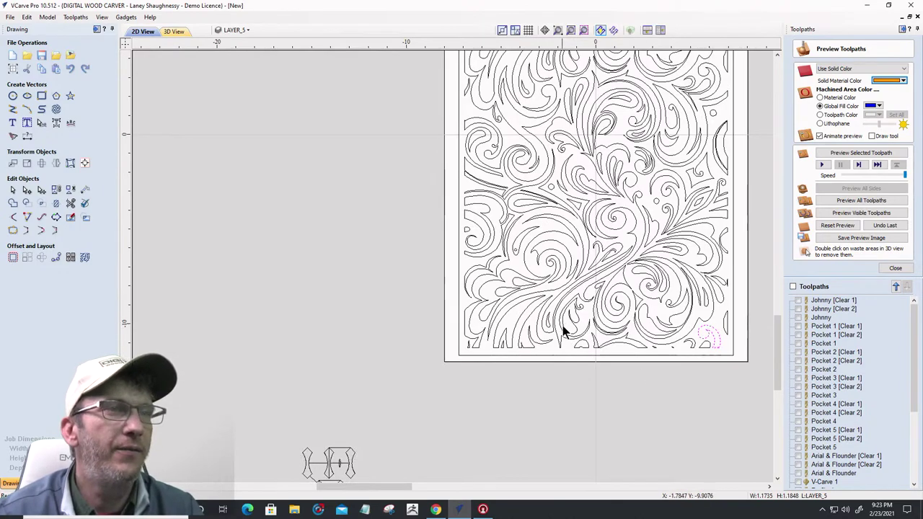
# Place a horizontal guide just below the carving's bottom edge
pyautogui.scroll(4, 600, 364)
pyautogui.scroll(1, 600, 363)
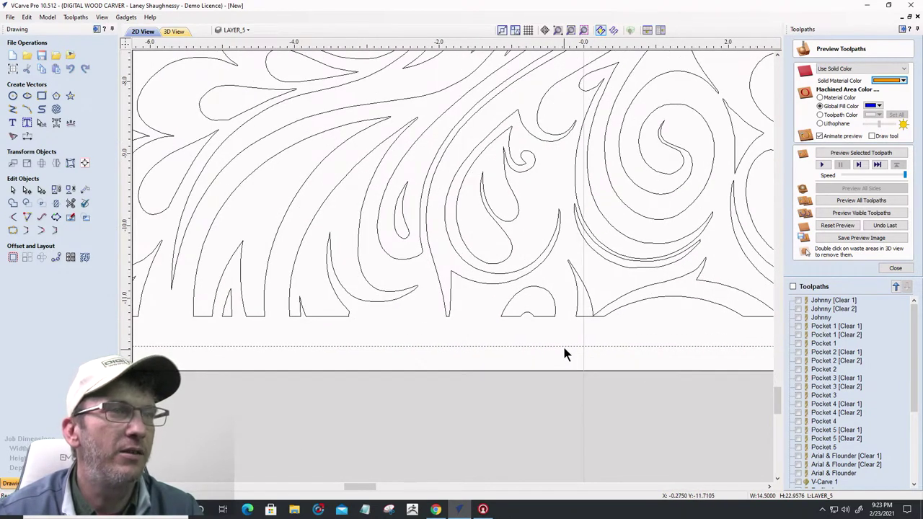
pyautogui.moveTo(584, 351); pyautogui.dragTo(583, 320)
pyautogui.scroll(-7, 574, 369)
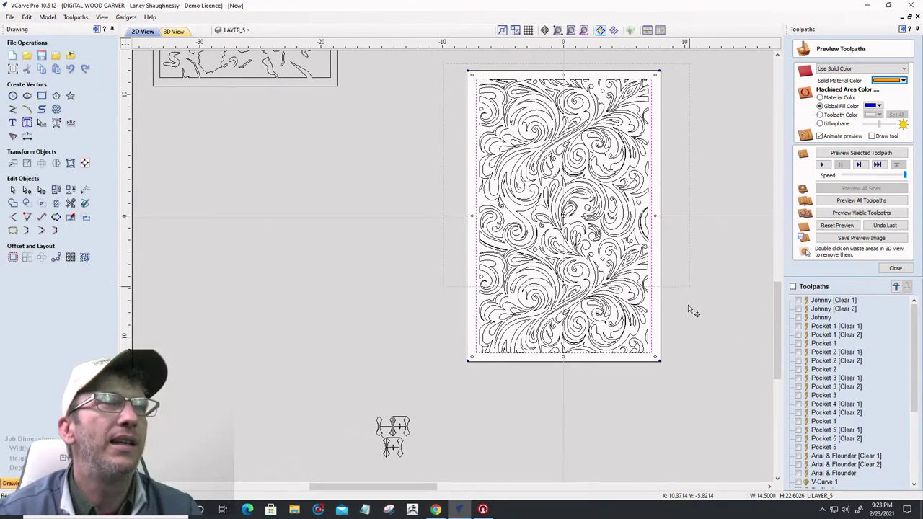
# Centre the swirl pattern on the material with Alignment Tools
pyautogui.click(668, 411)
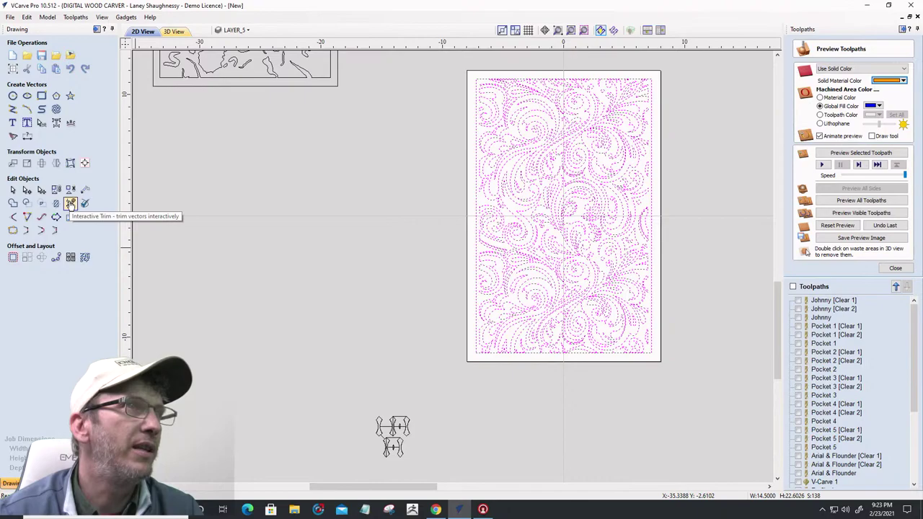
pyautogui.click(85, 163)
pyautogui.click(59, 82)
pyautogui.scroll(3, 577, 274)
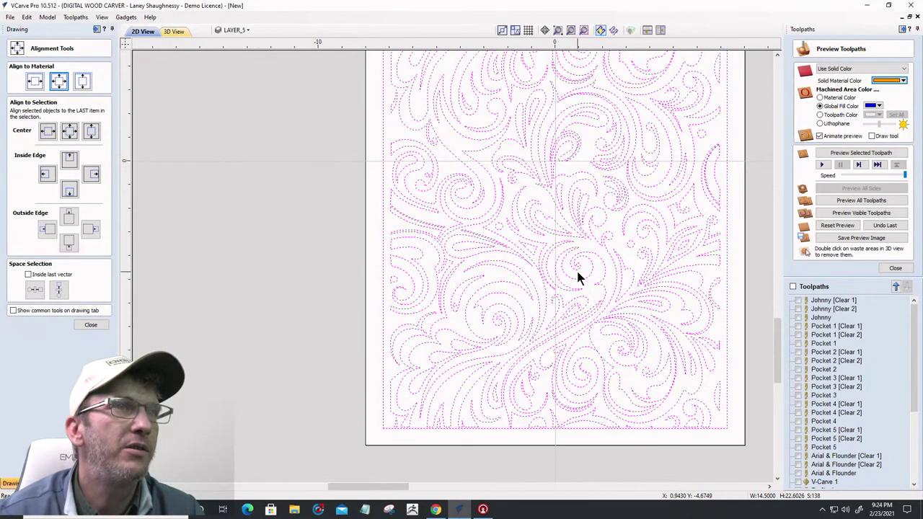
pyautogui.scroll(-1, 569, 273)
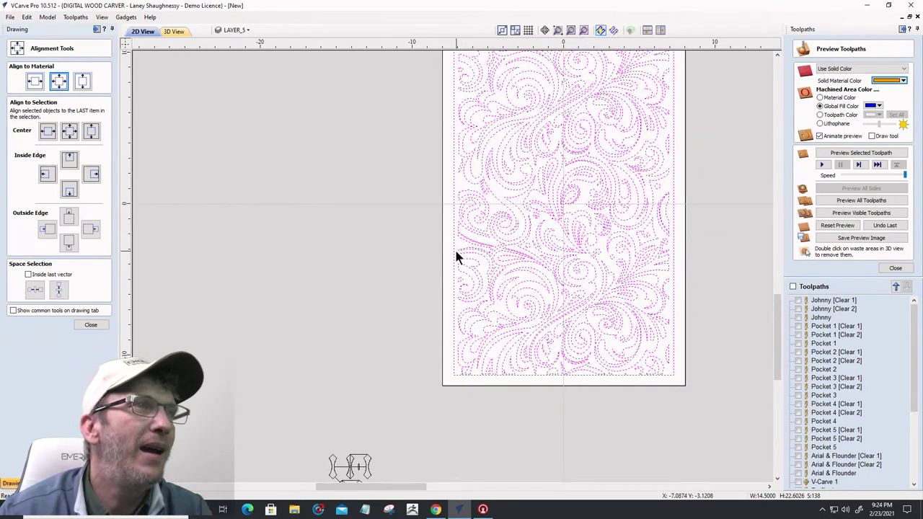
pyautogui.scroll(-2, 454, 253)
pyautogui.click(438, 221)
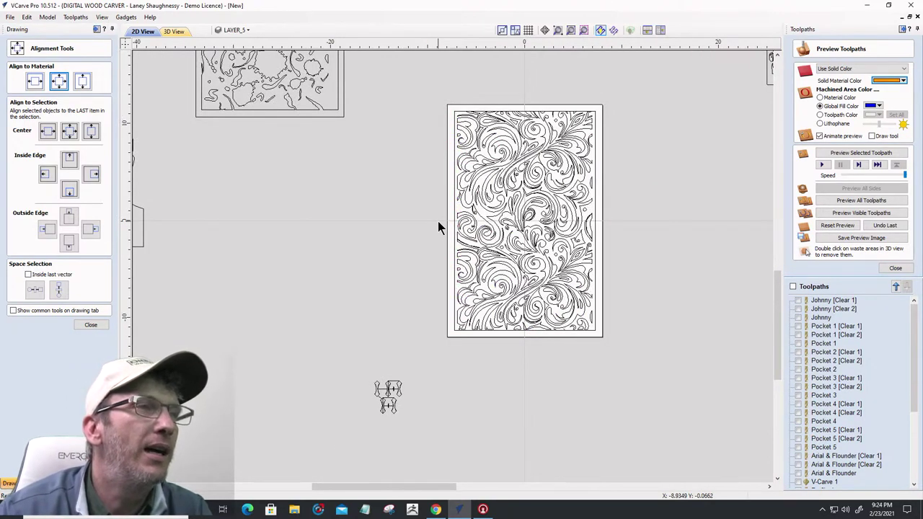
# Nudge the vertical guide left toward the pattern edge and re-centre the swirl pattern on the material
pyautogui.scroll(2, 454, 247)
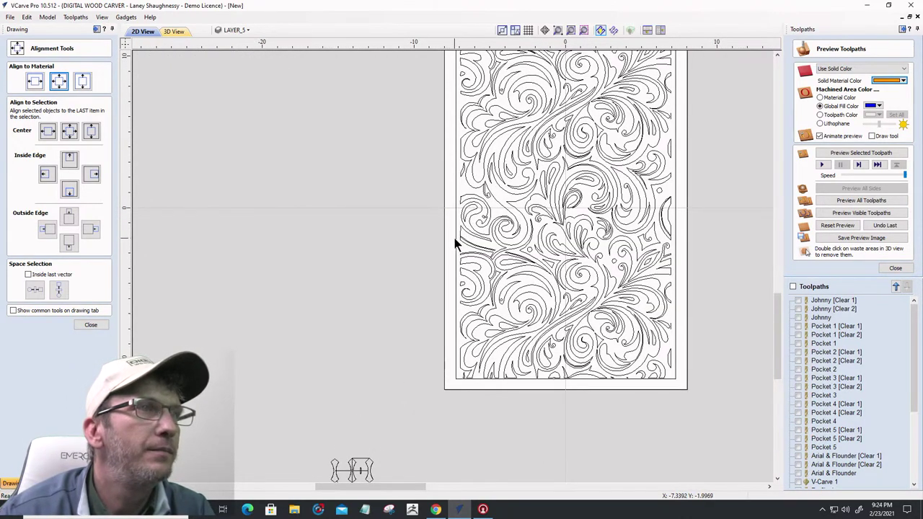
pyautogui.click(455, 244)
pyautogui.scroll(-1, 456, 241)
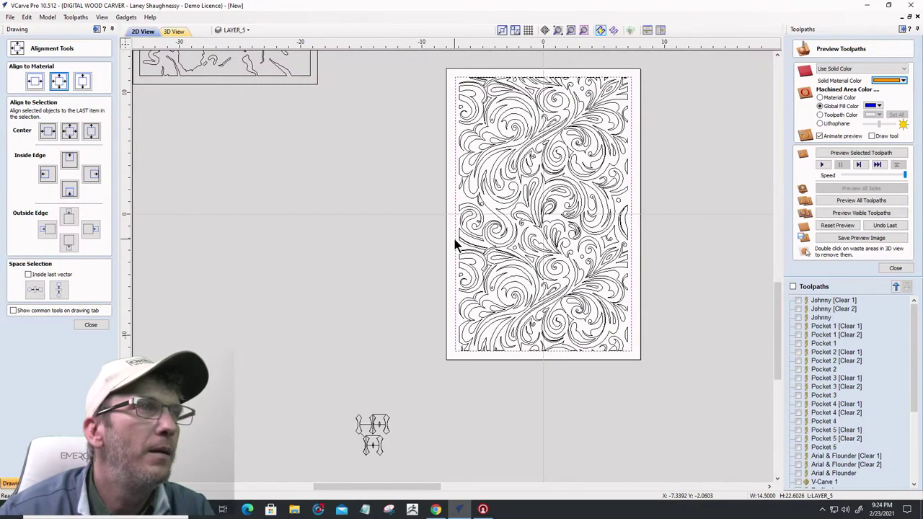
pyautogui.scroll(3, 455, 219)
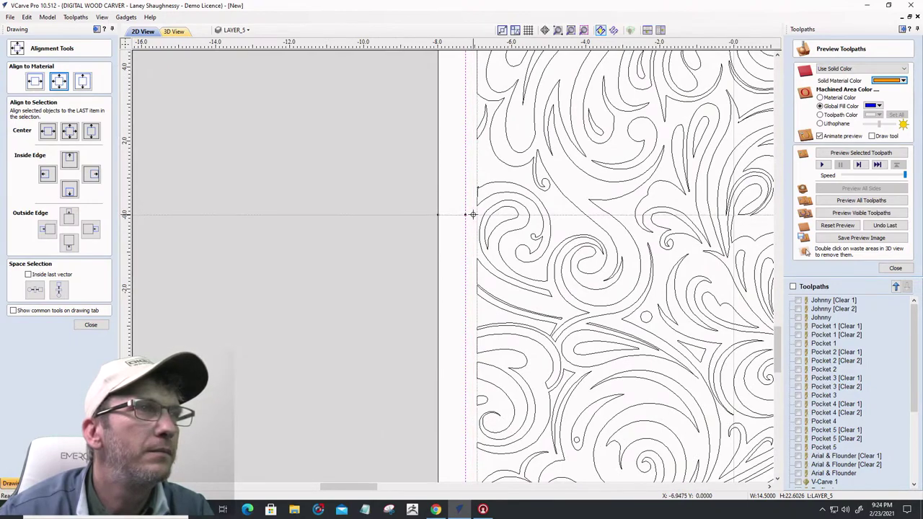
pyautogui.scroll(-3, 376, 254)
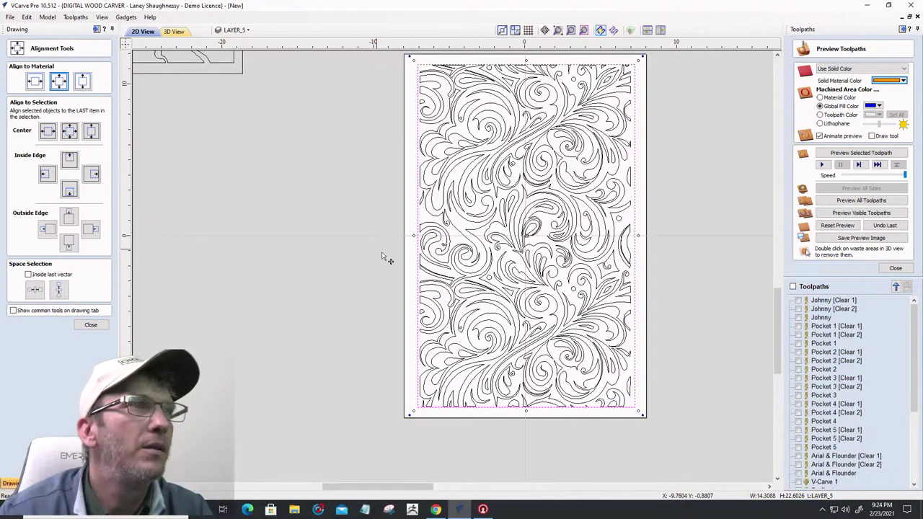
pyautogui.scroll(5, 638, 237)
pyautogui.scroll(1, 638, 236)
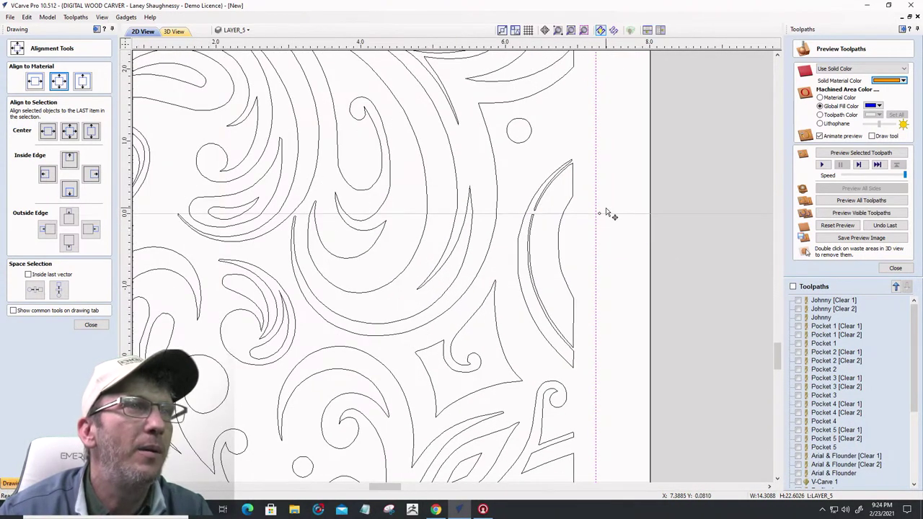
pyautogui.moveTo(597, 211); pyautogui.dragTo(587, 212)
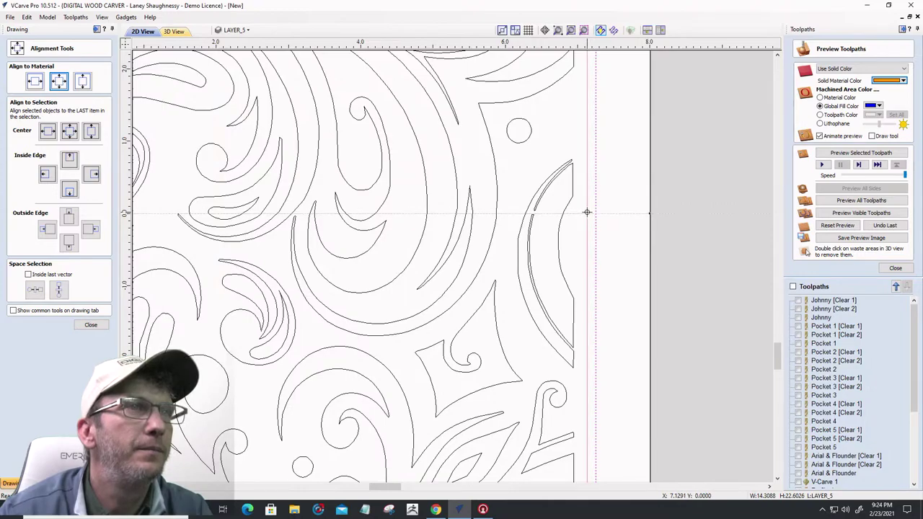
pyautogui.scroll(-3, 668, 238)
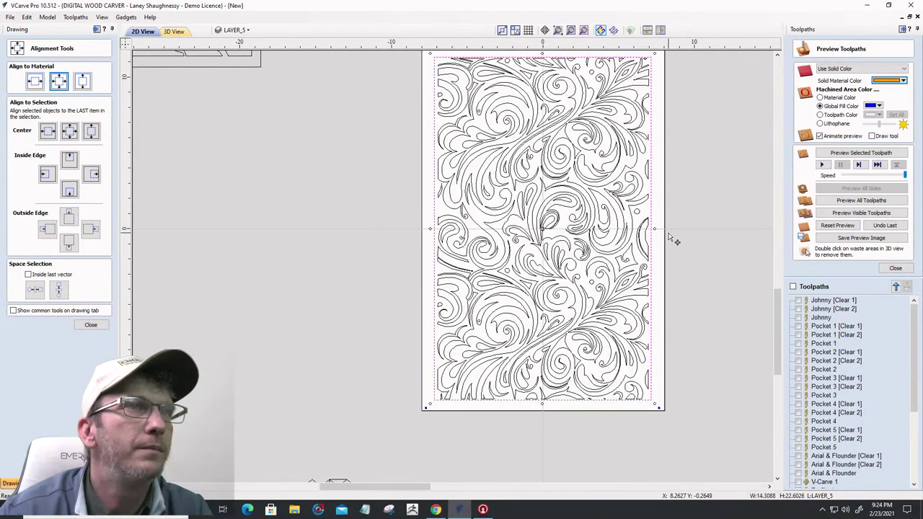
pyautogui.click(645, 310)
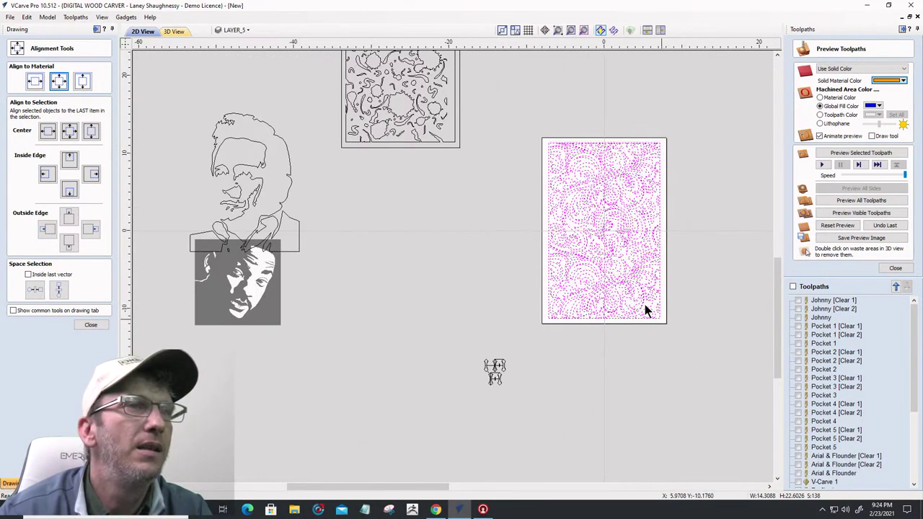
pyautogui.click(59, 81)
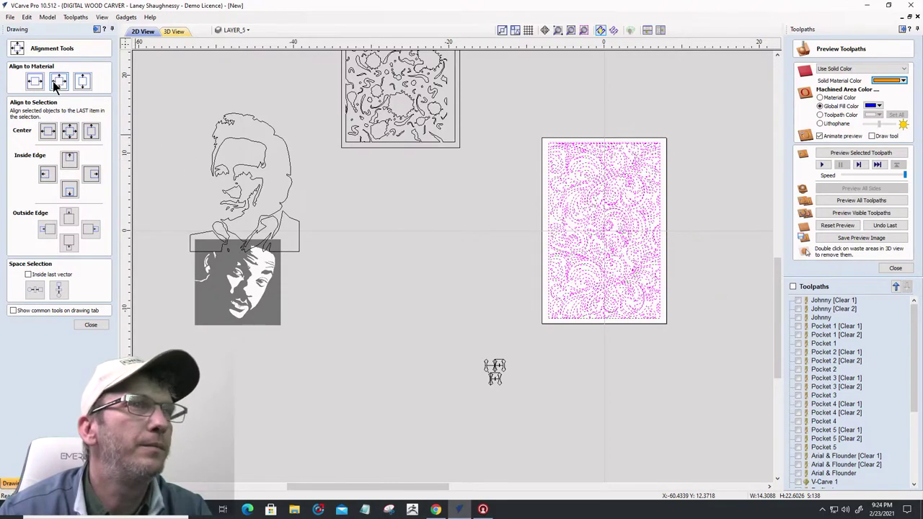
pyautogui.click(727, 361)
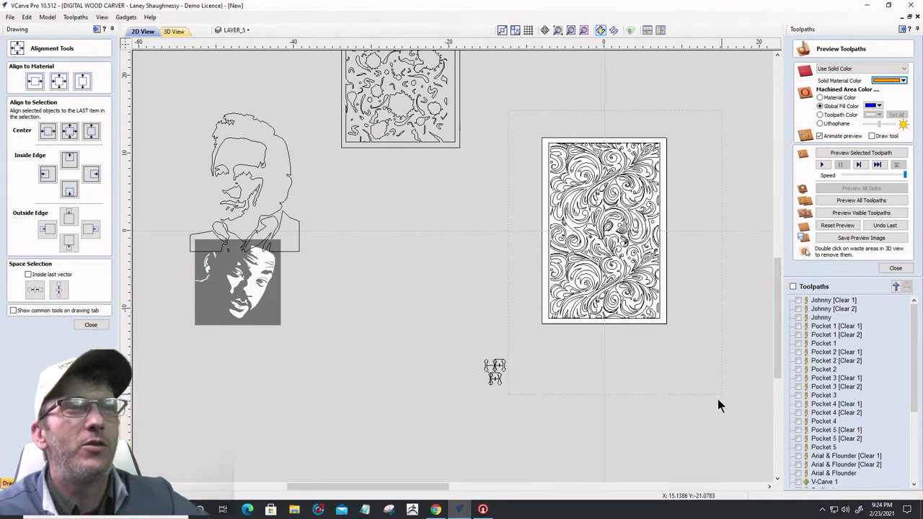
pyautogui.click(705, 337)
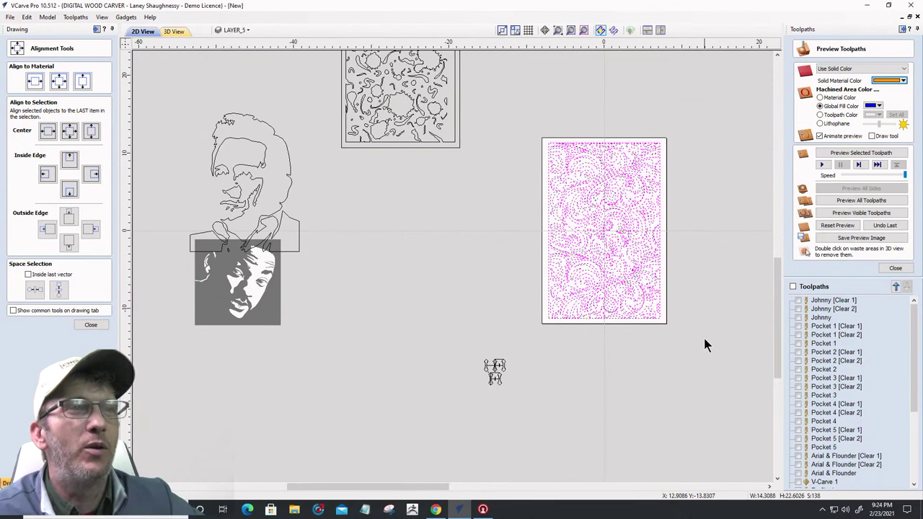
# Create V-Carve 4 with Offset clearance and 0.125-inch flat depth, calculating past the vector warnings
pyautogui.click(893, 268)
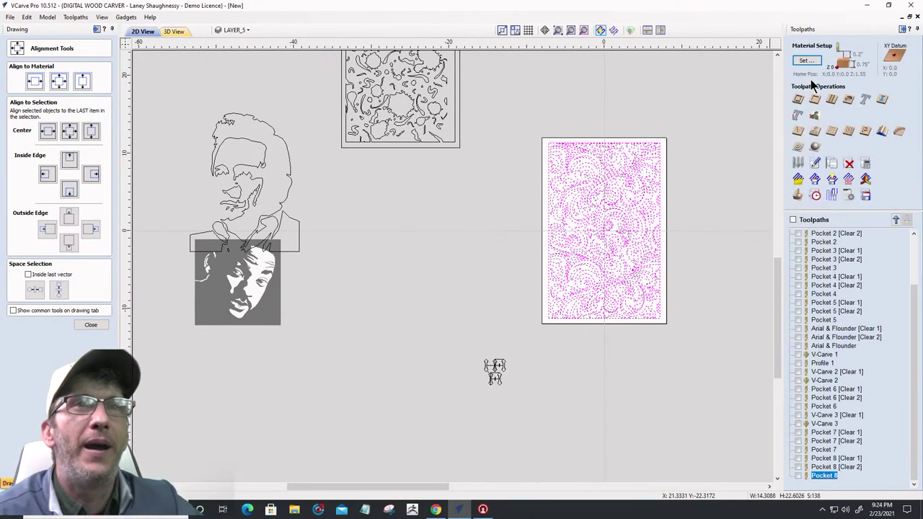
pyautogui.click(797, 131)
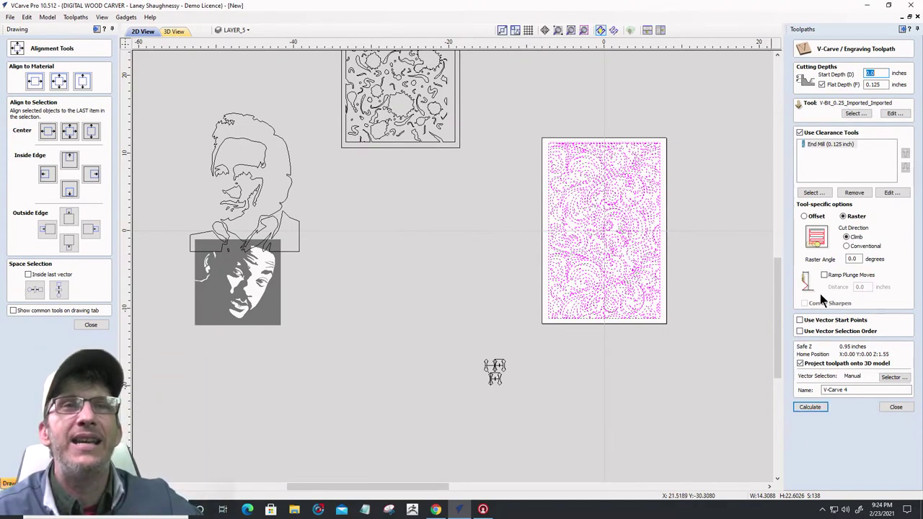
pyautogui.click(811, 216)
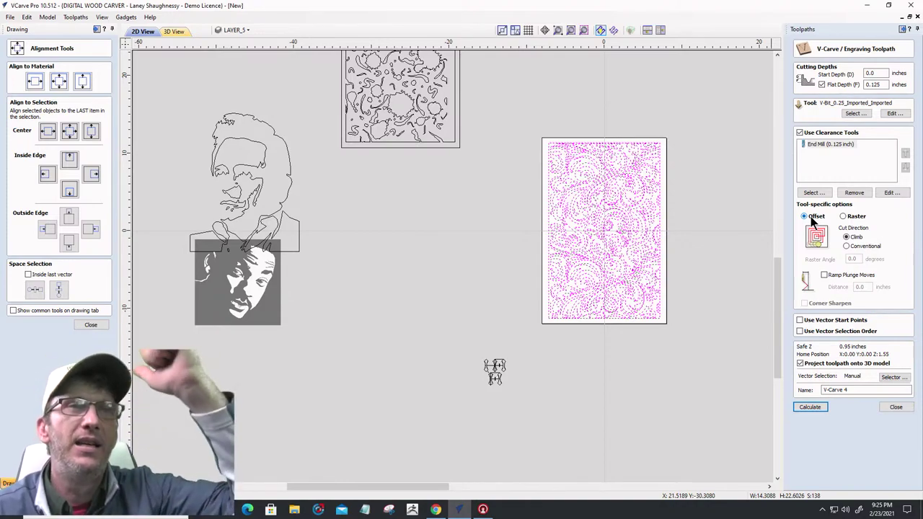
pyautogui.click(821, 406)
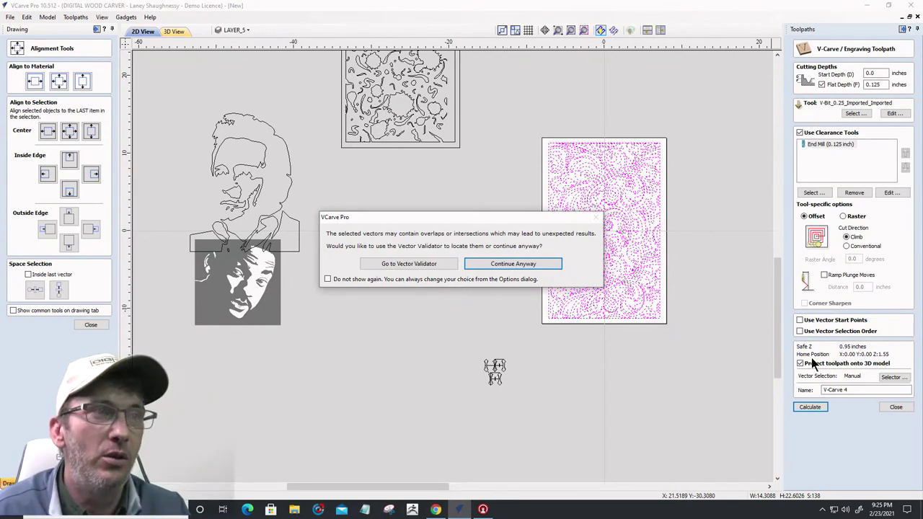
pyautogui.click(501, 264)
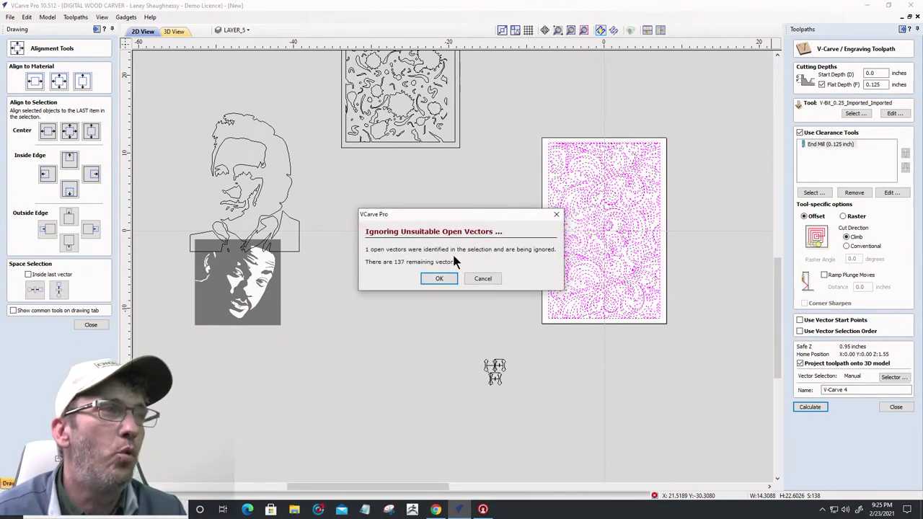
pyautogui.click(483, 279)
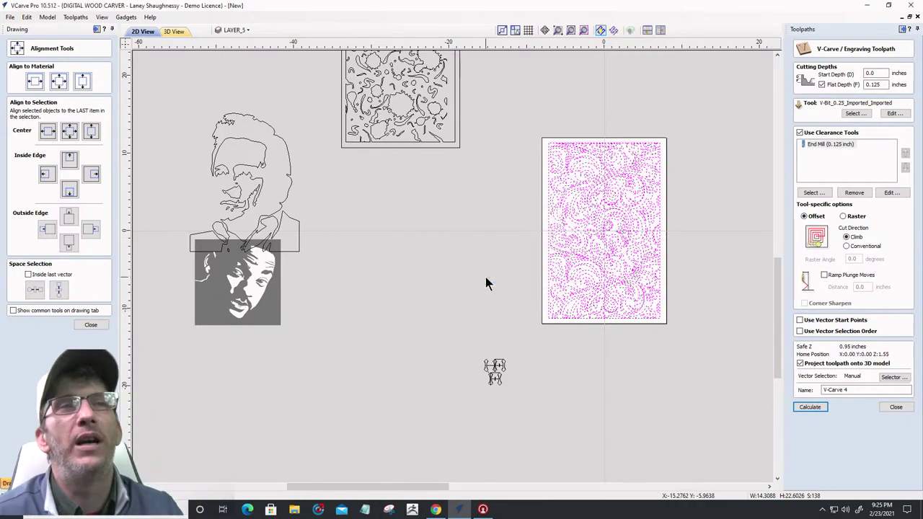
pyautogui.click(527, 264)
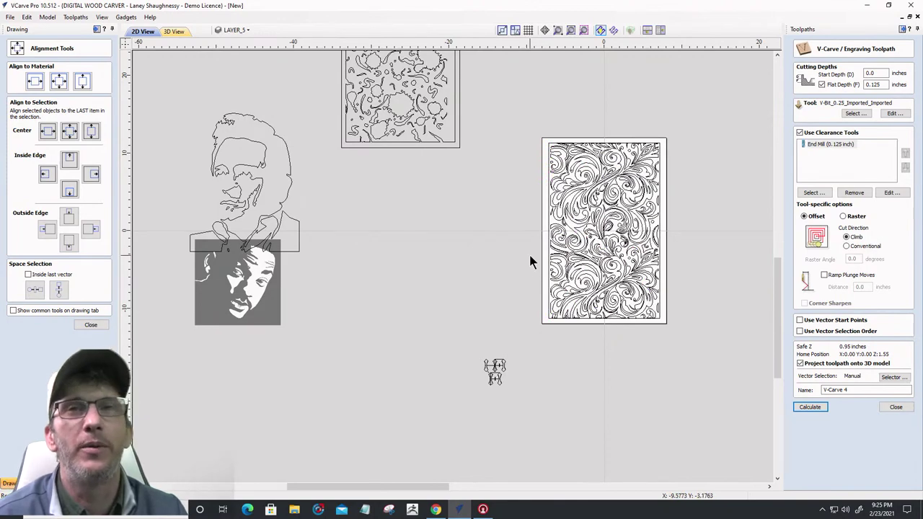
# Move the upper swirl panel and portrait onto a new Layer 4
pyautogui.rightClick(530, 262)
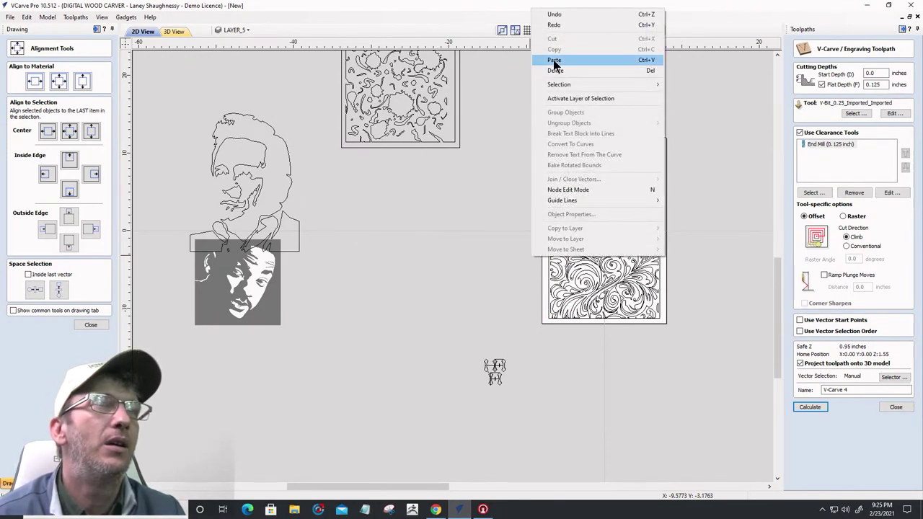
pyautogui.moveTo(555, 85)
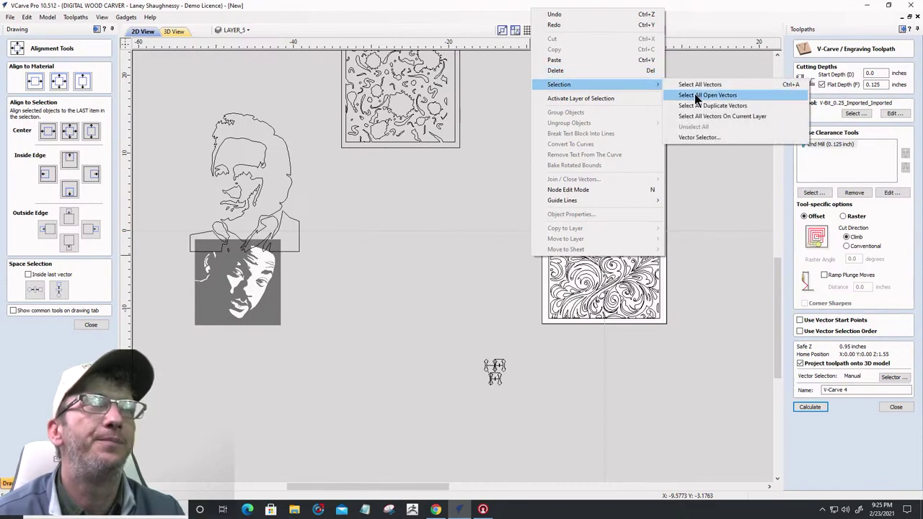
pyautogui.click(315, 125)
pyautogui.scroll(-2, 443, 230)
pyautogui.scroll(-2, 443, 230)
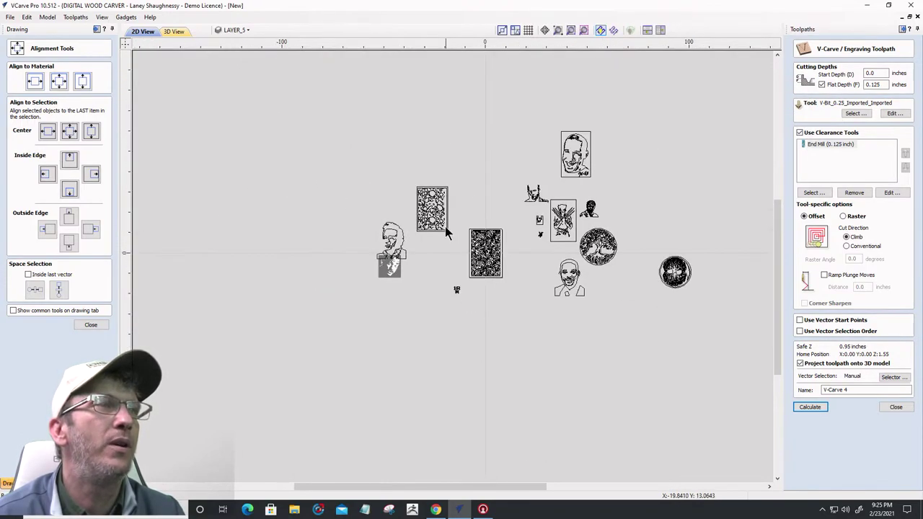
pyautogui.moveTo(303, 115); pyautogui.dragTo(465, 323)
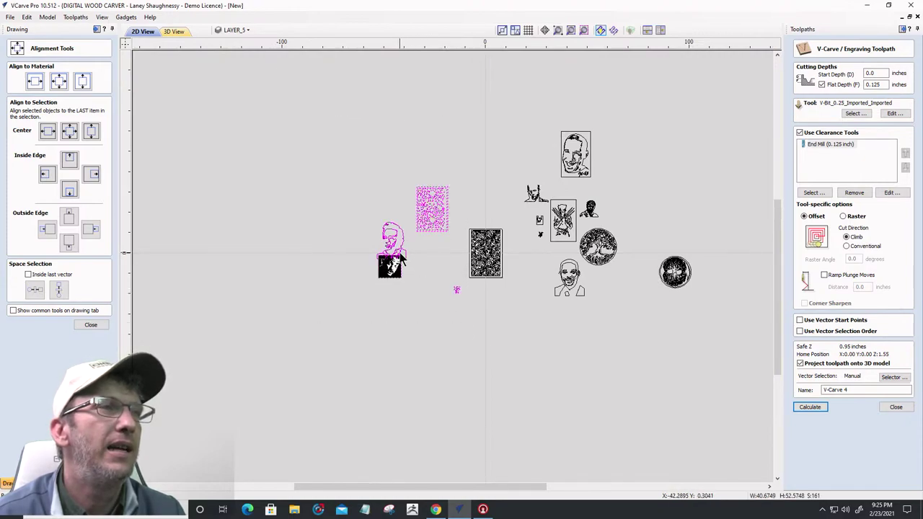
pyautogui.rightClick(401, 256)
pyautogui.moveTo(513, 246)
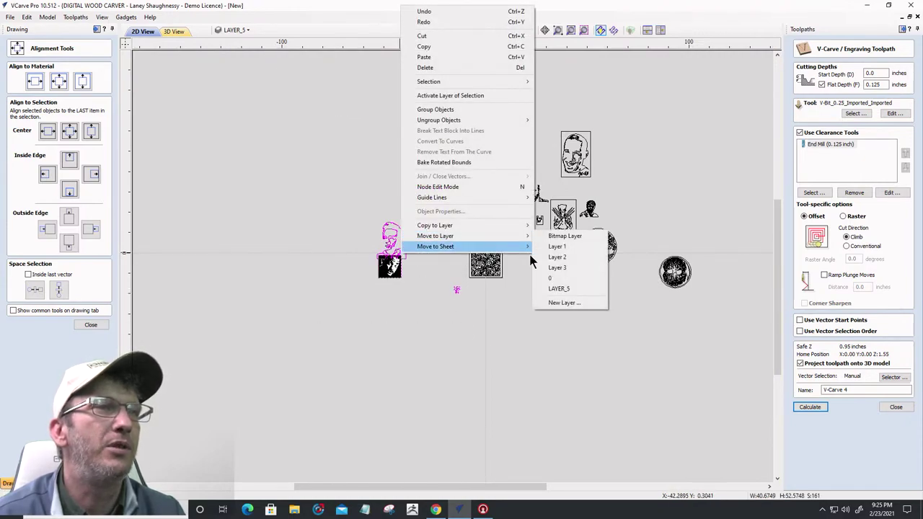
pyautogui.click(551, 302)
pyautogui.click(450, 266)
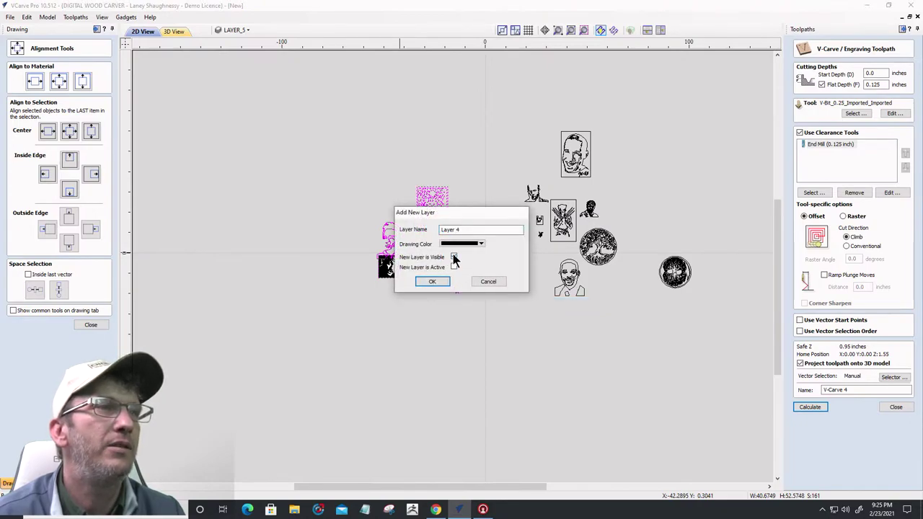
pyautogui.click(432, 282)
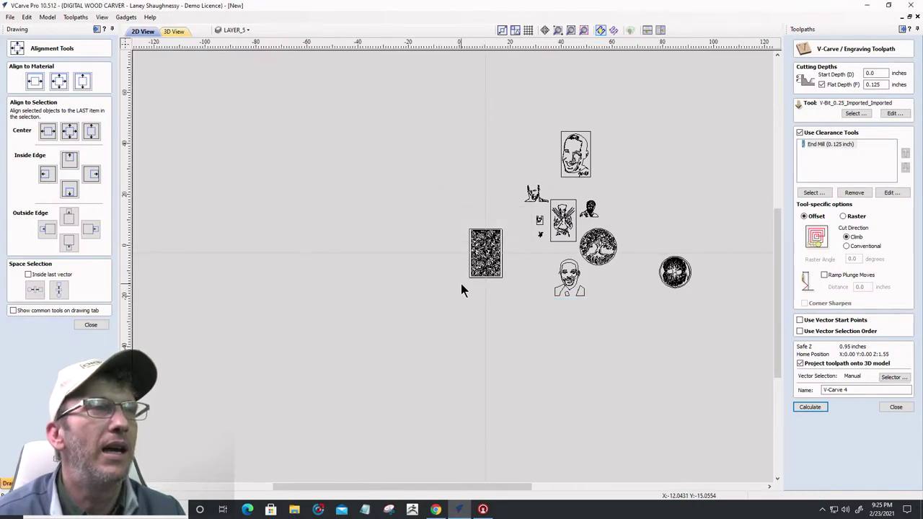
# Move the remaining portrait and clip-art onto a new hidden Layer 5 and fit the view to the scroll panel
pyautogui.scroll(4, 461, 284)
pyautogui.scroll(-2, 460, 283)
pyautogui.scroll(-1, 476, 230)
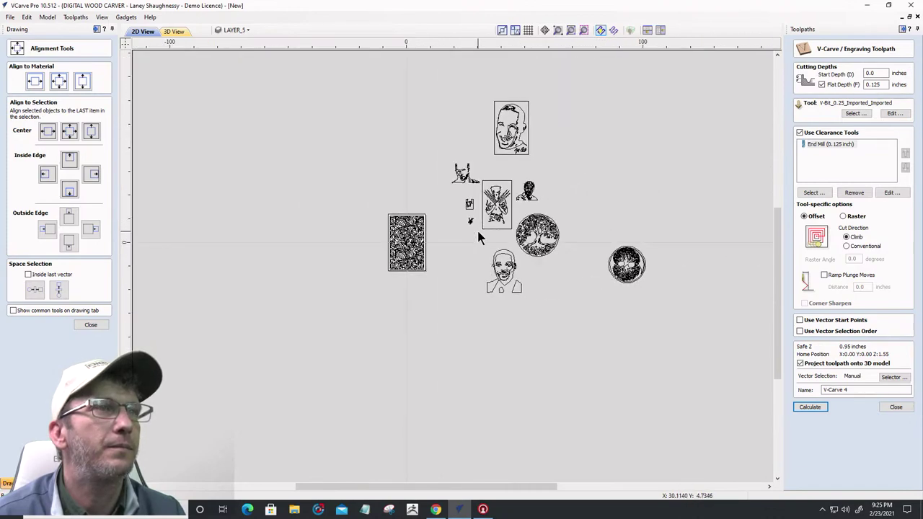
pyautogui.moveTo(419, 67); pyautogui.dragTo(544, 148)
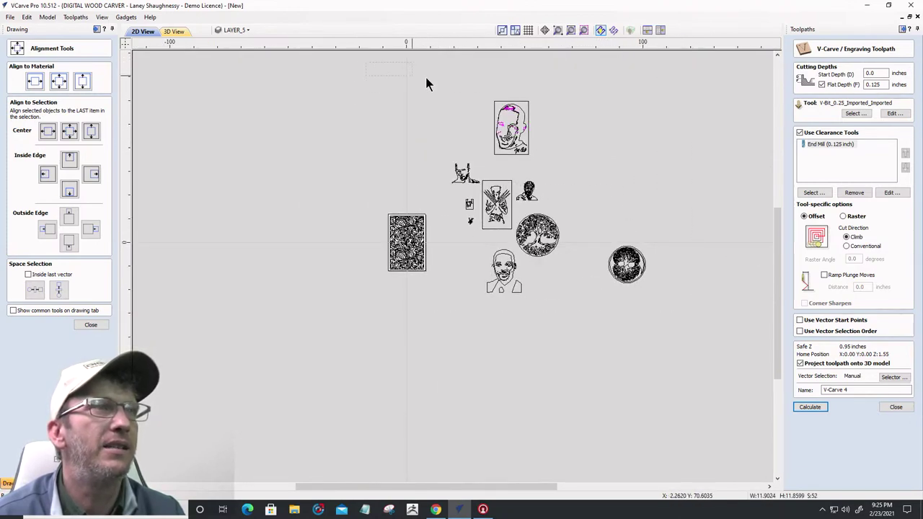
pyautogui.moveTo(367, 63); pyautogui.dragTo(617, 214)
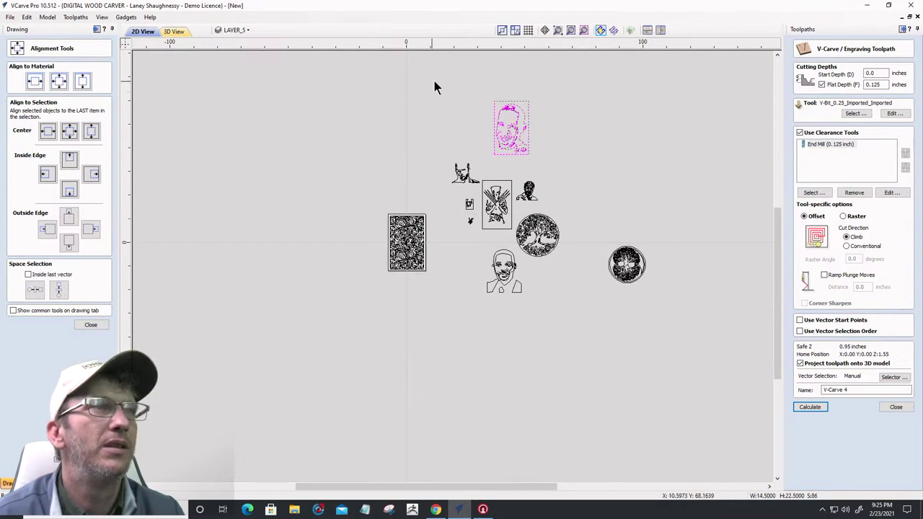
pyautogui.moveTo(452, 83); pyautogui.dragTo(666, 339)
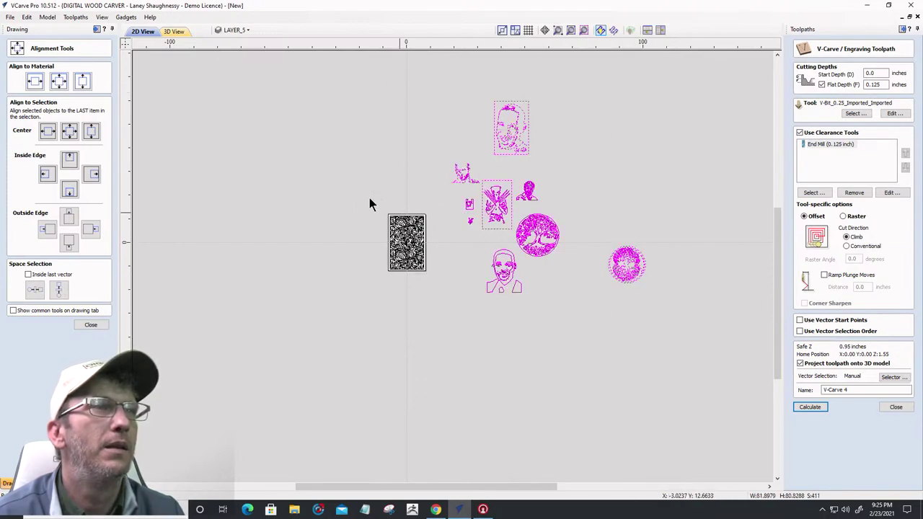
pyautogui.scroll(5, 490, 203)
pyautogui.scroll(3, 534, 220)
pyautogui.scroll(-5, 546, 230)
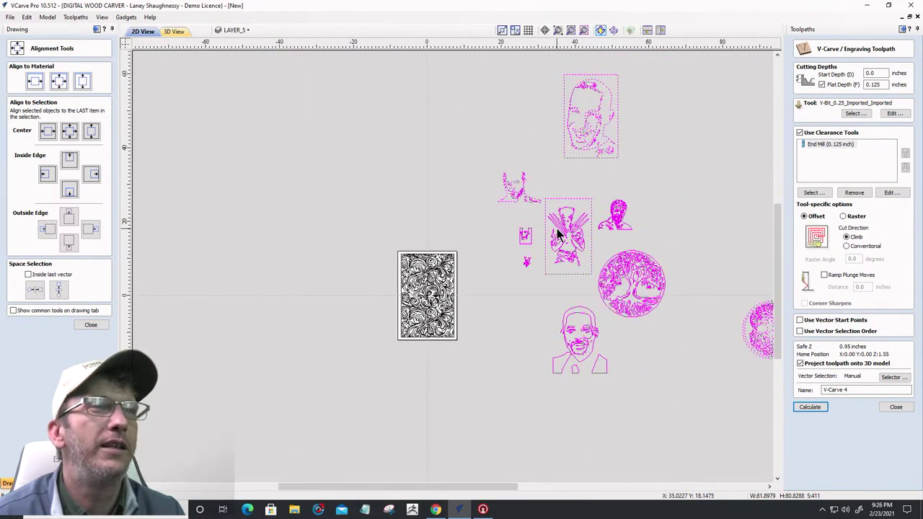
pyautogui.rightClick(558, 231)
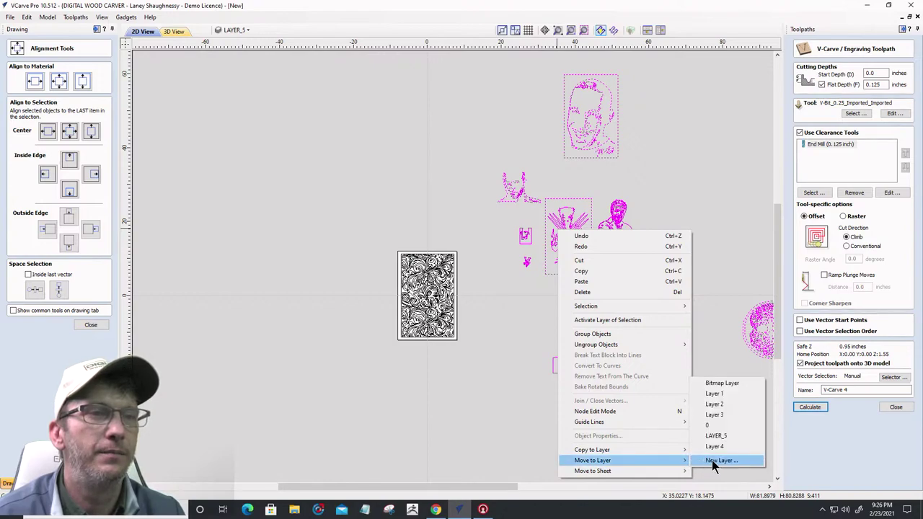
pyautogui.click(714, 462)
pyautogui.click(453, 266)
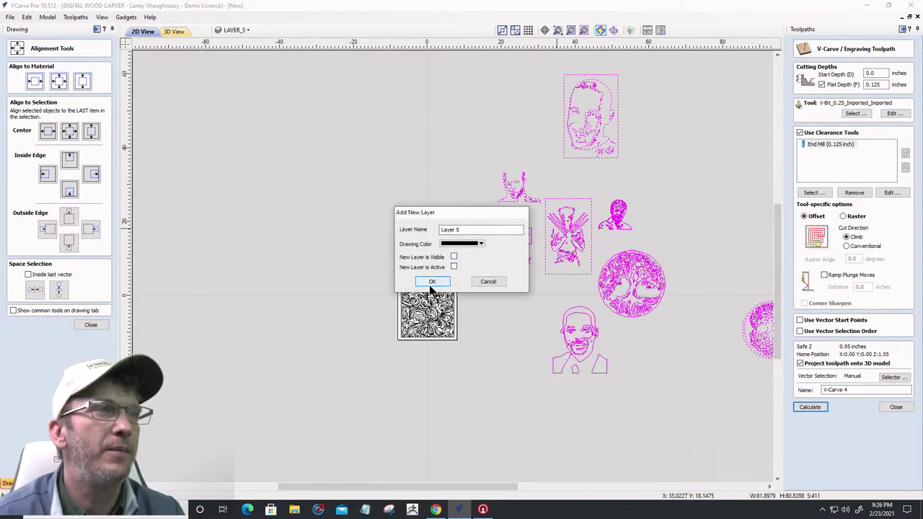
pyautogui.click(431, 282)
pyautogui.press('F3')
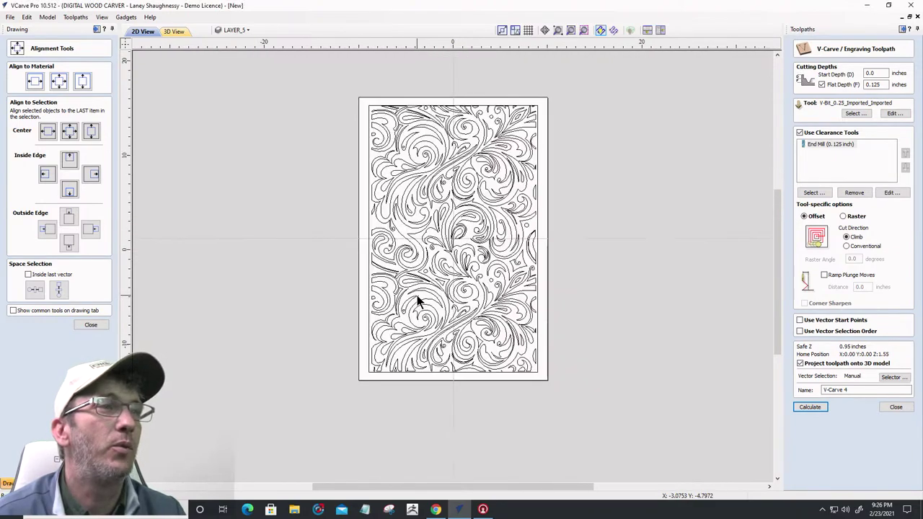
# Select all open vectors and join the single open vector into a closed shape
pyautogui.rightClick(398, 140)
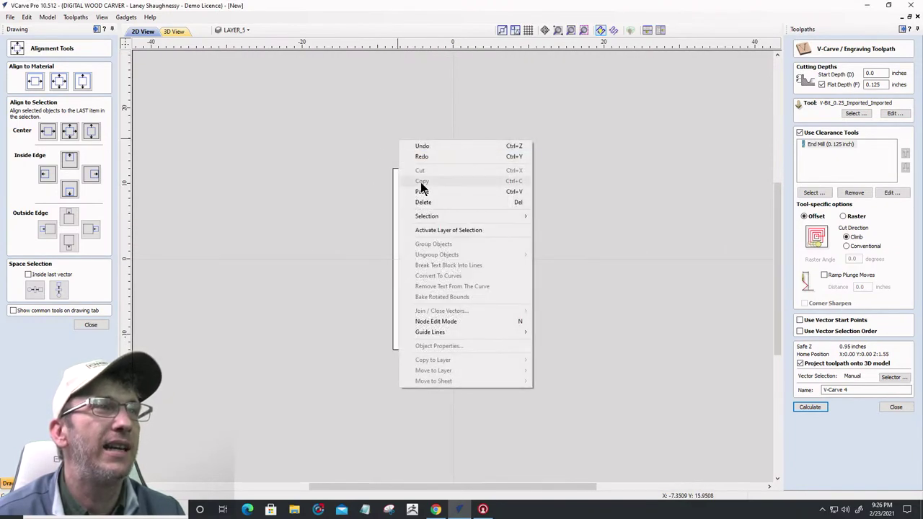
pyautogui.moveTo(425, 216)
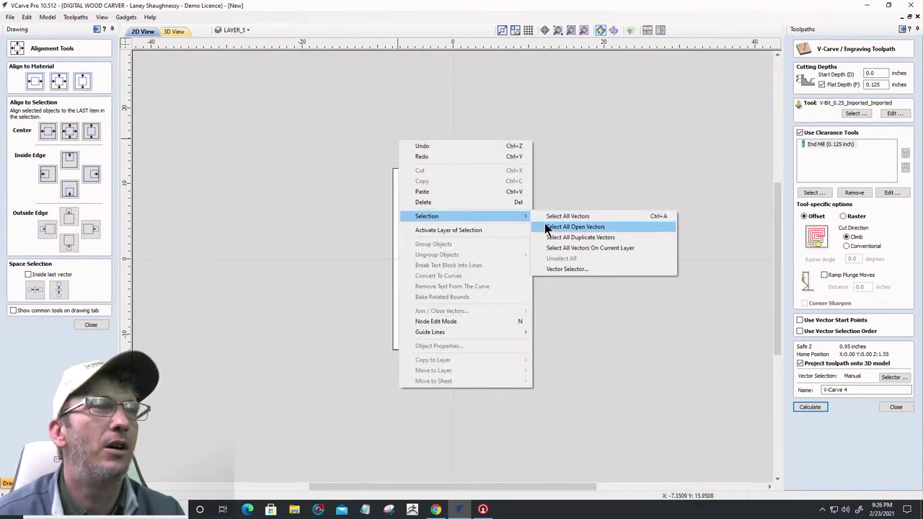
pyautogui.click(550, 227)
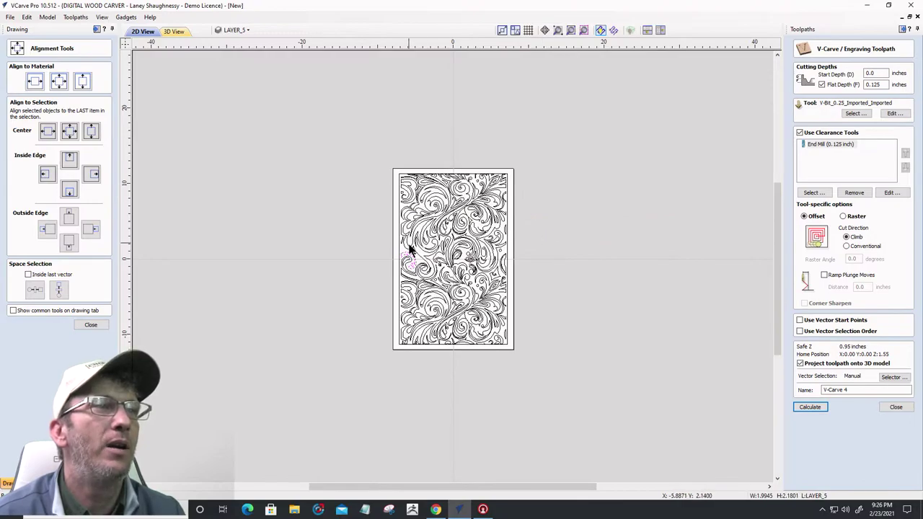
pyautogui.scroll(5, 398, 258)
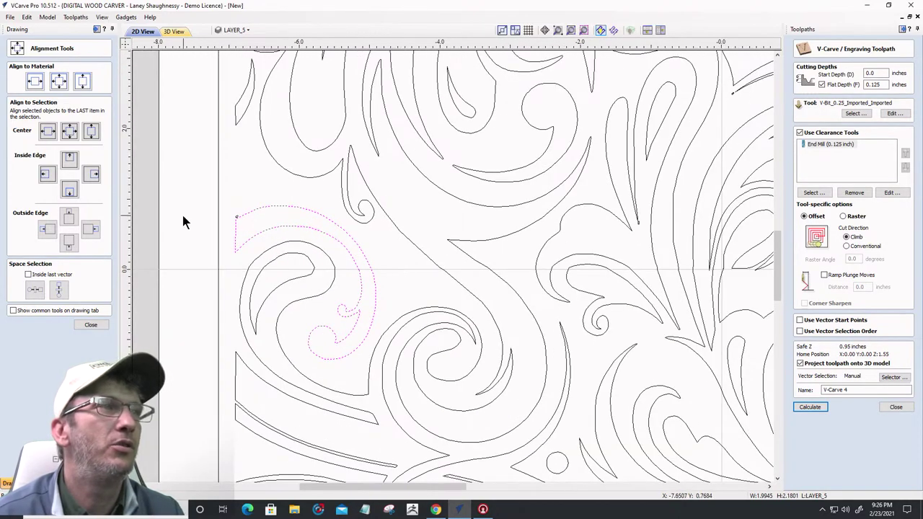
pyautogui.scroll(2, 182, 215)
pyautogui.scroll(2, 195, 220)
pyautogui.scroll(-2, 315, 158)
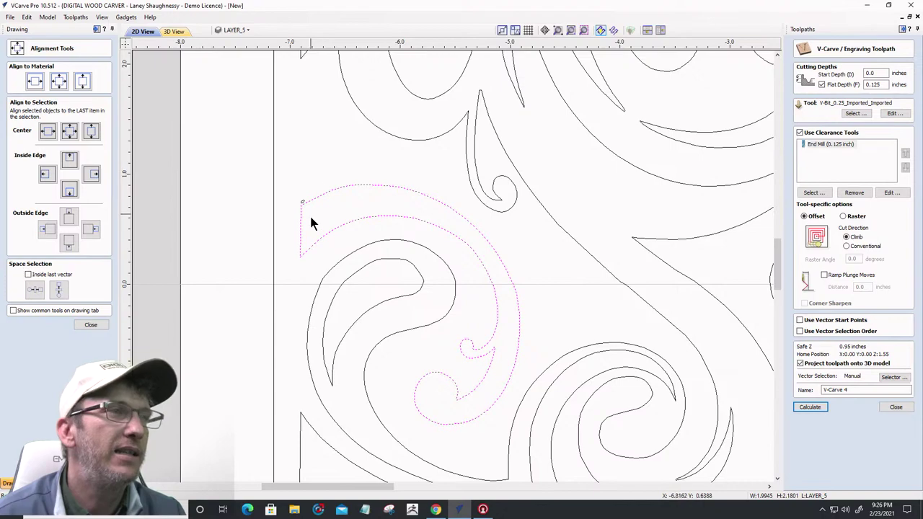
pyautogui.click(90, 325)
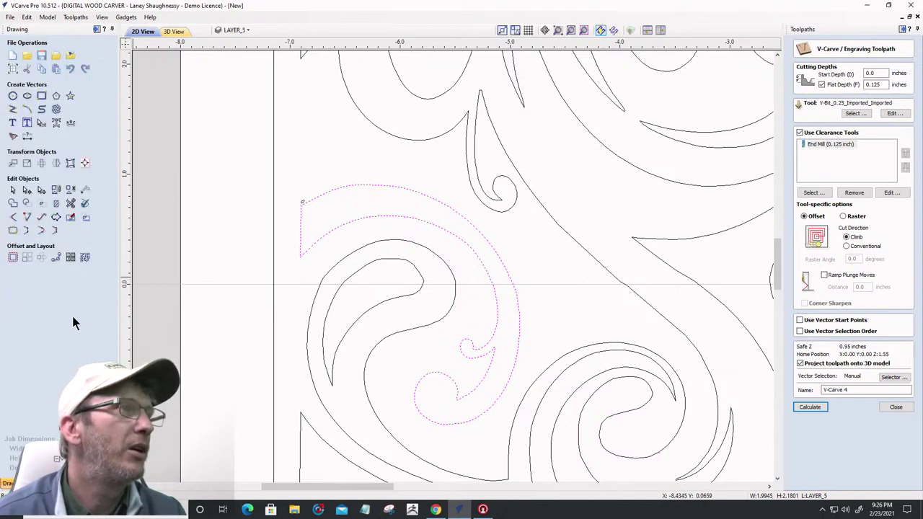
pyautogui.click(12, 230)
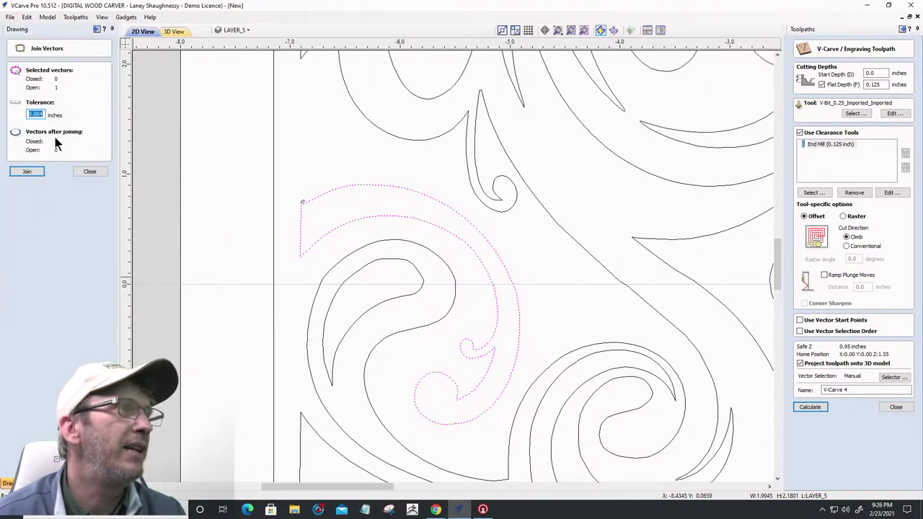
pyautogui.click(25, 174)
# Select all 138 scroll vectors and recalculate the V-carve toolpath
pyautogui.scroll(-10, 296, 180)
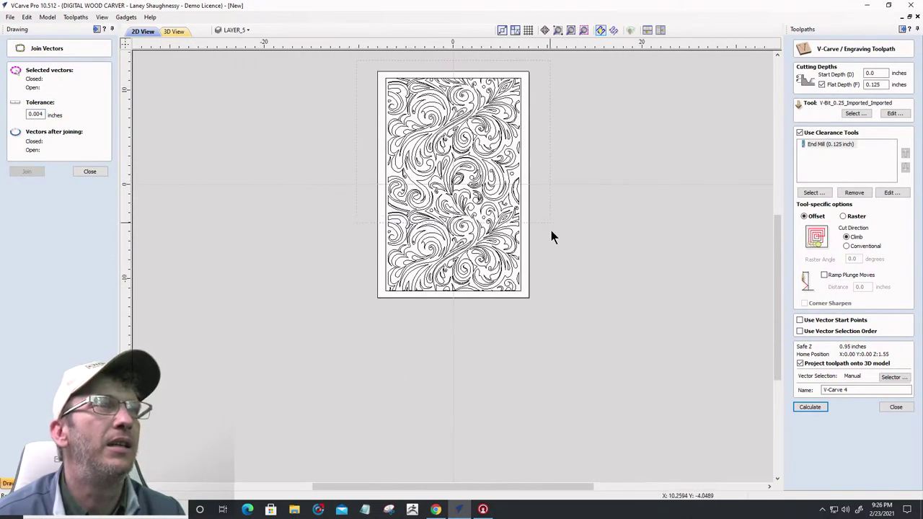
pyautogui.hotkey('ctrl', 'a')
pyautogui.click(806, 408)
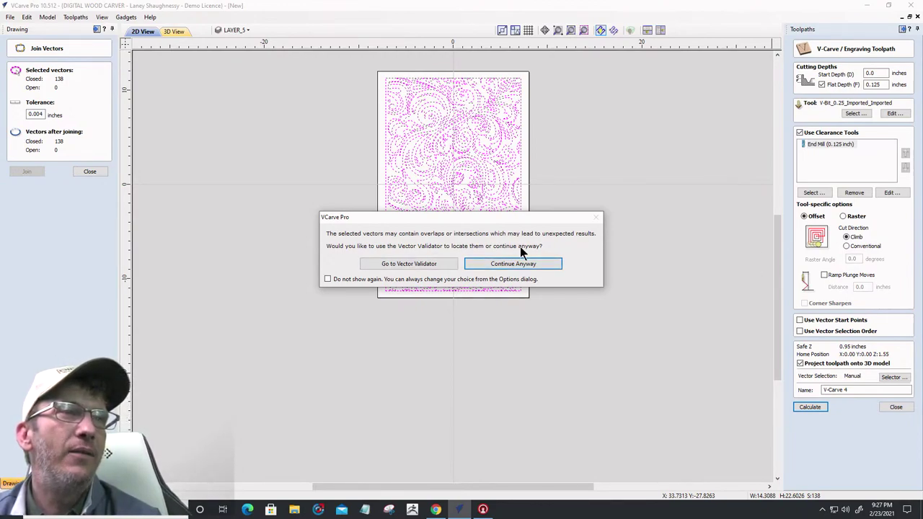
# Run the Vector Validator on the selected vectors, locating 2 intersections
pyautogui.click(399, 265)
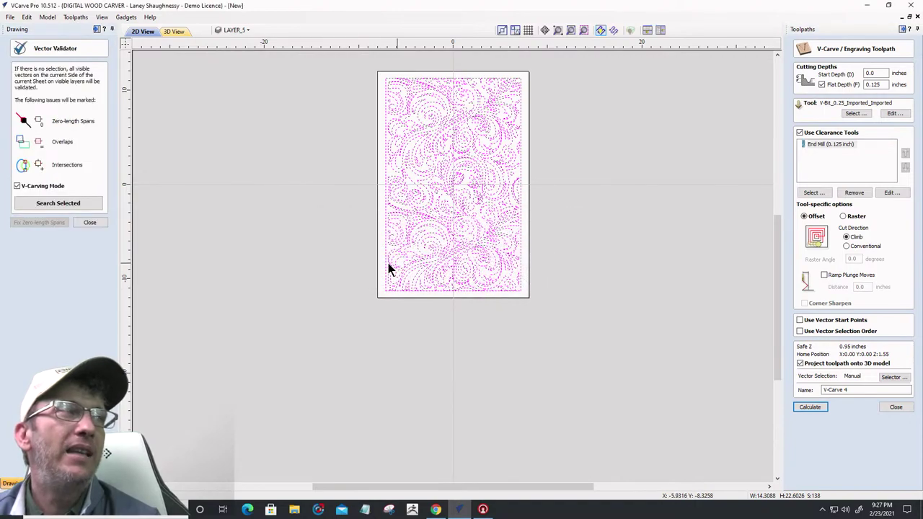
pyautogui.click(41, 202)
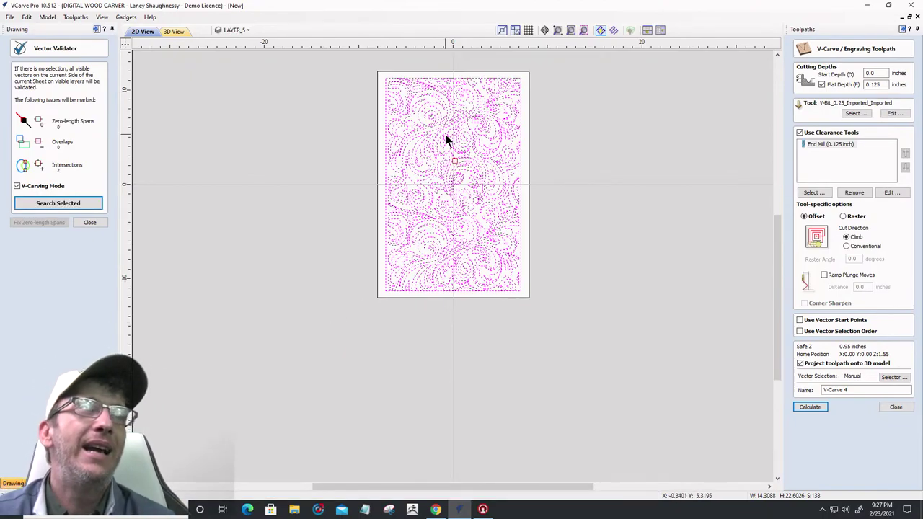
pyautogui.scroll(3, 447, 150)
pyautogui.scroll(8, 467, 202)
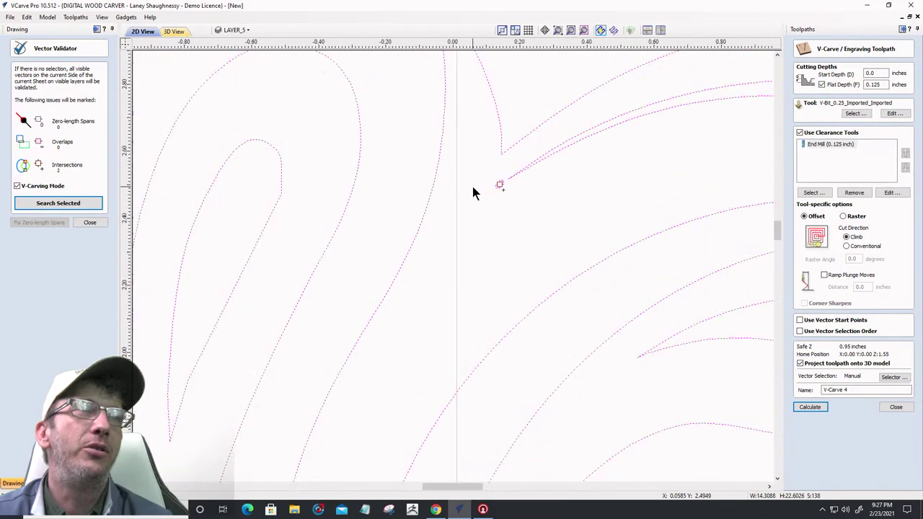
# Delete the two tiny stray squares and reselect the whole scroll design
pyautogui.click(527, 191)
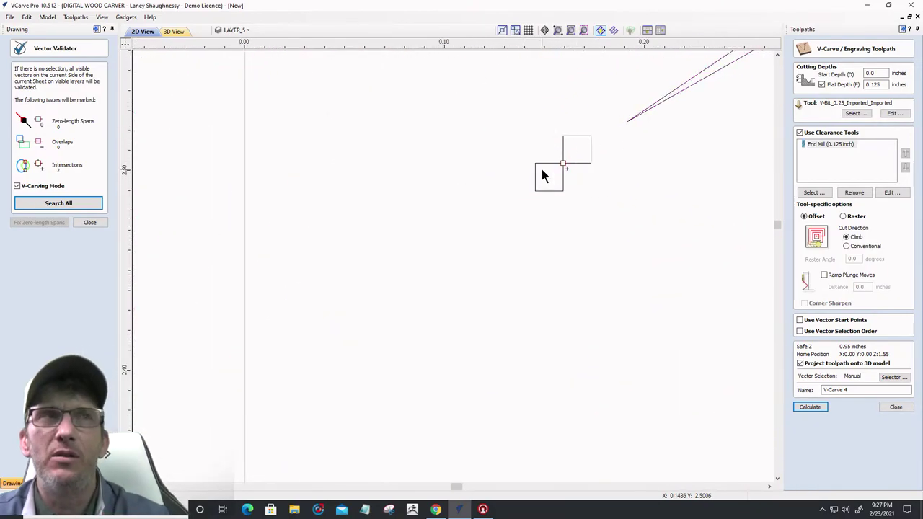
pyautogui.moveTo(506, 107); pyautogui.dragTo(604, 213)
pyautogui.press('Delete')
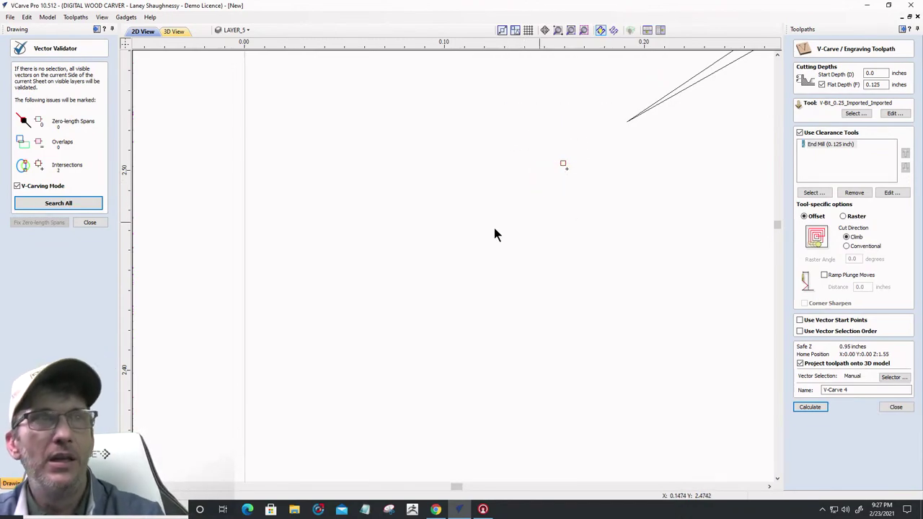
pyautogui.click(90, 223)
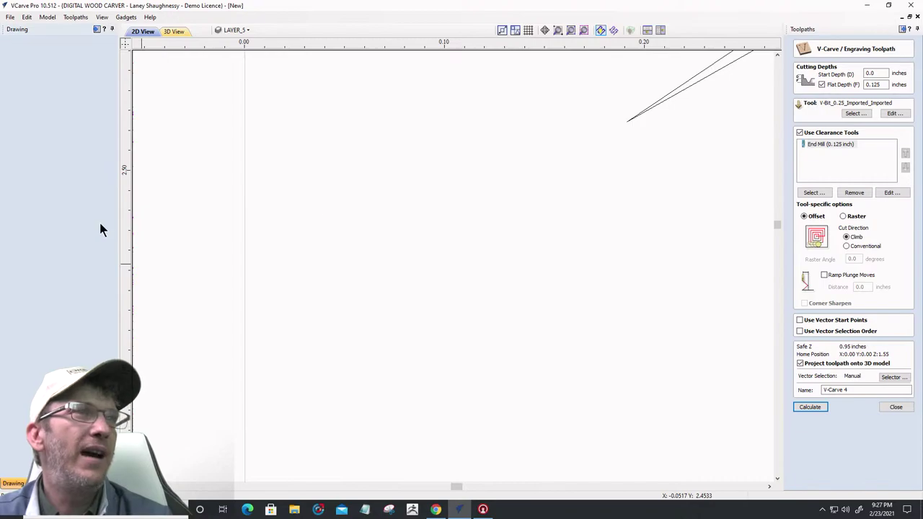
pyautogui.press('F6')
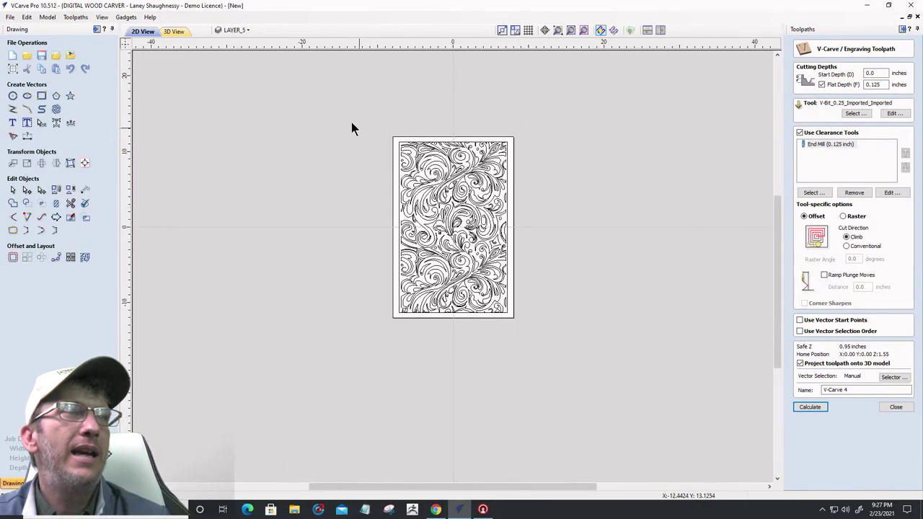
pyautogui.moveTo(351, 122); pyautogui.dragTo(566, 321)
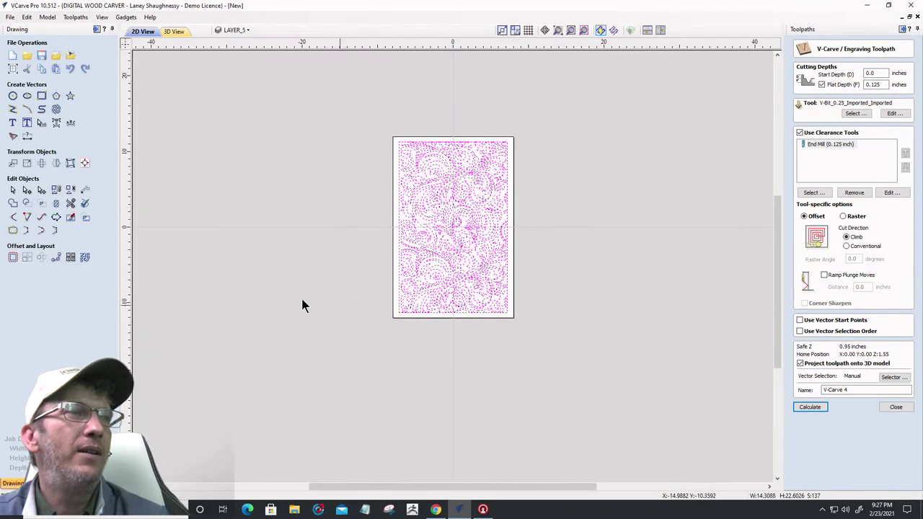
# Re-run the vector check on the selected scroll vectors to look for problems
pyautogui.click(85, 204)
pyautogui.click(42, 203)
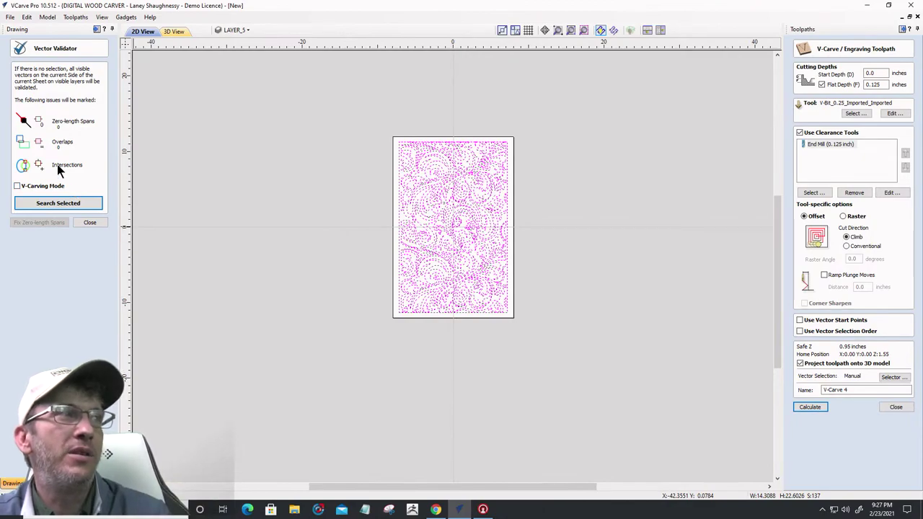
pyautogui.click(90, 222)
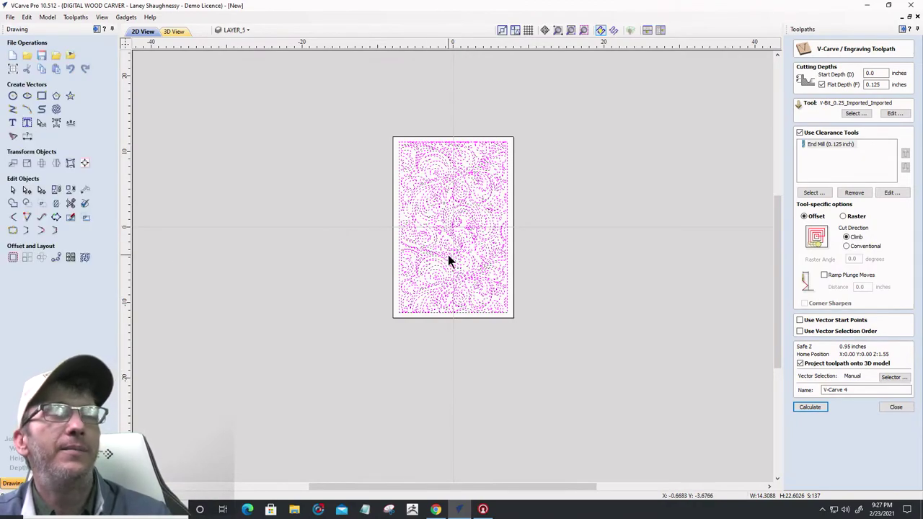
pyautogui.scroll(3, 439, 253)
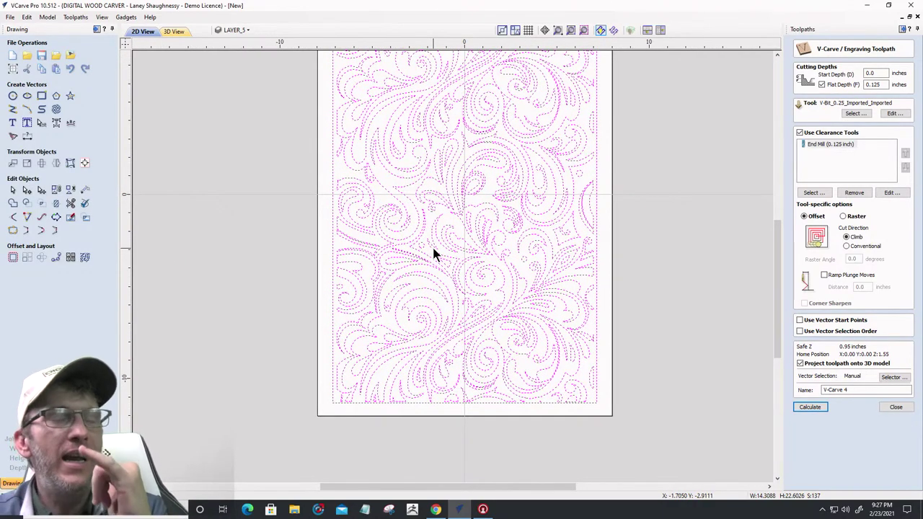
# Clear the selection and try Select All Duplicate Vectors from the canvas menu
pyautogui.click(606, 261)
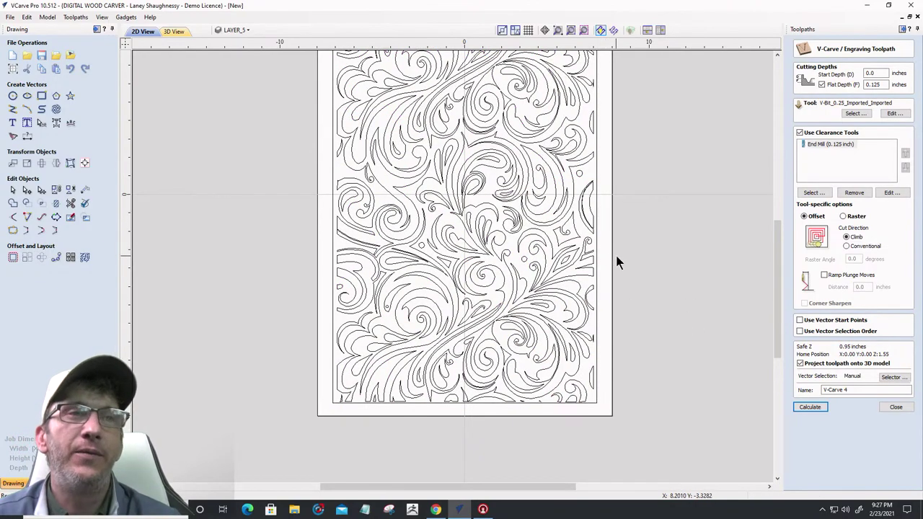
pyautogui.rightClick(623, 254)
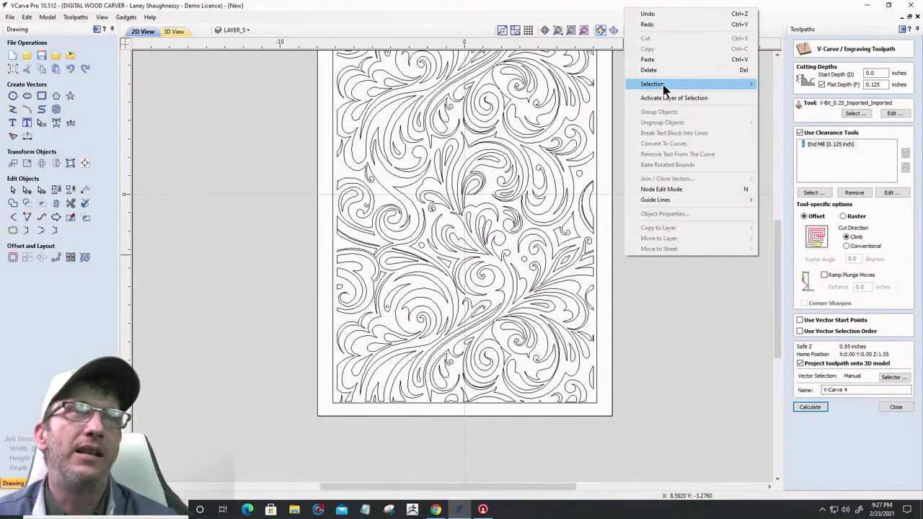
pyautogui.moveTo(663, 84)
pyautogui.click(808, 105)
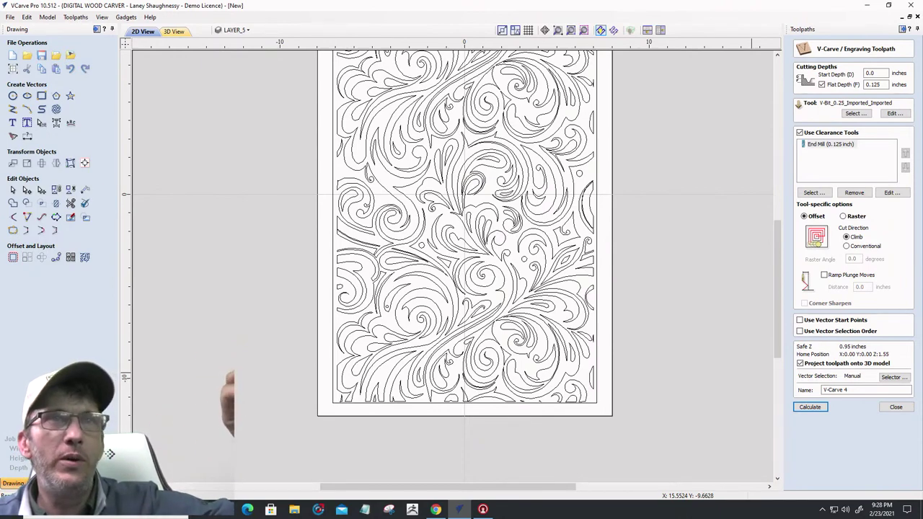
# Dismiss the no-vectors warning, select all pattern vectors, and calculate the V-Carve 4 toolpath
pyautogui.click(806, 407)
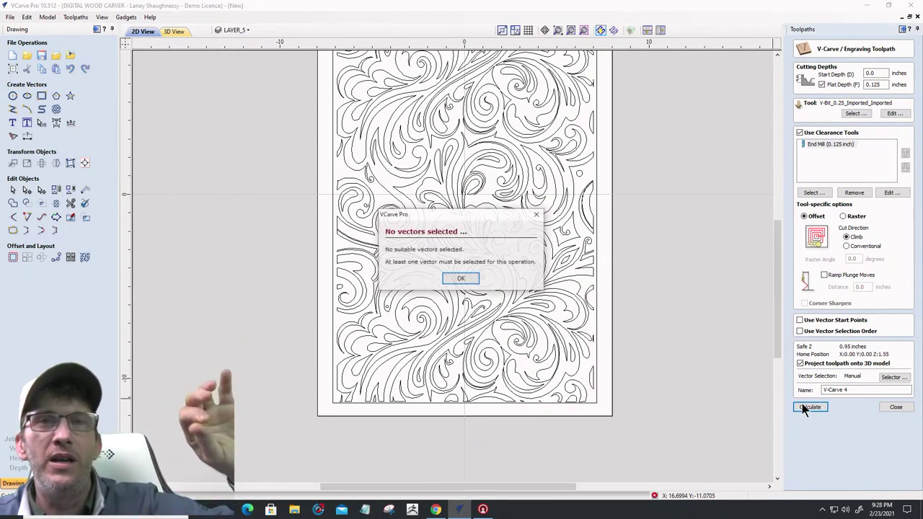
pyautogui.click(464, 279)
pyautogui.scroll(-2, 670, 327)
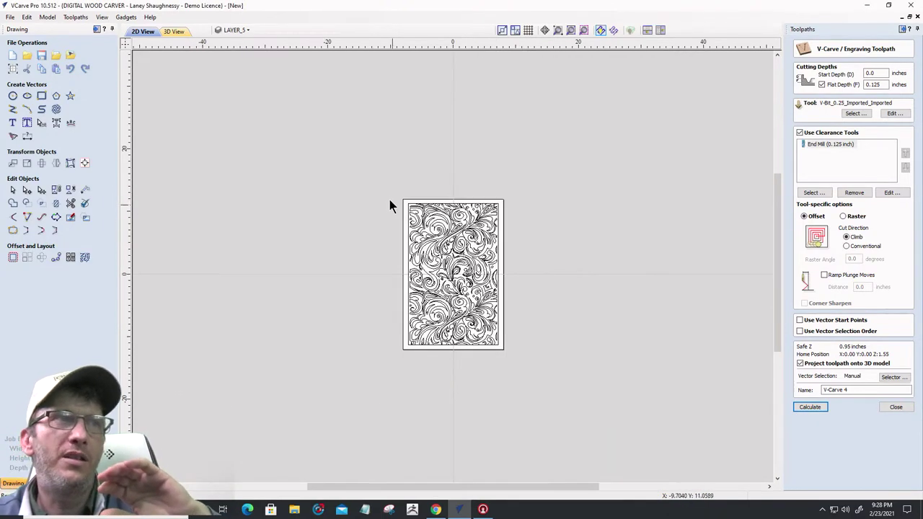
pyautogui.moveTo(532, 380); pyautogui.dragTo(533, 380)
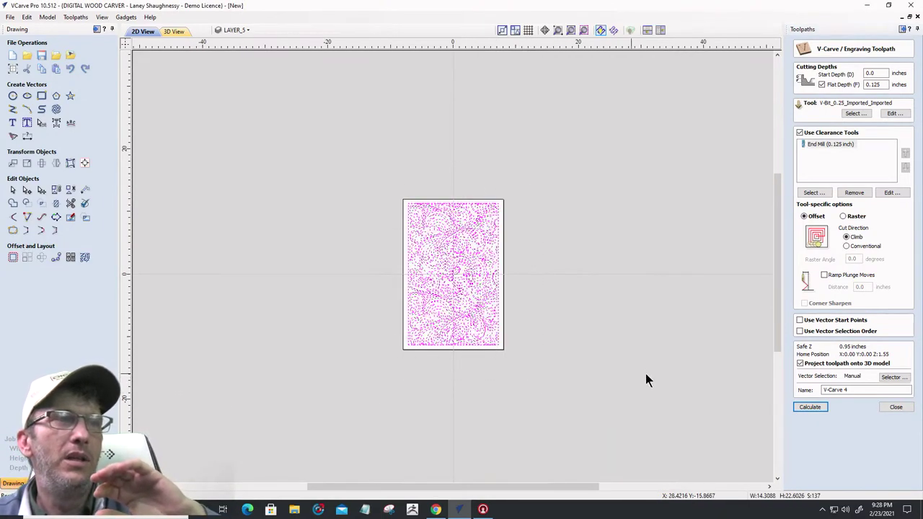
pyautogui.click(806, 407)
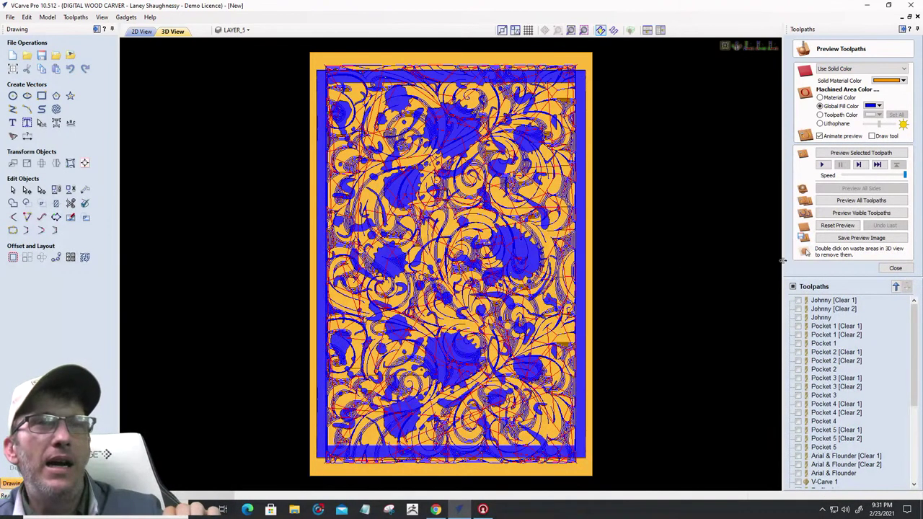
# Reset the preview to uncut material and open the Use Solid Color texture list
pyautogui.click(836, 226)
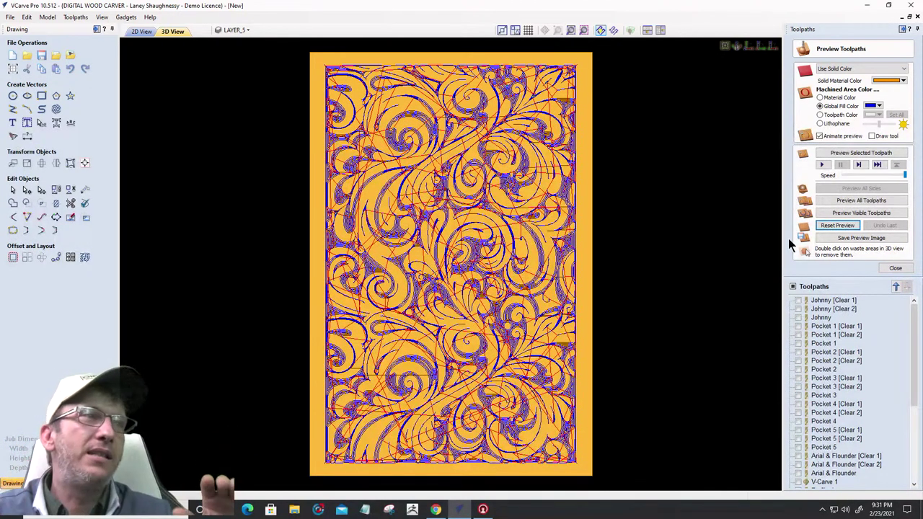
pyautogui.scroll(3, 326, 279)
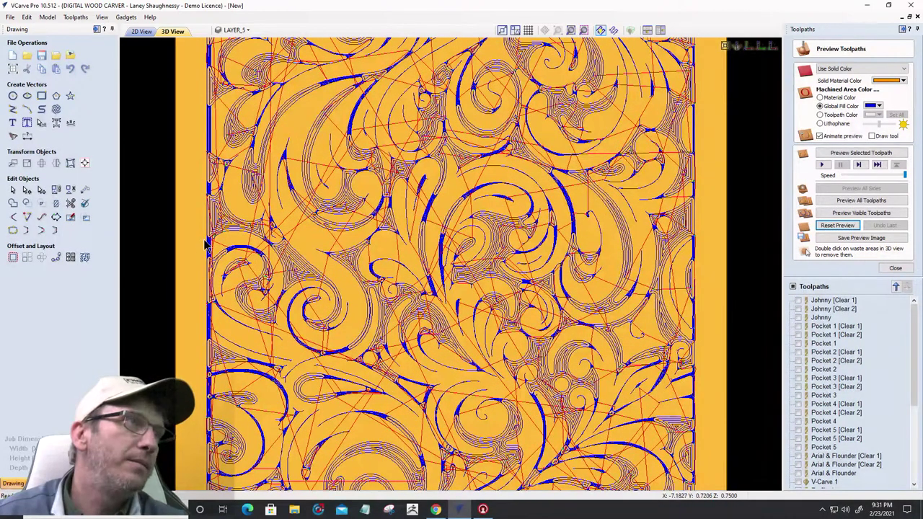
pyautogui.scroll(-2, 228, 256)
pyautogui.scroll(-1, 227, 256)
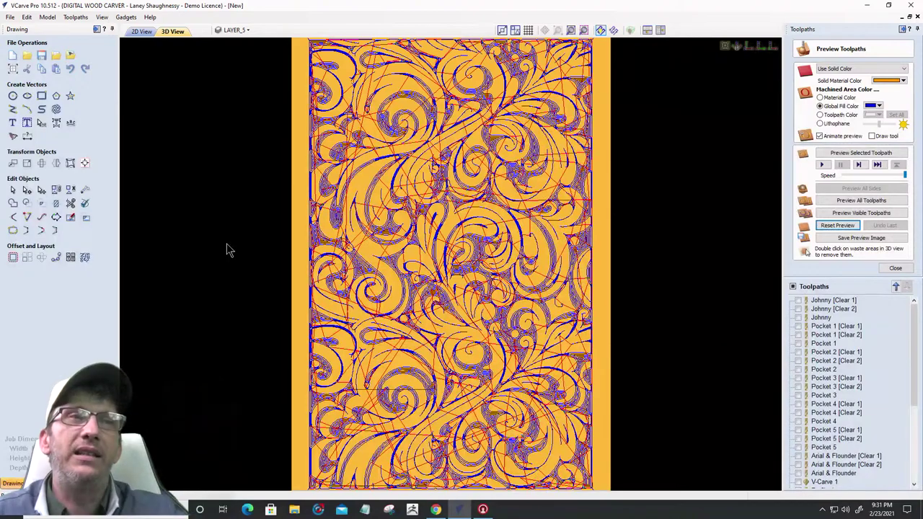
pyautogui.click(843, 69)
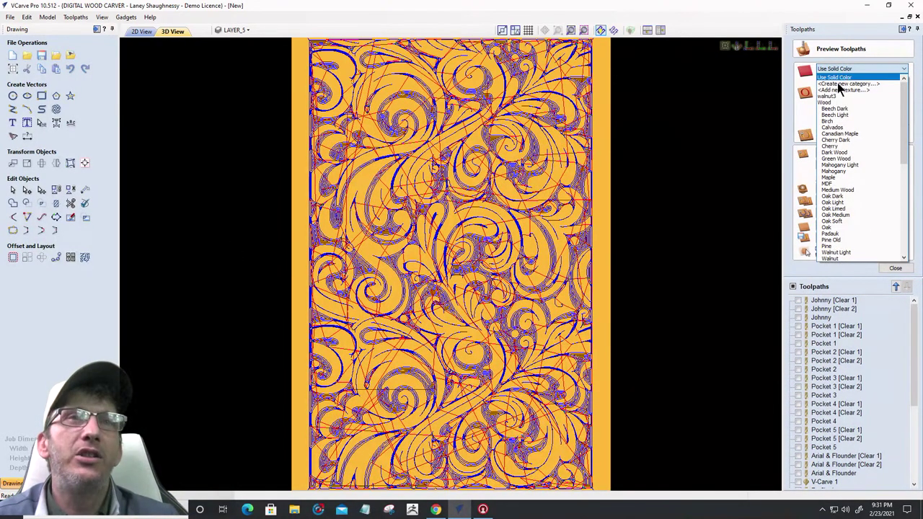
# Preview the visible toolpaths in Maple with machined areas filled black, tilted into perspective
pyautogui.click(835, 179)
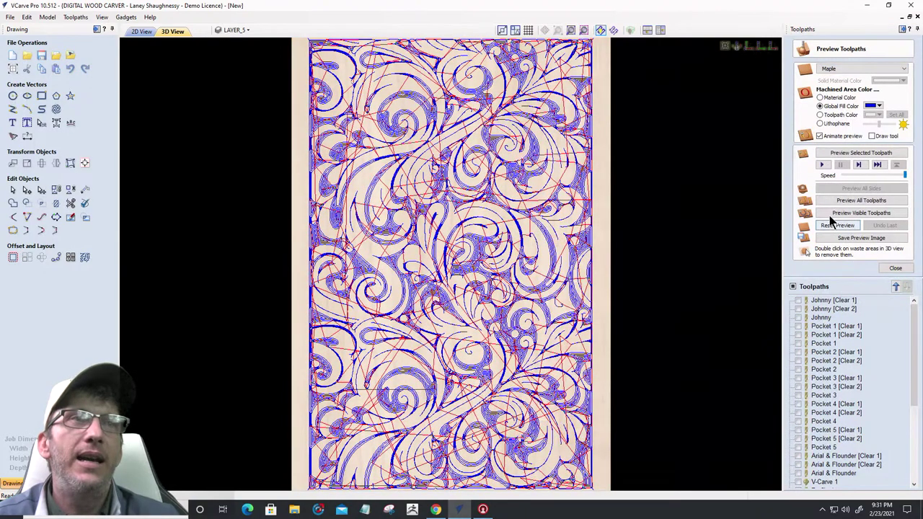
pyautogui.click(840, 211)
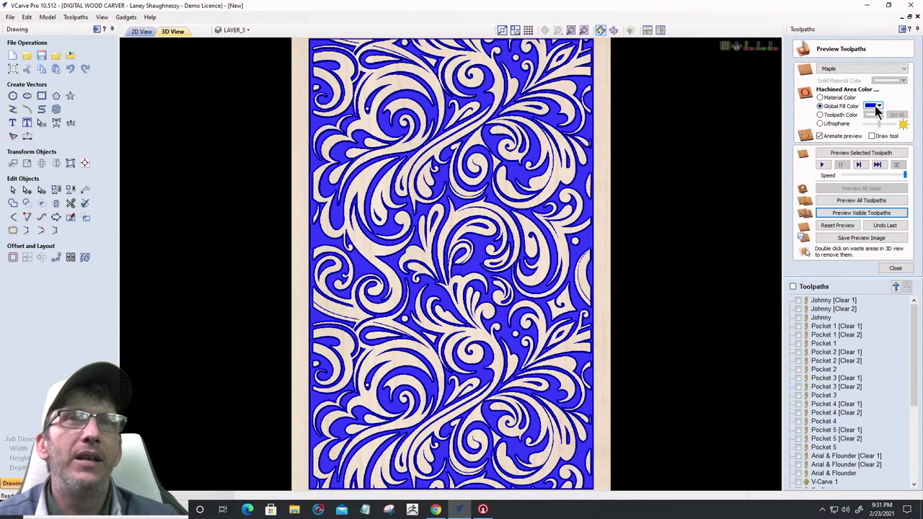
pyautogui.click(877, 106)
pyautogui.click(854, 130)
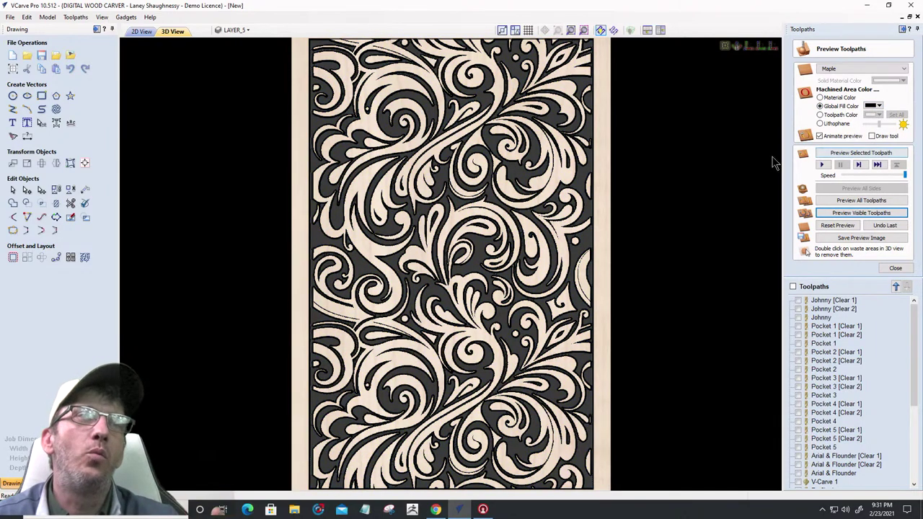
pyautogui.scroll(-2, 703, 165)
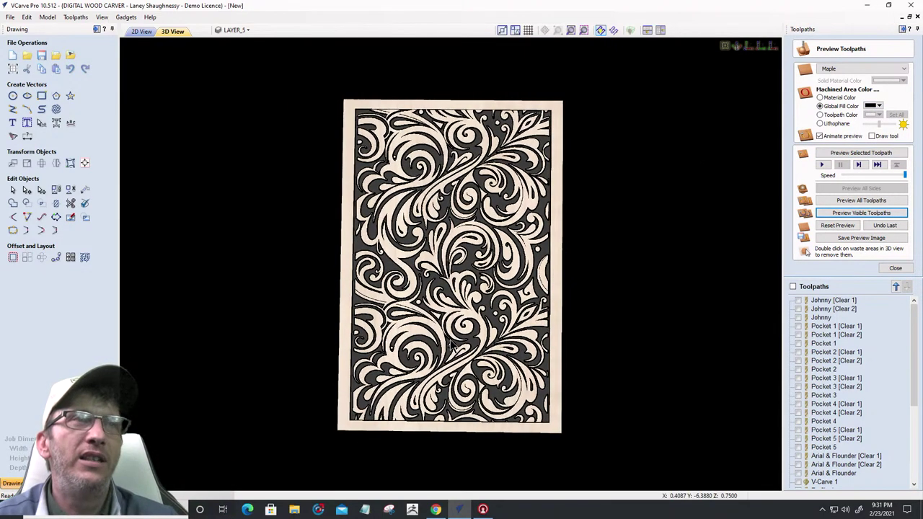
pyautogui.scroll(2, 492, 330)
pyautogui.moveTo(487, 333); pyautogui.dragTo(436, 358)
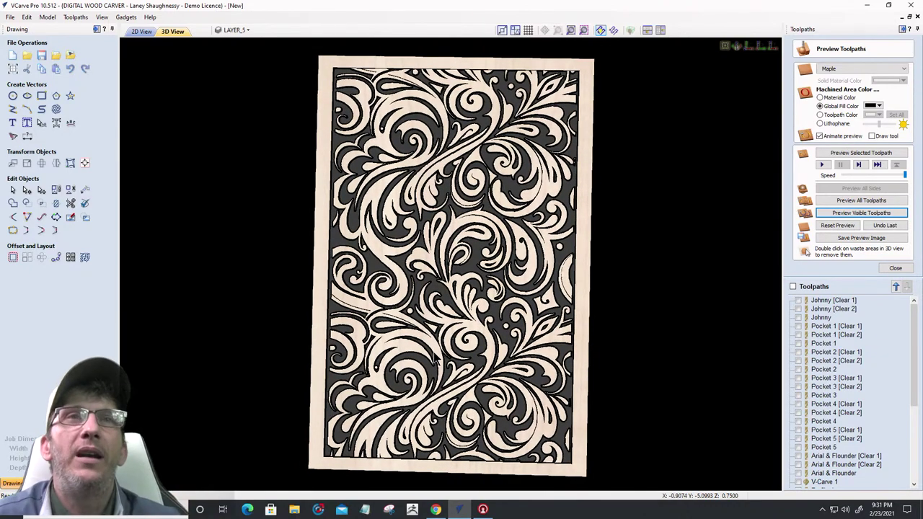
pyautogui.click(879, 106)
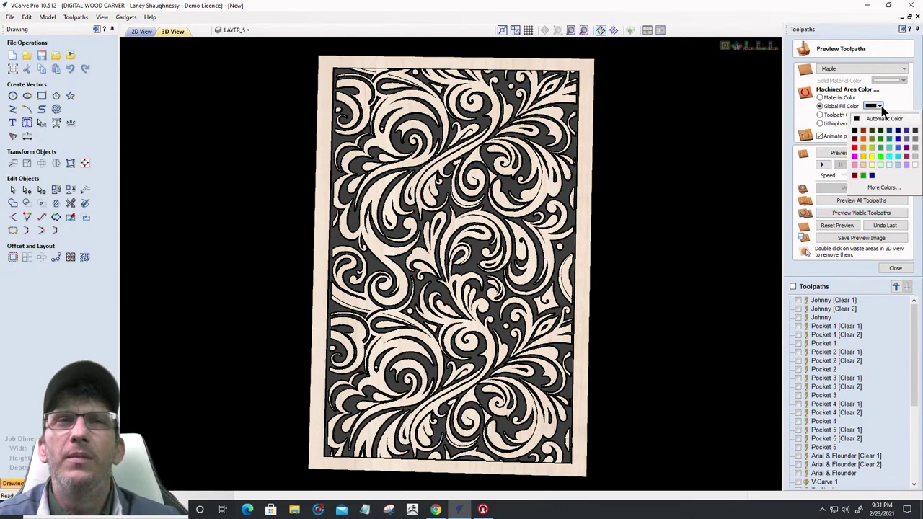
pyautogui.click(854, 139)
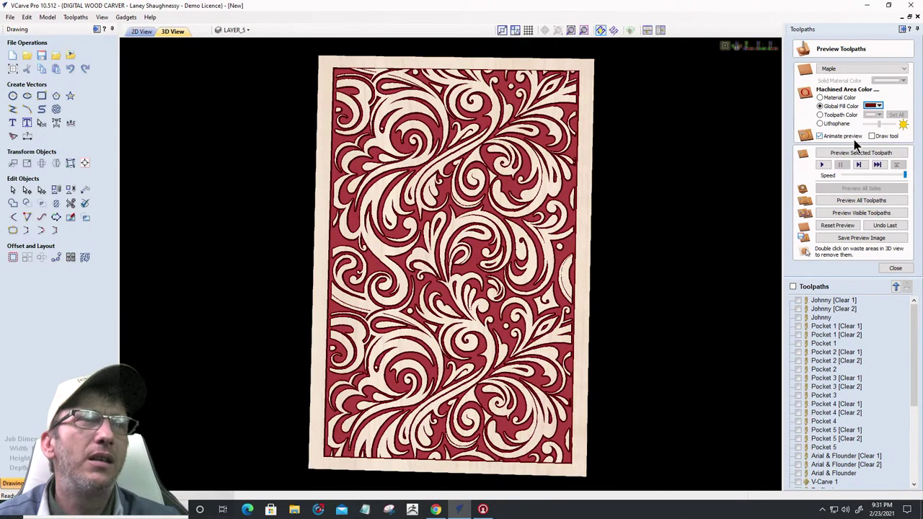
pyautogui.click(871, 106)
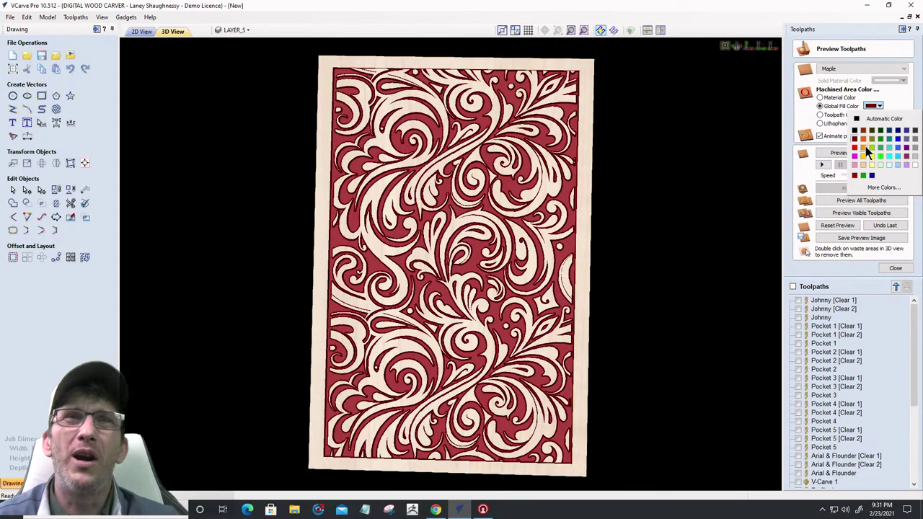
pyautogui.click(897, 138)
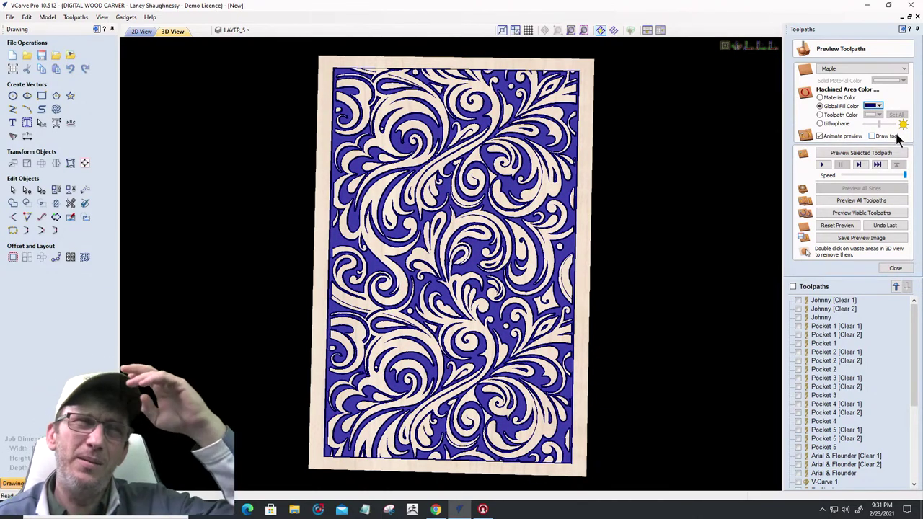
pyautogui.click(877, 107)
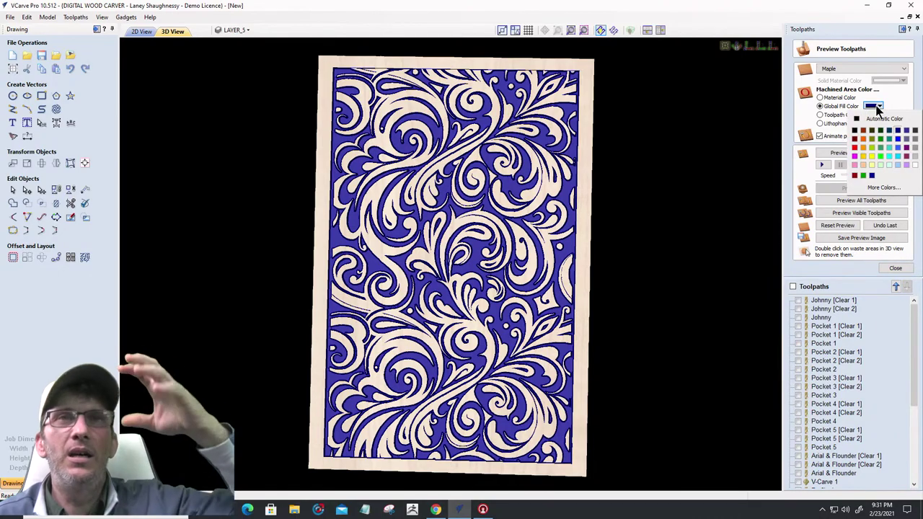
pyautogui.click(881, 139)
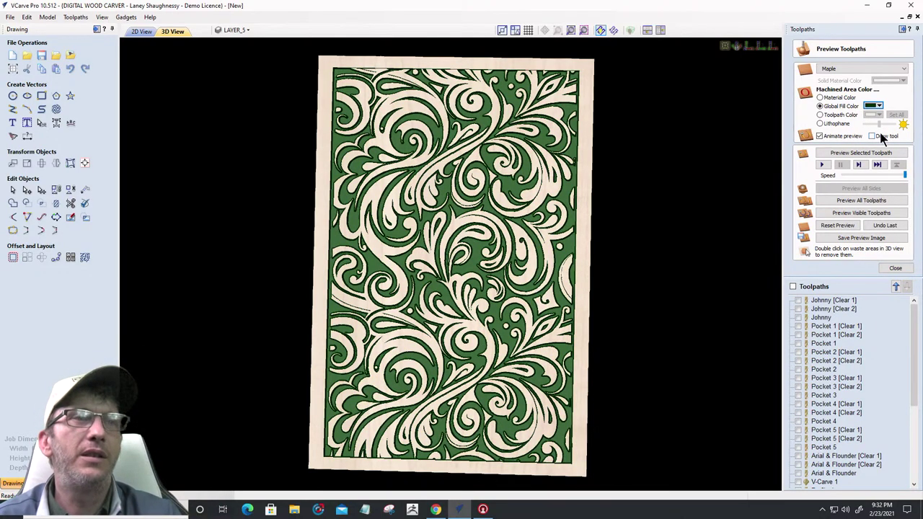
pyautogui.scroll(5, 802, 137)
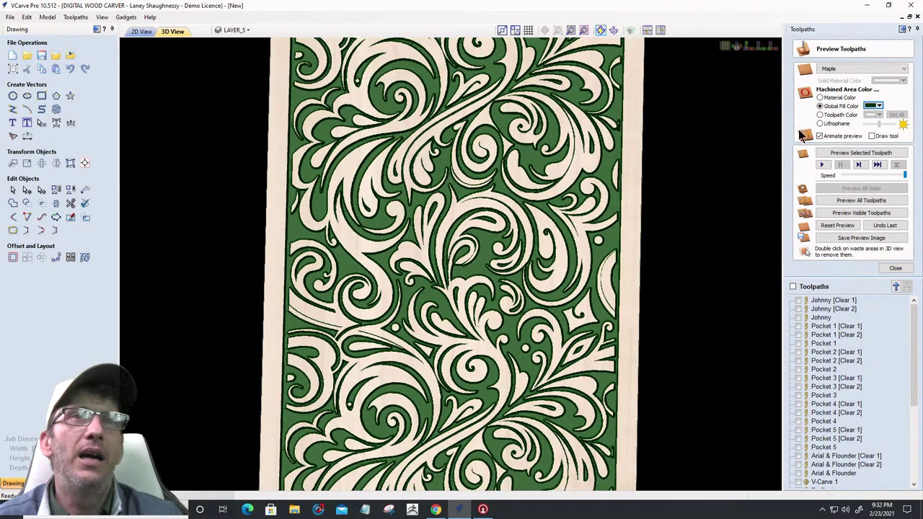
pyautogui.click(878, 106)
pyautogui.click(855, 117)
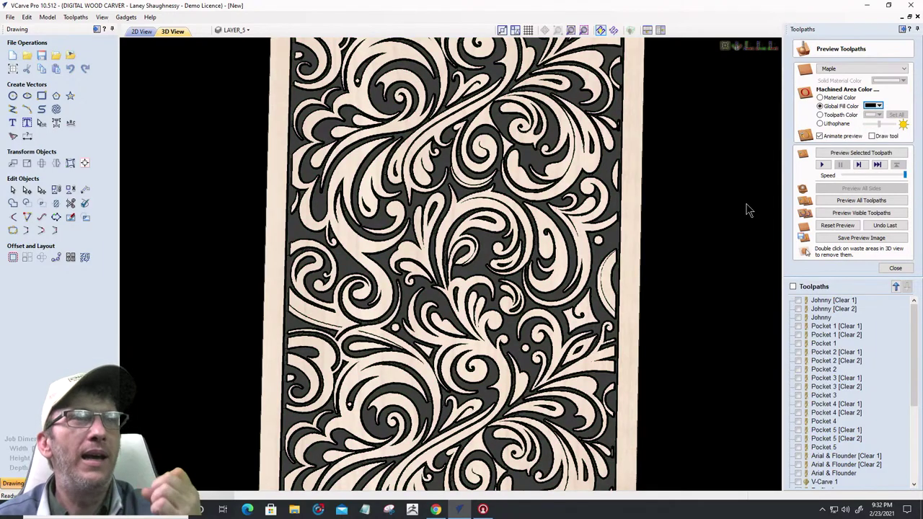
pyautogui.scroll(-3, 739, 211)
pyautogui.moveTo(490, 317); pyautogui.dragTo(466, 261)
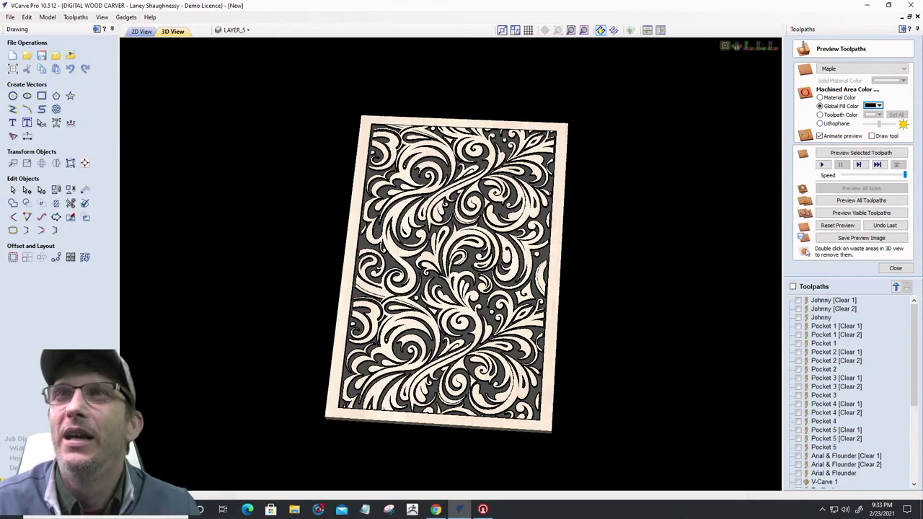
pyautogui.hotkey('alt', 'Tab')
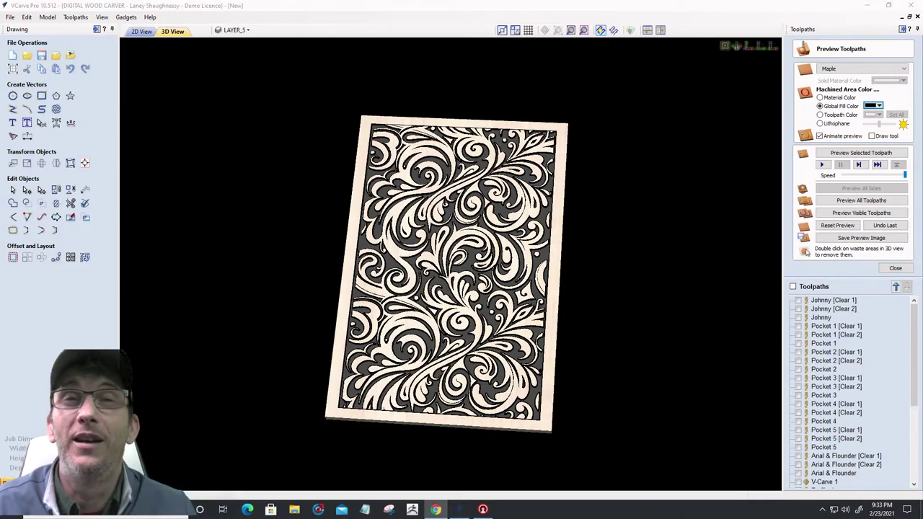
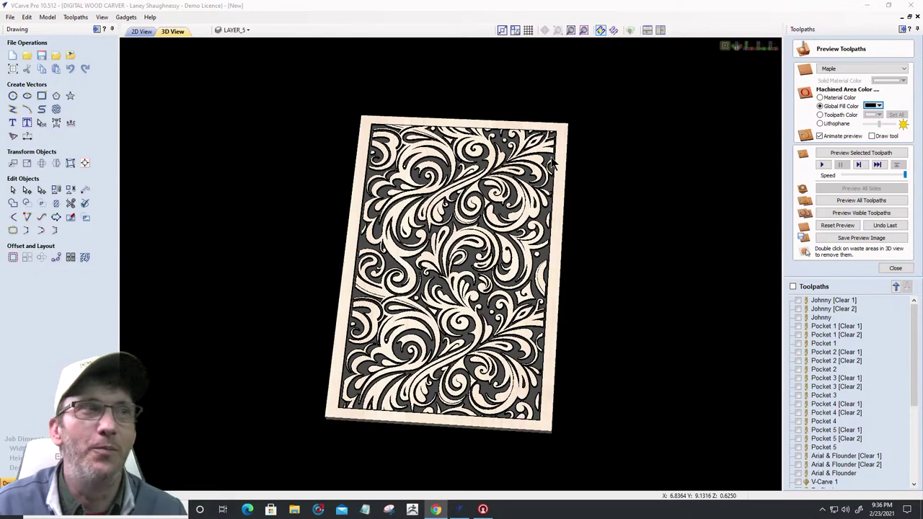
# In 2D View, draw a tall rectangle to the left of the swirl panel
pyautogui.click(141, 31)
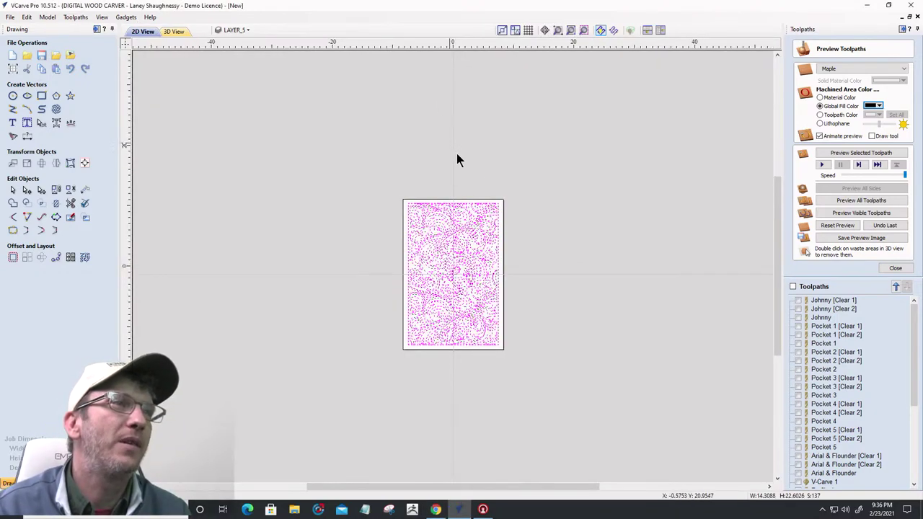
pyautogui.click(41, 95)
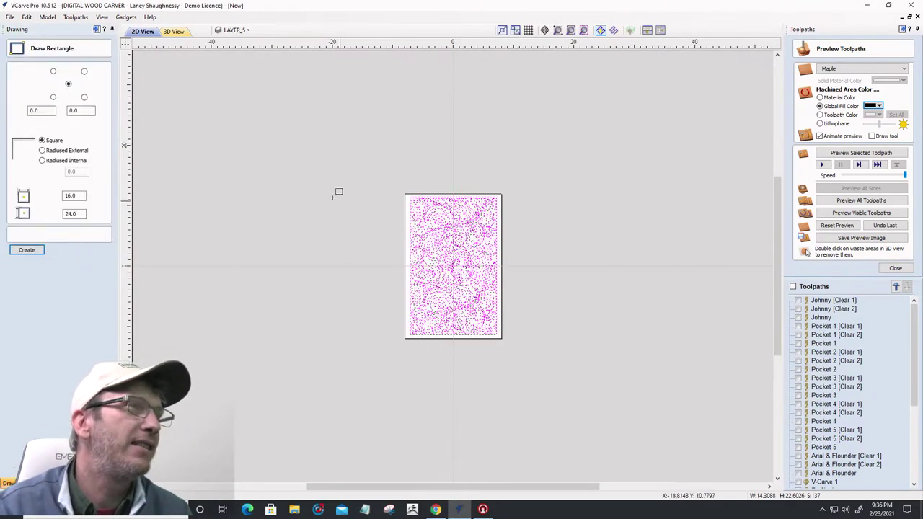
pyautogui.moveTo(252, 193)
pyautogui.mouseDown()
pyautogui.moveTo(324, 289)
pyautogui.moveTo(315, 344)
pyautogui.mouseUp()
pyautogui.click(90, 249)
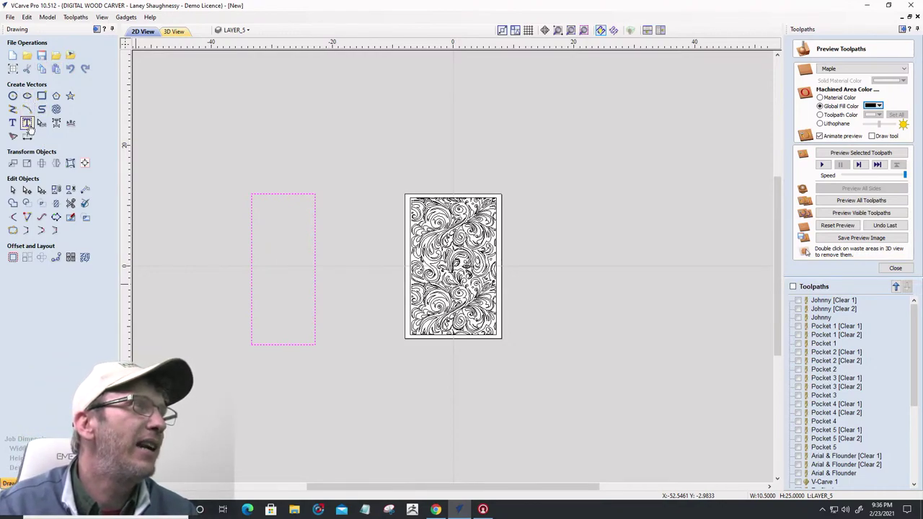
# Draw an 8-point star with radius 2.5 centred on the rectangle's top edge
pyautogui.click(70, 95)
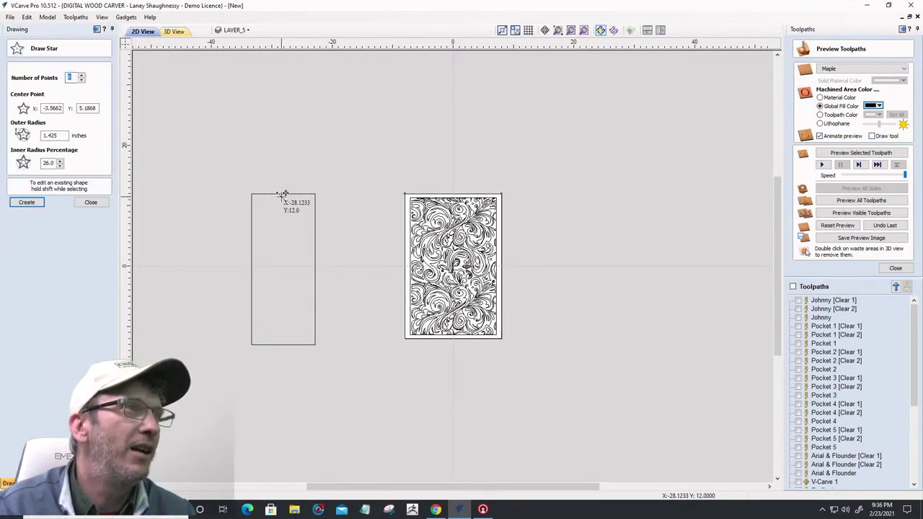
pyautogui.moveTo(283, 194); pyautogui.dragTo(288, 208)
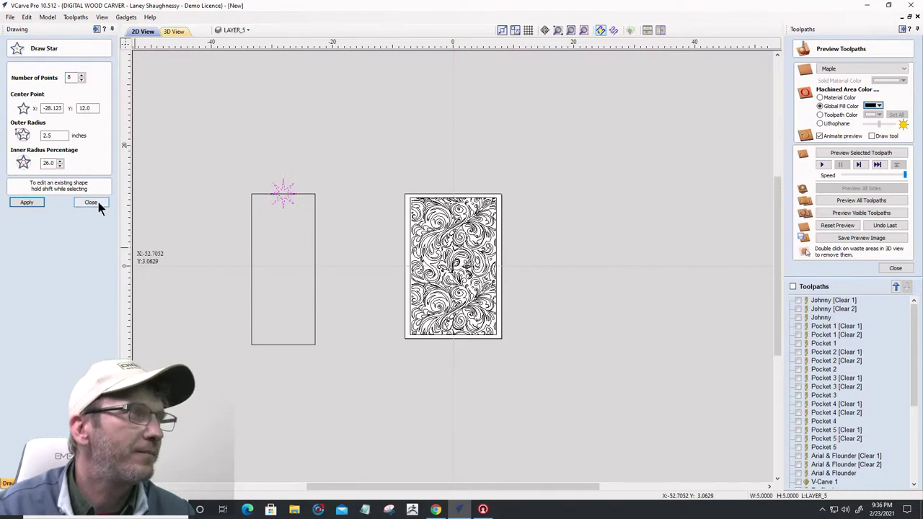
pyautogui.click(98, 202)
# Trim the star's points outside the rectangle, then drag the remaining half-star down inside it
pyautogui.scroll(5, 238, 191)
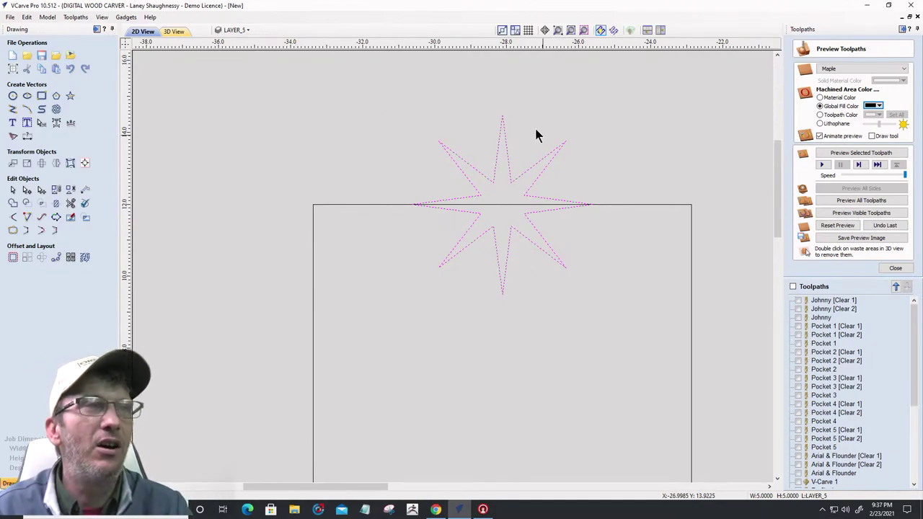
pyautogui.keyDown('shift'); pyautogui.click(362, 204); pyautogui.keyUp('shift')
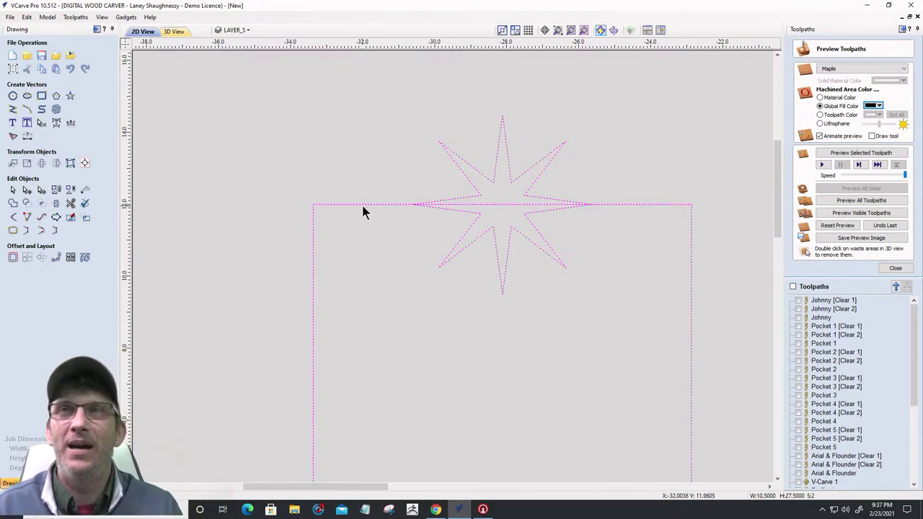
pyautogui.click(55, 205)
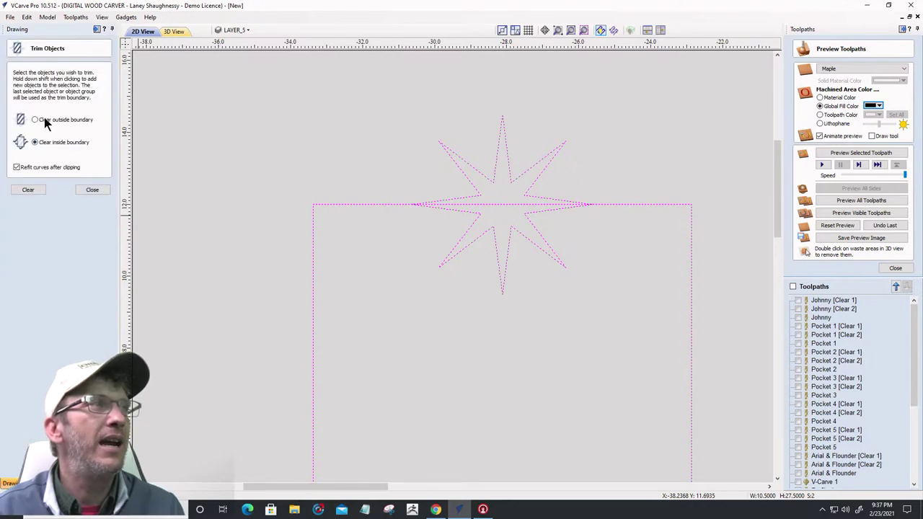
pyautogui.click(35, 120)
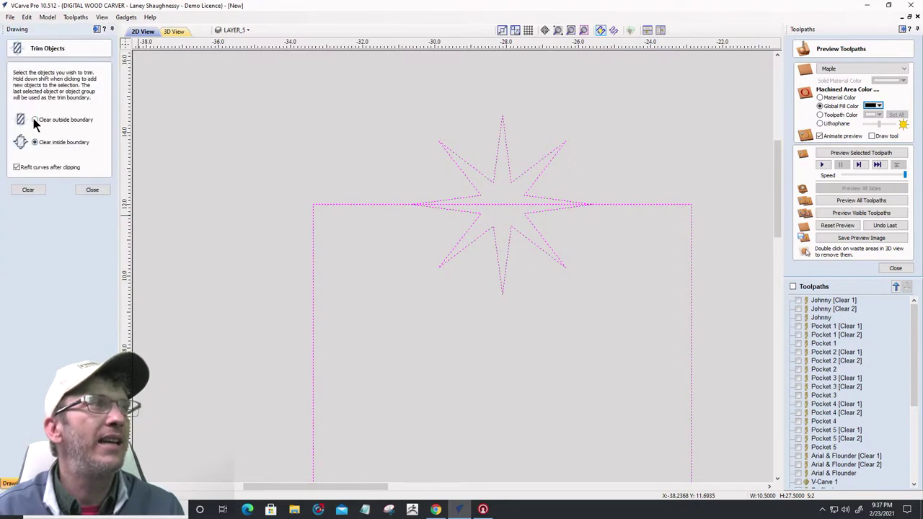
pyautogui.click(29, 190)
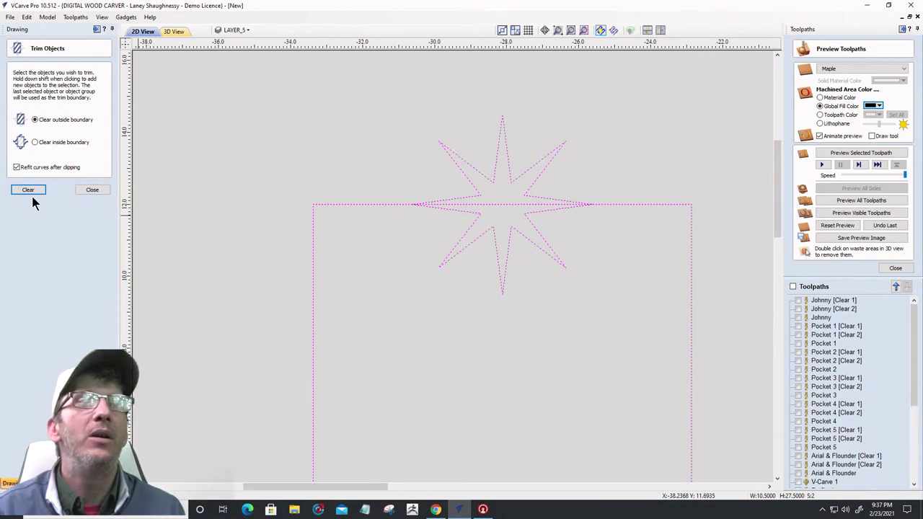
pyautogui.click(31, 191)
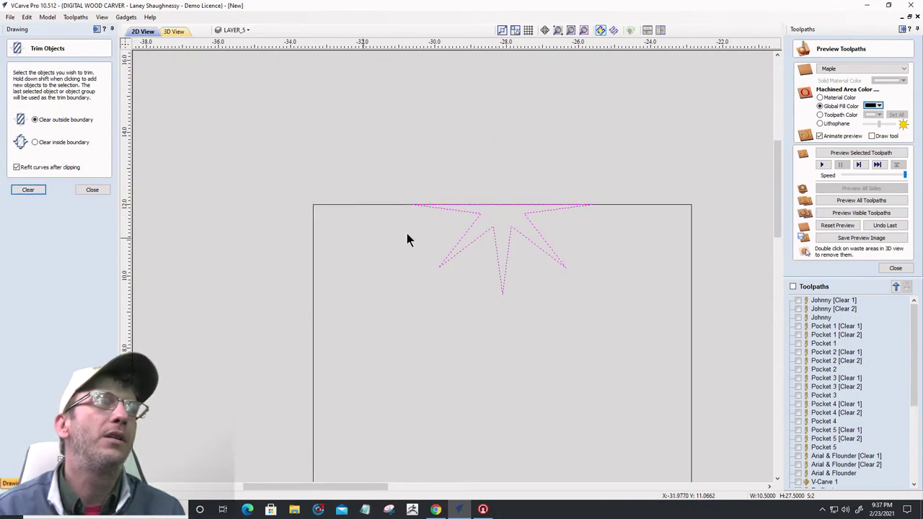
pyautogui.click(473, 207)
pyautogui.moveTo(474, 208); pyautogui.dragTo(474, 264)
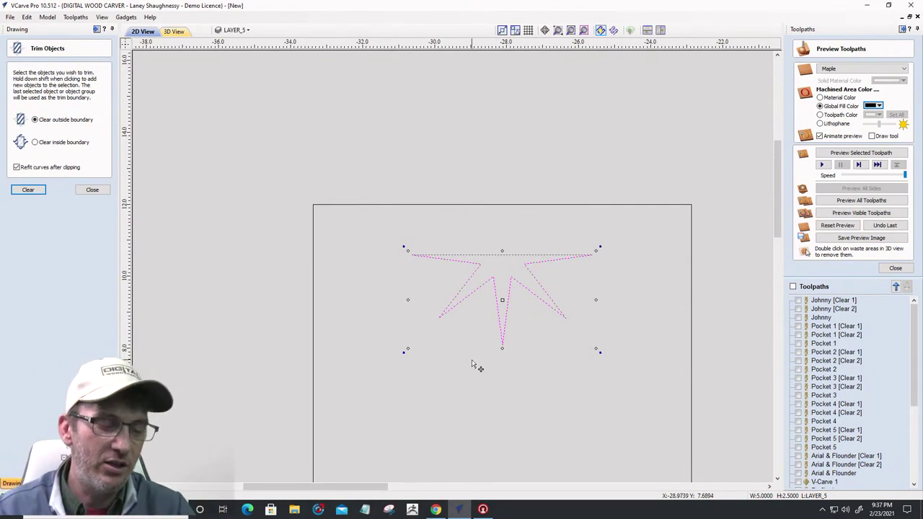
# Undo the move so the half-star's flat edge sits back on the rectangle's top edge
pyautogui.press('Up')
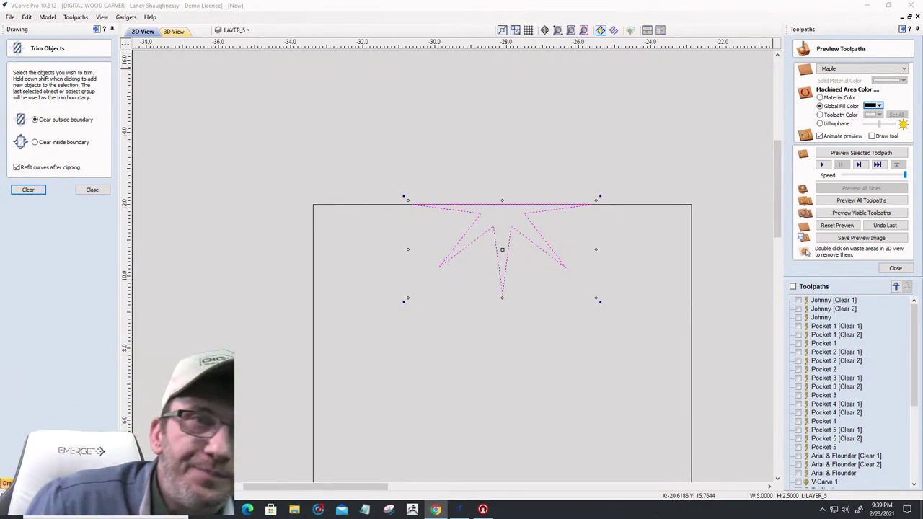
pyautogui.scroll(1, 624, 177)
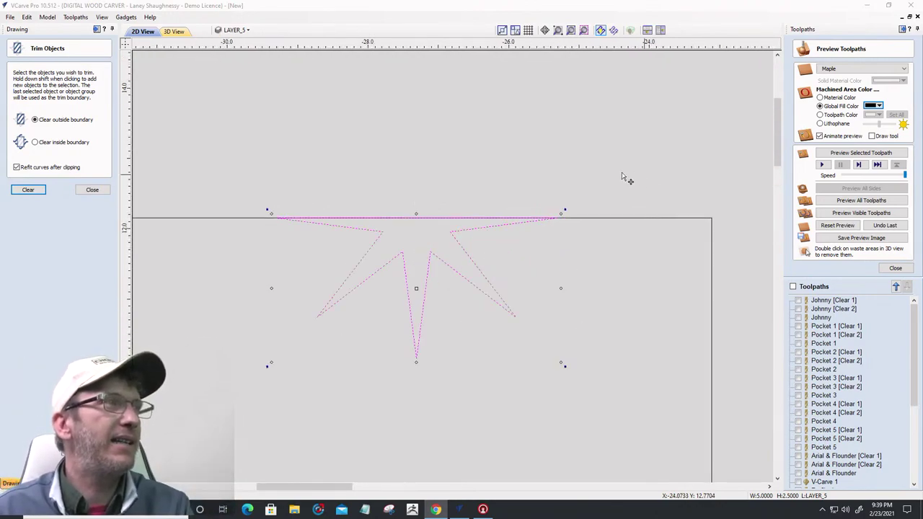
pyautogui.scroll(1, 625, 177)
# Close the trimming options and delete the test rectangle and trimmed star
pyautogui.click(91, 190)
pyautogui.scroll(-1, 517, 164)
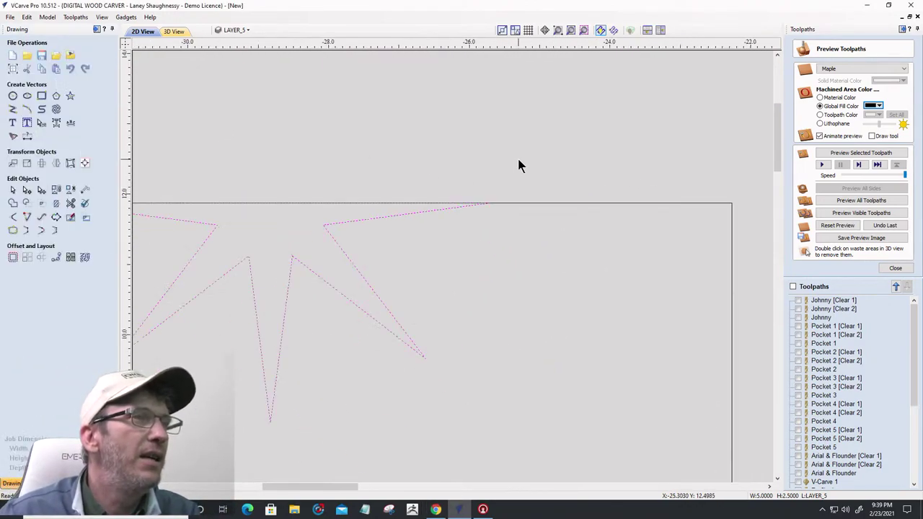
pyautogui.scroll(-5, 517, 165)
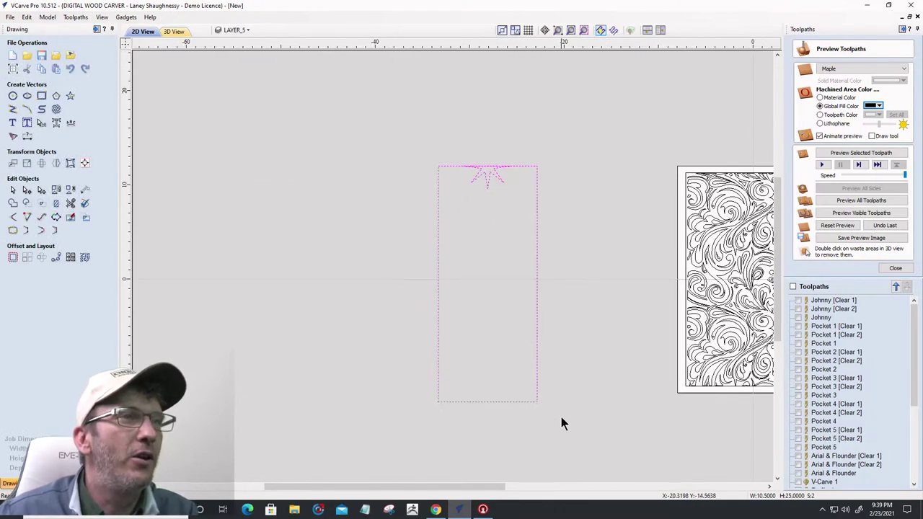
pyautogui.press('Delete')
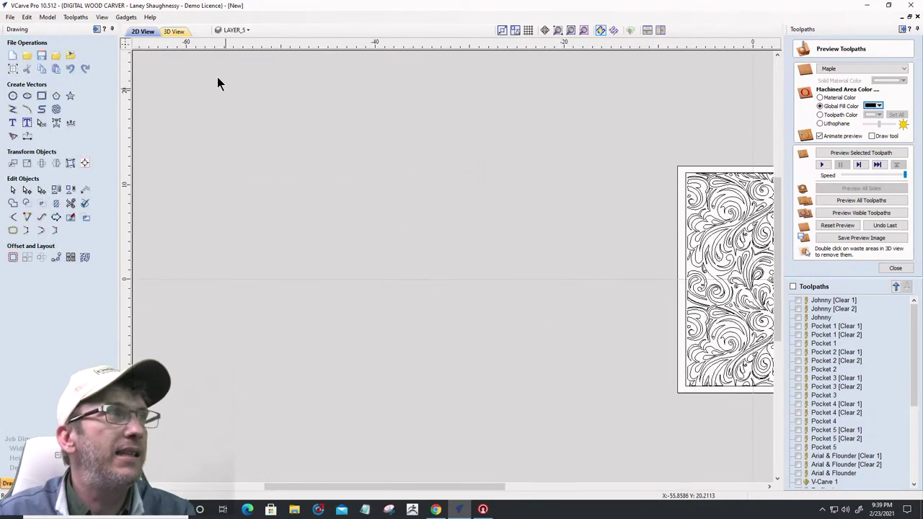
# Inspect the carved swirl panel in the 3D preview, then return to the 2D drawing
pyautogui.click(174, 32)
pyautogui.moveTo(519, 295); pyautogui.dragTo(302, 359)
pyautogui.scroll(5, 478, 343)
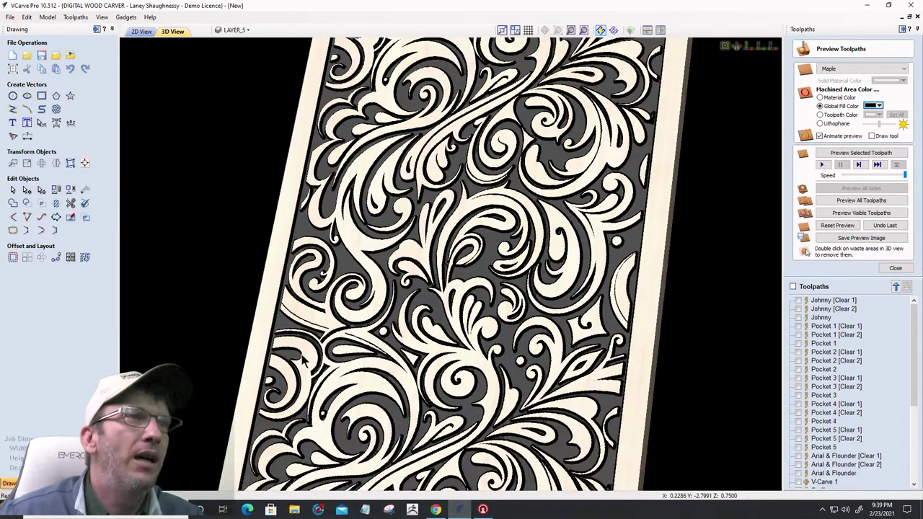
pyautogui.scroll(-2, 303, 357)
pyautogui.scroll(-4, 432, 321)
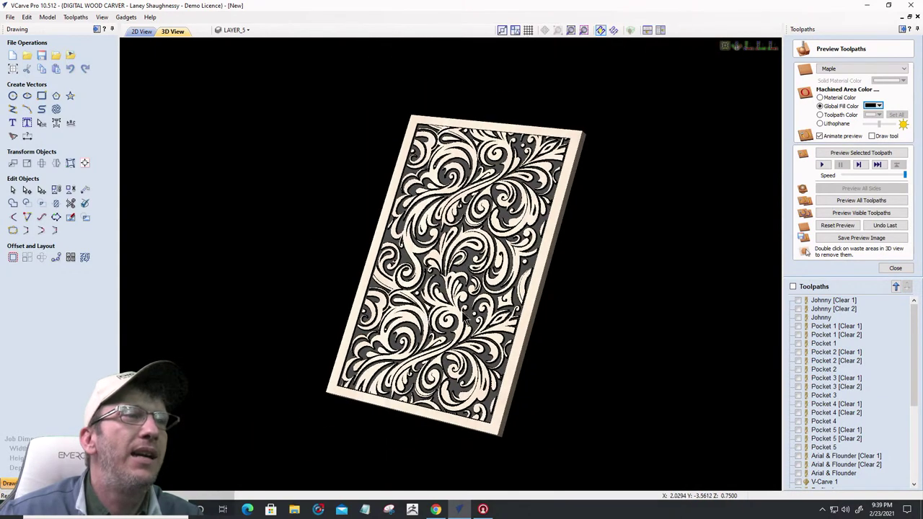
pyautogui.moveTo(464, 320); pyautogui.dragTo(540, 313)
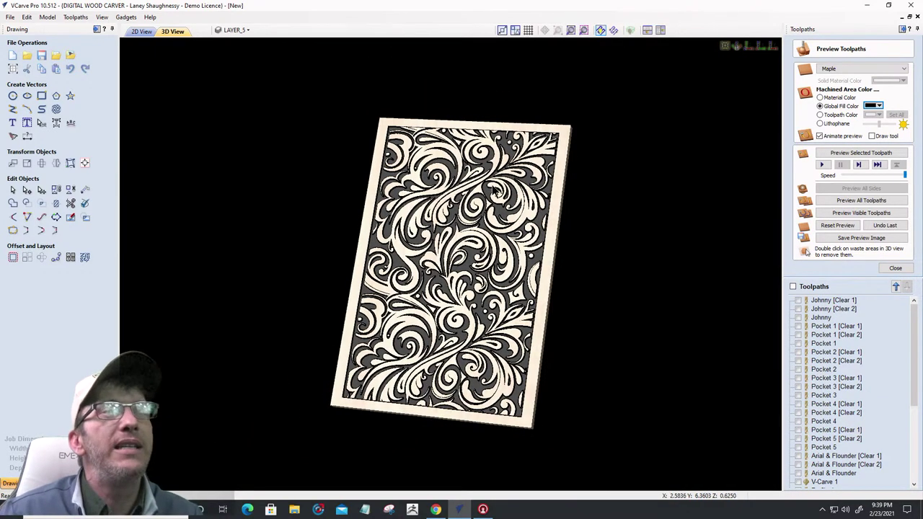
pyautogui.click(139, 31)
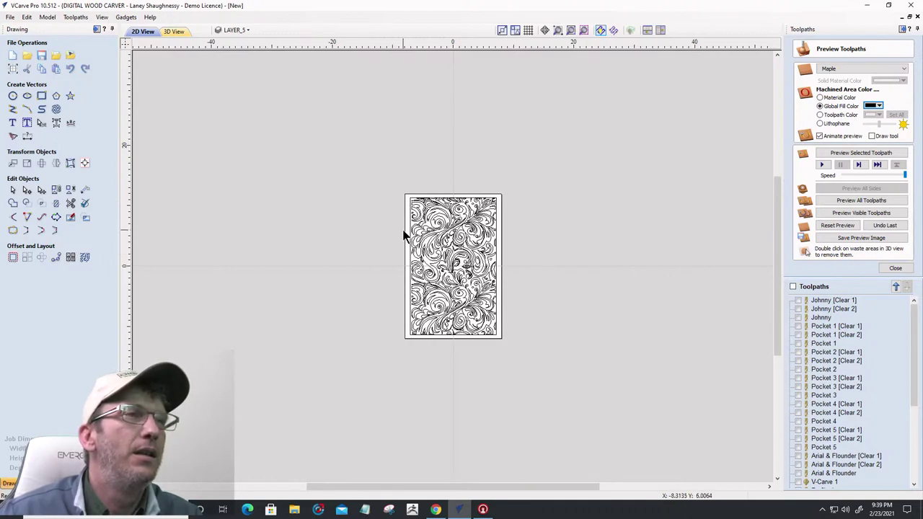
# Resize the job to 24 x 16 inches and select all the swirl pattern vectors
pyautogui.click(13, 70)
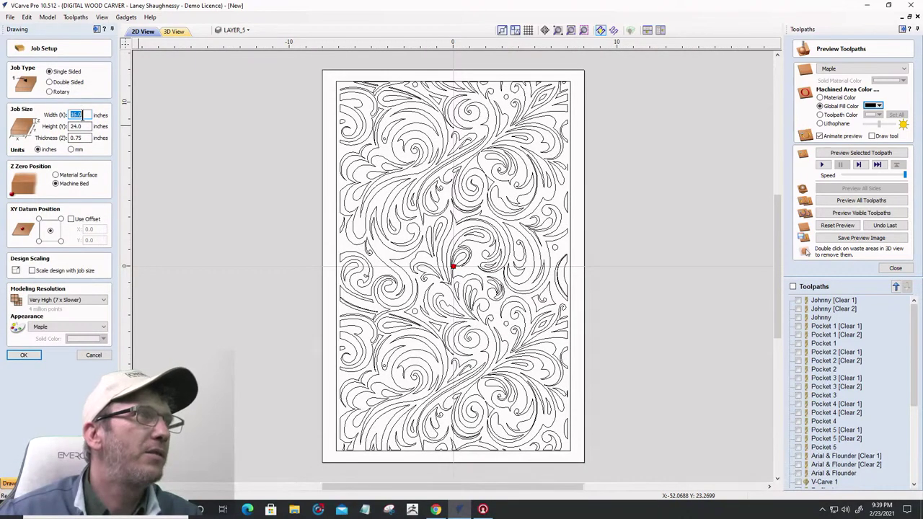
pyautogui.write('24')
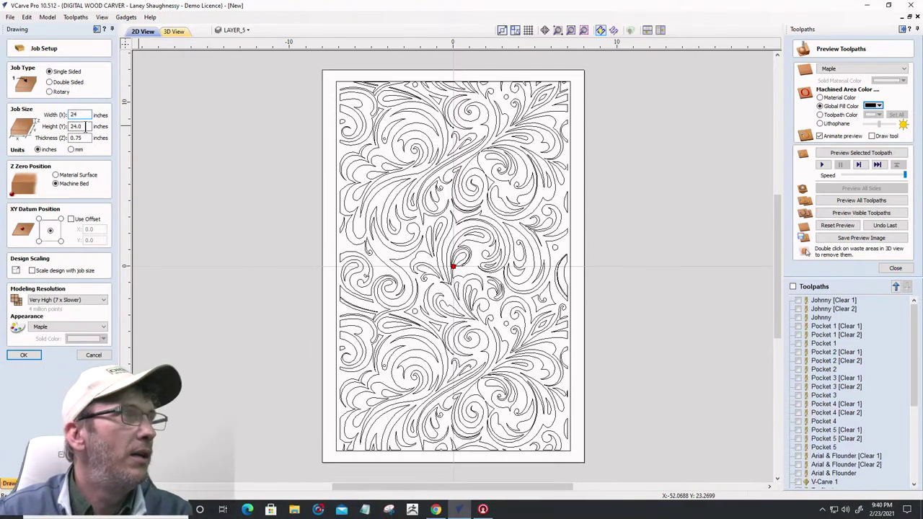
pyautogui.press('Tab')
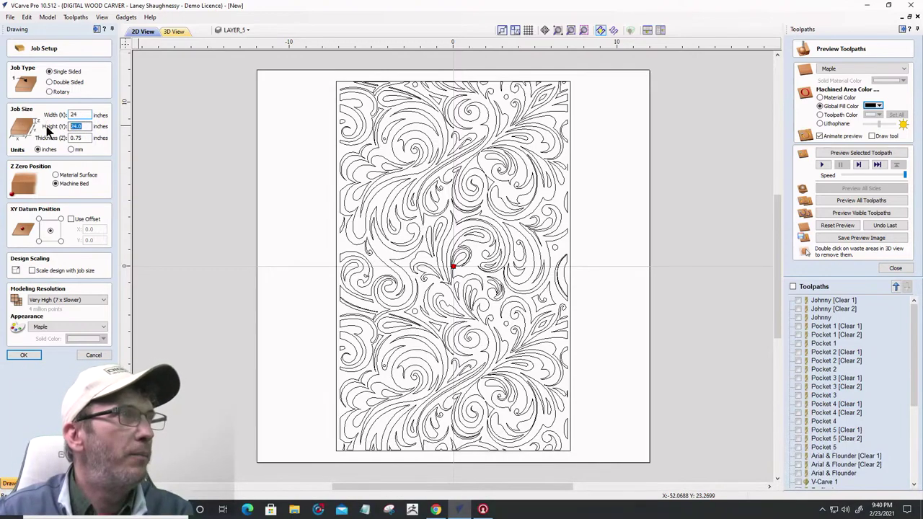
pyautogui.write('16')
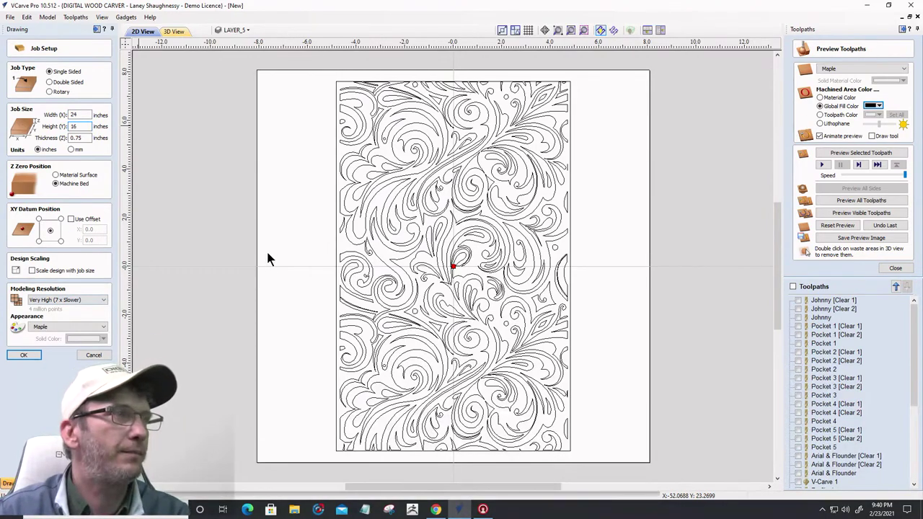
pyautogui.click(23, 354)
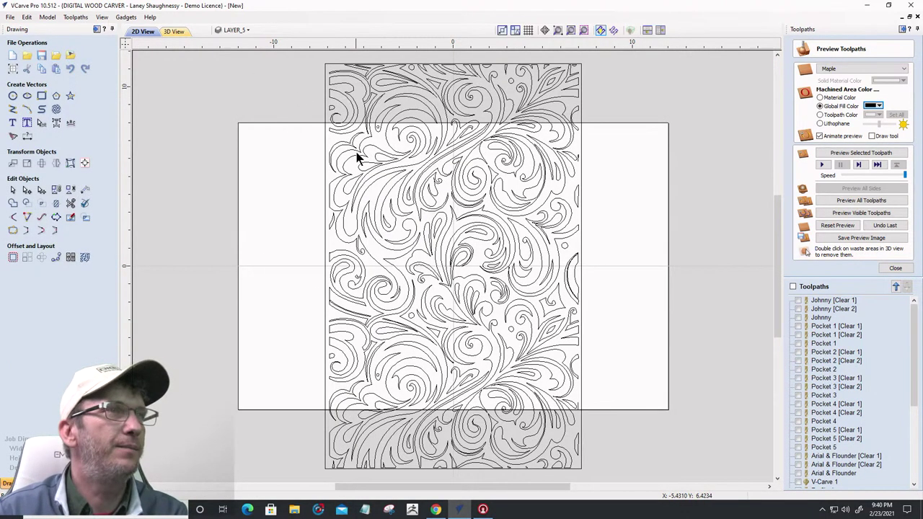
pyautogui.moveTo(342, 126); pyautogui.dragTo(623, 394)
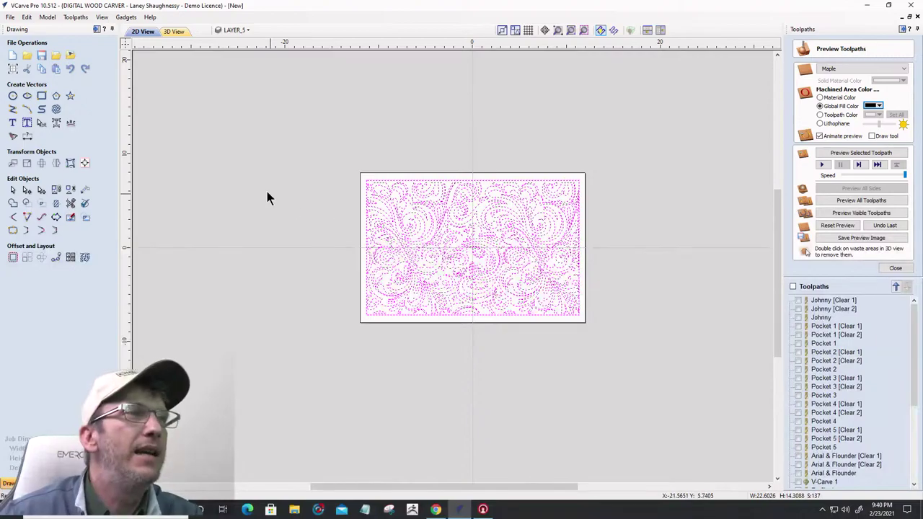
# Draw a 5 x 16-inch strip rectangle from the job's top-left corner
pyautogui.click(41, 96)
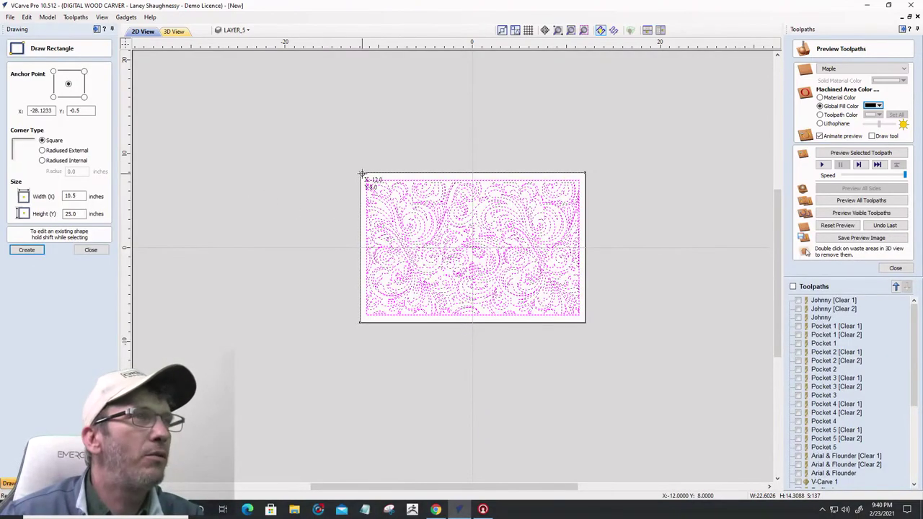
pyautogui.moveTo(360, 173)
pyautogui.mouseDown()
pyautogui.moveTo(406, 212)
pyautogui.moveTo(428, 320)
pyautogui.moveTo(407, 320)
pyautogui.mouseUp()
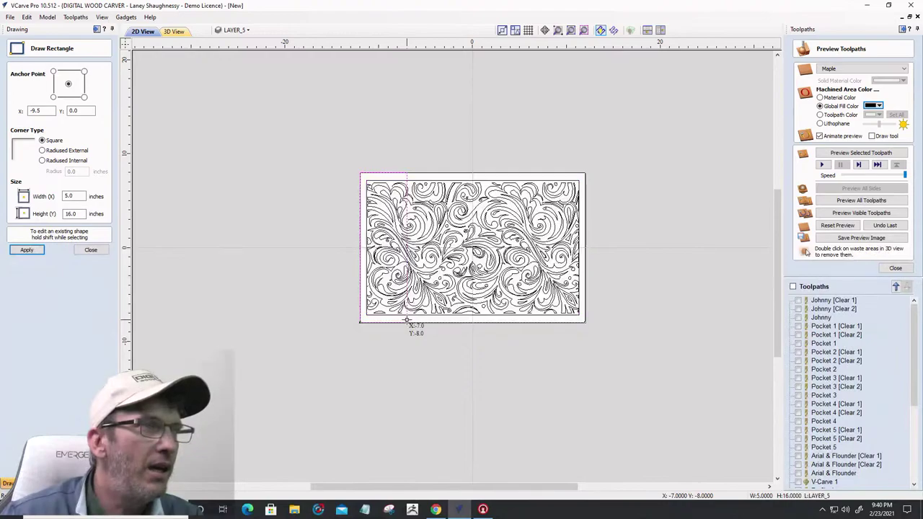
pyautogui.click(91, 250)
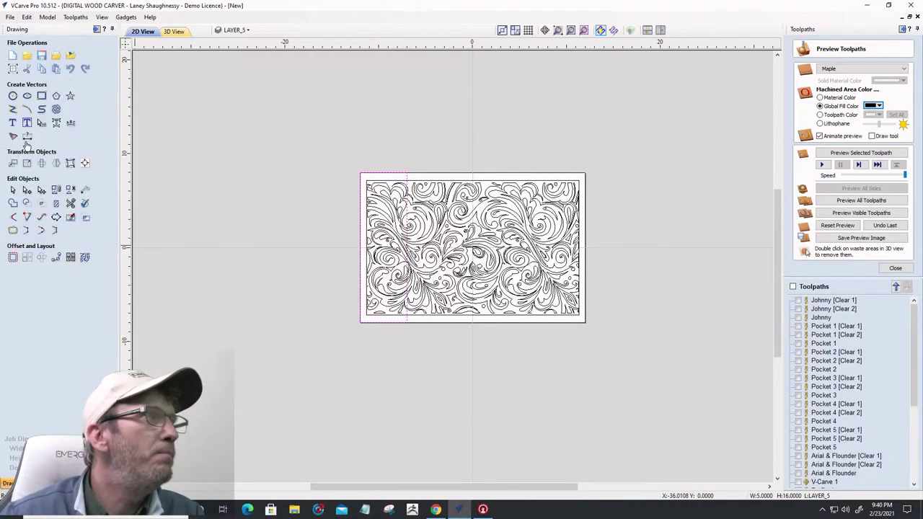
pyautogui.scroll(5, 379, 173)
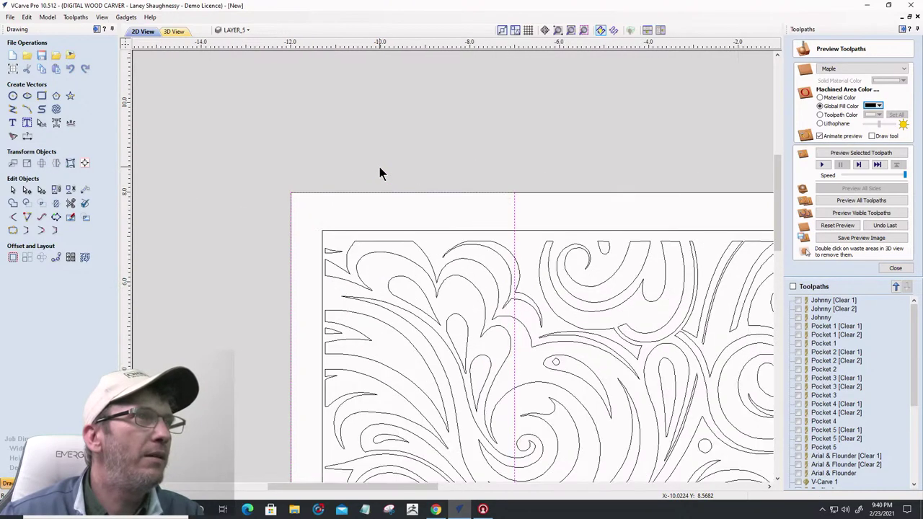
pyautogui.scroll(-5, 379, 173)
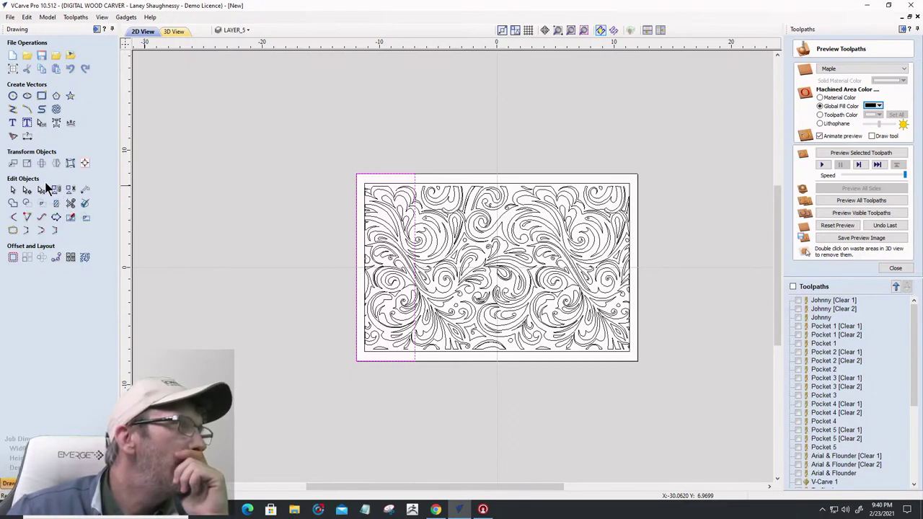
# Mirror a copy of the left strip about the job centre onto the panel's right side
pyautogui.click(56, 163)
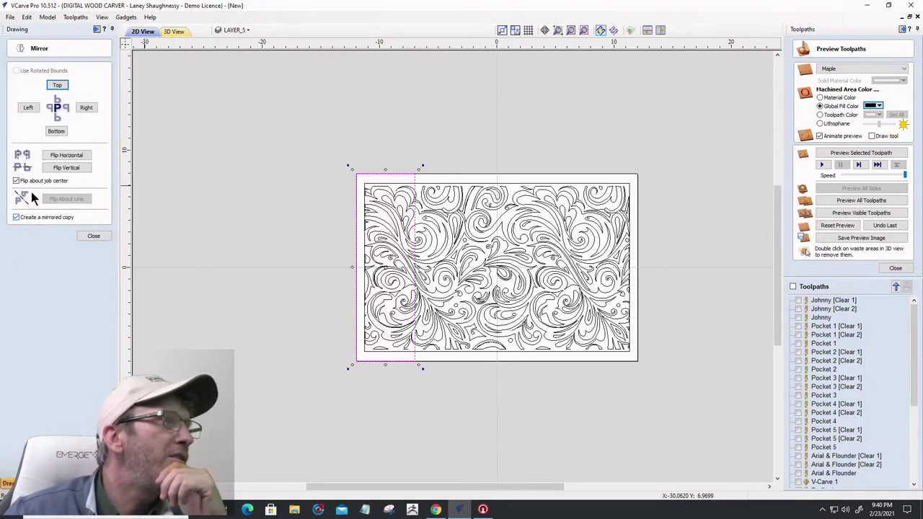
pyautogui.click(54, 157)
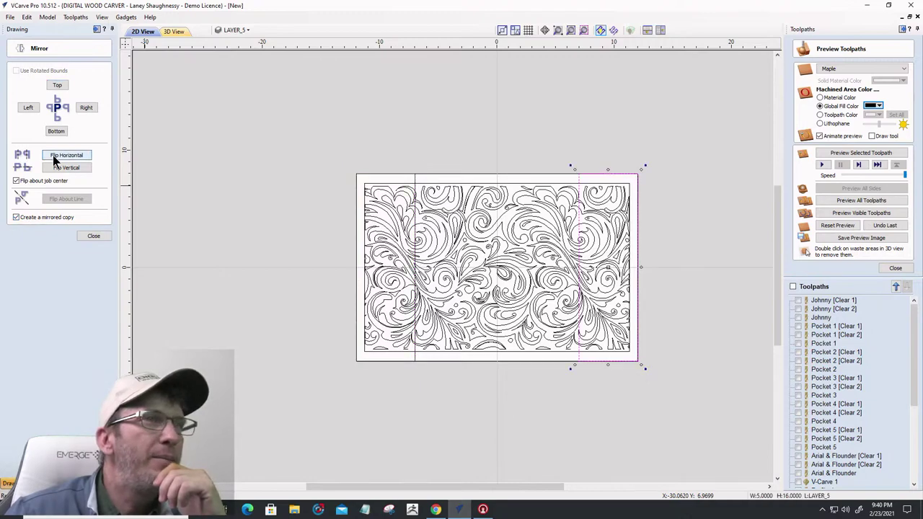
pyautogui.click(93, 237)
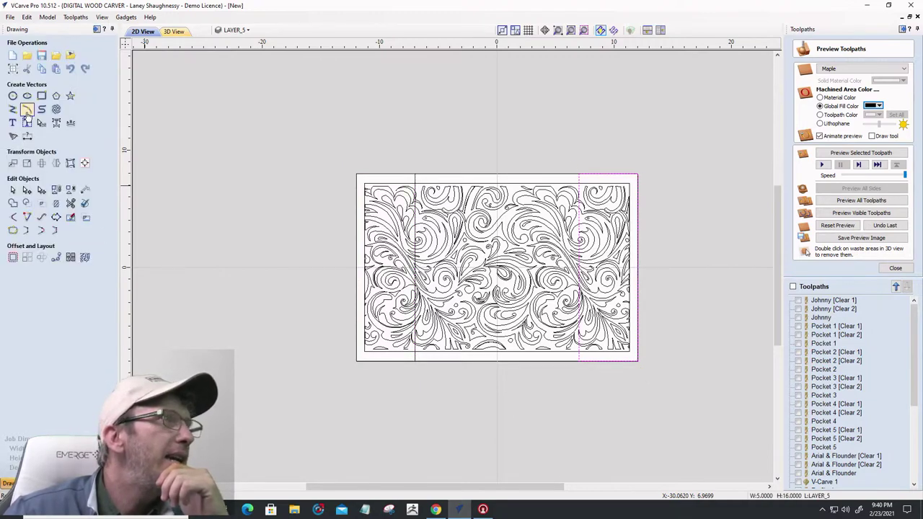
pyautogui.click(41, 95)
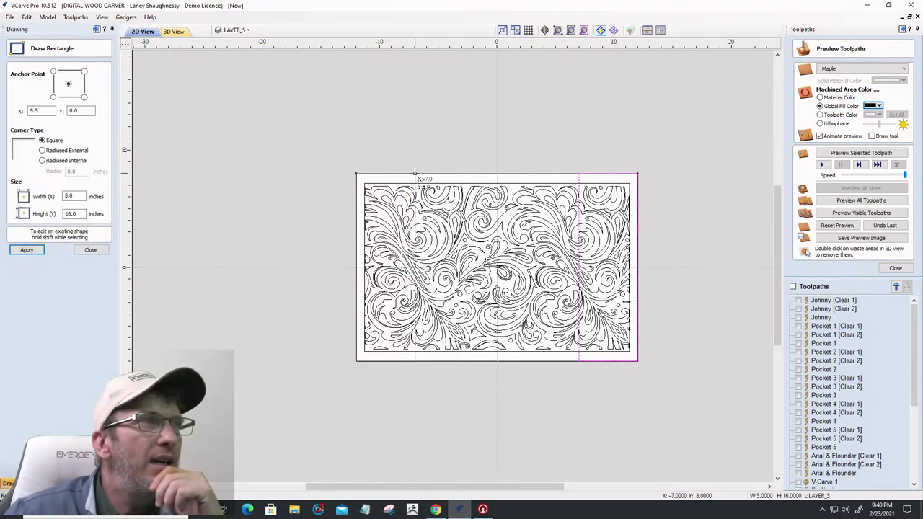
# Draw a 14 x 16-inch rectangle centred at 0,0 across the panel
pyautogui.moveTo(414, 174); pyautogui.dragTo(577, 360)
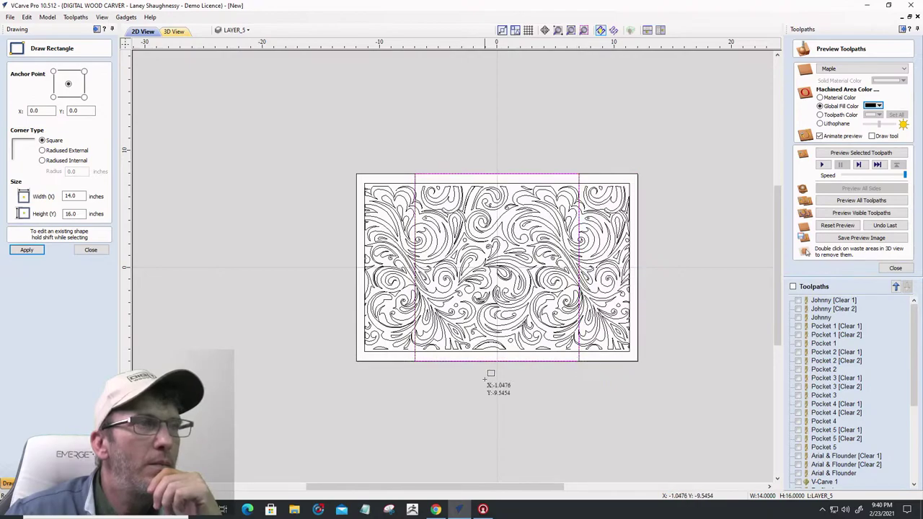
pyautogui.scroll(3, 487, 378)
pyautogui.scroll(-1, 444, 344)
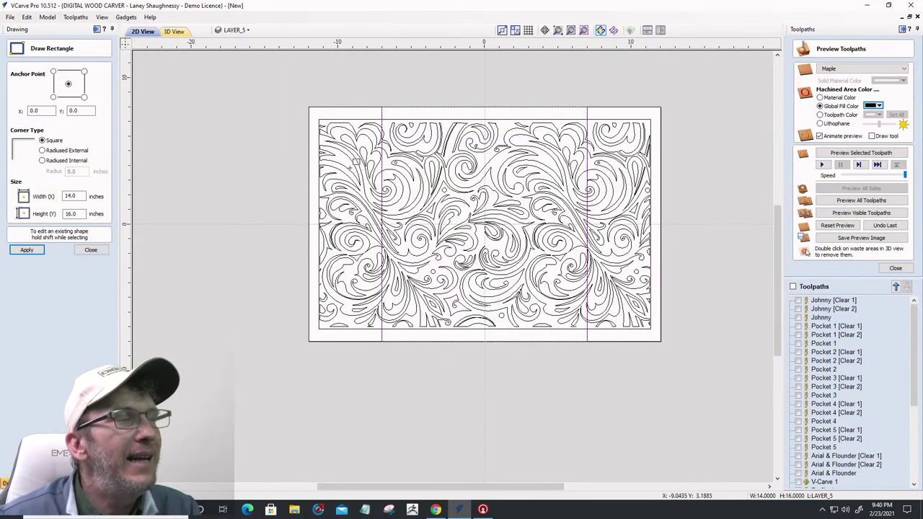
pyautogui.click(91, 250)
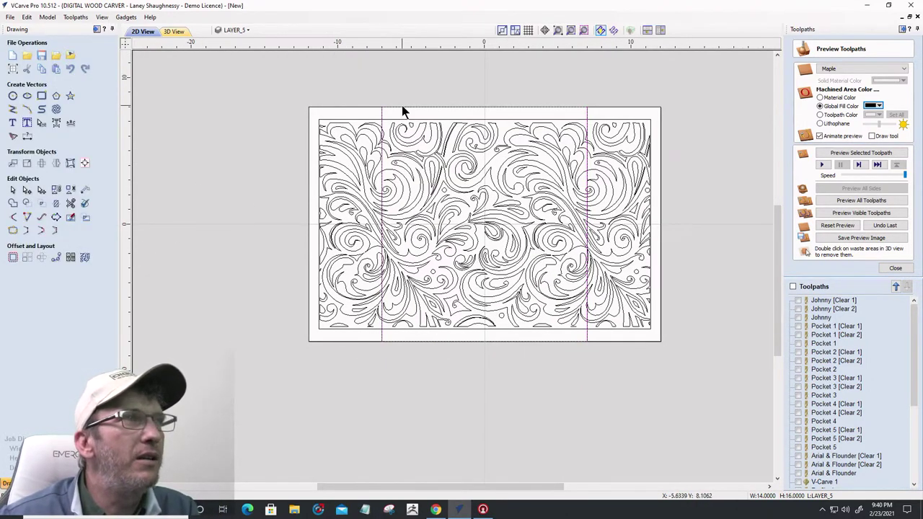
# Drag the centre rectangle's left edge inward, narrowing it to about 13.1 inches wide
pyautogui.click(401, 108)
pyautogui.scroll(2, 382, 217)
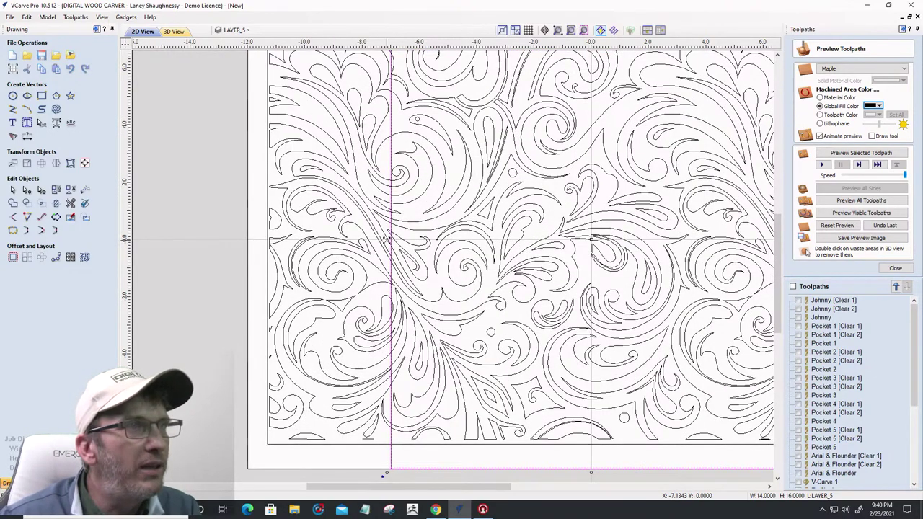
pyautogui.moveTo(387, 240); pyautogui.dragTo(403, 241)
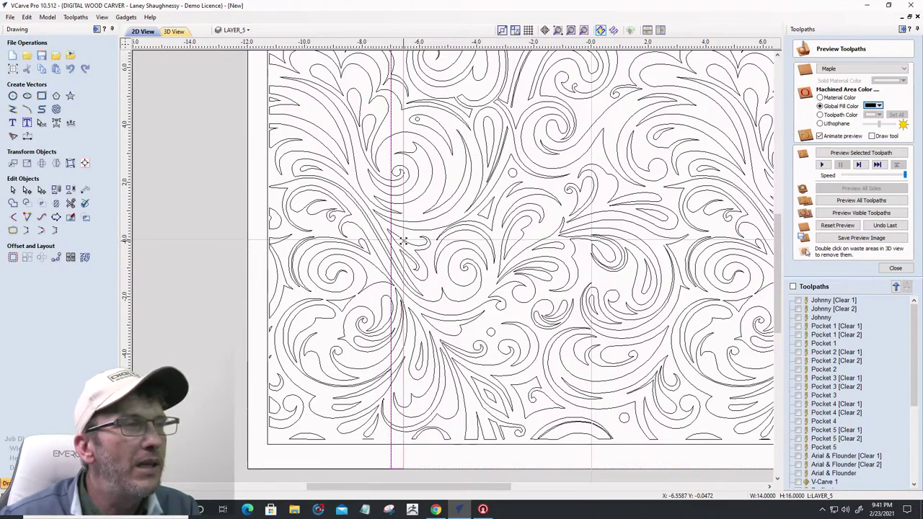
pyautogui.moveTo(403, 242); pyautogui.dragTo(404, 241)
pyautogui.press('F4')
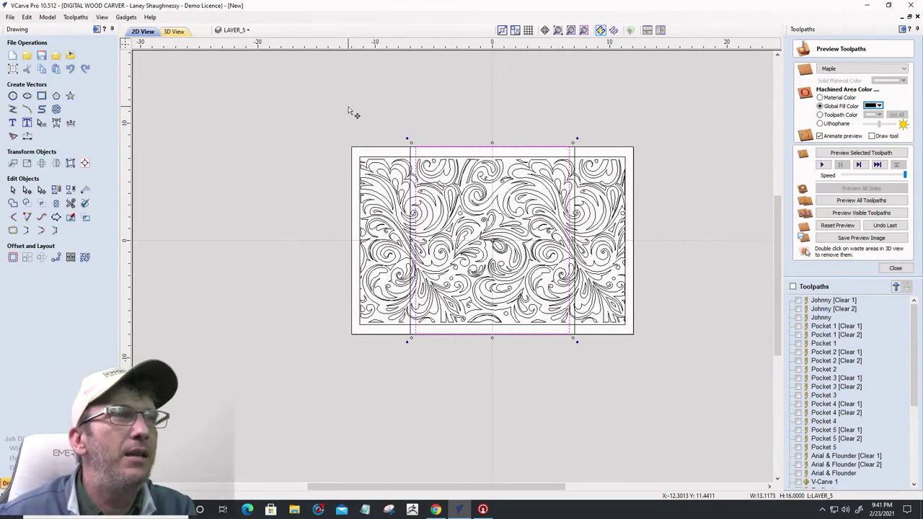
pyautogui.click(338, 133)
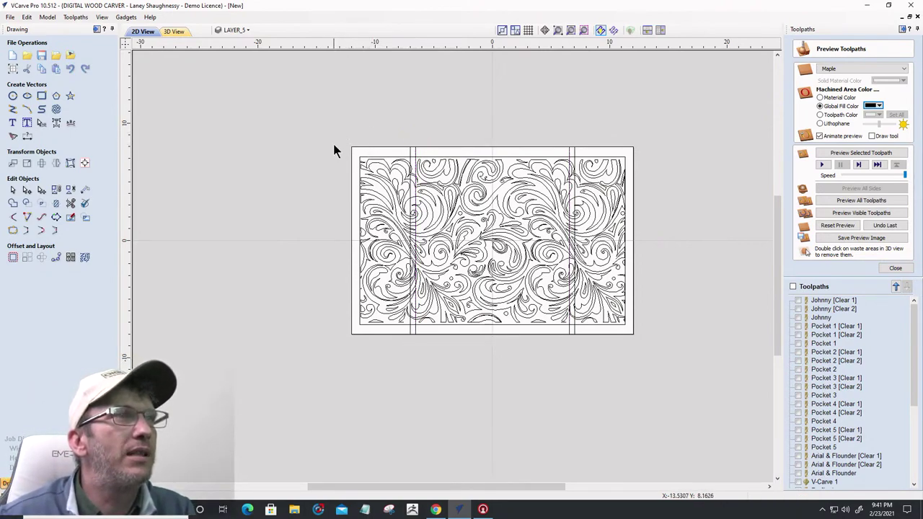
pyautogui.moveTo(335, 135); pyautogui.dragTo(413, 345)
pyautogui.moveTo(413, 345); pyautogui.dragTo(414, 346)
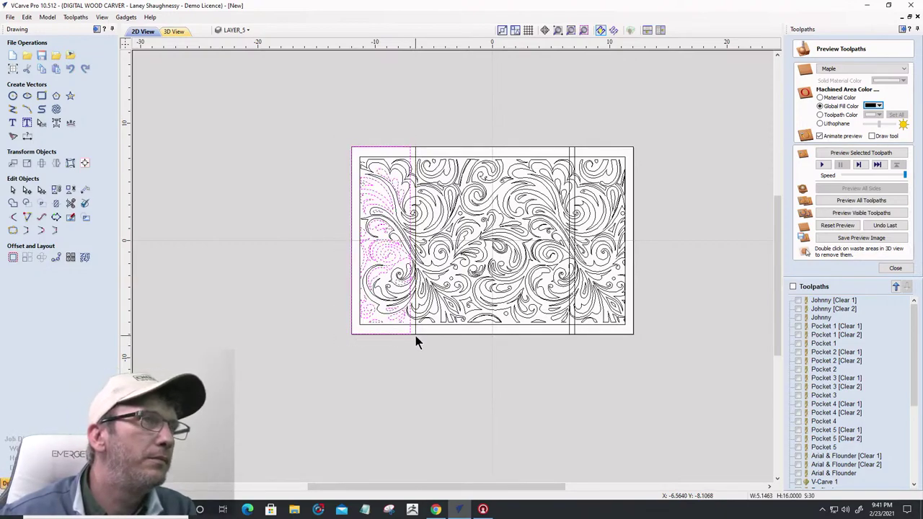
pyautogui.scroll(3, 339, 318)
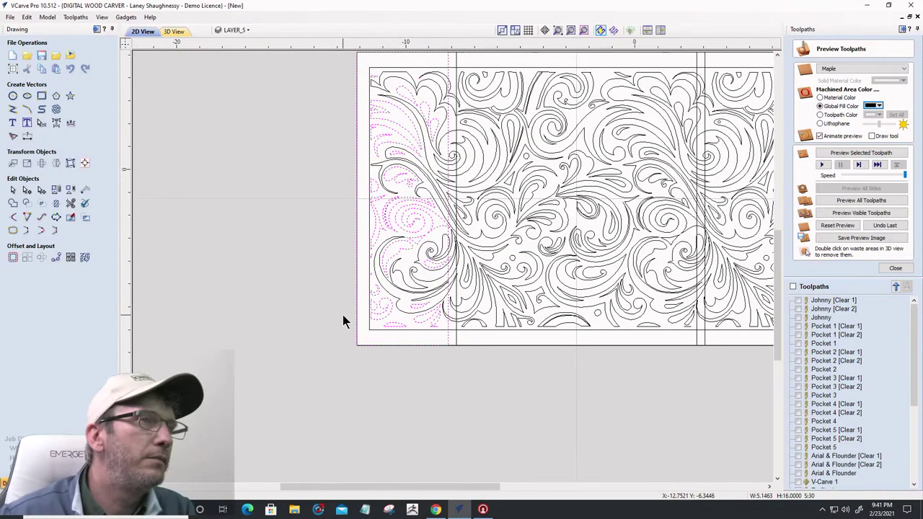
pyautogui.click(330, 319)
pyautogui.scroll(-3, 331, 317)
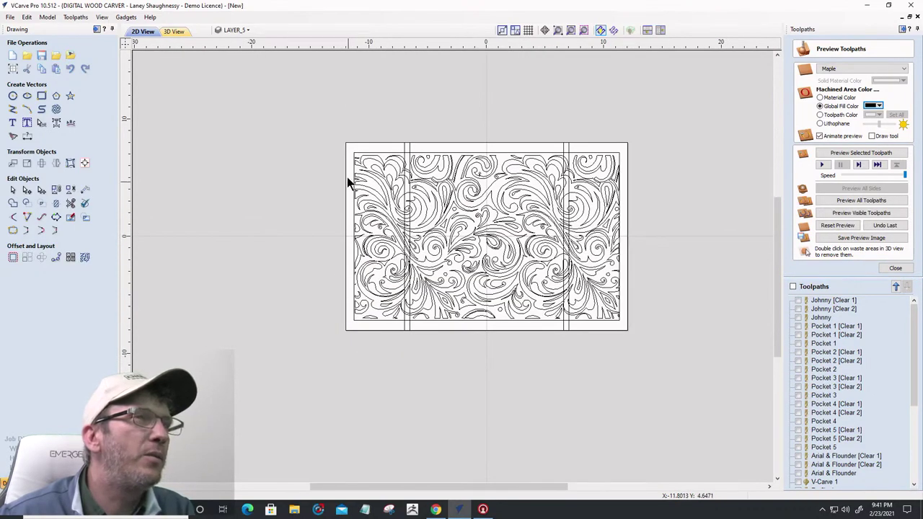
pyautogui.scroll(4, 401, 215)
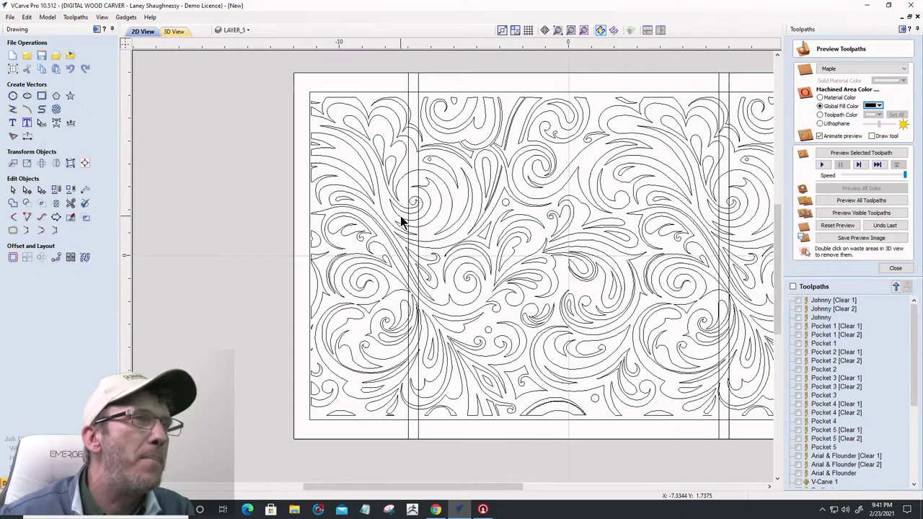
pyautogui.scroll(-3, 400, 216)
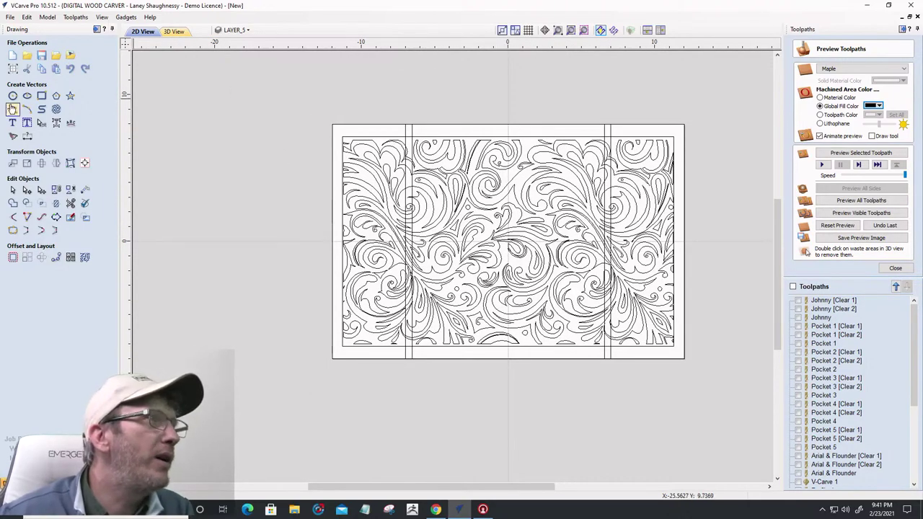
# Draw two thin 0.4413 x 16-inch rectangles filling the left and right gaps between the vertical lines
pyautogui.click(41, 95)
pyautogui.scroll(3, 391, 124)
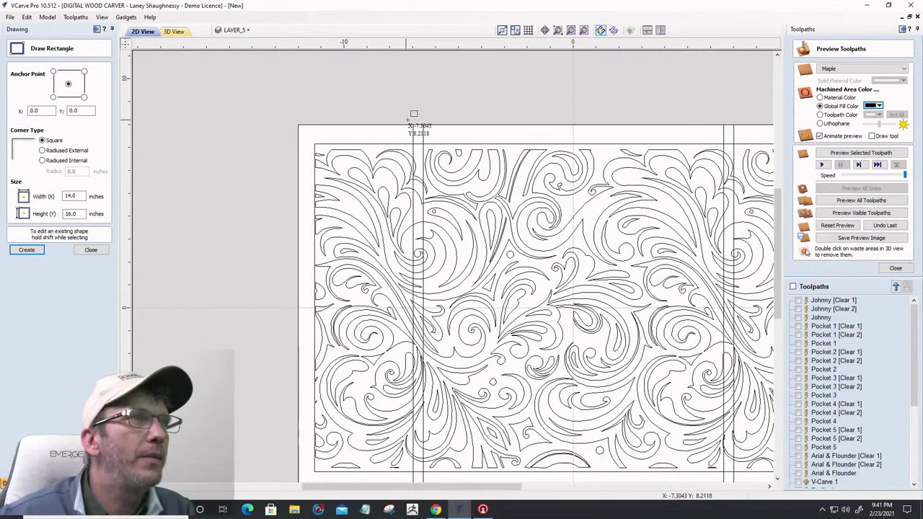
pyautogui.scroll(-2, 411, 112)
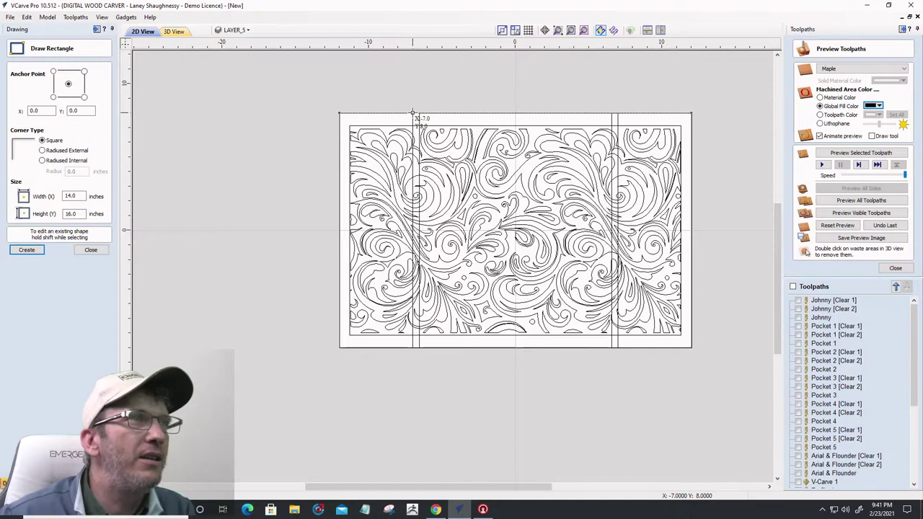
pyautogui.moveTo(412, 113); pyautogui.dragTo(420, 347)
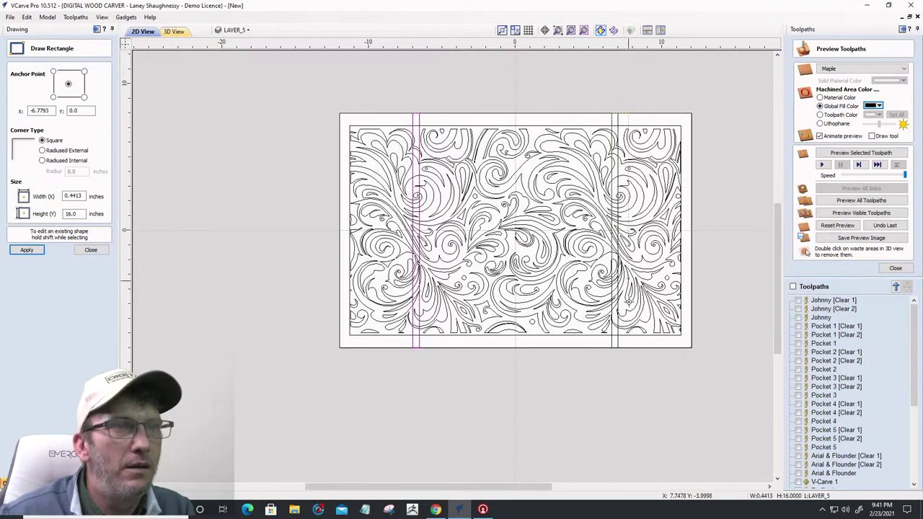
pyautogui.moveTo(612, 114); pyautogui.dragTo(618, 351)
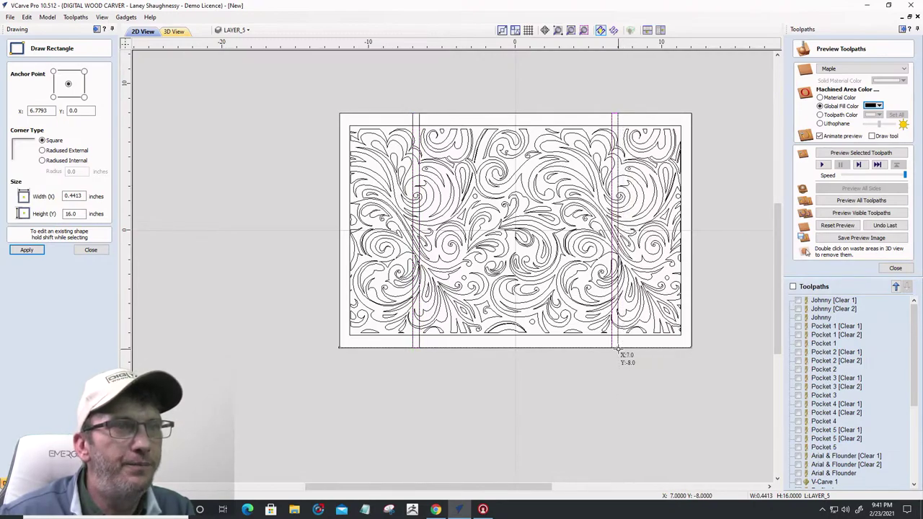
pyautogui.click(91, 250)
pyautogui.hotkey('ctrl', 'a')
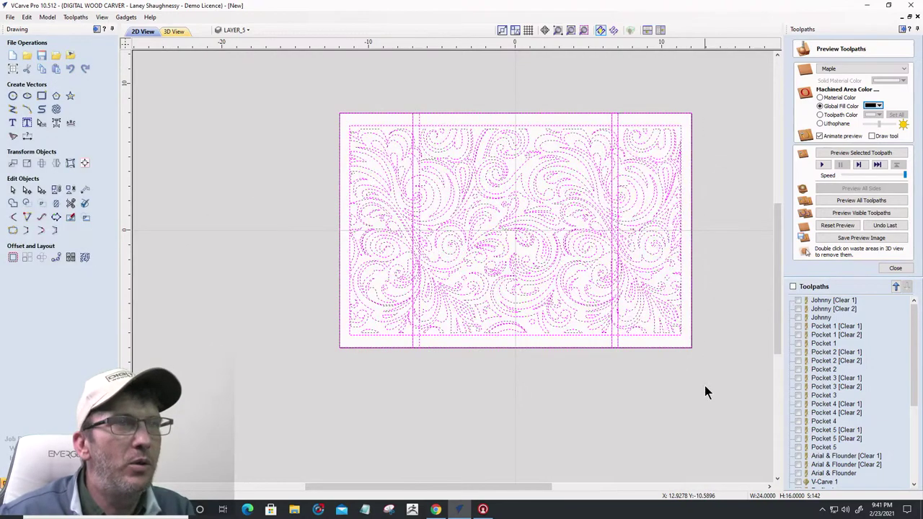
pyautogui.scroll(2, 463, 333)
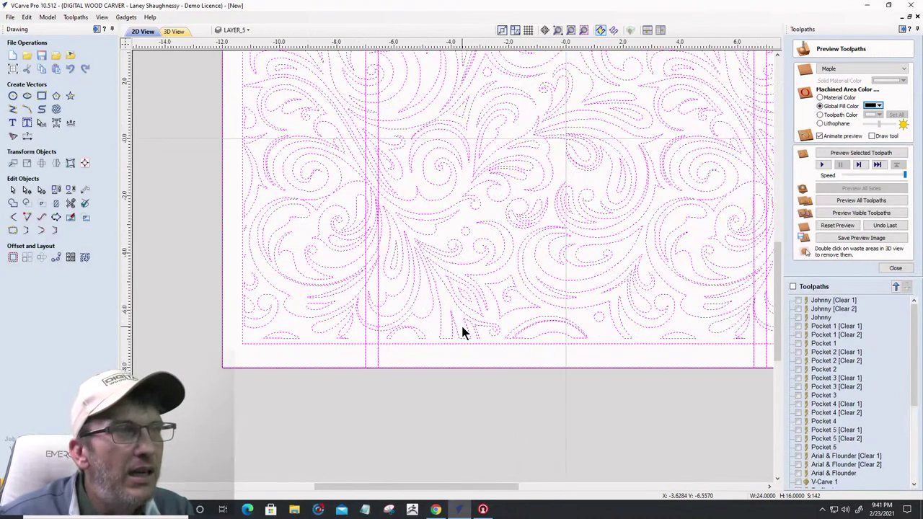
pyautogui.keyDown('shift'); pyautogui.click(225, 367); pyautogui.keyUp('shift')
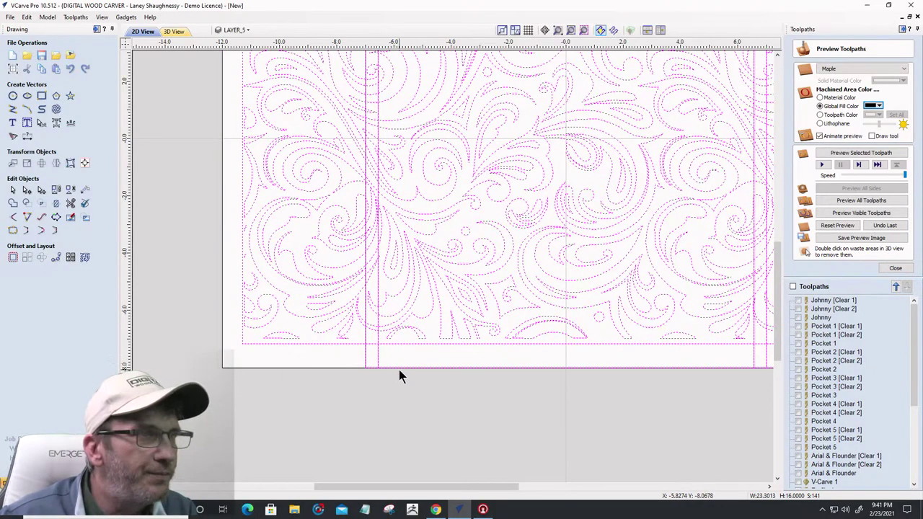
pyautogui.scroll(-2, 361, 367)
pyautogui.scroll(2, 570, 368)
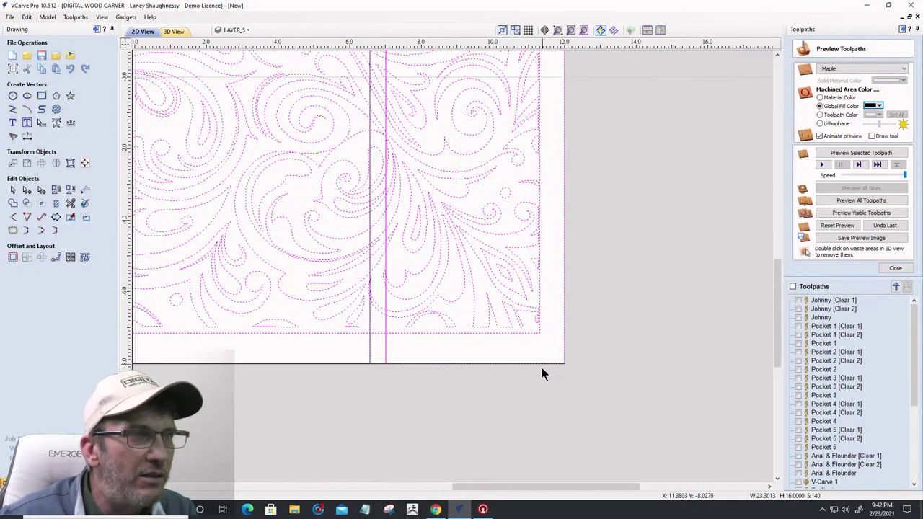
pyautogui.scroll(-2, 598, 361)
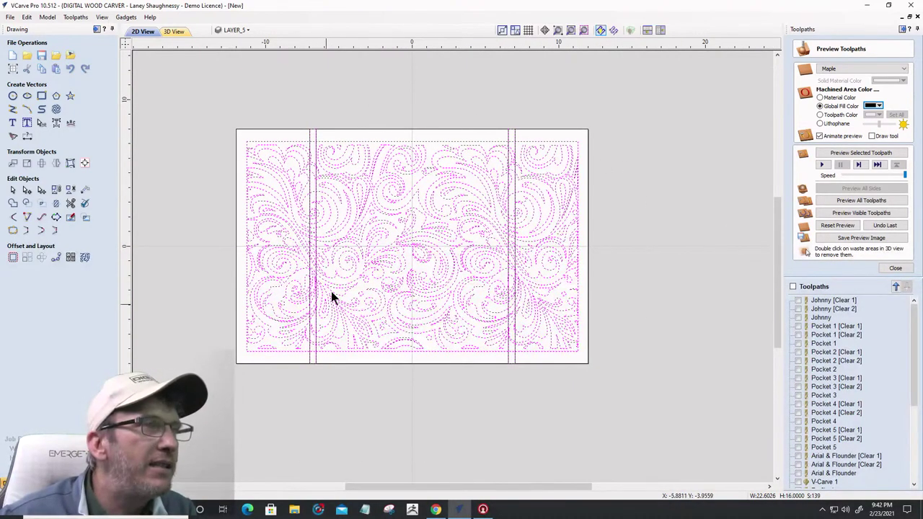
pyautogui.scroll(3, 315, 152)
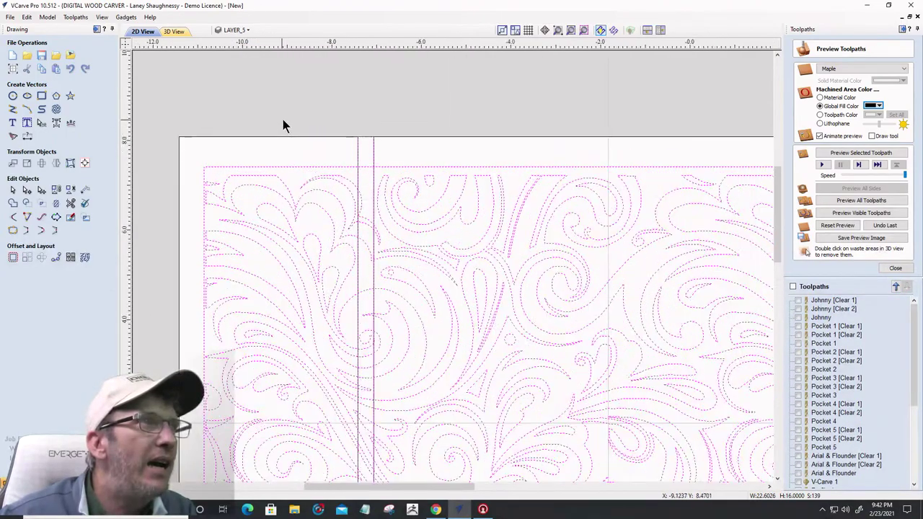
pyautogui.scroll(-2, 314, 124)
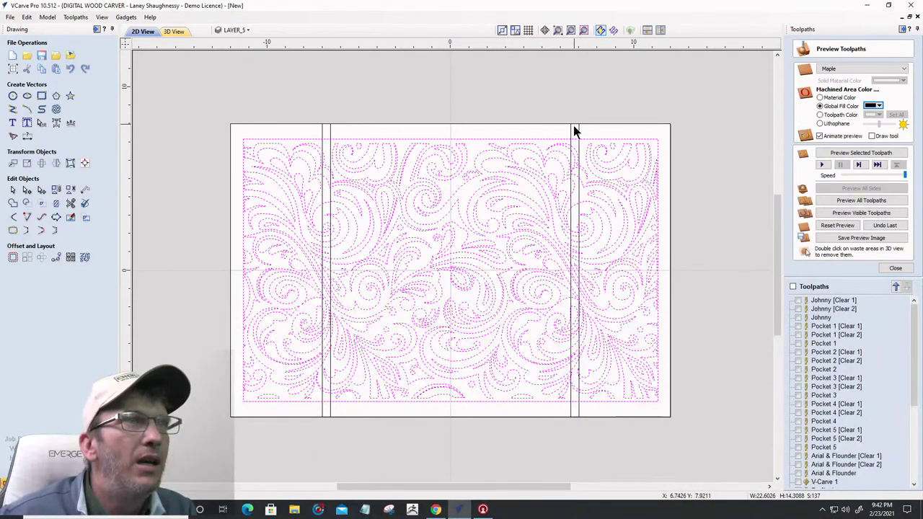
pyautogui.scroll(3, 291, 107)
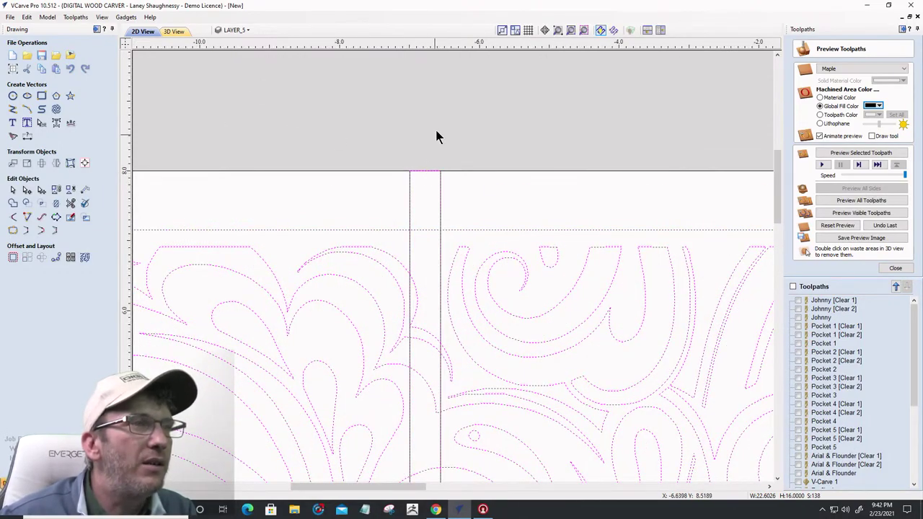
pyautogui.scroll(-3, 435, 171)
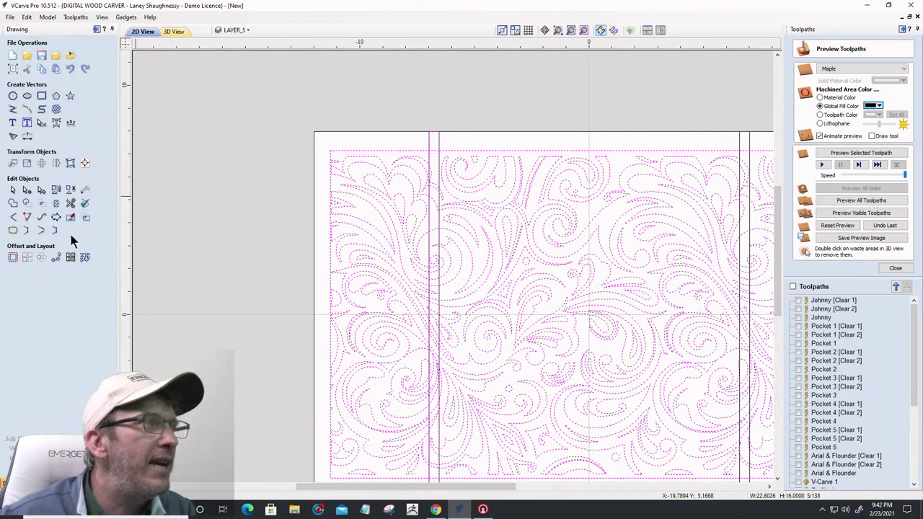
# Clear the swirl curves inside the thin gap rectangles using Trim Objects' inside-boundary mode
pyautogui.click(52, 201)
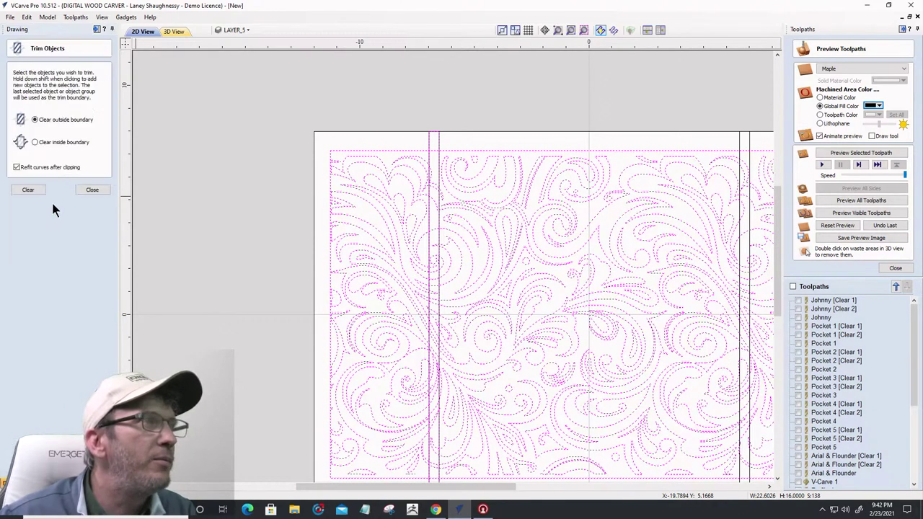
pyautogui.click(34, 143)
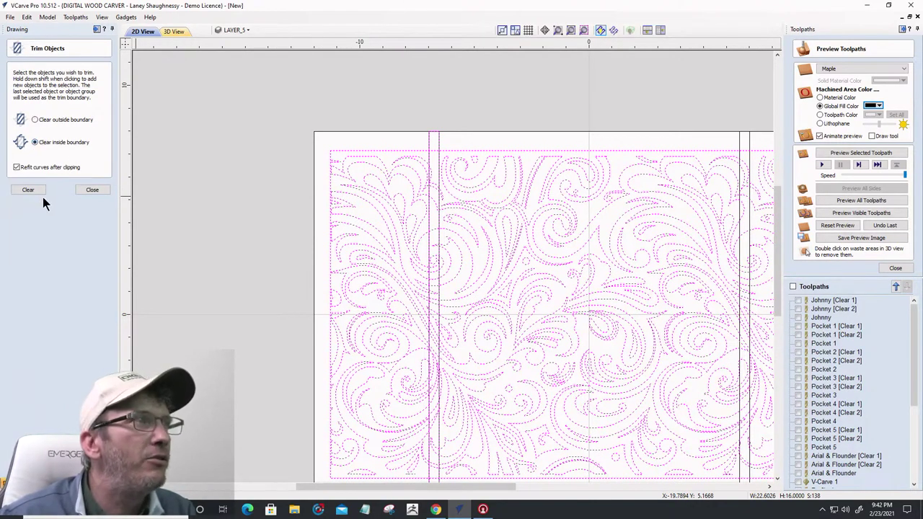
pyautogui.click(38, 190)
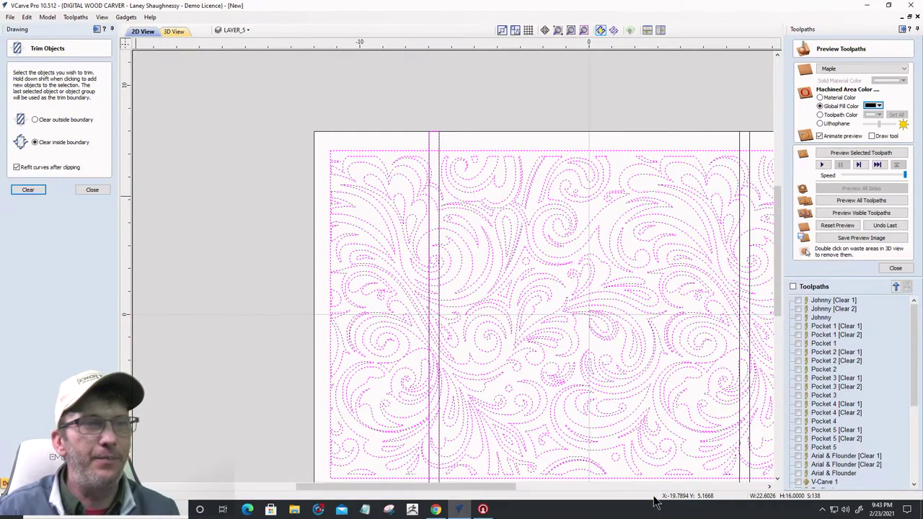
# Deselect the outer border and clear the swirl between the left double vertical lines
pyautogui.click(396, 151)
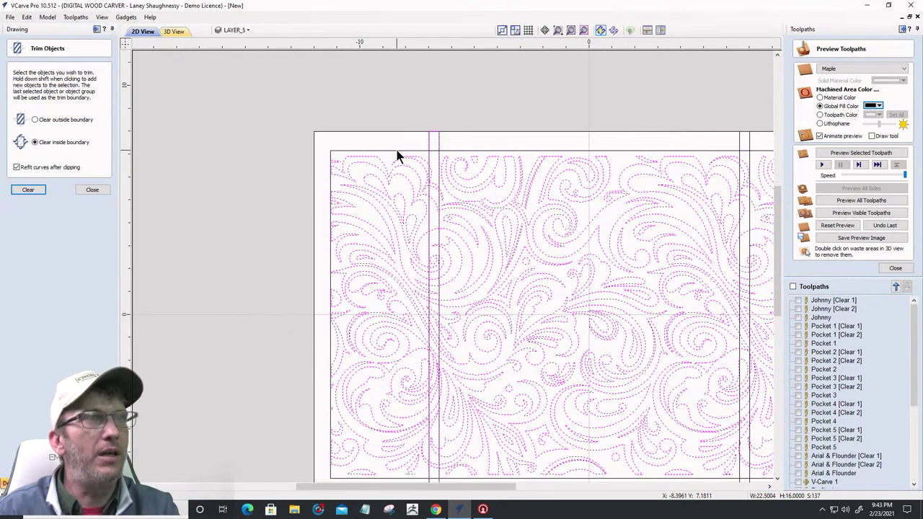
pyautogui.click(435, 137)
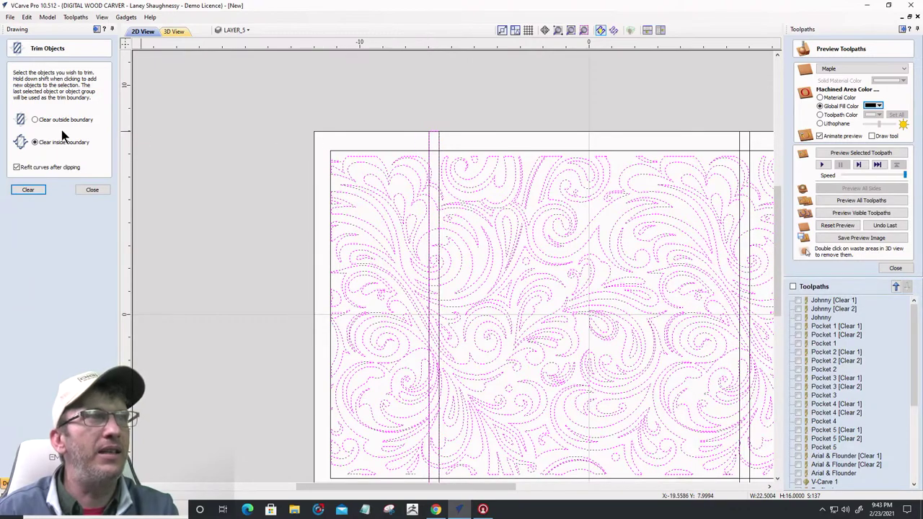
pyautogui.click(28, 190)
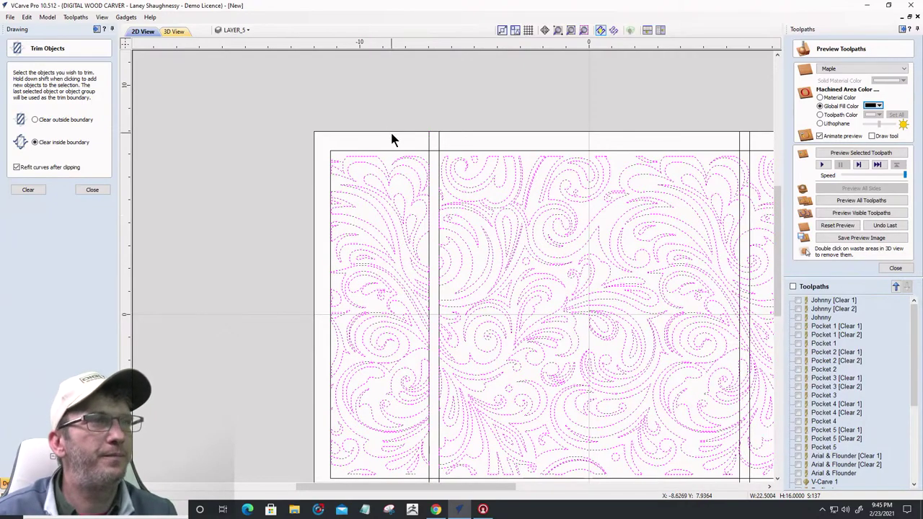
# Select the middle and right pattern vectors with the right strip boundary and clear the swirls between them
pyautogui.scroll(-3, 365, 148)
pyautogui.scroll(5, 395, 368)
pyautogui.scroll(-4, 389, 362)
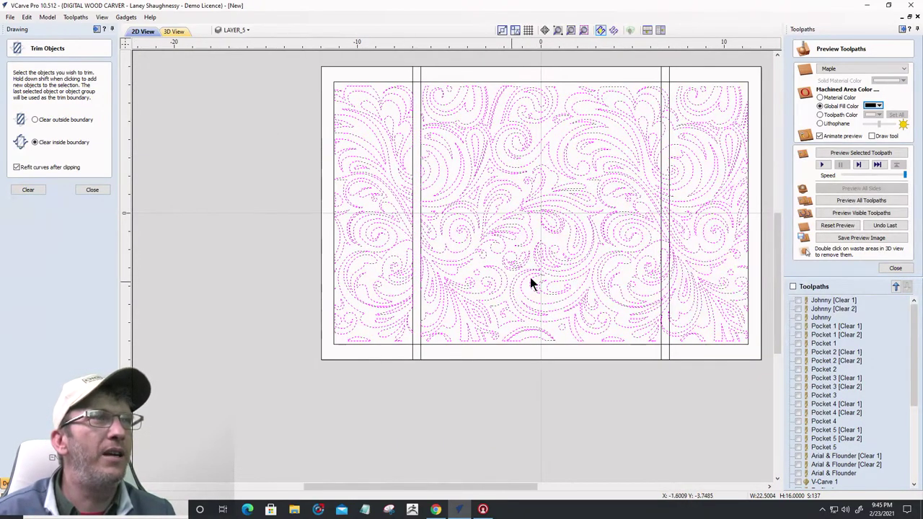
pyautogui.click(266, 173)
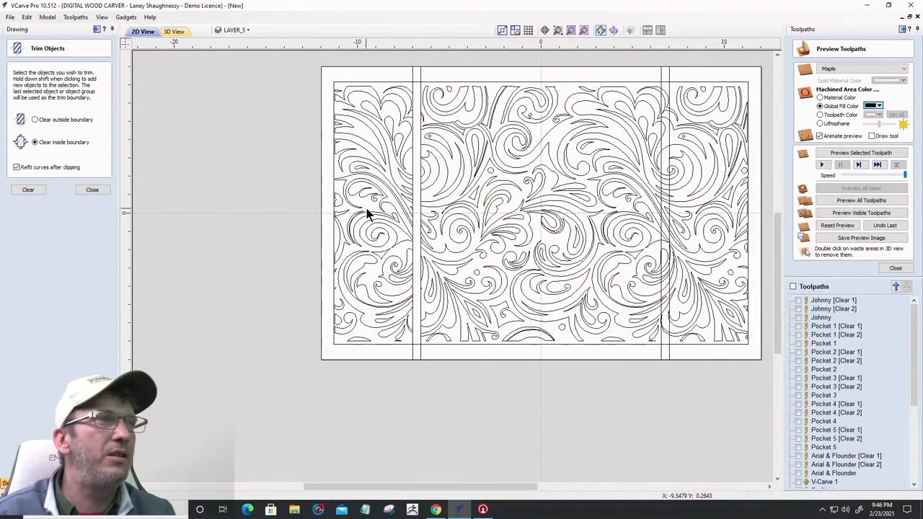
pyautogui.scroll(-2, 469, 157)
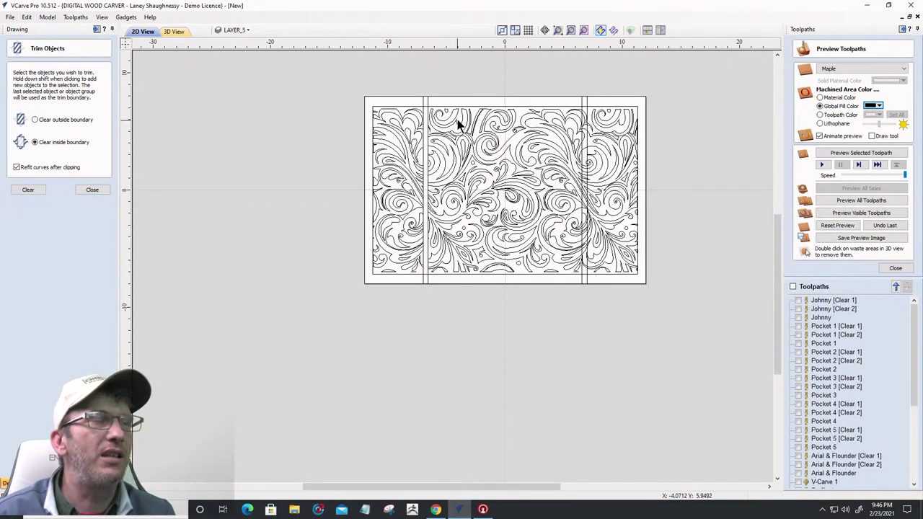
pyautogui.moveTo(424, 88); pyautogui.dragTo(649, 300)
pyautogui.scroll(3, 591, 281)
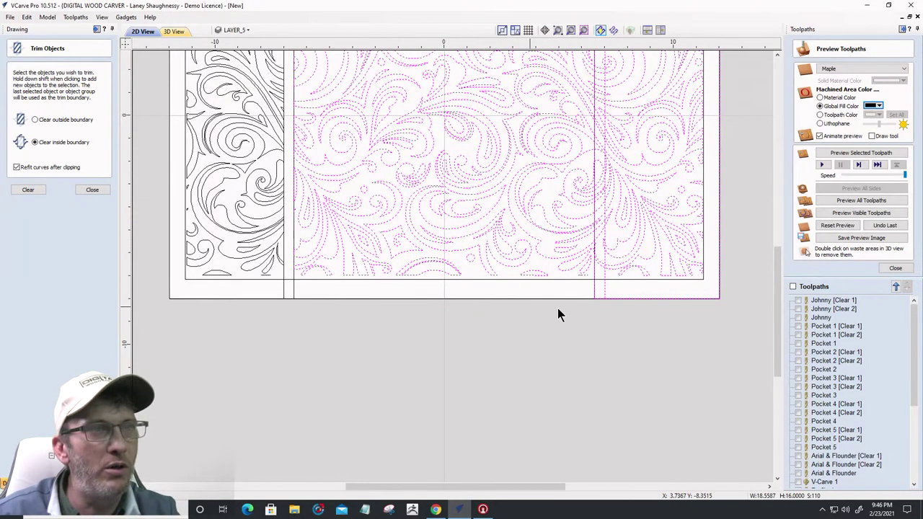
pyautogui.scroll(-4, 396, 308)
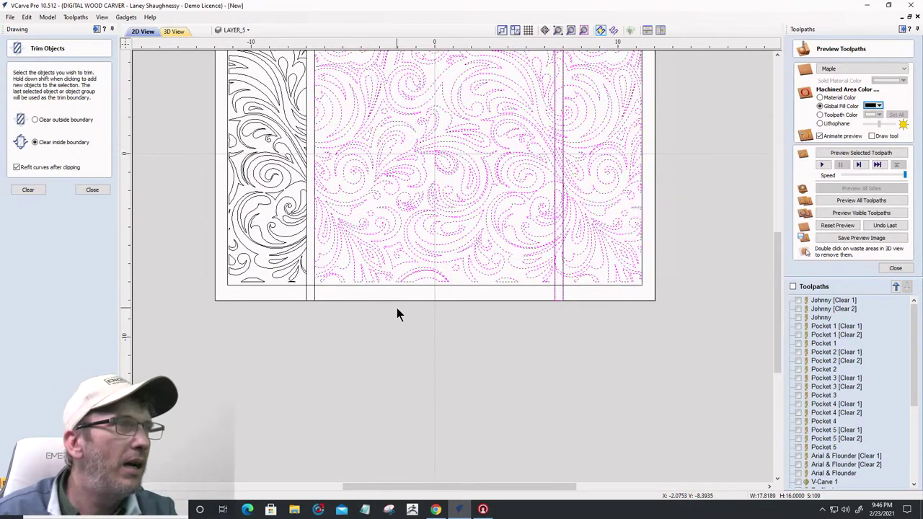
pyautogui.scroll(2, 397, 308)
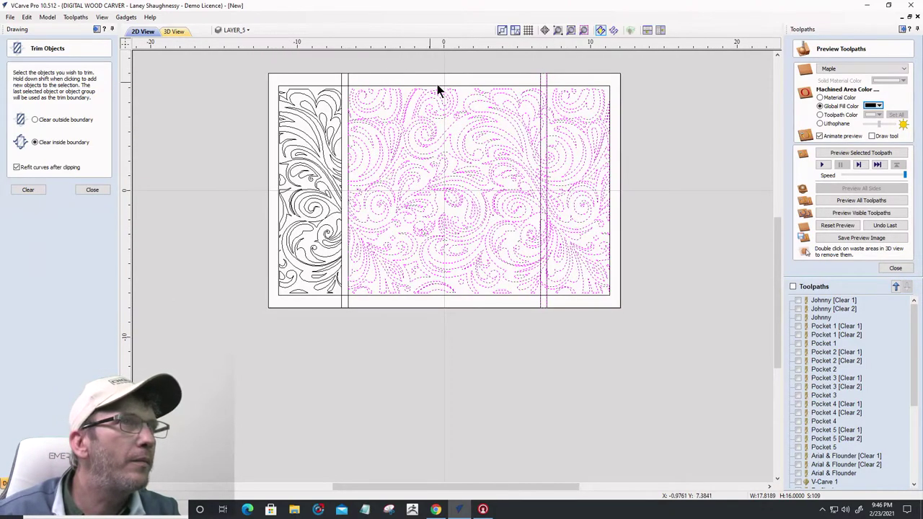
pyautogui.scroll(6, 540, 114)
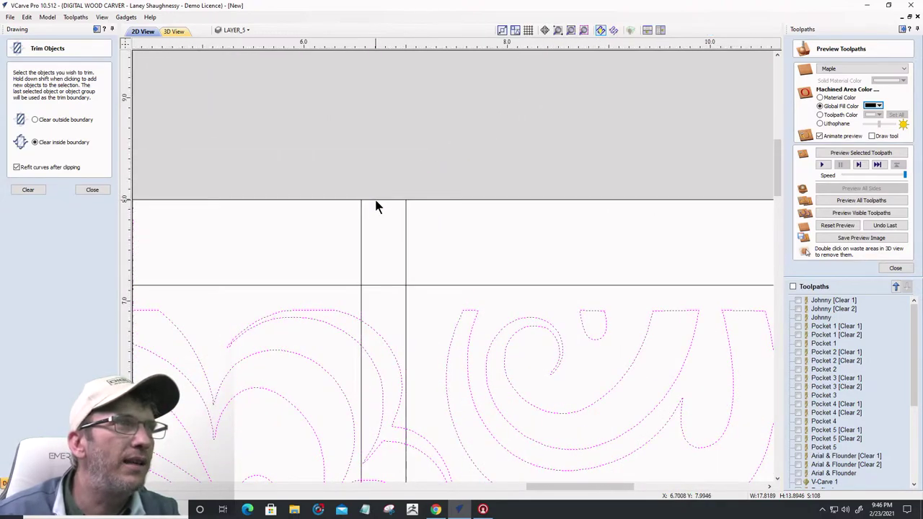
pyautogui.scroll(-3, 502, 144)
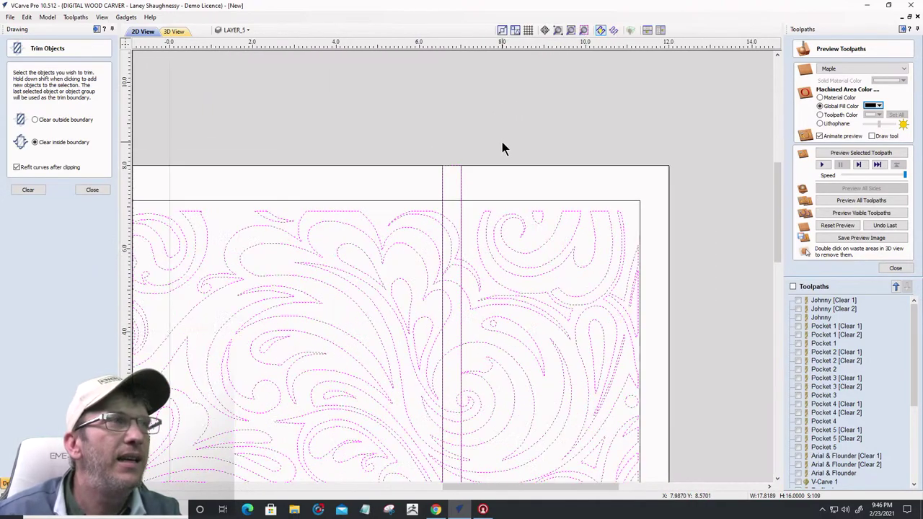
pyautogui.click(28, 190)
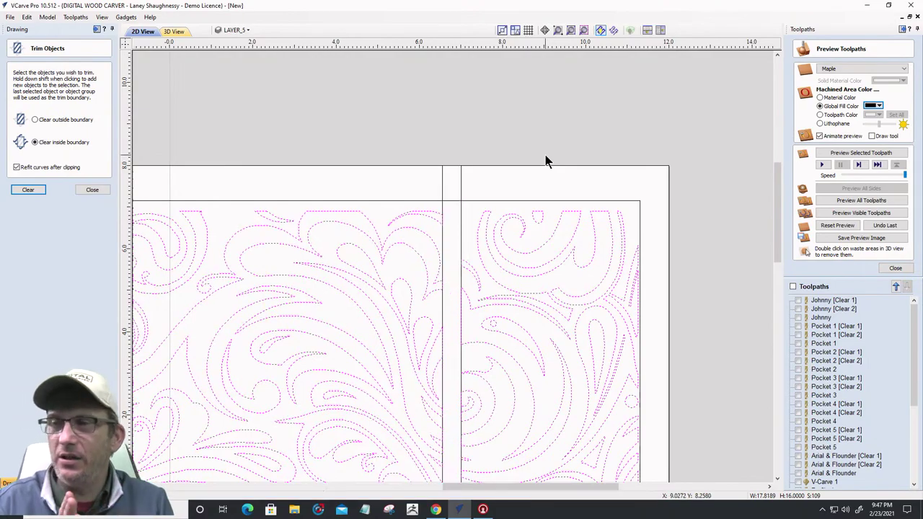
# Select the narrow left strip boundary and the 5-inch-wide left strip rectangle to check the trimming
pyautogui.scroll(-5, 599, 148)
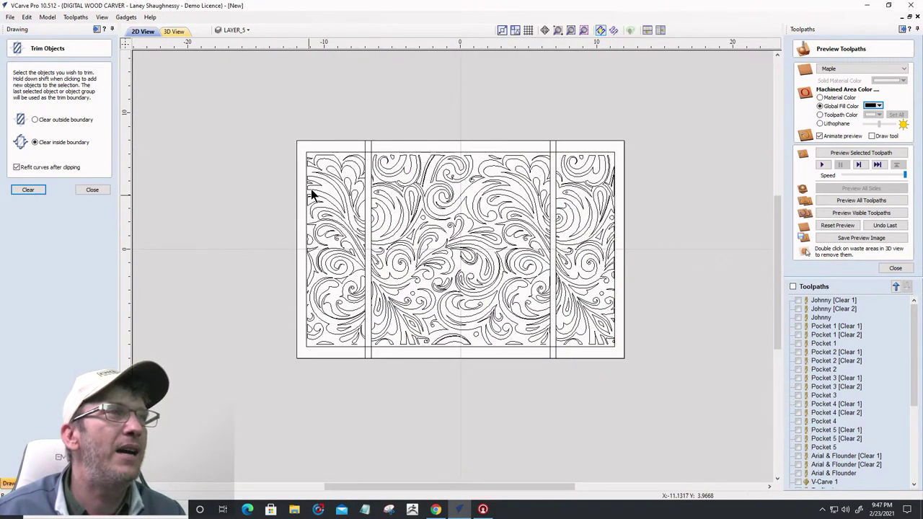
pyautogui.scroll(5, 366, 145)
pyautogui.scroll(2, 366, 148)
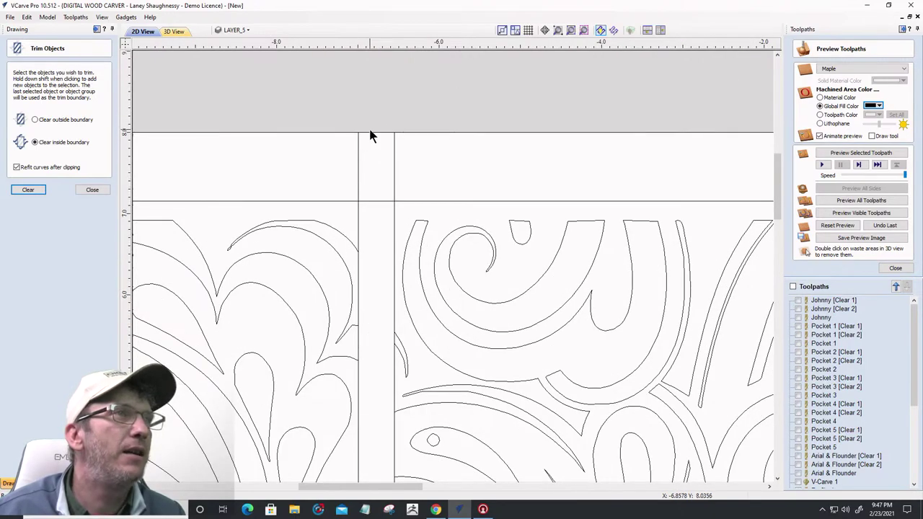
pyautogui.click(371, 133)
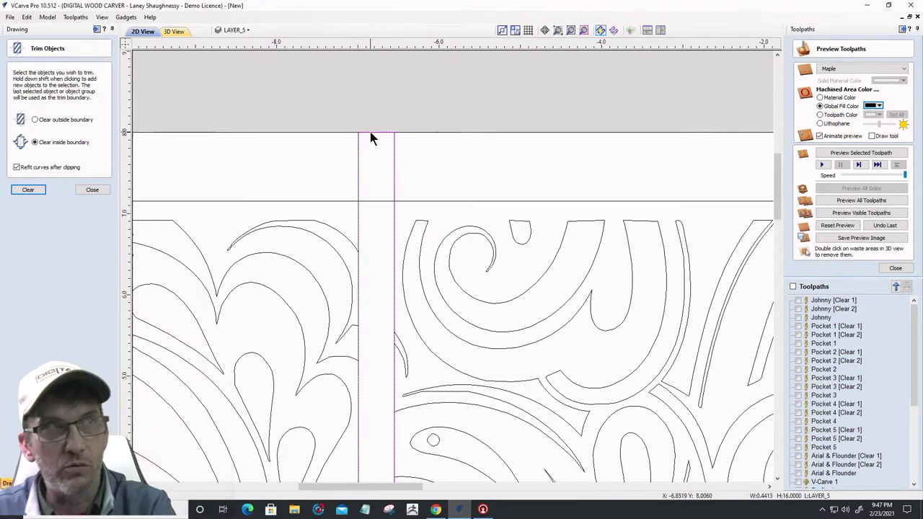
pyautogui.scroll(-4, 363, 144)
pyautogui.scroll(3, 736, 141)
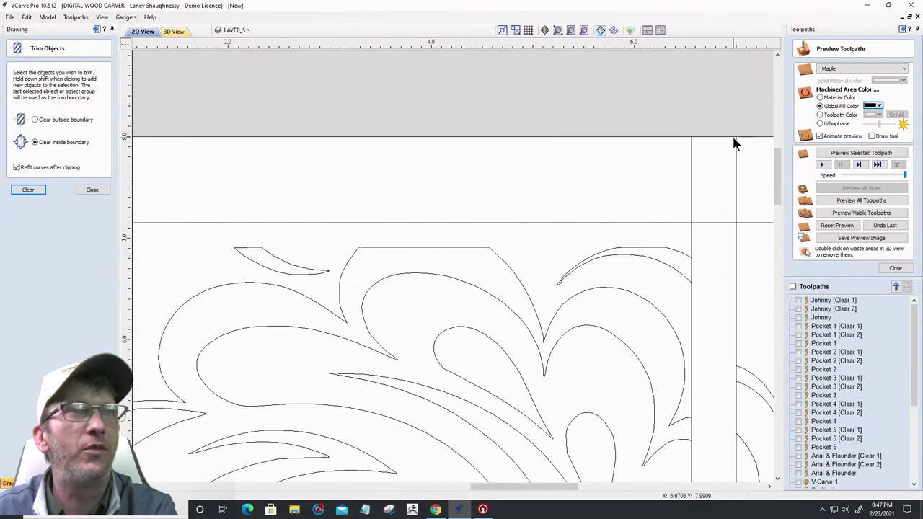
pyautogui.scroll(-5, 721, 137)
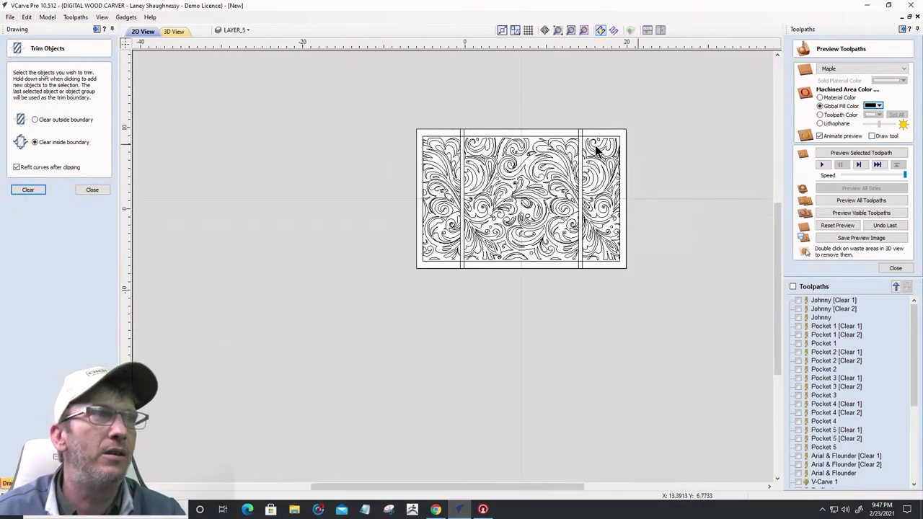
pyautogui.scroll(2, 463, 167)
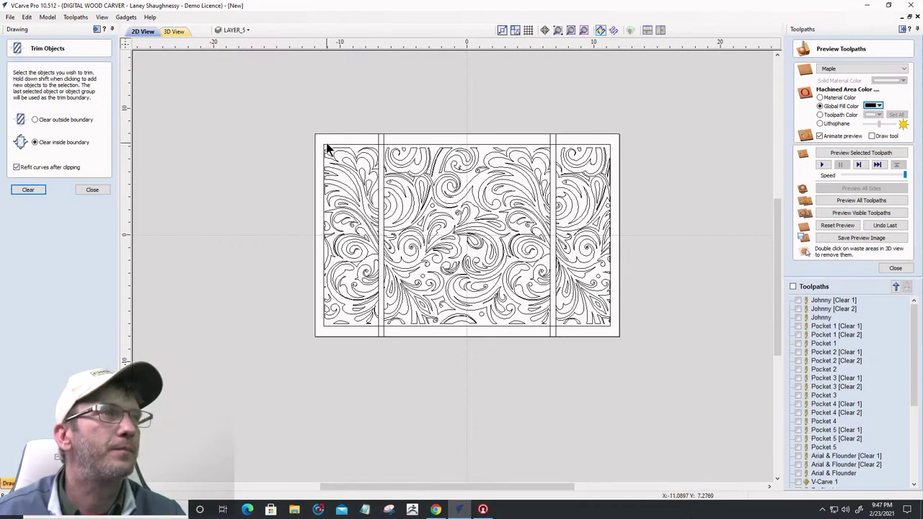
pyautogui.click(378, 142)
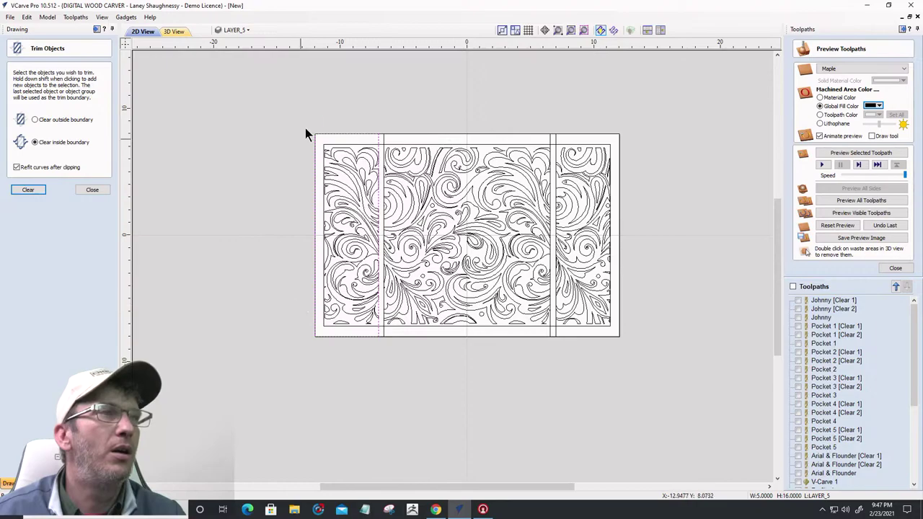
# Close the toolpath preview to show the toolpath operations list again
pyautogui.scroll(4, 366, 296)
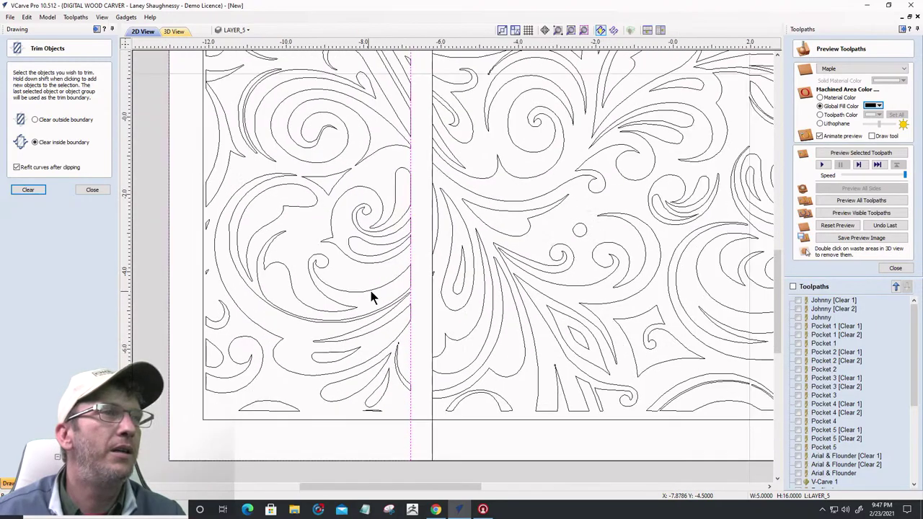
pyautogui.scroll(-4, 371, 295)
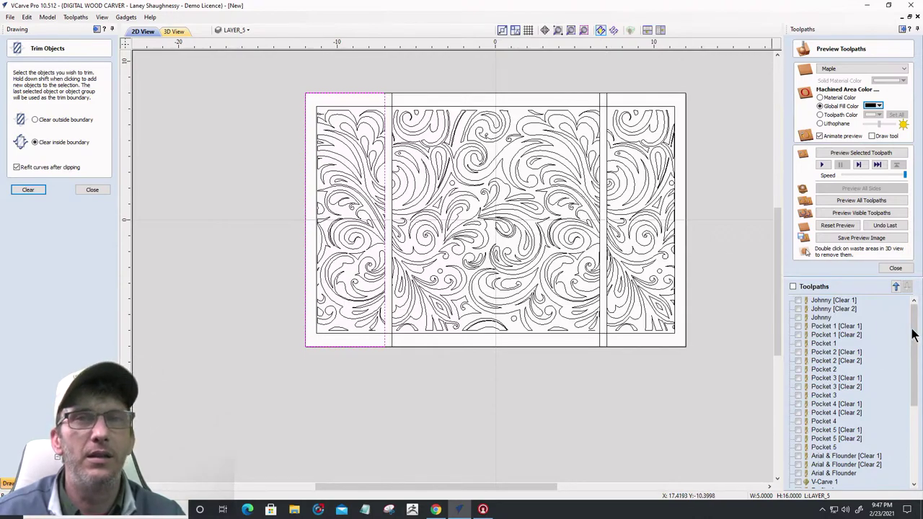
pyautogui.moveTo(913, 333); pyautogui.dragTo(900, 425)
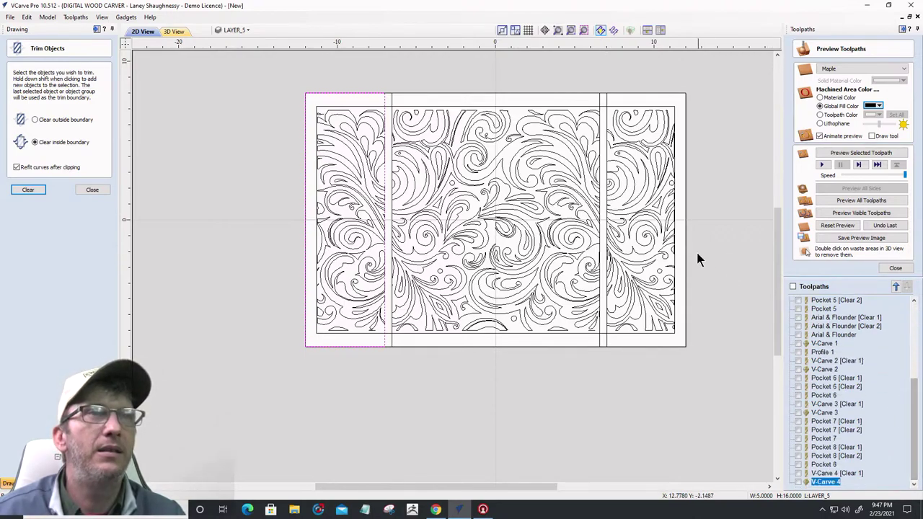
pyautogui.click(894, 268)
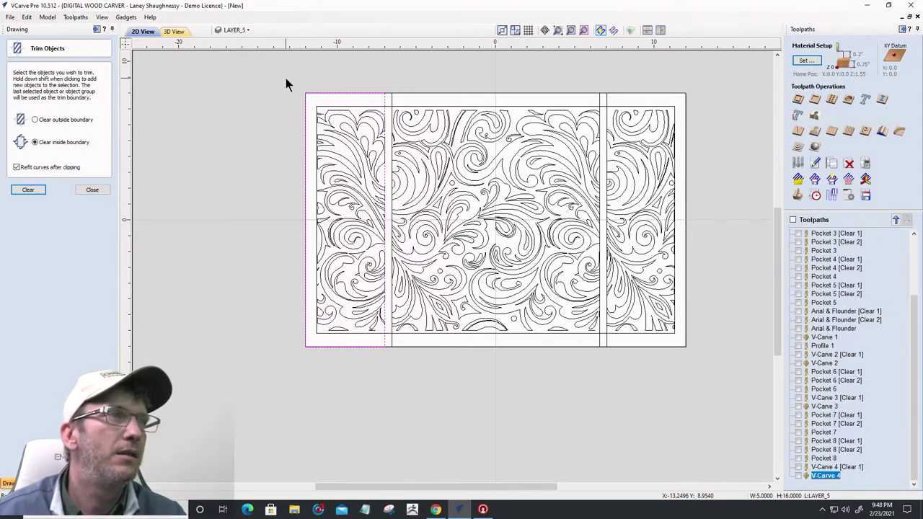
# Select the design, trim the outline's left, middle and right sections, and start the V-Carve 5 toolpath
pyautogui.moveTo(286, 78); pyautogui.dragTo(690, 355)
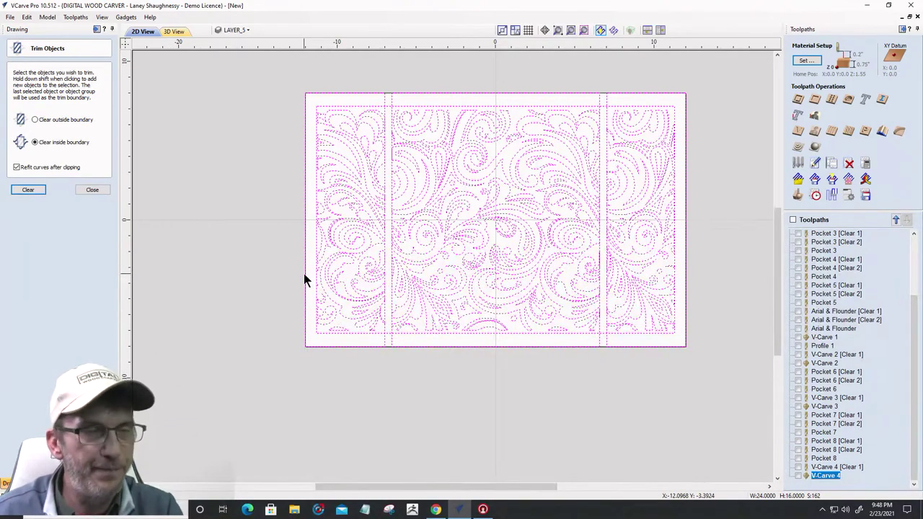
pyautogui.click(359, 95)
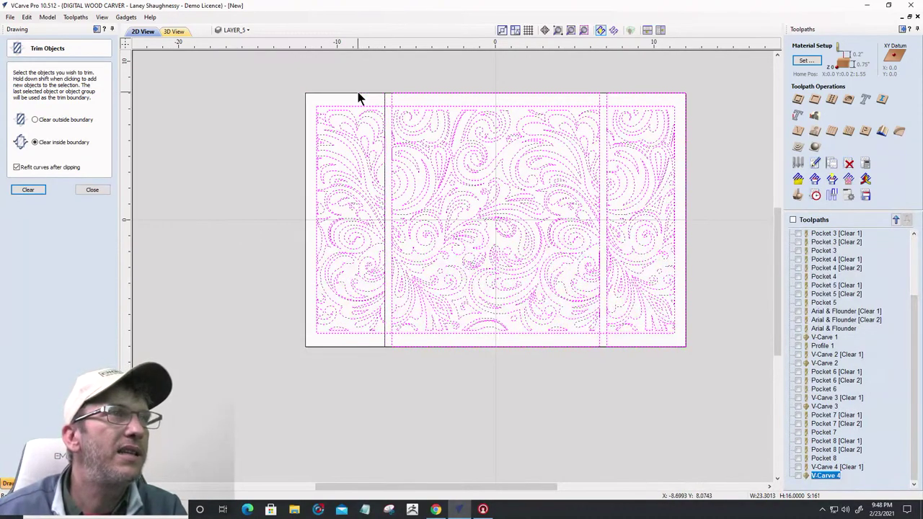
pyautogui.click(409, 94)
pyautogui.click(621, 94)
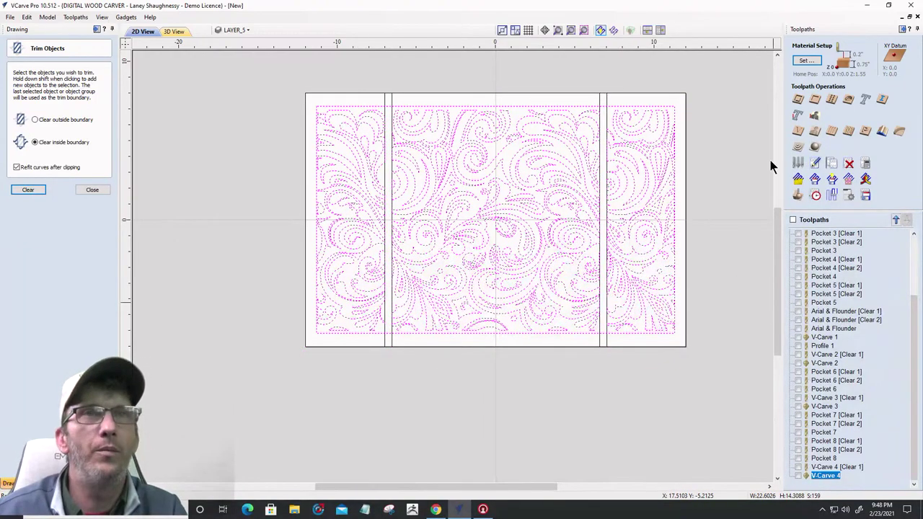
pyautogui.click(798, 130)
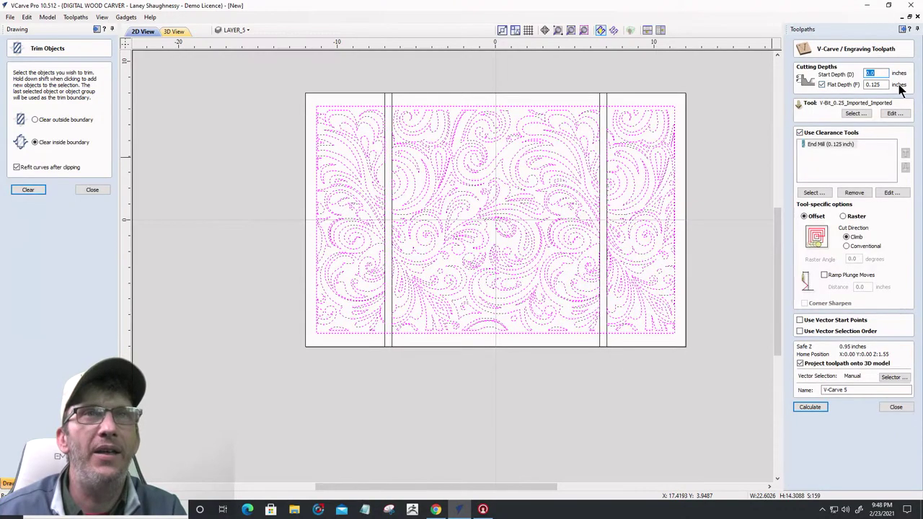
# Calculate V-Carve 5, reset and render the 3D preview of the carved swirls, then return to 2D
pyautogui.click(810, 407)
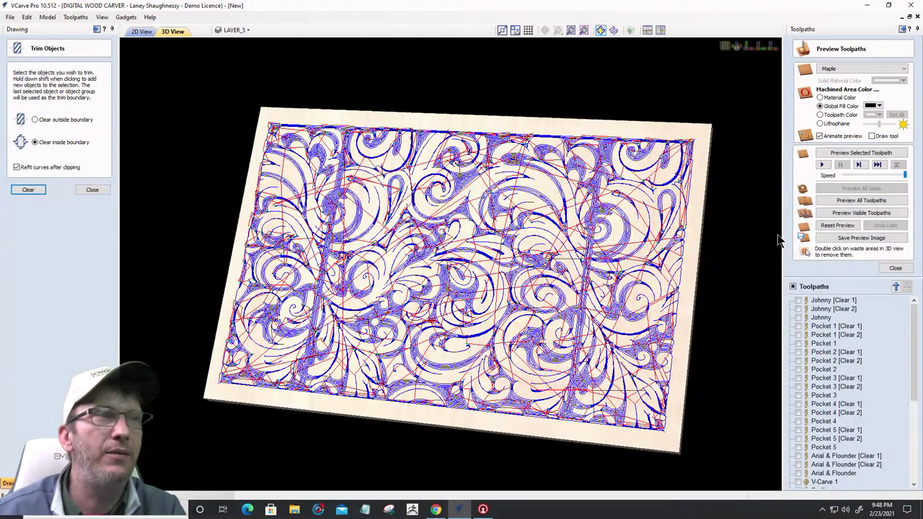
pyautogui.click(837, 226)
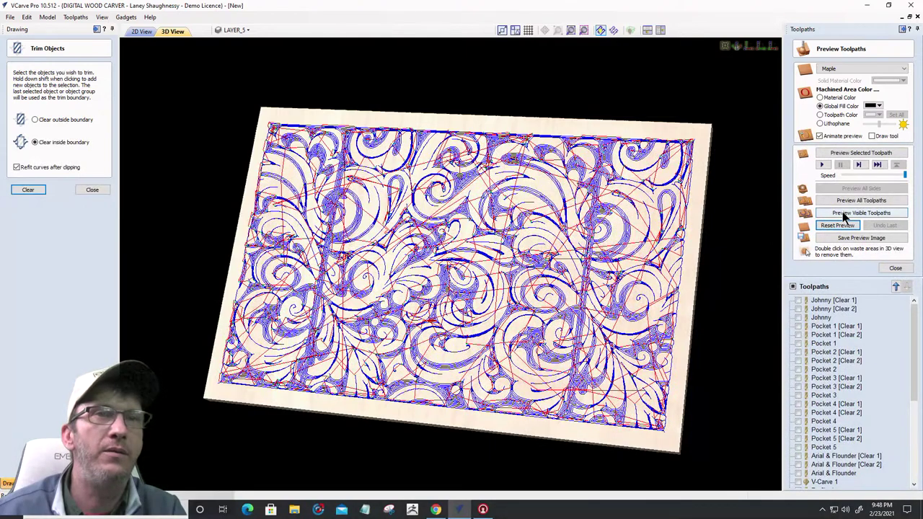
pyautogui.click(843, 213)
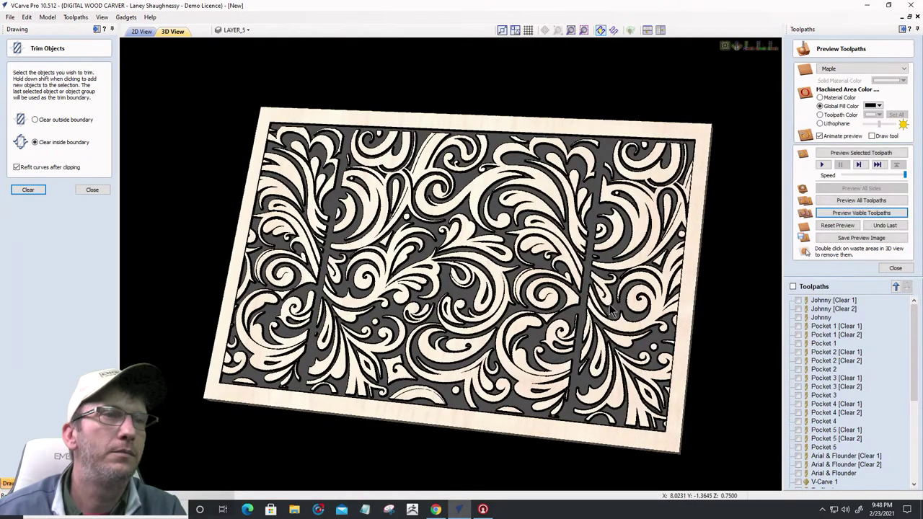
pyautogui.moveTo(616, 307); pyautogui.dragTo(185, 117)
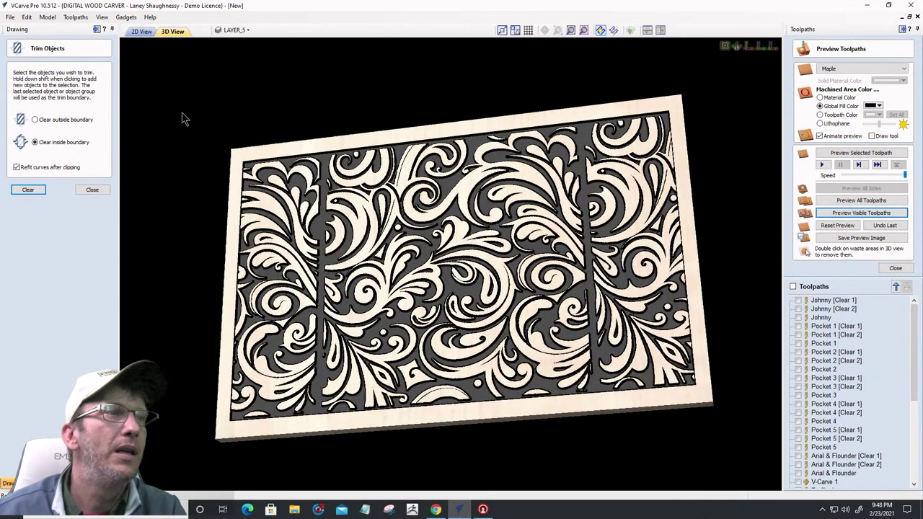
pyautogui.click(144, 32)
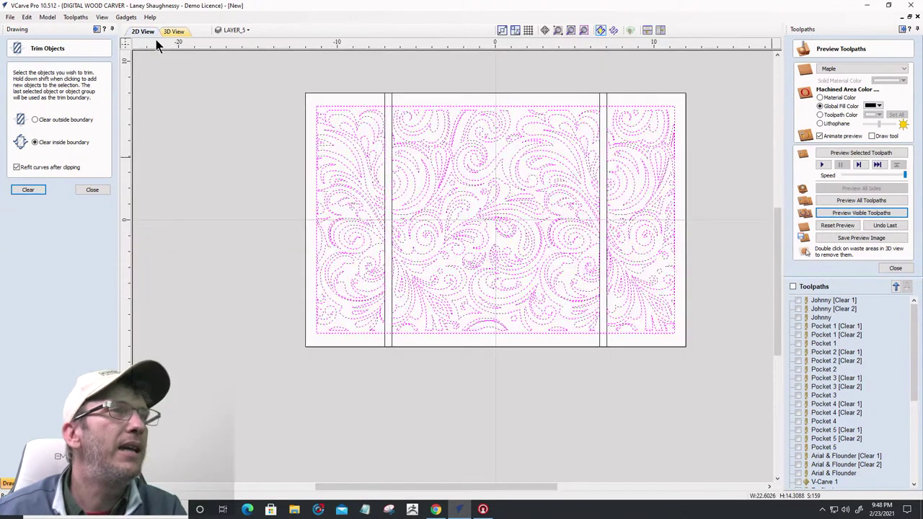
# Select the border and both dividing lines and calculate a 0.75-inch-deep Outside Profile 2 toolpath
pyautogui.click(365, 95)
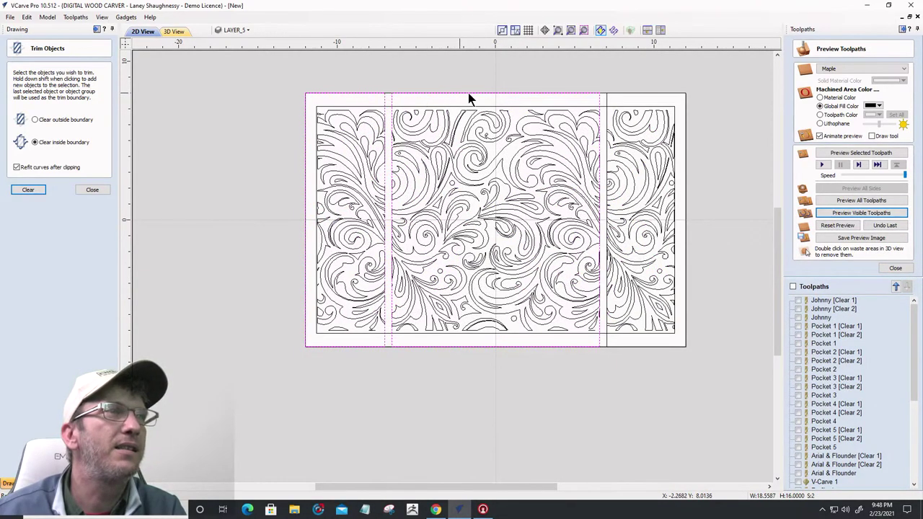
pyautogui.keyDown('shift'); pyautogui.click(620, 94); pyautogui.keyUp('shift')
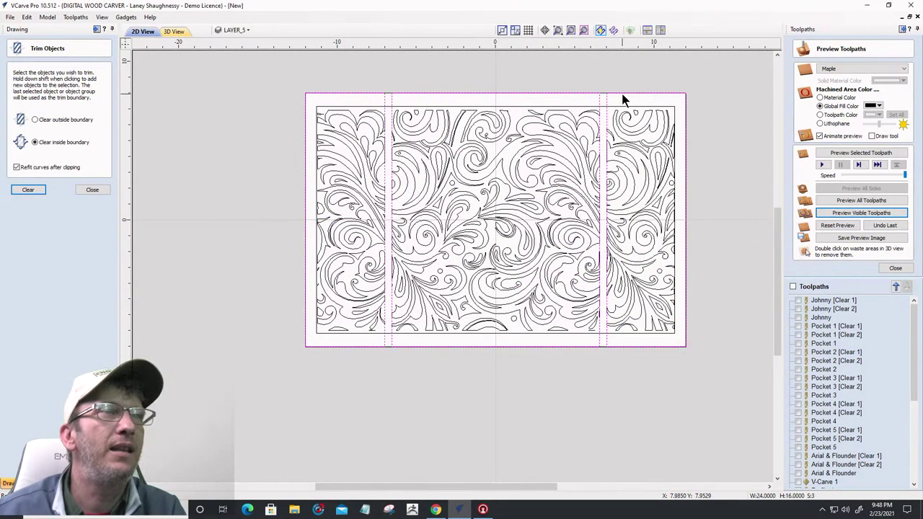
pyautogui.click(894, 268)
pyautogui.click(799, 101)
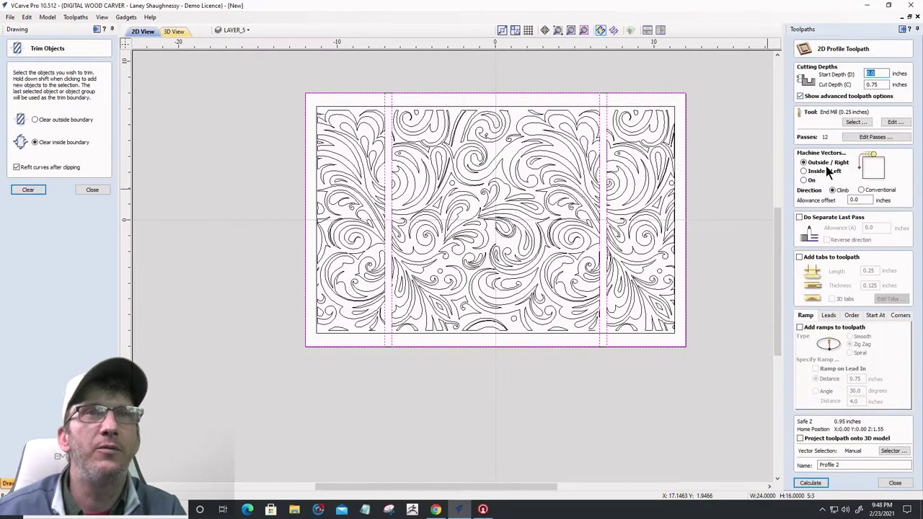
pyautogui.click(810, 482)
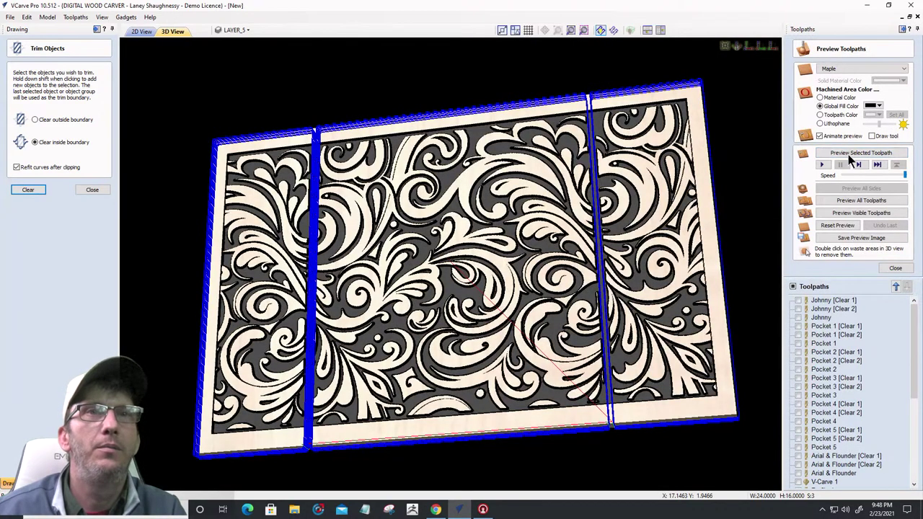
# Preview all visible toolpaths, orbit to inspect the three cut maple sections, then return to 2D
pyautogui.click(848, 214)
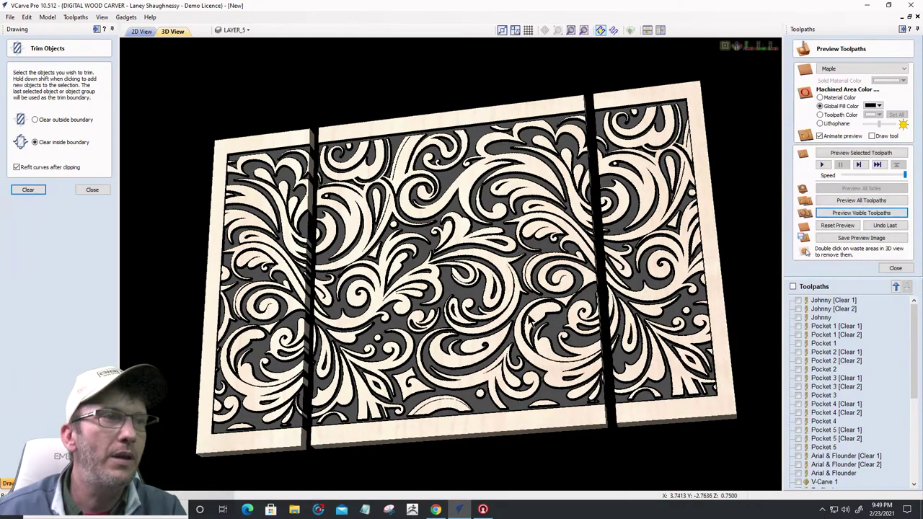
pyautogui.moveTo(556, 316); pyautogui.dragTo(396, 343)
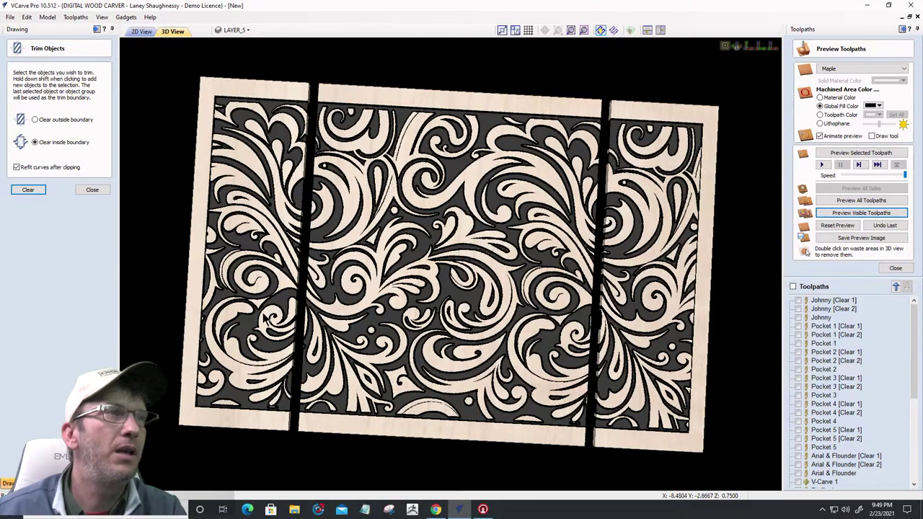
pyautogui.moveTo(264, 321); pyautogui.dragTo(254, 328)
pyautogui.moveTo(476, 297)
pyautogui.mouseDown()
pyautogui.moveTo(468, 267)
pyautogui.moveTo(470, 282)
pyautogui.mouseUp()
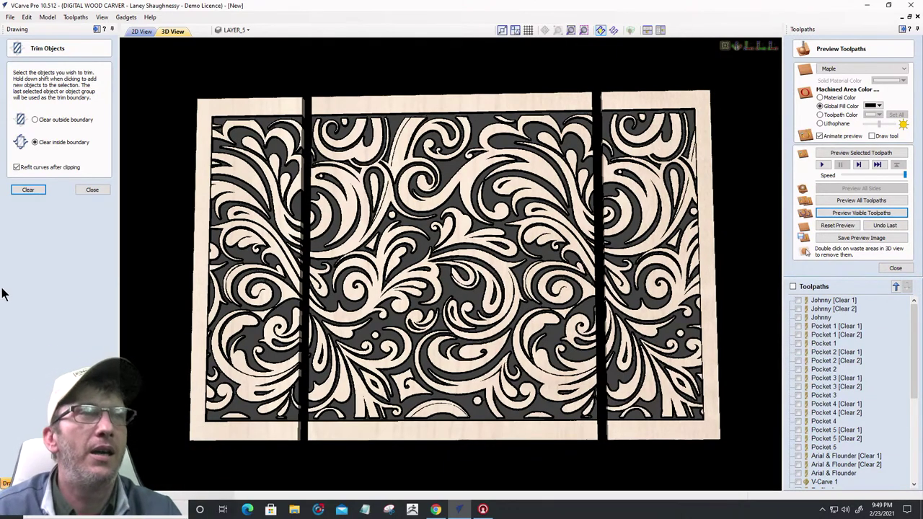
pyautogui.moveTo(458, 296); pyautogui.dragTo(412, 161)
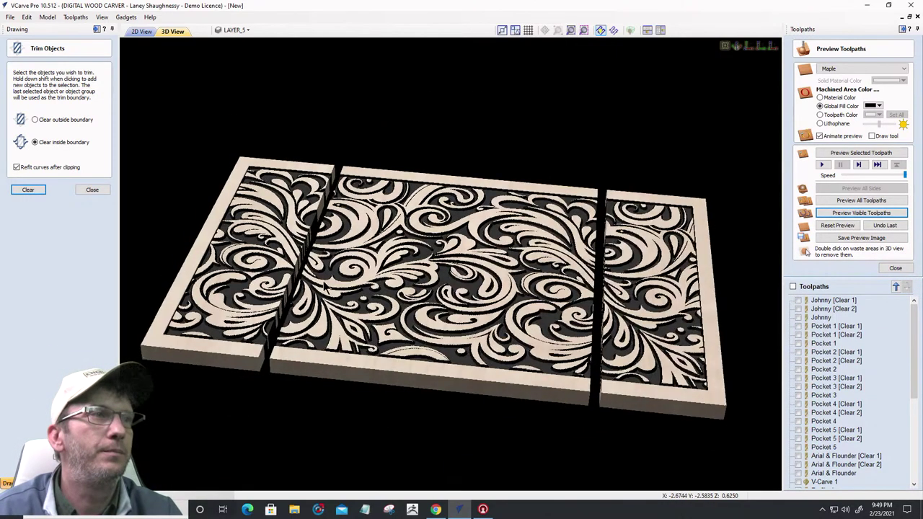
pyautogui.moveTo(326, 287); pyautogui.dragTo(201, 285)
pyautogui.press('1')
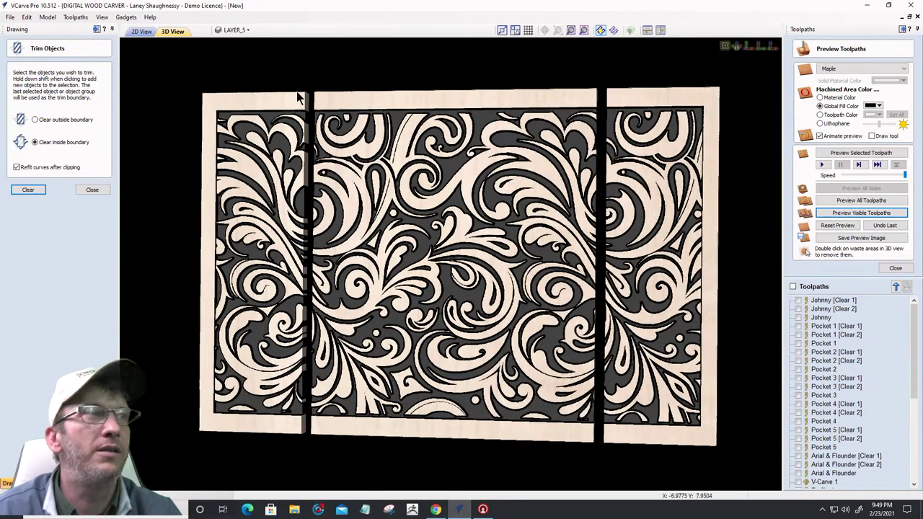
pyautogui.press('F2')
pyautogui.scroll(-3, 423, 289)
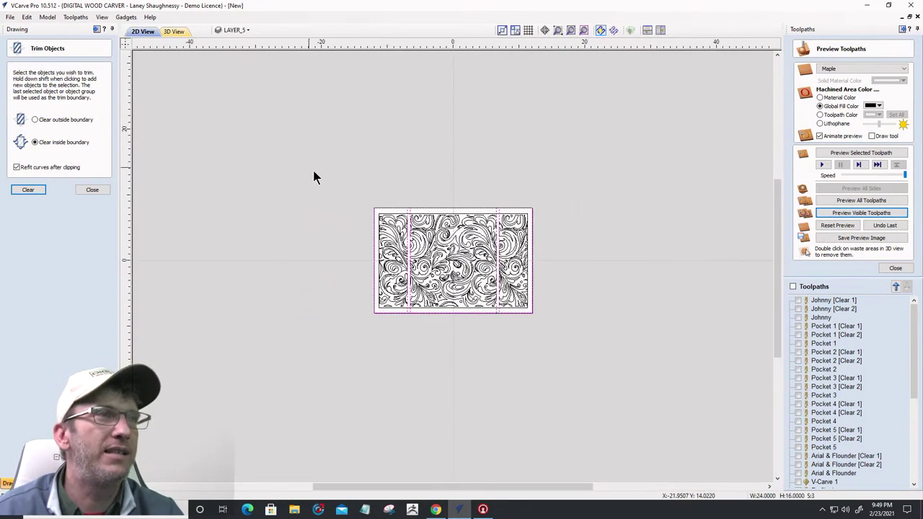
# Move the swirl design off the material to the upper right and fit everything in view
pyautogui.moveTo(312, 168); pyautogui.dragTo(575, 321)
pyautogui.moveTo(467, 264); pyautogui.dragTo(670, 110)
pyautogui.press('F6')
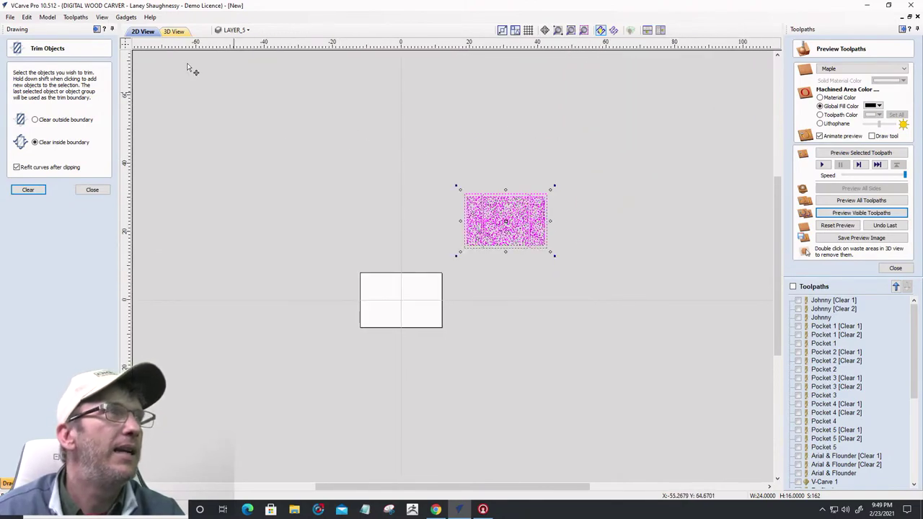
# Make Layer 4 visible, select its small monogram artwork, and close the Trim Objects tool
pyautogui.click(232, 30)
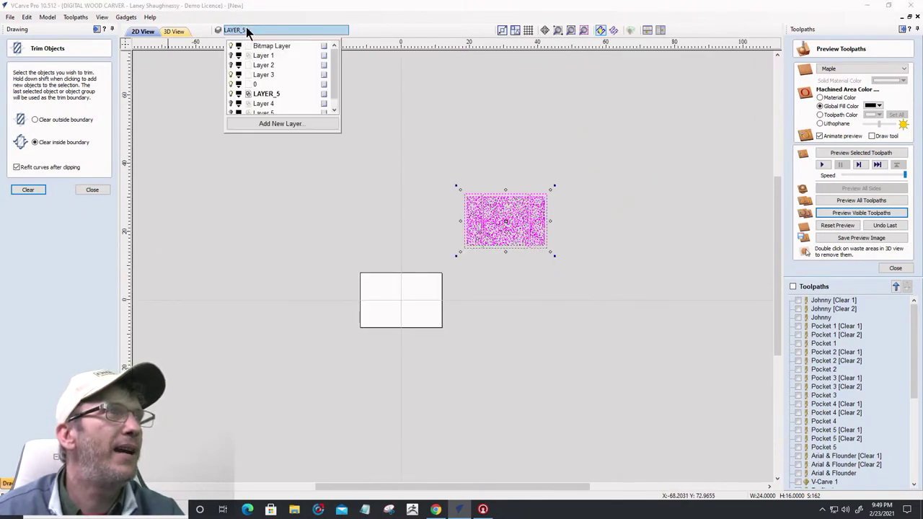
pyautogui.click(232, 104)
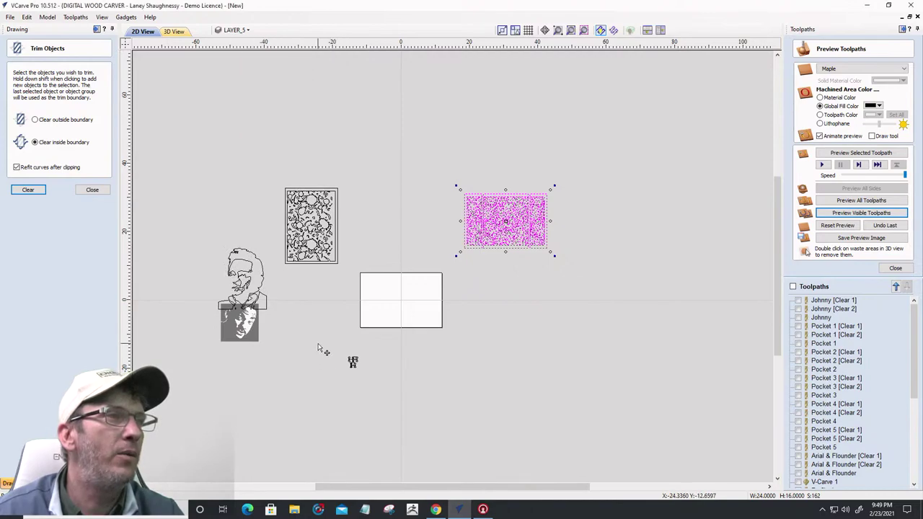
pyautogui.click(352, 361)
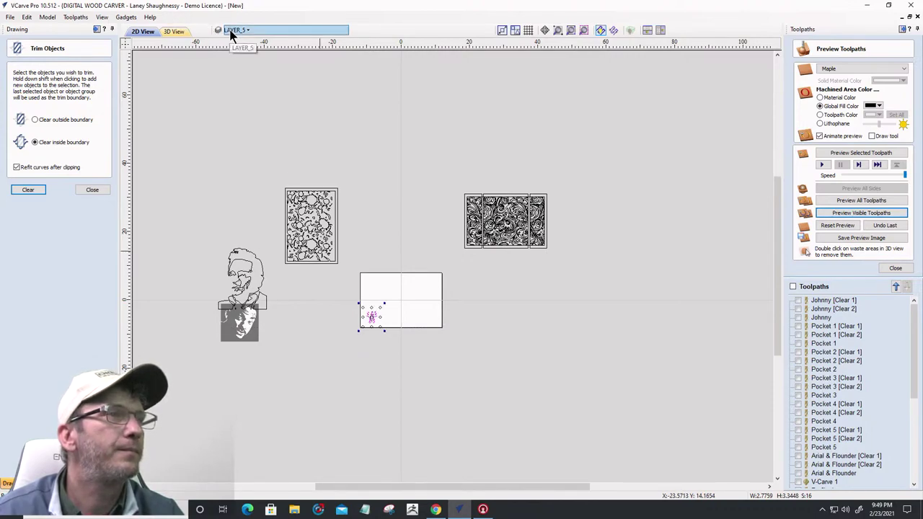
pyautogui.scroll(4, 336, 313)
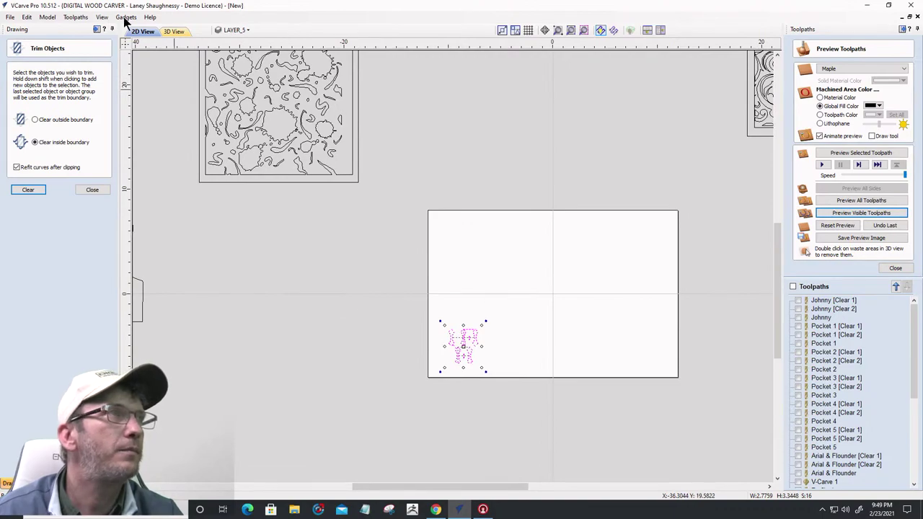
pyautogui.click(92, 190)
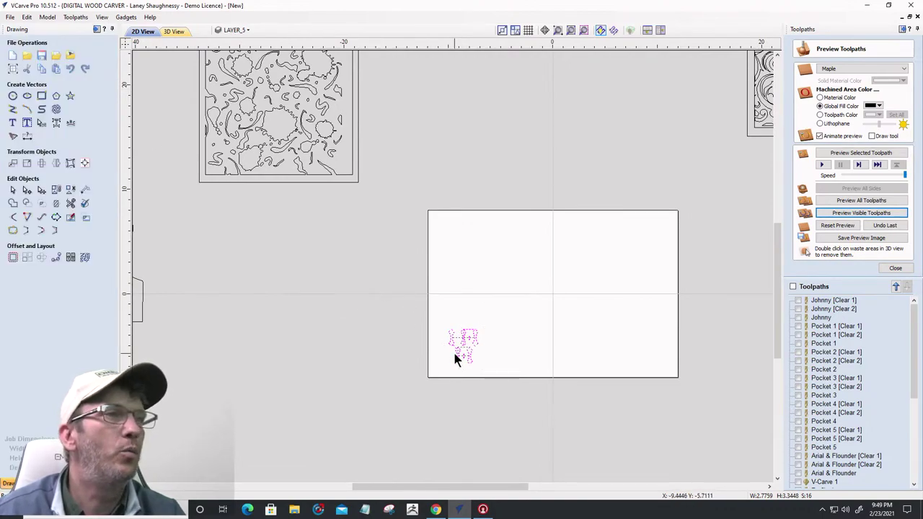
pyautogui.scroll(2, 453, 349)
pyautogui.scroll(-2, 419, 162)
pyautogui.scroll(5, 439, 208)
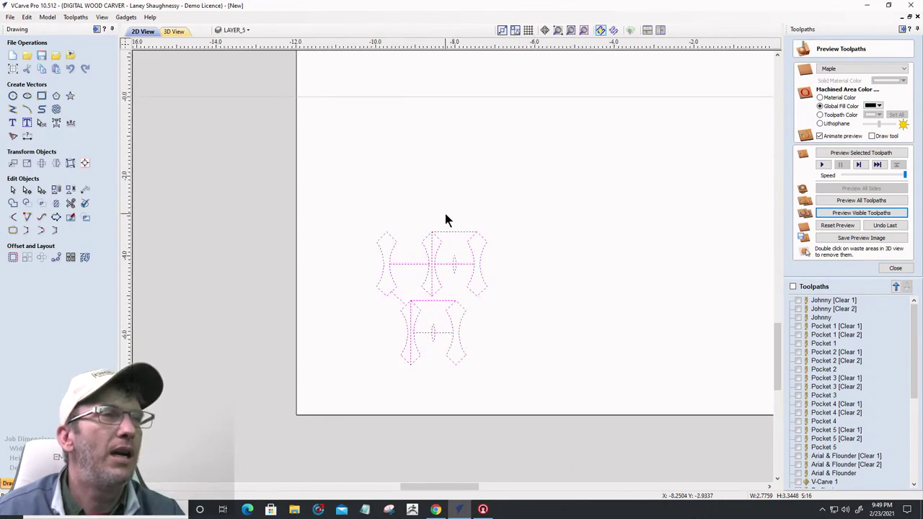
# Move the monogram letters down and left on the material, then open Draw Circle
pyautogui.click(409, 225)
pyautogui.moveTo(428, 227); pyautogui.dragTo(505, 401)
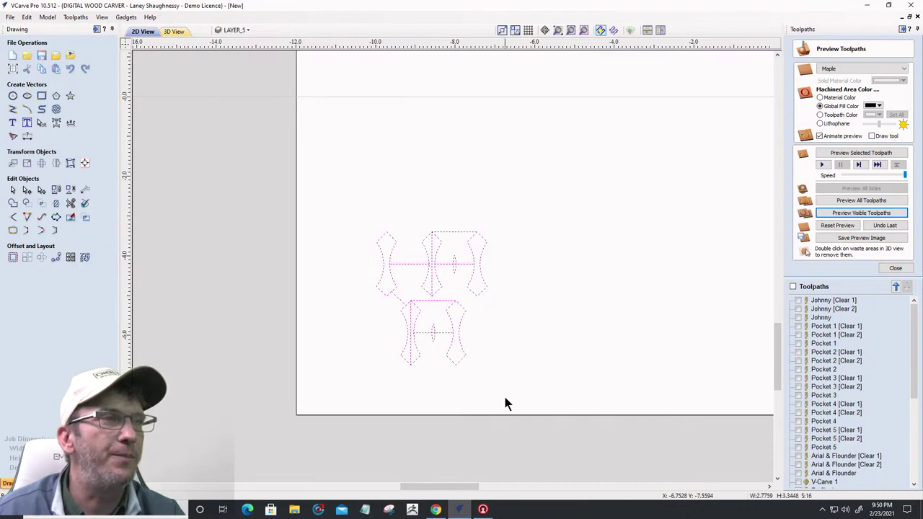
pyautogui.scroll(8, 438, 346)
pyautogui.scroll(-8, 421, 307)
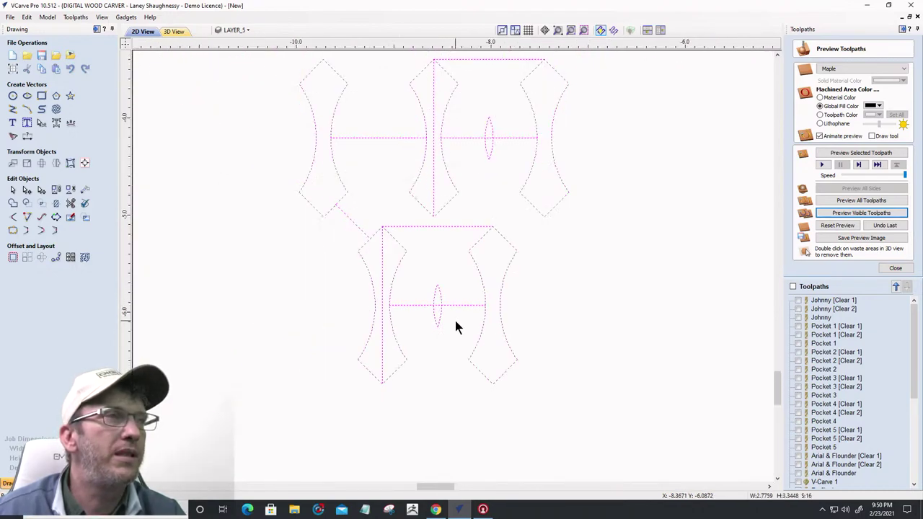
pyautogui.click(450, 318)
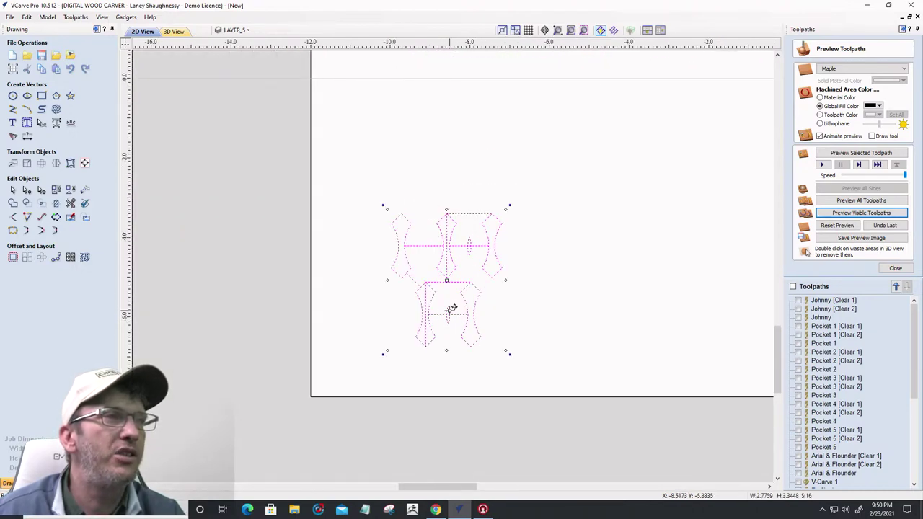
pyautogui.moveTo(450, 310); pyautogui.dragTo(393, 341)
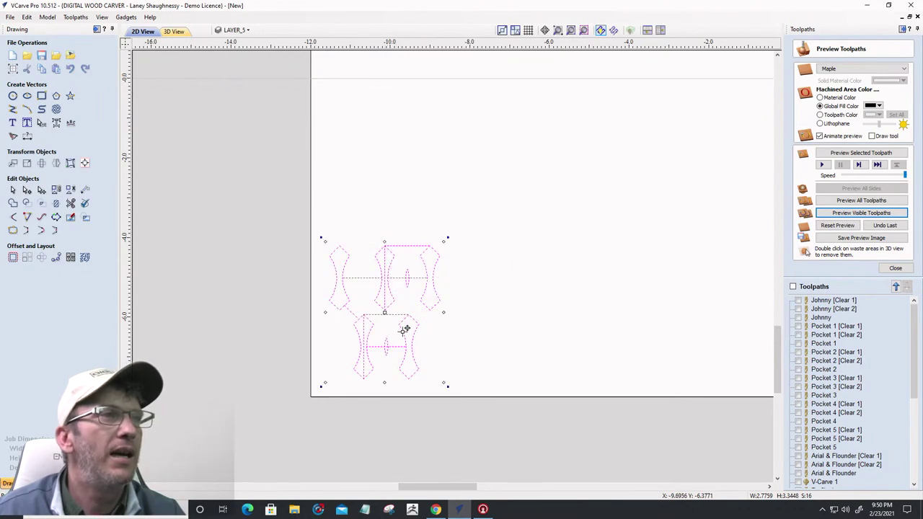
pyautogui.scroll(2, 406, 330)
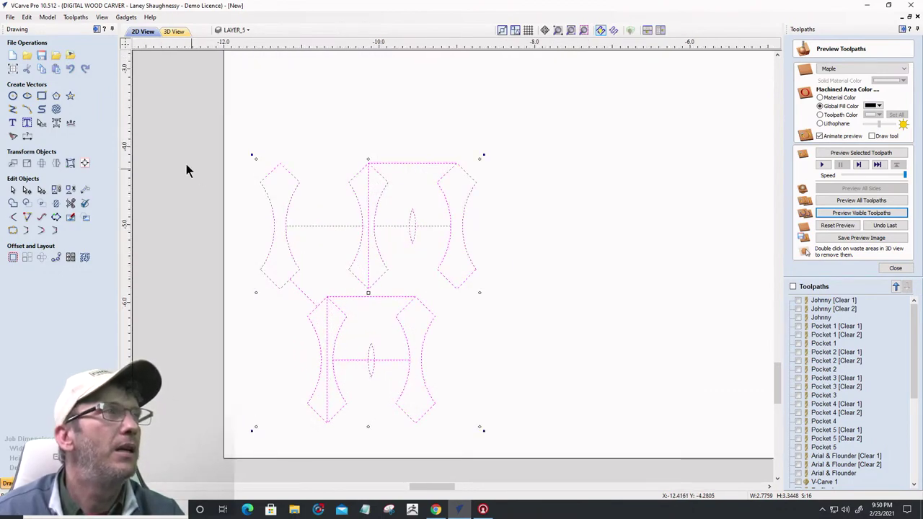
pyautogui.click(186, 170)
pyautogui.click(12, 96)
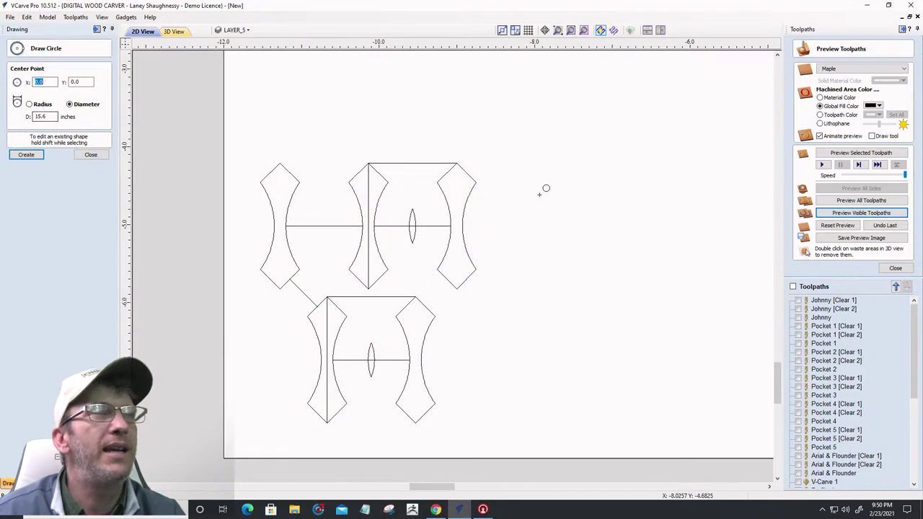
# Draw a 1.15-inch circle just right of the monogram
pyautogui.click(494, 223)
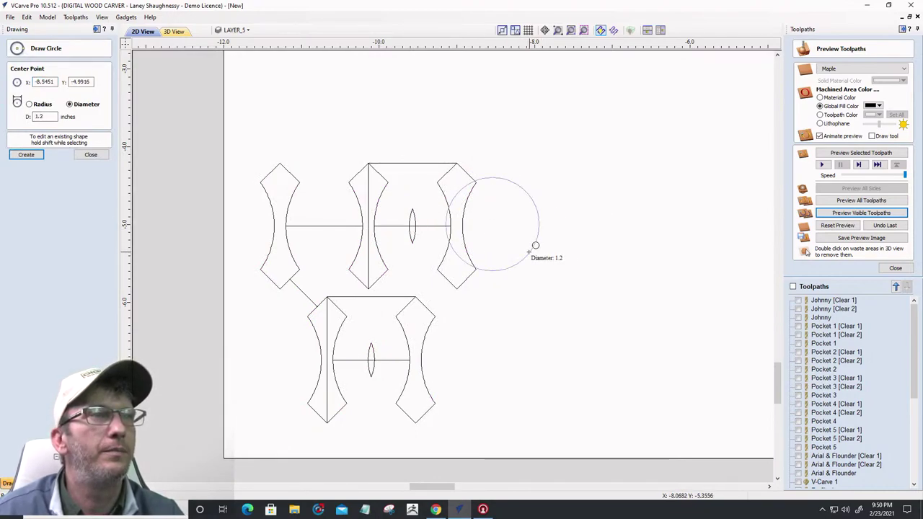
pyautogui.click(529, 249)
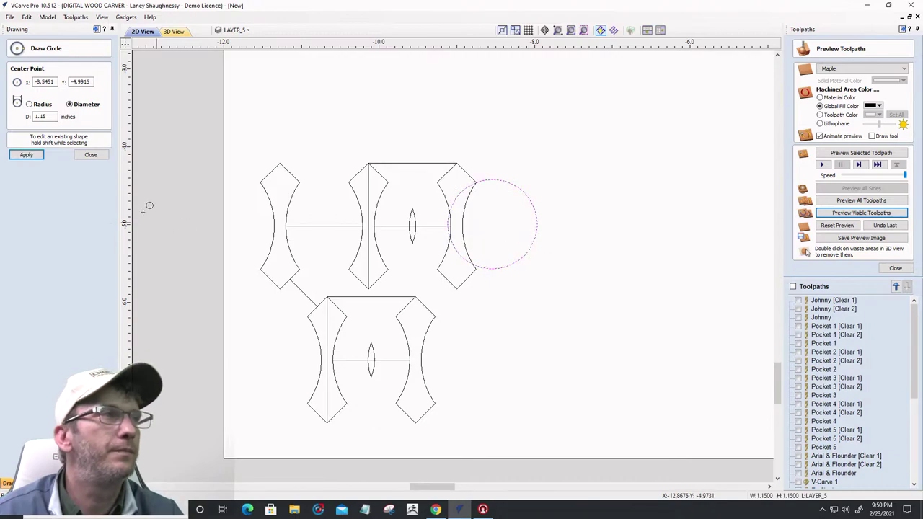
pyautogui.click(90, 154)
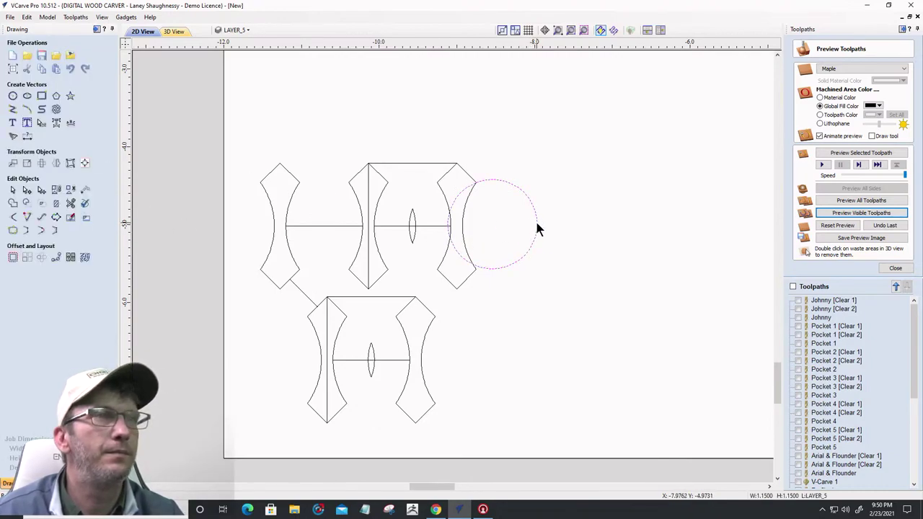
# Shift the circle right and enlarge it to about 1.9 inches across, touching the rightmost letter
pyautogui.moveTo(494, 222); pyautogui.dragTo(507, 224)
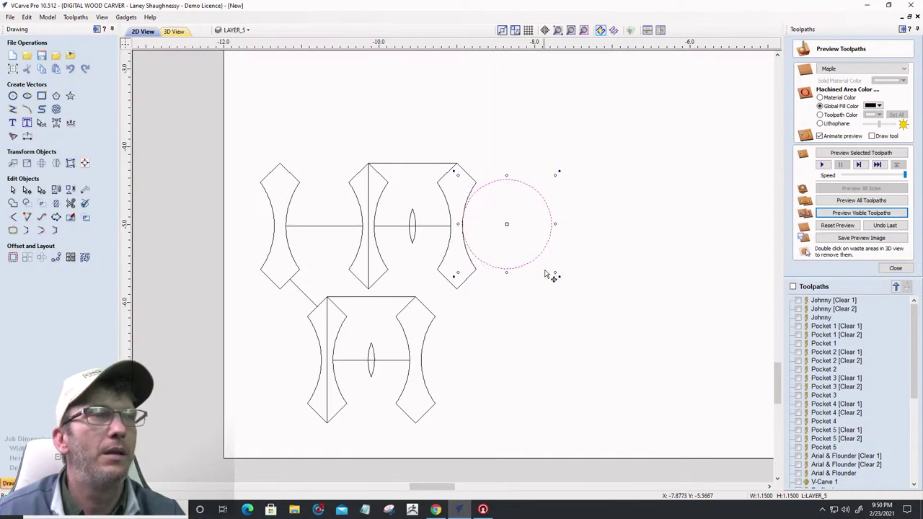
pyautogui.moveTo(554, 273); pyautogui.dragTo(560, 281)
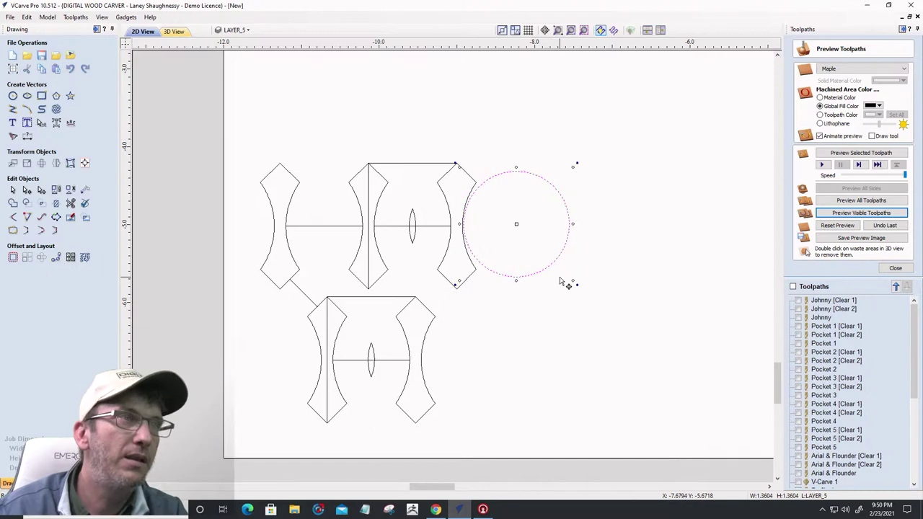
pyautogui.press('Right')
pyautogui.press('Right')
pyautogui.press('Right')
pyautogui.press('Right')
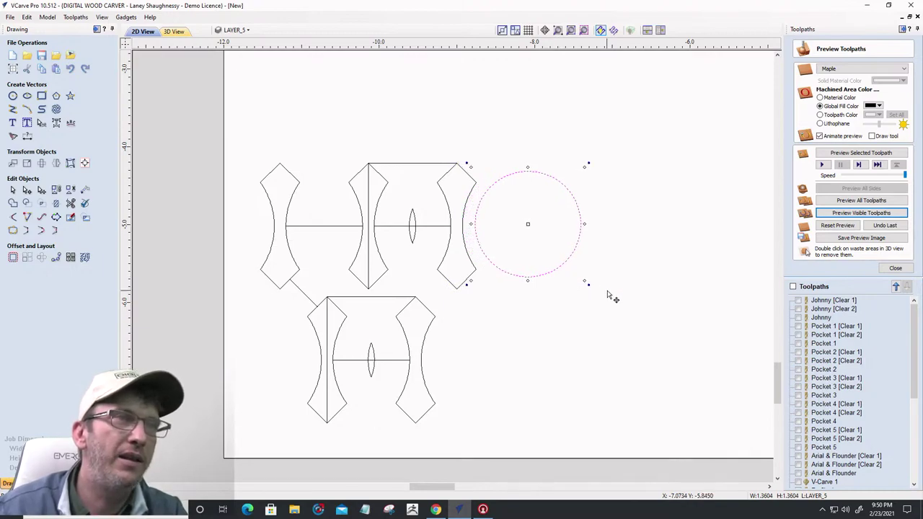
pyautogui.moveTo(585, 280); pyautogui.dragTo(602, 302)
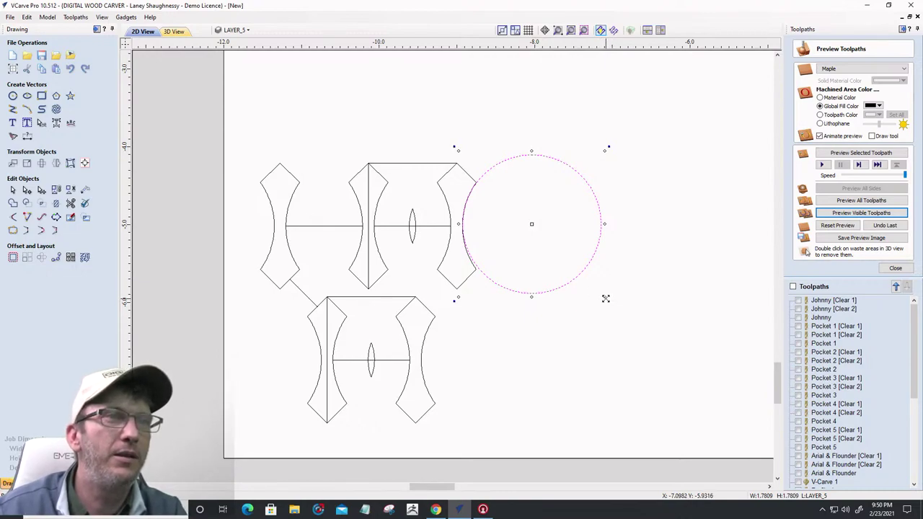
pyautogui.moveTo(605, 298); pyautogui.dragTo(612, 302)
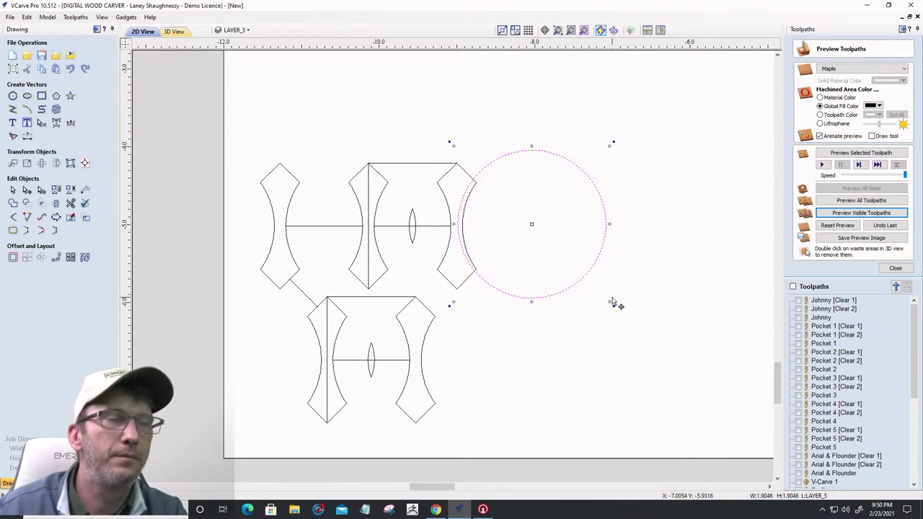
pyautogui.press('Right')
pyautogui.press('Right')
pyautogui.press('Left')
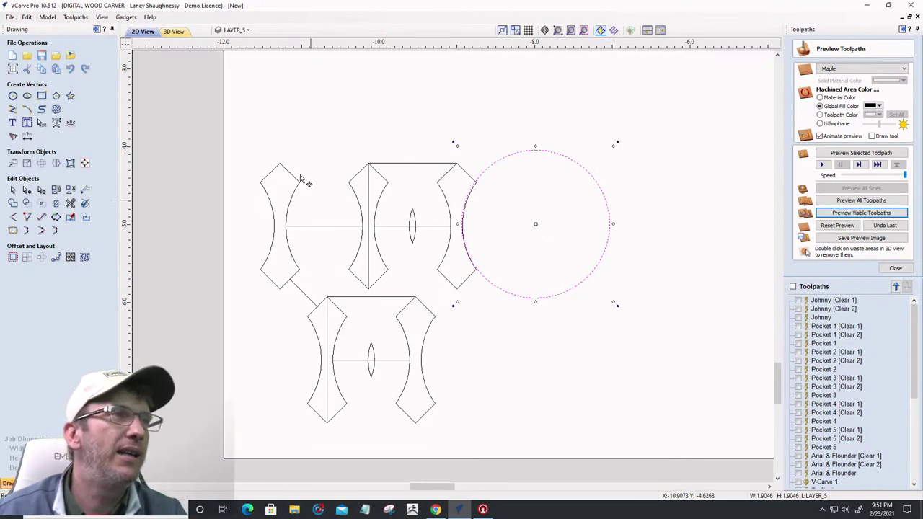
pyautogui.moveTo(216, 126); pyautogui.dragTo(426, 380)
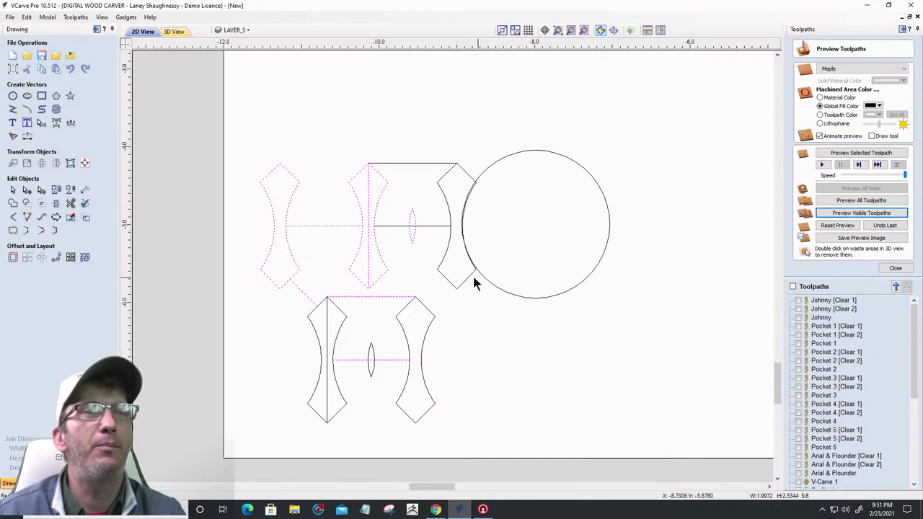
pyautogui.click(528, 295)
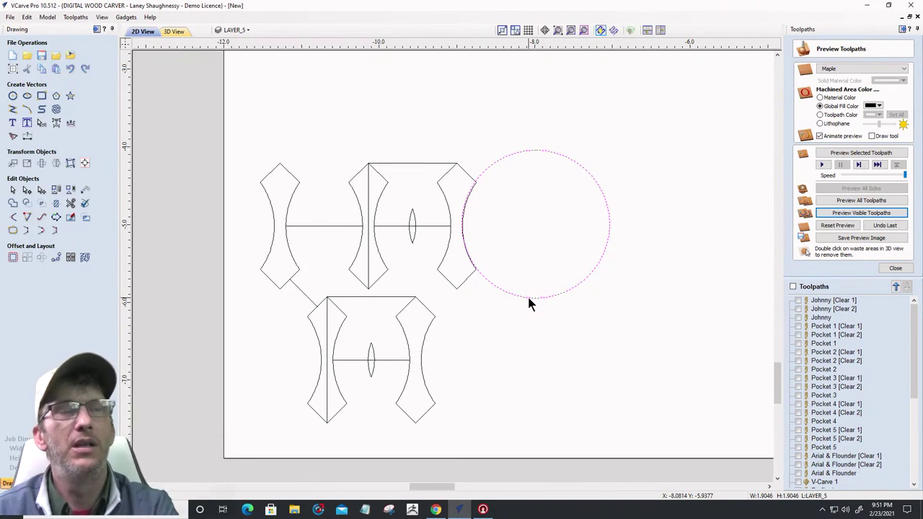
# Copy the large circle to the right of the first one
pyautogui.click(12, 95)
pyautogui.scroll(-2, 188, 258)
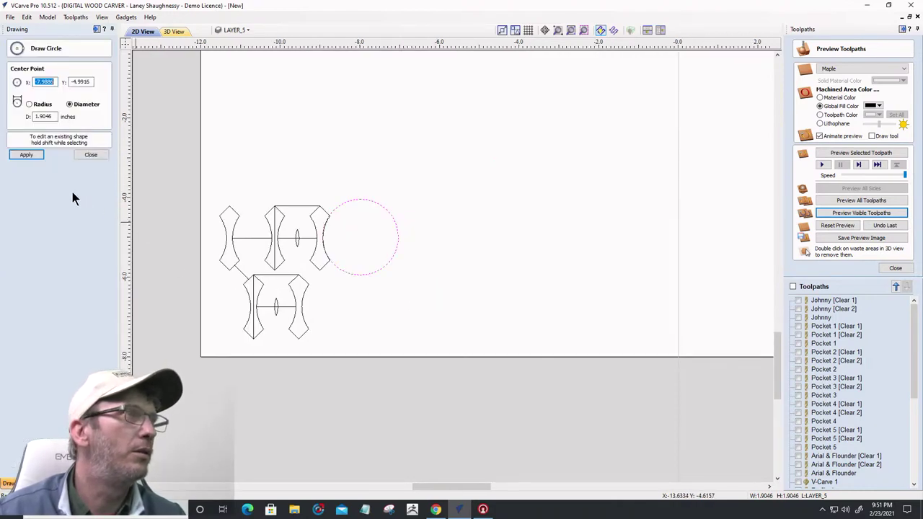
pyautogui.click(79, 156)
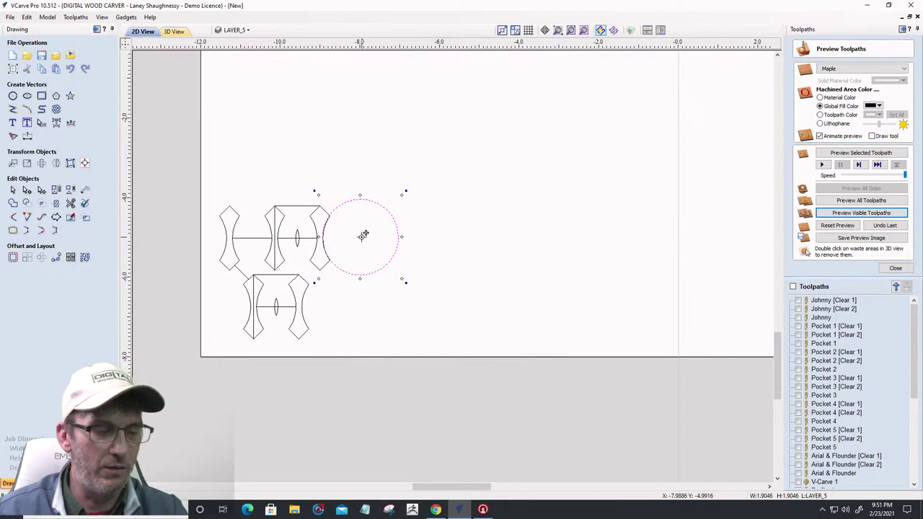
pyautogui.moveTo(363, 236); pyautogui.dragTo(447, 237)
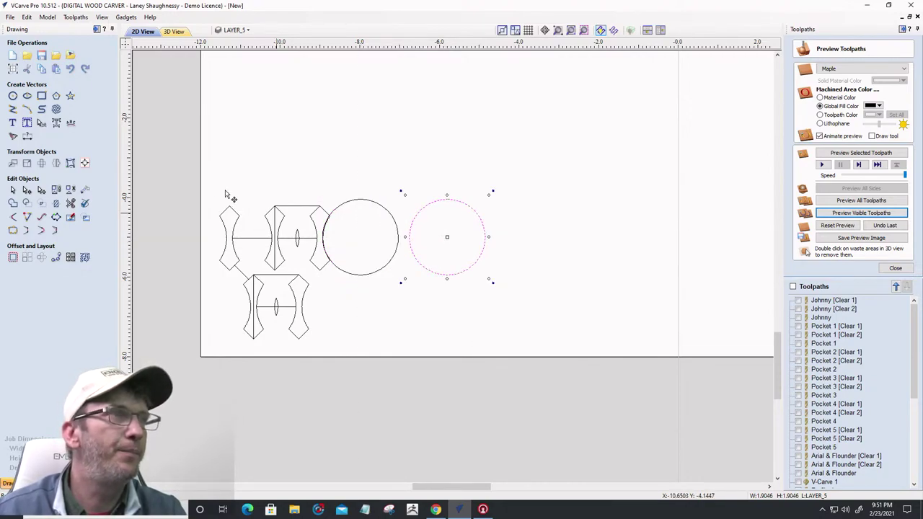
# Draw a square-cornered 0.75 x 0.75 inch square above the gap between the circles
pyautogui.click(41, 95)
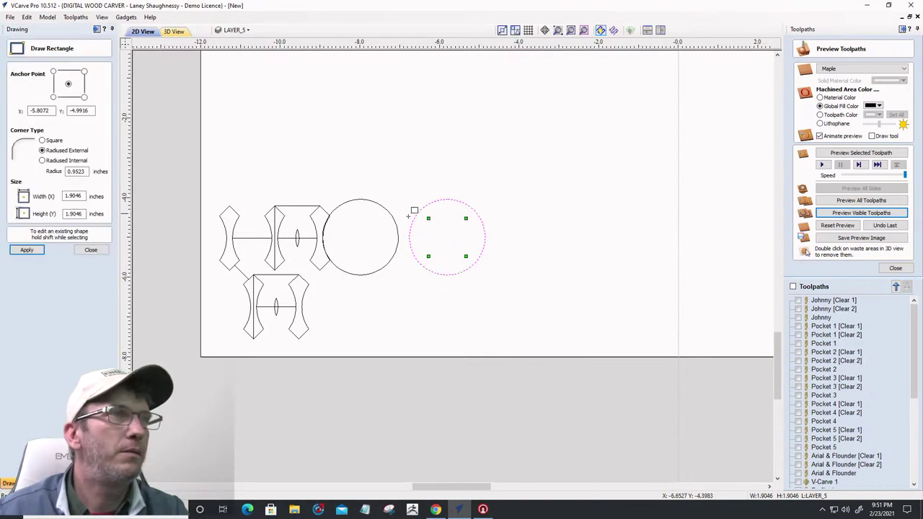
pyautogui.moveTo(414, 209); pyautogui.dragTo(420, 222)
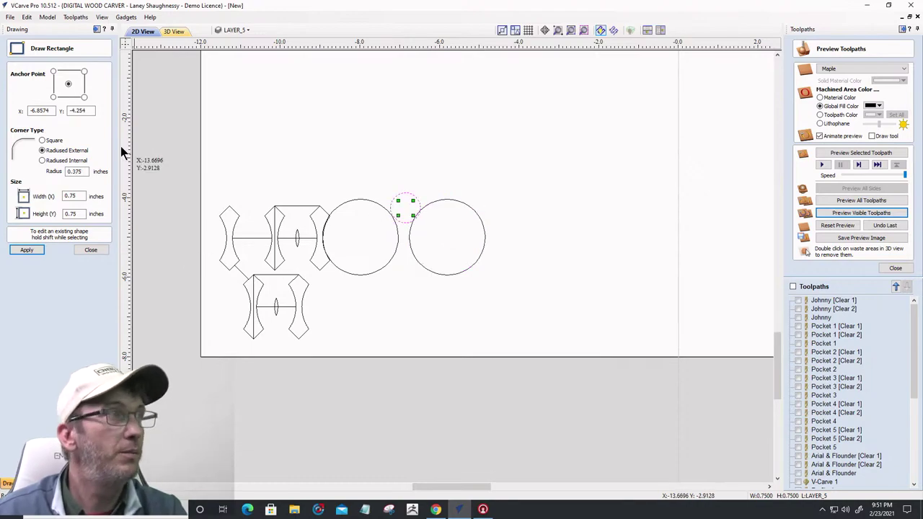
pyautogui.click(42, 141)
pyautogui.click(23, 251)
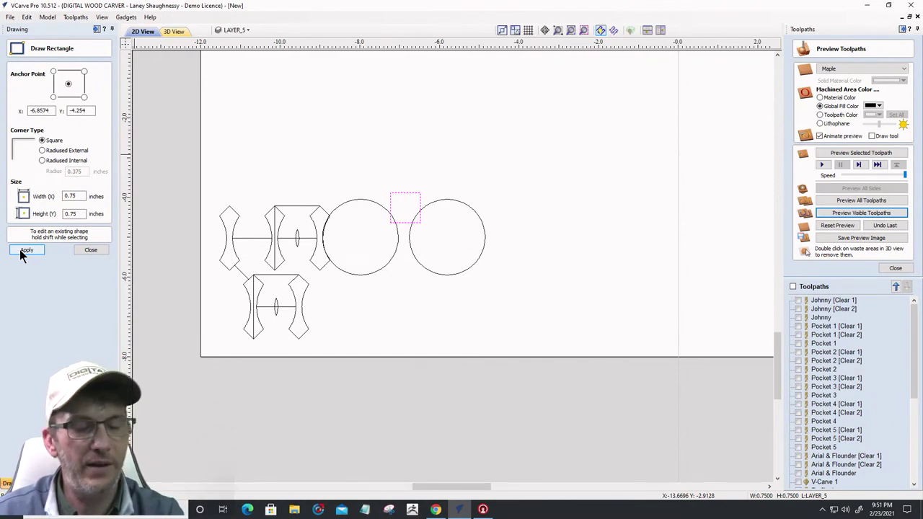
pyautogui.click(97, 250)
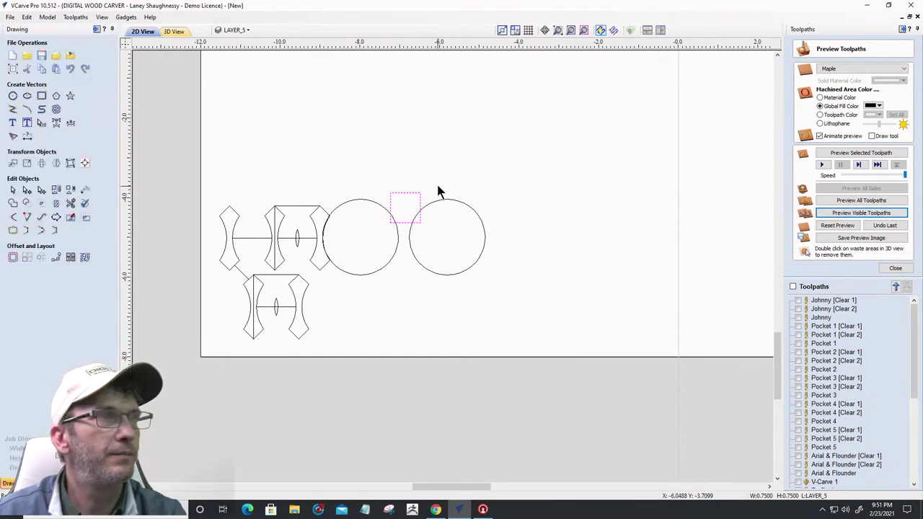
pyautogui.click(399, 193)
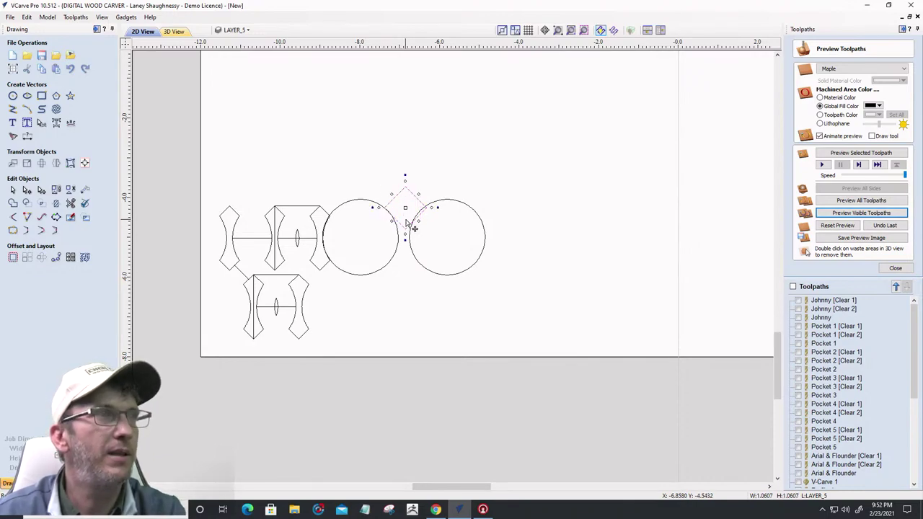
# Nudge the diamond above the circles' gap and place a matching 0.75-inch copy below it
pyautogui.scroll(3, 414, 228)
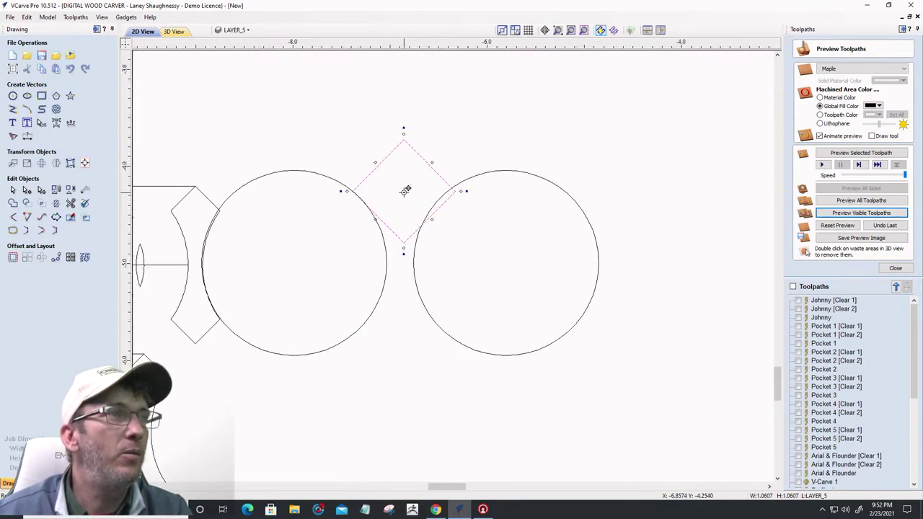
pyautogui.moveTo(402, 191); pyautogui.dragTo(400, 193)
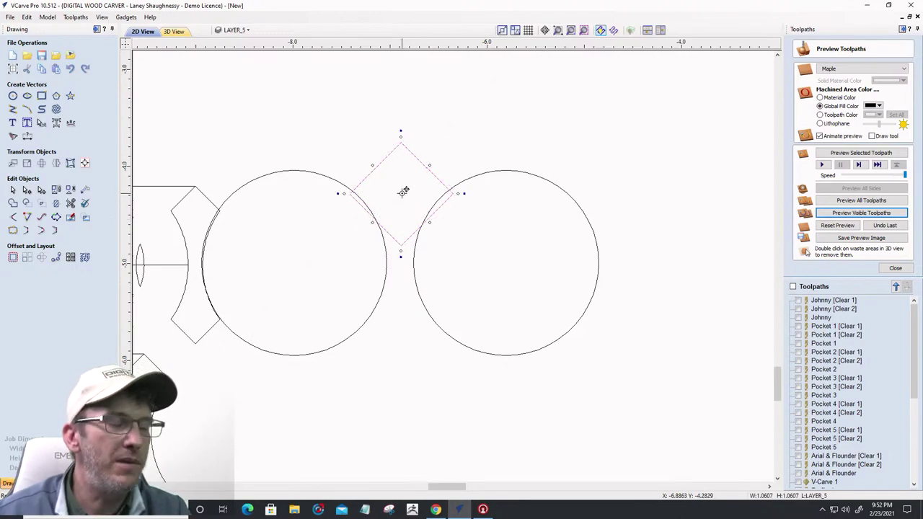
pyautogui.moveTo(400, 192); pyautogui.dragTo(398, 328)
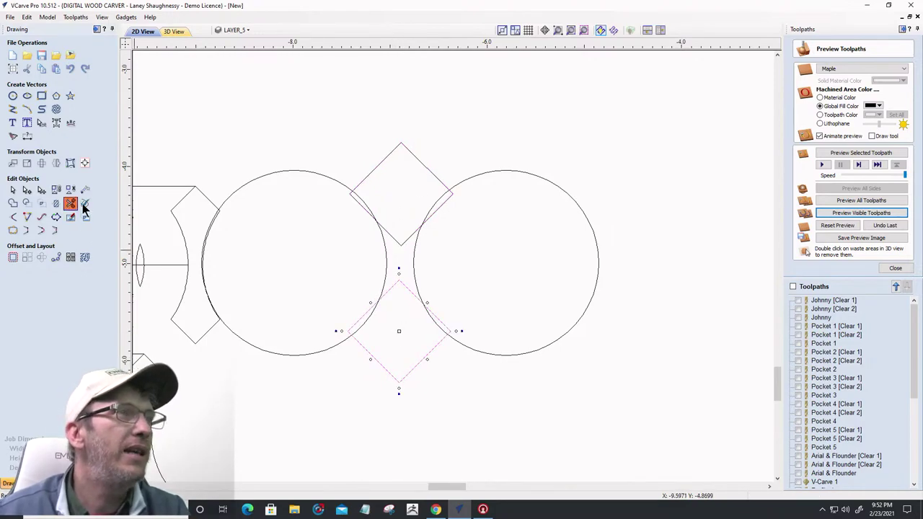
pyautogui.click(70, 202)
# Trim the circle arc between the diamonds, the corner stub, and most of the middle circle
pyautogui.click(325, 176)
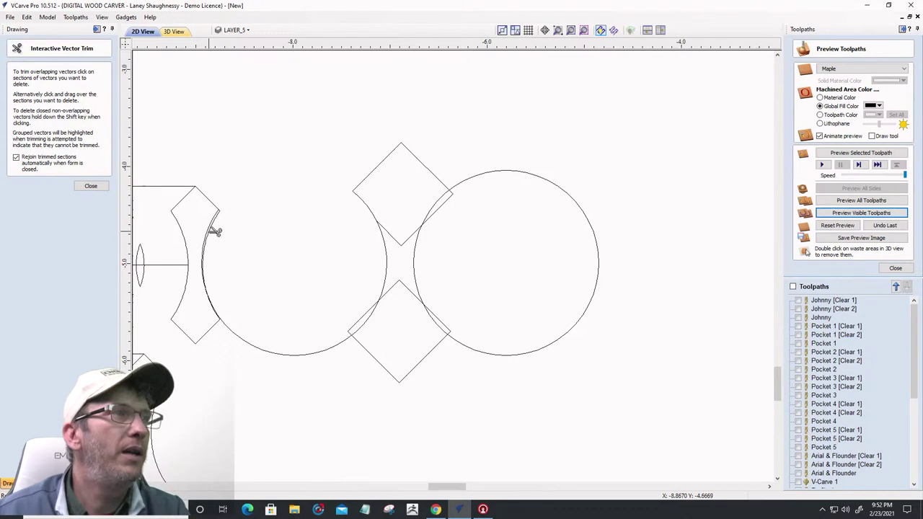
pyautogui.scroll(5, 222, 219)
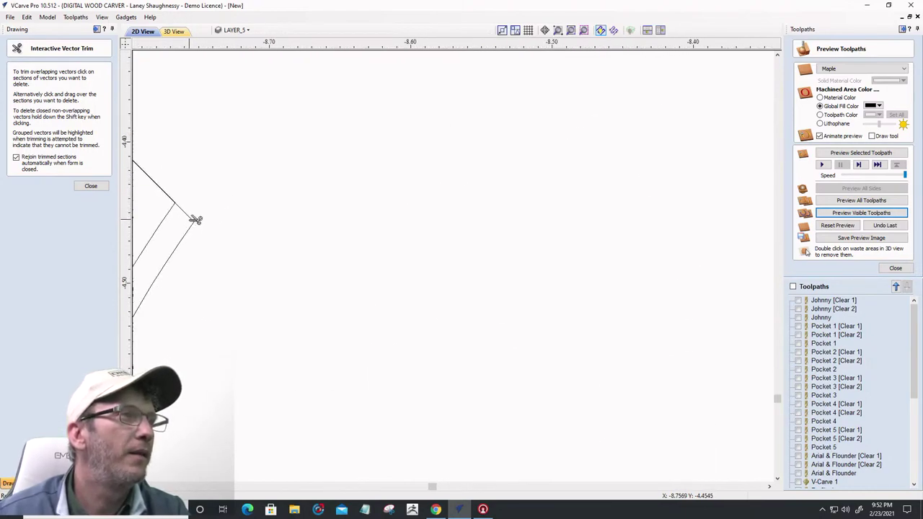
pyautogui.click(190, 217)
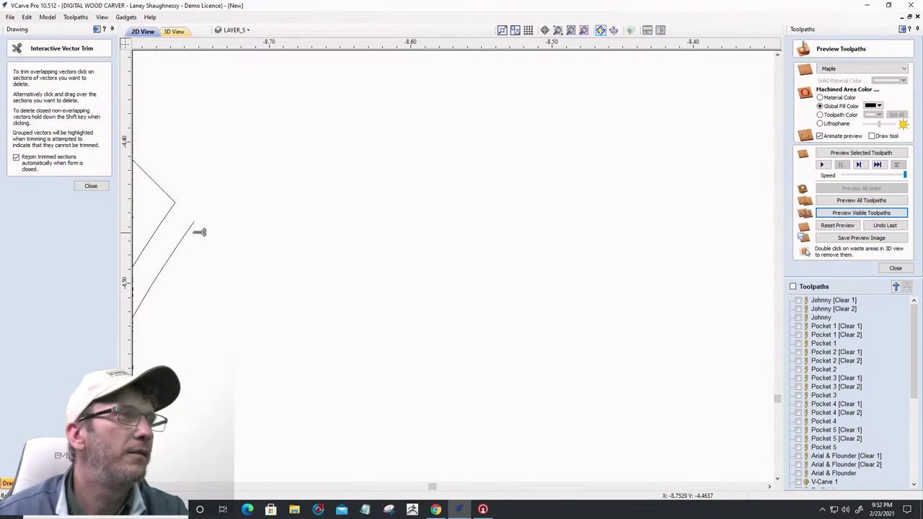
pyautogui.scroll(-5, 245, 239)
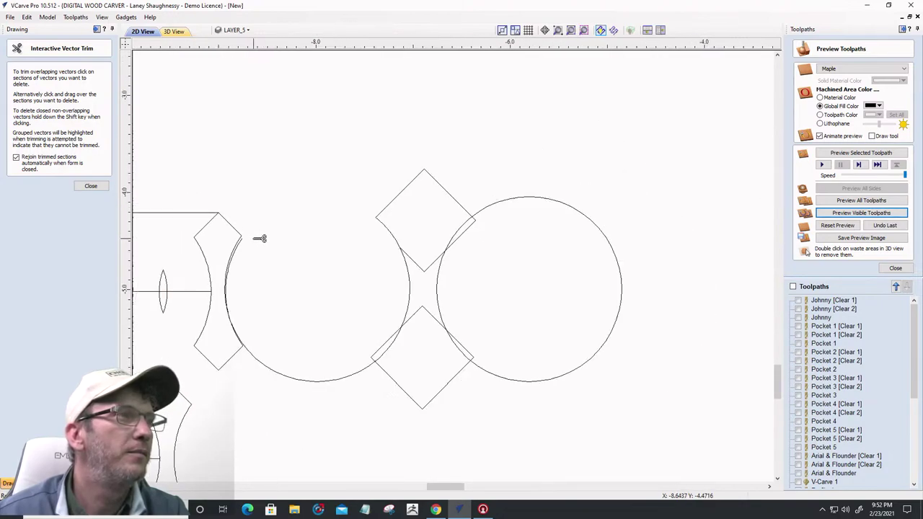
pyautogui.click(268, 366)
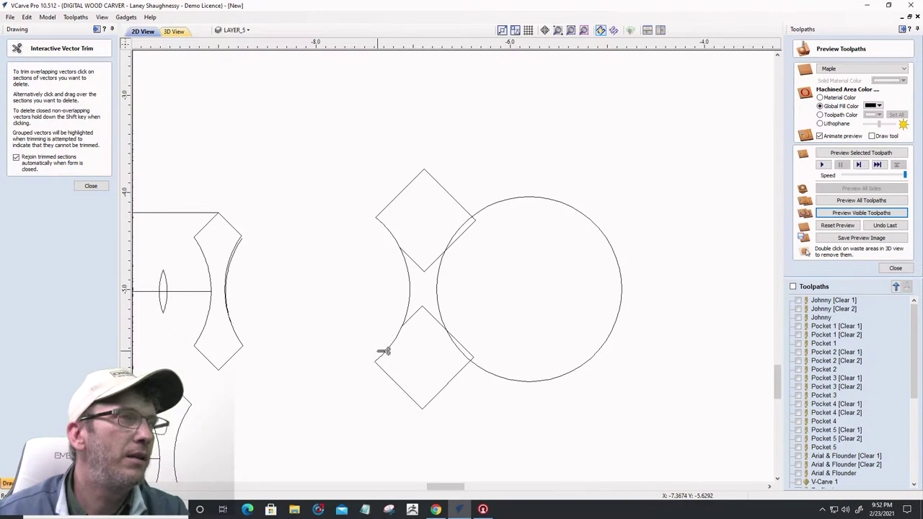
# Trim the diamonds' overlapping tips and inner edges plus the remaining arc, then close trimming
pyautogui.click(426, 268)
pyautogui.click(429, 310)
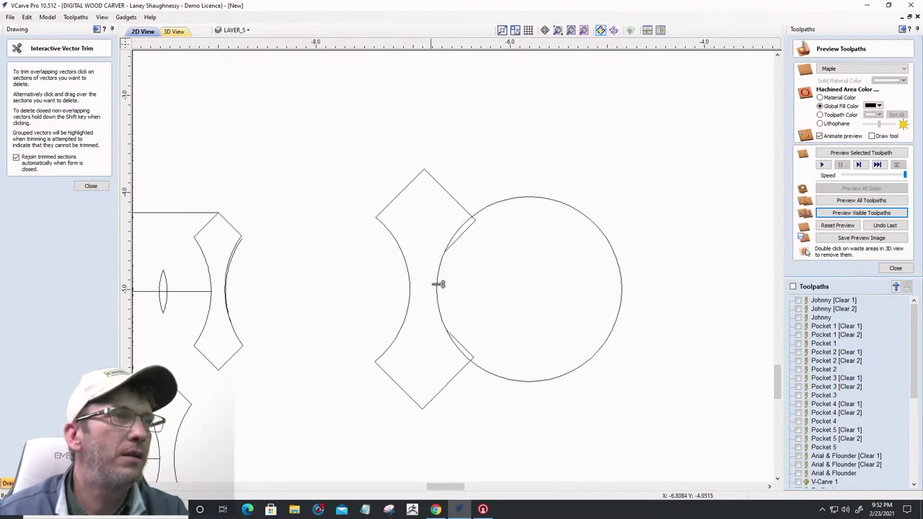
pyautogui.click(465, 238)
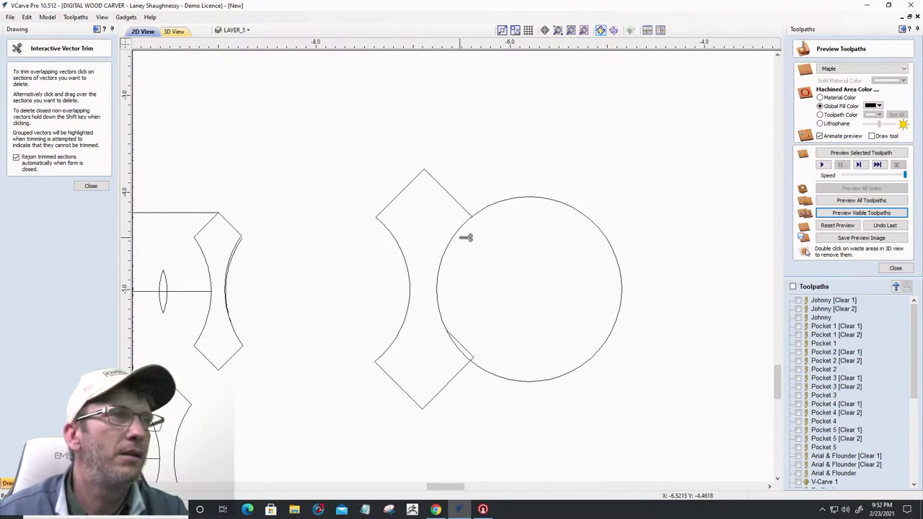
pyautogui.click(469, 346)
pyautogui.click(537, 380)
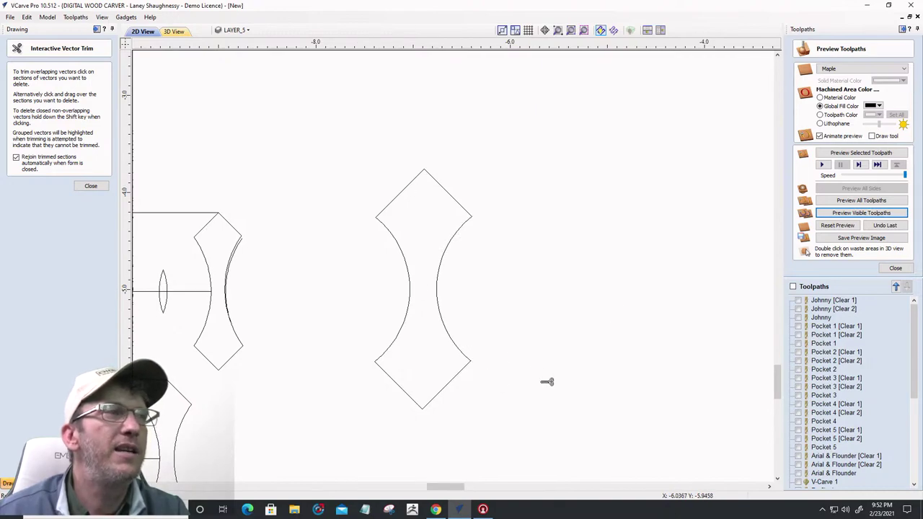
pyautogui.scroll(-3, 614, 356)
pyautogui.scroll(1, 613, 357)
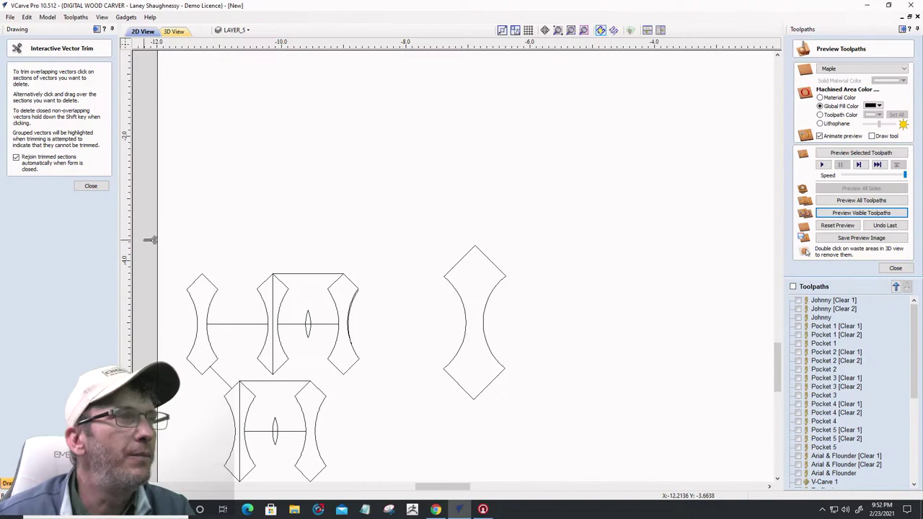
pyautogui.scroll(5, 298, 354)
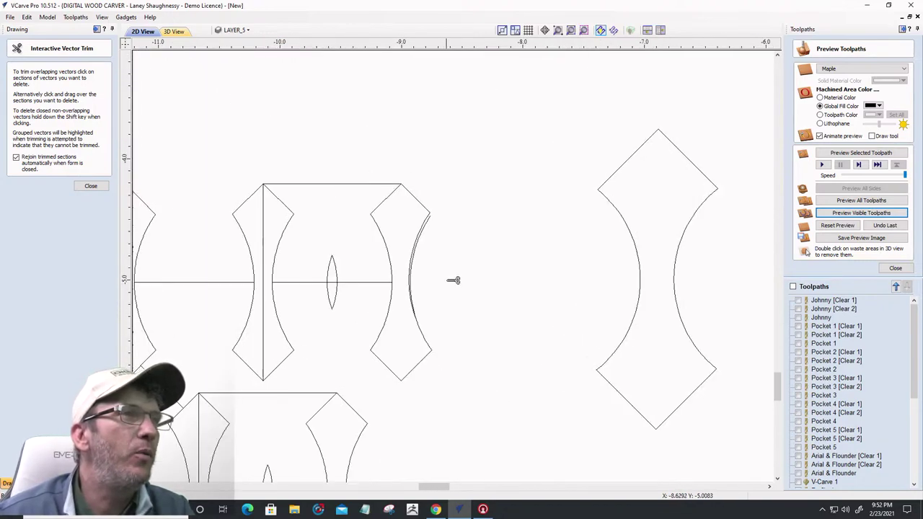
pyautogui.click(85, 189)
pyautogui.click(427, 220)
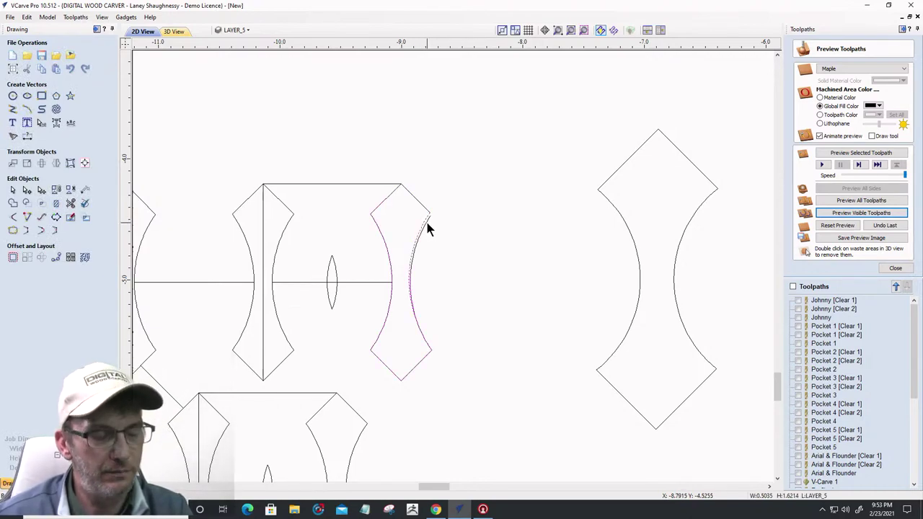
# Undo two trims to restore the right-hand circle, then delete that circle and its diamonds
pyautogui.hotkey('ctrl', 'z')
pyautogui.hotkey('ctrl', 'z')
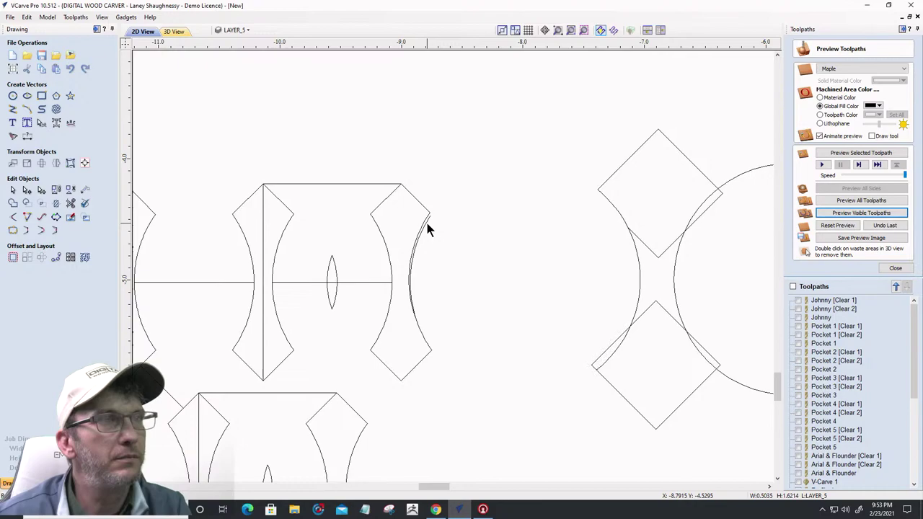
pyautogui.hotkey('ctrl', 'z')
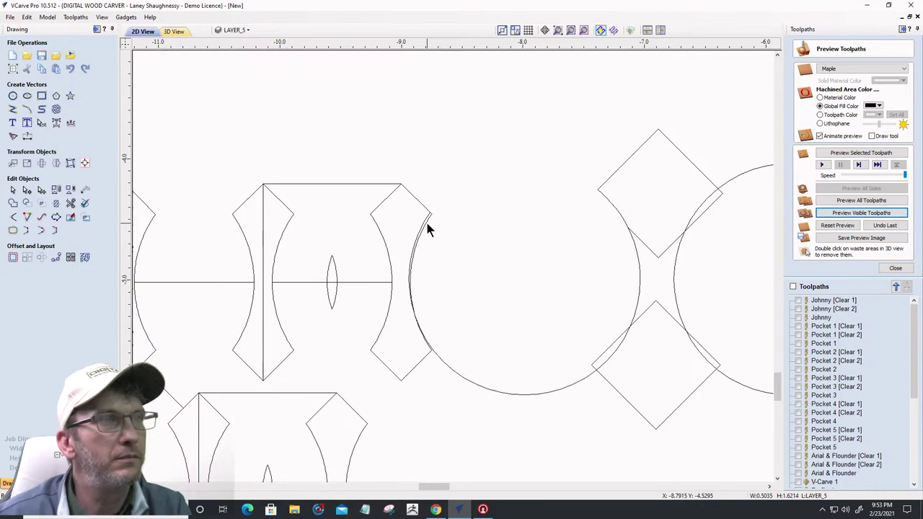
pyautogui.click(423, 229)
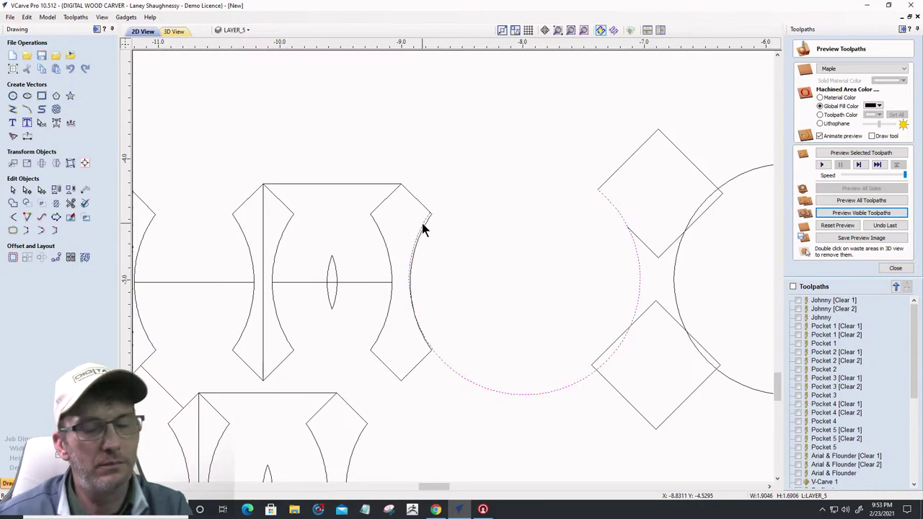
pyautogui.scroll(-5, 515, 201)
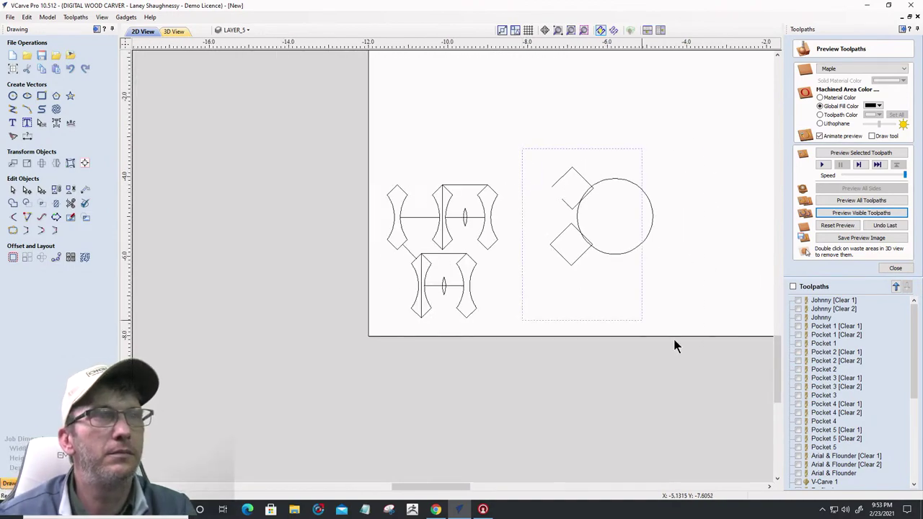
pyautogui.press('Delete')
pyautogui.scroll(3, 424, 247)
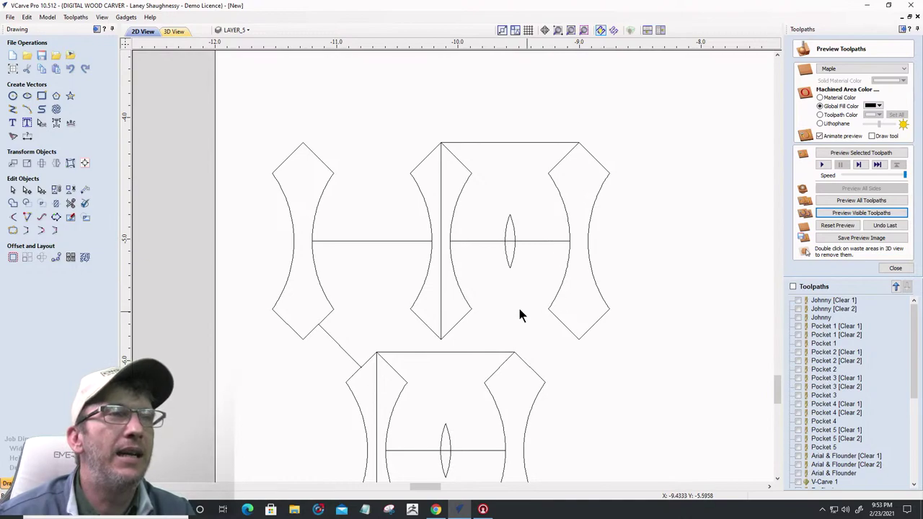
pyautogui.scroll(-3, 490, 249)
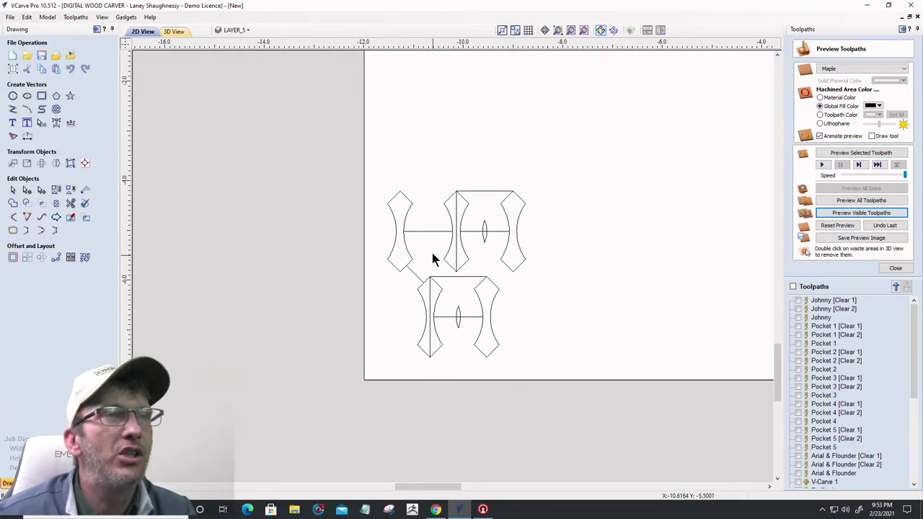
# Pick the right-hand shape's outline and switch on the Dimensions tool in Create Vectors
pyautogui.moveTo(497, 212); pyautogui.dragTo(537, 274)
pyautogui.scroll(1, 445, 264)
pyautogui.scroll(2, 432, 248)
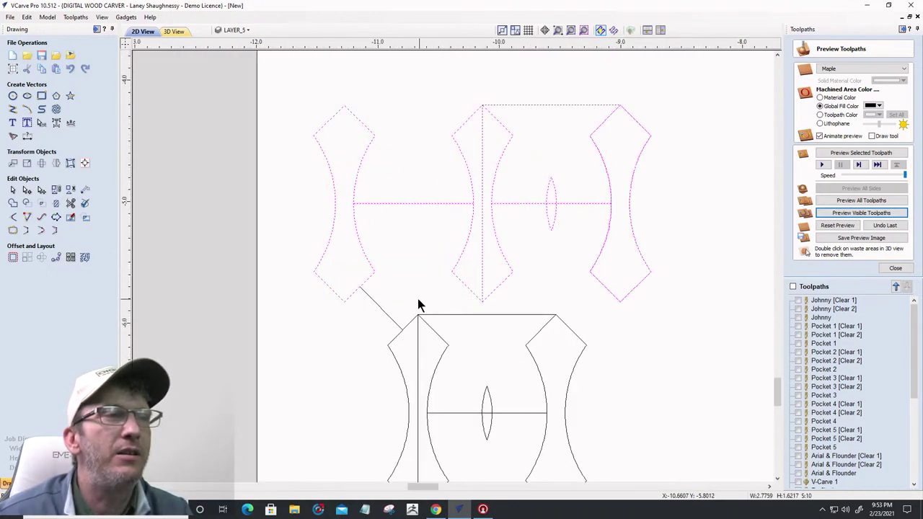
pyautogui.scroll(-2, 418, 305)
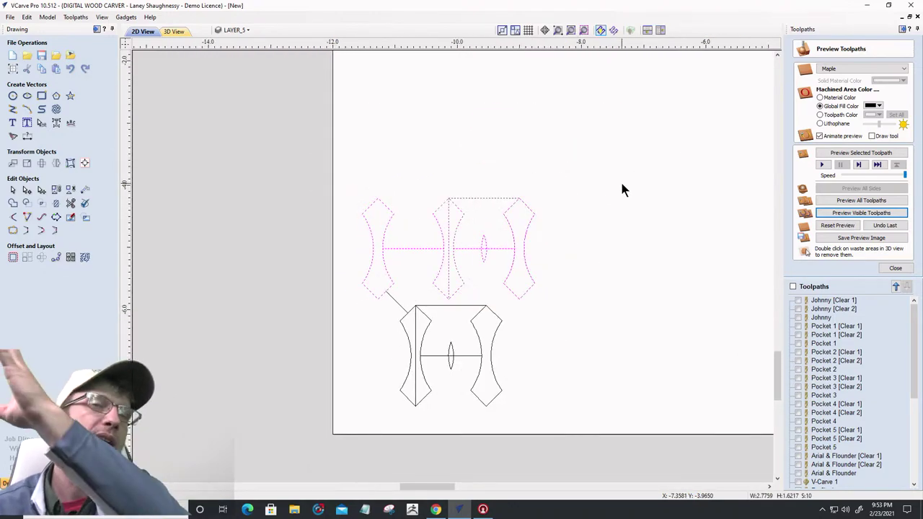
pyautogui.click(476, 239)
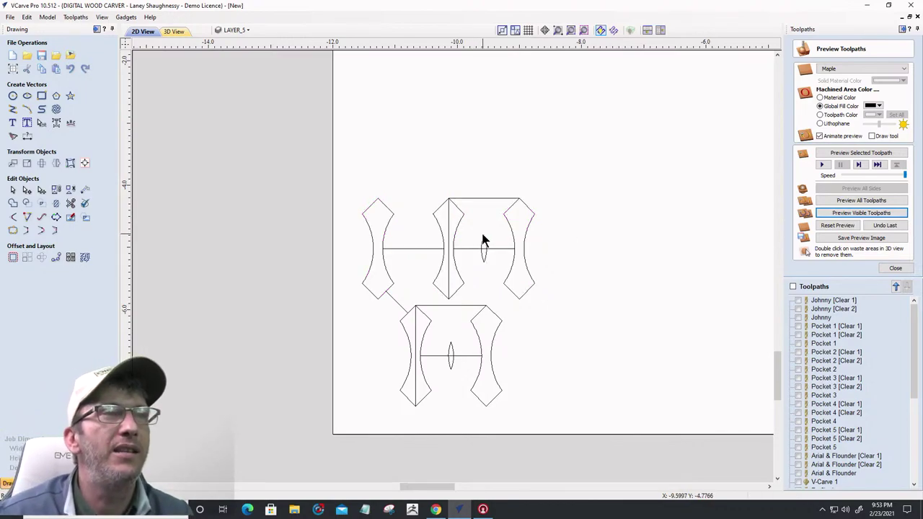
pyautogui.scroll(3, 482, 245)
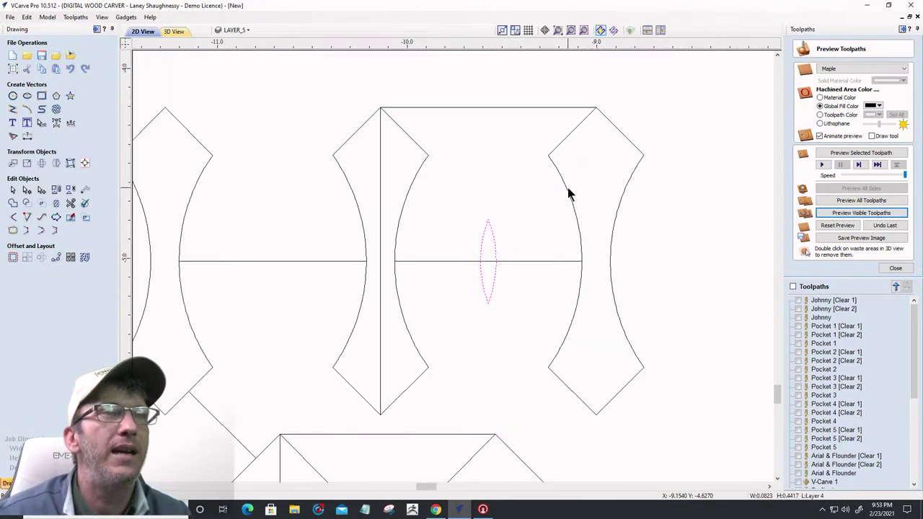
pyautogui.click(578, 229)
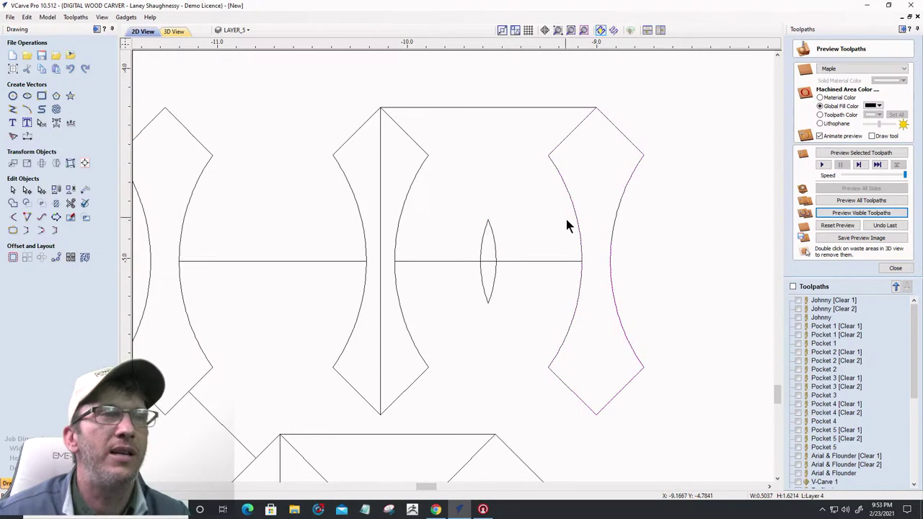
pyautogui.scroll(-3, 566, 225)
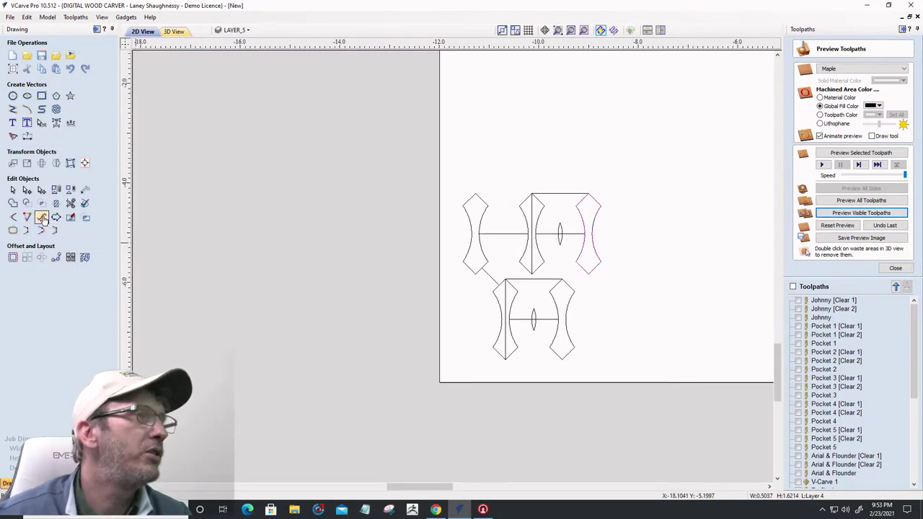
pyautogui.click(27, 137)
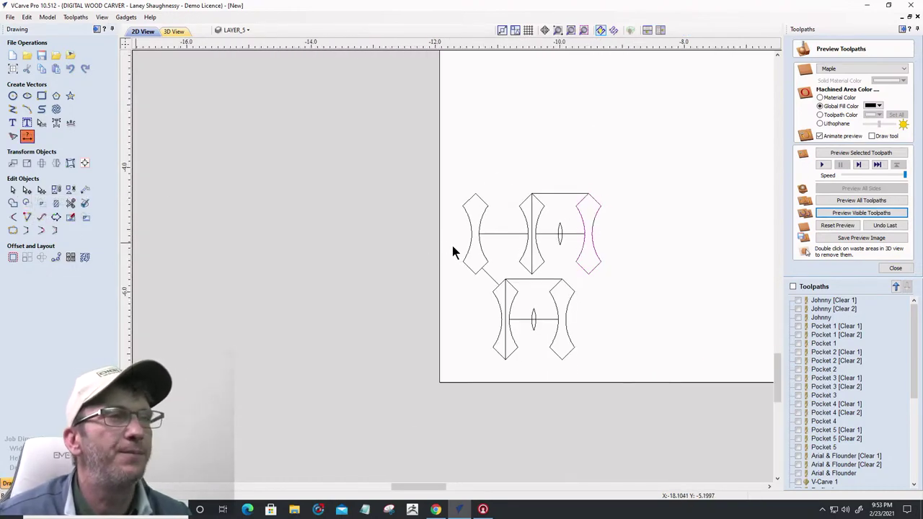
# Add a 1.1361 horizontal dimension across the lower H-like shape's width
pyautogui.scroll(3, 526, 353)
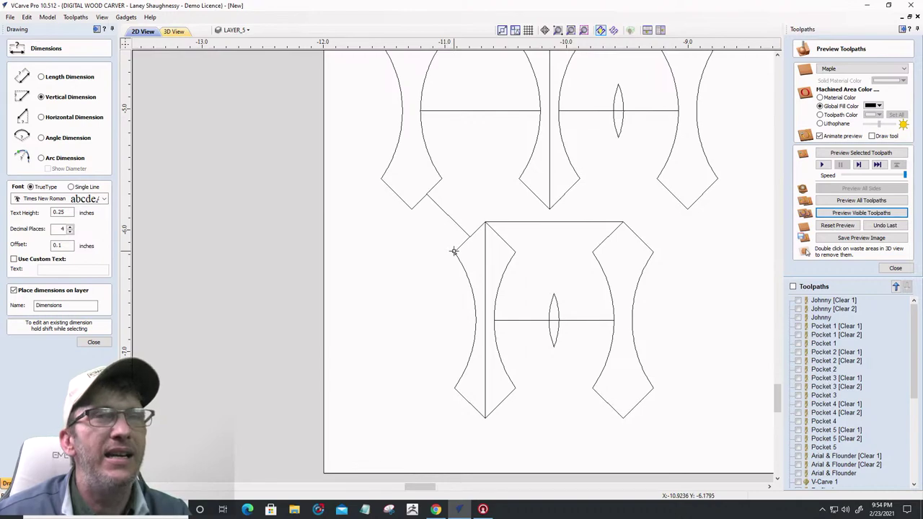
pyautogui.doubleClick(591, 251)
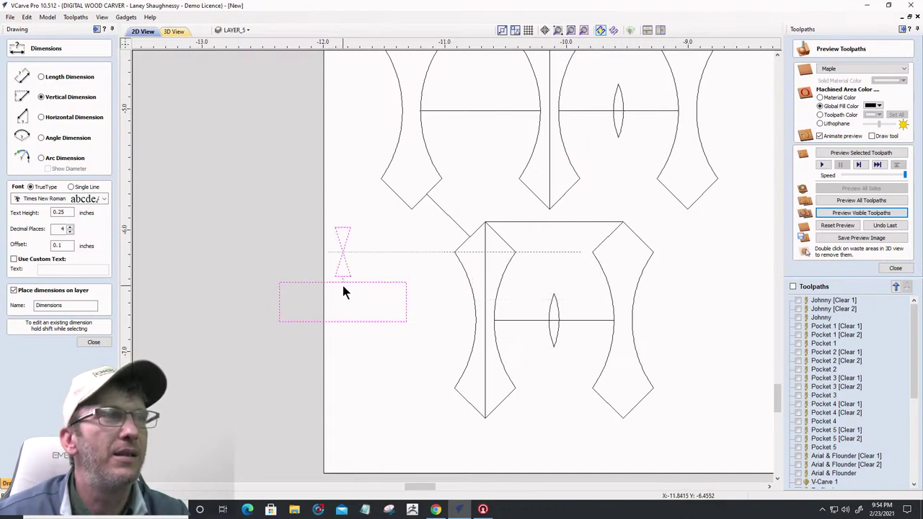
pyautogui.click(342, 286)
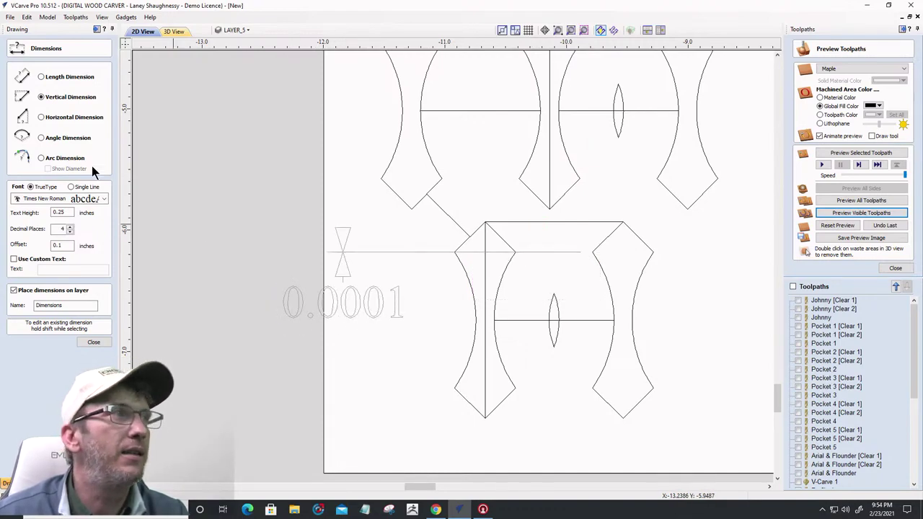
pyautogui.click(42, 116)
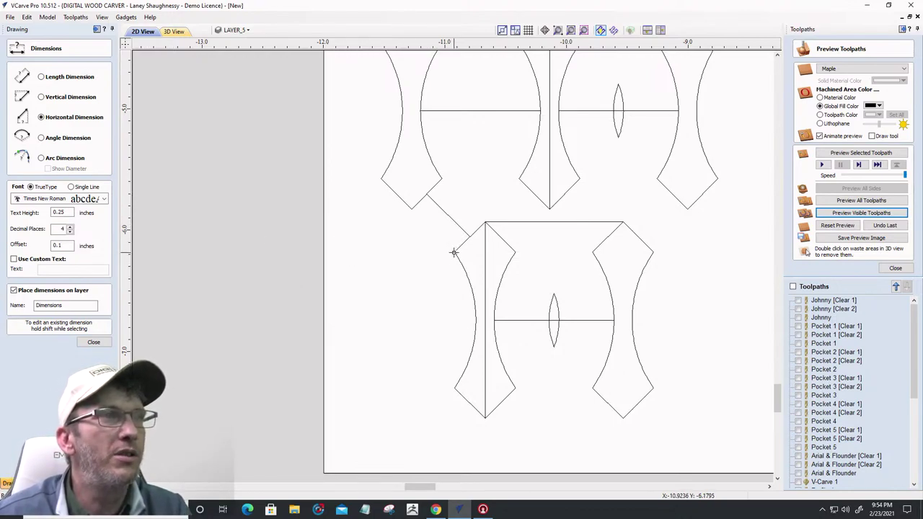
pyautogui.click(592, 251)
pyautogui.click(351, 268)
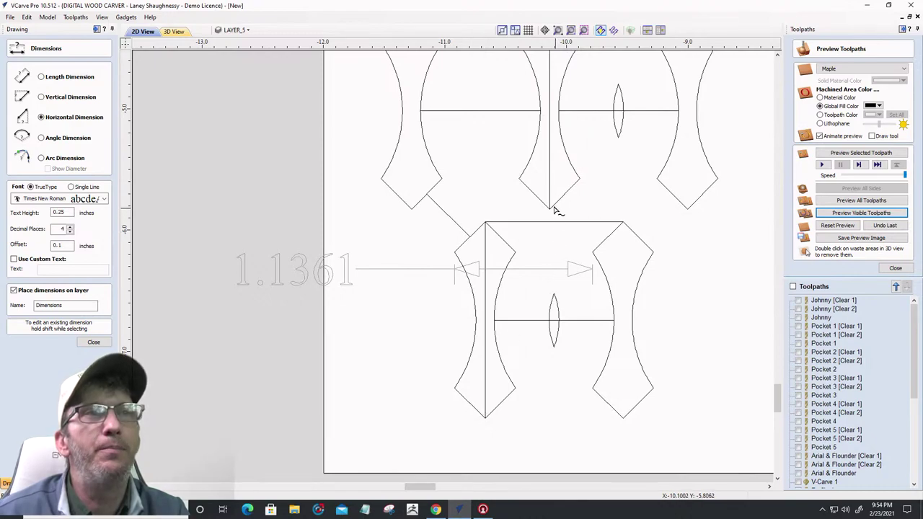
# Measure a vertical dimension from the lower shape's bottom tip to the upper shape's tip
pyautogui.click(41, 97)
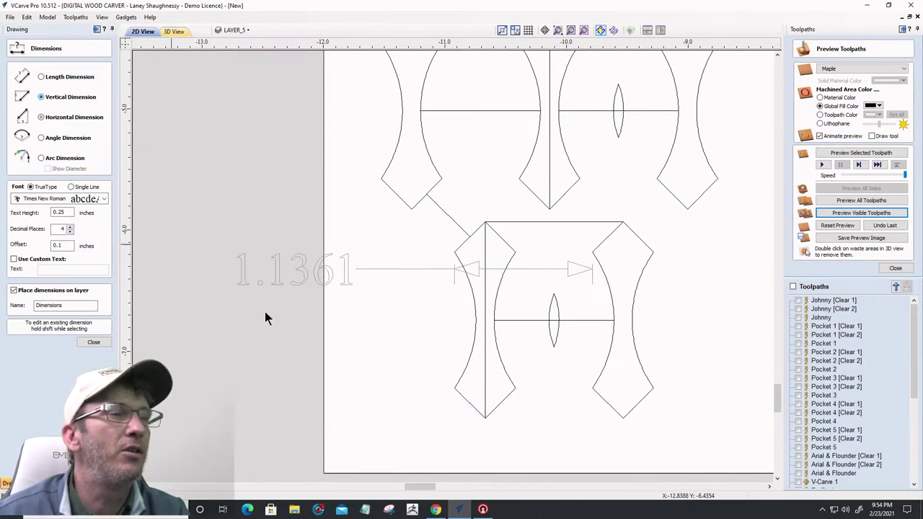
pyautogui.click(485, 416)
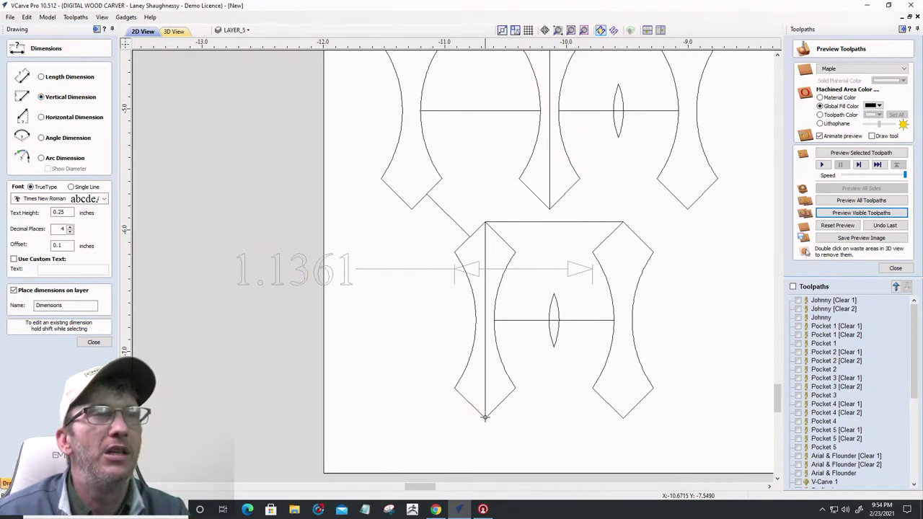
pyautogui.click(550, 207)
pyautogui.press('Escape')
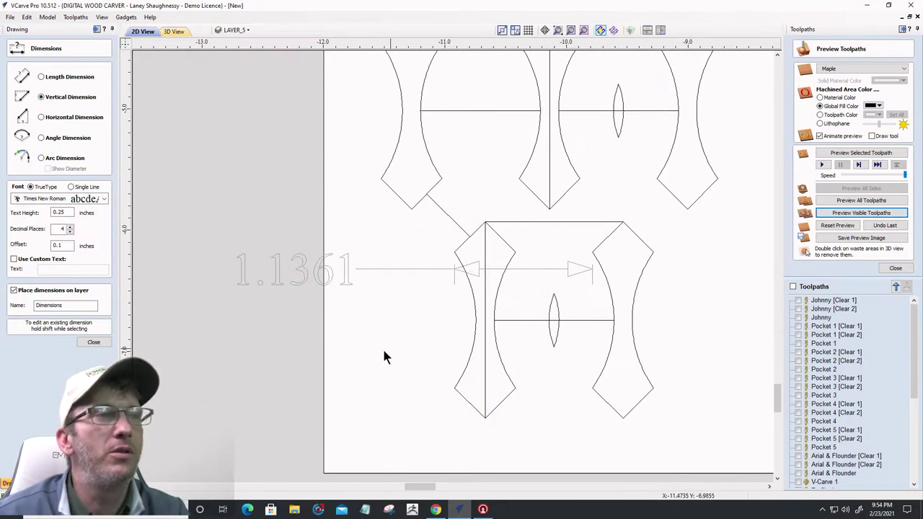
# Place the 1.7234 vertical dimension and add a 1.1362 horizontal dimension above the lower shape
pyautogui.click(366, 354)
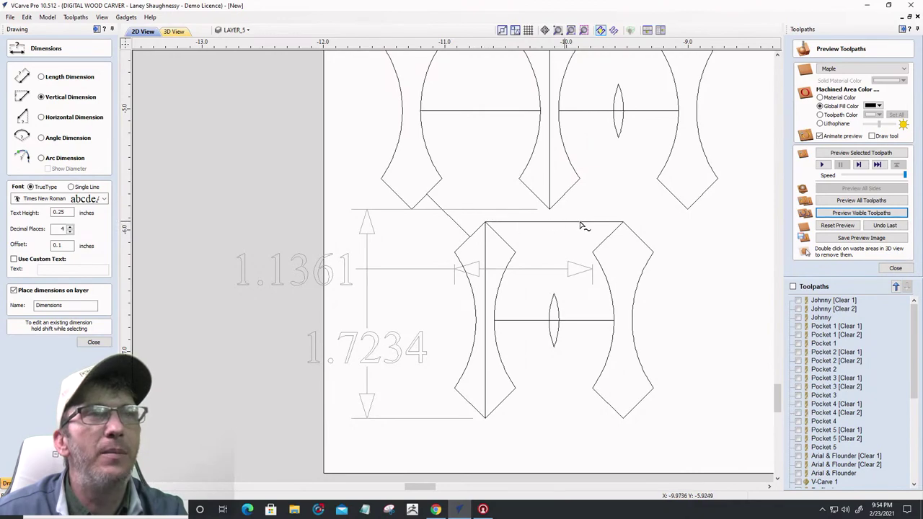
pyautogui.click(42, 119)
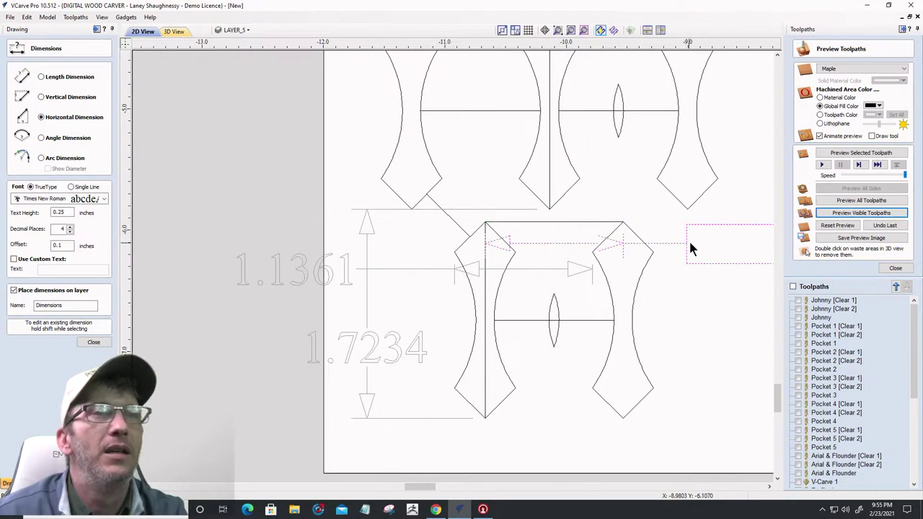
pyautogui.click(278, 209)
pyautogui.scroll(-2, 375, 234)
pyautogui.scroll(2, 229, 233)
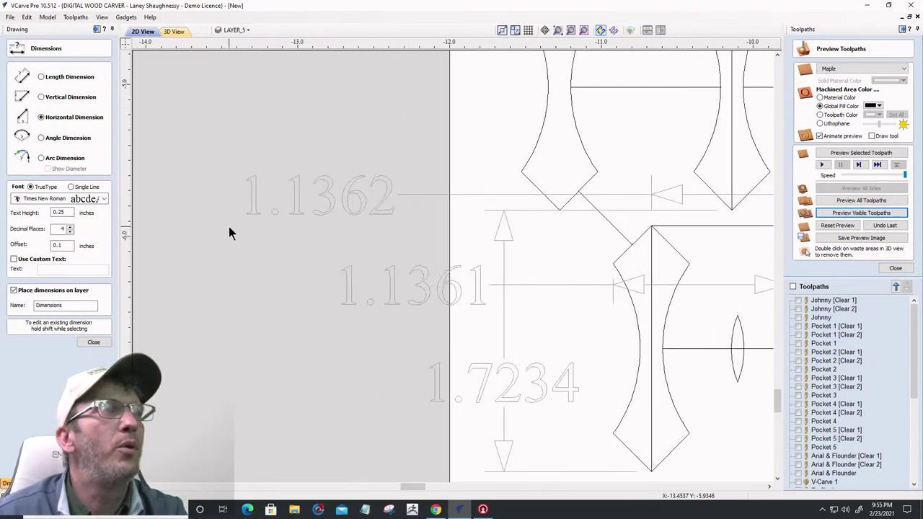
pyautogui.scroll(-2, 229, 231)
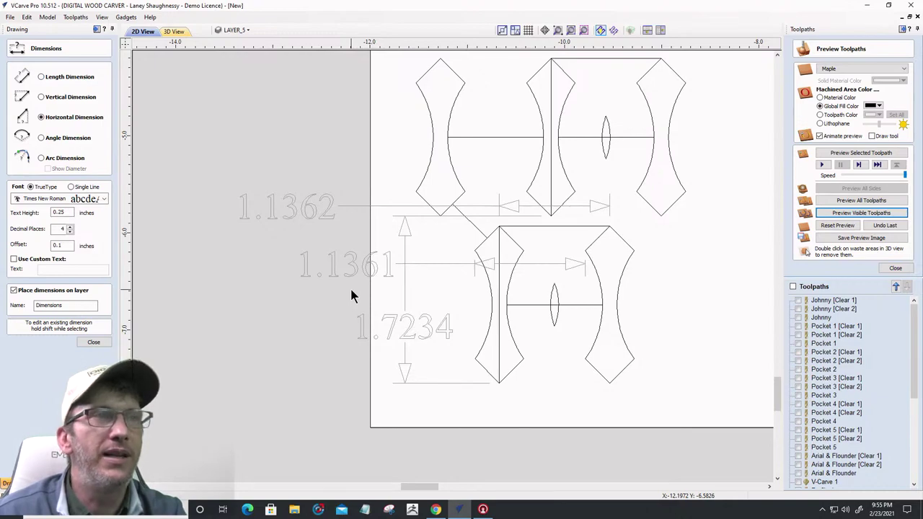
pyautogui.scroll(1, 351, 295)
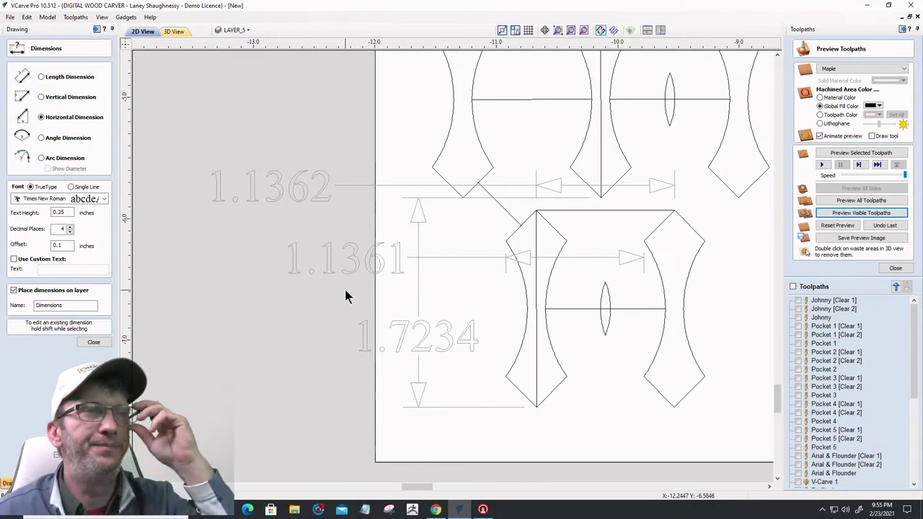
# Close the Dimensions form and move the dimensioned reference drawing down and to the left
pyautogui.click(89, 343)
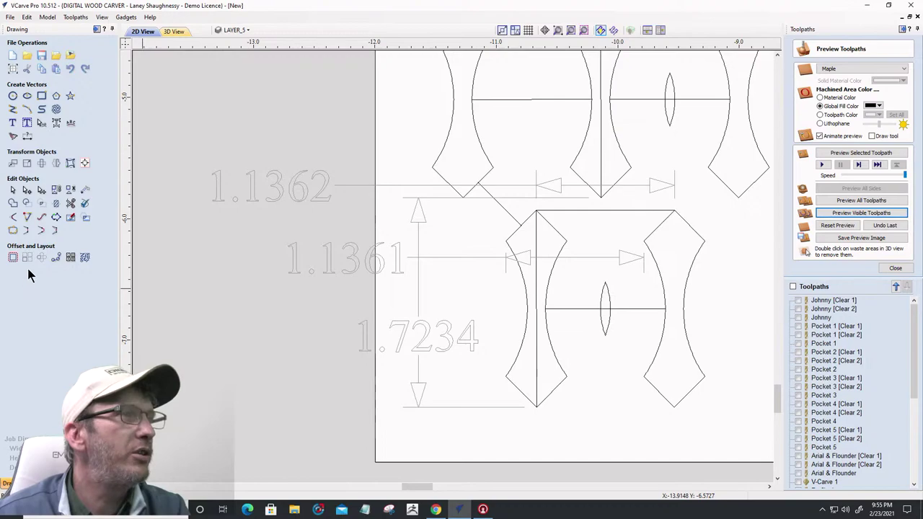
pyautogui.scroll(-3, 292, 323)
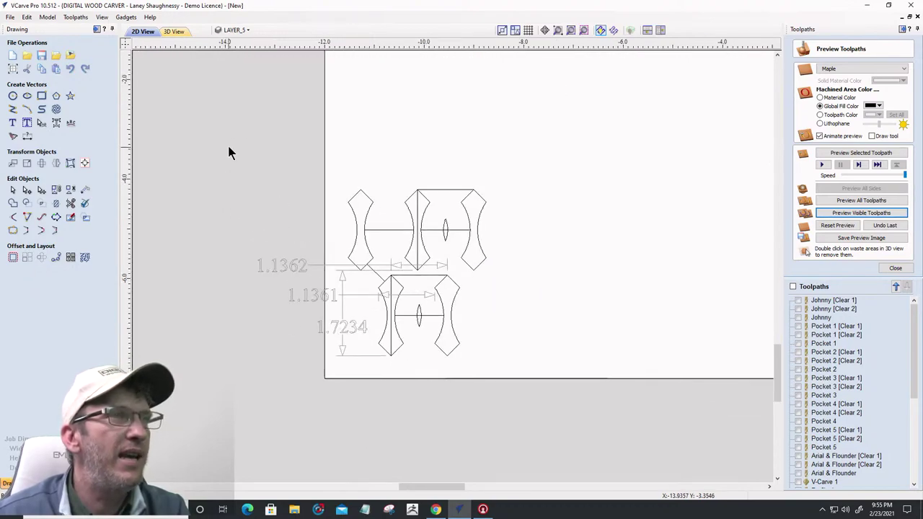
pyautogui.moveTo(229, 148); pyautogui.dragTo(563, 409)
pyautogui.scroll(-2, 601, 332)
pyautogui.scroll(3, 509, 274)
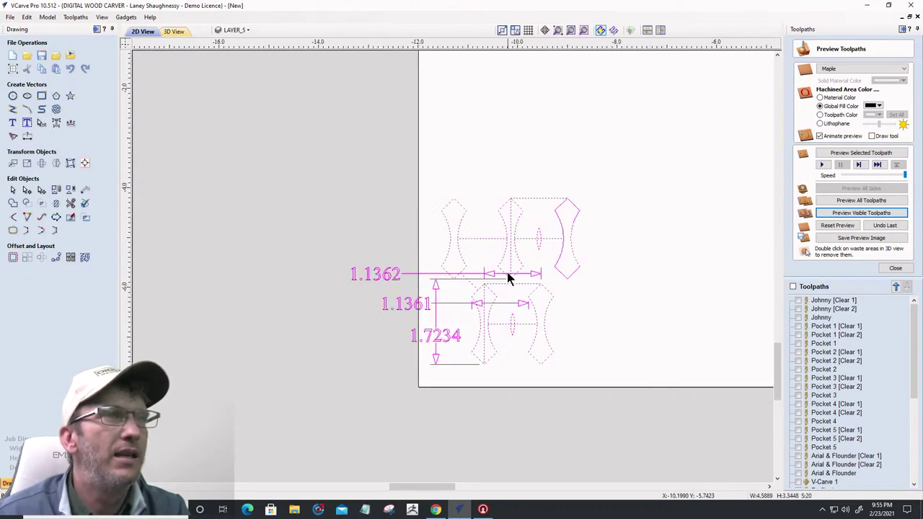
pyautogui.scroll(-1, 509, 247)
pyautogui.moveTo(509, 243)
pyautogui.mouseDown()
pyautogui.moveTo(509, 232)
pyautogui.moveTo(452, 367)
pyautogui.moveTo(325, 346)
pyautogui.moveTo(322, 310)
pyautogui.mouseUp()
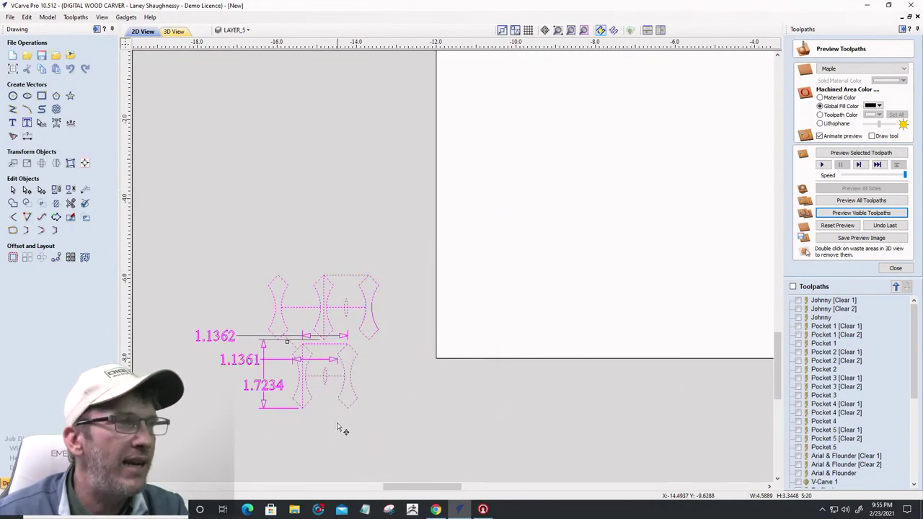
pyautogui.click(334, 426)
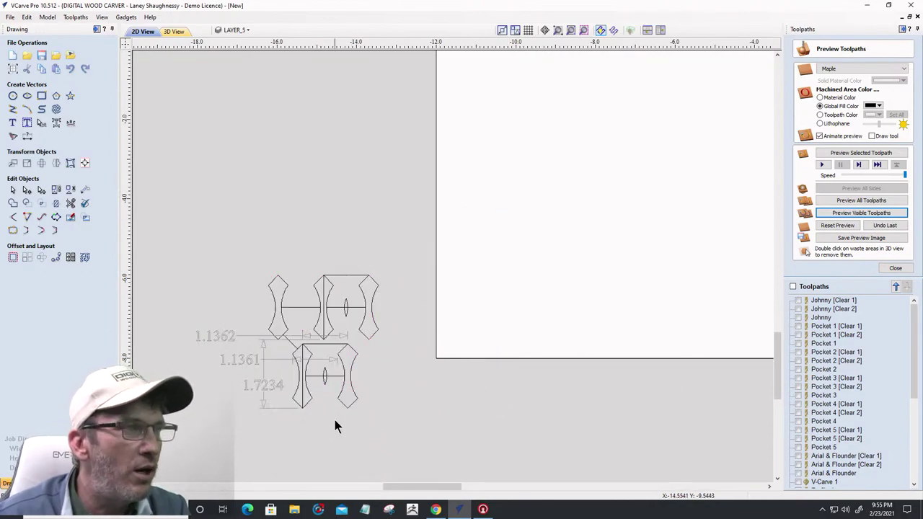
# Drag the curved half-shape and small lens onto the material's lower-left corner
pyautogui.click(296, 357)
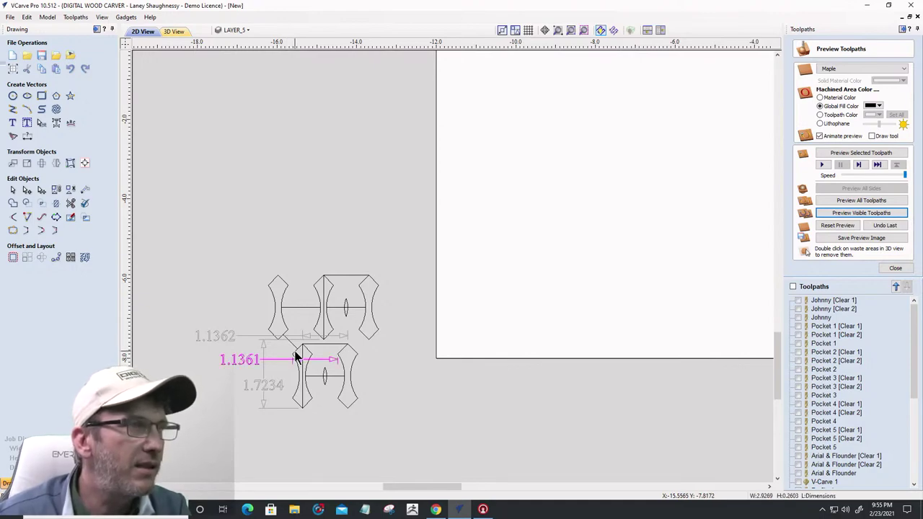
pyautogui.scroll(4, 296, 358)
pyautogui.click(401, 177)
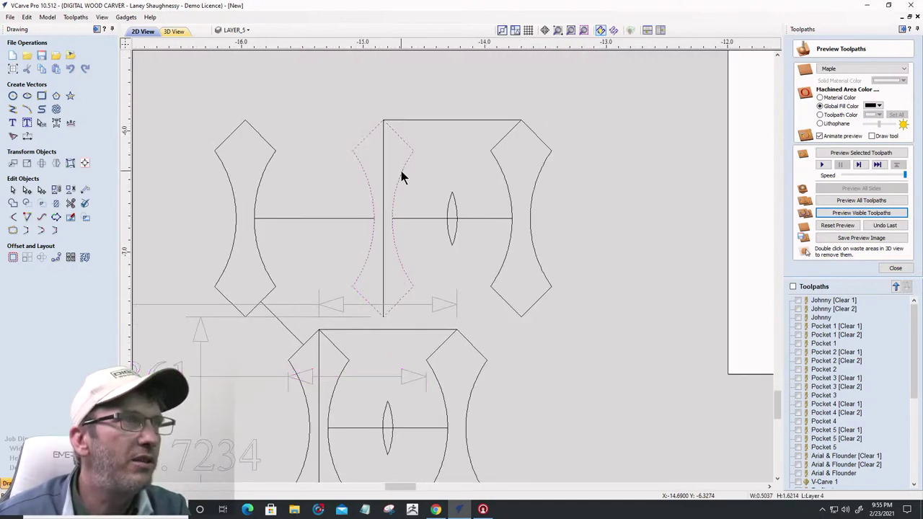
pyautogui.keyDown('shift'); pyautogui.click(444, 212); pyautogui.keyUp('shift')
pyautogui.scroll(-4, 443, 213)
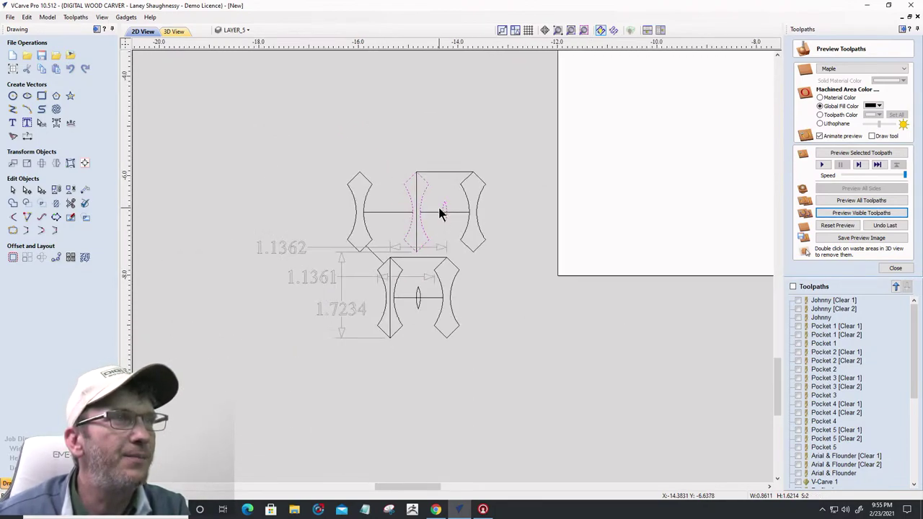
pyautogui.scroll(-2, 427, 204)
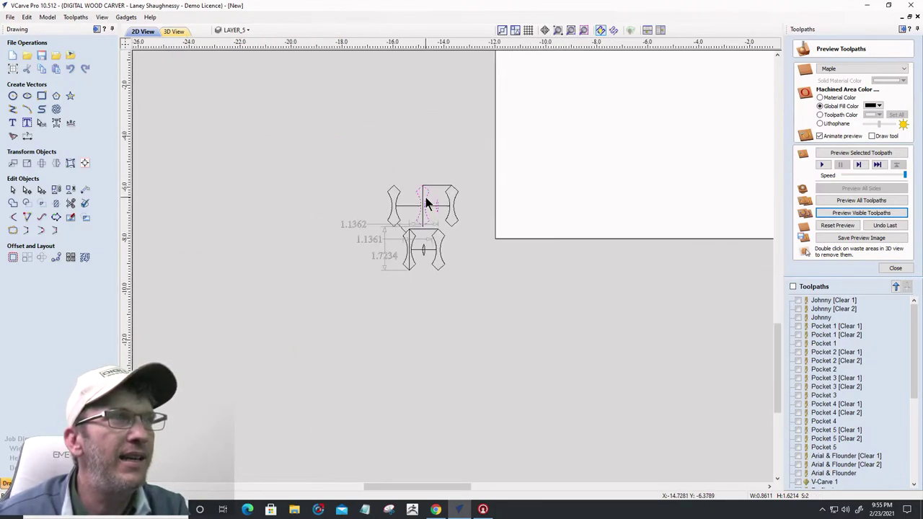
pyautogui.moveTo(429, 194); pyautogui.dragTo(528, 197)
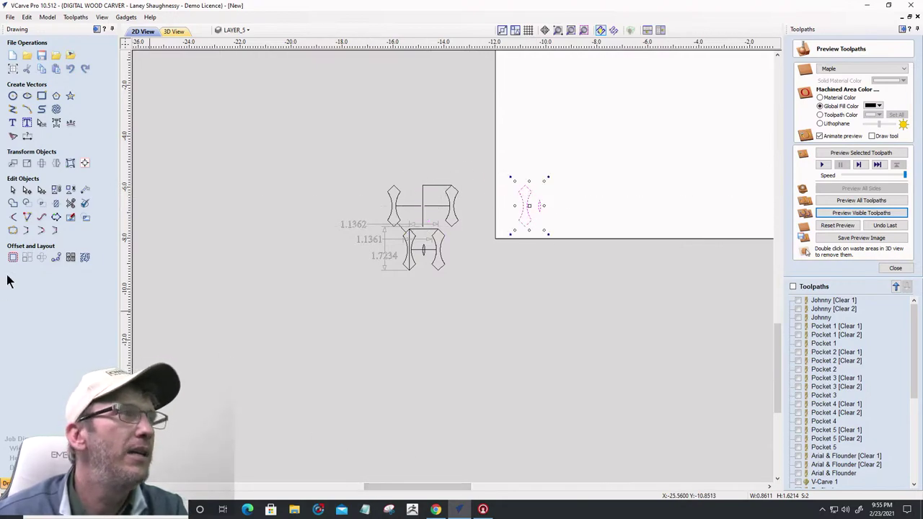
# Start Array Copy with Offset spacing and enter X 1.1361 and Y 1.7234 offsets
pyautogui.click(27, 260)
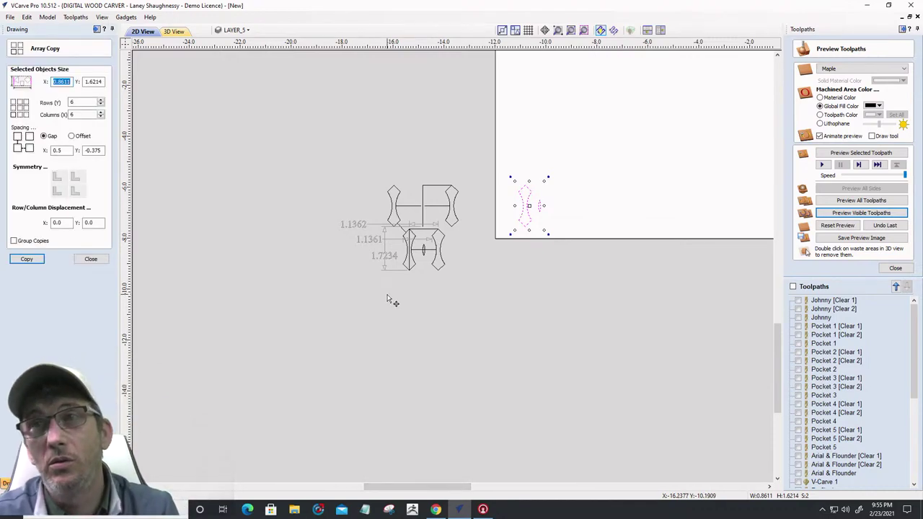
pyautogui.click(72, 136)
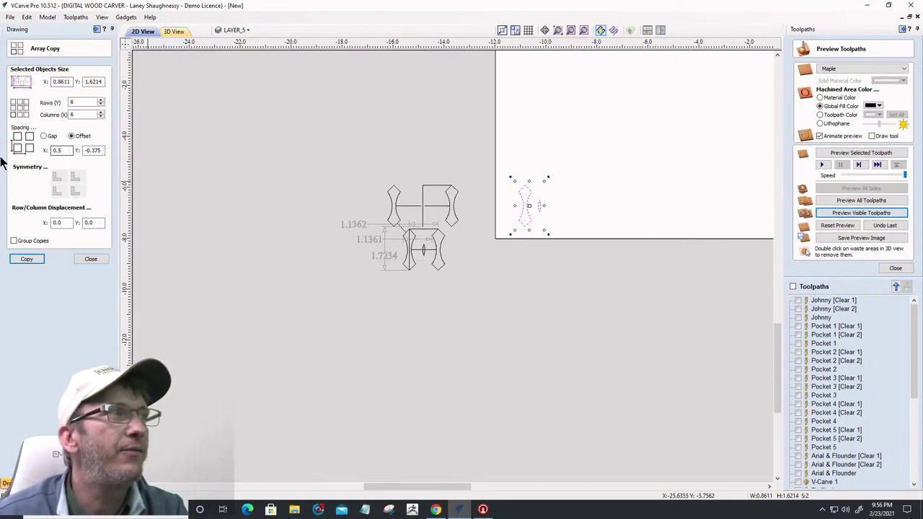
pyautogui.doubleClick(57, 150)
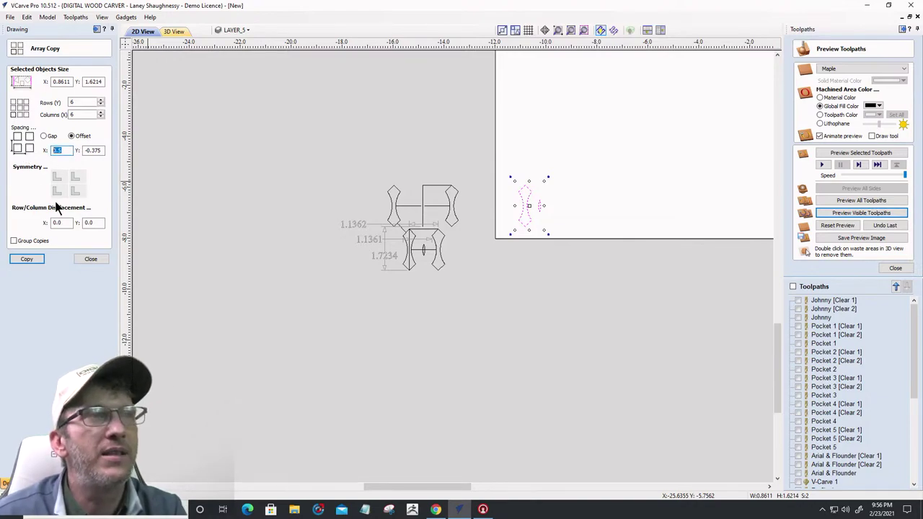
pyautogui.scroll(3, 355, 254)
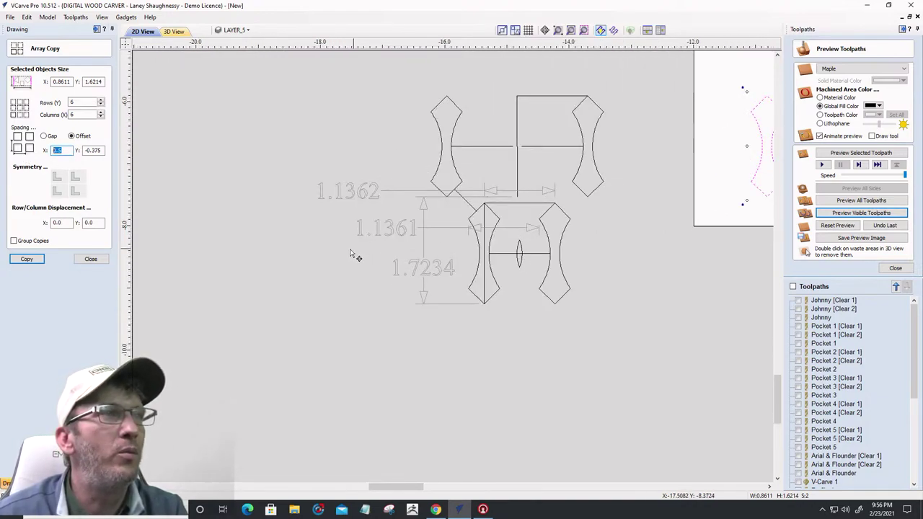
pyautogui.scroll(-2, 354, 255)
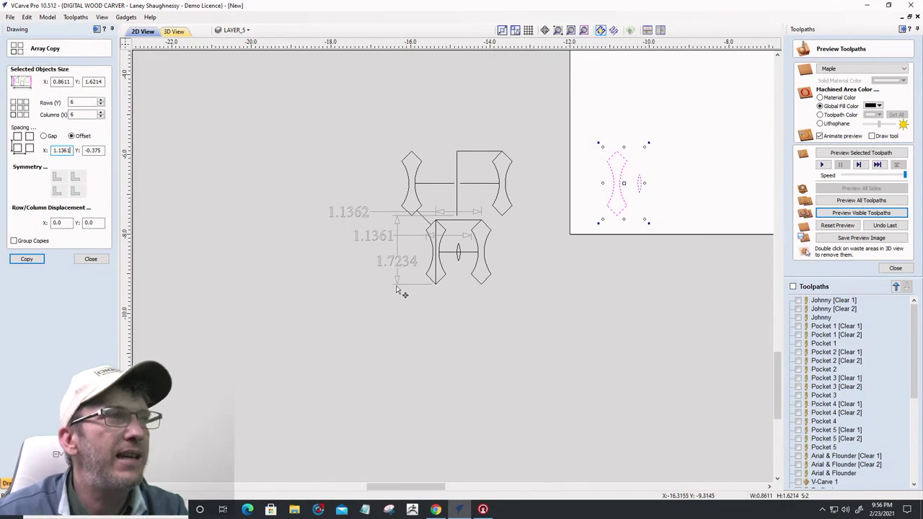
pyautogui.scroll(3, 397, 288)
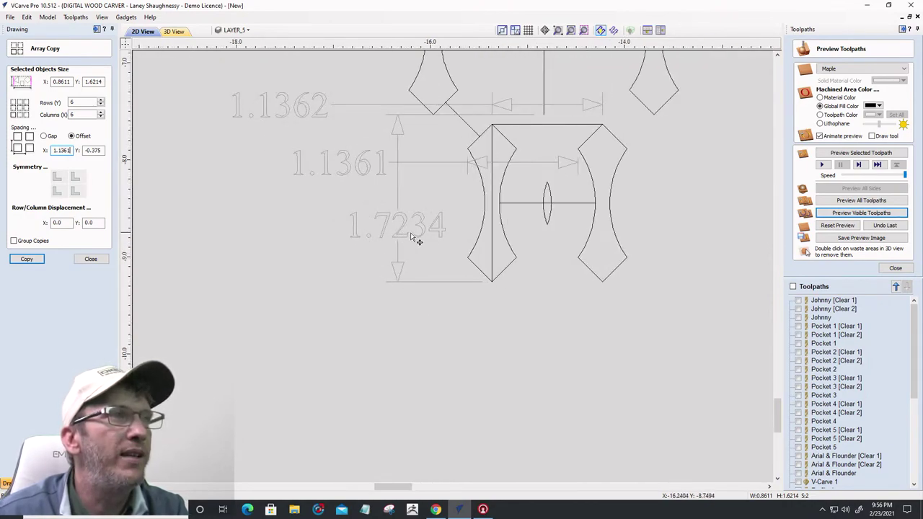
pyautogui.moveTo(102, 150); pyautogui.dragTo(50, 162)
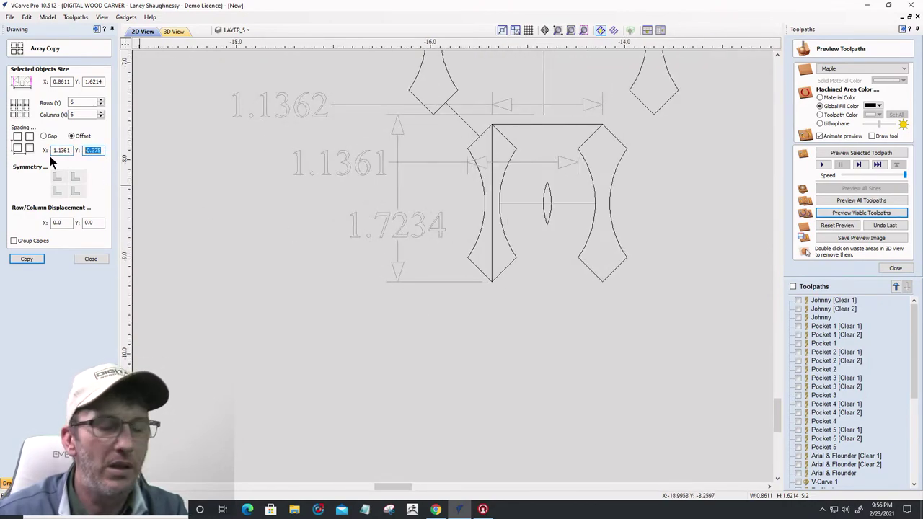
pyautogui.write('1.7234')
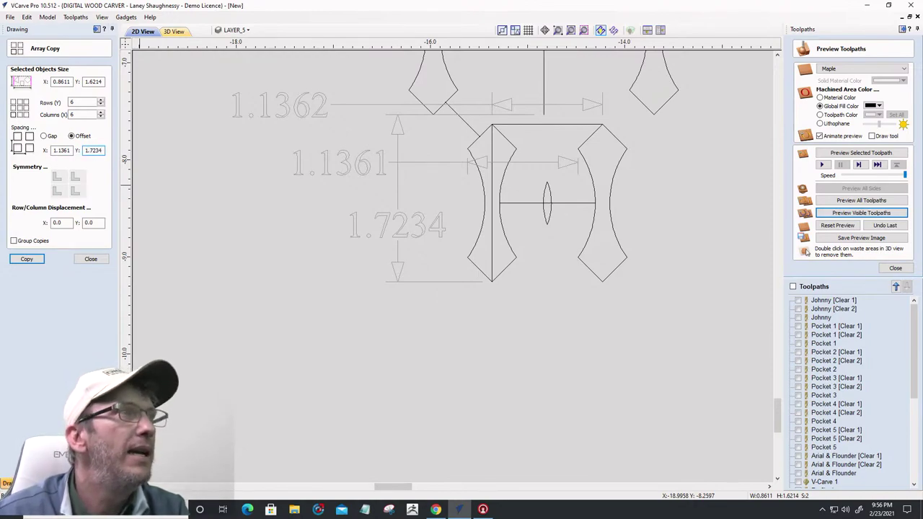
# Set the row displacement X to 1.1362/2, giving 0.5681
pyautogui.scroll(-2, 206, 203)
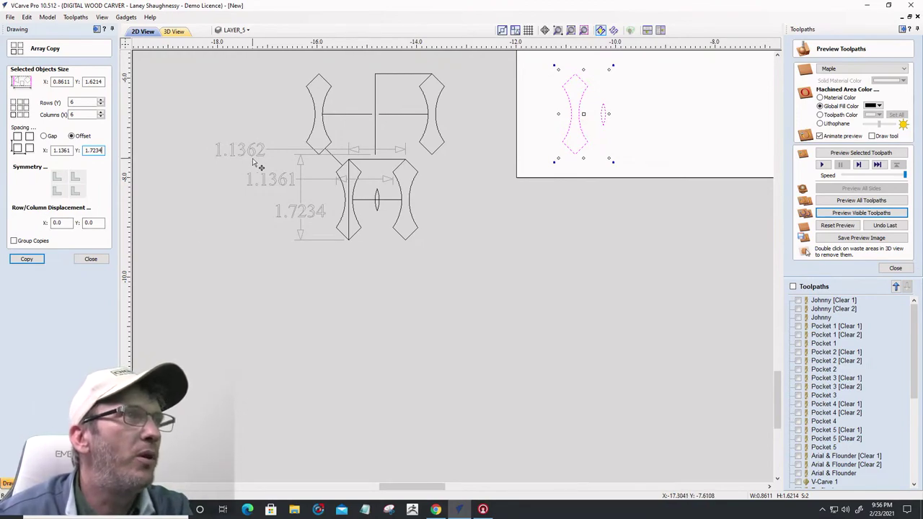
pyautogui.scroll(3, 254, 187)
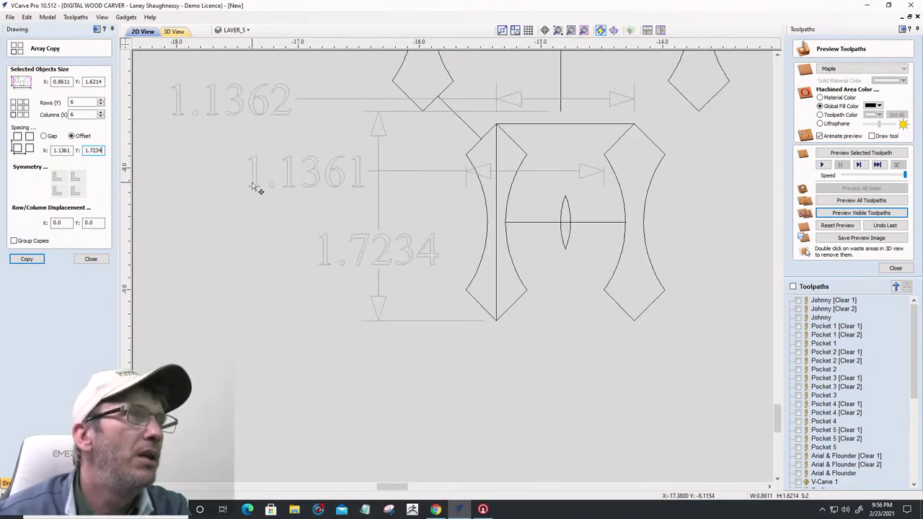
pyautogui.scroll(-2, 471, 207)
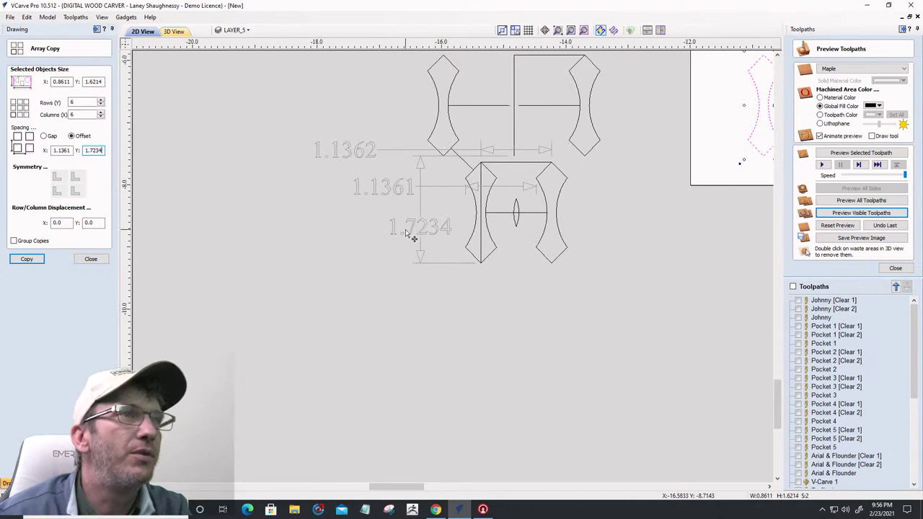
pyautogui.doubleClick(57, 222)
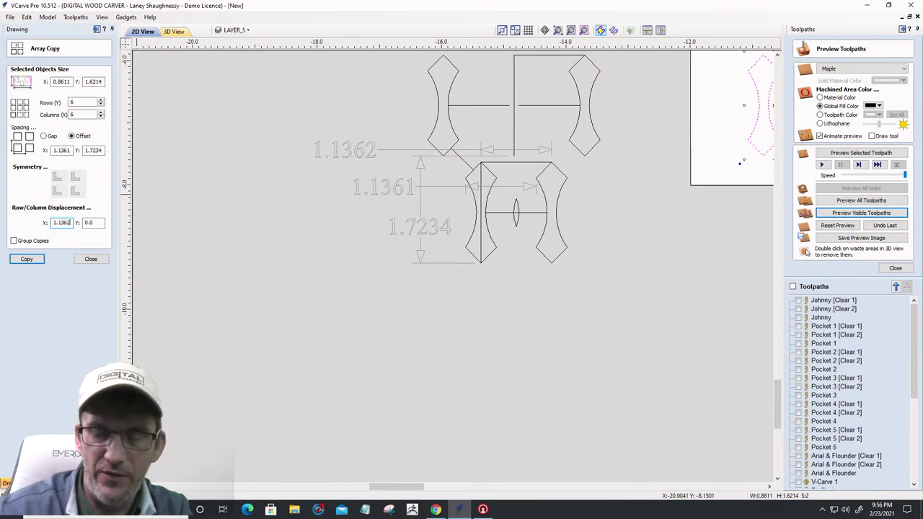
pyautogui.write('1.1362/2')
pyautogui.press('=')
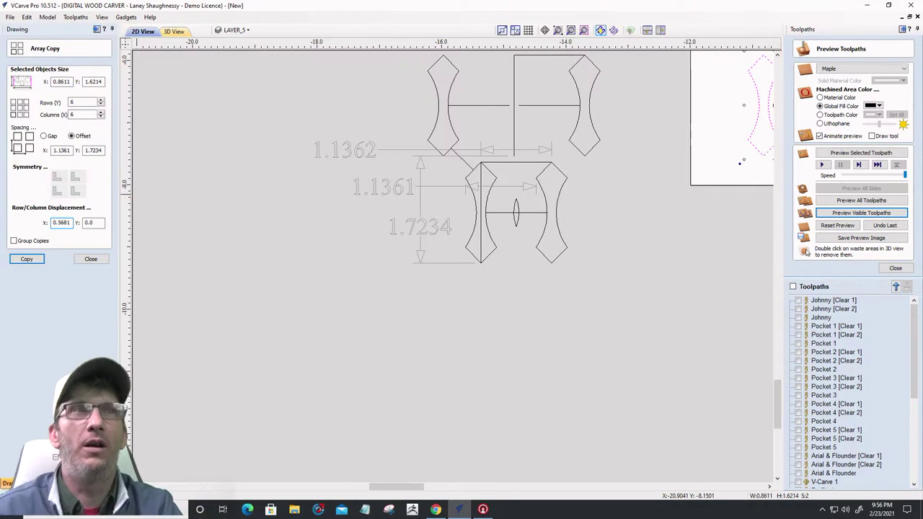
# Generate the array preview and zoom around to compare it with the panel rectangle
pyautogui.click(27, 260)
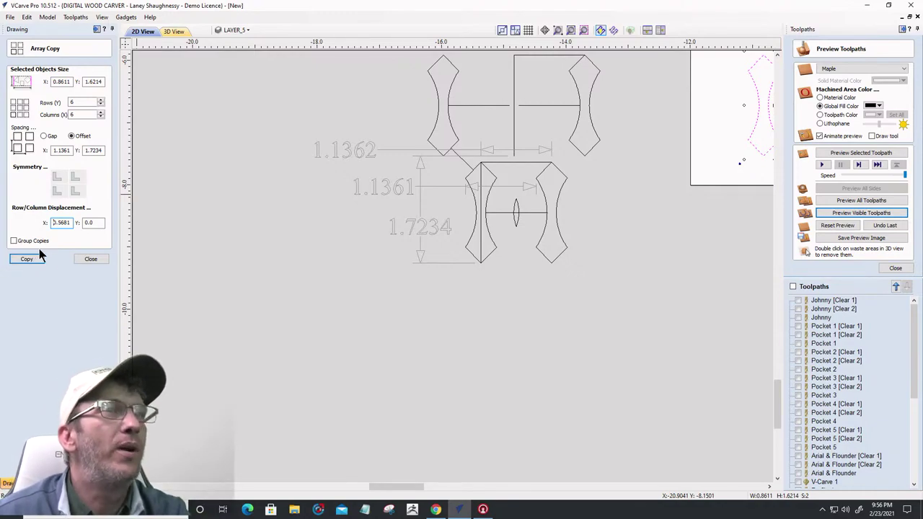
pyautogui.scroll(-5, 537, 206)
pyautogui.scroll(-2, 537, 205)
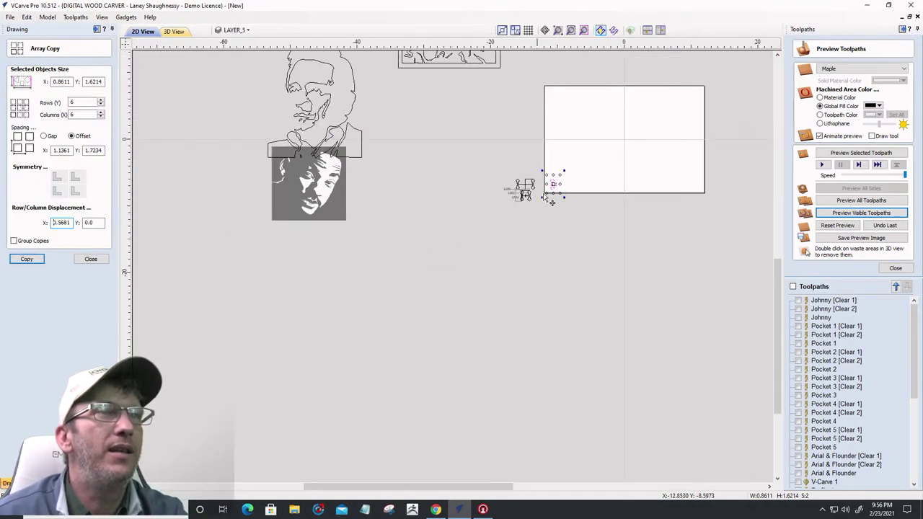
pyautogui.scroll(3, 575, 180)
pyautogui.scroll(3, 534, 254)
pyautogui.scroll(1, 533, 254)
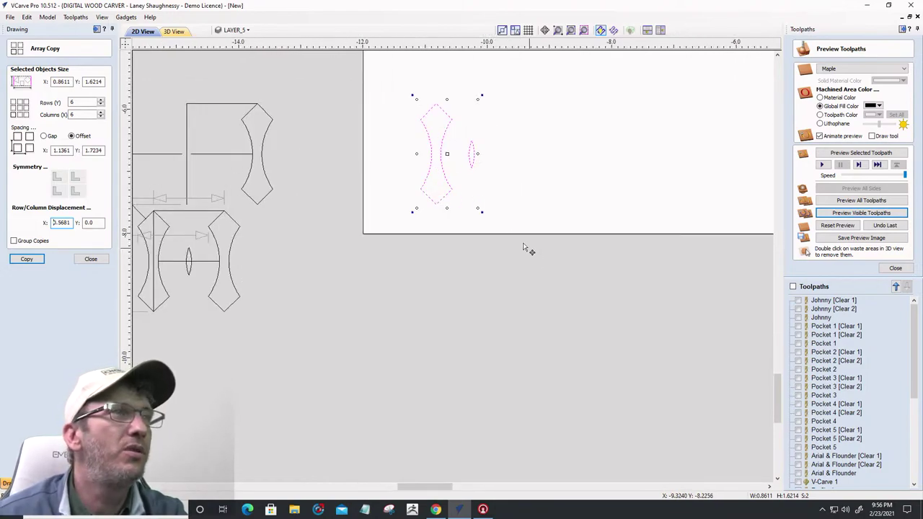
pyautogui.scroll(2, 526, 250)
pyautogui.scroll(-5, 498, 212)
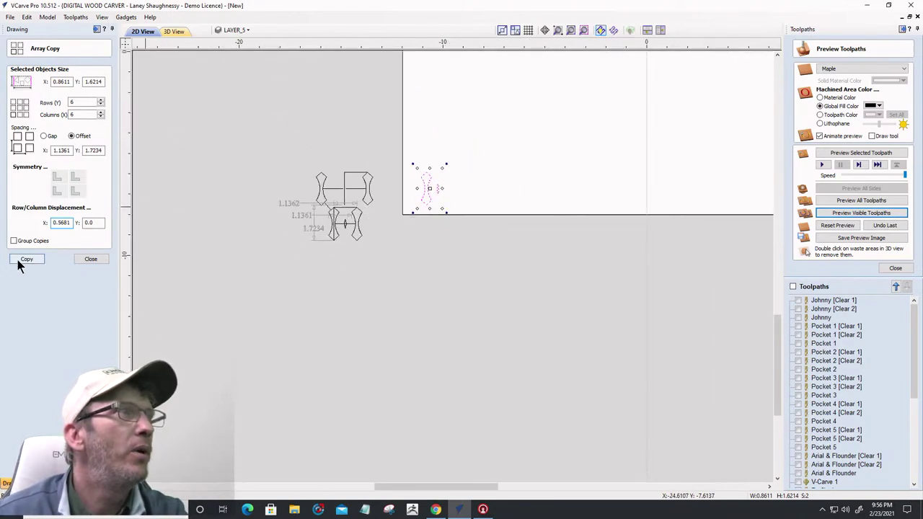
pyautogui.scroll(-3, 154, 175)
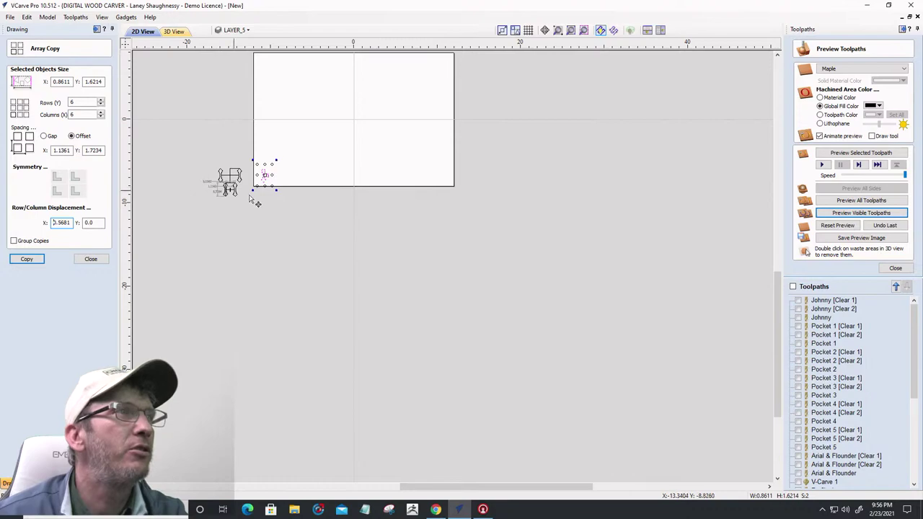
pyautogui.scroll(-2, 259, 196)
pyautogui.scroll(3, 261, 196)
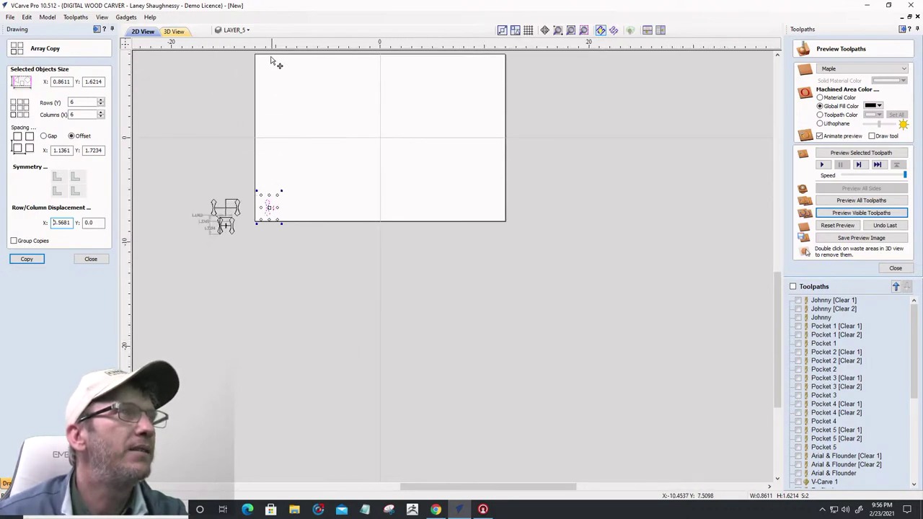
# Change the array to 12 rows by 21 columns and check its overspill beyond the panel
pyautogui.click(101, 101)
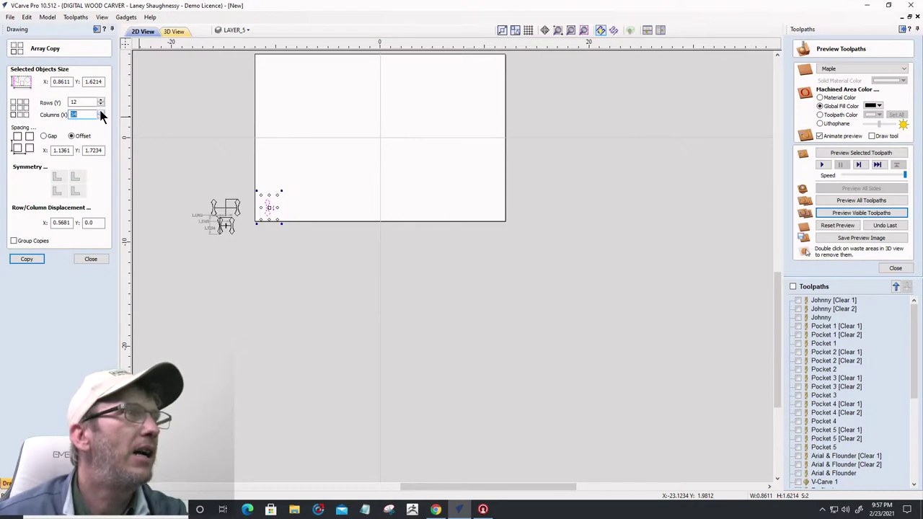
pyautogui.click(19, 261)
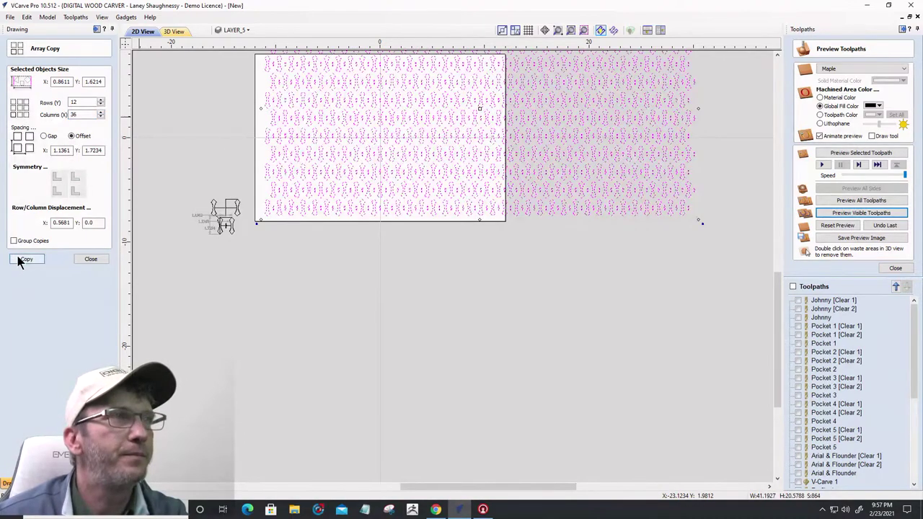
pyautogui.scroll(-2, 433, 388)
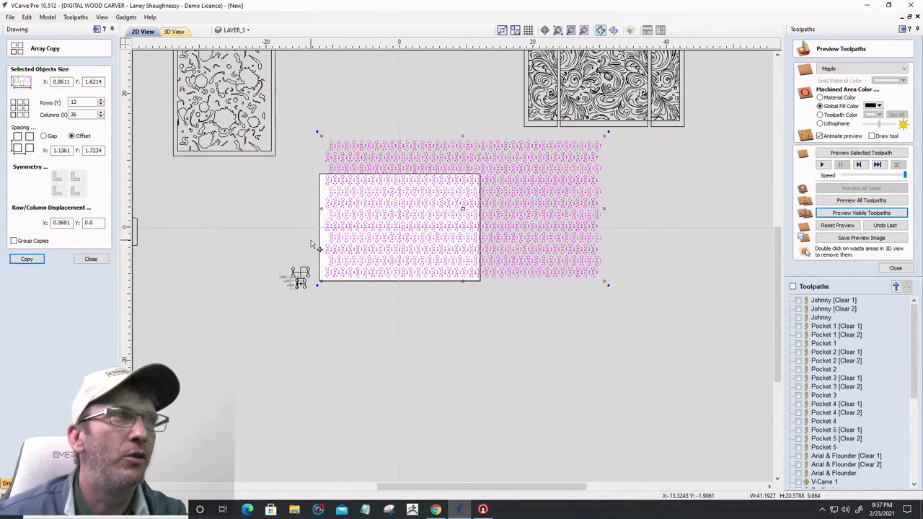
pyautogui.scroll(5, 312, 245)
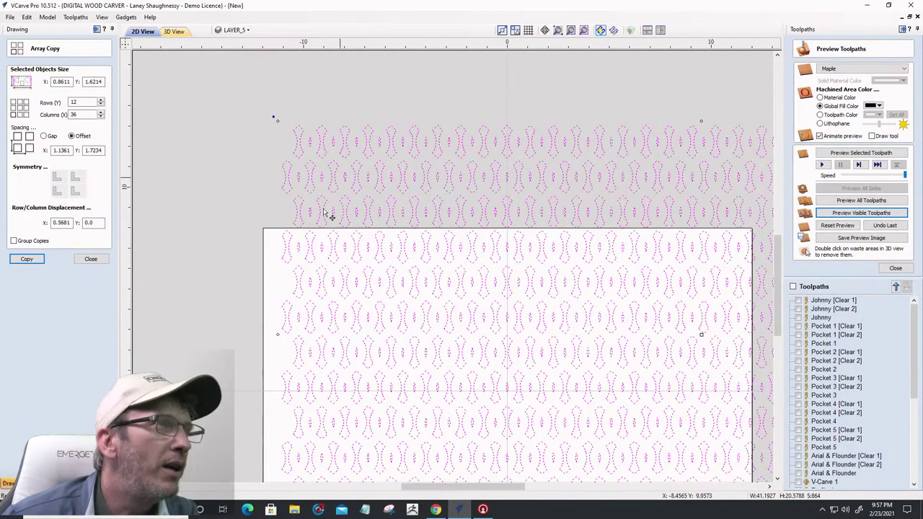
pyautogui.scroll(-4, 303, 248)
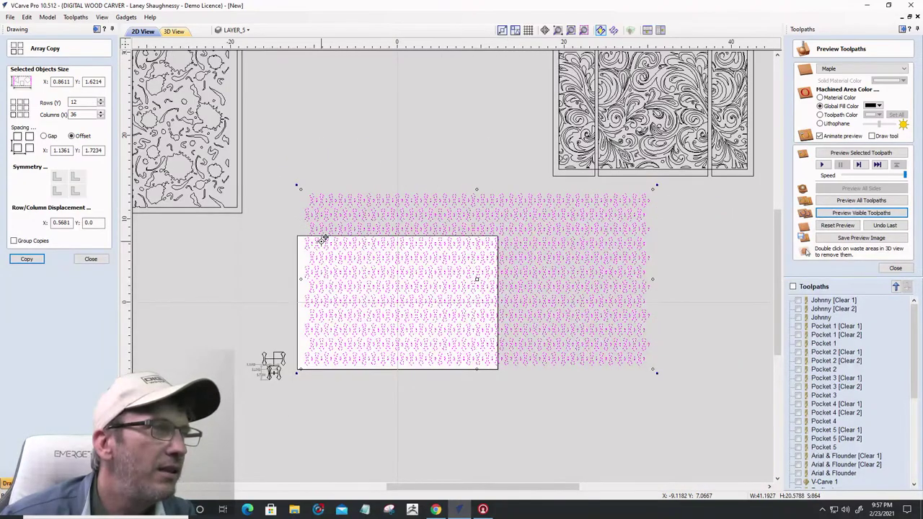
pyautogui.scroll(1, 332, 349)
pyautogui.scroll(1, 303, 226)
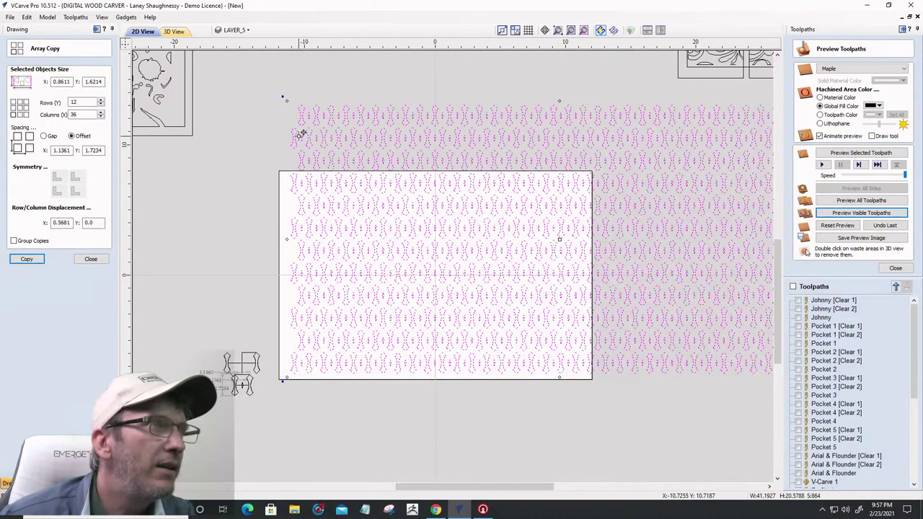
pyautogui.scroll(-1, 303, 159)
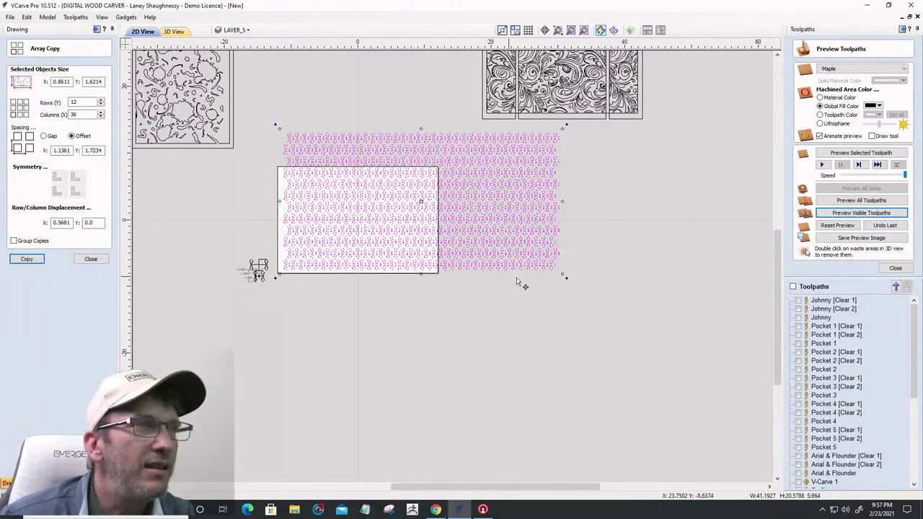
pyautogui.scroll(2, 521, 280)
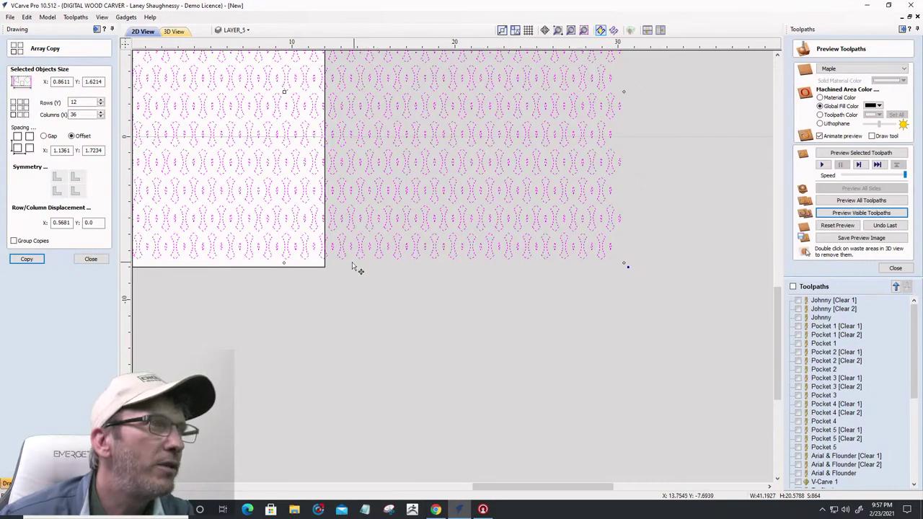
pyautogui.scroll(-4, 595, 324)
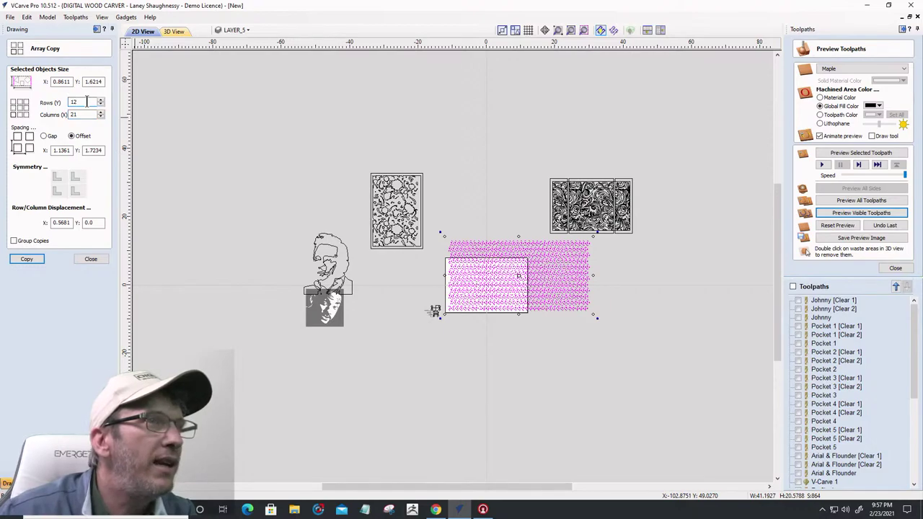
pyautogui.scroll(3, 440, 241)
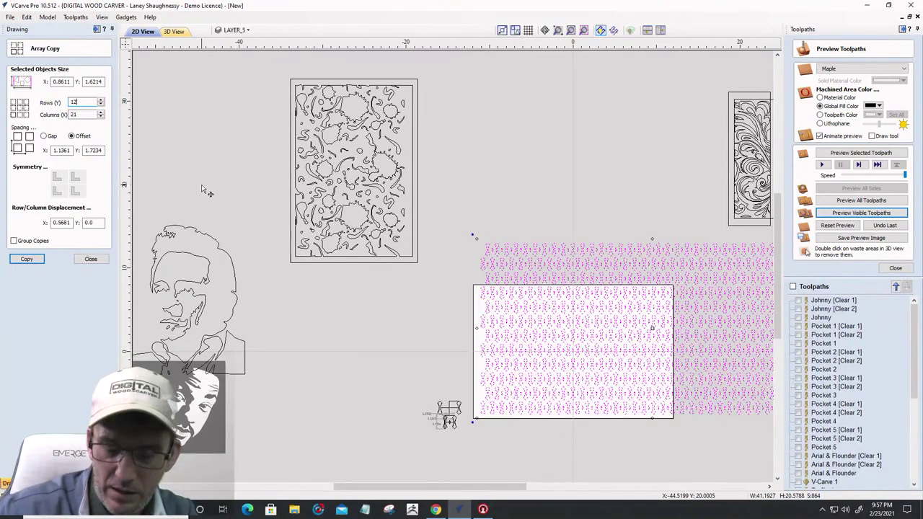
# Set Rows to 9, generate the 9-by-21 array, close the form, and select the copies
pyautogui.write('9')
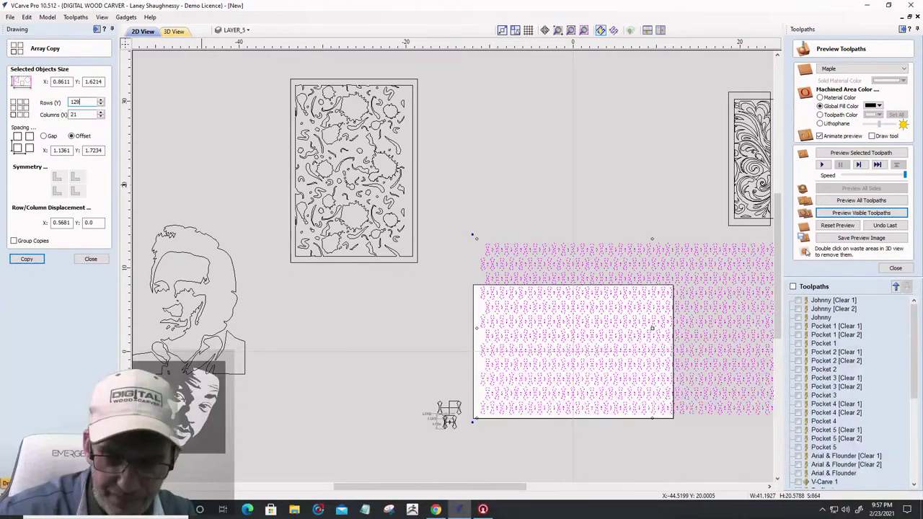
pyautogui.press('BackSpace')
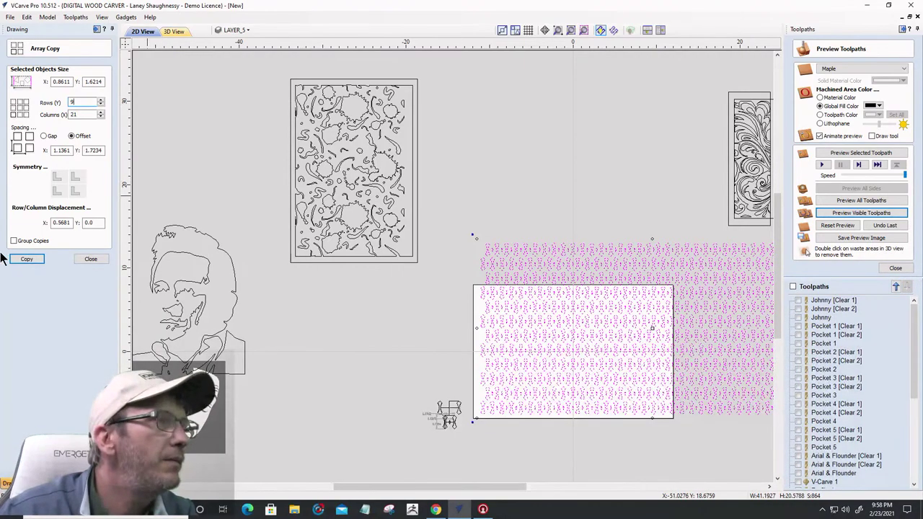
pyautogui.click(27, 259)
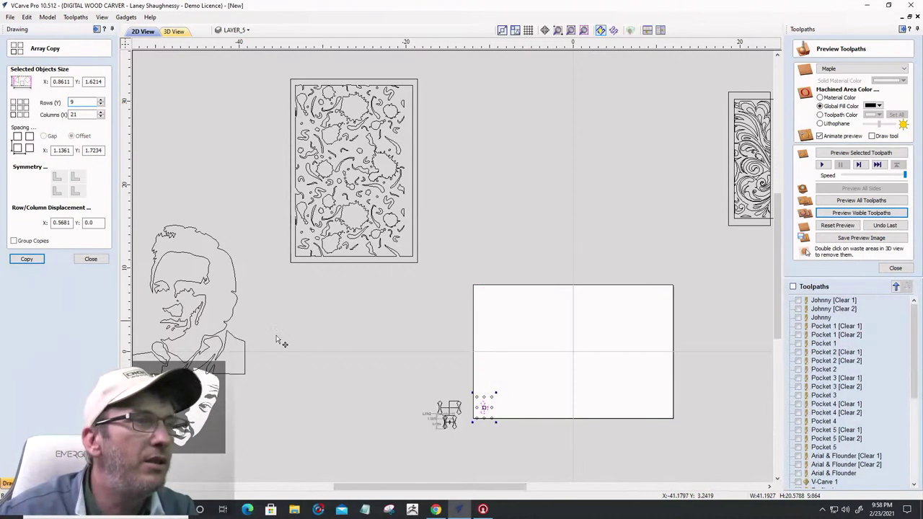
pyautogui.click(23, 260)
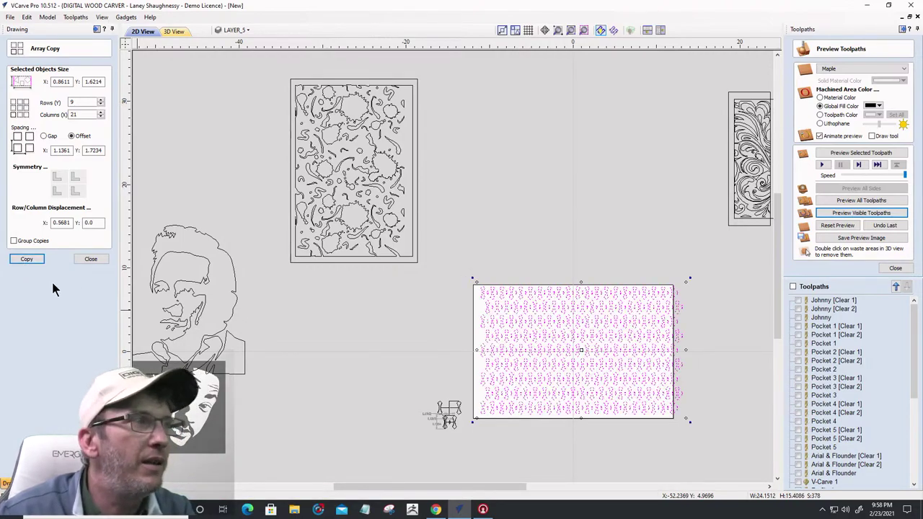
pyautogui.click(88, 259)
pyautogui.scroll(-3, 540, 303)
pyautogui.scroll(4, 539, 332)
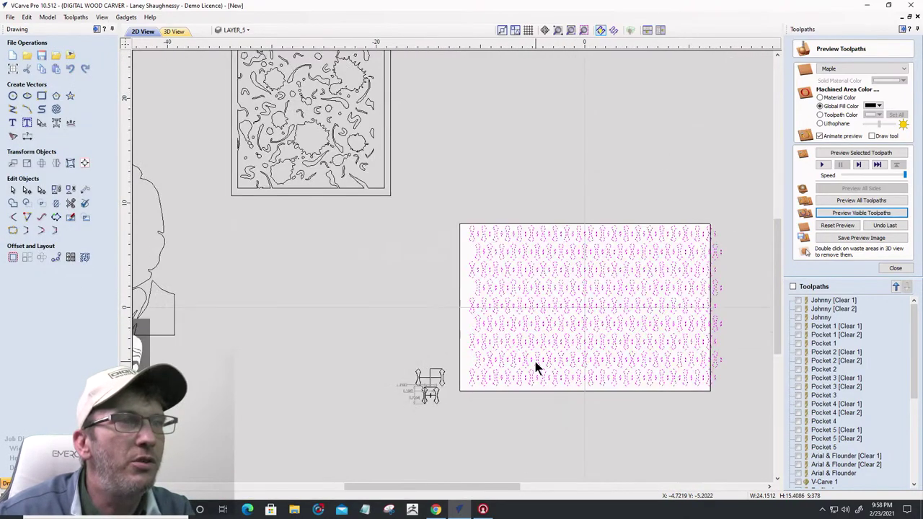
pyautogui.scroll(-2, 496, 331)
pyautogui.moveTo(462, 246); pyautogui.dragTo(686, 413)
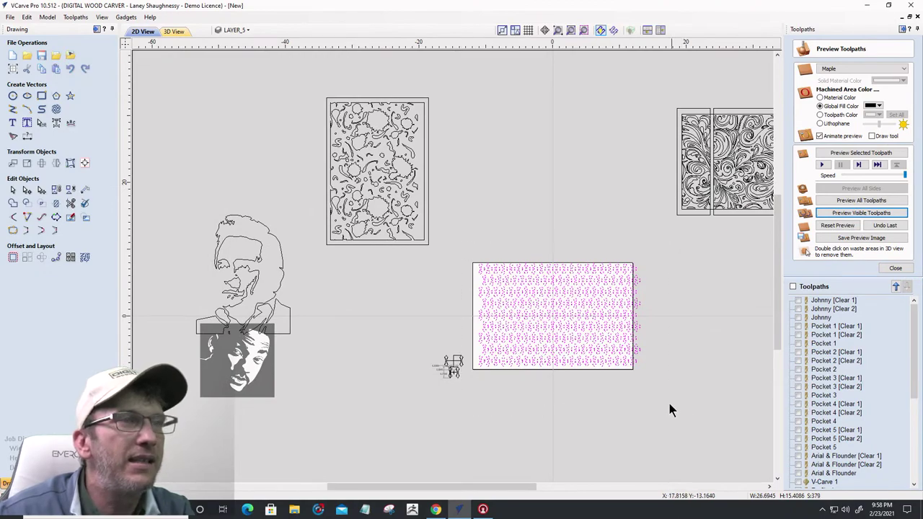
# Align the pattern grid to the material centre and zoom in to check its edges
pyautogui.click(85, 165)
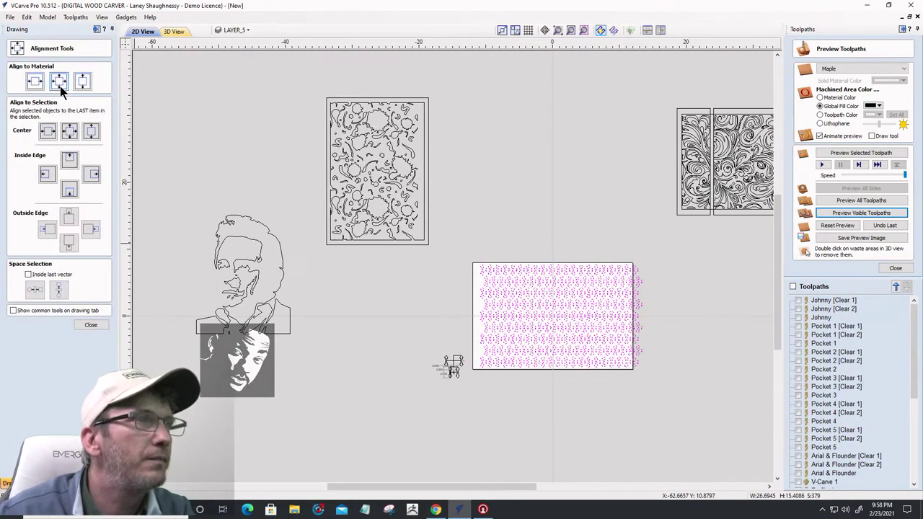
pyautogui.scroll(3, 443, 404)
pyautogui.scroll(1, 445, 409)
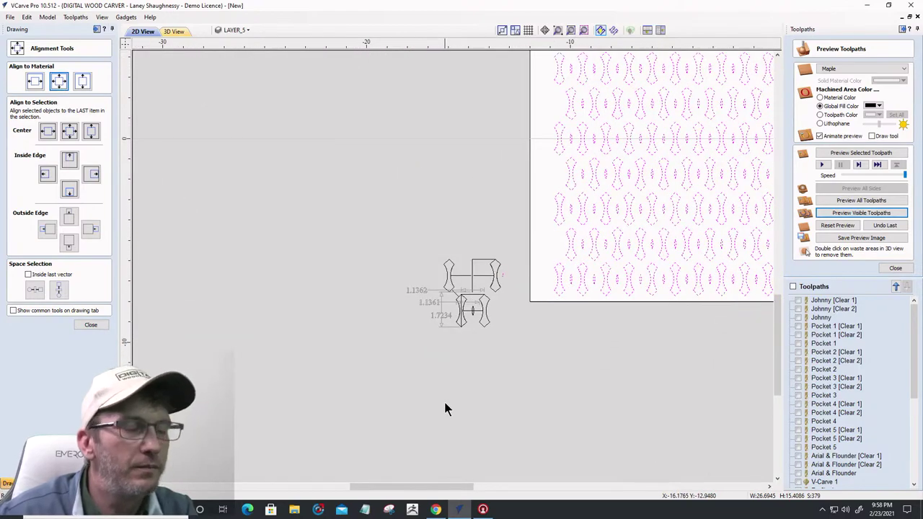
pyautogui.scroll(-3, 512, 364)
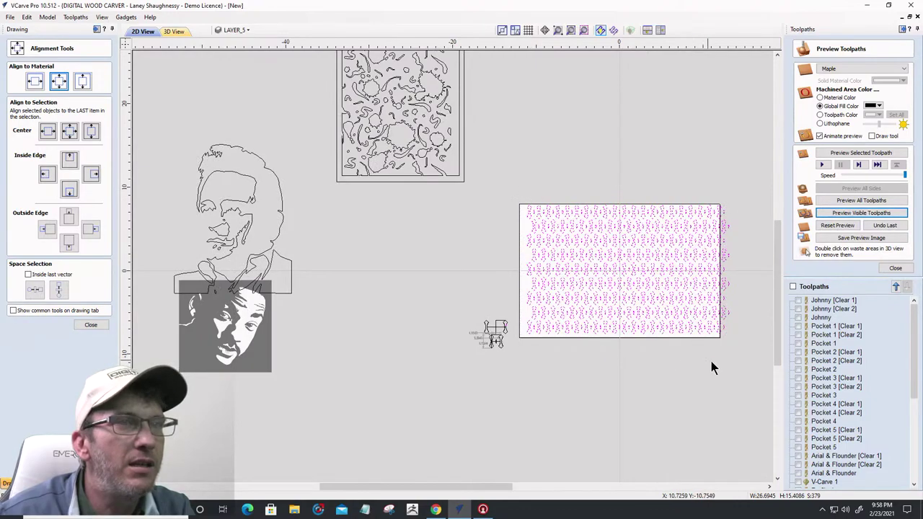
pyautogui.click(59, 82)
pyautogui.scroll(3, 592, 324)
pyautogui.scroll(3, 443, 250)
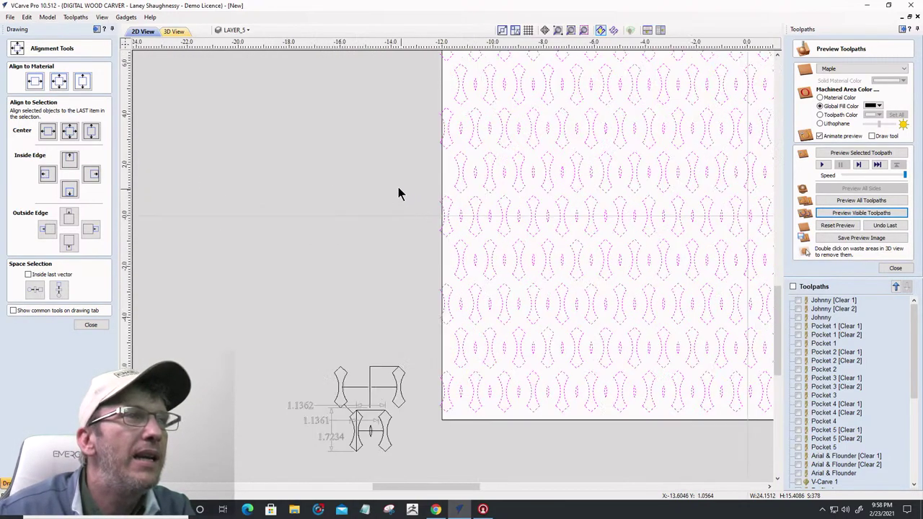
pyautogui.scroll(2, 615, 173)
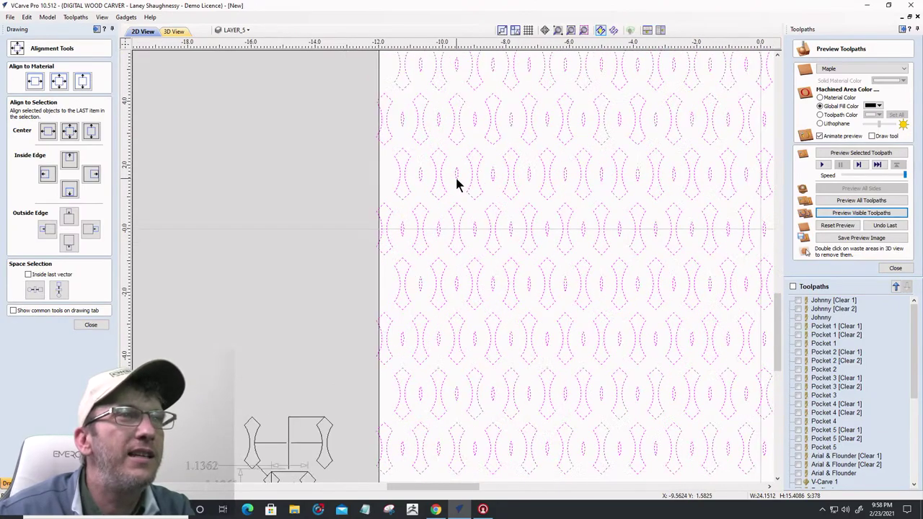
pyautogui.scroll(3, 534, 249)
pyautogui.scroll(-5, 532, 245)
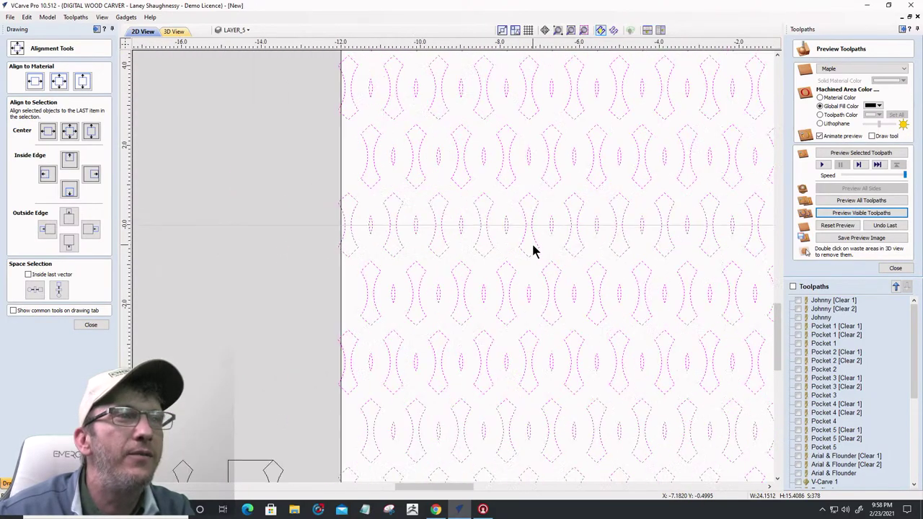
pyautogui.scroll(4, 675, 248)
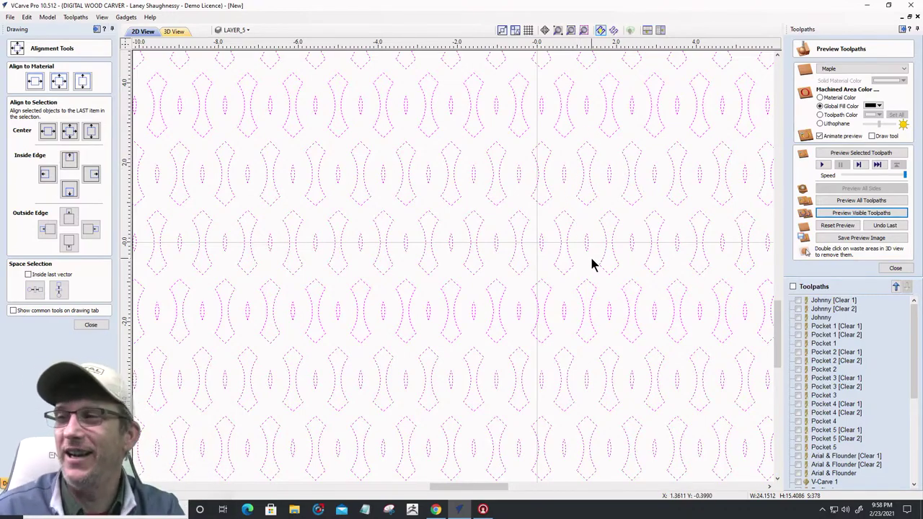
pyautogui.scroll(-5, 562, 261)
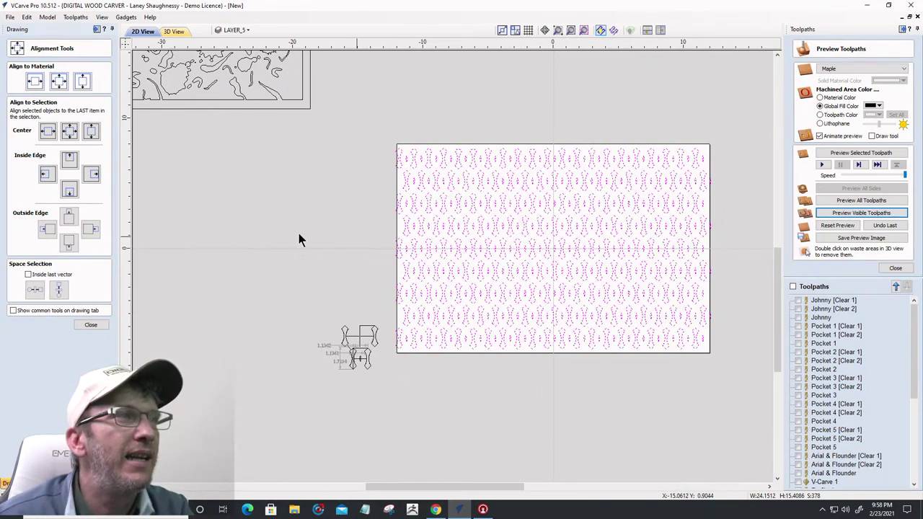
# Close the alignment tools and select the existing 24 x 16 inch panel rectangle
pyautogui.click(88, 324)
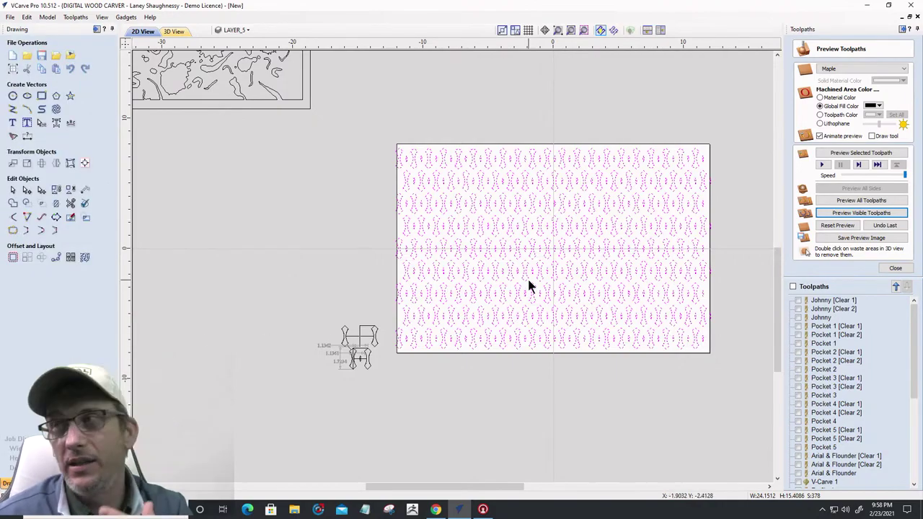
pyautogui.click(41, 95)
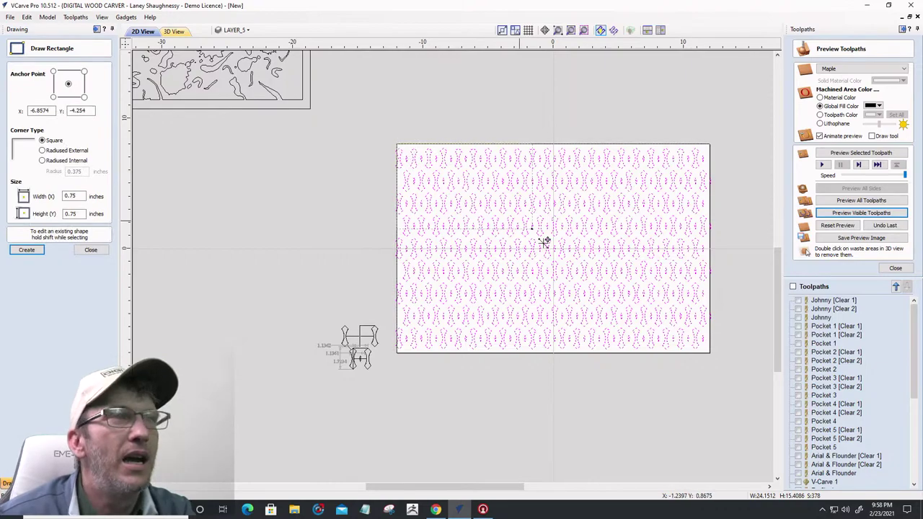
pyautogui.keyDown('shift'); pyautogui.click(710, 351); pyautogui.keyUp('shift')
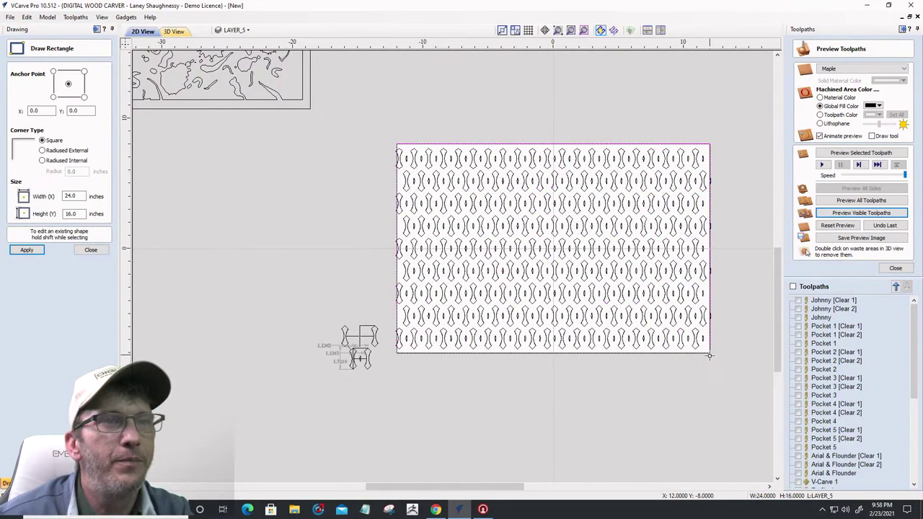
pyautogui.click(90, 250)
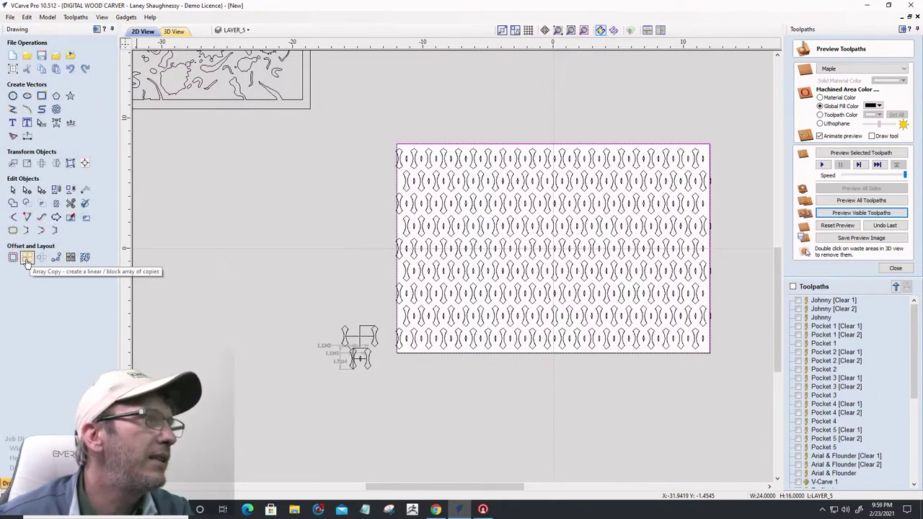
# Offset the panel rectangle 1 inch inward to create an inner border
pyautogui.click(12, 261)
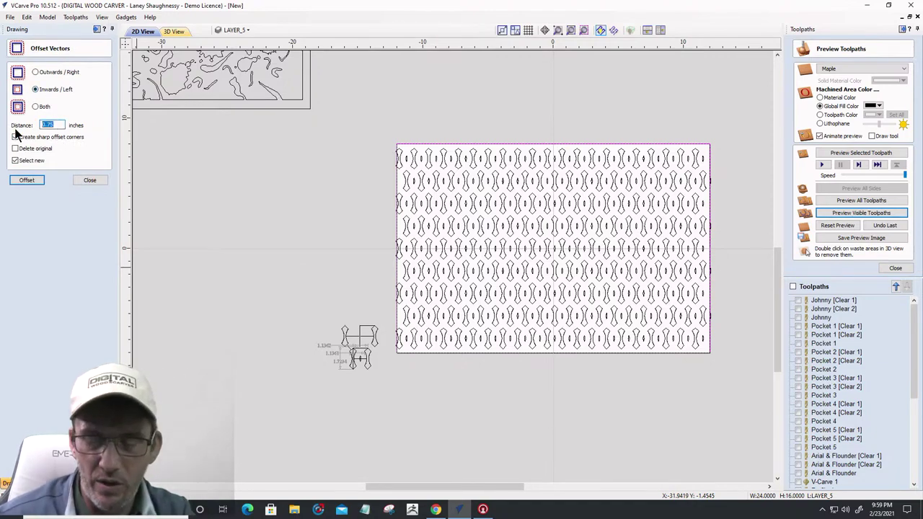
pyautogui.write('1')
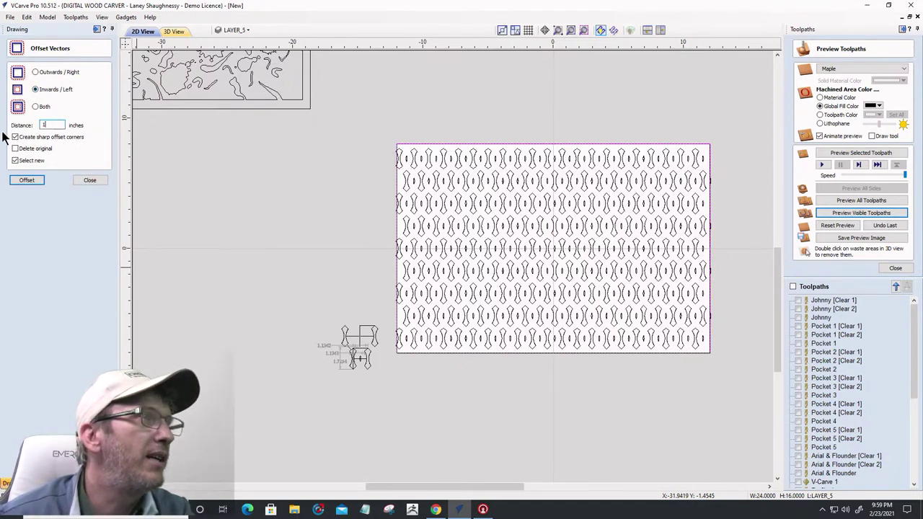
pyautogui.click(25, 181)
pyautogui.click(90, 180)
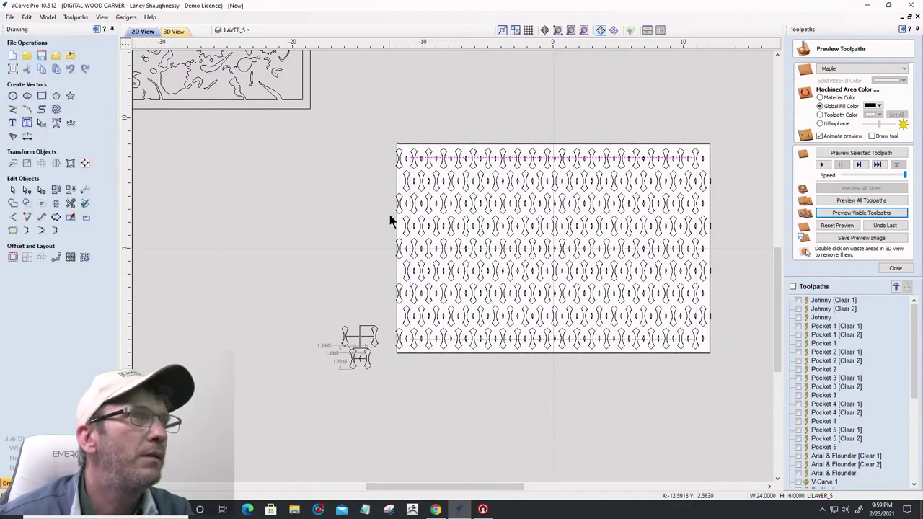
pyautogui.scroll(1, 398, 213)
pyautogui.scroll(-1, 346, 140)
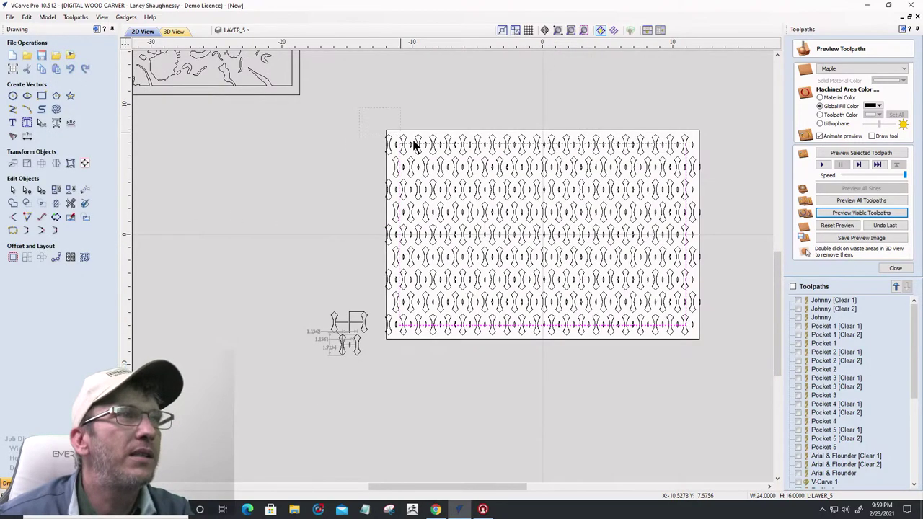
# Box-select only the pattern vectors inside the board, after clearing a select-all
pyautogui.hotkey('ctrl', 'a')
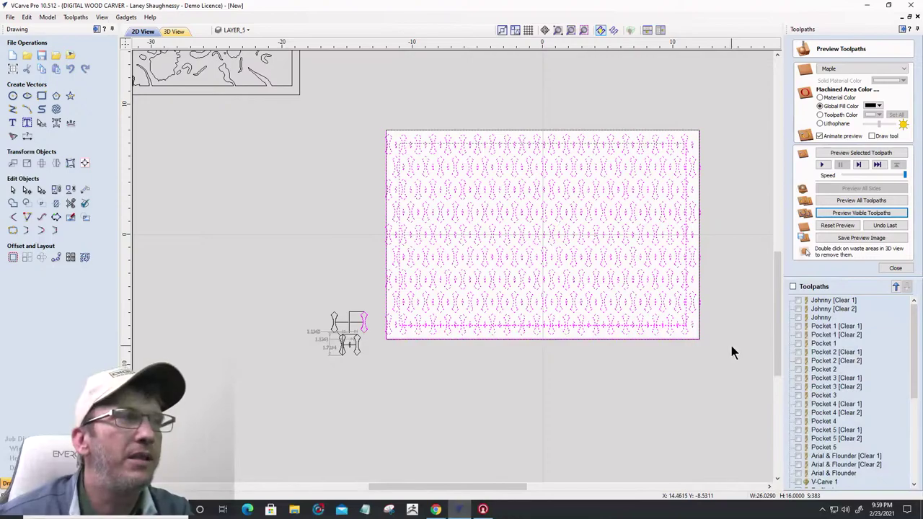
pyautogui.click(365, 208)
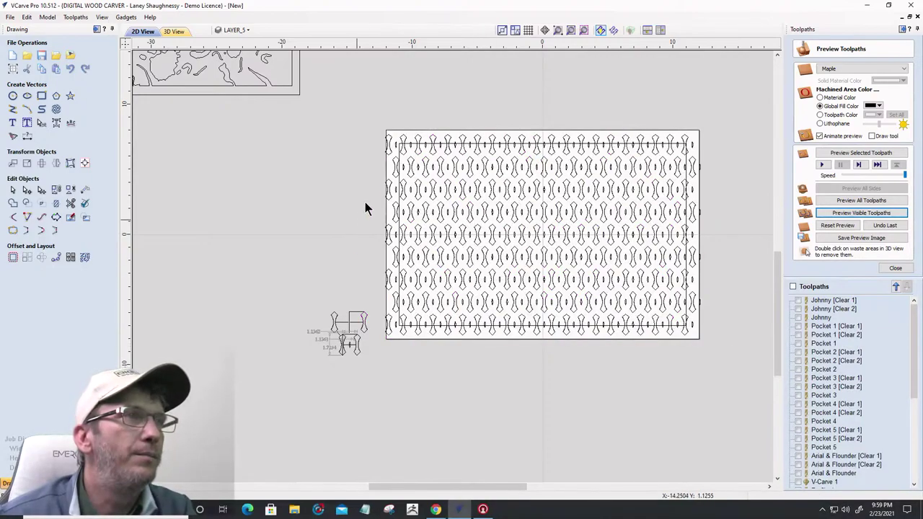
pyautogui.moveTo(376, 121); pyautogui.dragTo(711, 385)
pyautogui.scroll(2, 619, 238)
pyautogui.scroll(-2, 620, 238)
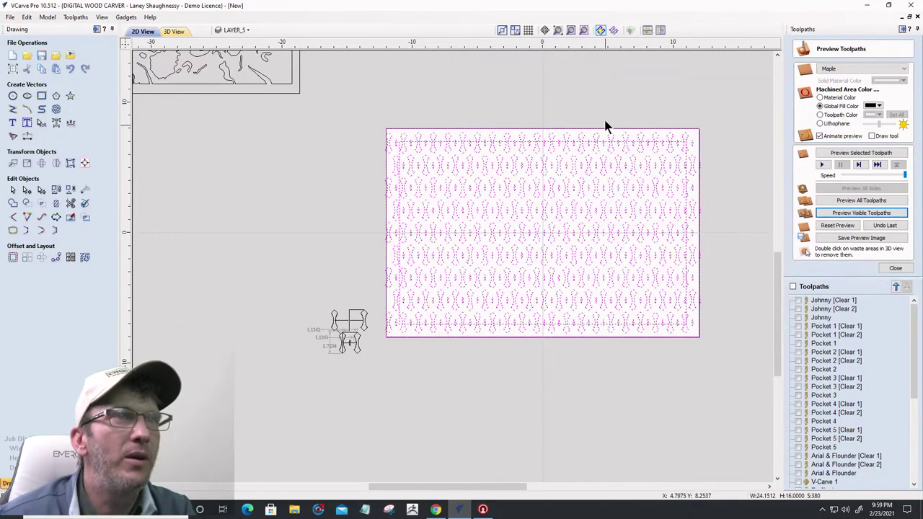
pyautogui.scroll(2, 605, 127)
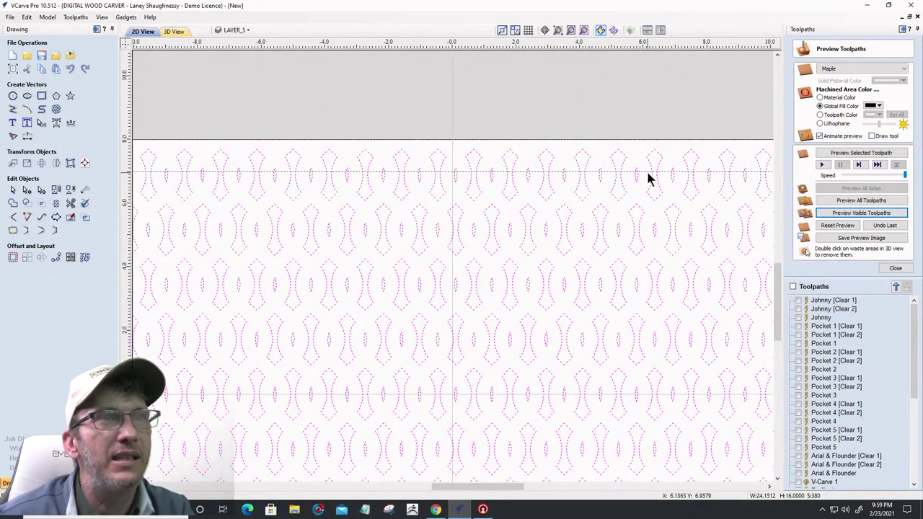
# Trim the edge shapes of the pattern flush at the inner border rectangle
pyautogui.click(57, 204)
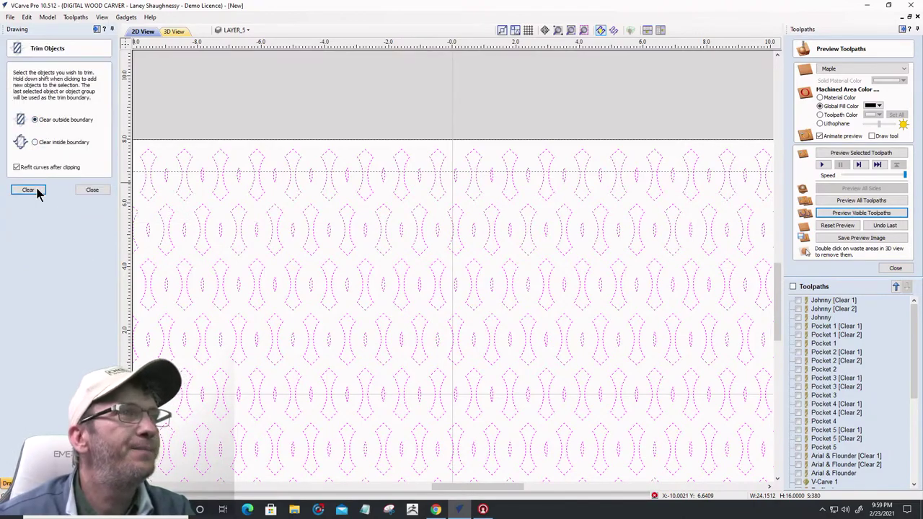
pyautogui.scroll(-3, 390, 137)
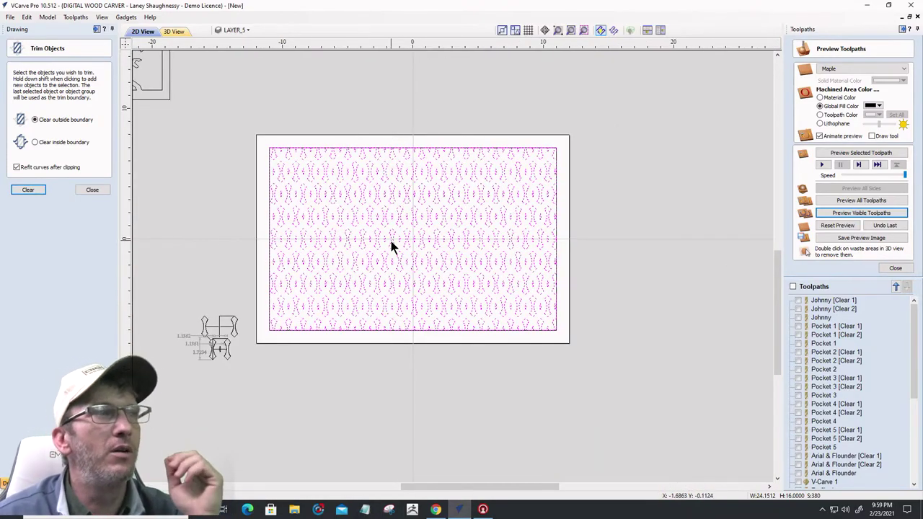
pyautogui.scroll(1, 391, 245)
pyautogui.scroll(3, 298, 350)
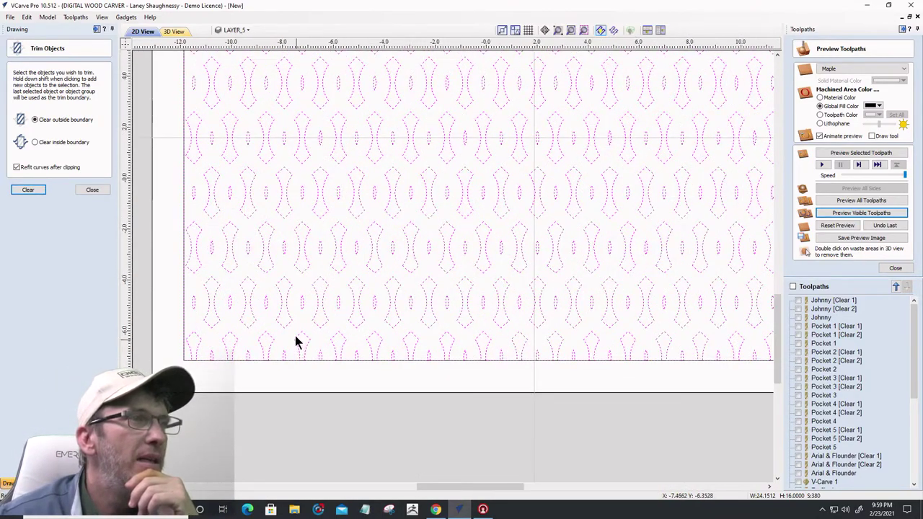
pyautogui.scroll(-1, 296, 342)
pyautogui.scroll(-1, 324, 315)
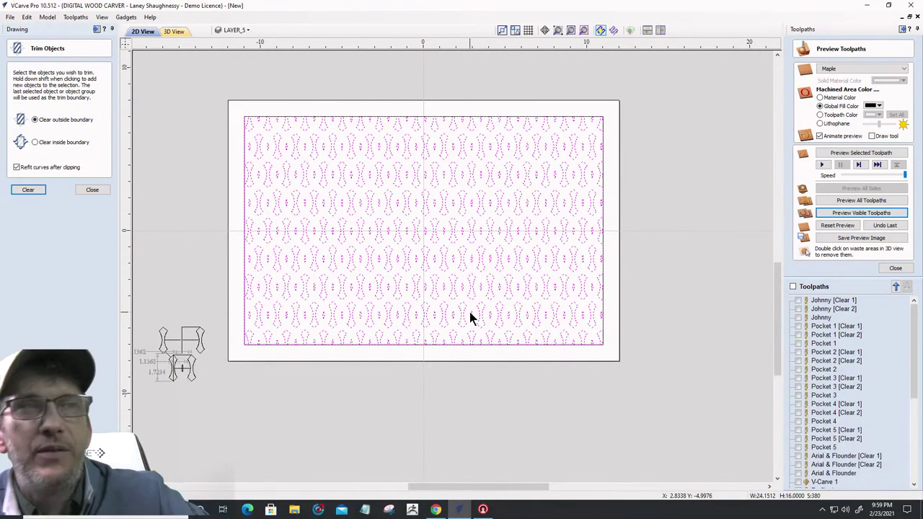
pyautogui.scroll(5, 562, 303)
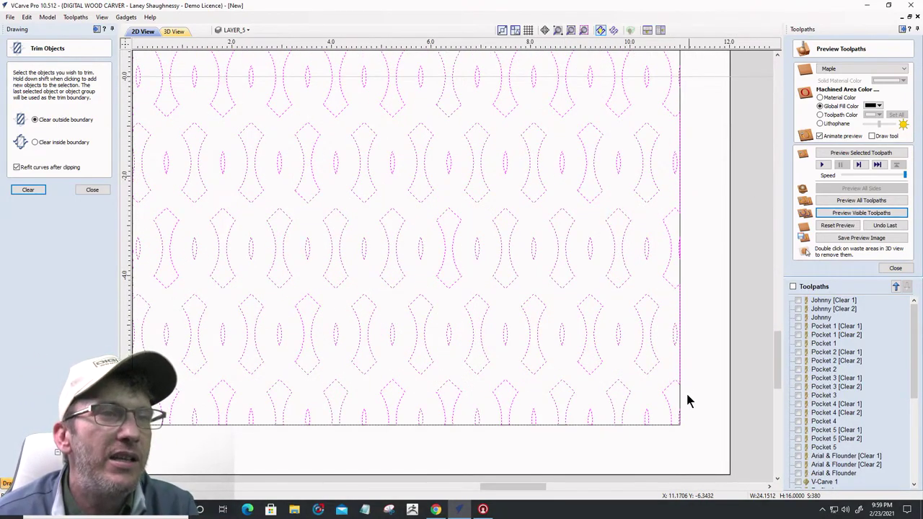
pyautogui.scroll(6, 685, 411)
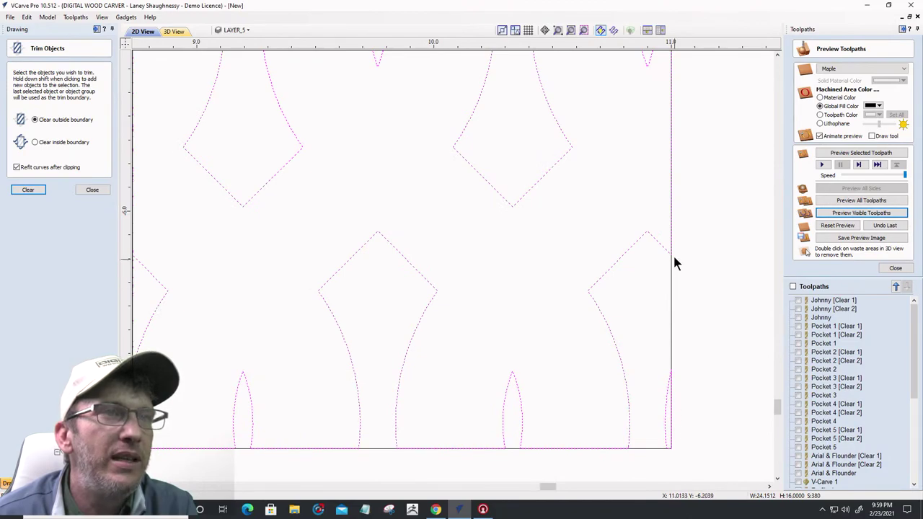
pyautogui.scroll(-10, 520, 233)
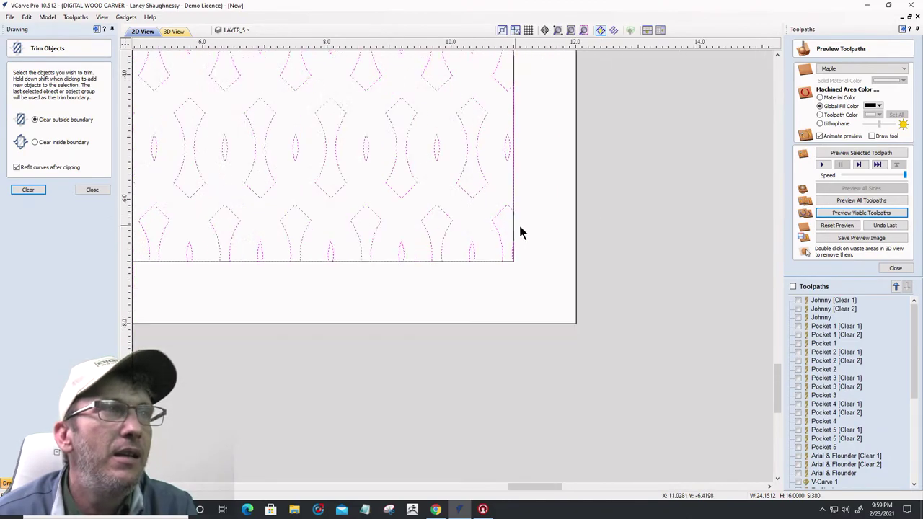
pyautogui.scroll(-2, 589, 281)
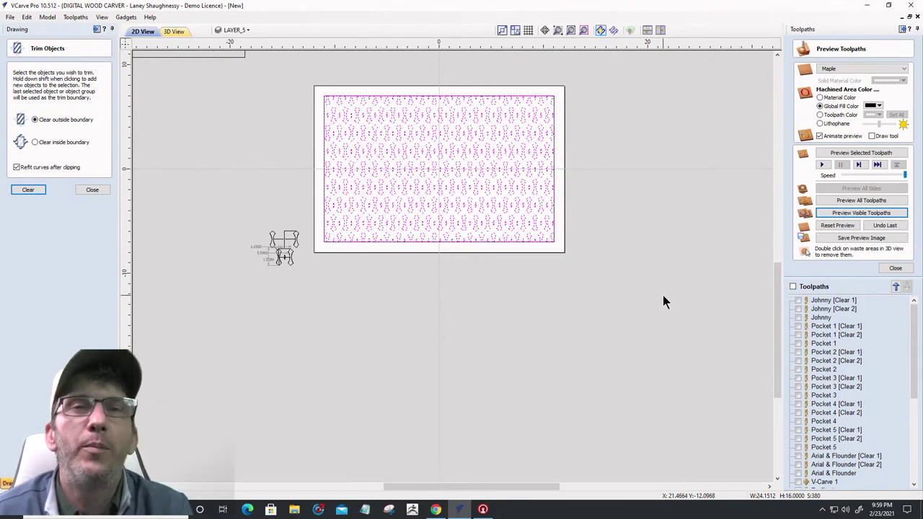
pyautogui.click(895, 269)
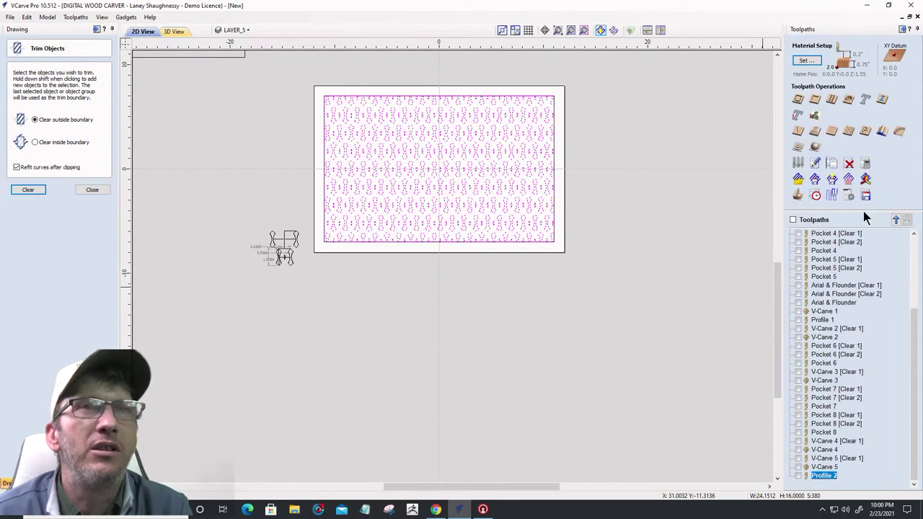
# Calculate a V-Carve 6 toolpath using the V-bit and 0.125 in end-mill clearance
pyautogui.click(798, 132)
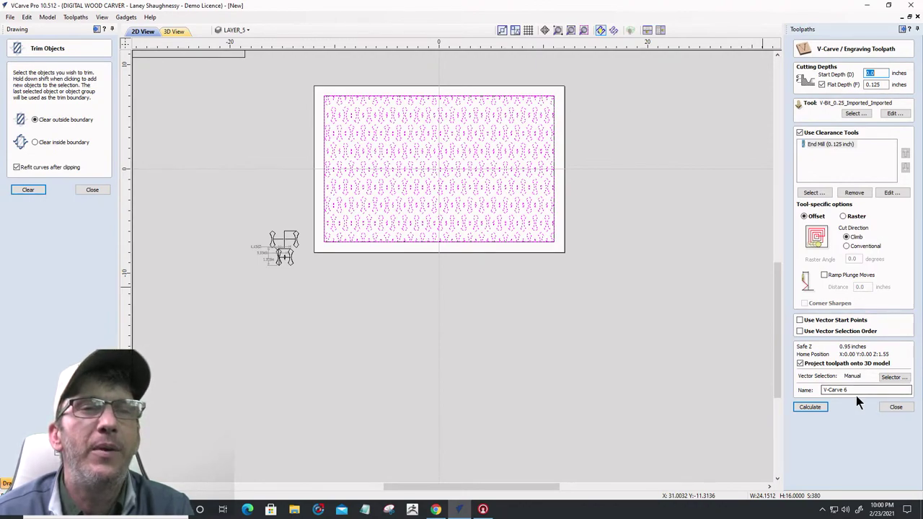
pyautogui.click(810, 407)
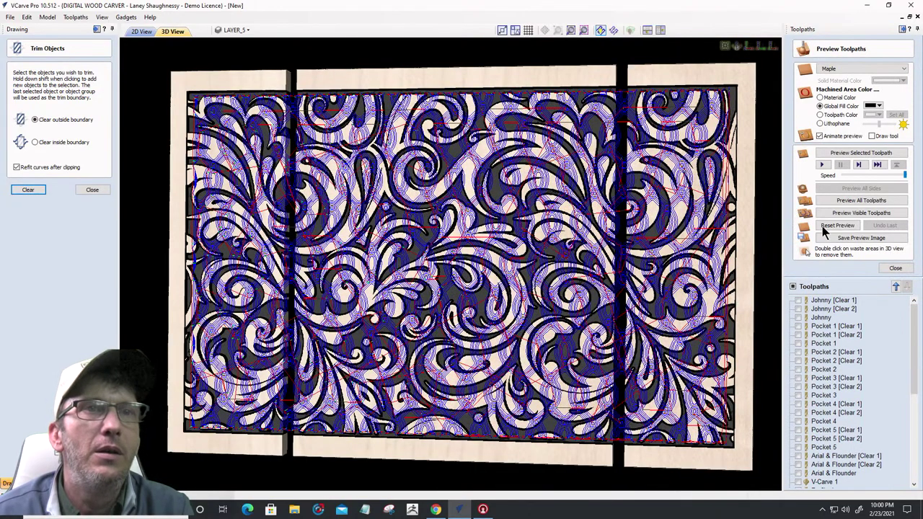
# Reset the preview and animate the visible toolpaths carving the maple board, tilted at an angle
pyautogui.click(825, 227)
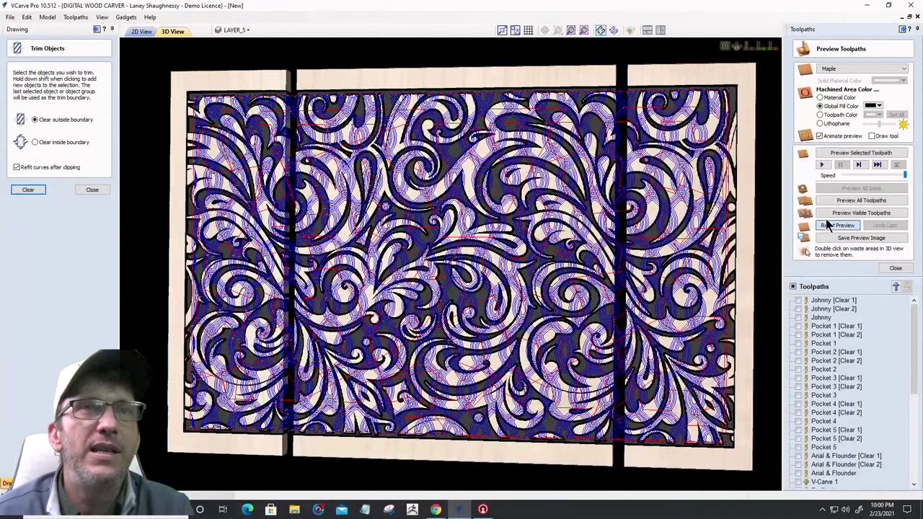
pyautogui.click(842, 212)
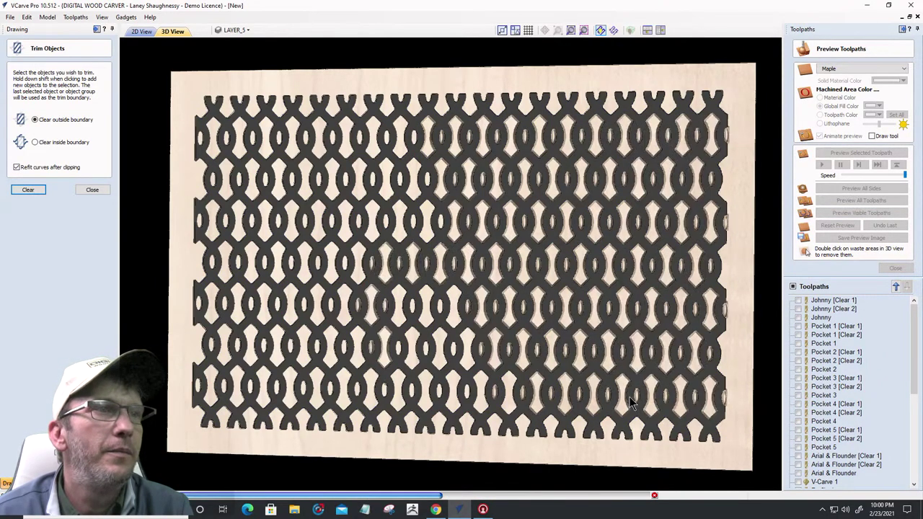
pyautogui.moveTo(543, 281); pyautogui.dragTo(584, 287)
pyautogui.scroll(5, 584, 287)
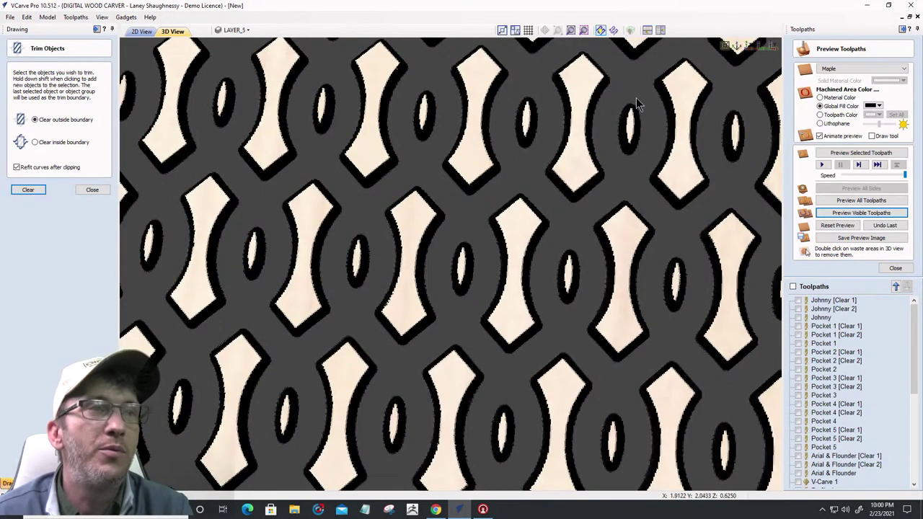
# Toggle material colour and dark grey global fill, then snap to top view
pyautogui.click(820, 97)
pyautogui.moveTo(538, 365); pyautogui.dragTo(548, 203)
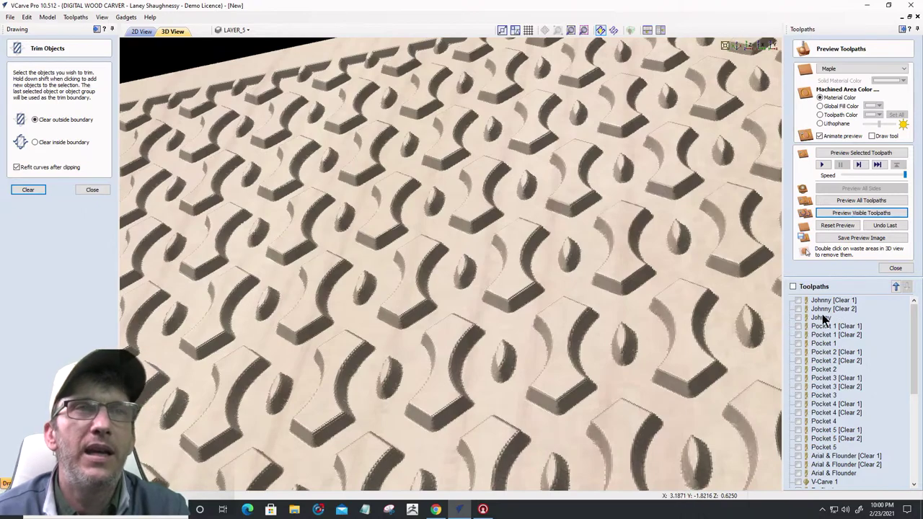
pyautogui.scroll(-10, 646, 270)
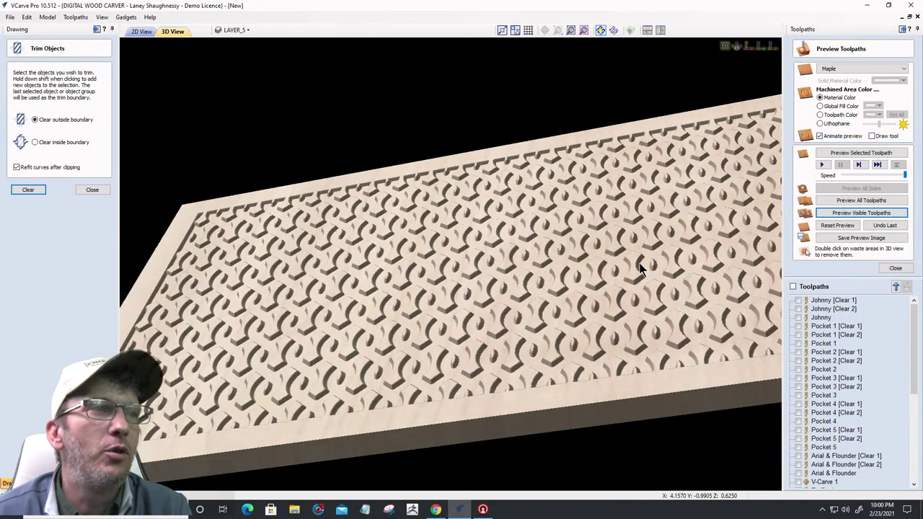
pyautogui.scroll(6, 641, 268)
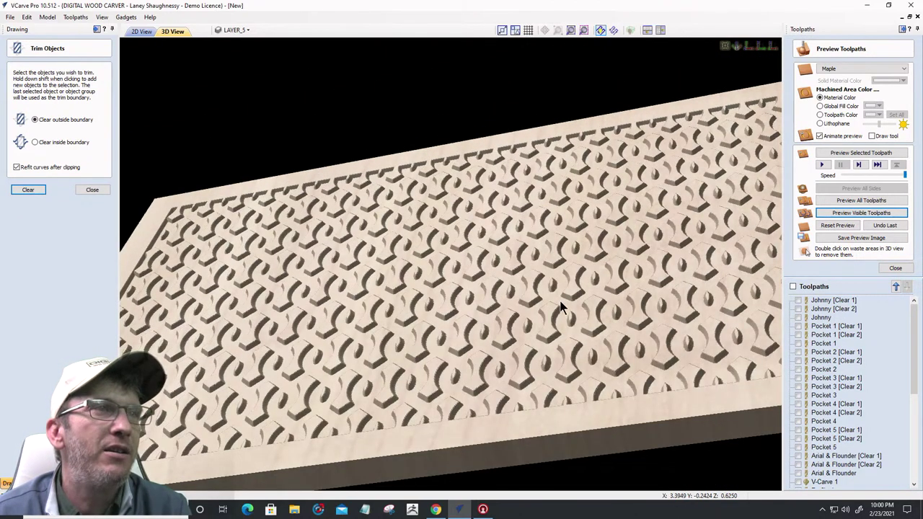
pyautogui.moveTo(561, 307); pyautogui.dragTo(790, 171)
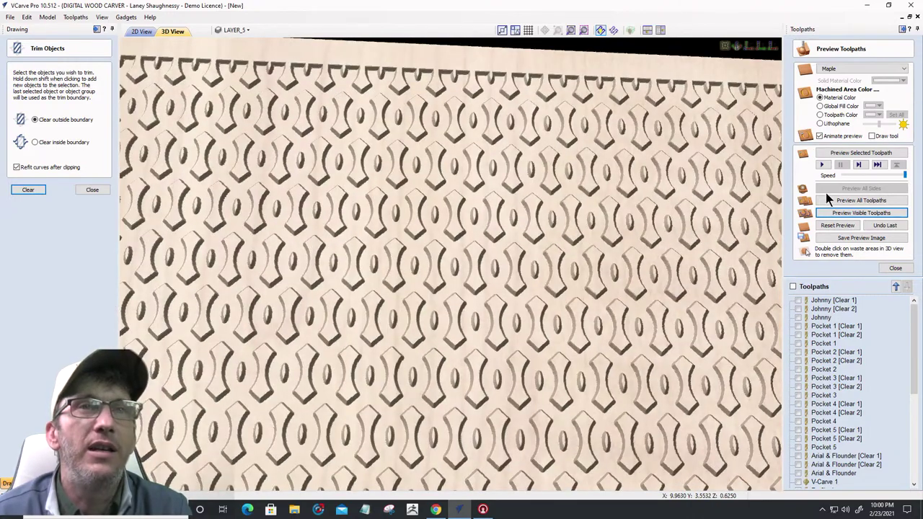
pyautogui.click(819, 106)
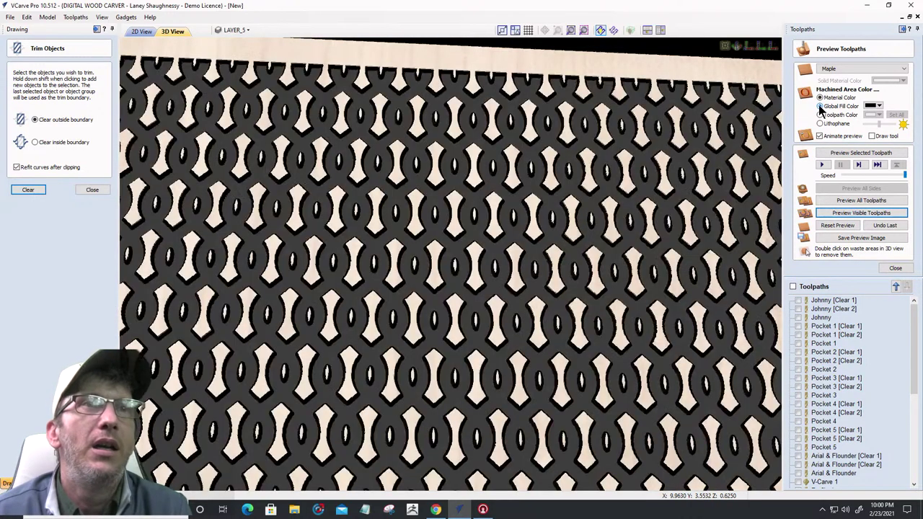
pyautogui.scroll(-5, 576, 235)
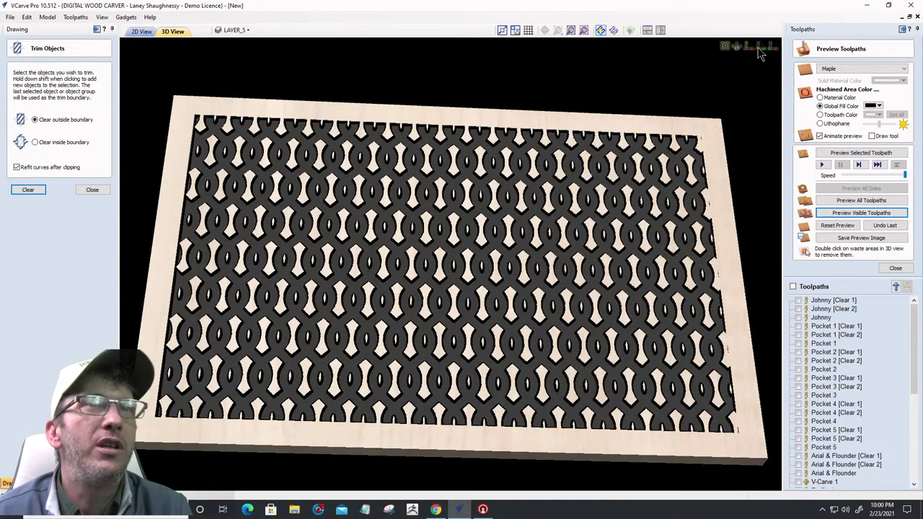
pyautogui.press('1')
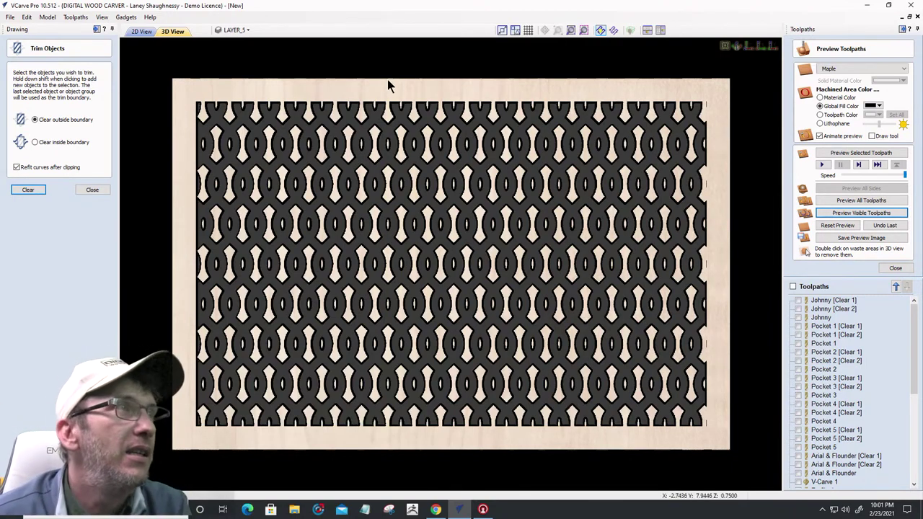
# Return to the 2D drawing, check the clipped pattern edges, and close Trim Objects
pyautogui.click(141, 31)
pyautogui.scroll(3, 334, 173)
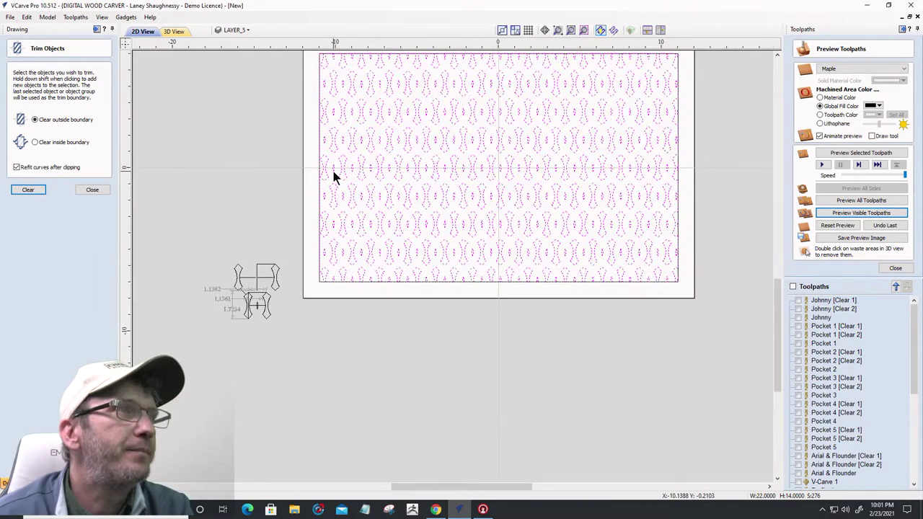
pyautogui.scroll(-3, 336, 173)
pyautogui.scroll(3, 329, 87)
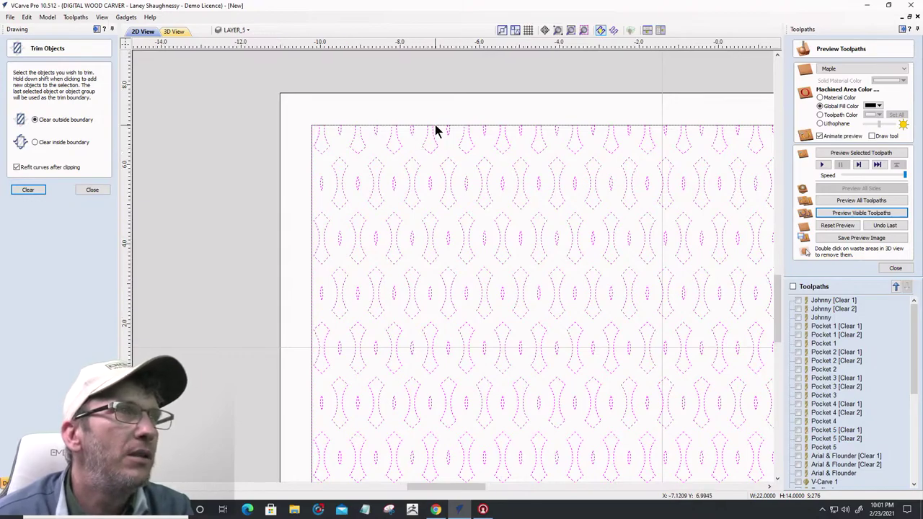
pyautogui.scroll(3, 436, 131)
pyautogui.scroll(-5, 417, 131)
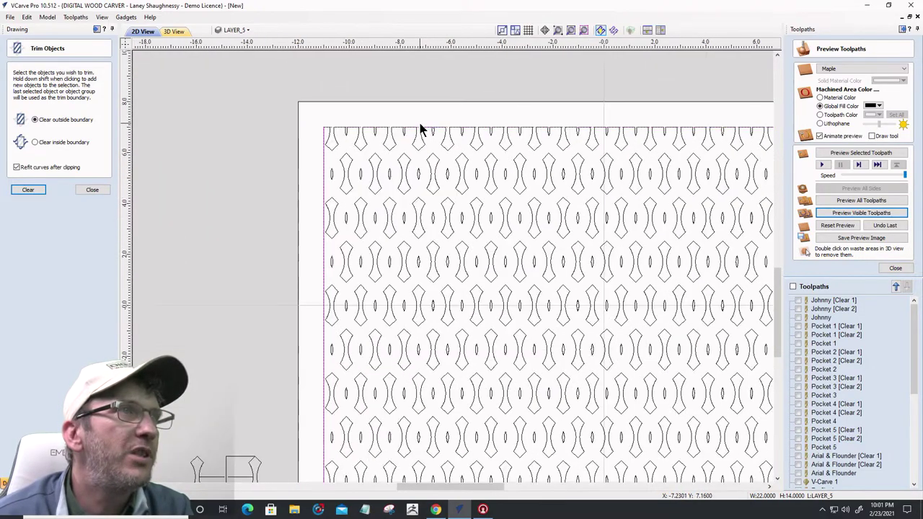
pyautogui.click(92, 190)
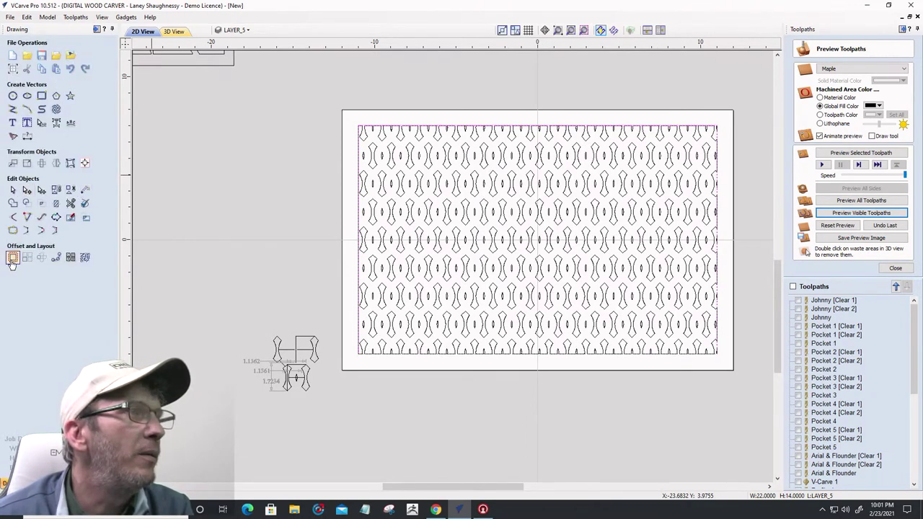
# Create a 0.125 inch outward offset boundary around the trimmed pattern
pyautogui.click(13, 258)
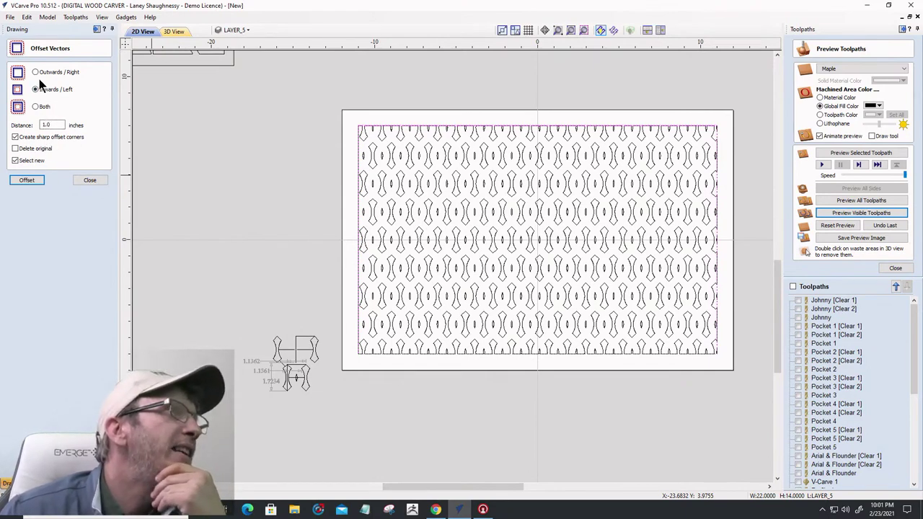
pyautogui.doubleClick(52, 125)
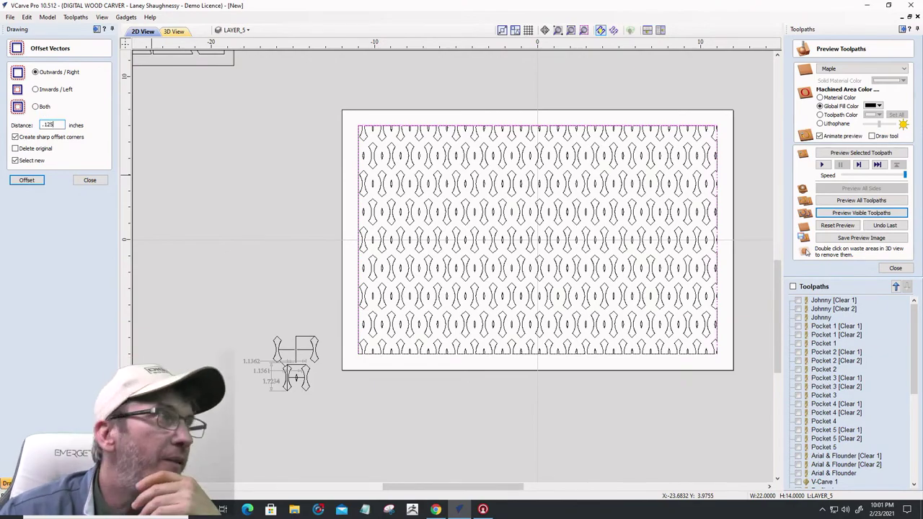
pyautogui.click(20, 183)
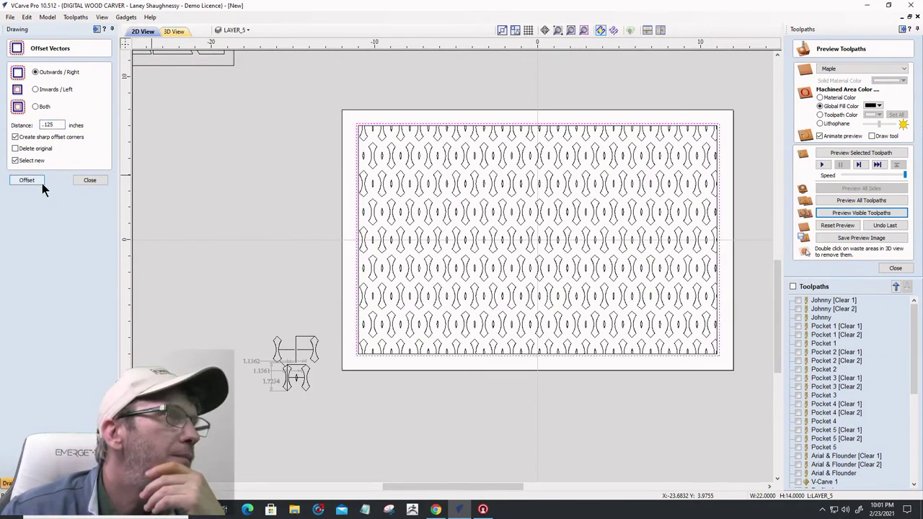
pyautogui.click(90, 180)
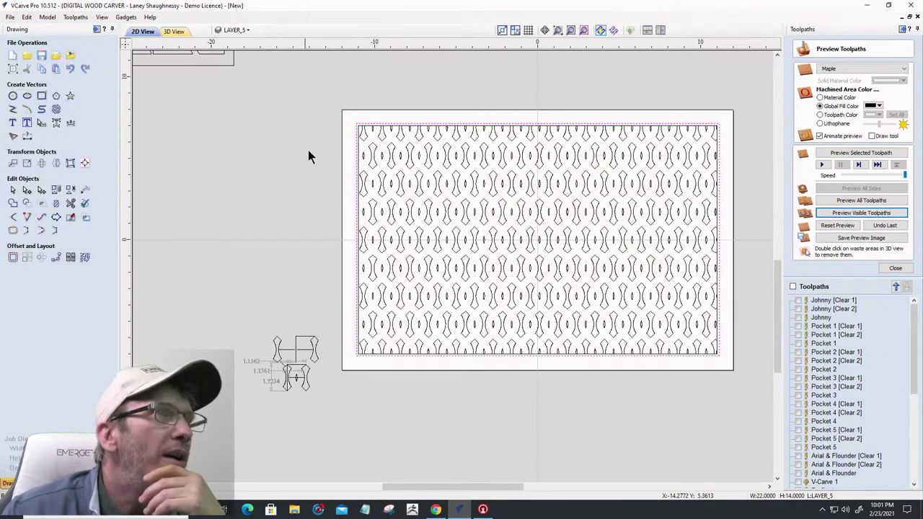
# Select all the pattern vectors inside the border with a selection box
pyautogui.scroll(4, 364, 148)
pyautogui.click(355, 148)
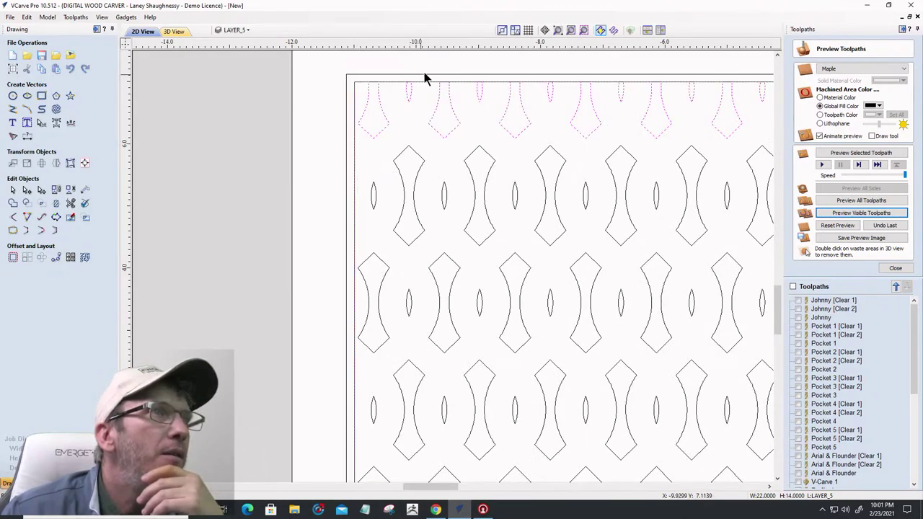
pyautogui.scroll(4, 425, 79)
pyautogui.click(492, 112)
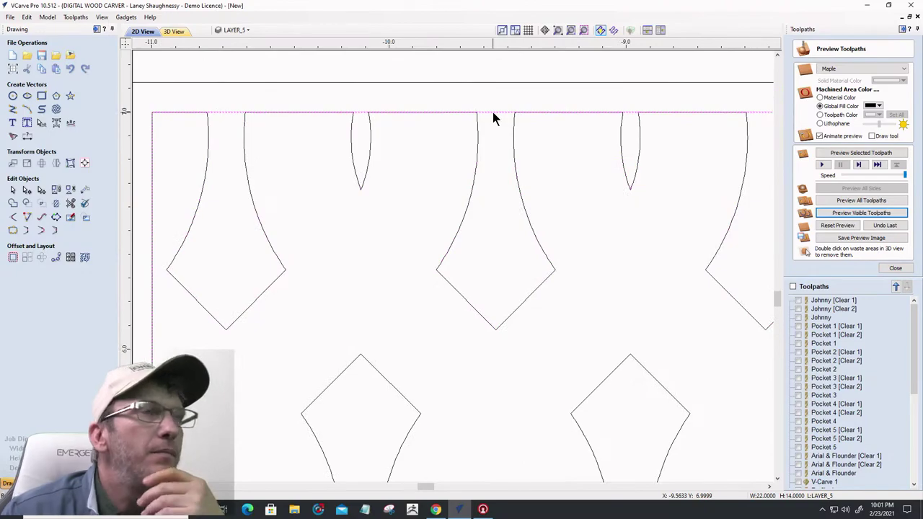
pyautogui.scroll(-3, 487, 108)
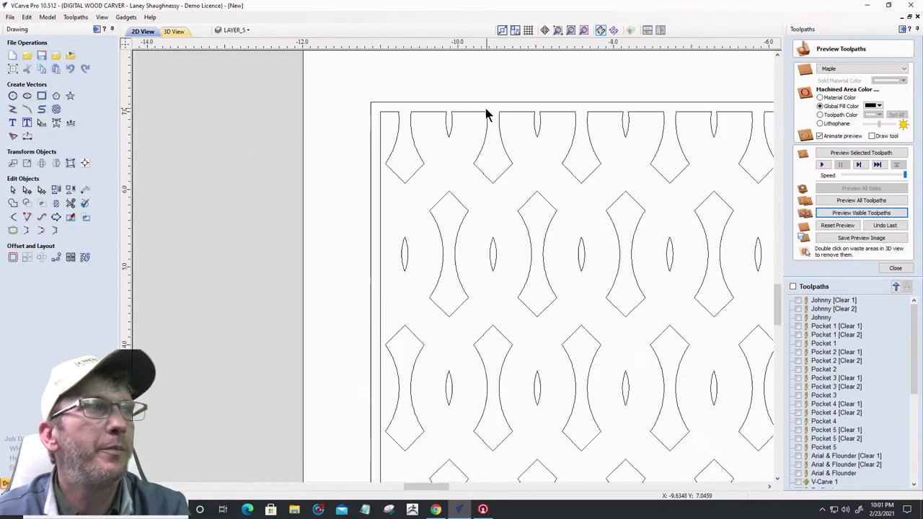
pyautogui.scroll(-7, 486, 113)
pyautogui.scroll(2, 686, 261)
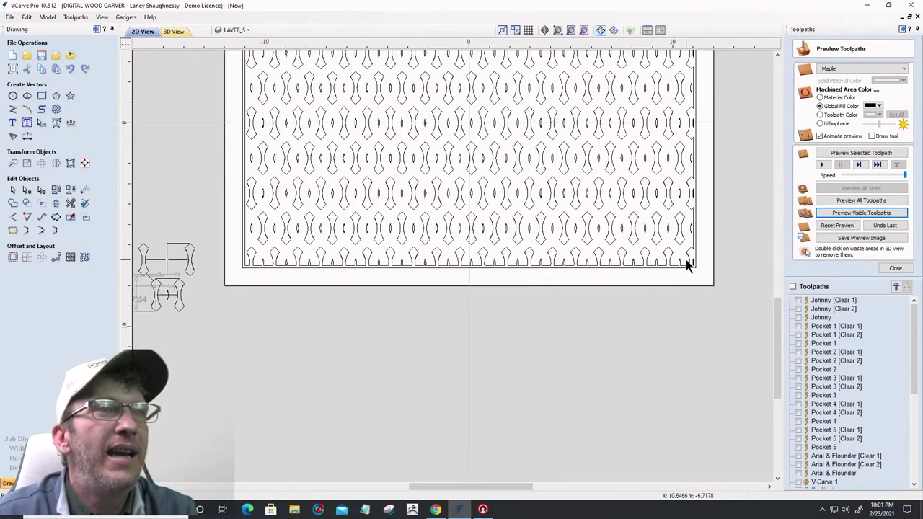
pyautogui.scroll(-3, 686, 264)
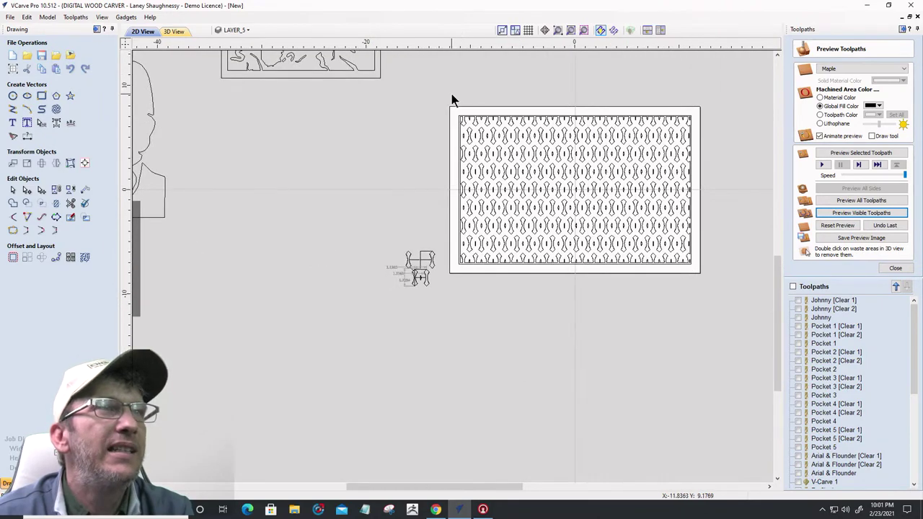
pyautogui.moveTo(453, 99); pyautogui.dragTo(709, 277)
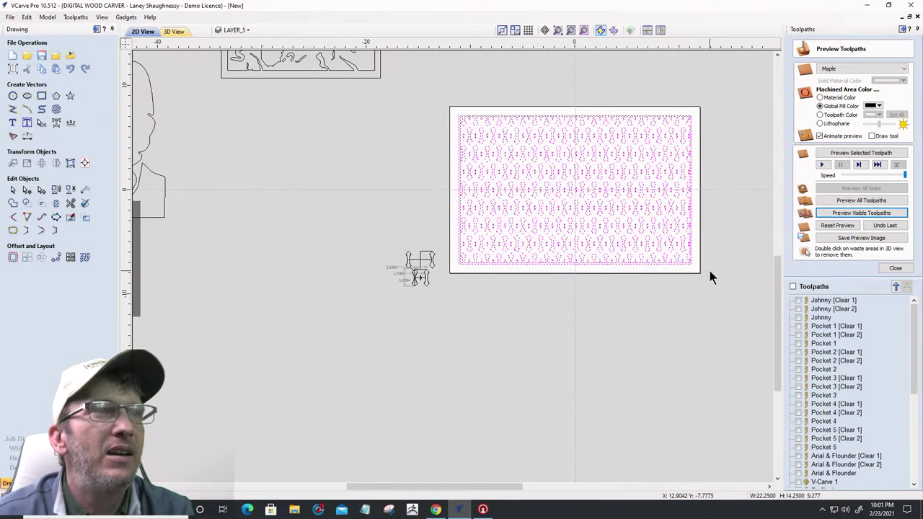
# Calculate a V-Carve 7 toolpath for the pattern with the V-bit and clearance end mill
pyautogui.click(895, 267)
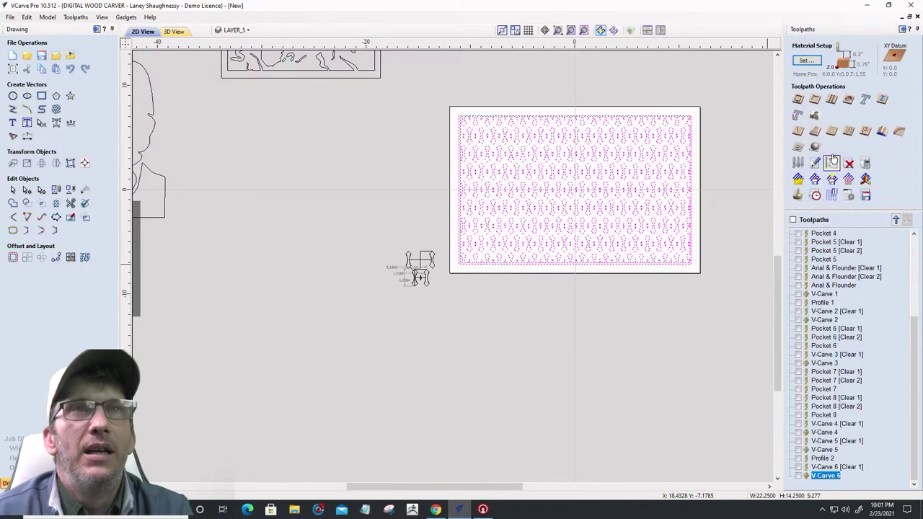
pyautogui.click(803, 129)
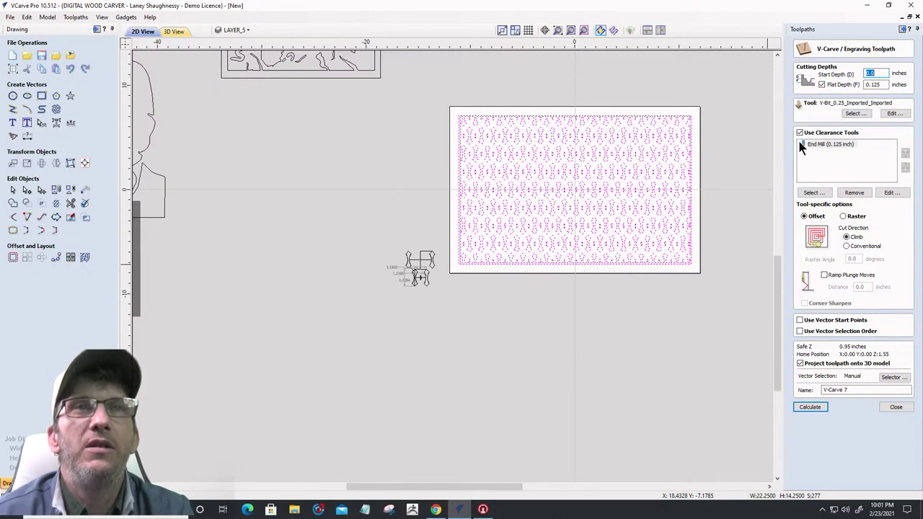
pyautogui.click(807, 407)
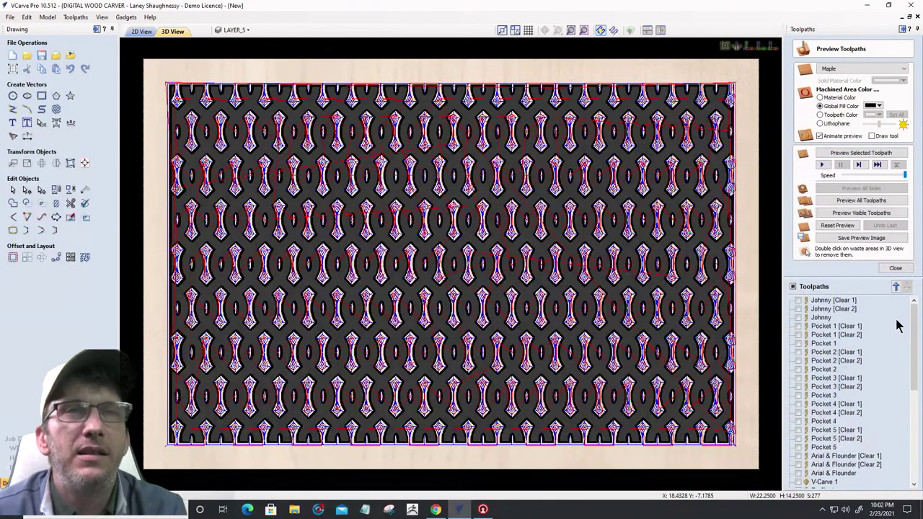
# Reset the preview and animate all visible toolpaths carving the maple panel
pyautogui.click(829, 226)
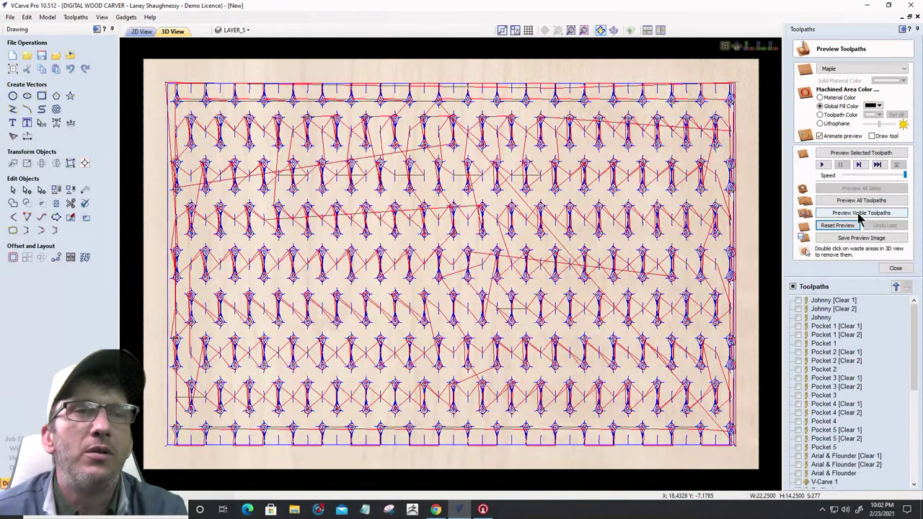
pyautogui.click(858, 213)
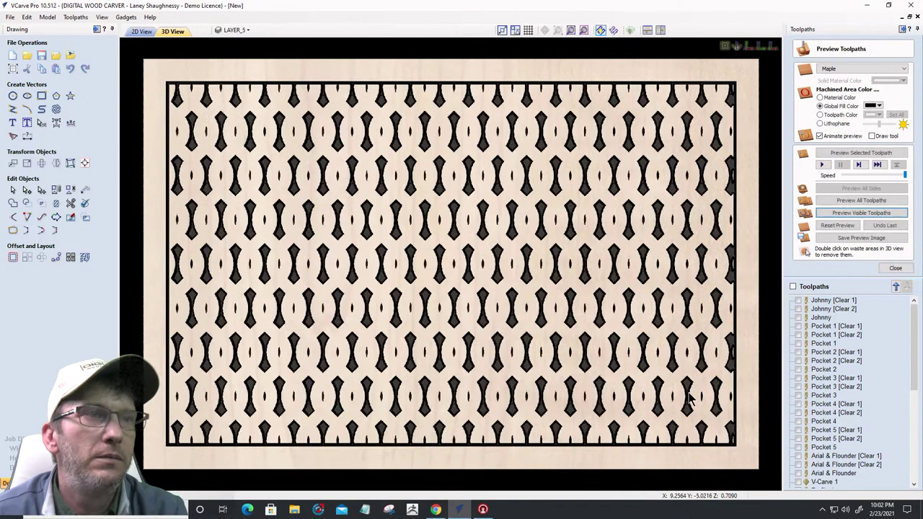
pyautogui.moveTo(603, 433); pyautogui.dragTo(476, 333)
pyautogui.scroll(5, 487, 337)
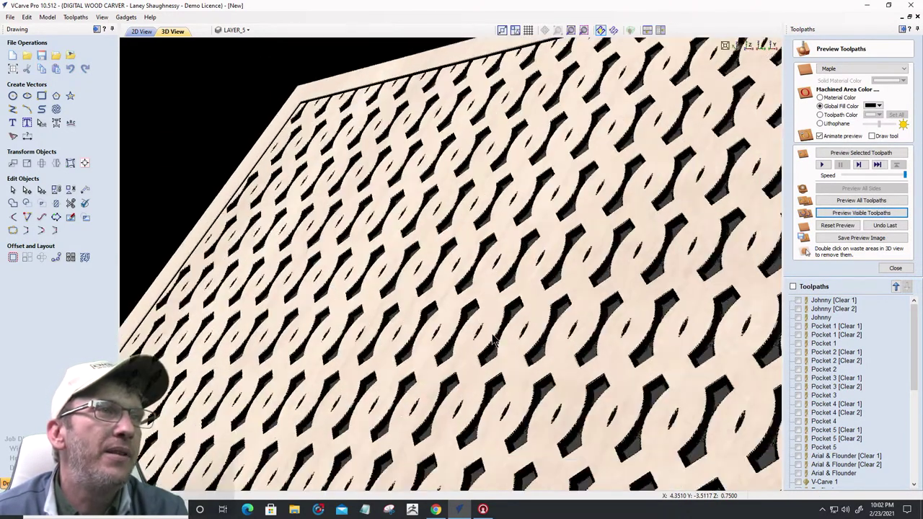
# Orbit and zoom the carved panel to inspect it in 3D perspective
pyautogui.moveTo(474, 292)
pyautogui.mouseDown()
pyautogui.moveTo(806, 272)
pyautogui.moveTo(483, 306)
pyautogui.mouseUp()
pyautogui.scroll(-5, 484, 308)
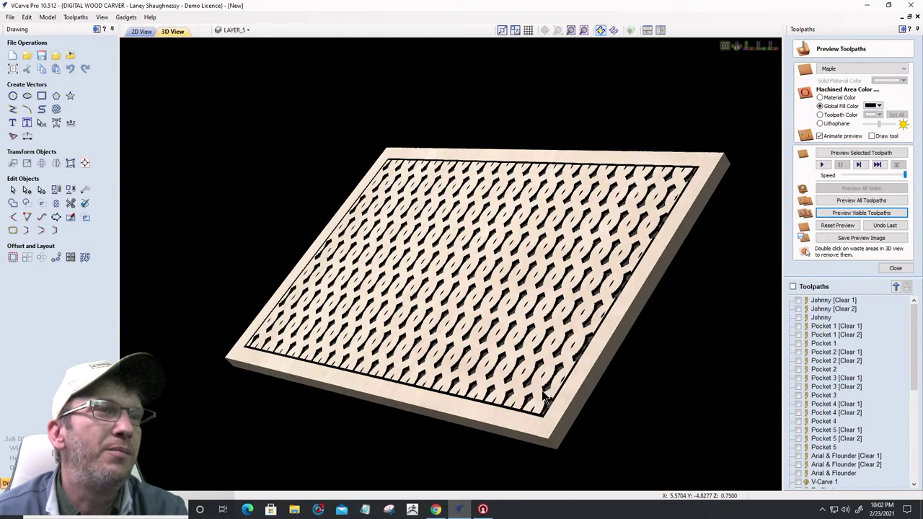
pyautogui.moveTo(598, 382); pyautogui.dragTo(641, 384)
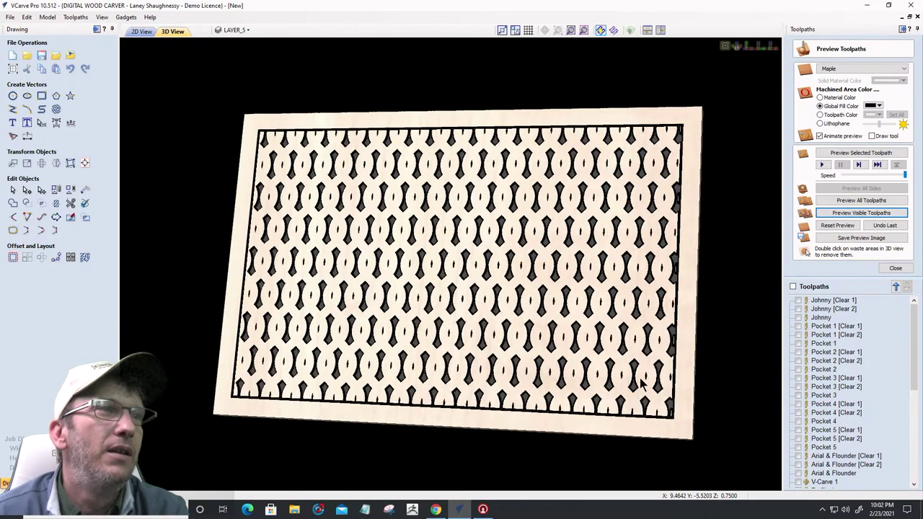
pyautogui.moveTo(591, 353); pyautogui.dragTo(440, 364)
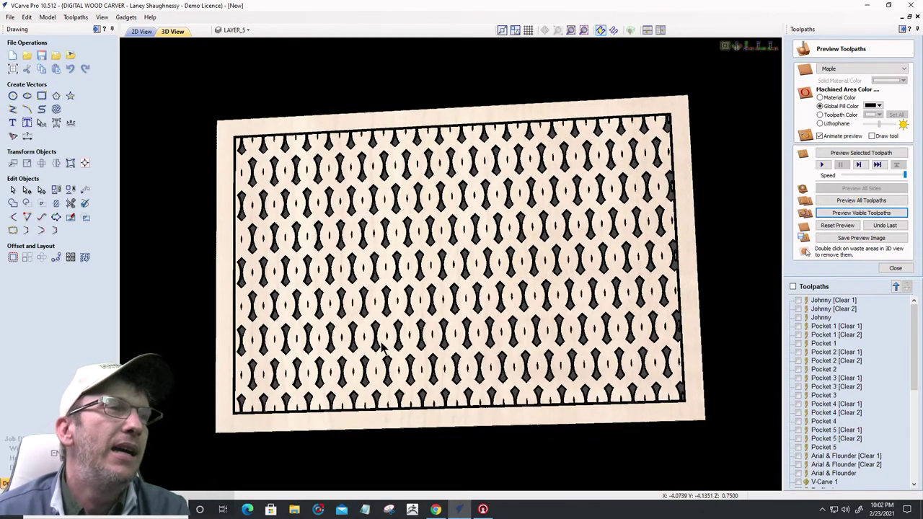
pyautogui.moveTo(379, 357); pyautogui.dragTo(261, 364)
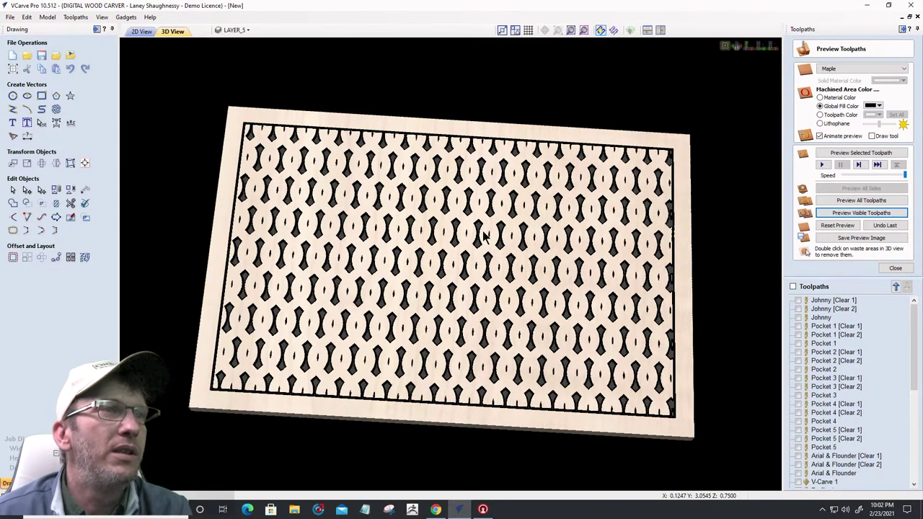
pyautogui.moveTo(480, 233); pyautogui.dragTo(351, 184)
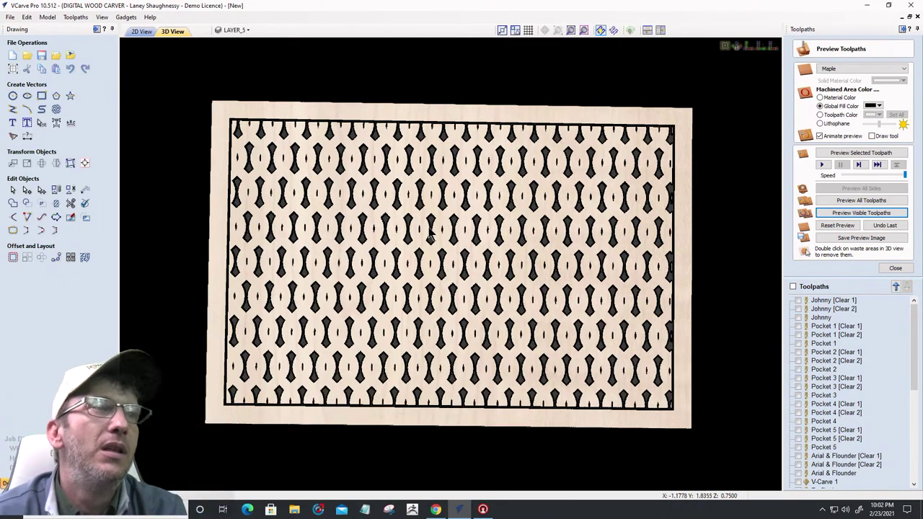
pyautogui.scroll(3, 435, 240)
pyautogui.scroll(2, 436, 240)
pyautogui.scroll(-4, 436, 242)
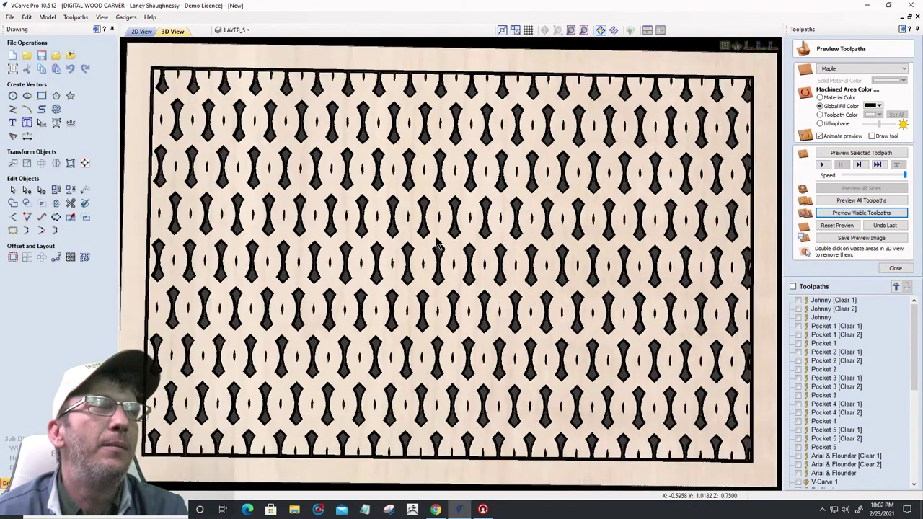
pyautogui.scroll(-1, 436, 245)
pyautogui.moveTo(330, 288); pyautogui.dragTo(441, 276)
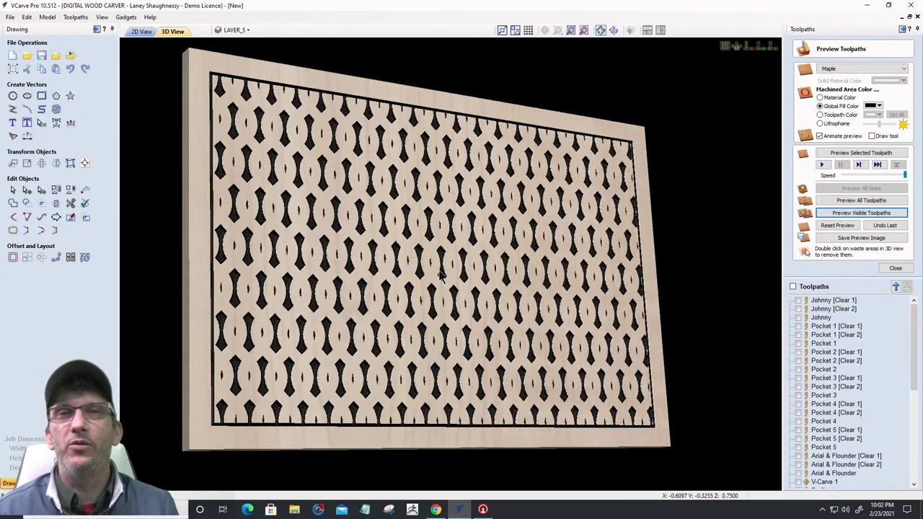
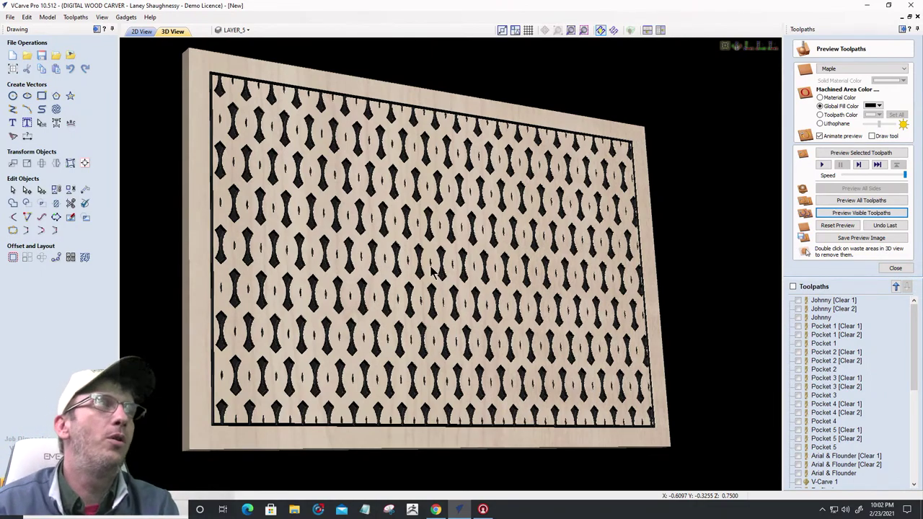
# Switch to the 2D drawing and zoom in on the lattice cell dimensioned 1.1361 by 1.7234
pyautogui.click(141, 31)
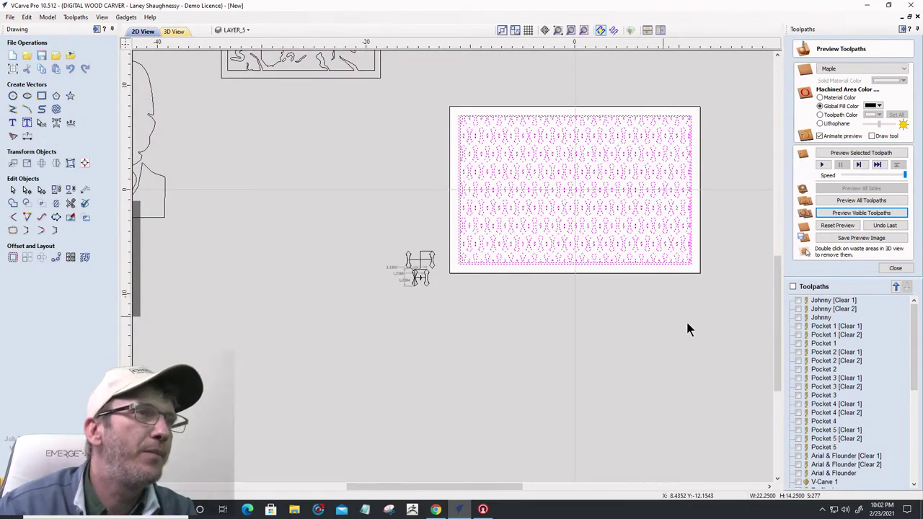
pyautogui.scroll(6, 392, 270)
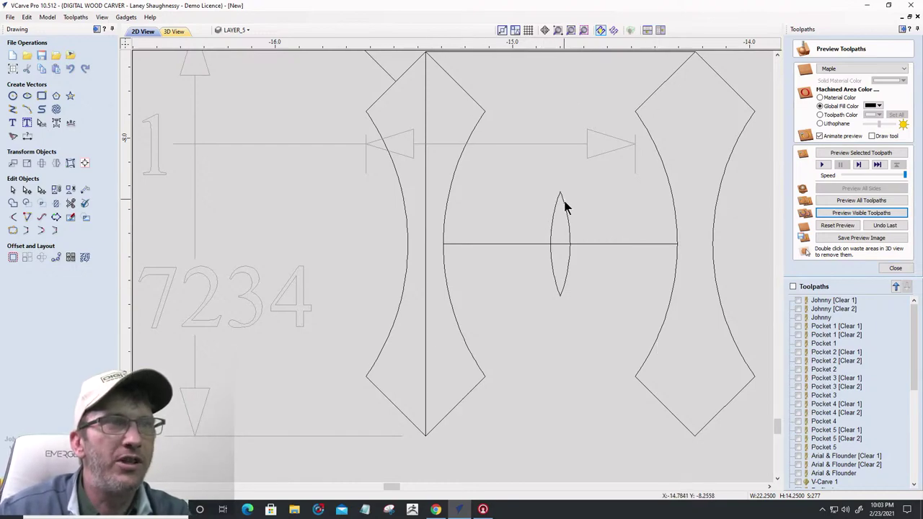
pyautogui.scroll(-3, 541, 264)
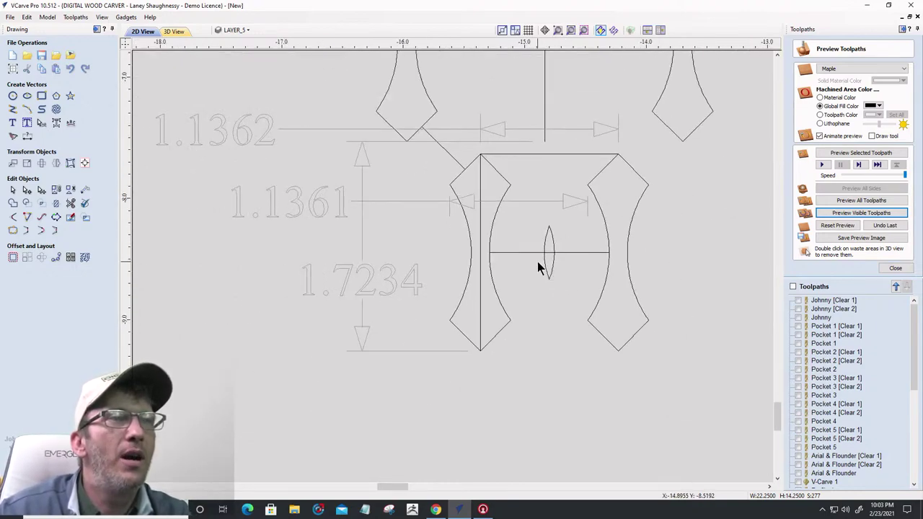
pyautogui.scroll(1, 537, 261)
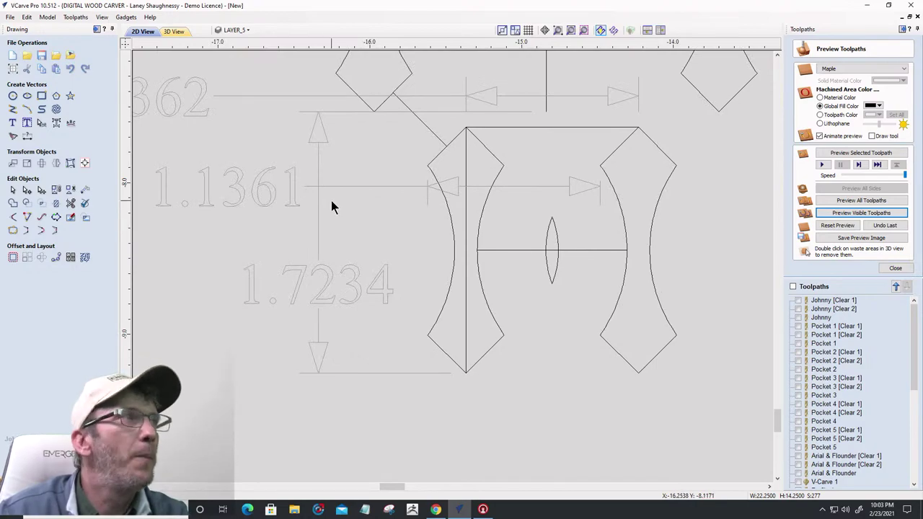
pyautogui.scroll(-1, 331, 200)
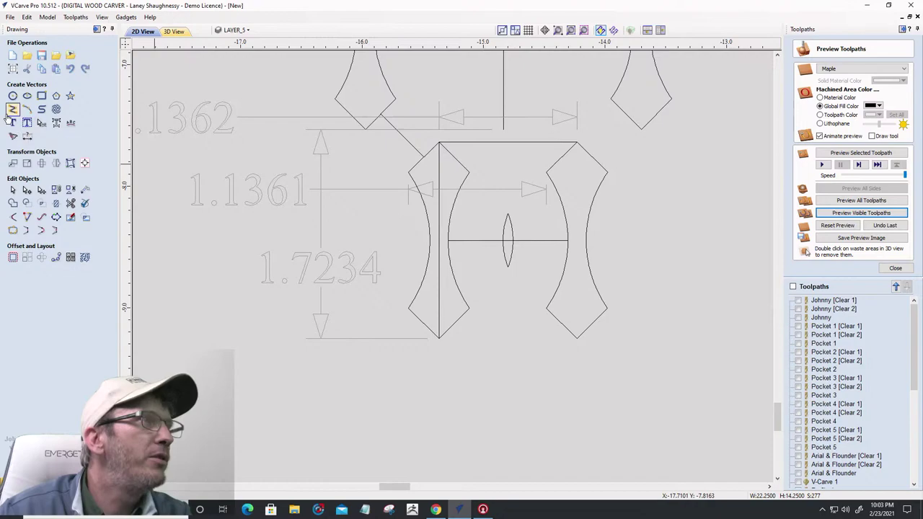
pyautogui.click(27, 109)
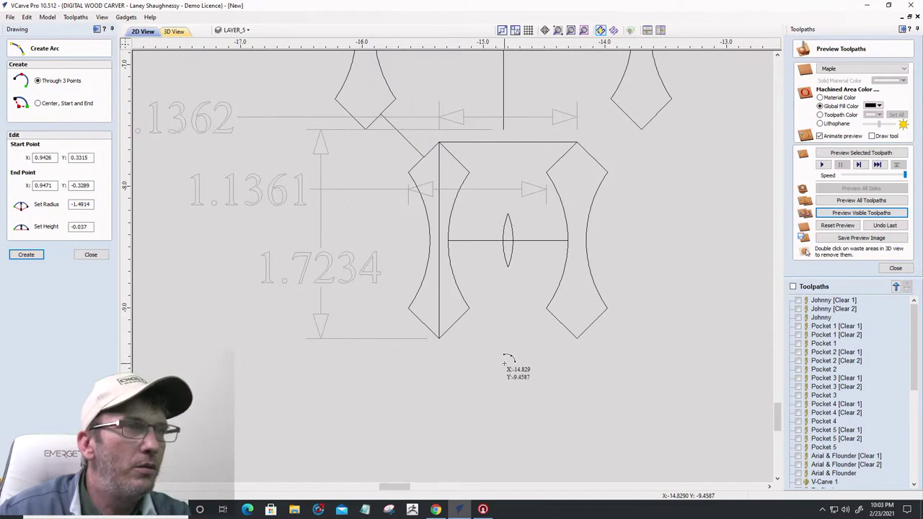
pyautogui.click(507, 363)
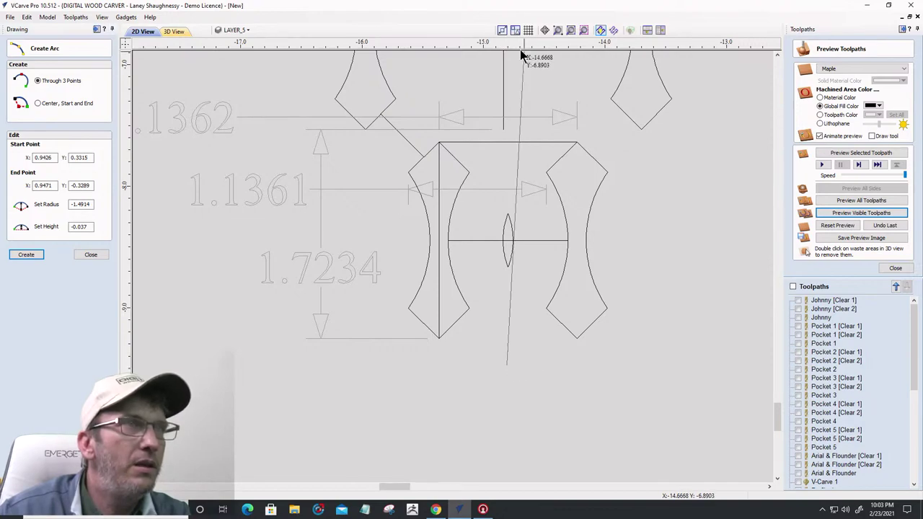
pyautogui.click(507, 88)
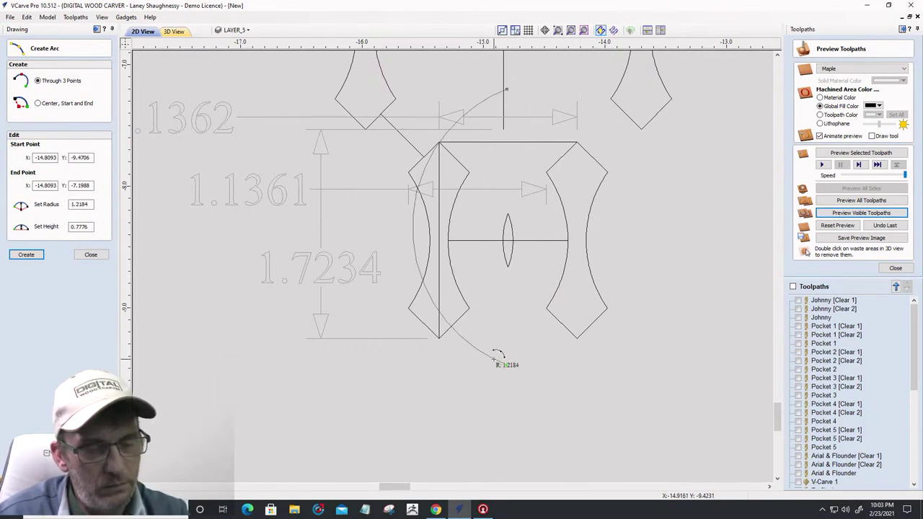
pyautogui.press('Escape')
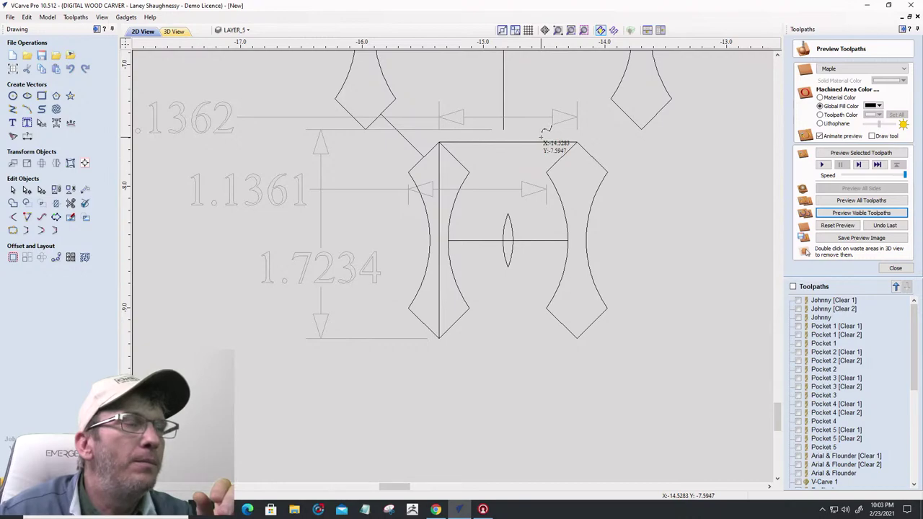
# Draw a curve from the top of the centre line down past the cell's left side, then select it
pyautogui.scroll(-3, 541, 148)
pyautogui.scroll(2, 536, 149)
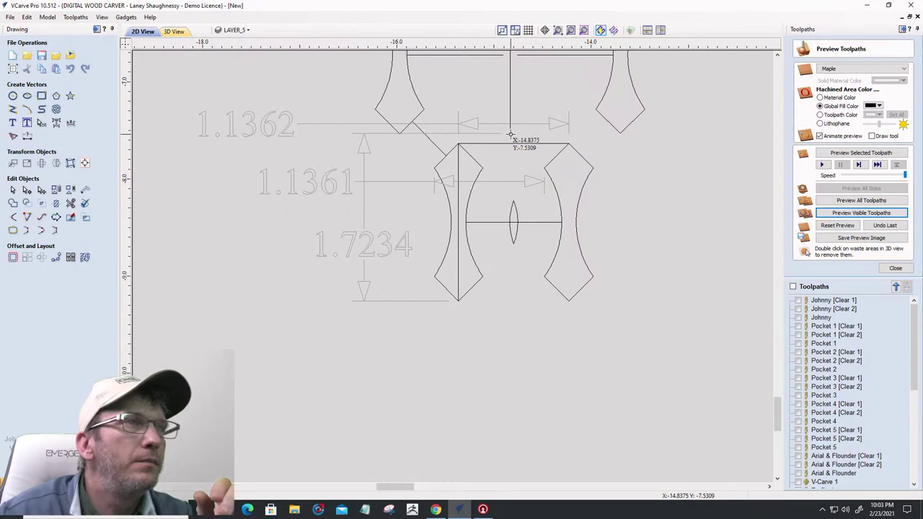
pyautogui.click(510, 135)
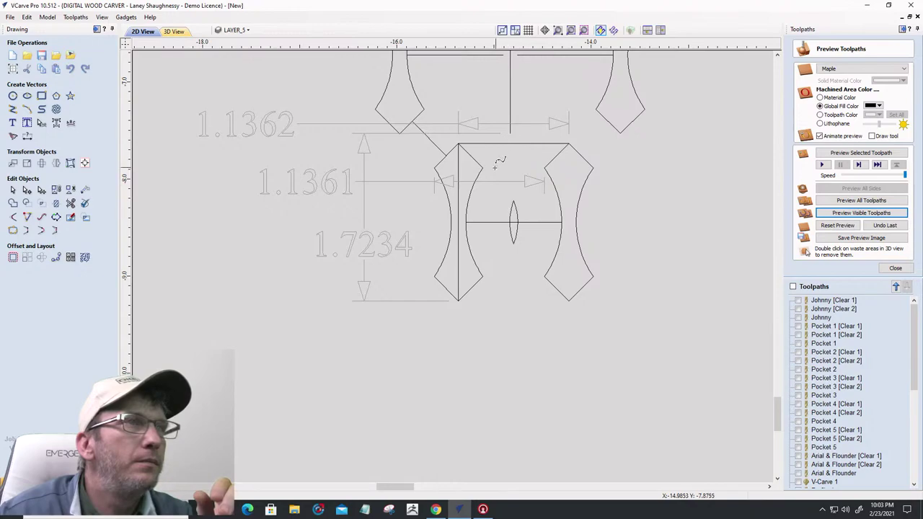
pyautogui.click(468, 220)
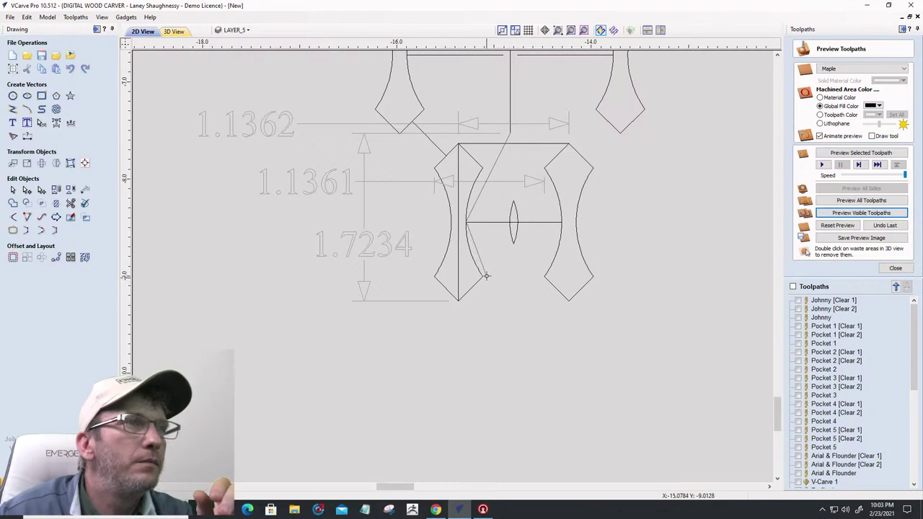
pyautogui.click(483, 275)
pyautogui.rightClick(483, 275)
pyautogui.click(528, 330)
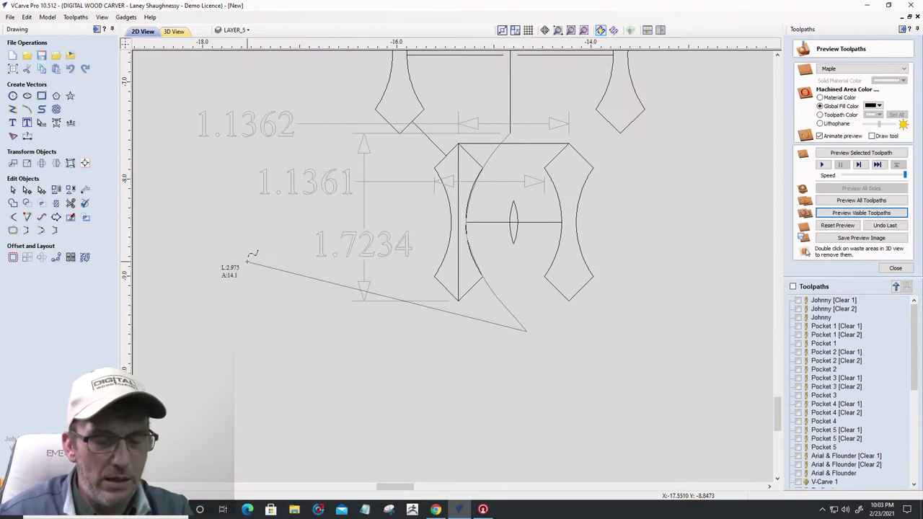
pyautogui.rightClick(235, 258)
pyautogui.click(13, 189)
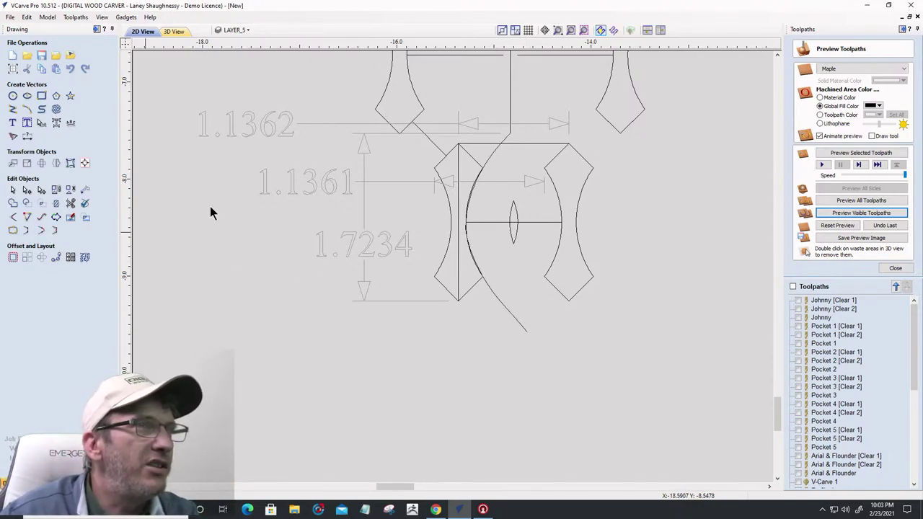
pyautogui.click(496, 298)
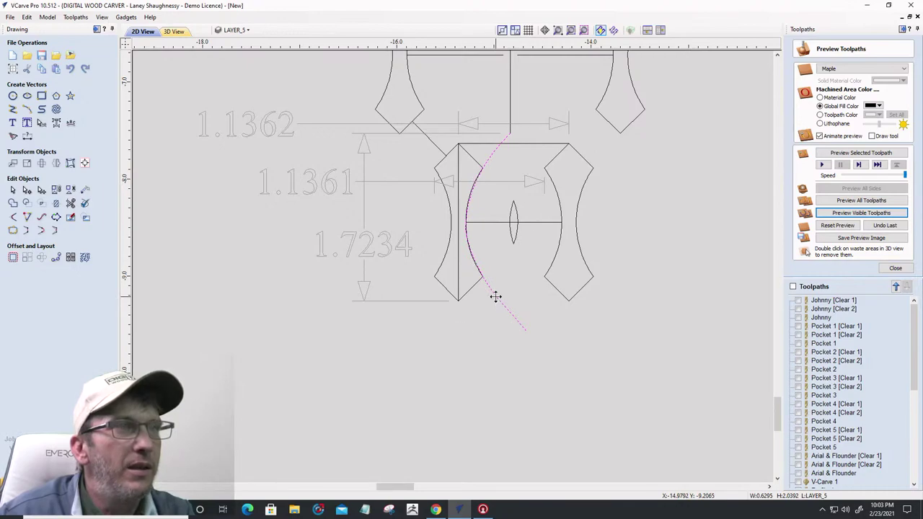
# Place a copy of the curve to its right and select both curves for mirroring
pyautogui.moveTo(465, 228); pyautogui.dragTo(510, 225)
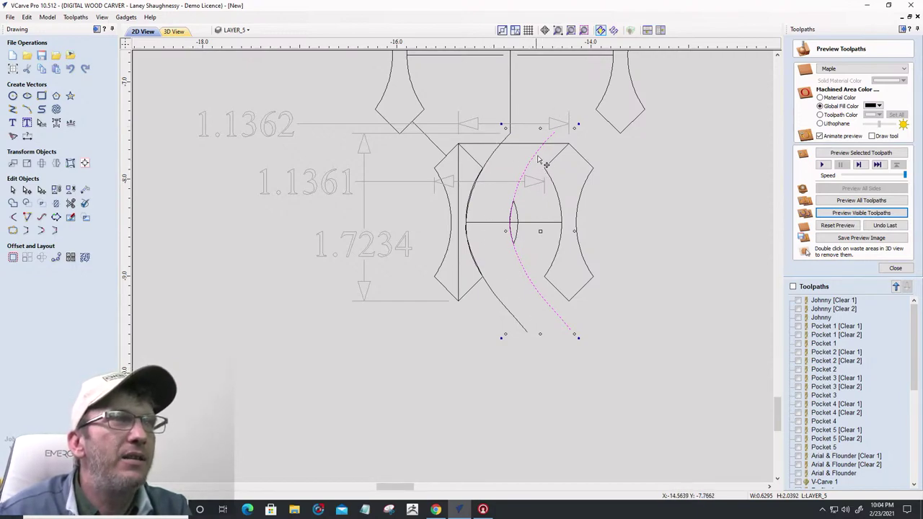
pyautogui.keyDown('shift'); pyautogui.click(496, 145); pyautogui.keyUp('shift')
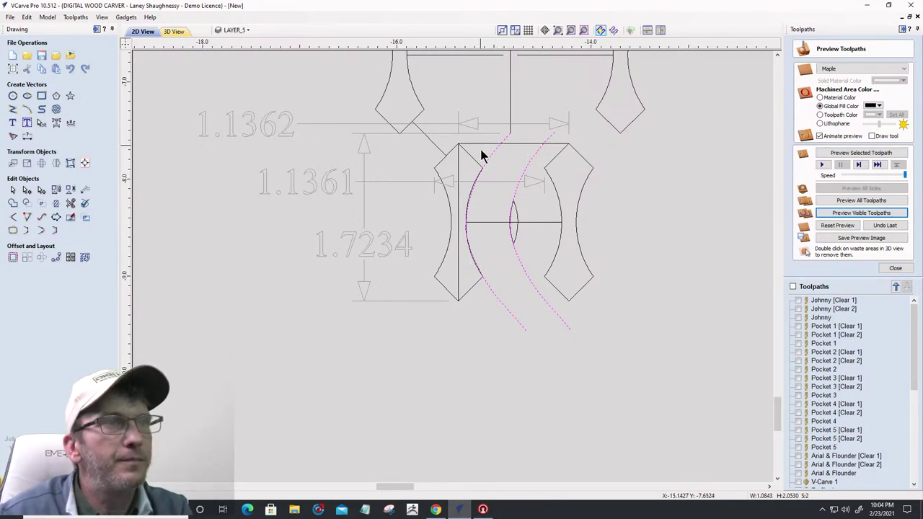
pyautogui.scroll(3, 483, 155)
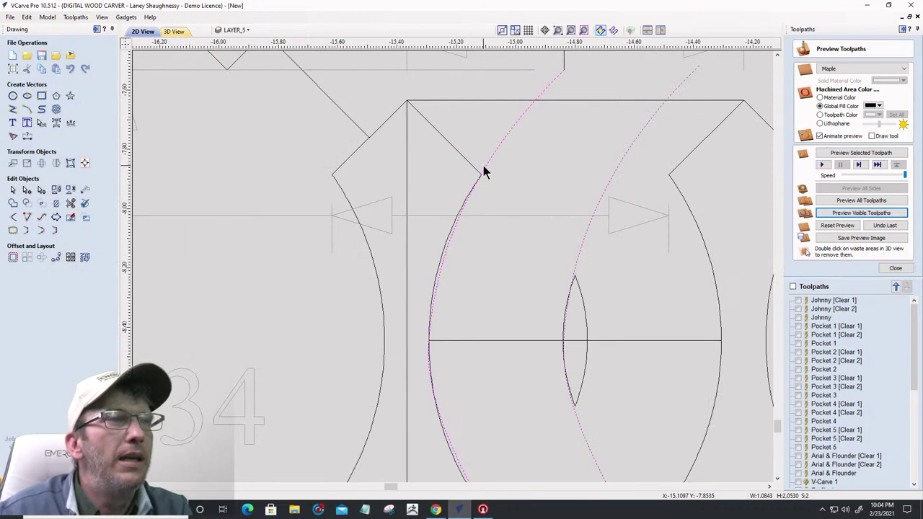
pyautogui.scroll(-1, 505, 151)
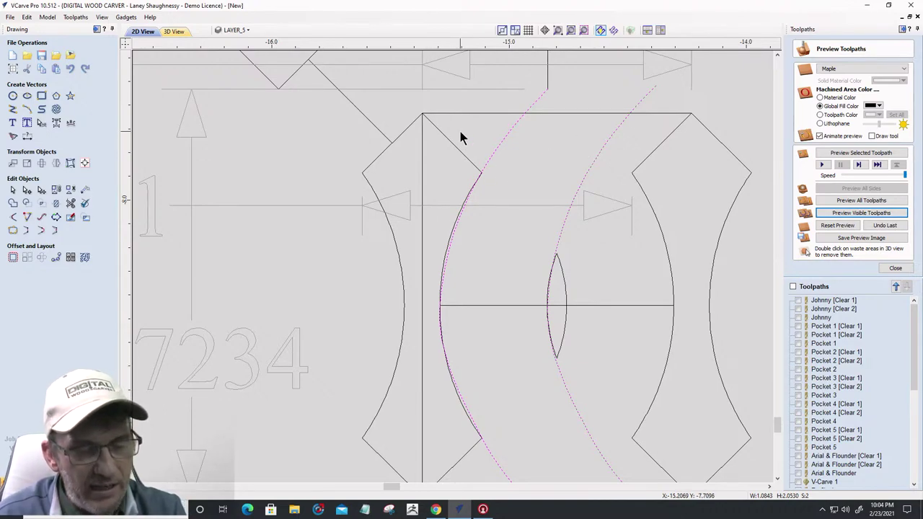
pyautogui.press('n')
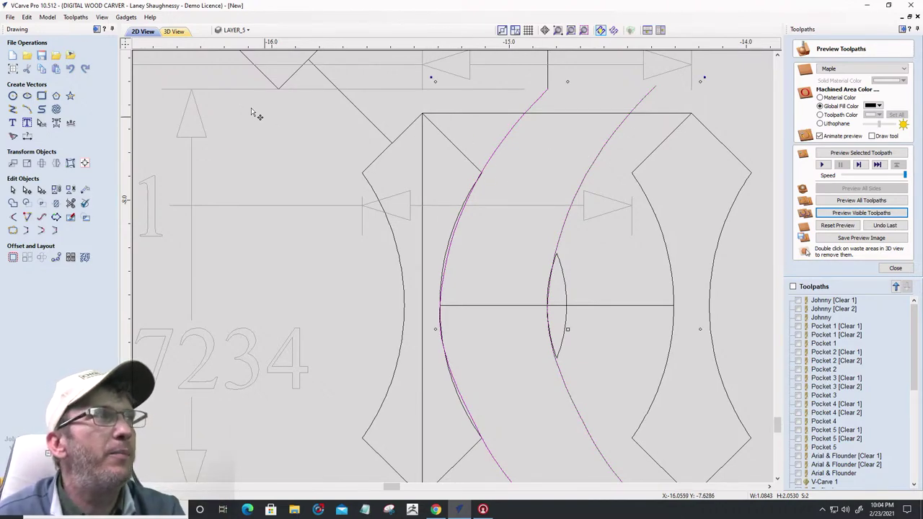
pyautogui.click(57, 164)
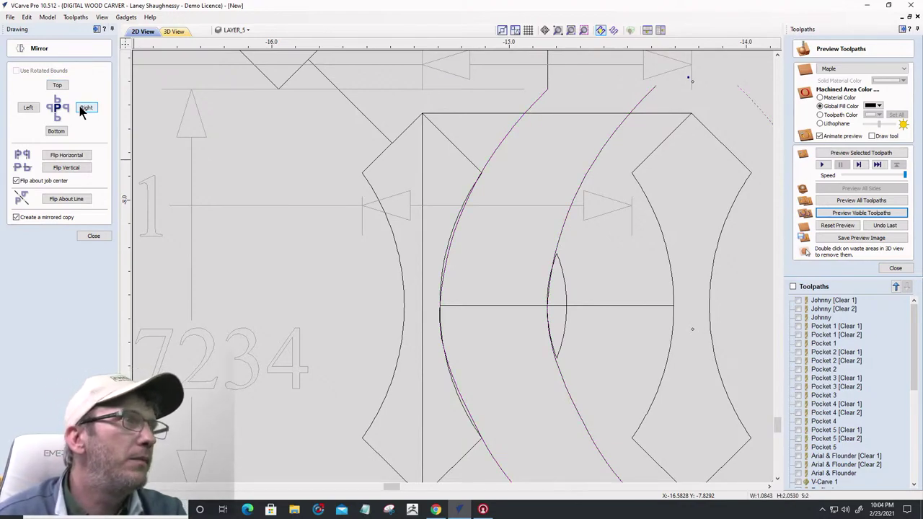
# Make a horizontally flipped copy about the right side and shift it left so the arcs interlock
pyautogui.click(83, 109)
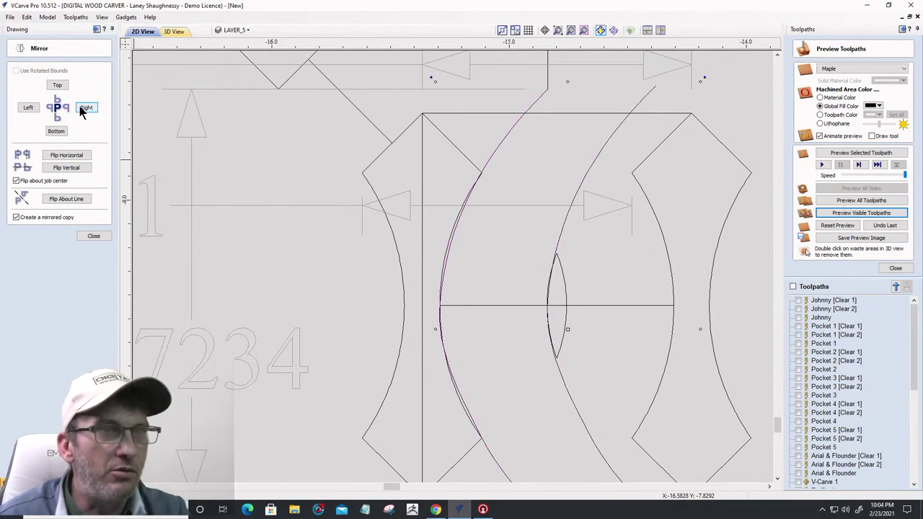
pyautogui.click(72, 157)
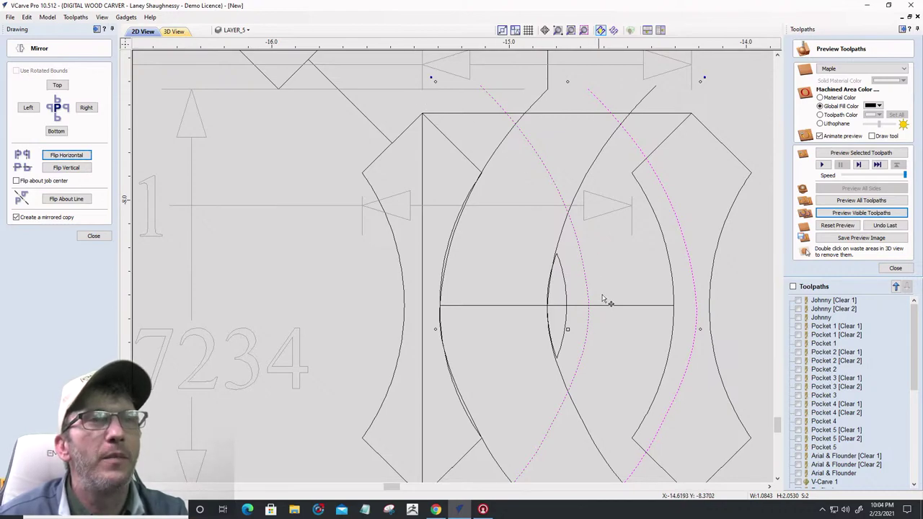
pyautogui.click(87, 238)
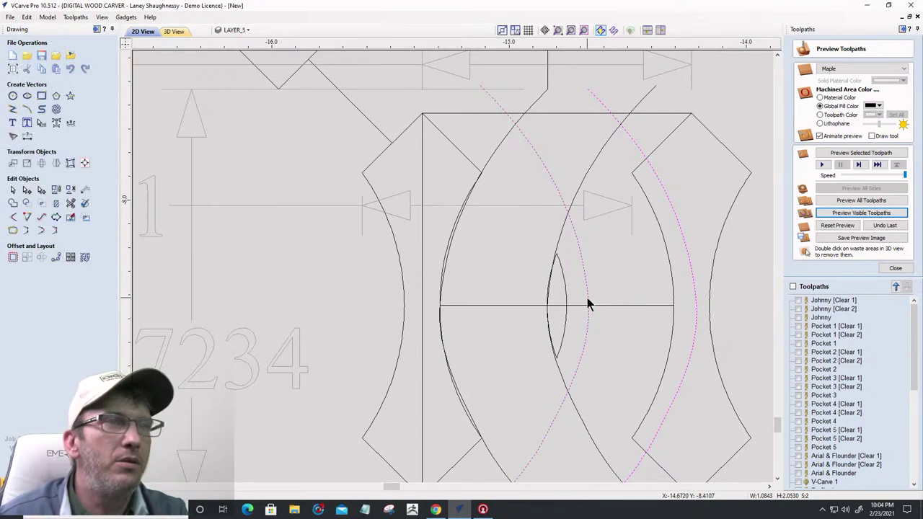
pyautogui.moveTo(589, 306); pyautogui.dragTo(548, 300)
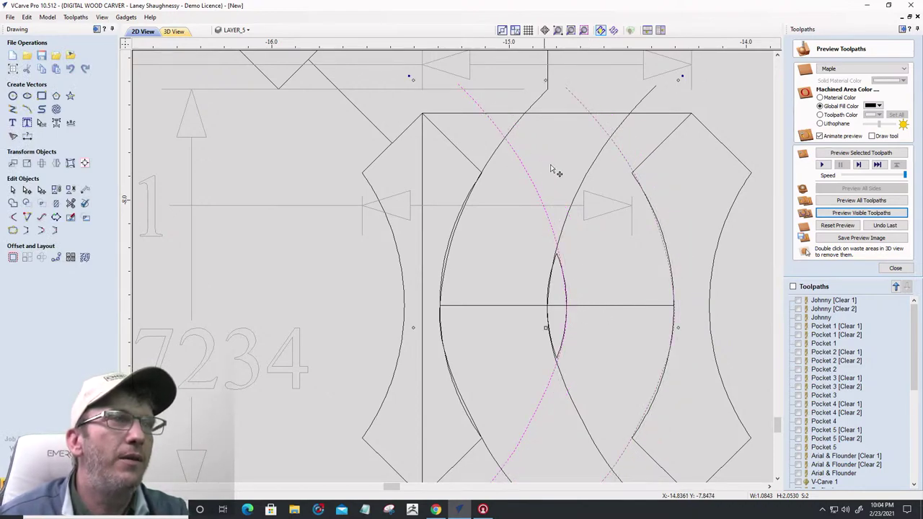
pyautogui.scroll(-3, 575, 168)
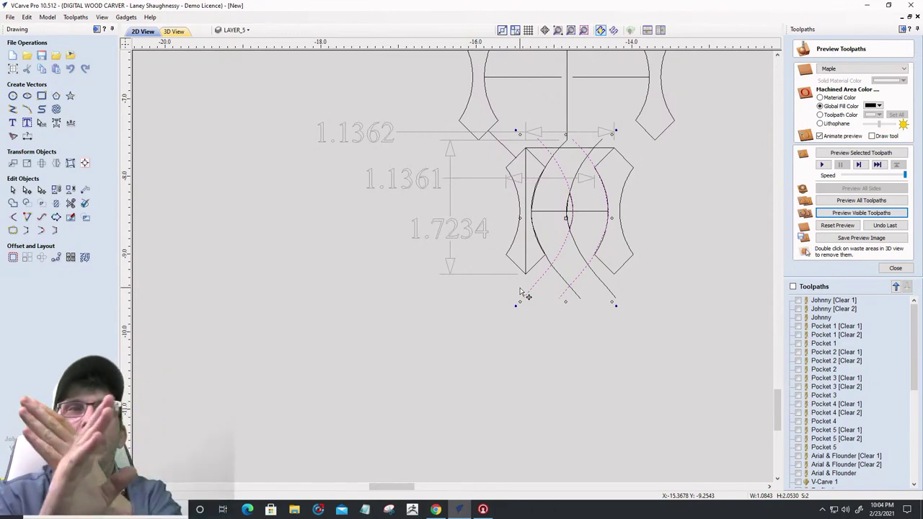
pyautogui.scroll(2, 573, 177)
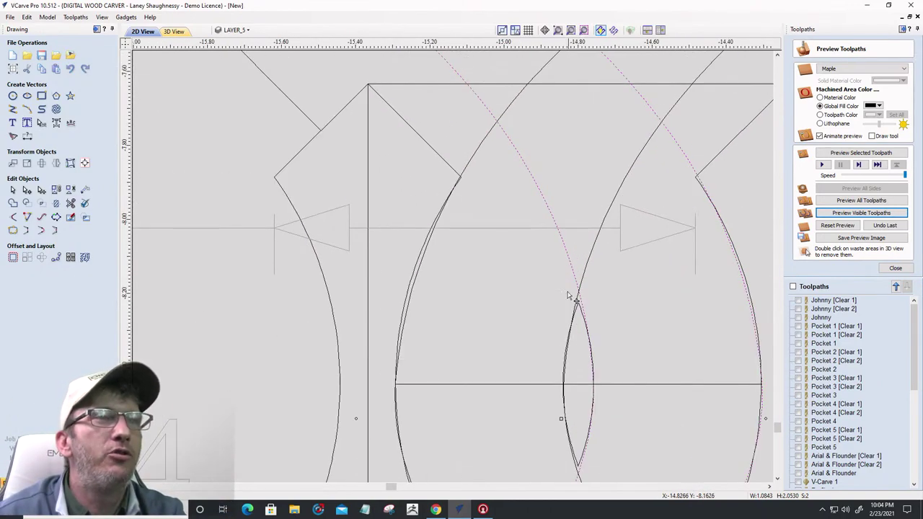
pyautogui.scroll(2, 570, 439)
pyautogui.scroll(2, 569, 458)
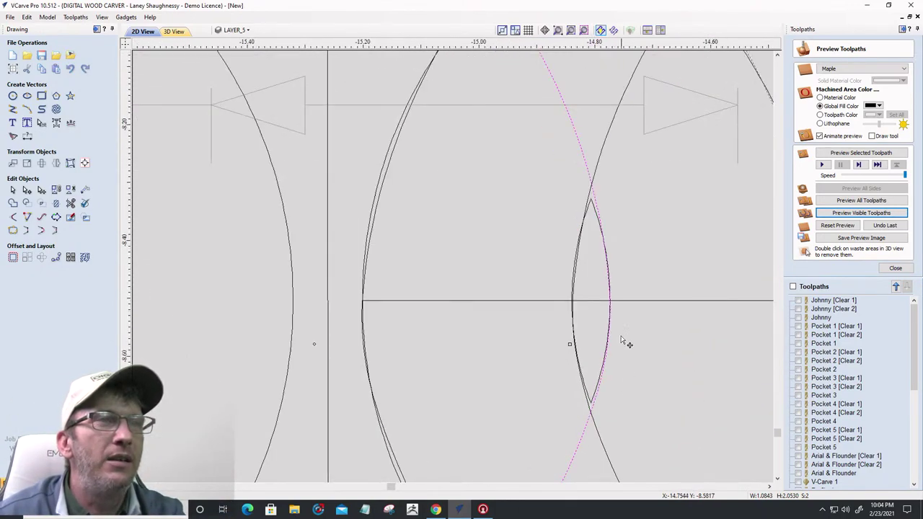
pyautogui.scroll(-1, 597, 415)
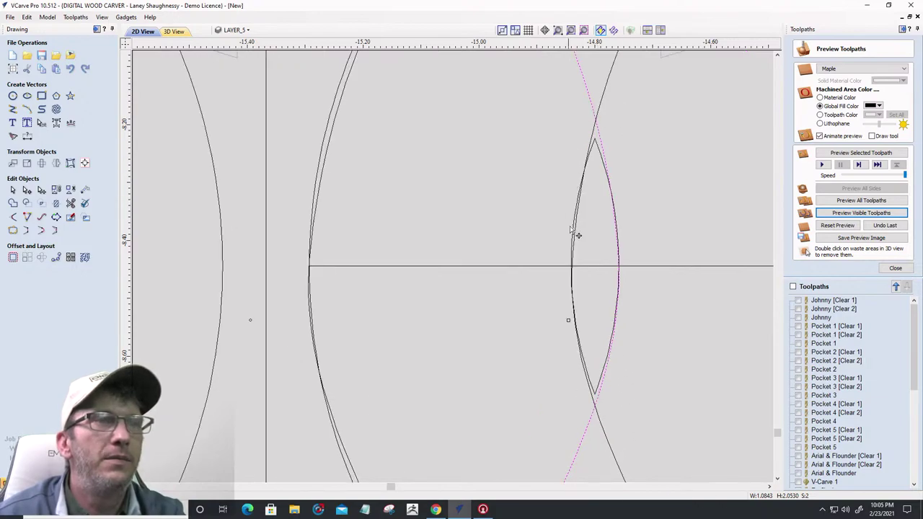
pyautogui.scroll(-3, 573, 233)
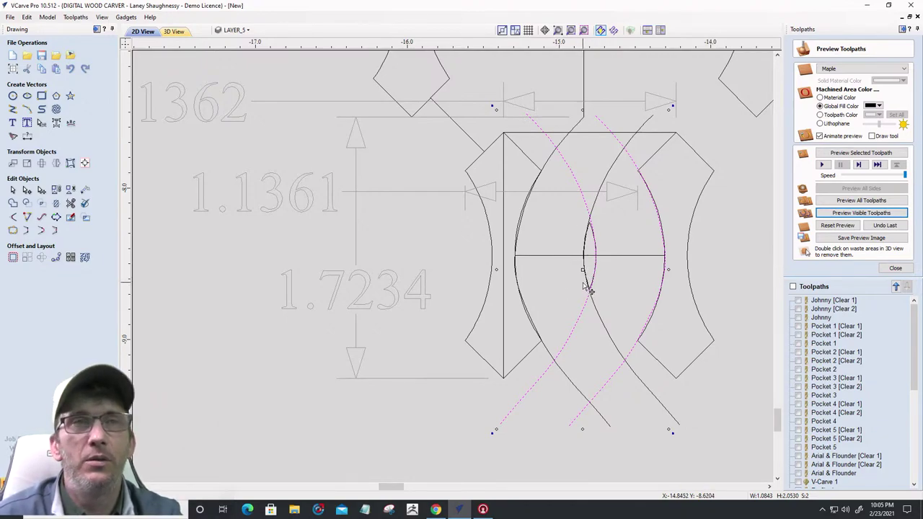
pyautogui.scroll(-4, 476, 252)
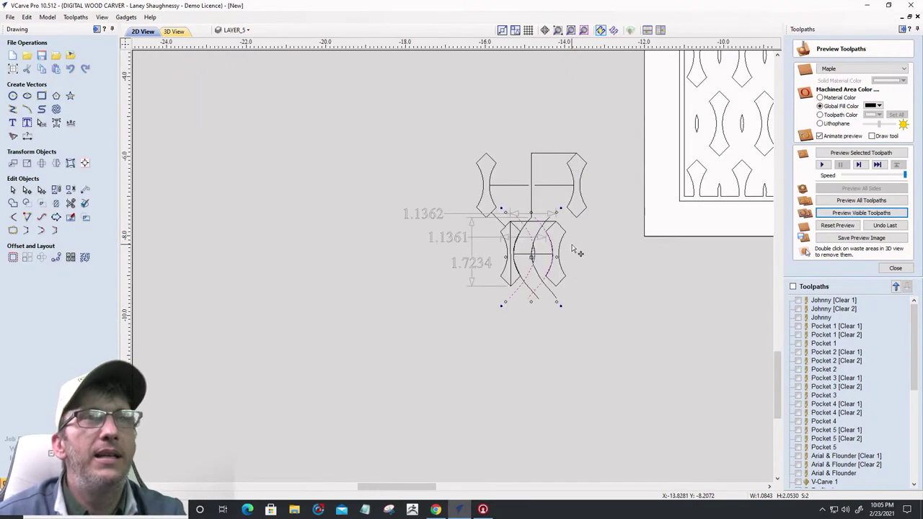
pyautogui.scroll(2, 620, 224)
pyautogui.scroll(-3, 548, 220)
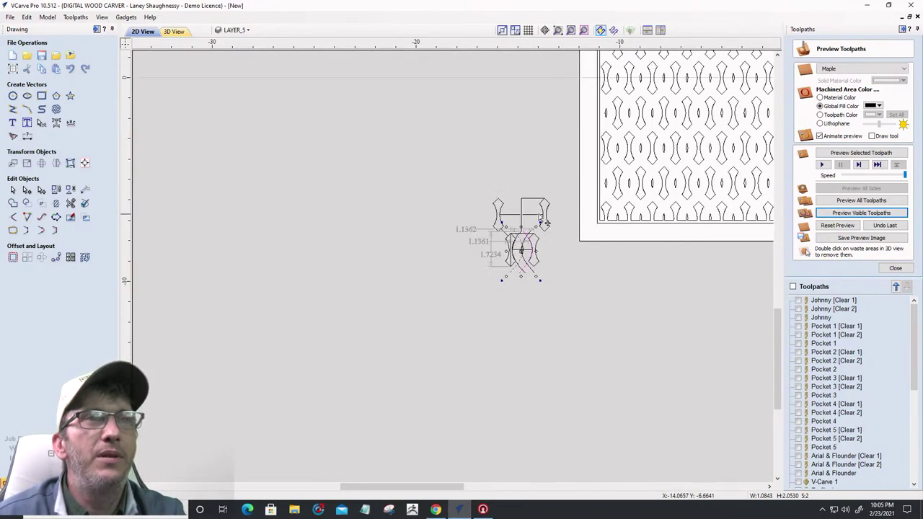
pyautogui.scroll(4, 522, 244)
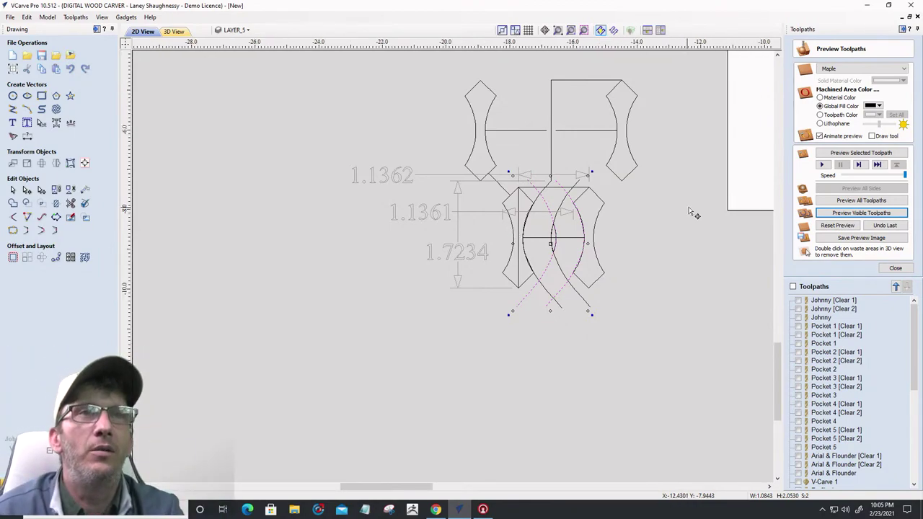
pyautogui.scroll(-4, 709, 205)
pyautogui.scroll(4, 708, 204)
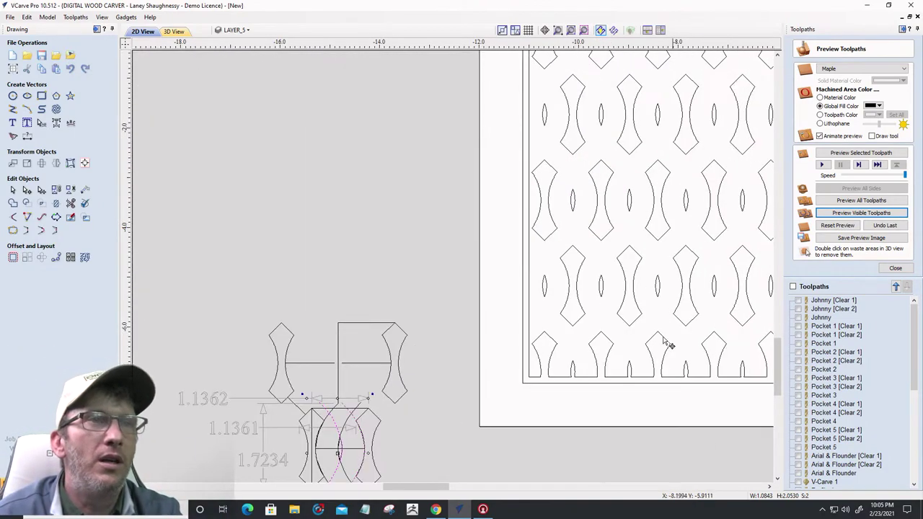
pyautogui.scroll(2, 637, 315)
pyautogui.scroll(-2, 589, 251)
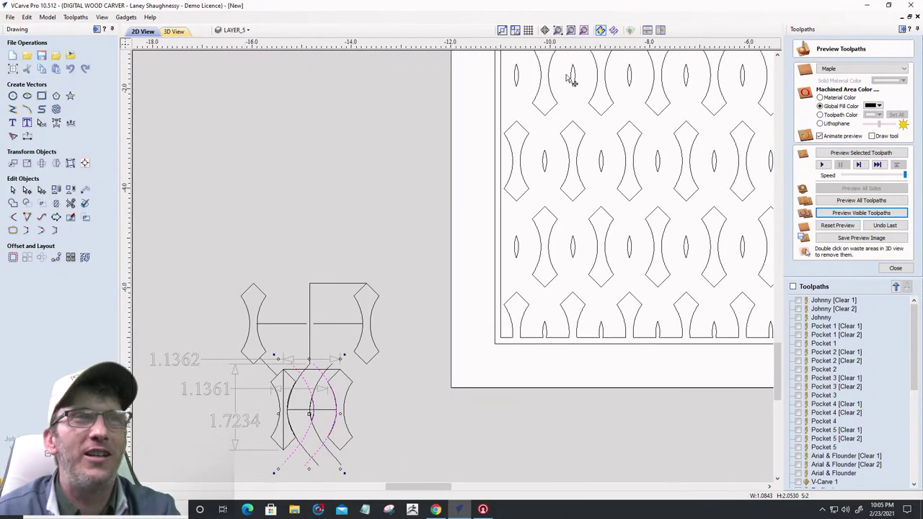
pyautogui.scroll(3, 579, 253)
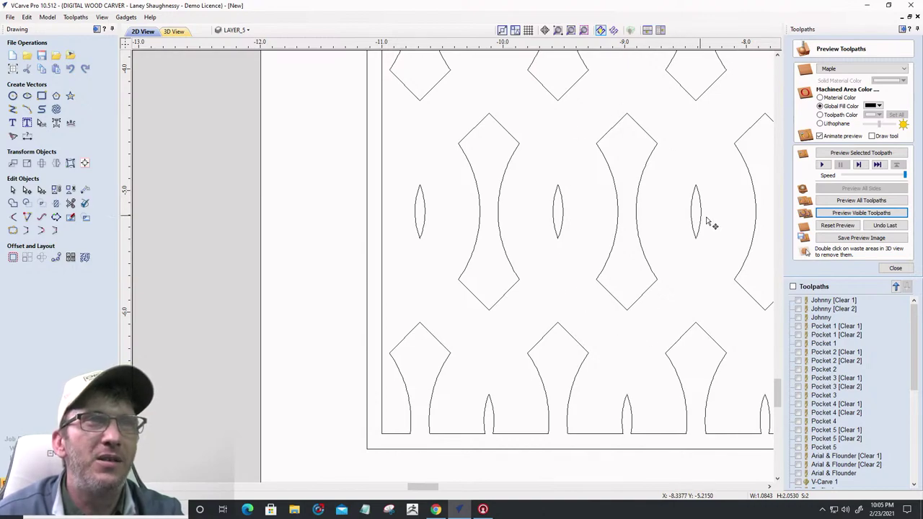
pyautogui.scroll(-2, 642, 212)
pyautogui.scroll(2, 758, 238)
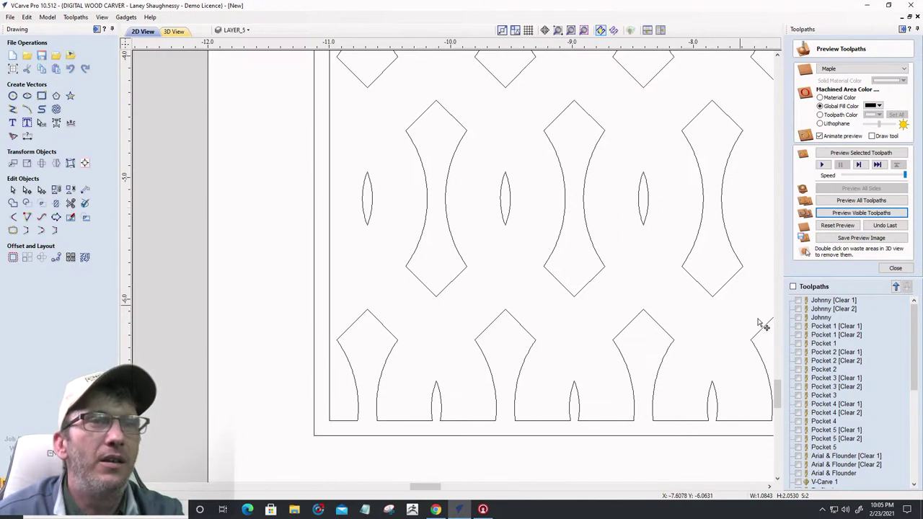
pyautogui.moveTo(777, 393); pyautogui.dragTo(777, 386)
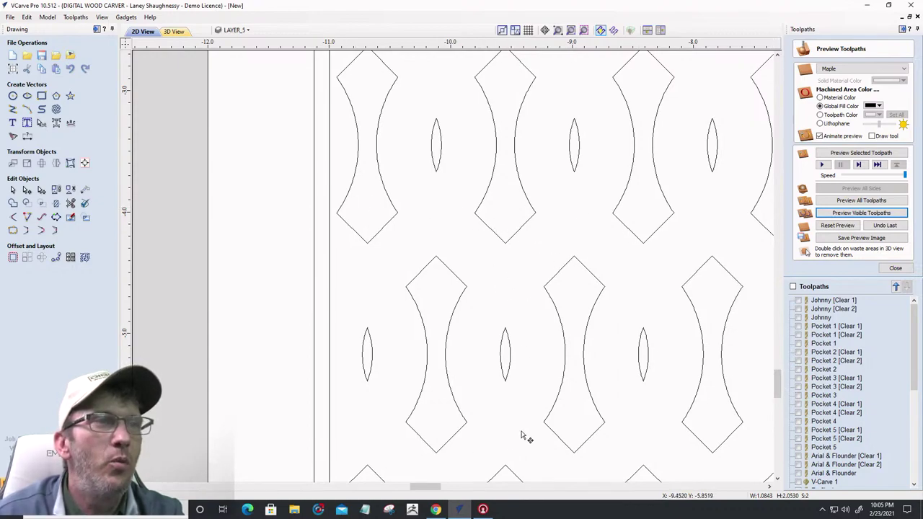
pyautogui.scroll(-5, 596, 224)
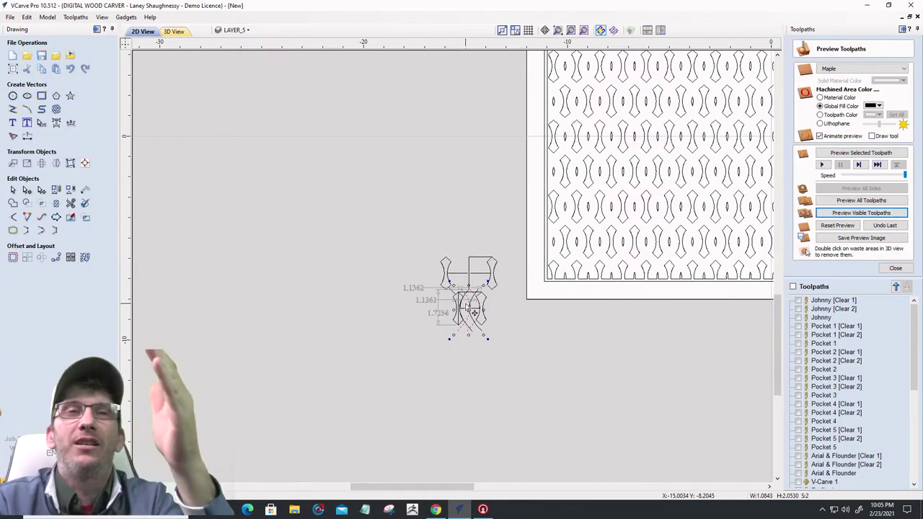
pyautogui.scroll(3, 486, 323)
pyautogui.scroll(3, 487, 323)
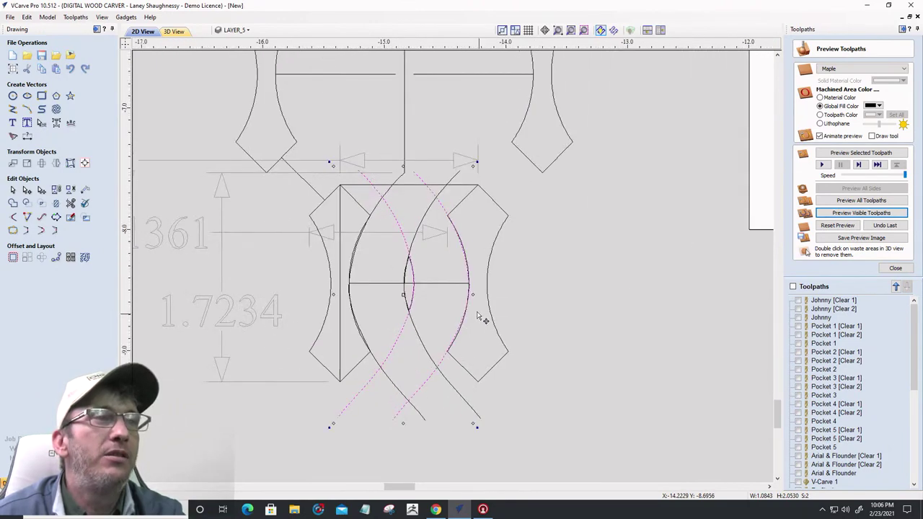
pyautogui.scroll(-2, 451, 280)
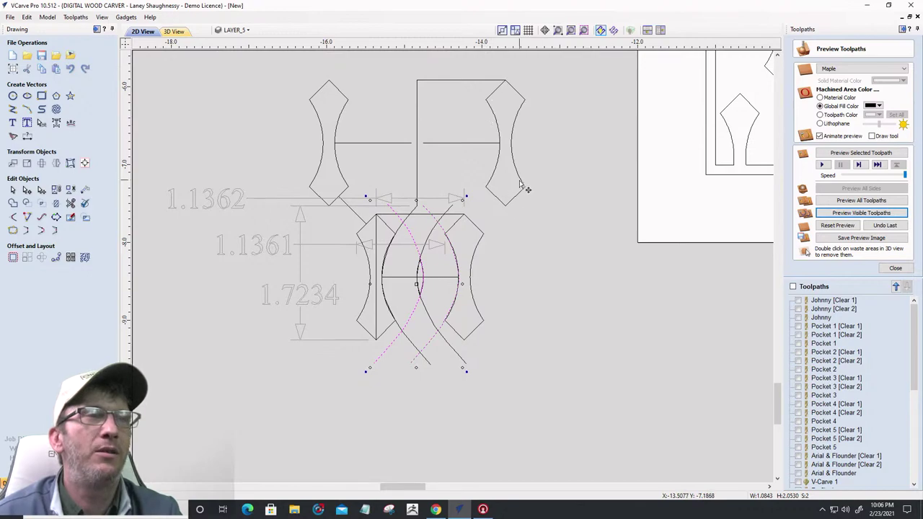
pyautogui.scroll(5, 396, 323)
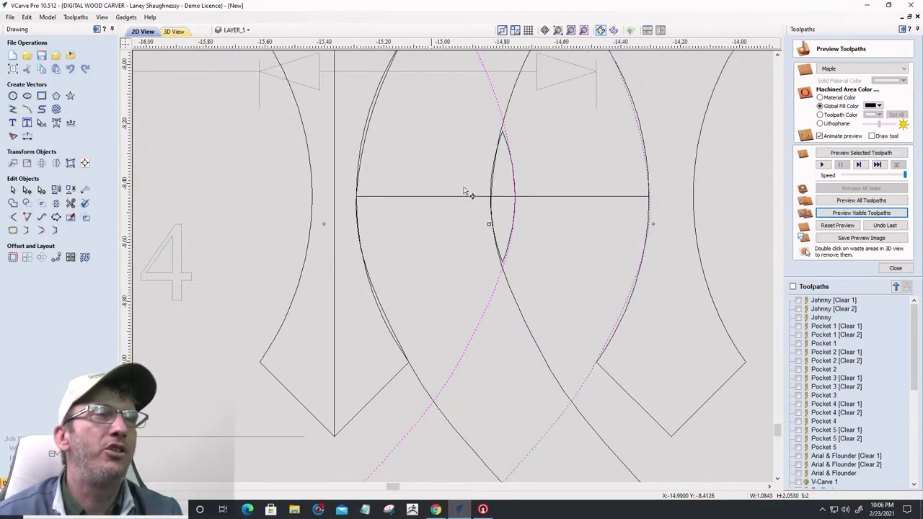
pyautogui.scroll(-2, 469, 193)
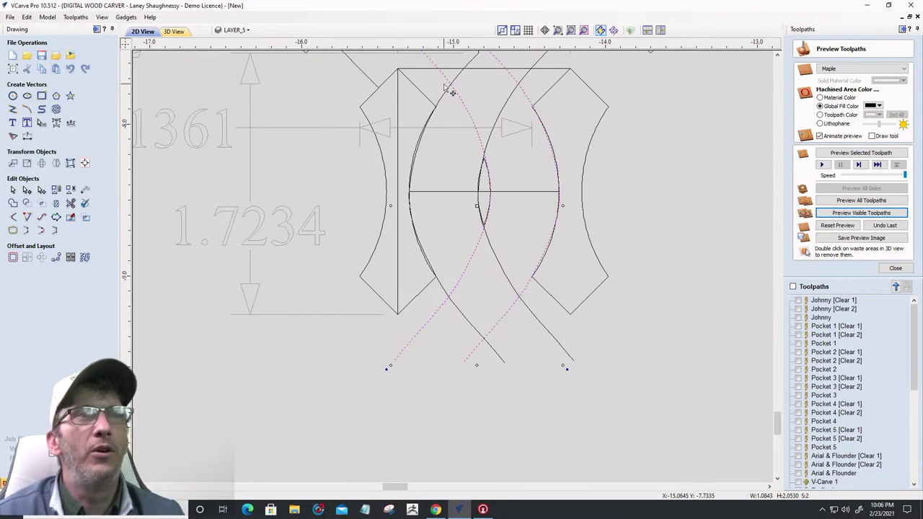
pyautogui.scroll(4, 483, 180)
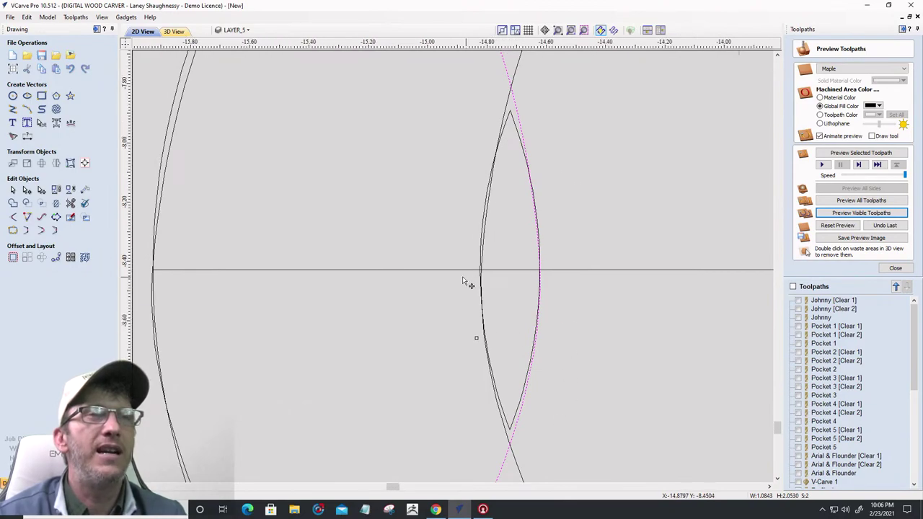
pyautogui.scroll(-5, 468, 282)
pyautogui.scroll(5, 599, 210)
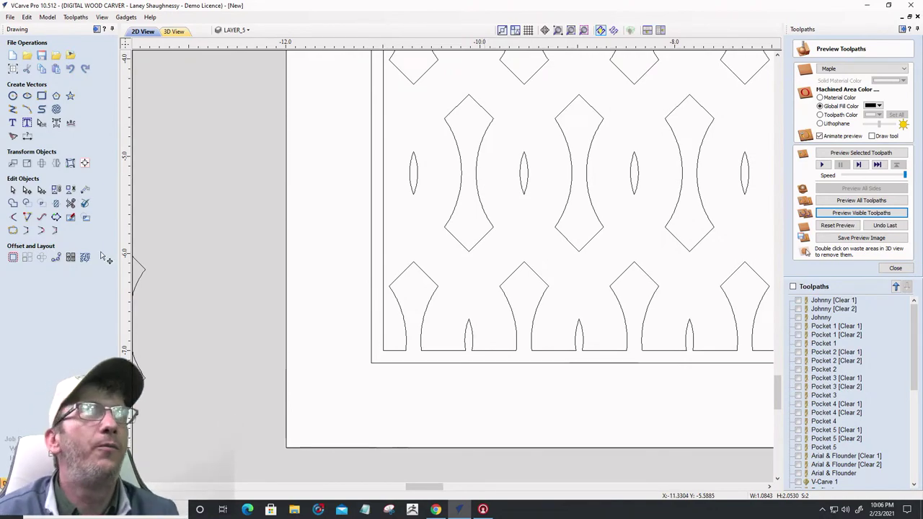
# Show the 3D maple preview and tilt the board to view the cut-through lattice
pyautogui.click(176, 33)
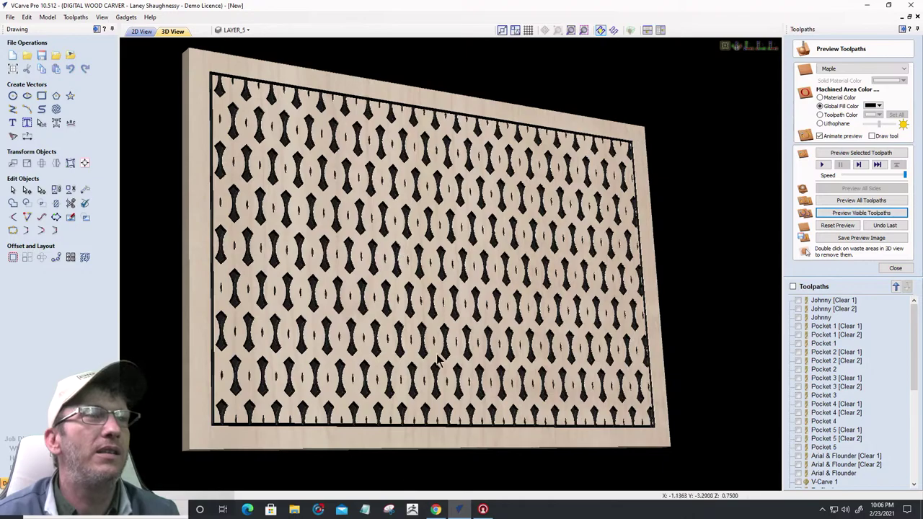
pyautogui.moveTo(399, 249); pyautogui.dragTo(428, 404)
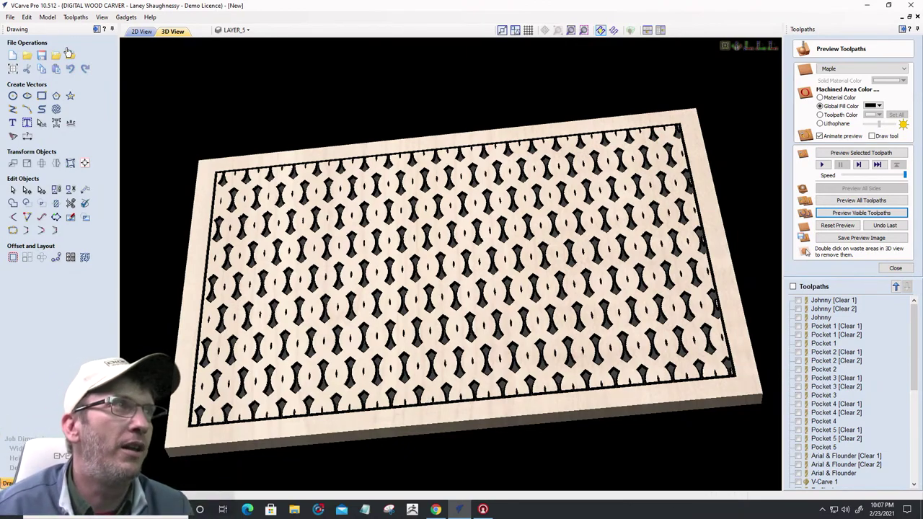
# Move the lattice panel and its design group lower right, off the sheet, and begin a bitmap import
pyautogui.click(140, 34)
pyautogui.scroll(-8, 365, 270)
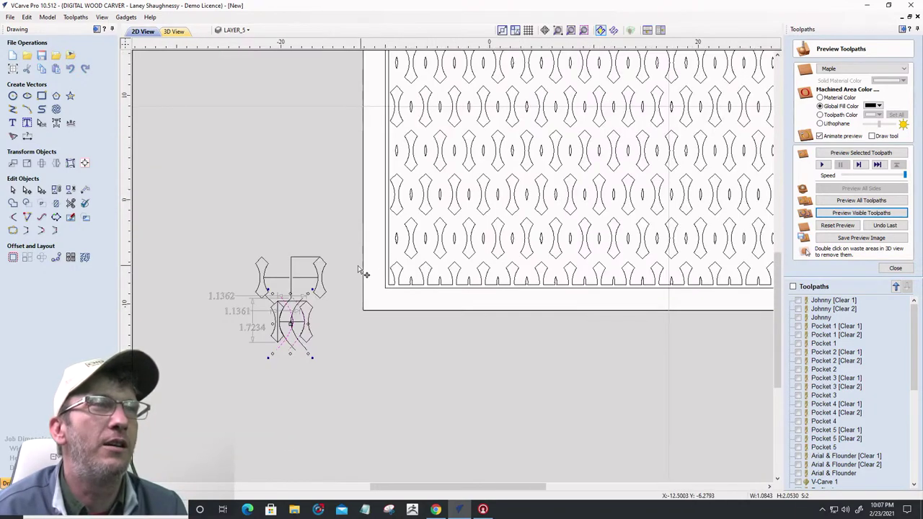
pyautogui.moveTo(320, 172); pyautogui.dragTo(525, 320)
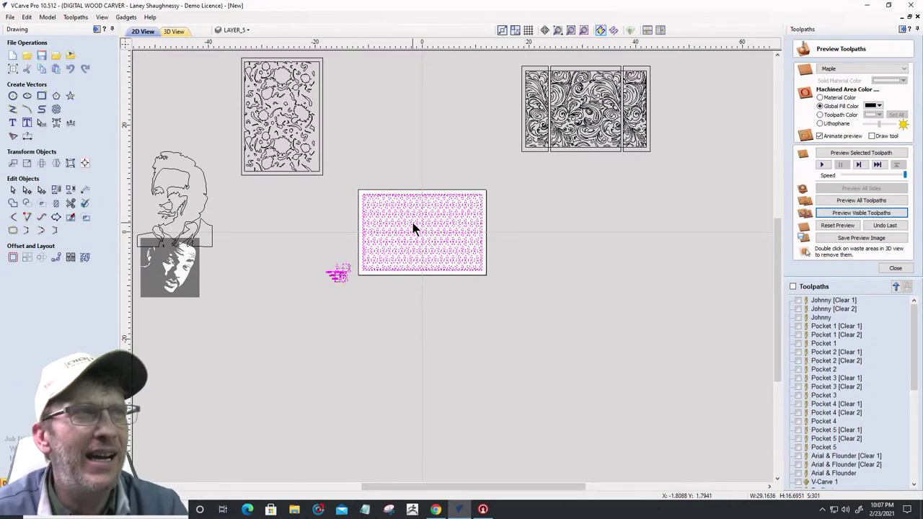
pyautogui.moveTo(415, 220); pyautogui.dragTo(605, 275)
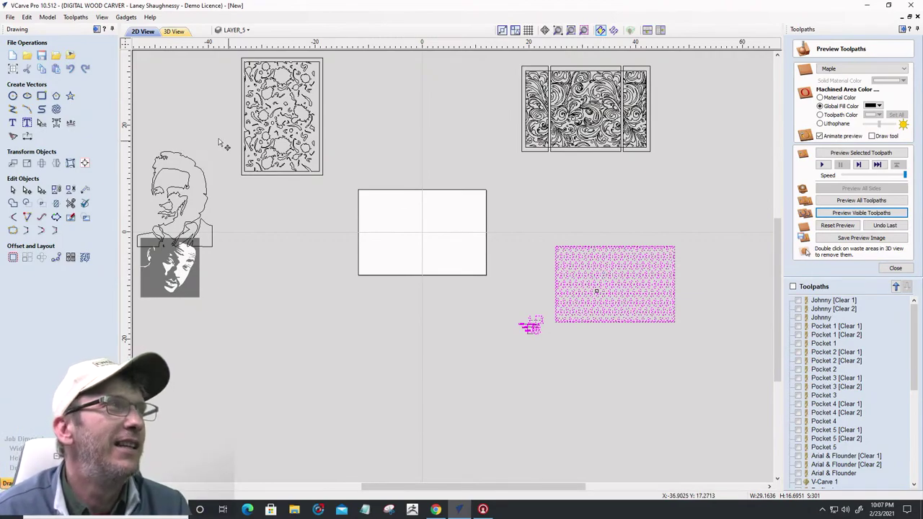
pyautogui.click(70, 57)
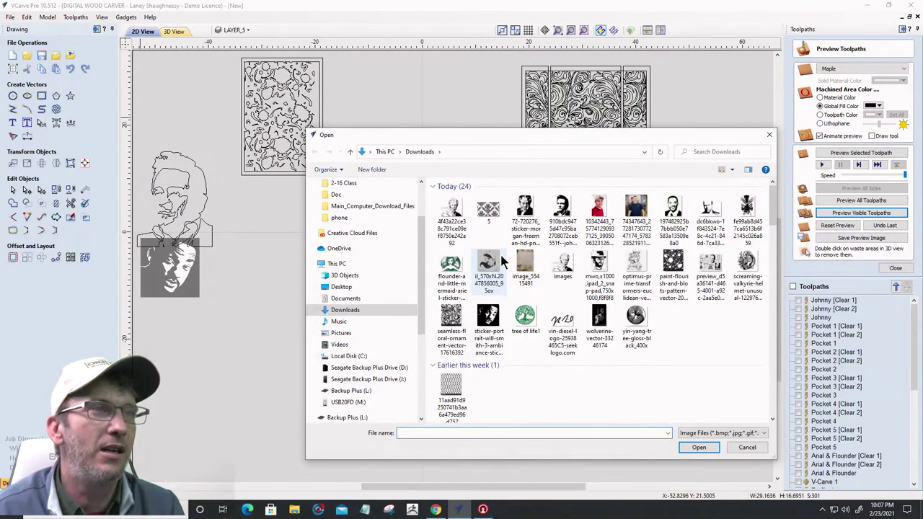
# Import the valkyrie helmet image from Downloads and zoom the view to it
pyautogui.doubleClick(750, 263)
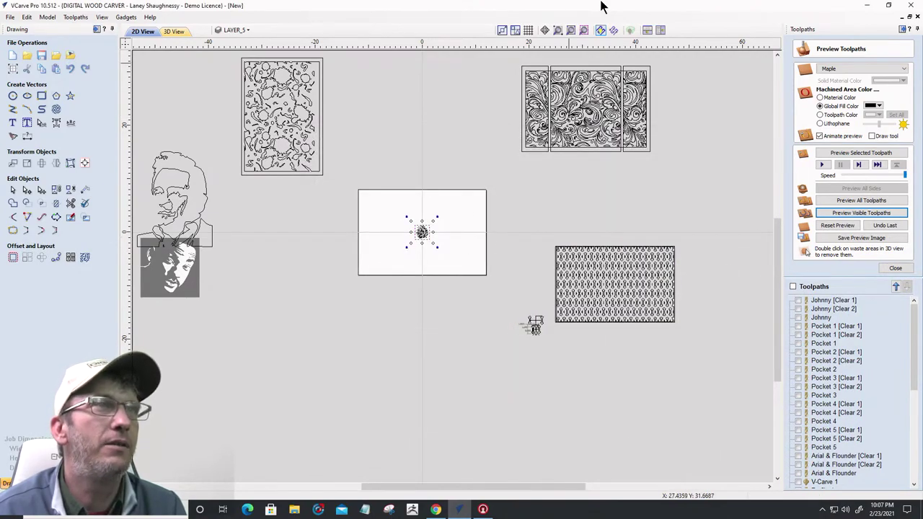
pyautogui.click(584, 30)
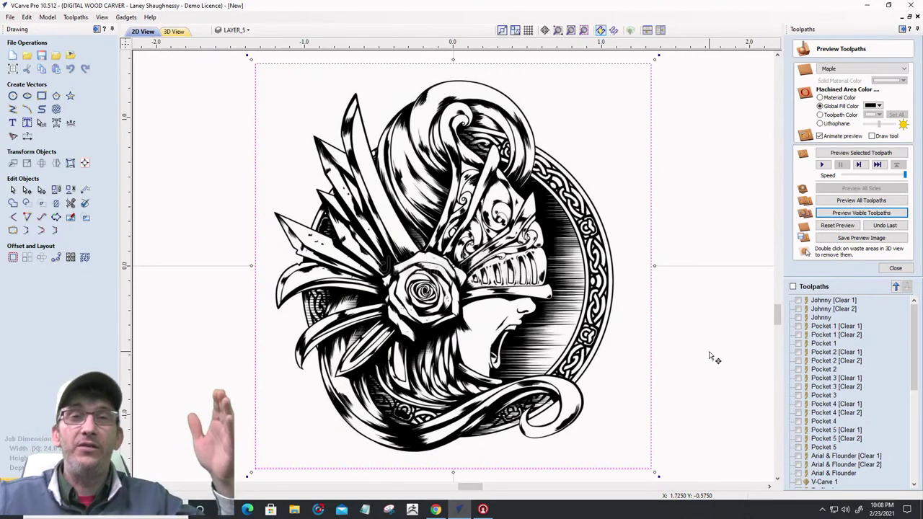
# Return to the rotated 3D maple lattice preview, then switch over to Chrome
pyautogui.click(175, 32)
pyautogui.moveTo(432, 273); pyautogui.dragTo(453, 308)
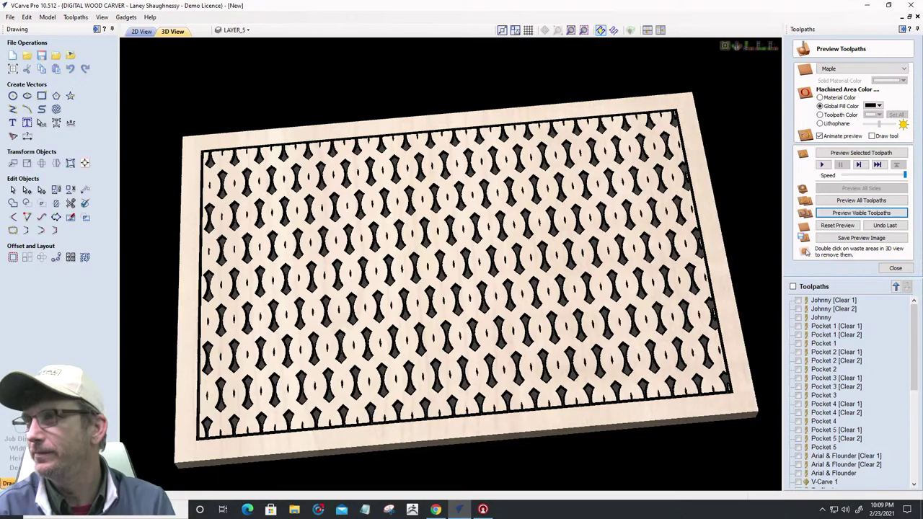
pyautogui.hotkey('alt', 'Tab')
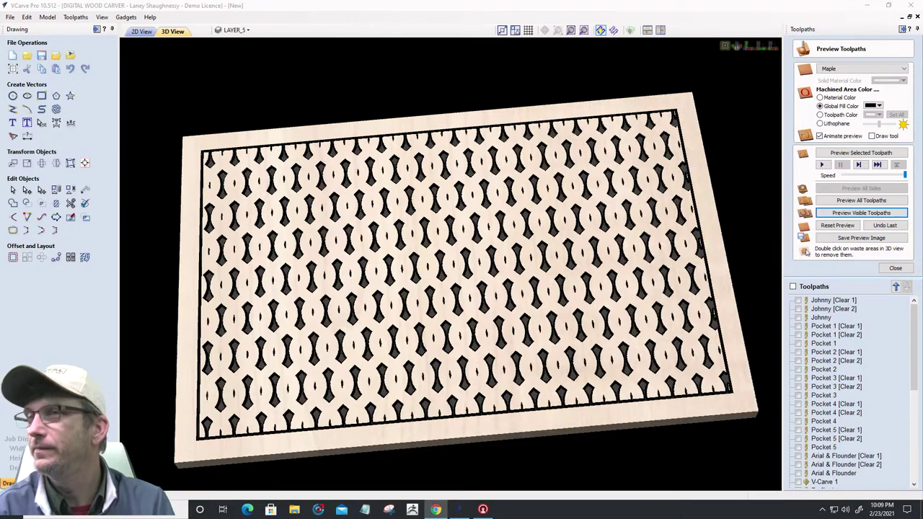